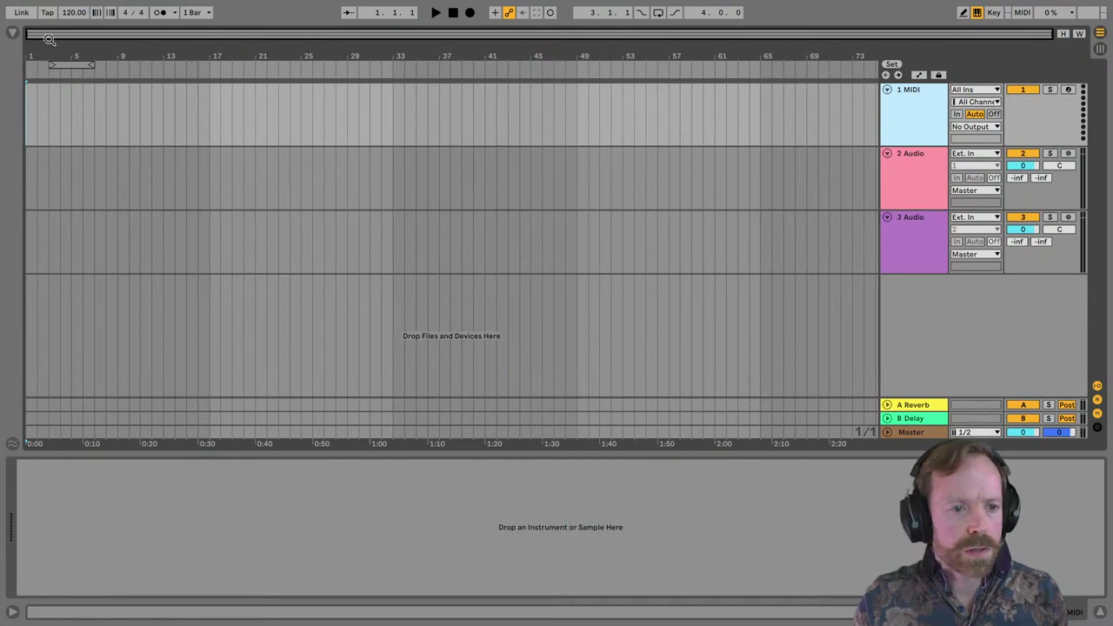
# Show the browser and open the RUCKSPIN_FT_LY folder to look through its Over_You stems from VOX LEAD to BIG VERB.
pyautogui.click(12, 34)
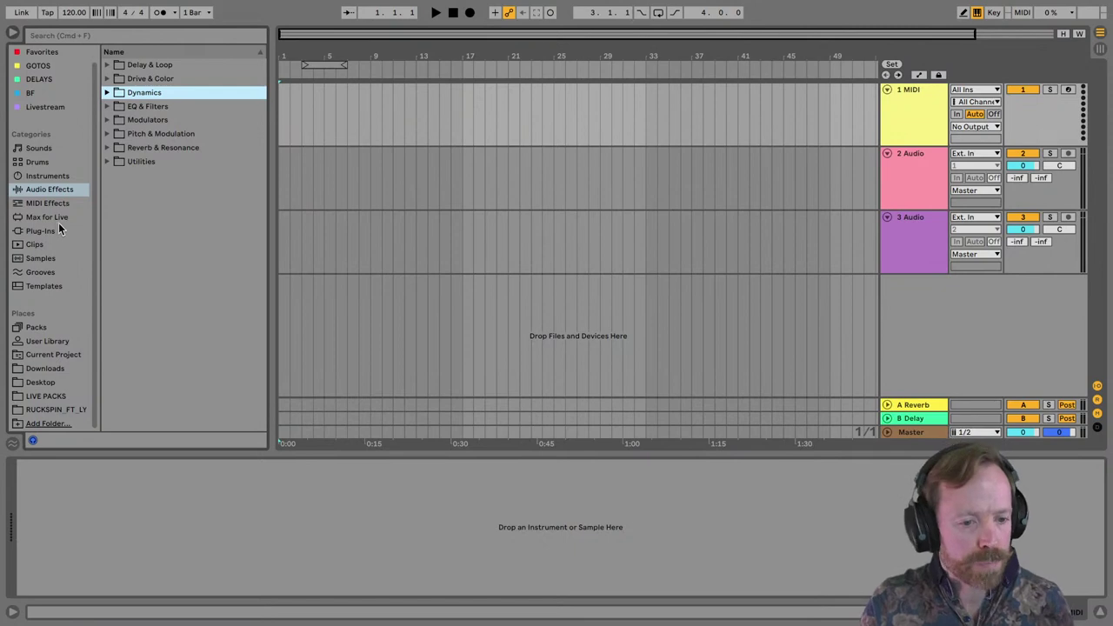
pyautogui.click(43, 406)
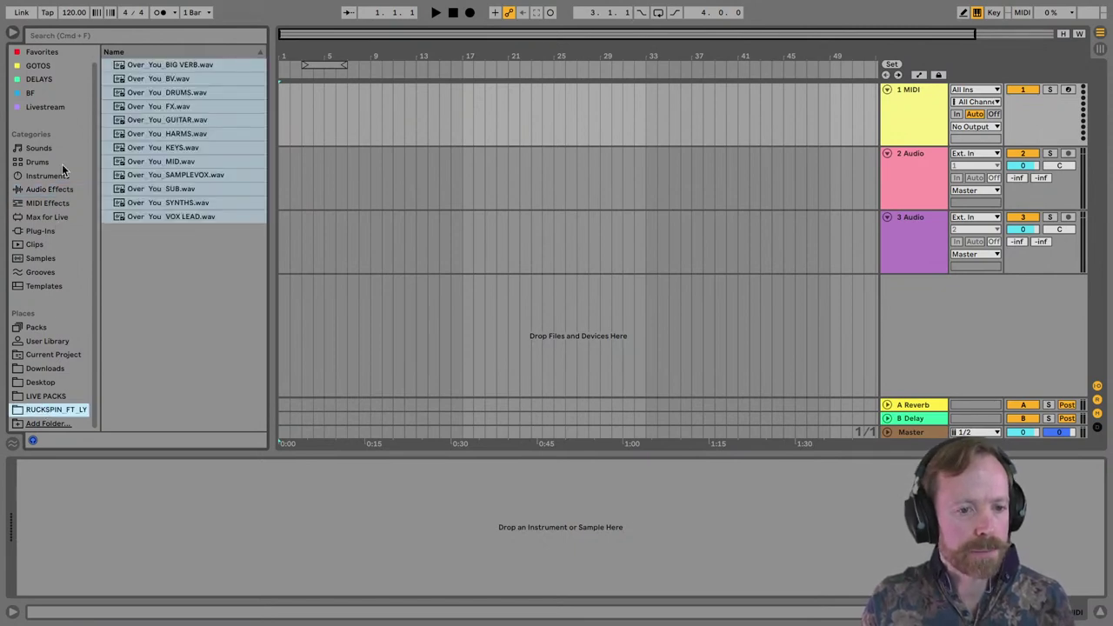
pyautogui.click(181, 241)
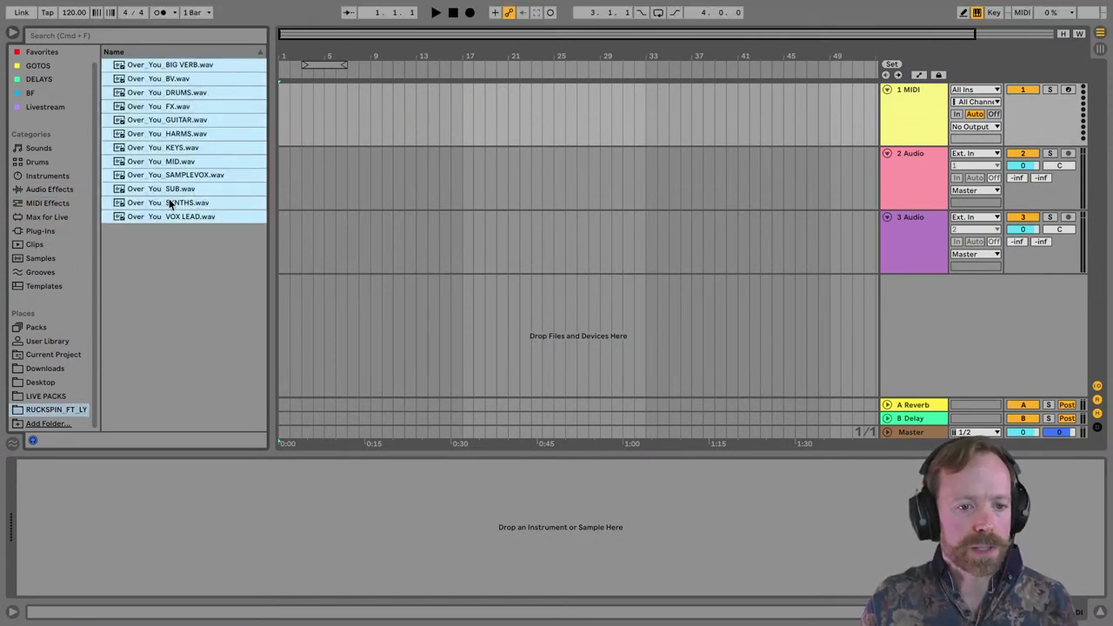
pyautogui.click(176, 203)
pyautogui.click(165, 216)
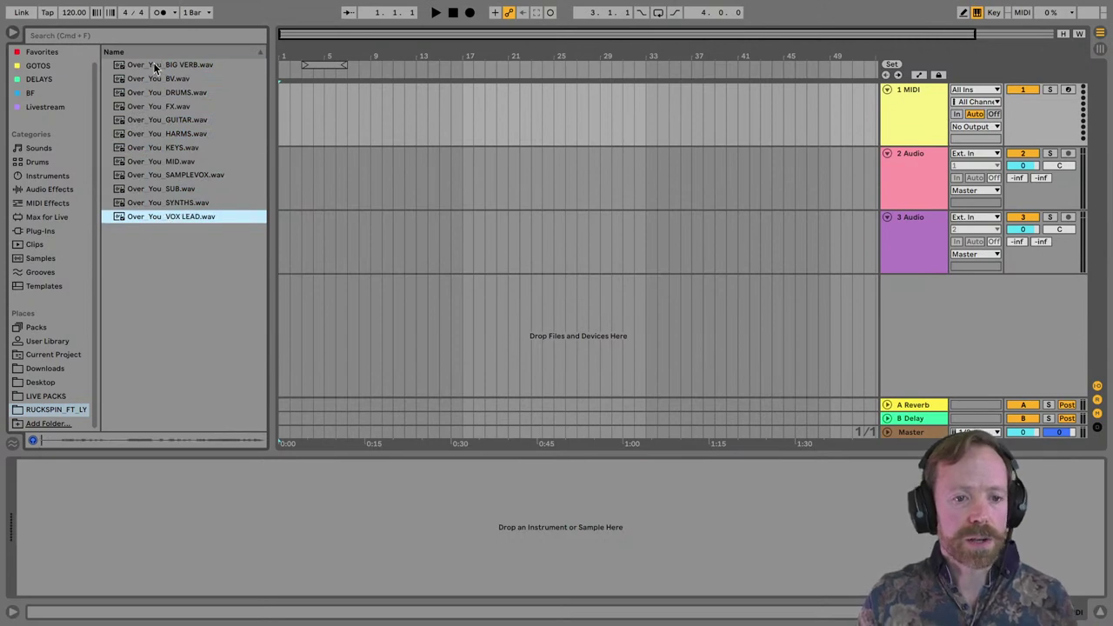
pyautogui.click(155, 66)
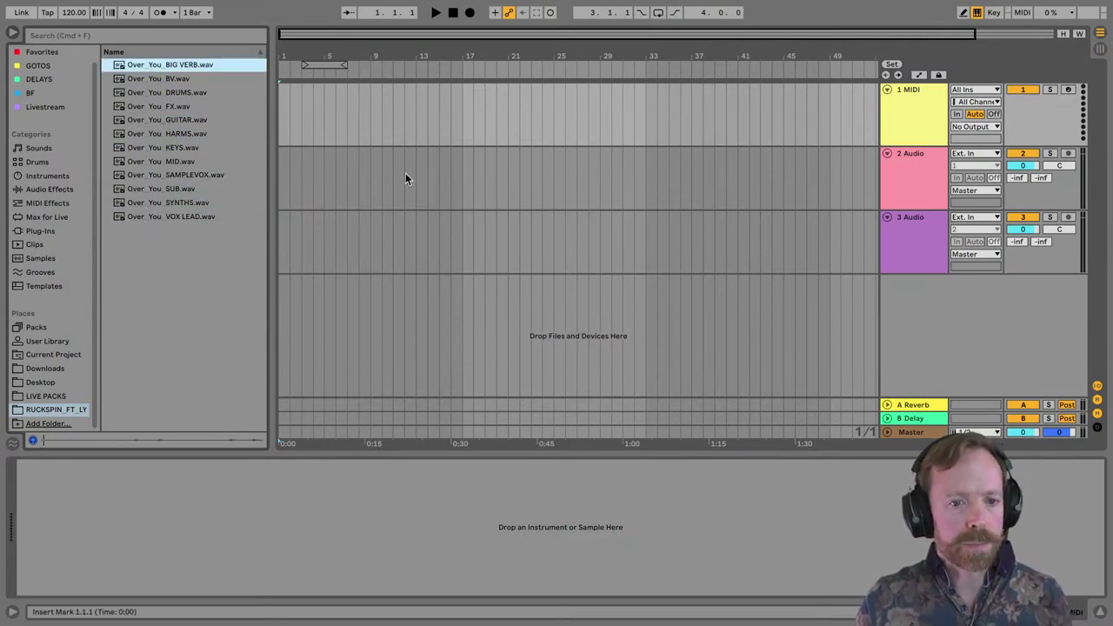
# Make sure Auto-Warp Long Samples is set to Off in the record, warp and launch preferences, and close them.
pyautogui.press('super+comma')
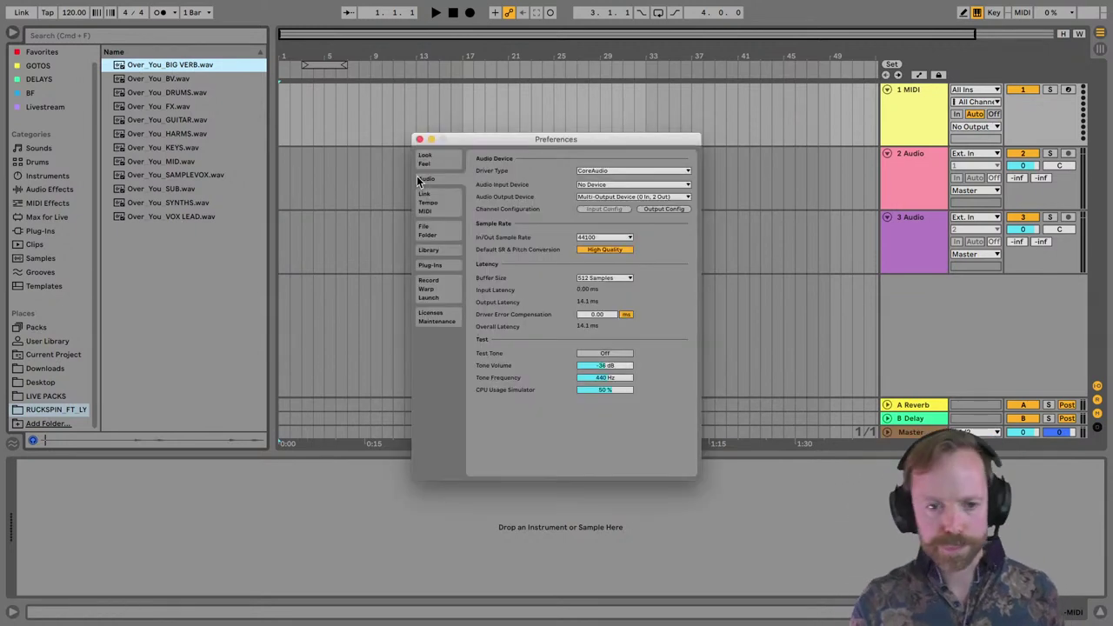
pyautogui.moveTo(506, 138); pyautogui.dragTo(417, 84)
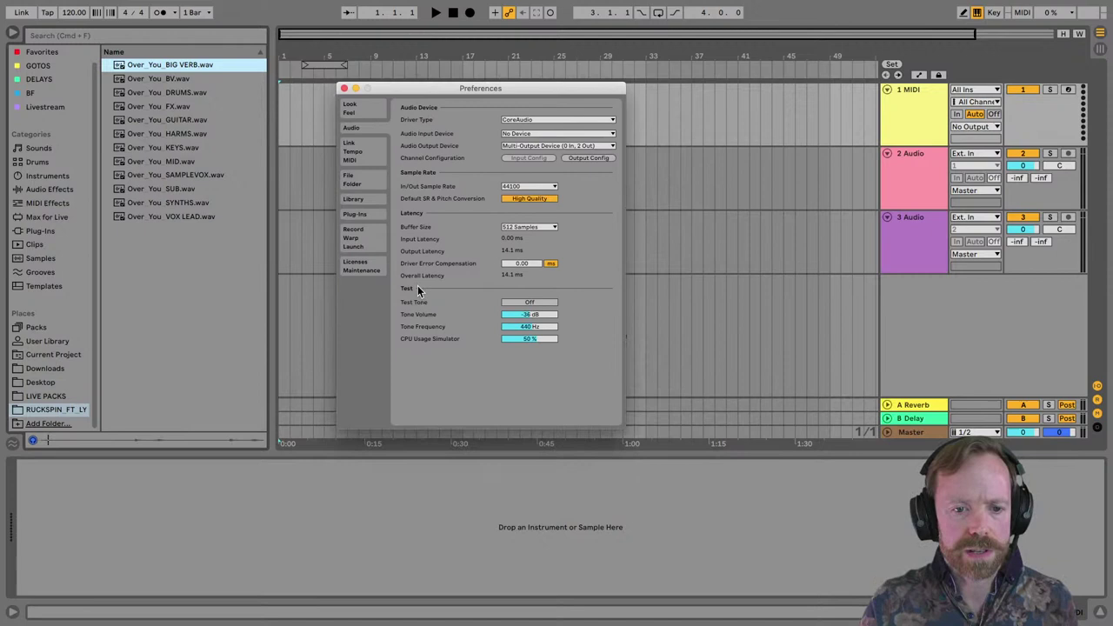
pyautogui.click(361, 237)
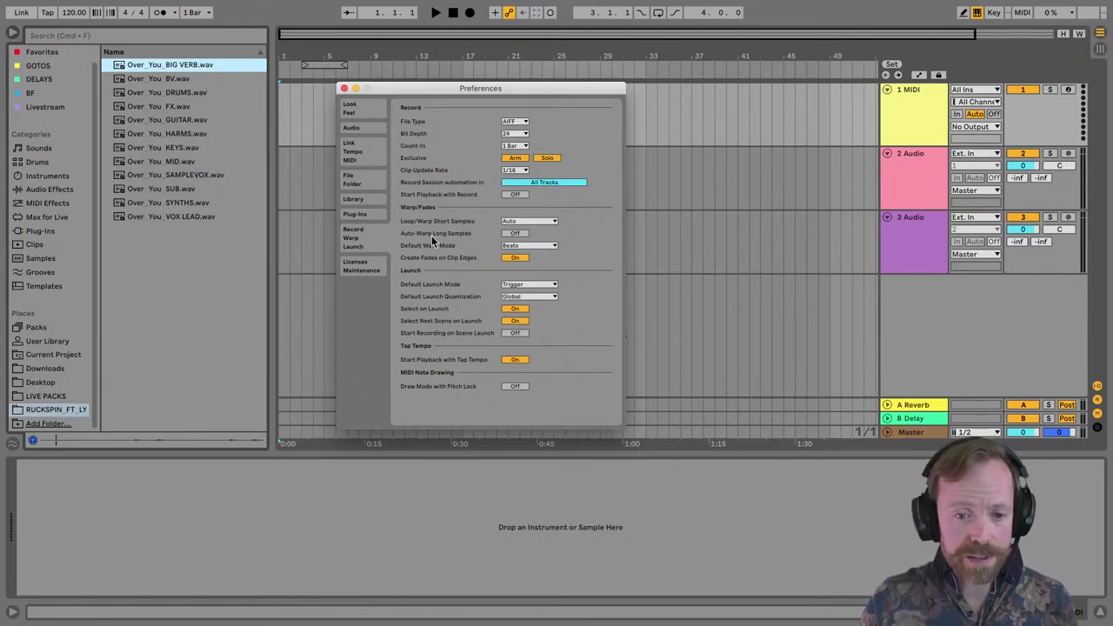
pyautogui.click(515, 233)
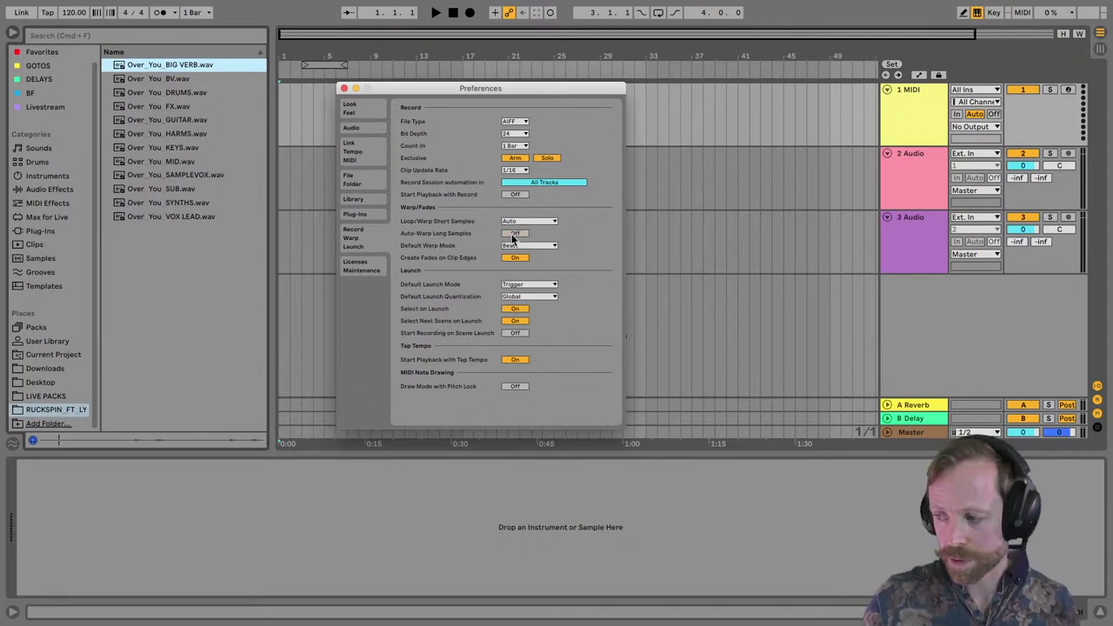
pyautogui.click(344, 88)
# Import all twelve Over_You stems onto separate audio tracks, starting at bar 1 from the first audio track.
pyautogui.keyDown('shift'); pyautogui.click(170, 213); pyautogui.keyUp('shift')
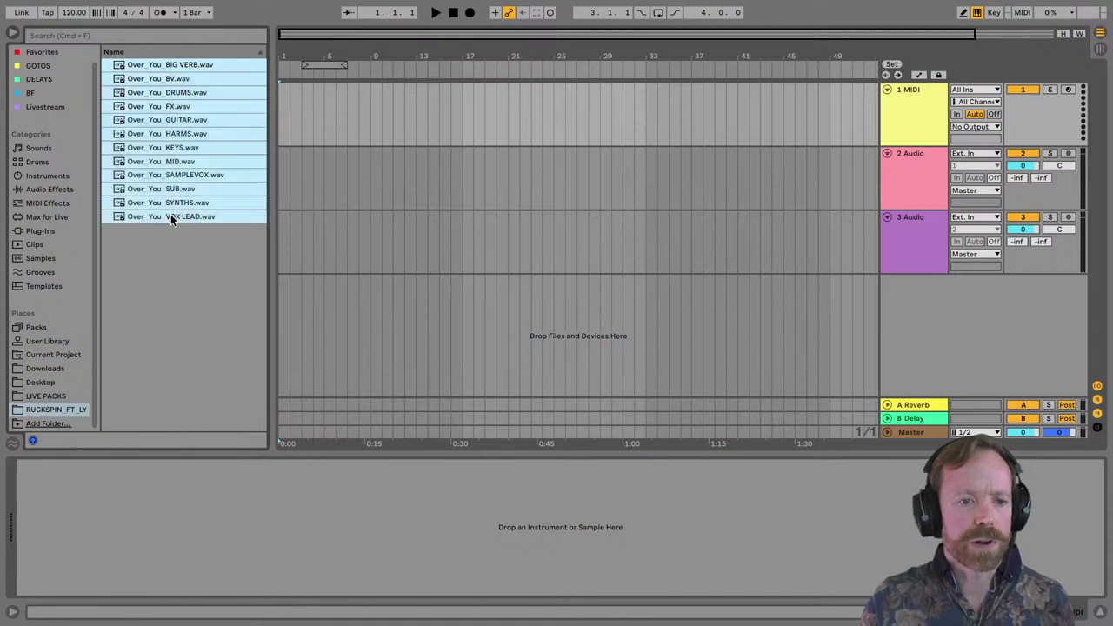
pyautogui.moveTo(154, 68); pyautogui.dragTo(283, 160)
pyautogui.press('super')
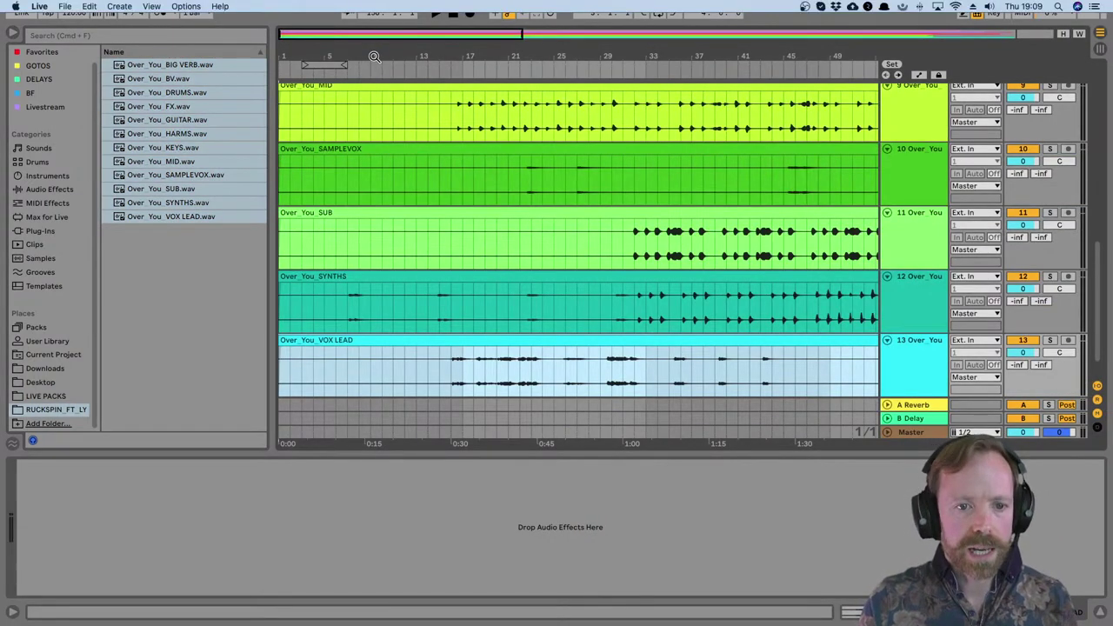
# Inspect the clip settings and waveforms of the imported BIG VERB and DRUMS stems across the full arrangement.
pyautogui.doubleClick(374, 55)
pyautogui.scroll(5, 364, 172)
pyautogui.scroll(3, 365, 173)
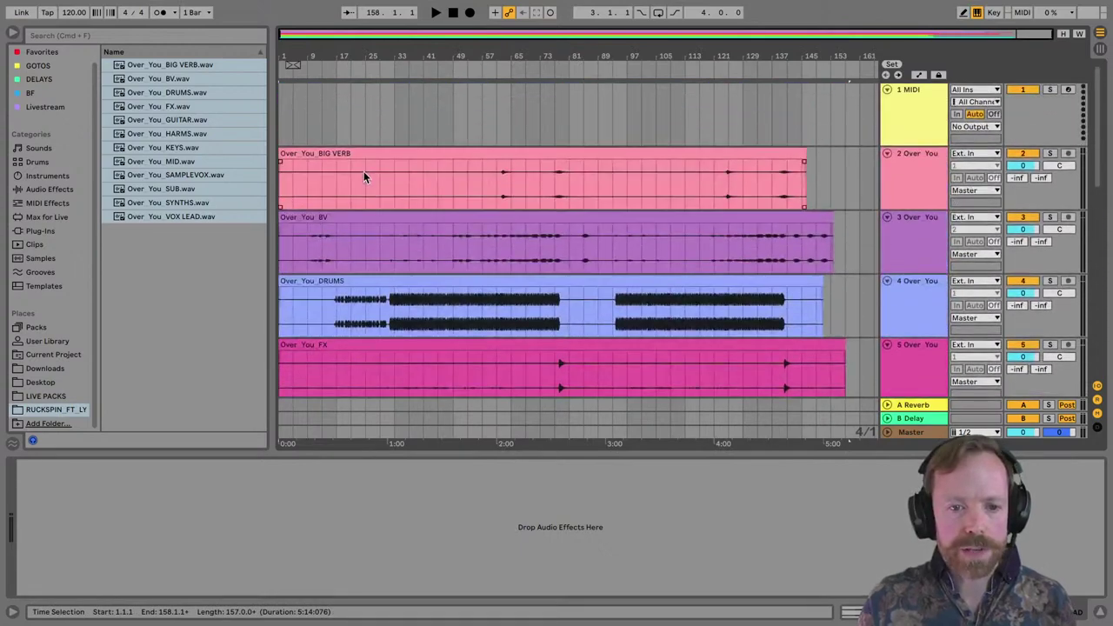
pyautogui.click(355, 103)
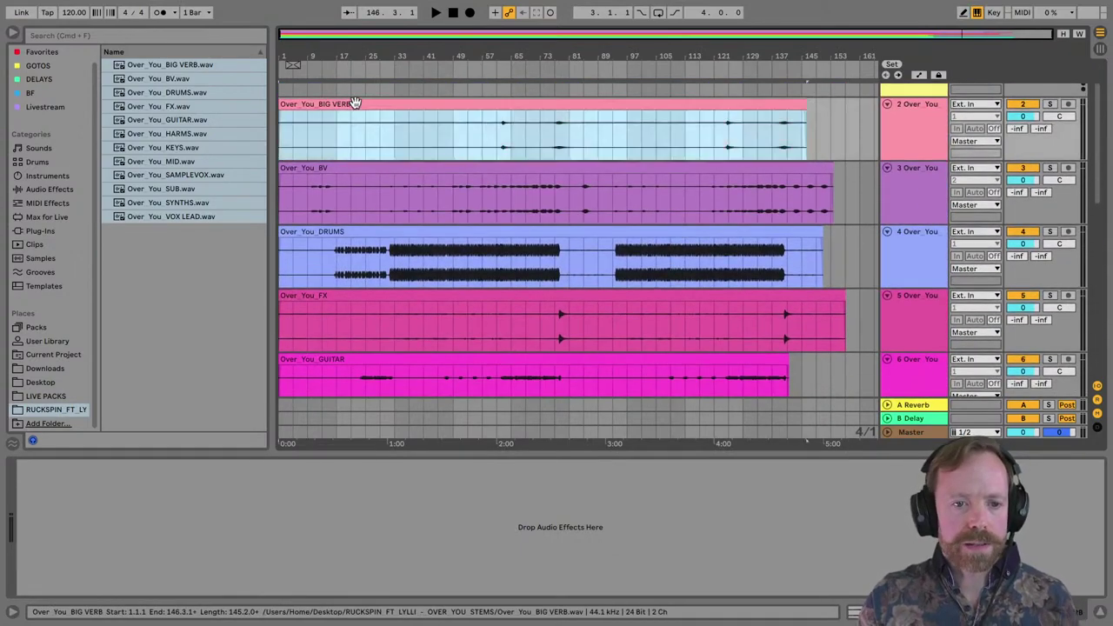
pyautogui.doubleClick(384, 135)
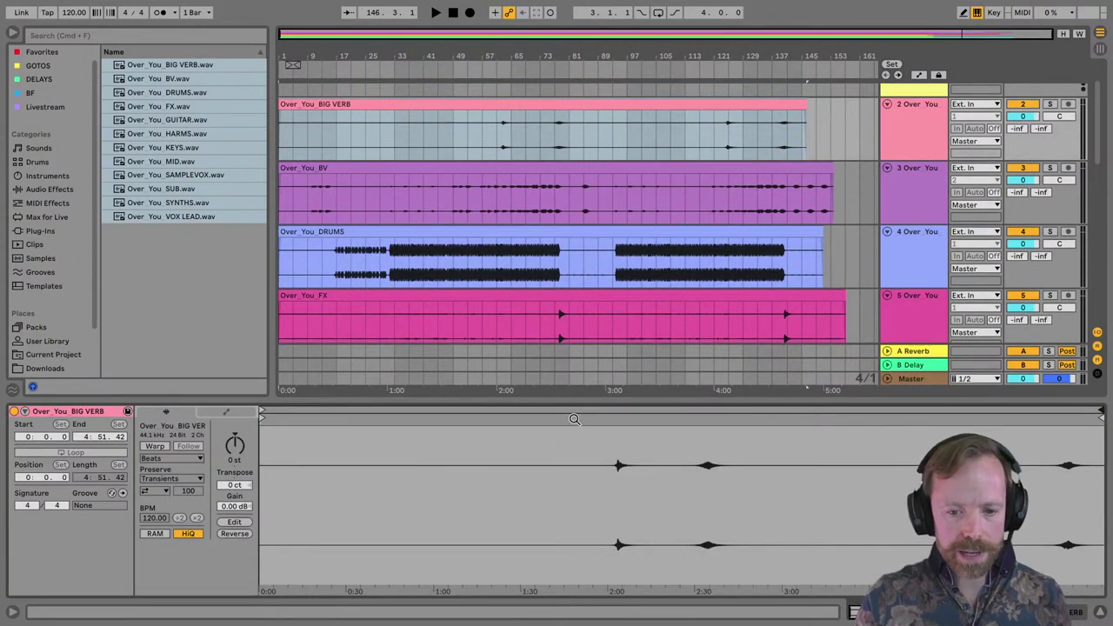
pyautogui.moveTo(581, 421); pyautogui.dragTo(587, 428)
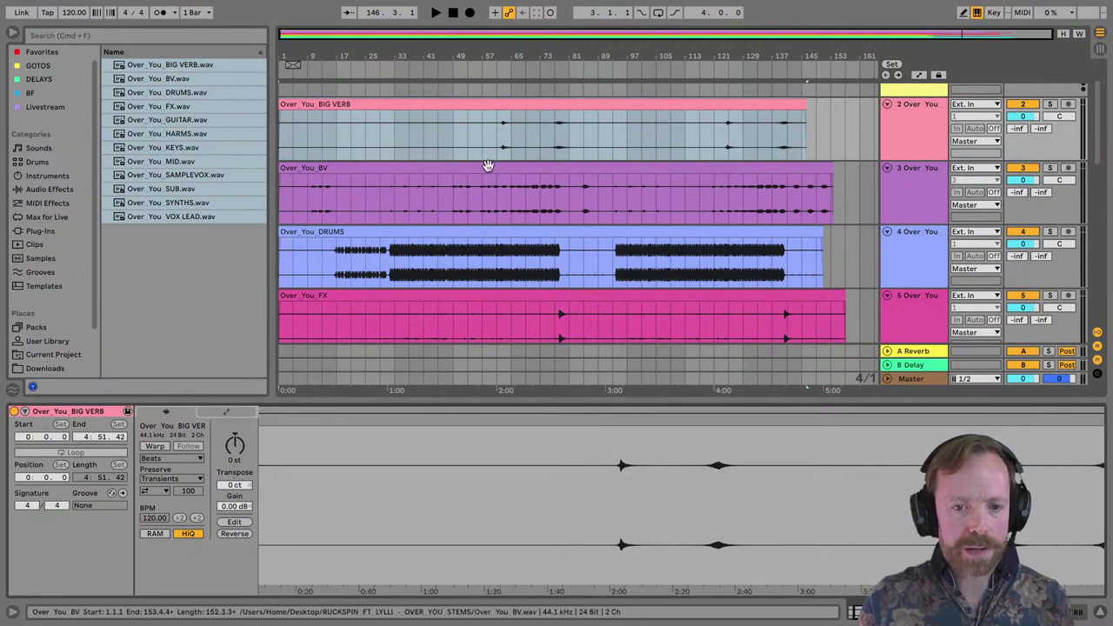
pyautogui.click(469, 246)
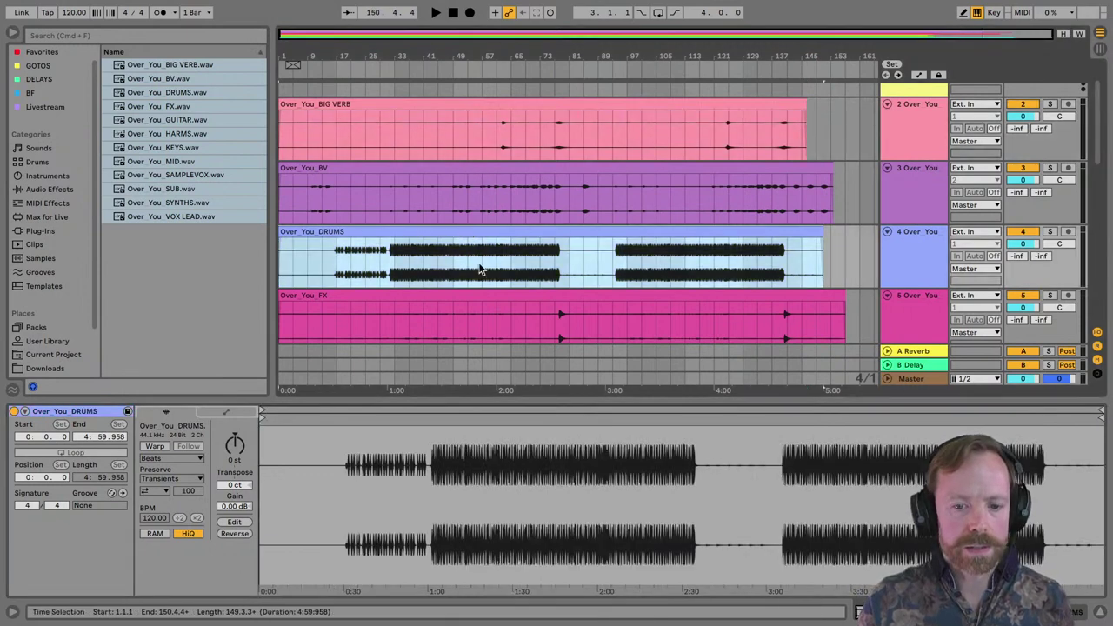
# Hide the browser, fit the arrangement to the window width and set the project tempo to 124 BPM.
pyautogui.click(12, 32)
pyautogui.press('w')
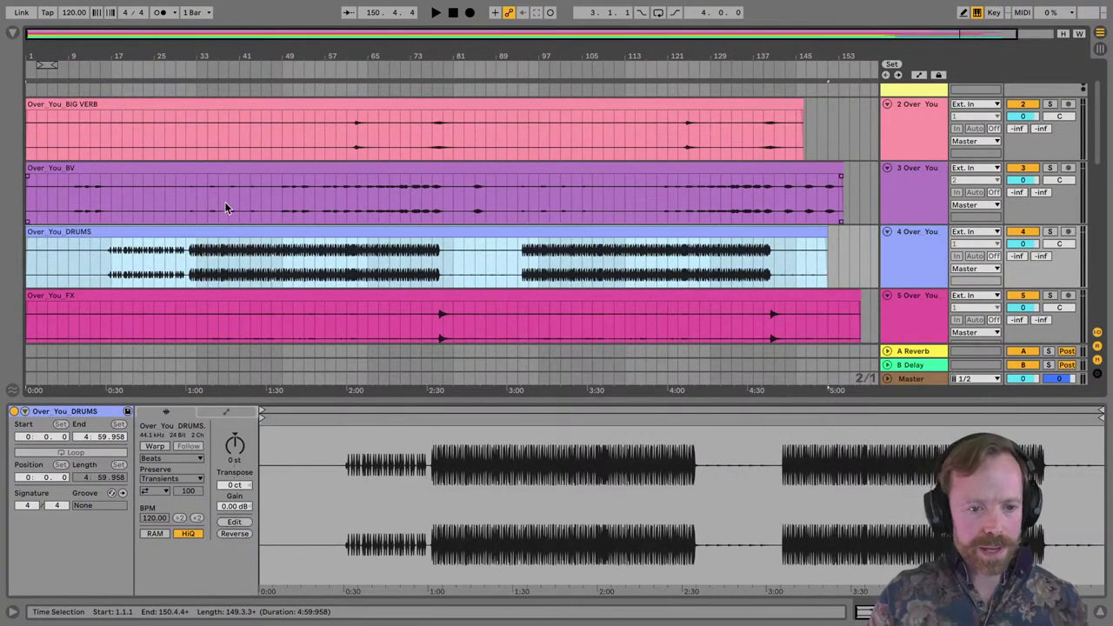
pyautogui.click(221, 265)
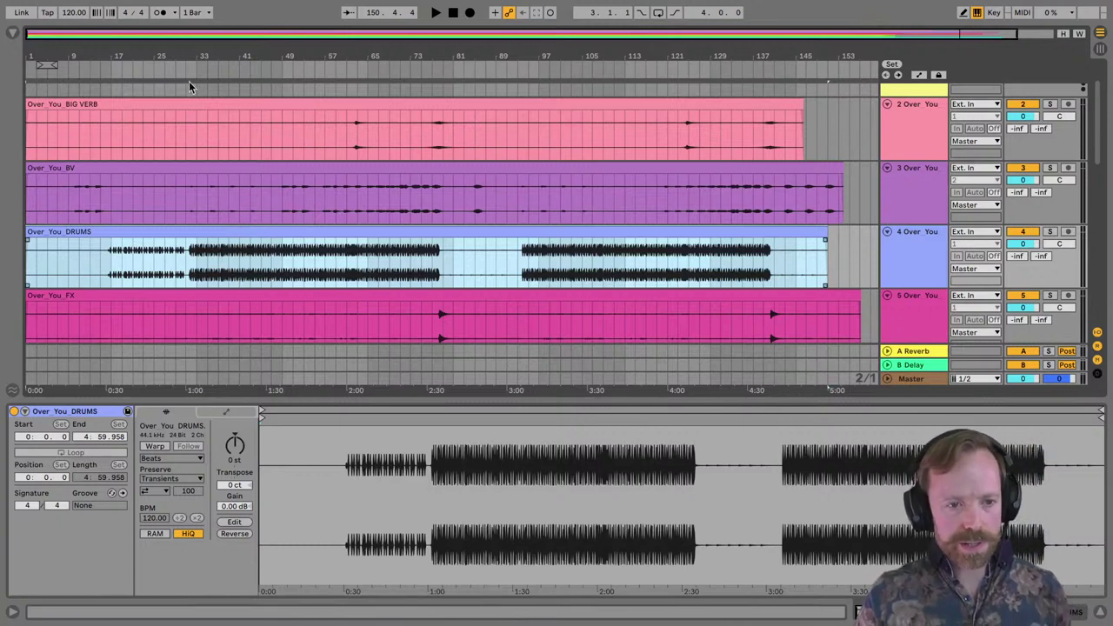
pyautogui.click(75, 13)
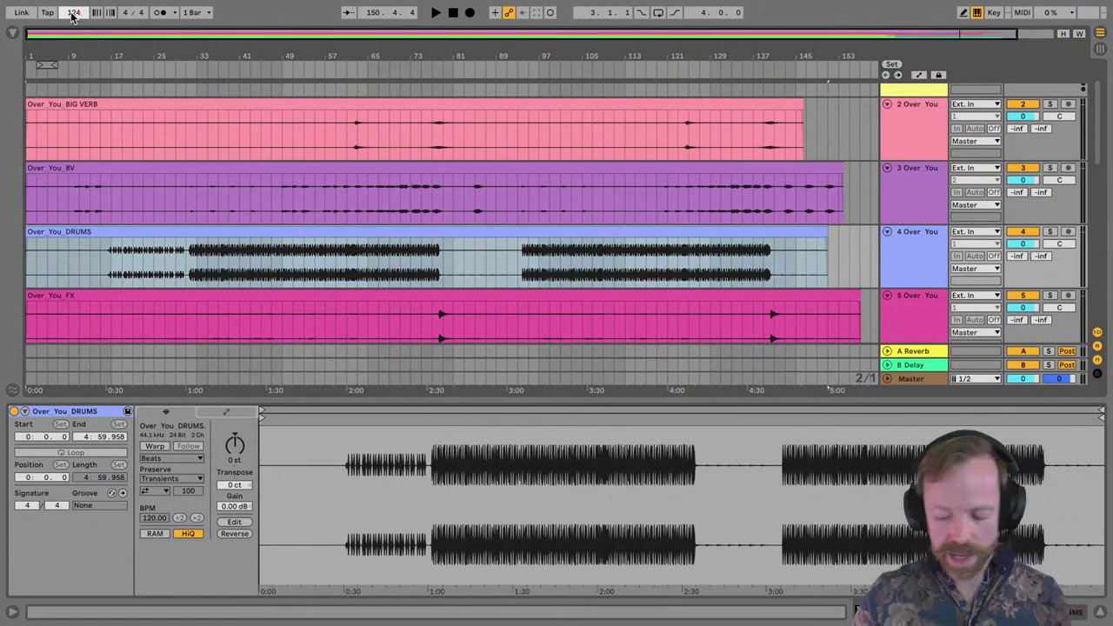
pyautogui.write('124')
pyautogui.press('Return')
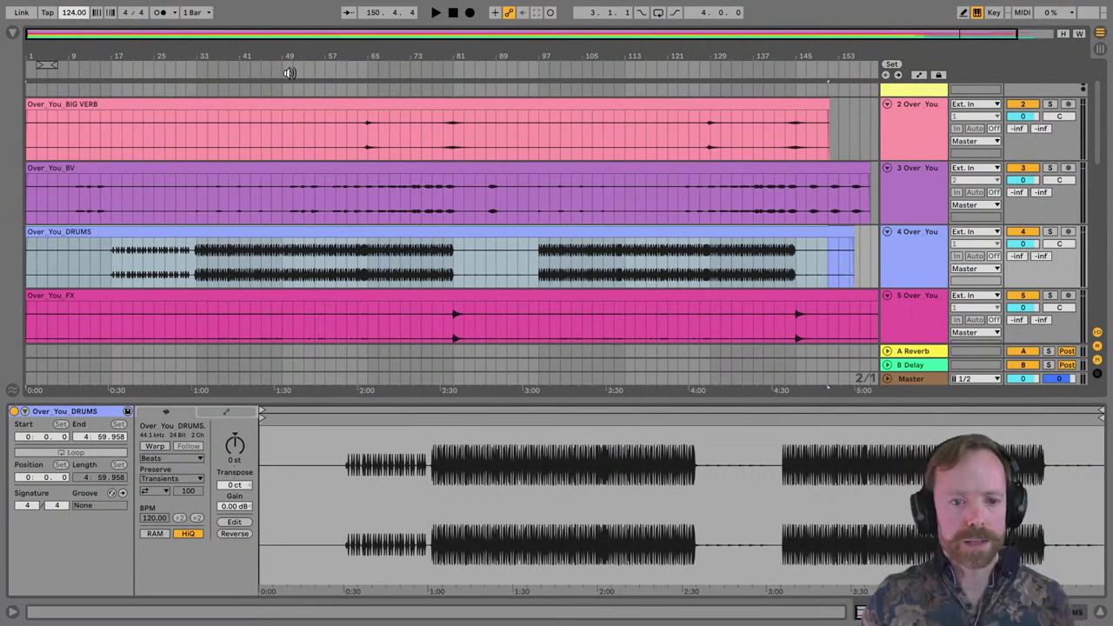
# Play the stems from bar 65 to check their timing against the arrangement grid, and stop playback.
pyautogui.click(304, 202)
pyautogui.click(366, 186)
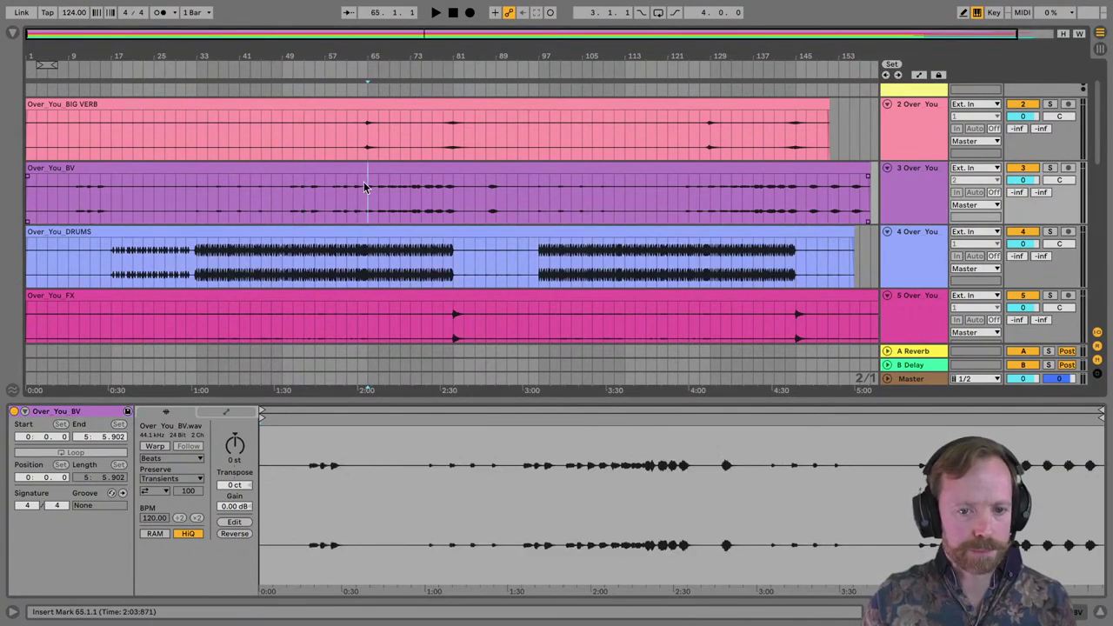
pyautogui.press('space')
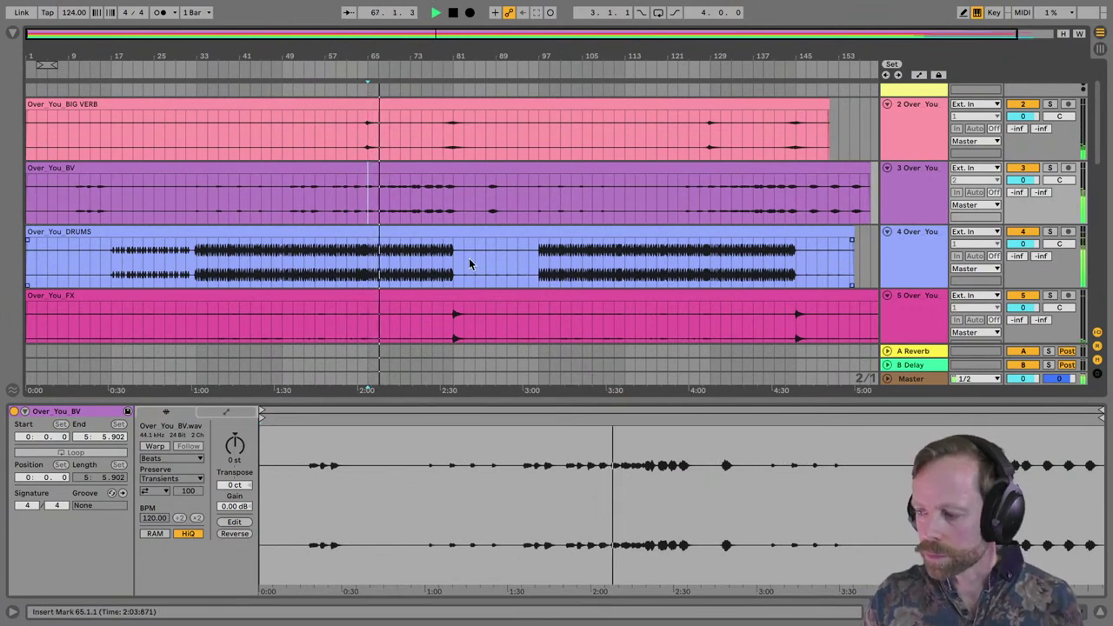
pyautogui.moveTo(381, 55); pyautogui.dragTo(381, 139)
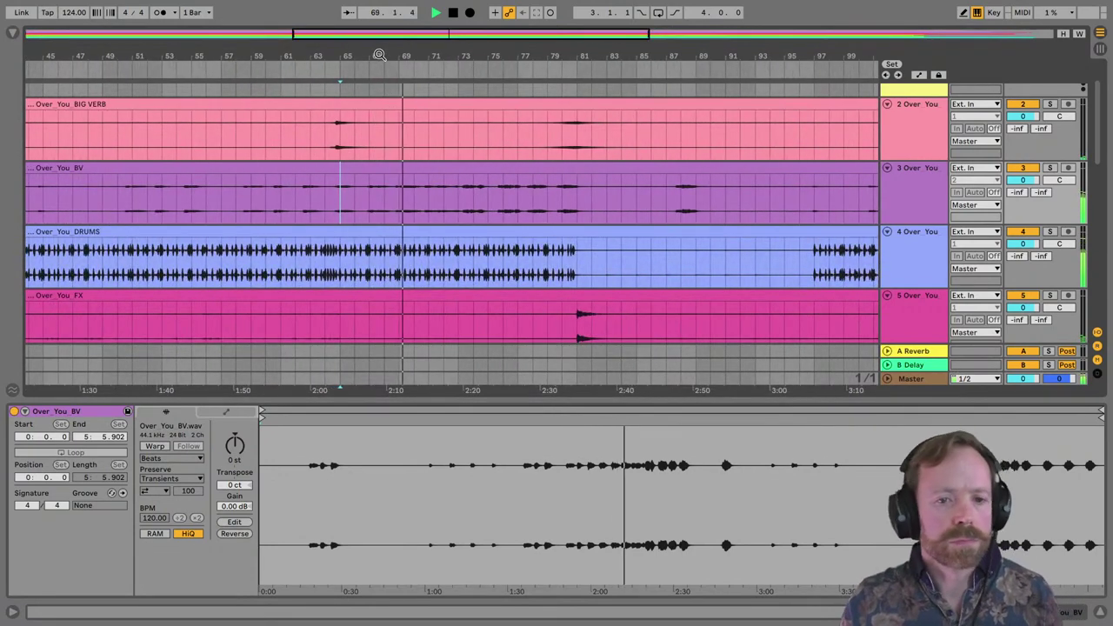
pyautogui.scroll(-3, 365, 54)
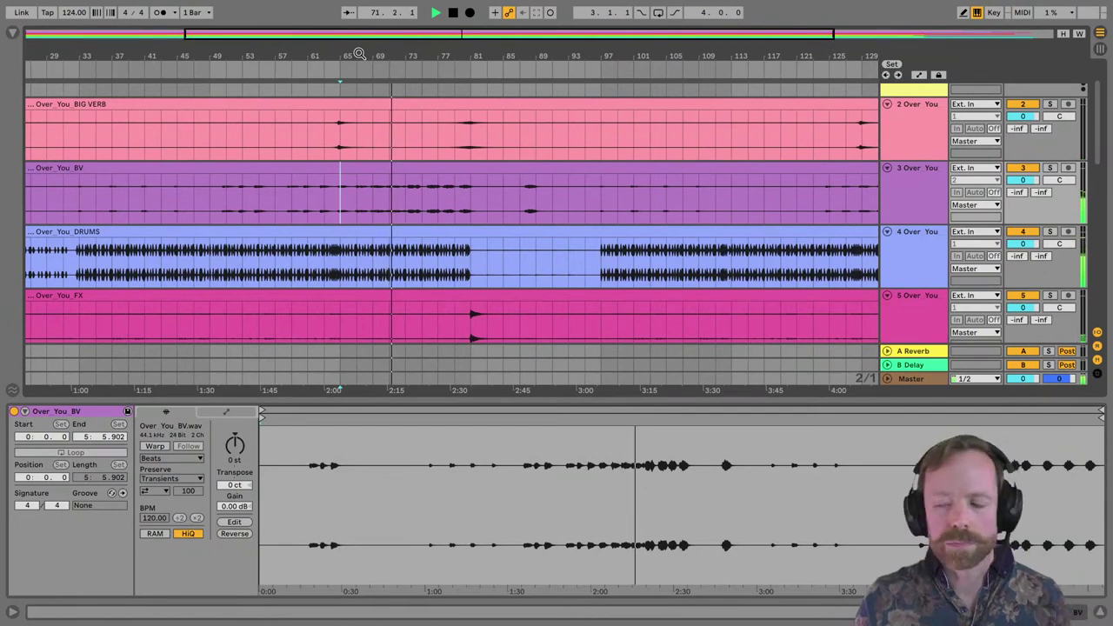
pyautogui.scroll(5, 376, 54)
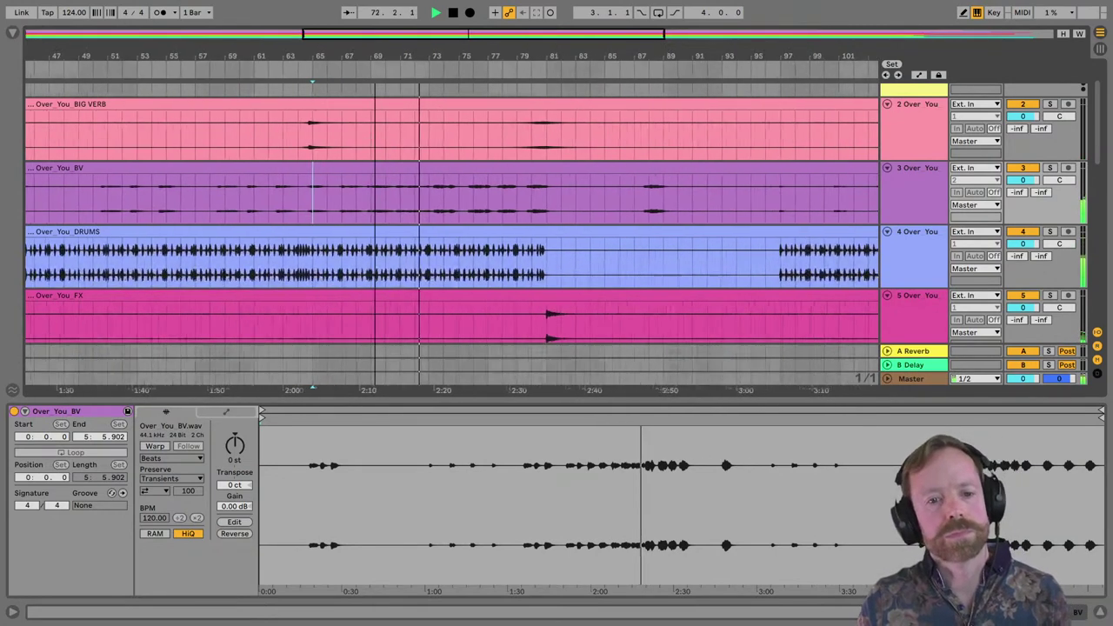
pyautogui.press('space')
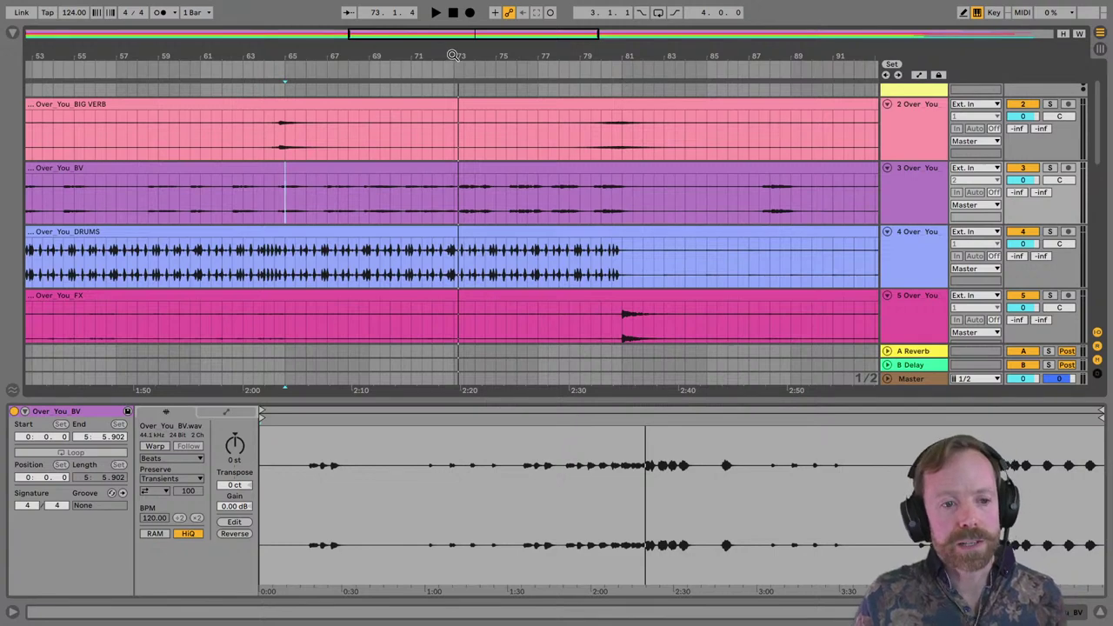
pyautogui.moveTo(452, 54)
pyautogui.mouseDown()
pyautogui.moveTo(490, 52)
pyautogui.moveTo(454, 55)
pyautogui.mouseUp()
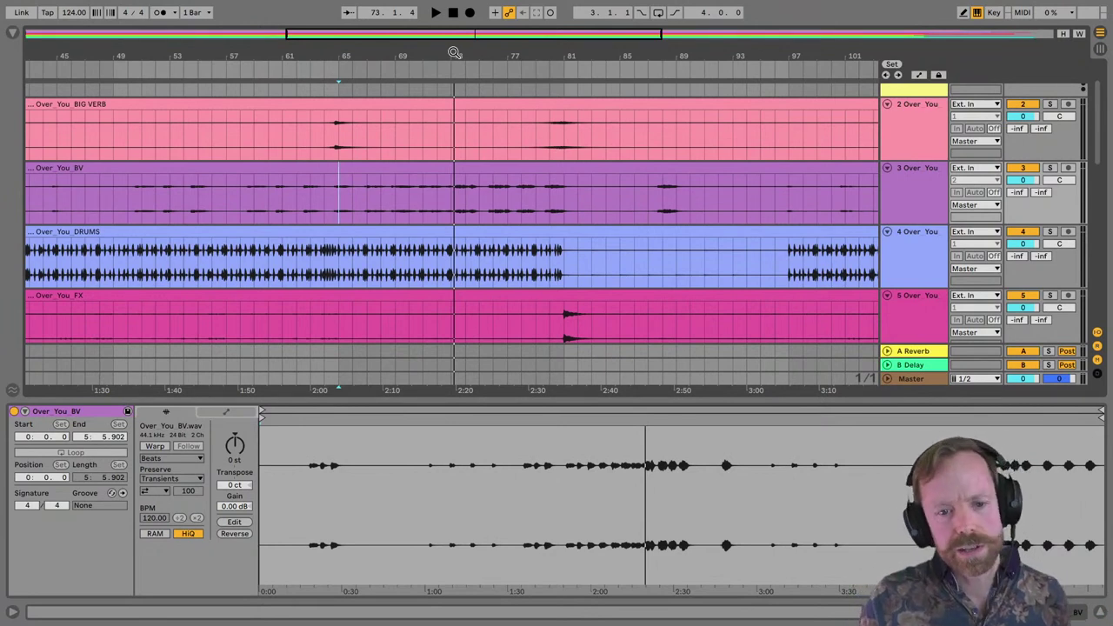
pyautogui.moveTo(454, 52); pyautogui.dragTo(439, 70)
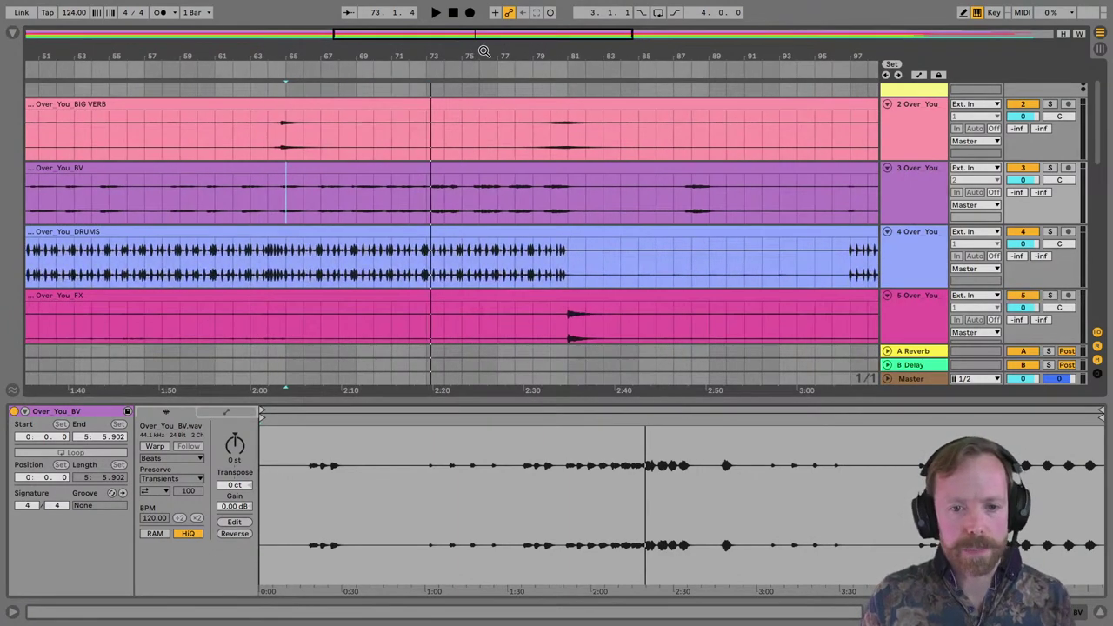
# Switch to the Session View mixer and play the stems from bar 65 twice to check track and Master levels.
pyautogui.press('Tab')
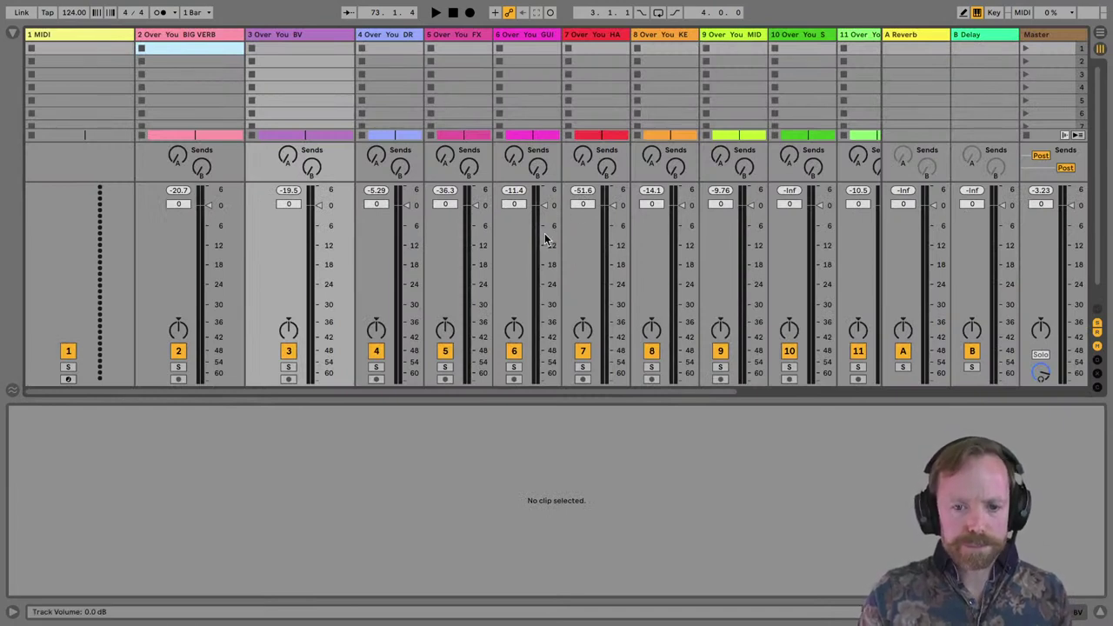
pyautogui.press('space')
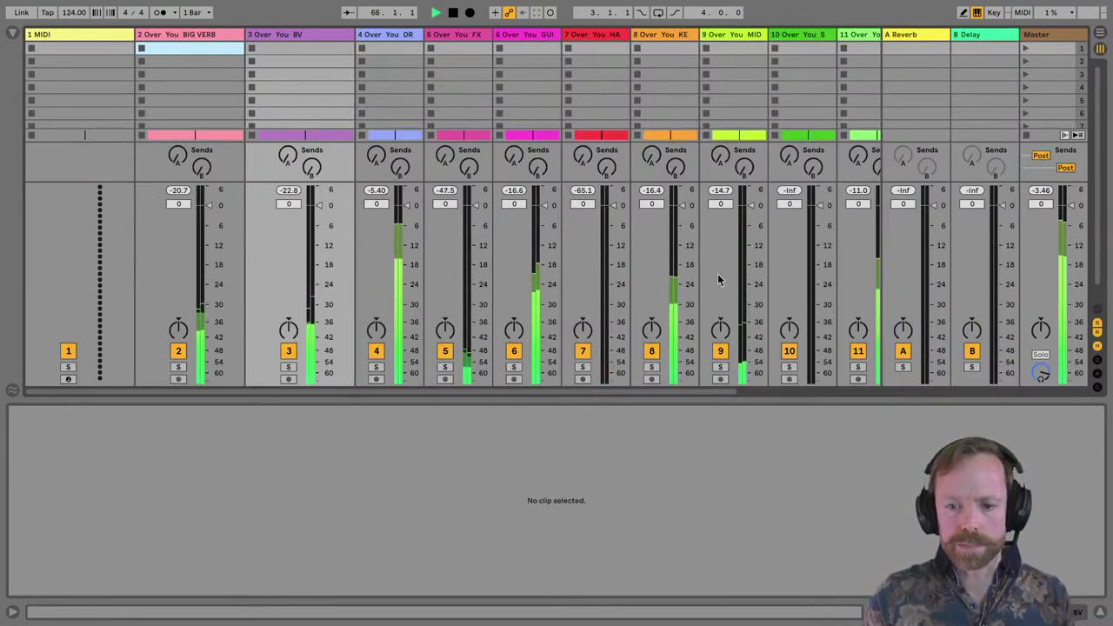
pyautogui.press('space')
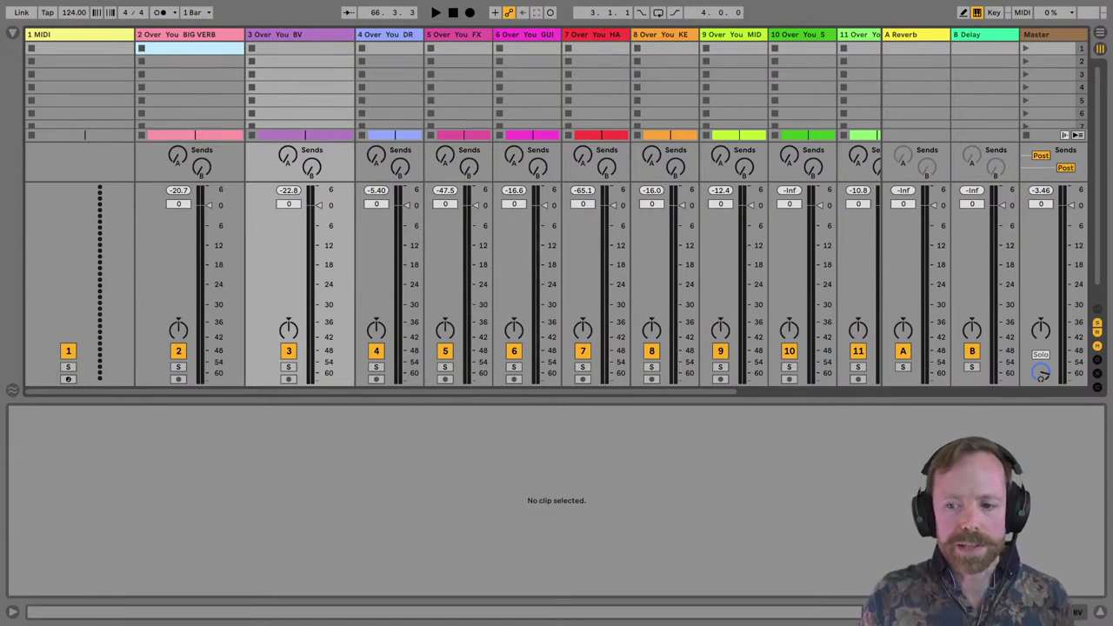
pyautogui.press('space')
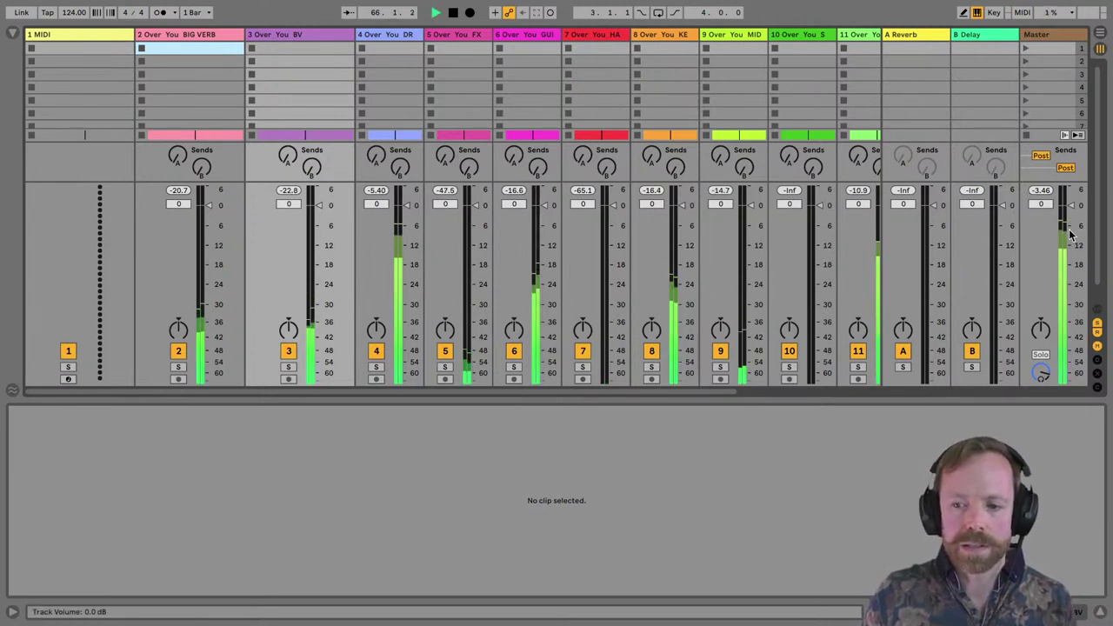
pyautogui.press('space')
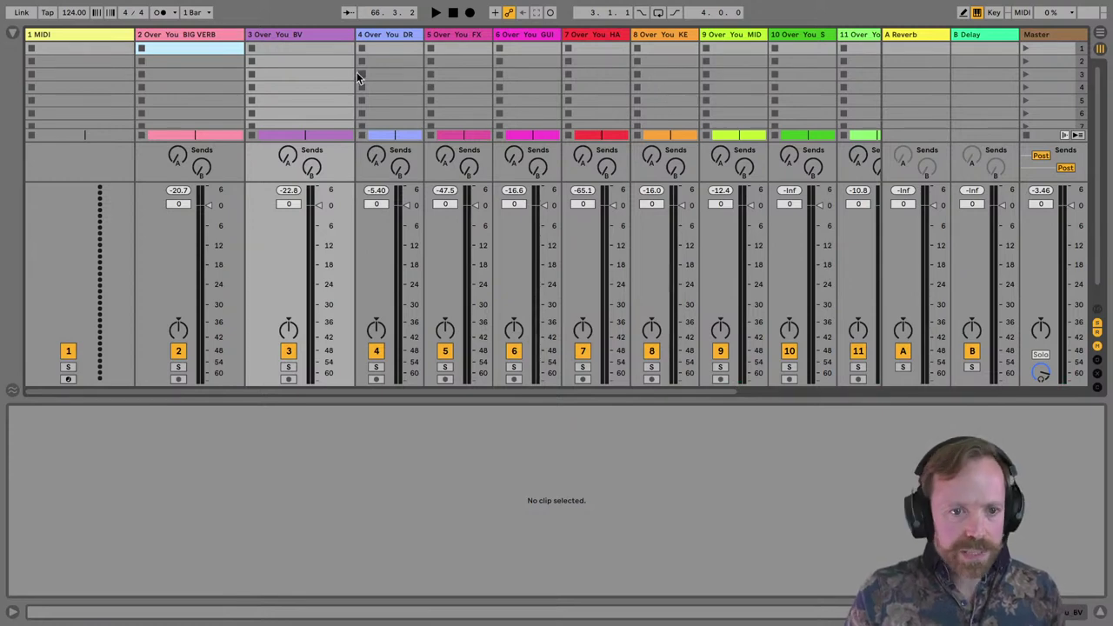
# Return to the Arrangement View, select all the stem clips, enable Warp on them and set their warp mode to Complex.
pyautogui.press('Tab')
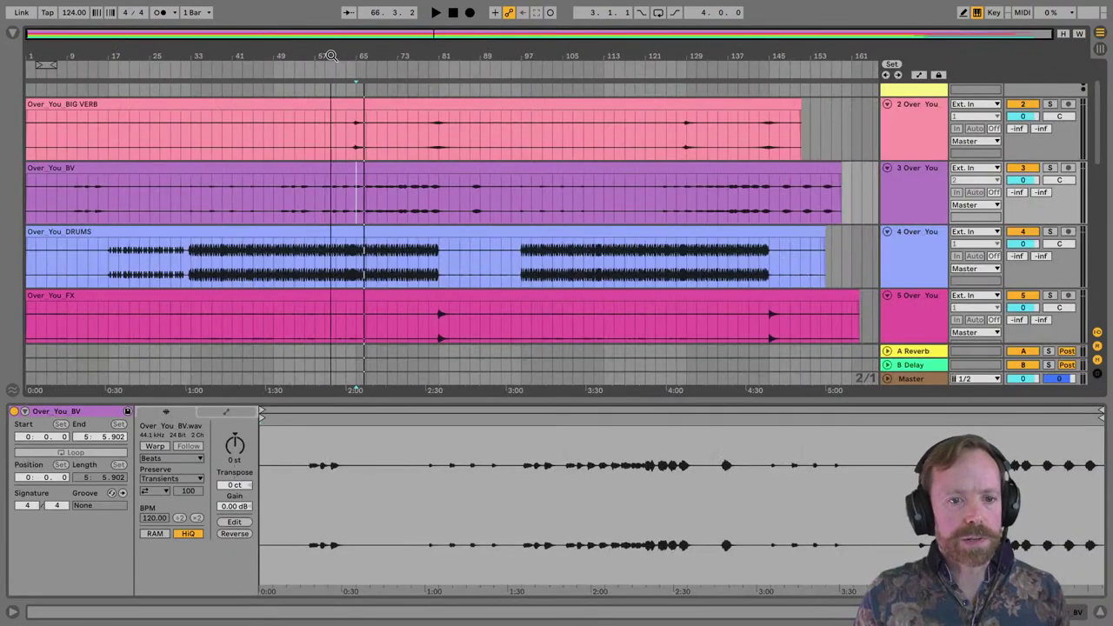
pyautogui.click(278, 114)
pyautogui.scroll(-6, 450, 240)
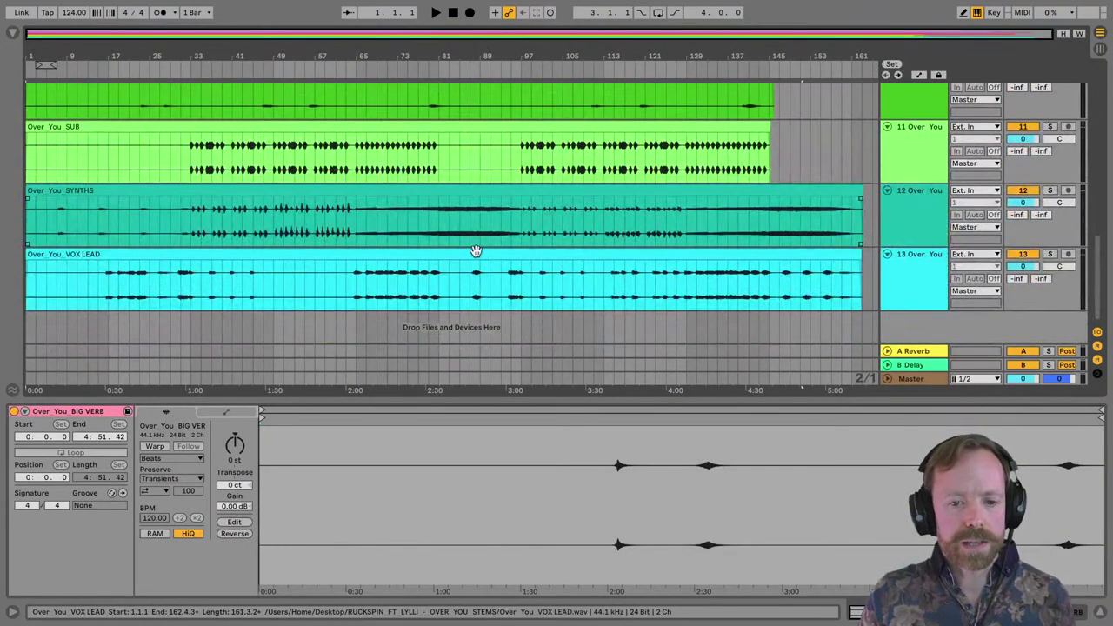
pyautogui.hotkey('ctrl', 'a')
pyautogui.click(172, 446)
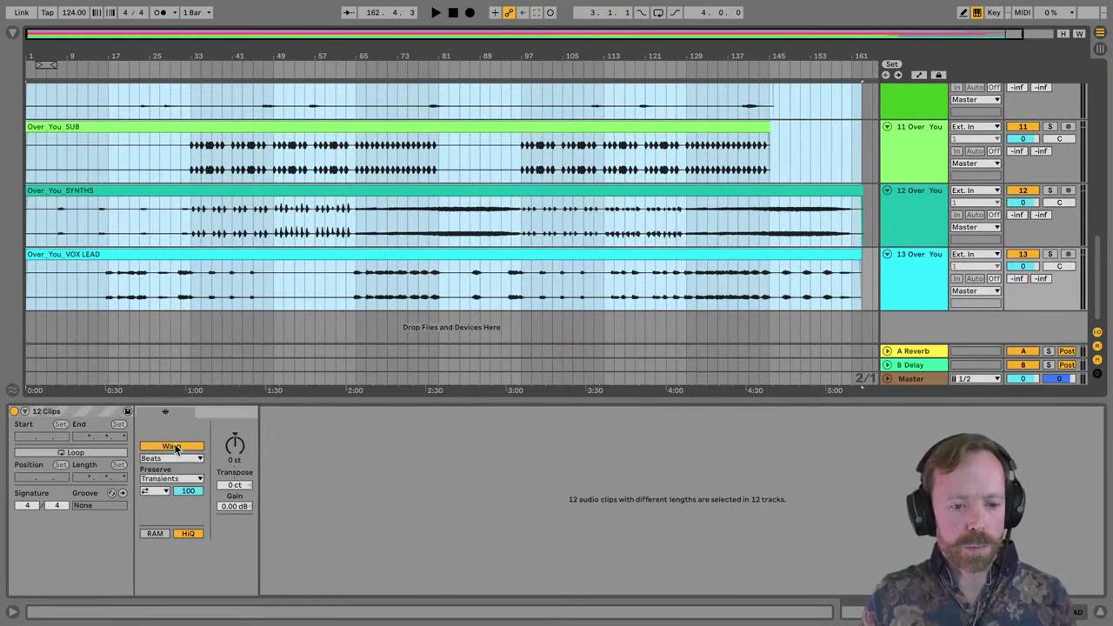
pyautogui.click(167, 458)
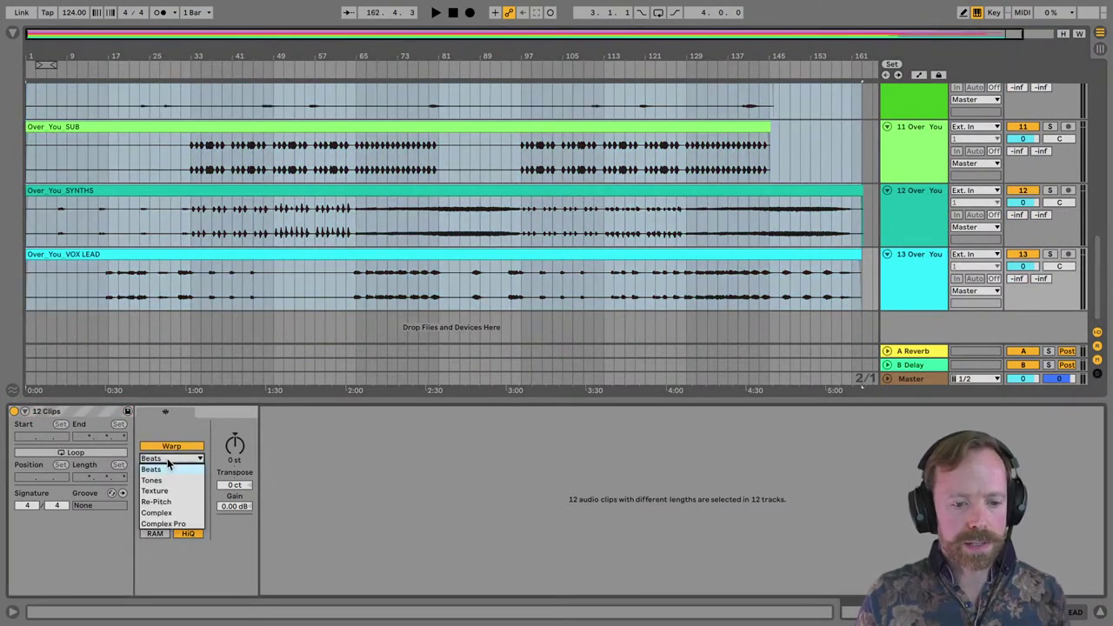
pyautogui.click(169, 514)
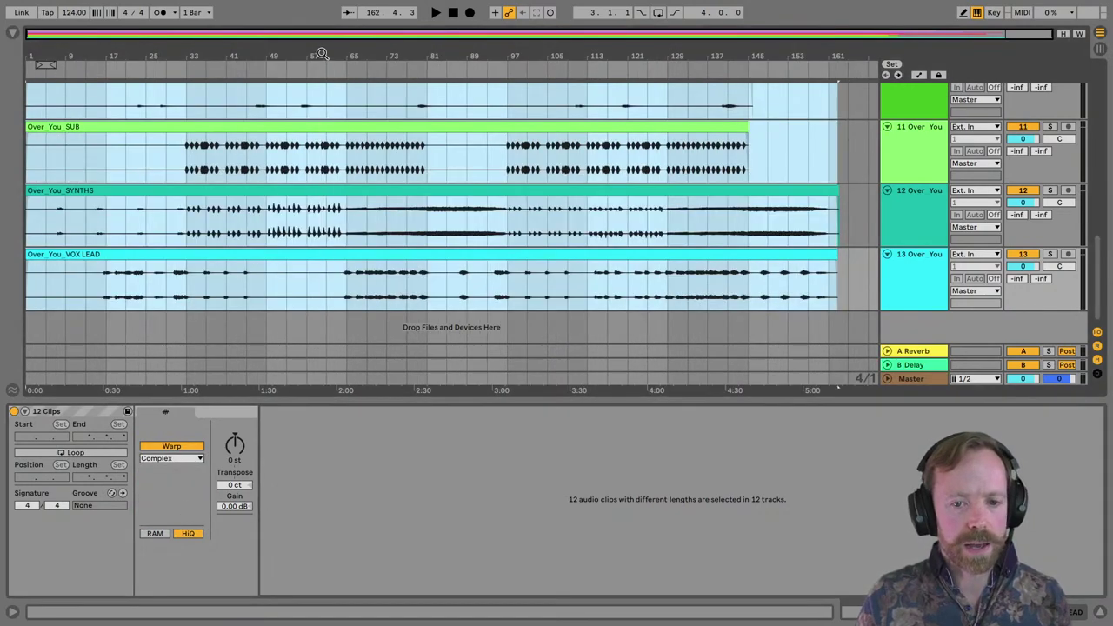
# Set the project tempo to 170 BPM.
pyautogui.scroll(12, 315, 196)
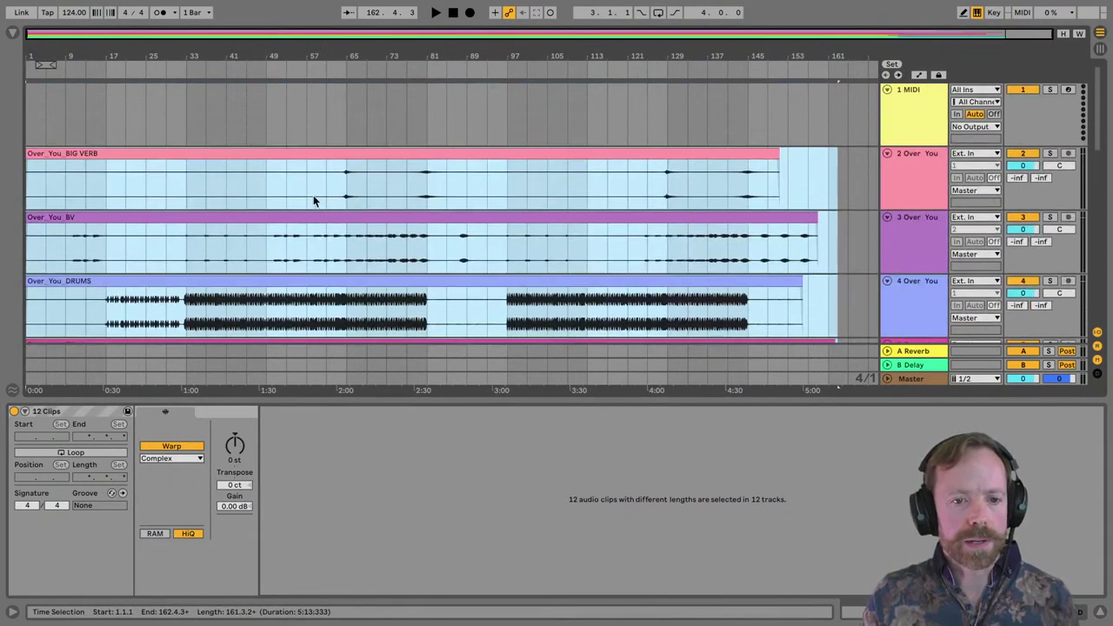
pyautogui.moveTo(318, 55); pyautogui.dragTo(371, 53)
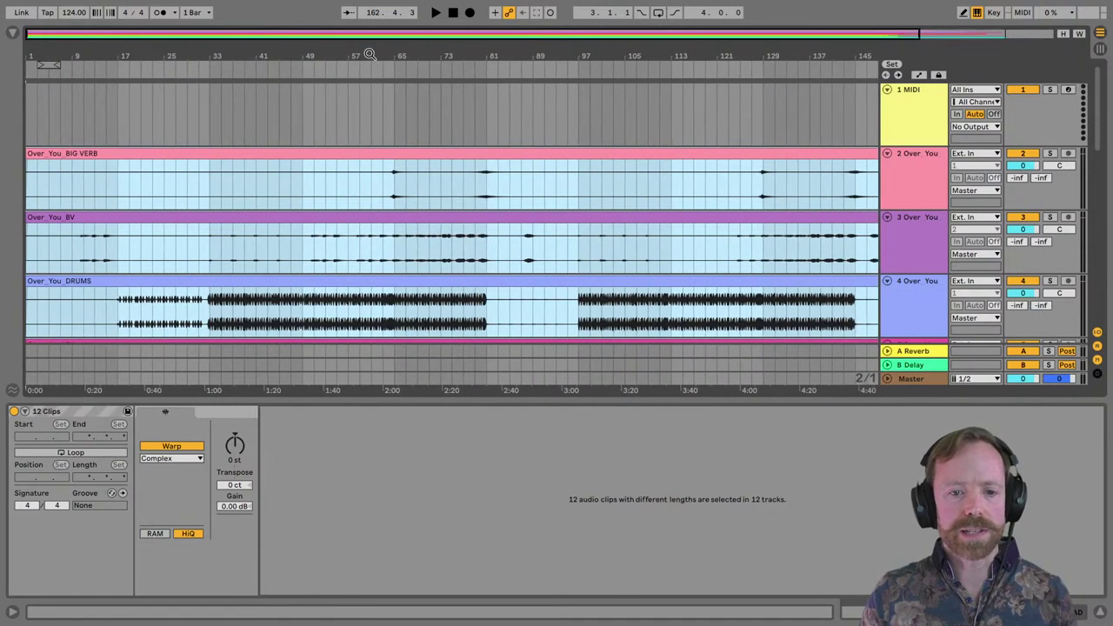
pyautogui.click(73, 13)
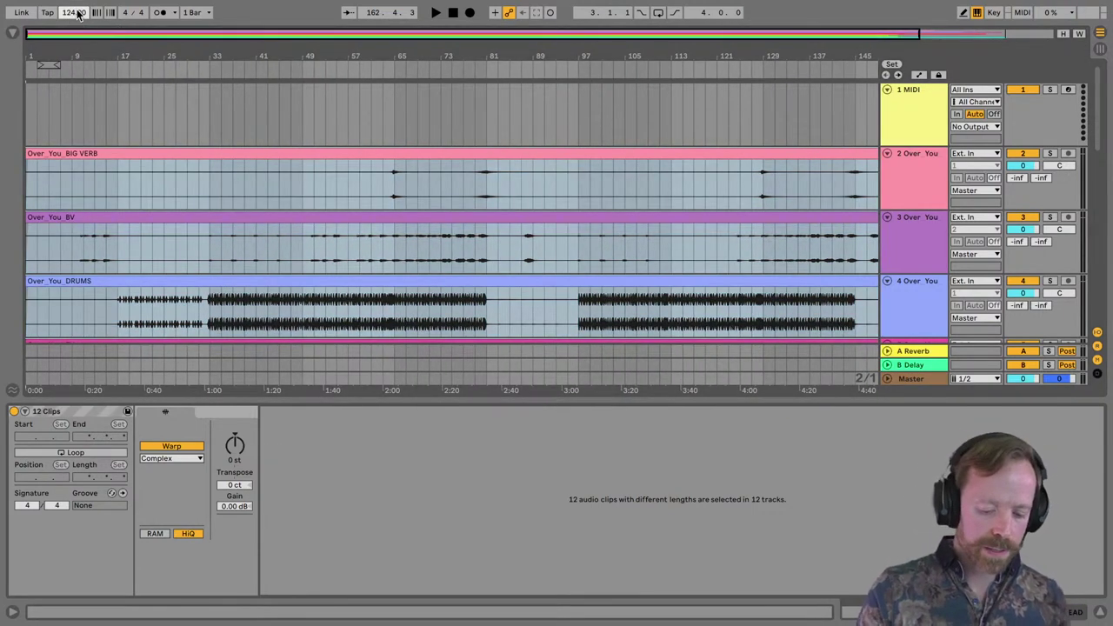
pyautogui.write('17')
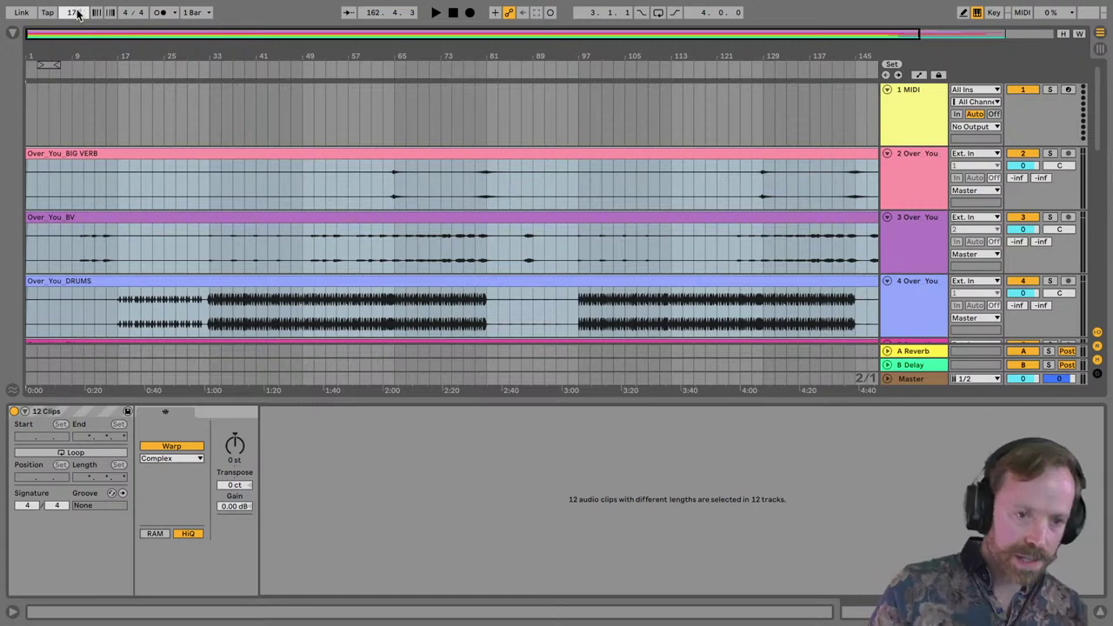
pyautogui.write('0')
pyautogui.press('Return')
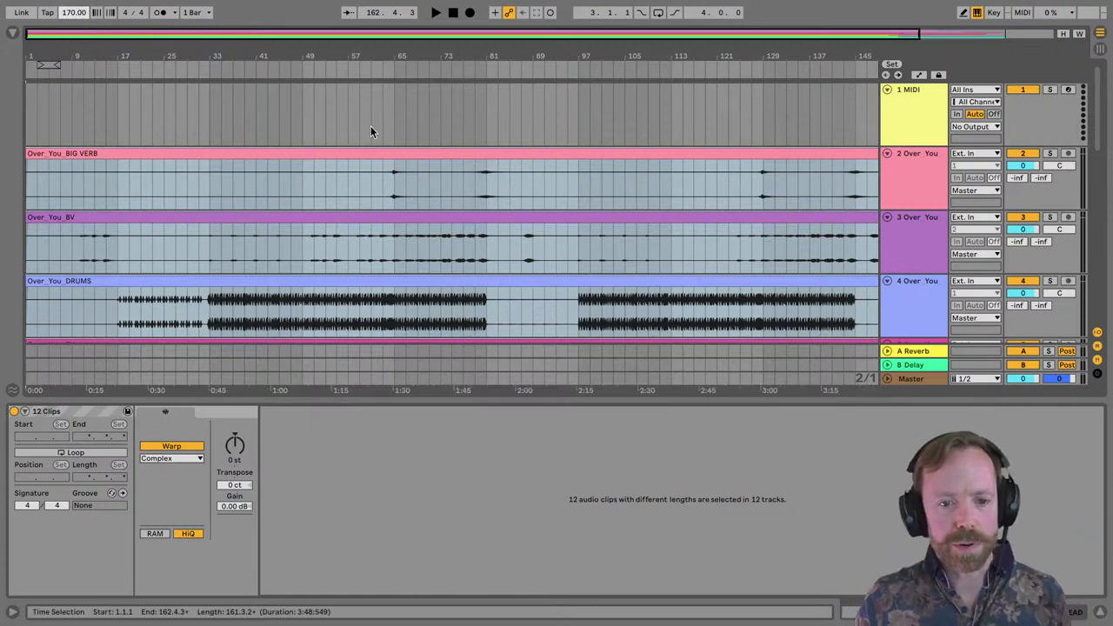
# Play the warped stems from bar 65 with the metronome on to check their timing at 170 BPM, and stop playback.
pyautogui.click(397, 243)
pyautogui.press('space')
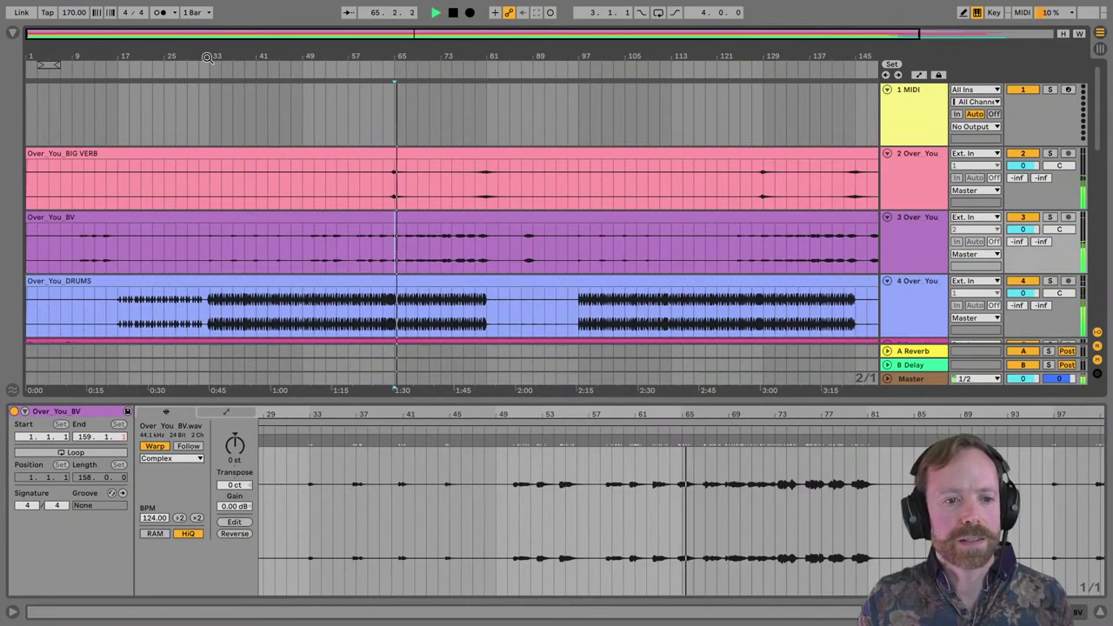
pyautogui.click(159, 12)
pyautogui.moveTo(418, 53); pyautogui.dragTo(427, 55)
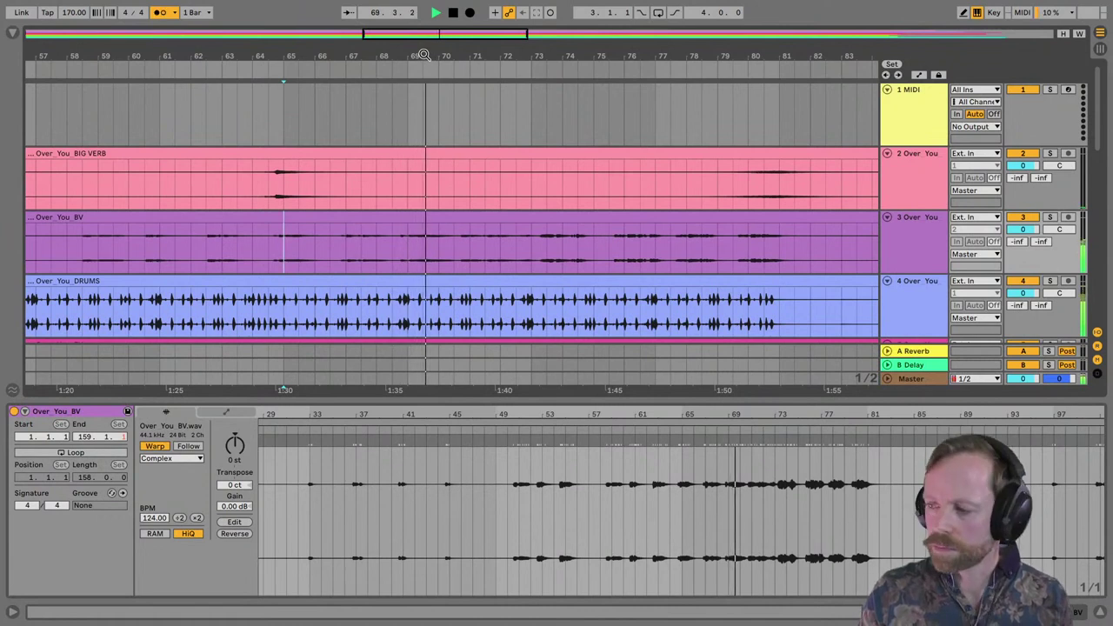
pyautogui.moveTo(424, 55); pyautogui.dragTo(423, 54)
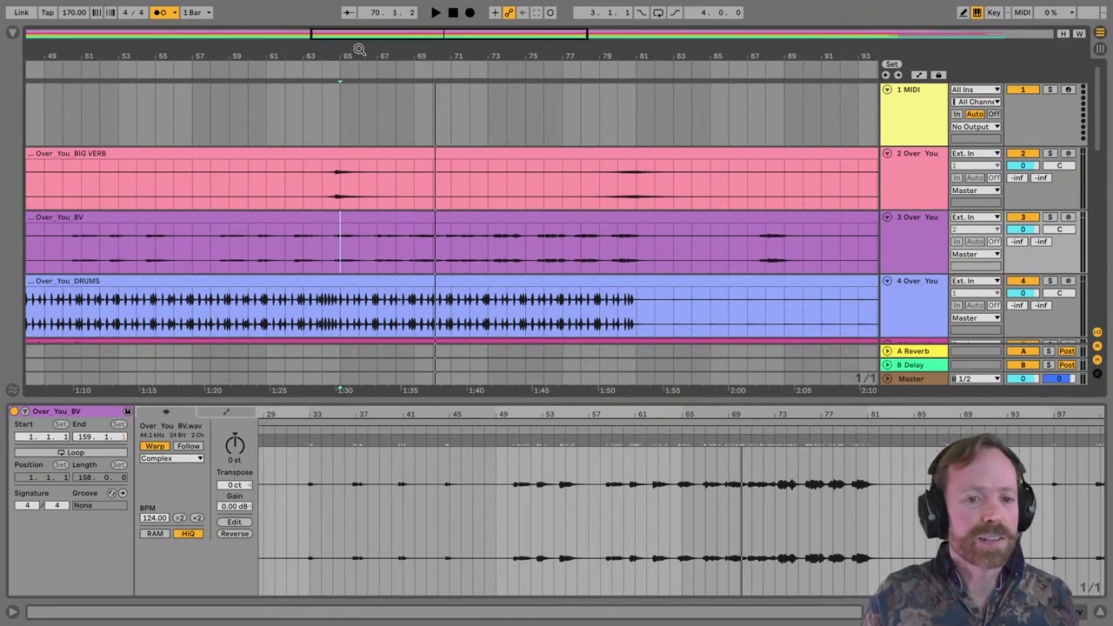
# Set the project tempo to 140 BPM.
pyautogui.moveTo(360, 47); pyautogui.dragTo(250, 30)
pyautogui.click(74, 12)
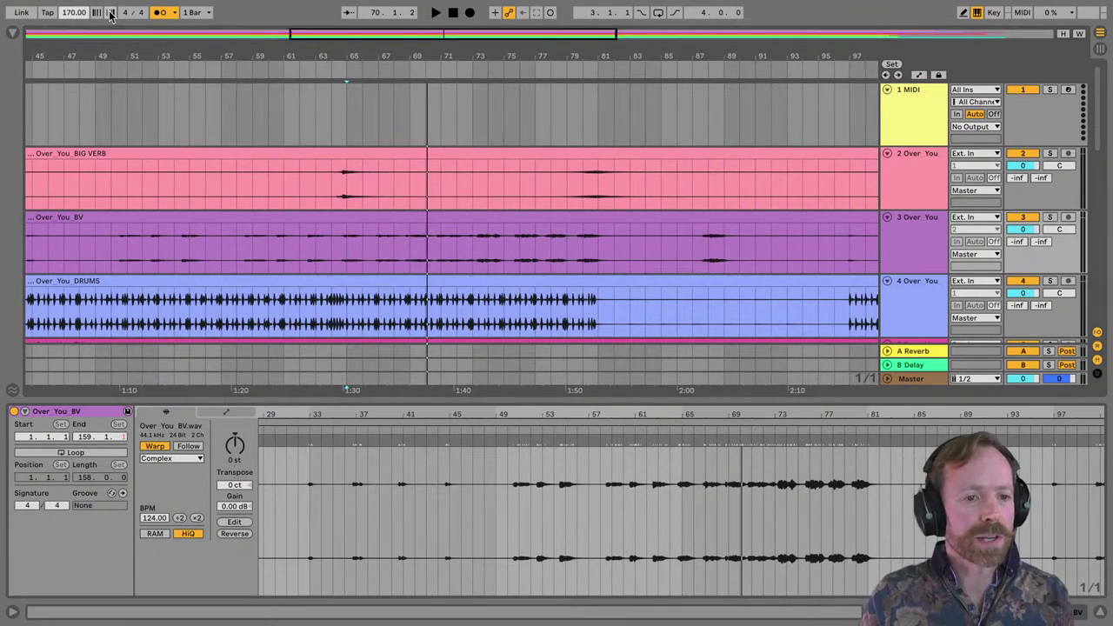
pyautogui.write('140')
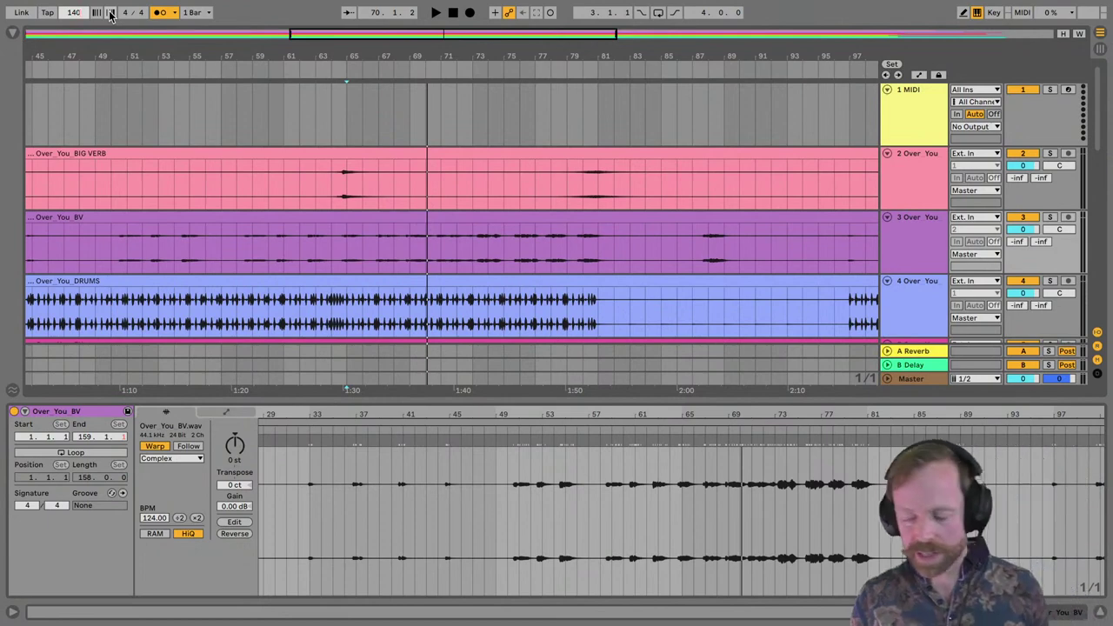
pyautogui.press('Return')
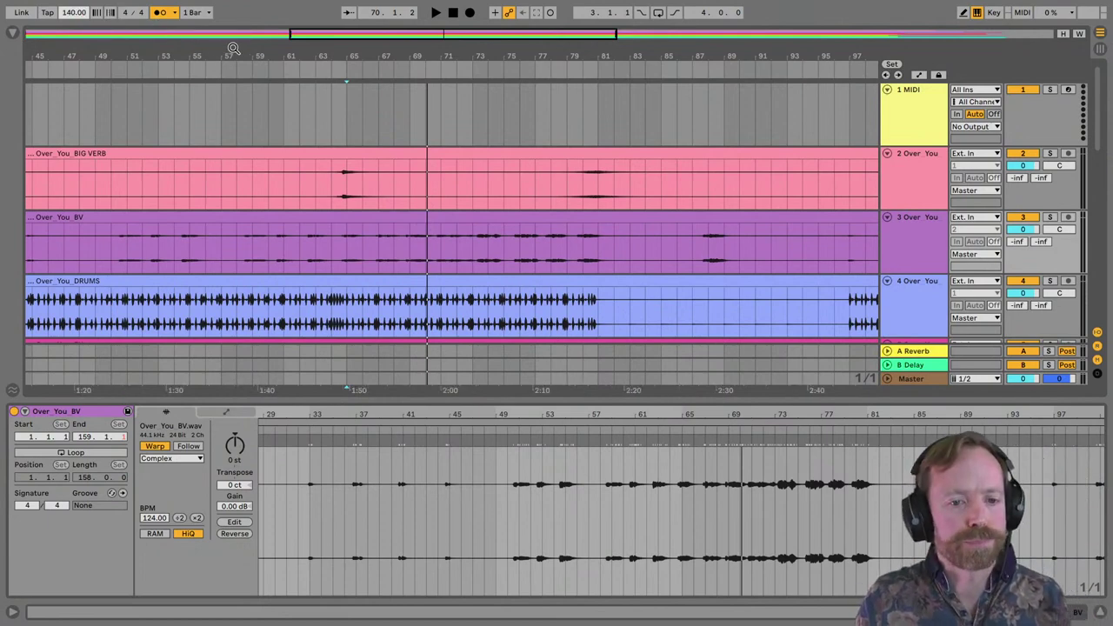
# Play the warped stems from bar 65 to check how they follow the 140 BPM tempo.
pyautogui.moveTo(243, 53); pyautogui.dragTo(248, 50)
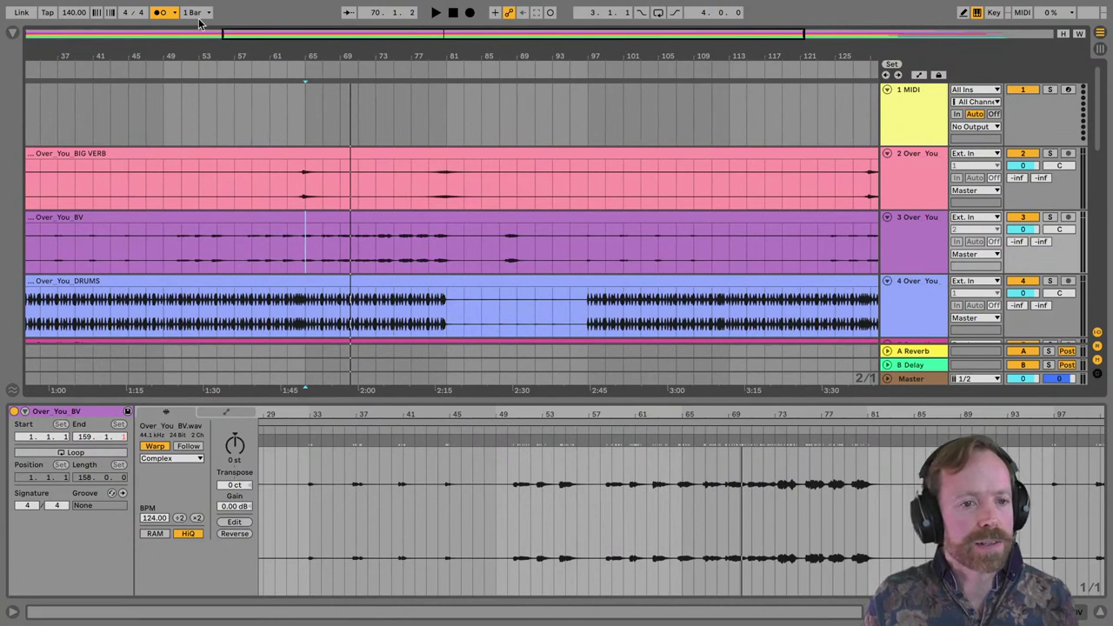
pyautogui.moveTo(346, 54); pyautogui.dragTo(452, 117)
pyautogui.moveTo(413, 54); pyautogui.dragTo(413, 74)
pyautogui.moveTo(470, 122); pyautogui.dragTo(381, 240)
pyautogui.click(390, 198)
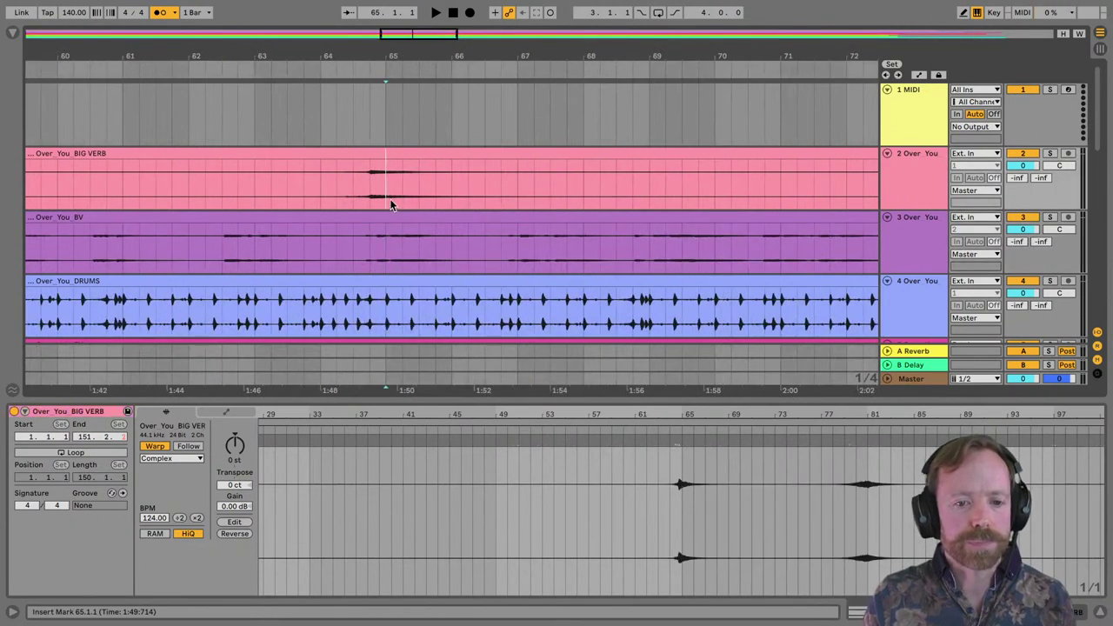
pyautogui.press('space')
pyautogui.moveTo(422, 56); pyautogui.dragTo(434, 49)
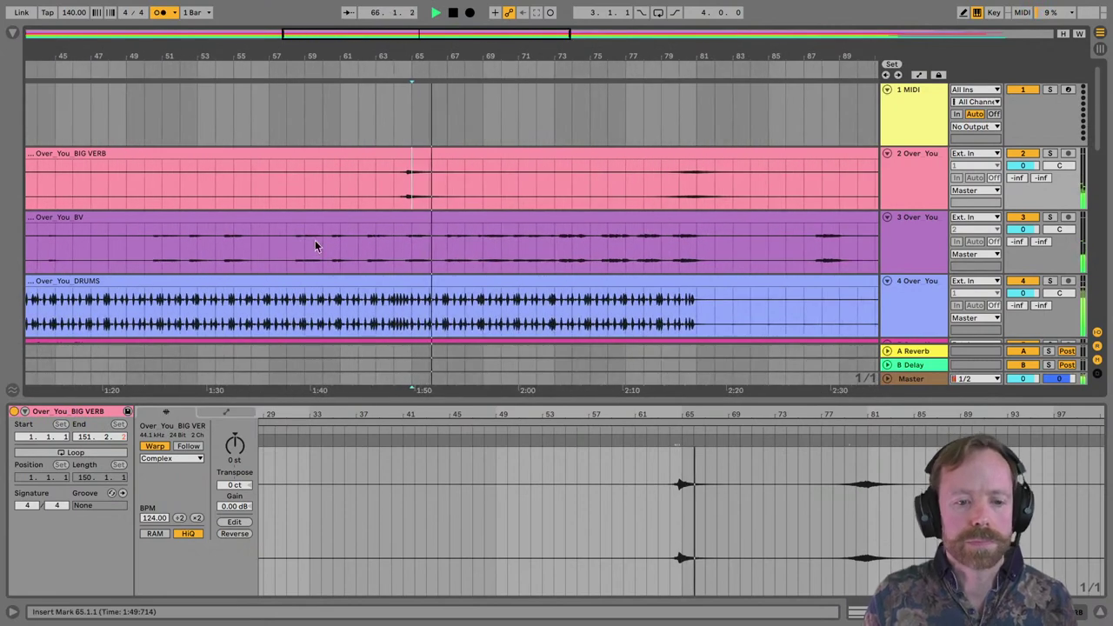
# Play the stems from bar 51 against the metronome, turn the metronome off and stop playback.
pyautogui.scroll(-2, 260, 250)
pyautogui.click(161, 236)
pyautogui.press('space')
pyautogui.press('space')
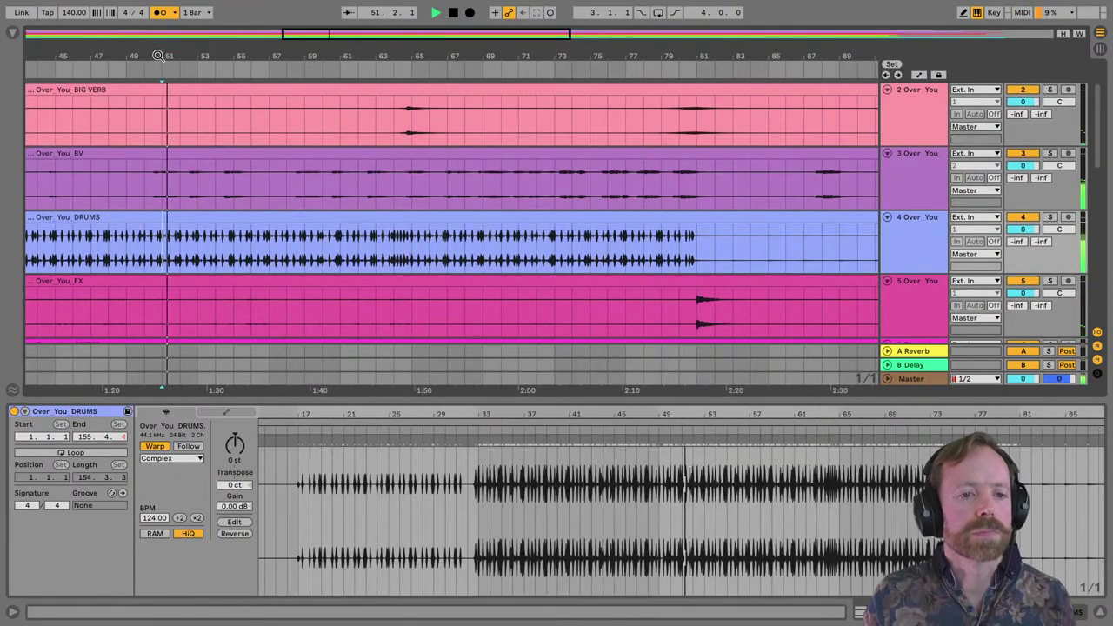
pyautogui.moveTo(156, 55)
pyautogui.mouseDown()
pyautogui.moveTo(209, 80)
pyautogui.moveTo(304, 53)
pyautogui.moveTo(304, 42)
pyautogui.mouseUp()
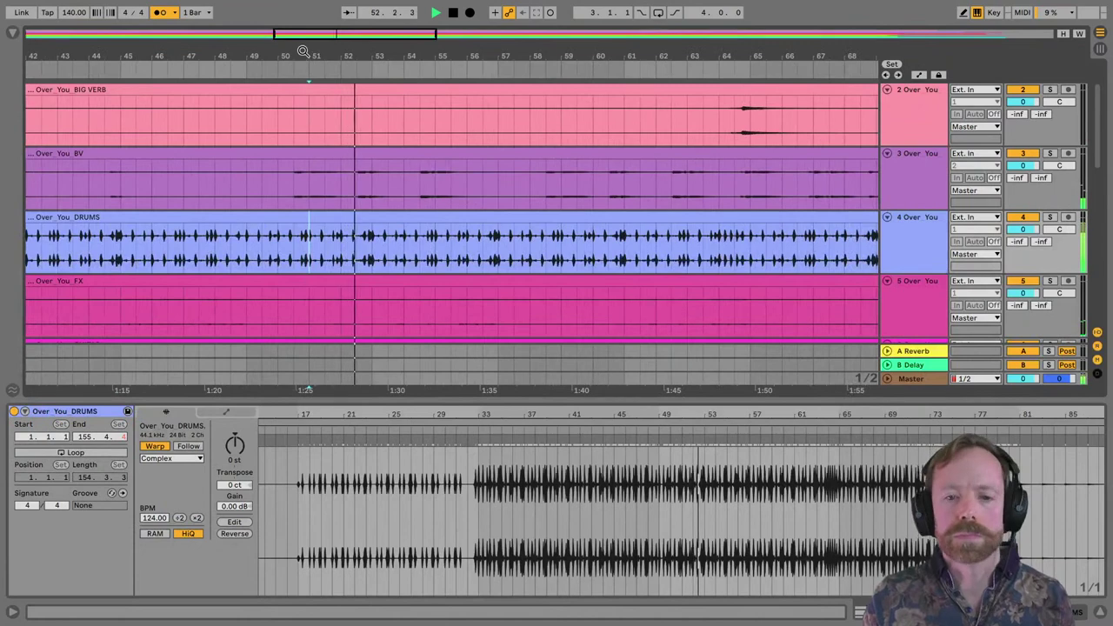
pyautogui.click(159, 15)
pyautogui.moveTo(370, 60); pyautogui.dragTo(372, 42)
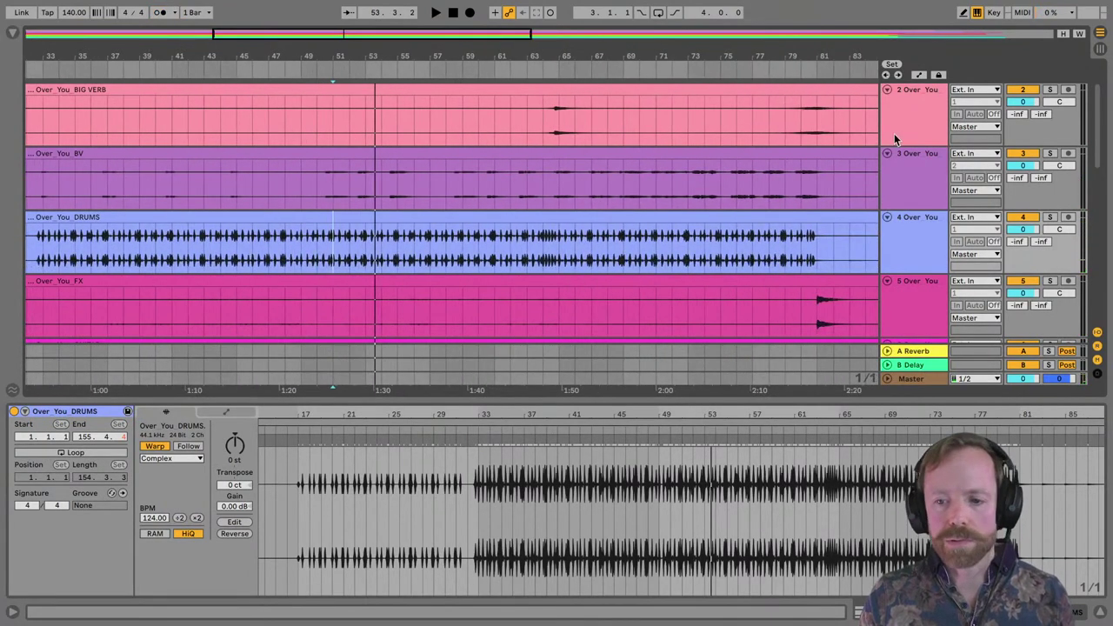
# Select all the tracks and reduce their height together so more stems fit in the arrangement.
pyautogui.click(919, 169)
pyautogui.press('super+a')
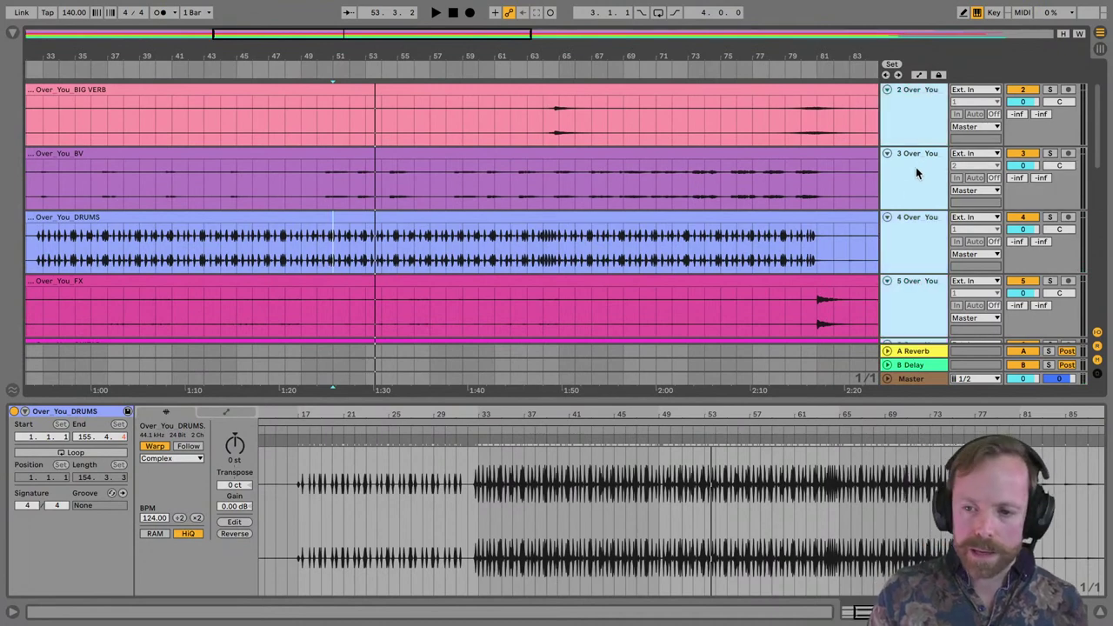
pyautogui.moveTo(916, 209); pyautogui.dragTo(910, 181)
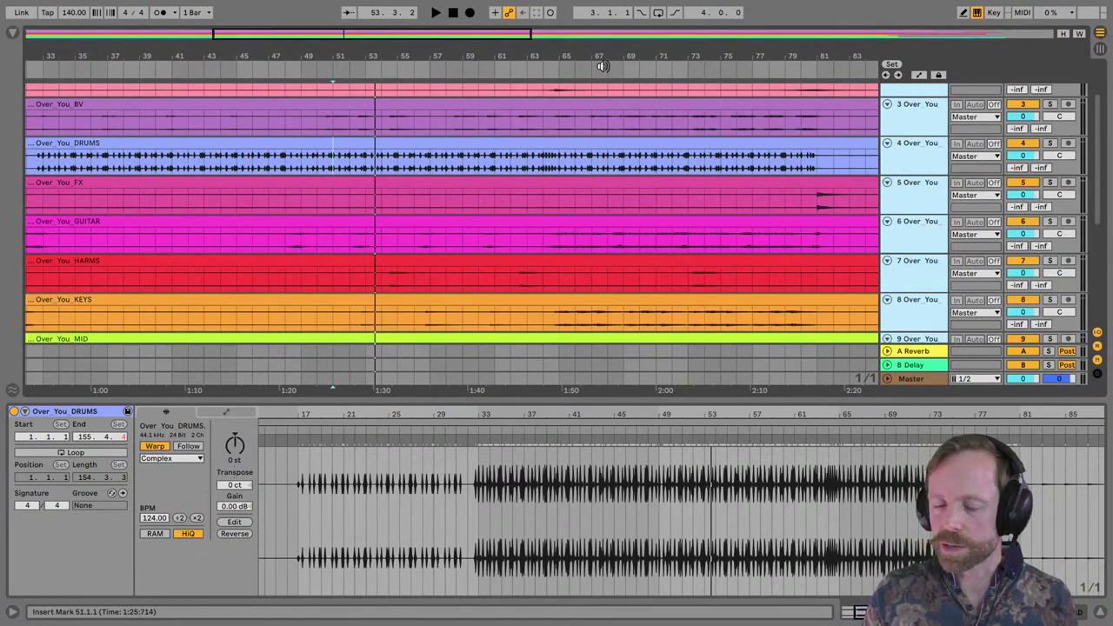
# Look over all the stem tracks from BIG VERB to VOX LEAD across the full arrangement length.
pyautogui.moveTo(514, 52); pyautogui.dragTo(514, 30)
pyautogui.moveTo(433, 50); pyautogui.dragTo(377, 52)
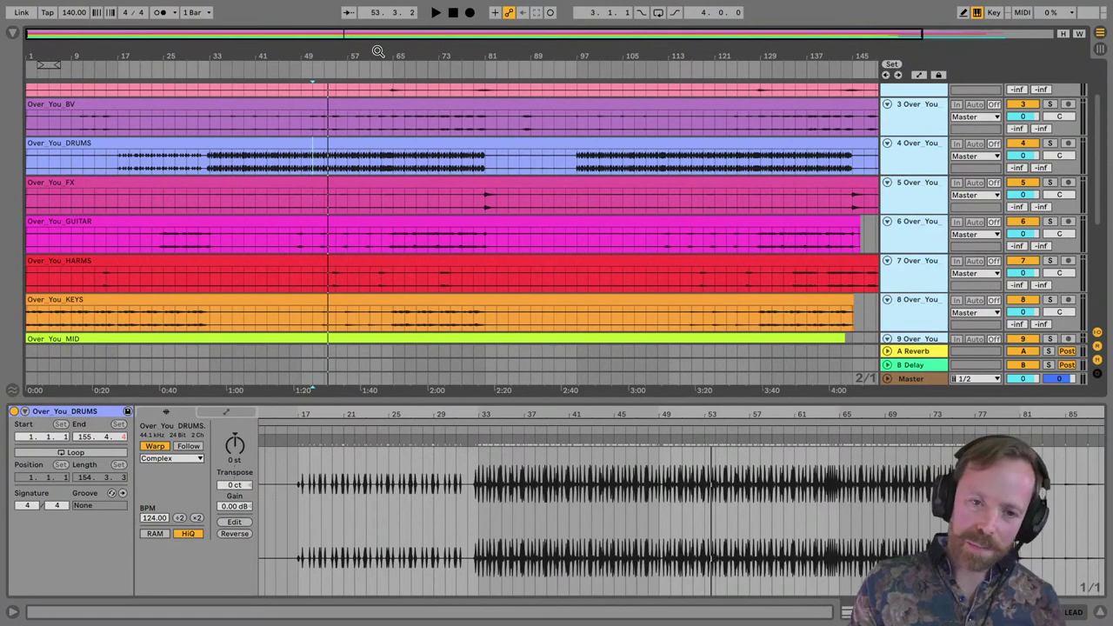
pyautogui.moveTo(386, 50); pyautogui.dragTo(338, 43)
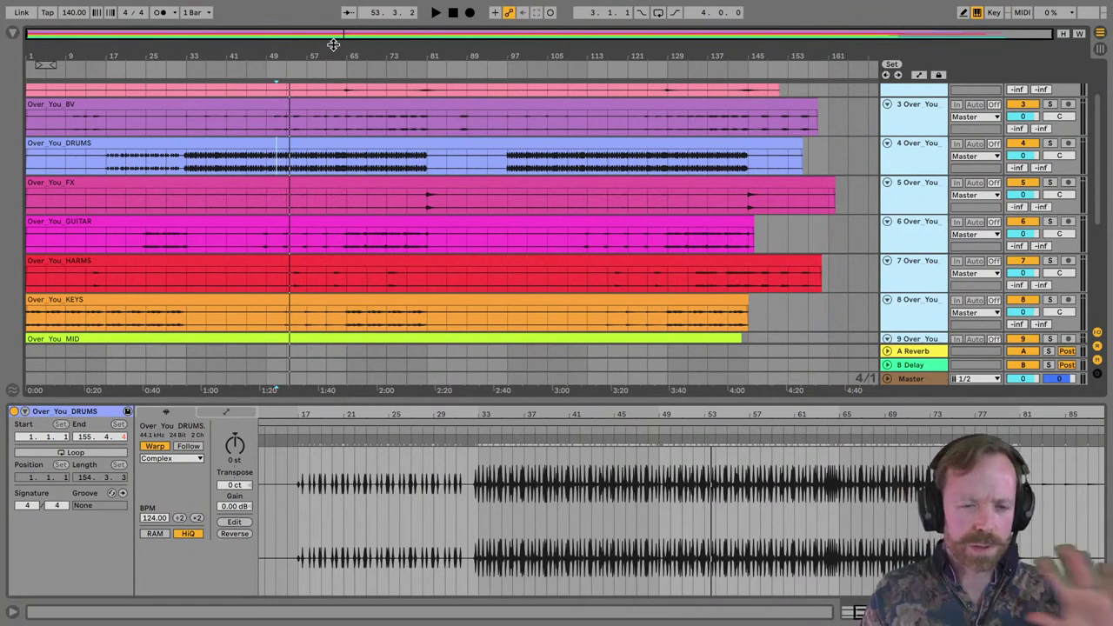
pyautogui.moveTo(333, 44); pyautogui.dragTo(313, 54)
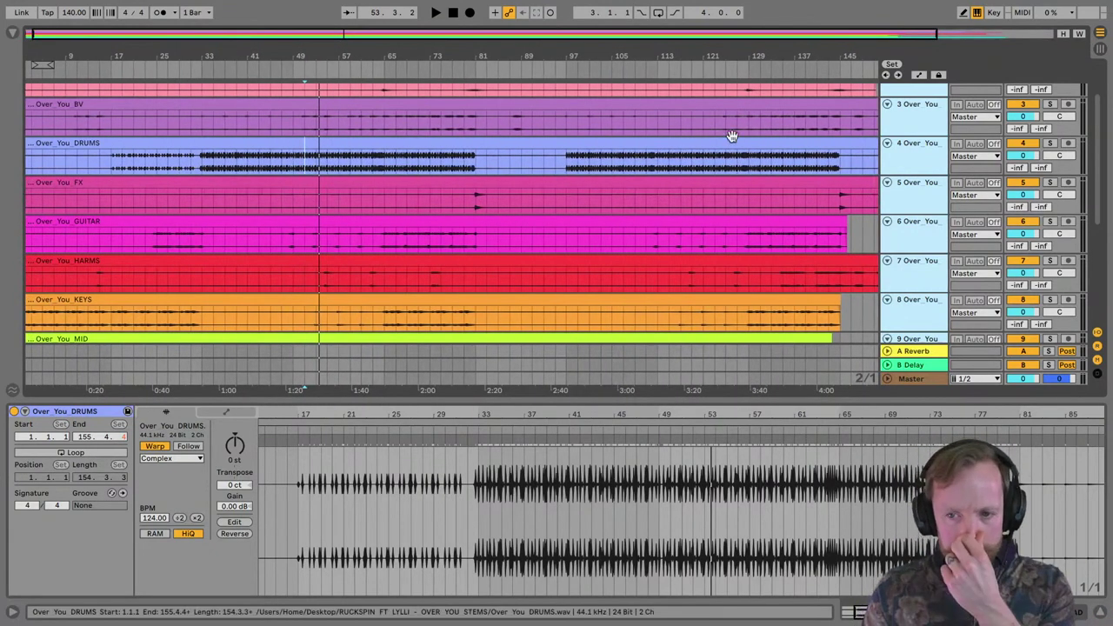
pyautogui.scroll(-4, 905, 220)
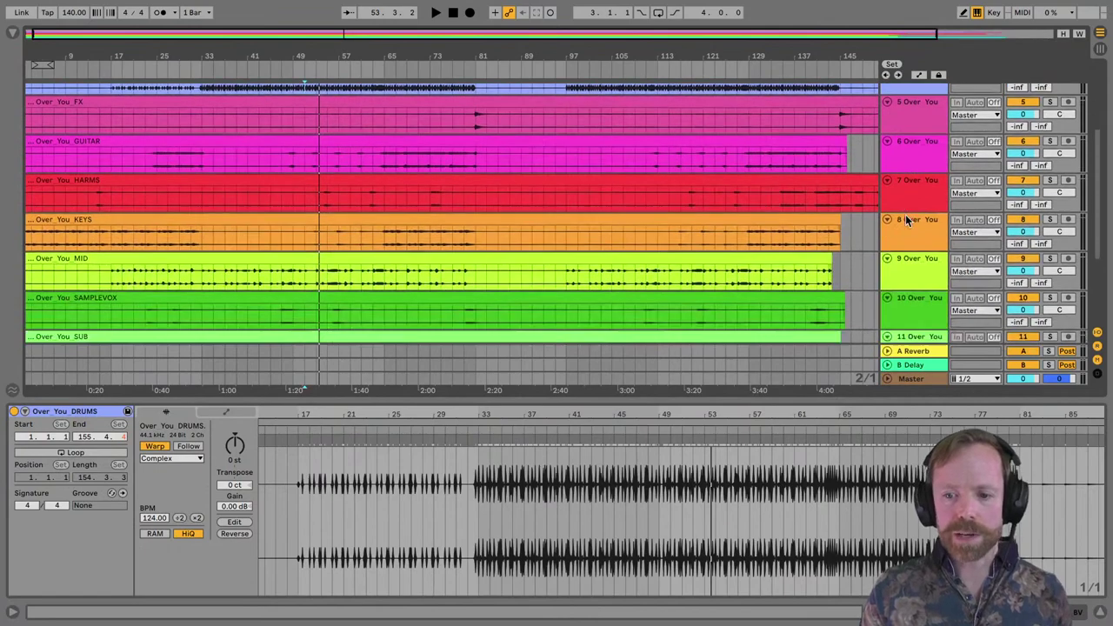
pyautogui.scroll(-3, 905, 218)
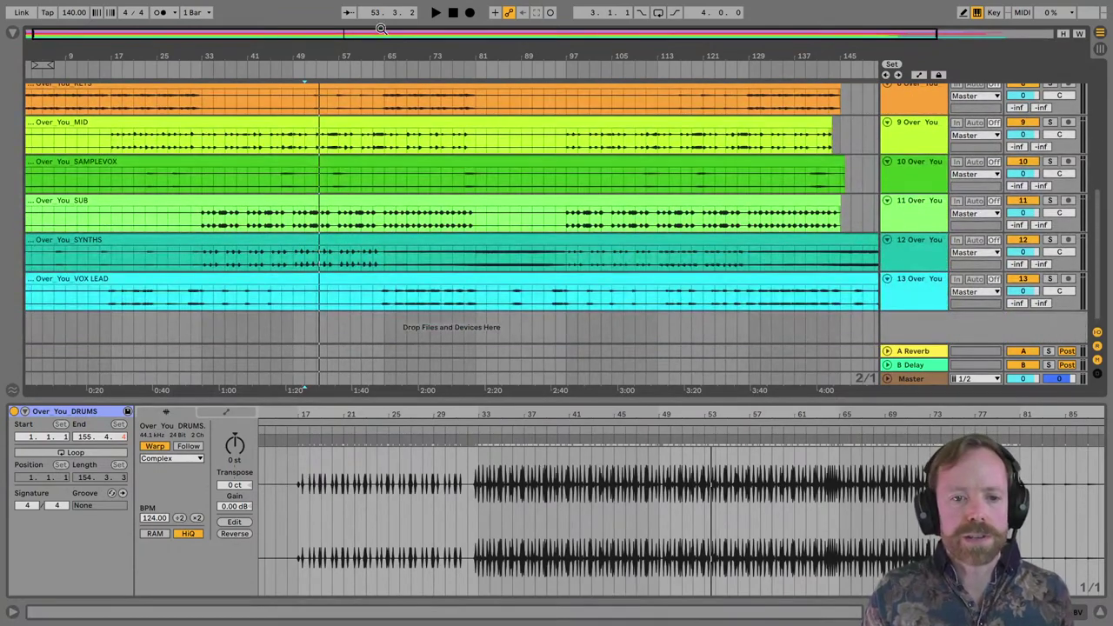
pyautogui.moveTo(393, 55); pyautogui.dragTo(353, 50)
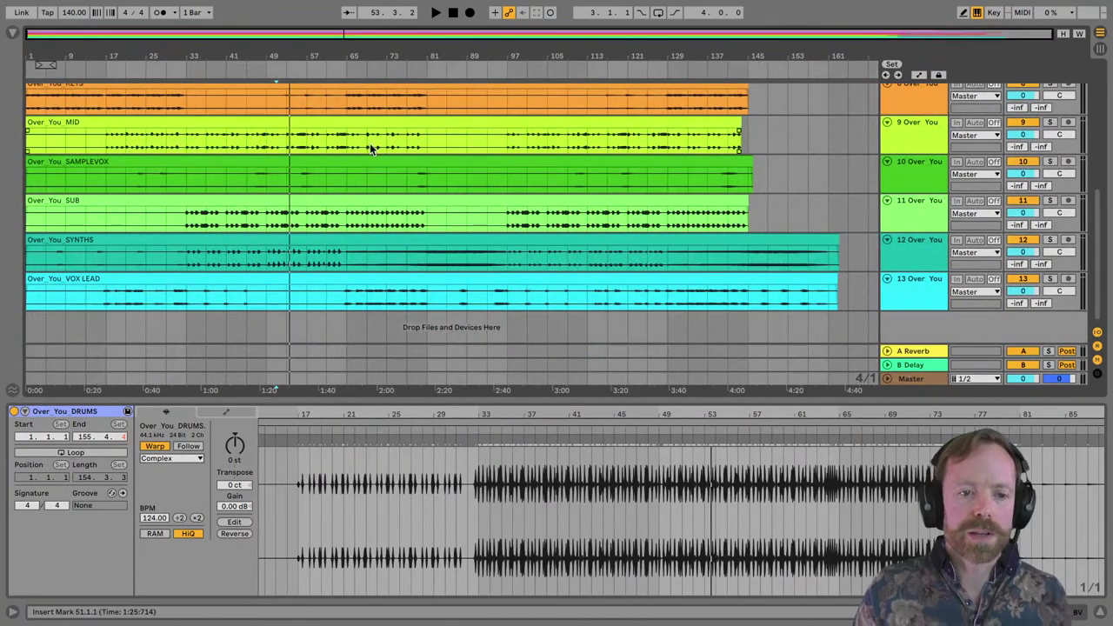
pyautogui.scroll(8, 369, 145)
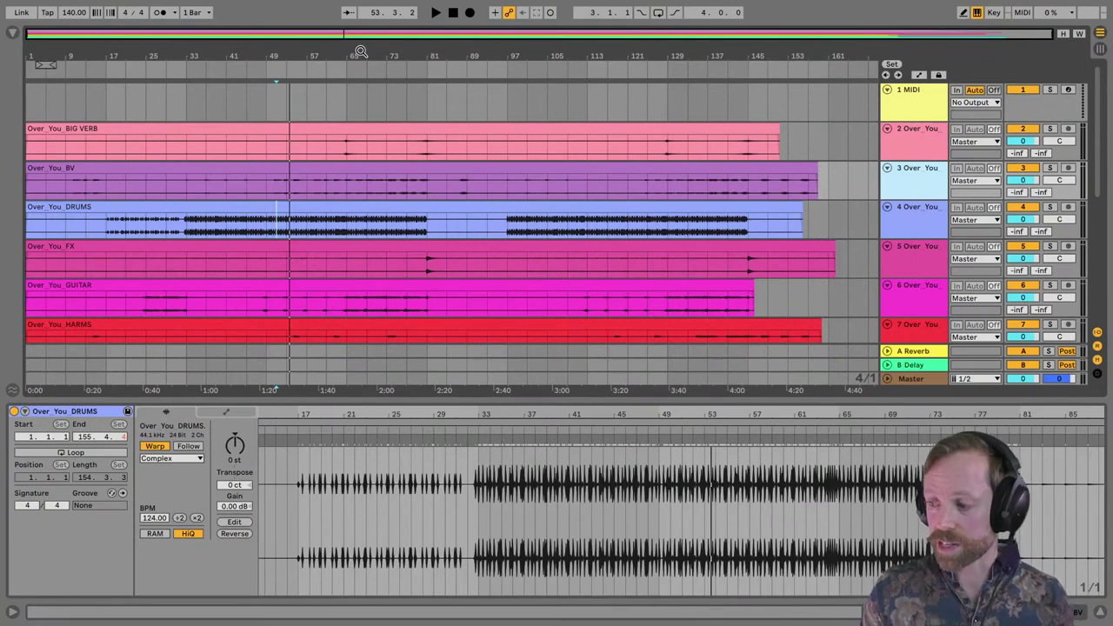
pyautogui.scroll(-6, 656, 174)
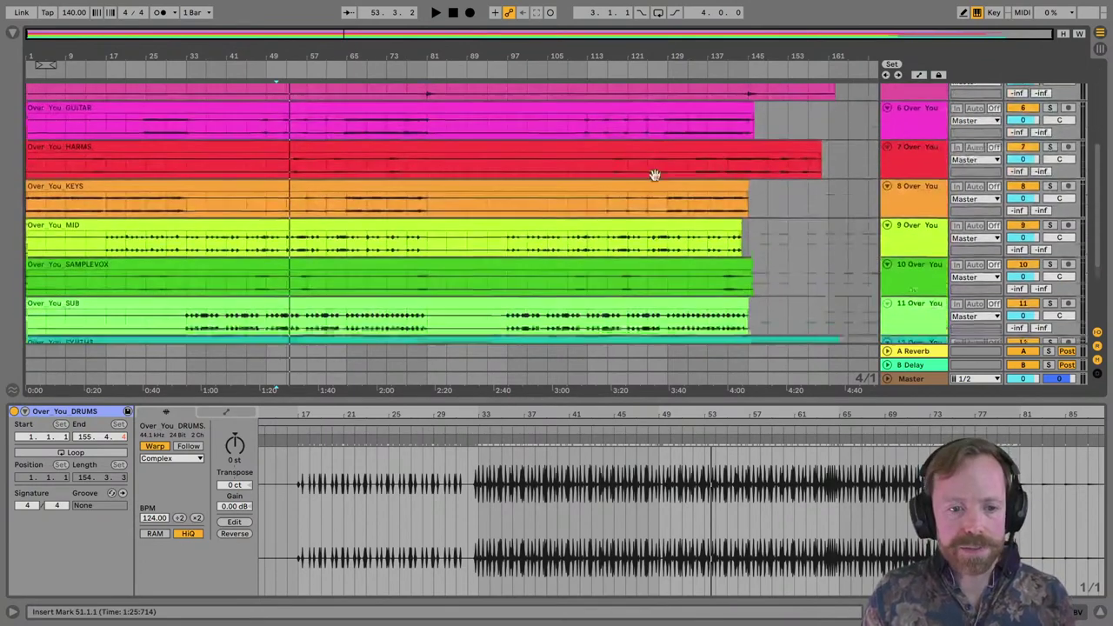
# Move the FX track directly below the BIG VERB track, above BV.
pyautogui.scroll(6, 696, 165)
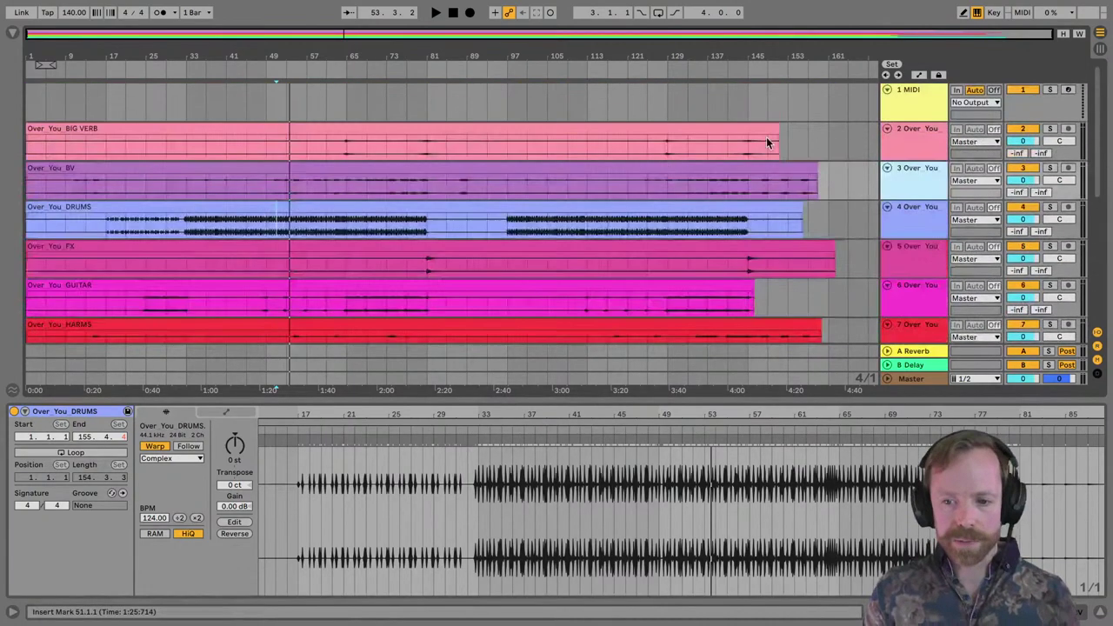
pyautogui.click(917, 143)
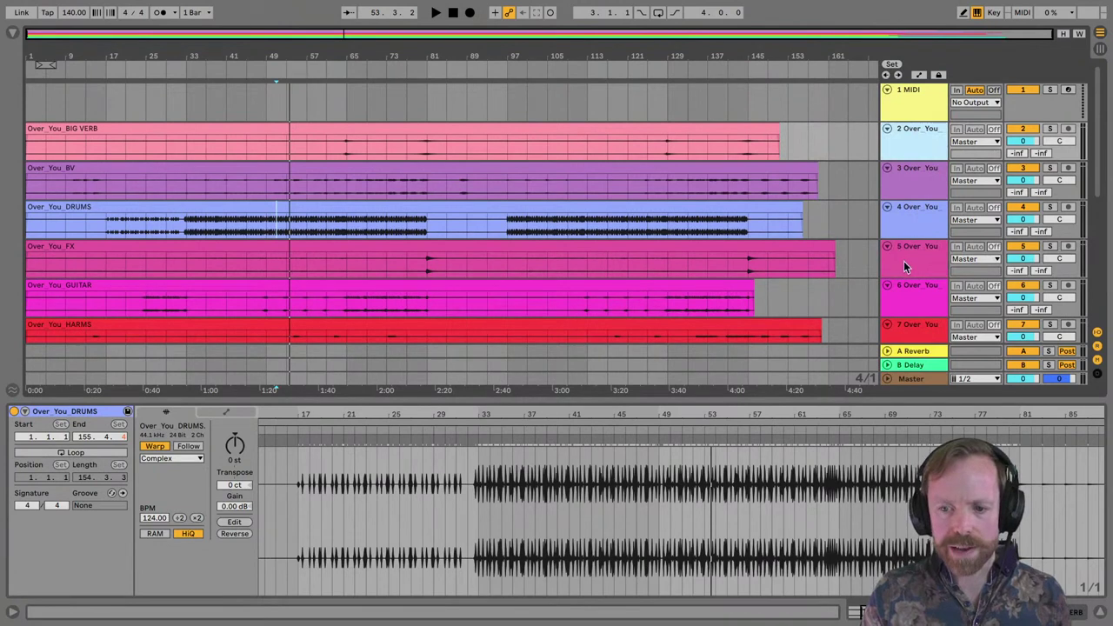
pyautogui.moveTo(904, 266); pyautogui.dragTo(896, 170)
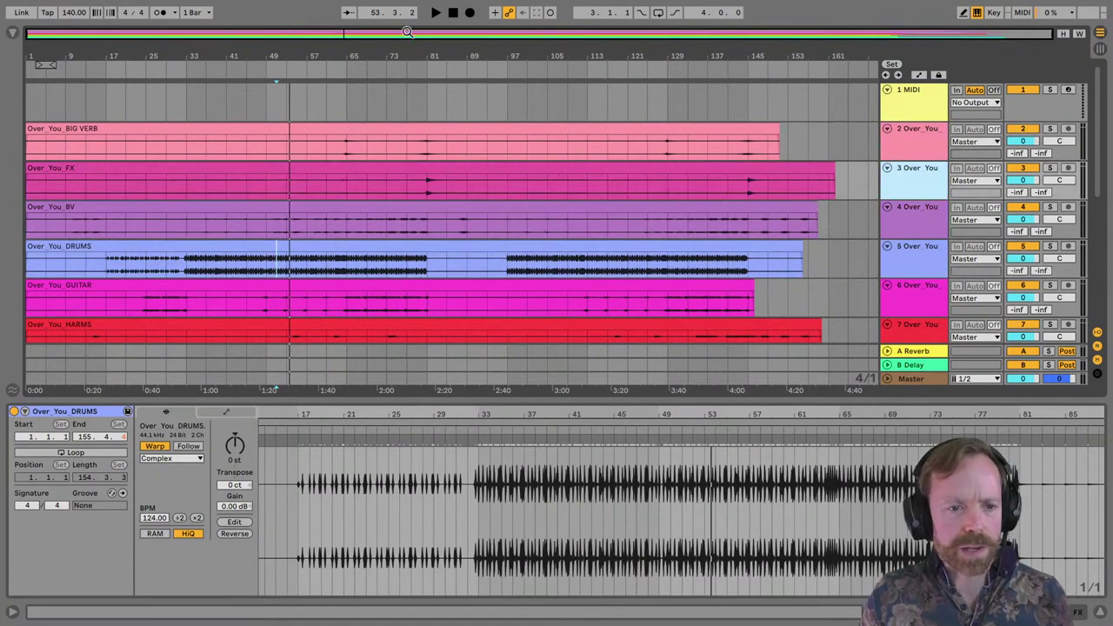
# Solo the BIG VERB track and play it from bar 65.
pyautogui.click(347, 149)
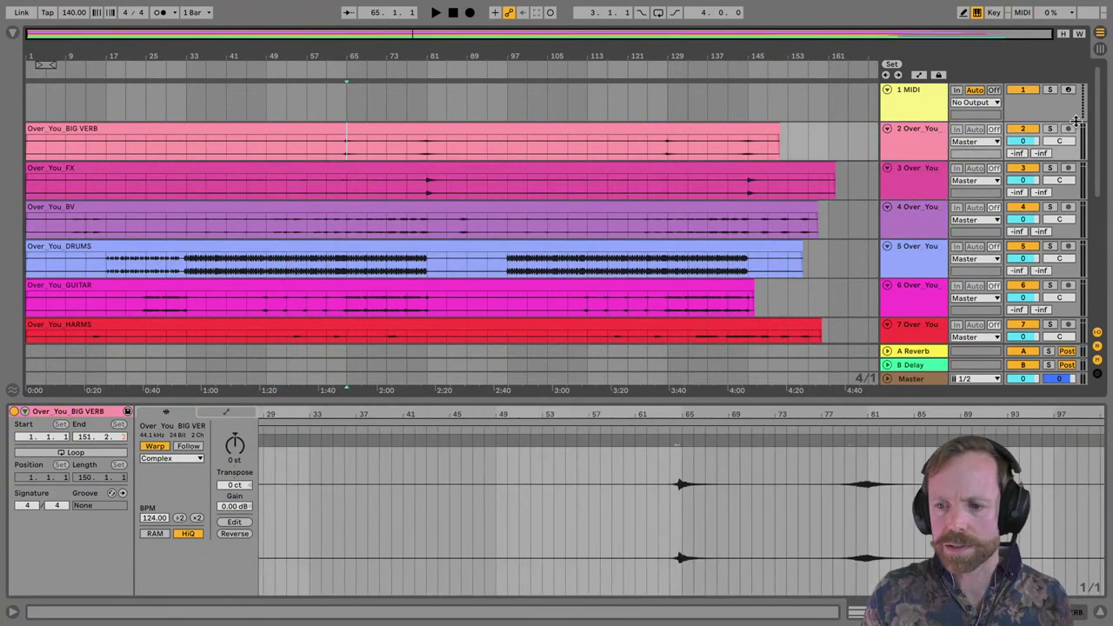
pyautogui.click(1050, 129)
pyautogui.press('space')
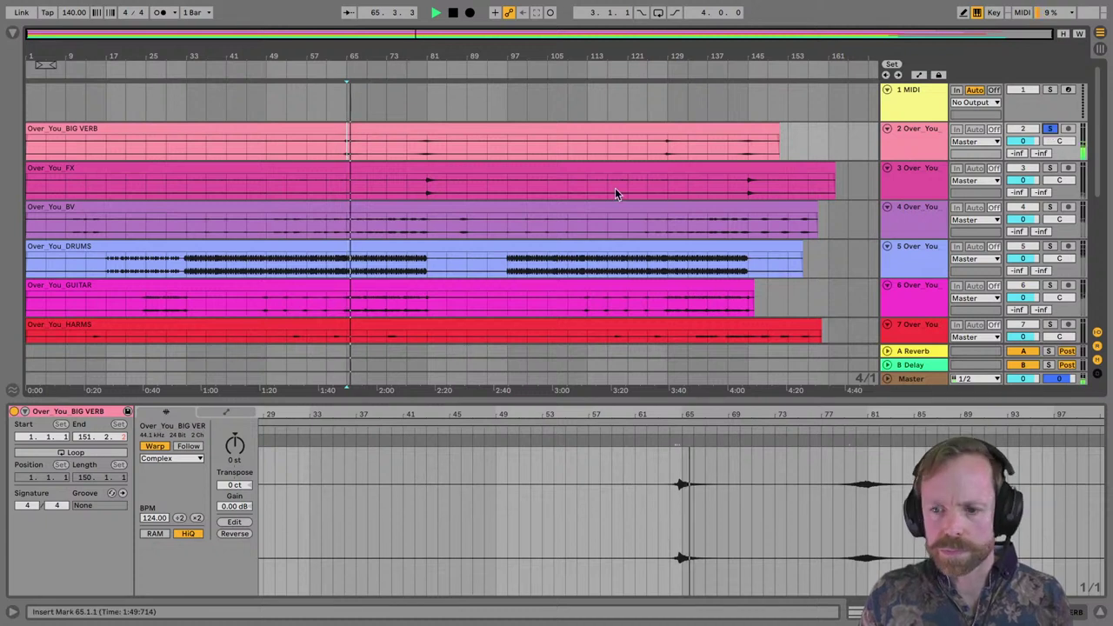
# Solo the FX track instead, listen to it from bar 81, and stop playback with the insert mark at bar 61.
pyautogui.click(428, 182)
pyautogui.click(1050, 168)
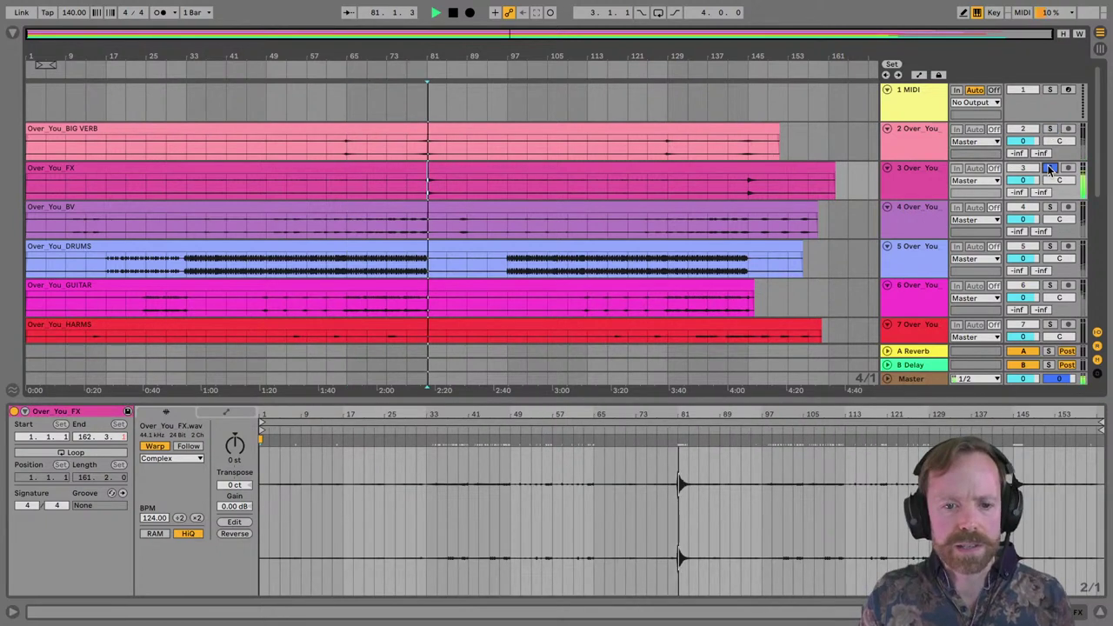
pyautogui.click(321, 182)
pyautogui.press('space')
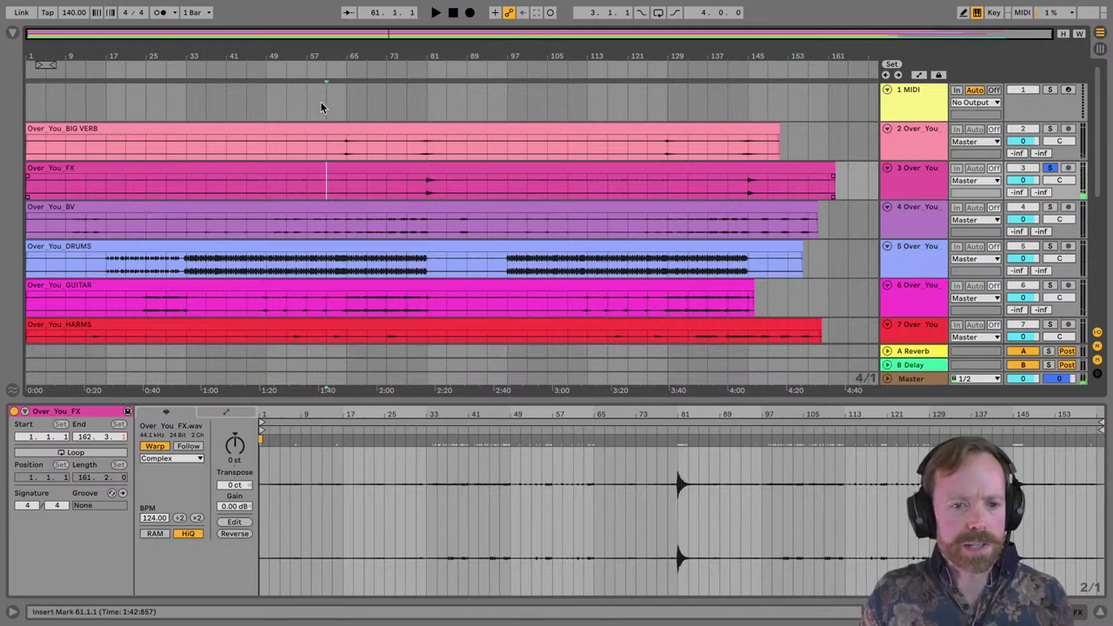
# Increase the FX track's height and examine its waveform up close between about bars 45 and 81.
pyautogui.moveTo(321, 53); pyautogui.dragTo(365, 144)
pyautogui.click(365, 166)
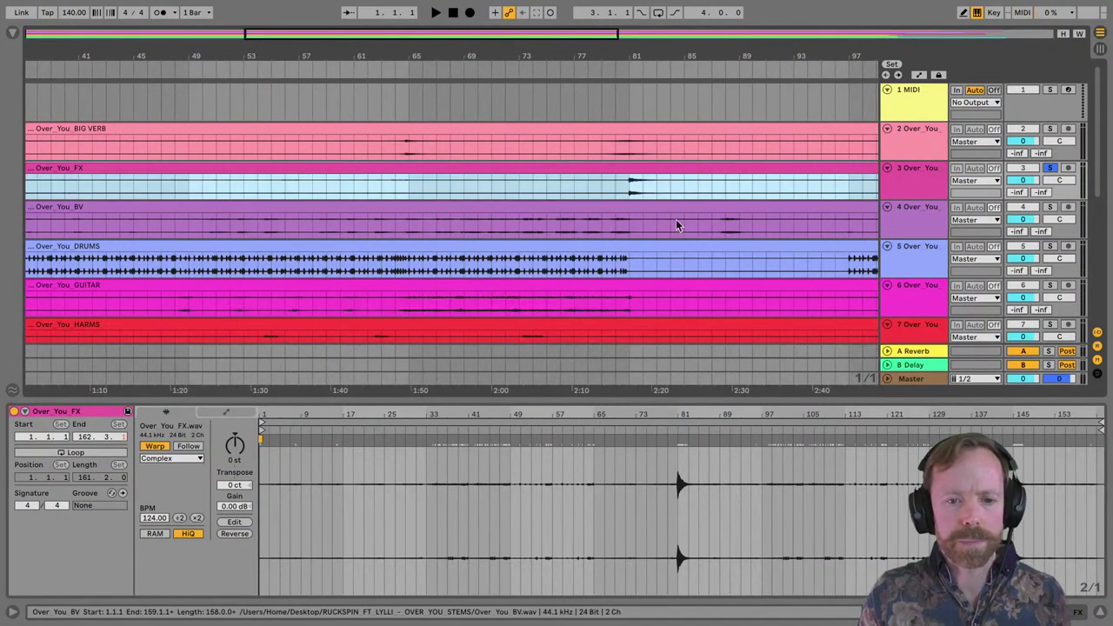
pyautogui.moveTo(908, 202); pyautogui.dragTo(908, 251)
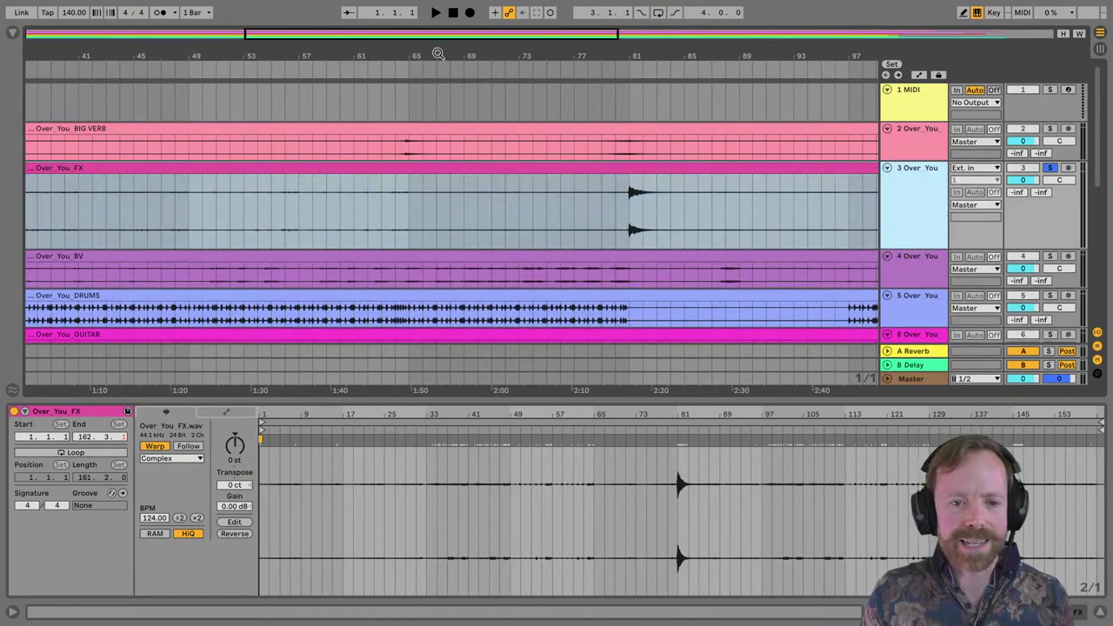
pyautogui.moveTo(373, 58); pyautogui.dragTo(373, 101)
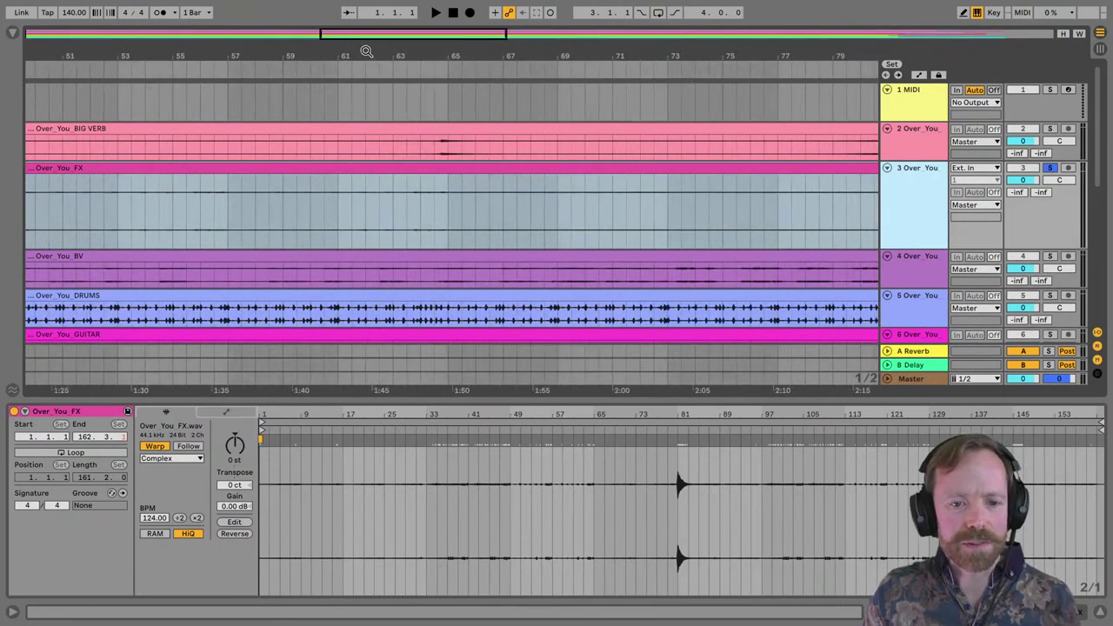
pyautogui.moveTo(367, 51); pyautogui.dragTo(358, 46)
# Play the soloed FX track from around bars 55, 50 and 48, and stop playback.
pyautogui.click(295, 187)
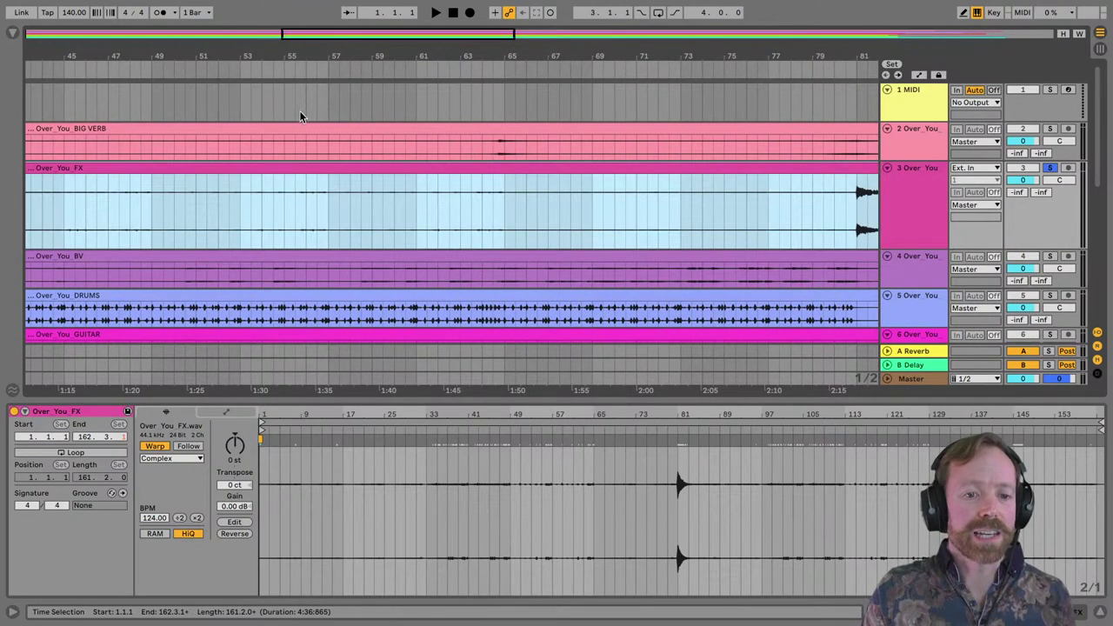
pyautogui.click(299, 192)
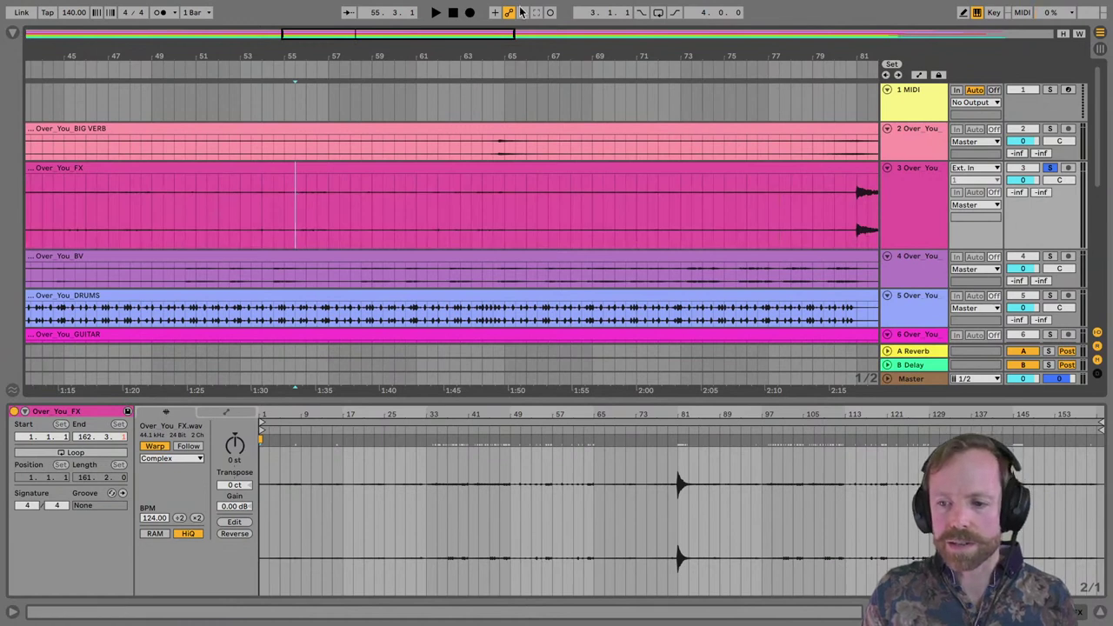
pyautogui.moveTo(298, 51)
pyautogui.mouseDown()
pyautogui.moveTo(343, 70)
pyautogui.moveTo(341, 44)
pyautogui.mouseUp()
pyautogui.press('space')
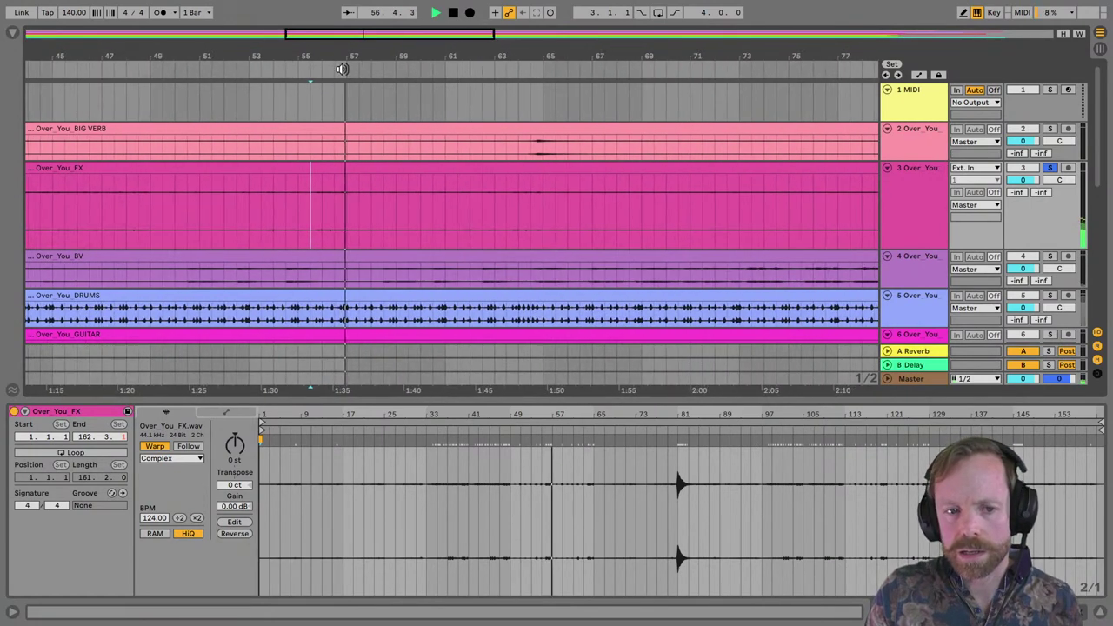
pyautogui.click(191, 194)
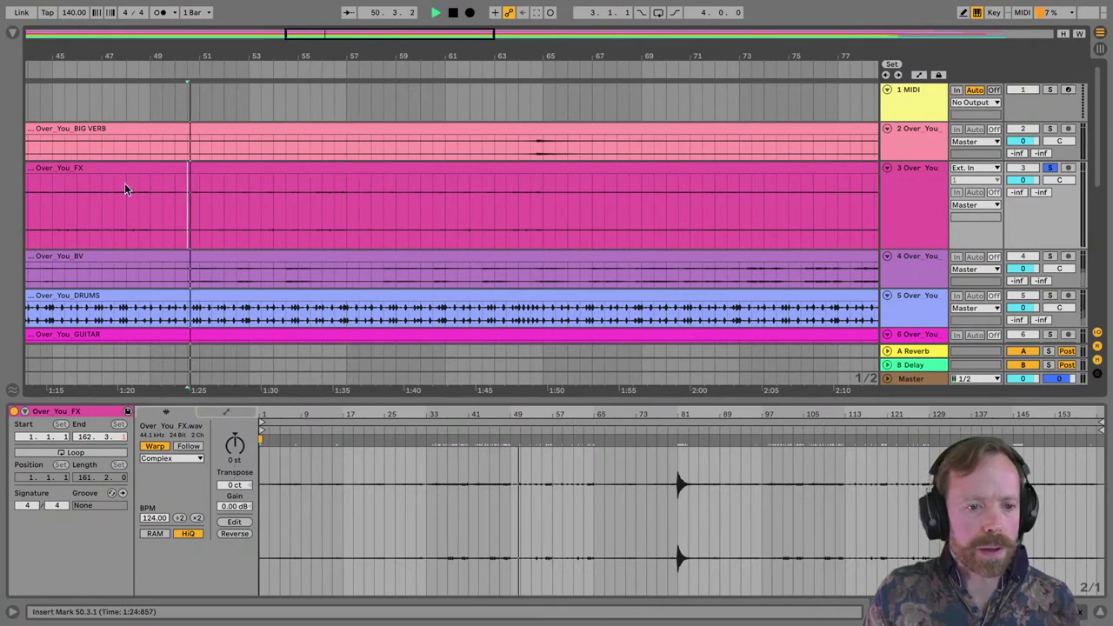
pyautogui.click(125, 182)
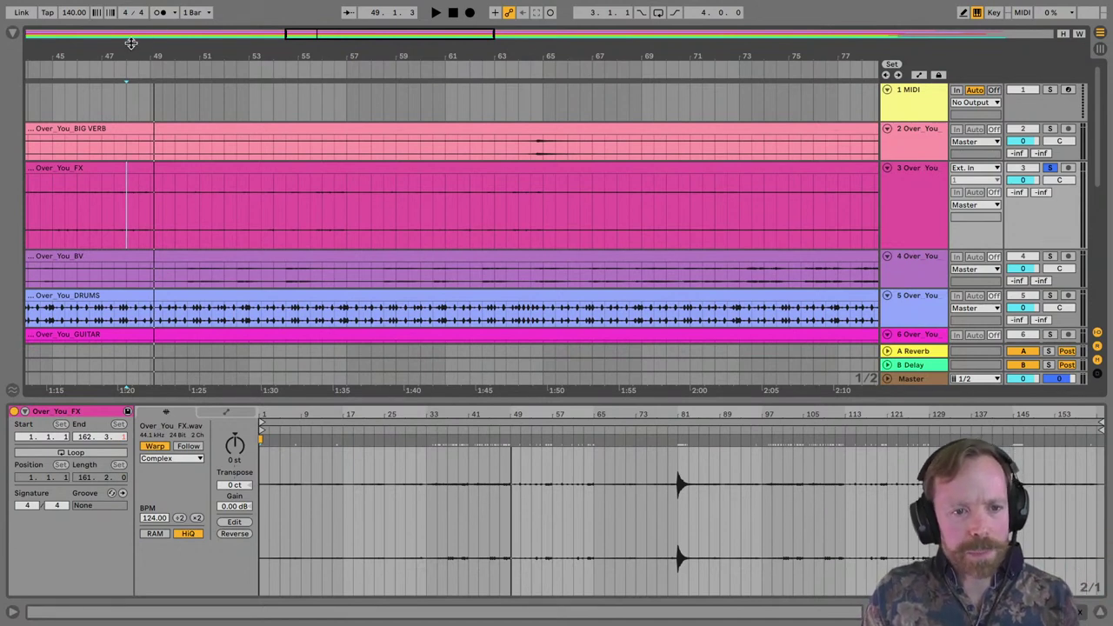
# Reduce the FX track to minimum height and group it with the BIG VERB track under the name FX.
pyautogui.moveTo(131, 42); pyautogui.dragTo(246, 52)
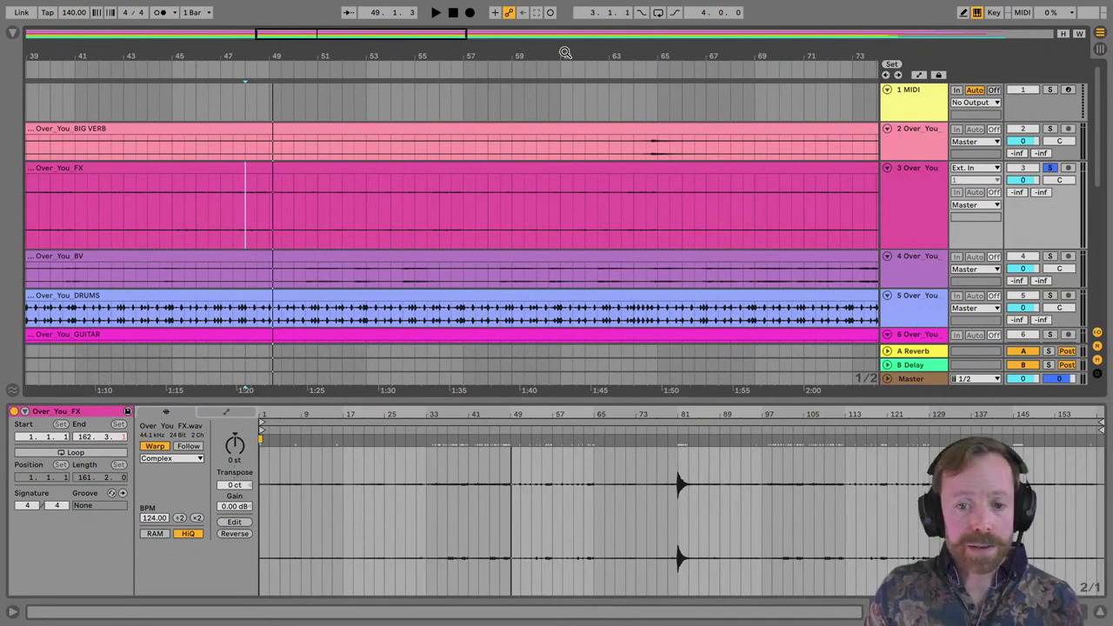
pyautogui.moveTo(565, 53); pyautogui.dragTo(567, 53)
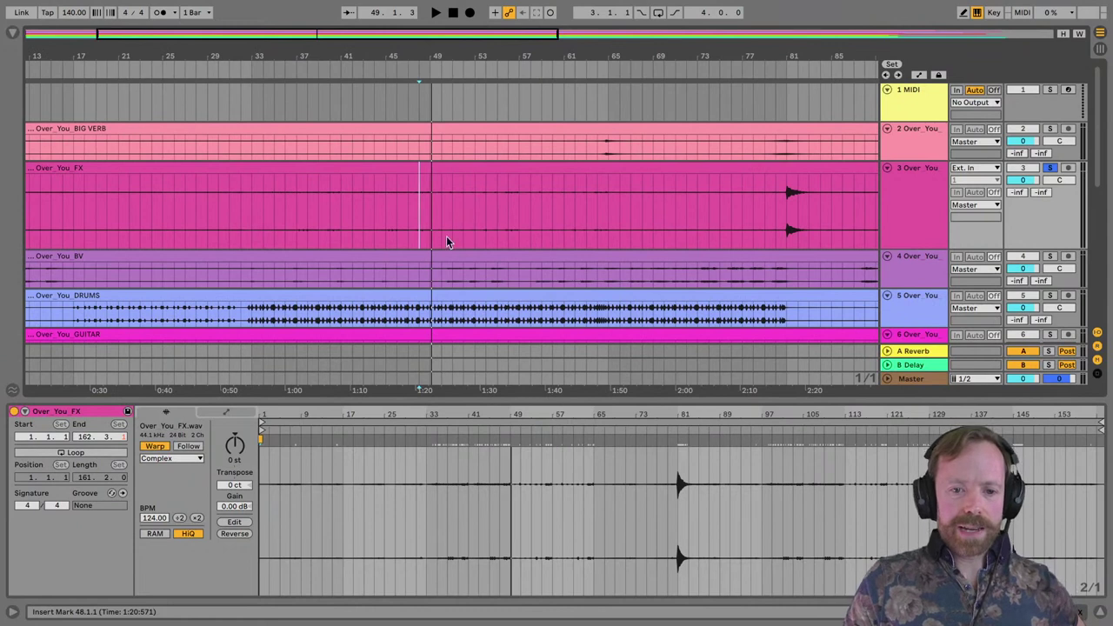
pyautogui.moveTo(442, 57); pyautogui.dragTo(391, 56)
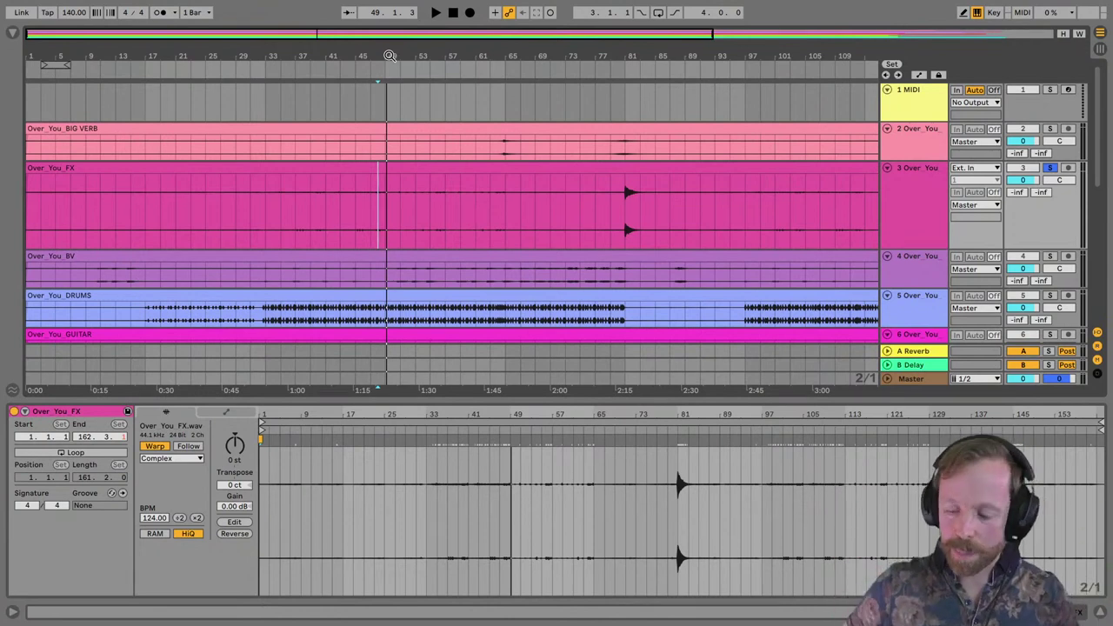
pyautogui.moveTo(389, 56); pyautogui.dragTo(390, 18)
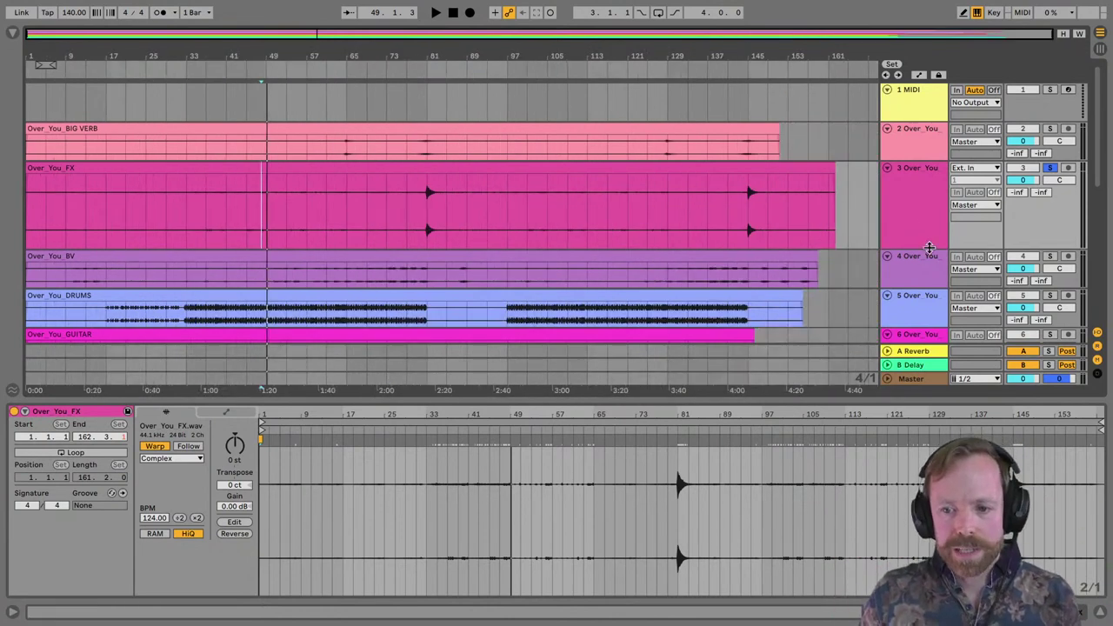
pyautogui.moveTo(916, 250); pyautogui.dragTo(907, 130)
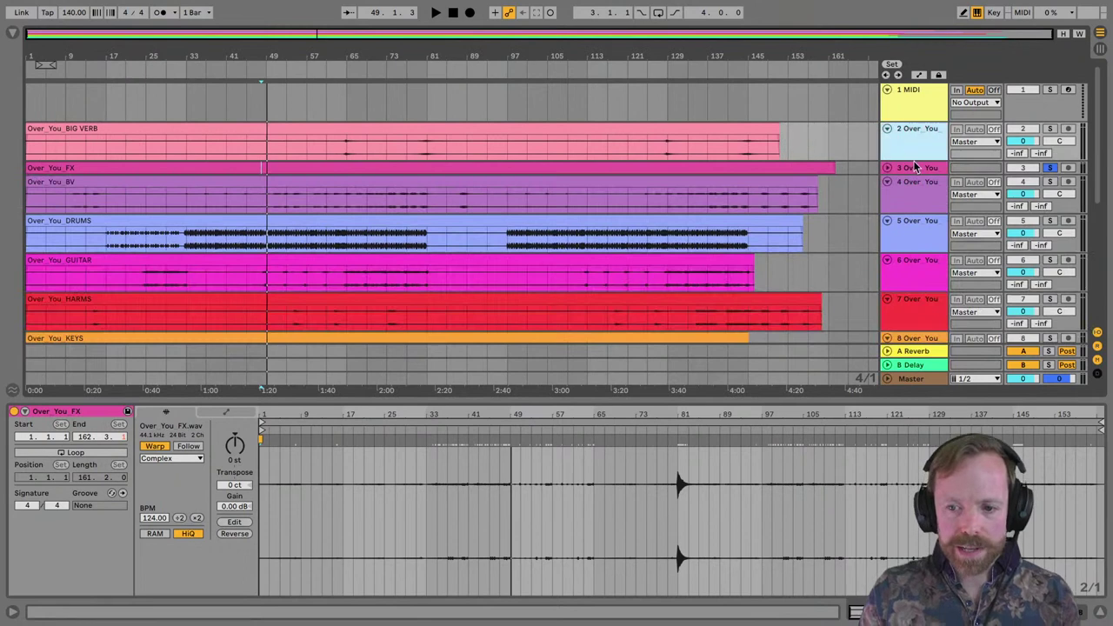
pyautogui.hotkey('ctrl', 'g')
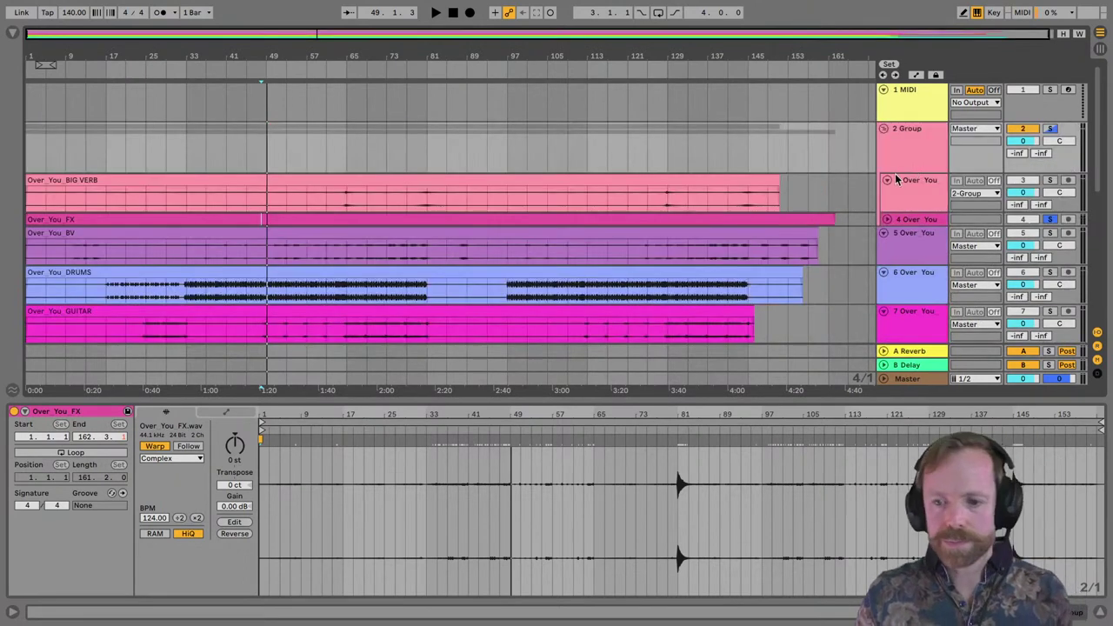
pyautogui.hotkey('ctrl', 'r')
pyautogui.write('FX')
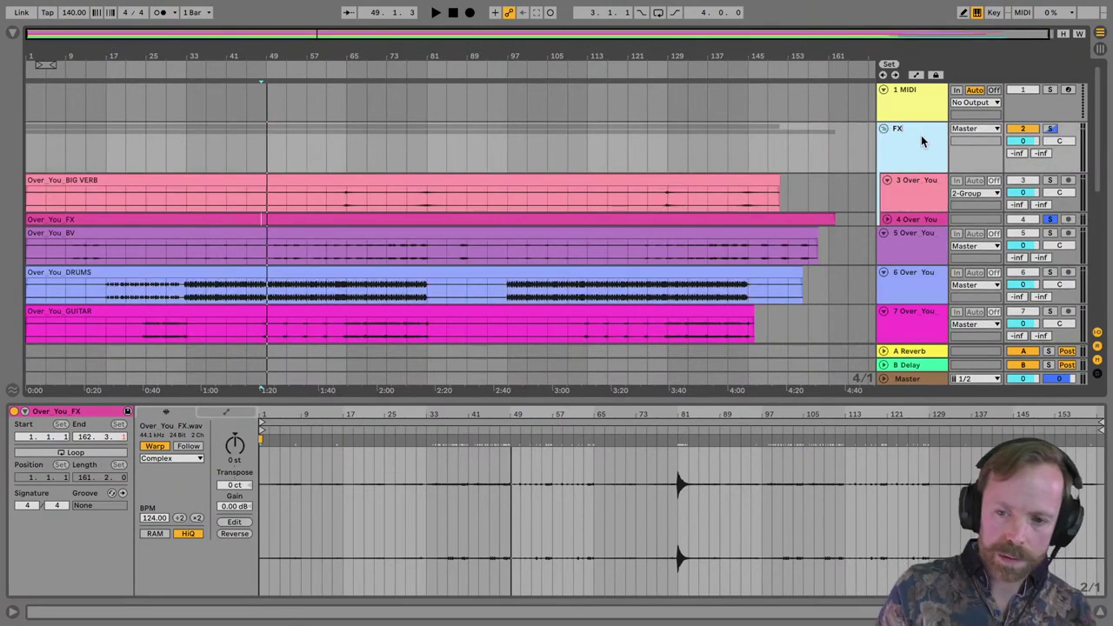
pyautogui.press('Return')
# Colour the FX group and the BIG VERB and FX tracks inside it yellow.
pyautogui.rightClick(921, 141)
pyautogui.click(963, 341)
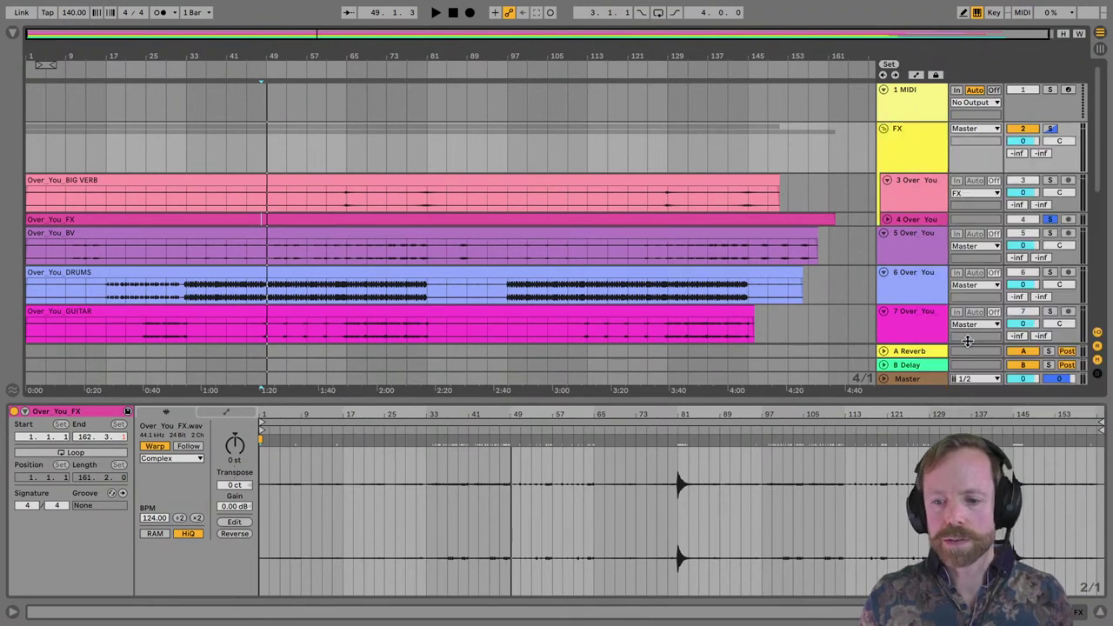
pyautogui.click(908, 177)
pyautogui.keyDown('shift'); pyautogui.click(907, 223); pyautogui.keyUp('shift')
pyautogui.rightClick(907, 224)
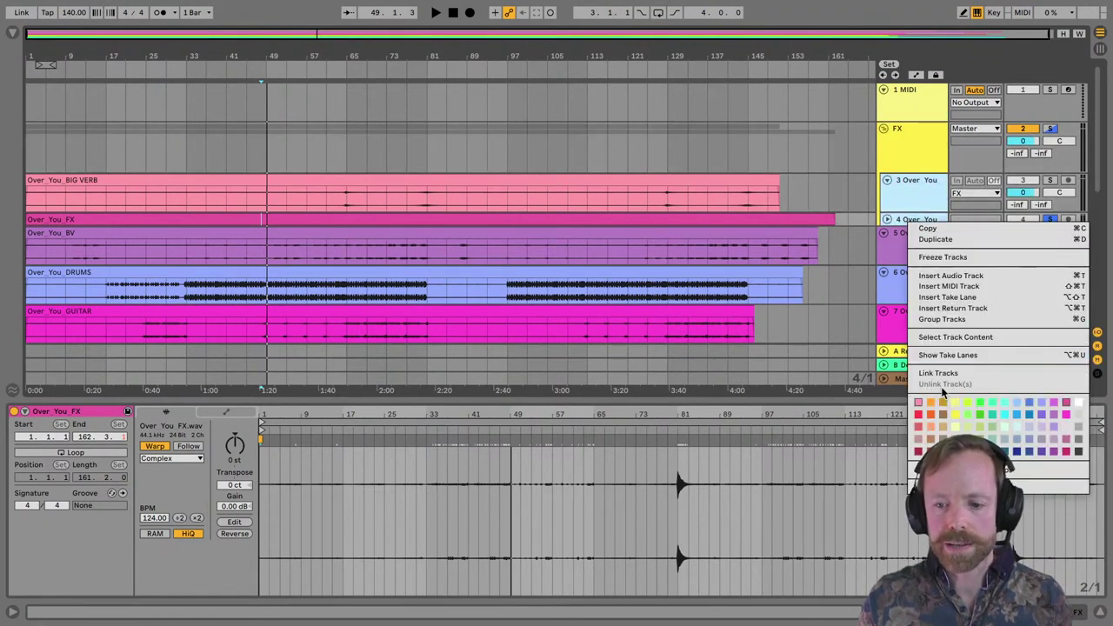
pyautogui.click(955, 403)
# Colour the Over_You_BIG VERB and Over_You_FX clips yellow and fold the FX group.
pyautogui.click(744, 179)
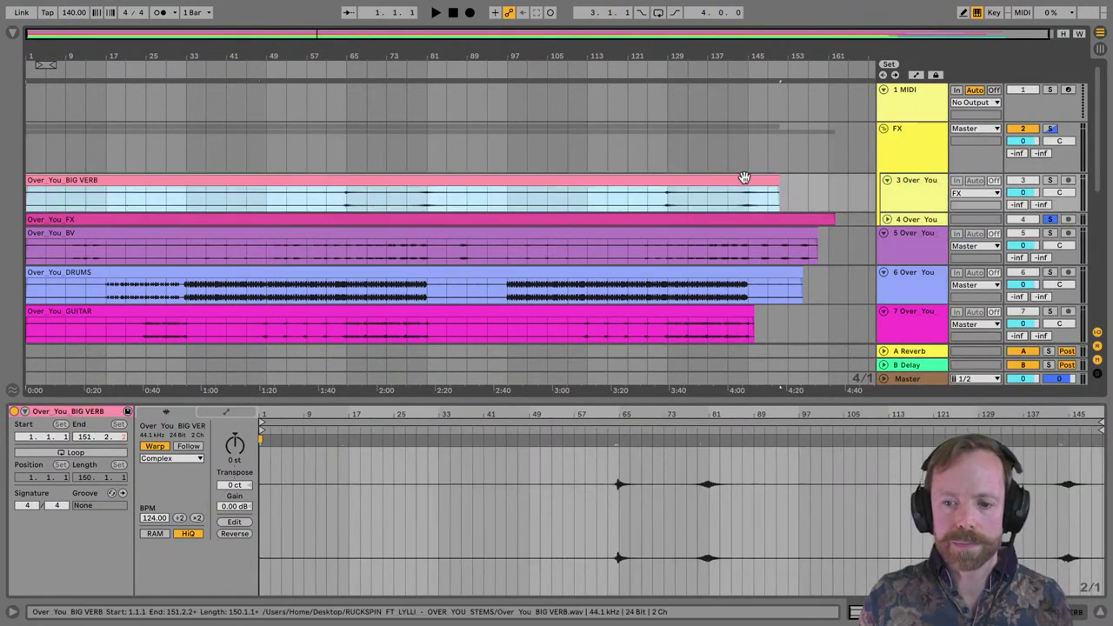
pyautogui.keyDown('shift'); pyautogui.click(751, 218); pyautogui.keyUp('shift')
pyautogui.rightClick(751, 218)
pyautogui.click(802, 465)
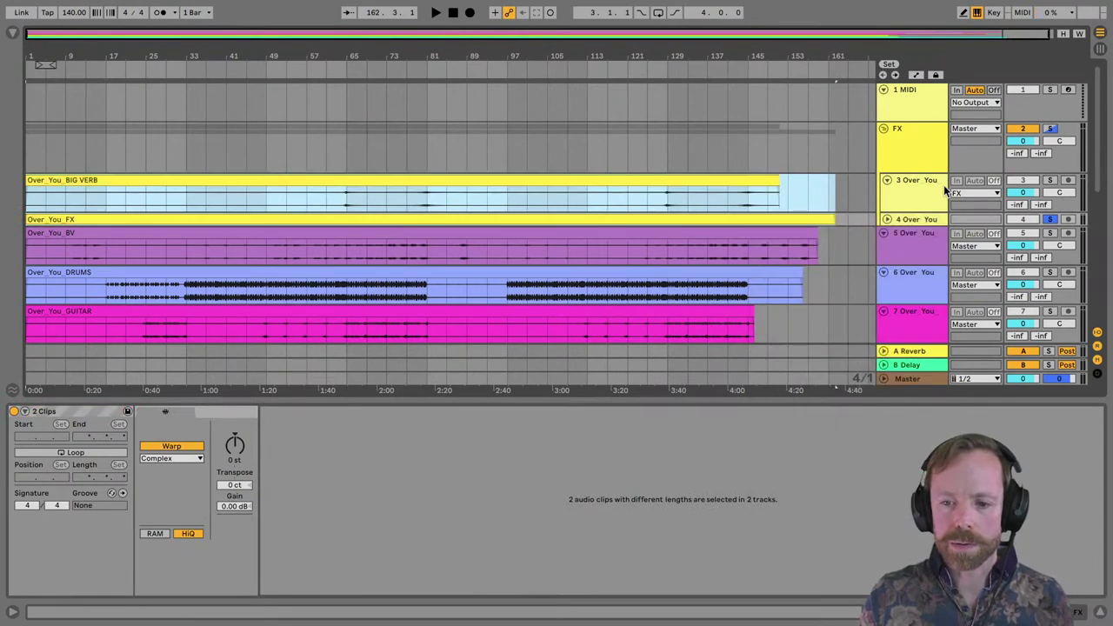
pyautogui.click(884, 129)
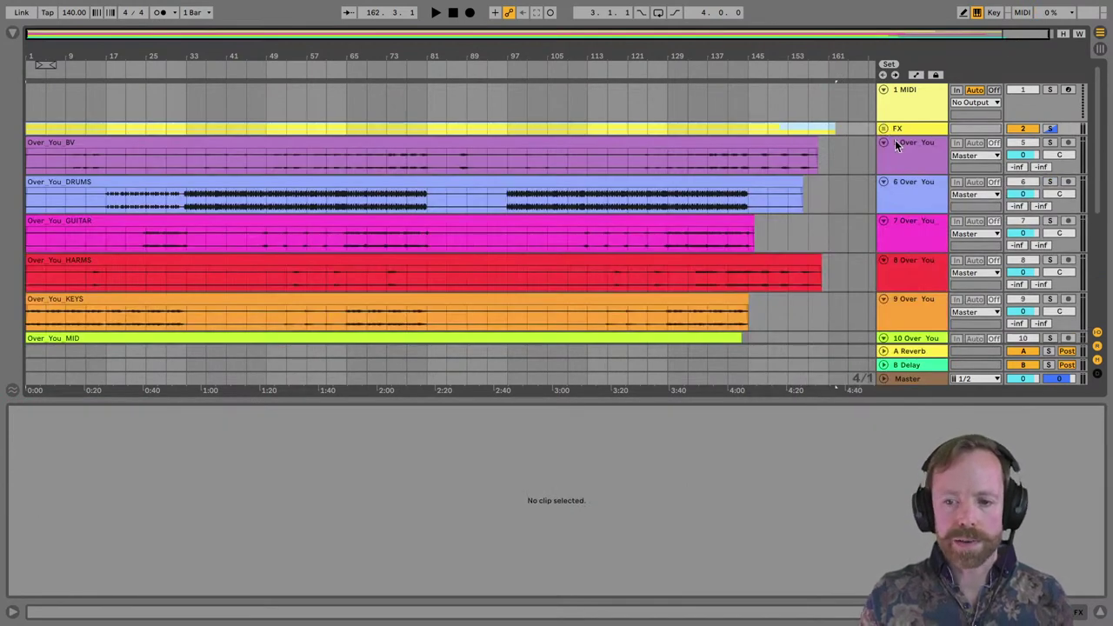
# Move the DRUMS track directly above the FX group and deactivate the Over_You_DRUMS clip.
pyautogui.moveTo(369, 56); pyautogui.dragTo(368, 54)
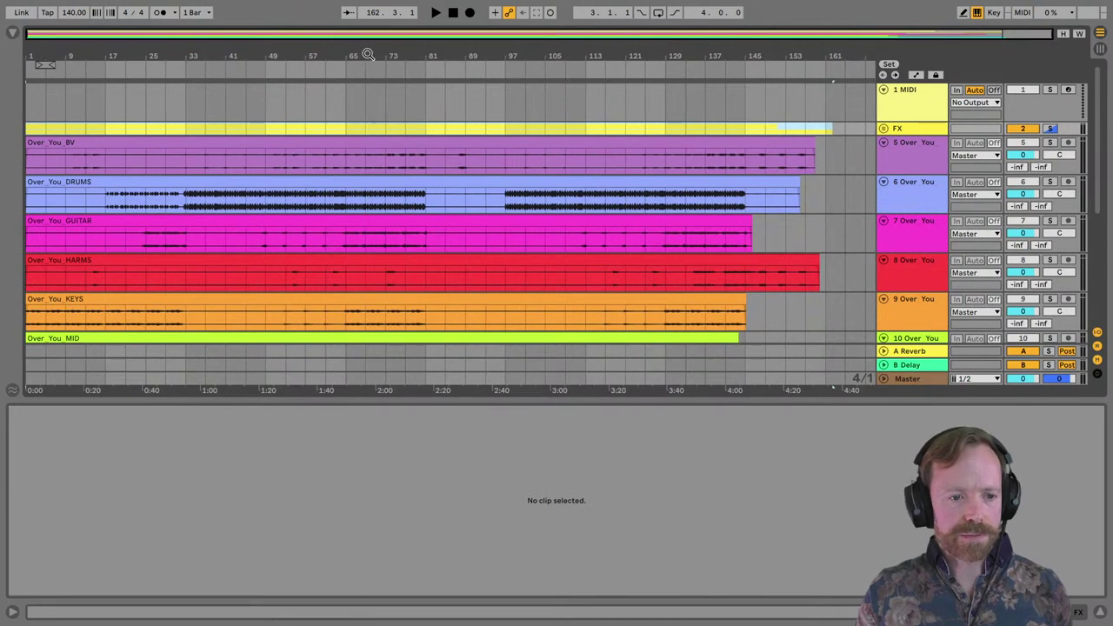
pyautogui.moveTo(909, 186); pyautogui.dragTo(904, 130)
pyautogui.click(724, 129)
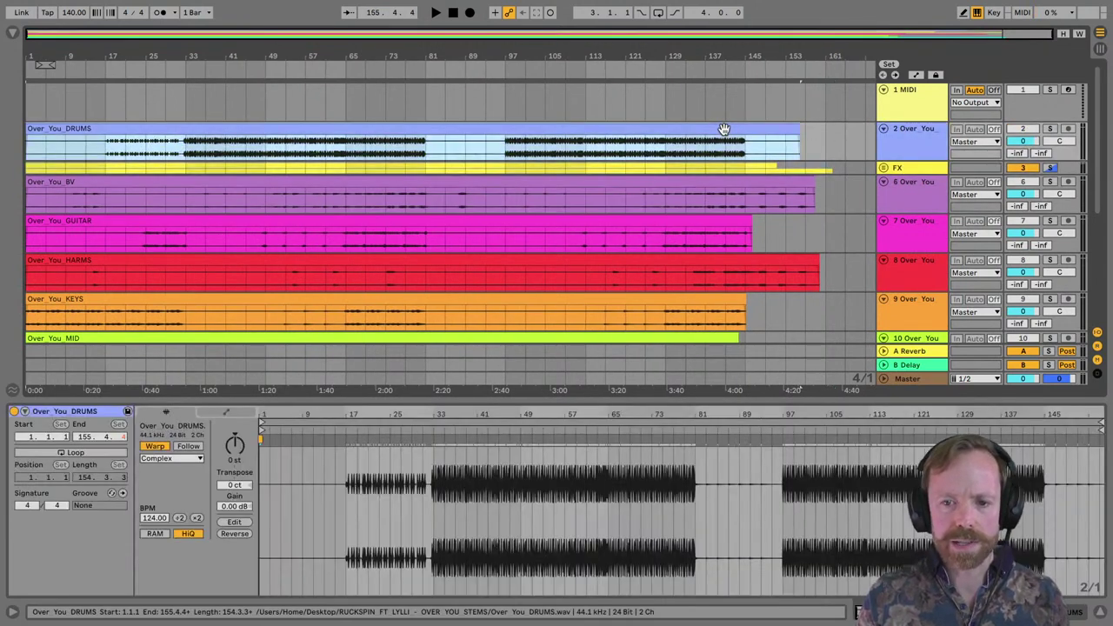
pyautogui.press('0')
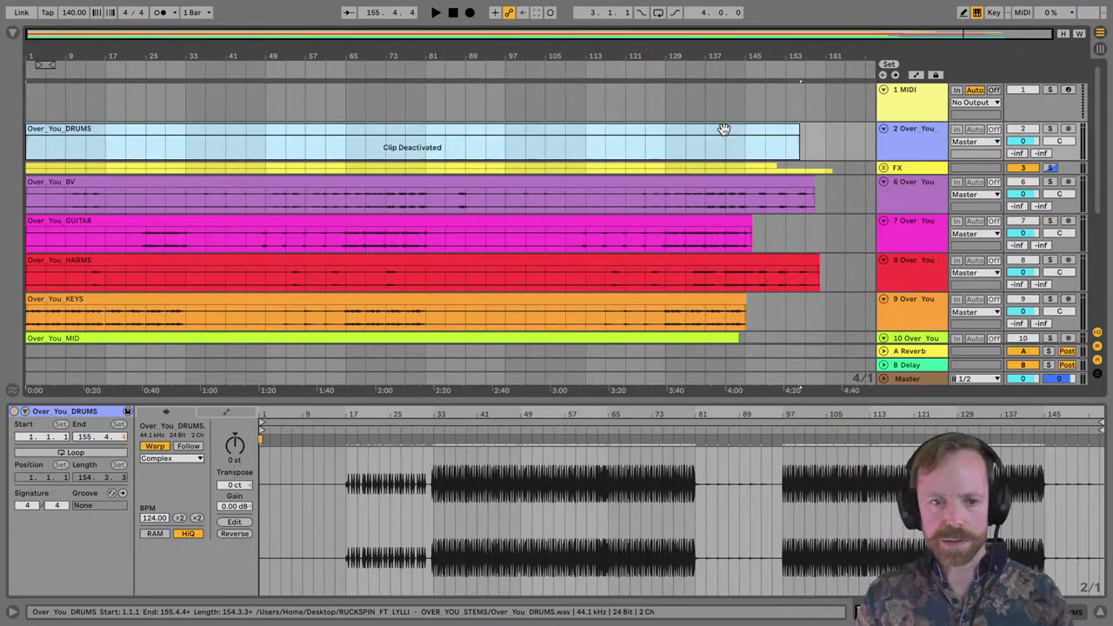
# Turn off solo on the FX group and fold the DRUMS track.
pyautogui.click(1051, 171)
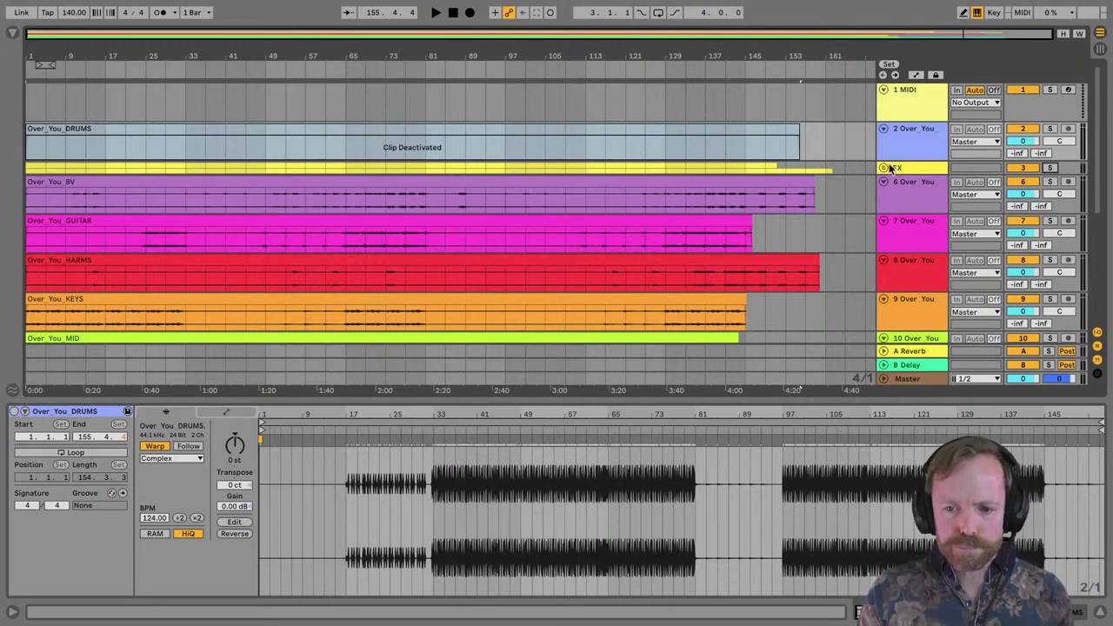
pyautogui.click(884, 129)
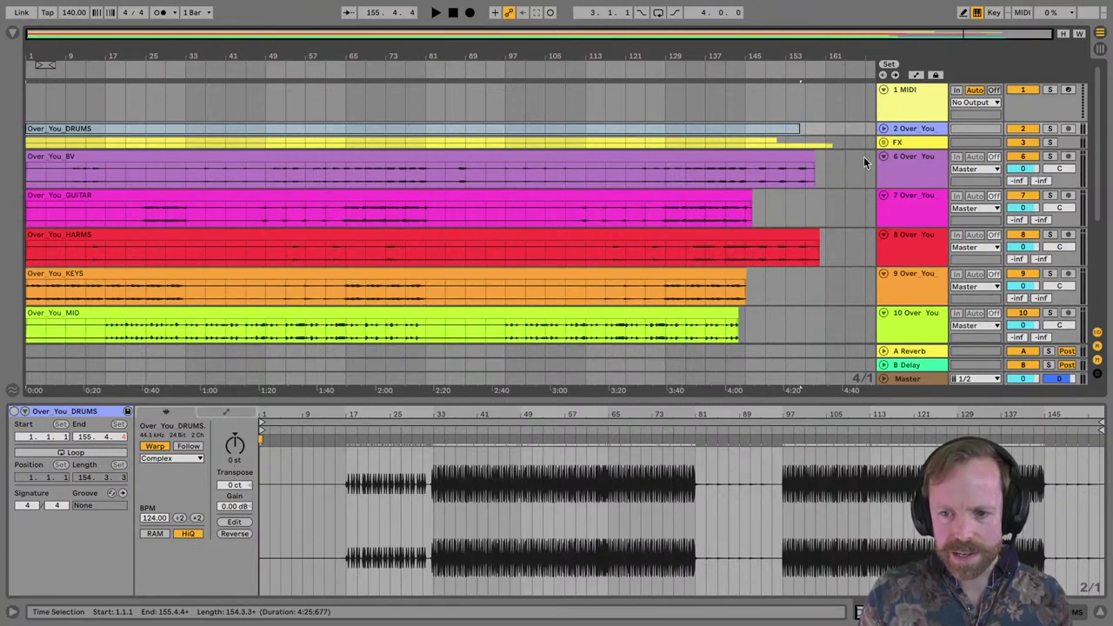
# Select the BV, HARMS, SAMPLEVOX and VOX LEAD tracks together and place them as one block directly above the GUITAR track.
pyautogui.scroll(-5, 865, 279)
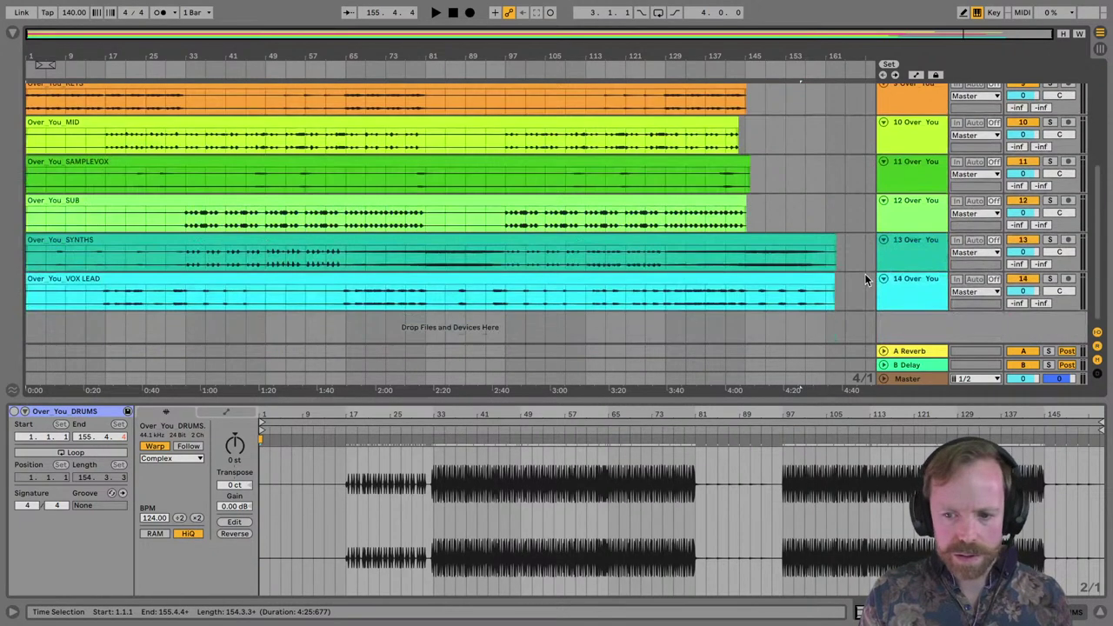
pyautogui.click(916, 286)
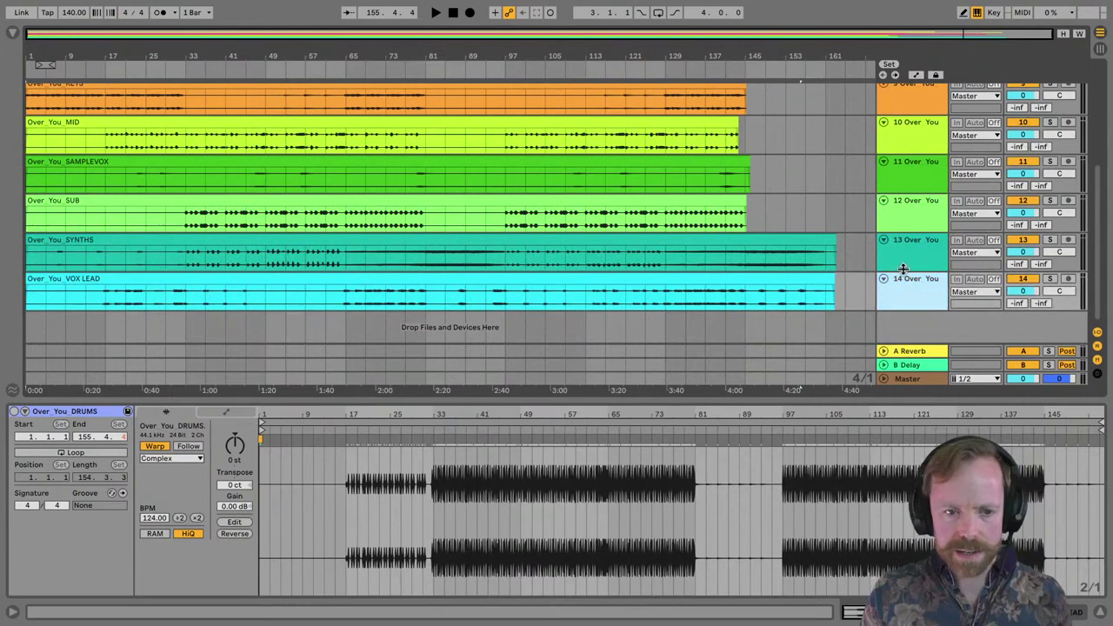
pyautogui.keyDown('ctrl'); pyautogui.click(909, 171); pyautogui.keyUp('ctrl')
pyautogui.scroll(5, 909, 173)
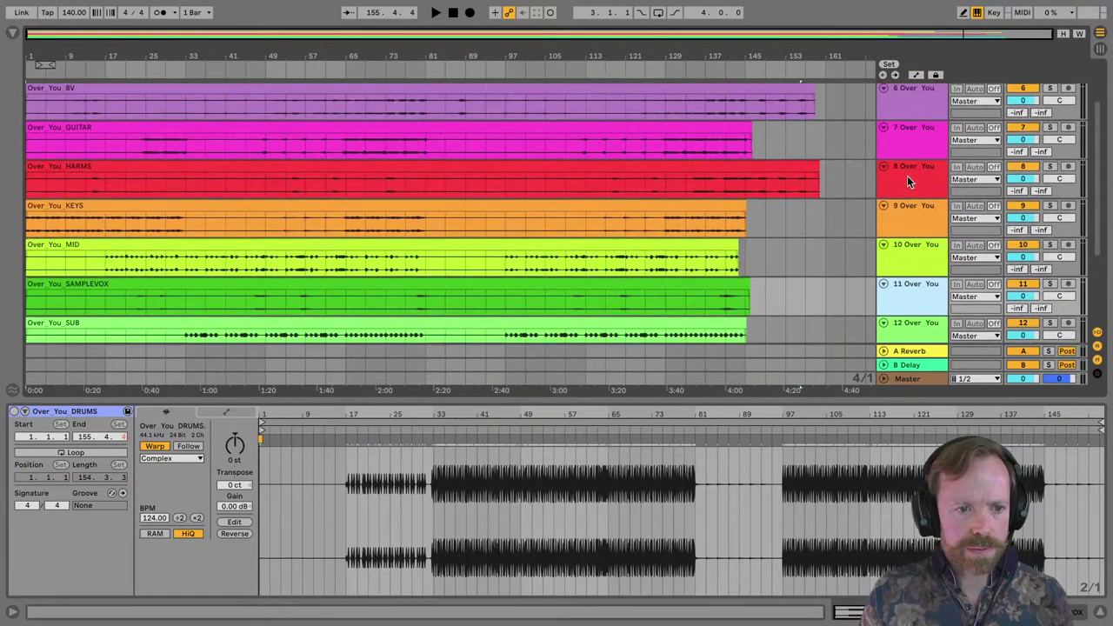
pyautogui.keyDown('ctrl'); pyautogui.click(913, 148); pyautogui.keyUp('ctrl')
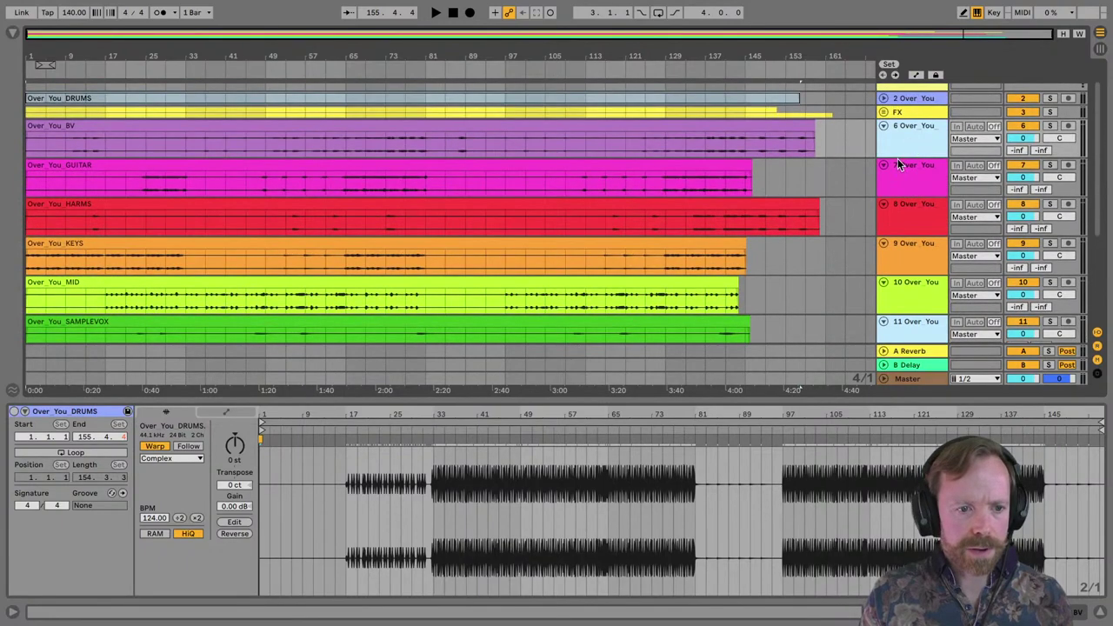
pyautogui.scroll(-1, 906, 178)
pyautogui.keyDown('ctrl'); pyautogui.click(909, 174); pyautogui.keyUp('ctrl')
pyautogui.scroll(-3, 918, 312)
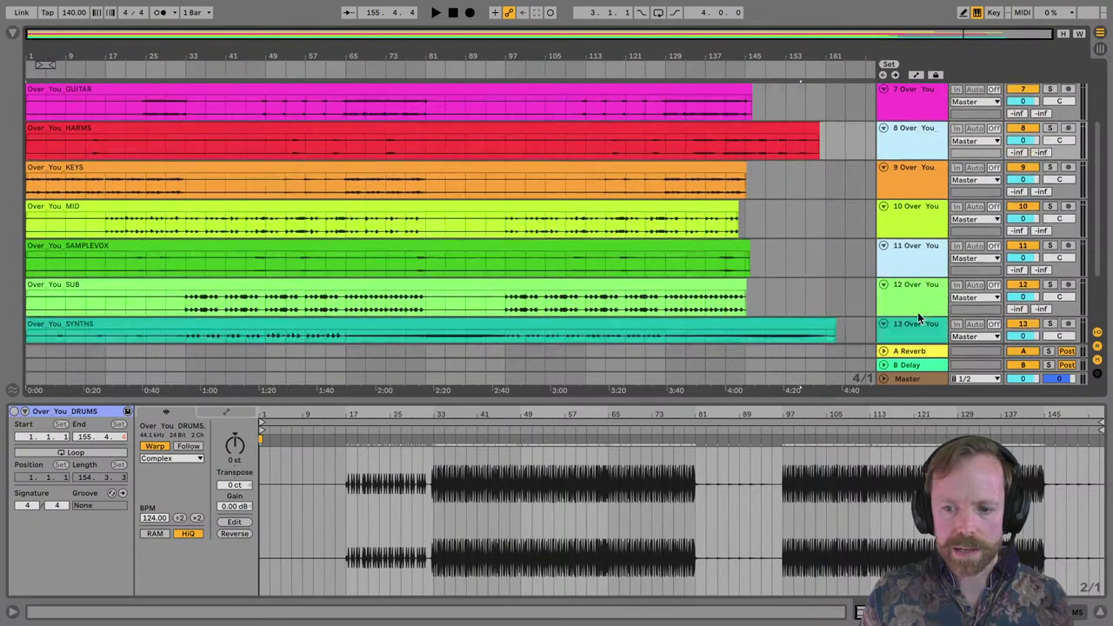
pyautogui.moveTo(902, 285); pyautogui.dragTo(890, 152)
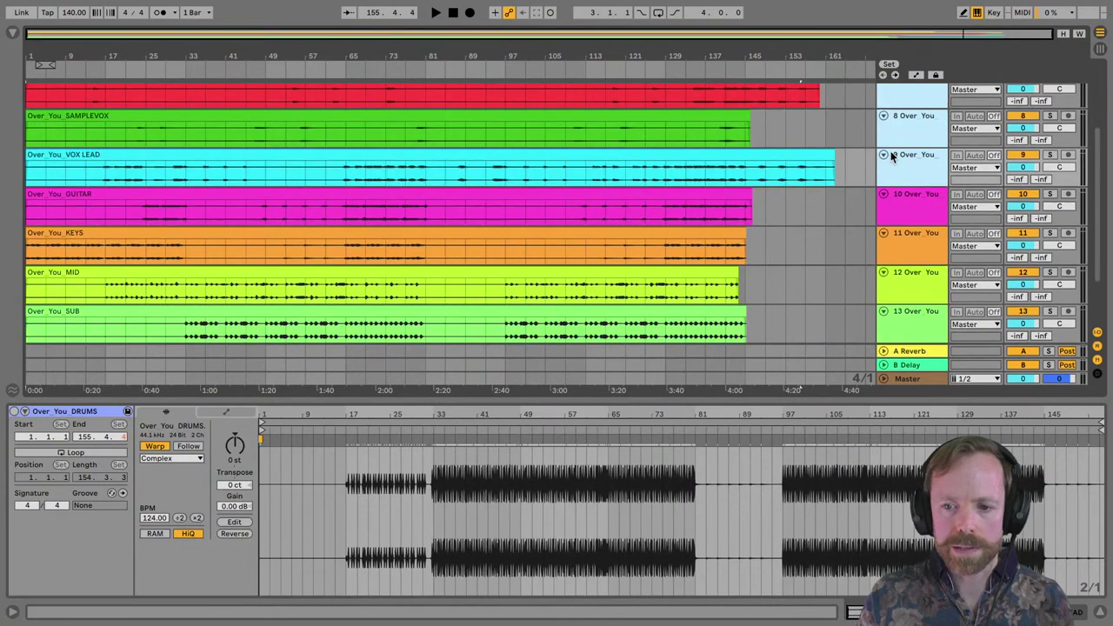
# Group the selected BV, HARMS, SAMPLEVOX and VOX LEAD tracks and name the group VOX.
pyautogui.scroll(3, 932, 188)
pyautogui.press('super+g')
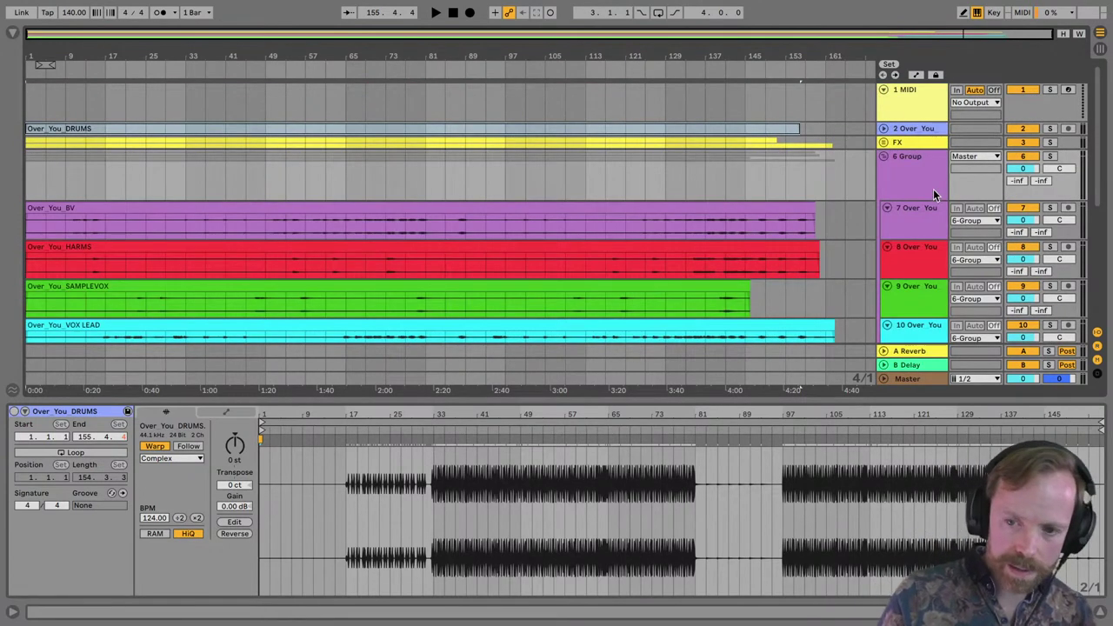
pyautogui.write('VOX')
pyautogui.press('Return')
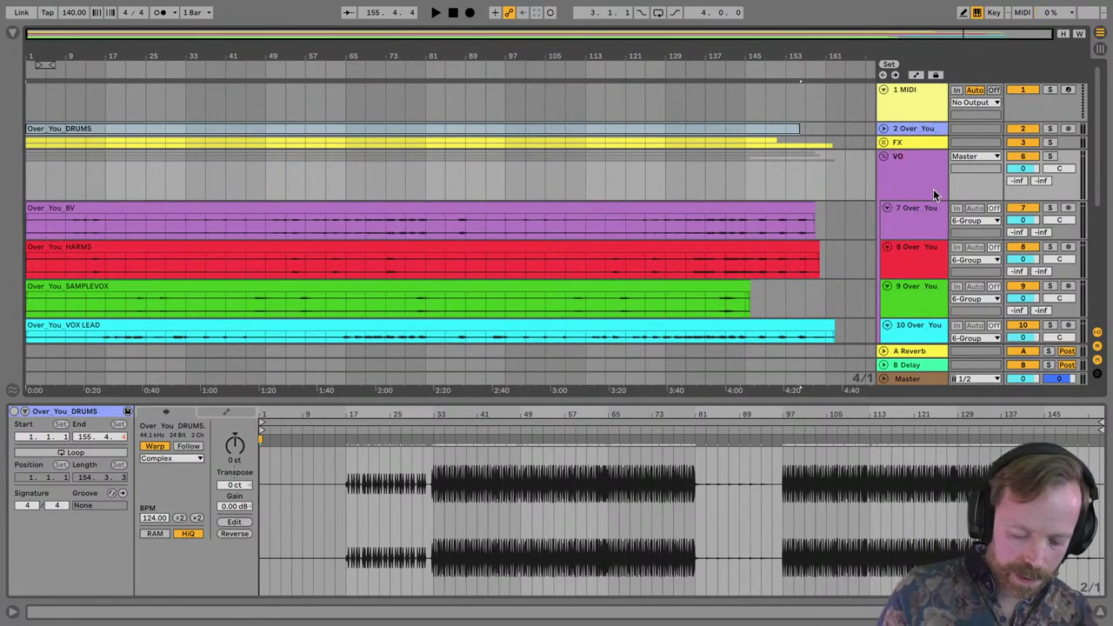
# Colour the VOX group and its four vocal tracks turquoise.
pyautogui.rightClick(905, 158)
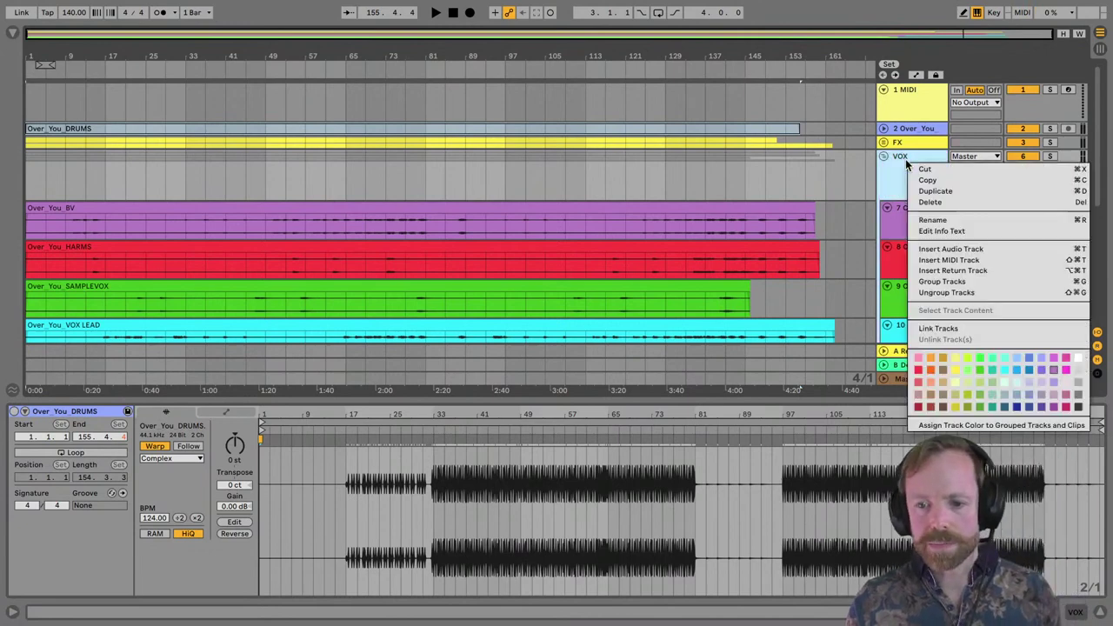
pyautogui.click(1003, 358)
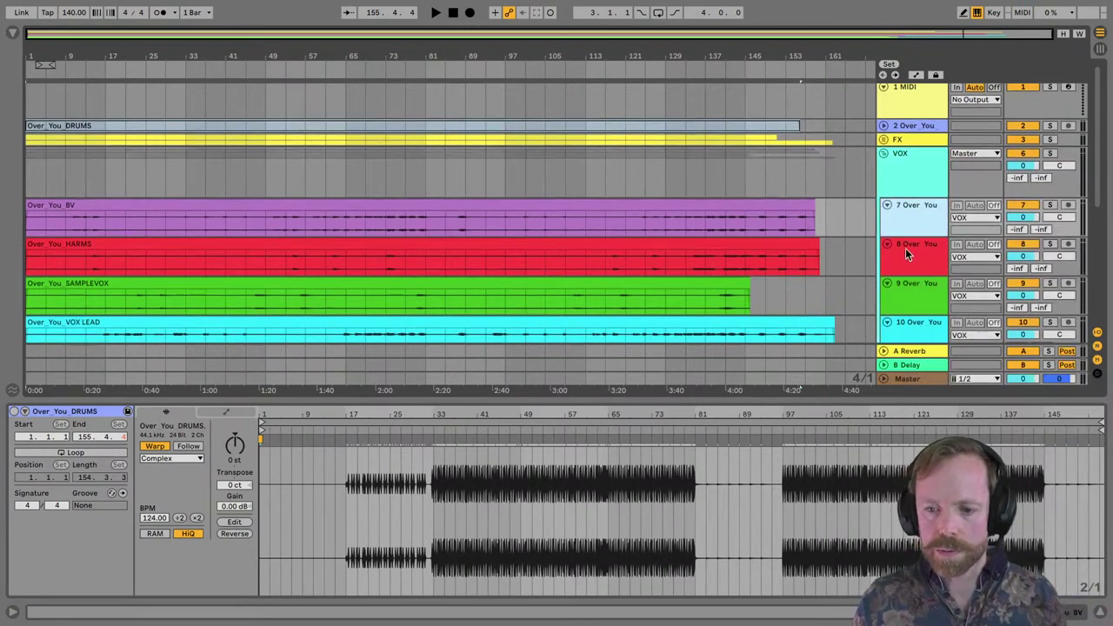
pyautogui.scroll(-2, 906, 257)
pyautogui.rightClick(906, 283)
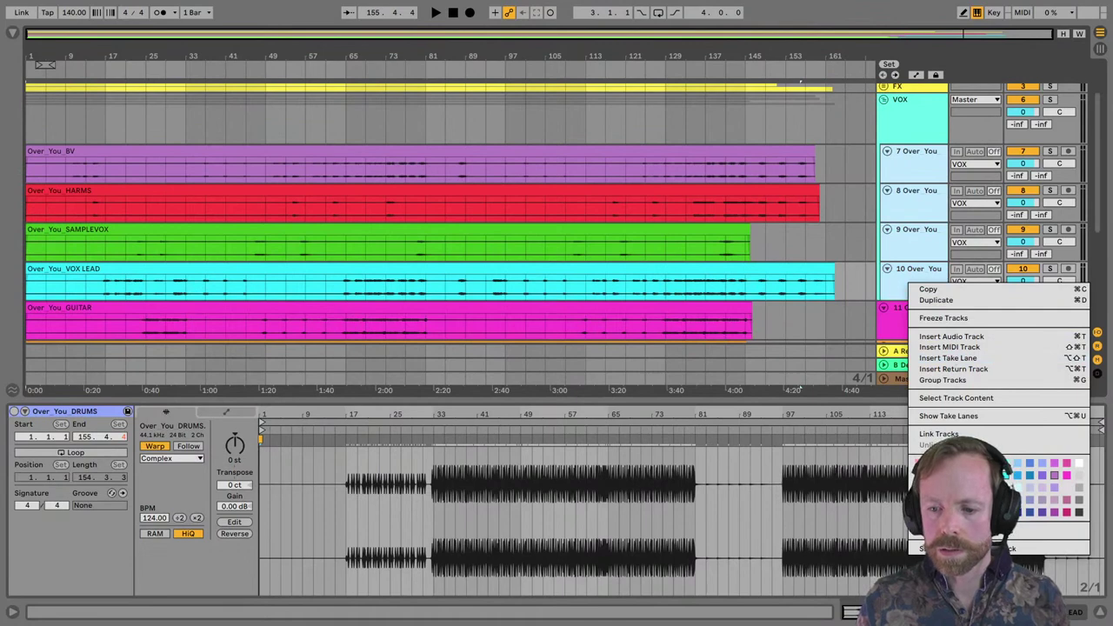
# Select the BV, HARMS, SAMPLEVOX and VOX LEAD clips and colour them cyan.
pyautogui.click(785, 156)
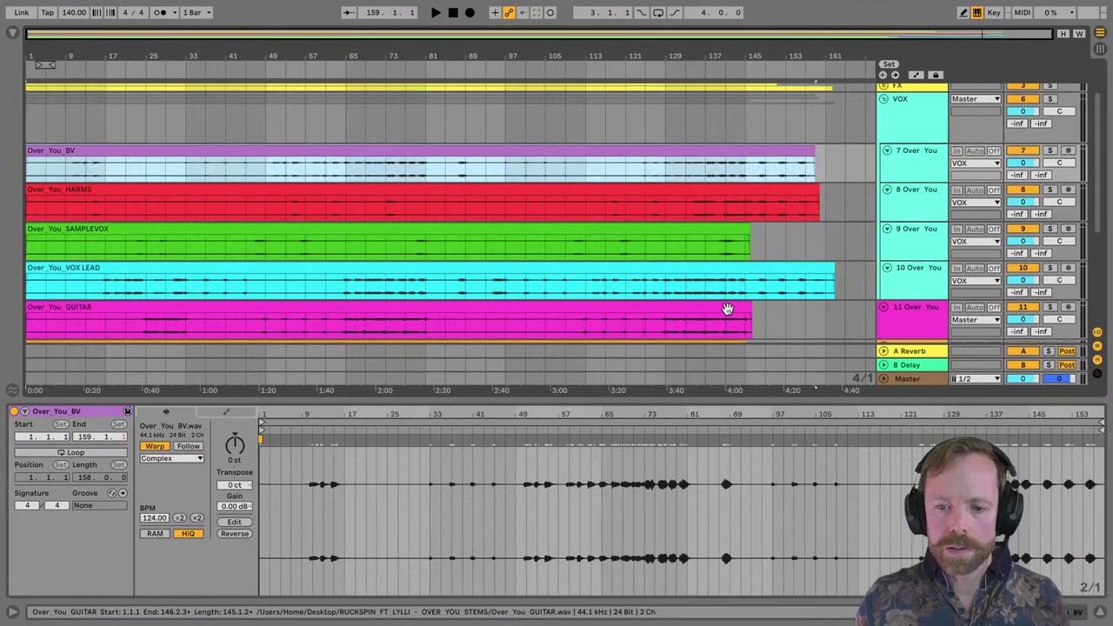
pyautogui.keyDown('shift'); pyautogui.click(728, 308); pyautogui.keyUp('shift')
pyautogui.click(722, 265)
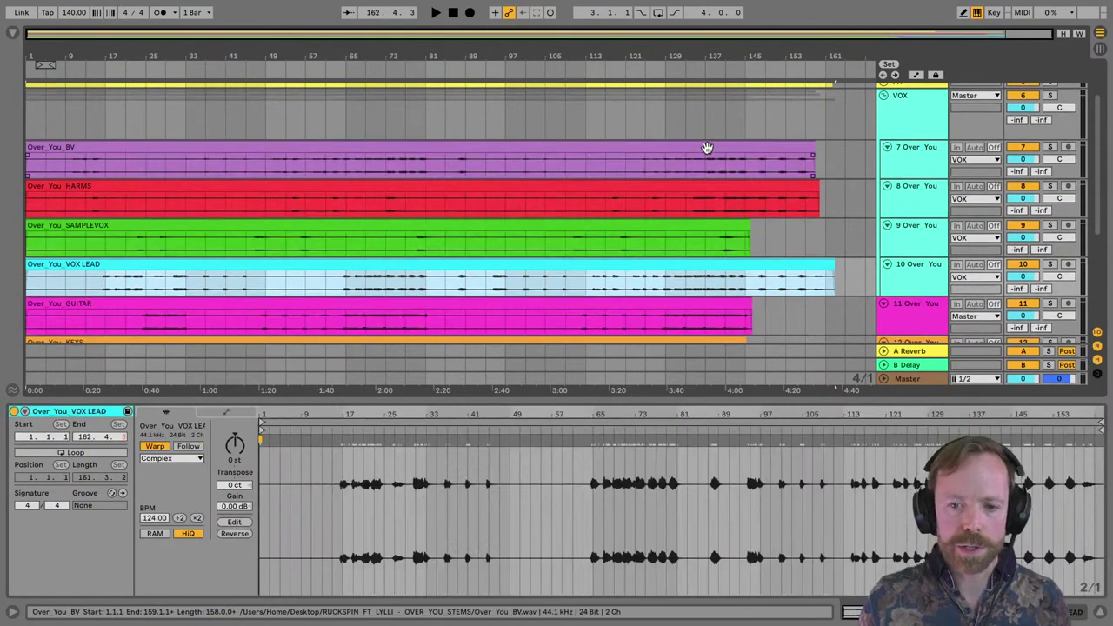
pyautogui.keyDown('shift'); pyautogui.click(707, 149); pyautogui.keyUp('shift')
pyautogui.rightClick(707, 149)
pyautogui.click(804, 397)
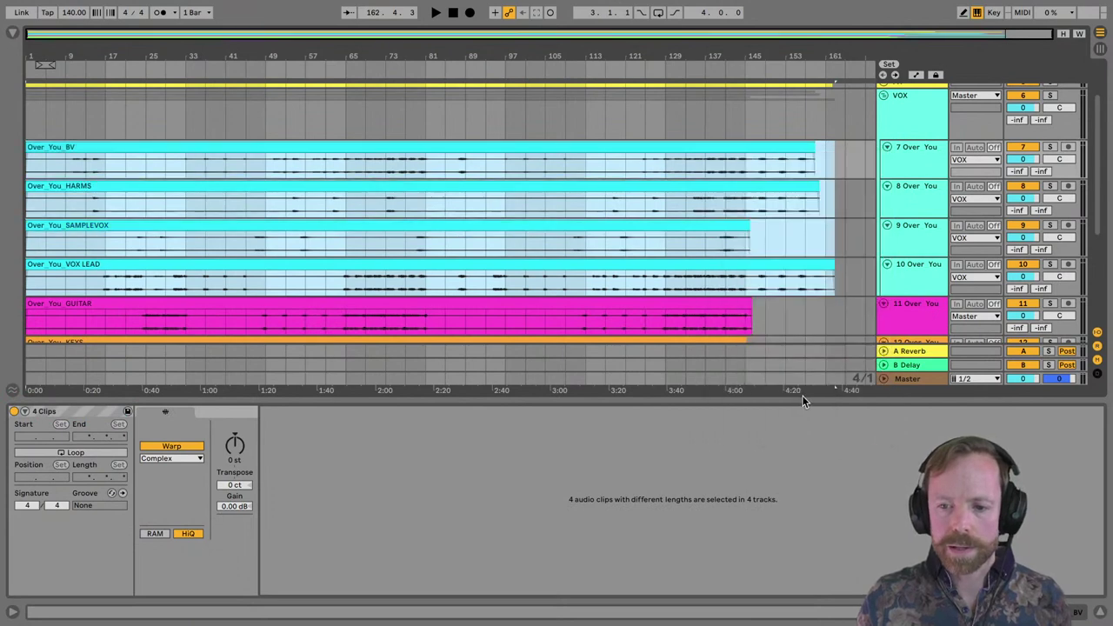
# Colour the four vocal clips the same turquoise as their tracks and fold the VOX group.
pyautogui.click(730, 147)
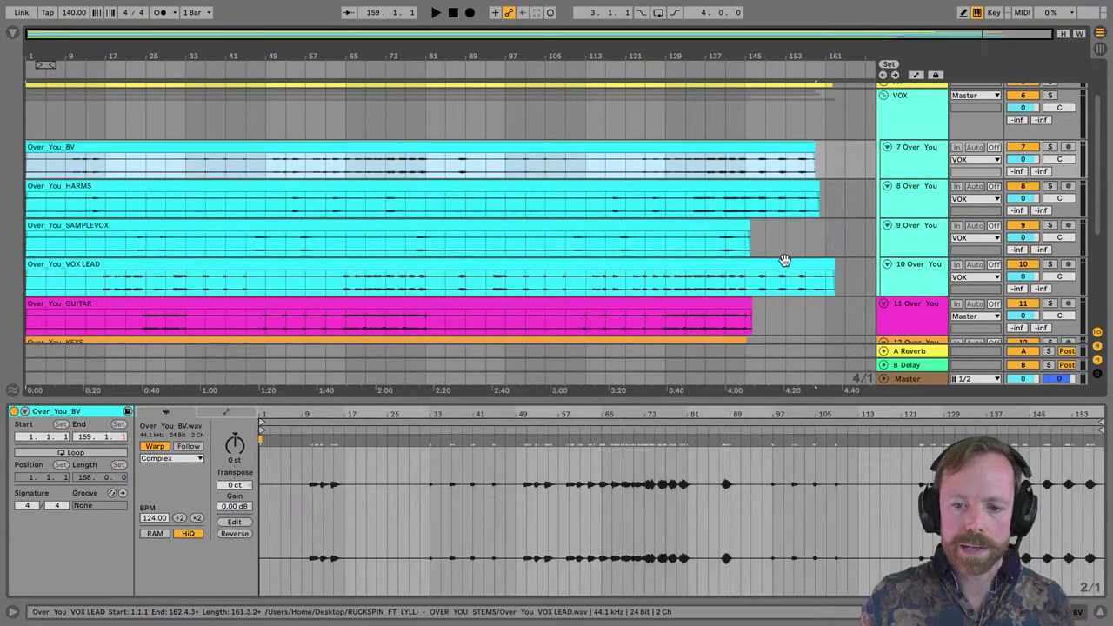
pyautogui.keyDown('shift'); pyautogui.click(782, 266); pyautogui.keyUp('shift')
pyautogui.rightClick(781, 266)
pyautogui.click(876, 502)
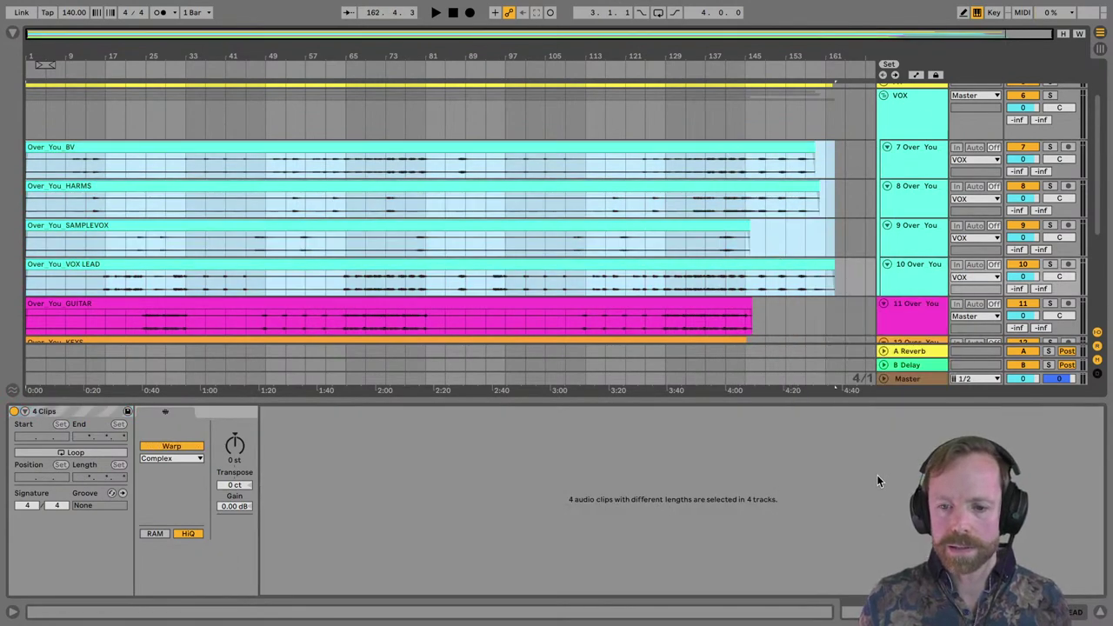
pyautogui.click(884, 94)
pyautogui.scroll(3, 837, 151)
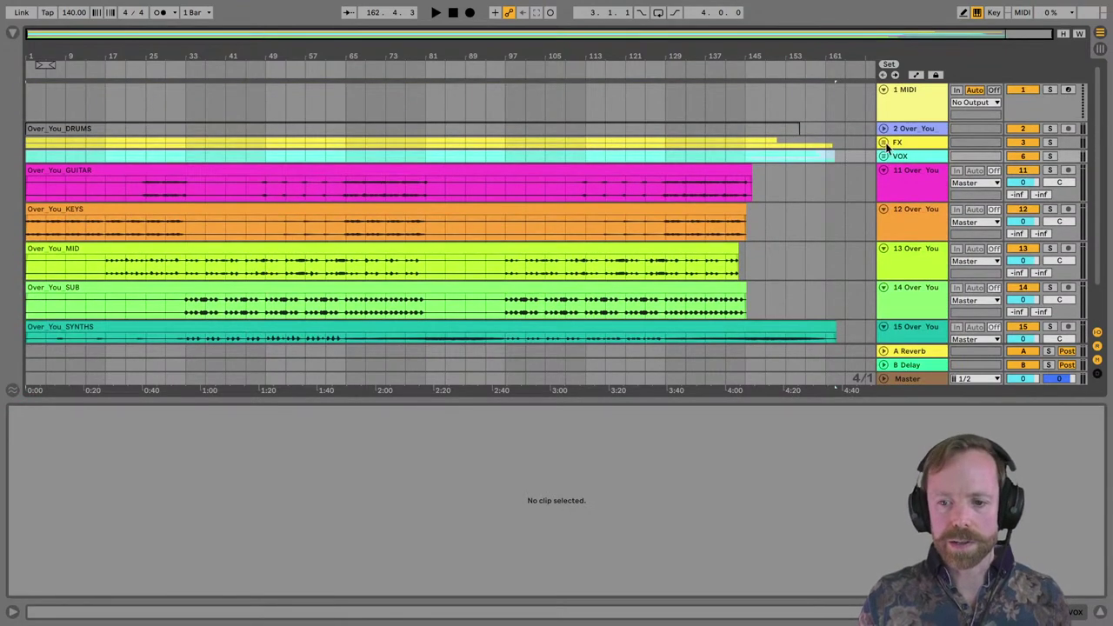
# Reorder the bass tracks so that SUB sits directly above MID.
pyautogui.click(894, 142)
pyautogui.click(899, 156)
pyautogui.scroll(-2, 867, 164)
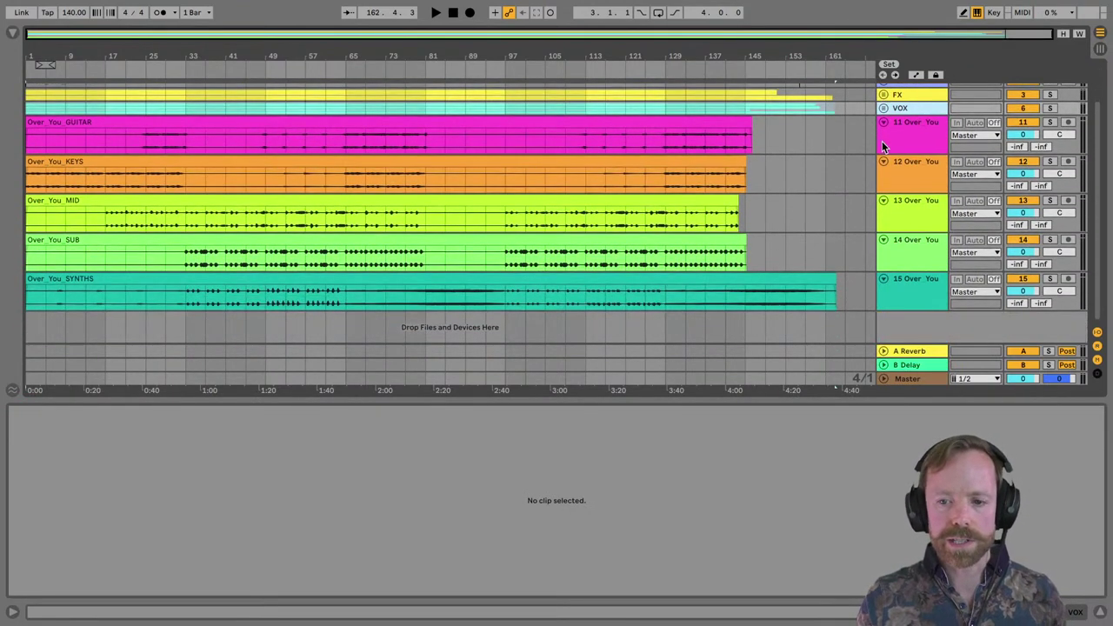
pyautogui.moveTo(882, 263); pyautogui.dragTo(912, 196)
pyautogui.click(915, 243)
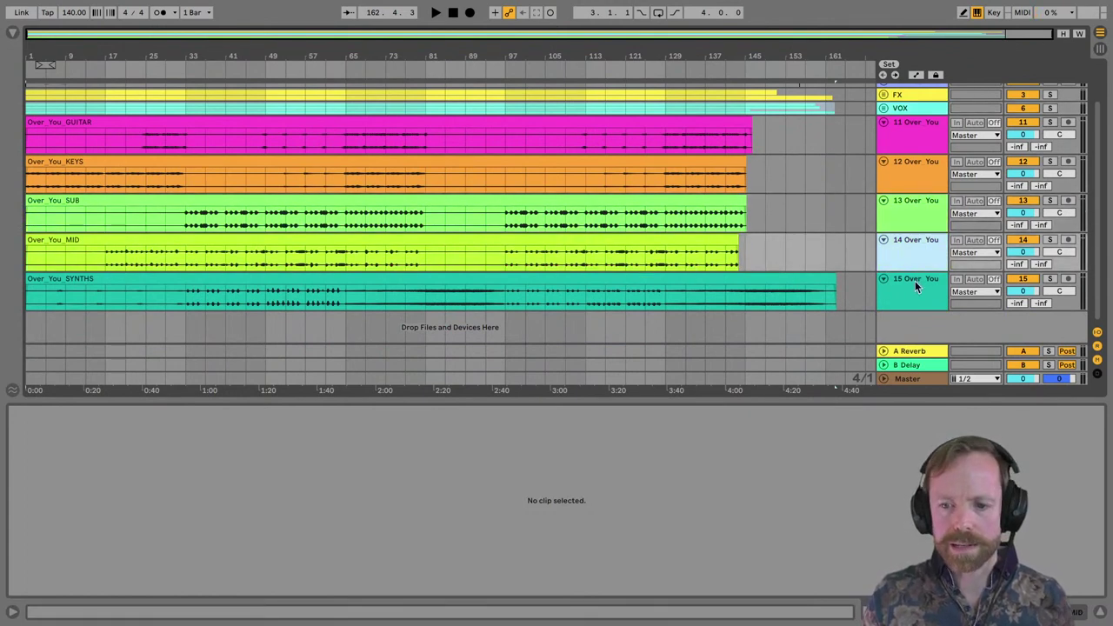
pyautogui.click(915, 281)
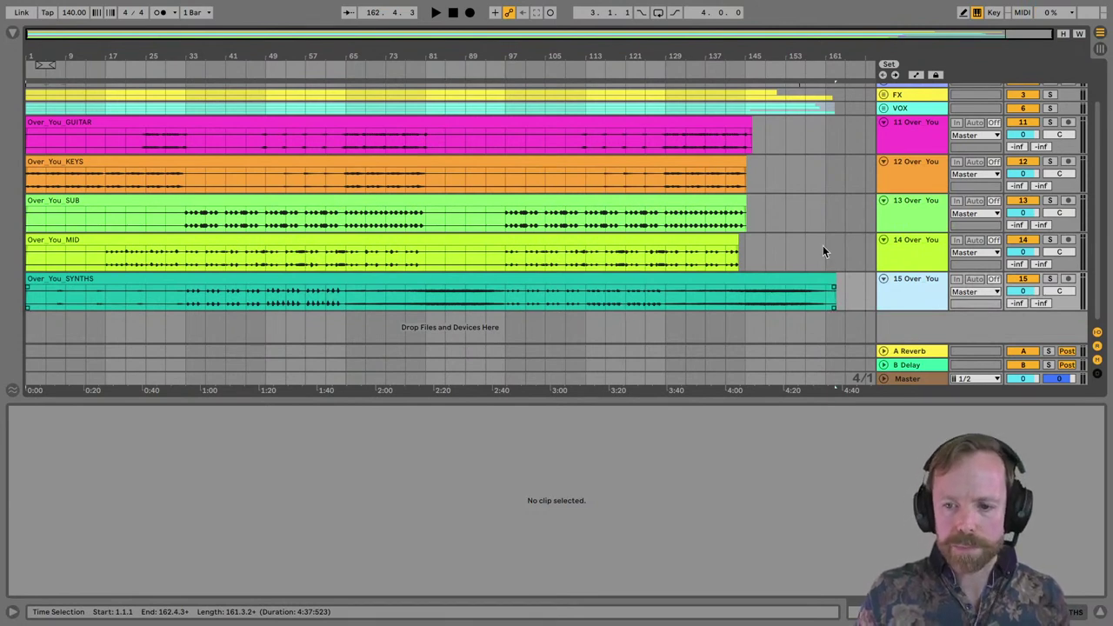
# Group the GUITAR and KEYS tracks and name the group ACOUSTICS.
pyautogui.click(909, 129)
pyautogui.click(910, 170)
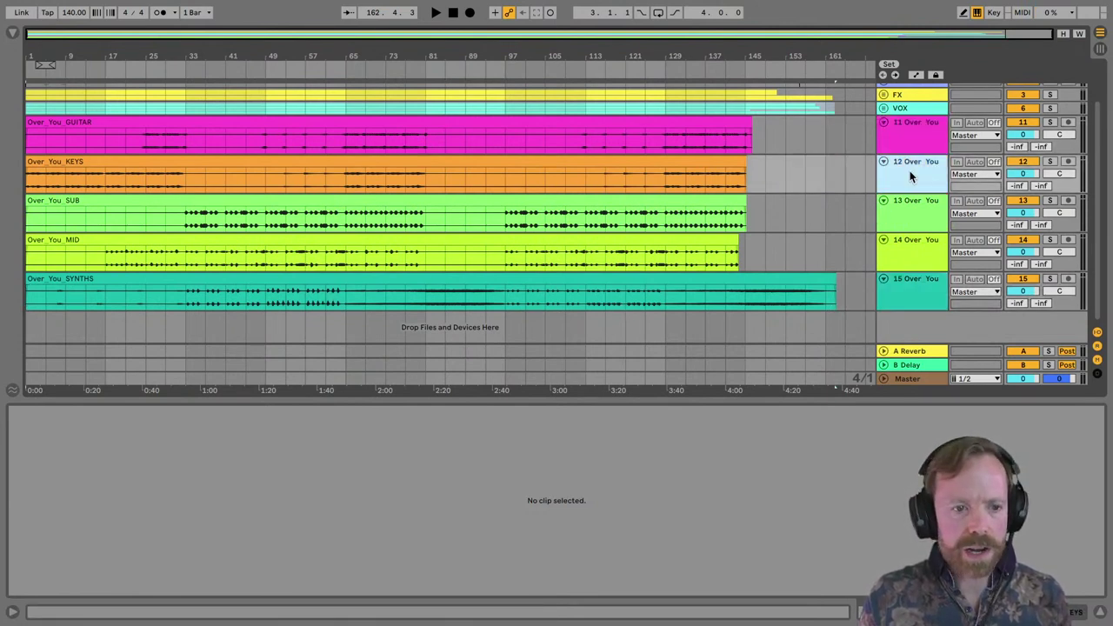
pyautogui.click(909, 126)
pyautogui.keyDown('shift'); pyautogui.click(910, 169); pyautogui.keyUp('shift')
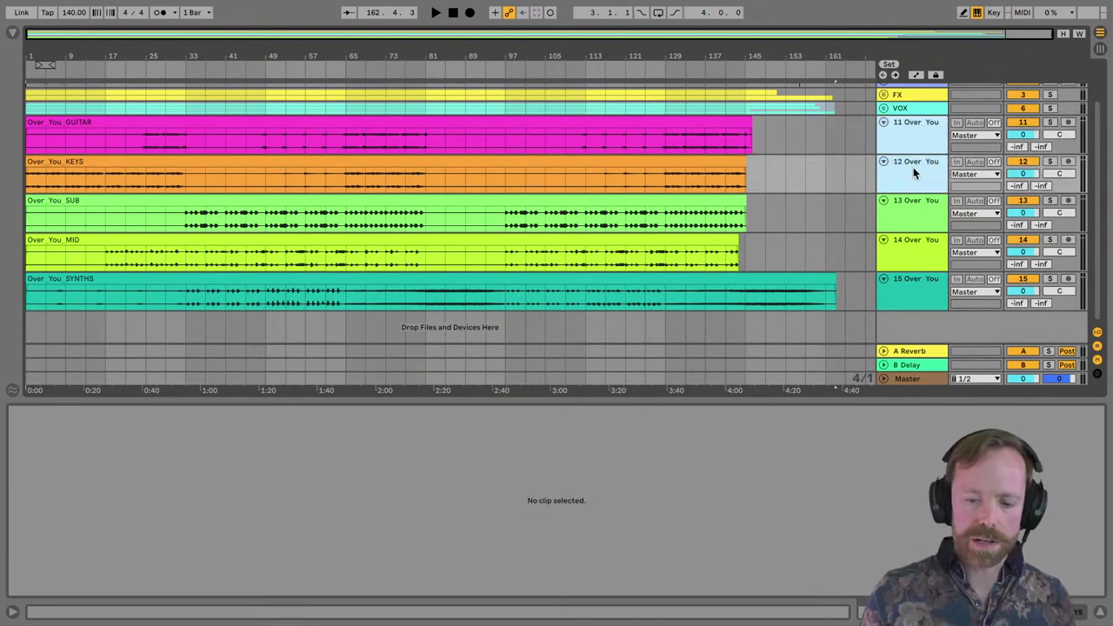
pyautogui.press('super+g')
pyautogui.press('super+r')
pyautogui.write('A')
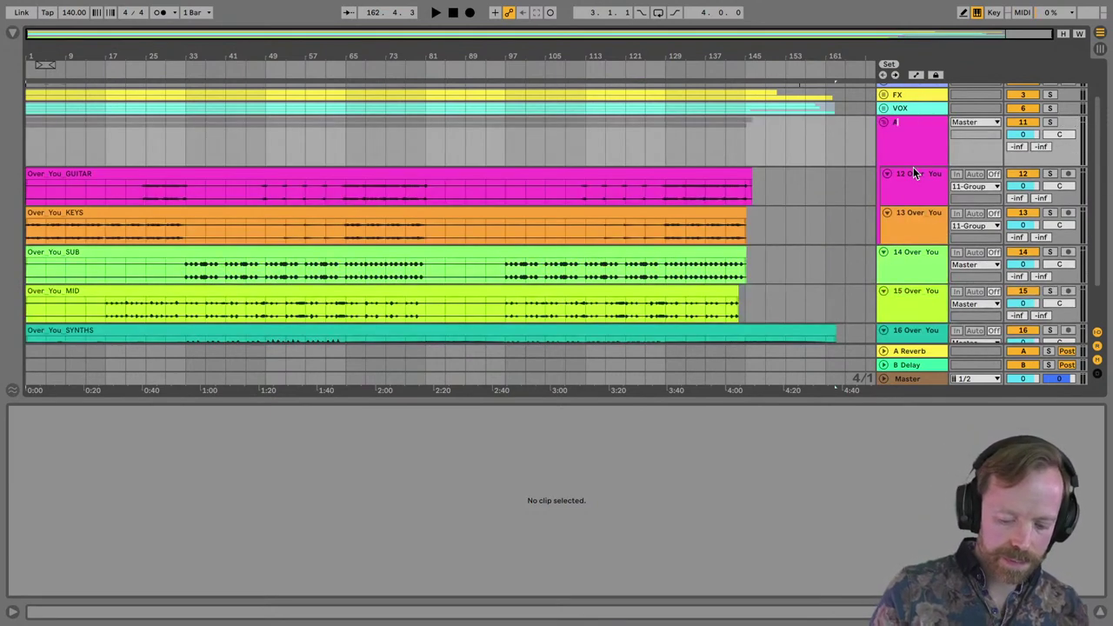
pyautogui.write('COUSTICS')
pyautogui.press('Return')
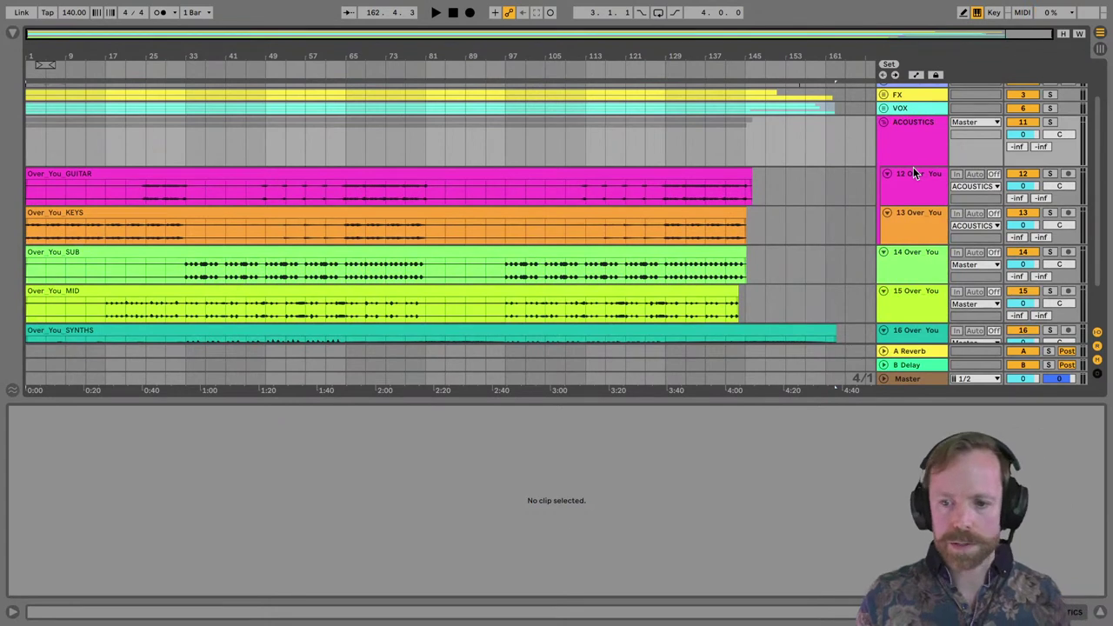
# Colour the ACOUSTICS group and the GUITAR track orange.
pyautogui.rightClick(919, 142)
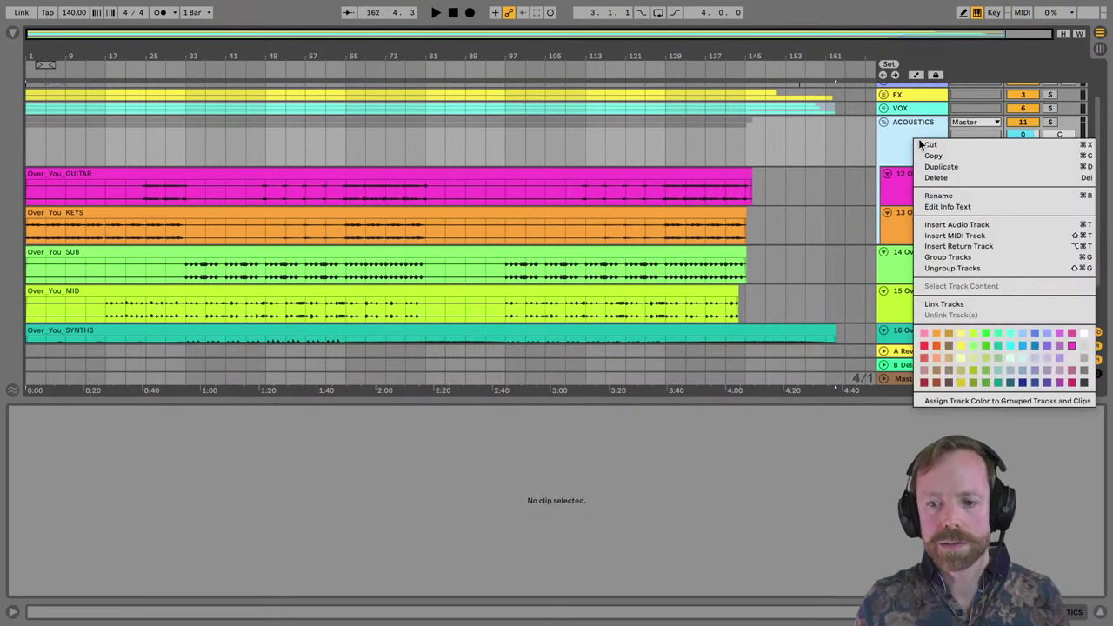
pyautogui.click(936, 336)
pyautogui.click(911, 187)
pyautogui.rightClick(910, 192)
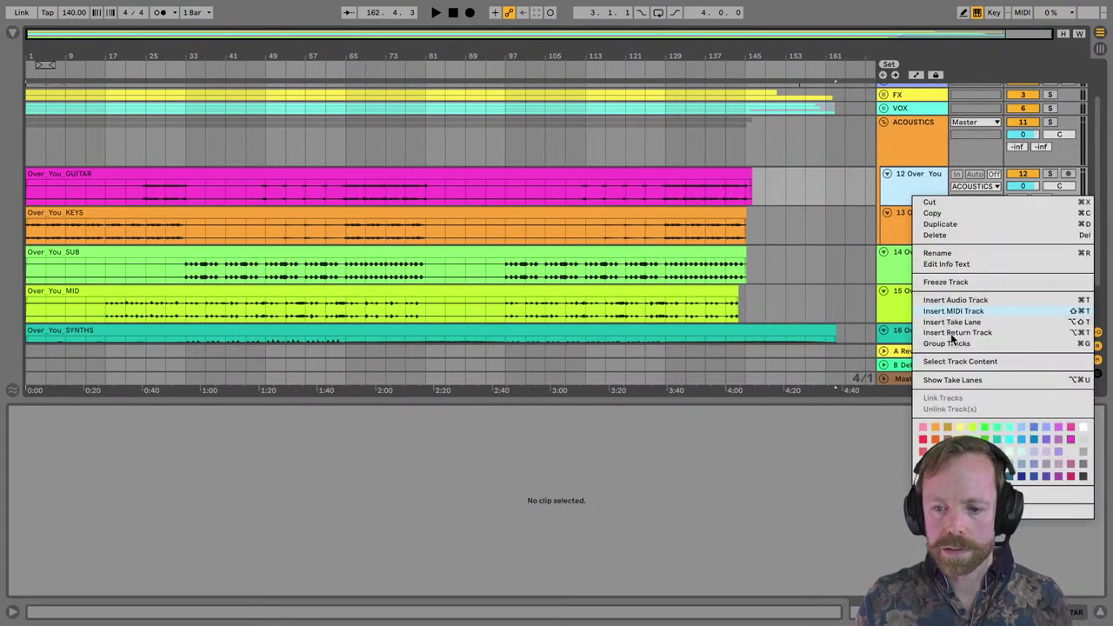
pyautogui.click(939, 424)
# Colour the Over_You_GUITAR clip orange and fold the ACOUSTICS group.
pyautogui.click(647, 169)
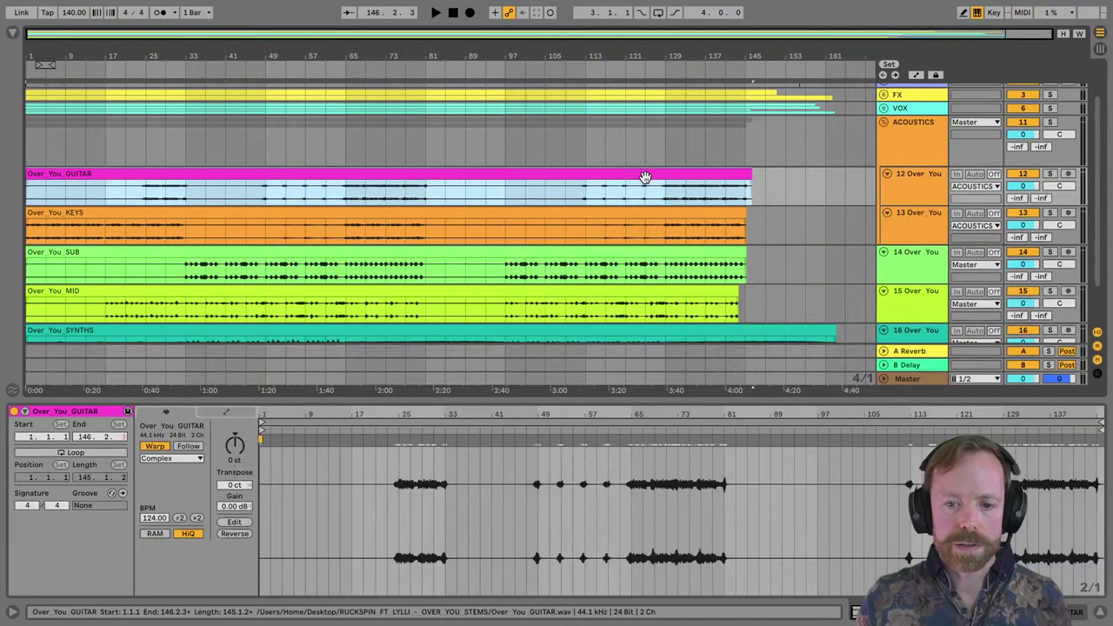
pyautogui.rightClick(645, 179)
pyautogui.click(679, 500)
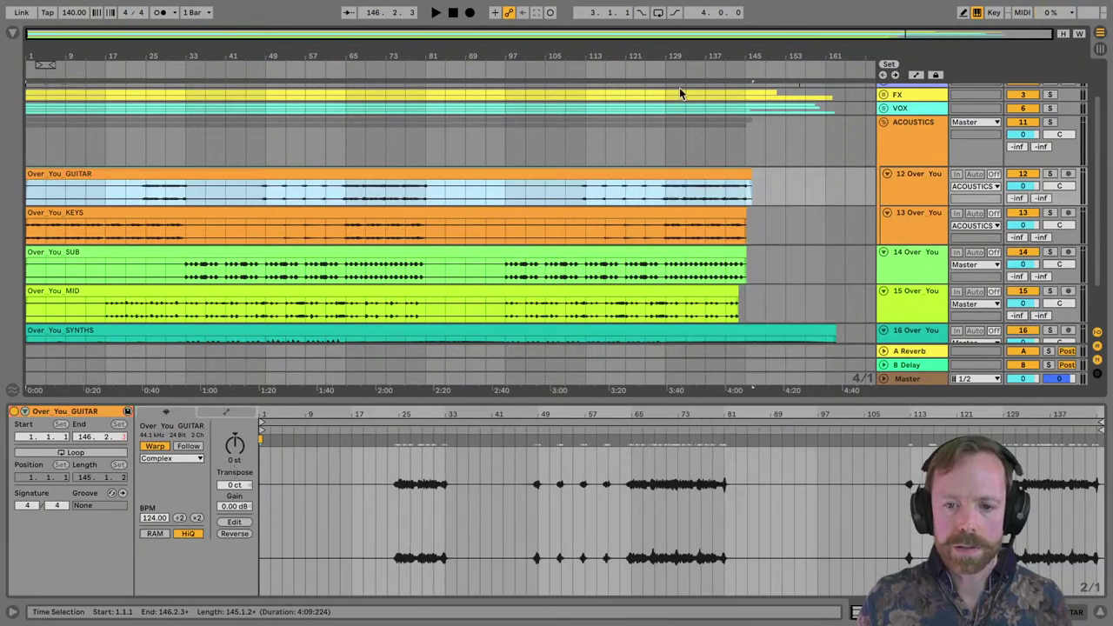
pyautogui.click(884, 122)
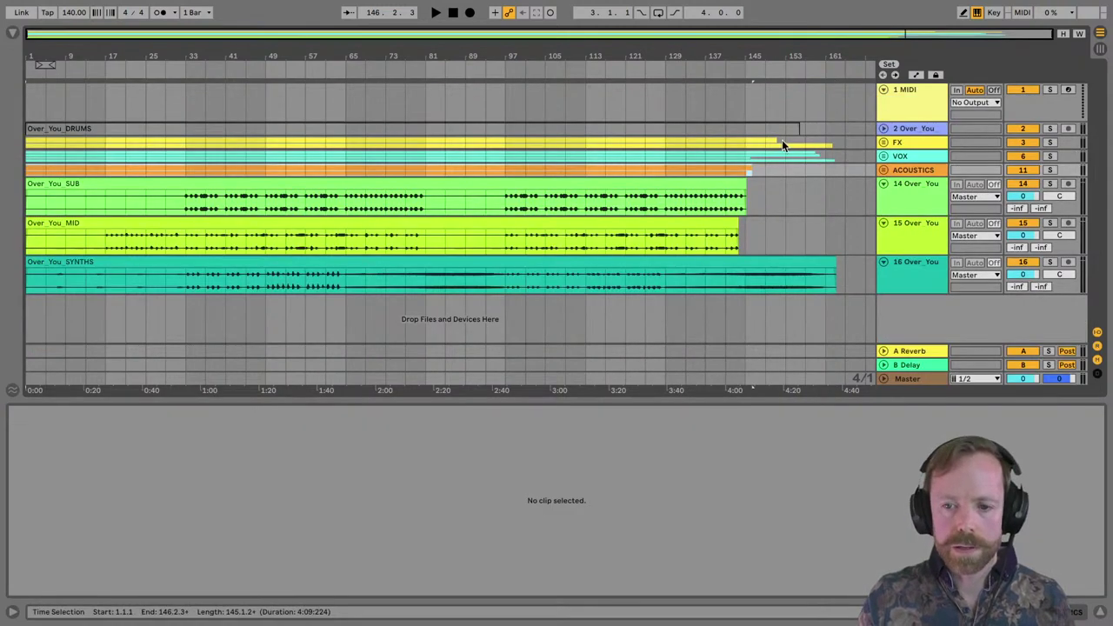
# Group the SUB, MID and SYNTHS tracks and name the group SYNTHS.
pyautogui.click(901, 186)
pyautogui.keyDown('shift'); pyautogui.click(899, 282); pyautogui.keyUp('shift')
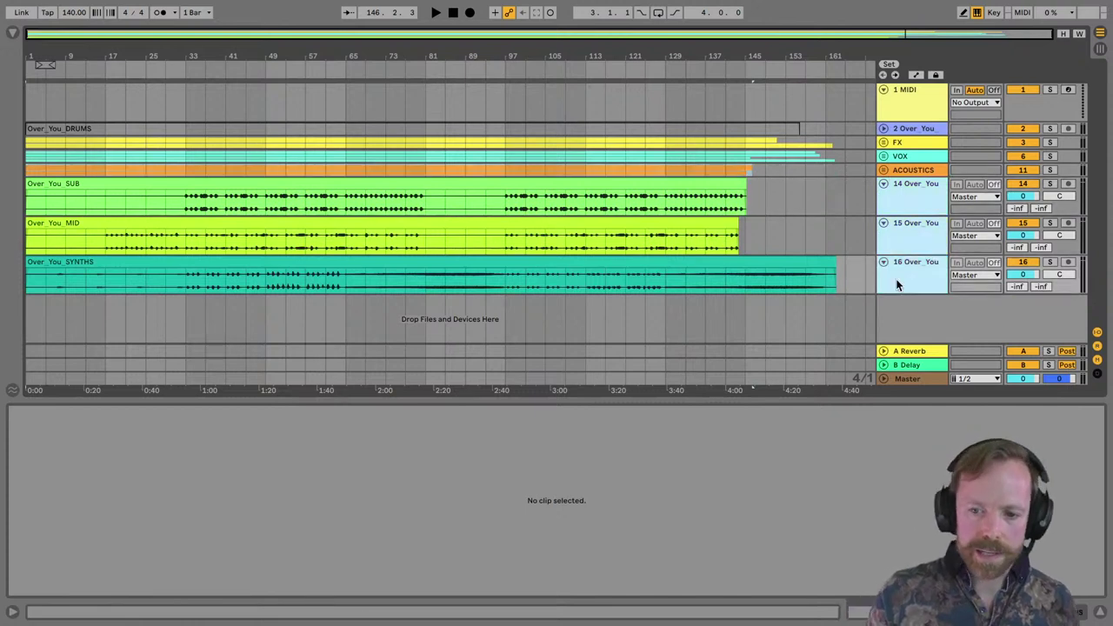
pyautogui.press('super+g')
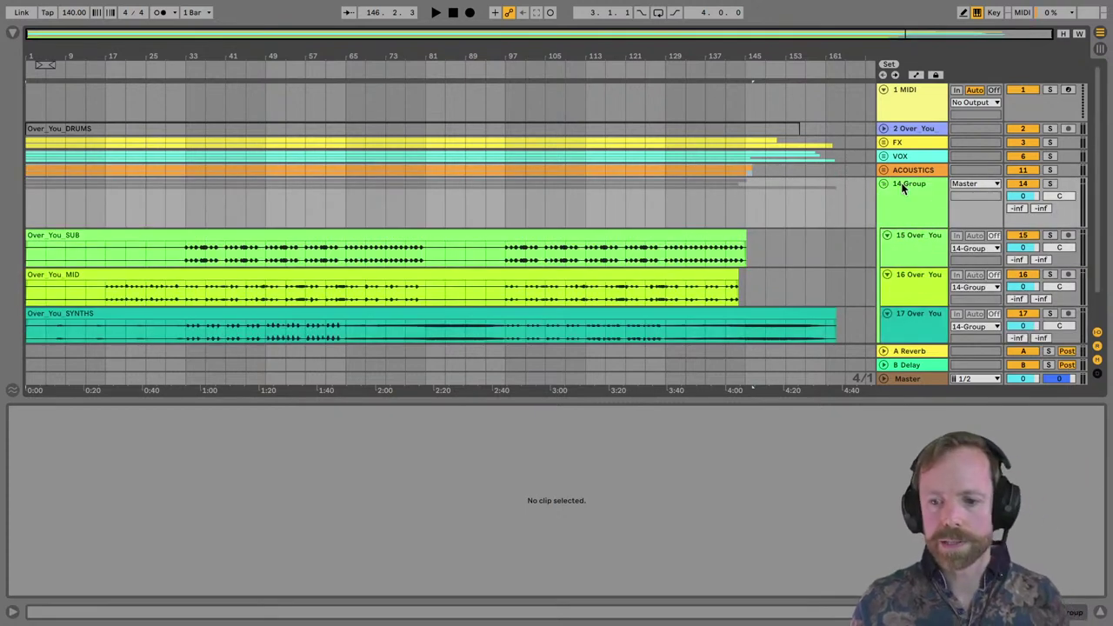
pyautogui.press('super+r')
pyautogui.write('SYNTHS')
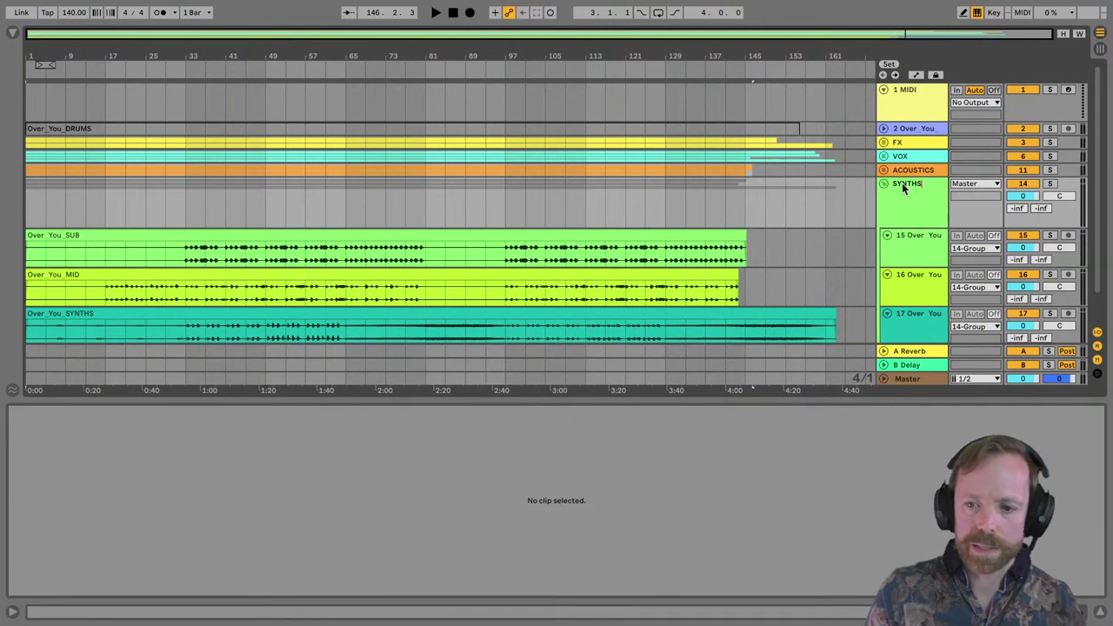
pyautogui.press('Return')
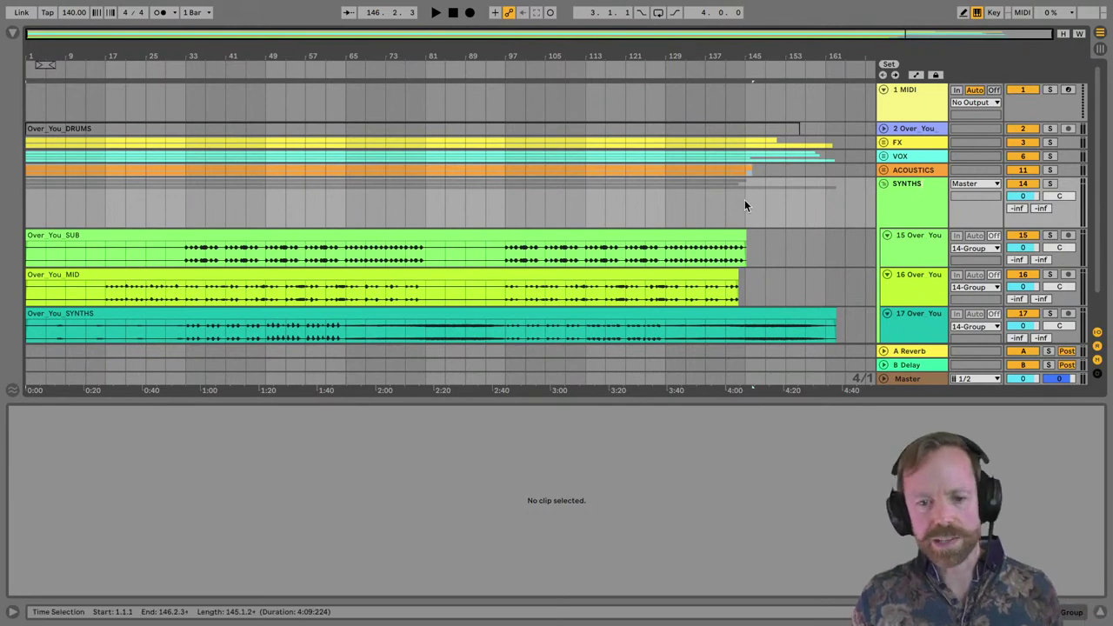
# Colour the Over_You_SUB, Over_You_MID and Over_You_SYNTHS clips purple.
pyautogui.click(671, 251)
pyautogui.keyDown('shift'); pyautogui.click(705, 313); pyautogui.keyUp('shift')
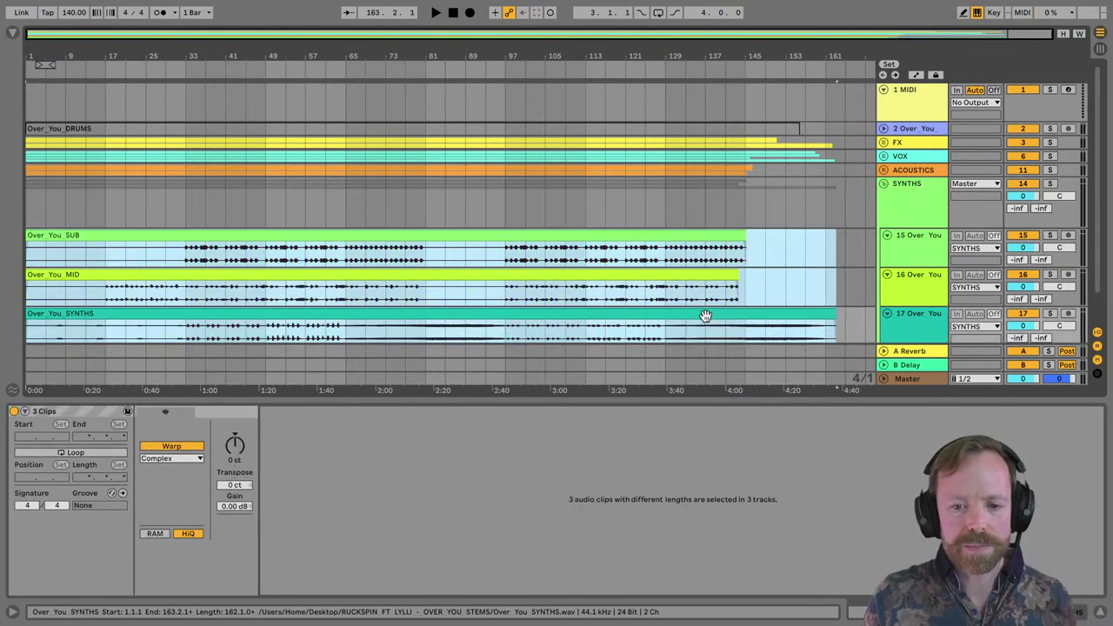
pyautogui.rightClick(707, 315)
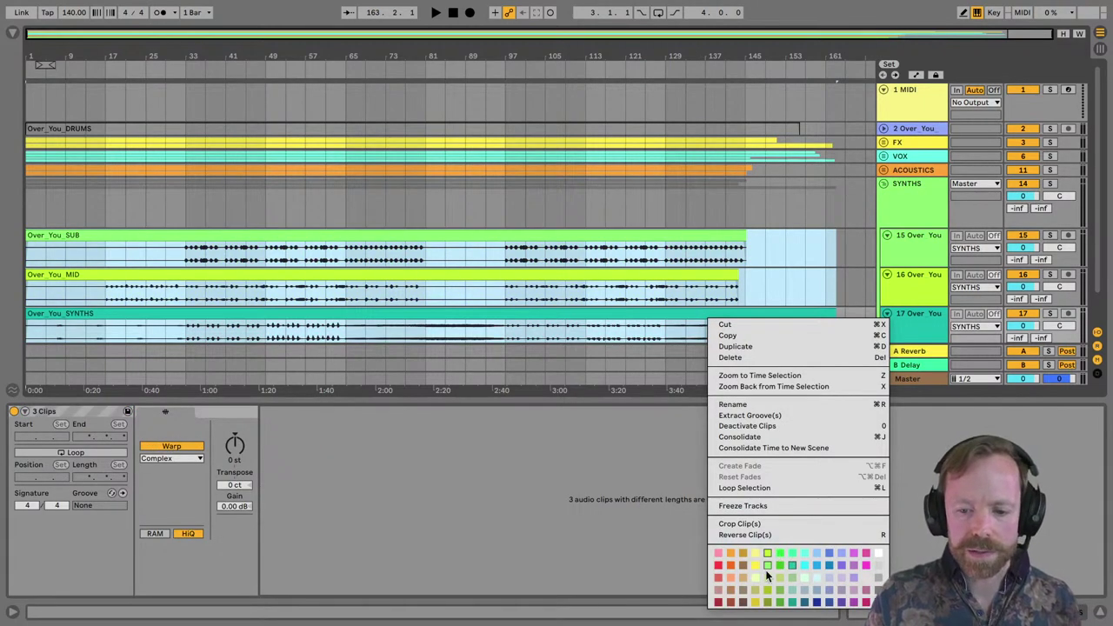
pyautogui.click(842, 564)
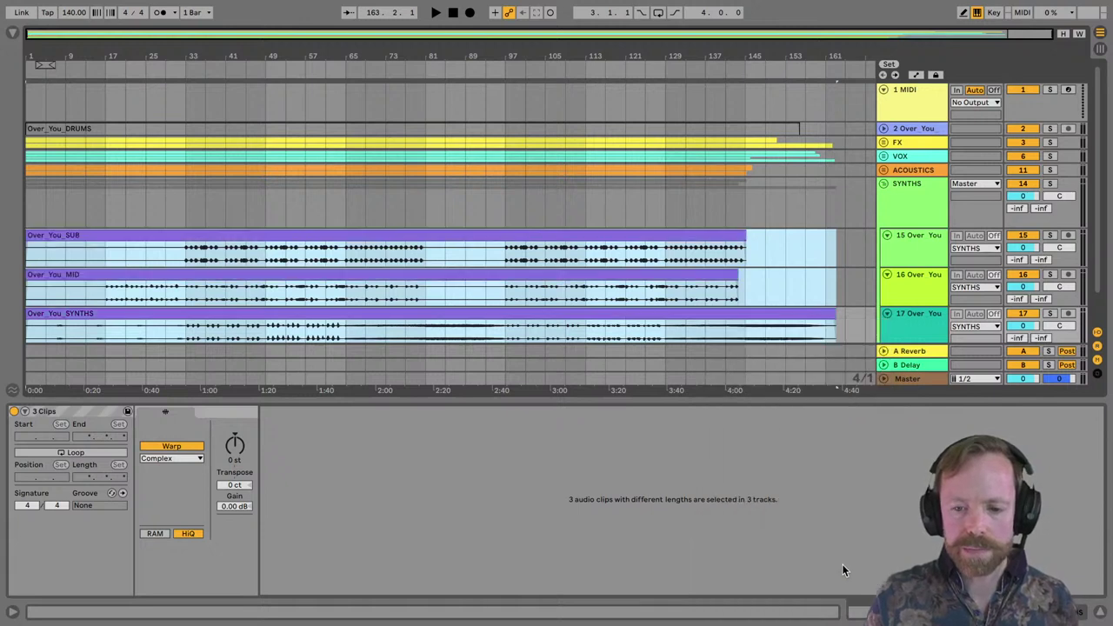
# Colour the SUB, MID and SYNTHS tracks and their SYNTHS group purple, and fold the group.
pyautogui.keyDown('shift'); pyautogui.click(912, 327); pyautogui.keyUp('shift')
pyautogui.rightClick(913, 326)
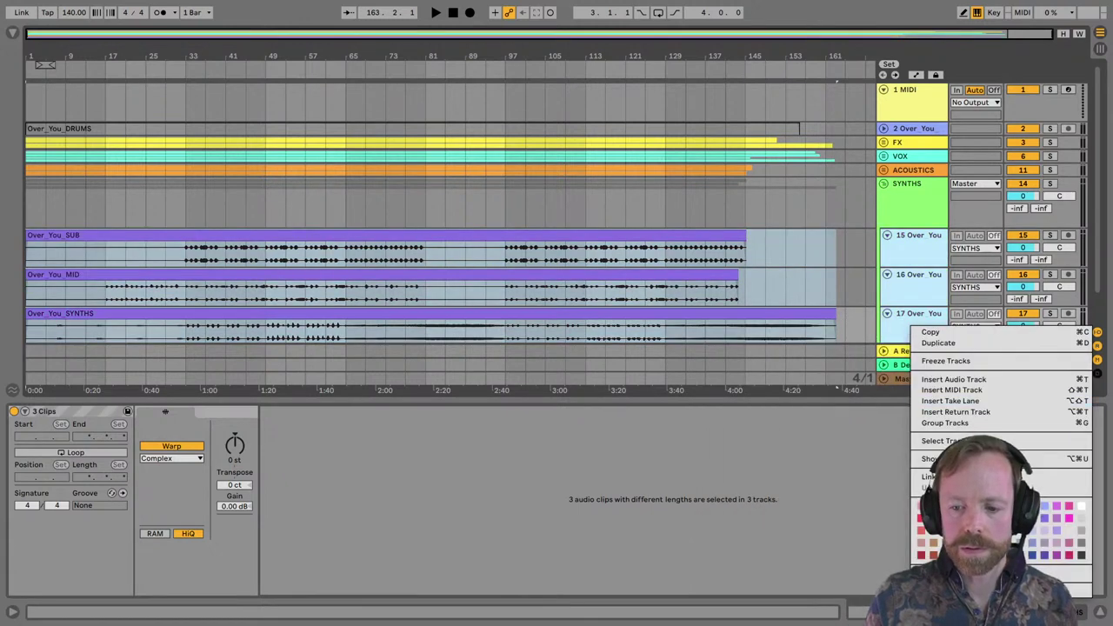
pyautogui.click(1044, 524)
pyautogui.rightClick(921, 193)
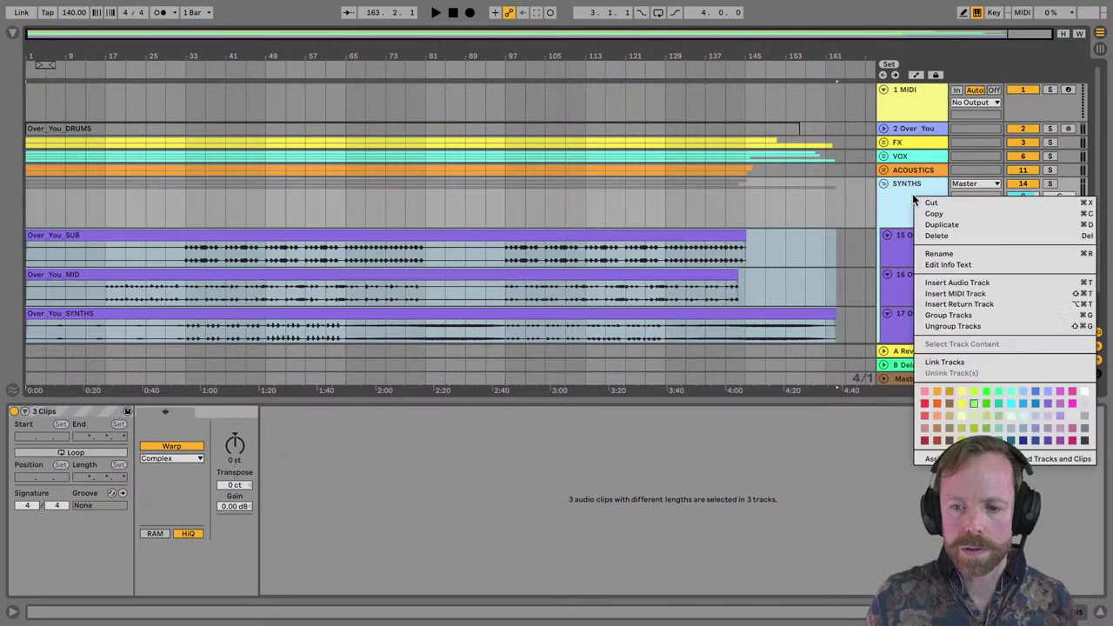
pyautogui.click(1047, 402)
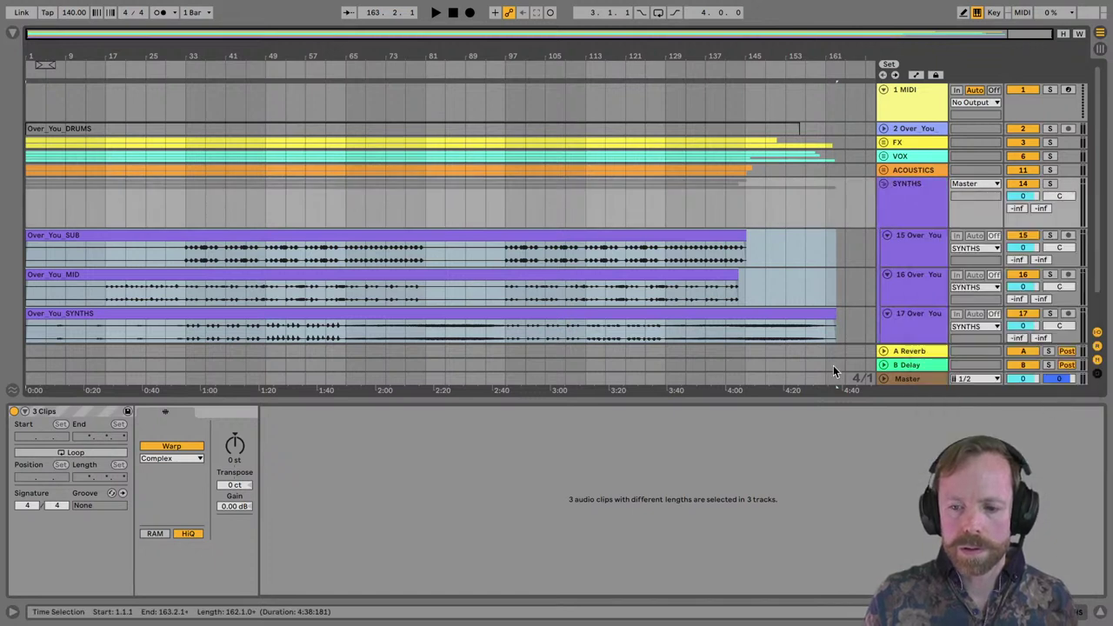
pyautogui.click(881, 183)
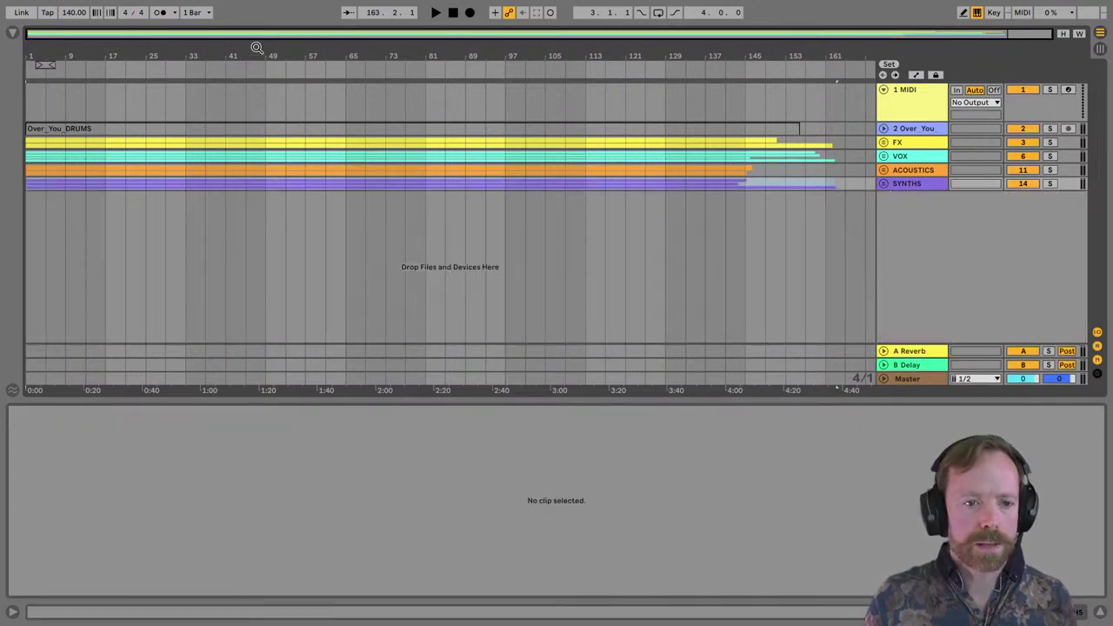
pyautogui.moveTo(256, 49)
pyautogui.mouseDown()
pyautogui.moveTo(256, 71)
pyautogui.moveTo(247, 49)
pyautogui.mouseUp()
pyautogui.hotkey('ctrl', 'a')
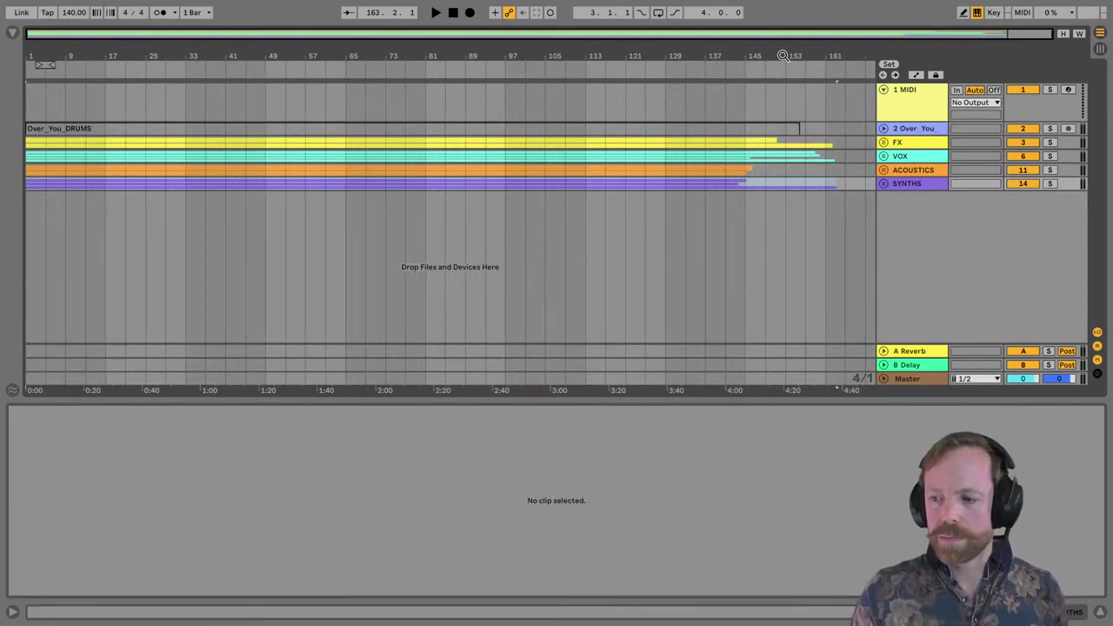
# Unfold the SYNTHS group and solo it around bar 33.
pyautogui.click(884, 183)
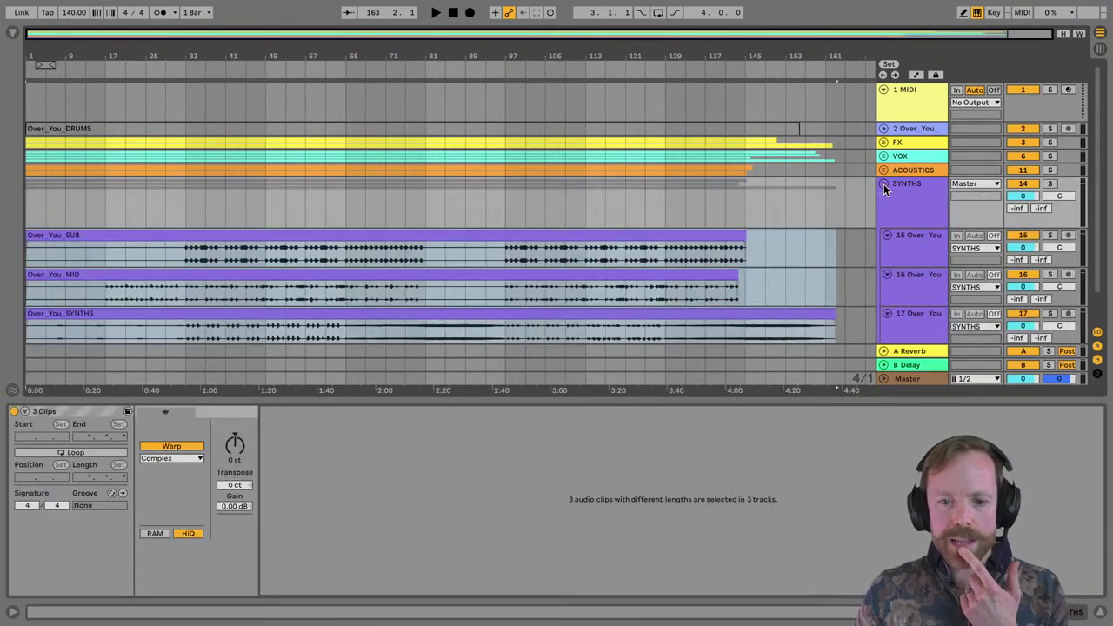
pyautogui.scroll(-1, 470, 131)
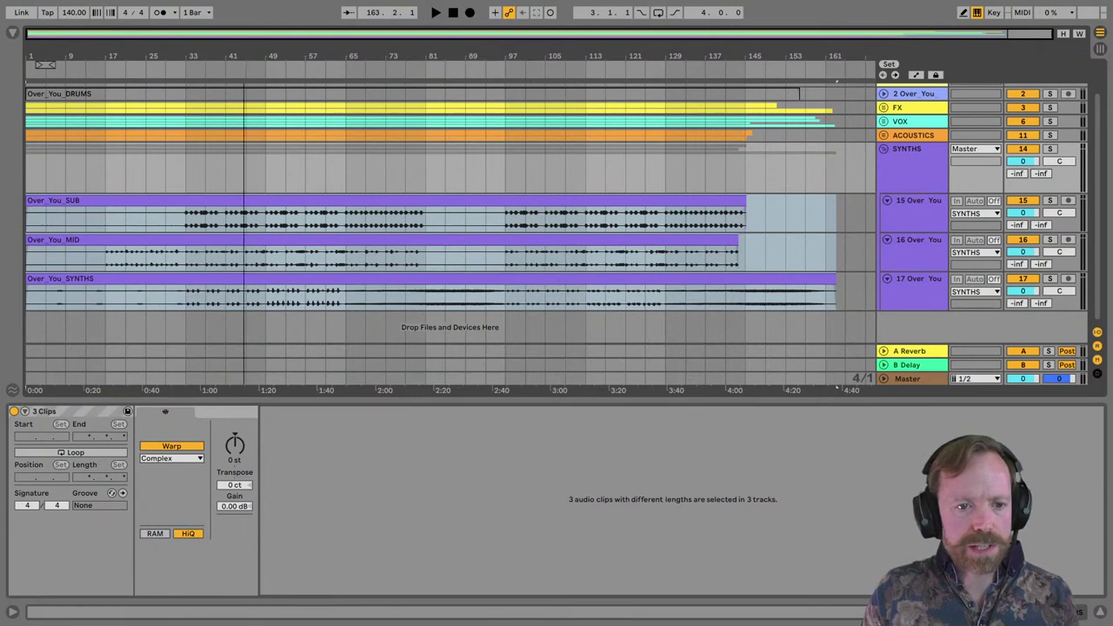
pyautogui.moveTo(244, 56); pyautogui.dragTo(286, 55)
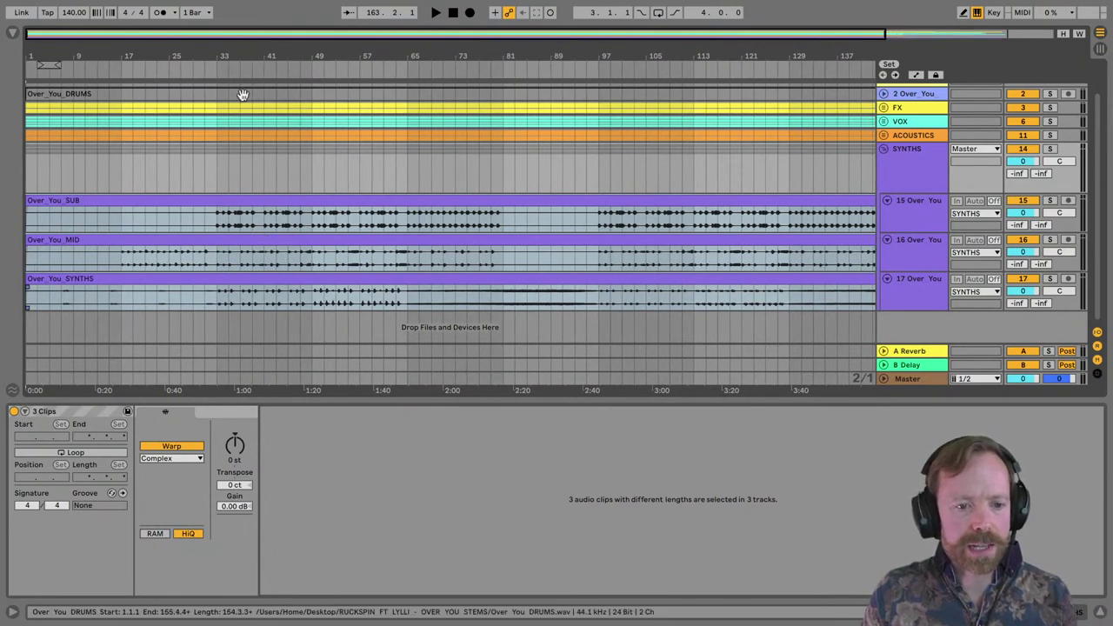
pyautogui.moveTo(205, 52); pyautogui.dragTo(205, 157)
pyautogui.moveTo(449, 54); pyautogui.dragTo(451, 65)
pyautogui.click(1049, 150)
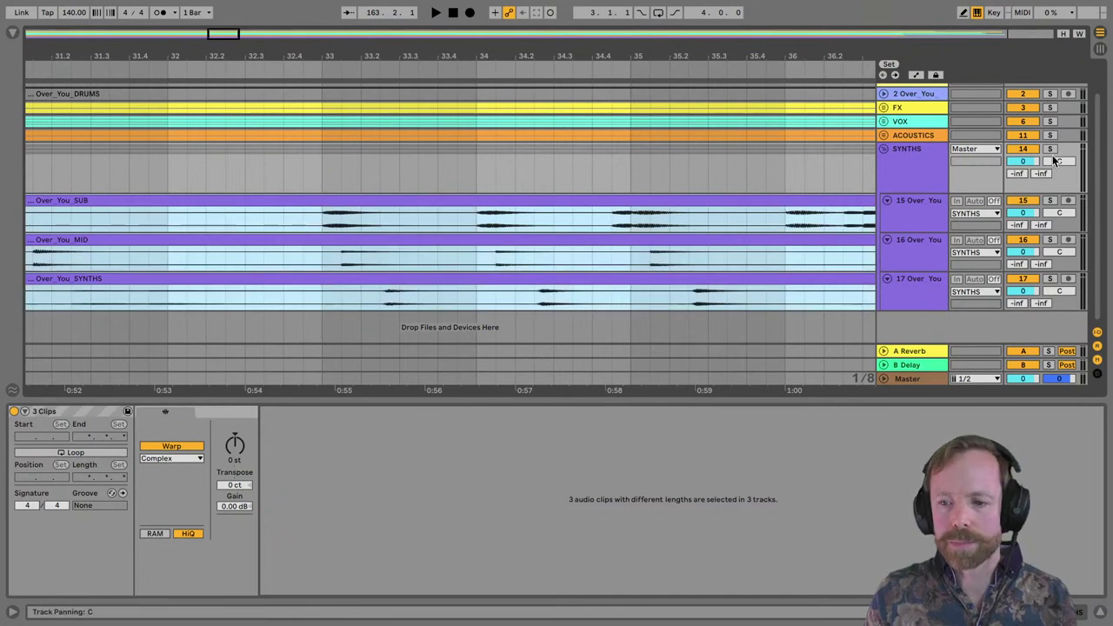
# Play the soloed SYNTHS group from bar 33.
pyautogui.click(320, 216)
pyautogui.press('space')
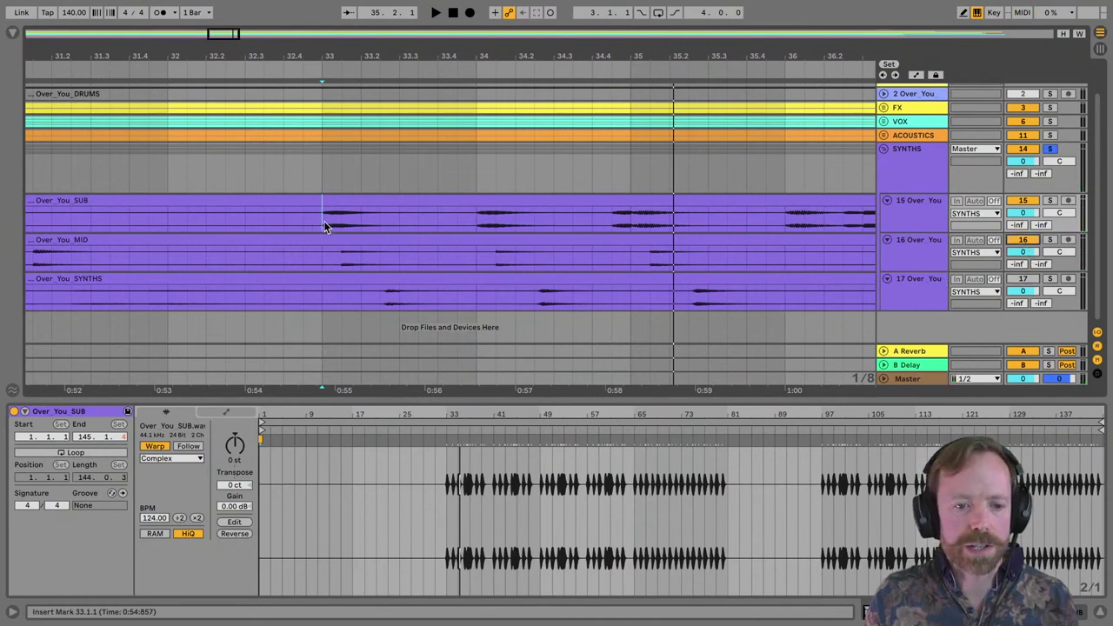
pyautogui.press('space')
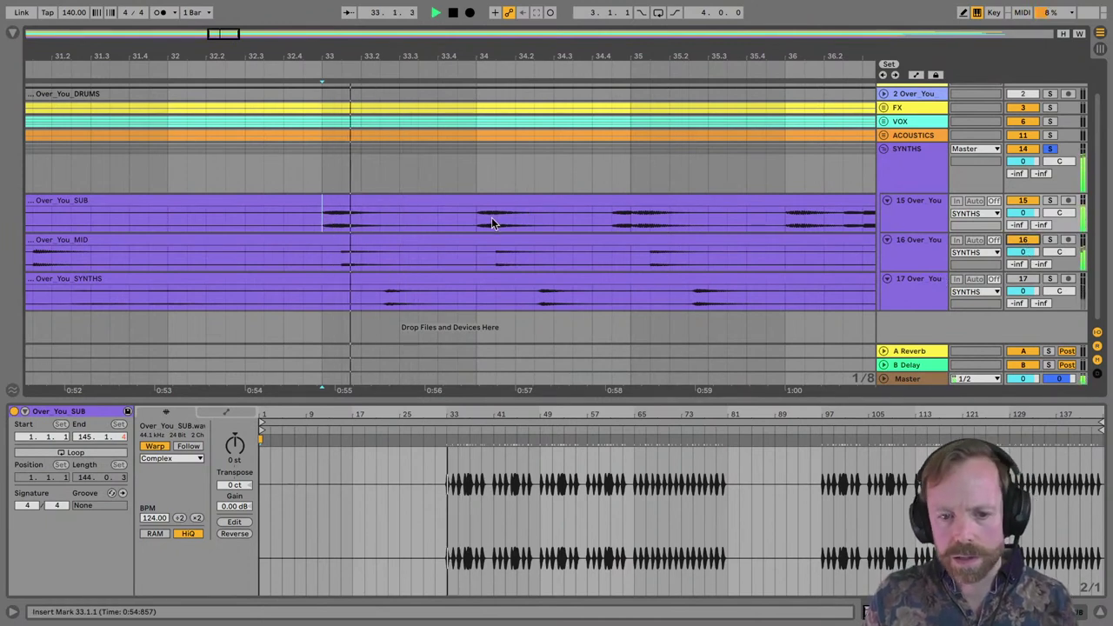
pyautogui.press('space')
# Reactivate the Over_You_SYNTHS track and listen to the soloed group with it from bar 33.
pyautogui.click(321, 296)
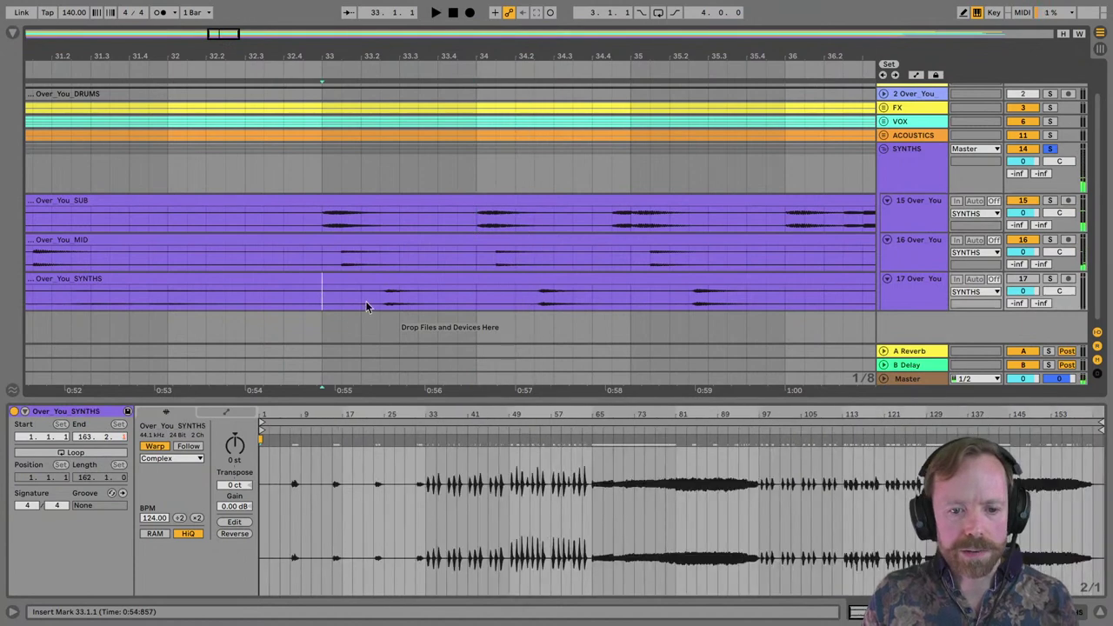
pyautogui.click(1024, 279)
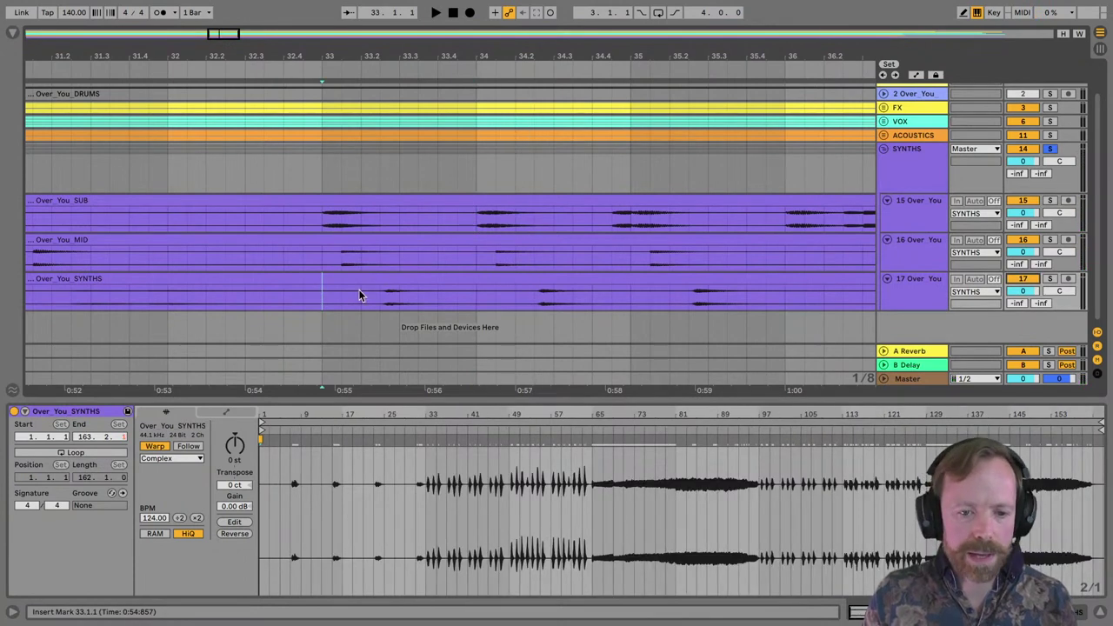
pyautogui.press('space')
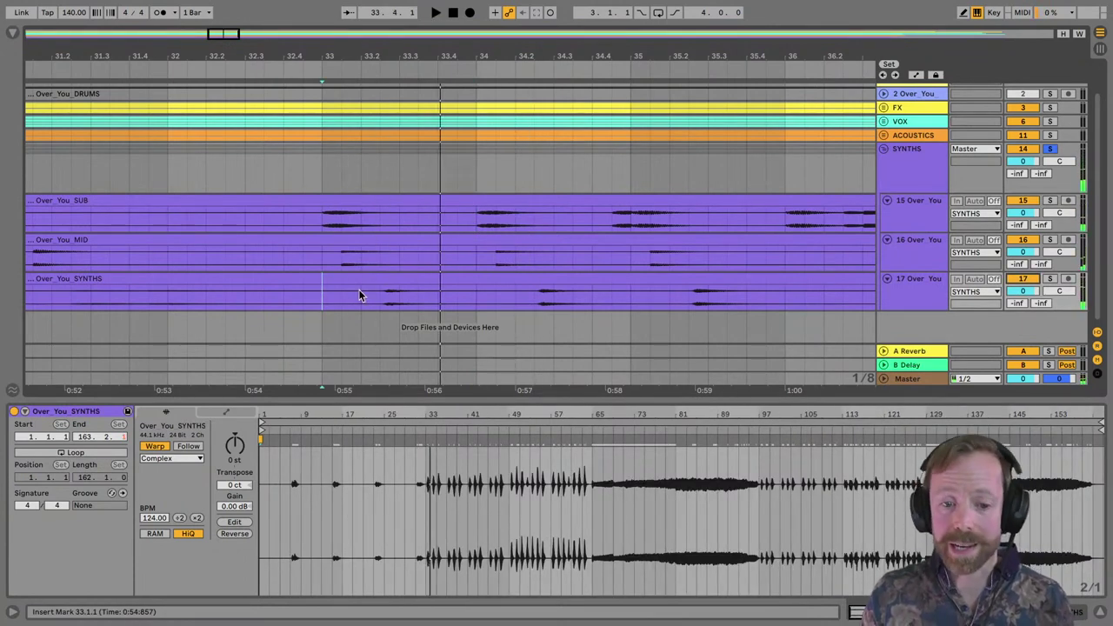
pyautogui.press('space')
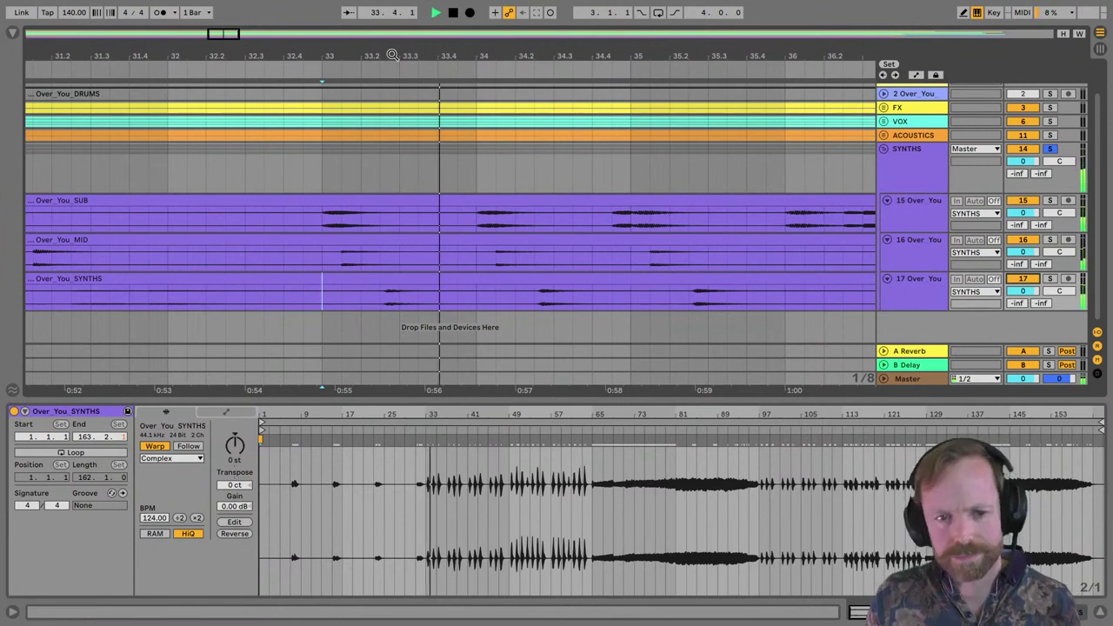
pyautogui.press('-')
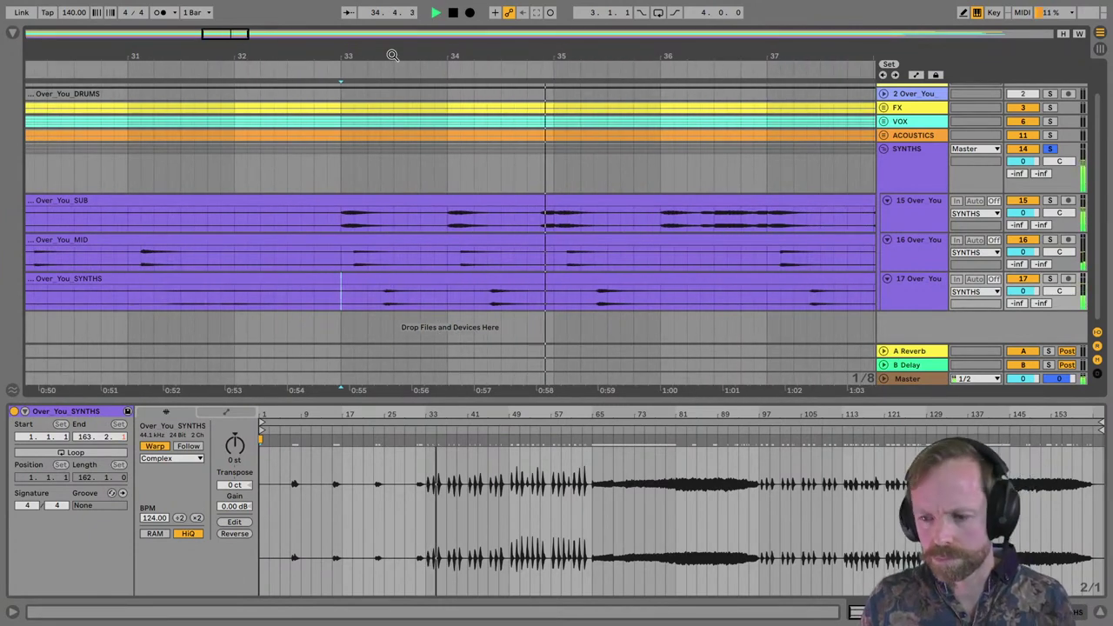
pyautogui.press('-')
pyautogui.press('-')
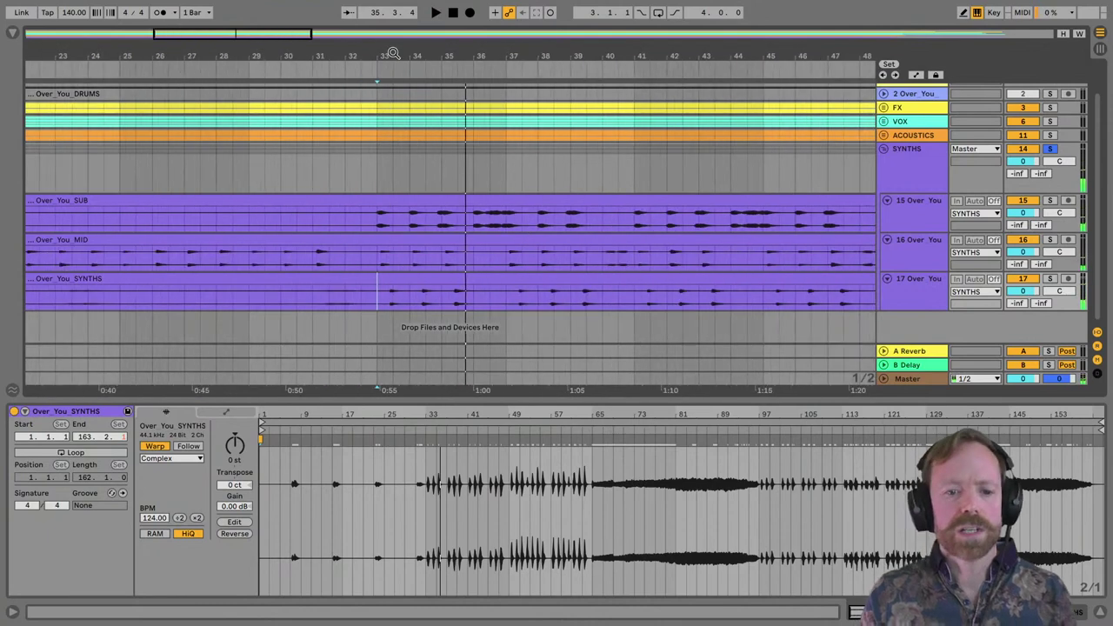
pyautogui.press('space')
# Split out bars 33 to 37 of the Over_You_SYNTHS clip and paste a copy at bar 169 on the same track.
pyautogui.moveTo(383, 298); pyautogui.dragTo(502, 273)
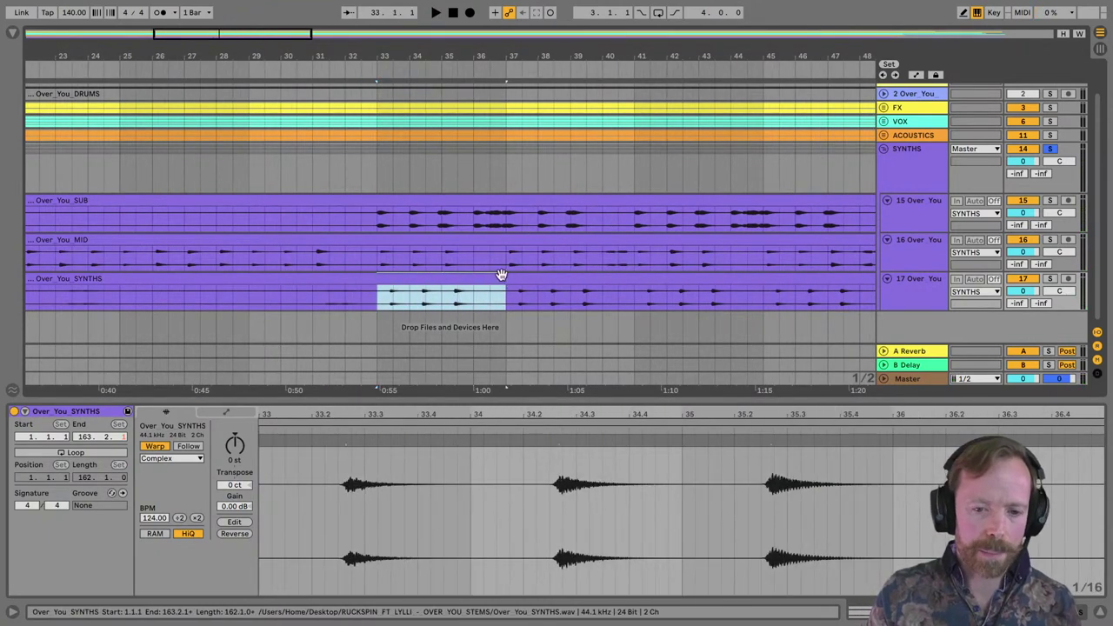
pyautogui.moveTo(376, 296); pyautogui.dragTo(509, 287)
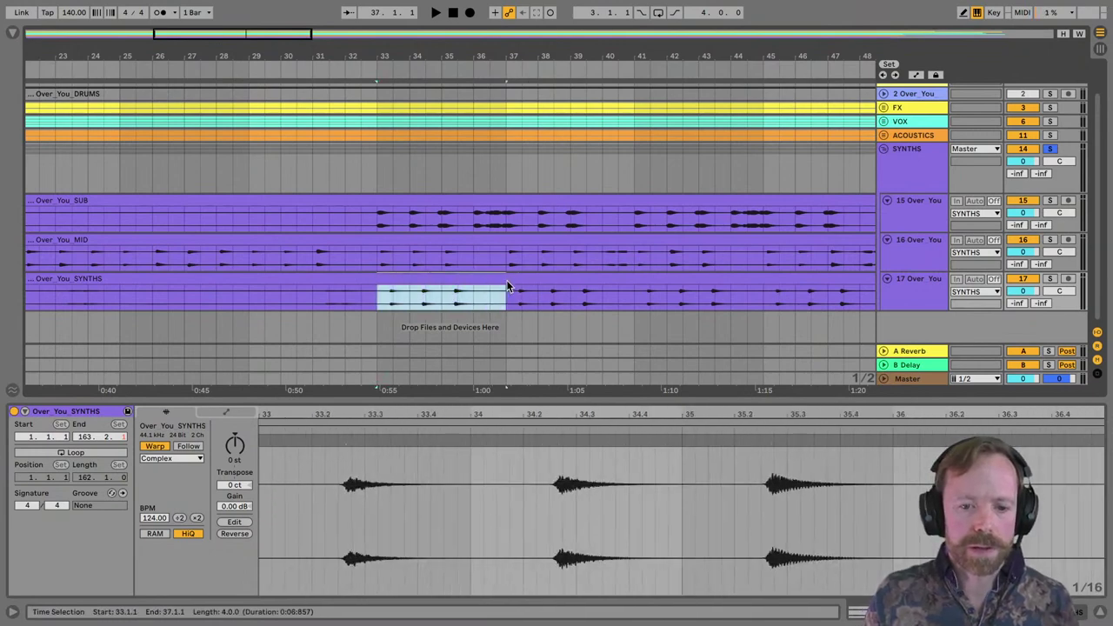
pyautogui.press('super+e')
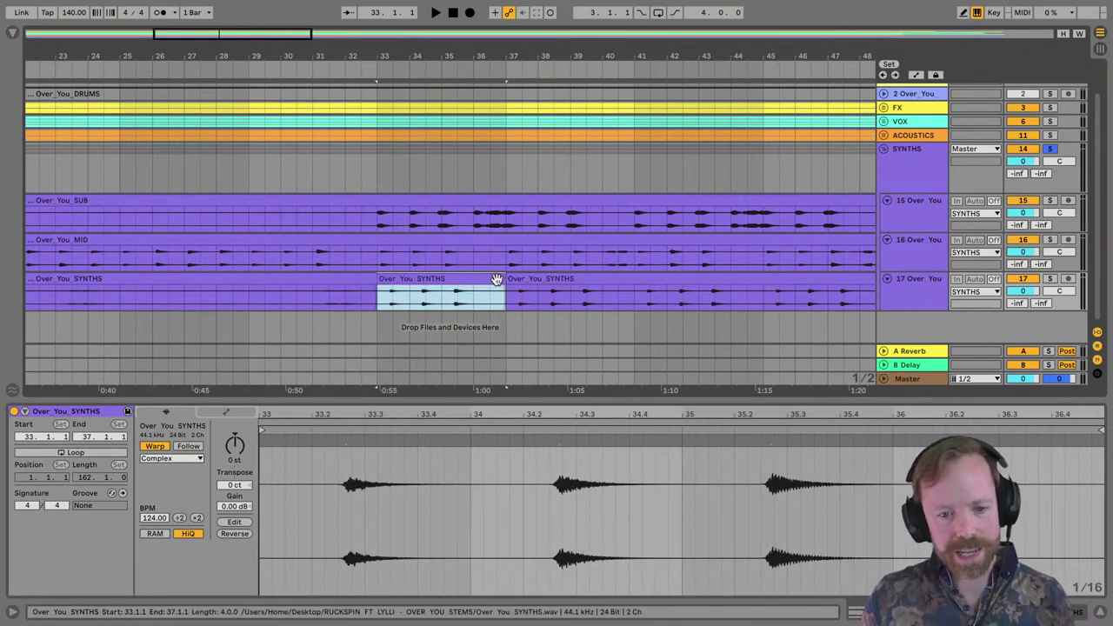
pyautogui.doubleClick(456, 55)
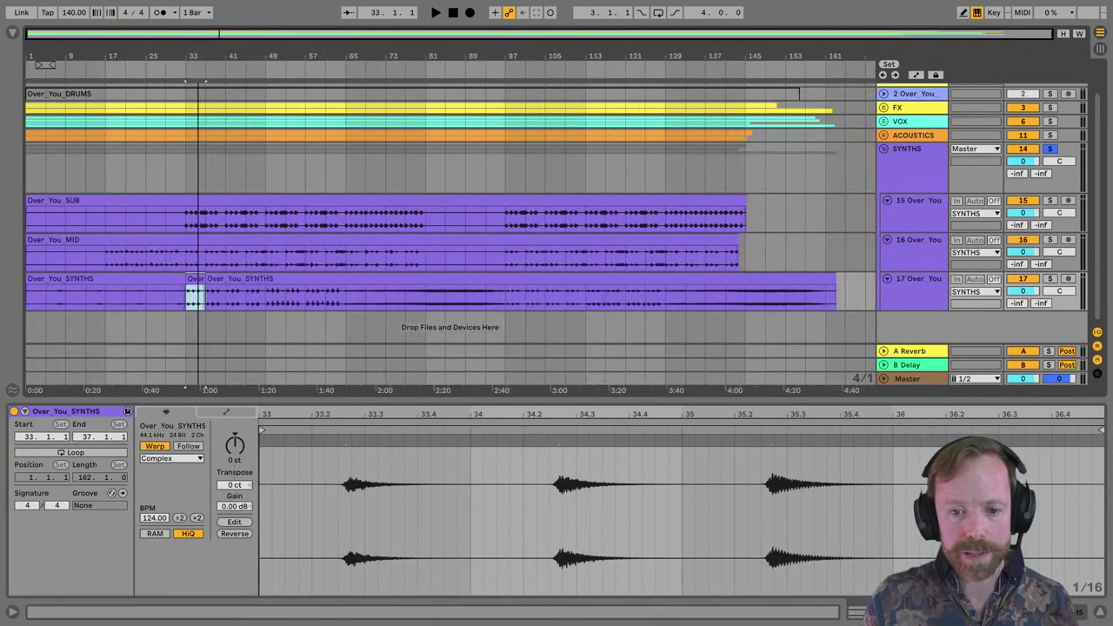
pyautogui.click(863, 292)
pyautogui.moveTo(875, 55); pyautogui.dragTo(793, 83)
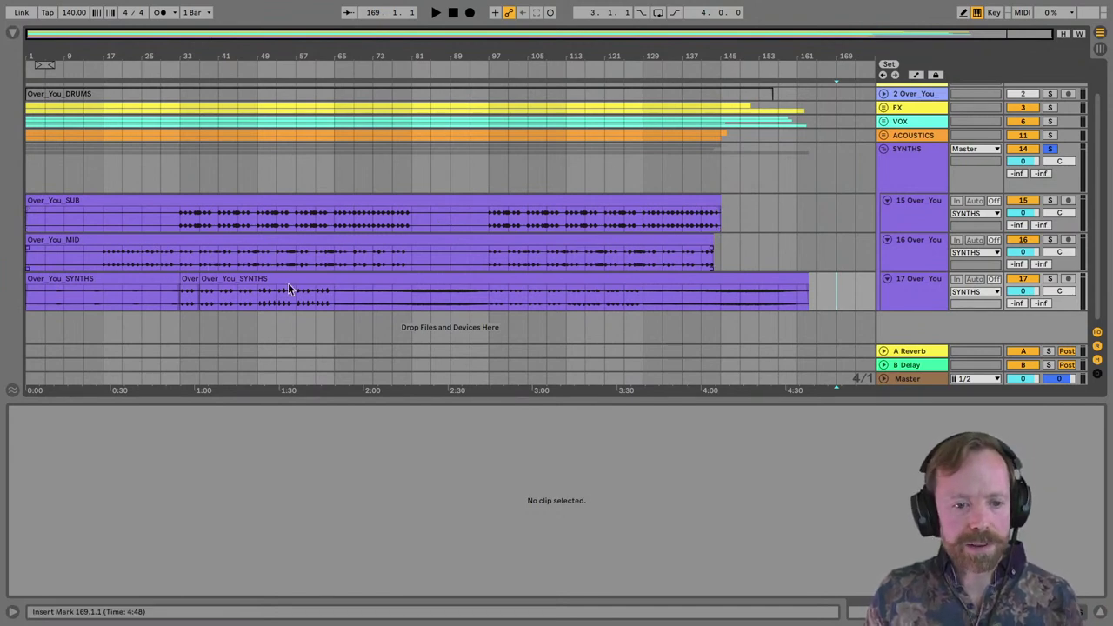
pyautogui.hotkey('ctrl', 'v')
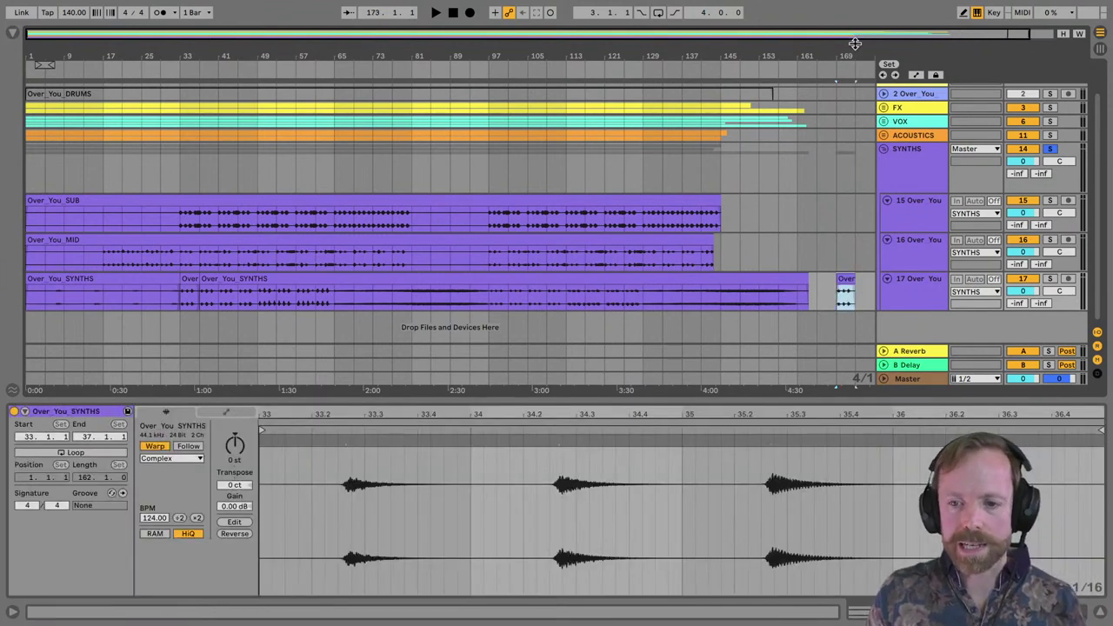
# Play the copied Over_You_SYNTHS section at bar 169.
pyautogui.moveTo(853, 40); pyautogui.dragTo(549, 18)
pyautogui.press('space')
pyautogui.scroll(3, 708, 128)
pyautogui.press('space')
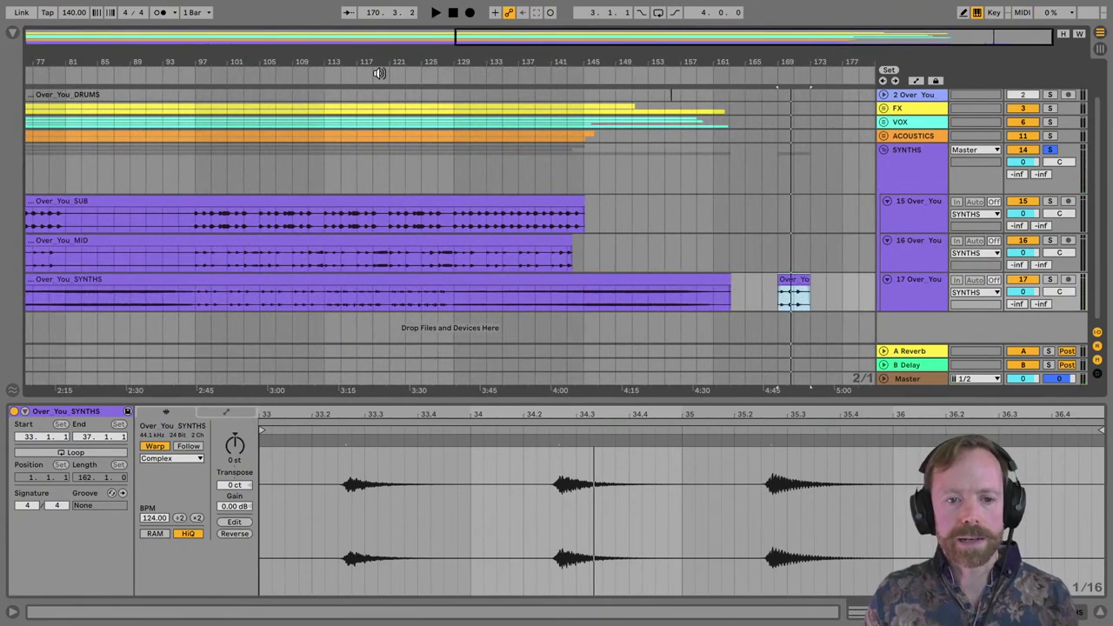
# Unfold the FX group and its Over_You_FX track to show the waveform.
pyautogui.moveTo(379, 70); pyautogui.dragTo(442, 61)
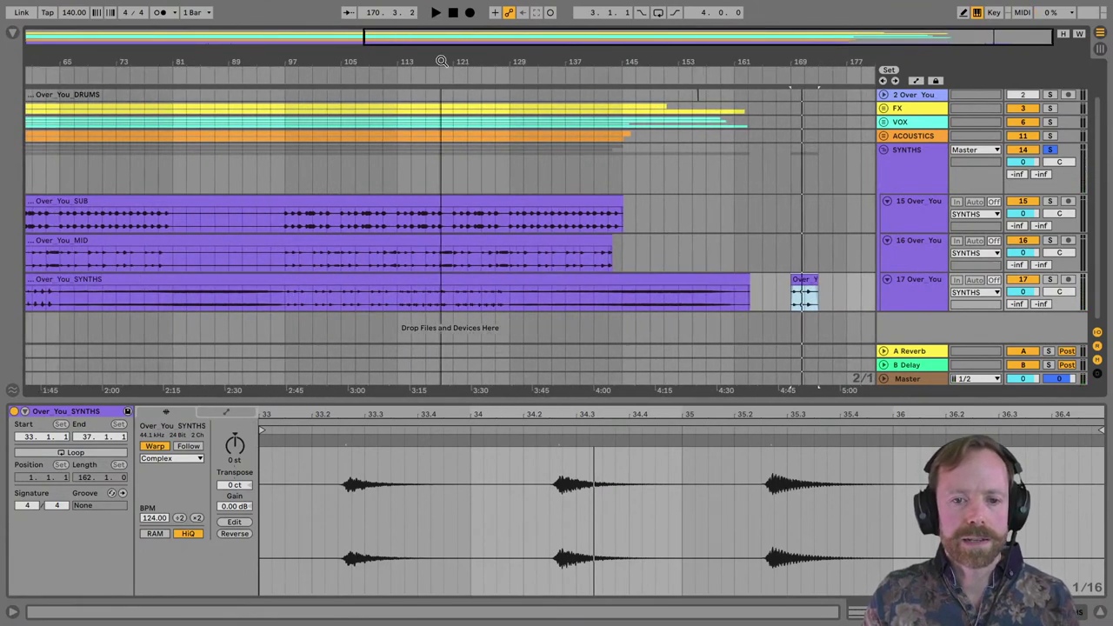
pyautogui.click(885, 108)
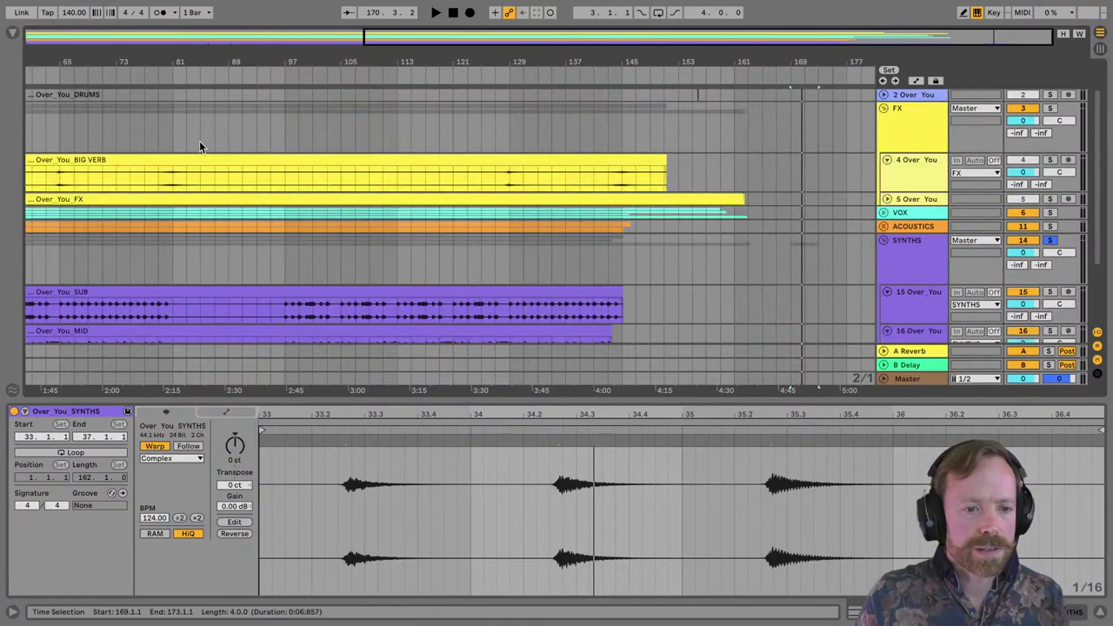
pyautogui.moveTo(155, 61); pyautogui.dragTo(218, 57)
pyautogui.hscroll(-3, 287, 161)
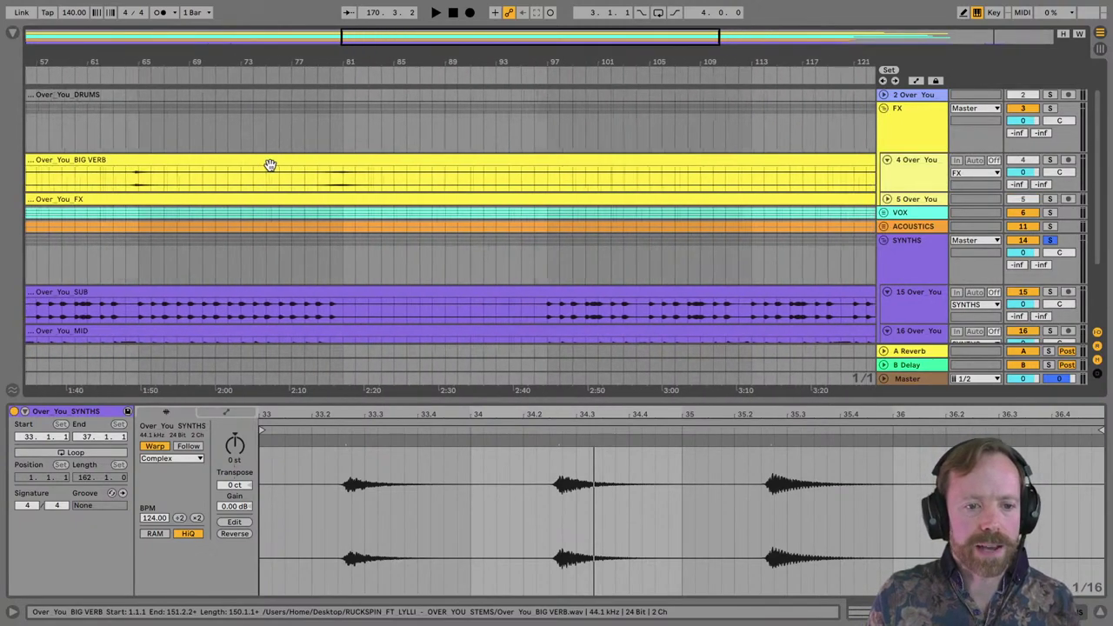
pyautogui.click(886, 200)
pyautogui.scroll(-1, 533, 137)
pyautogui.hscroll(-5, 214, 192)
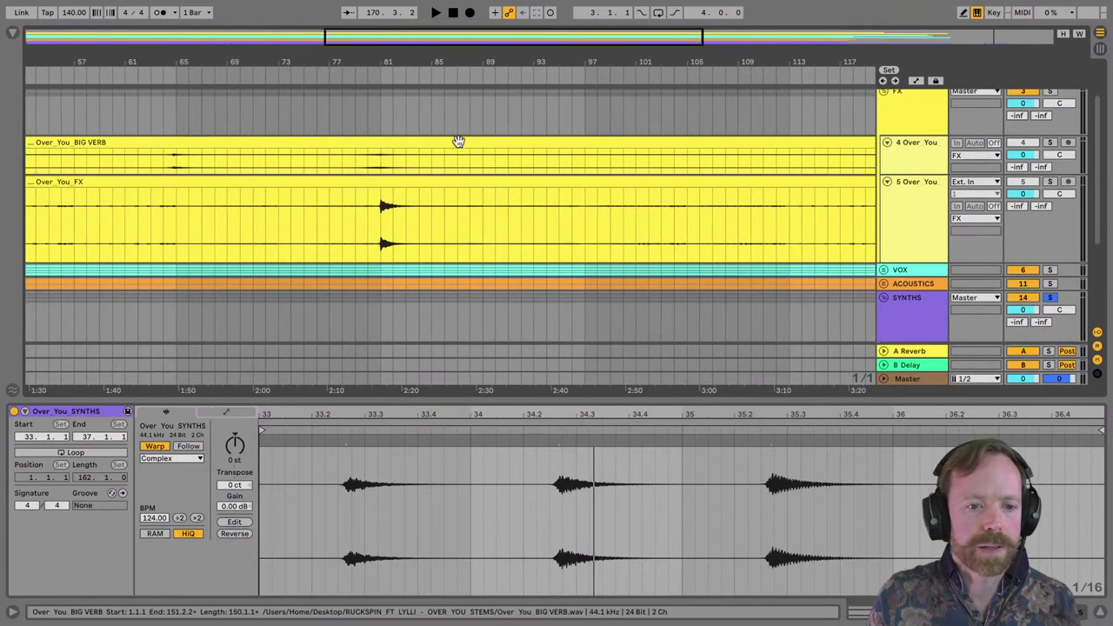
# Play the section around bar 55 of the Over_You_FX clip.
pyautogui.click(184, 203)
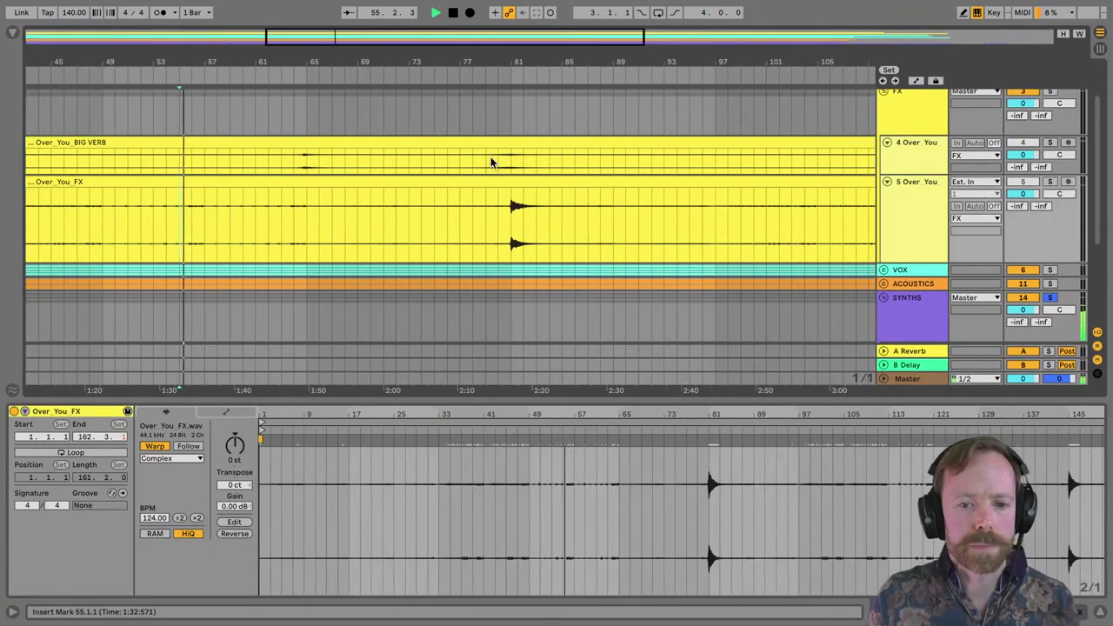
pyautogui.moveTo(203, 62); pyautogui.dragTo(327, 156)
pyautogui.press('space')
pyautogui.press('space')
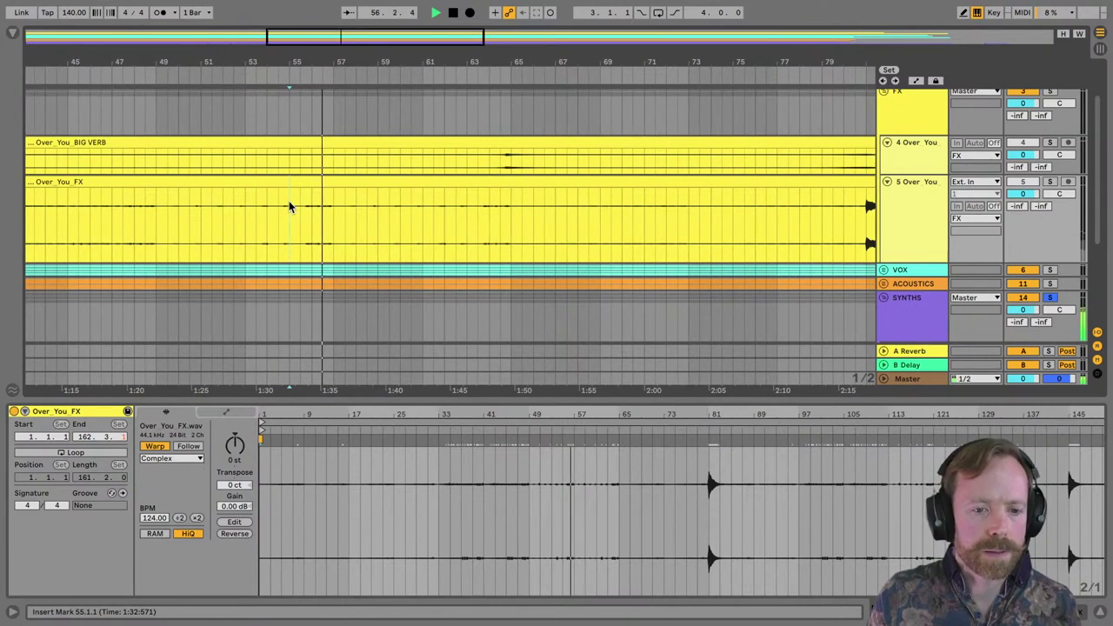
pyautogui.press('space')
# Split out bars 55 to 57 of the Over_You_FX clip and paste a copy at bar 177 on the same track.
pyautogui.moveTo(289, 205); pyautogui.dragTo(332, 181)
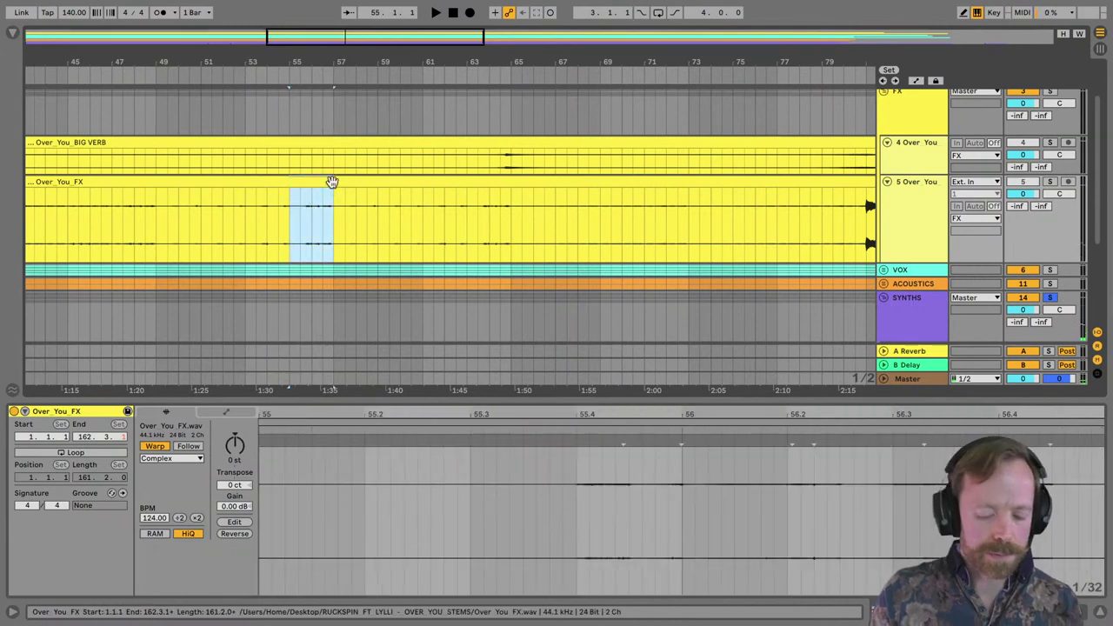
pyautogui.press('super+e')
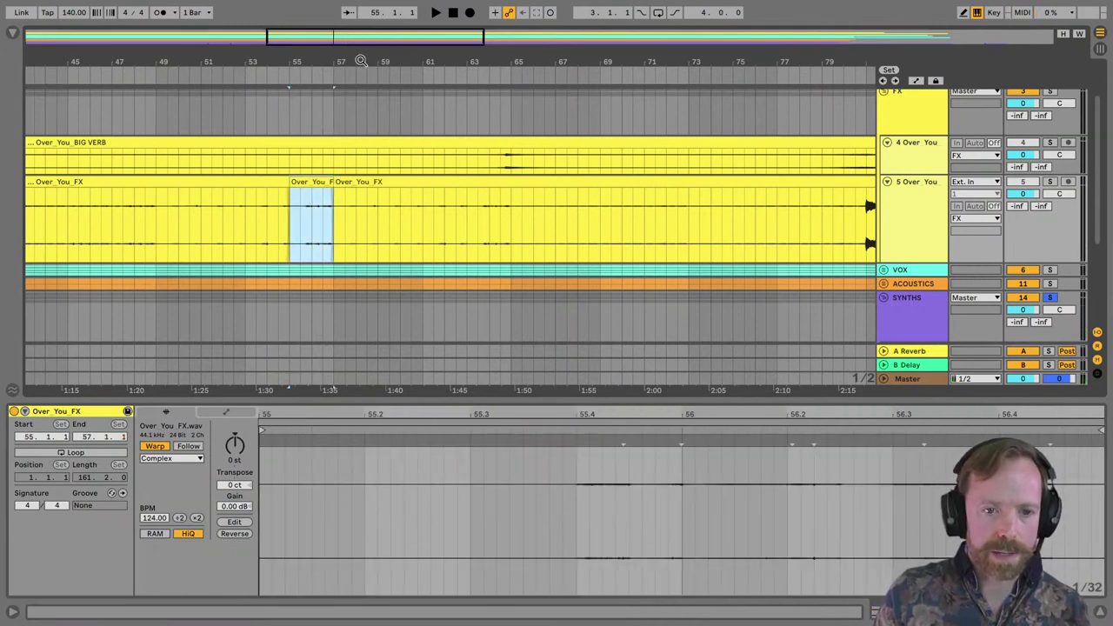
pyautogui.moveTo(362, 60); pyautogui.dragTo(297, 31)
pyautogui.click(857, 188)
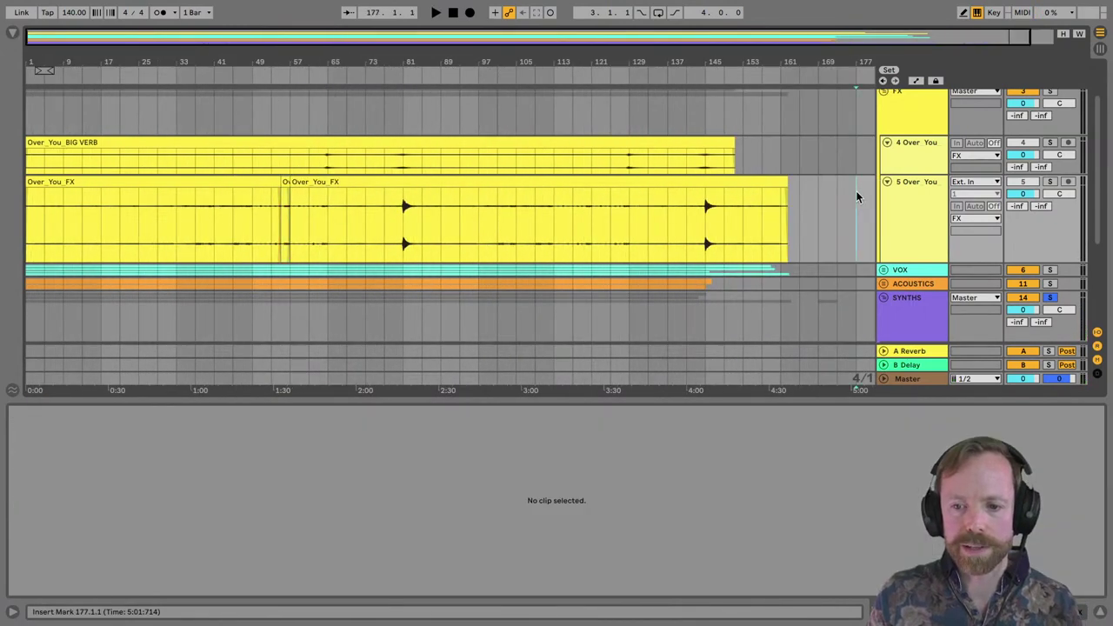
pyautogui.hotkey('ctrl', 'v')
# Solo the Over_You_FX track and play it from bar 50.2.1.
pyautogui.click(262, 199)
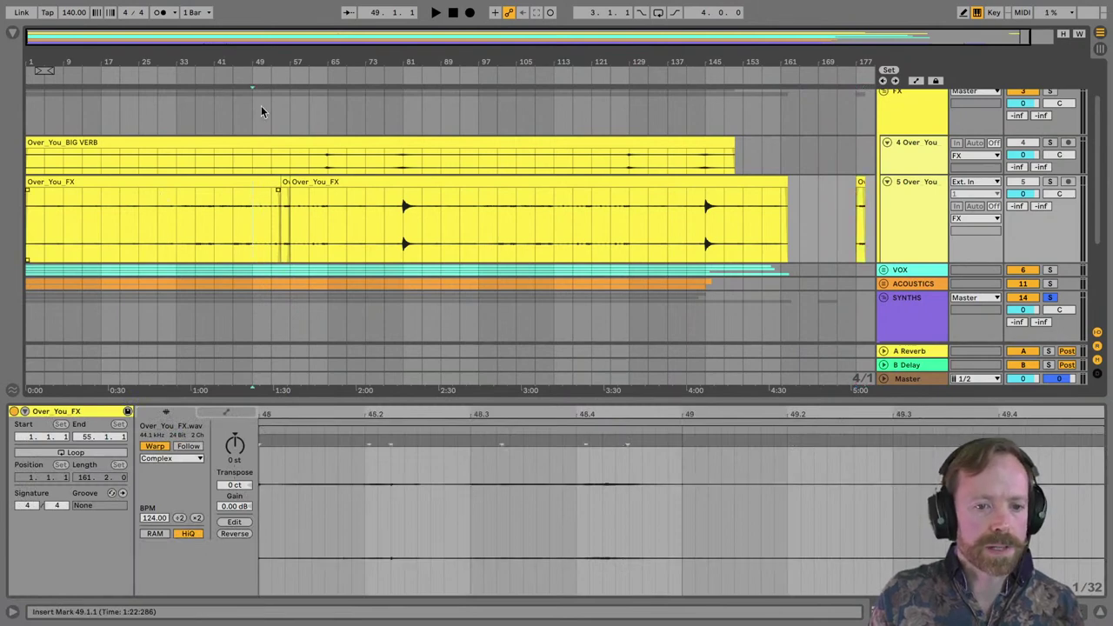
pyautogui.moveTo(253, 48)
pyautogui.mouseDown()
pyautogui.moveTo(249, 91)
pyautogui.moveTo(212, 122)
pyautogui.mouseUp()
pyautogui.press('space')
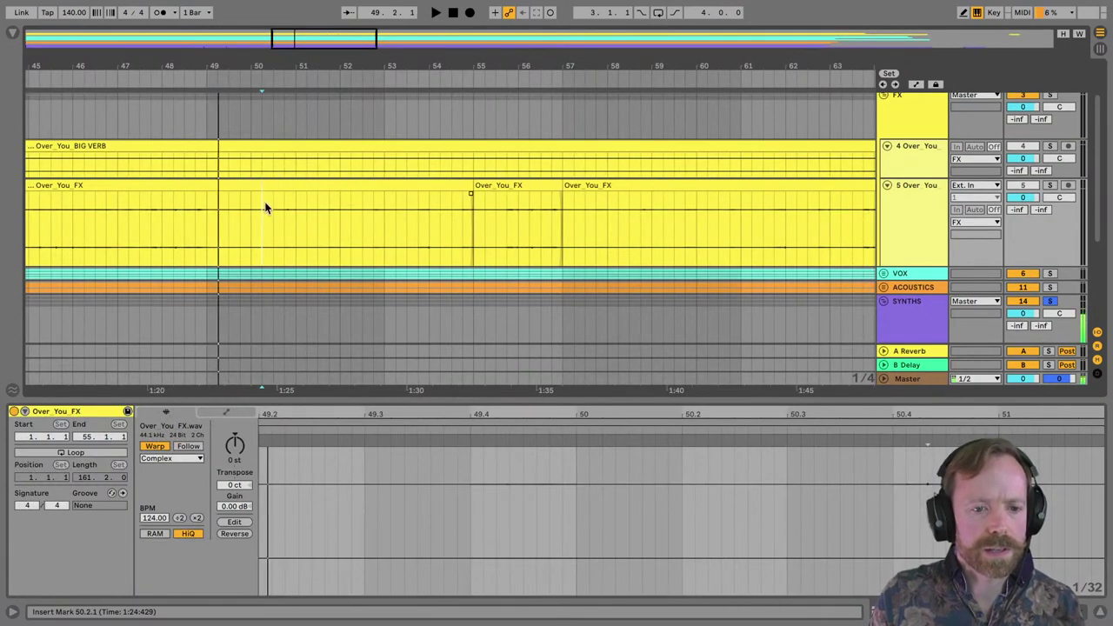
pyautogui.click(1050, 185)
pyautogui.press('space')
pyautogui.press('space')
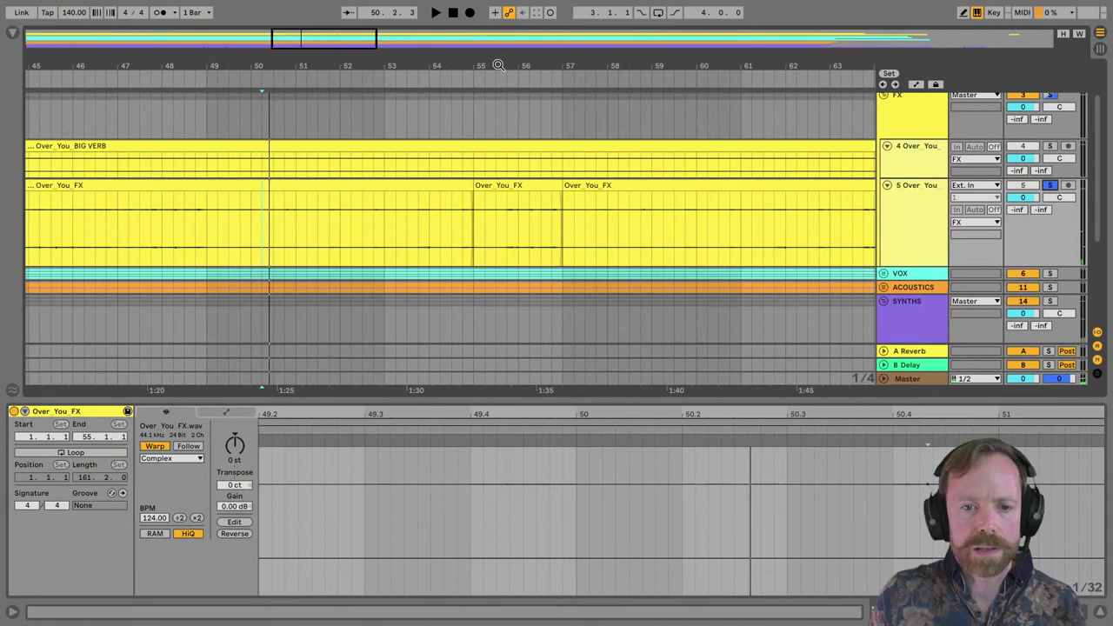
# Play the split-out Over_You_FX section from bar 55.
pyautogui.moveTo(496, 64); pyautogui.dragTo(391, 122)
pyautogui.click(403, 185)
pyautogui.press('space')
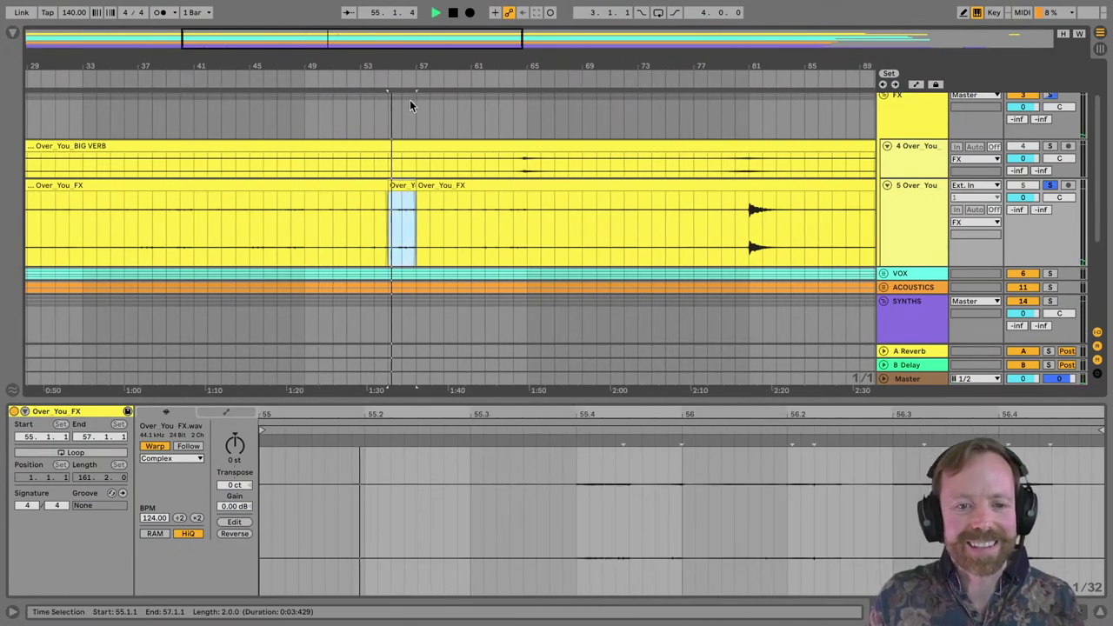
# Play the Over_You_FX track from several points between bars 49 and 55 to examine its quiet sounds.
pyautogui.moveTo(405, 63); pyautogui.dragTo(392, 104)
pyautogui.click(378, 217)
pyautogui.press('space')
pyautogui.press('space')
pyautogui.click(356, 214)
pyautogui.click(366, 213)
pyautogui.press('space')
pyautogui.press('space')
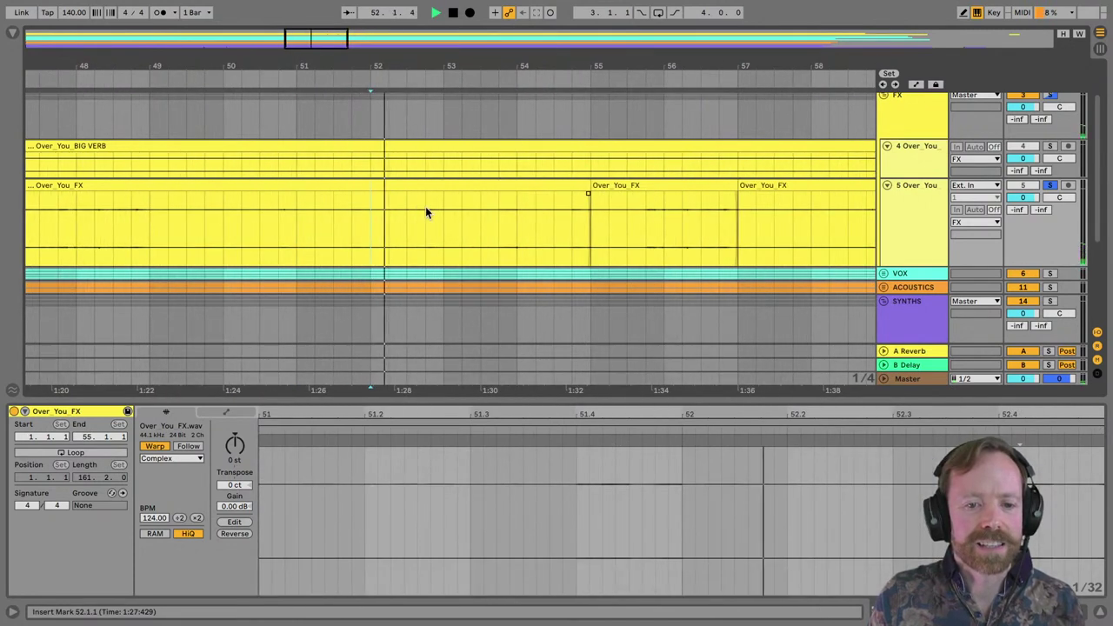
pyautogui.click(451, 207)
pyautogui.click(304, 218)
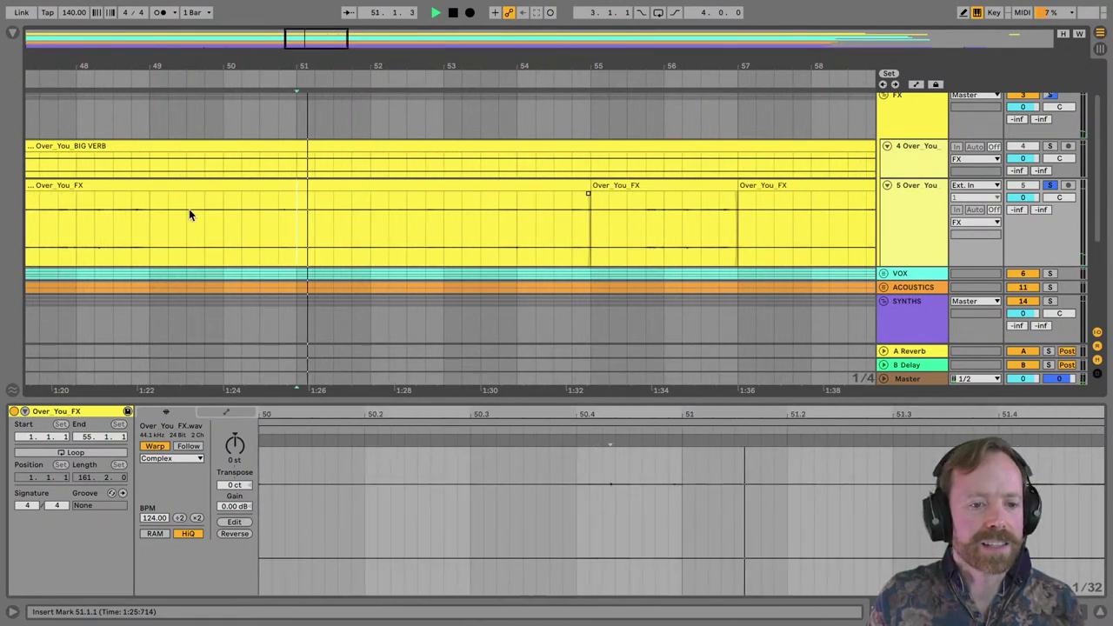
pyautogui.click(150, 211)
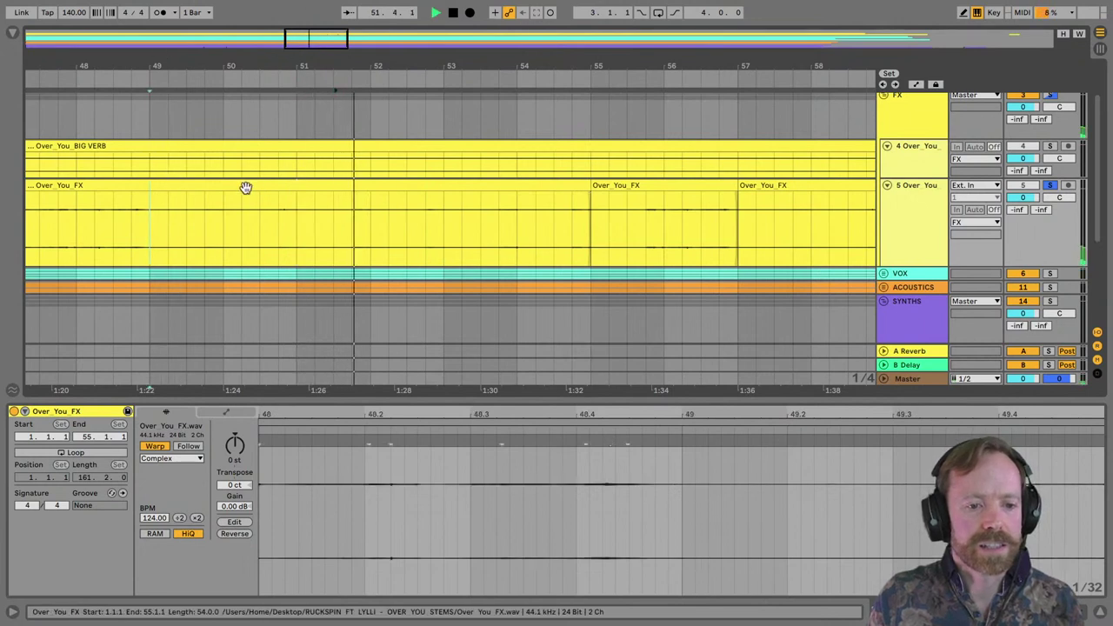
# Raise the gain of the Over_You_FX clip that ends at bar 55 to 7.75 dB.
pyautogui.click(544, 189)
pyautogui.press('space')
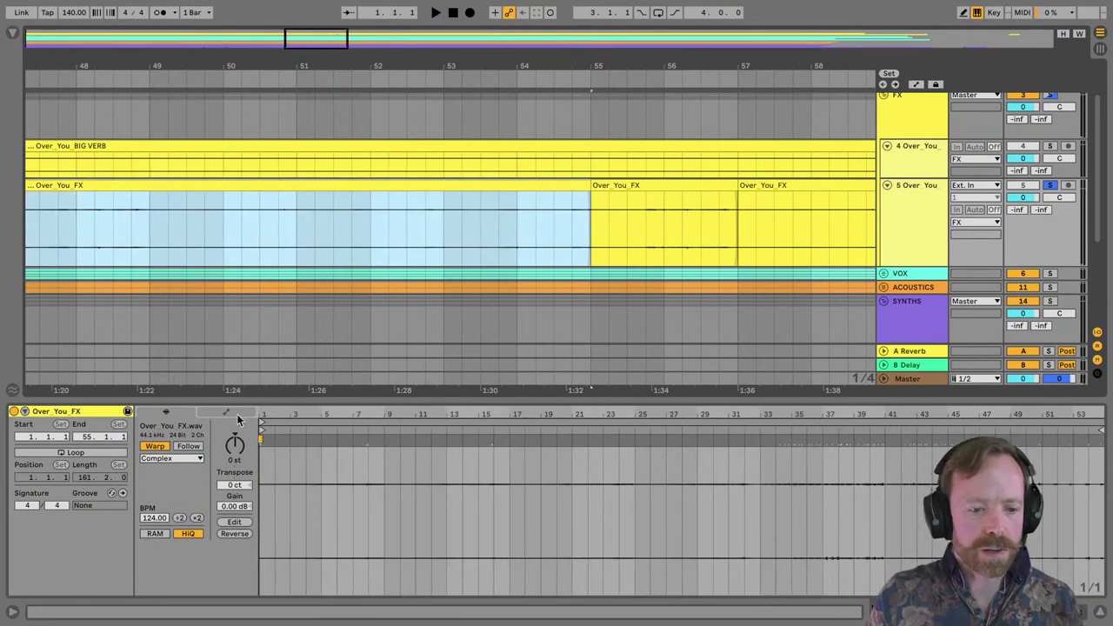
pyautogui.moveTo(234, 506); pyautogui.dragTo(234, 478)
# Play the louder Over_You_FX clip from several points, including bars 25 and 37.
pyautogui.moveTo(488, 59); pyautogui.dragTo(485, 9)
pyautogui.click(235, 222)
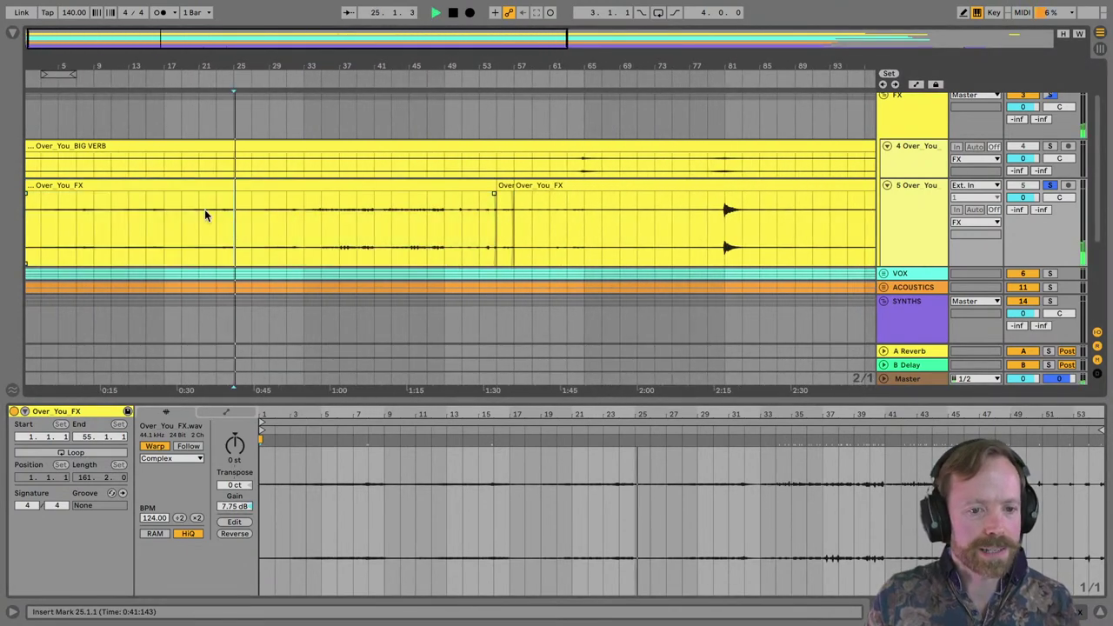
pyautogui.click(201, 211)
pyautogui.click(287, 216)
pyautogui.press('space')
pyautogui.click(344, 213)
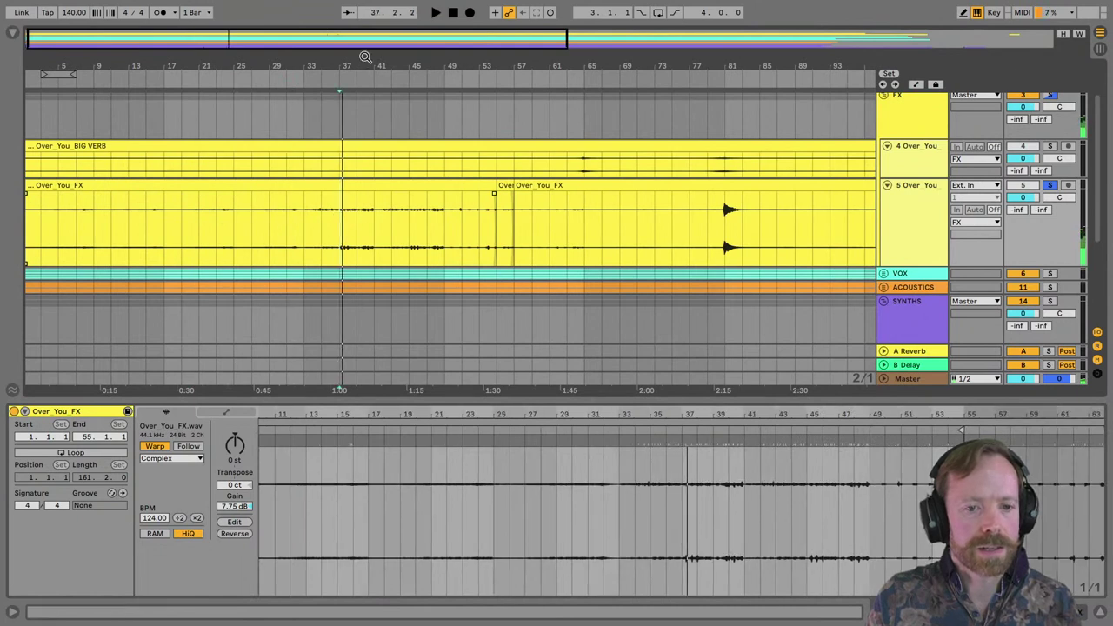
pyautogui.press('+')
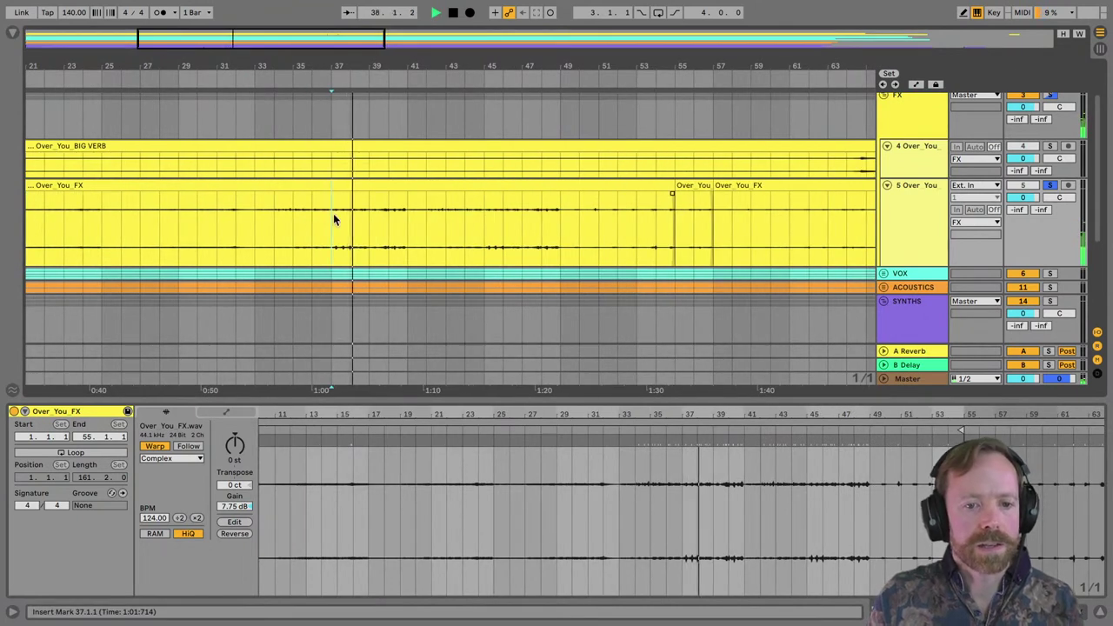
pyautogui.press('space')
# Split out bars 37 to 39 of the Over_You_FX clip and paste a copy at bar 169 on the same track.
pyautogui.moveTo(336, 206); pyautogui.dragTo(373, 182)
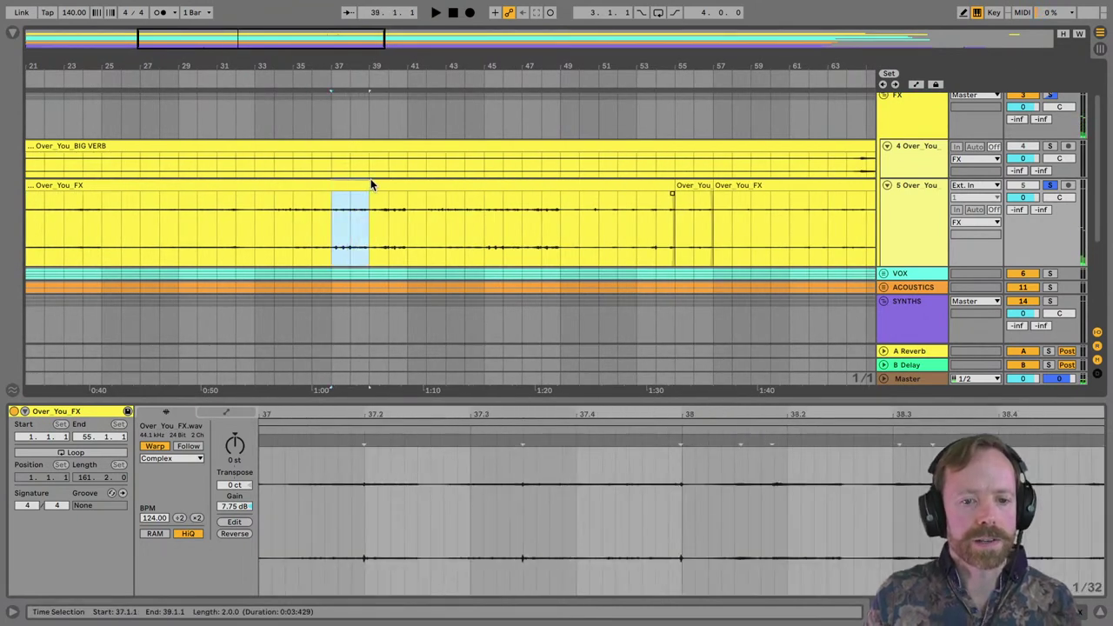
pyautogui.hotkey('ctrl', 'e')
pyautogui.press('-')
pyautogui.press('-')
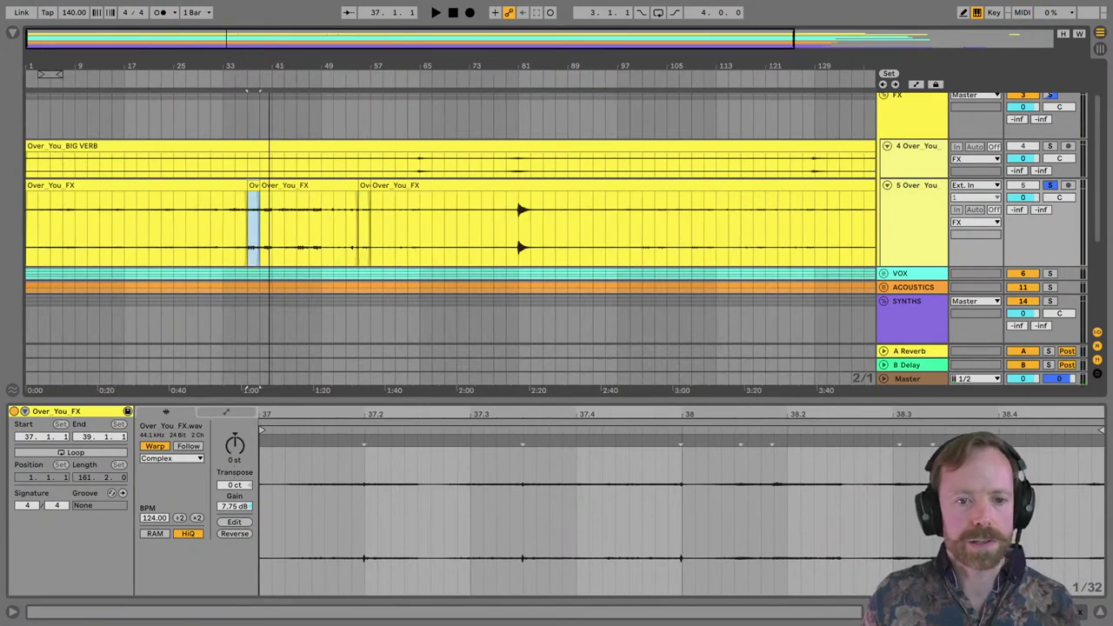
pyautogui.click(801, 198)
pyautogui.hotkey('ctrl', 'v')
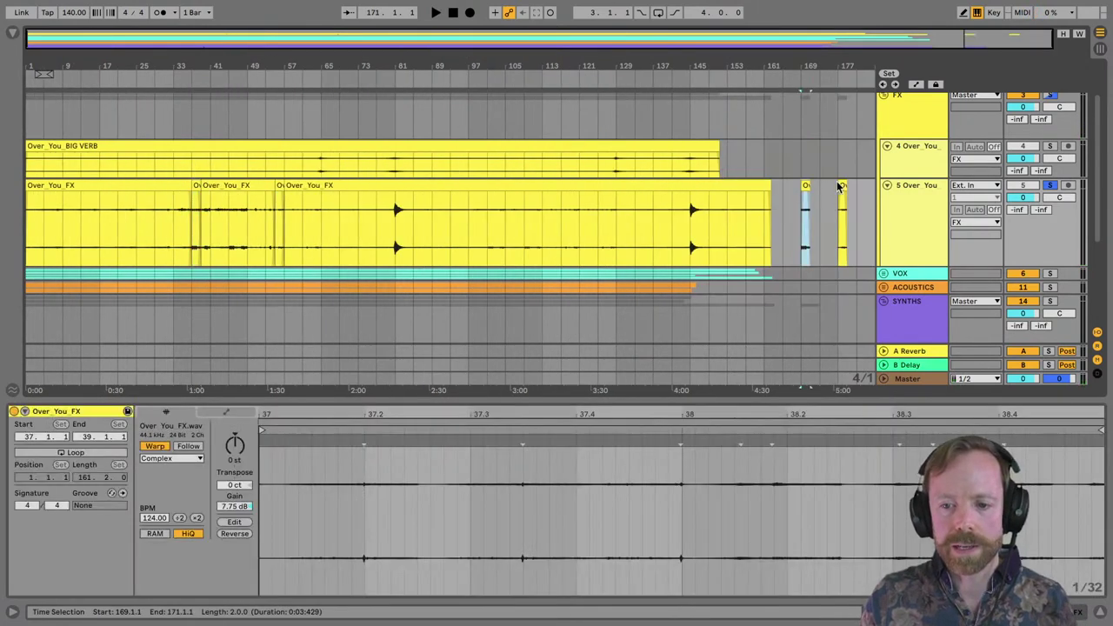
# Delete the Over_You_FX copy at bar 177.
pyautogui.click(841, 185)
pyautogui.press('Delete')
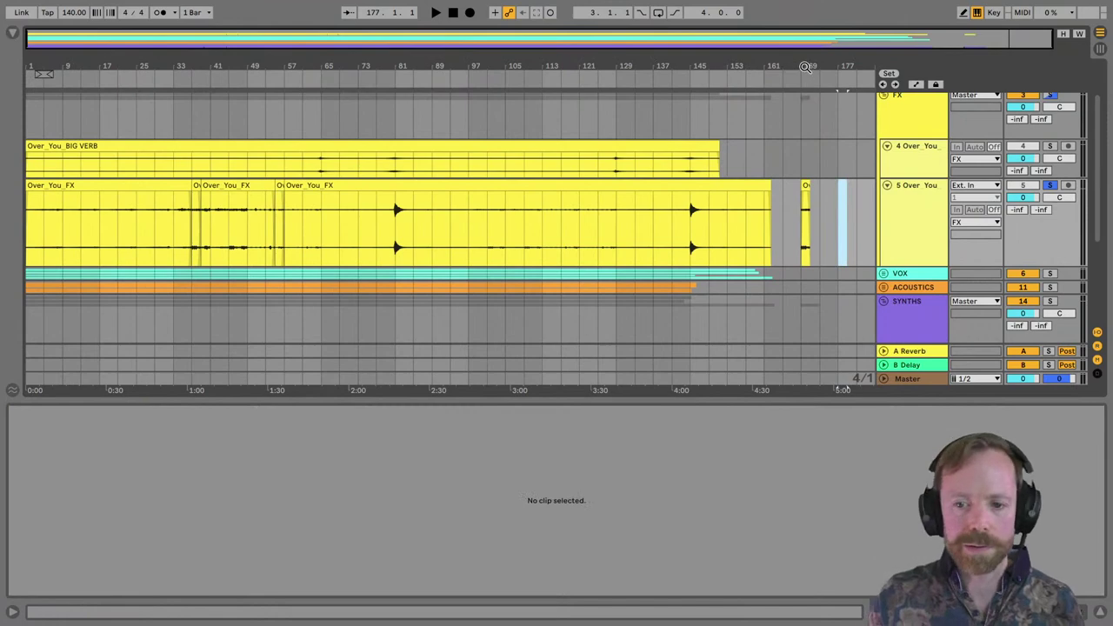
pyautogui.moveTo(805, 67)
pyautogui.mouseDown()
pyautogui.moveTo(805, 92)
pyautogui.moveTo(805, 67)
pyautogui.mouseUp()
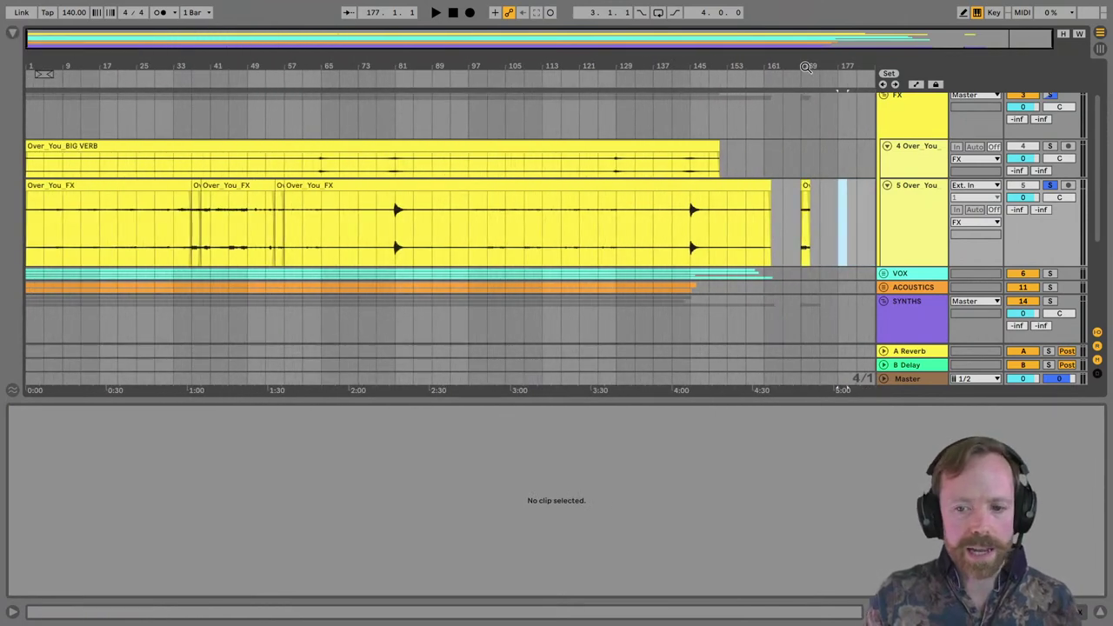
# Solo the Over_You_BIG VERB track and play its sounds around bars 65 and 81.
pyautogui.click(323, 164)
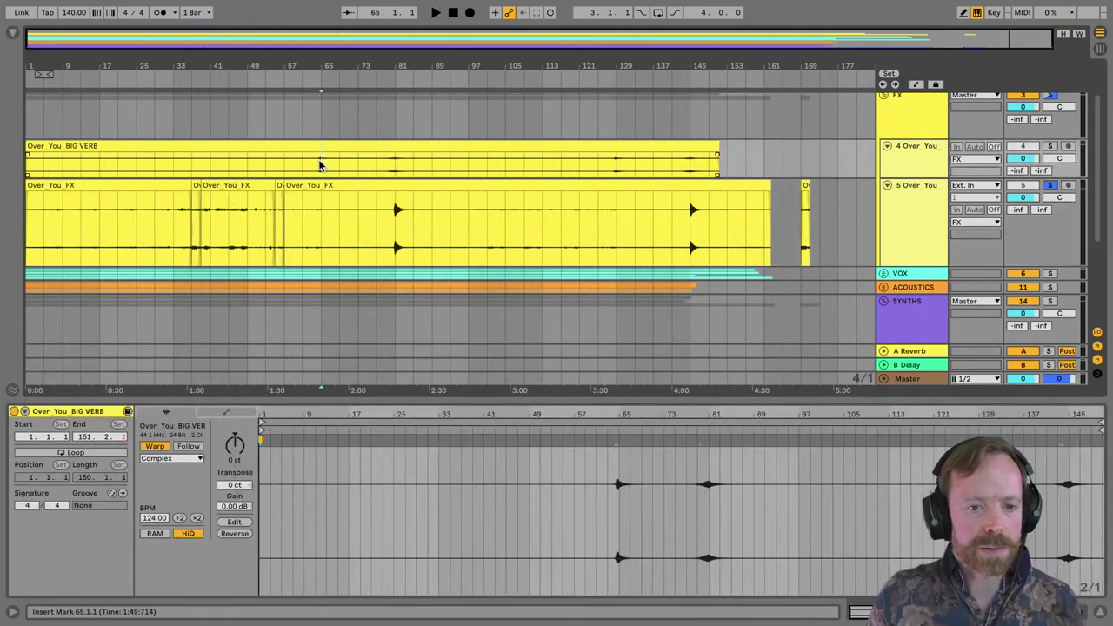
pyautogui.click(394, 167)
pyautogui.press('space')
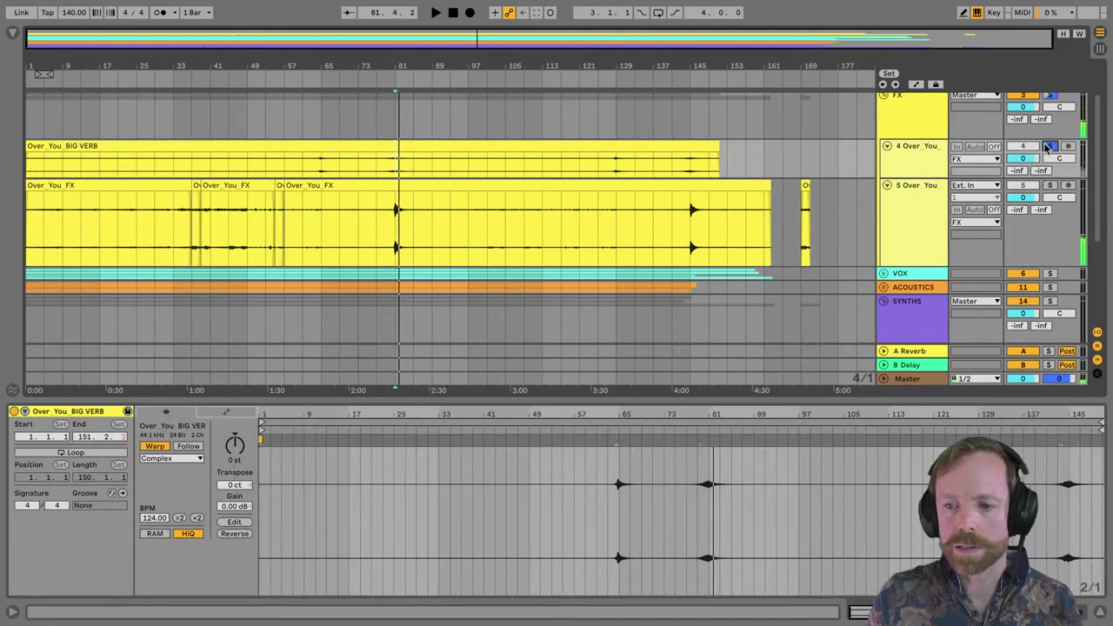
pyautogui.press('space')
# Split out bars 81 to 83 of the Over_You_BIG VERB clip and paste a copy at bar 169 on the same track.
pyautogui.moveTo(396, 56); pyautogui.dragTo(414, 164)
pyautogui.press('space')
pyautogui.press('super+e')
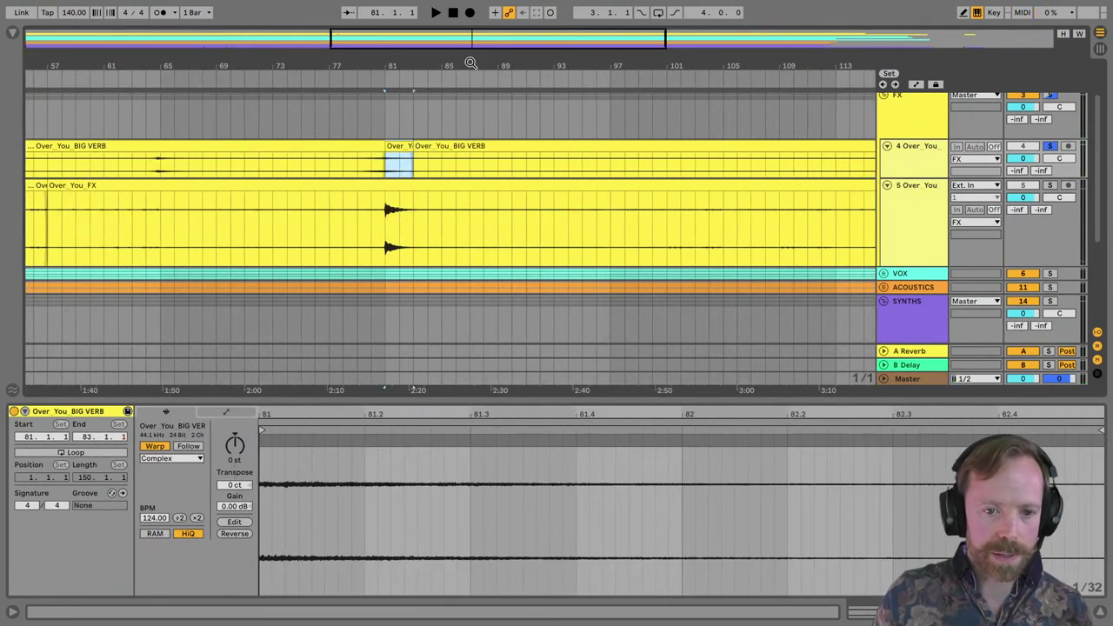
pyautogui.scroll(-5, 762, 158)
pyautogui.click(799, 161)
pyautogui.press('super+v')
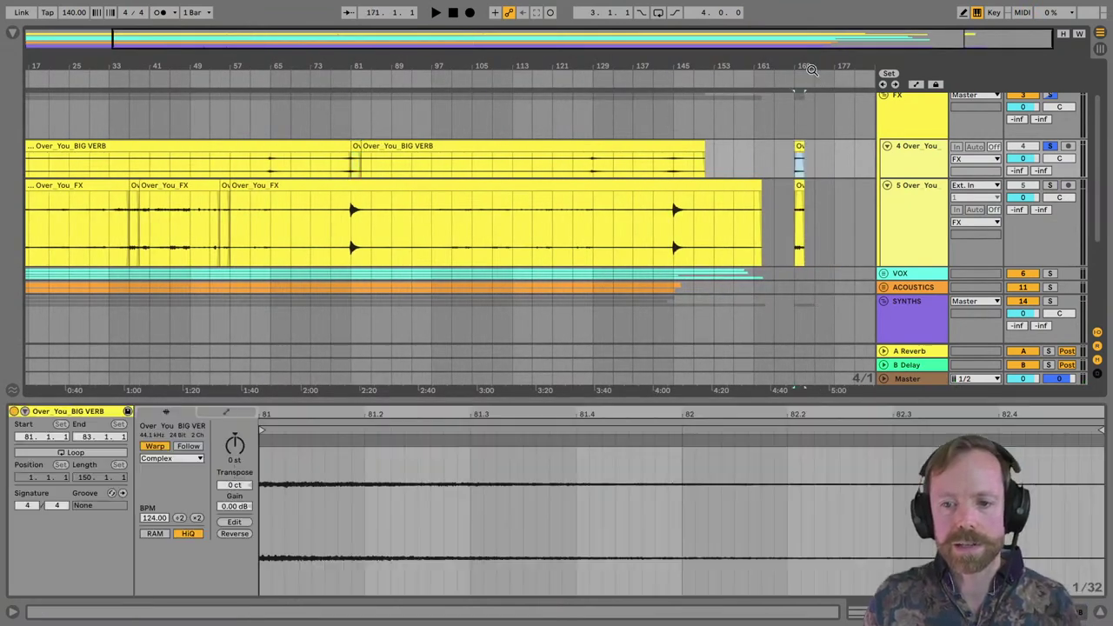
# Play the Over_You_BIG VERB copy at bar 169 and increase its track's height.
pyautogui.moveTo(810, 69); pyautogui.dragTo(810, 139)
pyautogui.press('space')
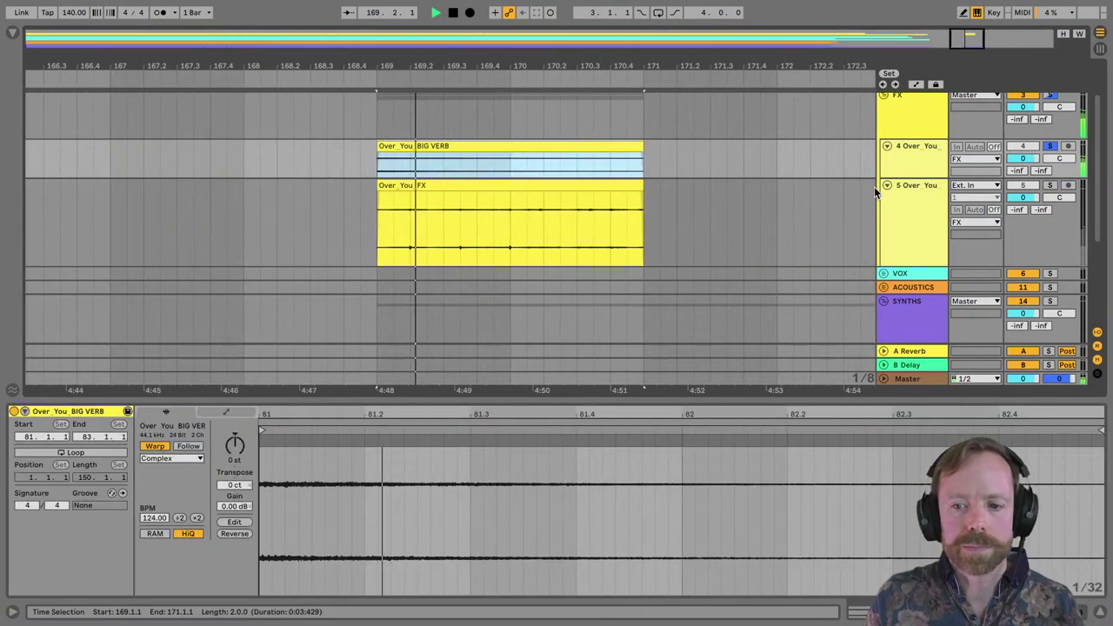
pyautogui.moveTo(906, 179); pyautogui.dragTo(900, 265)
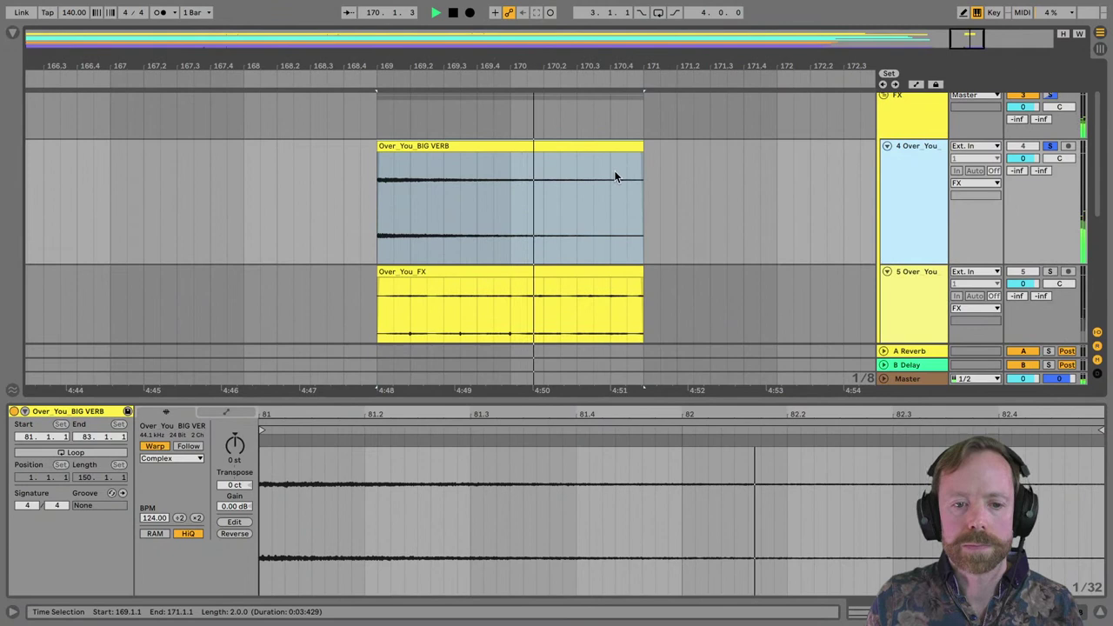
pyautogui.press('space')
pyautogui.click(440, 145)
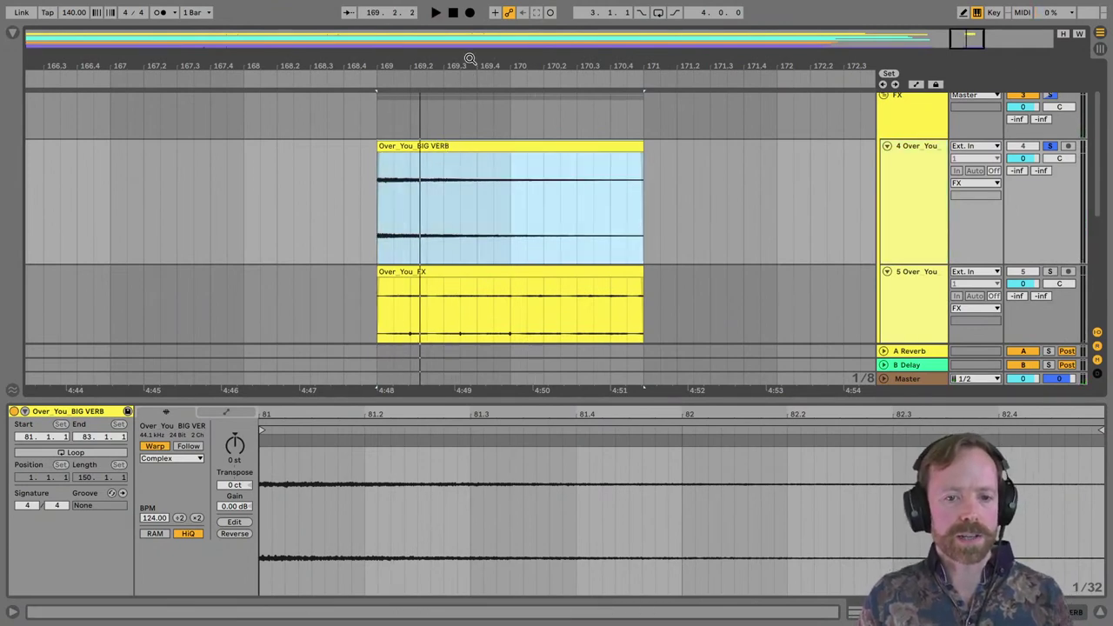
# Try consolidating the Over_You_BIG VERB copy at bar 169, and undo the consolidation.
pyautogui.scroll(-2, 465, 165)
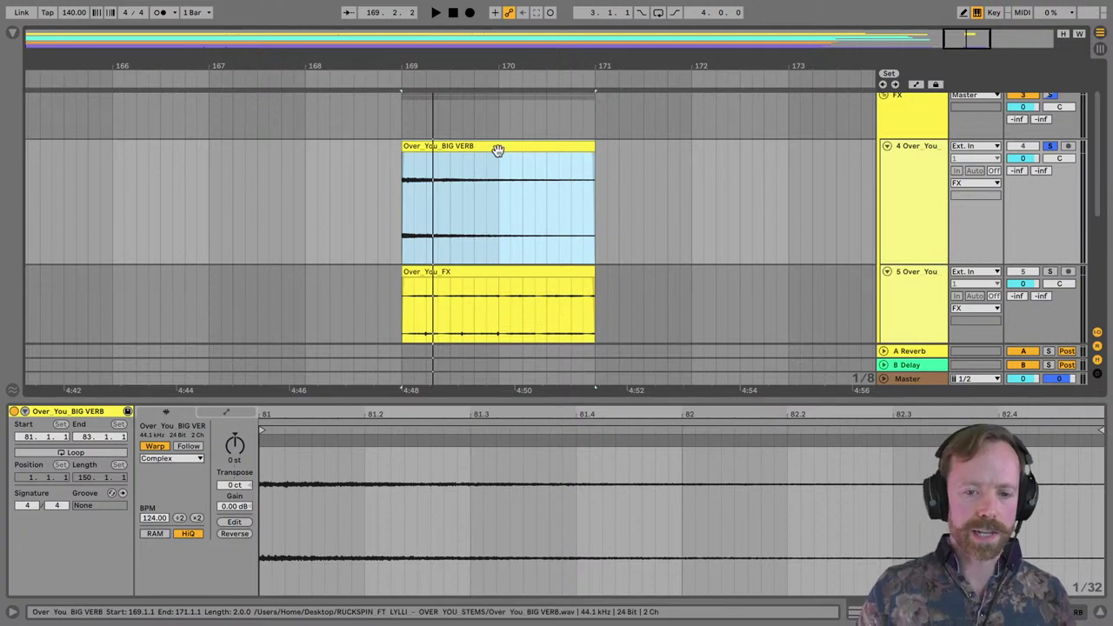
pyautogui.press('super+j')
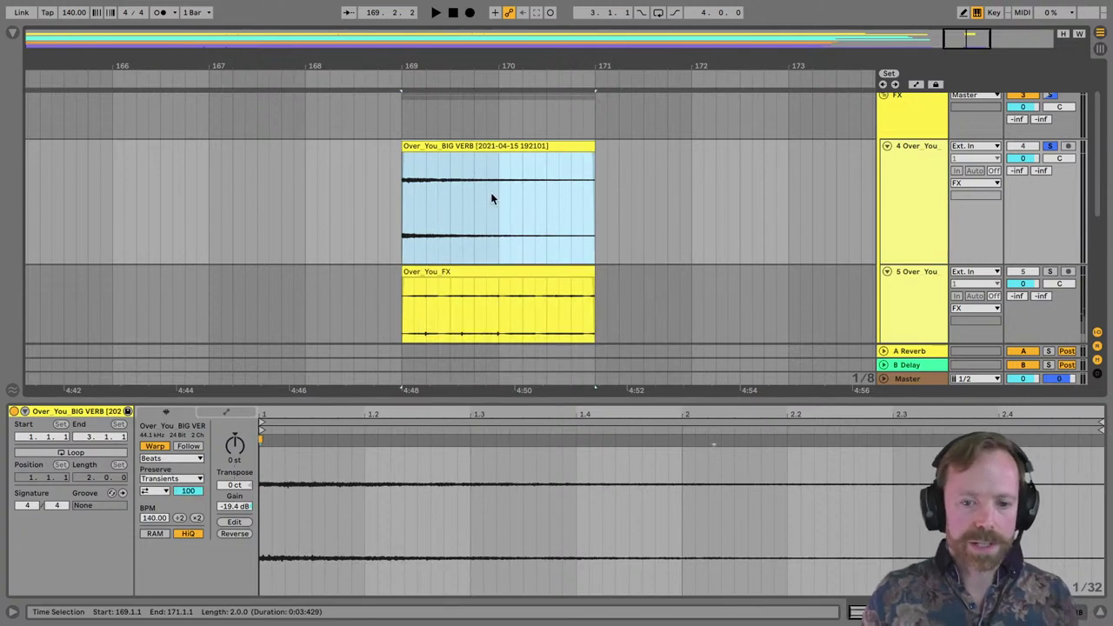
pyautogui.press('super+z')
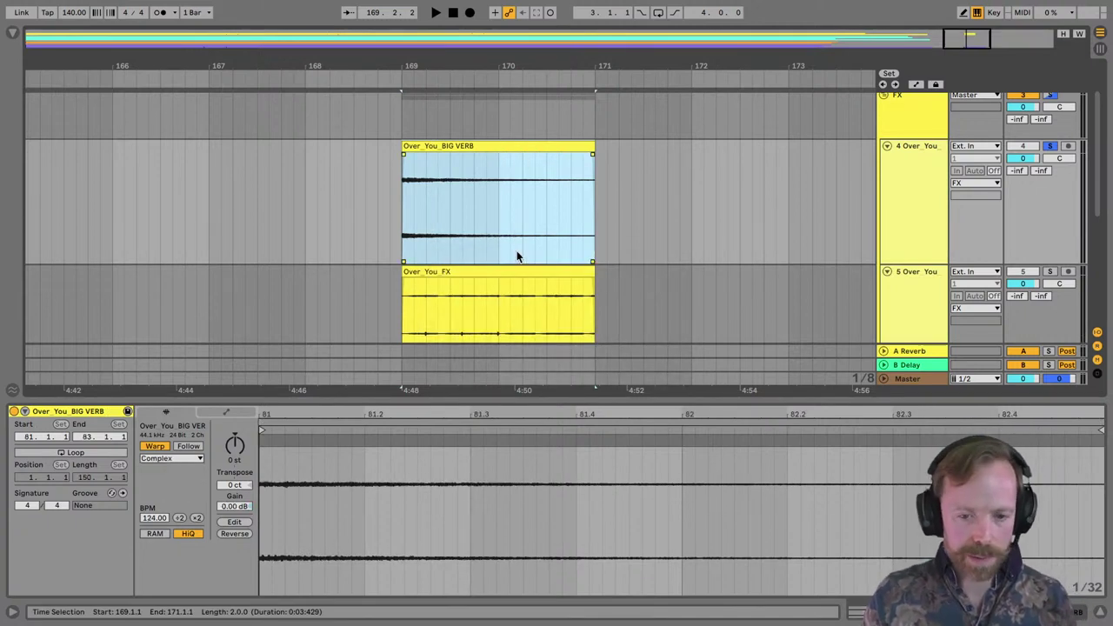
# Examine the full source waveform of the Over_You_BIG VERB copy at bar 169 and consolidate the copy into its own clip.
pyautogui.moveTo(692, 415); pyautogui.dragTo(691, 357)
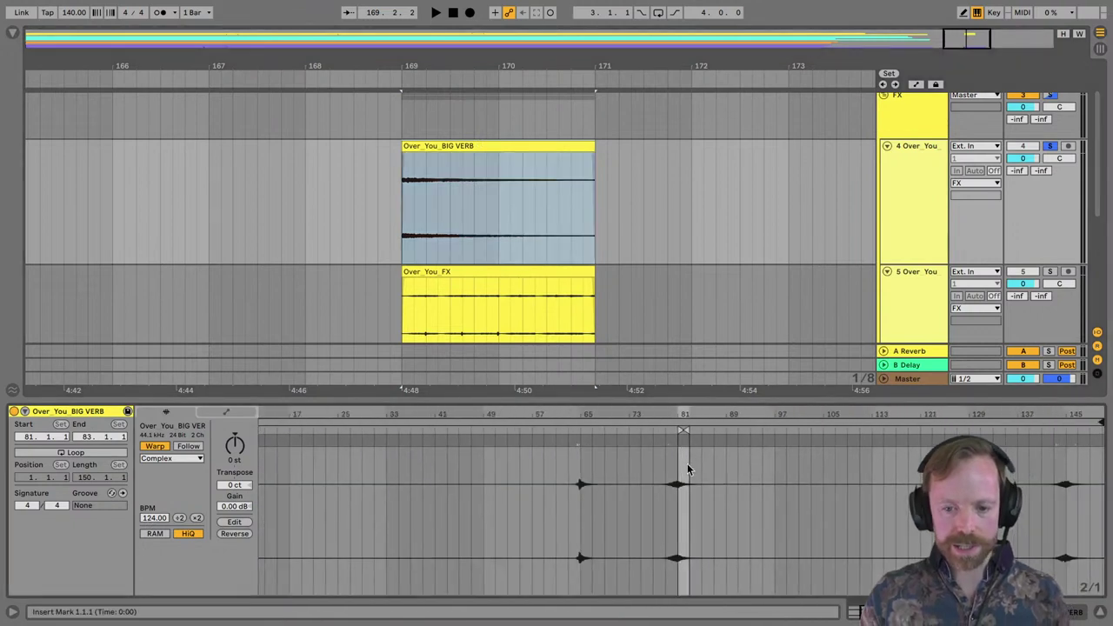
pyautogui.press('-')
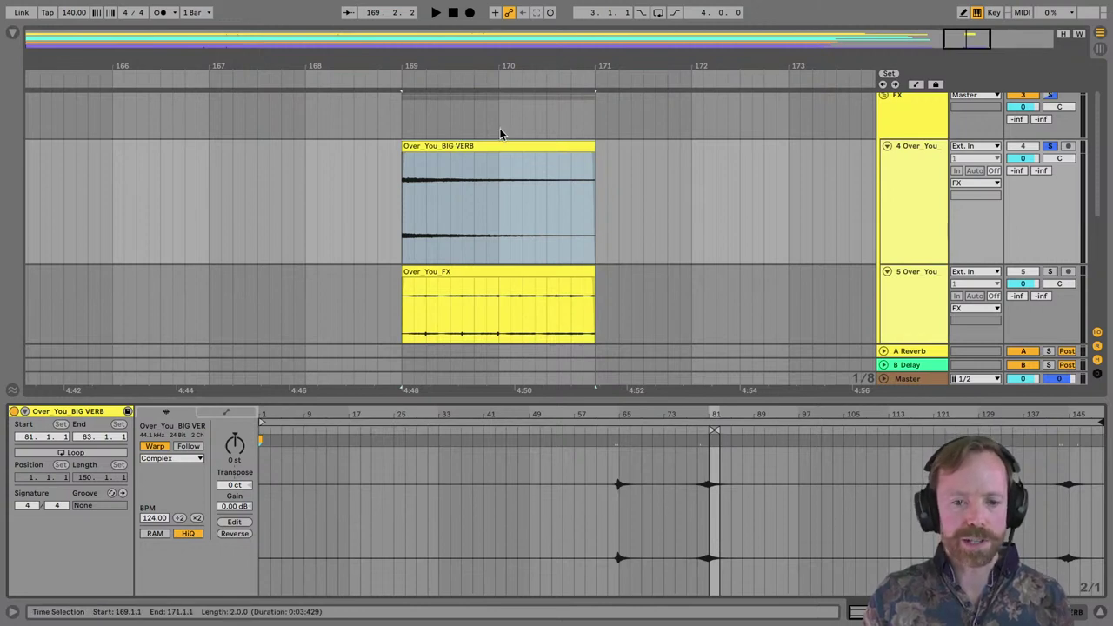
pyautogui.moveTo(464, 66); pyautogui.dragTo(464, 39)
pyautogui.doubleClick(479, 145)
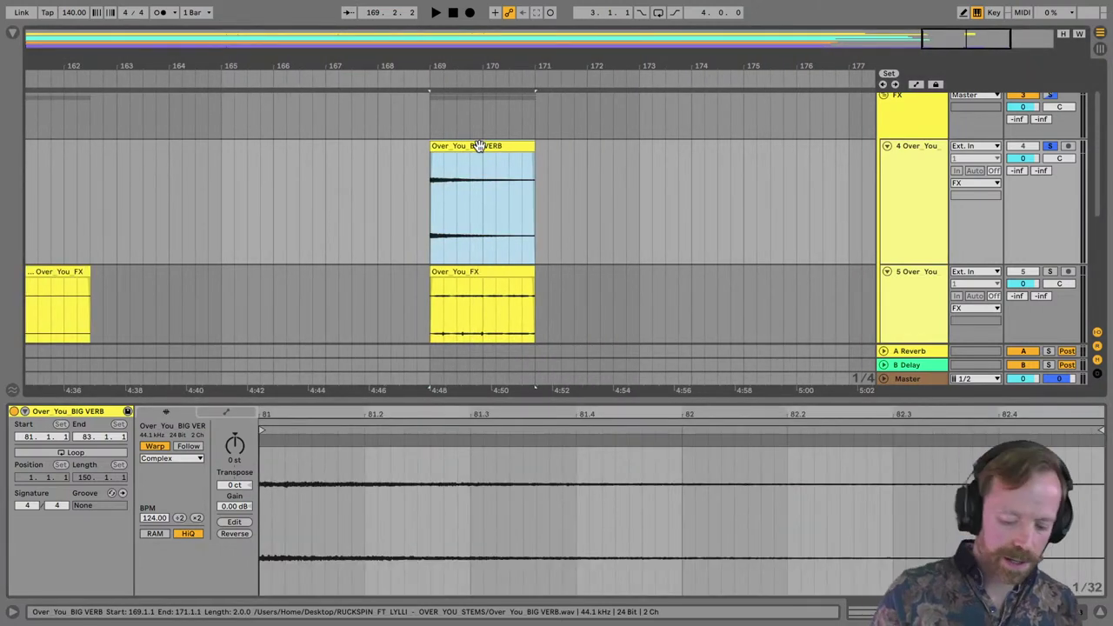
pyautogui.press('super+j')
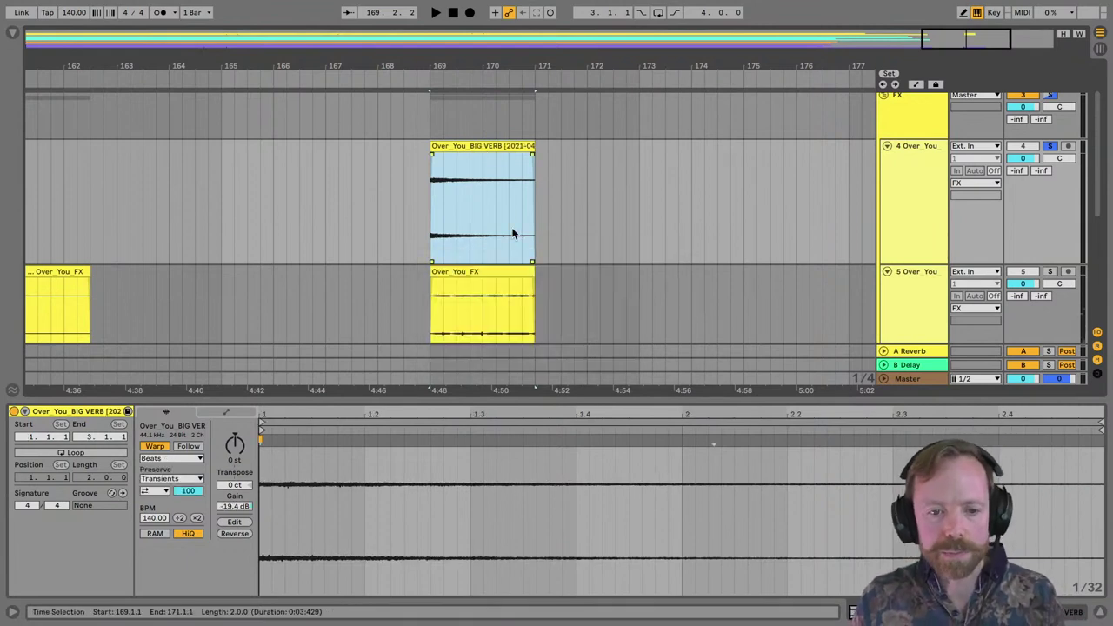
pyautogui.rightClick(467, 149)
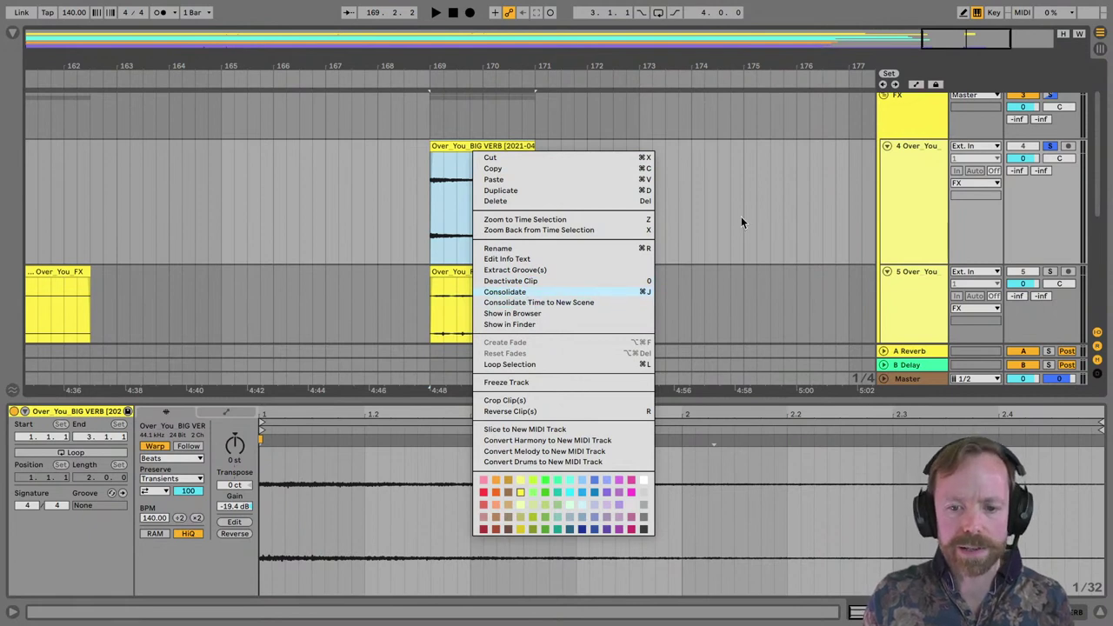
pyautogui.press('Escape')
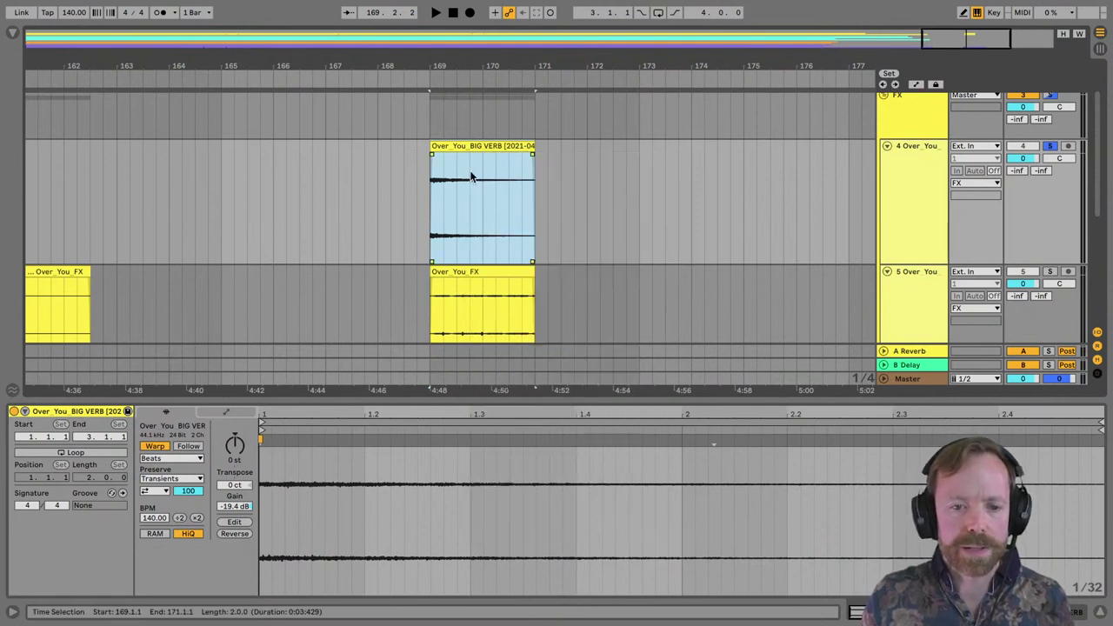
# Reverse the consolidated Over_You_BIG VERB clip and play it from bar 169 with soloing turned off.
pyautogui.click(234, 534)
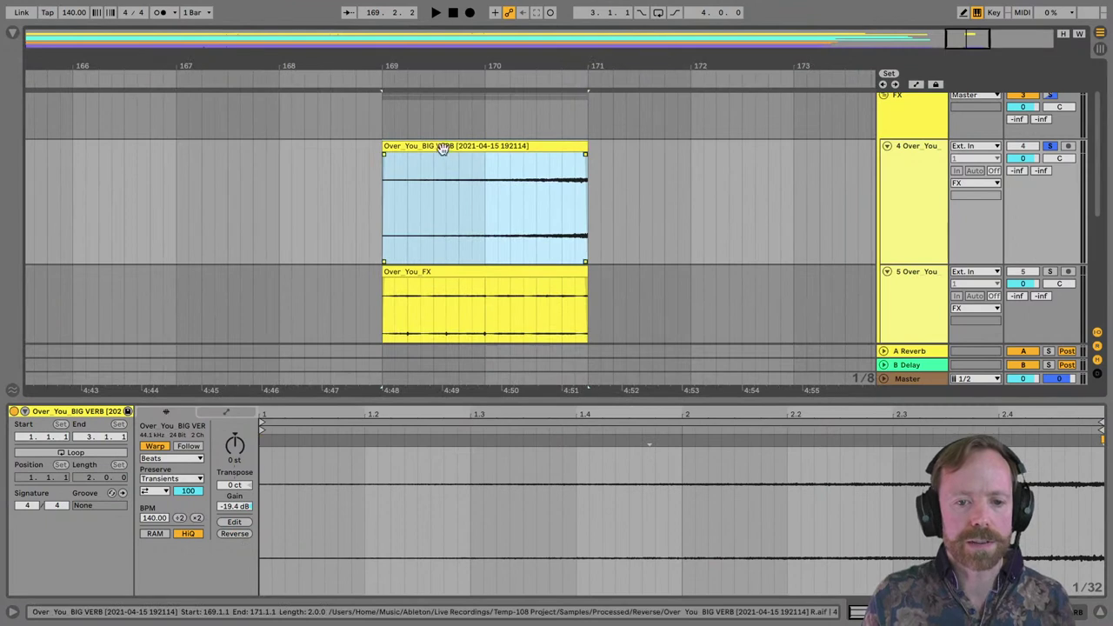
pyautogui.moveTo(484, 77); pyautogui.dragTo(394, 156)
pyautogui.press('space')
pyautogui.press('space')
pyautogui.press('space')
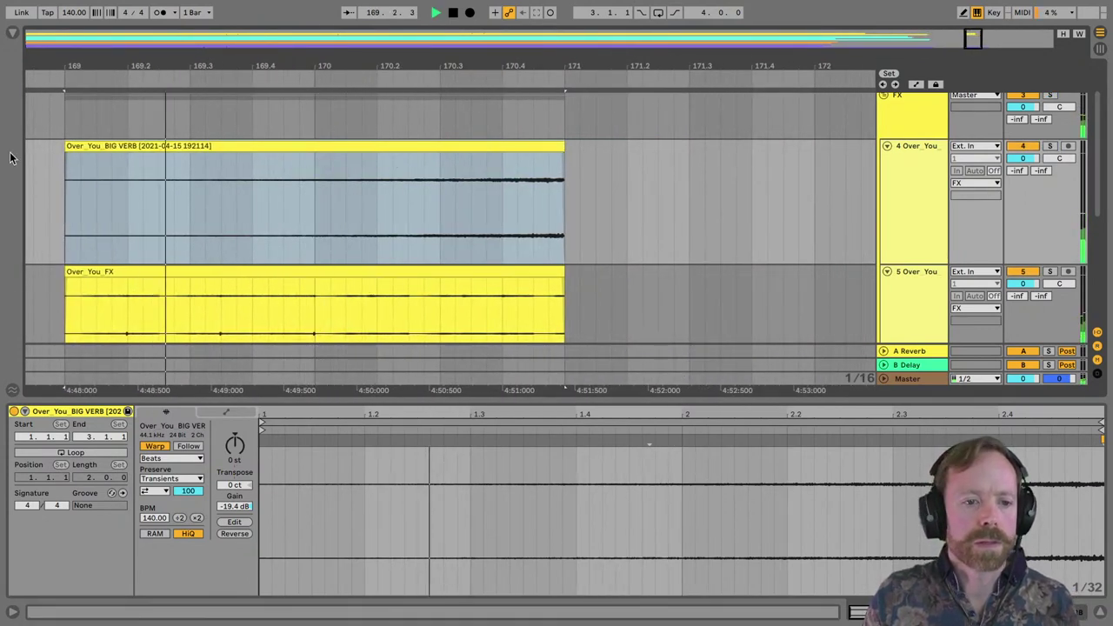
pyautogui.press('space')
# Shorten the reversed Over_You_BIG VERB clip to its last half bar at 172.1.1 with a full-length fade-in, and play it.
pyautogui.moveTo(66, 149); pyautogui.dragTo(318, 149)
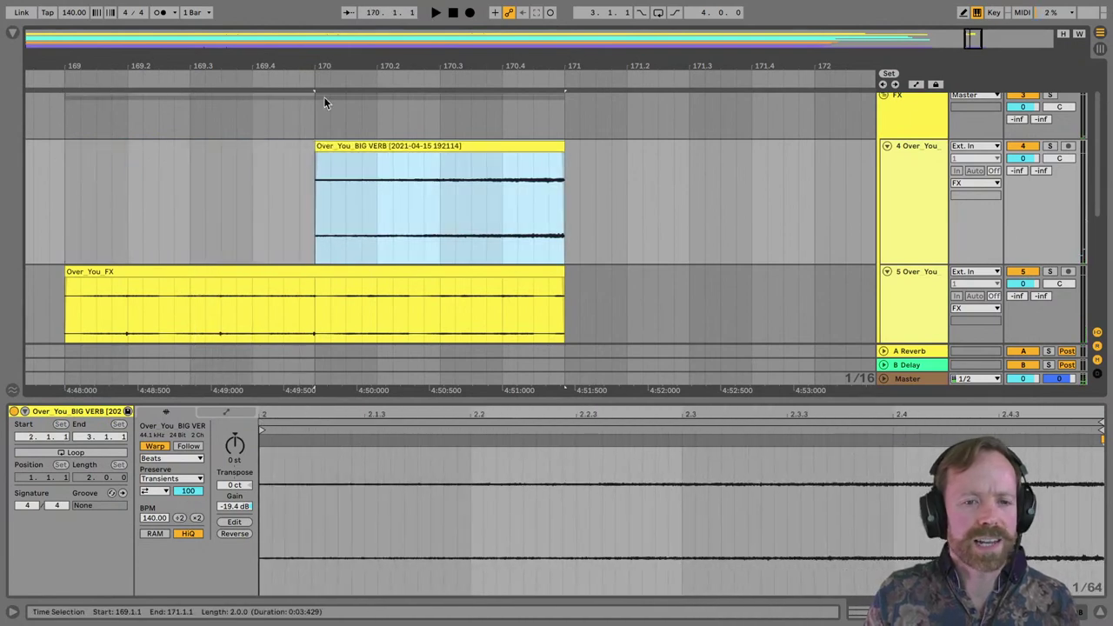
pyautogui.moveTo(326, 69); pyautogui.dragTo(331, 61)
pyautogui.moveTo(347, 148); pyautogui.dragTo(410, 160)
pyautogui.moveTo(380, 66); pyautogui.dragTo(598, 158)
pyautogui.press('space')
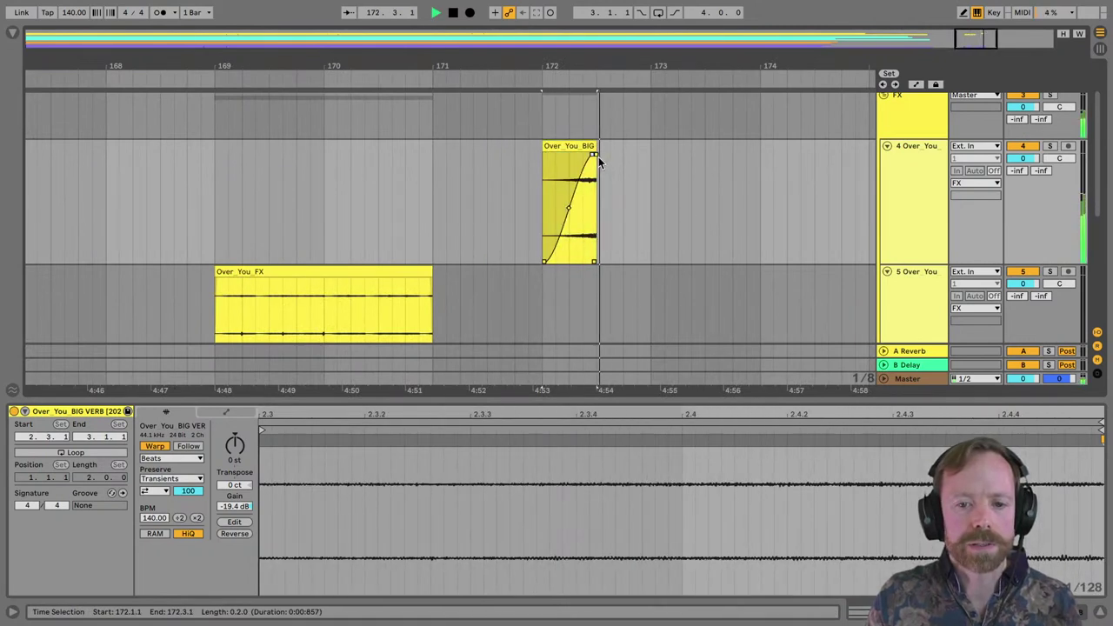
pyautogui.press('space')
pyautogui.press('-')
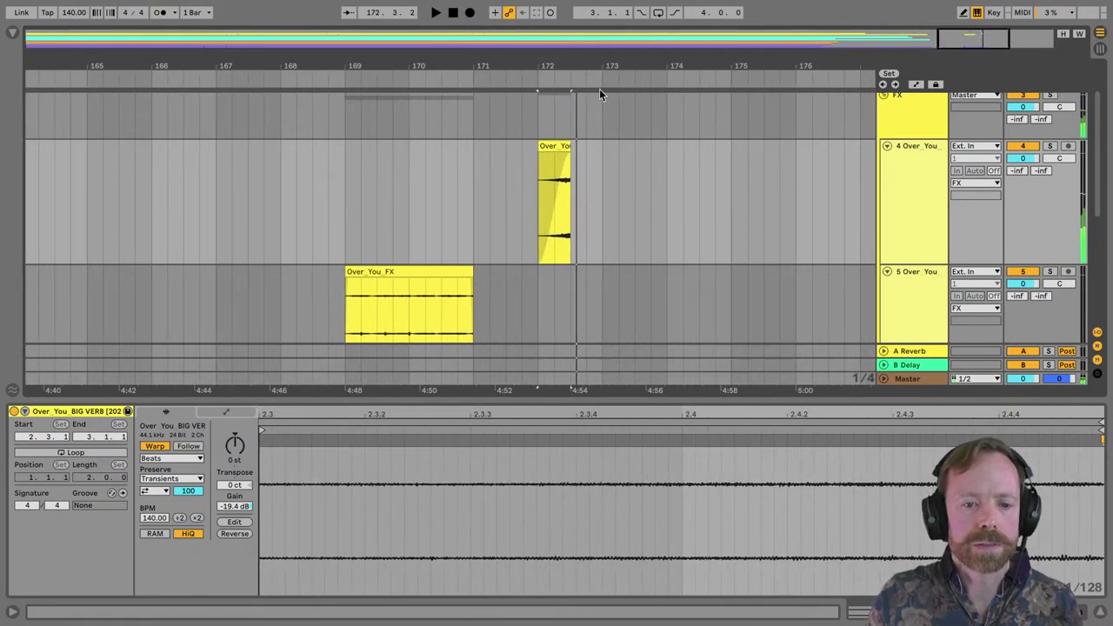
# Play the Over_You_FX copy at bar 169 through to its end at bar 171.
pyautogui.click(435, 281)
pyautogui.scroll(-2, 407, 148)
pyautogui.press('z')
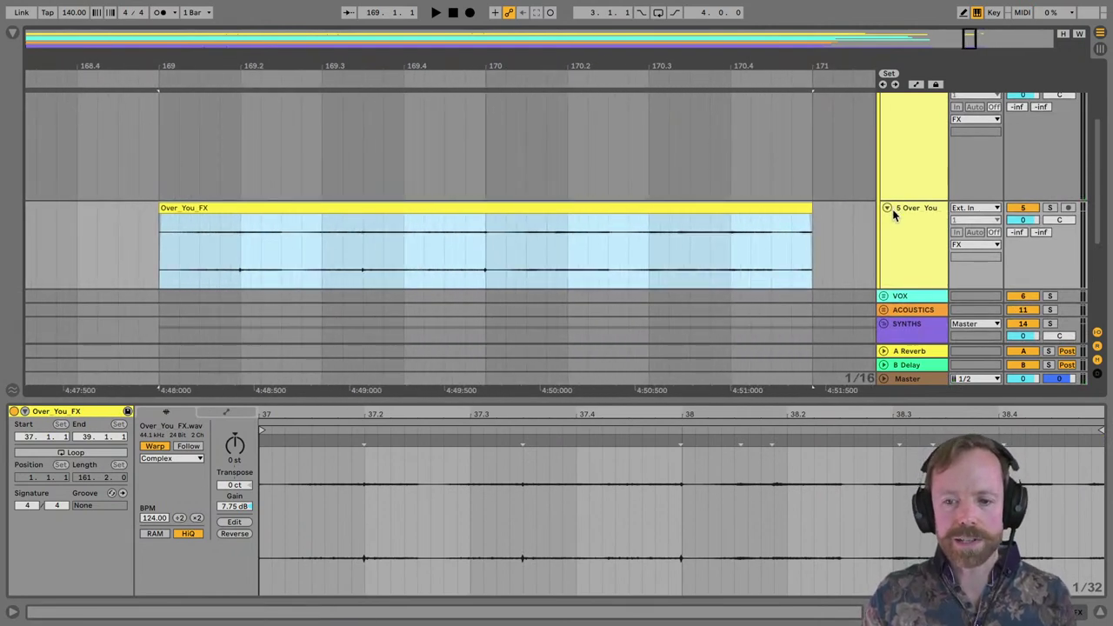
pyautogui.press('space')
pyautogui.moveTo(542, 60); pyautogui.dragTo(304, 40)
pyautogui.scroll(1, 470, 144)
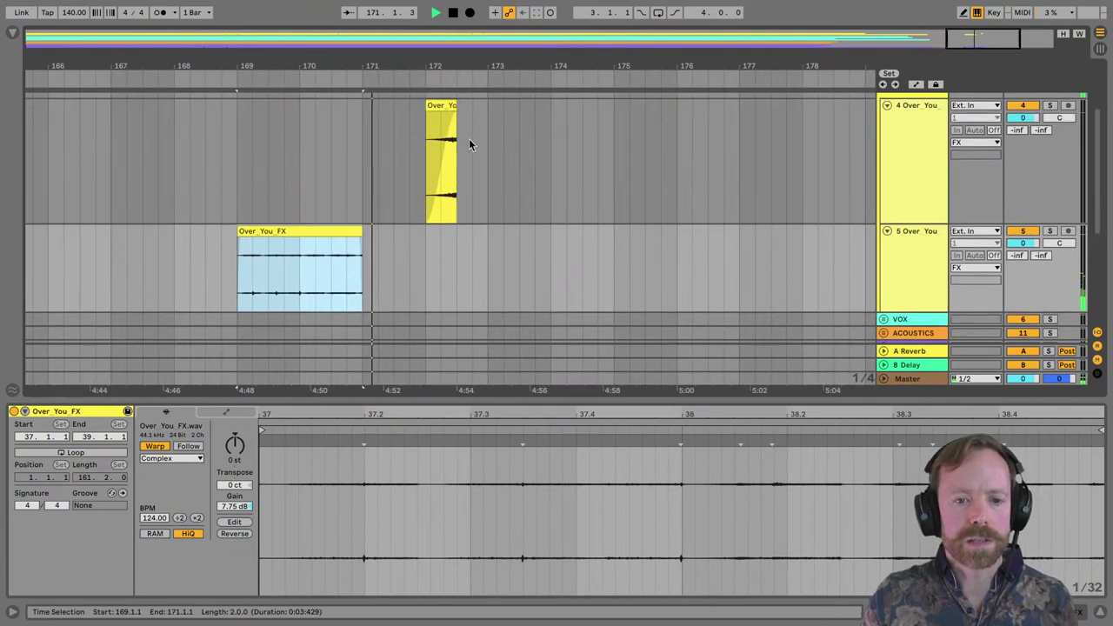
# Move the reversed BIG VERB clip half a bar later to end at bar 173, duplicate the Over_You_FX clip to bar 171, and stop playback.
pyautogui.moveTo(435, 107); pyautogui.dragTo(466, 110)
pyautogui.click(347, 231)
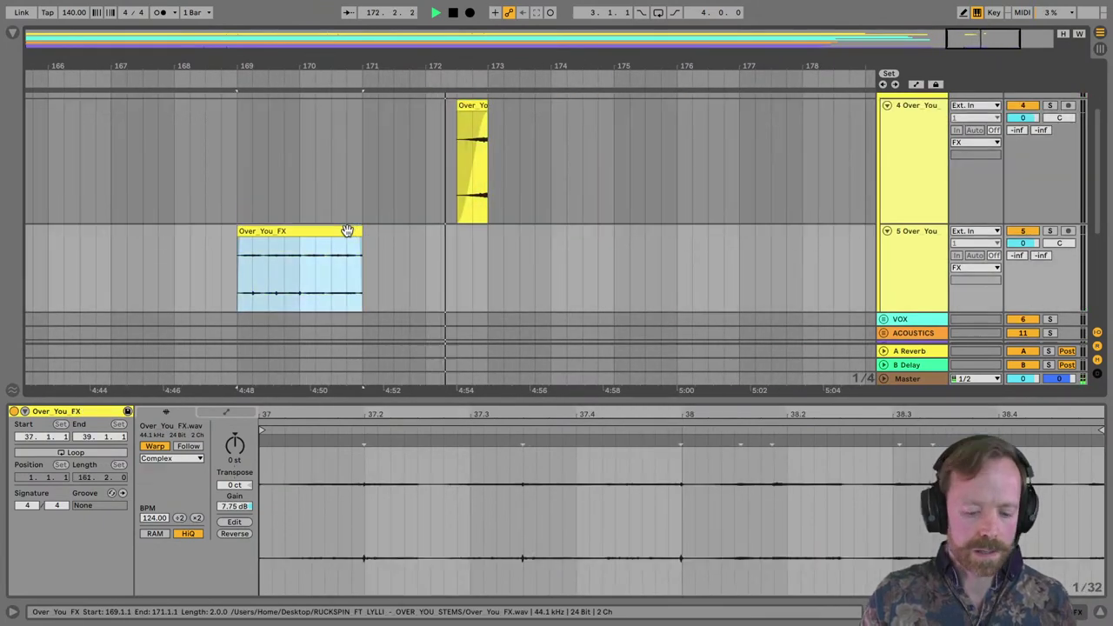
pyautogui.hotkey('ctrl', 'd')
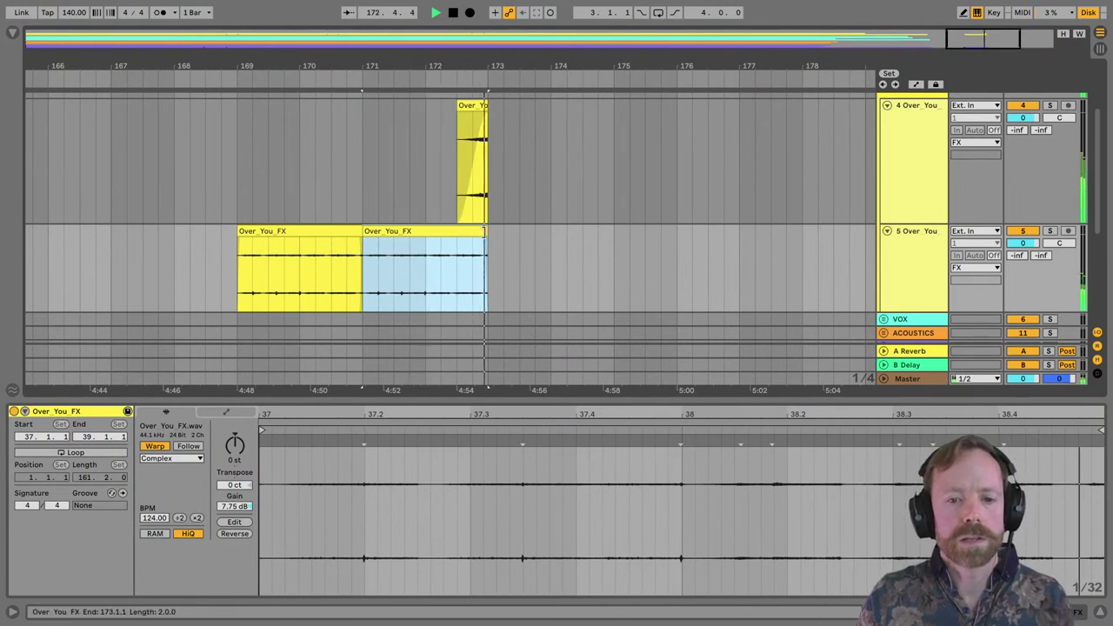
pyautogui.press('space')
# Shrink both tracks in the FX group to their minimum height.
pyautogui.scroll(-5, 312, 166)
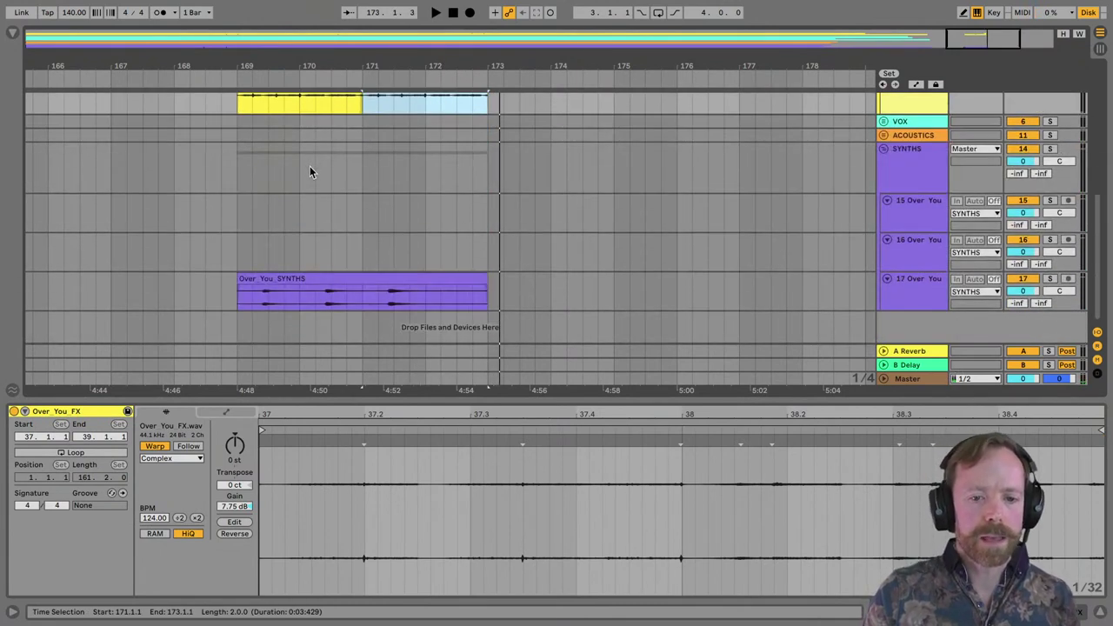
pyautogui.scroll(5, 576, 250)
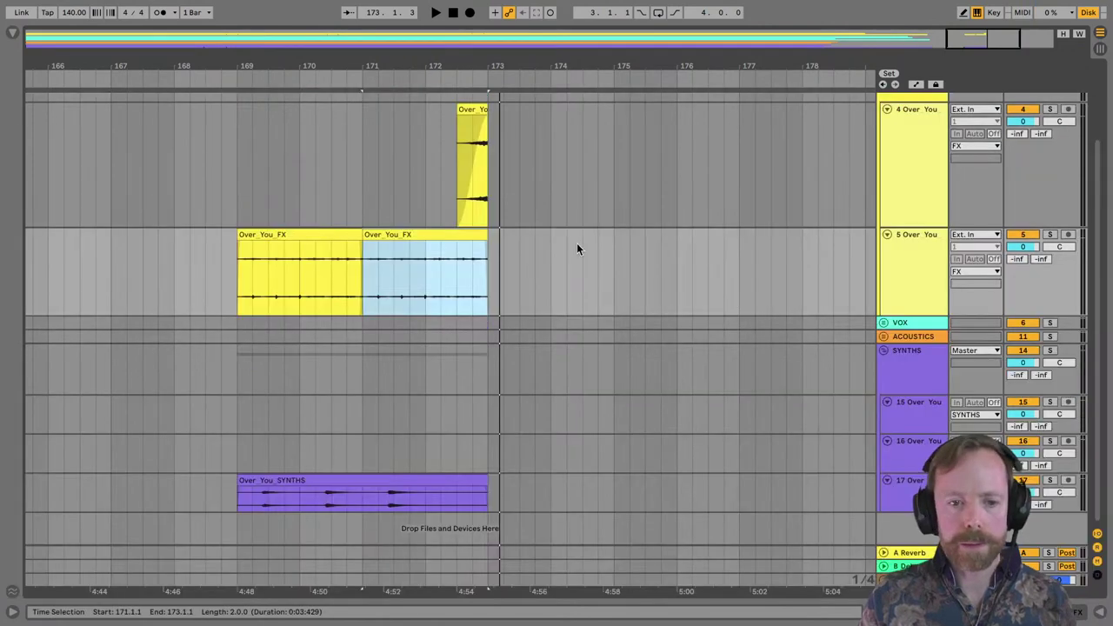
pyautogui.moveTo(366, 66); pyautogui.dragTo(366, 38)
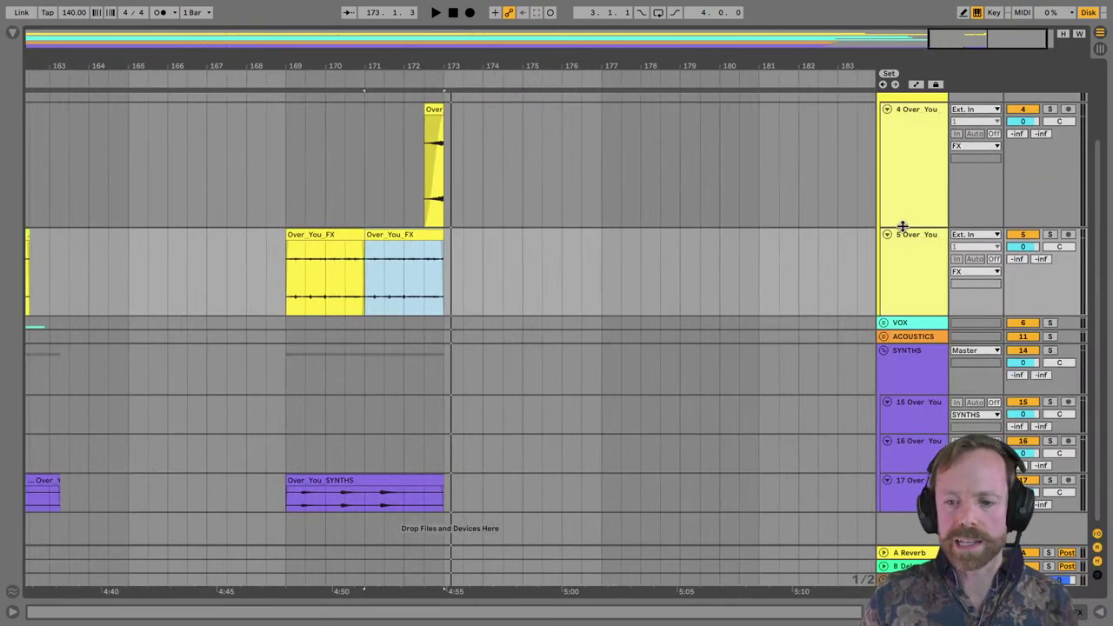
pyautogui.moveTo(903, 227); pyautogui.dragTo(897, 116)
pyautogui.moveTo(911, 297); pyautogui.dragTo(914, 171)
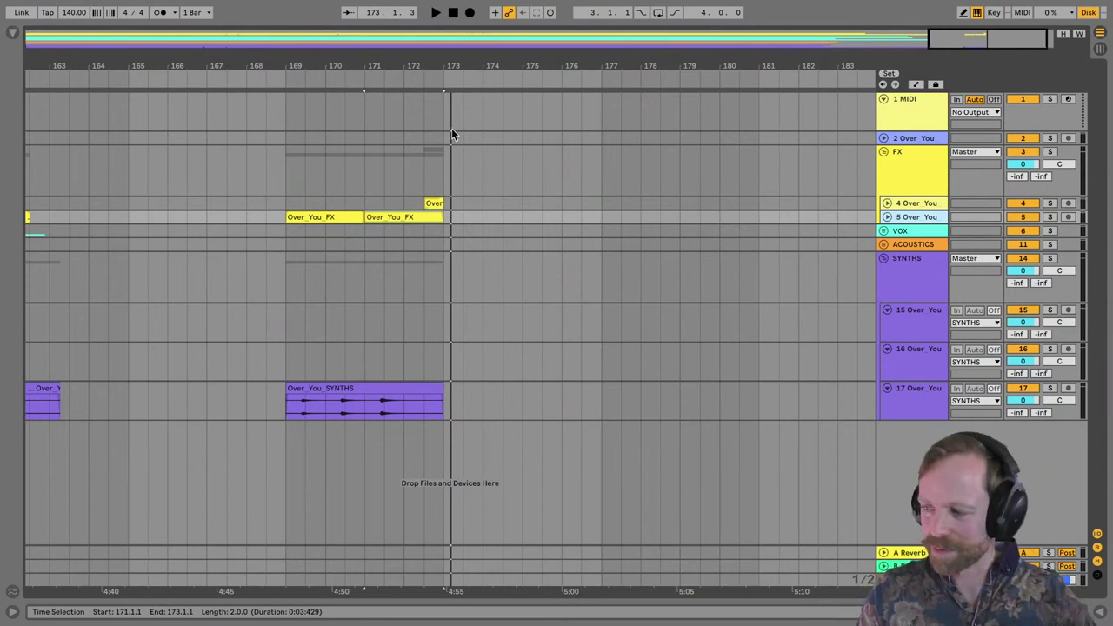
# Fold the FX and SYNTHS group tracks.
pyautogui.moveTo(349, 60); pyautogui.dragTo(430, 80)
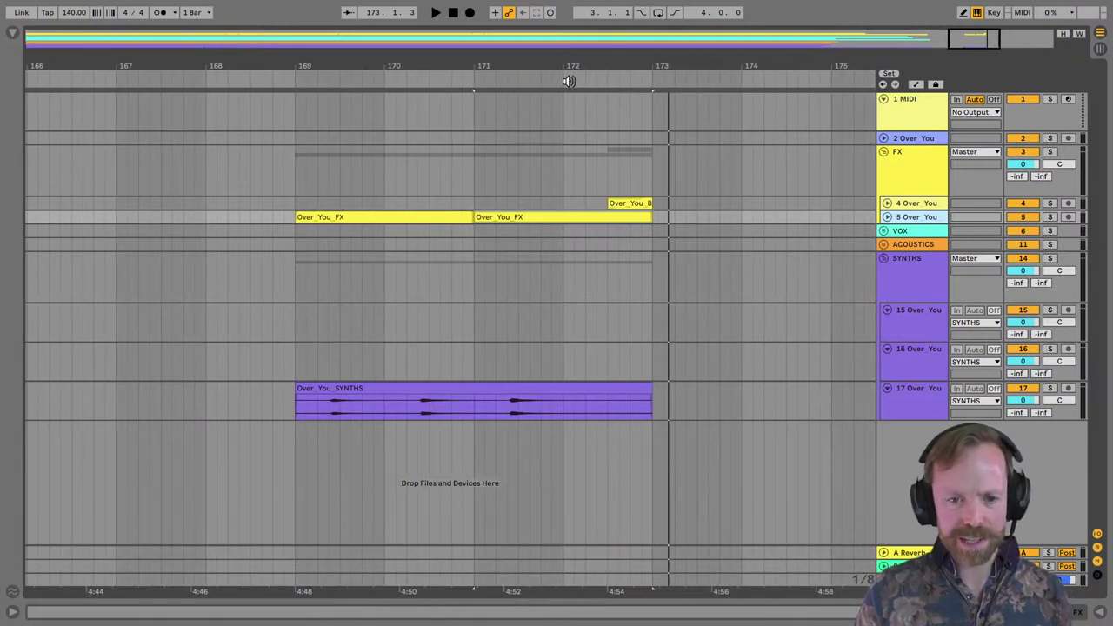
pyautogui.moveTo(512, 63); pyautogui.dragTo(507, 63)
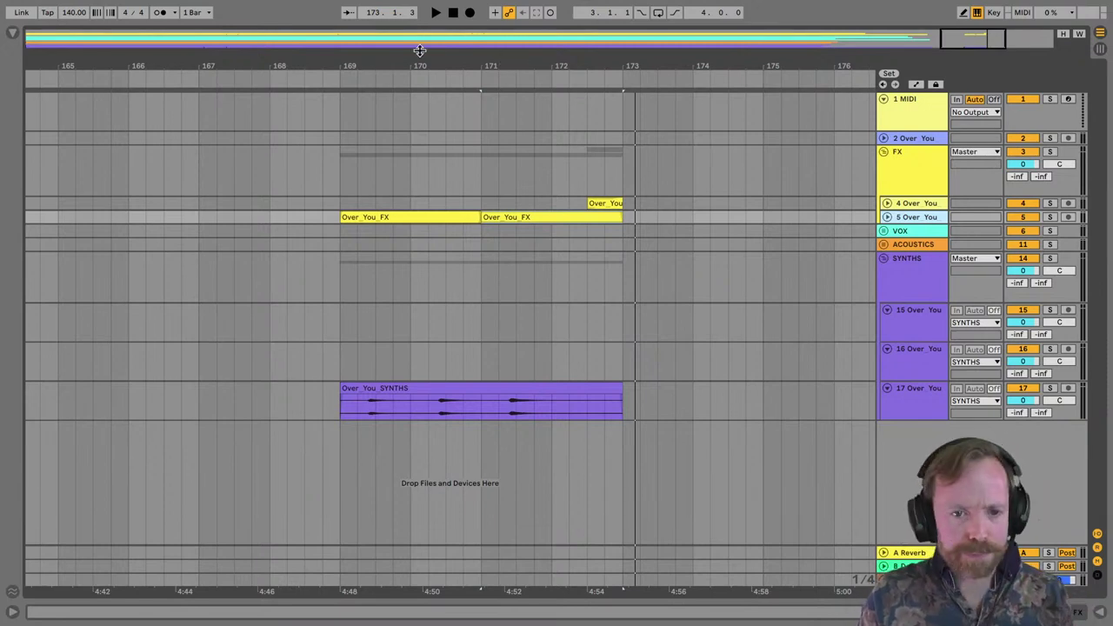
pyautogui.moveTo(421, 63); pyautogui.dragTo(408, 54)
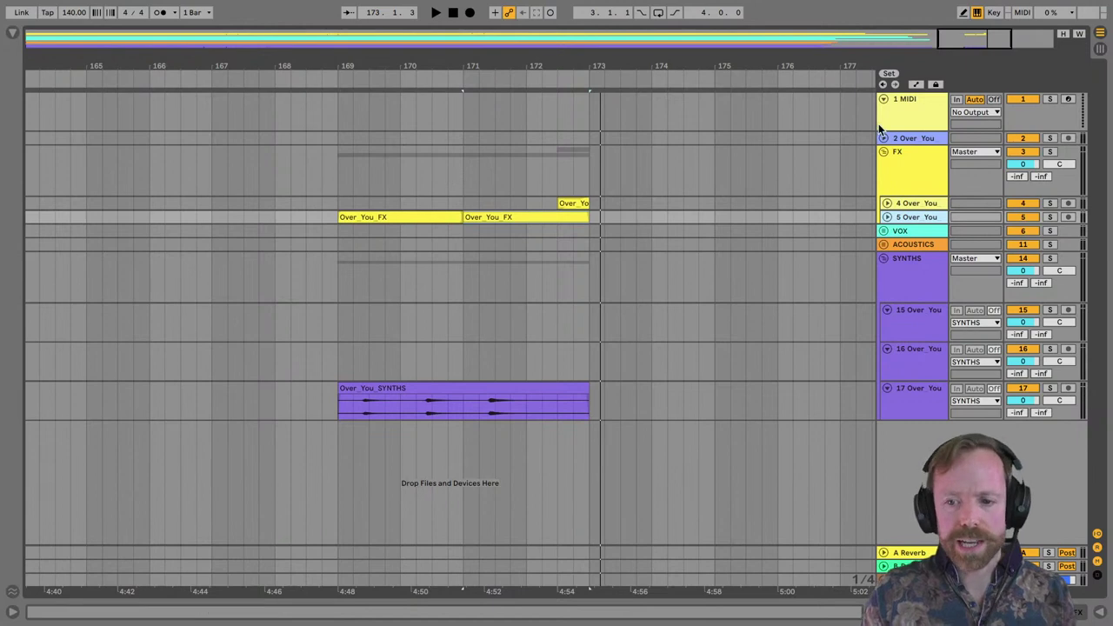
pyautogui.click(884, 152)
pyautogui.click(883, 193)
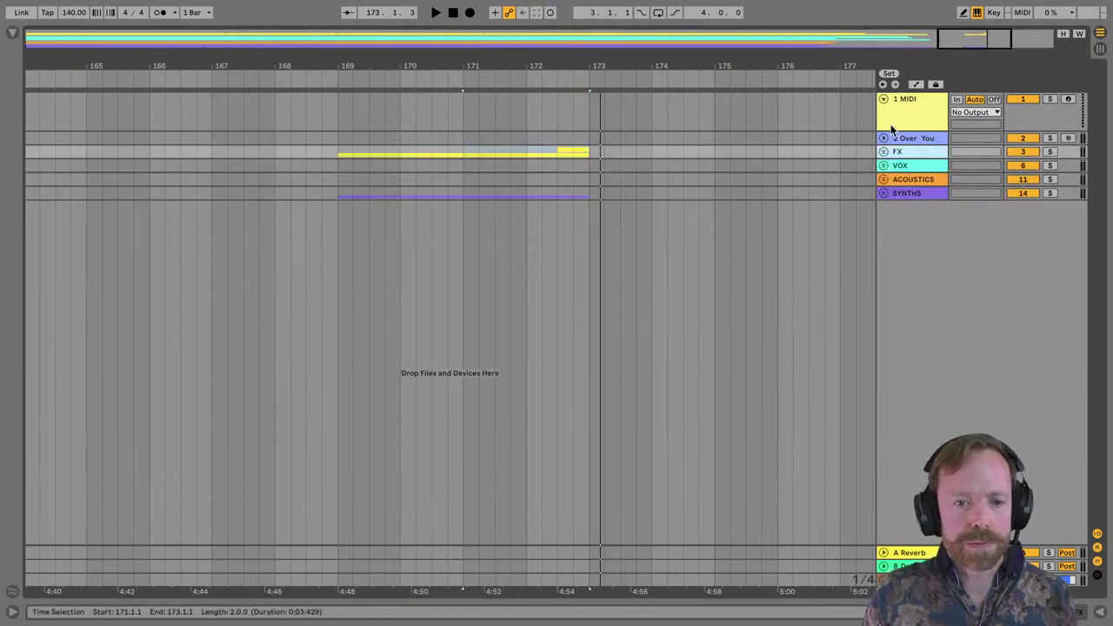
# Unfold the VOX group and move the VOX LEAD track to the first position in it.
pyautogui.moveTo(527, 66); pyautogui.dragTo(528, 22)
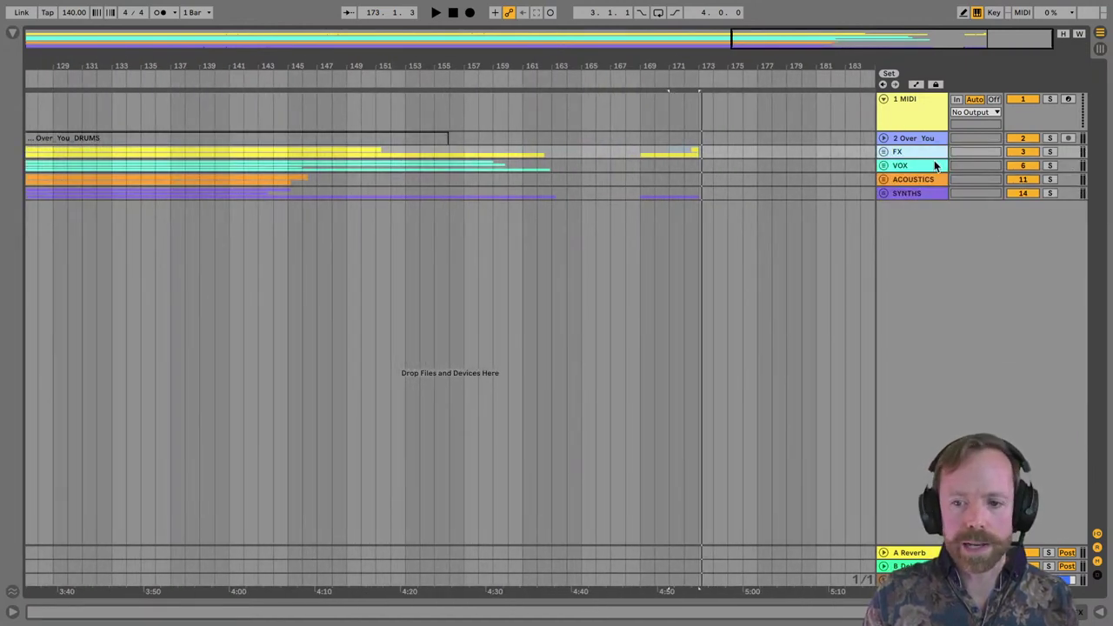
pyautogui.click(884, 165)
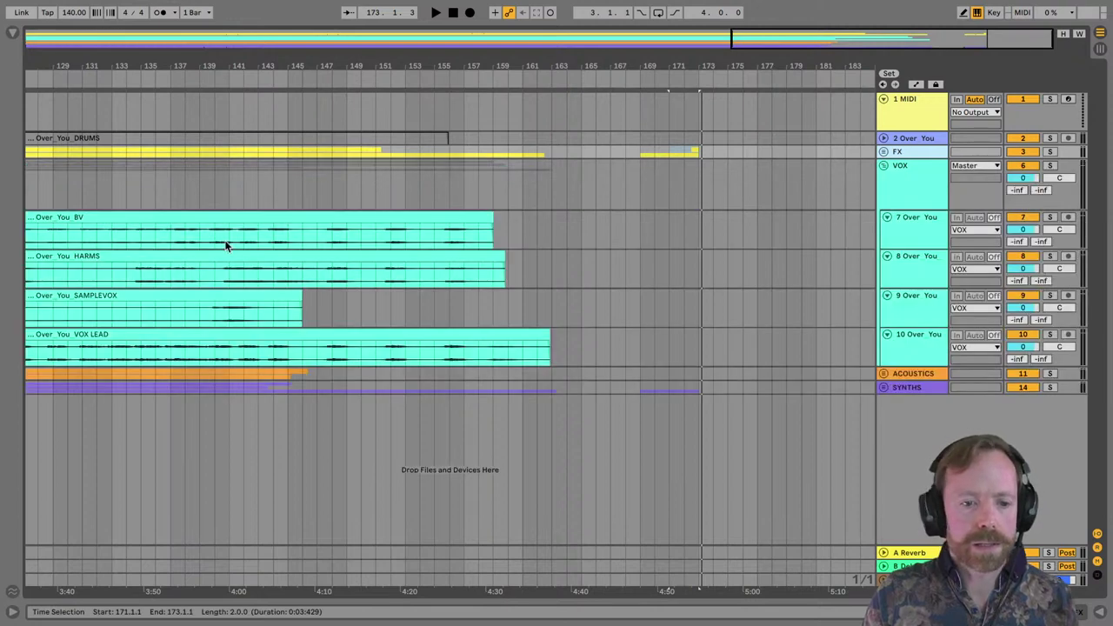
pyautogui.hscroll(-3, 175, 250)
pyautogui.hscroll(-4, 246, 346)
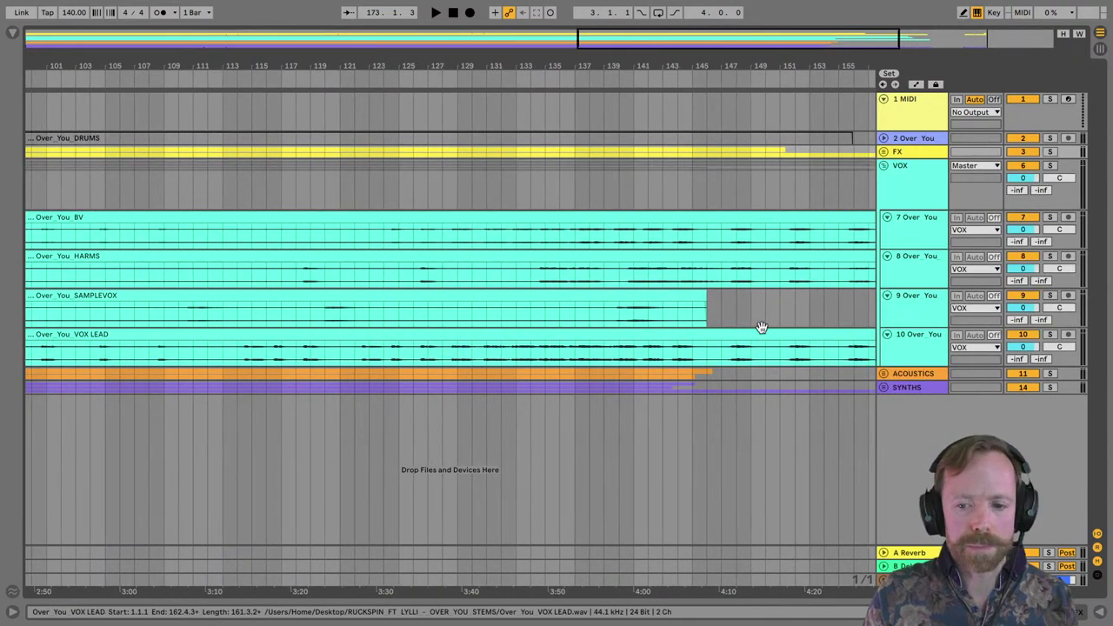
pyautogui.click(908, 218)
pyautogui.moveTo(908, 219); pyautogui.dragTo(901, 214)
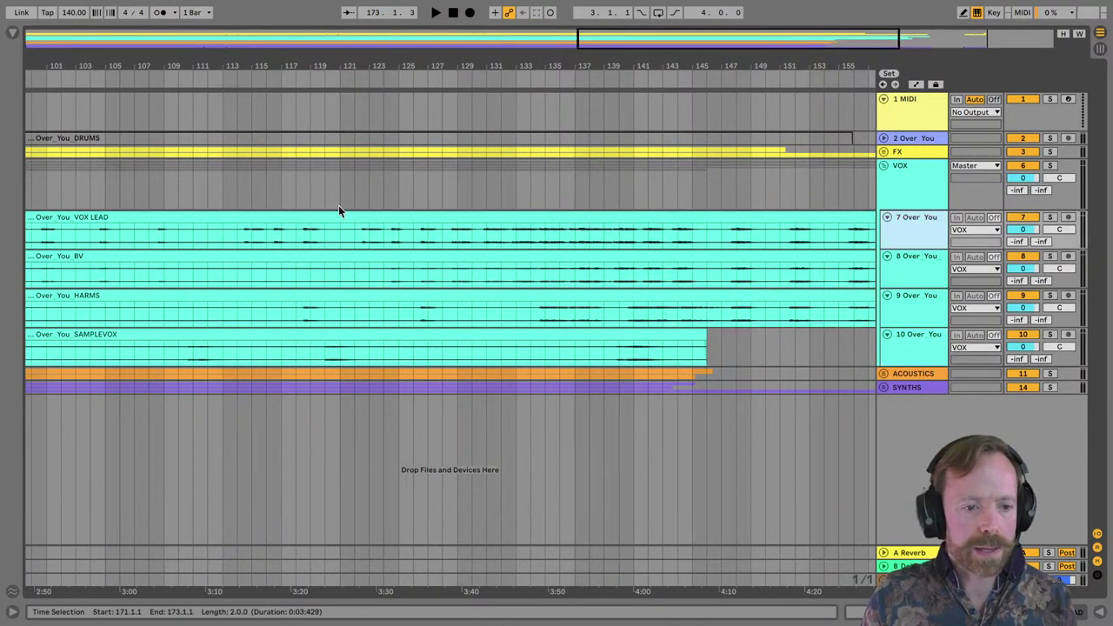
# Reorder the VOX group so the HARMS track sits directly above the BV track.
pyautogui.hscroll(-2, 331, 241)
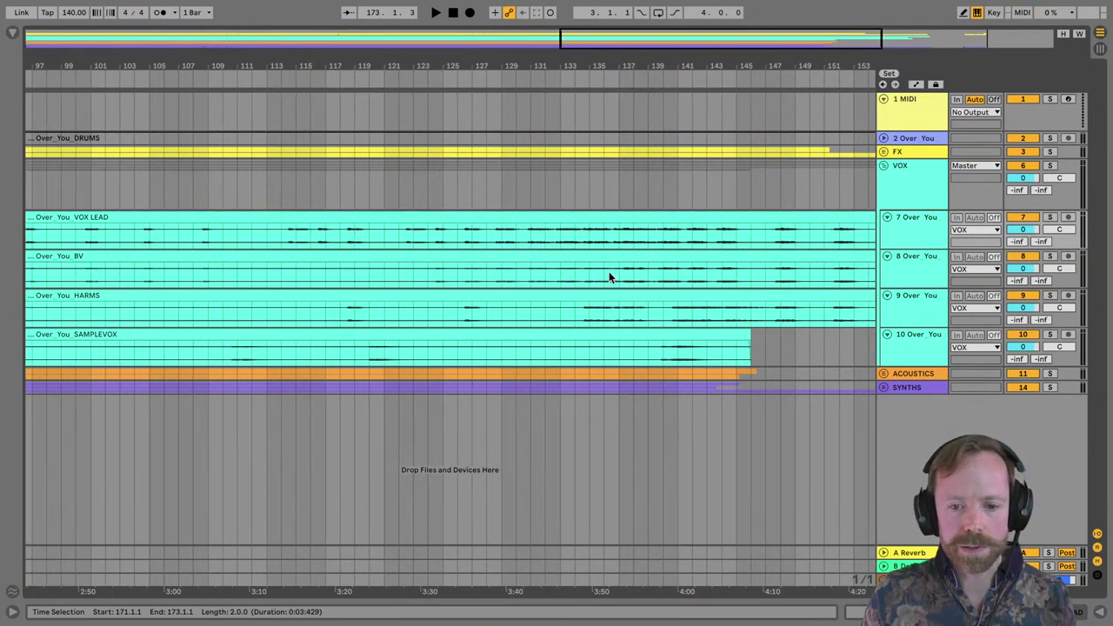
pyautogui.click(924, 272)
pyautogui.moveTo(909, 311); pyautogui.dragTo(912, 254)
# Solo the VOX LEAD track and play it from bar 135.
pyautogui.click(589, 234)
pyautogui.press('space')
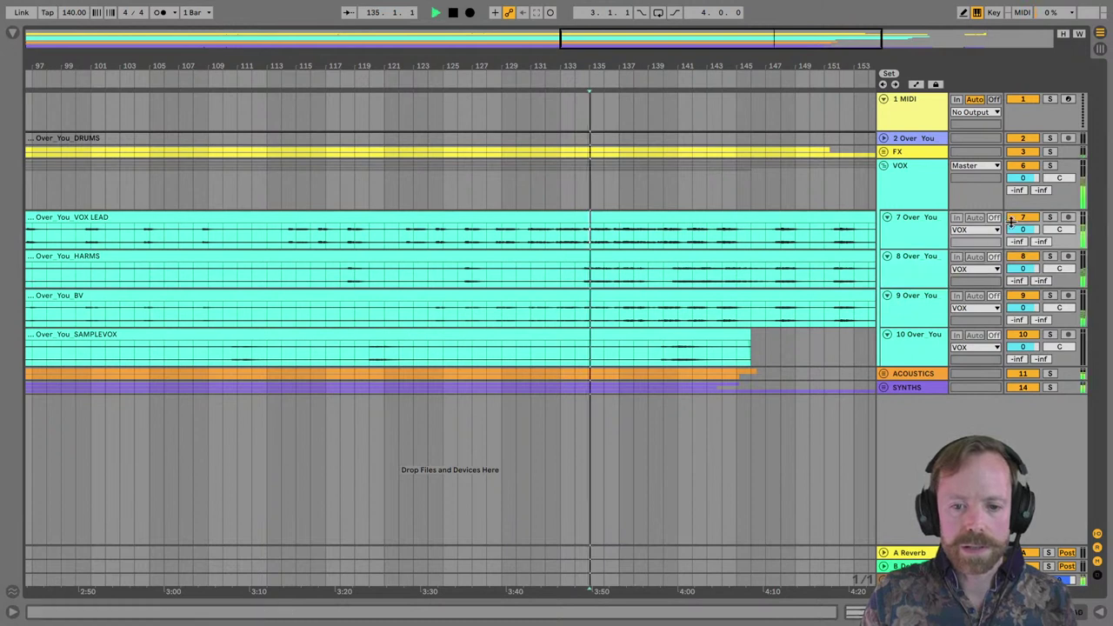
pyautogui.moveTo(673, 66); pyautogui.dragTo(369, 66)
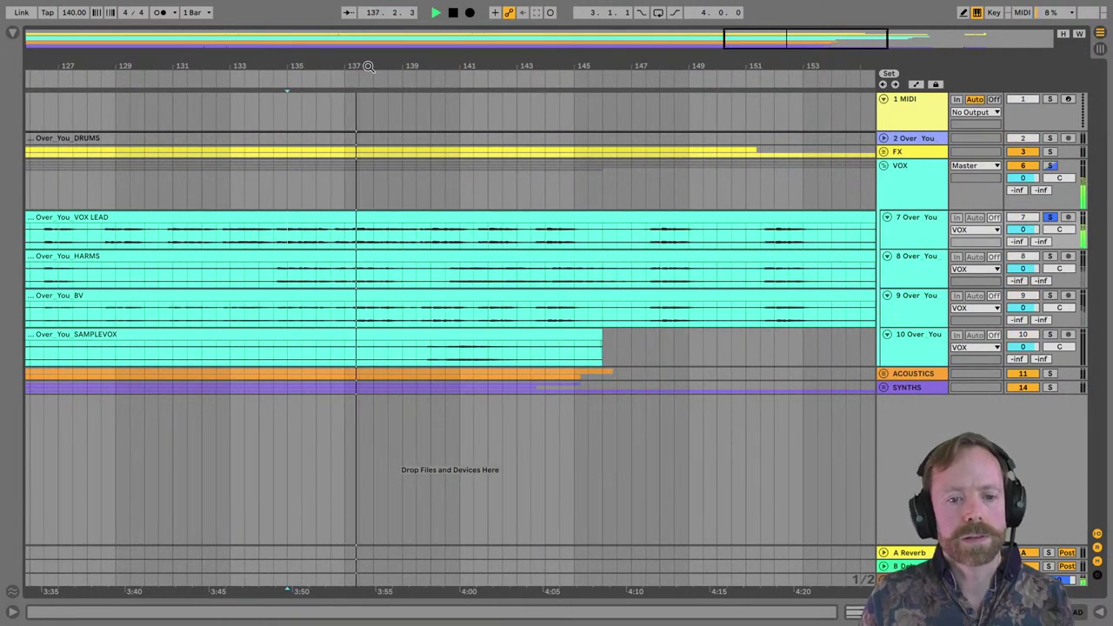
pyautogui.moveTo(368, 66); pyautogui.dragTo(368, 58)
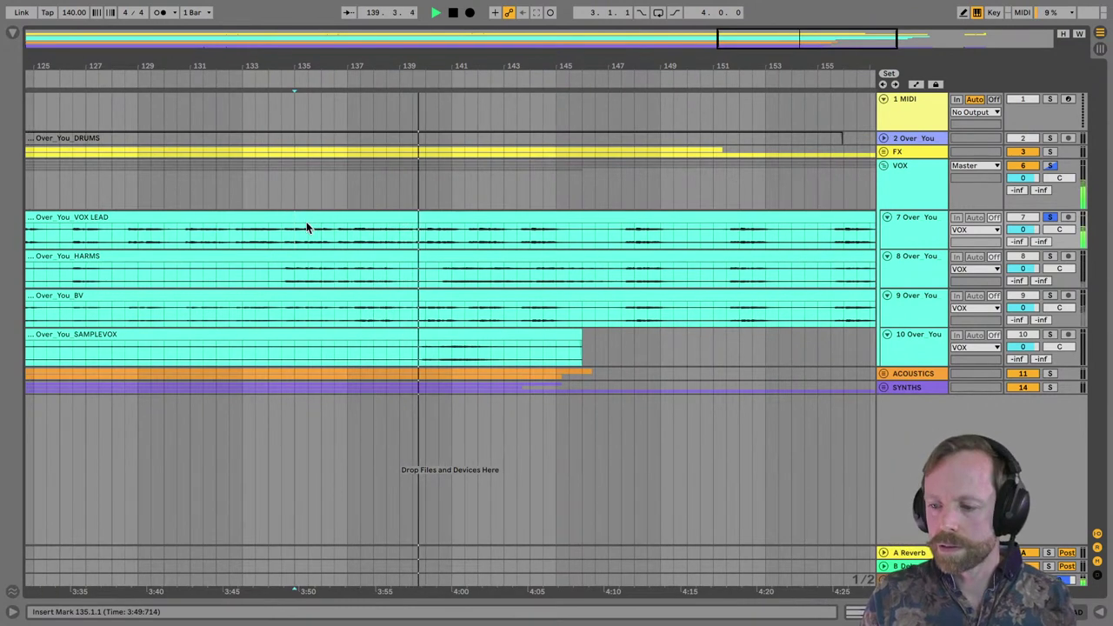
pyautogui.moveTo(396, 68); pyautogui.dragTo(397, 59)
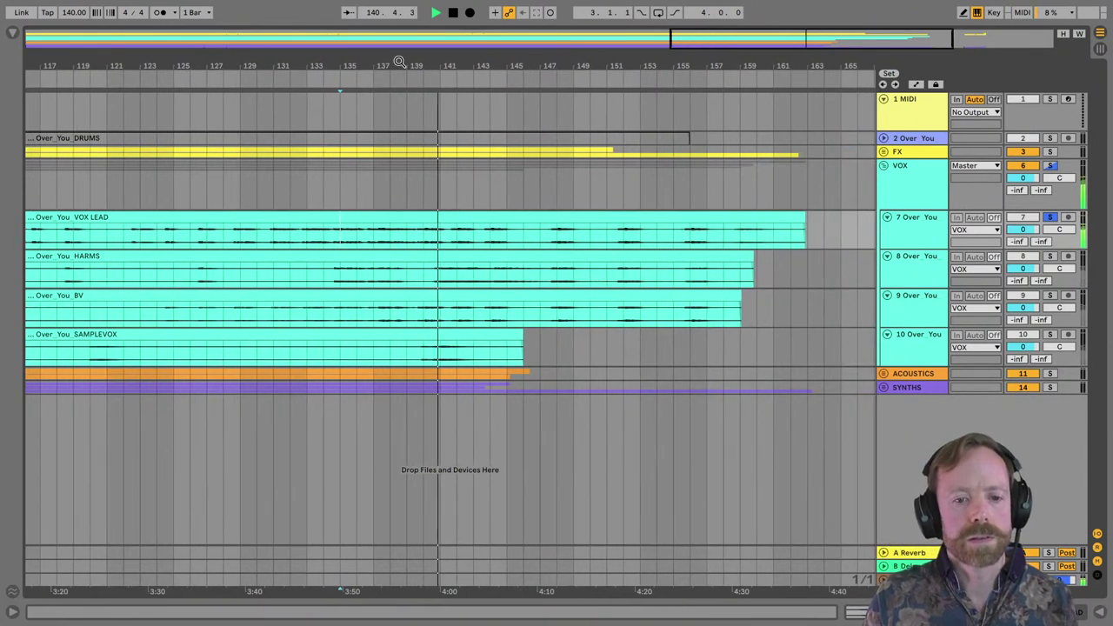
pyautogui.press('space')
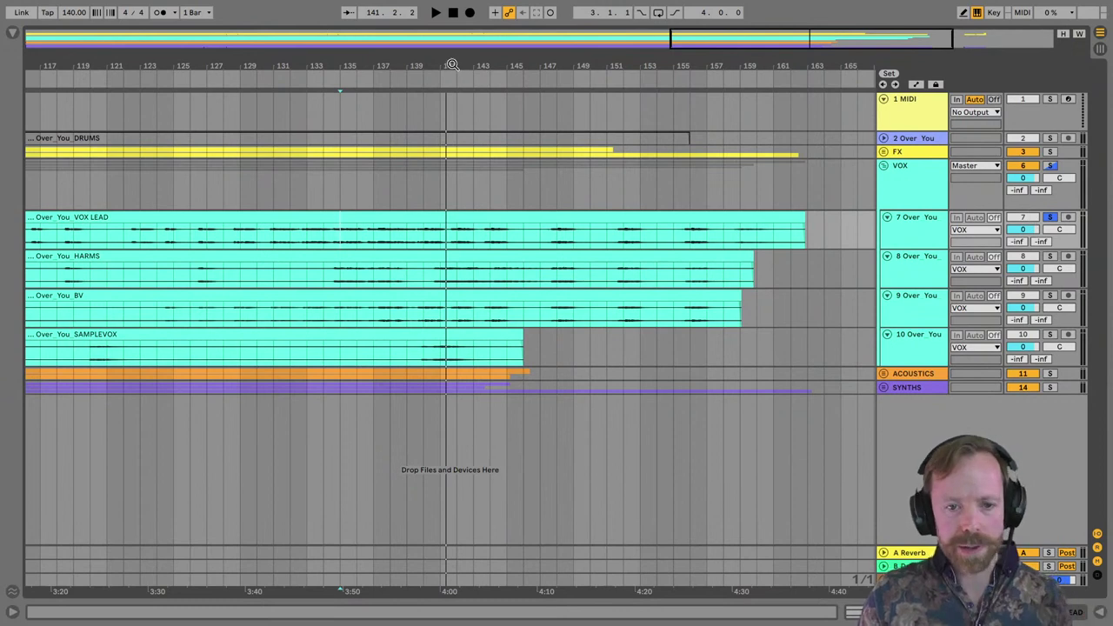
# Play from bar 135 again with the HARMS track soloed, adding VOX LEAD to the solo during playback.
pyautogui.moveTo(435, 62); pyautogui.dragTo(439, 77)
pyautogui.press('space')
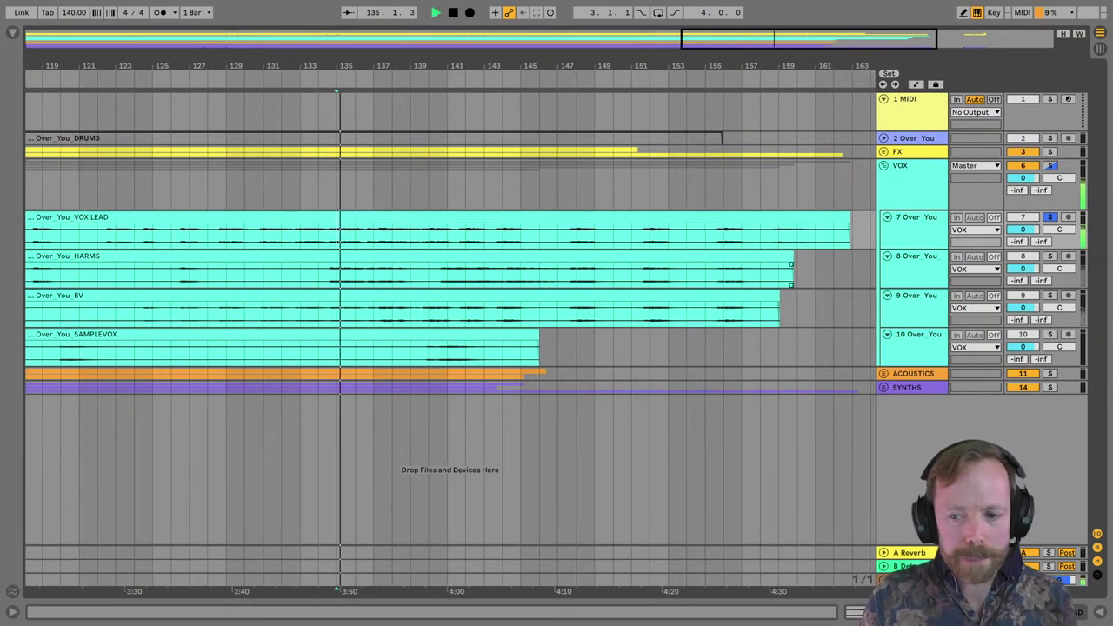
pyautogui.click(1050, 258)
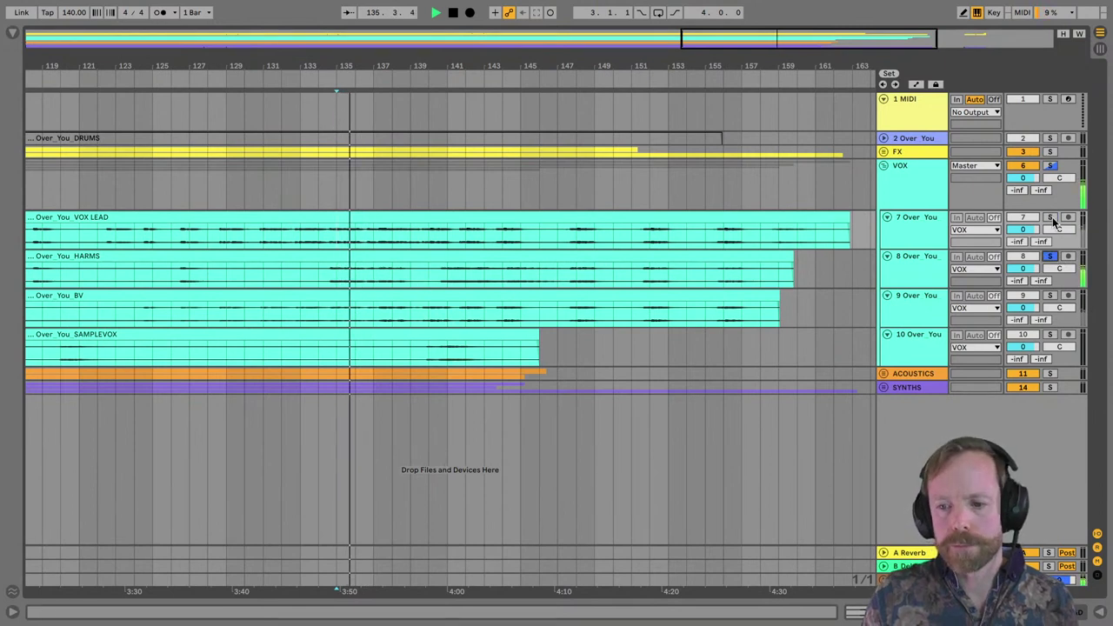
pyautogui.click(1050, 218)
pyautogui.press('space')
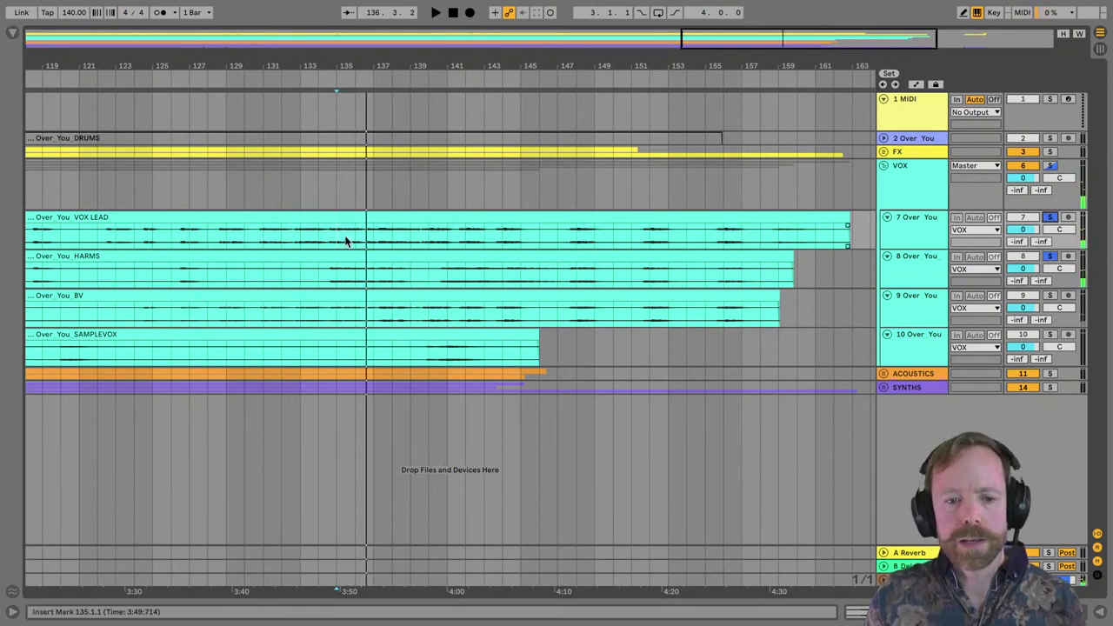
# Solo only the BV track and play it from bar 135.
pyautogui.moveTo(333, 67); pyautogui.dragTo(333, 101)
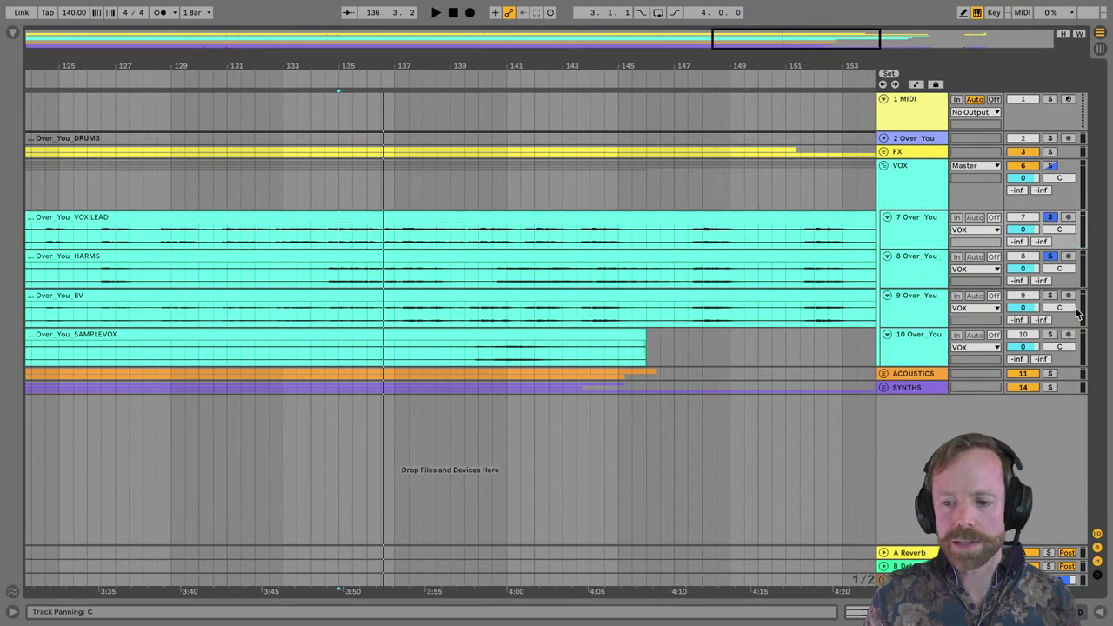
pyautogui.click(1050, 295)
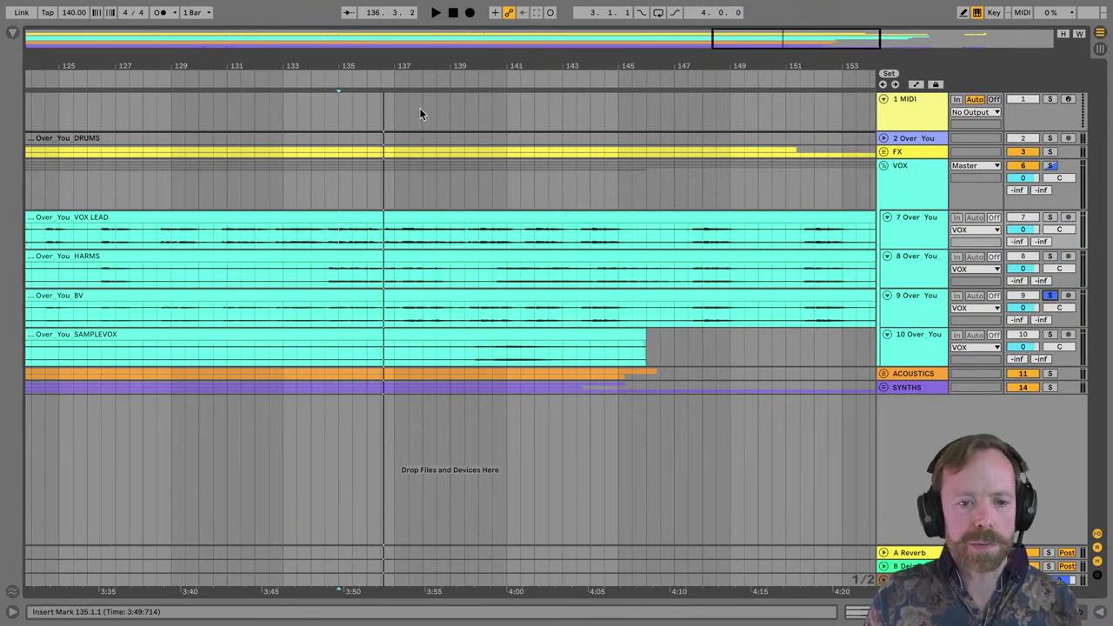
pyautogui.press('+')
pyautogui.press('space')
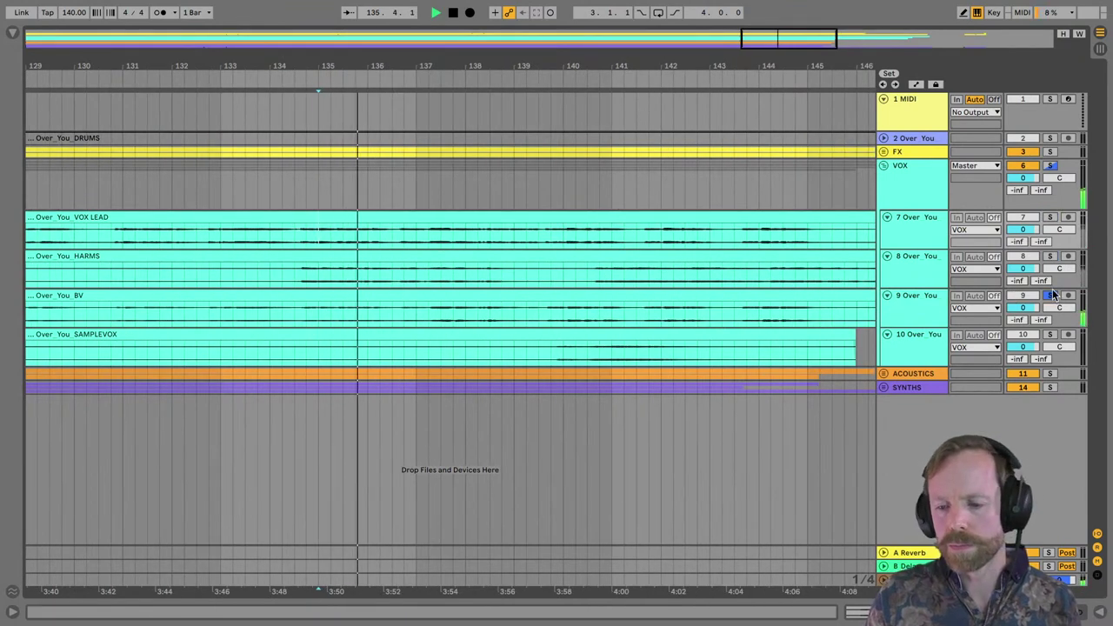
pyautogui.press('space')
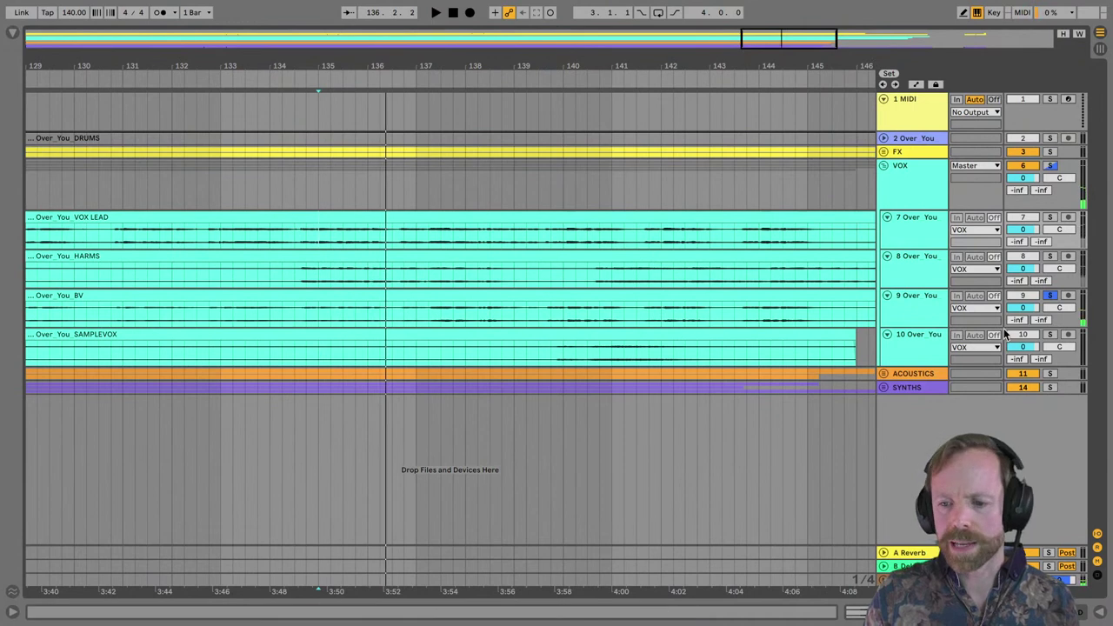
# Solo only the SAMPLEVOX track and play its phrase from bar 140.
pyautogui.click(1050, 336)
pyautogui.press('-')
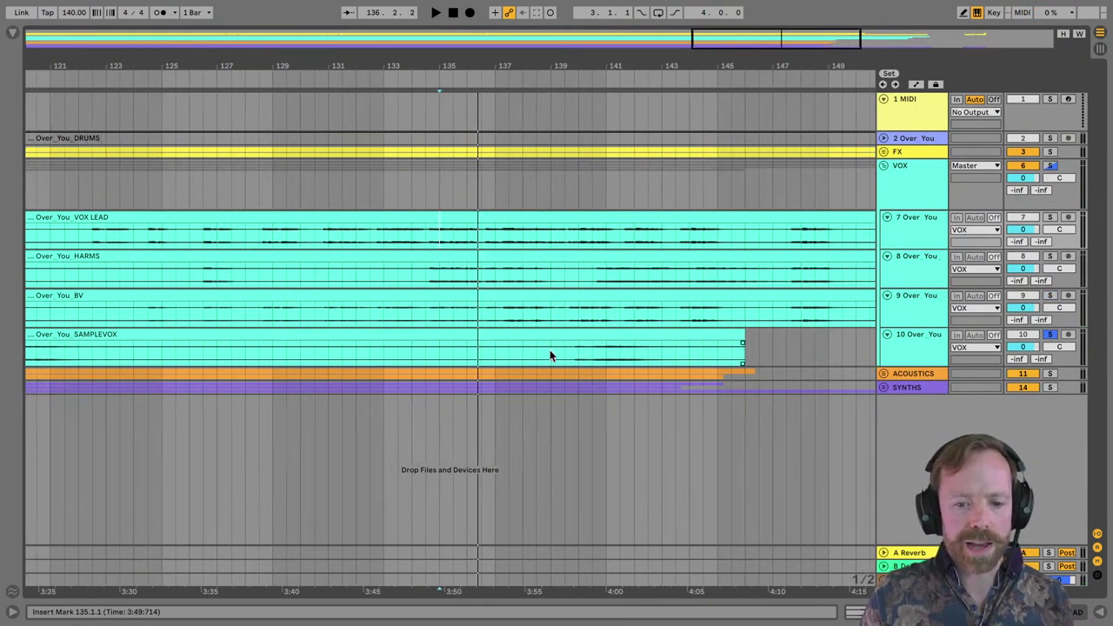
pyautogui.click(578, 348)
pyautogui.press('space')
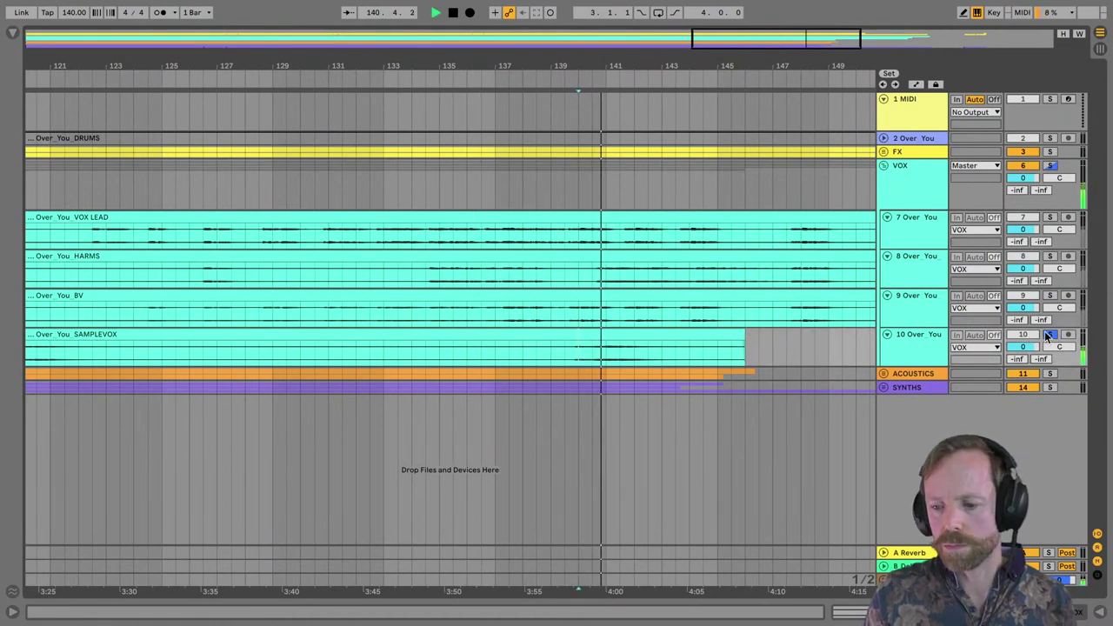
pyautogui.press('space')
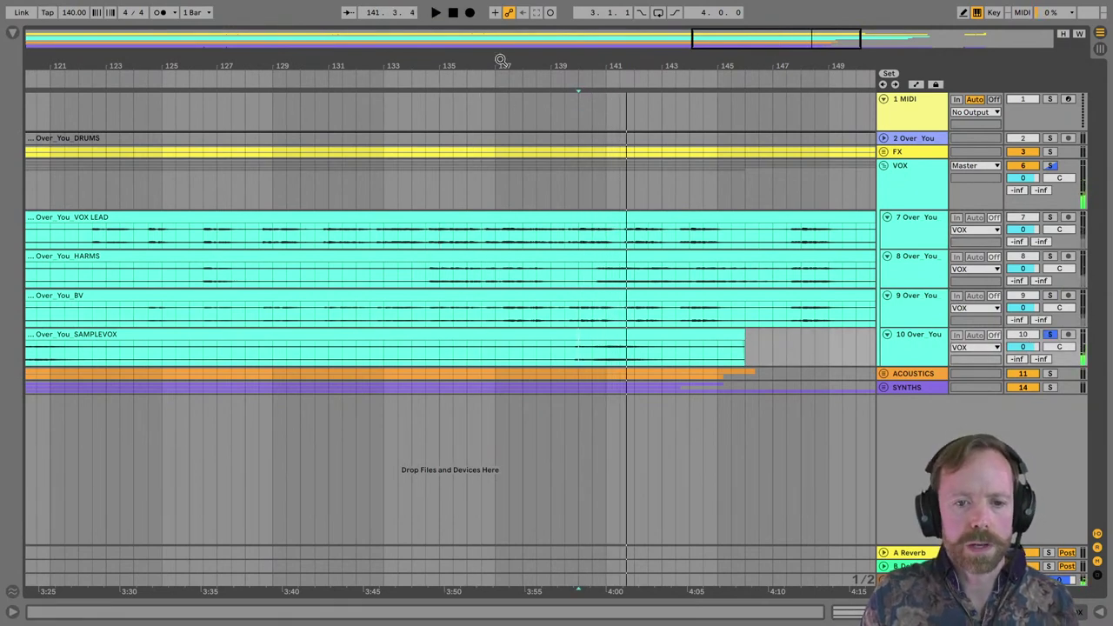
# Play the earlier SAMPLEVOX phrase from bar 111.
pyautogui.moveTo(501, 58); pyautogui.dragTo(505, 63)
pyautogui.click(155, 357)
pyautogui.press('space')
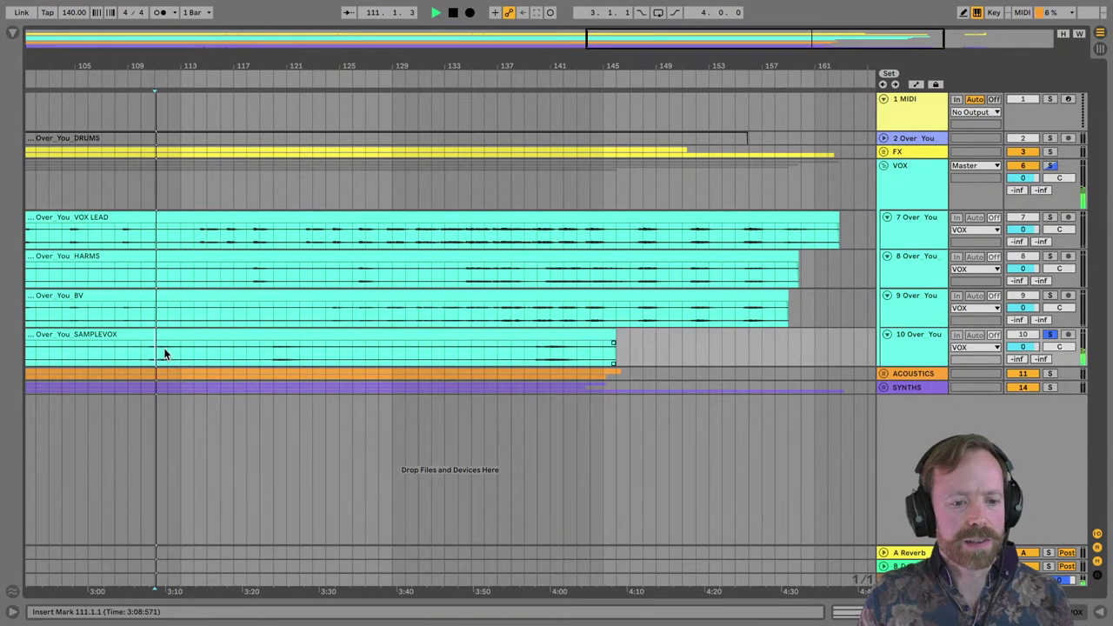
pyautogui.moveTo(191, 66); pyautogui.dragTo(305, 74)
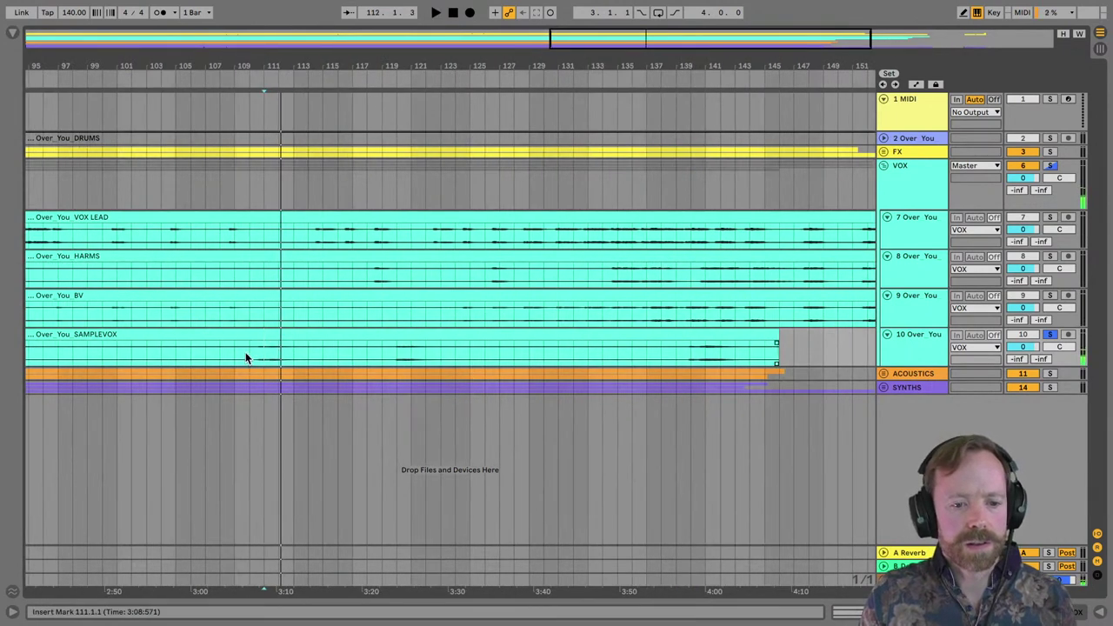
pyautogui.press('space')
# Split out the SAMPLEVOX phrase from bar 110 to bar 113 and paste a copy on the same track at bar 169.
pyautogui.moveTo(247, 353); pyautogui.dragTo(291, 332)
pyautogui.press('super+e')
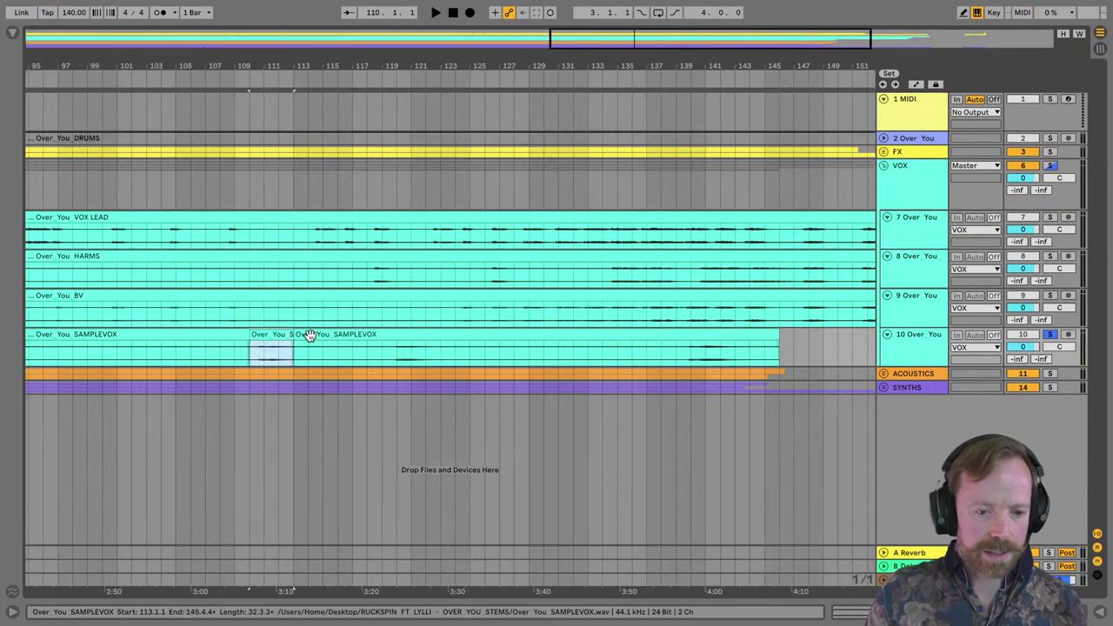
pyautogui.doubleClick(375, 50)
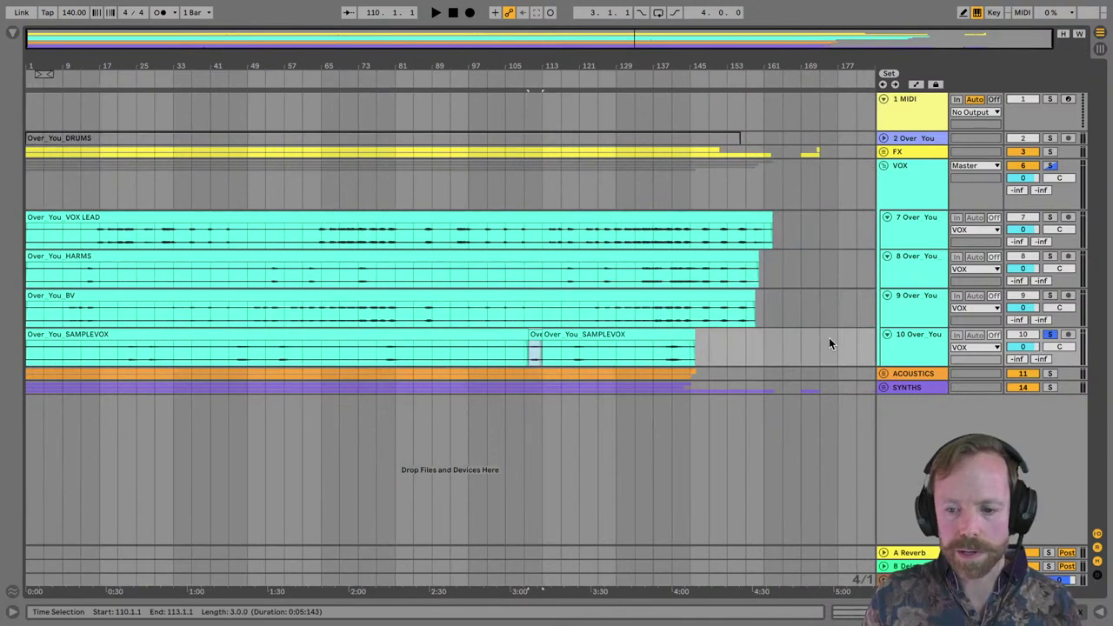
pyautogui.click(801, 353)
pyautogui.hotkey('ctrl', 'v')
# Play the SAMPLEVOX phrase from bar 121 and replay it from bar 120.
pyautogui.click(577, 351)
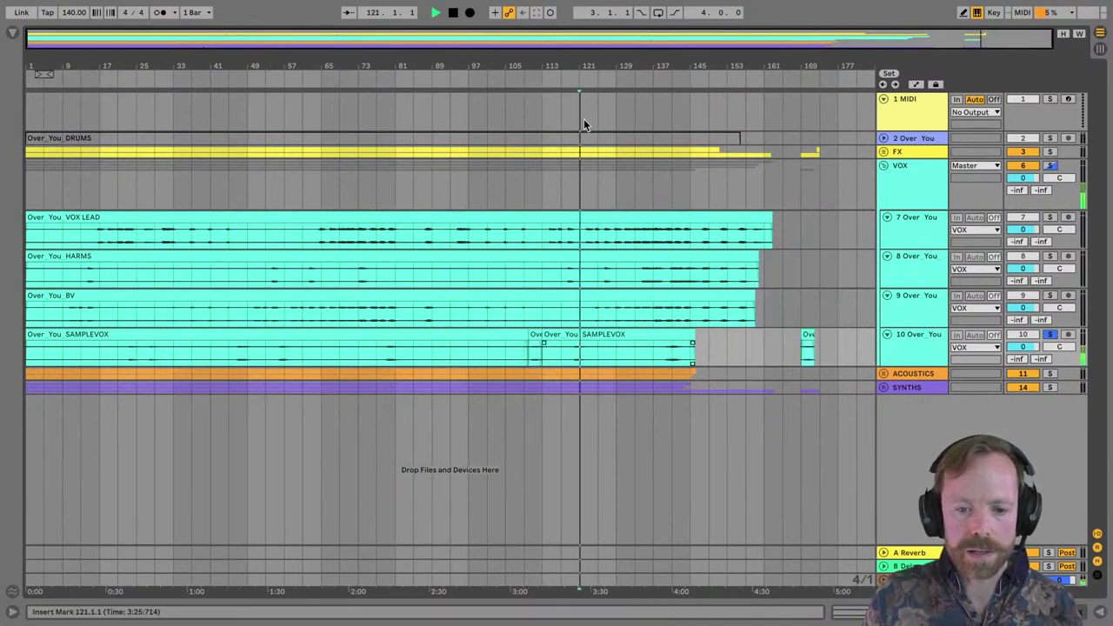
pyautogui.press('space')
pyautogui.moveTo(573, 60); pyautogui.dragTo(598, 148)
pyautogui.click(588, 352)
pyautogui.press('space')
pyautogui.press('space')
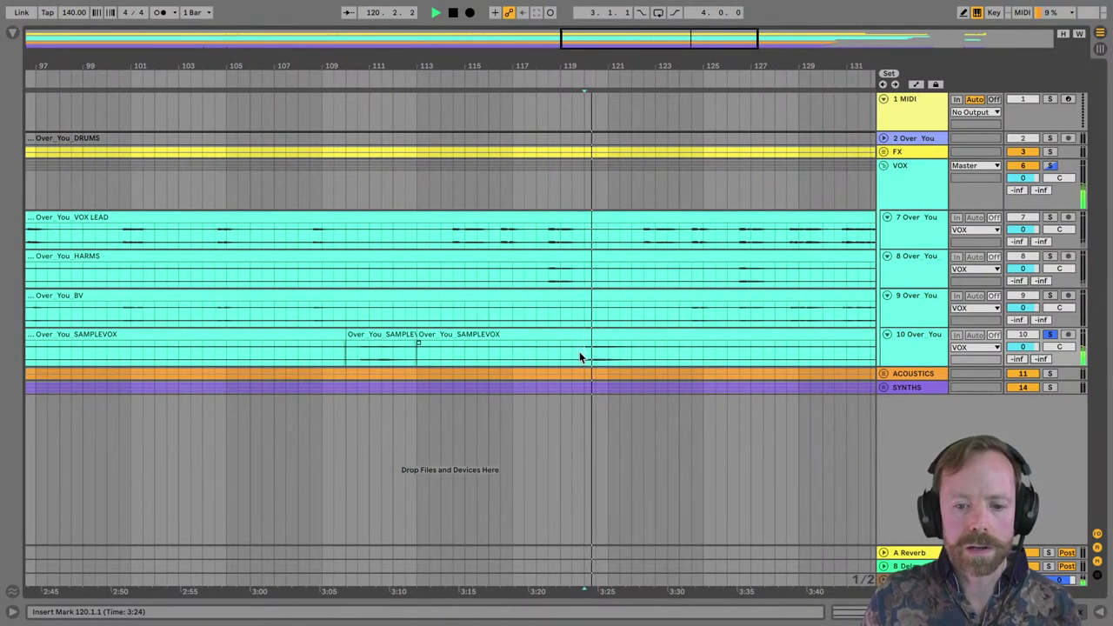
# Split out the SAMPLEVOX phrase from bar 120 to bar 122 and paste a copy on the same track at 172.2.1.
pyautogui.moveTo(584, 355); pyautogui.dragTo(626, 329)
pyautogui.hotkey('ctrl', 'e')
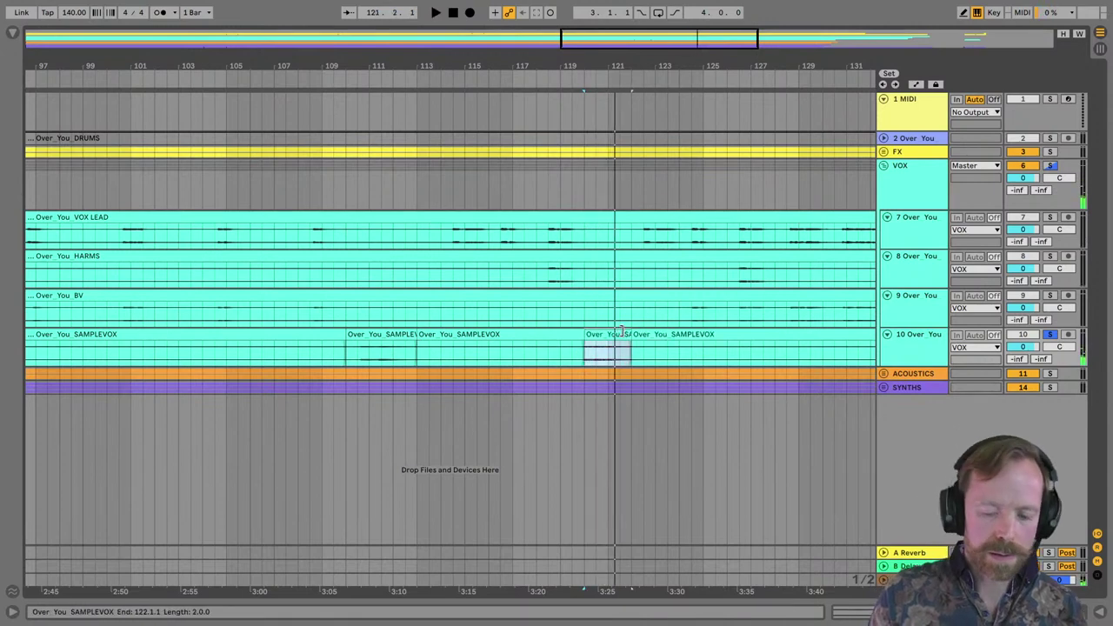
pyautogui.press('-')
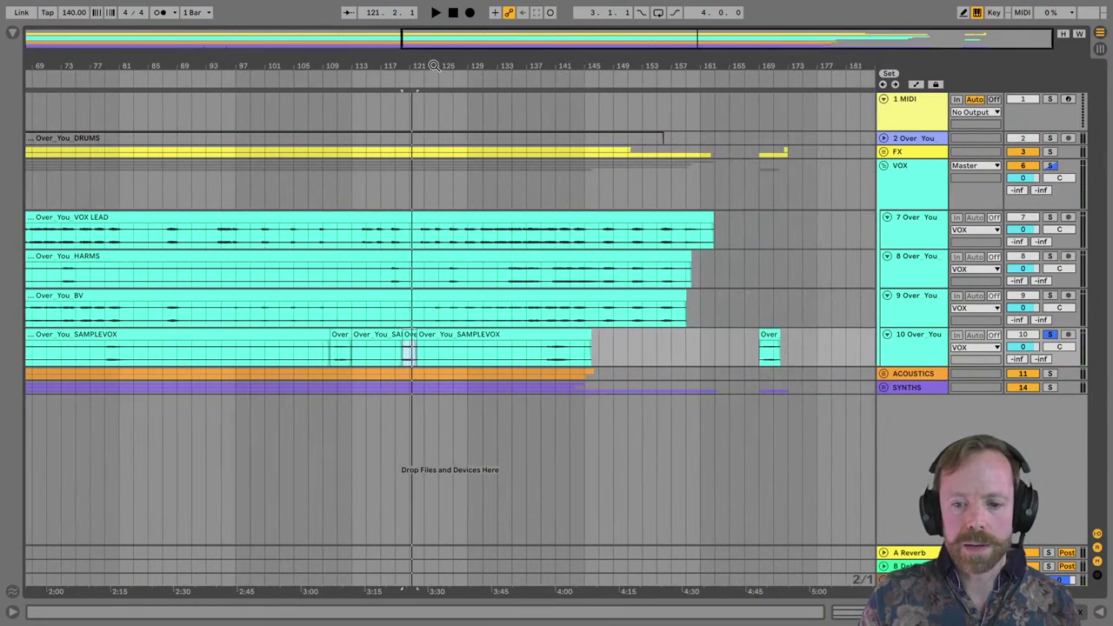
pyautogui.moveTo(794, 67); pyautogui.dragTo(794, 266)
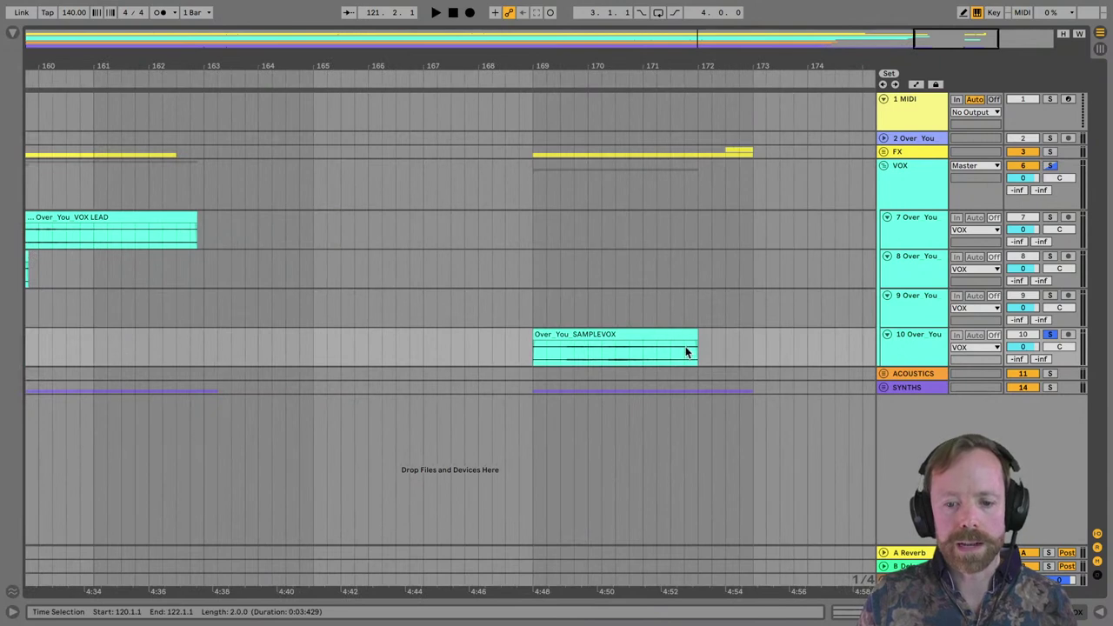
pyautogui.click(713, 342)
pyautogui.hotkey('ctrl', 'v')
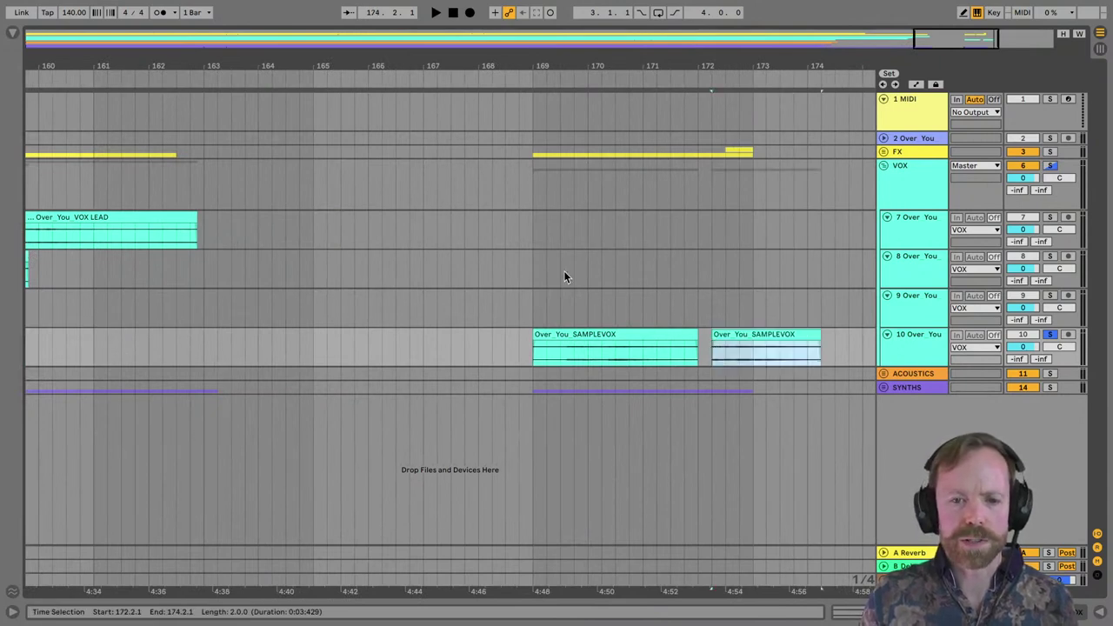
# Trim the first copied SAMPLEVOX clip to span 169.2.1 to 171.4.1 and play it back.
pyautogui.moveTo(534, 341); pyautogui.dragTo(584, 343)
pyautogui.press('space')
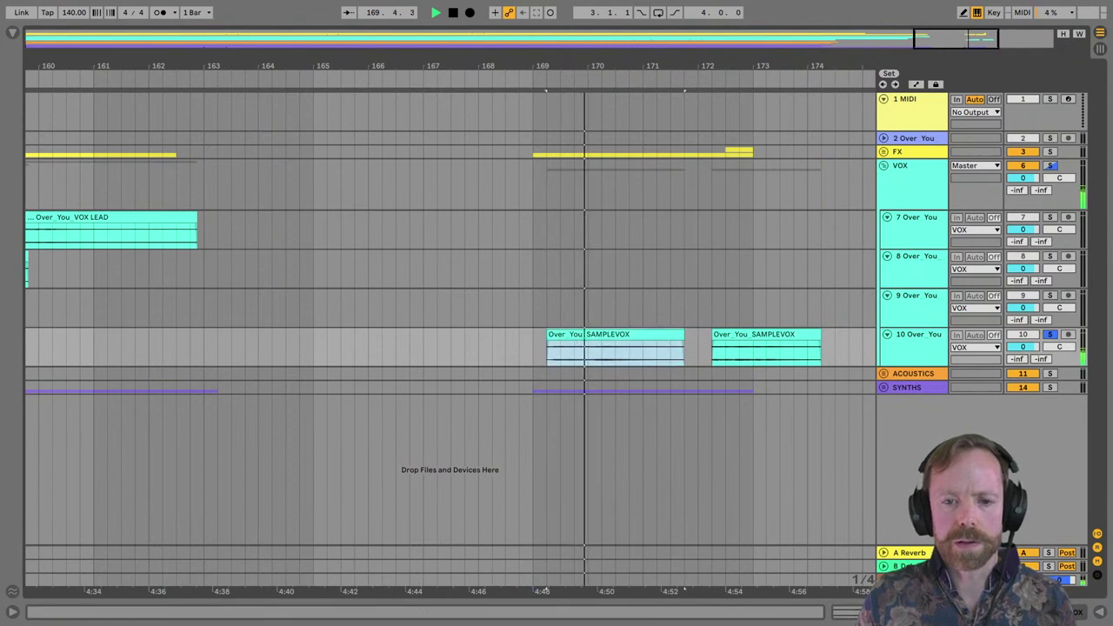
pyautogui.press('-')
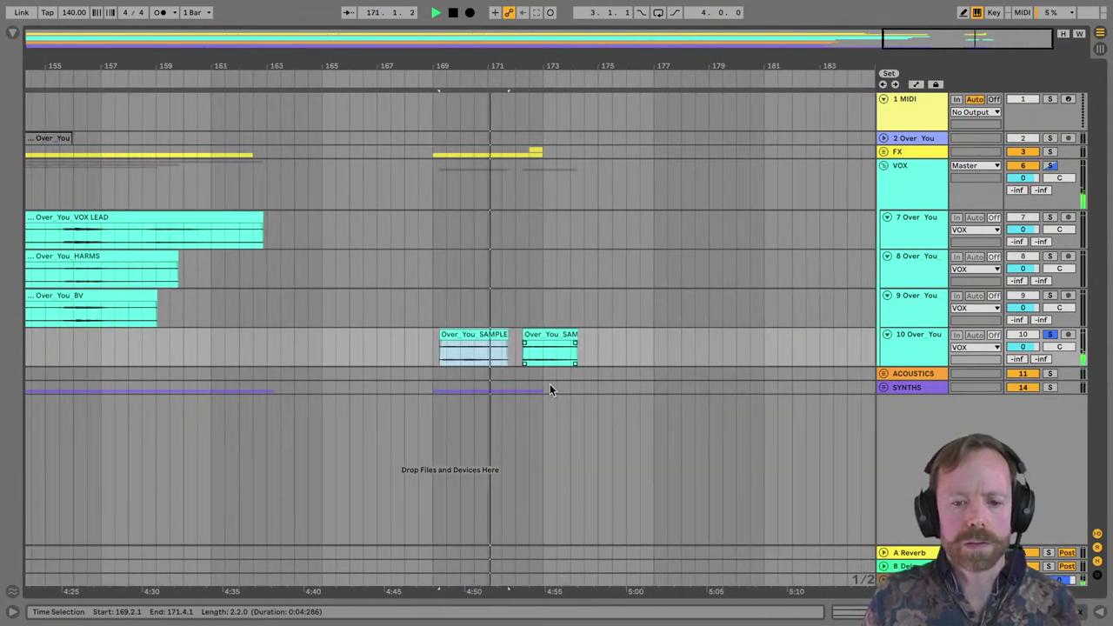
pyautogui.press('space')
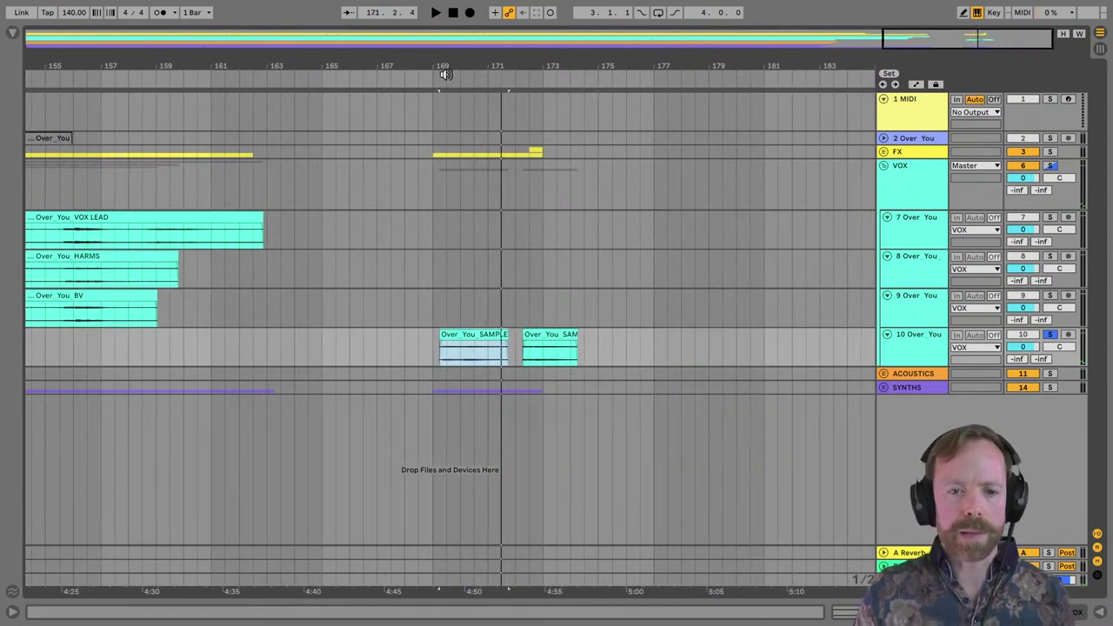
# Search the plug-ins for "loopc" and load the Loopcloud Audio Unit from Loopmasters onto the 1 MIDI track.
pyautogui.moveTo(468, 66); pyautogui.dragTo(382, 113)
pyautogui.moveTo(430, 66); pyautogui.dragTo(435, 113)
pyautogui.click(890, 111)
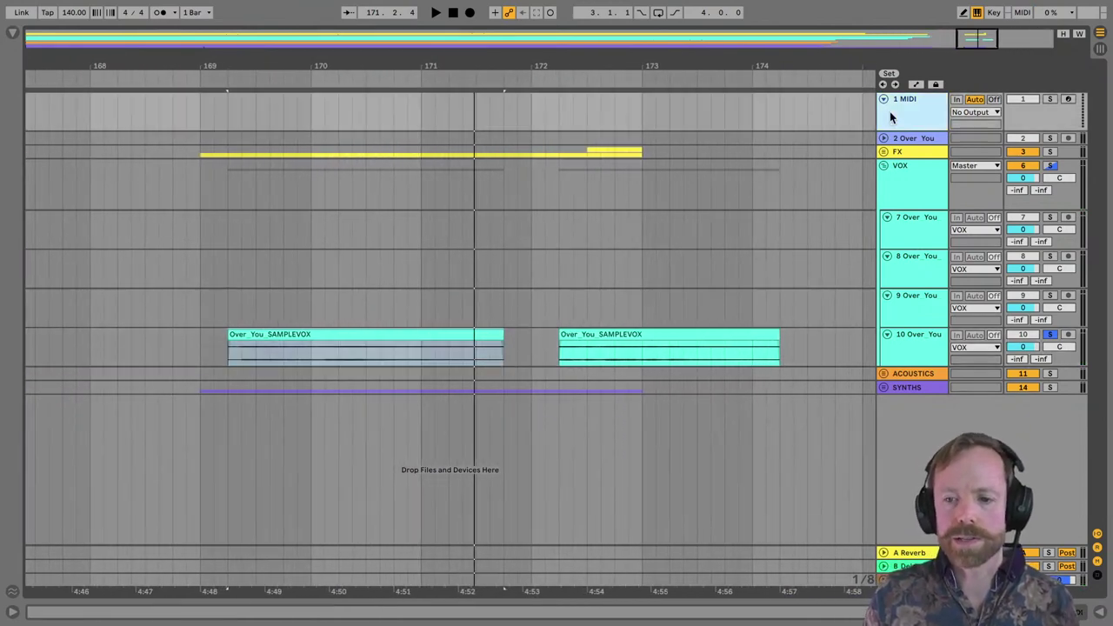
pyautogui.click(14, 35)
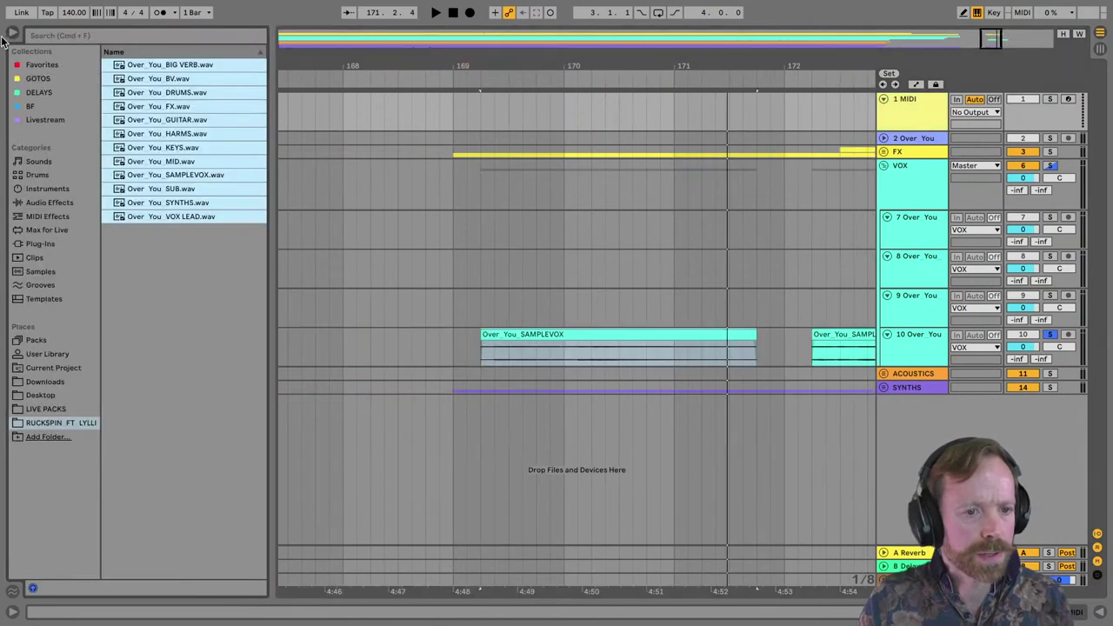
pyautogui.click(48, 245)
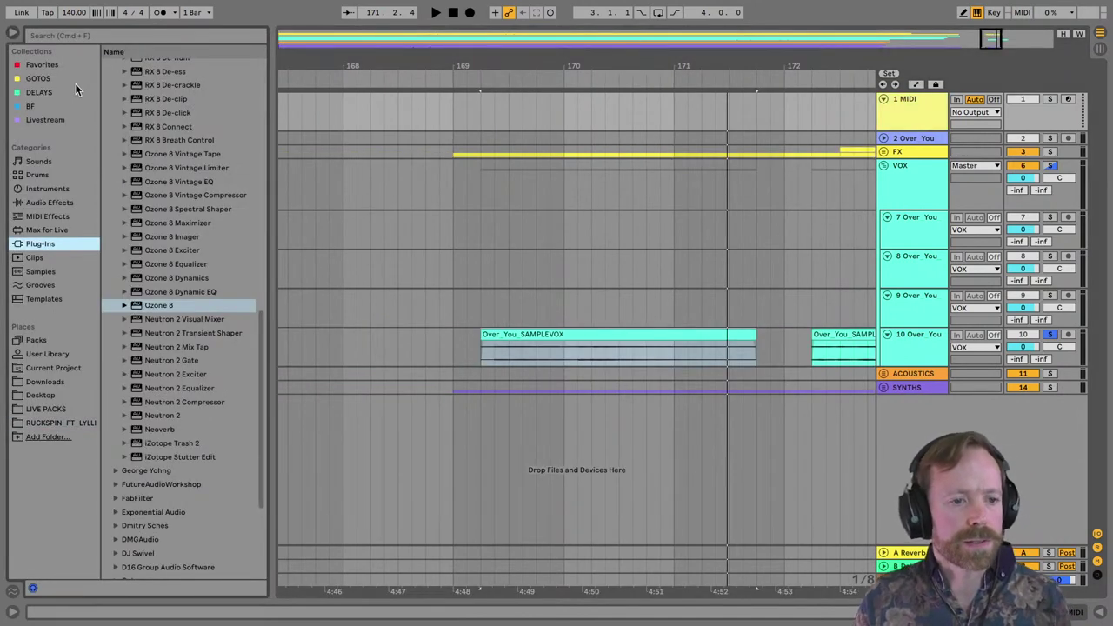
pyautogui.click(117, 40)
pyautogui.write('loopc')
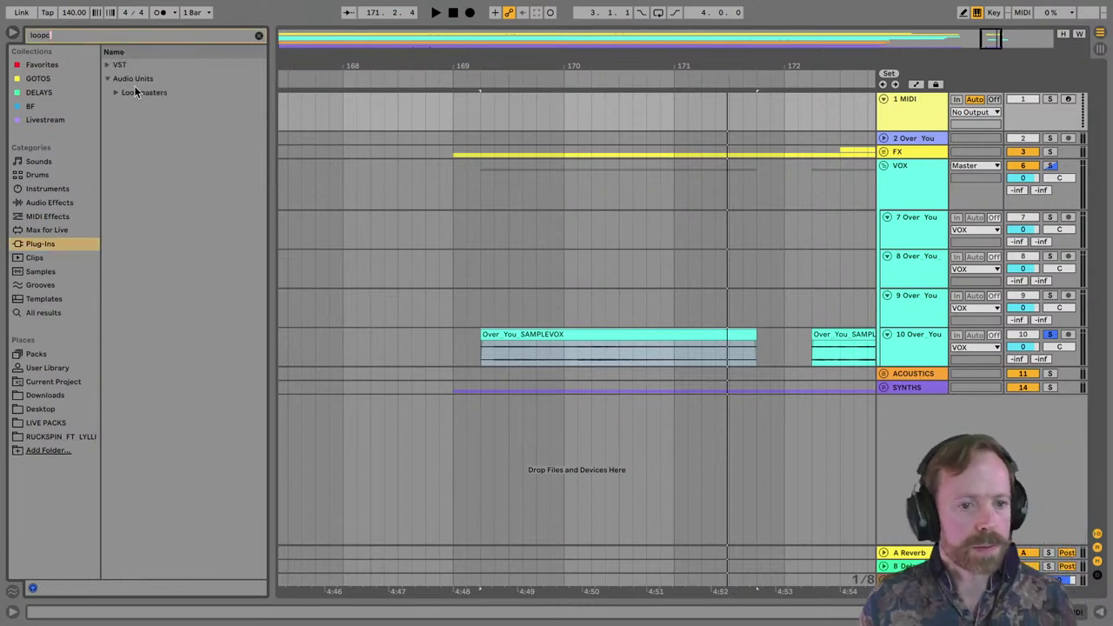
pyautogui.click(115, 93)
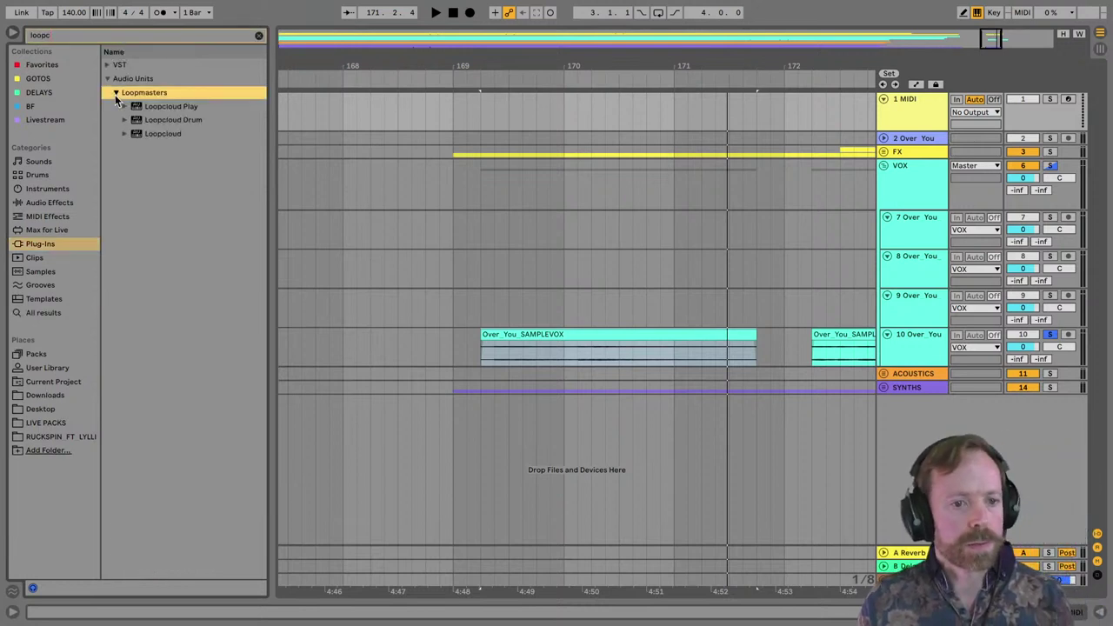
pyautogui.doubleClick(167, 135)
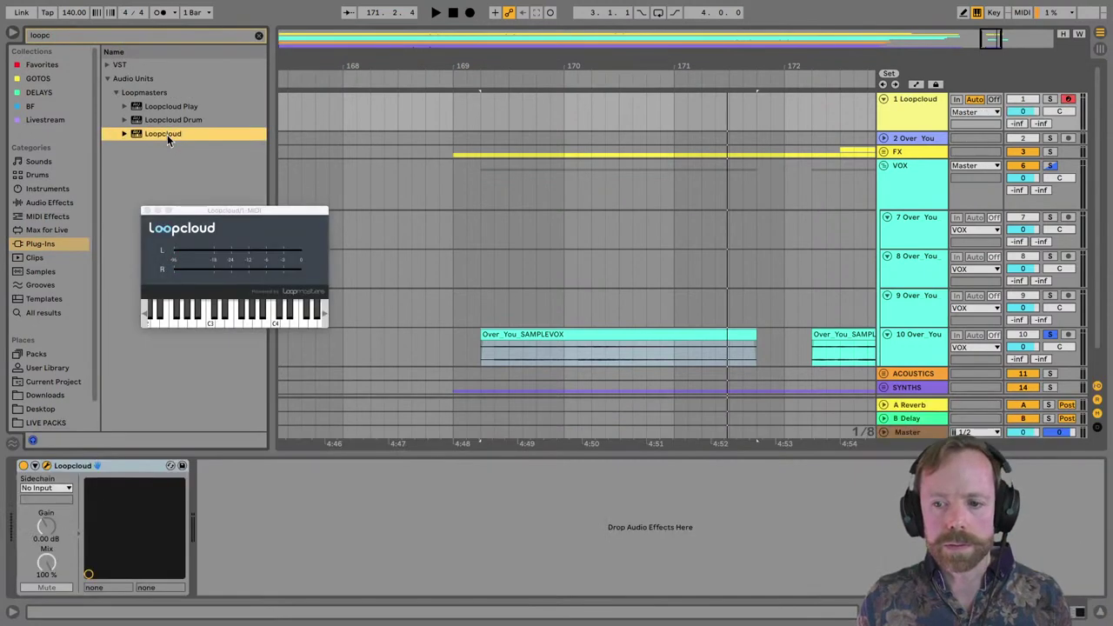
# Hide the browser and close the floating Loopcloud plug-in window.
pyautogui.click(12, 34)
pyautogui.moveTo(233, 213); pyautogui.dragTo(285, 170)
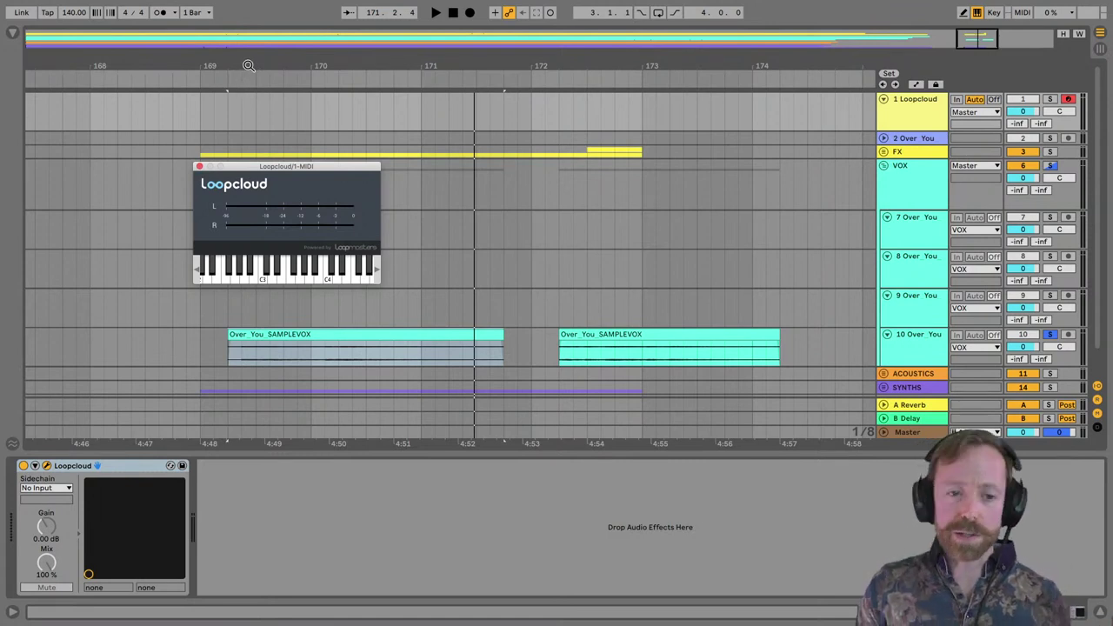
pyautogui.moveTo(249, 65); pyautogui.dragTo(249, 66)
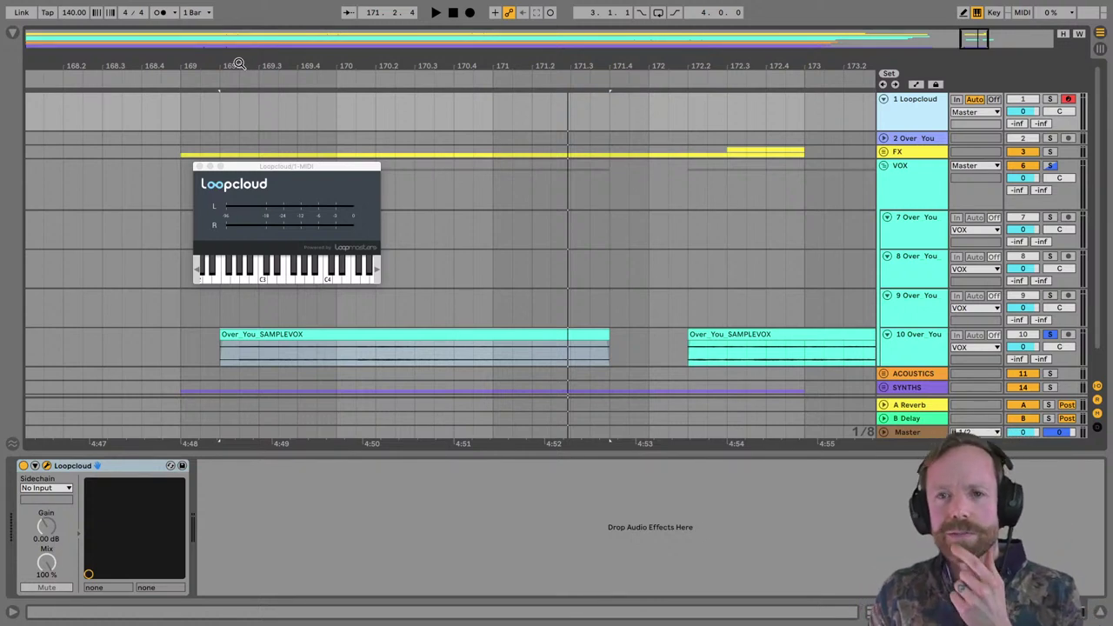
pyautogui.moveTo(240, 65); pyautogui.dragTo(233, 61)
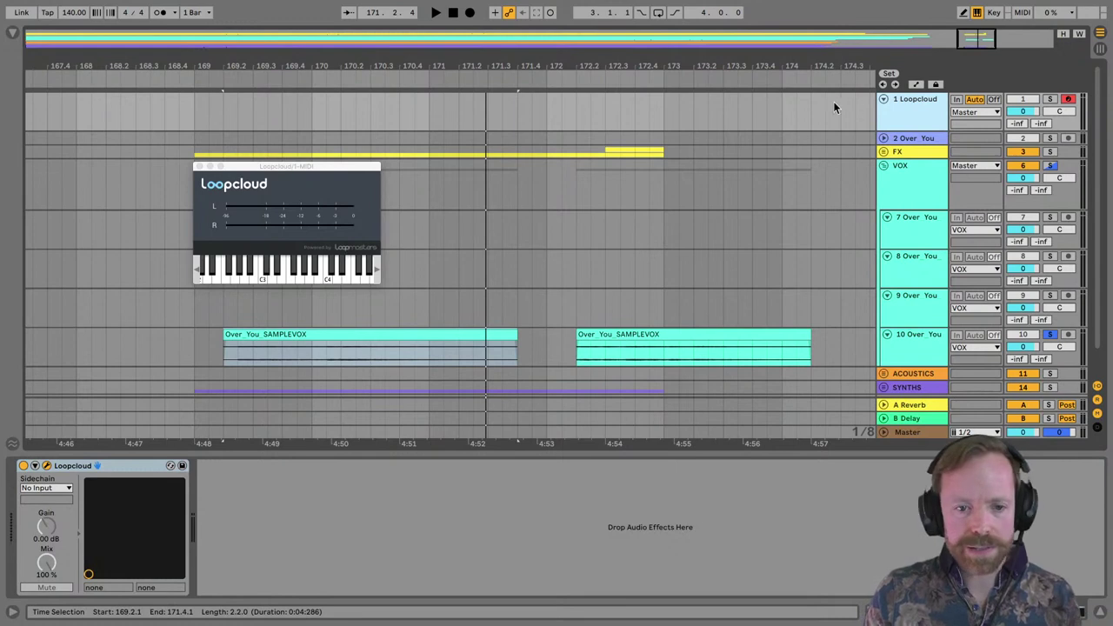
pyautogui.click(199, 165)
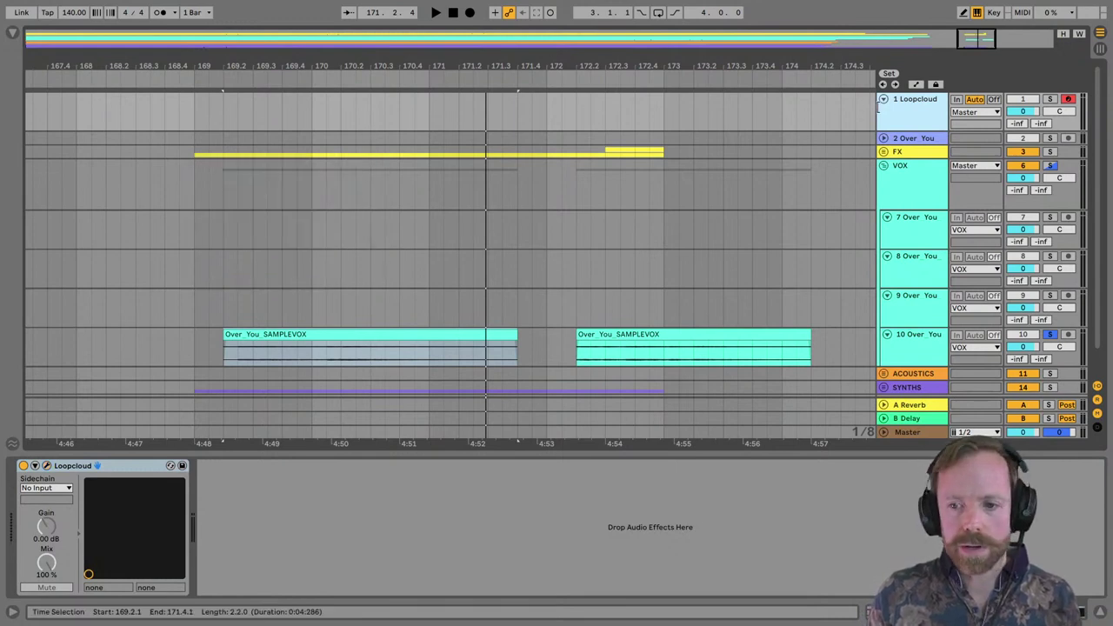
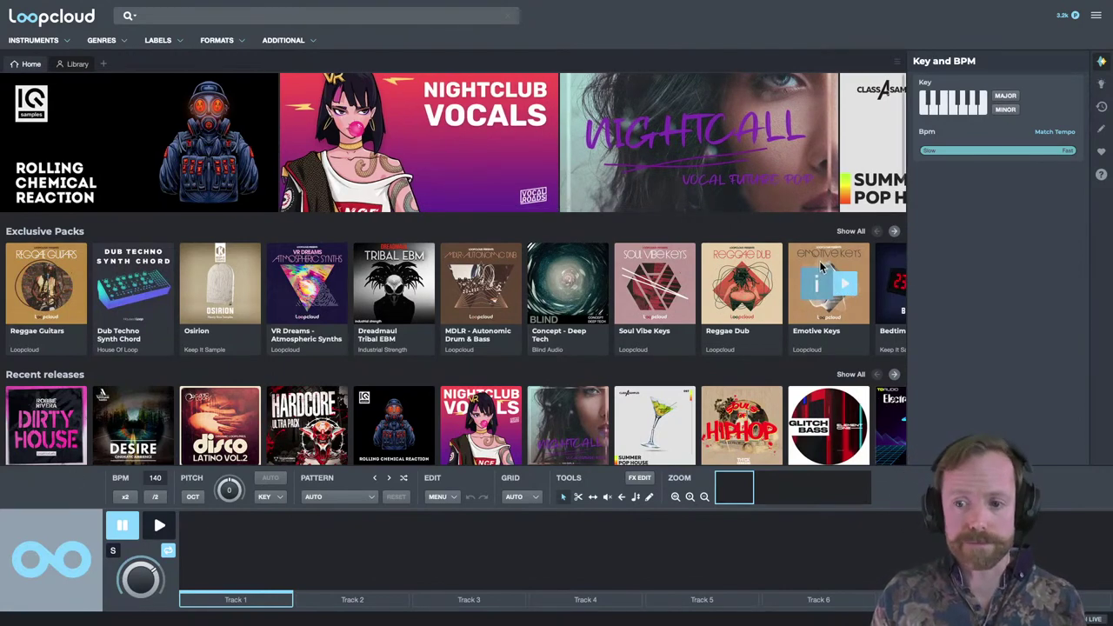
# Search the Loopcloud sample store for the Trap genre.
pyautogui.moveTo(548, 258)
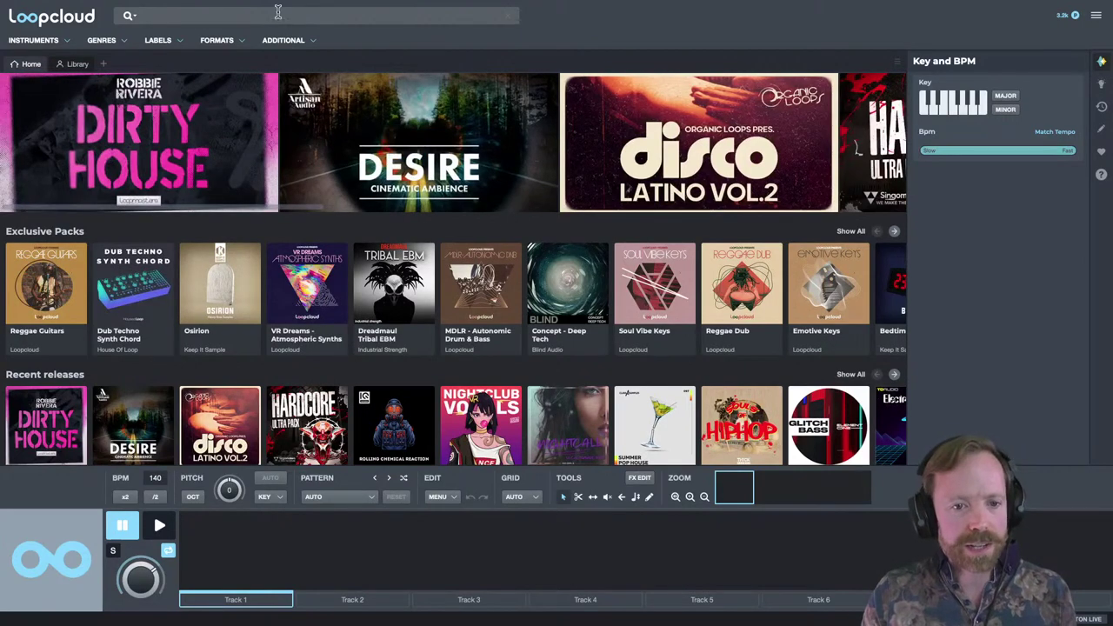
pyautogui.click(246, 18)
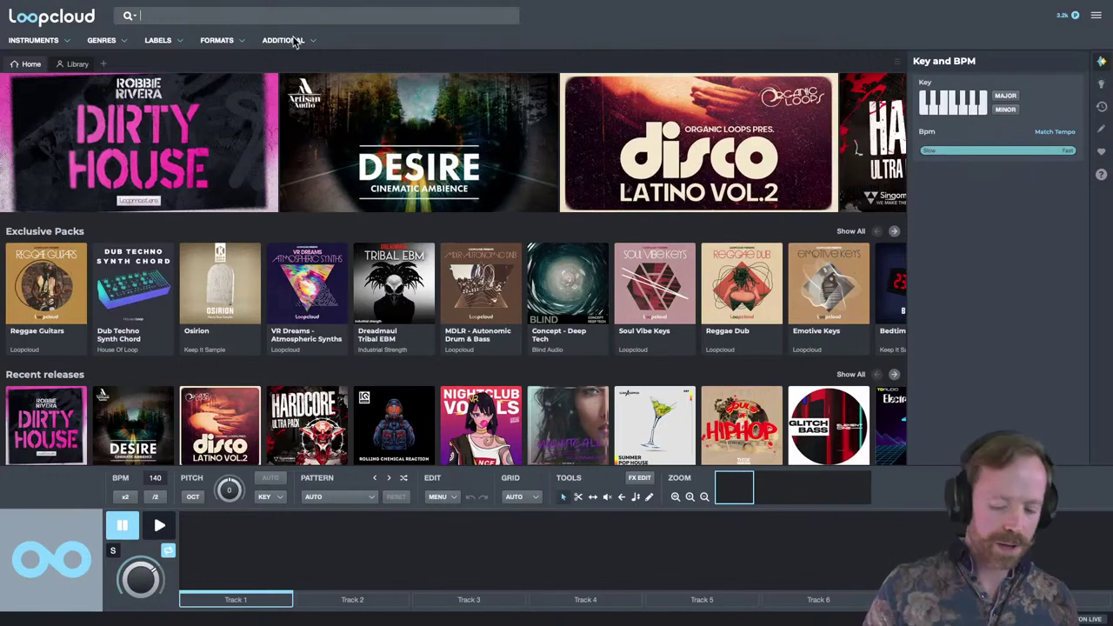
pyautogui.write('trap')
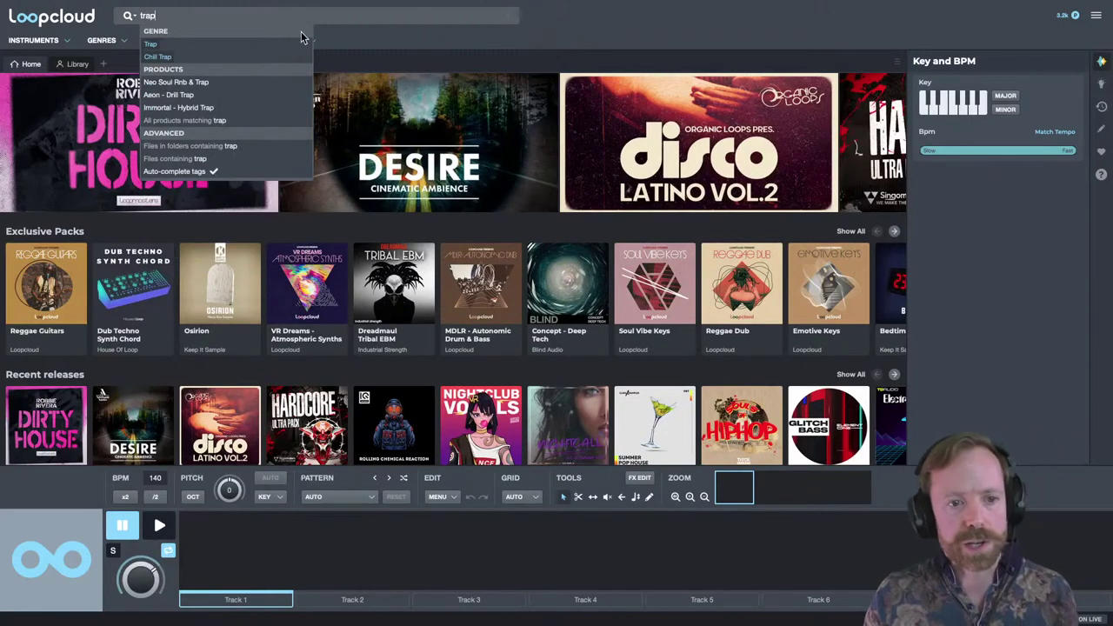
pyautogui.click(151, 43)
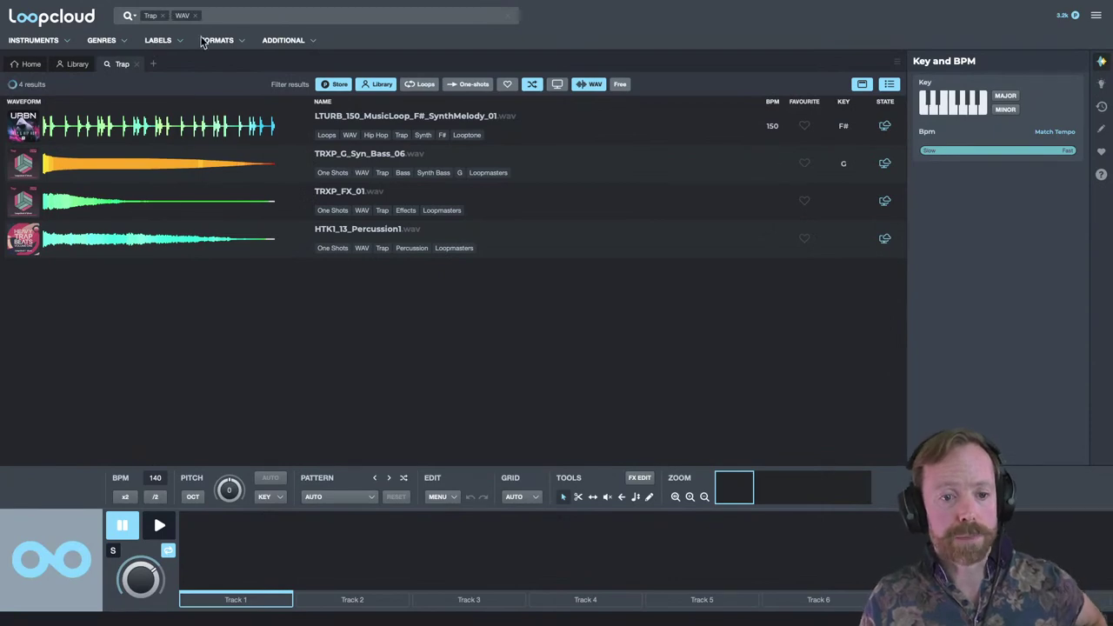
# Browse the packs on the Loopcloud home page, from exclusive packs and recent releases through electro, dubstep, drum and dub packs.
pyautogui.click(28, 68)
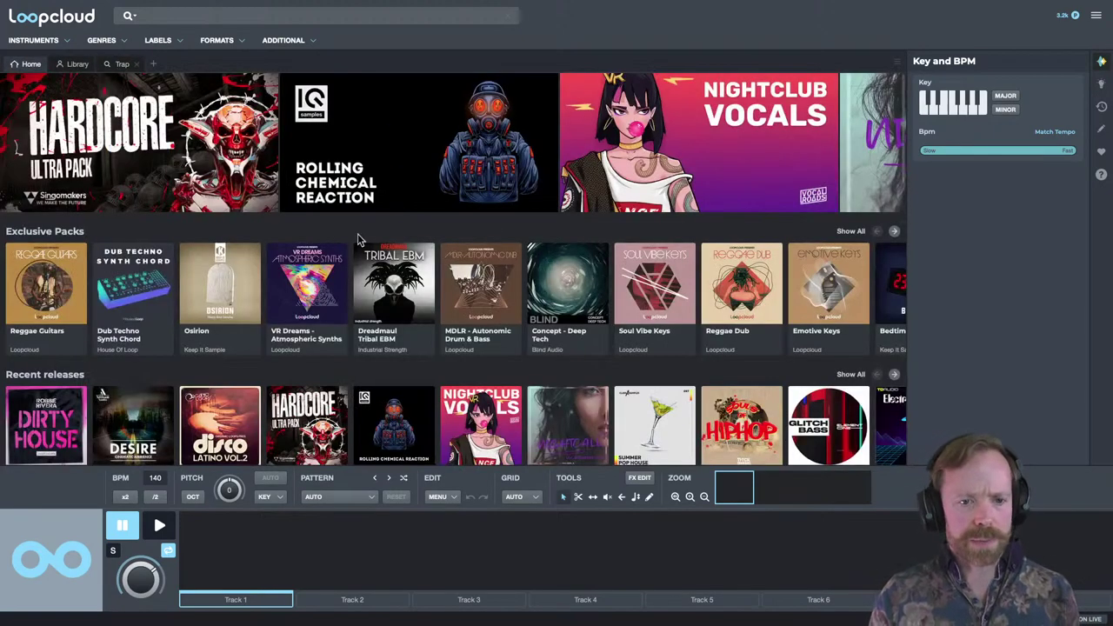
pyautogui.scroll(-3, 344, 261)
pyautogui.scroll(-3, 339, 266)
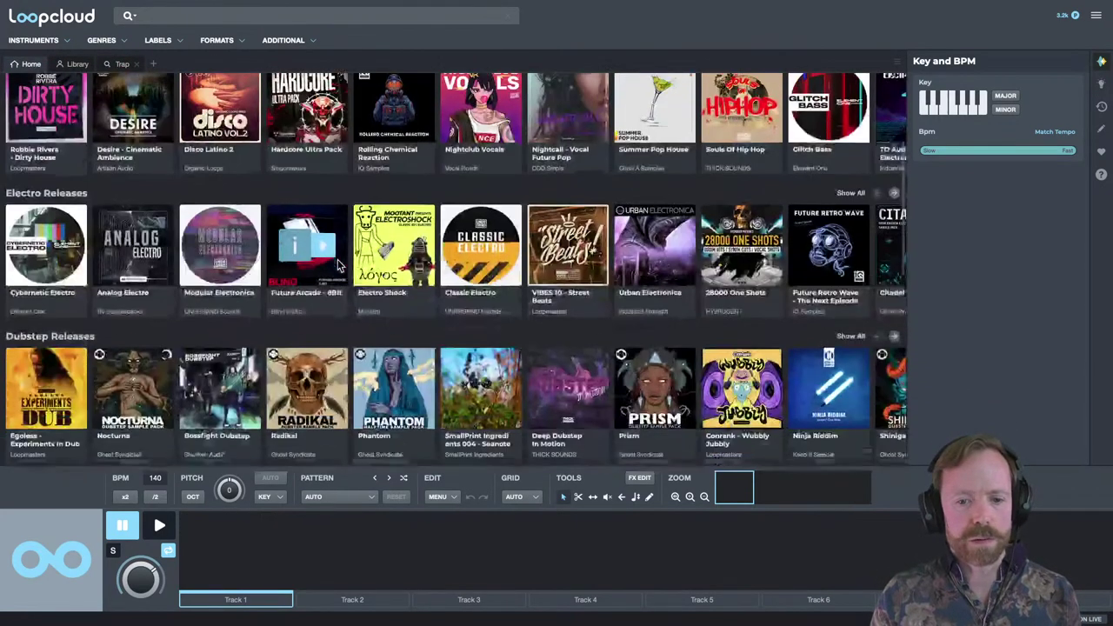
pyautogui.scroll(5, 339, 266)
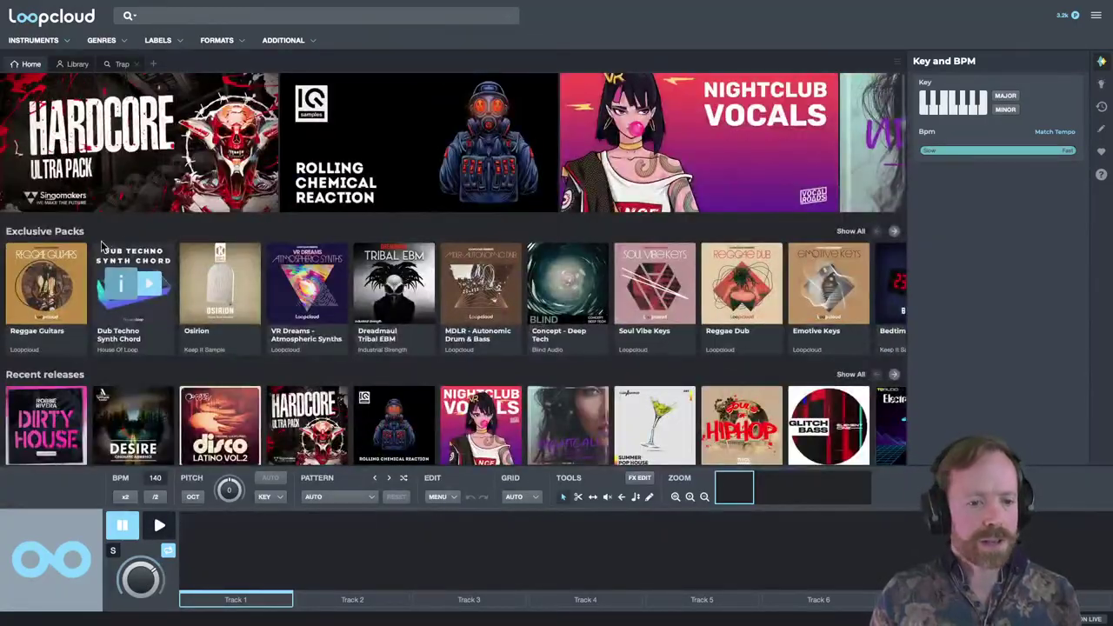
pyautogui.scroll(-5, 245, 385)
pyautogui.scroll(-5, 246, 383)
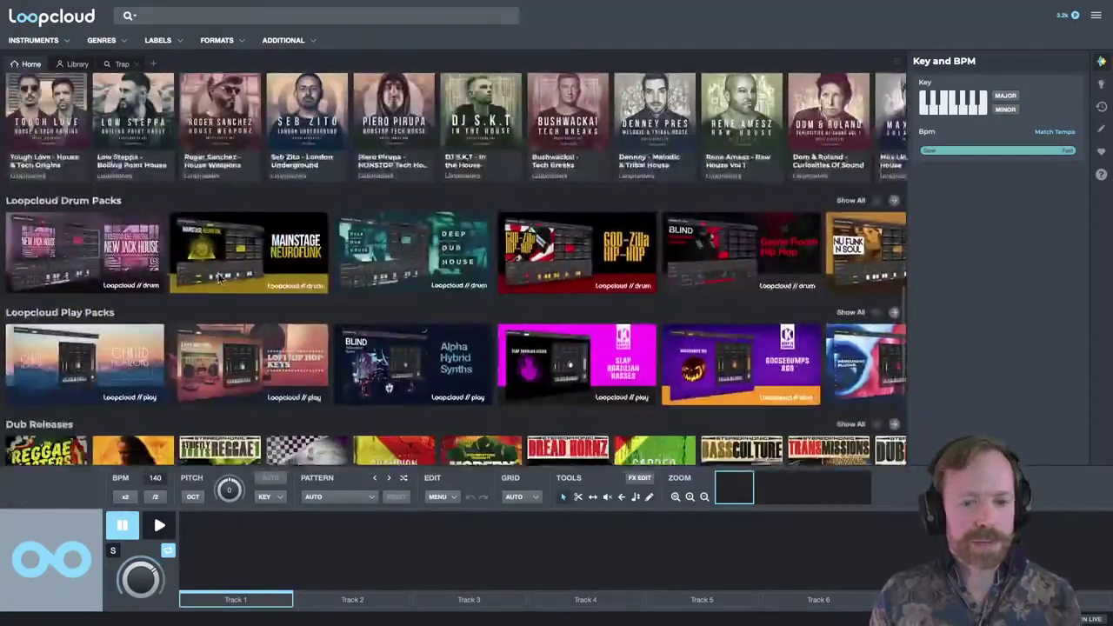
pyautogui.scroll(-1, 419, 299)
pyautogui.scroll(2, 239, 122)
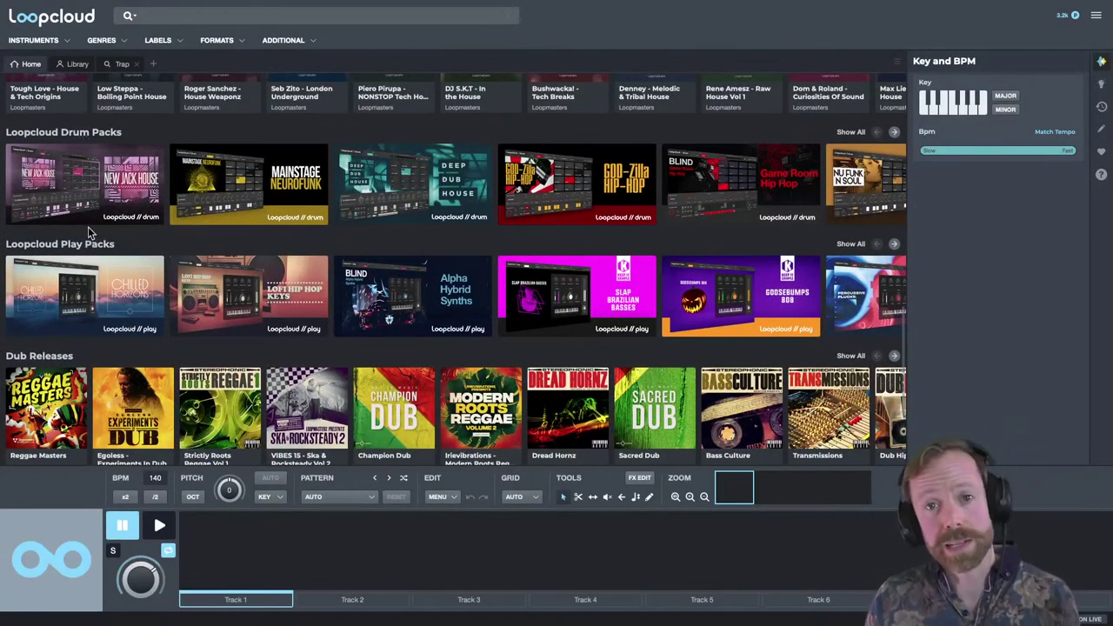
pyautogui.moveTo(197, 201)
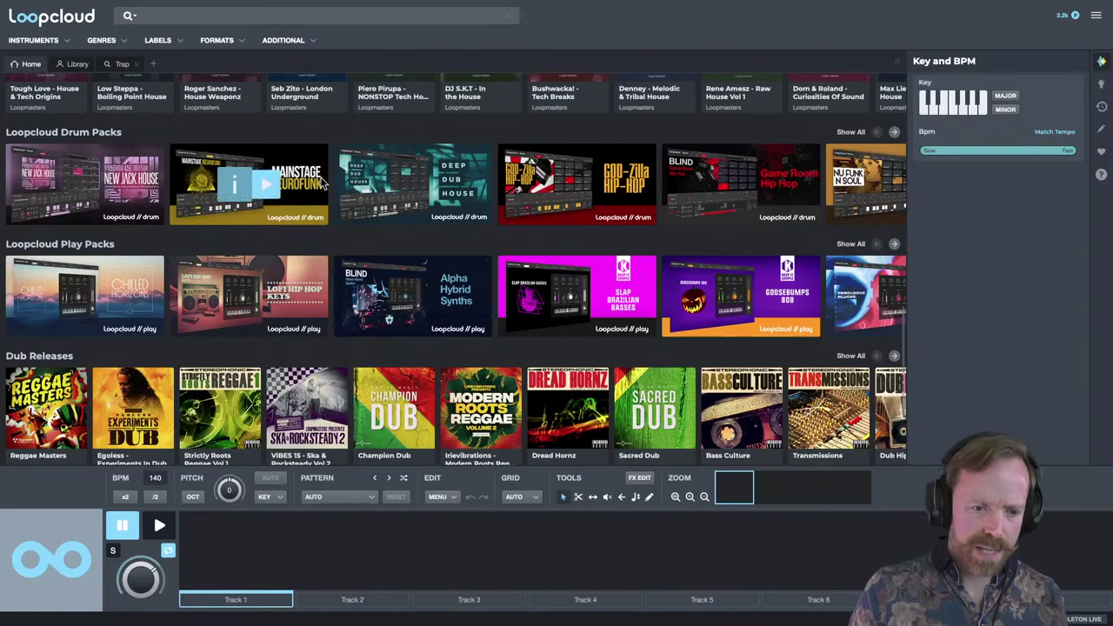
pyautogui.scroll(10, 647, 254)
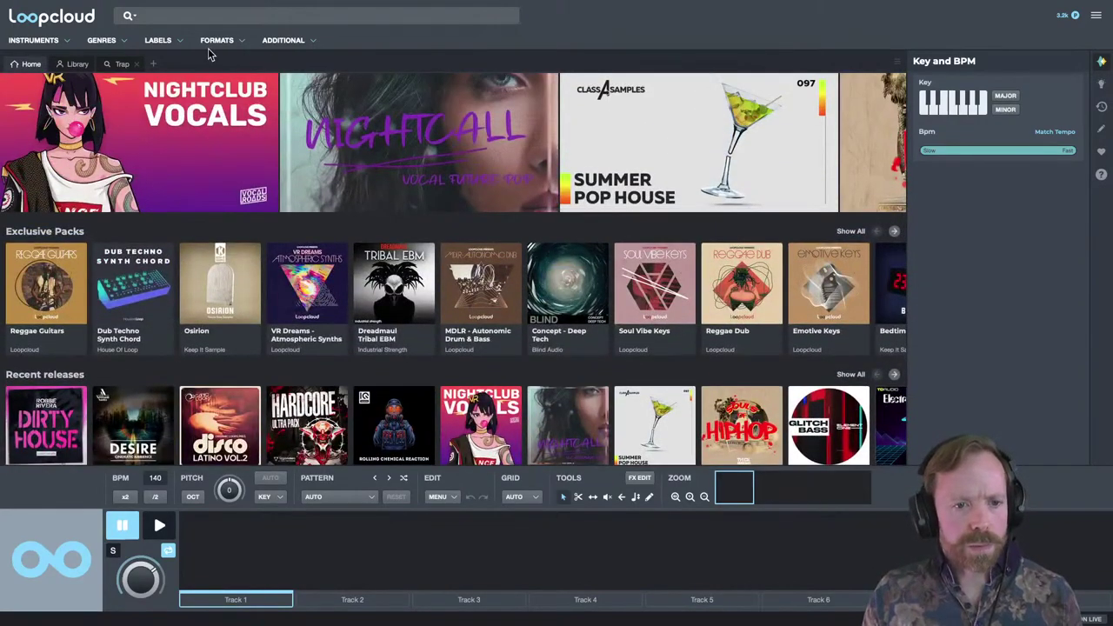
# Look through the Trap results, including the relevant products and the WAV sample list, and review the available instrument categories.
pyautogui.click(122, 63)
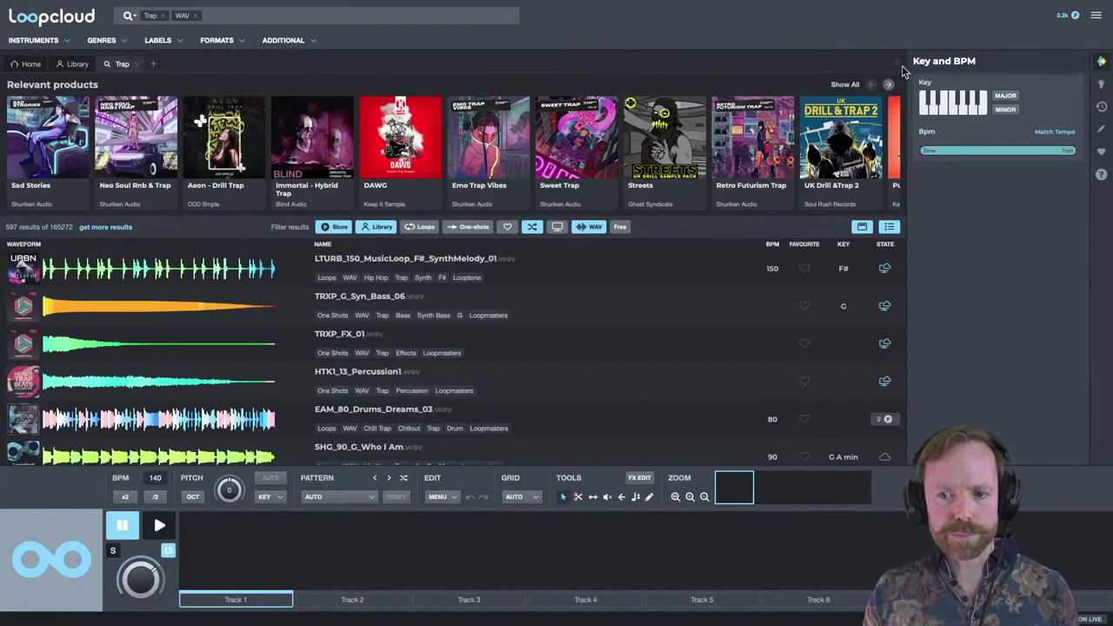
pyautogui.click(78, 66)
pyautogui.click(121, 66)
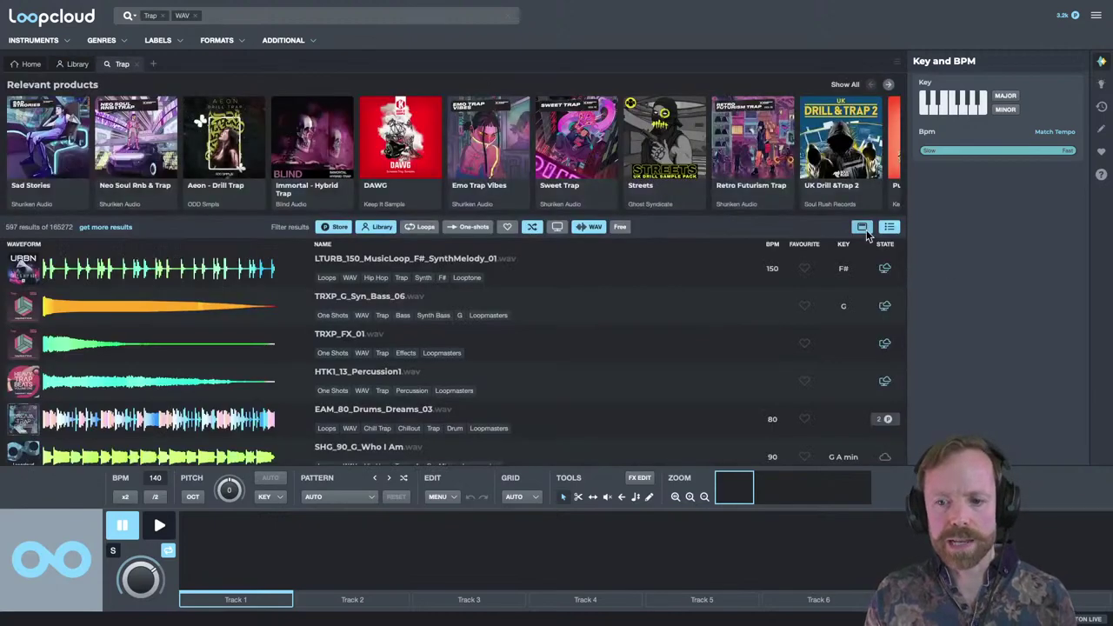
pyautogui.scroll(-1, 867, 232)
pyautogui.scroll(2, 865, 217)
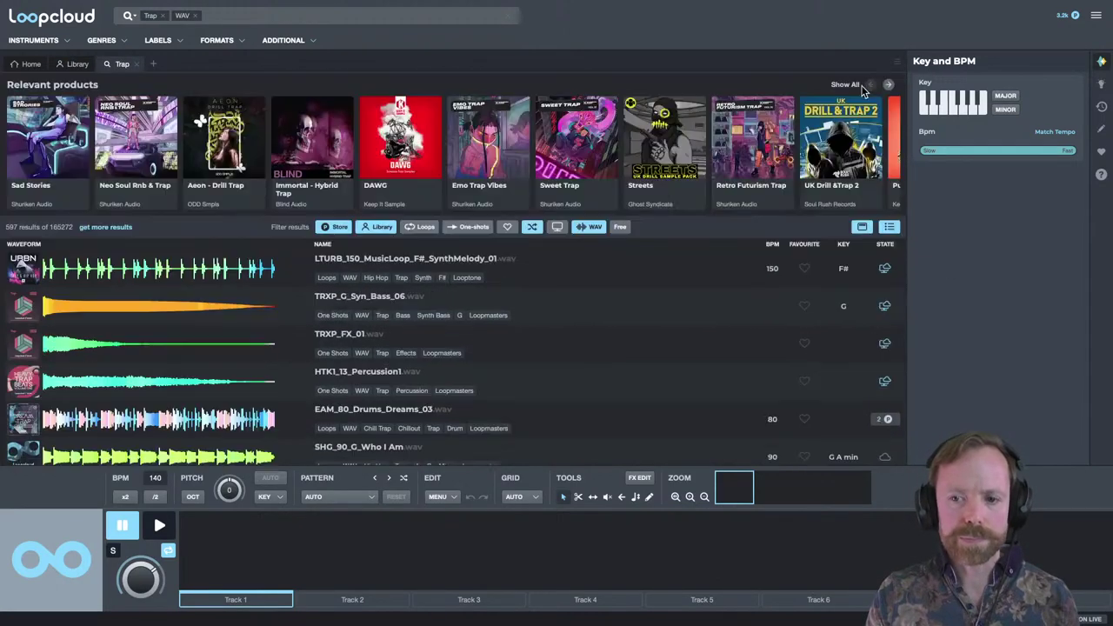
pyautogui.scroll(-1, 861, 233)
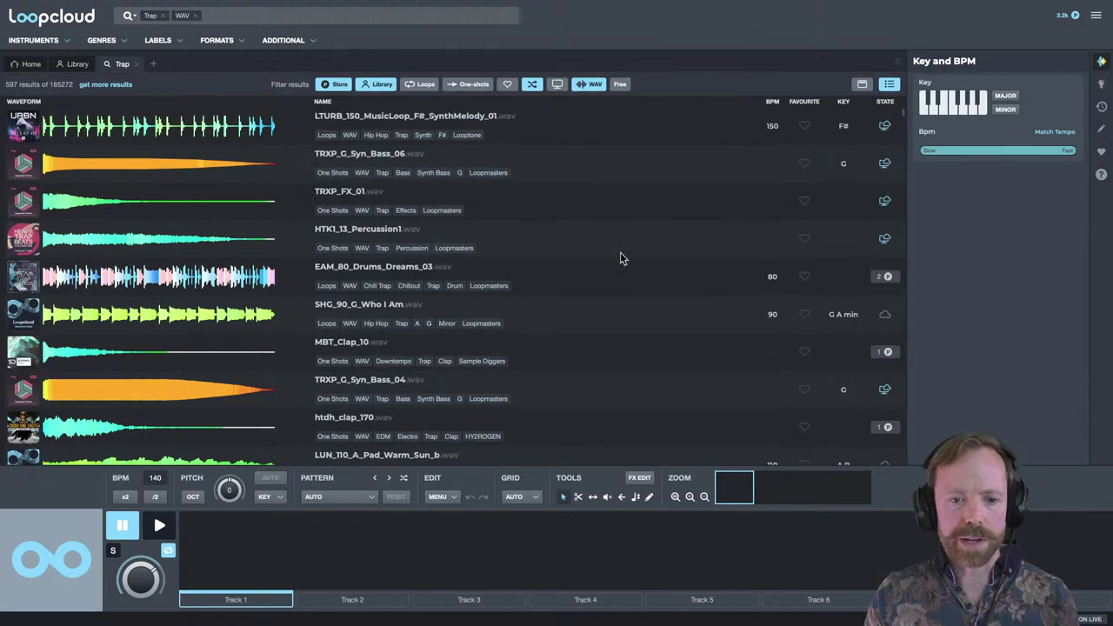
pyautogui.scroll(1, 860, 81)
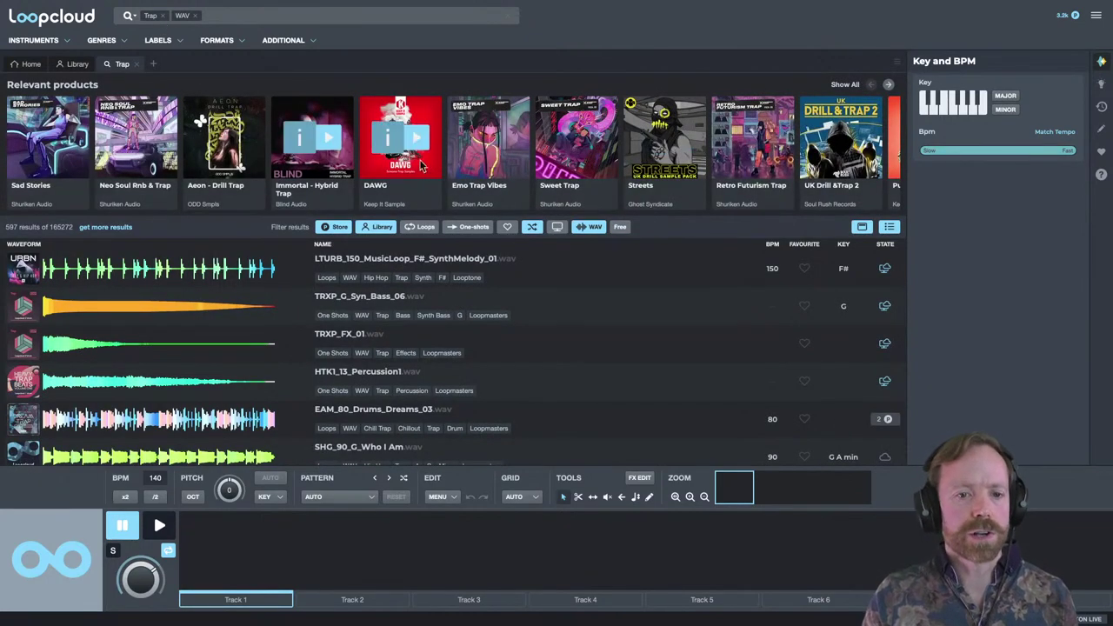
pyautogui.scroll(-1, 509, 353)
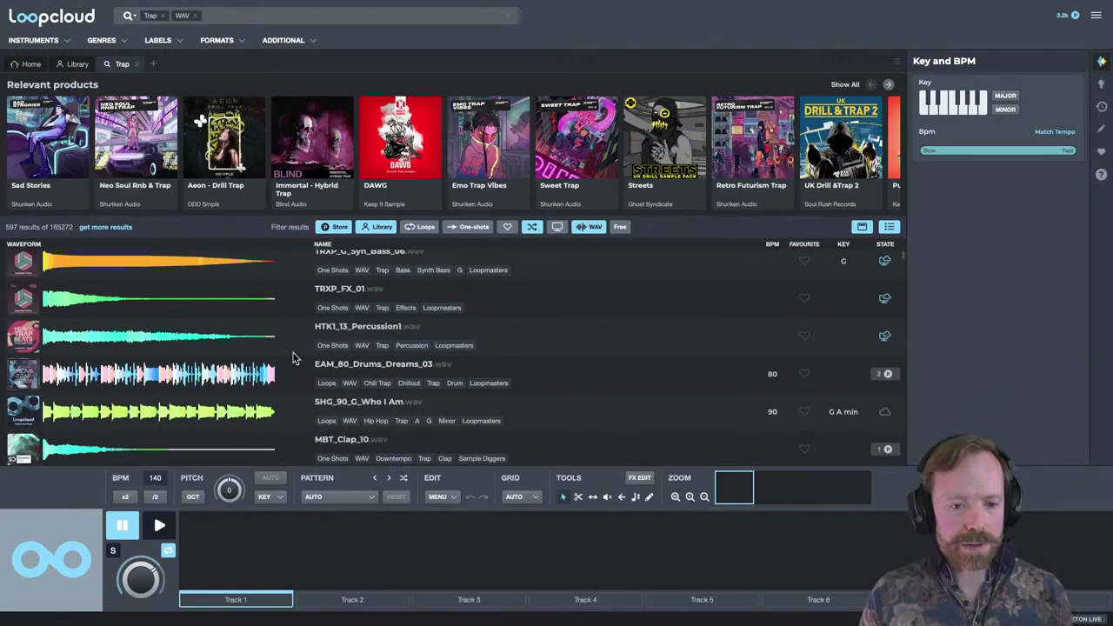
pyautogui.click(66, 40)
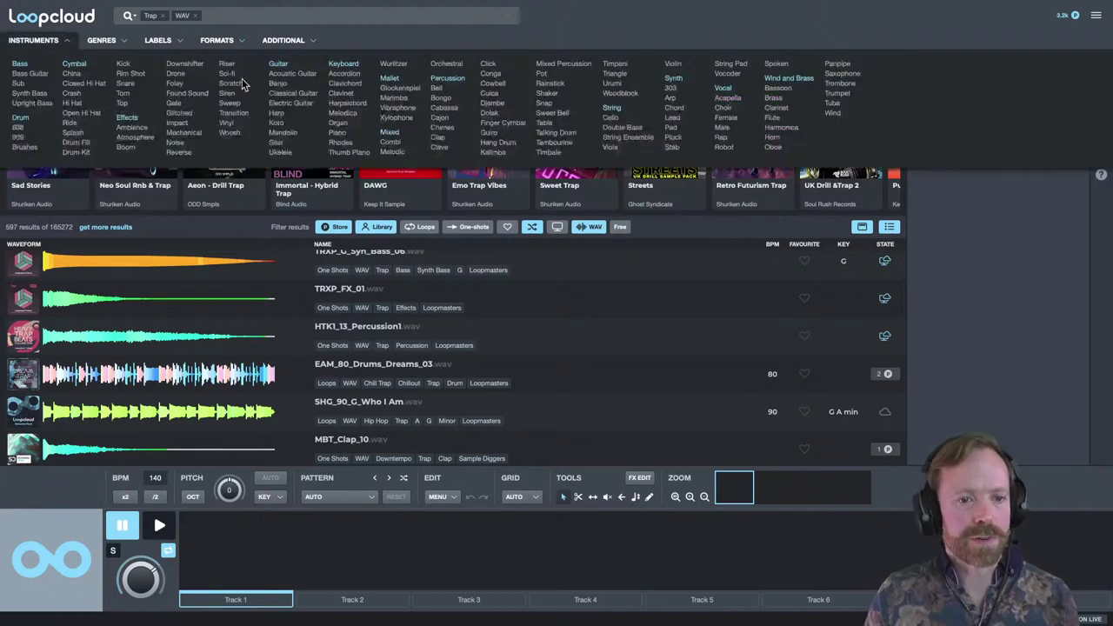
pyautogui.click(68, 43)
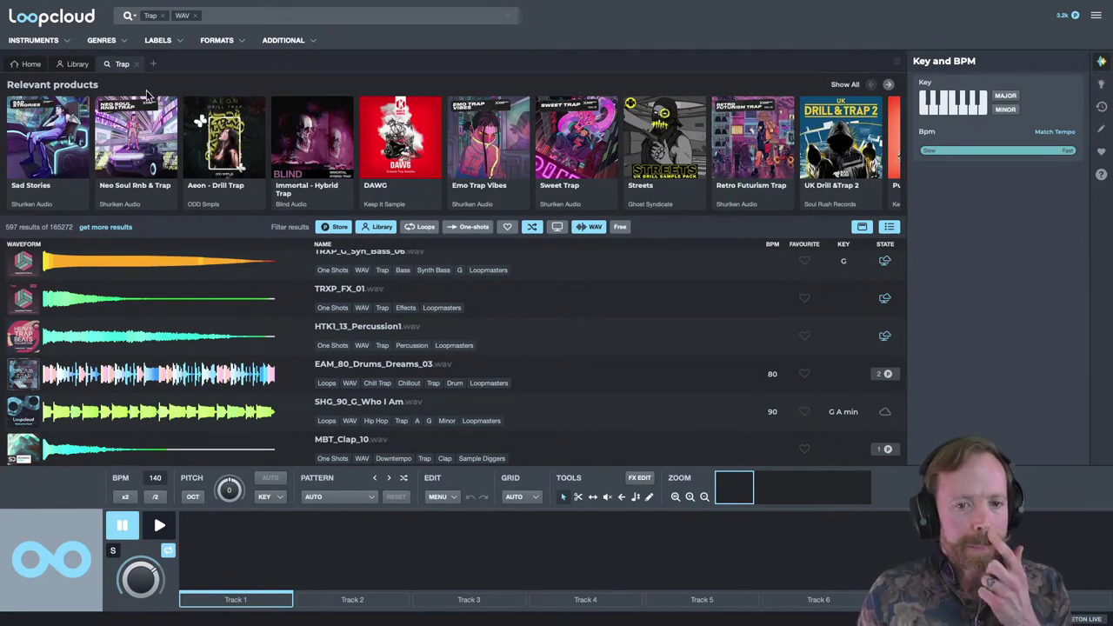
# Open a new Loopcloud search tab and search for "atlanta".
pyautogui.click(156, 64)
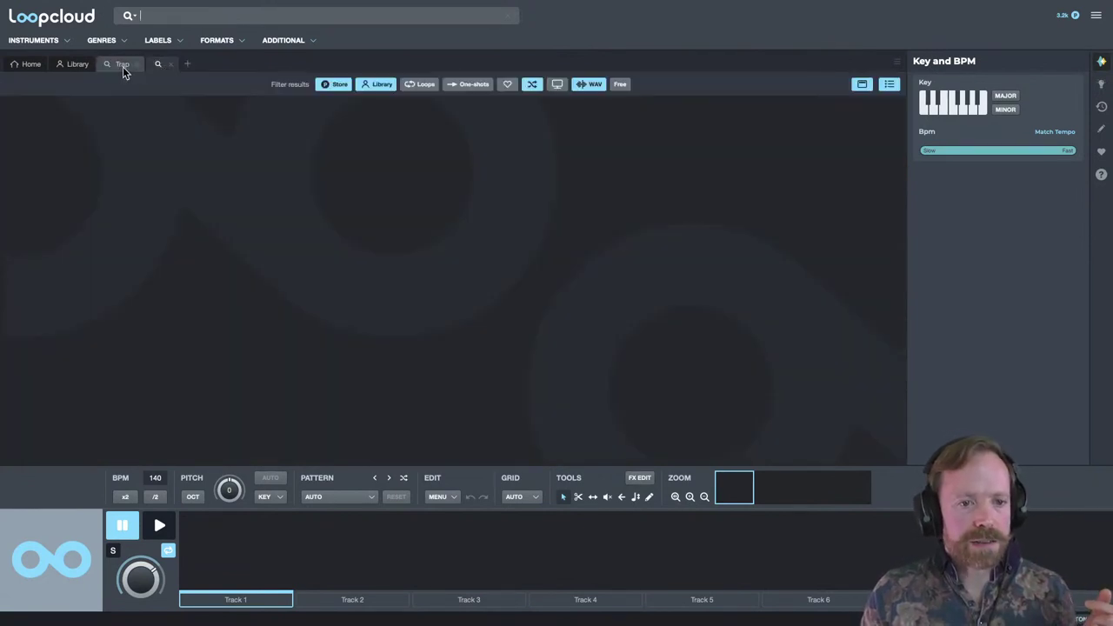
pyautogui.click(122, 66)
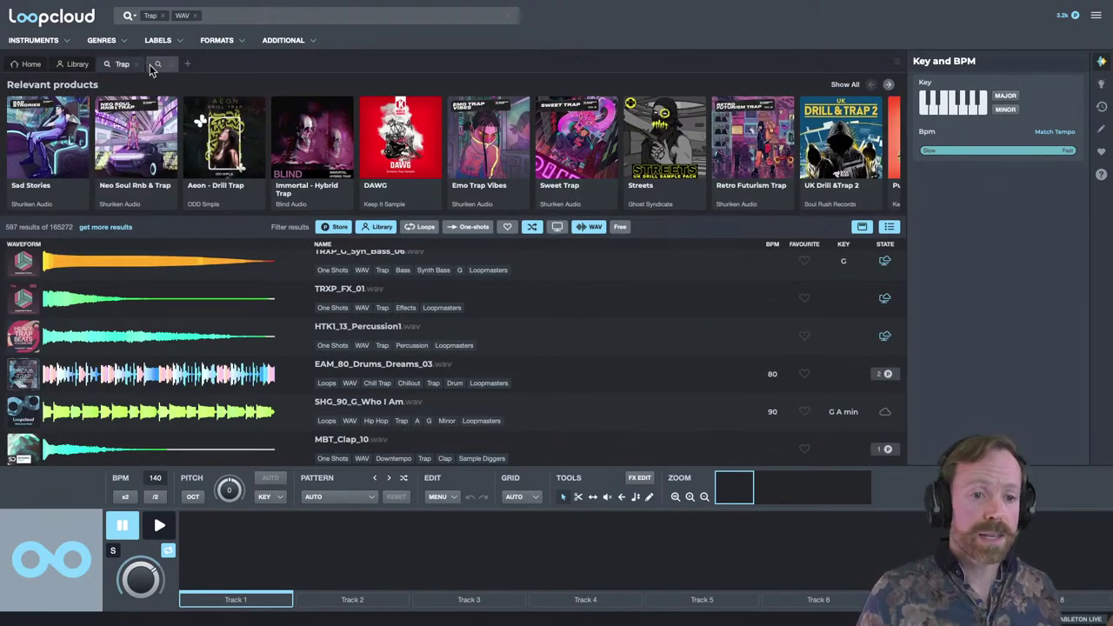
pyautogui.click(157, 64)
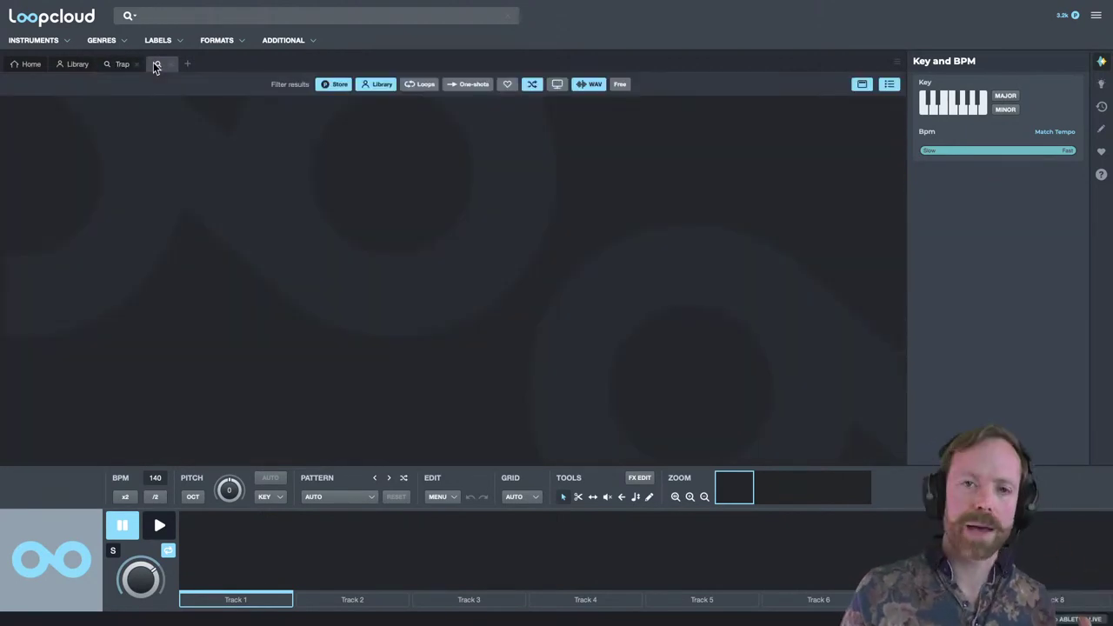
pyautogui.click(186, 18)
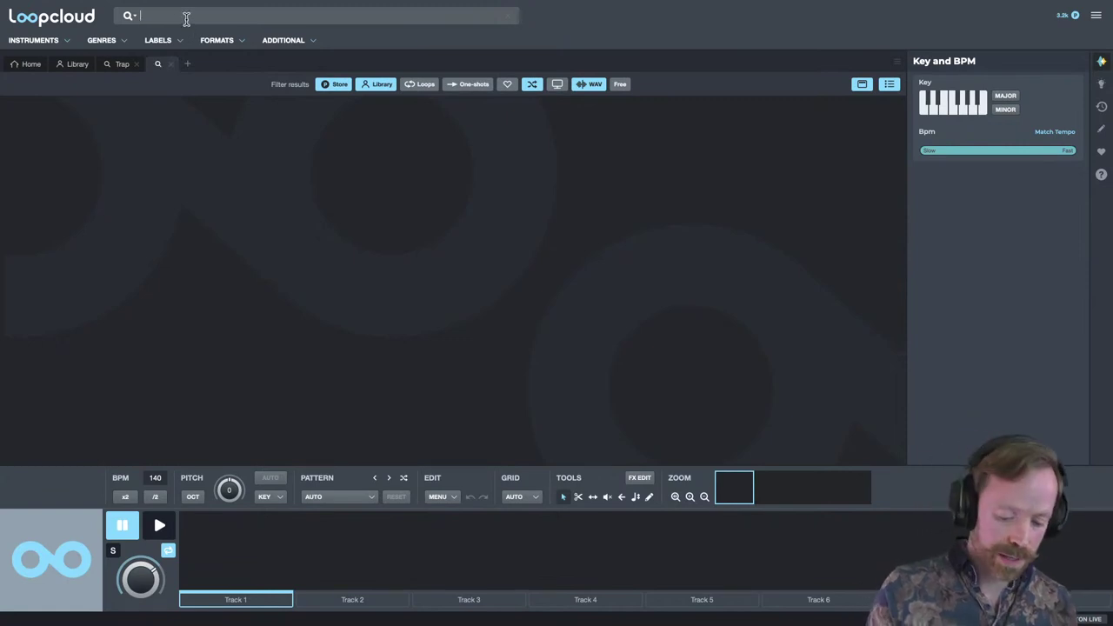
pyautogui.write('atlanta')
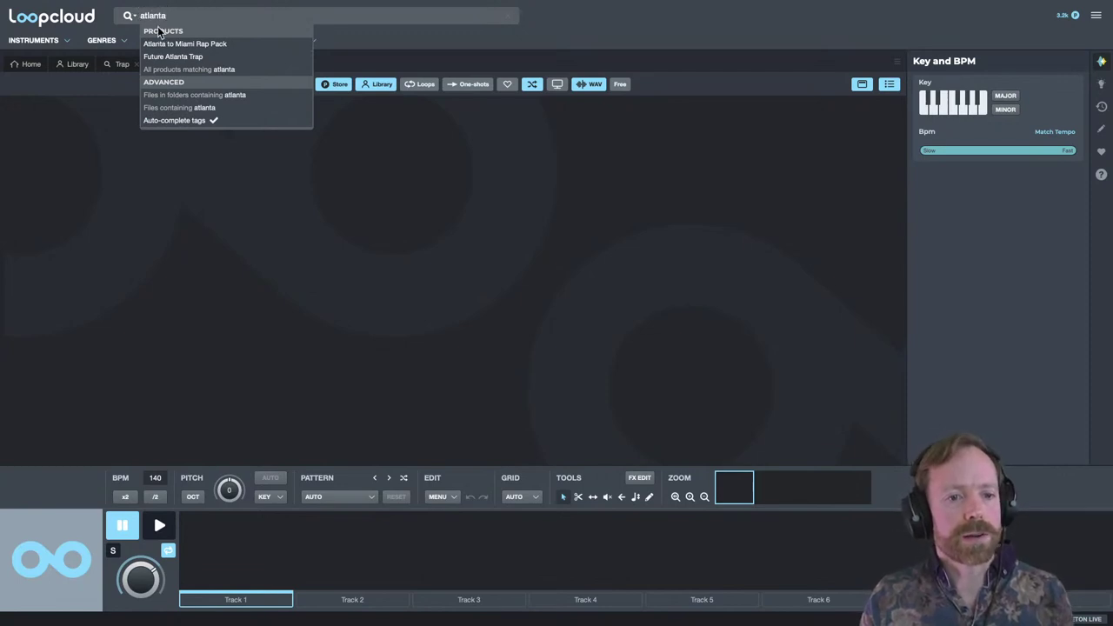
pyautogui.click(373, 39)
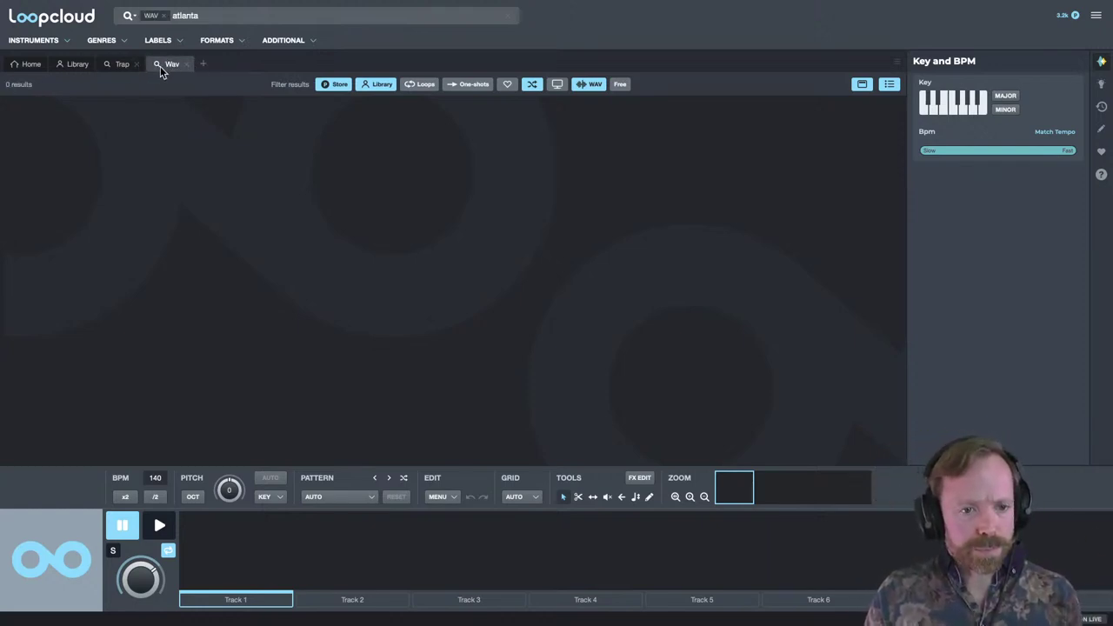
# Redo the search as "atlan" without the WAV tag and open the suggested Future Atlanta Trap pack.
pyautogui.click(207, 15)
pyautogui.press('BackSpace')
pyautogui.press('BackSpace')
pyautogui.press('BackSpace')
pyautogui.press('BackSpace')
pyautogui.press('BackSpace')
pyautogui.press('BackSpace')
pyautogui.press('BackSpace')
pyautogui.press('BackSpace')
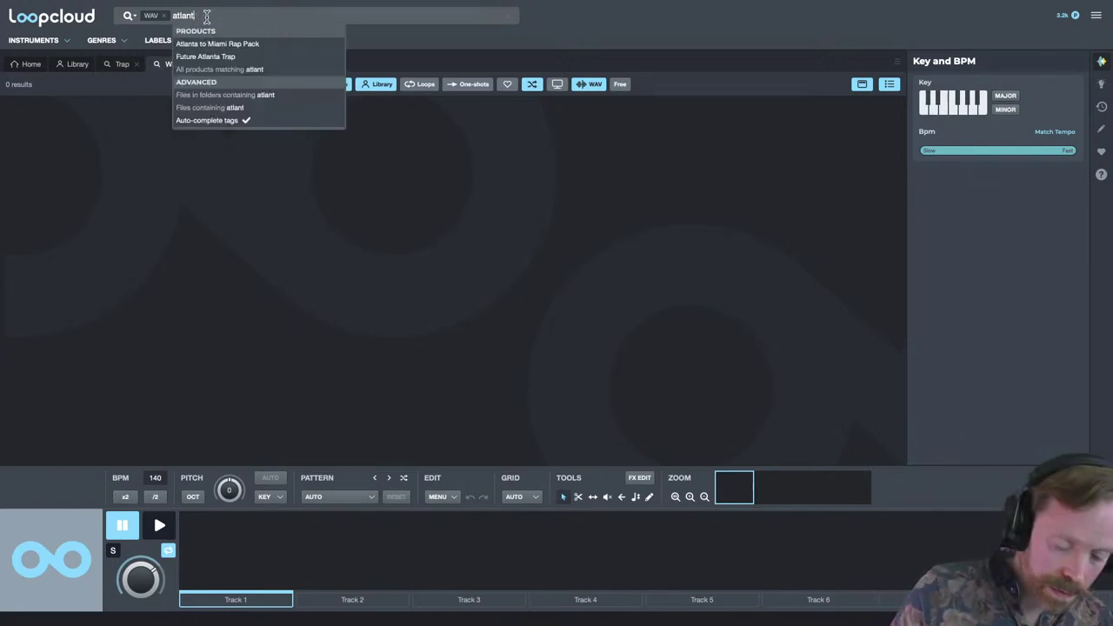
pyautogui.write('atlan')
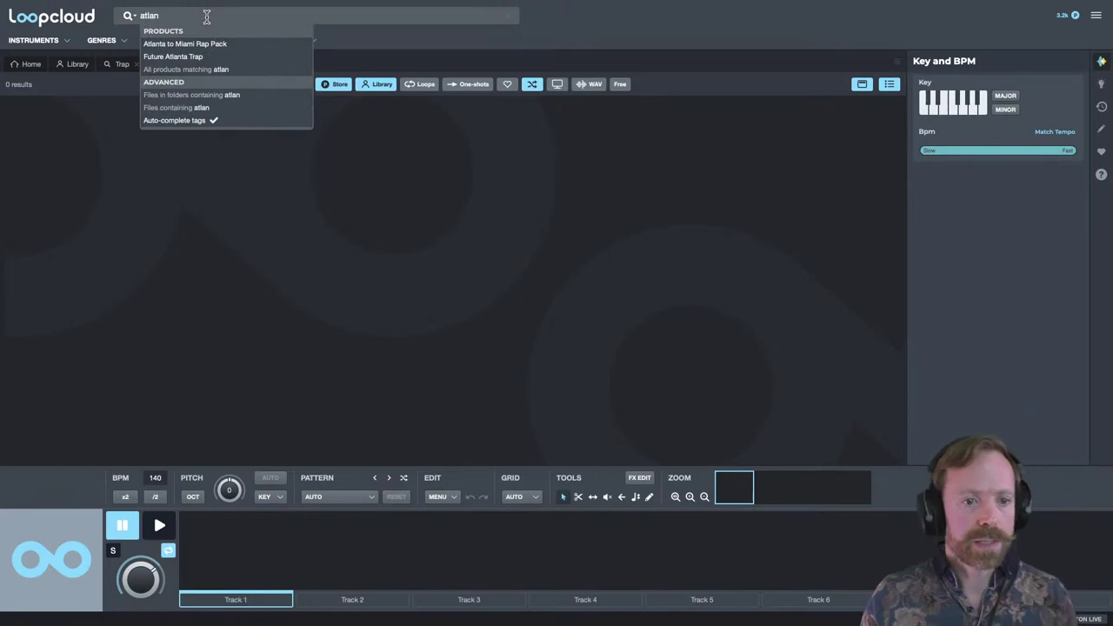
pyautogui.press('BackSpace')
pyautogui.press('BackSpace')
pyautogui.press('BackSpace')
pyautogui.press('BackSpace')
pyautogui.press('BackSpace')
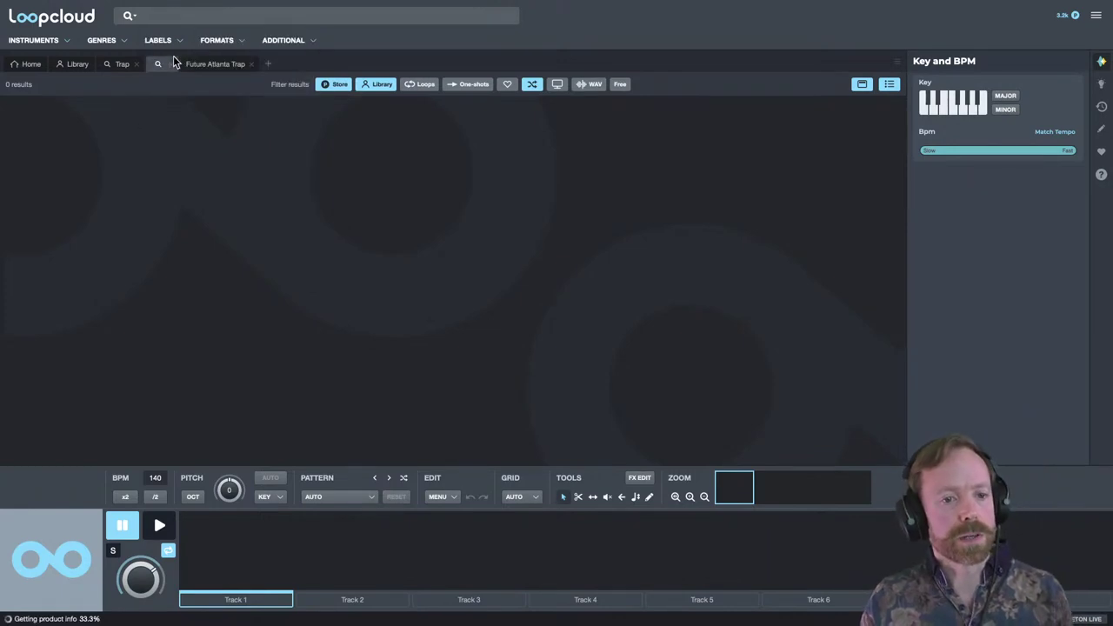
pyautogui.click(203, 61)
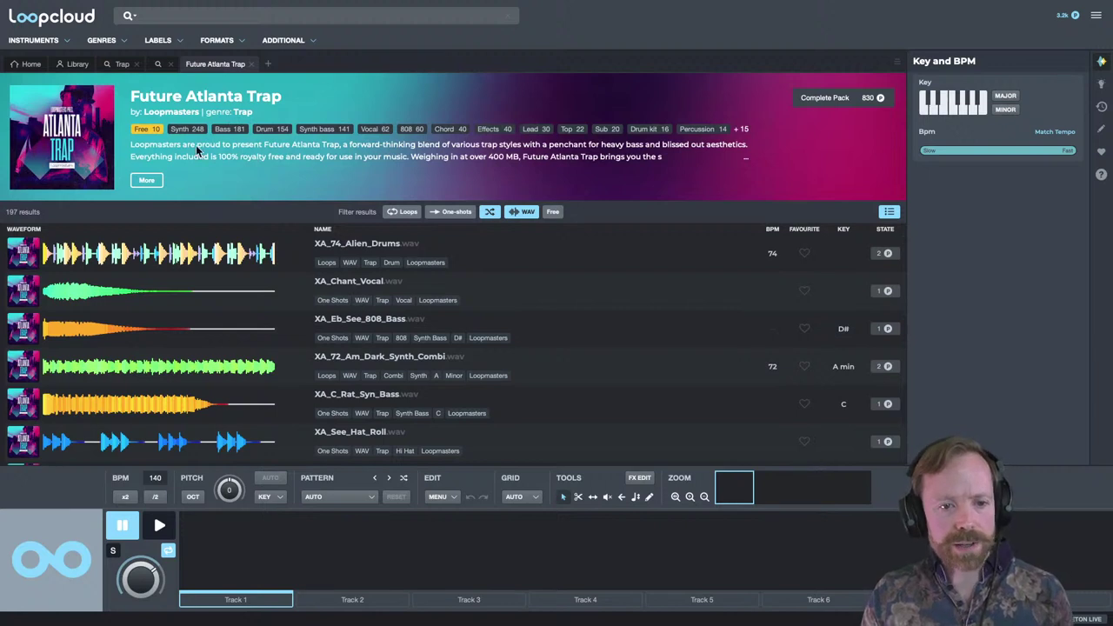
# Filter the Future Atlanta Trap pack to Drum loops and load XA_74_Alien_Drums.wav as the preview loop.
pyautogui.click(275, 128)
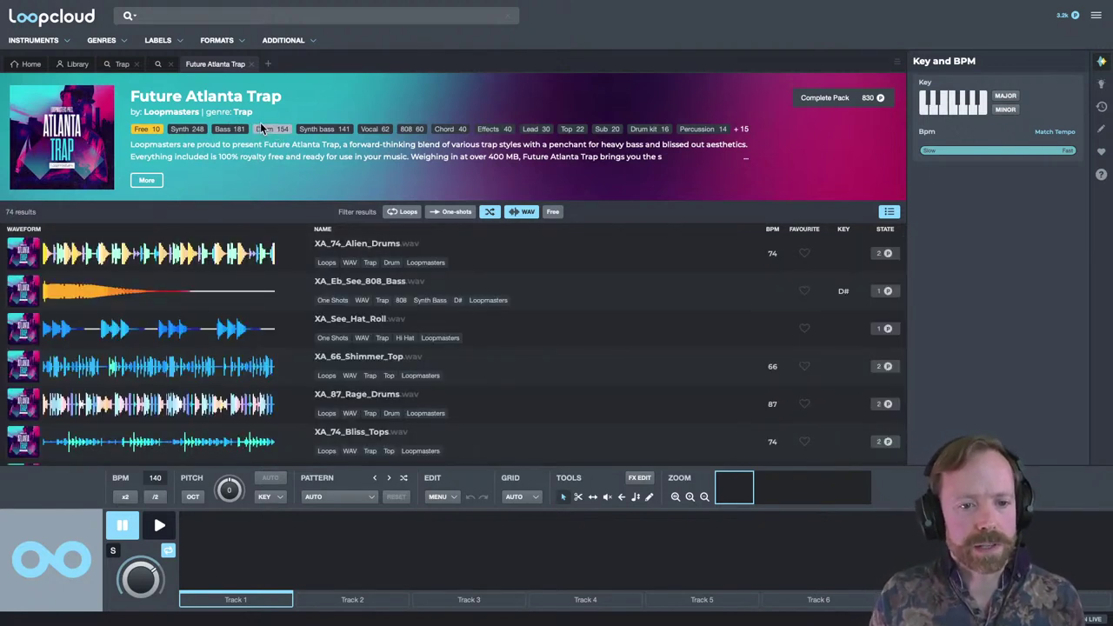
pyautogui.click(409, 213)
pyautogui.click(380, 243)
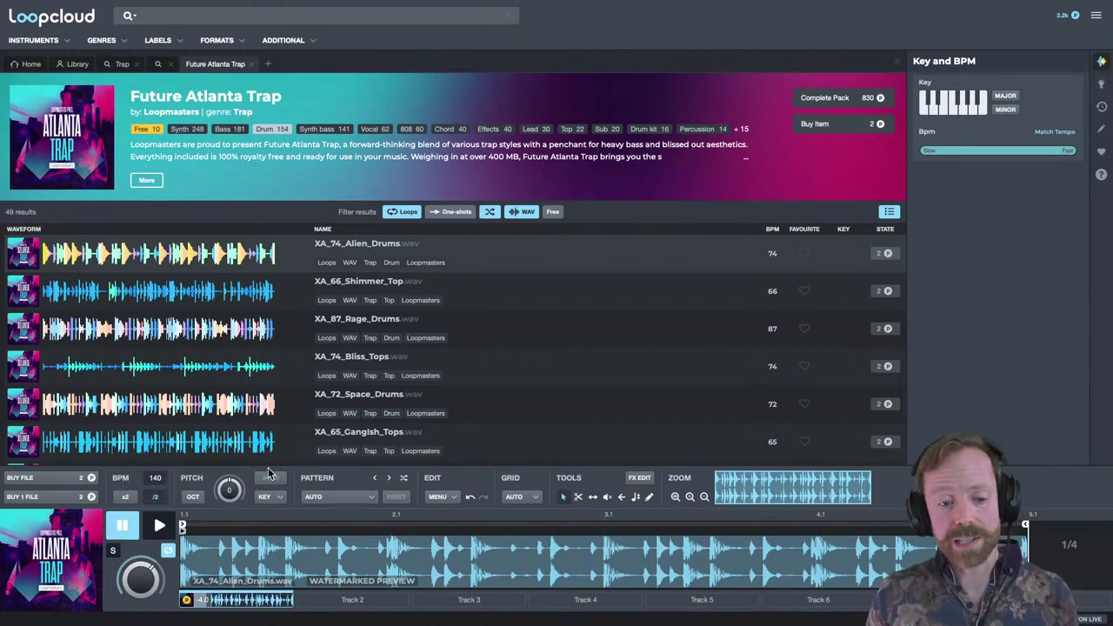
pyautogui.moveTo(269, 464); pyautogui.dragTo(220, 398)
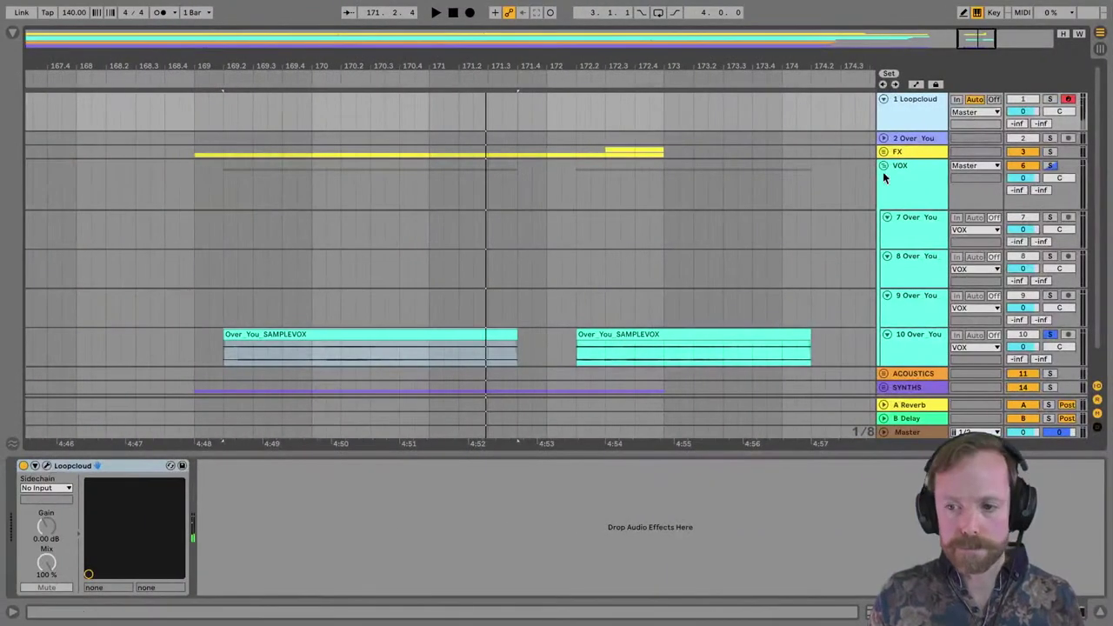
# Turn off solo on the VOX group in the Live set and play the passage together with the Loopcloud preview.
pyautogui.click(1050, 166)
pyautogui.press('space')
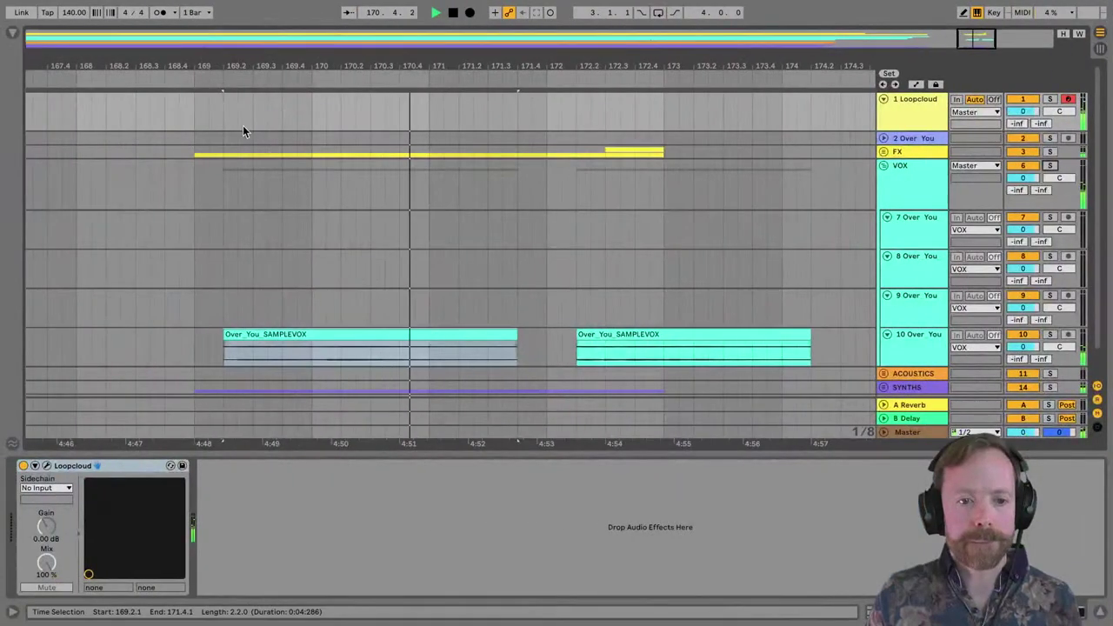
pyautogui.press('space')
# Set the arrangement loop to bars 169.1.1 through 173.1.1 using the FX group's clip span and start looped playback.
pyautogui.moveTo(184, 109); pyautogui.dragTo(781, 118)
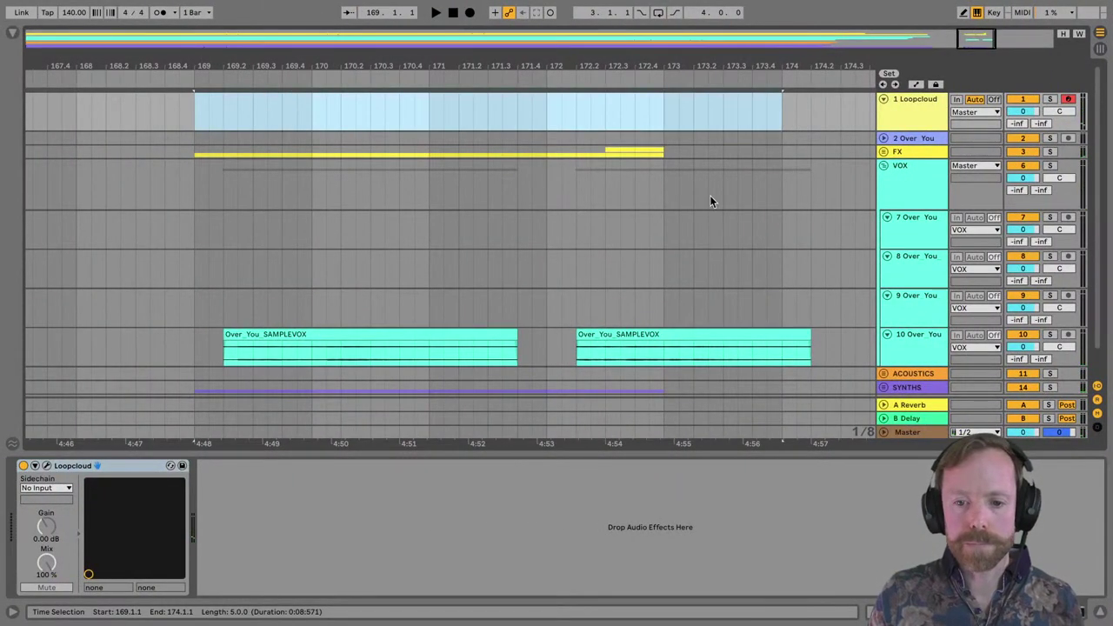
pyautogui.moveTo(197, 149); pyautogui.dragTo(671, 150)
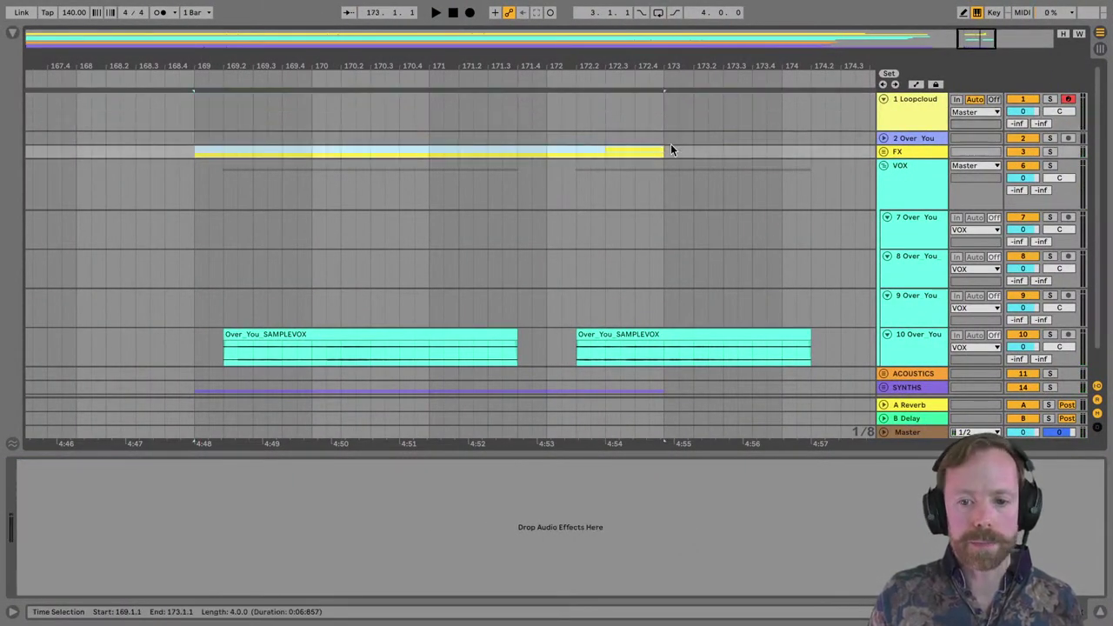
pyautogui.hotkey('ctrl', 'l')
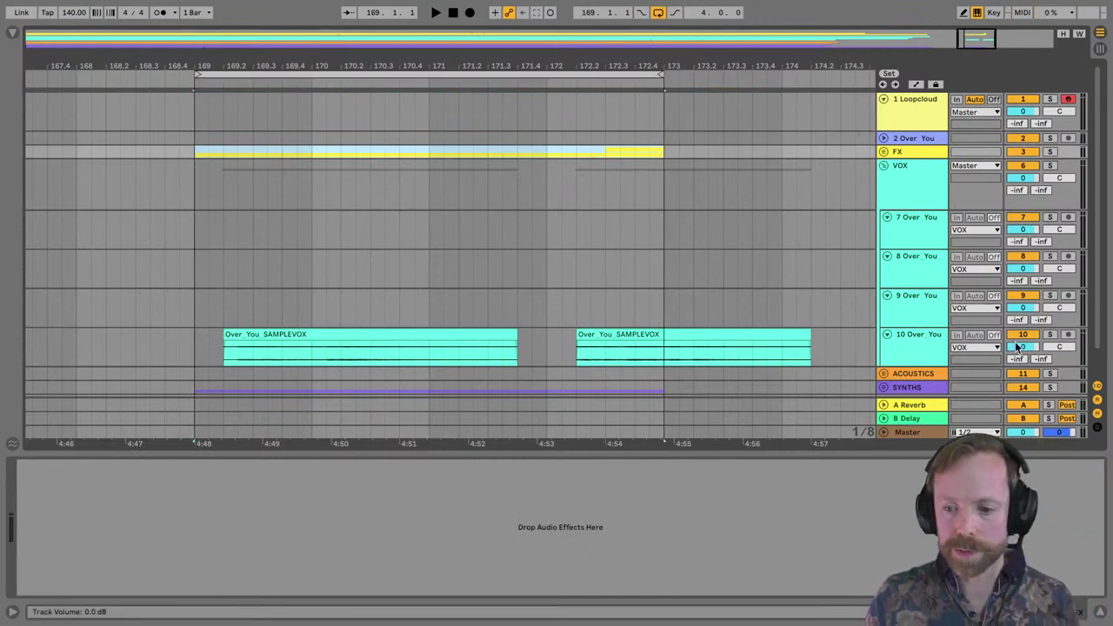
pyautogui.press('space')
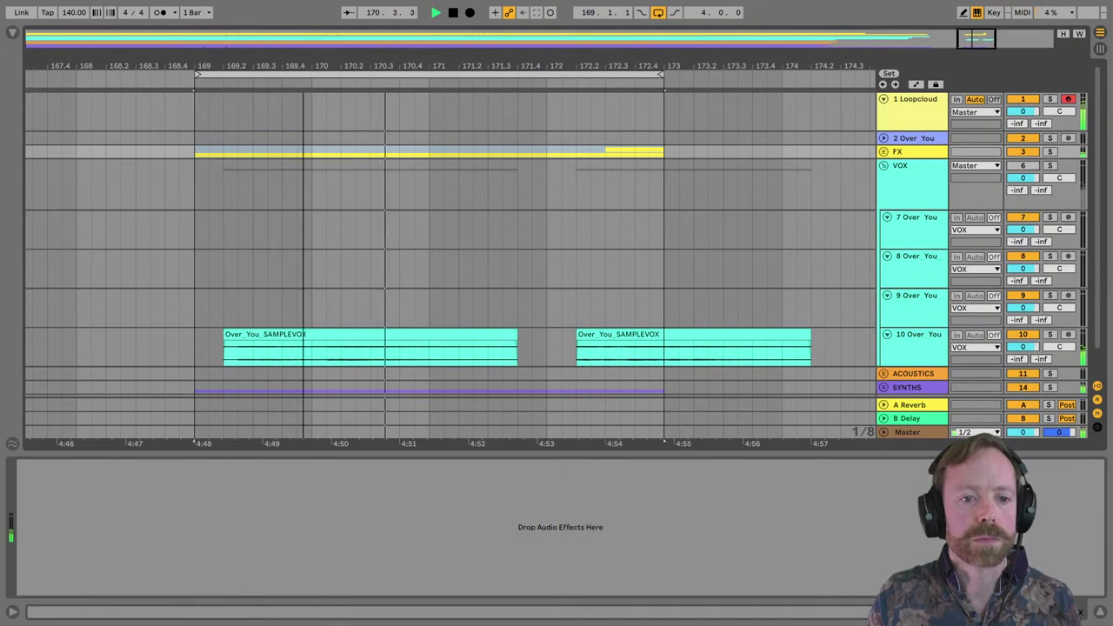
pyautogui.moveTo(313, 66); pyautogui.dragTo(466, 226)
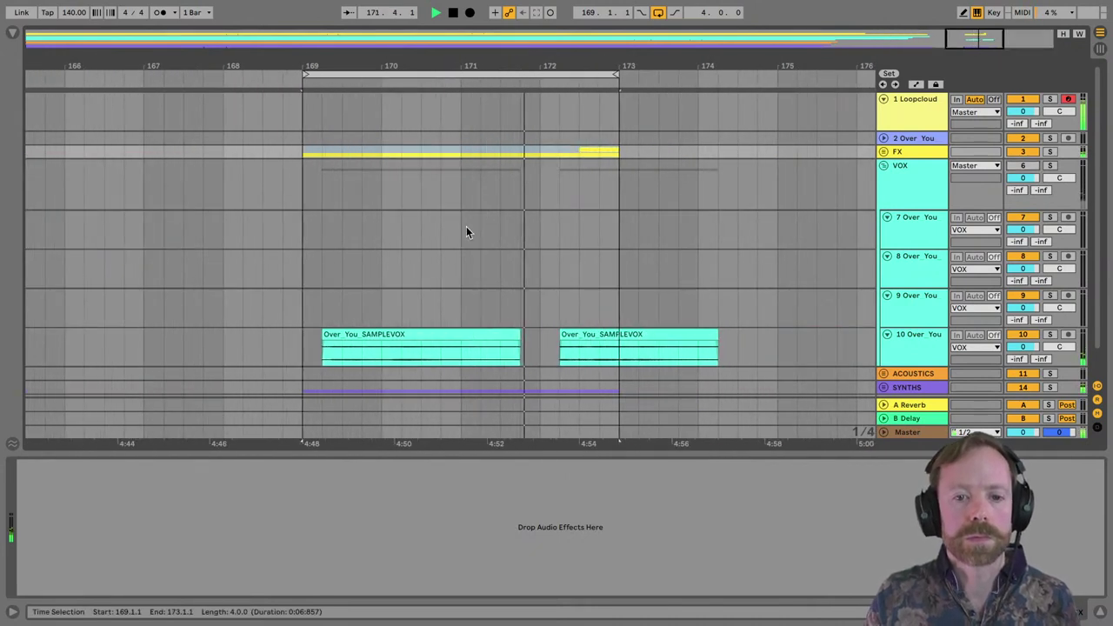
pyautogui.moveTo(435, 65); pyautogui.dragTo(437, 193)
# Switch to Loopcloud and audition XA_87_Rage_Drums, XA_72_Space_Drums, XA_73_Drilly_Hats and XA_72_Dark_Drums against the playing Live loop.
pyautogui.hotkey('ctrl', 'Right')
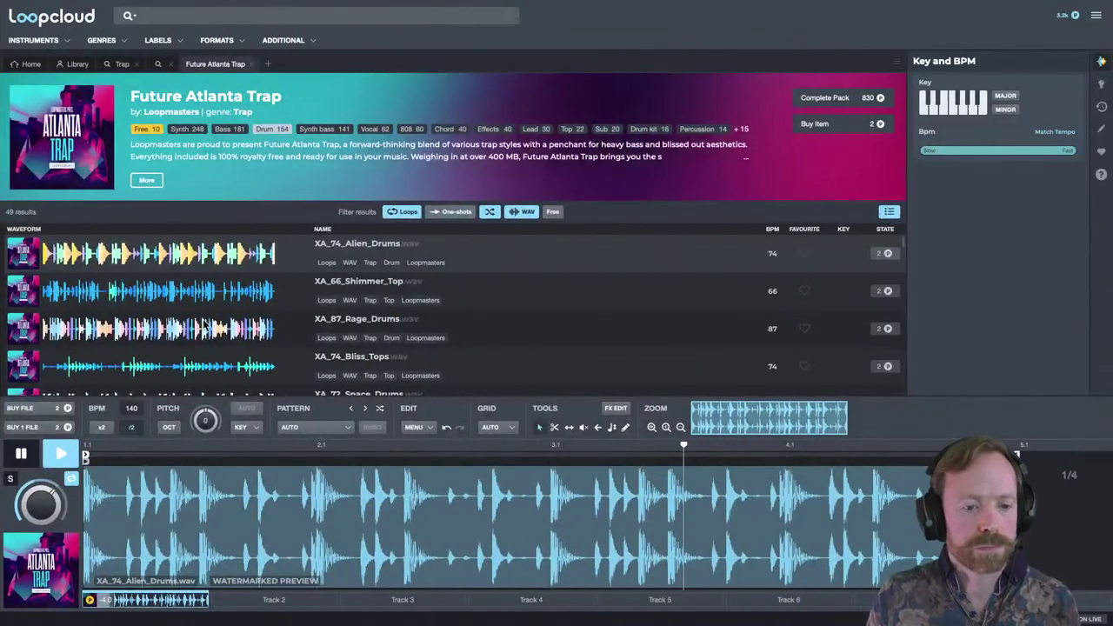
pyautogui.click(367, 319)
pyautogui.scroll(-4, 367, 318)
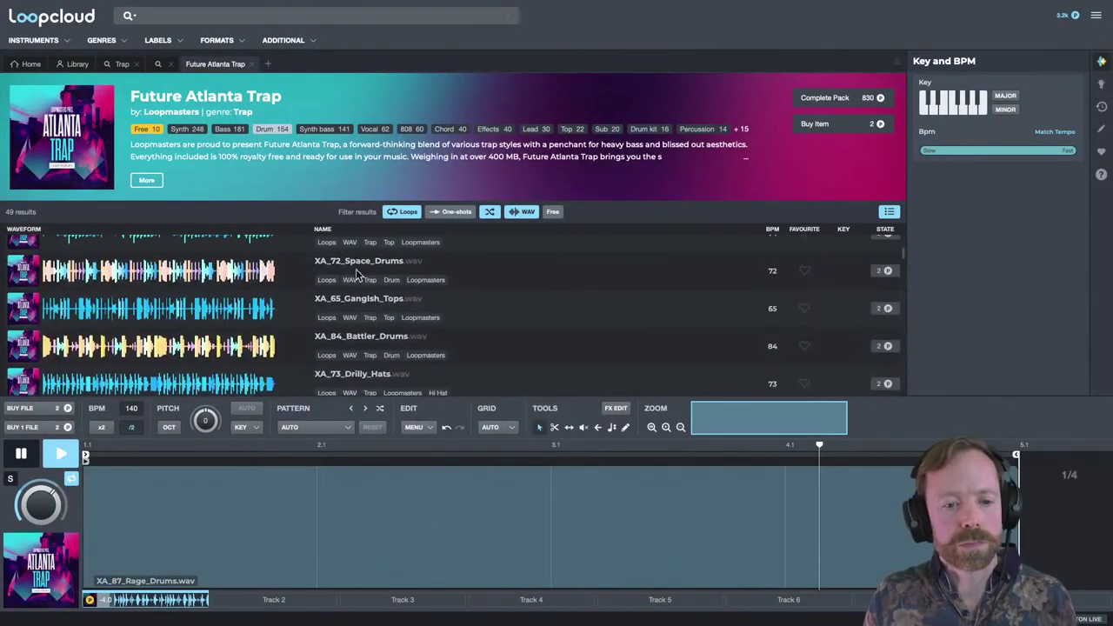
pyautogui.click(355, 267)
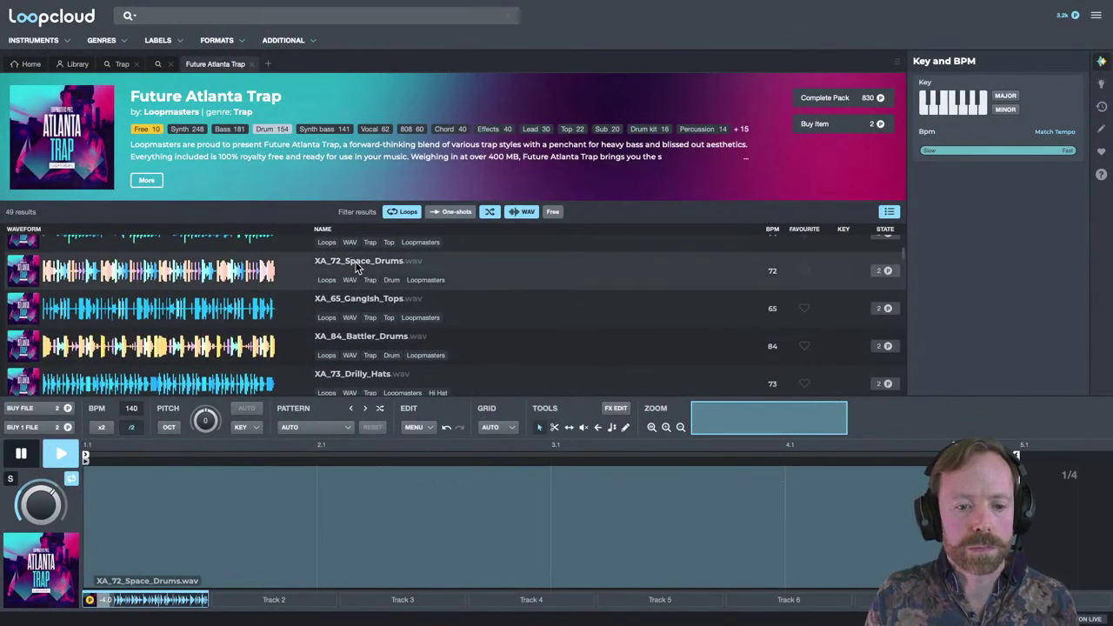
pyautogui.scroll(-2, 355, 267)
pyautogui.scroll(-1, 355, 267)
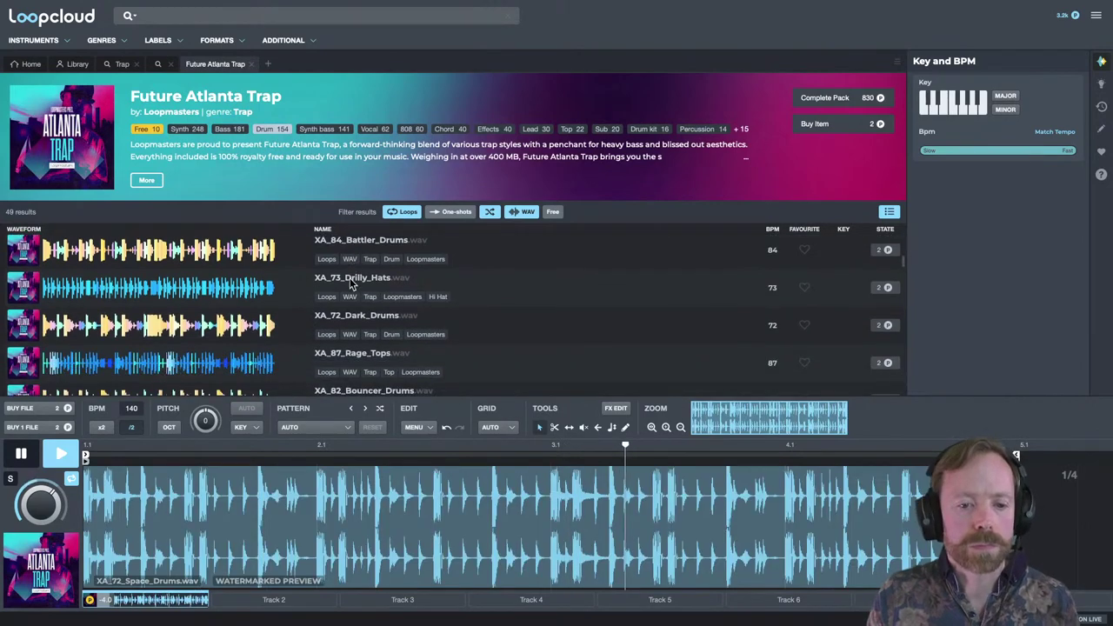
pyautogui.click(348, 282)
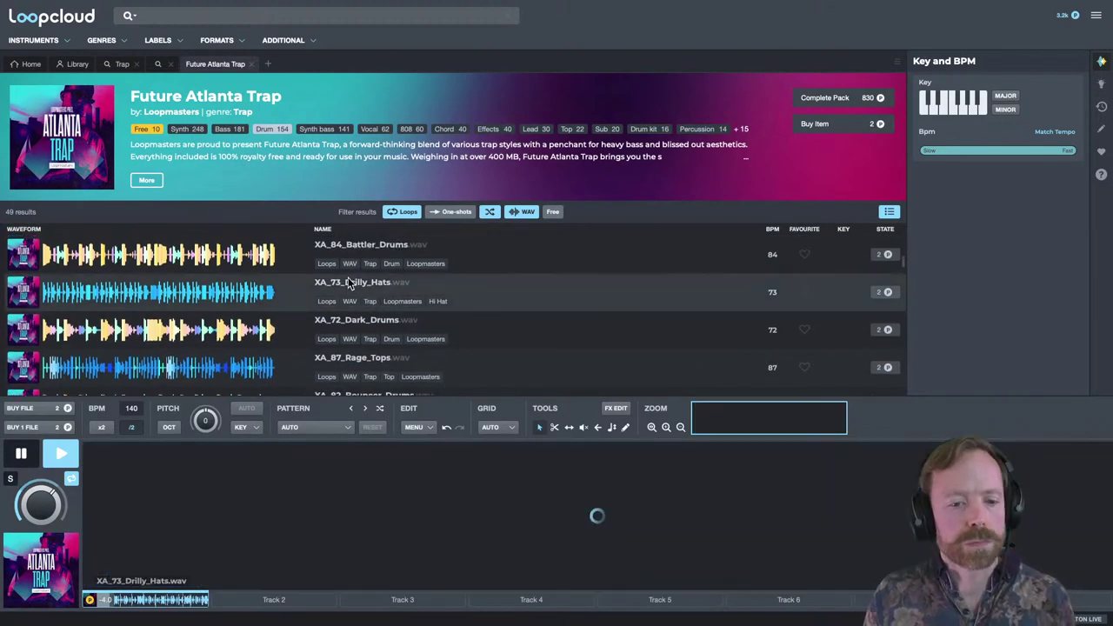
pyautogui.scroll(-2, 348, 281)
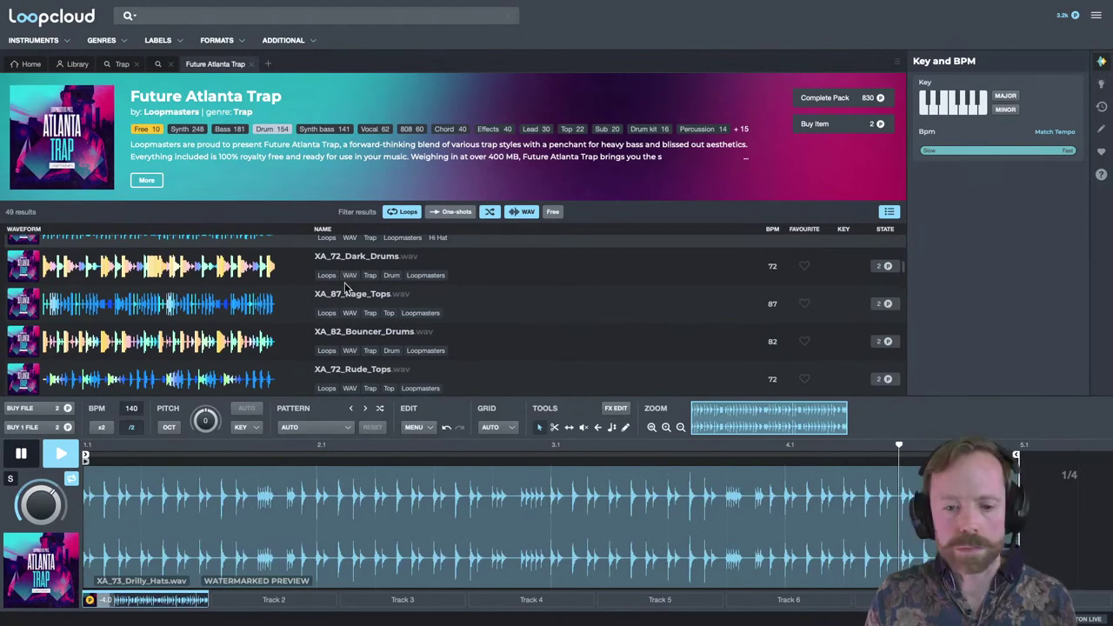
pyautogui.click(344, 282)
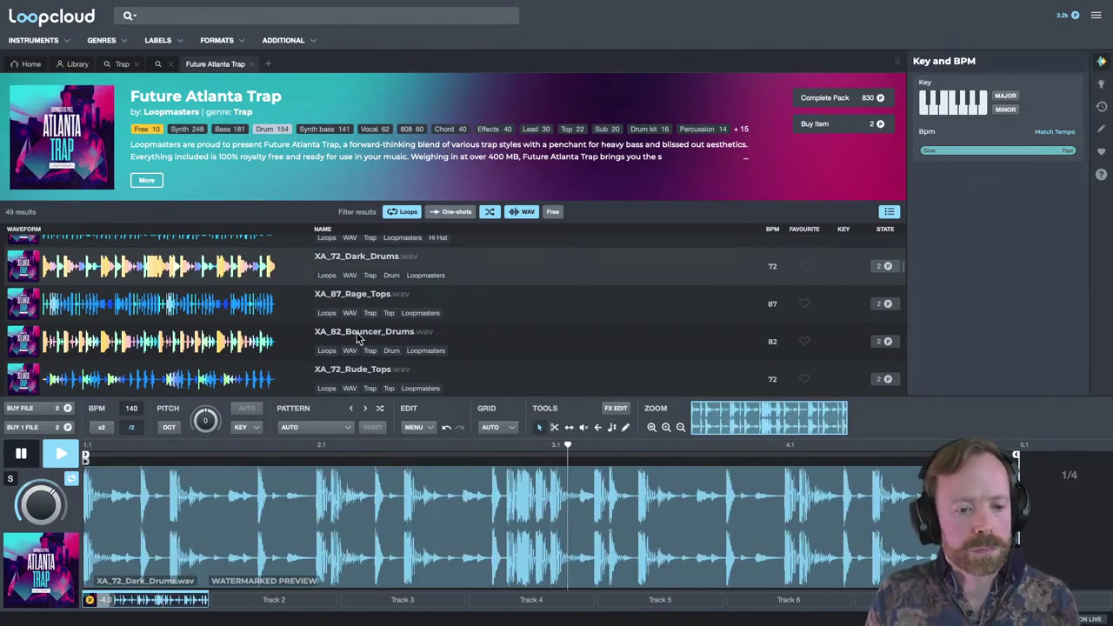
# Audition XA_82_Bouncer_Drums, XA_76_Spooky_Drums, XA_65_Trappa_Drums, XA_74_Bliss_Drums and XA_139_Further_Drums from the pack.
pyautogui.click(356, 333)
pyautogui.scroll(-5, 356, 332)
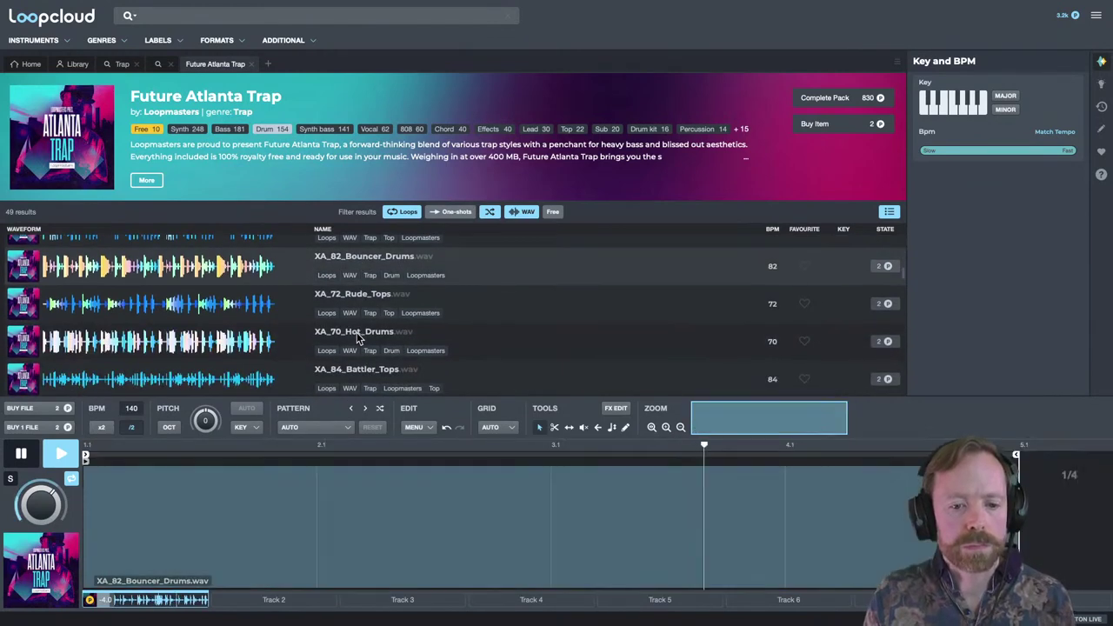
pyautogui.scroll(-2, 356, 326)
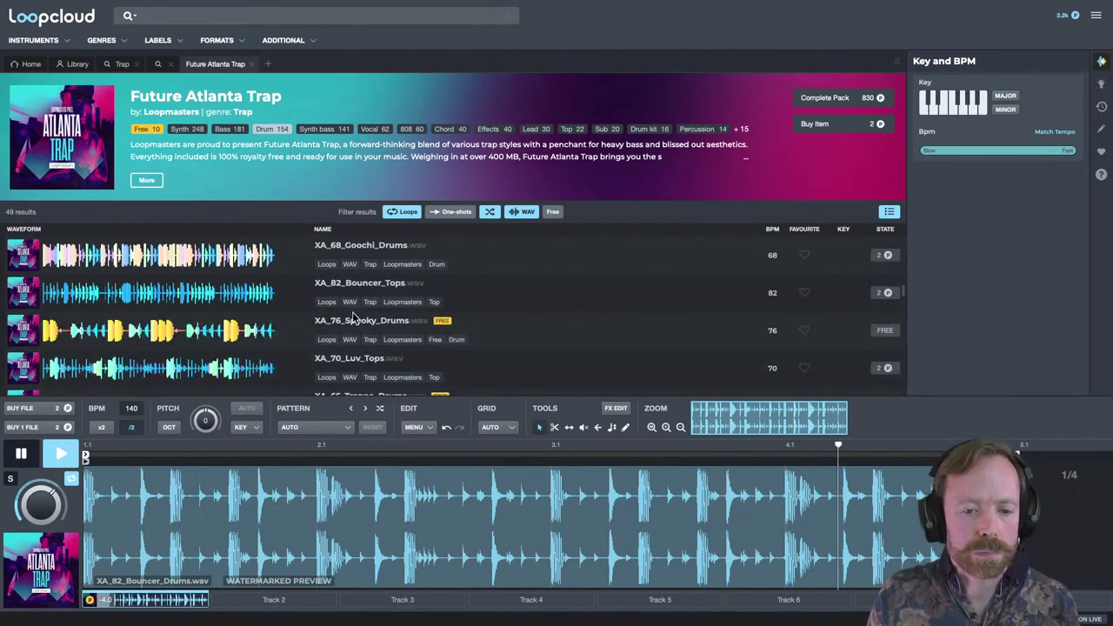
pyautogui.click(349, 331)
pyautogui.scroll(-2, 347, 326)
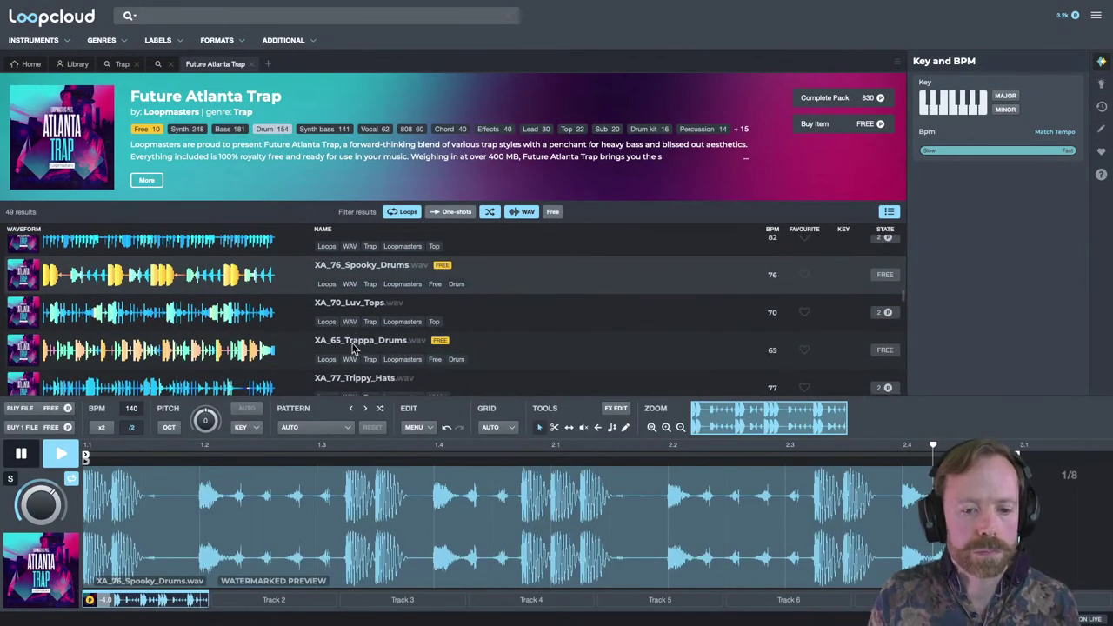
pyautogui.click(352, 340)
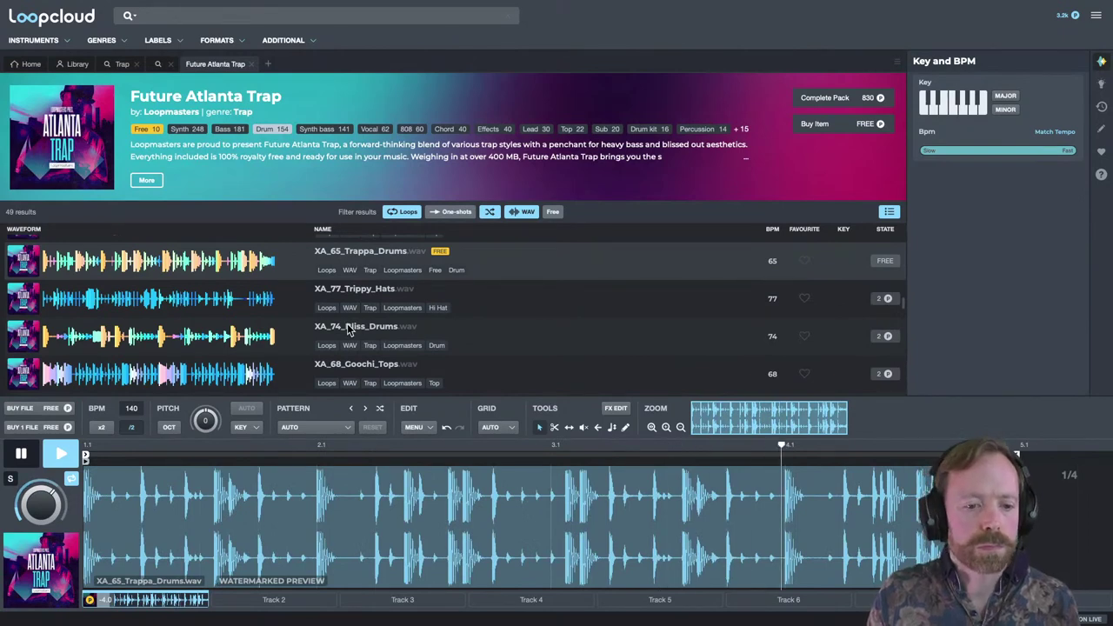
pyautogui.click(348, 329)
pyautogui.click(349, 329)
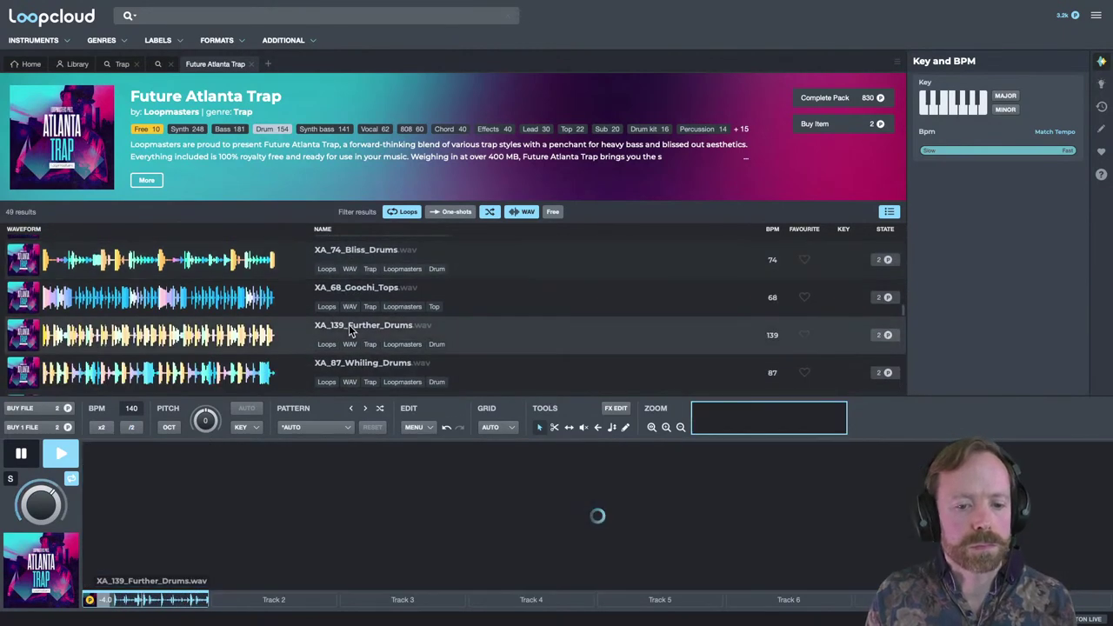
# Load XA_65_Gangish_Drums.wav from the Future Atlanta Trap pack on the first Loopcloud track and stop playback.
pyautogui.scroll(-5, 350, 328)
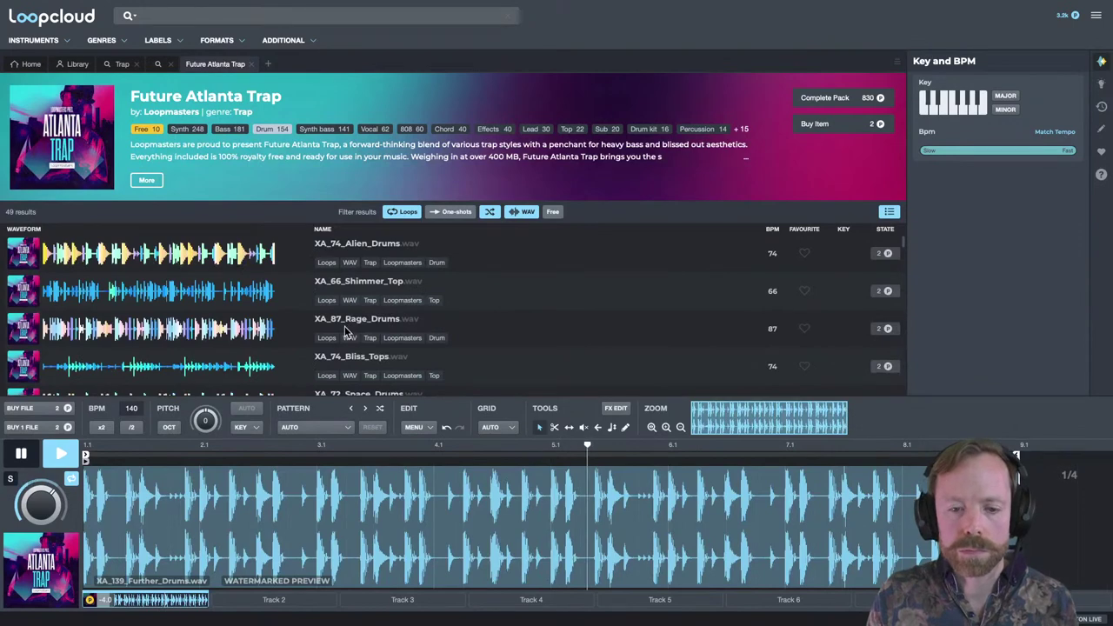
pyautogui.scroll(-5, 350, 329)
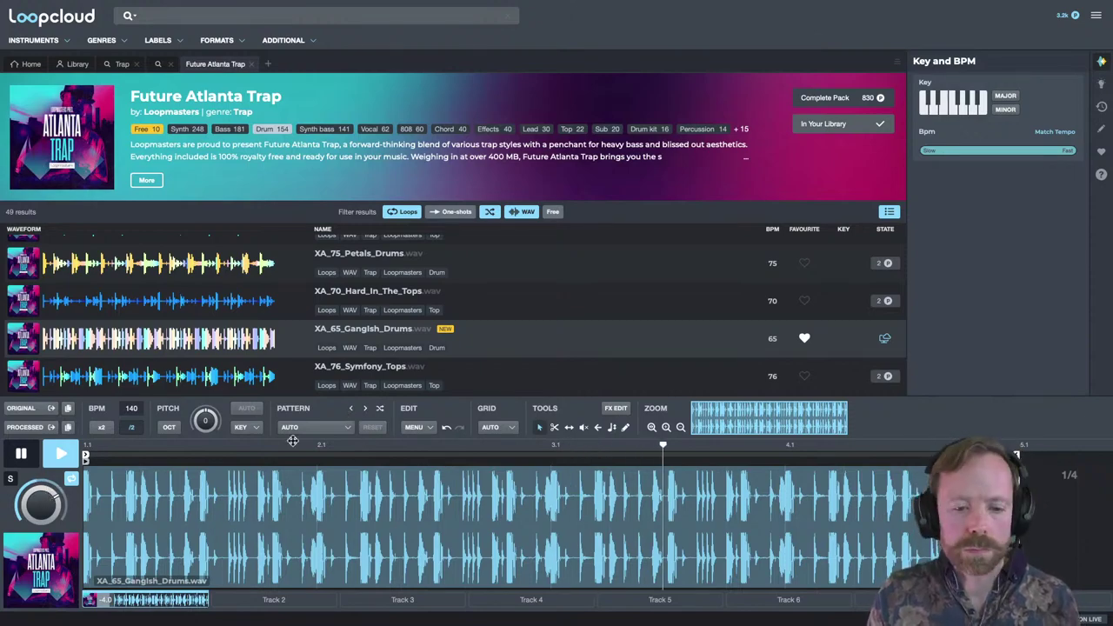
pyautogui.press('space')
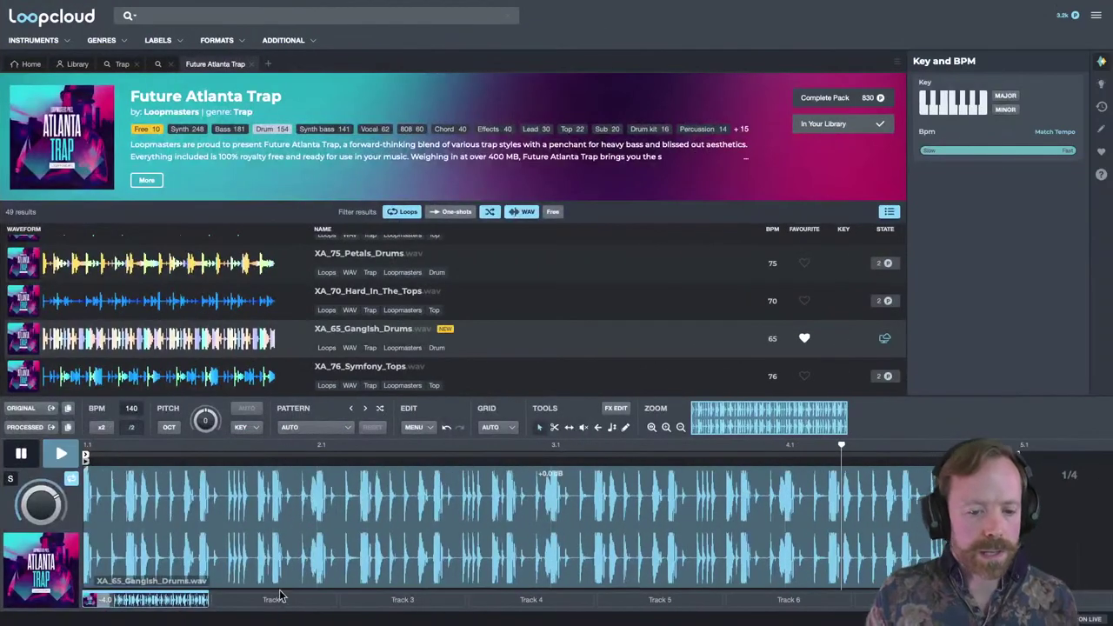
# Make Track 2 the active Loopcloud track and search for the Sub instrument tag in a new search tab.
pyautogui.click(274, 601)
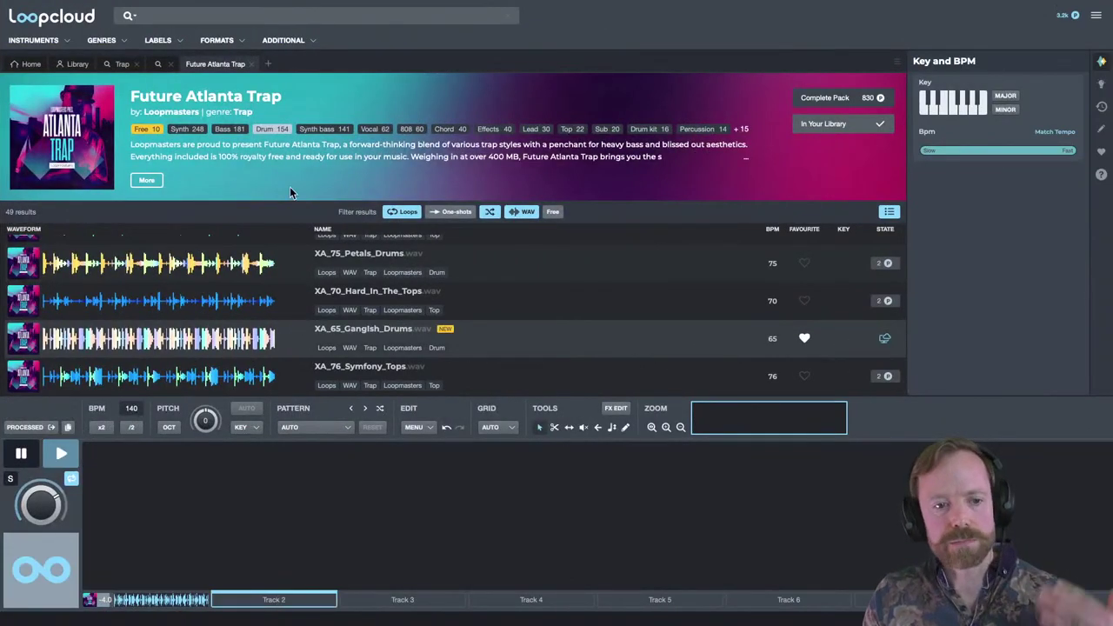
pyautogui.click(268, 64)
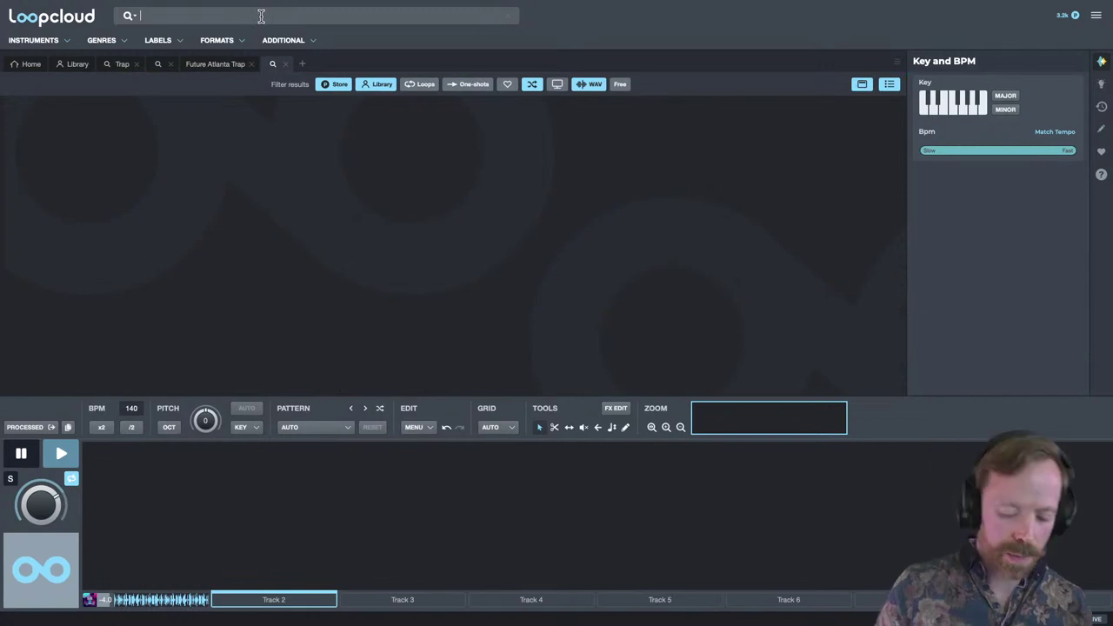
pyautogui.write('sub')
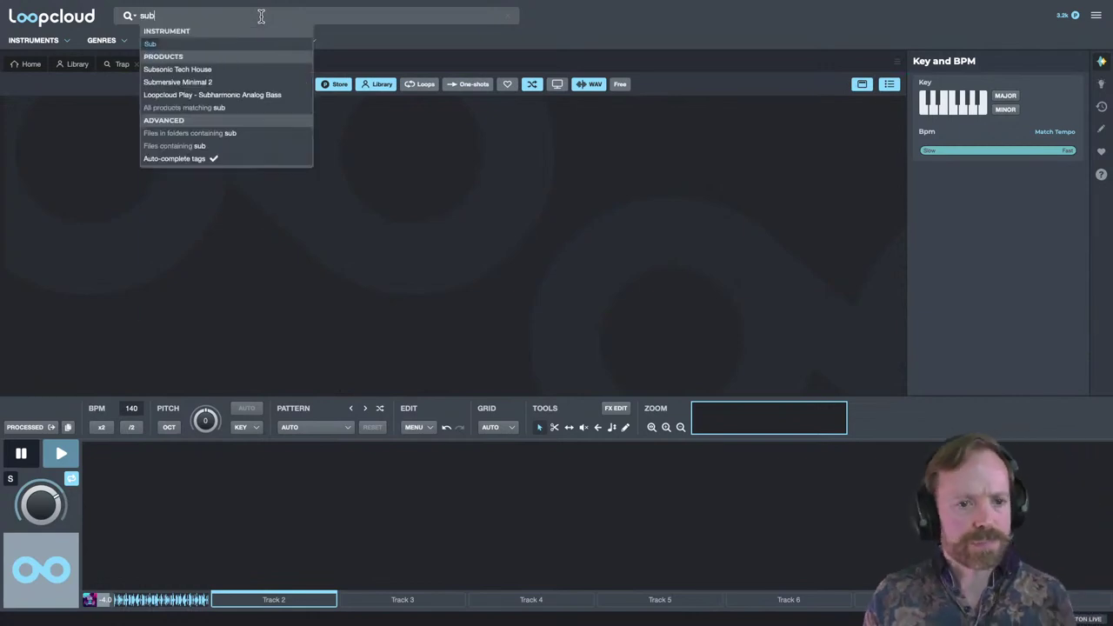
pyautogui.click(151, 45)
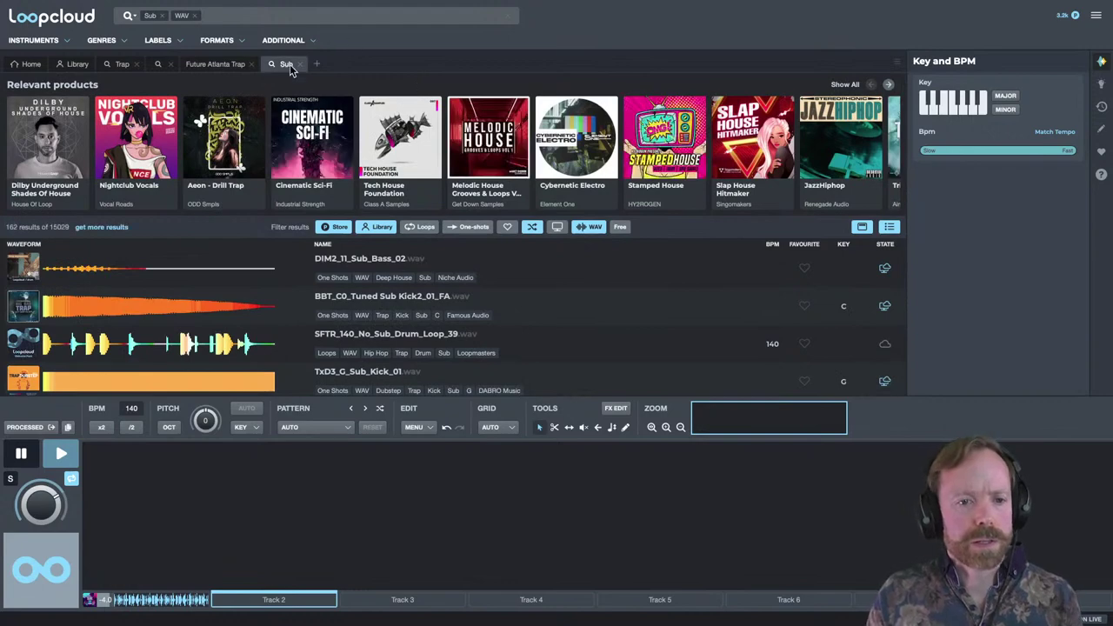
# Hide the relevant products and filter the Sub results to loops matching the session tempo, widening the waveform column.
pyautogui.click(861, 226)
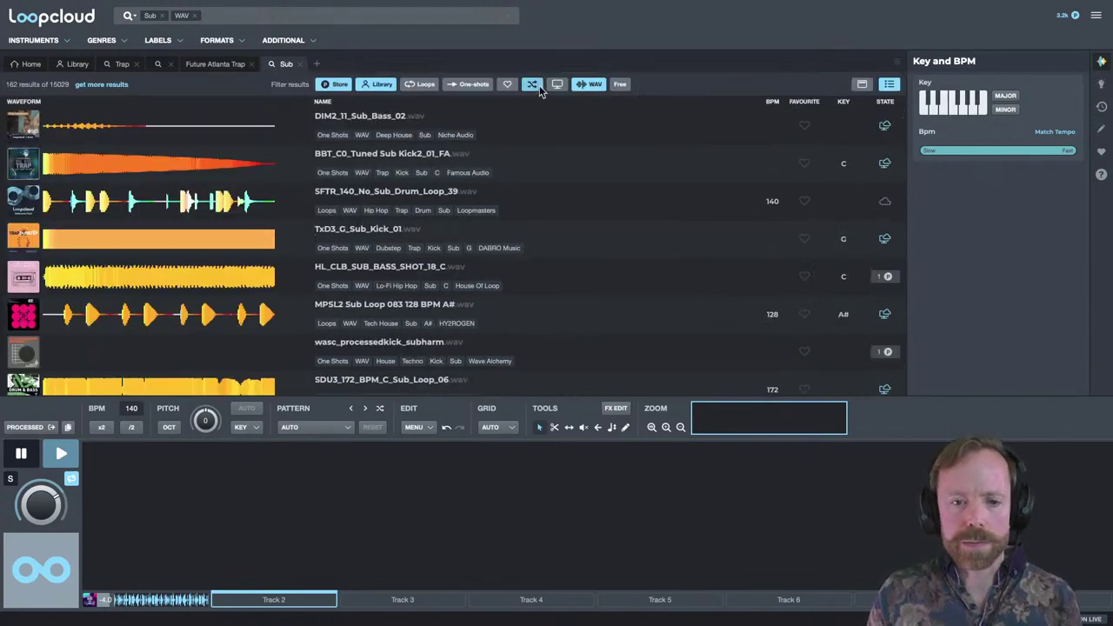
pyautogui.click(418, 85)
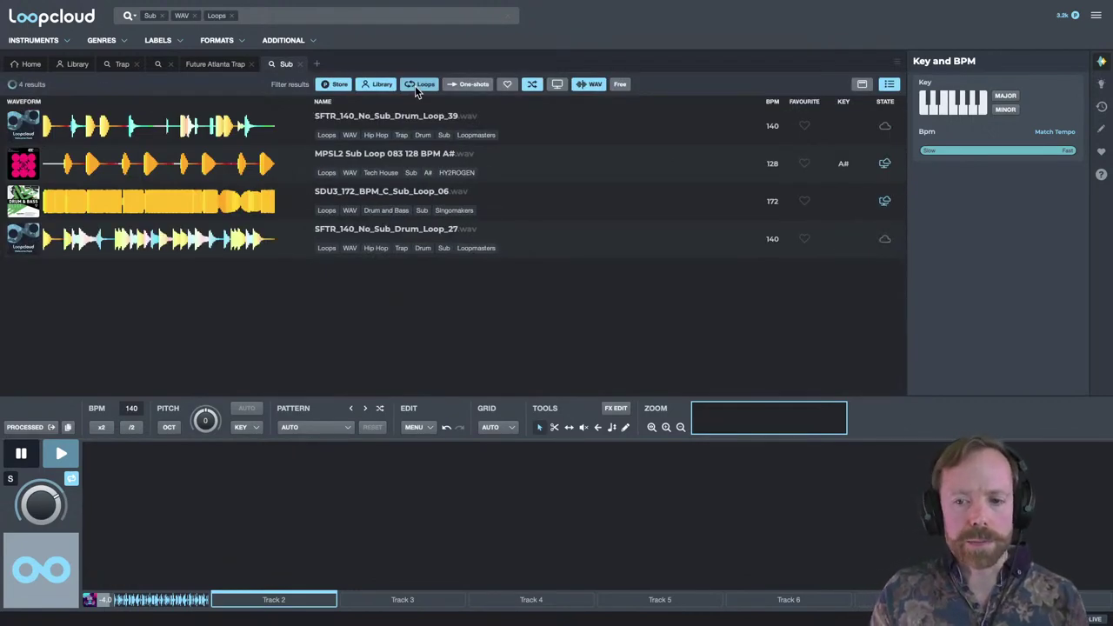
pyautogui.moveTo(311, 98); pyautogui.dragTo(374, 98)
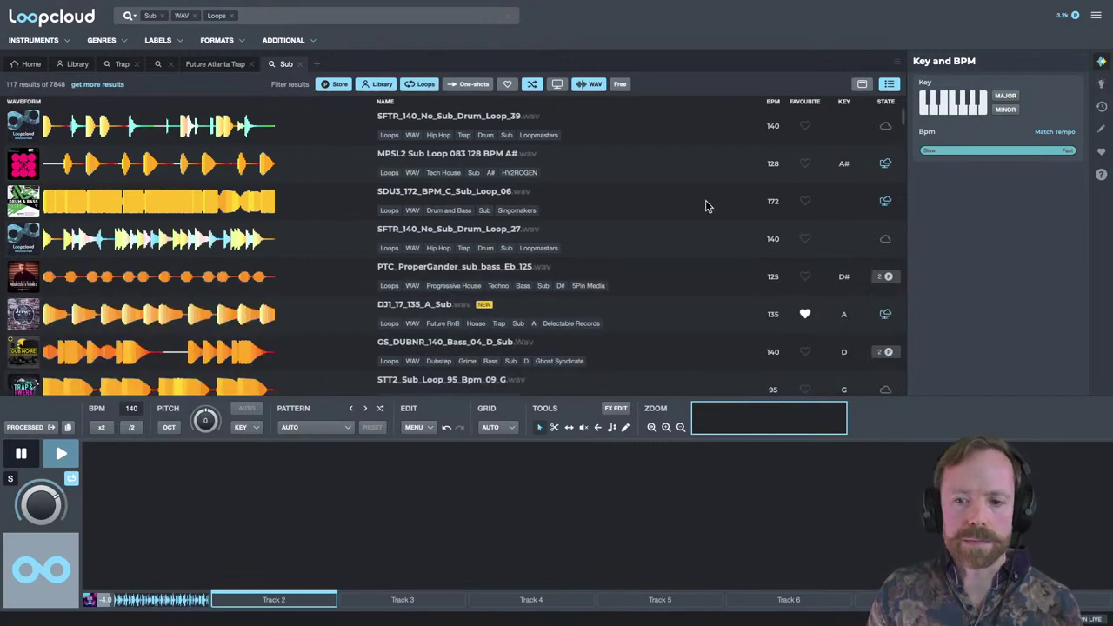
pyautogui.click(1057, 133)
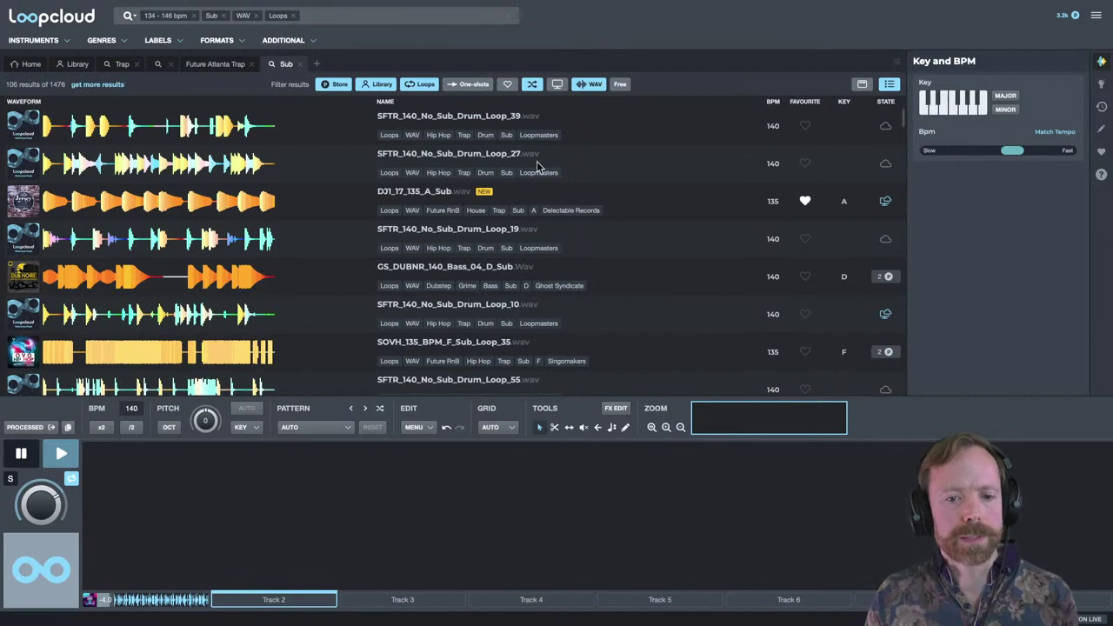
# Audition SFTR_140_No_Sub_Drum_Loop_39, SFTR_140_No_Sub_Drum_Loop_27 and DJ1_17_135_A_Sub on Track 2.
pyautogui.click(421, 126)
pyautogui.click(429, 157)
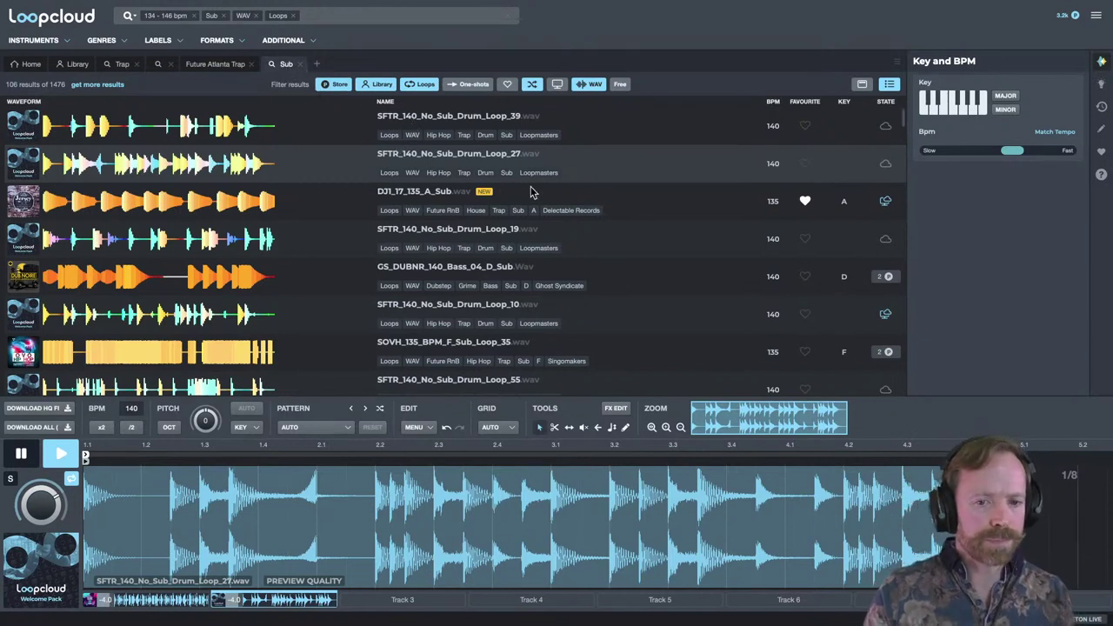
pyautogui.click(433, 200)
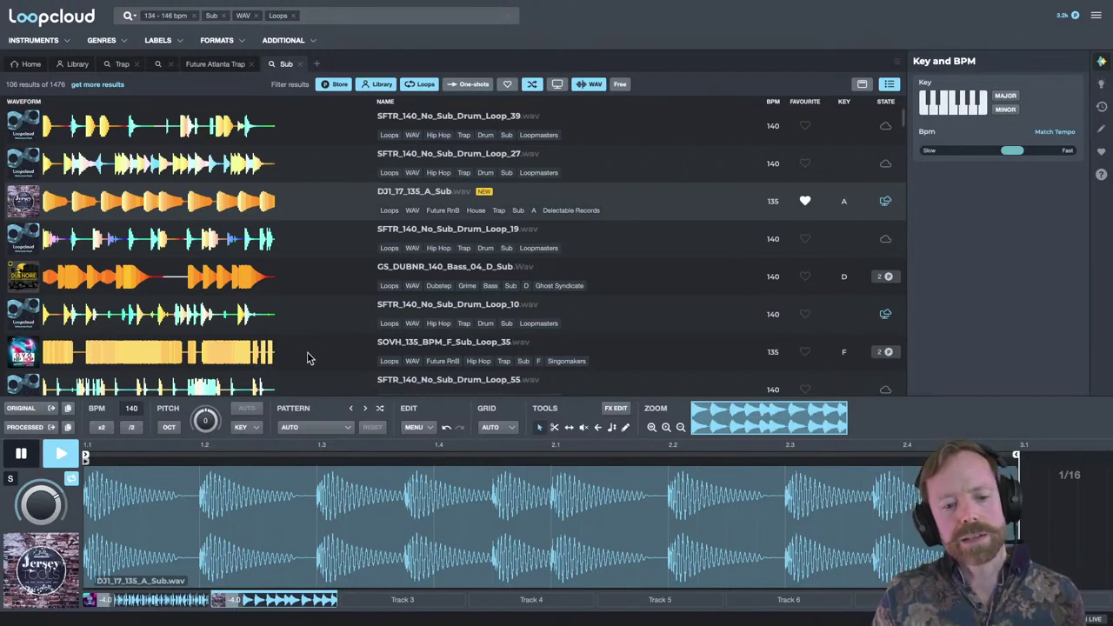
# Set the preview pitch key to A and audition SFTR_140_No_Sub_Drum_Loop_19 and GS_DUBNR_140_Bass_04_D_Sub before stopping playback.
pyautogui.click(259, 433)
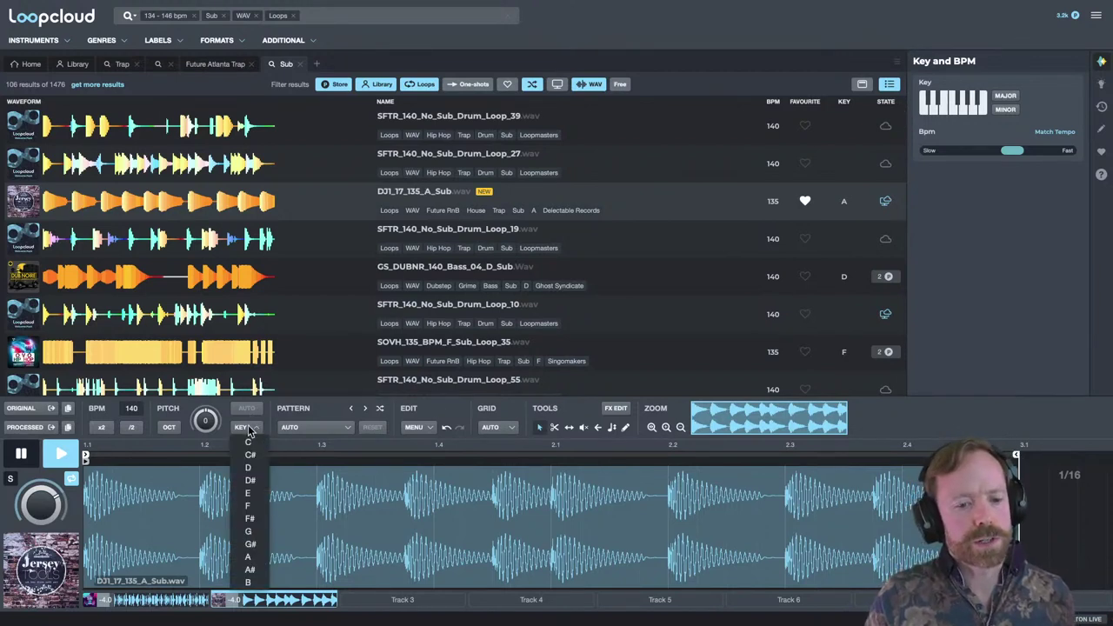
pyautogui.click(250, 562)
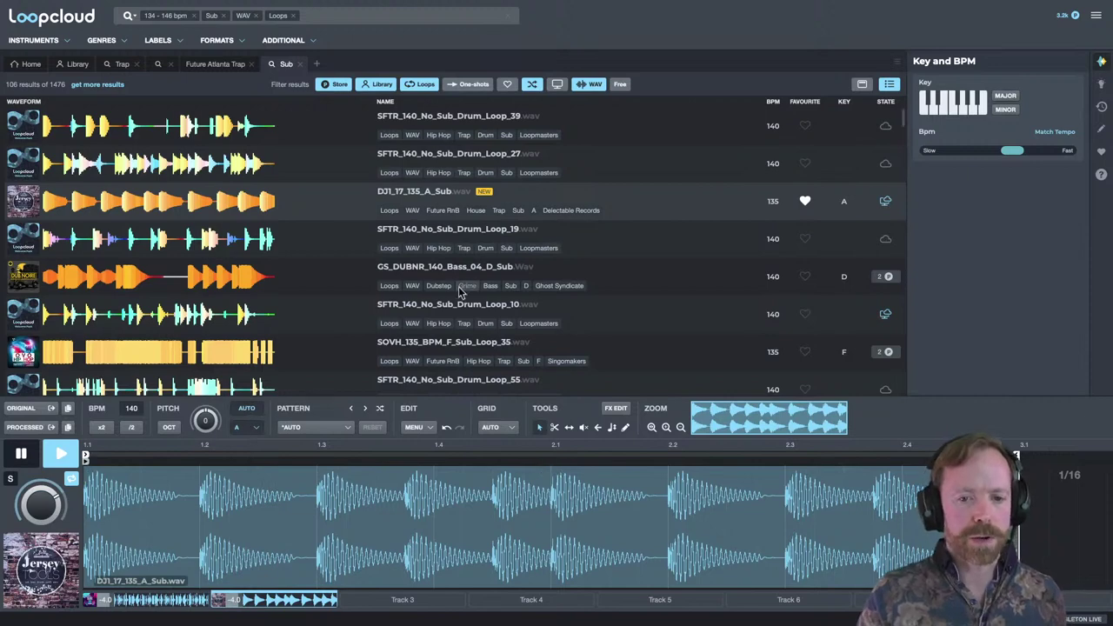
pyautogui.click(417, 237)
pyautogui.click(430, 267)
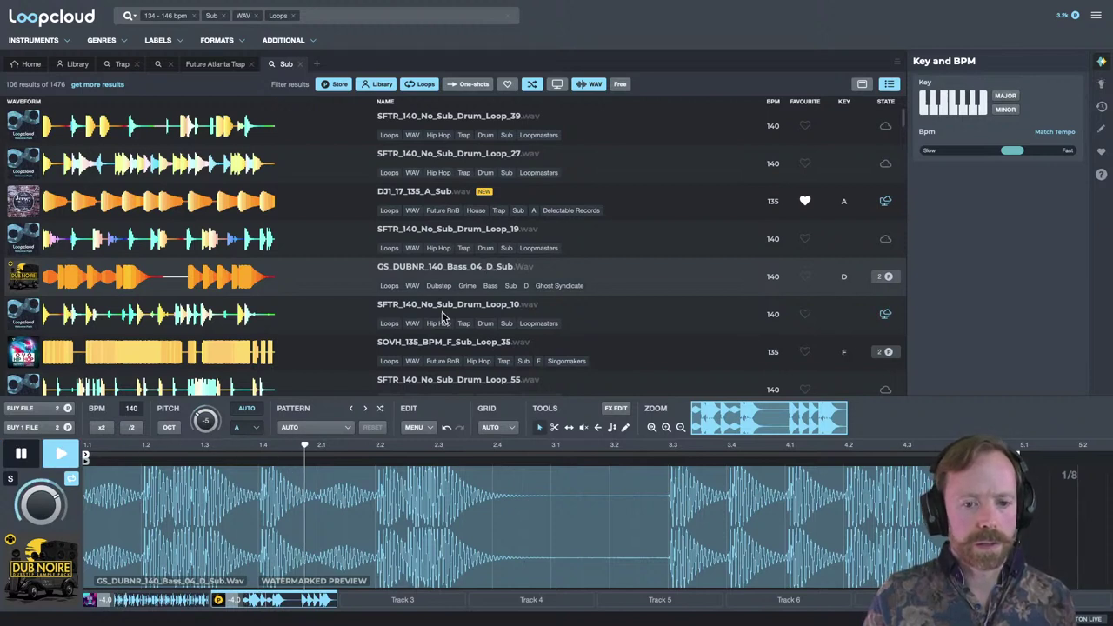
pyautogui.press('space')
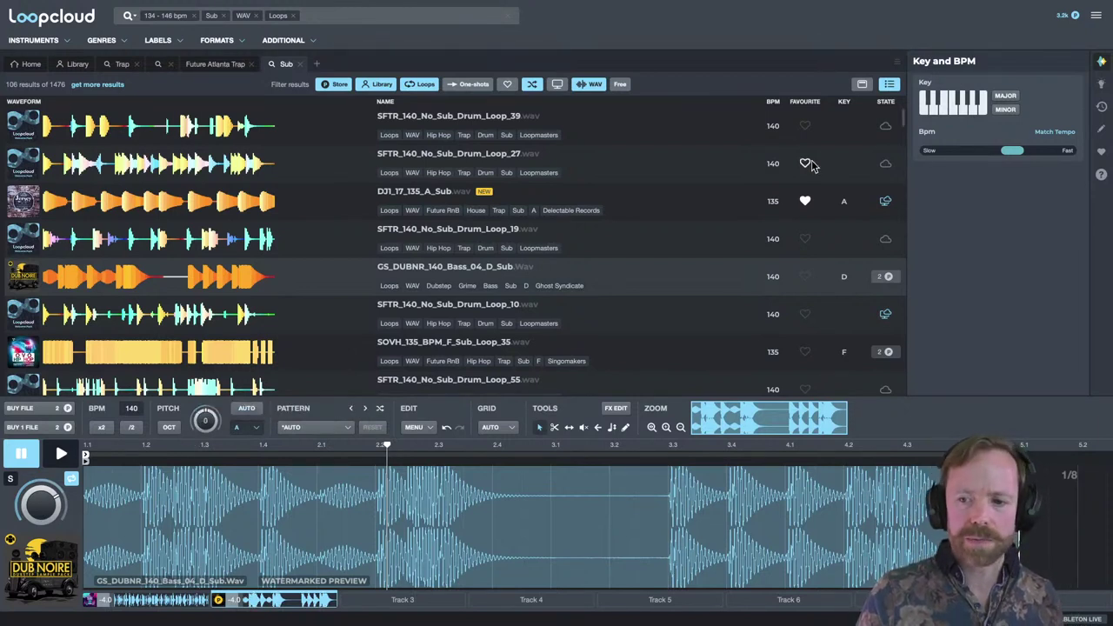
# Filter the tempo-matched Sub loop results to the key of A.
pyautogui.click(973, 111)
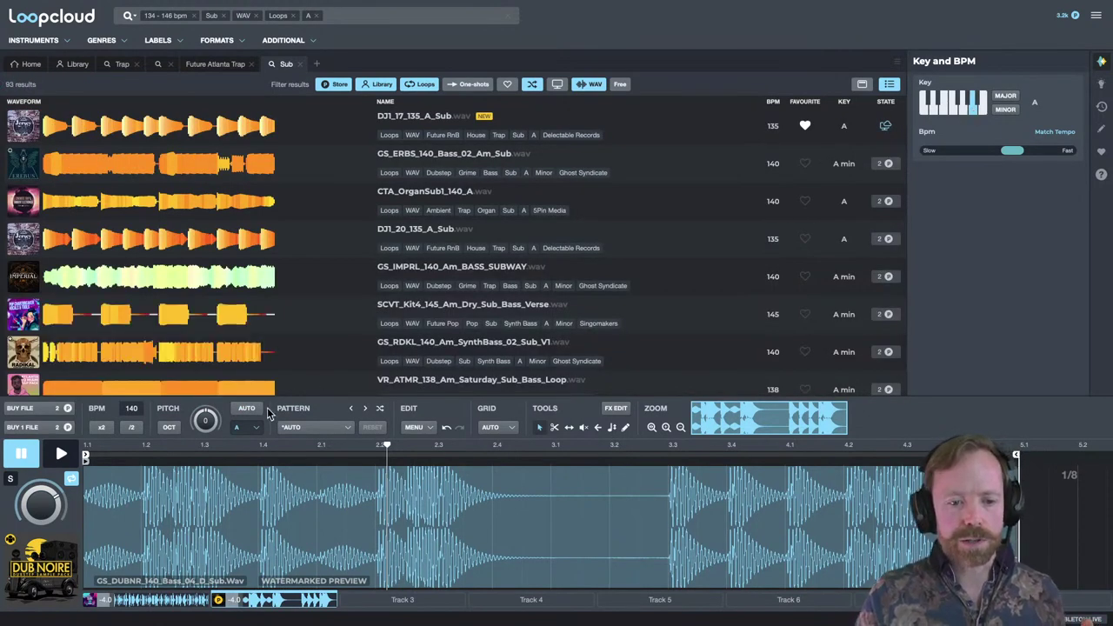
# Audition DJ1_17_135_A_Sub, CTA_OrganSub1_140_A, GS_IMPRL_140_Am_BASS_SUBWAY and SCVT_Kit4_145_Am_Dry_Sub_Bass_Verse on Track 2.
pyautogui.click(423, 120)
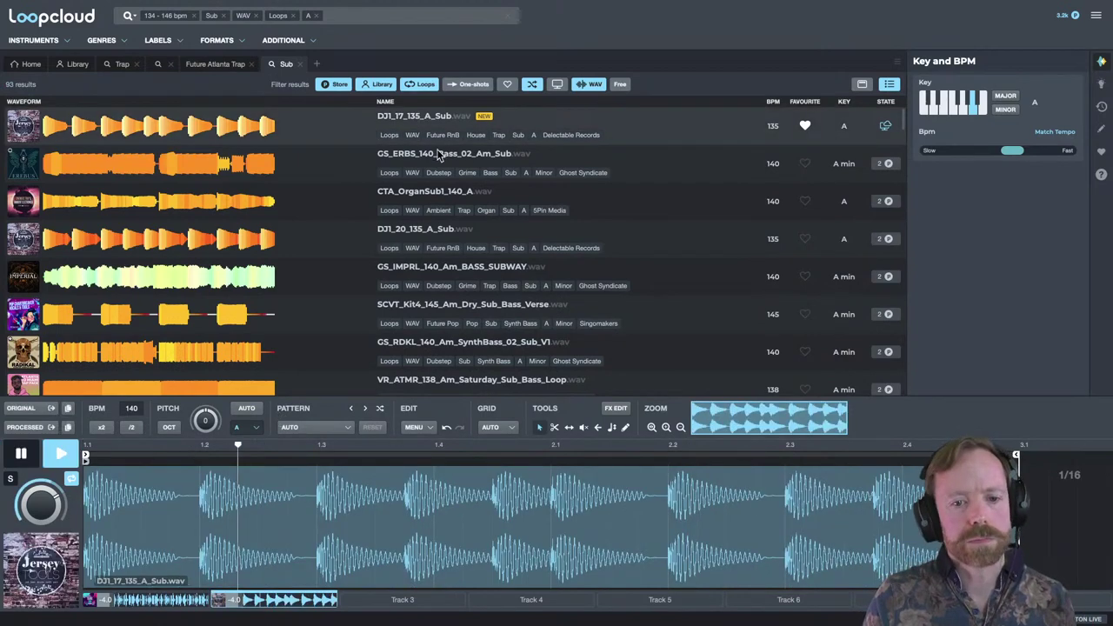
pyautogui.click(425, 198)
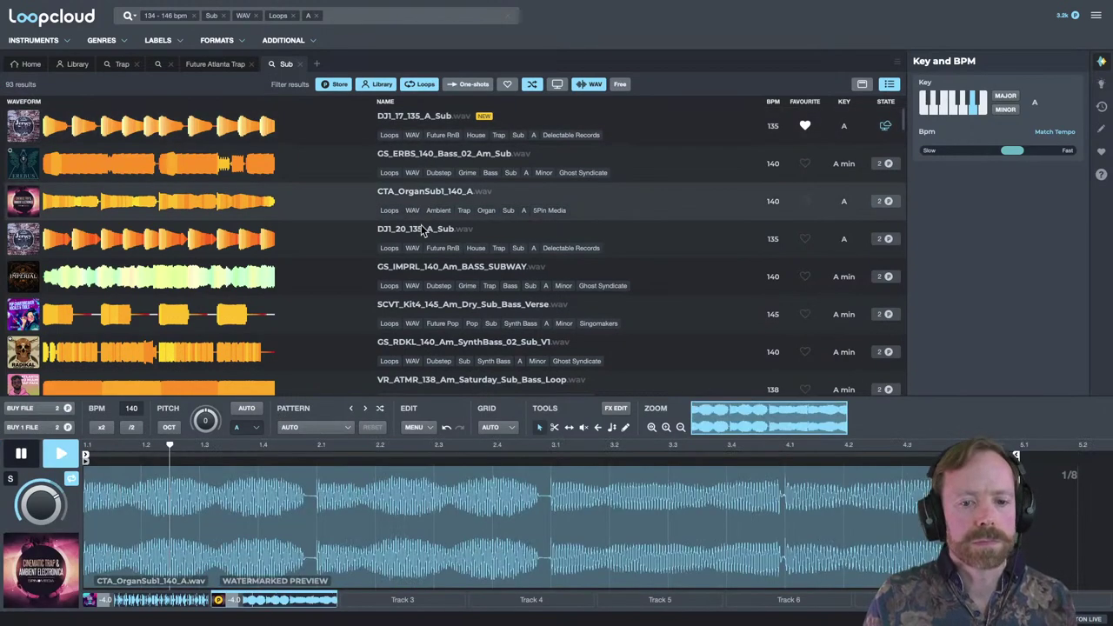
pyautogui.click(415, 265)
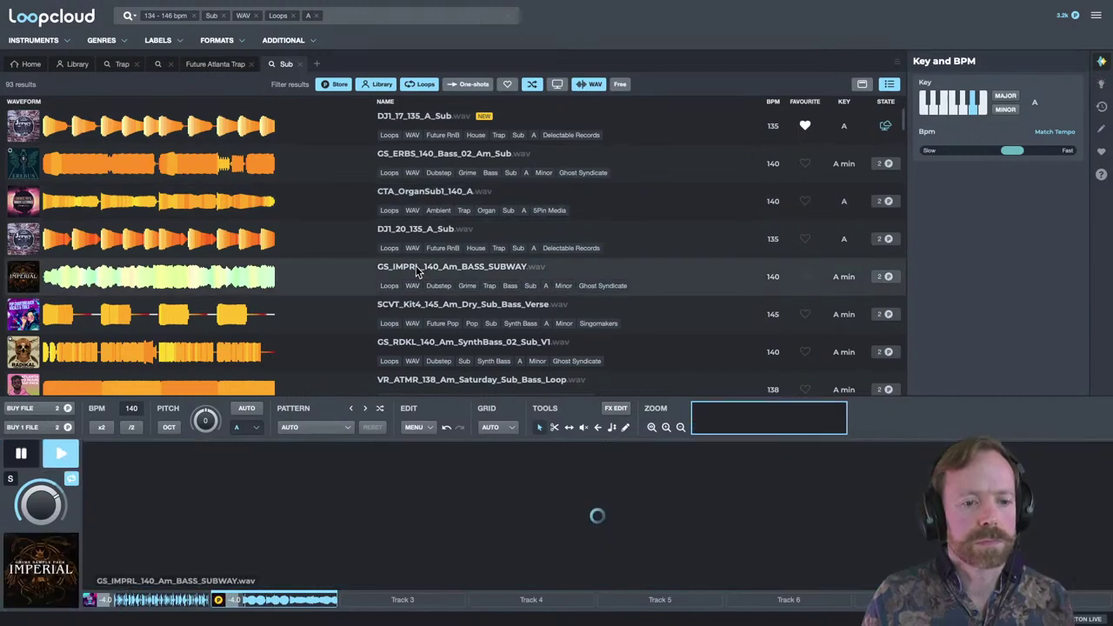
pyautogui.scroll(-1, 415, 265)
pyautogui.click(416, 265)
pyautogui.scroll(-1, 415, 261)
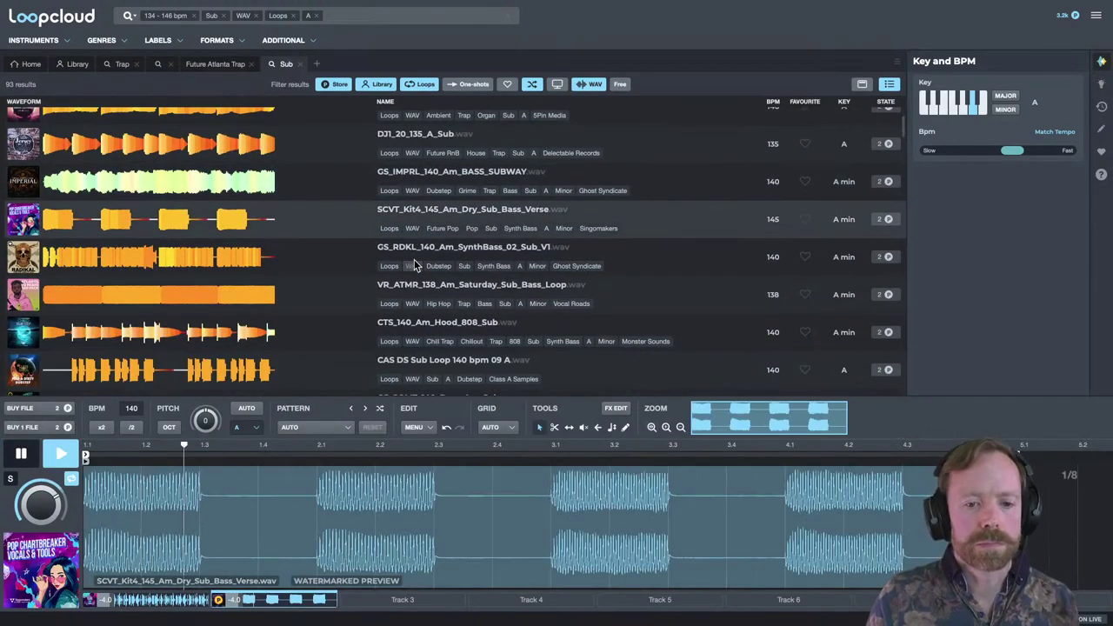
# Audition GS_RDKL_140_Am_SynthBass_02_Sub_V1, VR_ATMR_138_Am_Saturday_Sub_Bass_Loop and CTS_140_Am_Hood_808_Sub on Track 2.
pyautogui.click(409, 248)
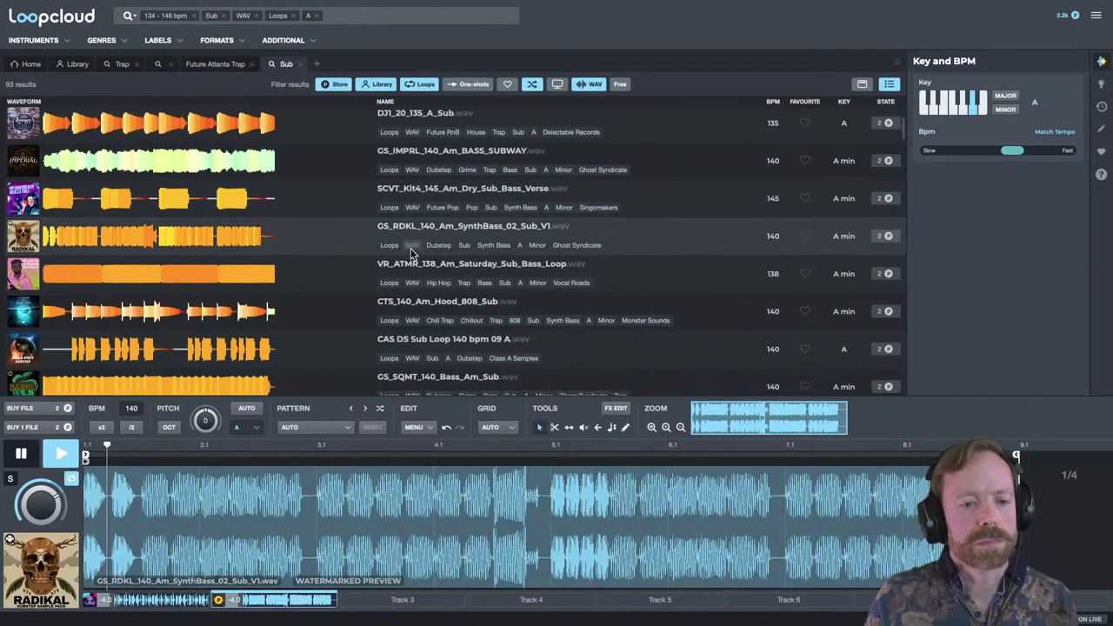
pyautogui.scroll(-2, 410, 248)
pyautogui.click(412, 199)
pyautogui.click(413, 237)
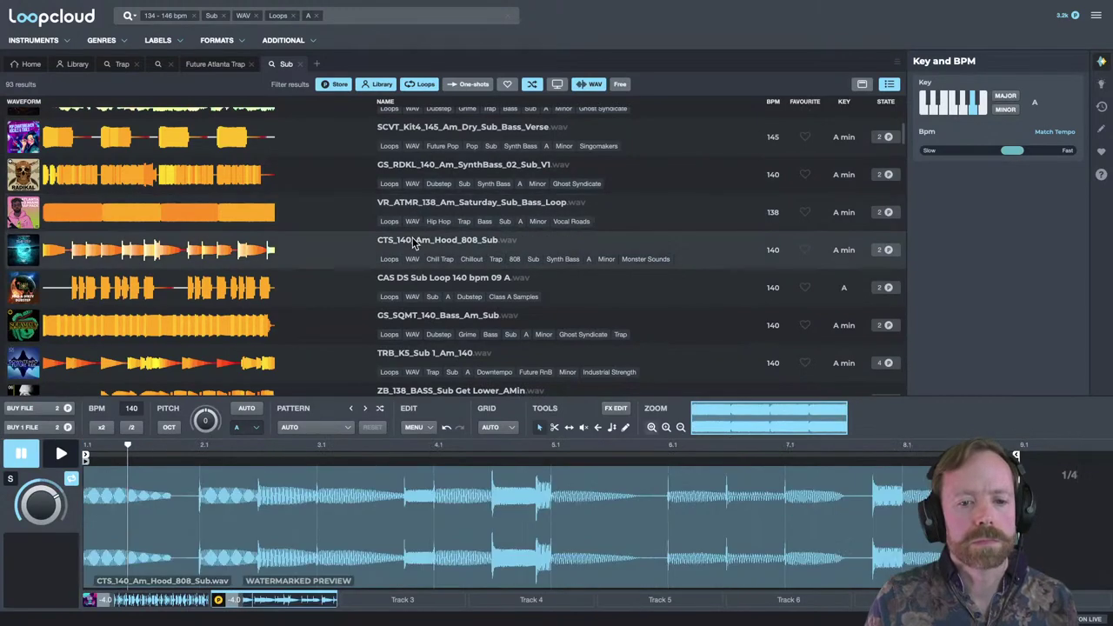
pyautogui.scroll(-2, 412, 235)
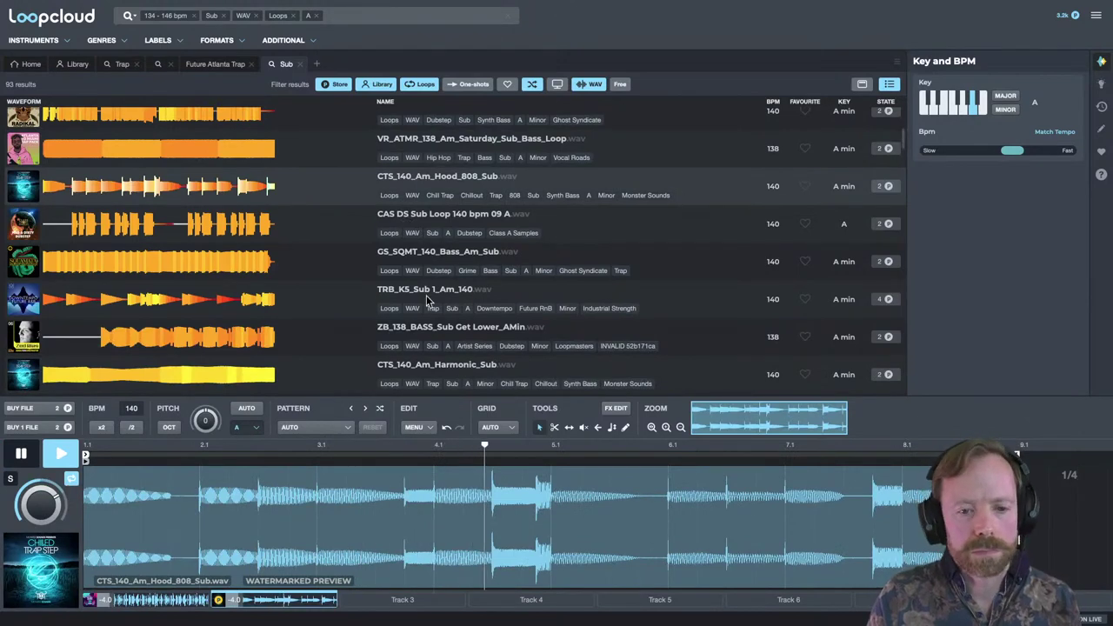
# Load DJ1_17_135_A_Sub back onto Track 2 as the sub bass and stop playback.
pyautogui.scroll(5, 426, 295)
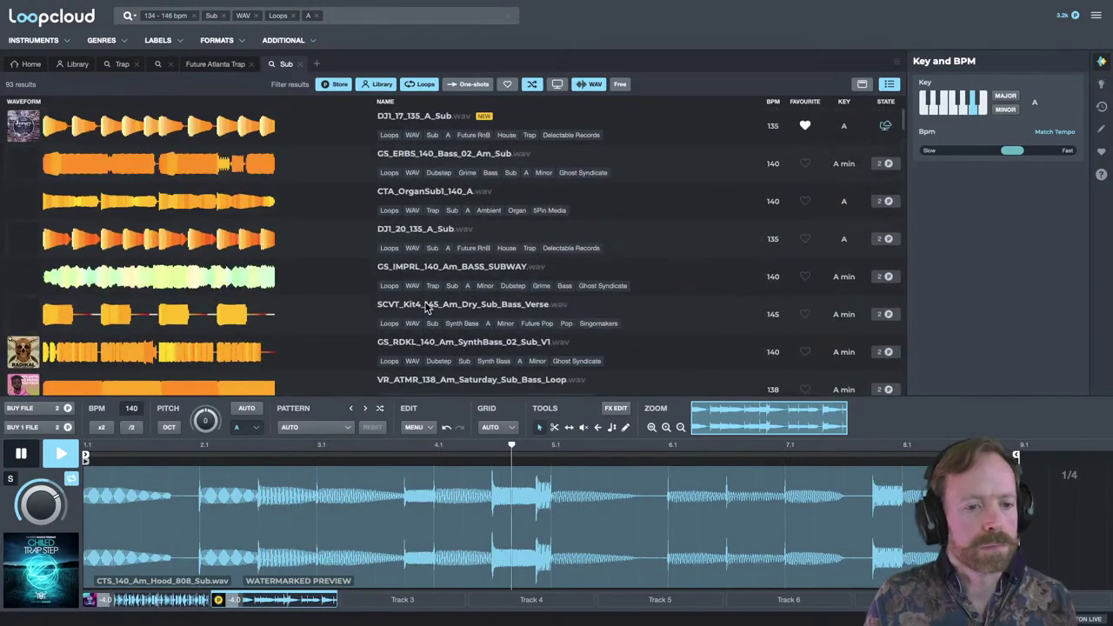
pyautogui.click(431, 125)
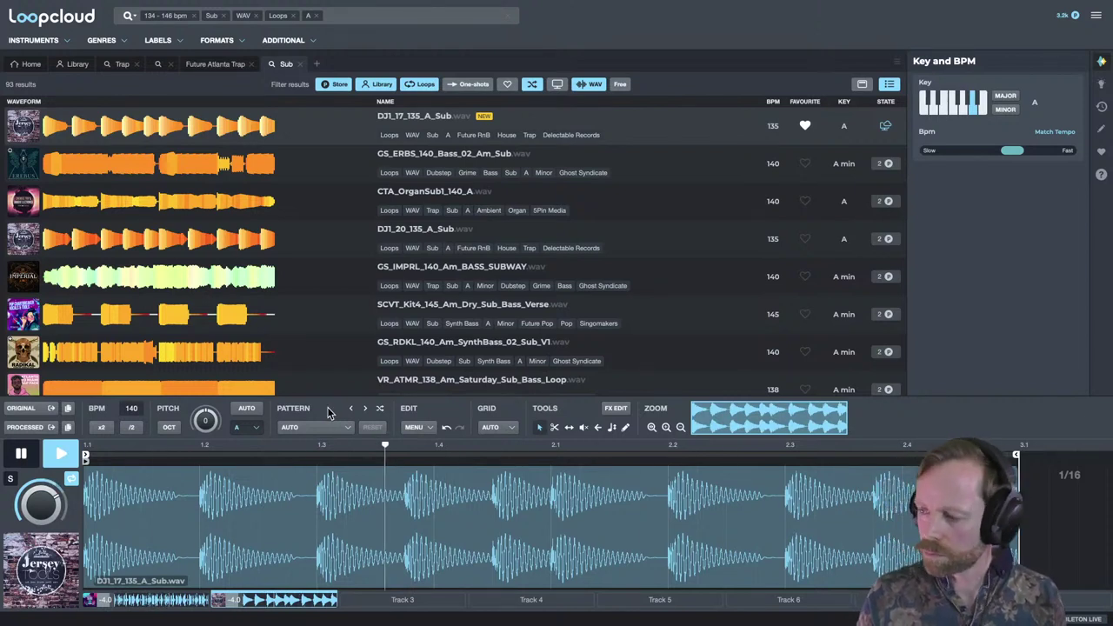
pyautogui.press('space')
# Select the empty Track 3 and search for Hi Hat samples in a new search, limited to loops.
pyautogui.click(415, 595)
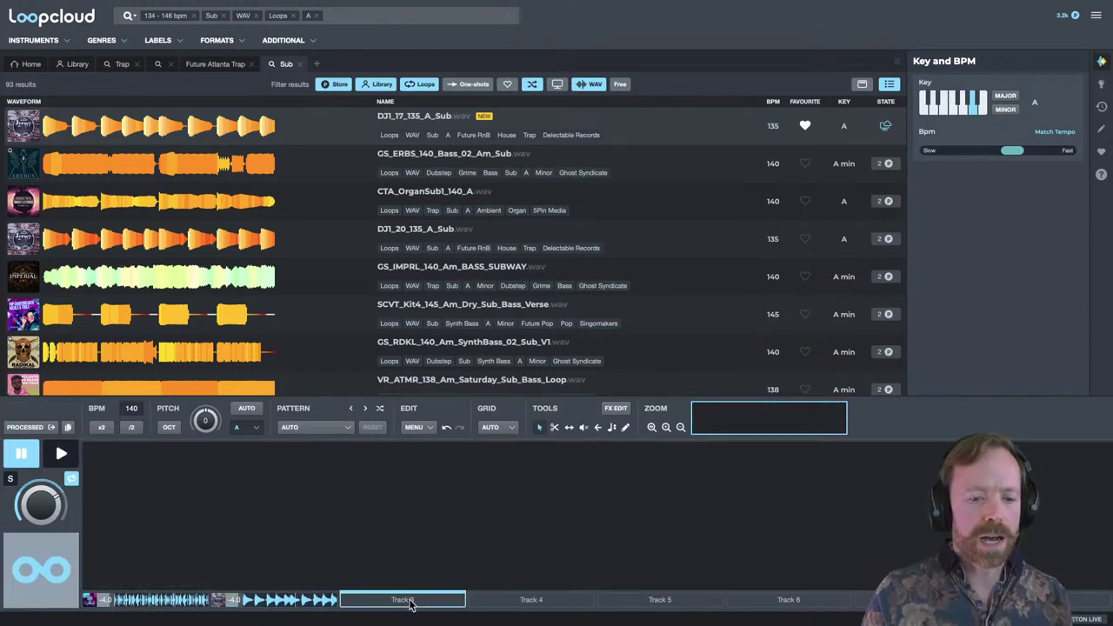
pyautogui.click(316, 64)
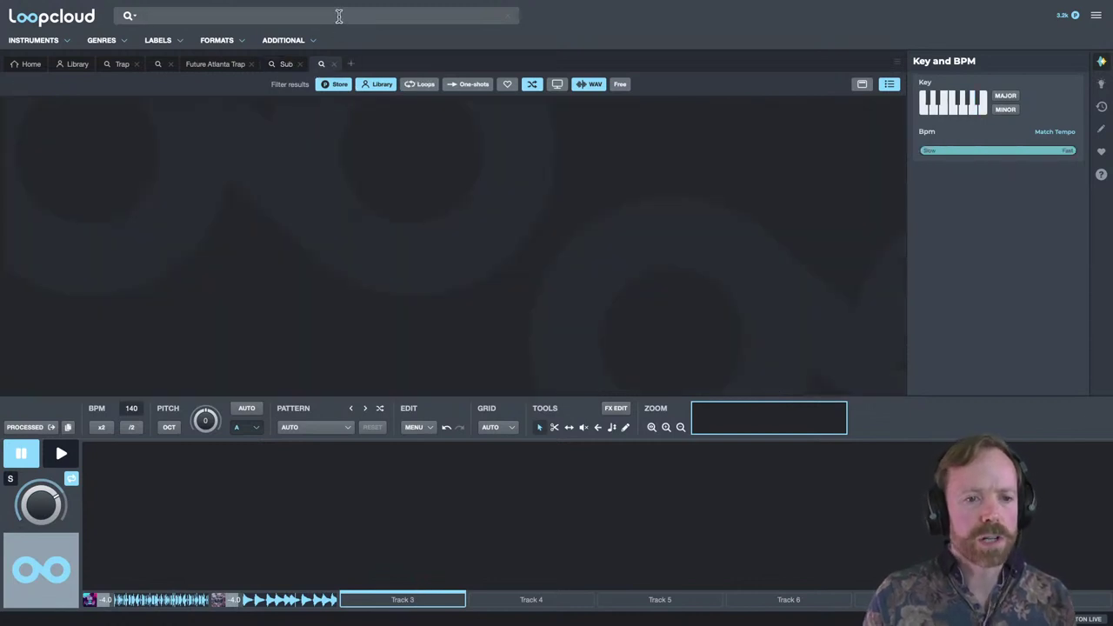
pyautogui.click(339, 15)
pyautogui.write('hat')
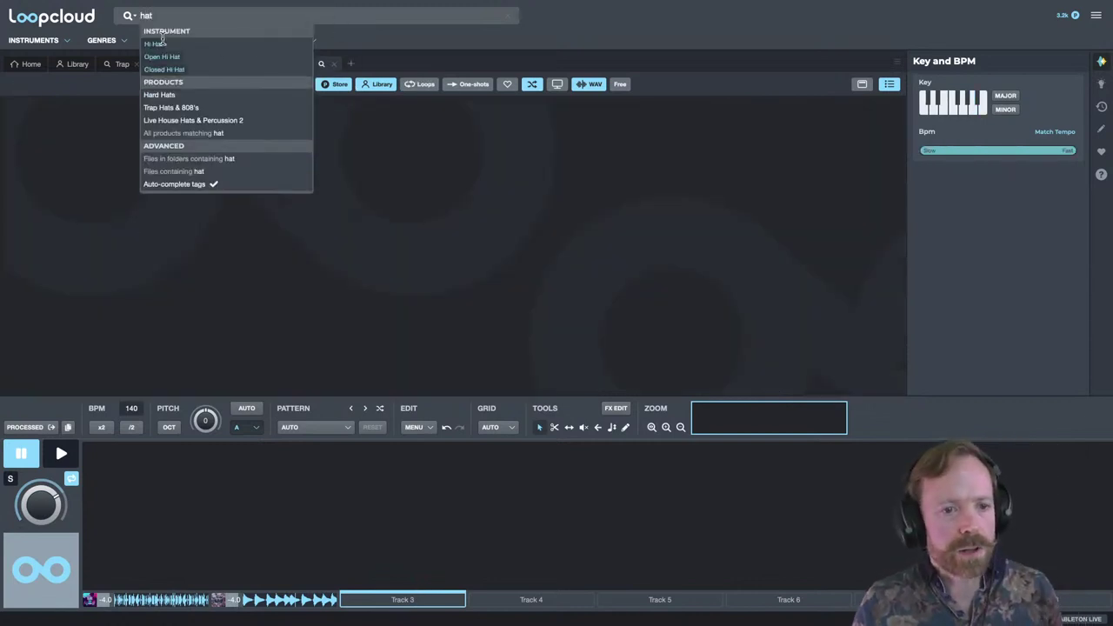
pyautogui.click(160, 43)
pyautogui.click(430, 84)
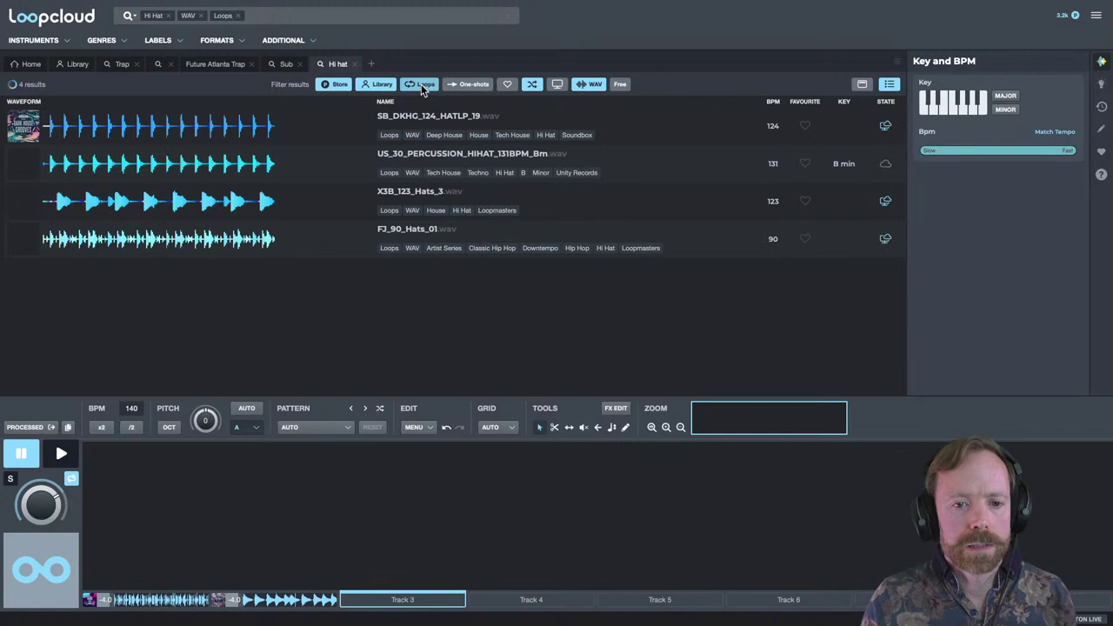
# Narrow the Hi Hat loops to the Trap genre and match them to the session tempo.
pyautogui.click(365, 17)
pyautogui.write('tr')
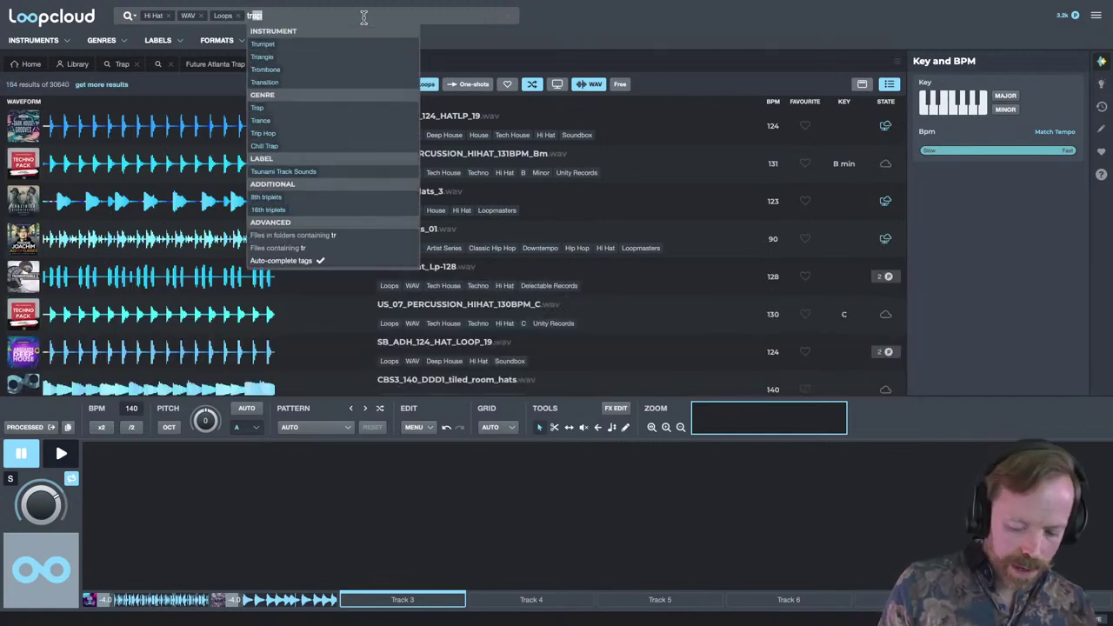
pyautogui.write('ap')
pyautogui.click(258, 45)
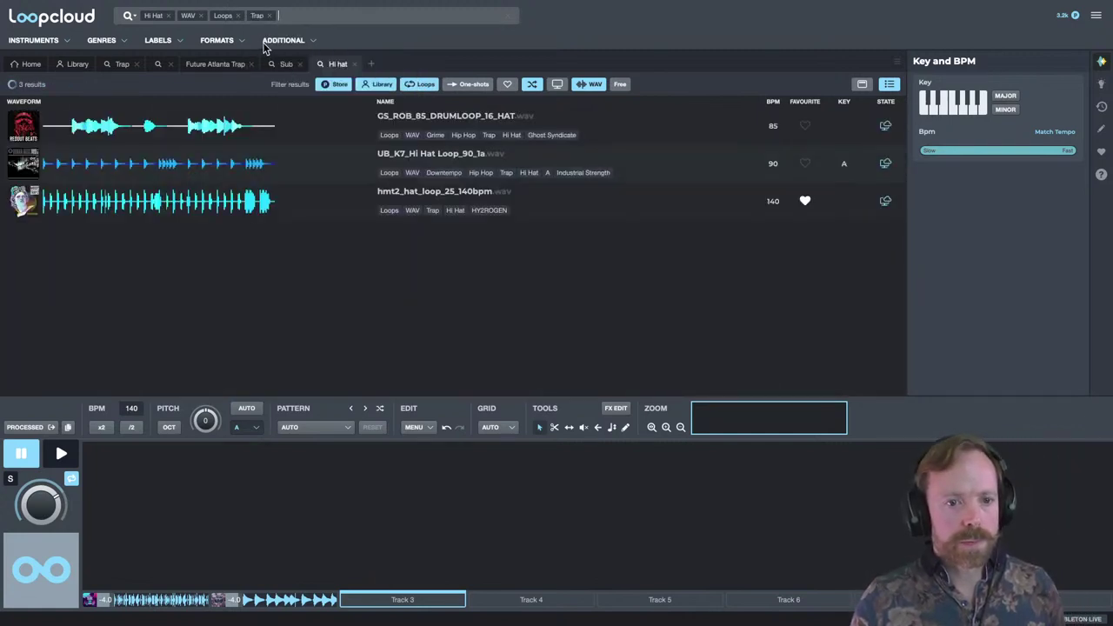
pyautogui.click(1049, 132)
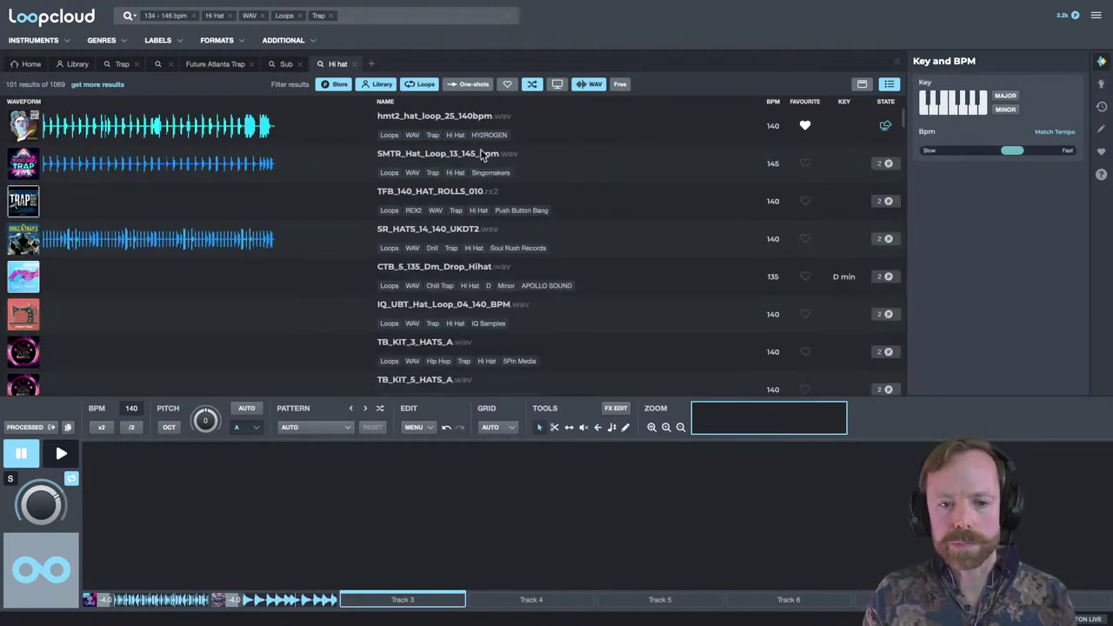
# Show the Favourites list and look through the favourited loops.
pyautogui.click(805, 126)
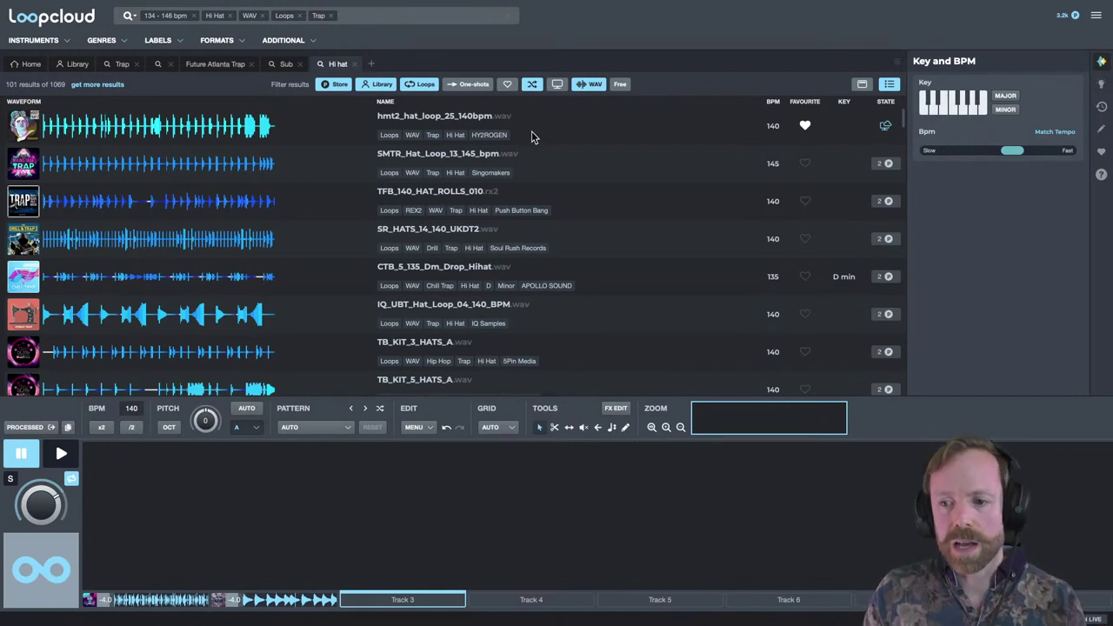
pyautogui.click(1101, 151)
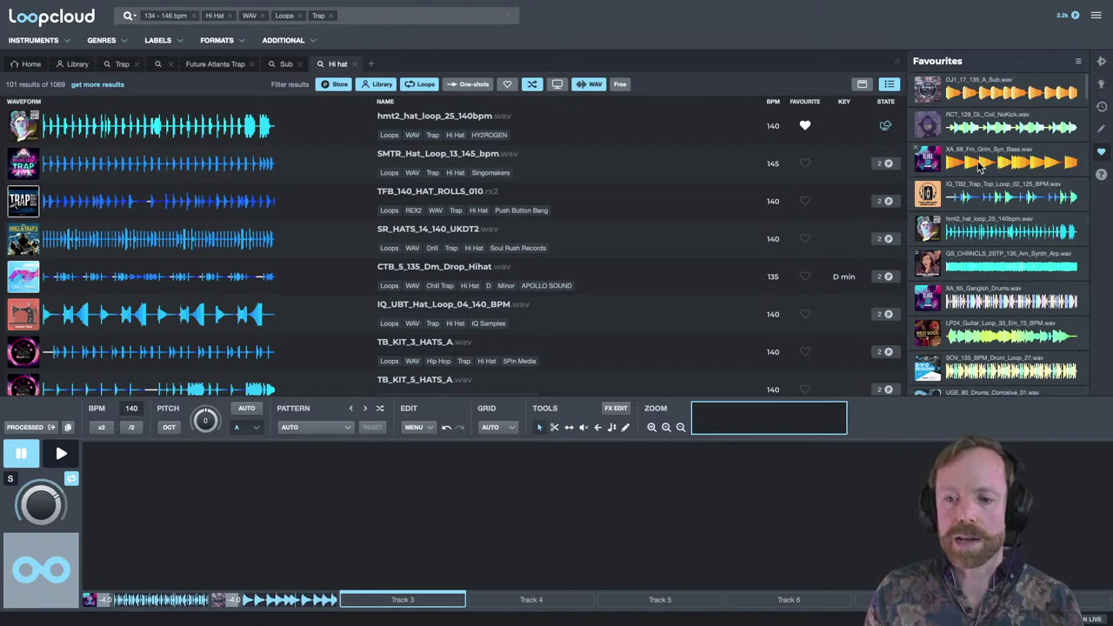
pyautogui.scroll(-1, 1000, 186)
pyautogui.scroll(1, 1000, 186)
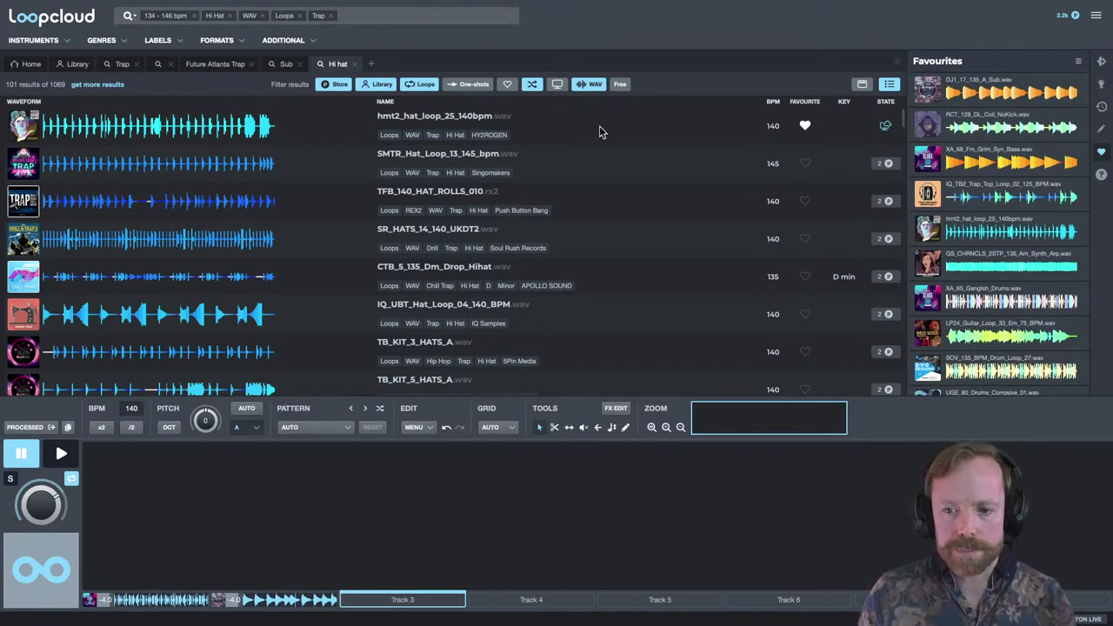
# Audition five hat loops on Track 3 in list order, from SMTR_Hat_Loop_13_145_bpm through to IQ_UBT_Hat_Loop_04_140_BPM.
pyautogui.click(446, 163)
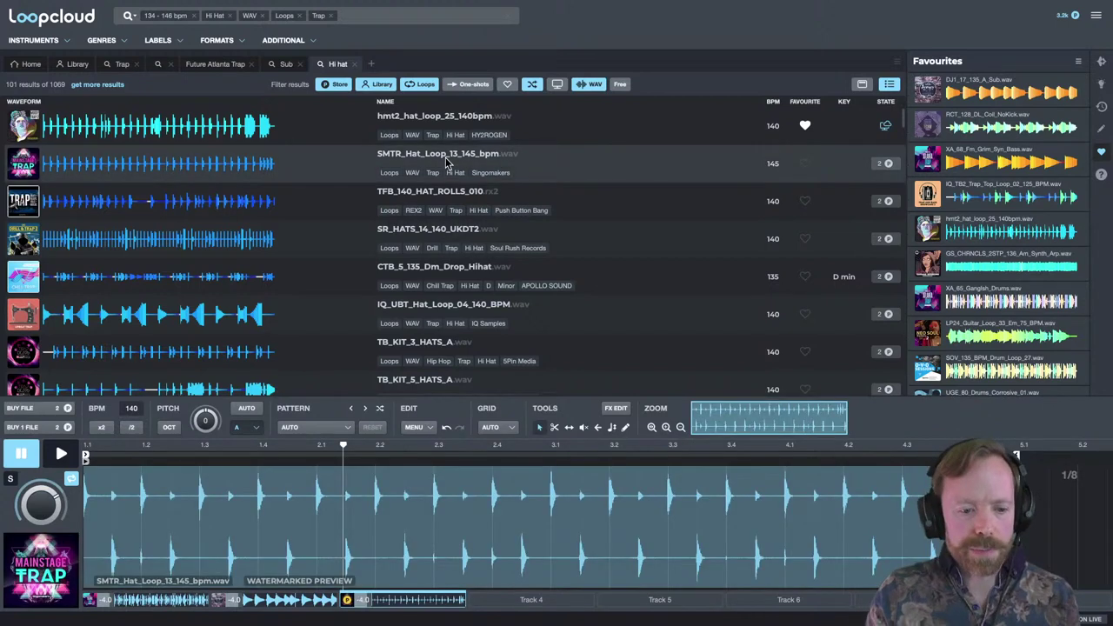
pyautogui.press('Down')
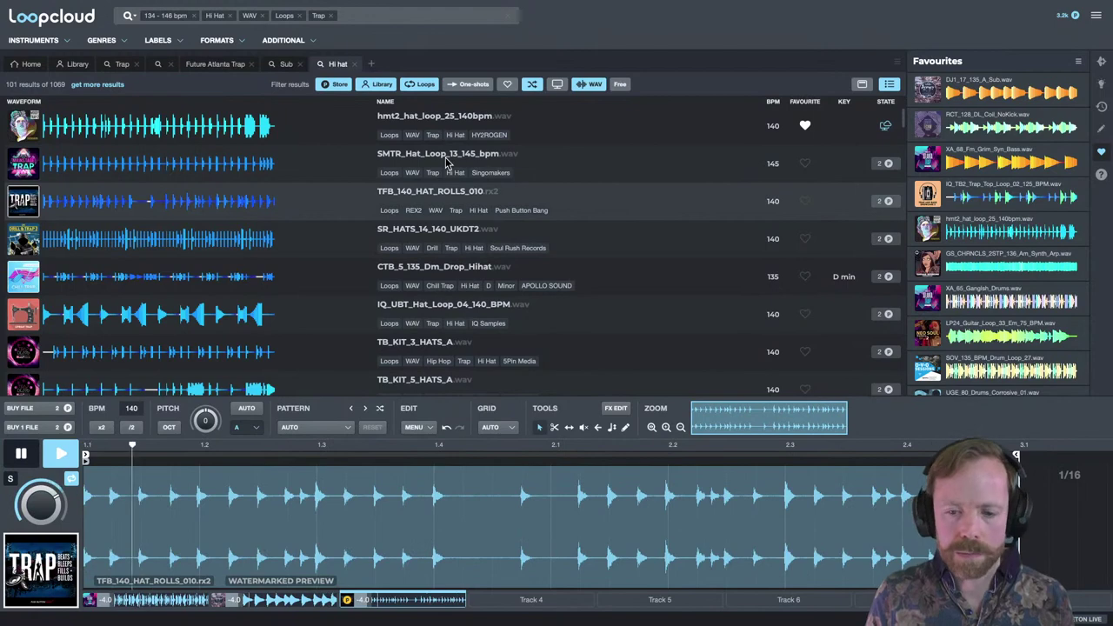
pyautogui.press('Down')
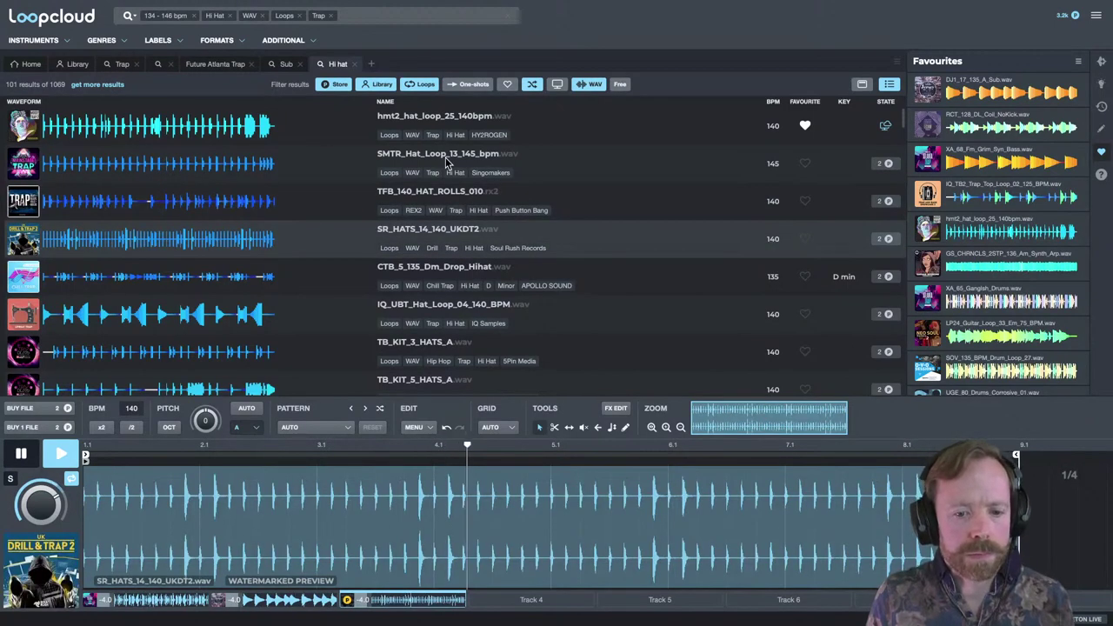
pyautogui.press('Down')
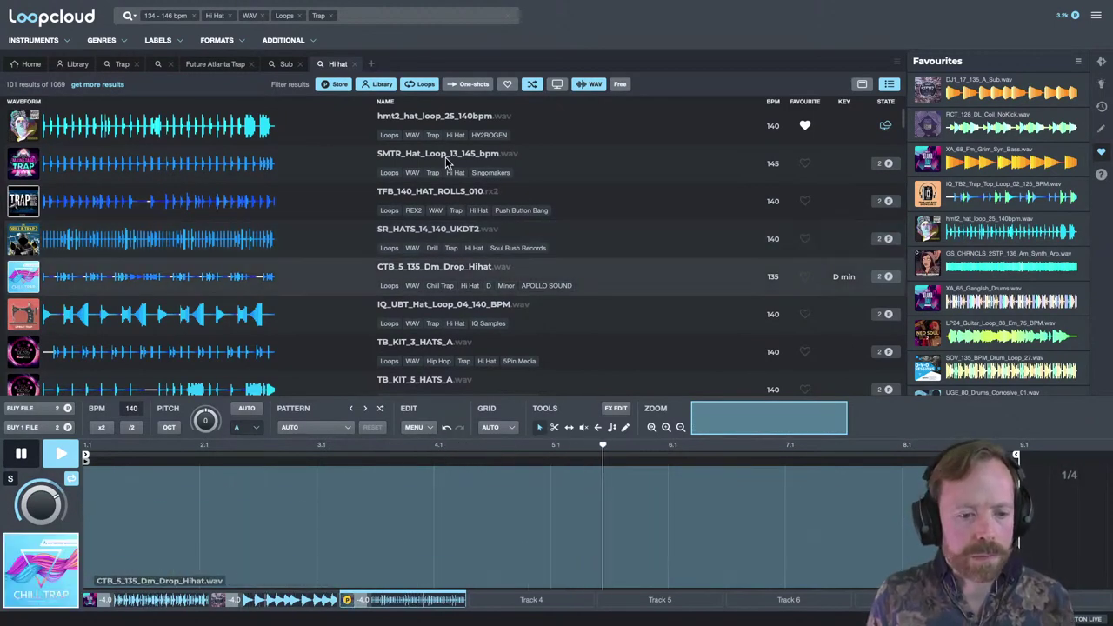
pyautogui.press('Down')
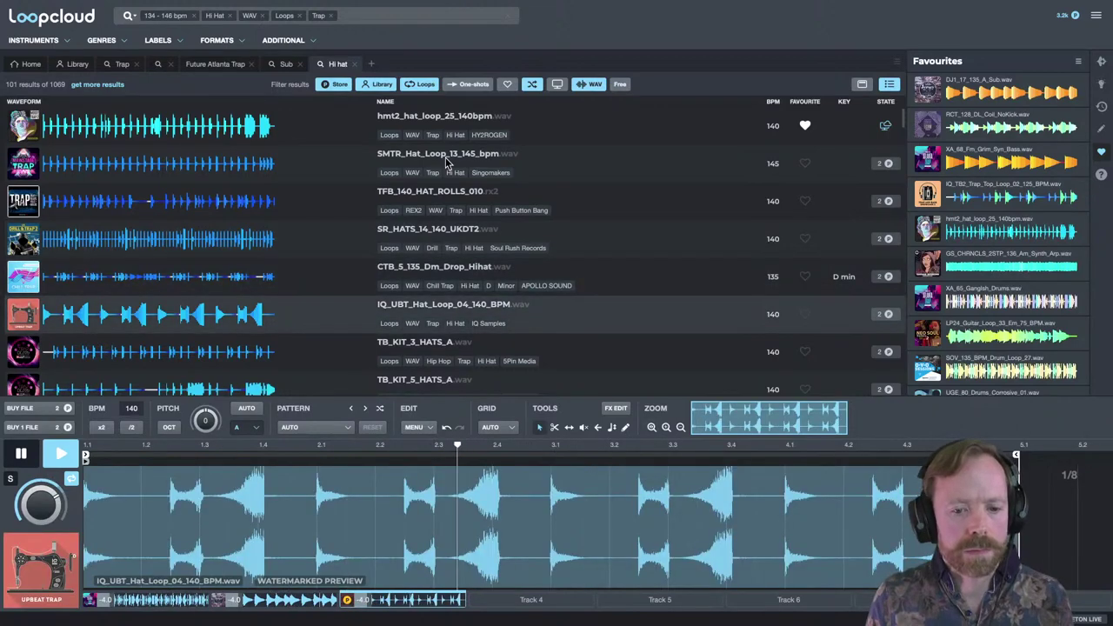
# Load hmt2_hat_loop_25_140bpm onto Track 3 and lower the track's volume to -13.0.
pyautogui.click(431, 125)
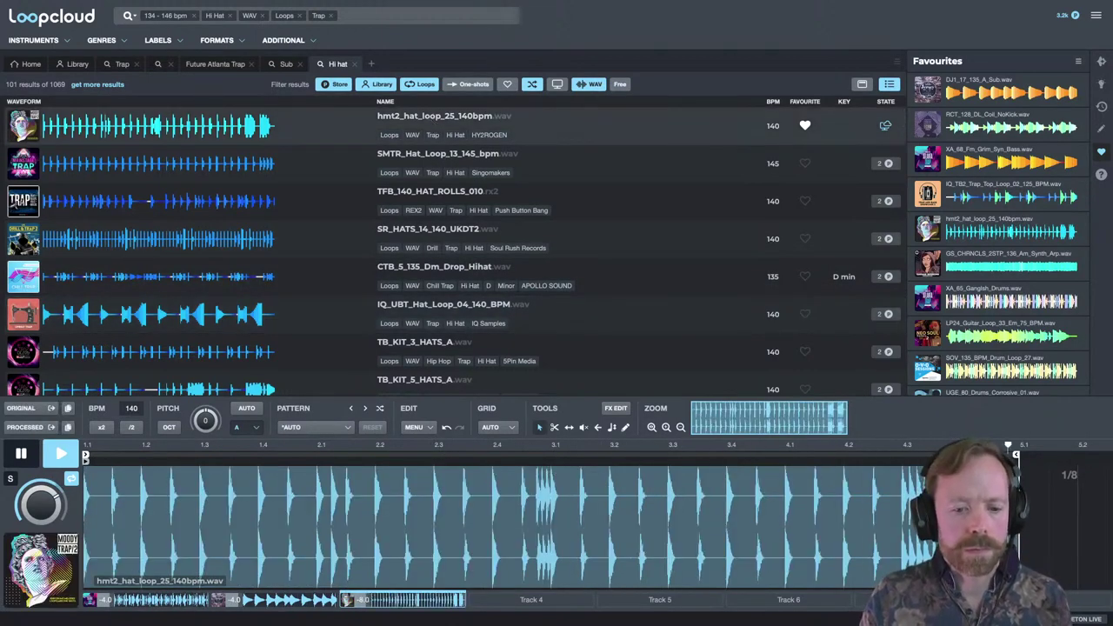
pyautogui.press('space')
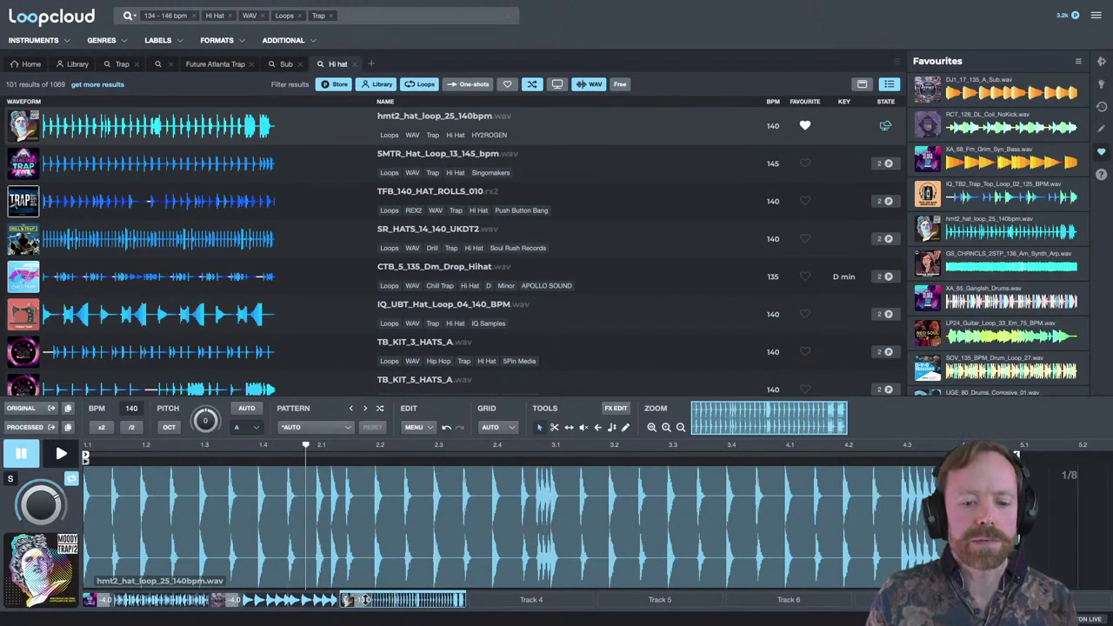
pyautogui.press('space')
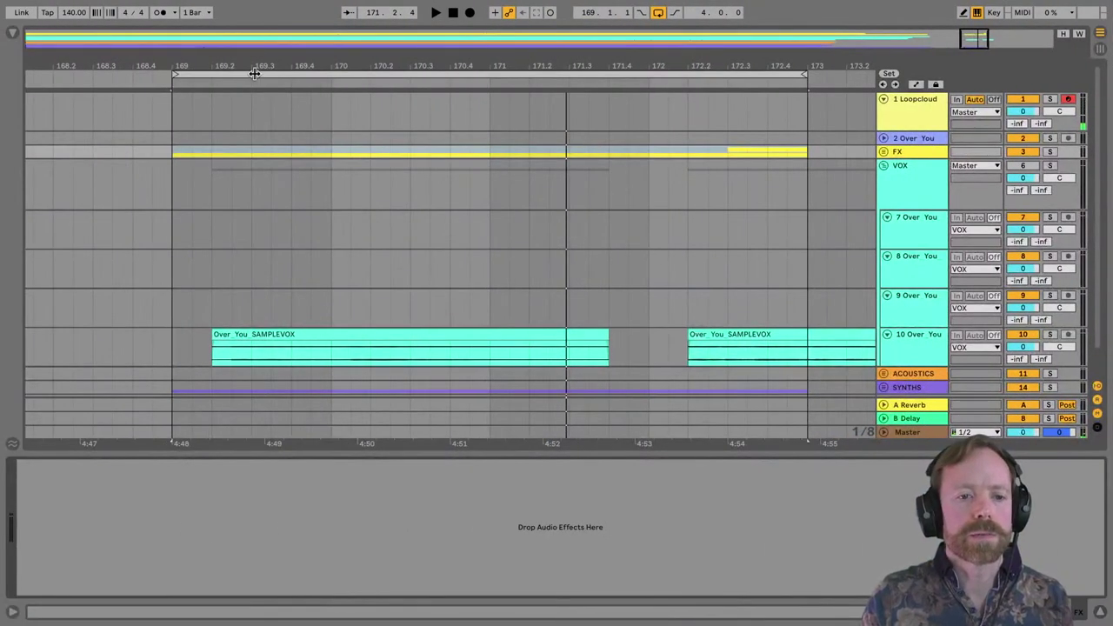
# Select bars 169 to 173 in Ableton Live and play the loop to hear the Loopcloud tracks against the vocals.
pyautogui.click(254, 73)
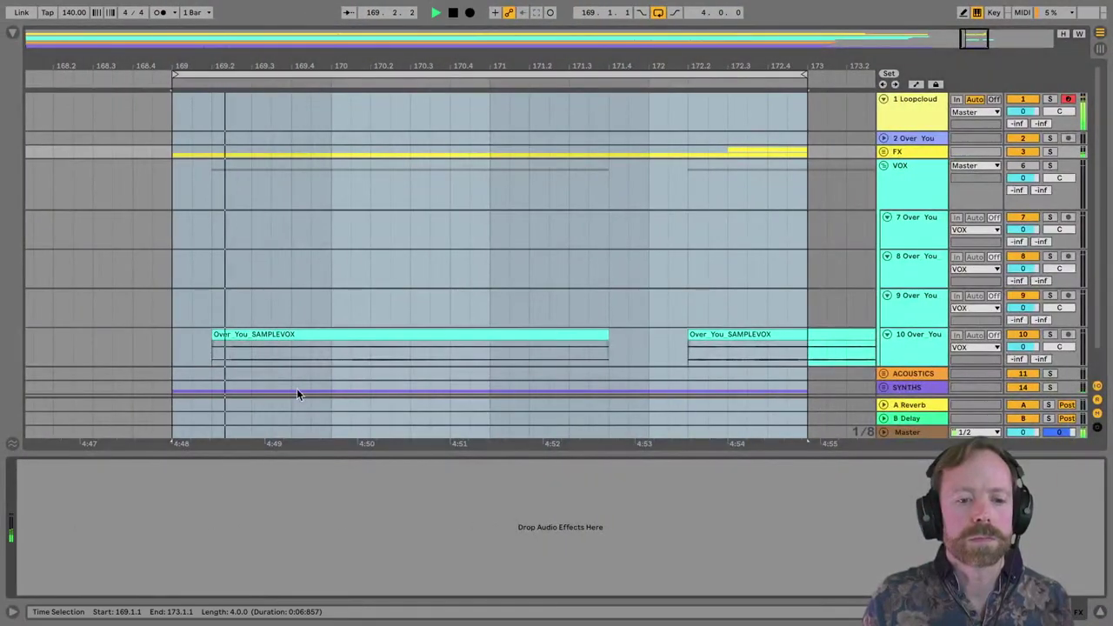
pyautogui.moveTo(416, 69)
pyautogui.mouseDown()
pyautogui.moveTo(417, 82)
pyautogui.moveTo(409, 63)
pyautogui.mouseUp()
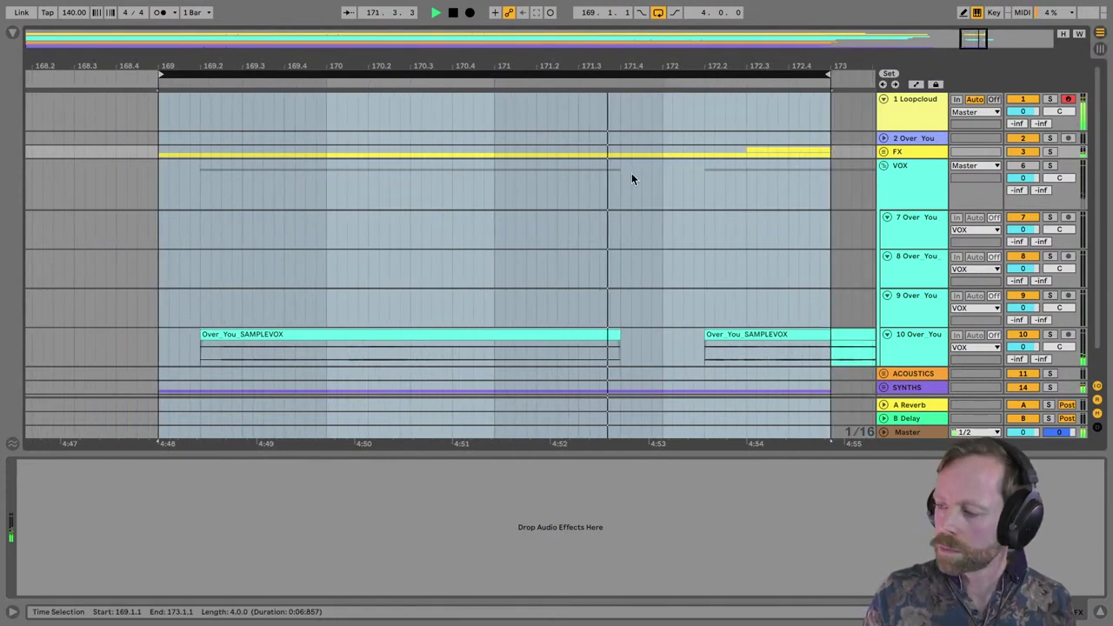
pyautogui.moveTo(515, 68); pyautogui.dragTo(513, 52)
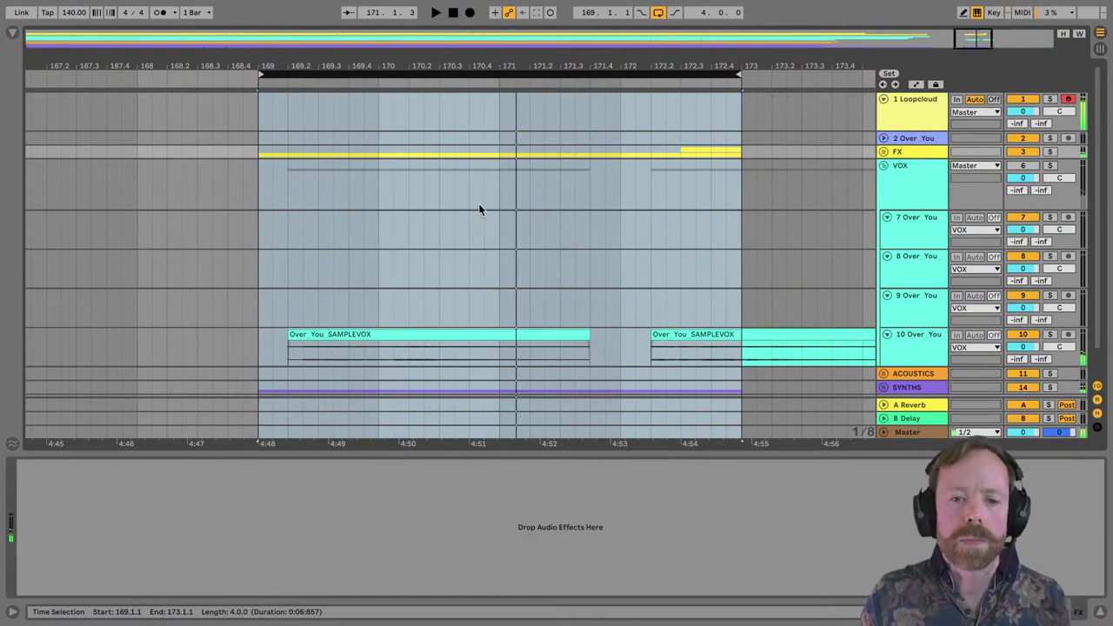
# Fold the VOX group in the arrangement, then switch back to Loopcloud.
pyautogui.scroll(-1, 477, 222)
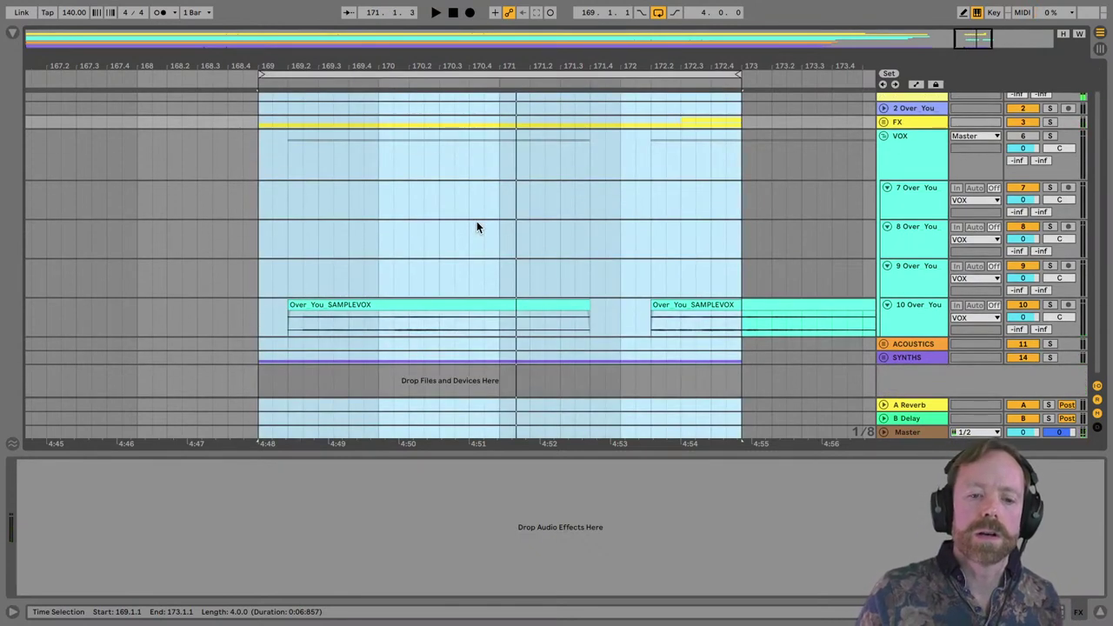
pyautogui.click(501, 186)
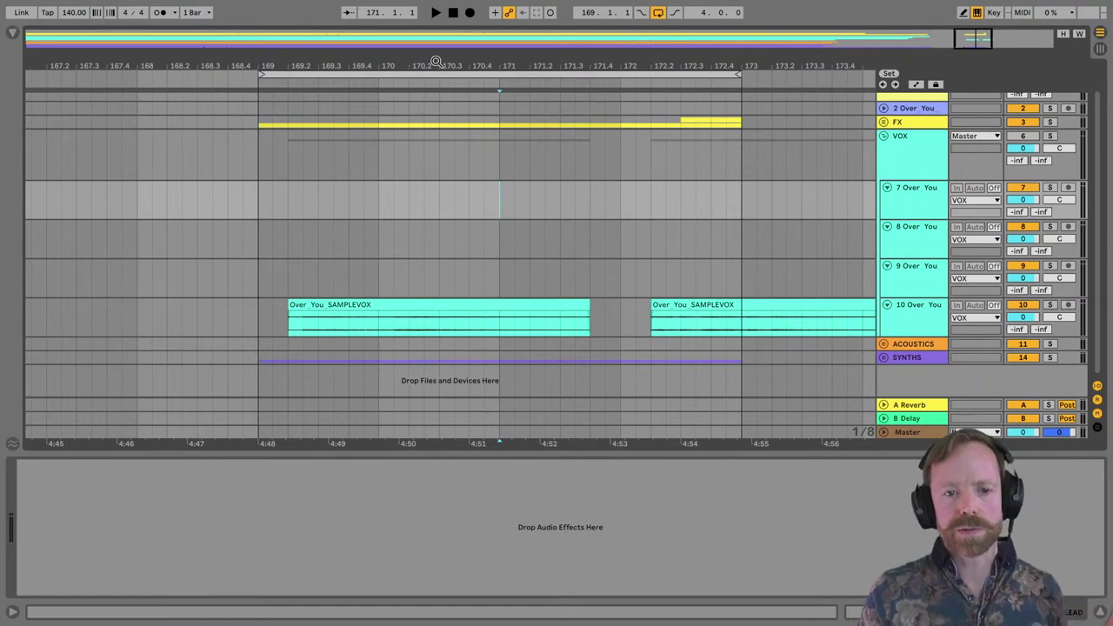
pyautogui.moveTo(436, 61); pyautogui.dragTo(437, 61)
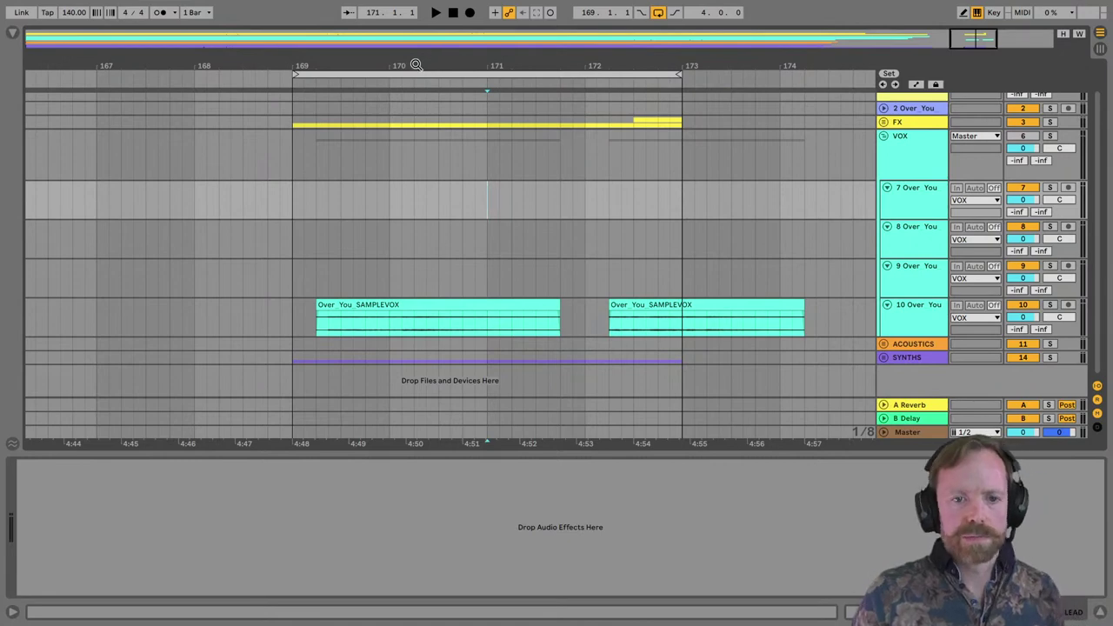
pyautogui.click(885, 137)
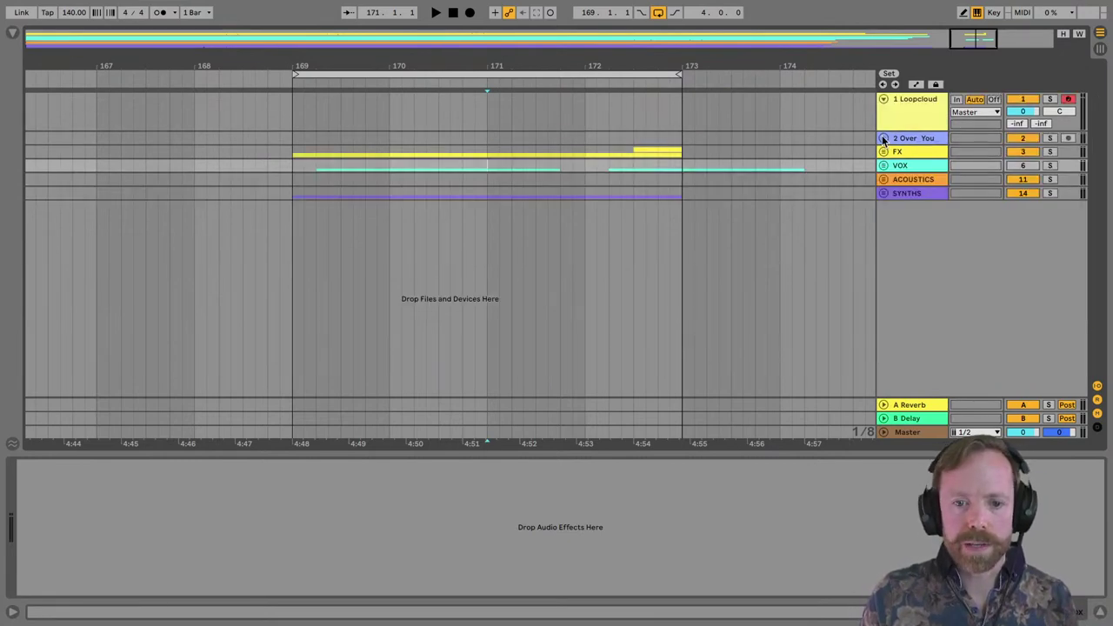
pyautogui.hotkey('ctrl', 'Right')
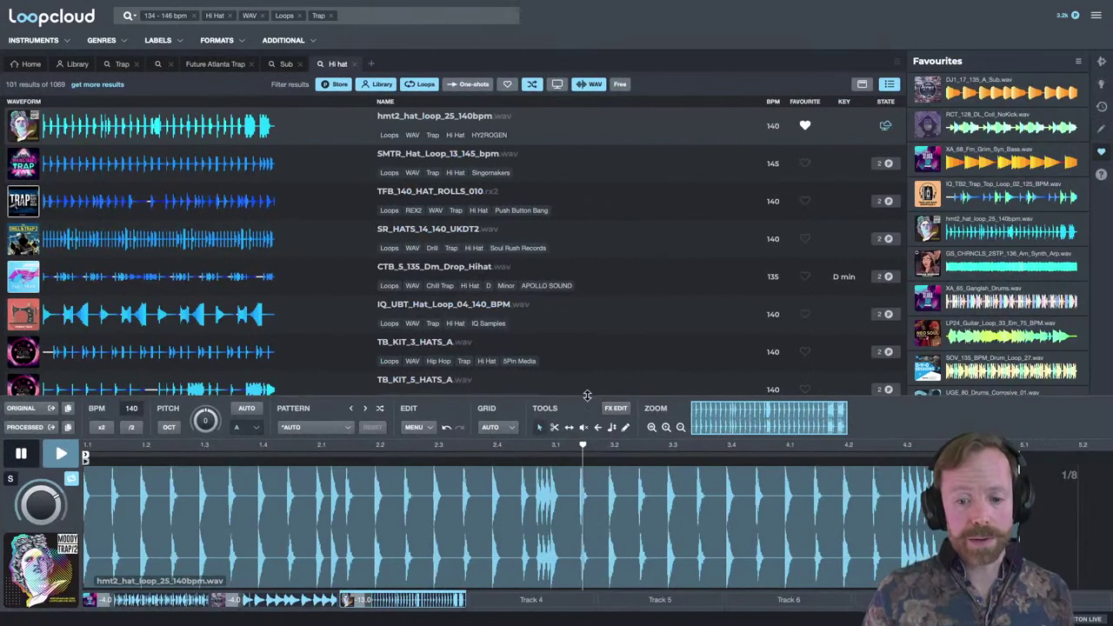
# Place the original drum, sub and hat loops on new Ableton Live tracks at bar 169, and duplicate the sub clip up to bar 173.
pyautogui.moveTo(590, 399); pyautogui.dragTo(590, 383)
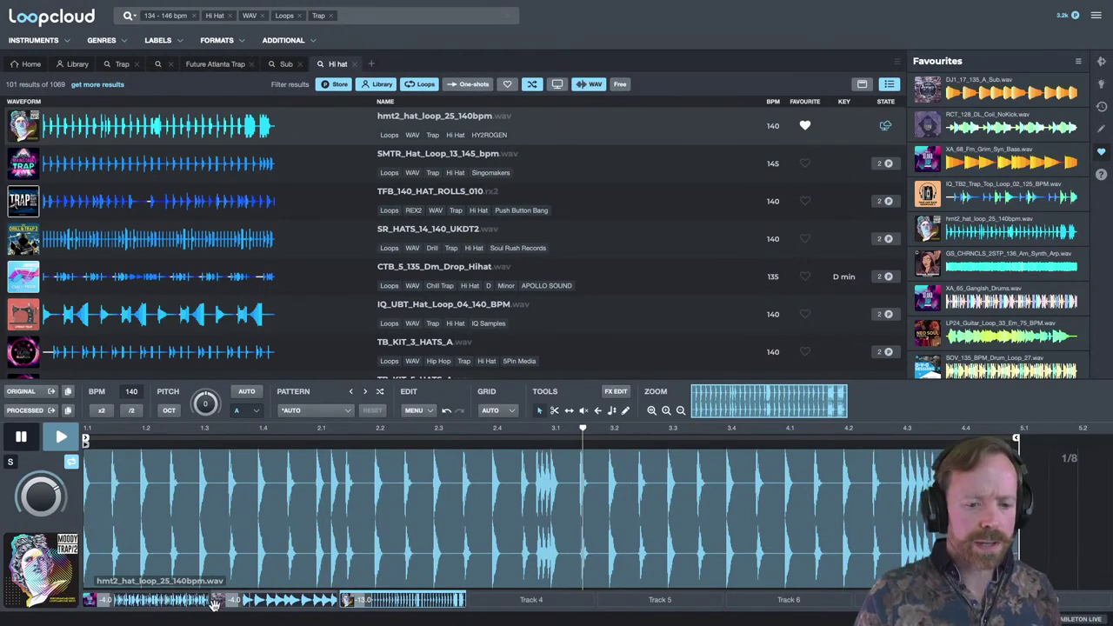
pyautogui.click(291, 602)
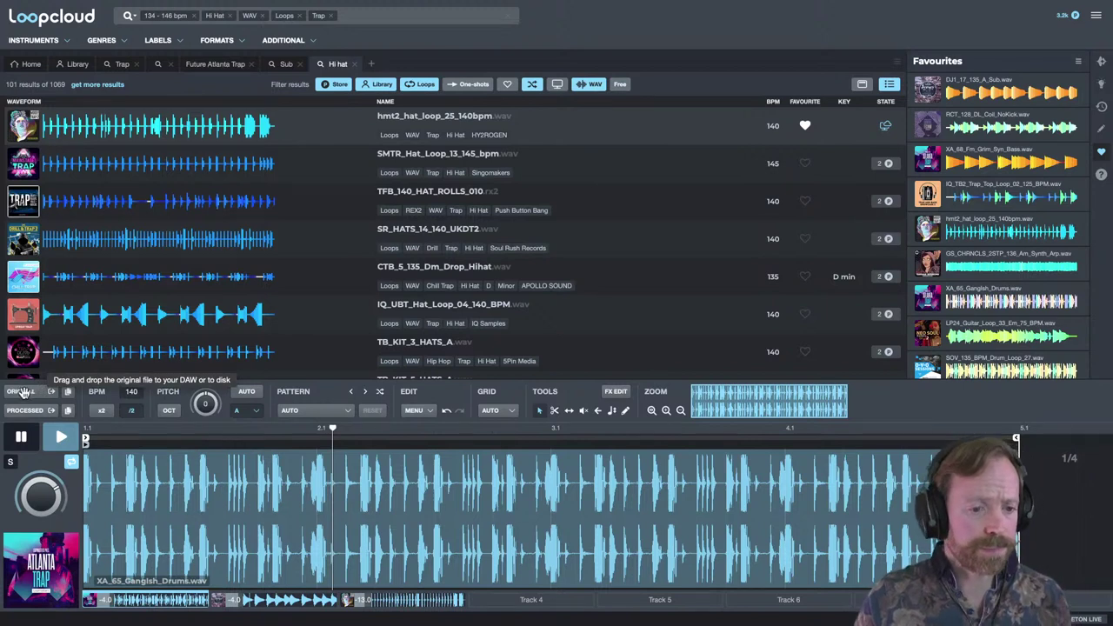
pyautogui.moveTo(23, 392); pyautogui.dragTo(291, 243)
pyautogui.press('super+Tab')
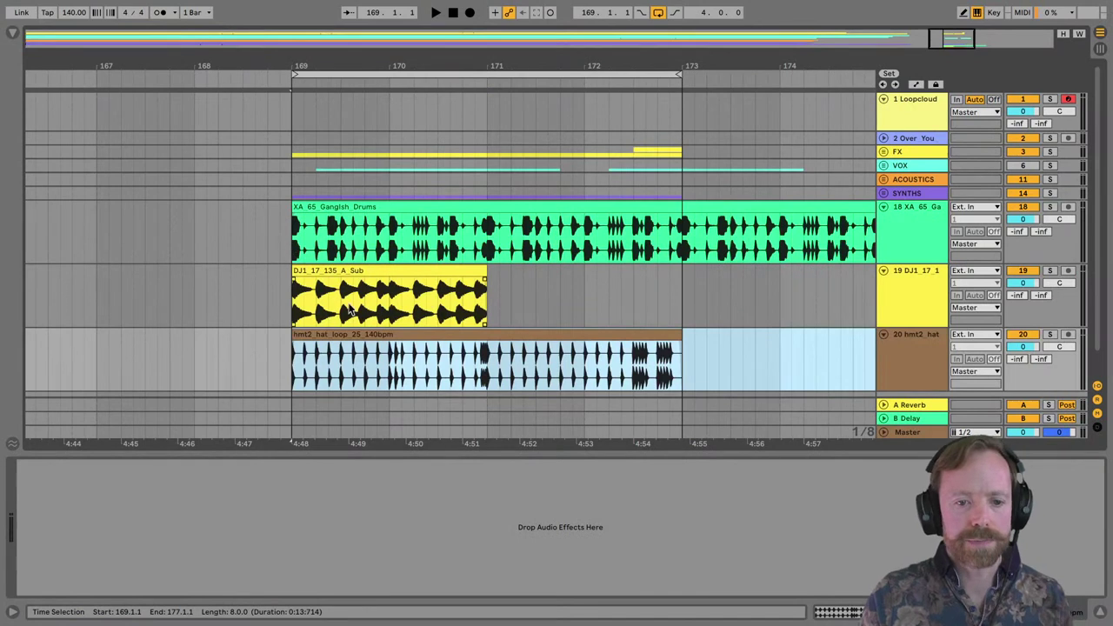
pyautogui.click(415, 272)
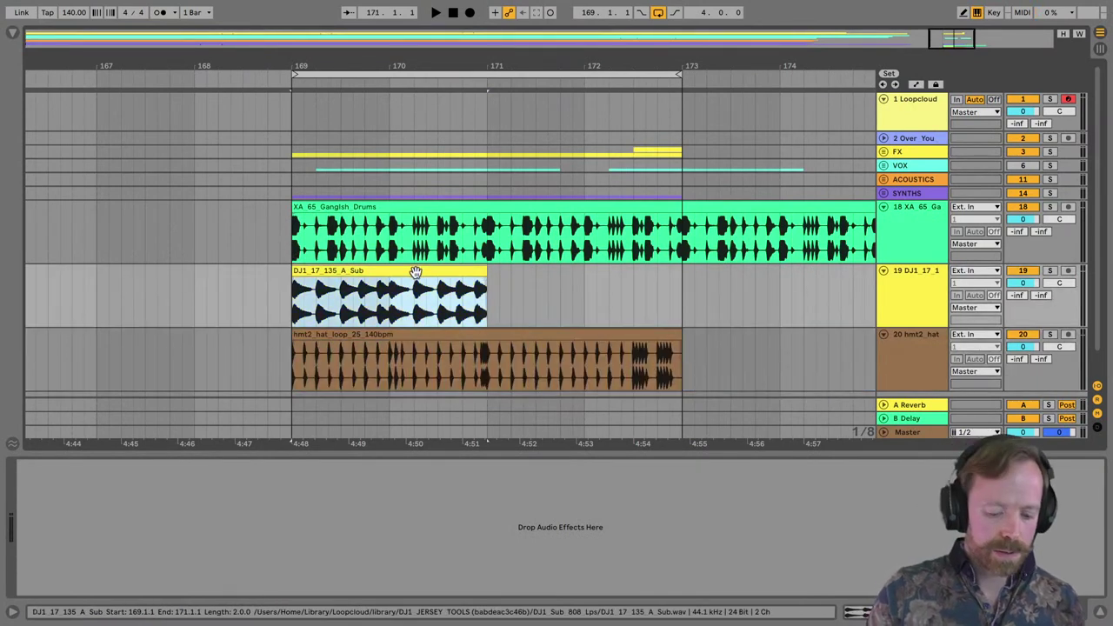
pyautogui.press('super+d')
# Select the drum, sub and hat tracks together and set their volumes to -6.5 dB while playing the loop.
pyautogui.click(901, 218)
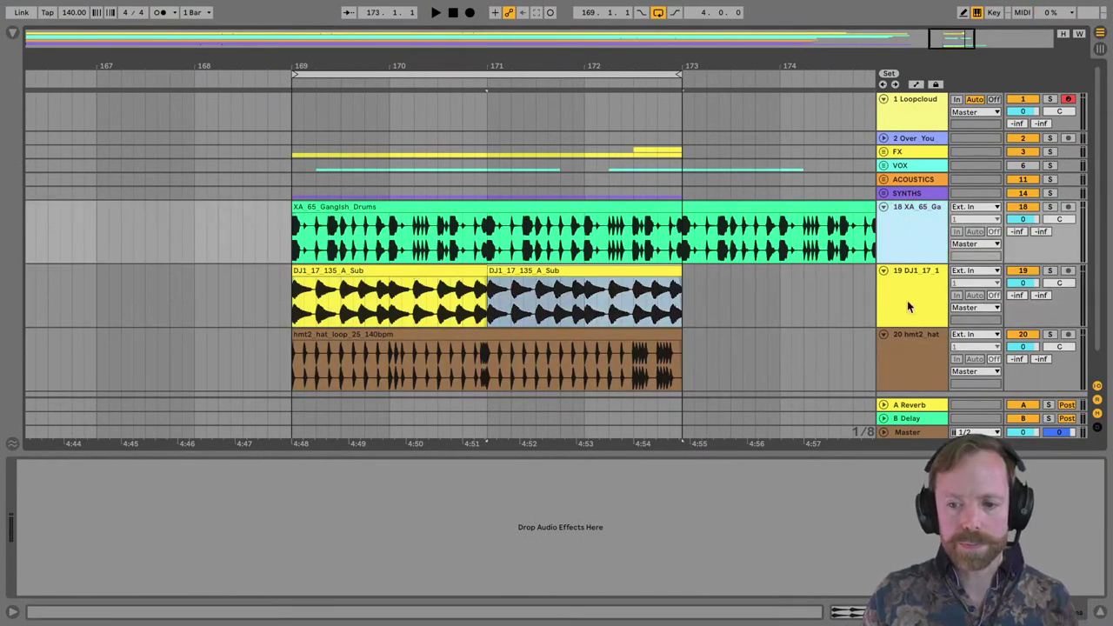
pyautogui.keyDown('shift'); pyautogui.click(923, 348); pyautogui.keyUp('shift')
pyautogui.moveTo(1023, 220); pyautogui.dragTo(1022, 226)
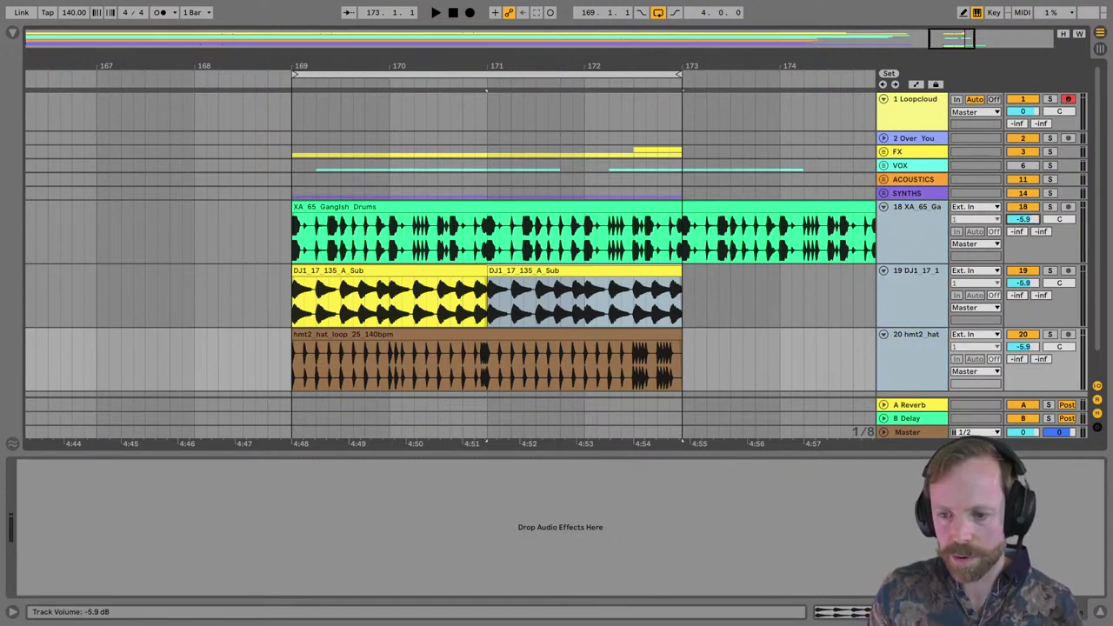
pyautogui.moveTo(1022, 219); pyautogui.dragTo(1022, 228)
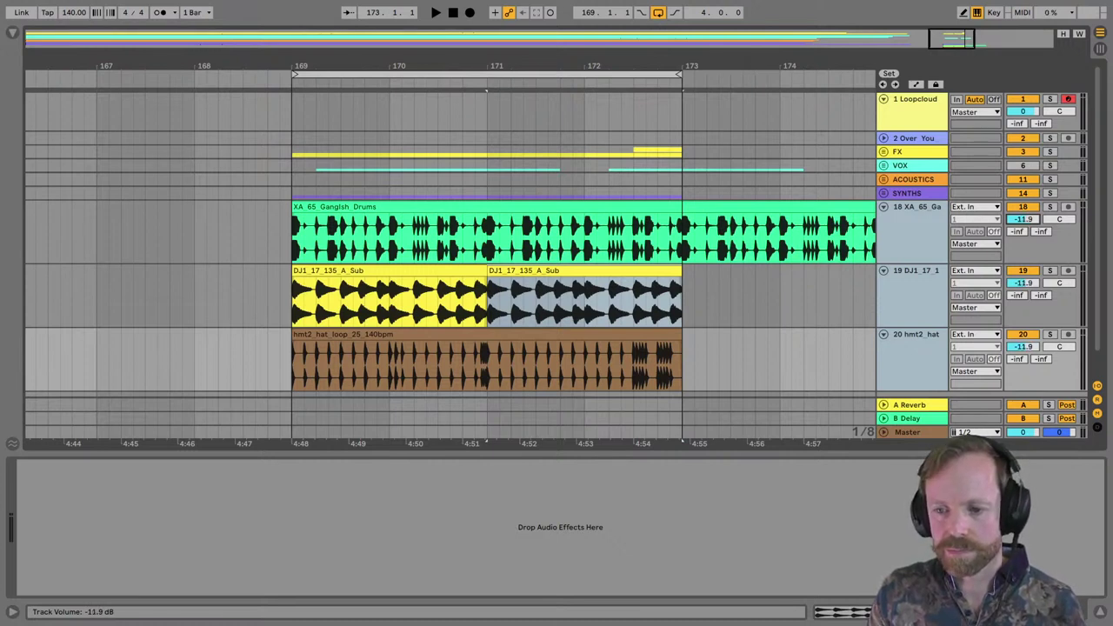
pyautogui.click(494, 165)
pyautogui.press('space')
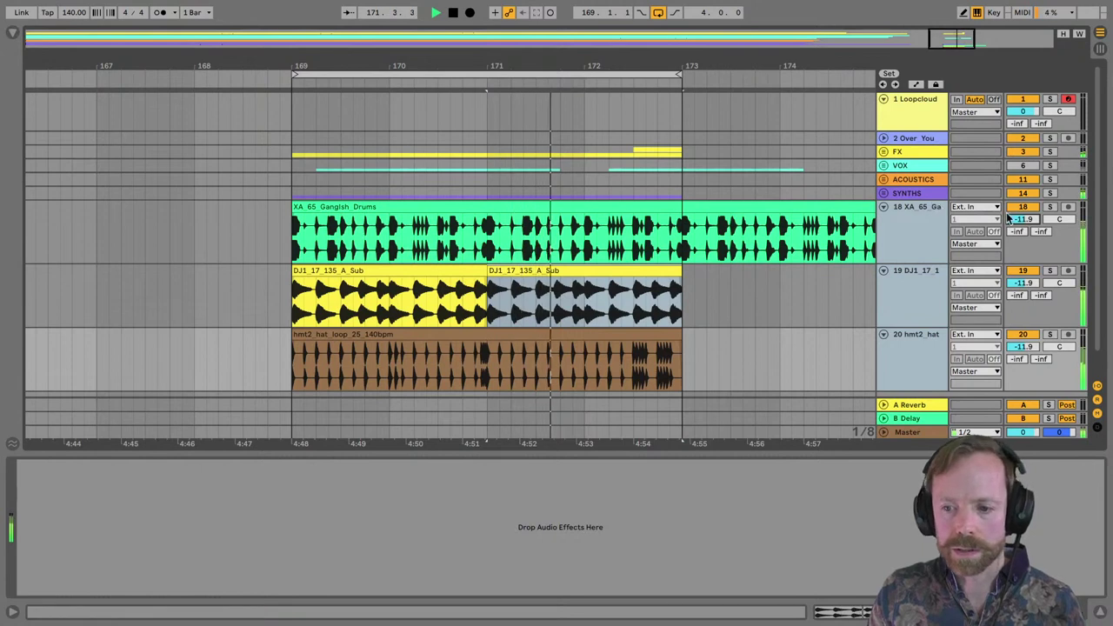
pyautogui.moveTo(1011, 218); pyautogui.dragTo(1011, 200)
# Listen to the looped bars 169 to 173 with the three new tracks against the vocals, and stop playback.
pyautogui.click(906, 224)
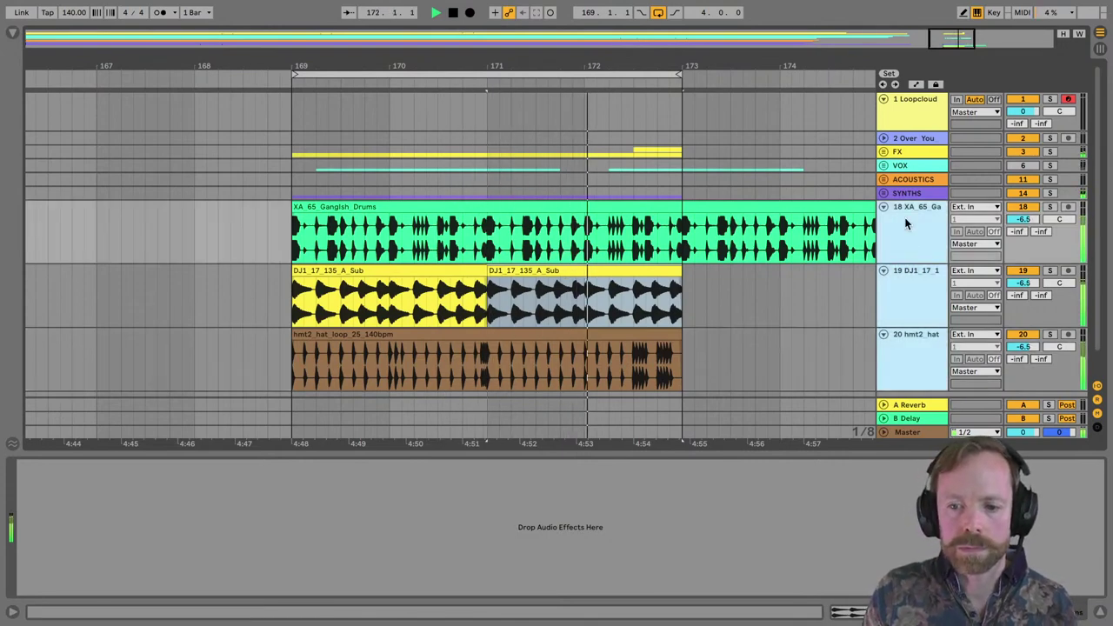
pyautogui.click(905, 349)
pyautogui.moveTo(487, 64); pyautogui.dragTo(472, 35)
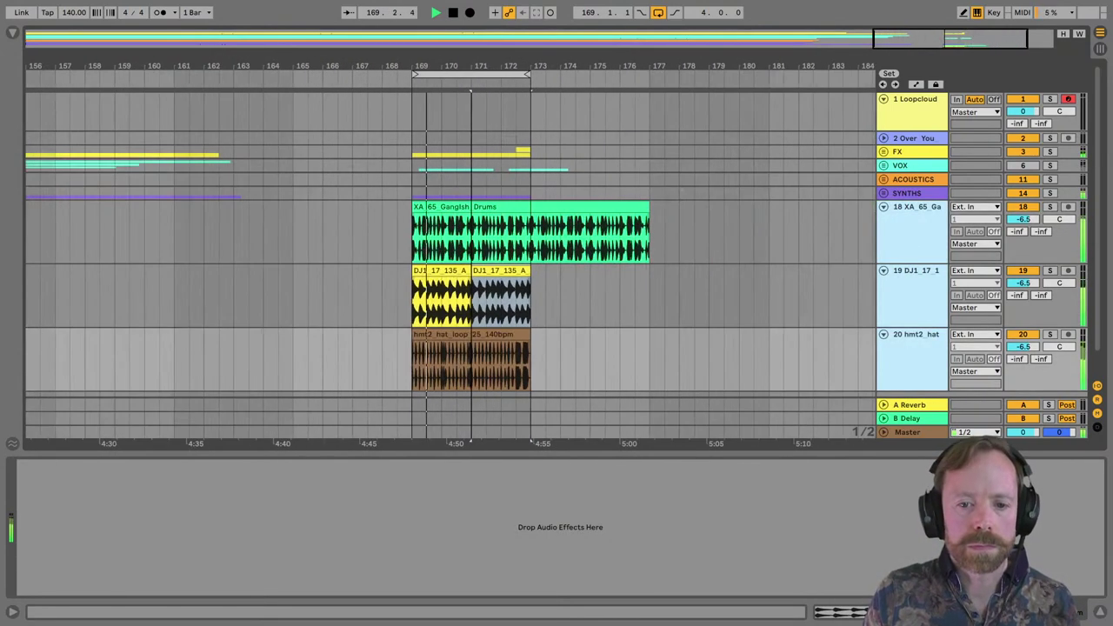
pyautogui.press('+')
pyautogui.press('+')
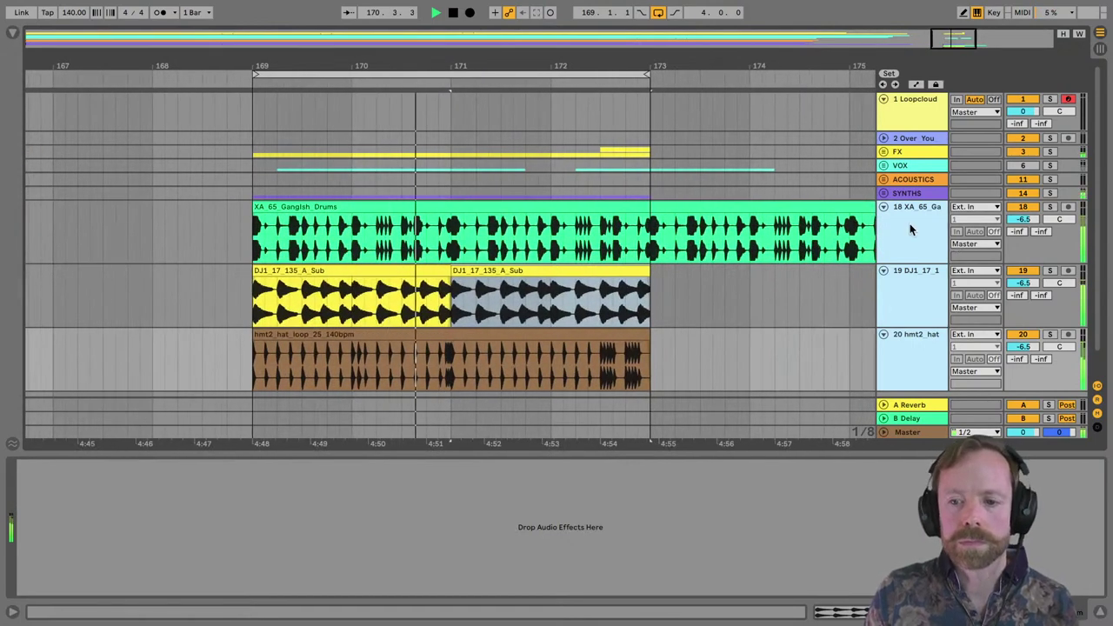
pyautogui.click(910, 224)
pyautogui.moveTo(566, 64); pyautogui.dragTo(565, 47)
pyautogui.press('space')
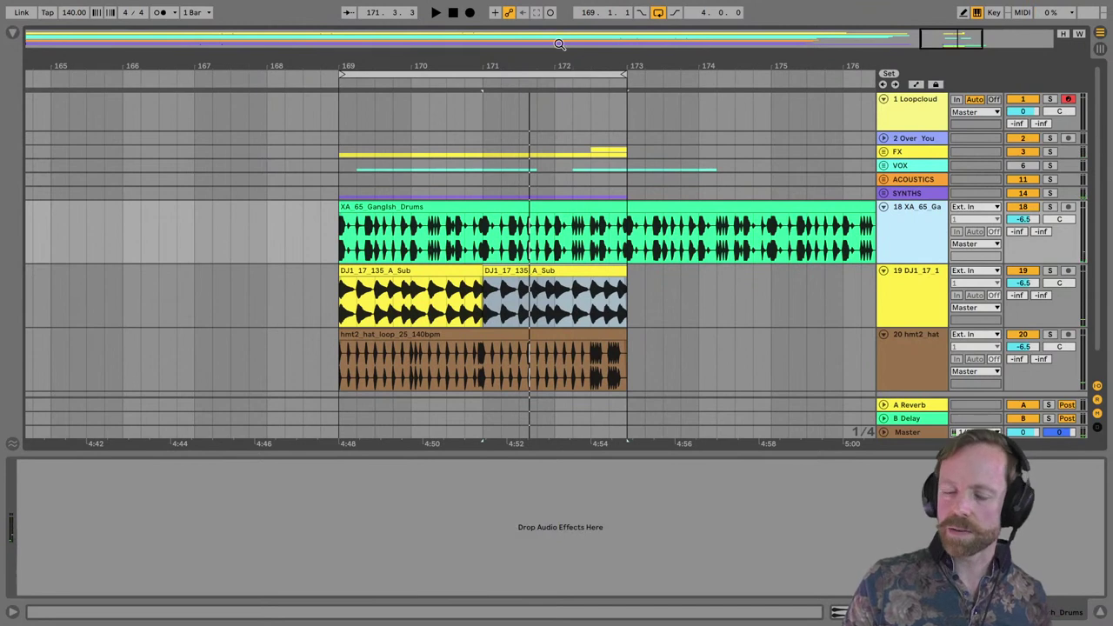
# Select the XA_65_Gangish_Drums, DJ1_17_135_A_Sub and hmt2_hat_loop tracks and fold all three in the arrangement.
pyautogui.moveTo(554, 53); pyautogui.dragTo(552, 40)
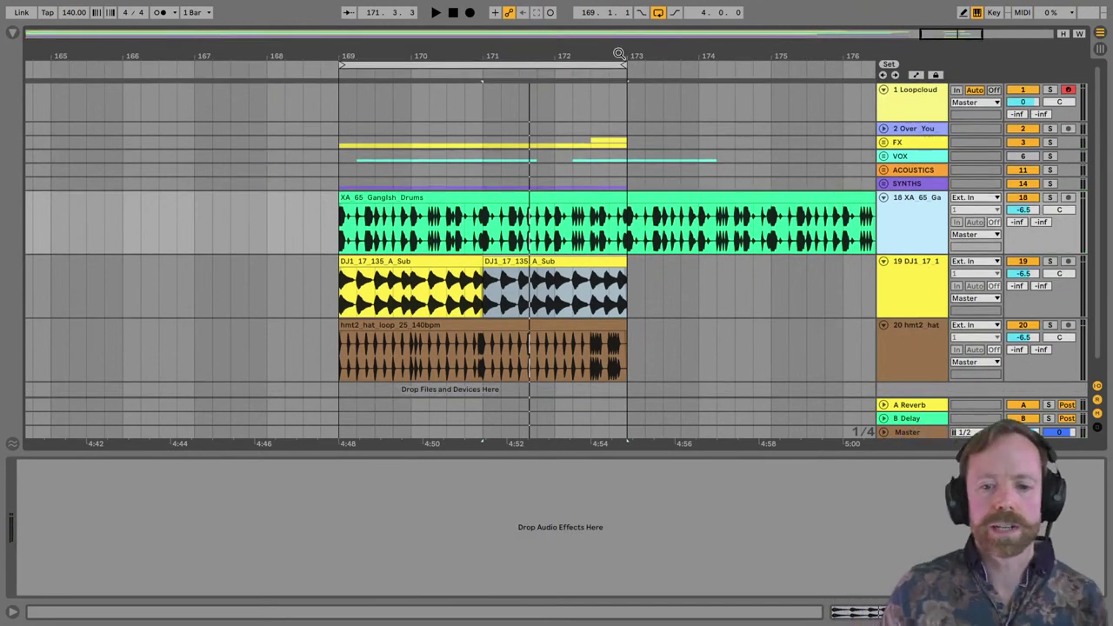
pyautogui.keyDown('shift'); pyautogui.click(914, 345); pyautogui.keyUp('shift')
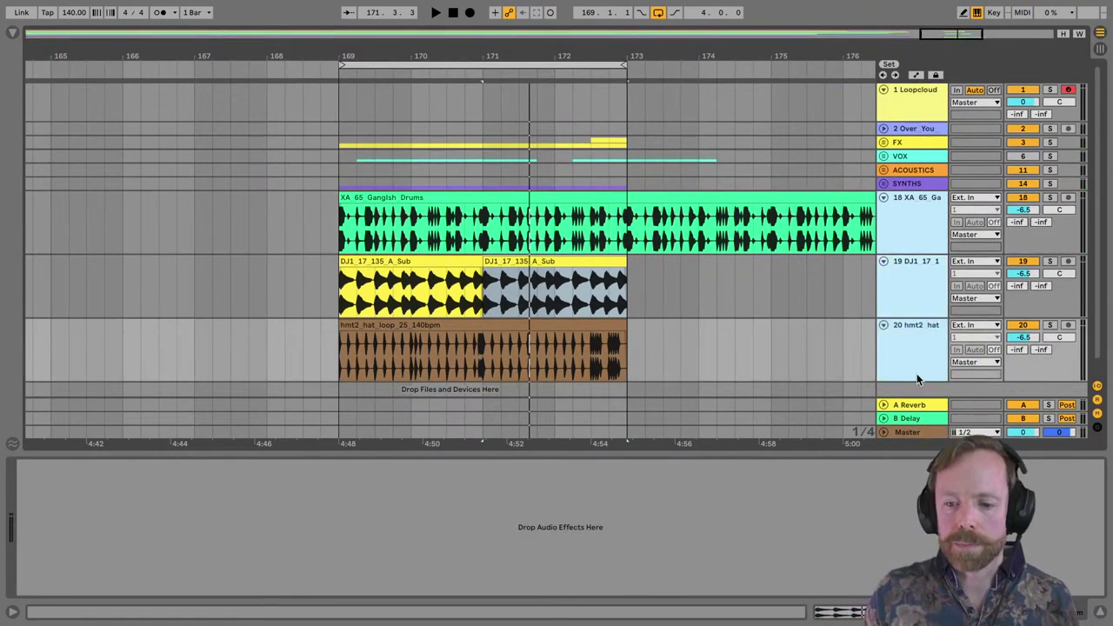
pyautogui.press('u')
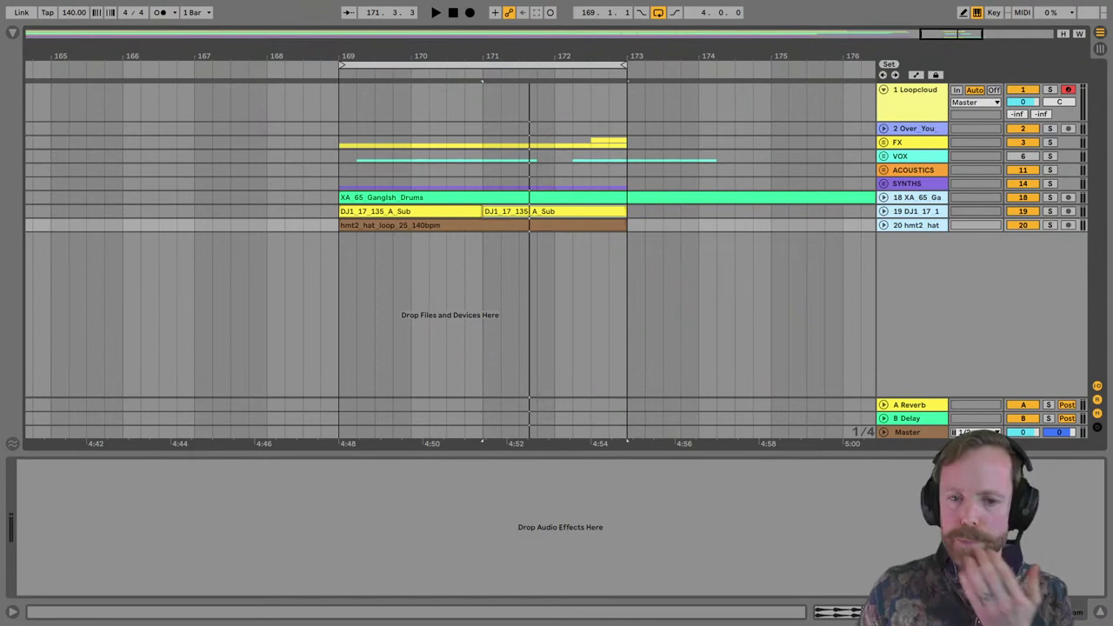
pyautogui.moveTo(473, 52)
pyautogui.mouseDown()
pyautogui.moveTo(473, 65)
pyautogui.moveTo(451, 53)
pyautogui.mouseUp()
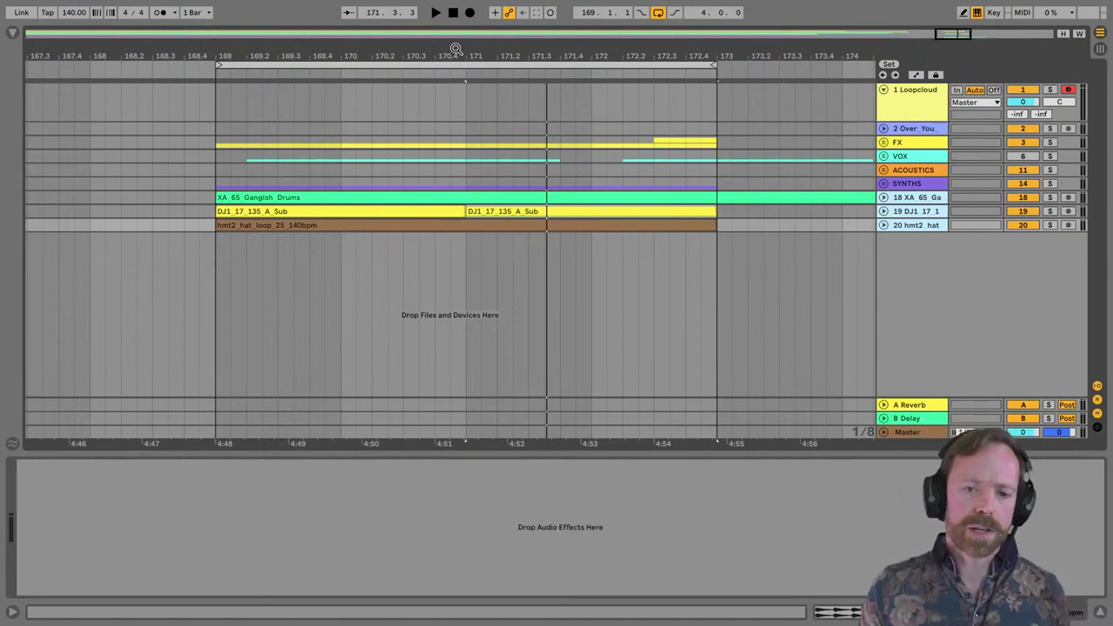
pyautogui.moveTo(455, 50); pyautogui.dragTo(444, 51)
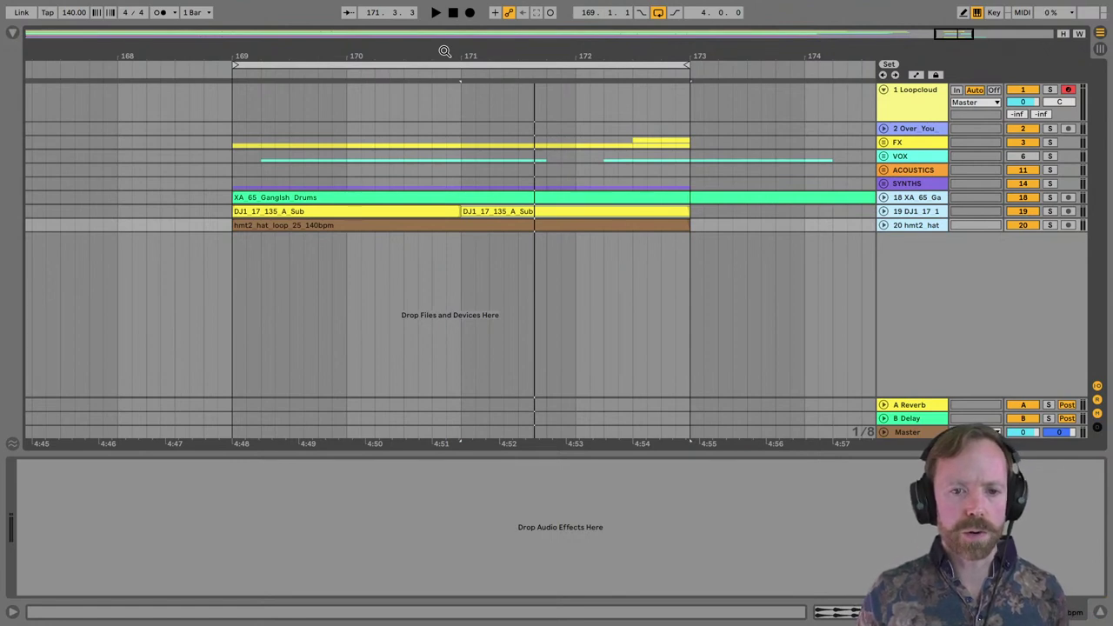
pyautogui.scroll(3, 457, 55)
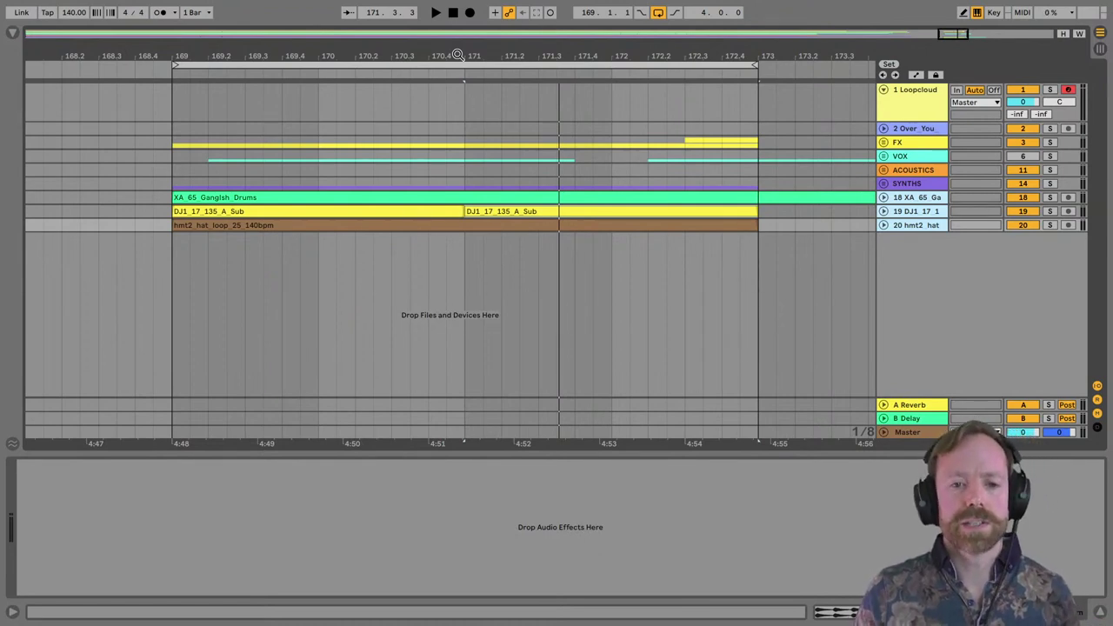
pyautogui.moveTo(465, 55); pyautogui.dragTo(478, 53)
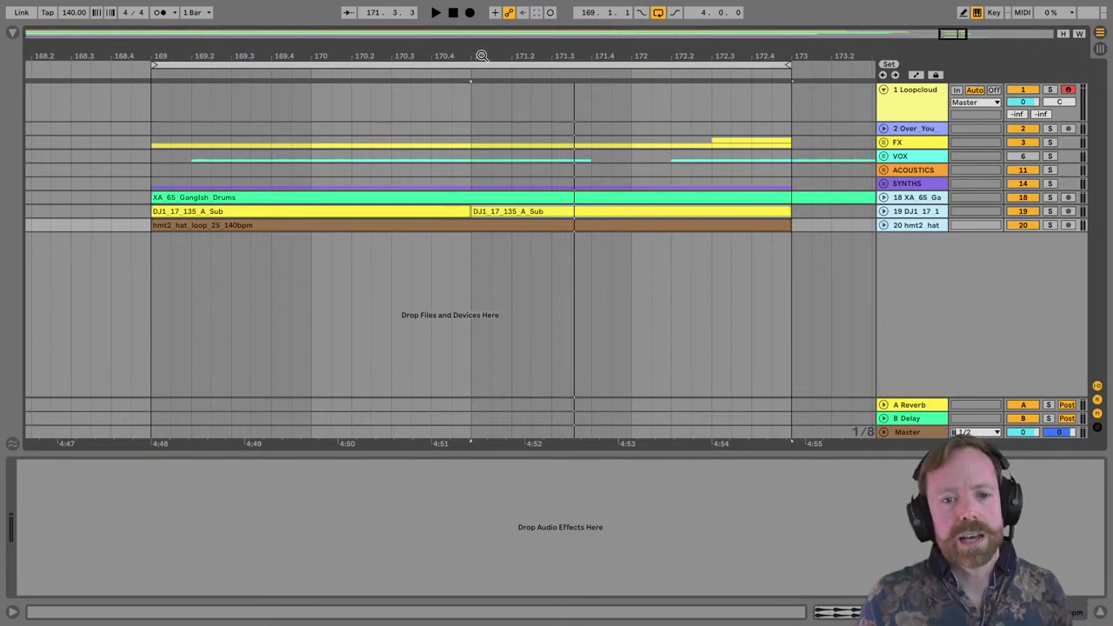
pyautogui.moveTo(482, 55); pyautogui.dragTo(479, 52)
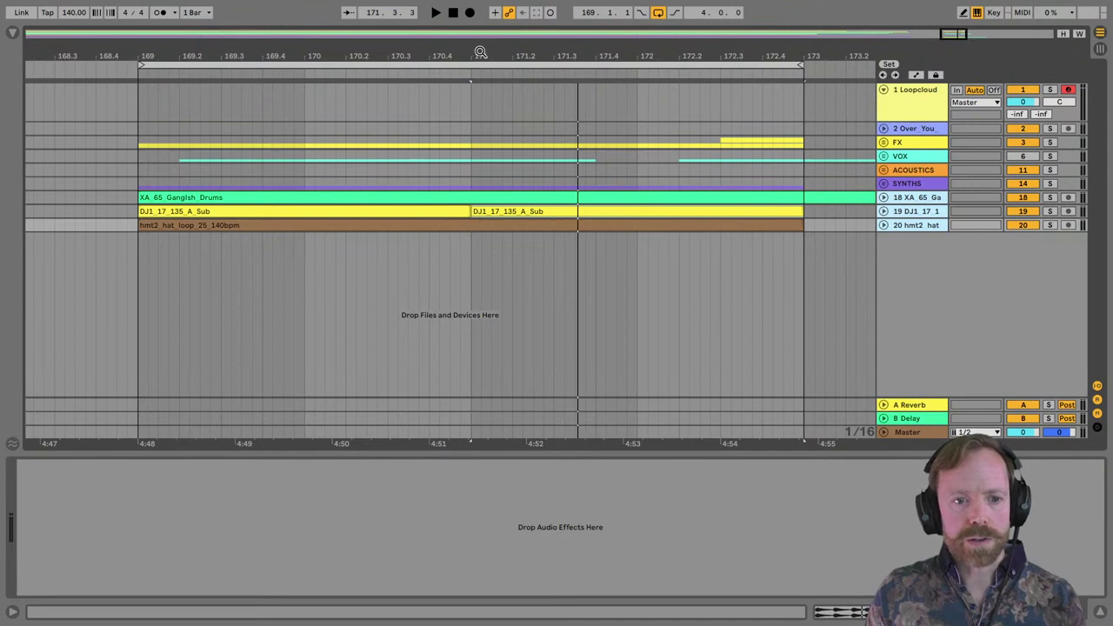
pyautogui.moveTo(480, 51); pyautogui.dragTo(480, 53)
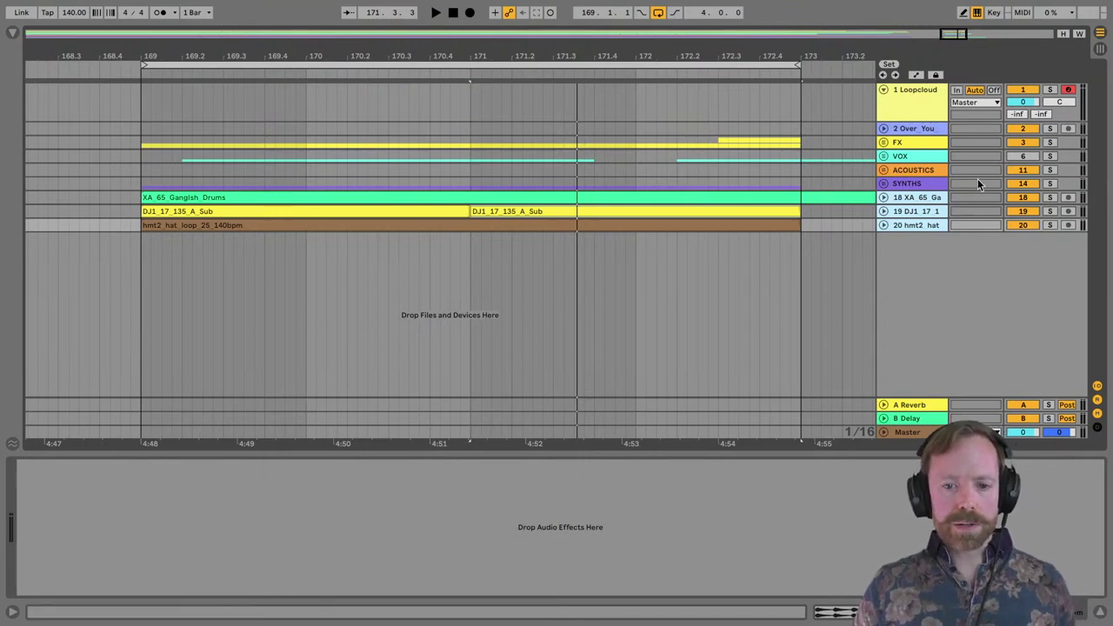
# Switch back to Loopcloud and clear all tracks in its sample editor.
pyautogui.hotkey('ctrl', 'Right')
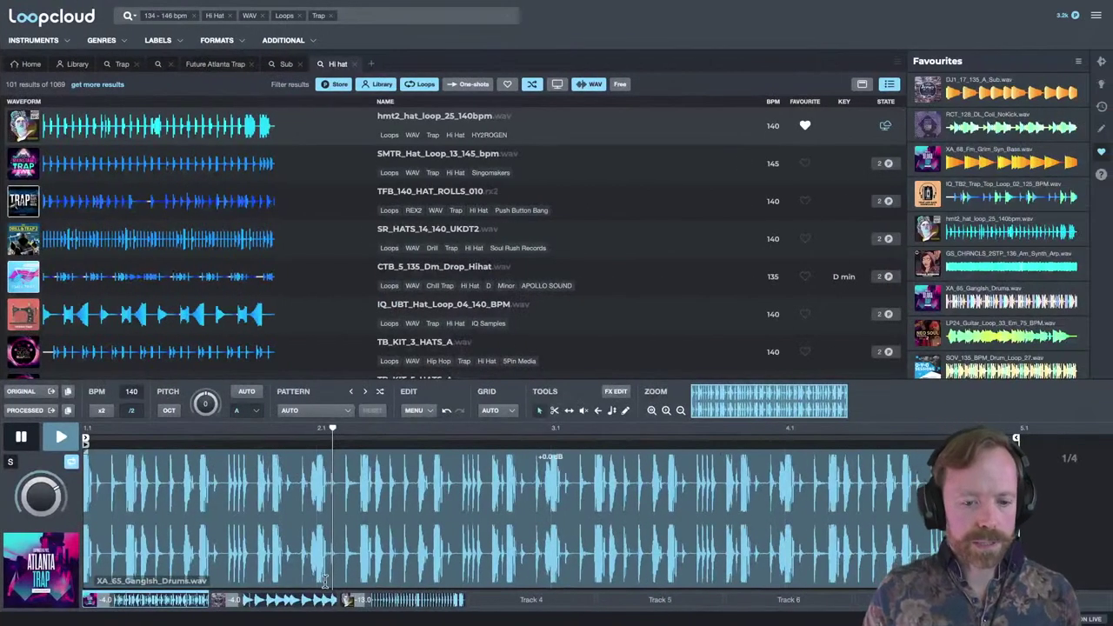
pyautogui.click(297, 601)
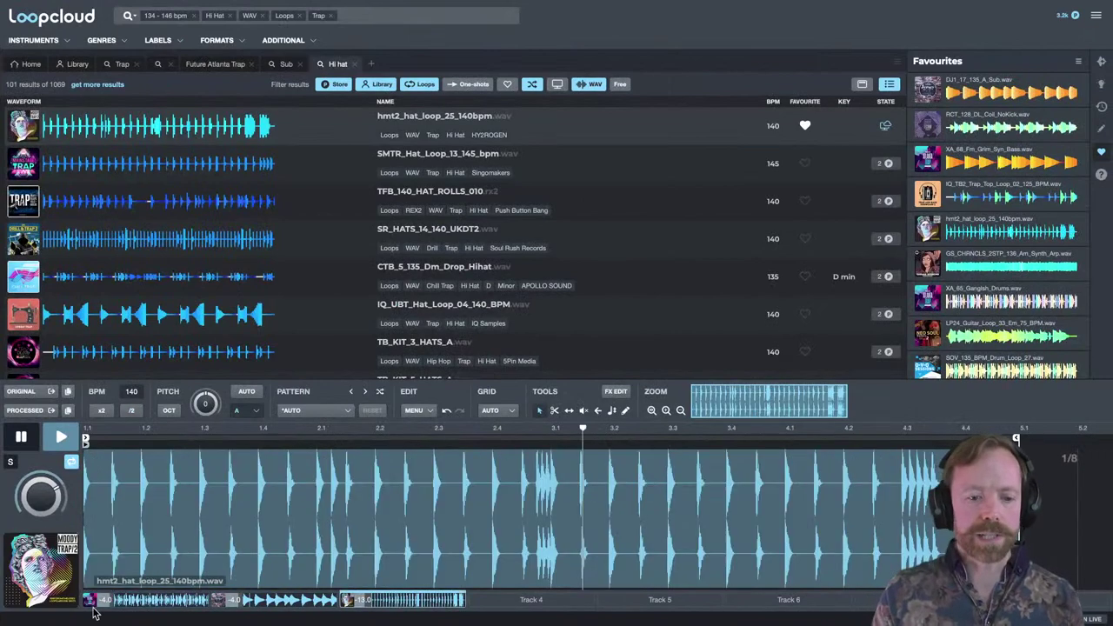
pyautogui.click(154, 601)
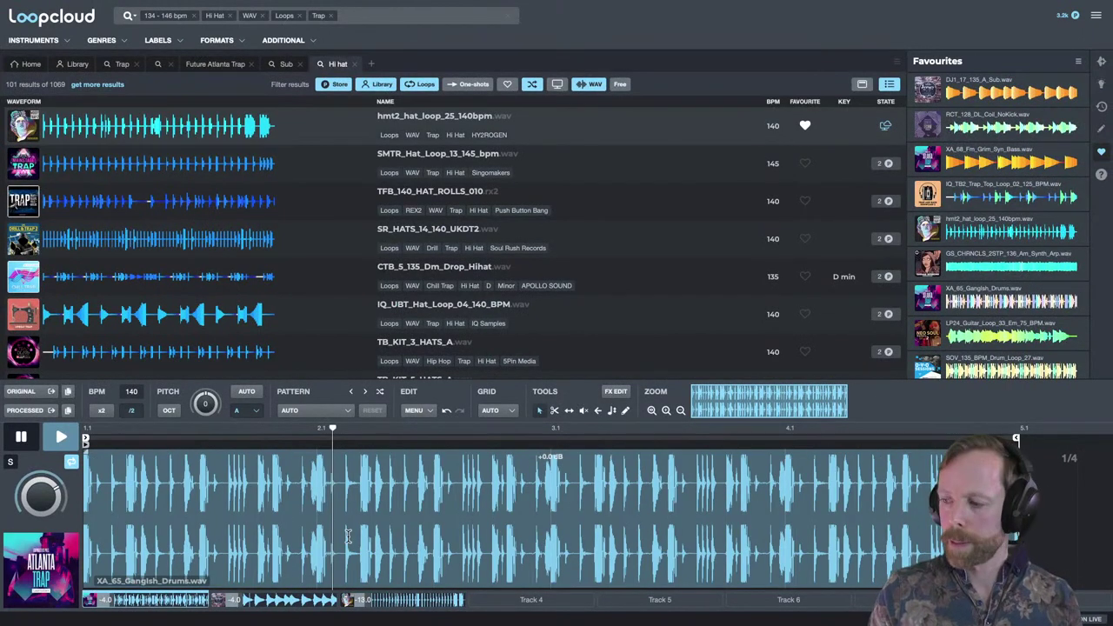
pyautogui.rightClick(164, 600)
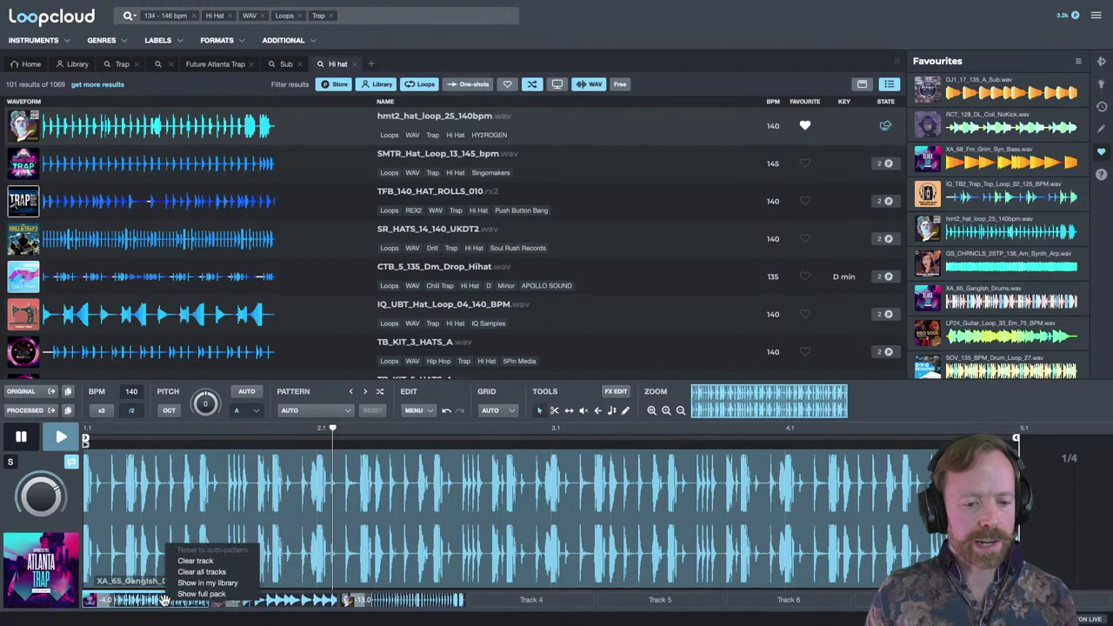
pyautogui.click(214, 572)
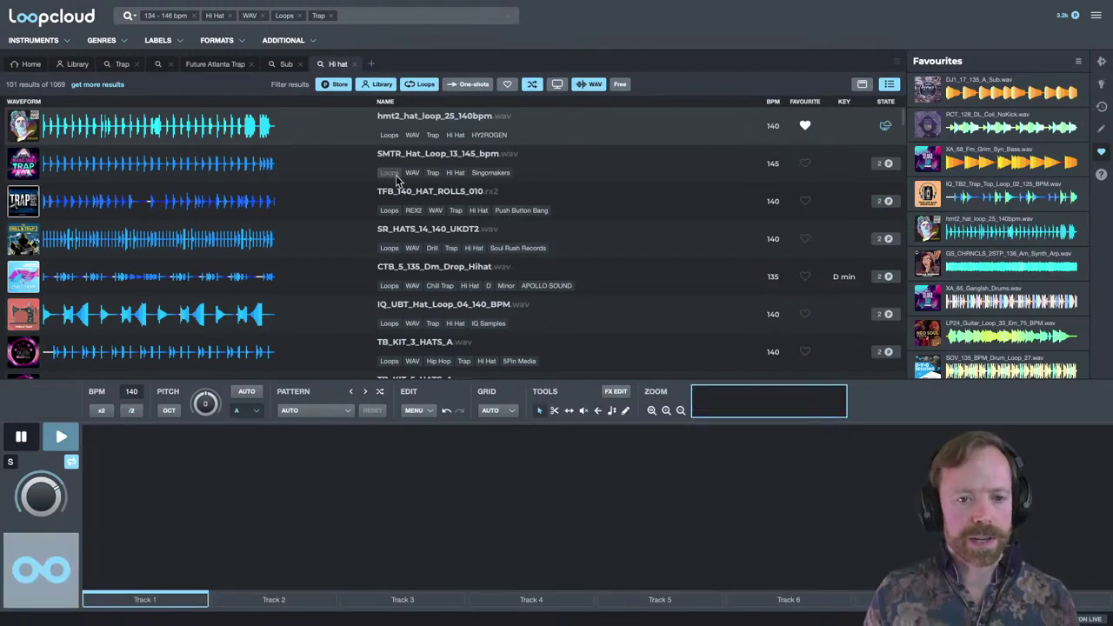
# Open a new search for Kick samples, limited to WAV one-shots in the Trap genre.
pyautogui.click(372, 64)
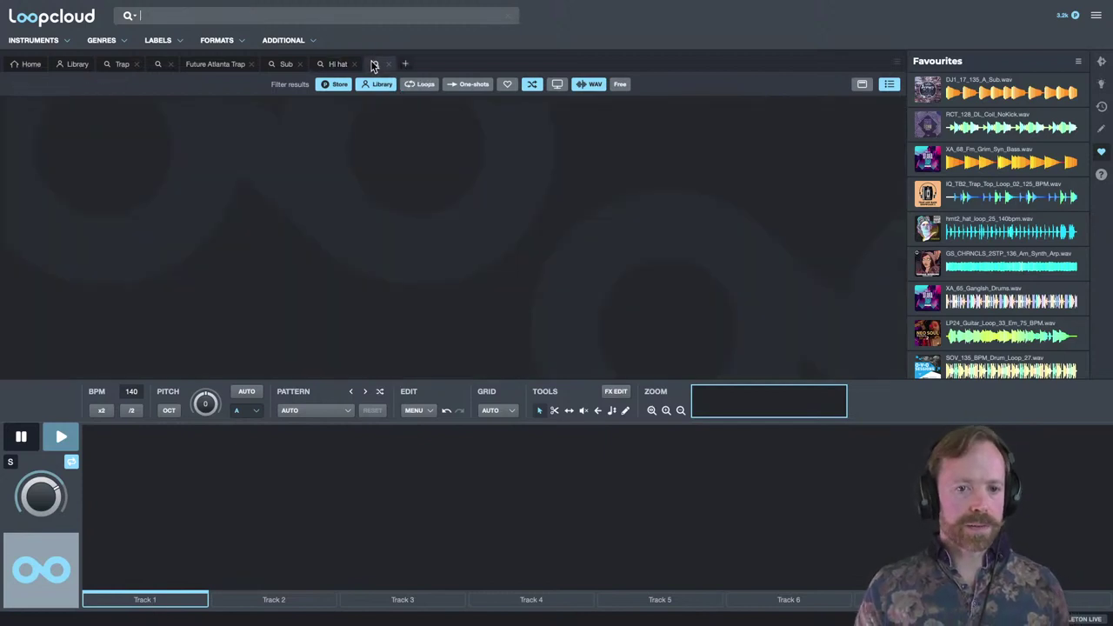
pyautogui.click(322, 19)
pyautogui.write('kick')
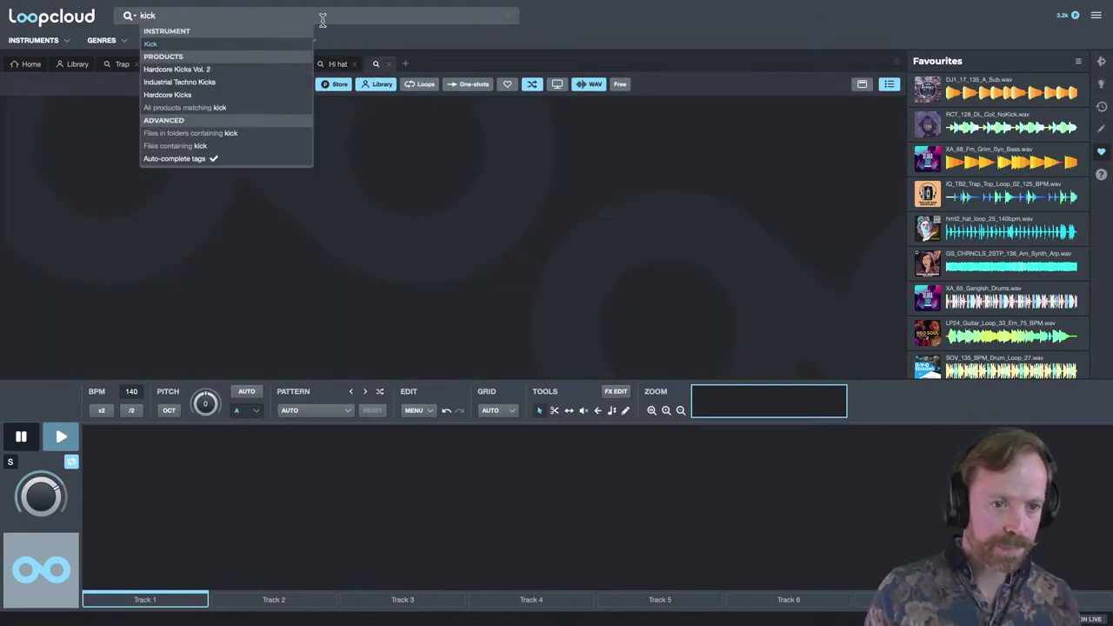
pyautogui.click(155, 47)
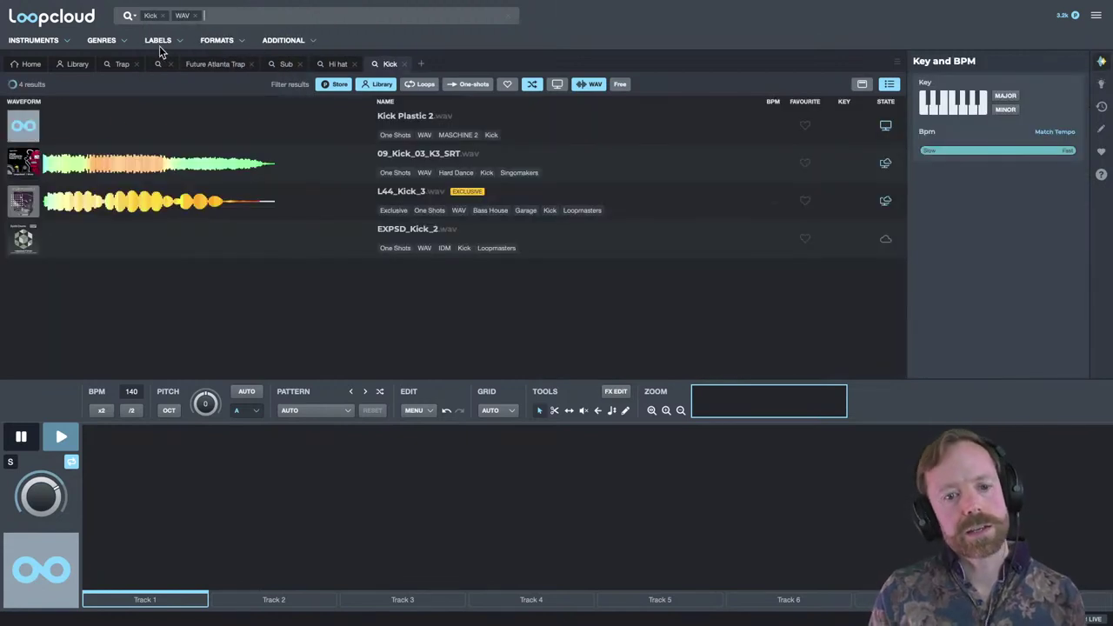
pyautogui.click(335, 13)
pyautogui.write('tr')
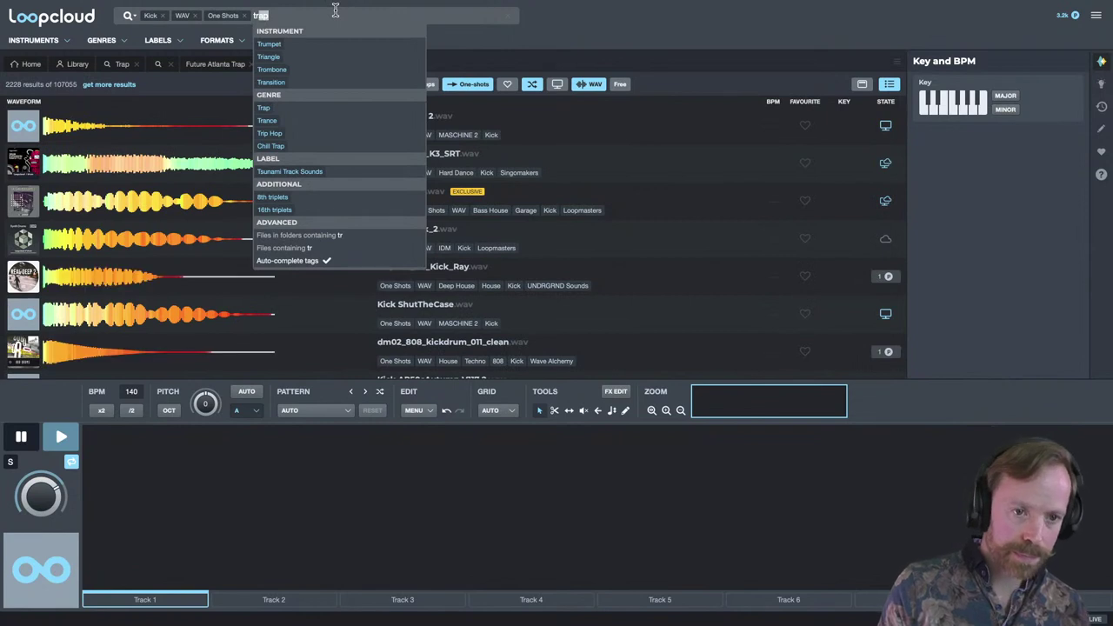
pyautogui.write('a')
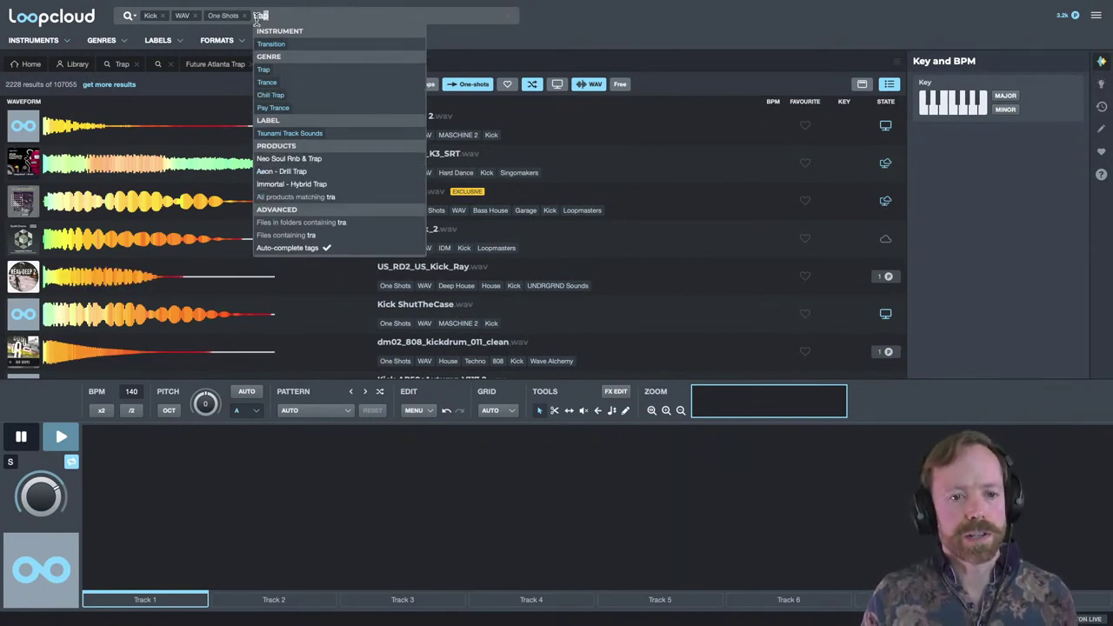
pyautogui.click(266, 70)
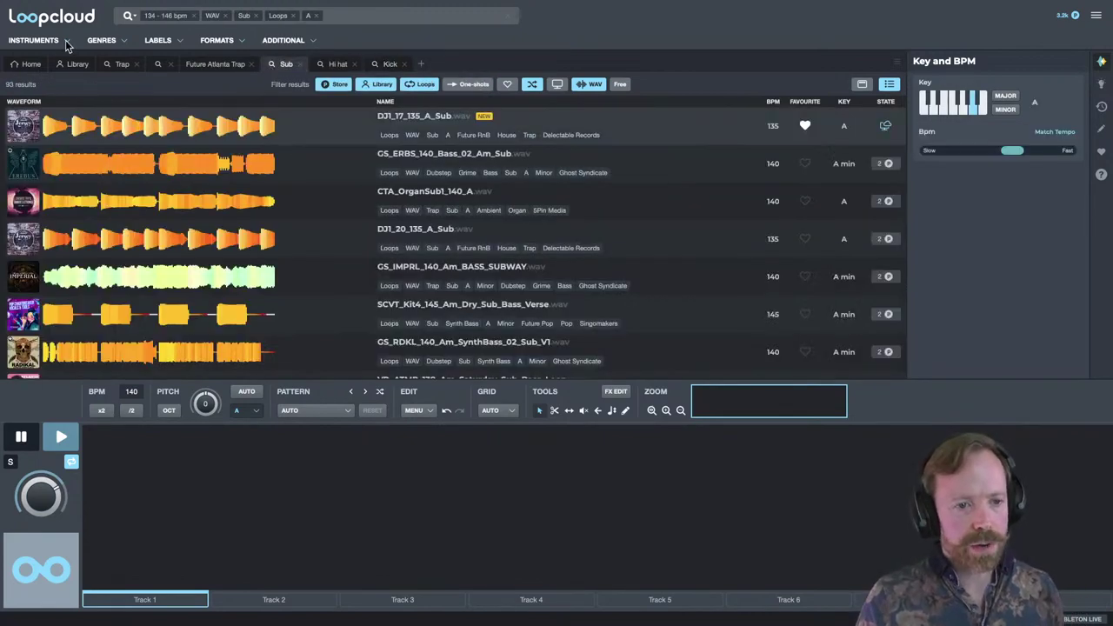
# Return to the Kick search results and load BRT_Kick_No_Sub_17 onto Track 1.
pyautogui.click(65, 45)
pyautogui.click(63, 46)
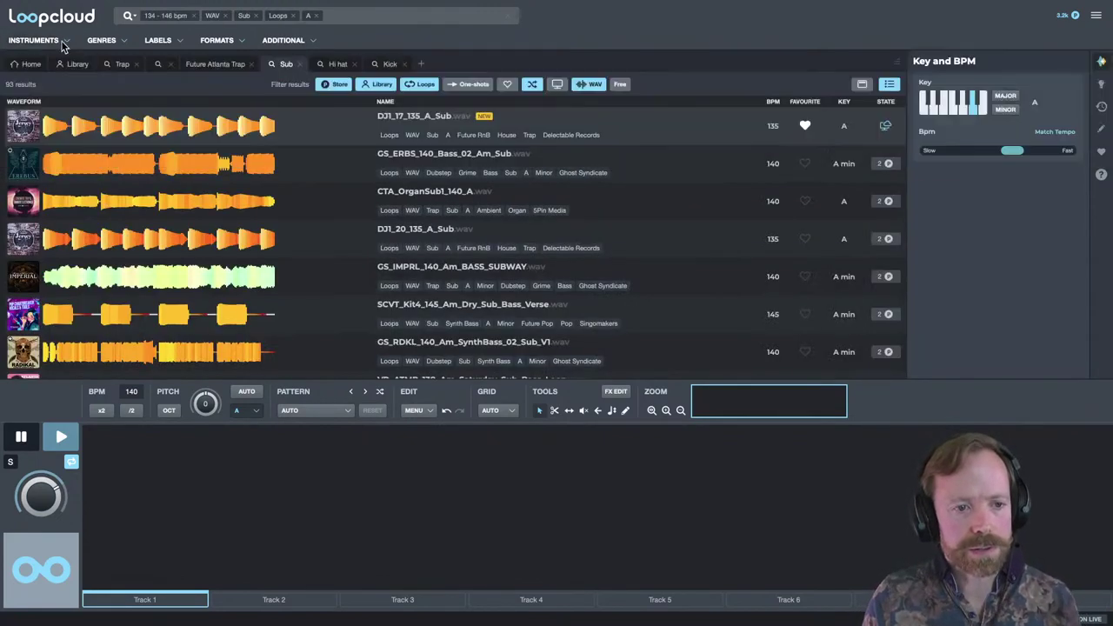
pyautogui.click(388, 66)
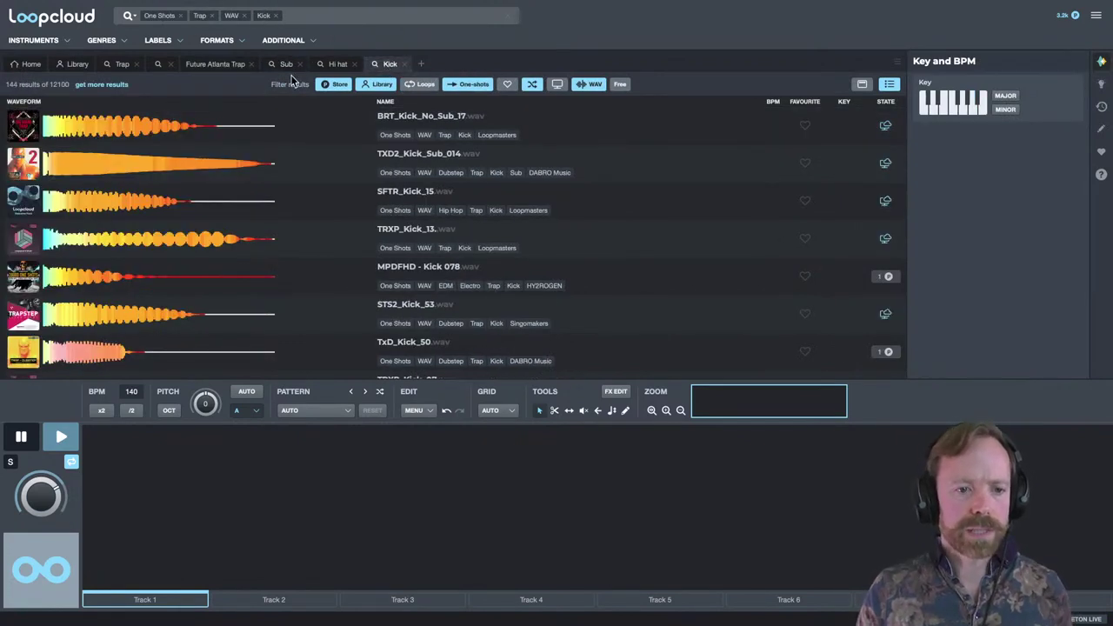
pyautogui.click(438, 115)
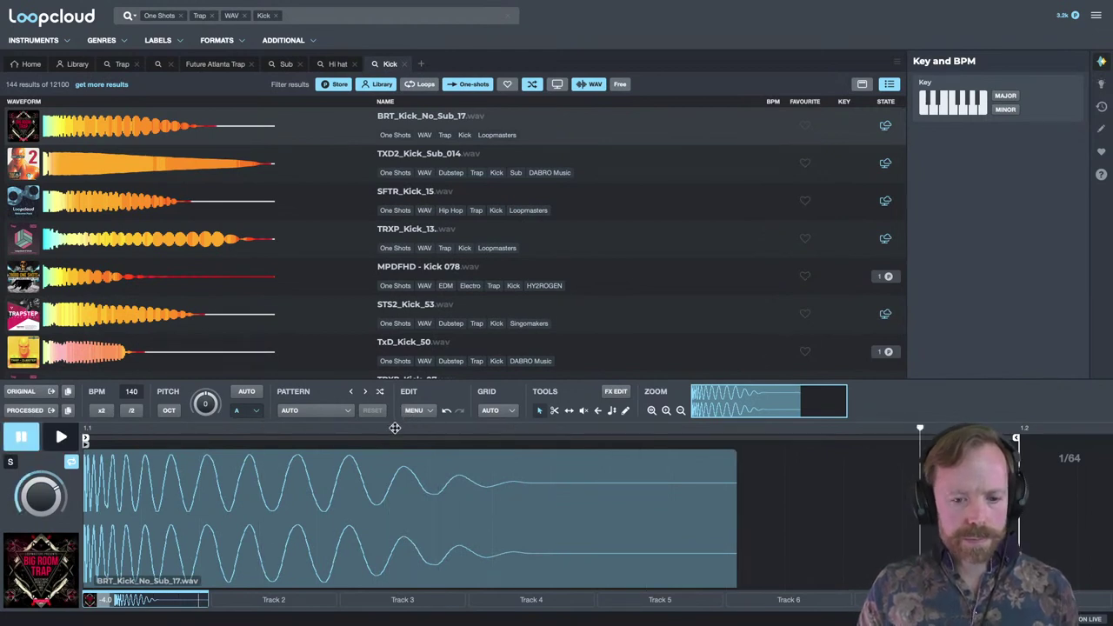
# Extend the kick's loop on Track 1 to one full bar, ending at 2.1.
pyautogui.moveTo(394, 427); pyautogui.dragTo(394, 391)
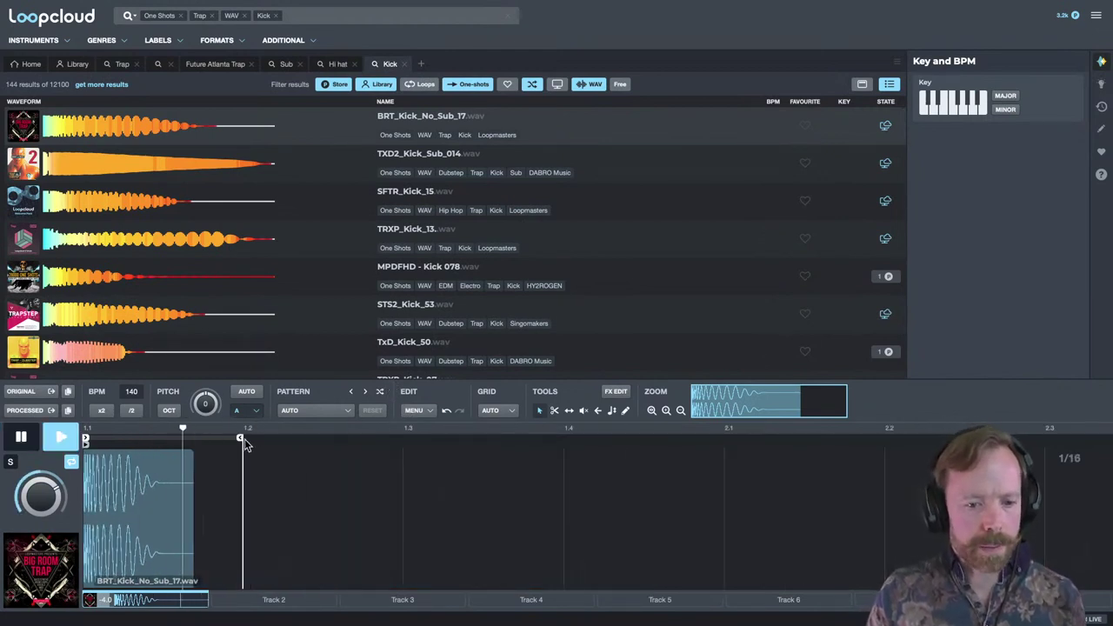
pyautogui.moveTo(244, 441); pyautogui.dragTo(721, 439)
pyautogui.moveTo(314, 430); pyautogui.dragTo(343, 447)
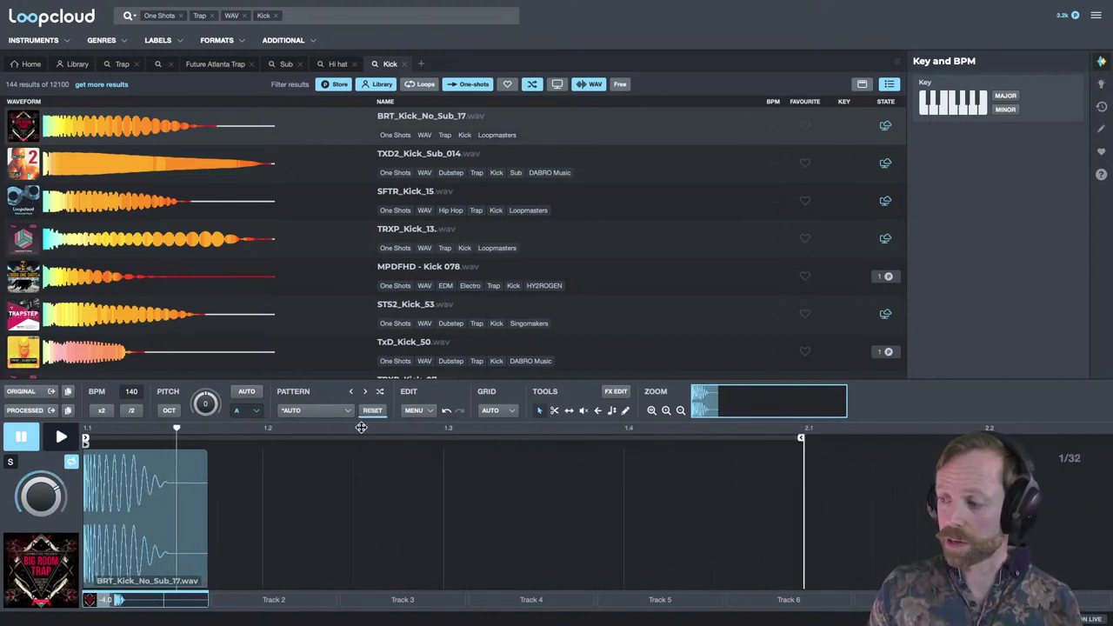
# Apply the factory kick pattern Trap Kicks 1 to the kick, try Trap Kicks 2, and return to Trap Kicks 1.
pyautogui.click(336, 412)
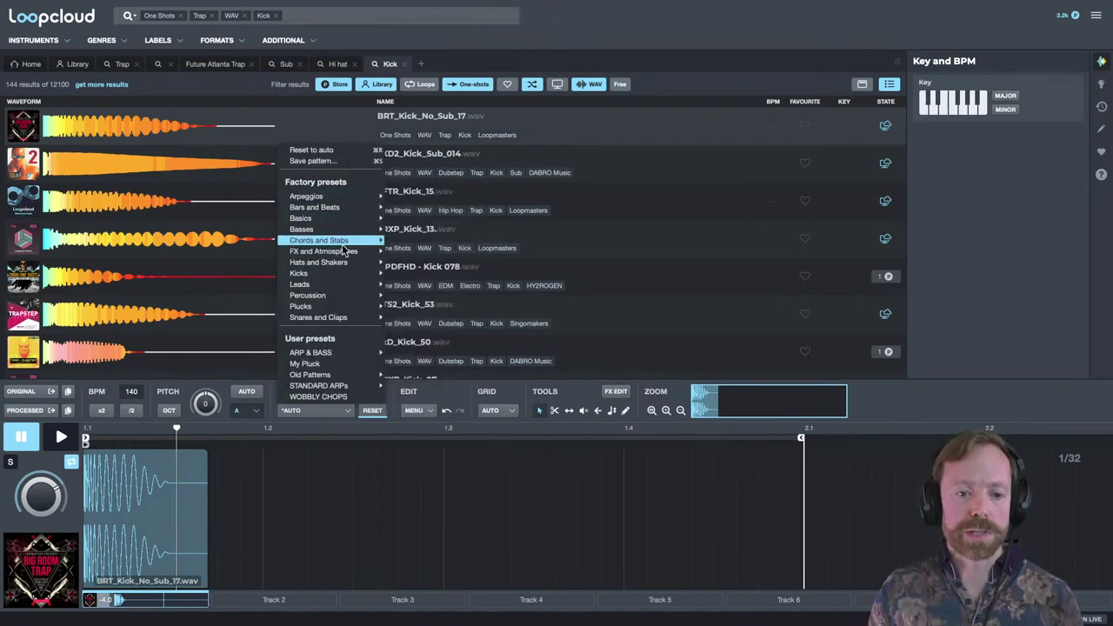
pyautogui.moveTo(343, 252)
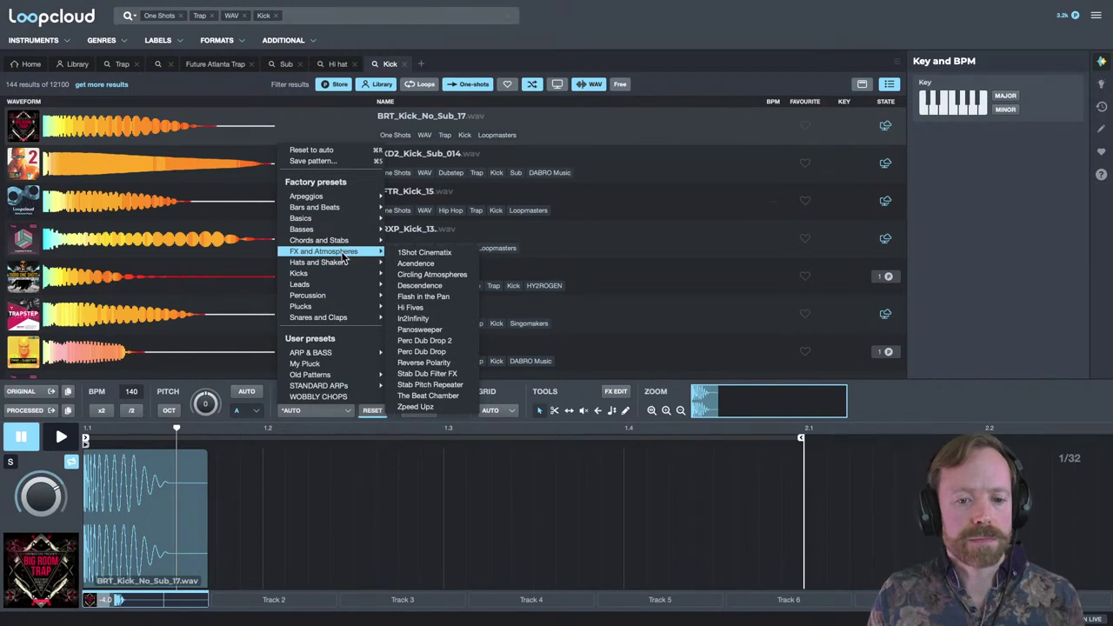
pyautogui.moveTo(361, 276)
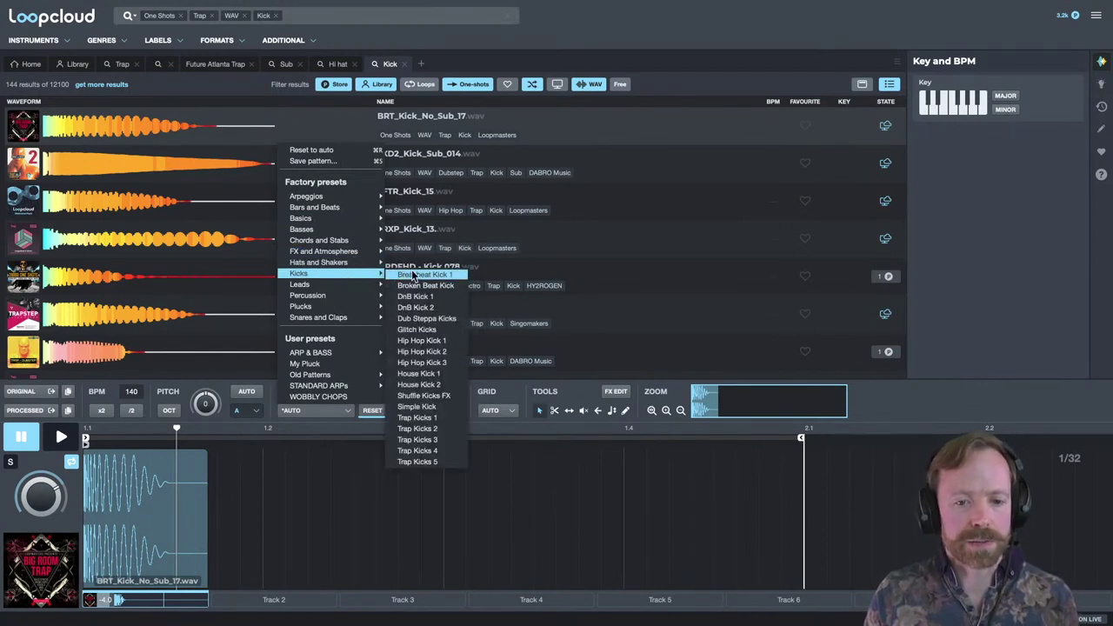
pyautogui.click(419, 418)
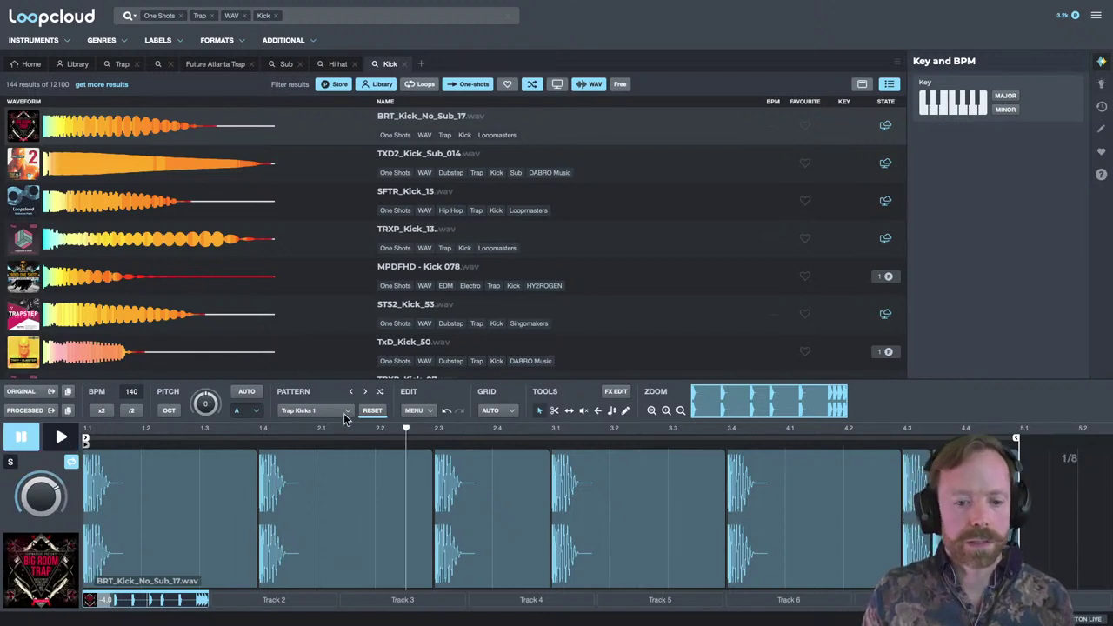
pyautogui.click(364, 392)
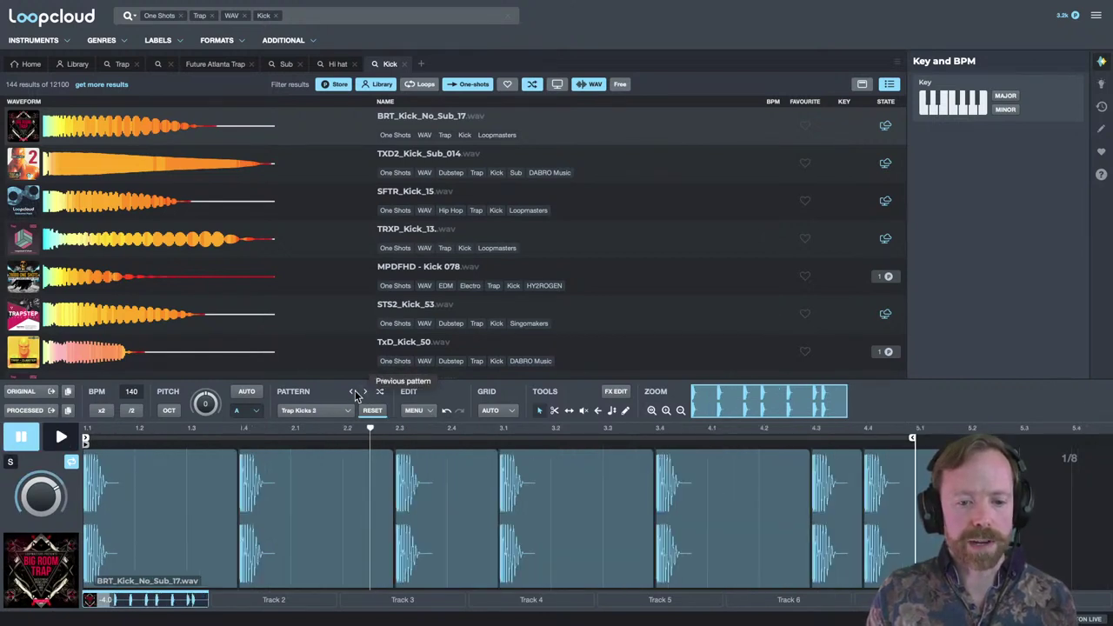
pyautogui.click(352, 392)
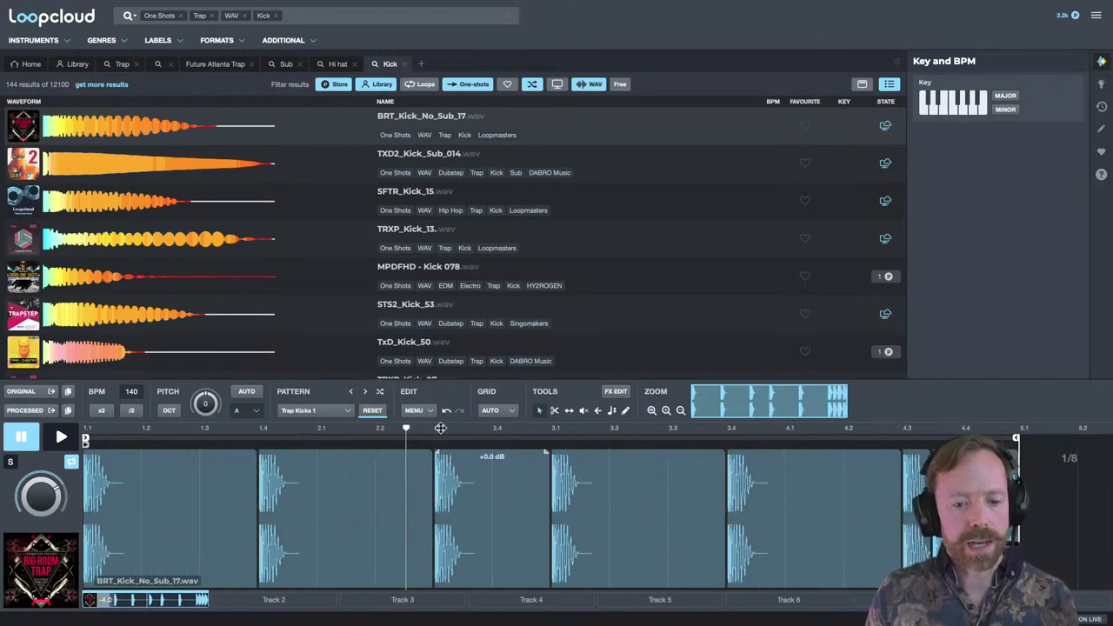
# Reset the kick's pattern and set its loop to end at 2.1.
pyautogui.click(373, 411)
pyautogui.moveTo(313, 430); pyautogui.dragTo(306, 381)
pyautogui.moveTo(194, 440); pyautogui.dragTo(536, 434)
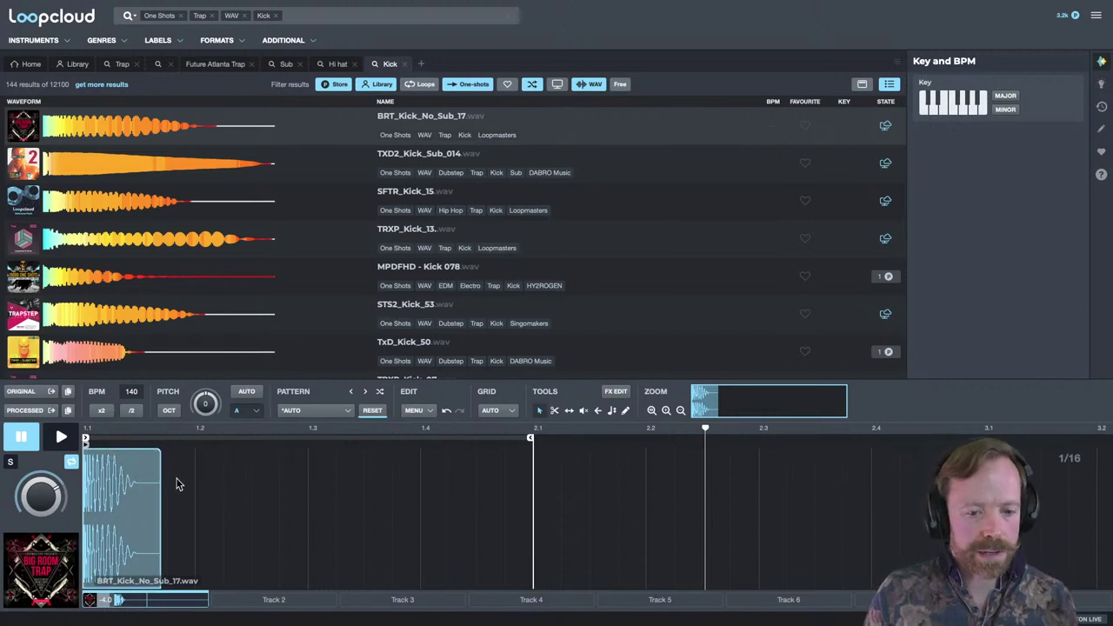
# Duplicate the kick region once so the copy directly follows the original.
pyautogui.rightClick(113, 490)
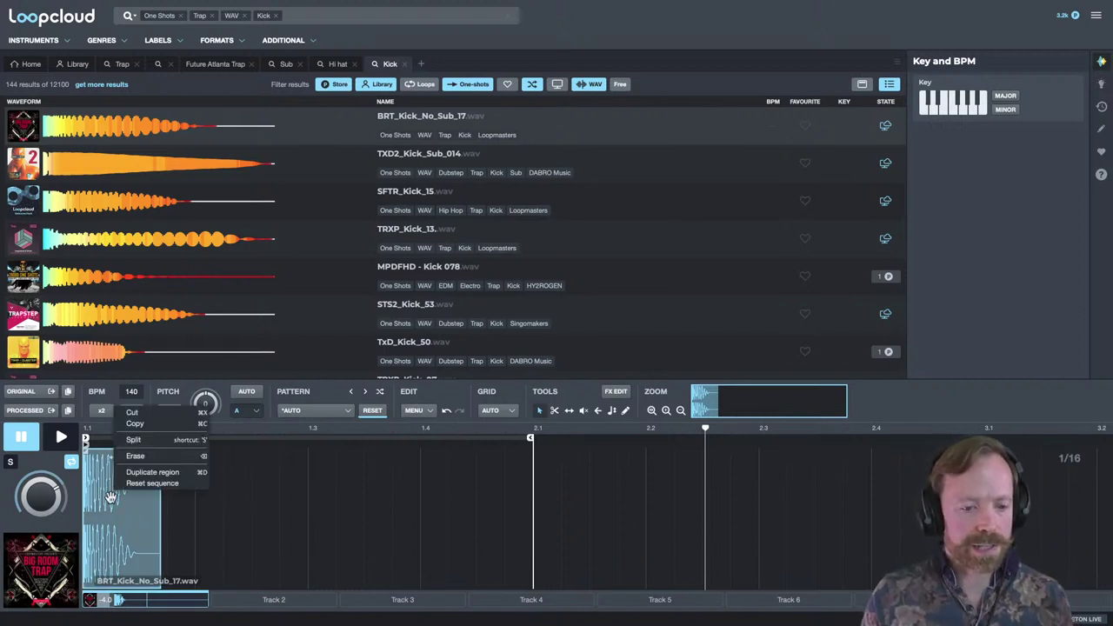
pyautogui.click(140, 472)
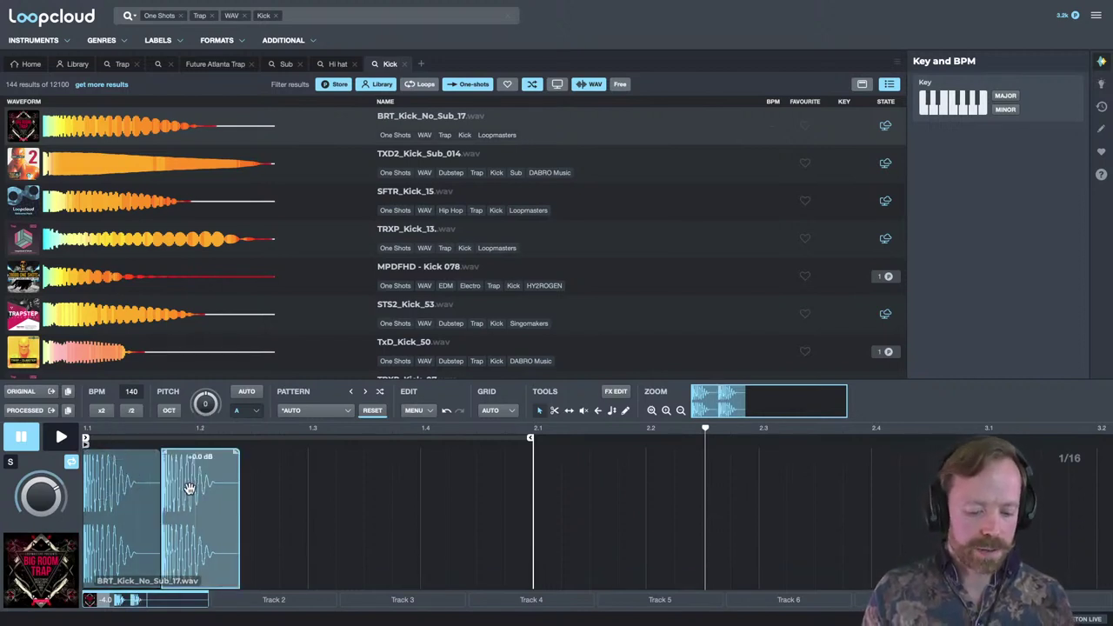
# Try additional kick copies, including one at beat 1.4, and remove them to leave only the first two regions.
pyautogui.hotkey('ctrl', 'd')
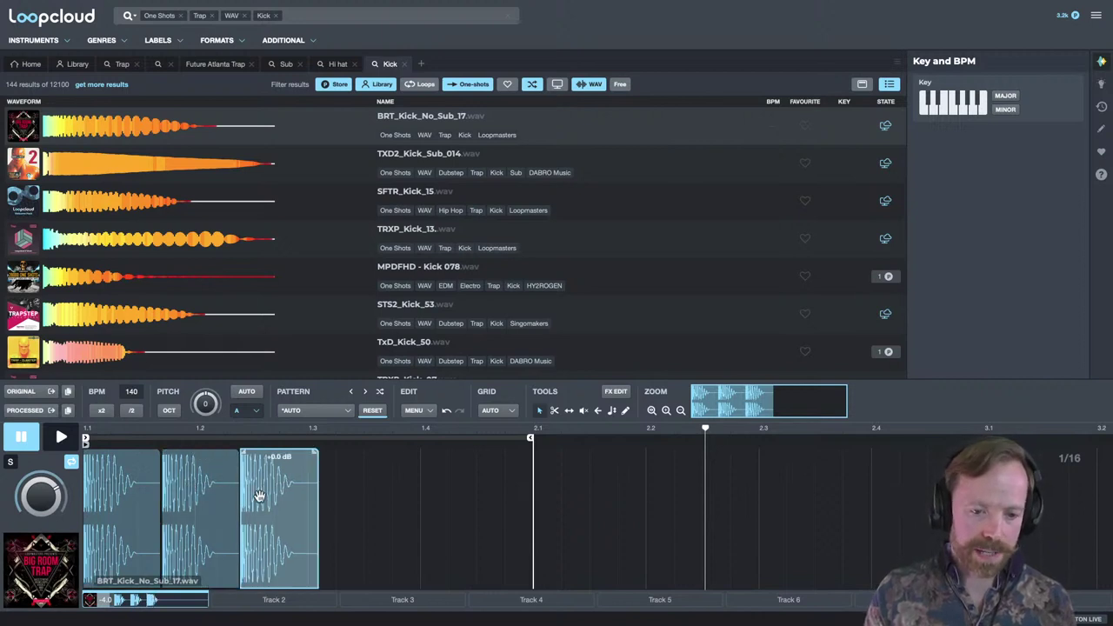
pyautogui.moveTo(271, 501); pyautogui.dragTo(435, 511)
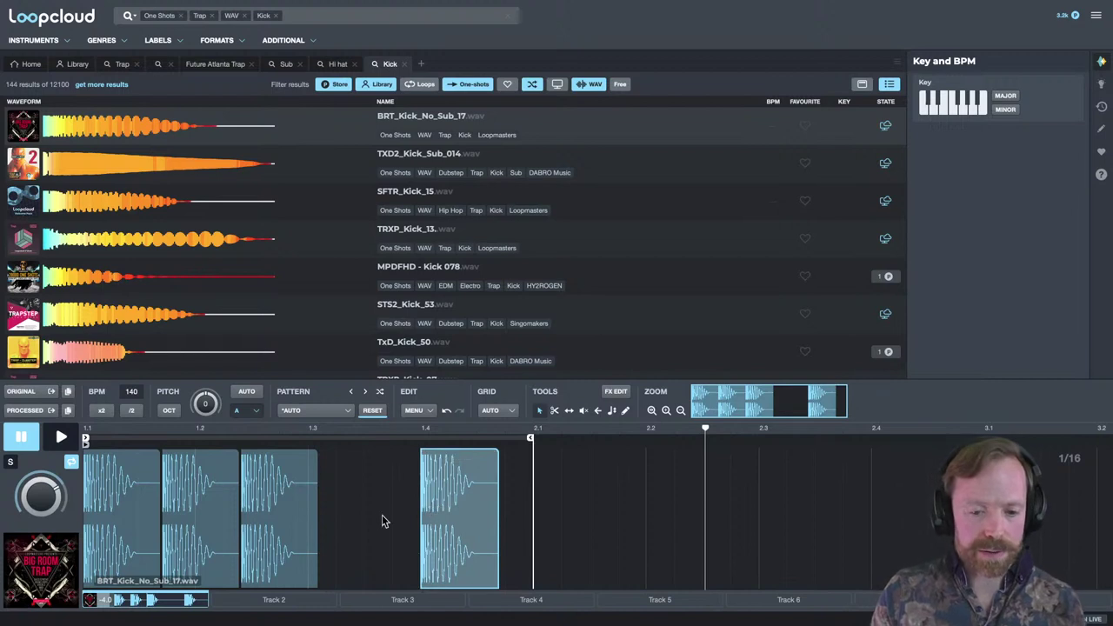
pyautogui.click(352, 508)
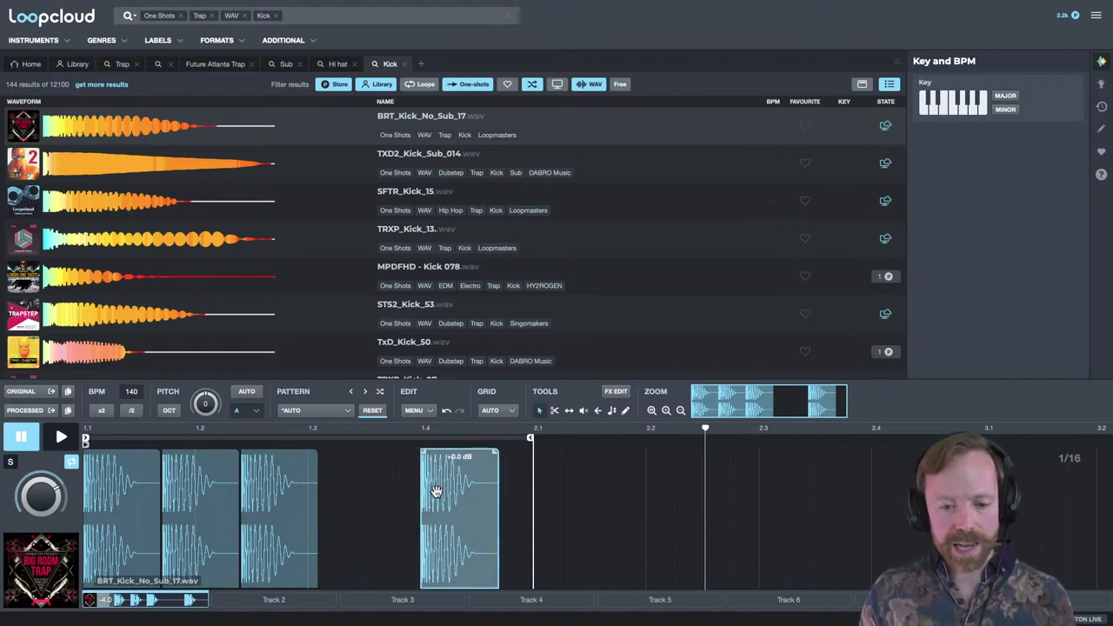
pyautogui.hotkey('ctrl', 'z')
pyautogui.moveTo(281, 492); pyautogui.dragTo(419, 498)
pyautogui.press('Delete')
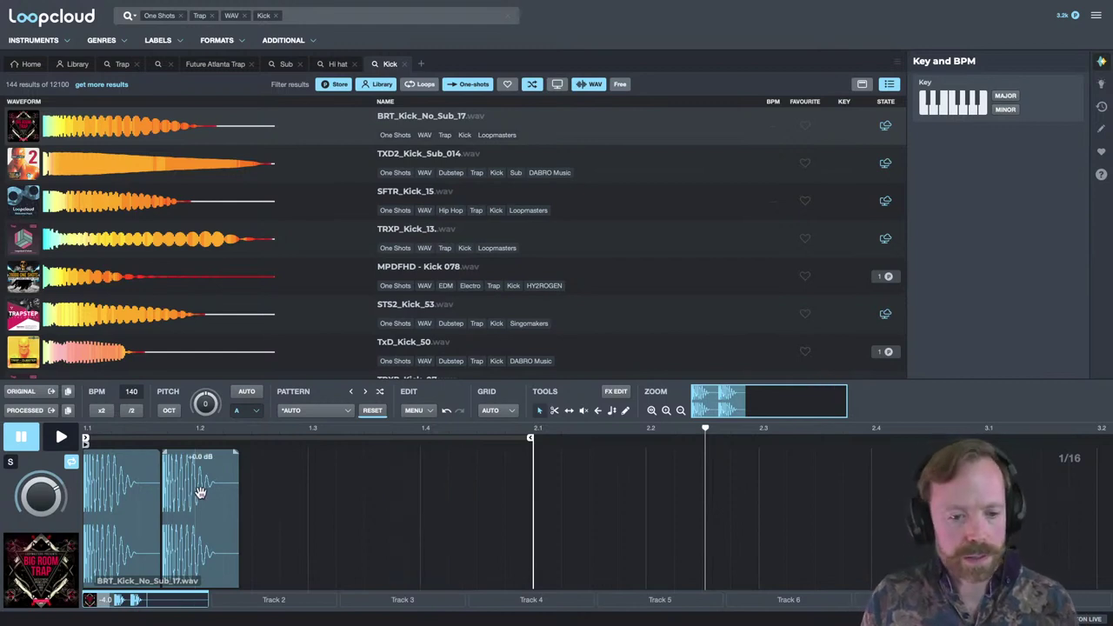
# Place the second kick from midway between beats 1.2 and 1.3 up to beat 1.3, with a short fade-out.
pyautogui.moveTo(195, 497); pyautogui.dragTo(311, 489)
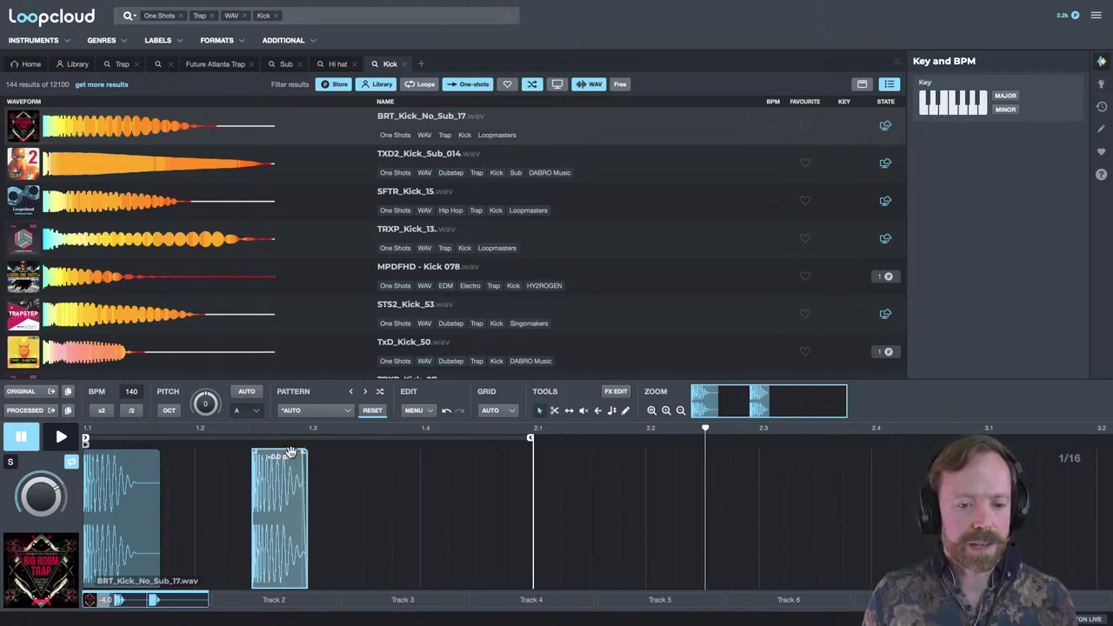
pyautogui.moveTo(280, 449)
pyautogui.mouseDown()
pyautogui.moveTo(280, 470)
pyautogui.moveTo(280, 444)
pyautogui.mouseUp()
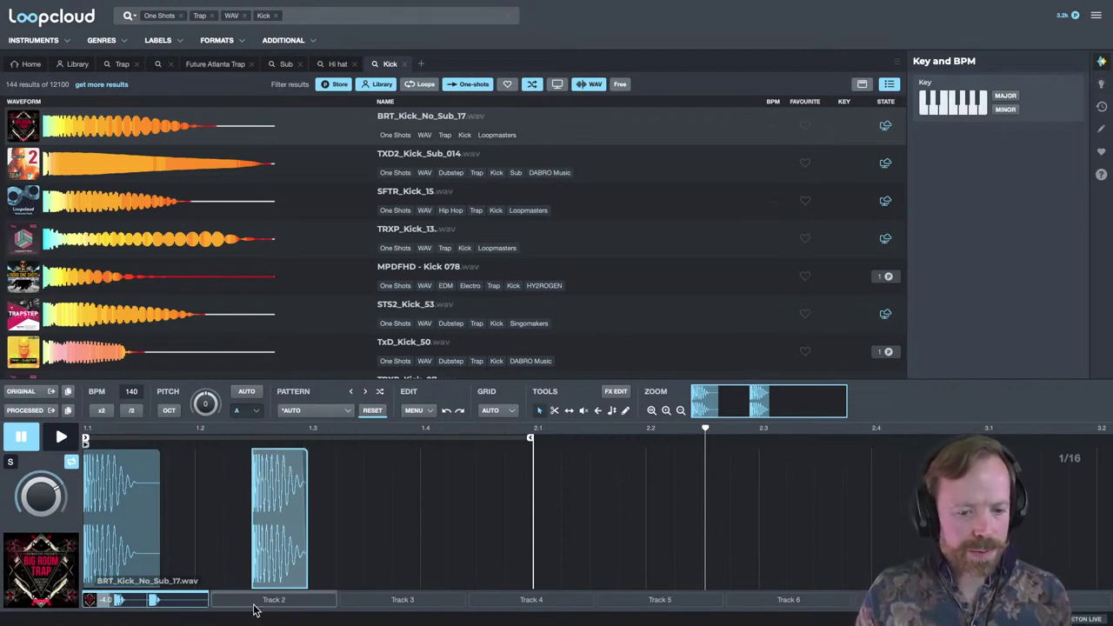
pyautogui.click(300, 600)
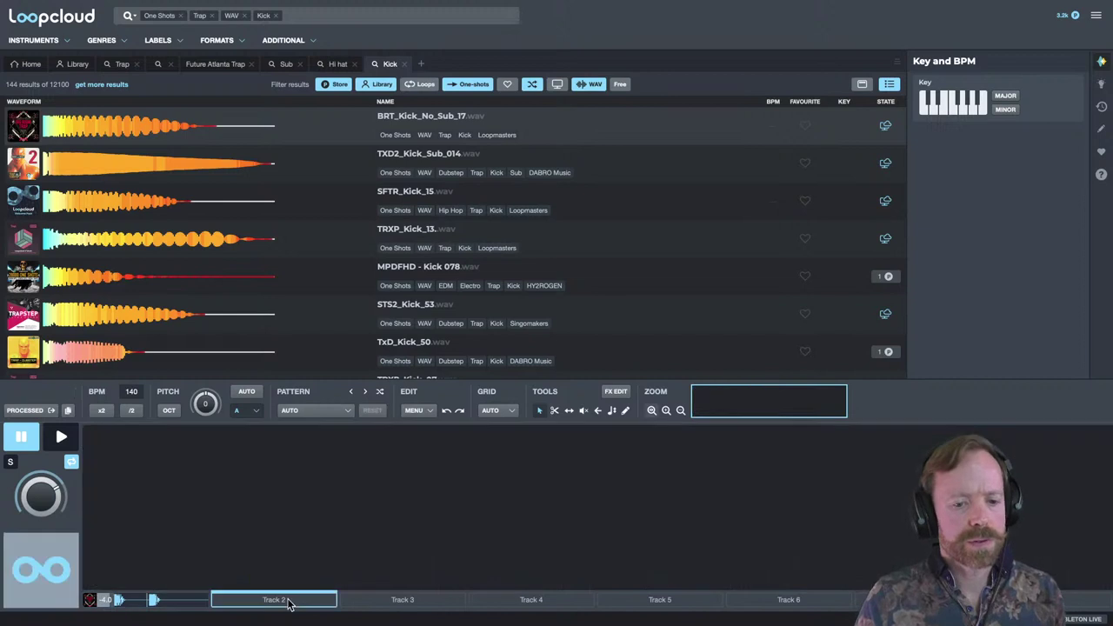
pyautogui.click(178, 598)
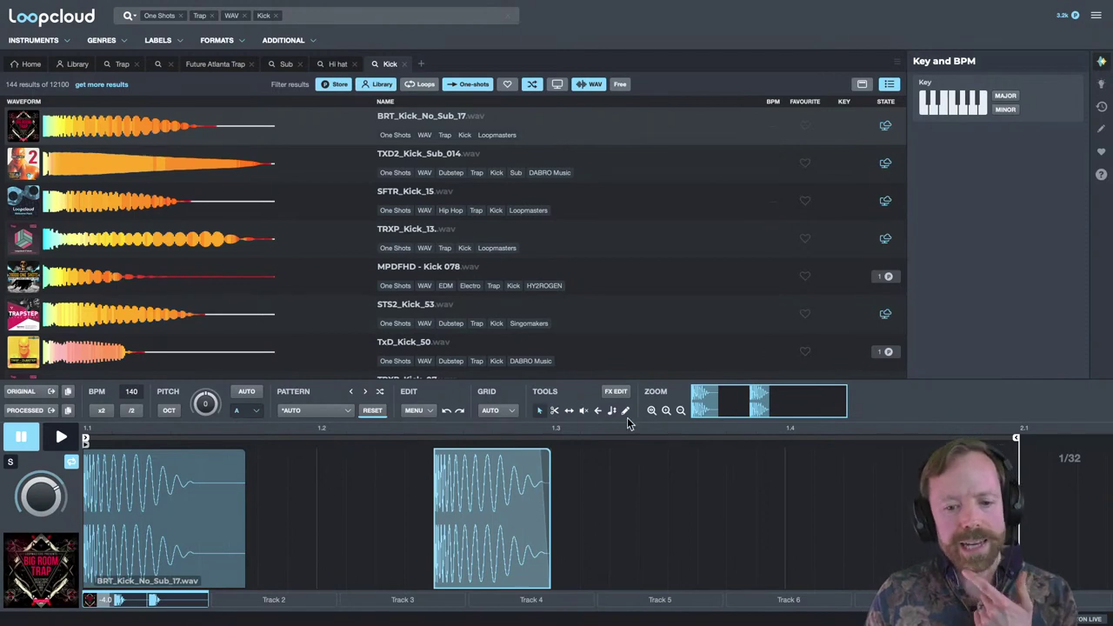
pyautogui.click(327, 602)
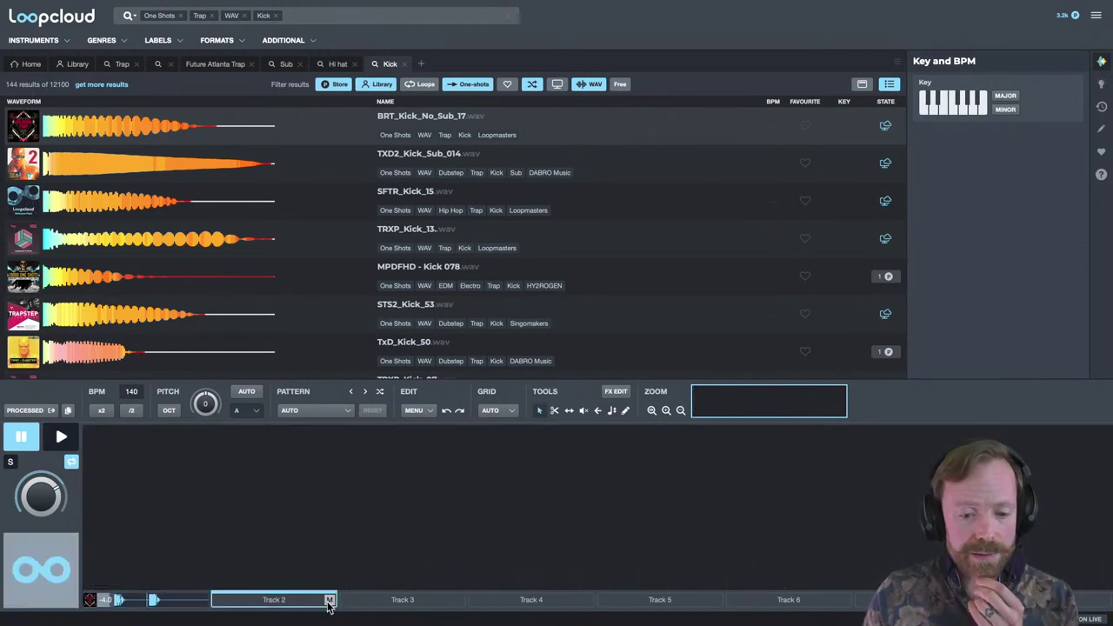
pyautogui.click(417, 606)
pyautogui.click(528, 602)
pyautogui.click(152, 600)
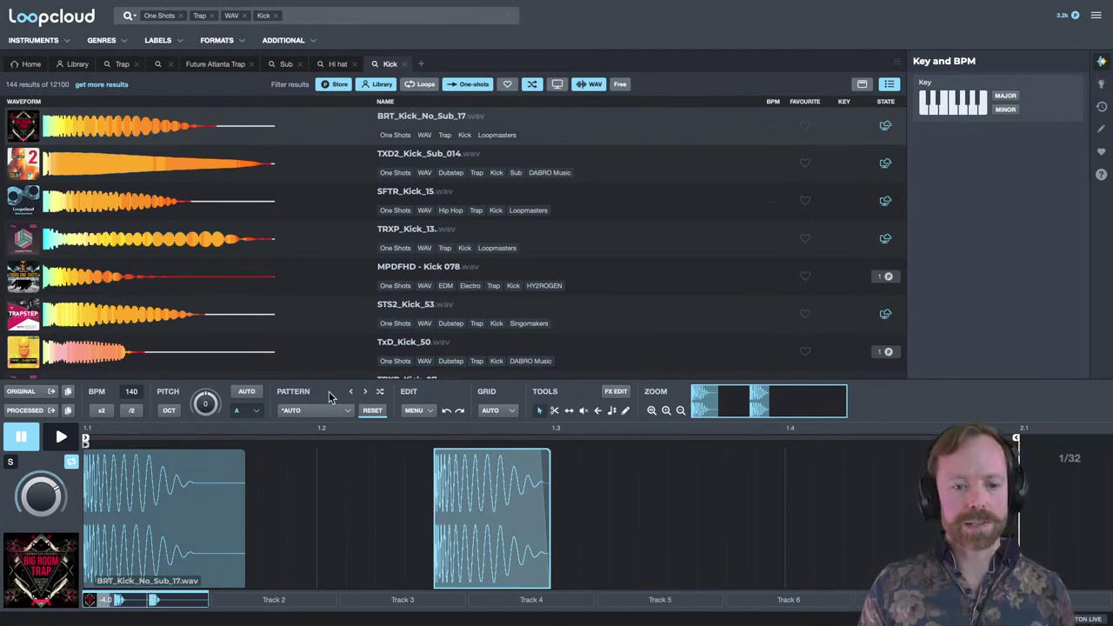
pyautogui.click(430, 414)
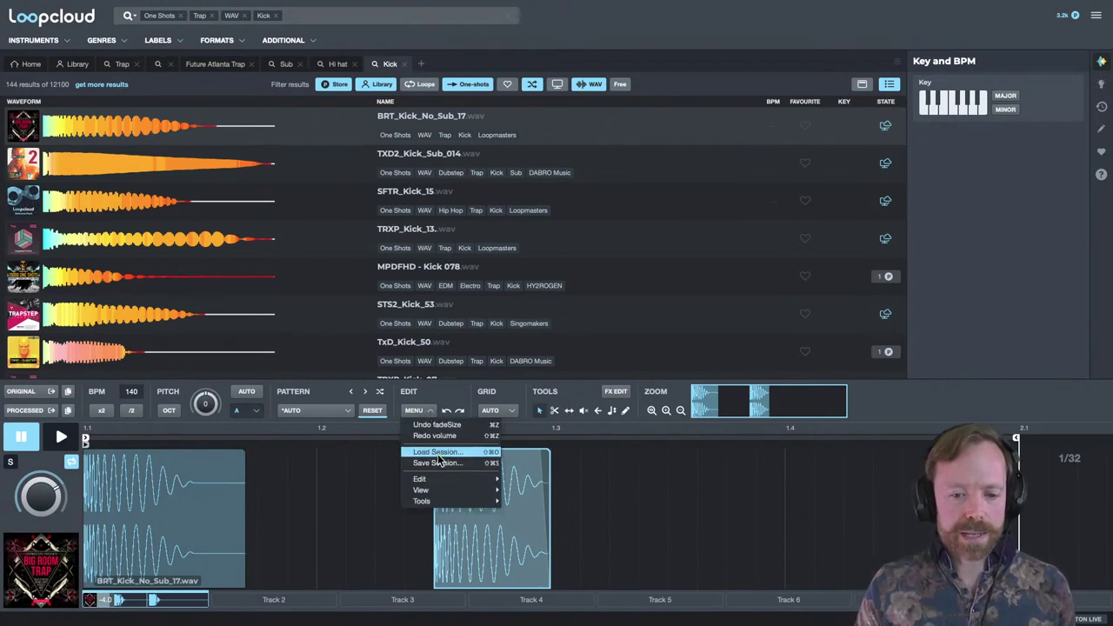
pyautogui.click(418, 392)
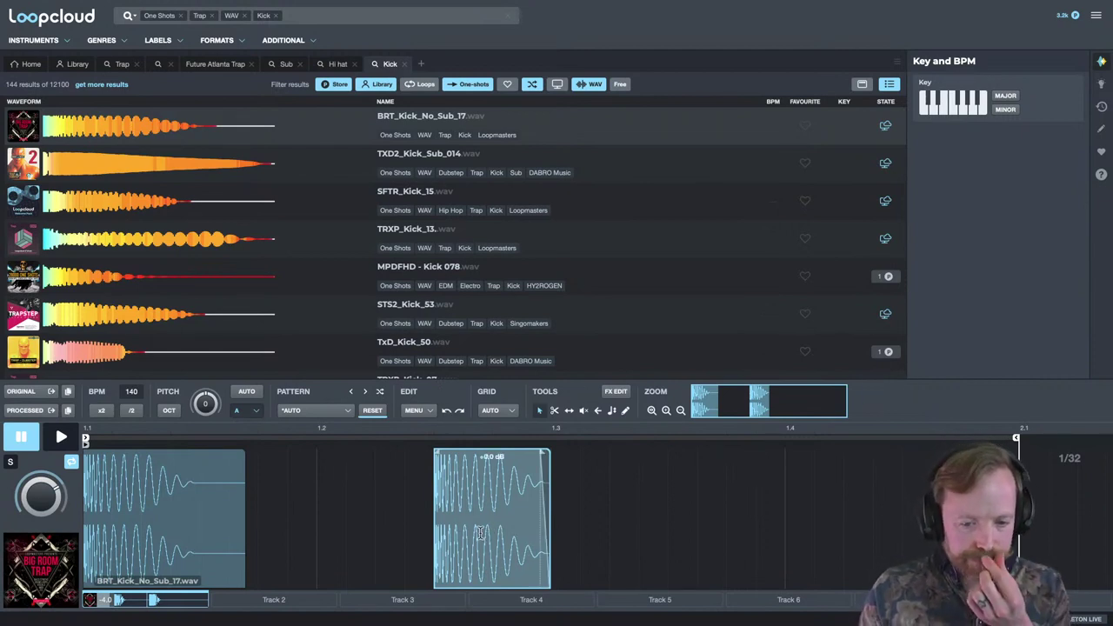
# Select Track 2 and open a new search using the saved One Shots, WAV, Trap, Kick search.
pyautogui.click(285, 599)
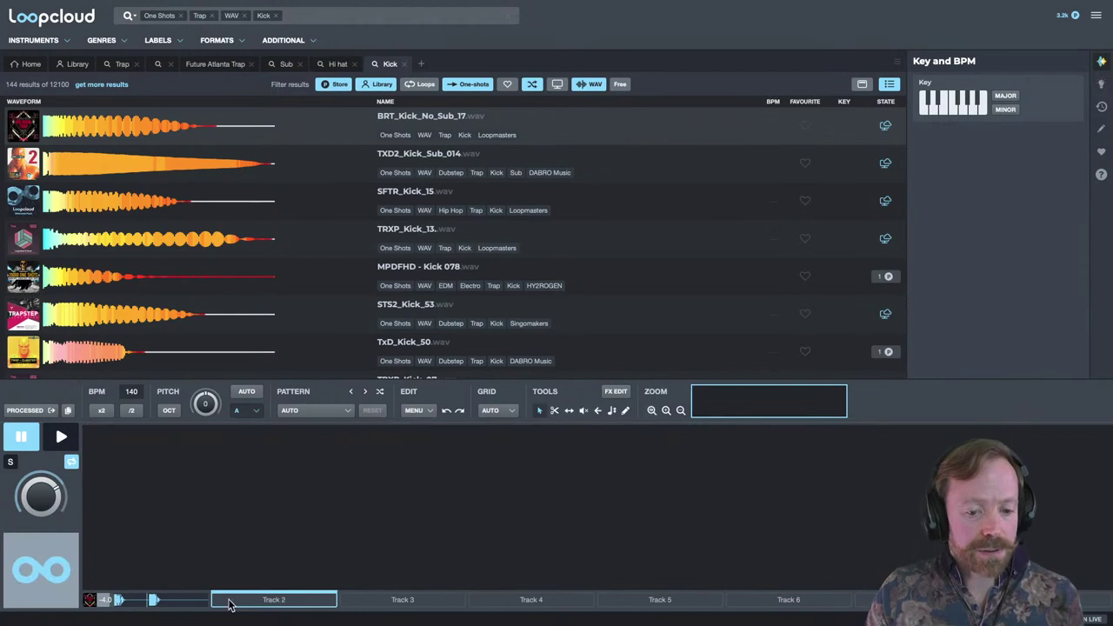
pyautogui.click(422, 64)
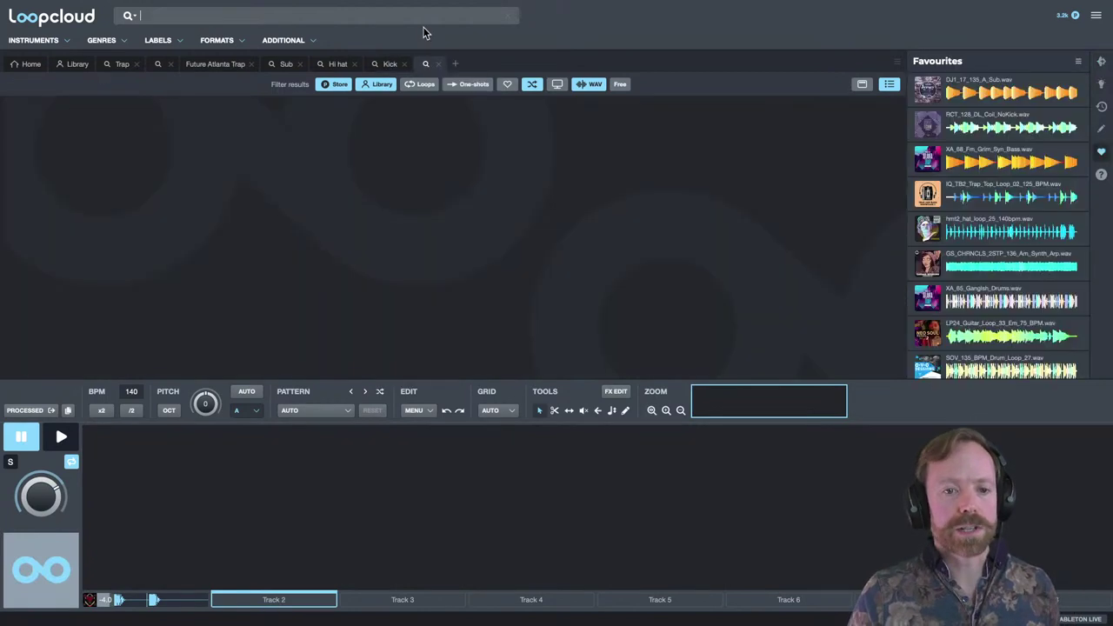
pyautogui.click(284, 10)
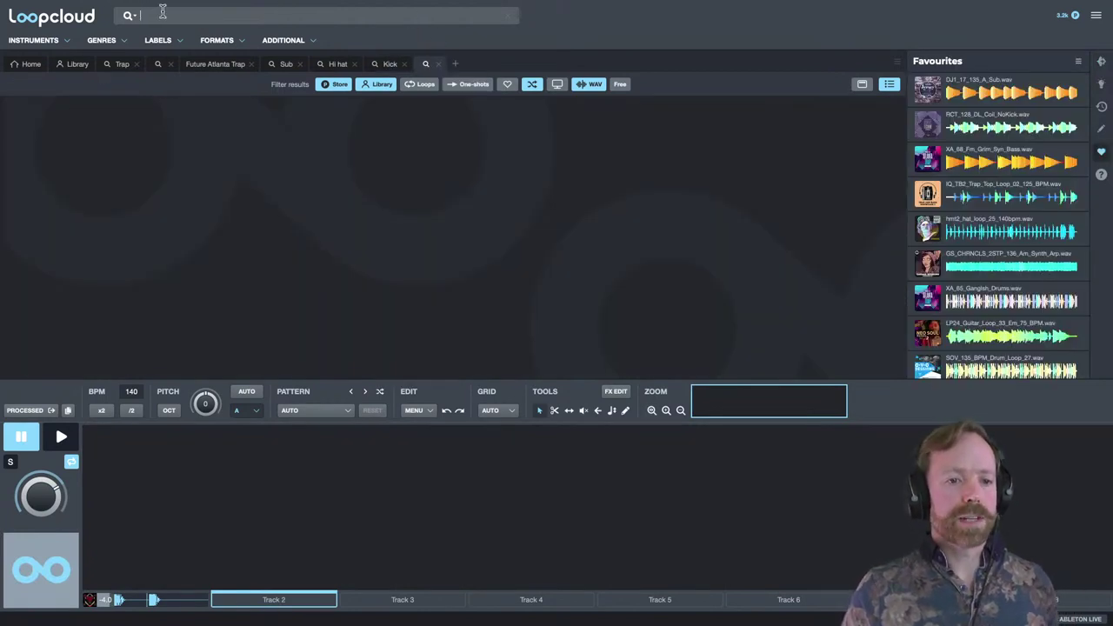
pyautogui.click(389, 63)
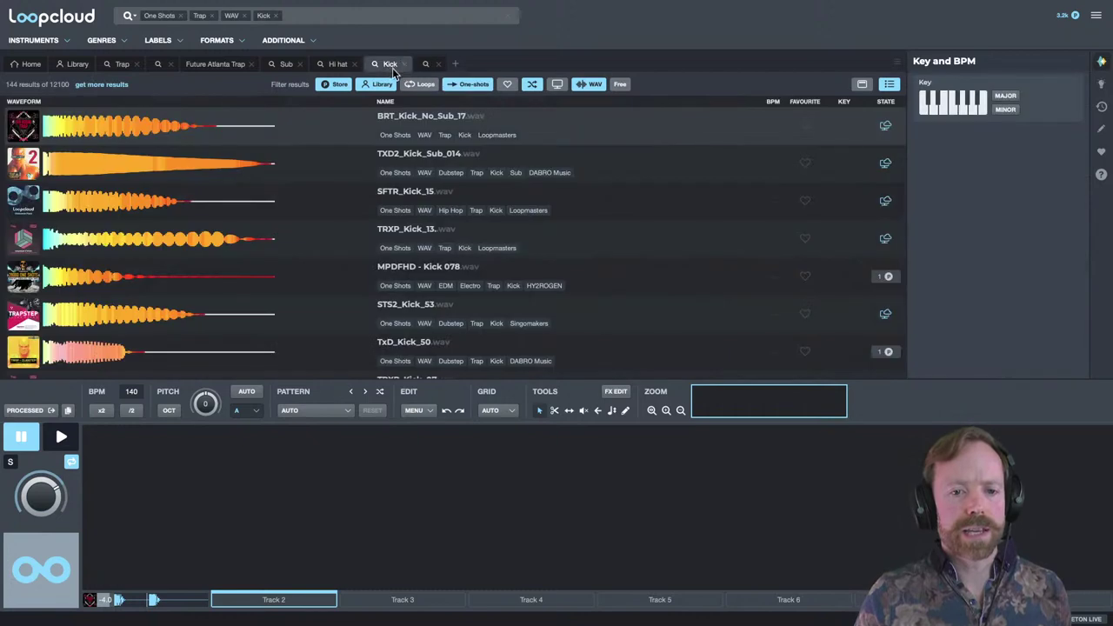
pyautogui.click(128, 17)
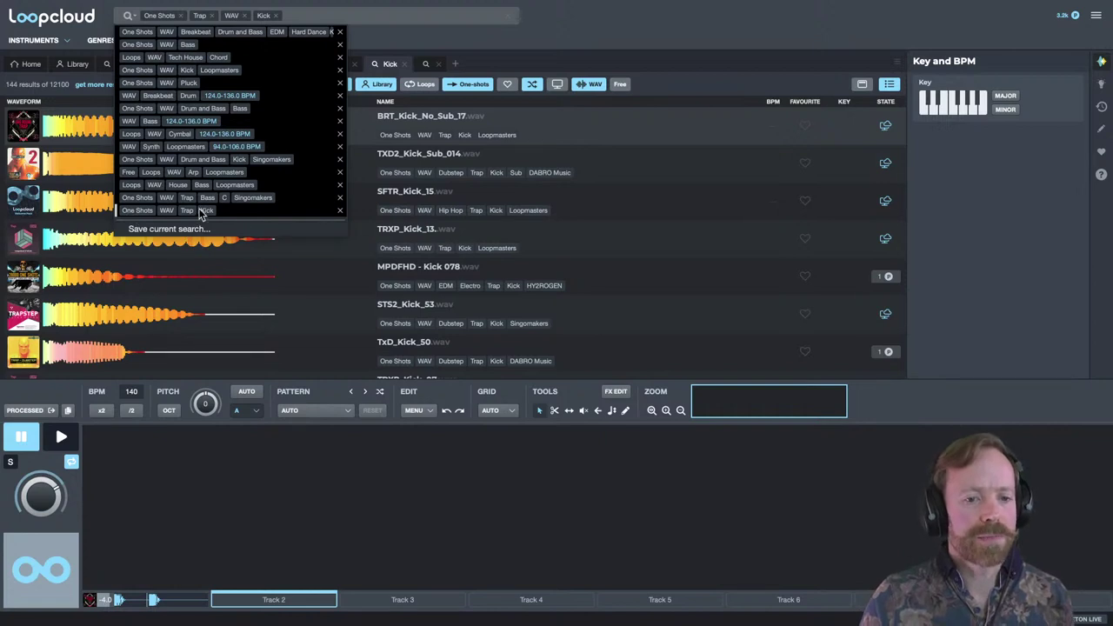
pyautogui.click(426, 70)
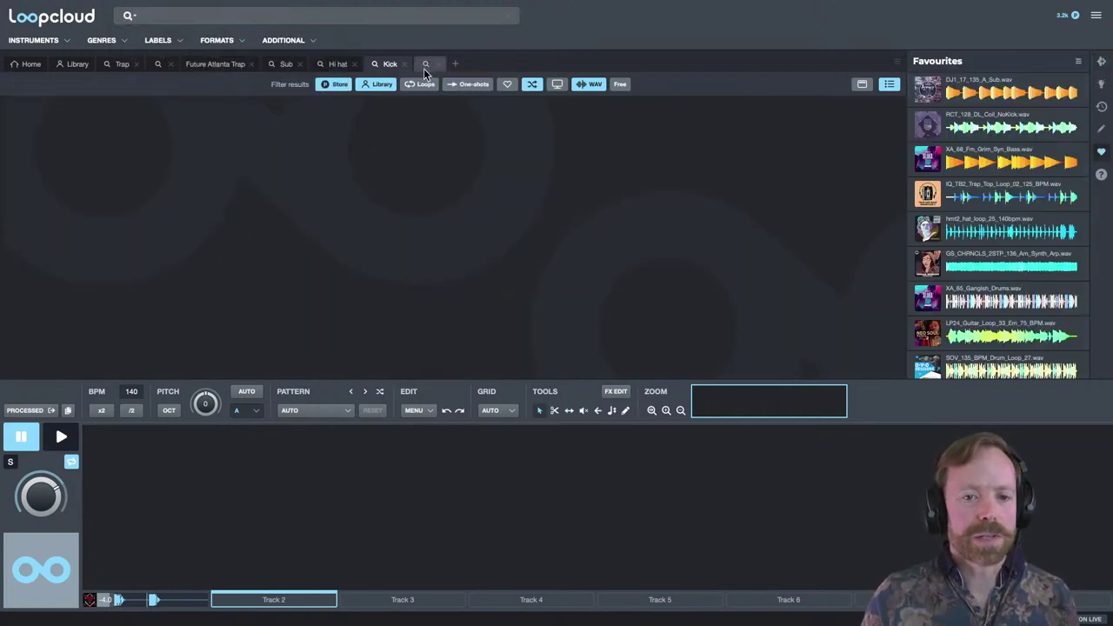
pyautogui.click(131, 17)
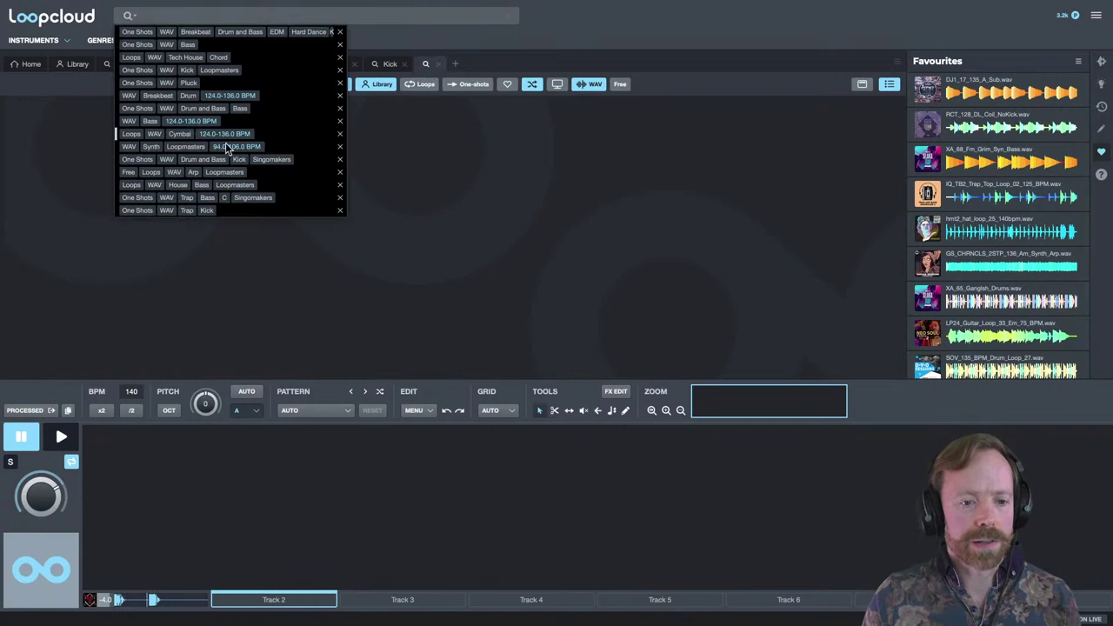
pyautogui.click(247, 212)
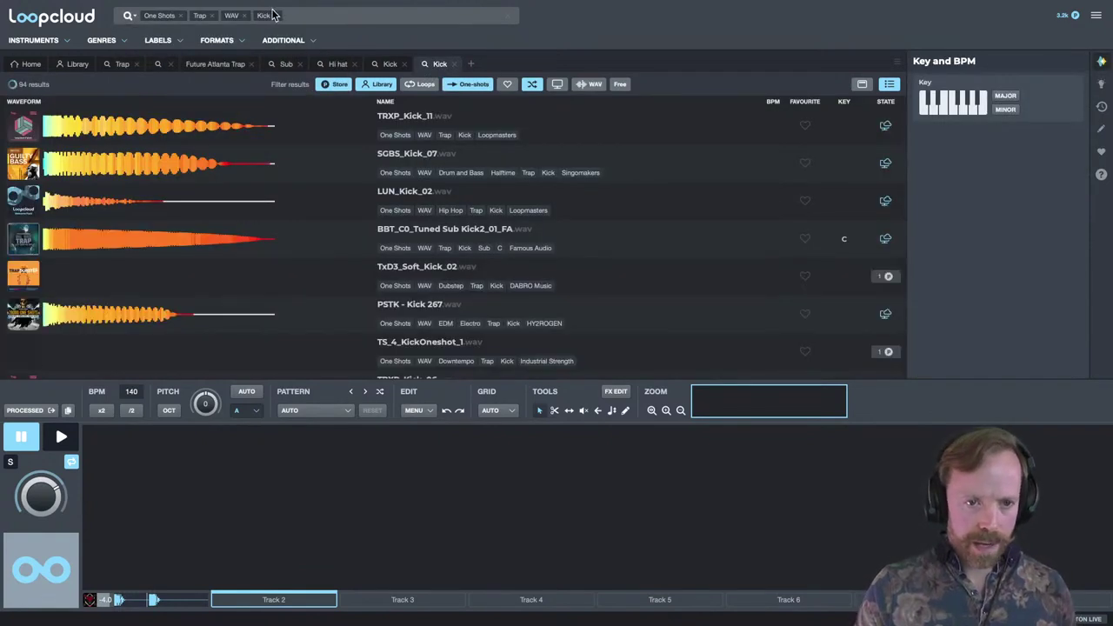
# Replace the Kick tag in the new search with the Snare instrument.
pyautogui.click(271, 15)
pyautogui.write('snap')
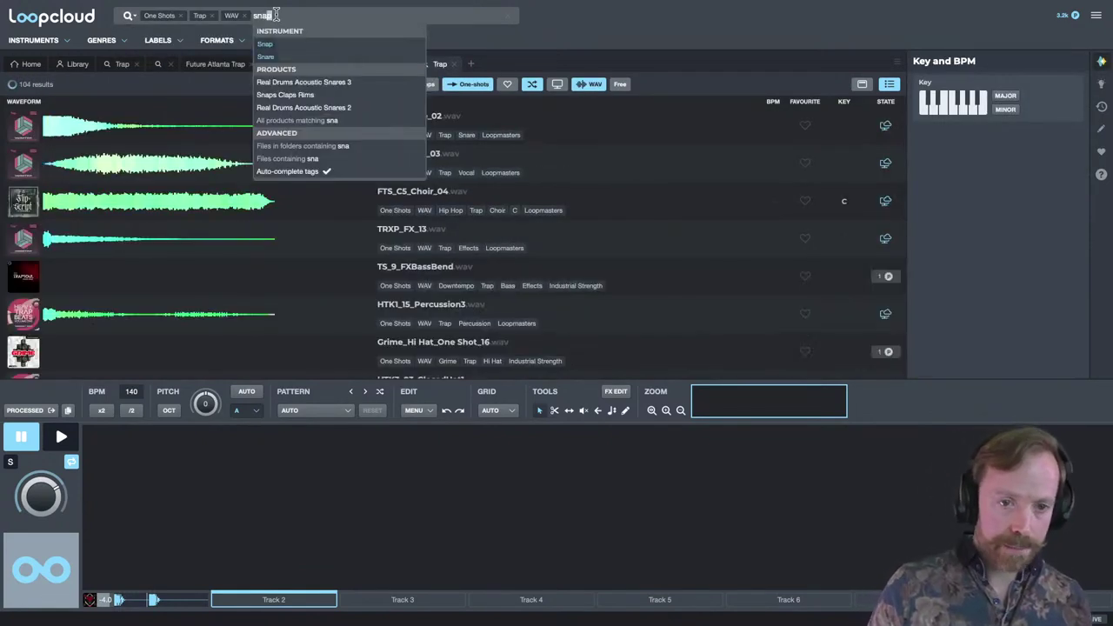
pyautogui.click(274, 56)
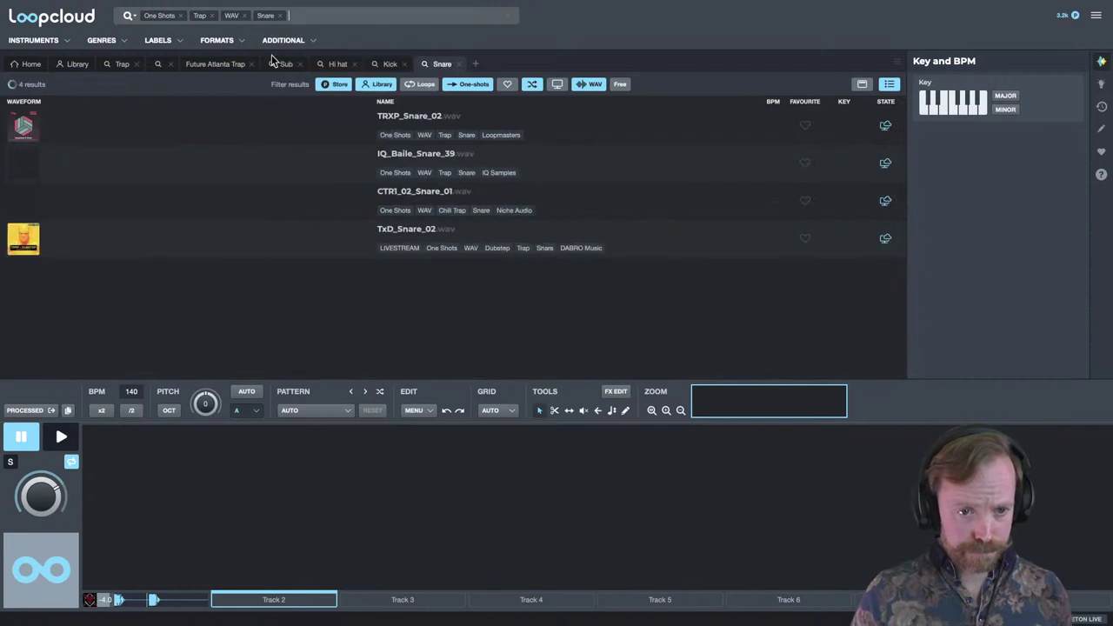
# Load TRXP_Snare_02 onto Track 2 and move its region to beat 1.3.
pyautogui.click(438, 119)
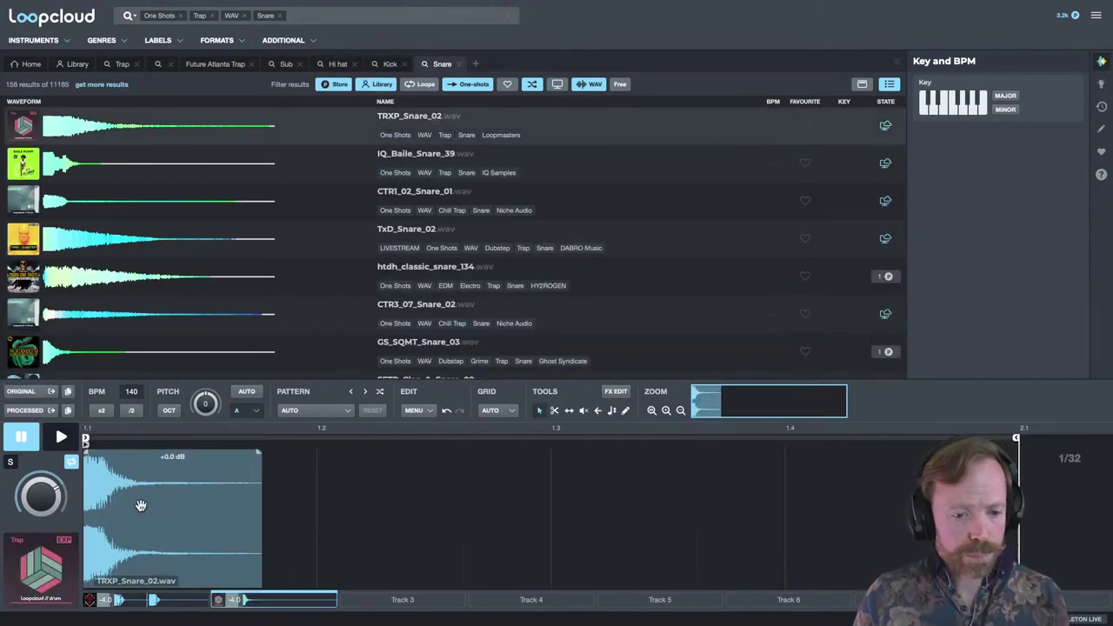
pyautogui.moveTo(153, 463); pyautogui.dragTo(621, 462)
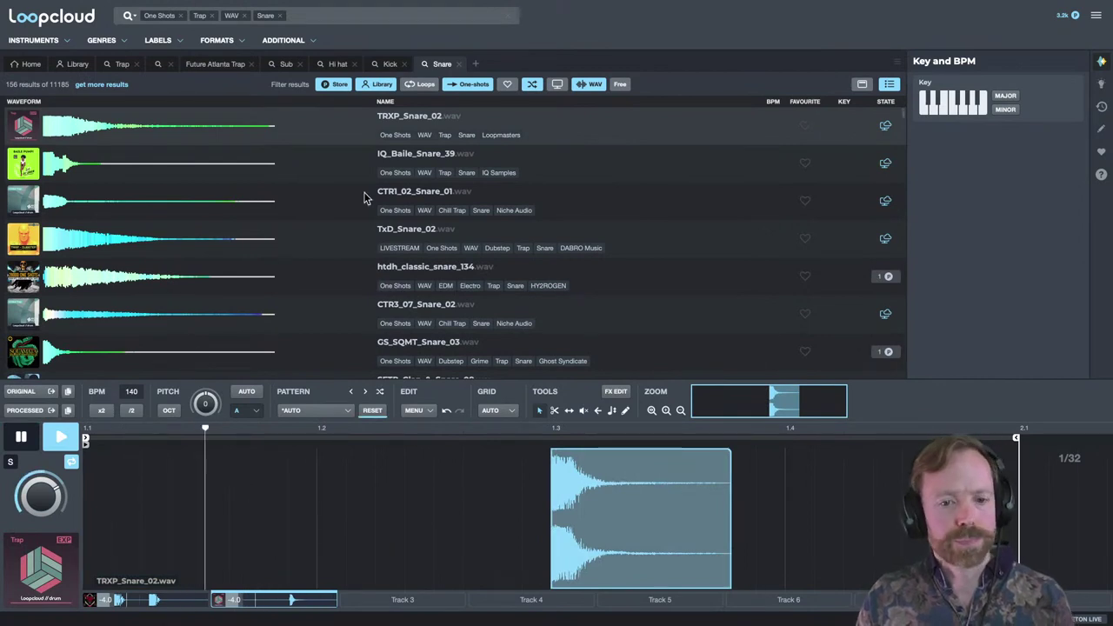
# Swap the Track 2 snare for IQ_Baile_Snare_39, keeping its region on beat 1.3.
pyautogui.click(395, 157)
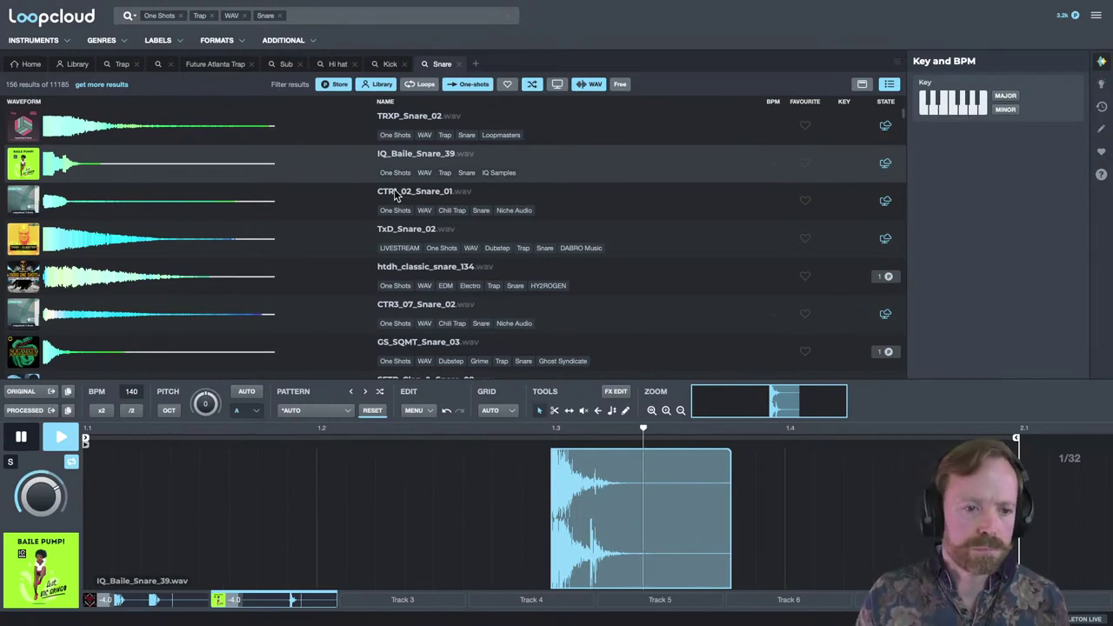
pyautogui.press('space')
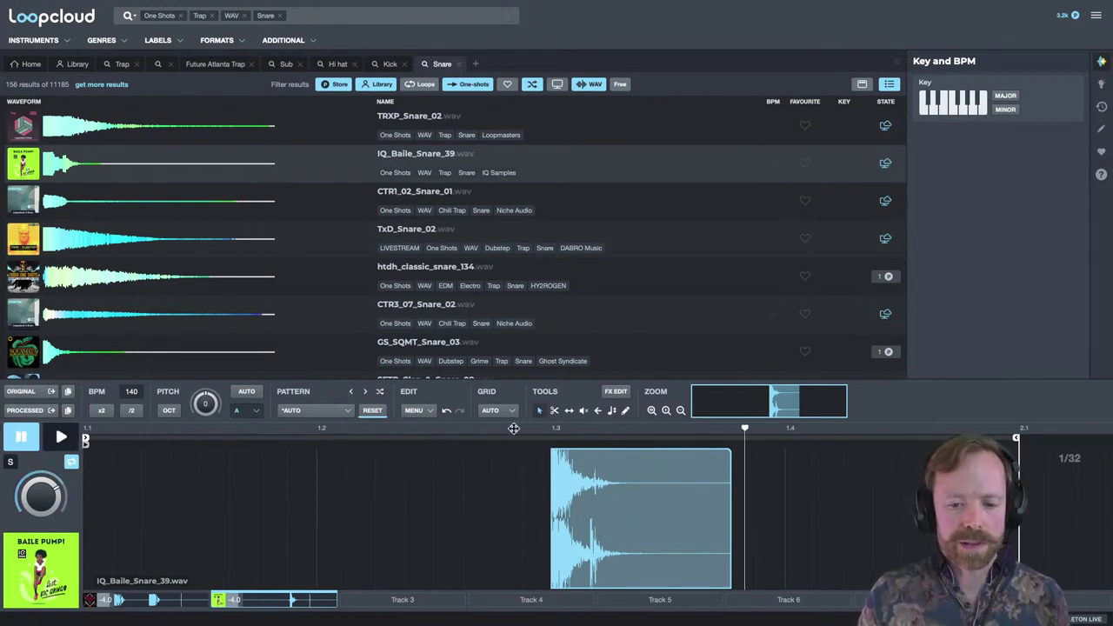
pyautogui.moveTo(513, 414); pyautogui.dragTo(514, 403)
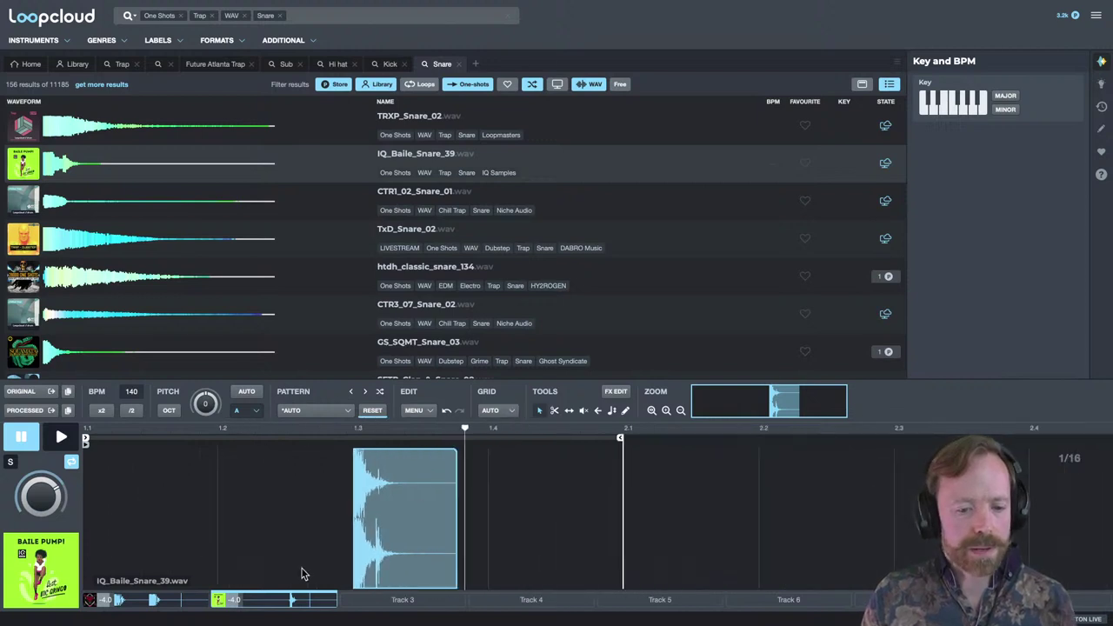
# Copy the second kick on Track 1 and place the copy midway between beats 1.3 and 1.4.
pyautogui.click(161, 603)
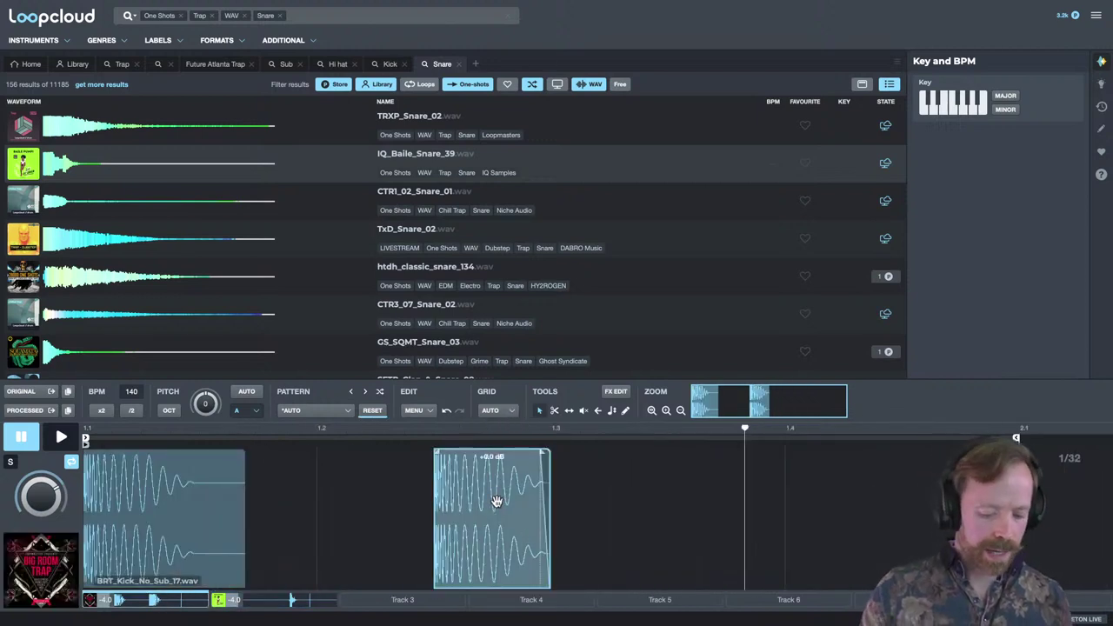
pyautogui.moveTo(487, 496); pyautogui.dragTo(820, 491)
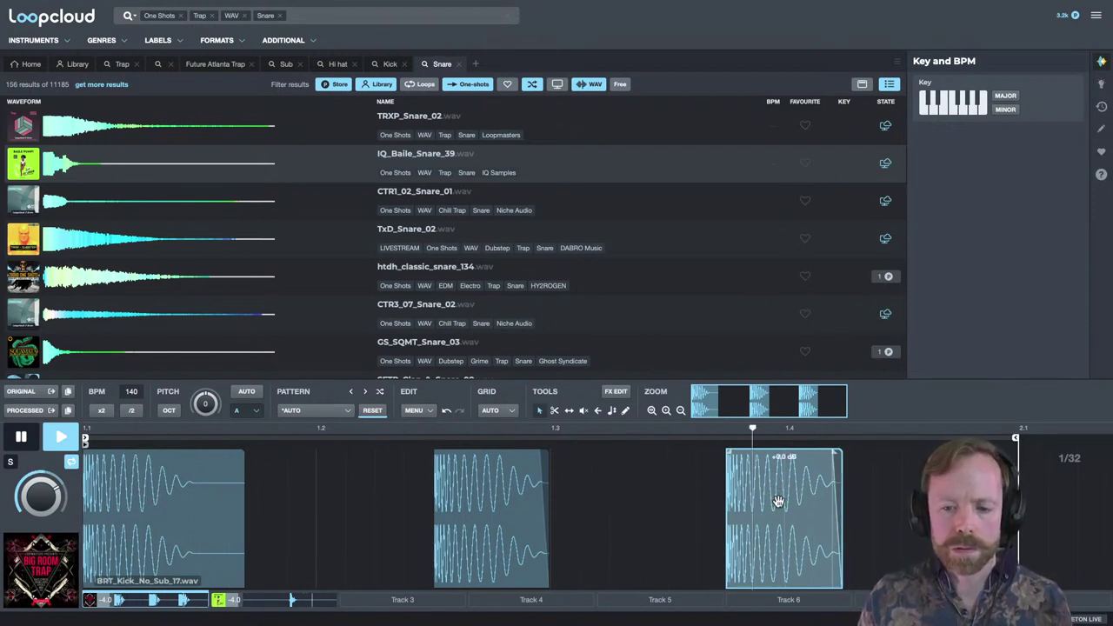
pyautogui.moveTo(779, 502); pyautogui.dragTo(714, 503)
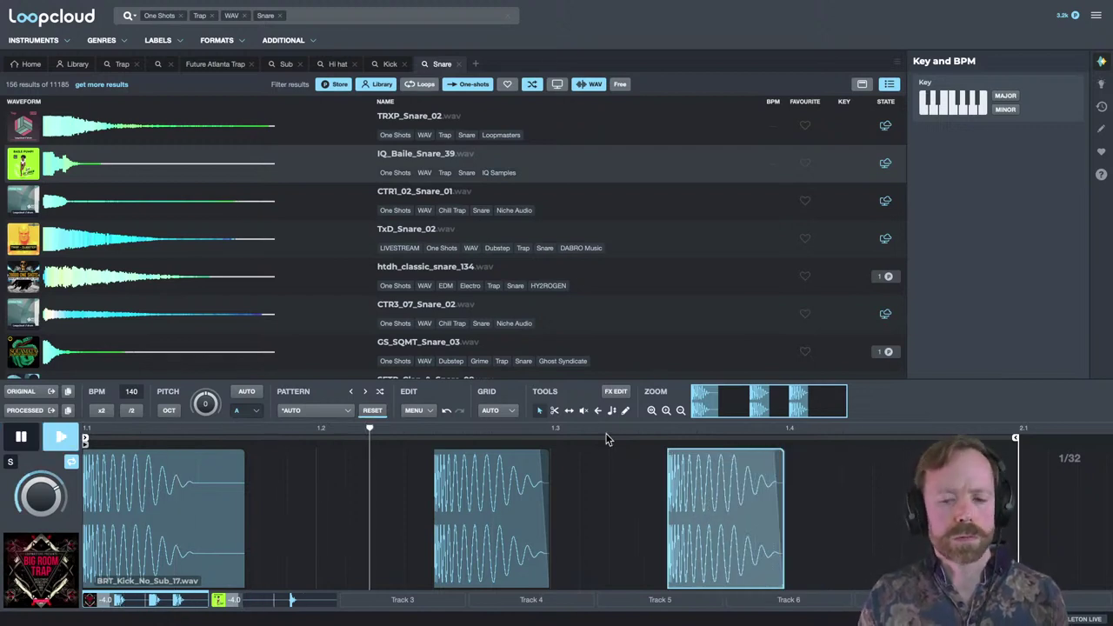
pyautogui.moveTo(606, 435); pyautogui.dragTo(576, 409)
pyautogui.press('space')
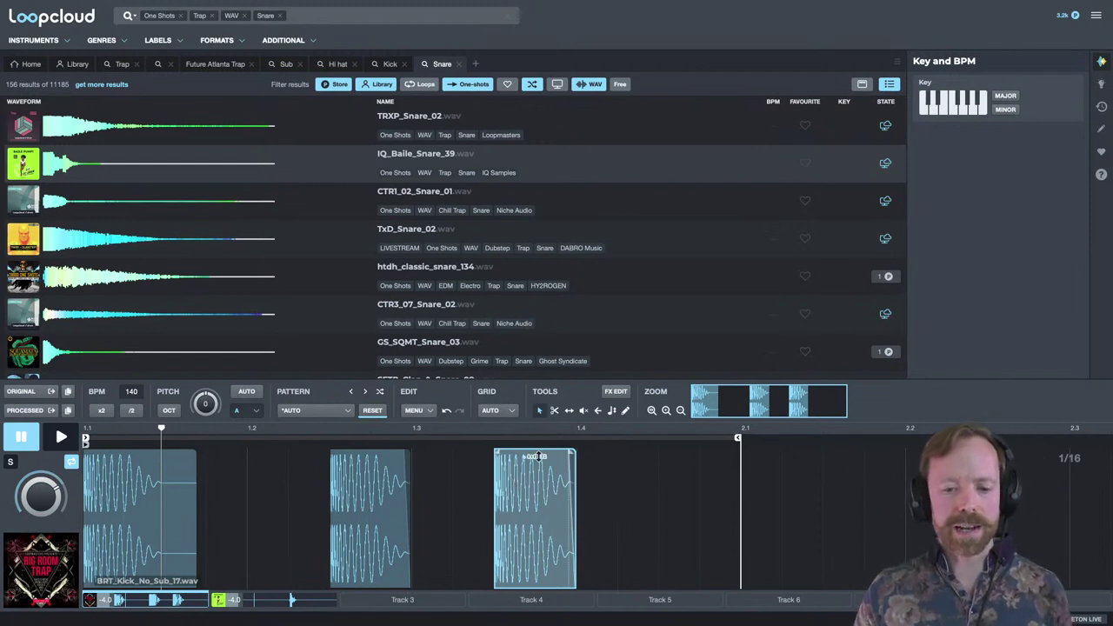
# Select the empty Track 3 and open a new search for its sound.
pyautogui.click(374, 603)
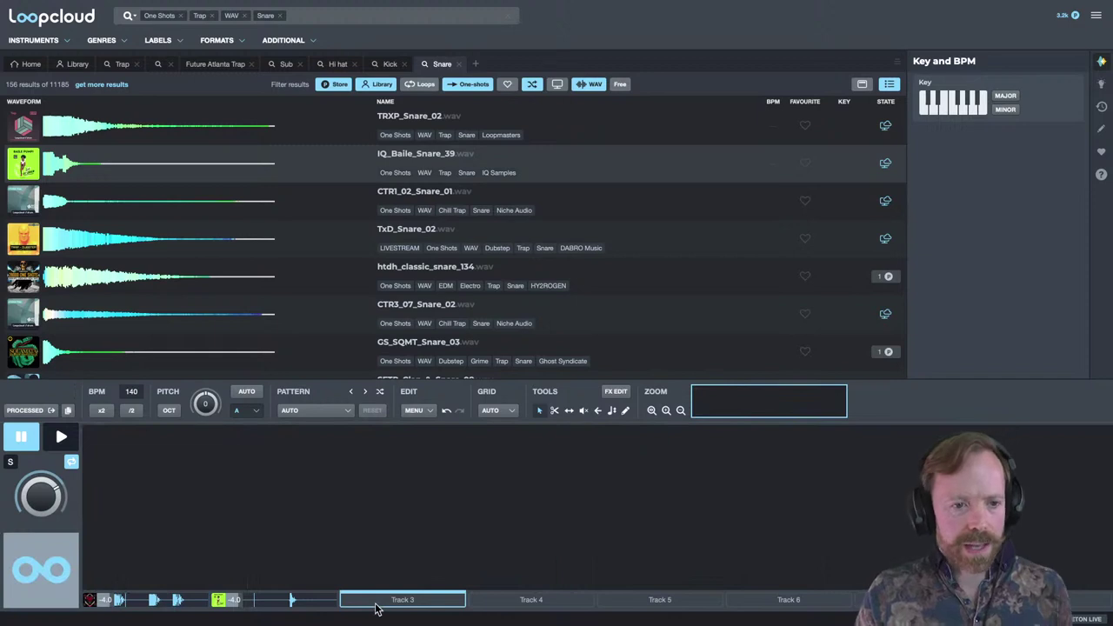
pyautogui.click(475, 63)
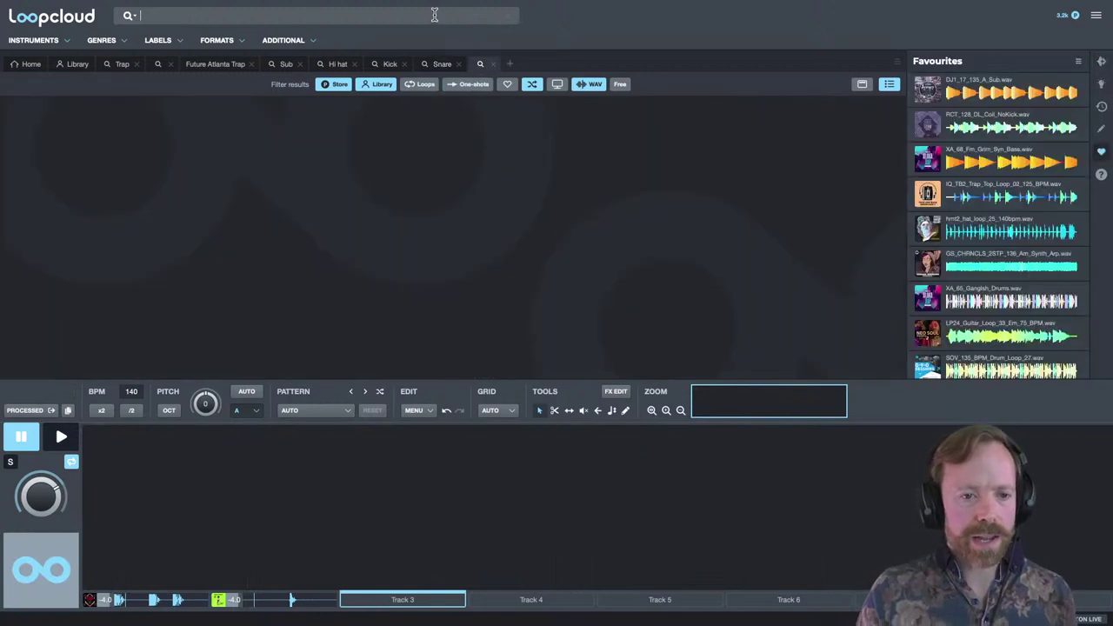
pyautogui.write('hat')
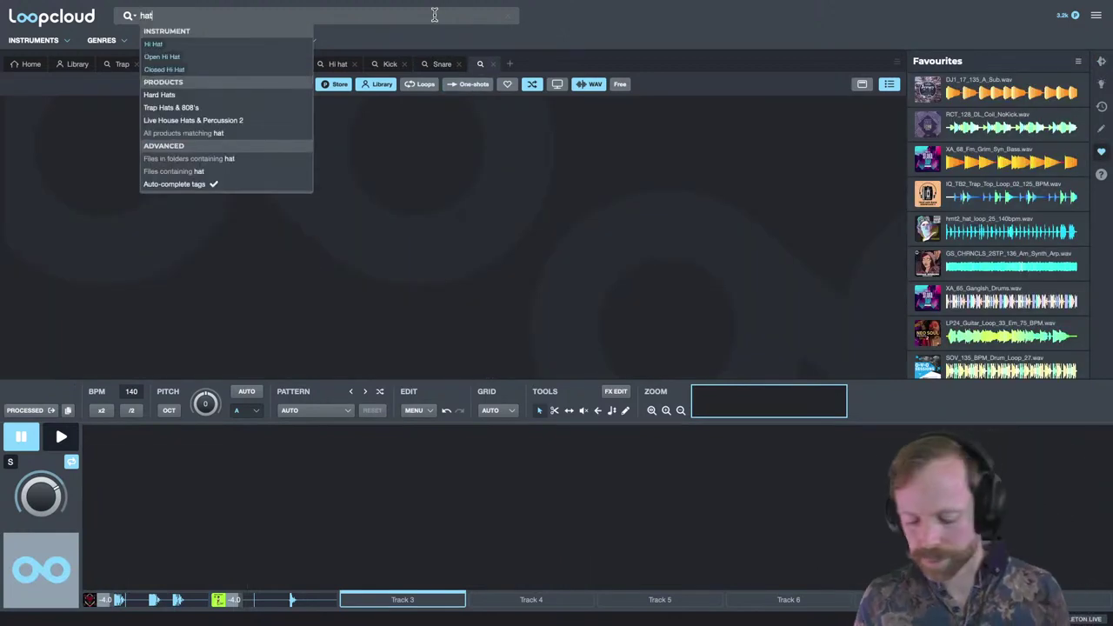
pyautogui.press('BackSpace')
pyautogui.press('BackSpace')
pyautogui.press('BackSpace')
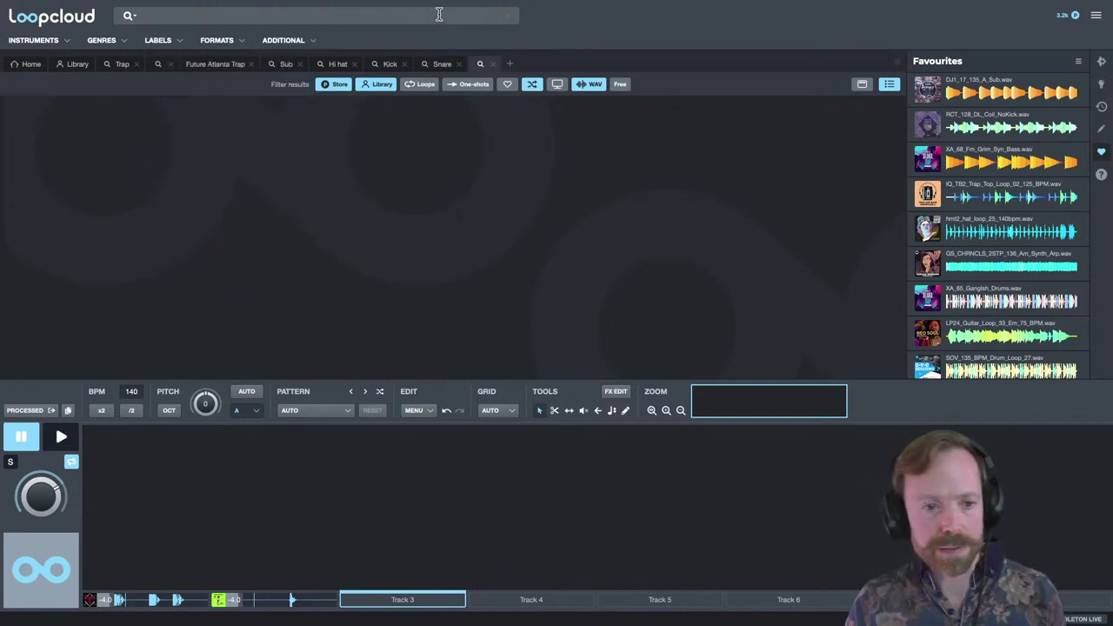
# Run the saved One Shots, Trap, WAV, Kick search and replace its Kick tag with the Hi Hat instrument.
pyautogui.click(143, 18)
pyautogui.click(261, 211)
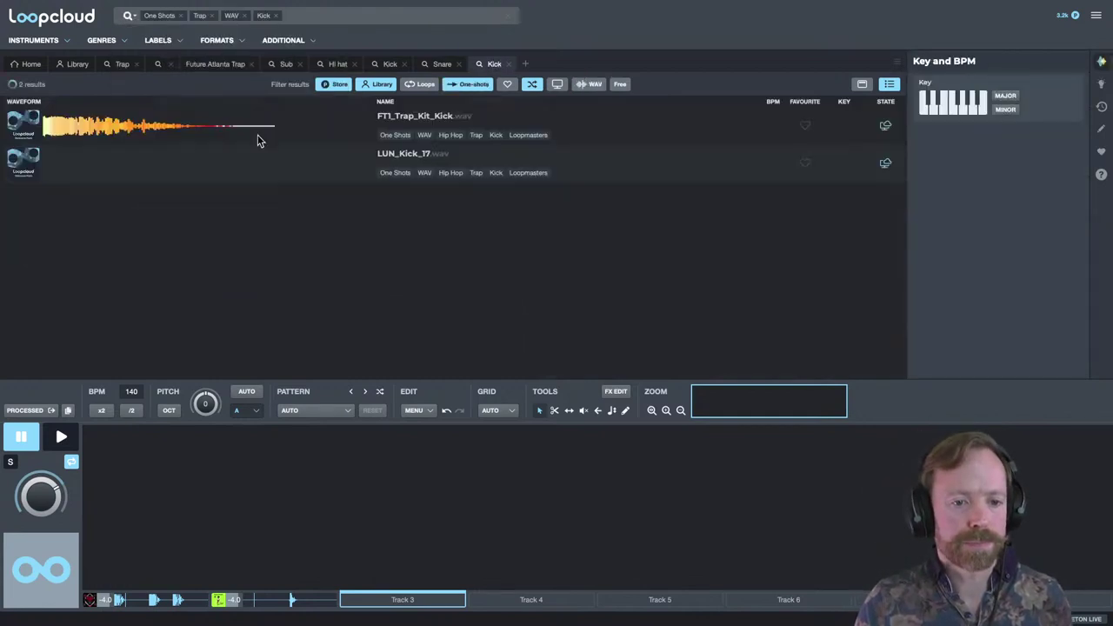
pyautogui.write('hat')
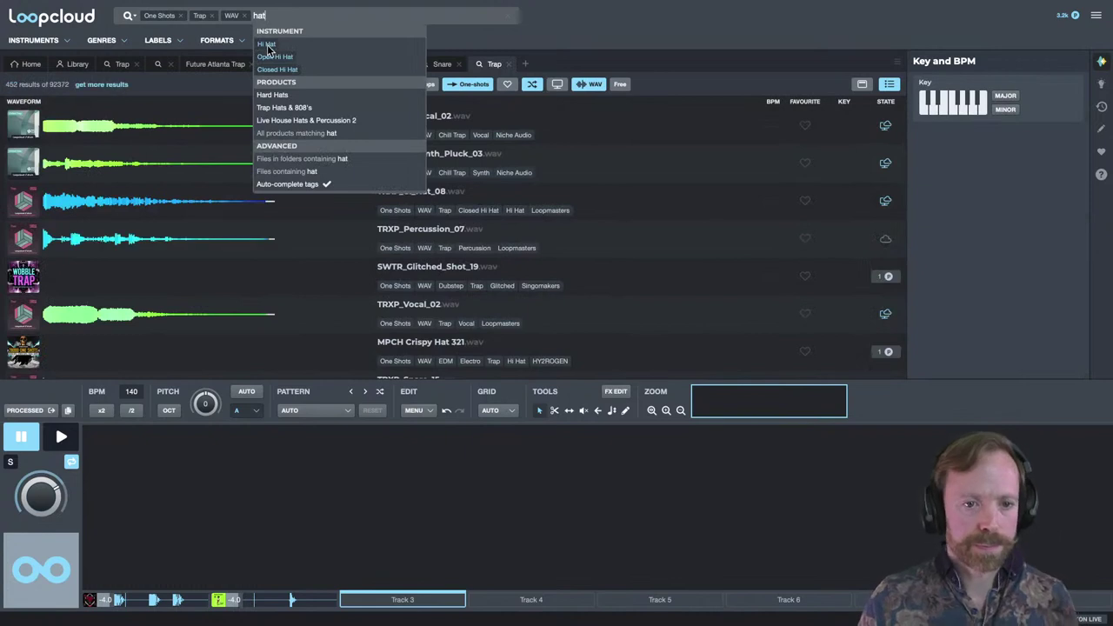
pyautogui.click(273, 46)
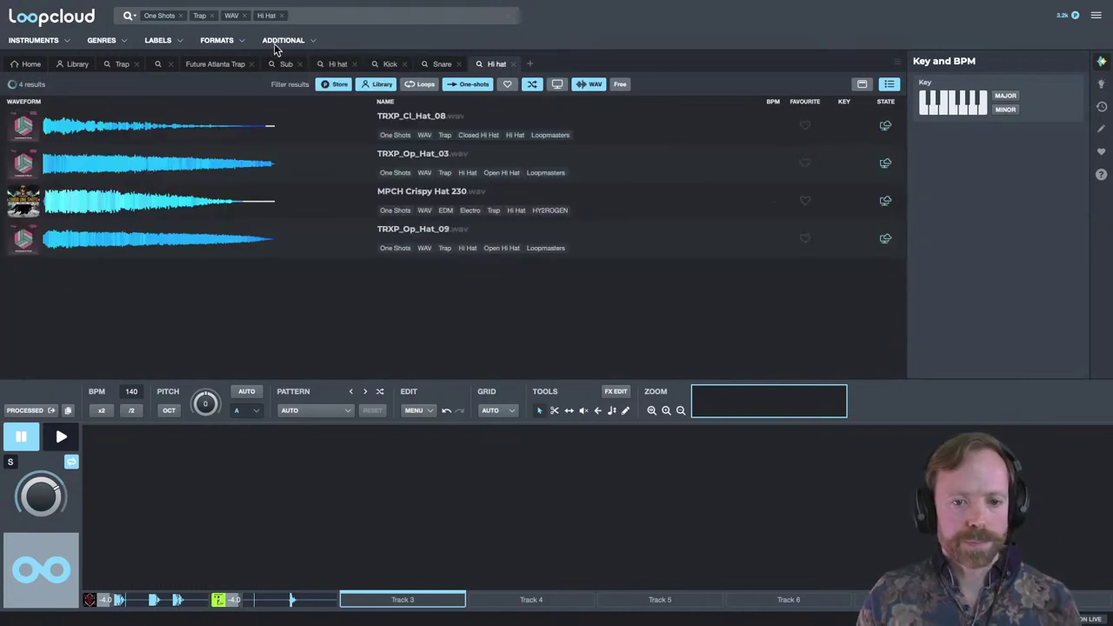
# Audition hi-hat one-shots from the results and load TRXP_Cl_Hat_08 onto Track 3.
pyautogui.click(430, 118)
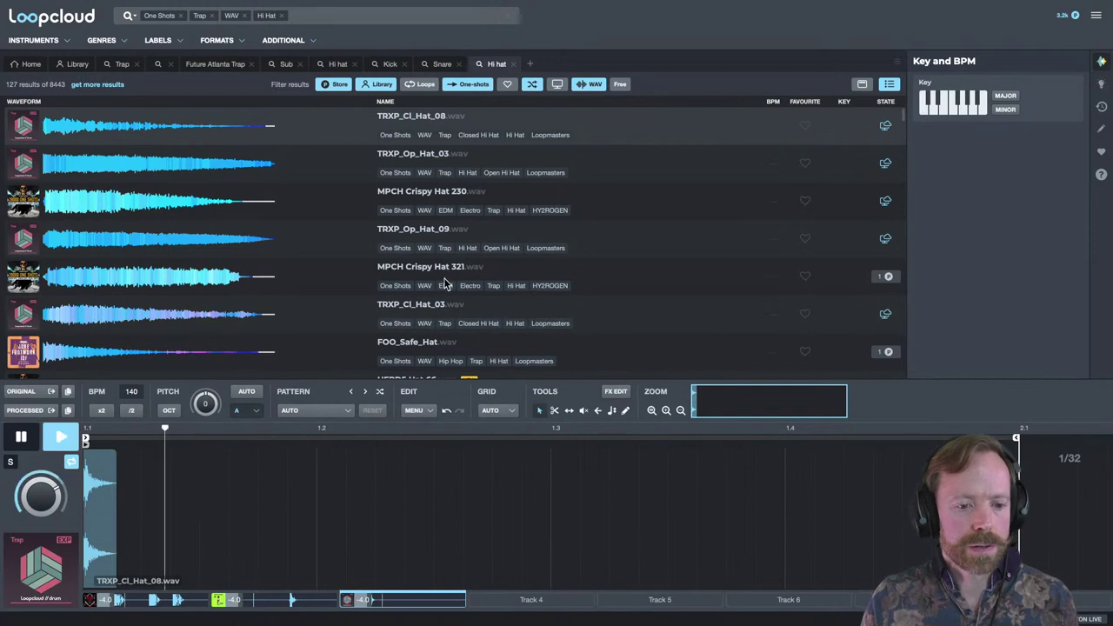
pyautogui.click(420, 154)
pyautogui.click(417, 119)
pyautogui.click(414, 193)
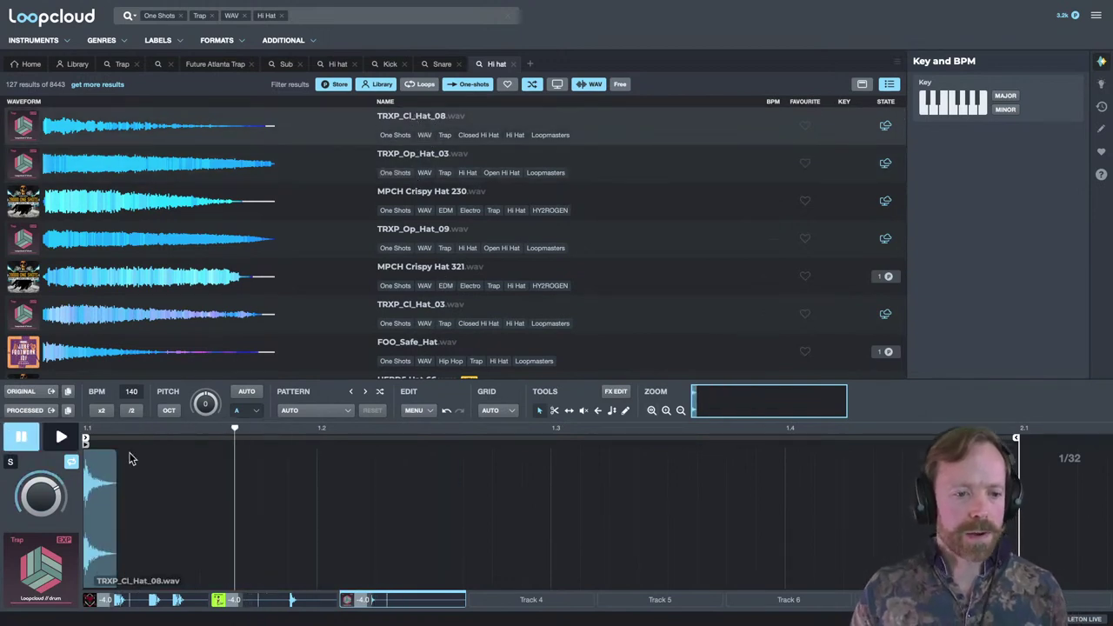
pyautogui.moveTo(94, 444); pyautogui.dragTo(251, 476)
pyautogui.moveTo(226, 428); pyautogui.dragTo(218, 385)
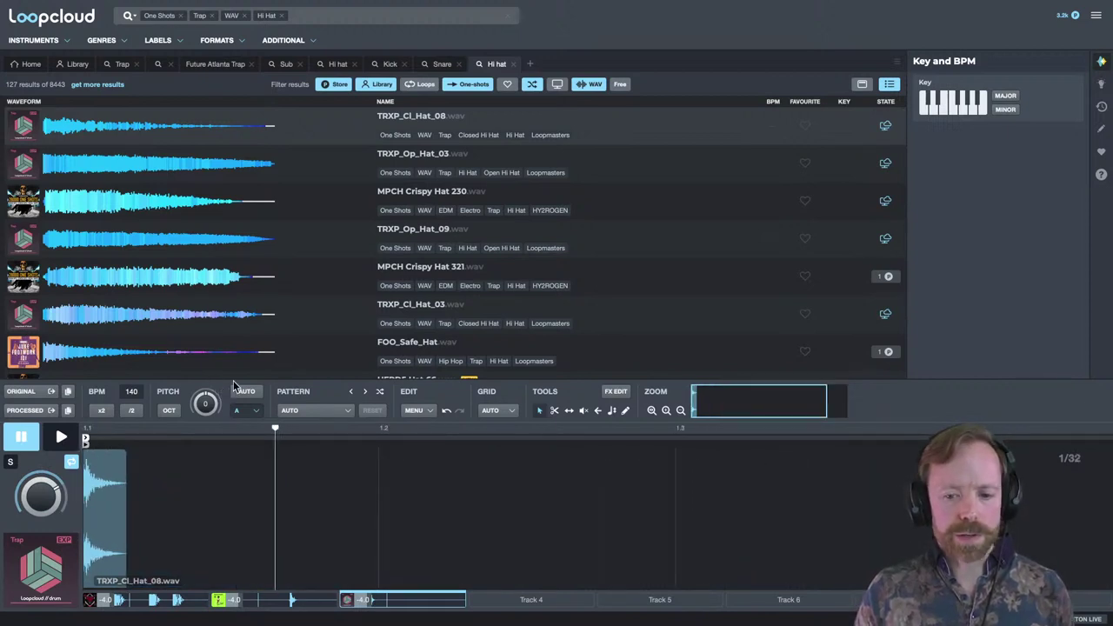
# Audition the Hats and Shakers factory patterns on the hi-hat, from 8ths Triplets Velocity through A1 House Hats FX2.
pyautogui.click(312, 413)
pyautogui.moveTo(336, 261)
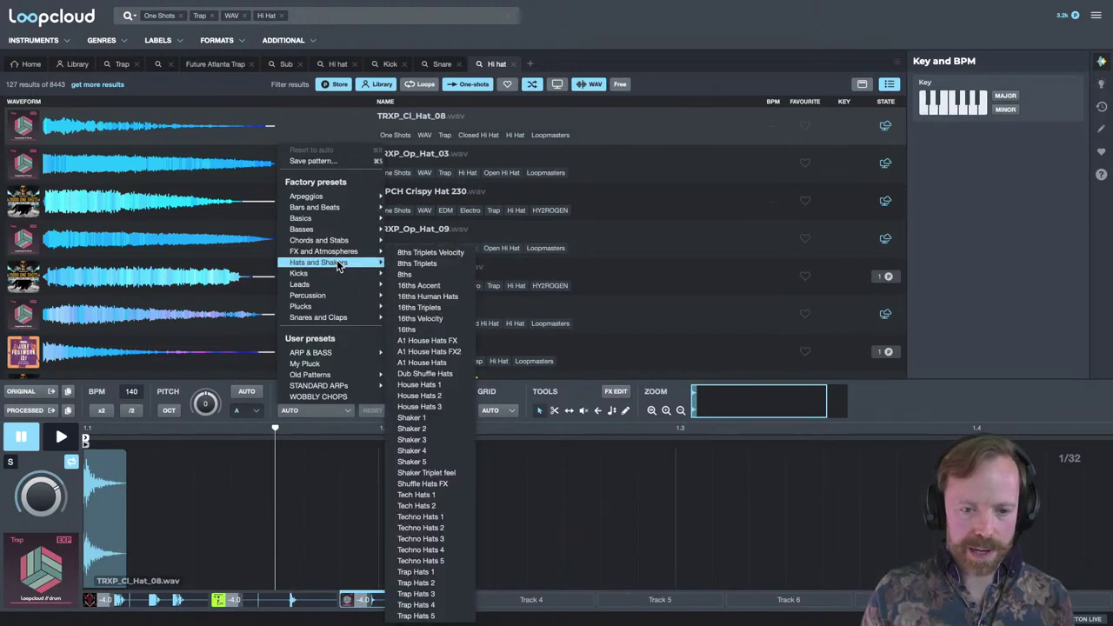
pyautogui.click(422, 253)
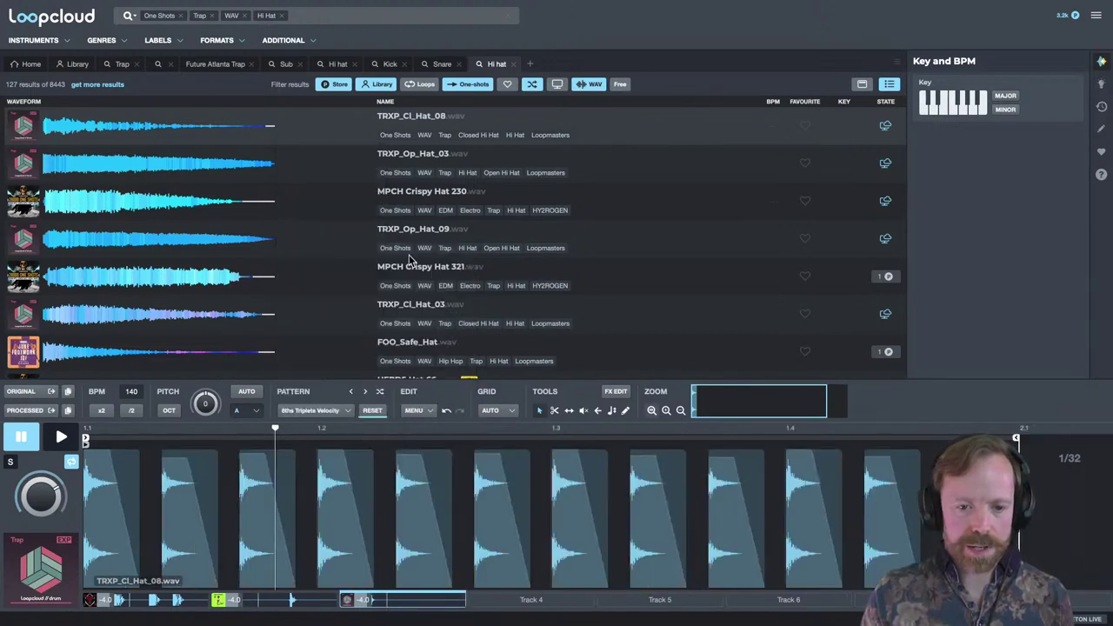
pyautogui.click(365, 394)
pyautogui.click(366, 393)
pyautogui.click(367, 394)
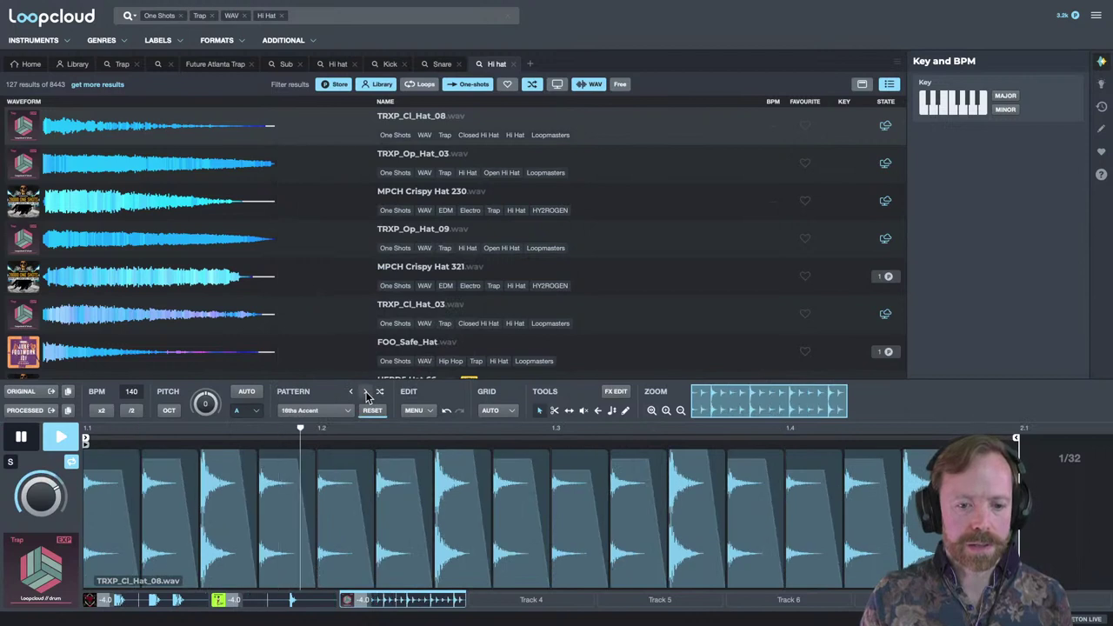
pyautogui.click(367, 394)
pyautogui.click(366, 393)
pyautogui.click(366, 394)
pyautogui.click(366, 394)
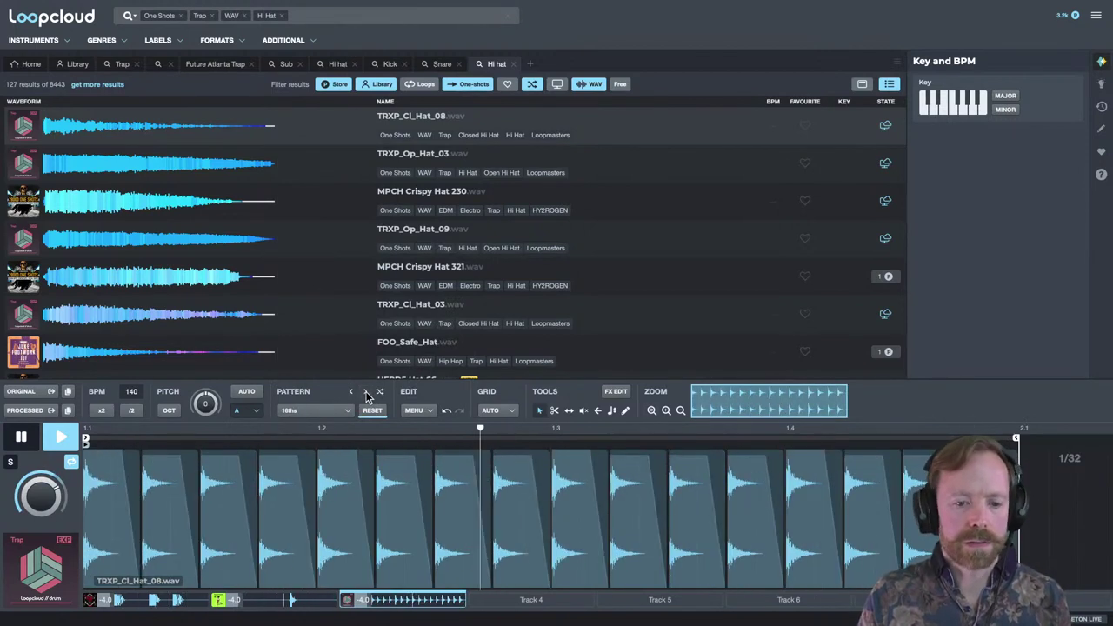
pyautogui.click(366, 394)
# Apply the Trap Hats 2 pattern to the hi-hat, trying Techno Hats 5 and Trap Hats 1 on the way.
pyautogui.click(335, 407)
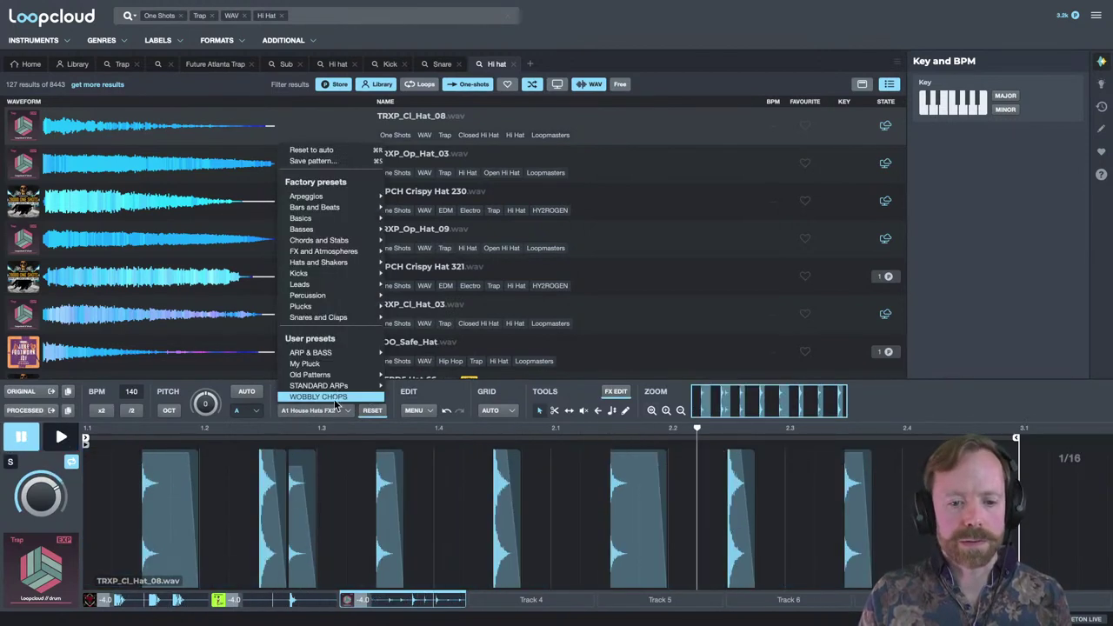
pyautogui.moveTo(329, 263)
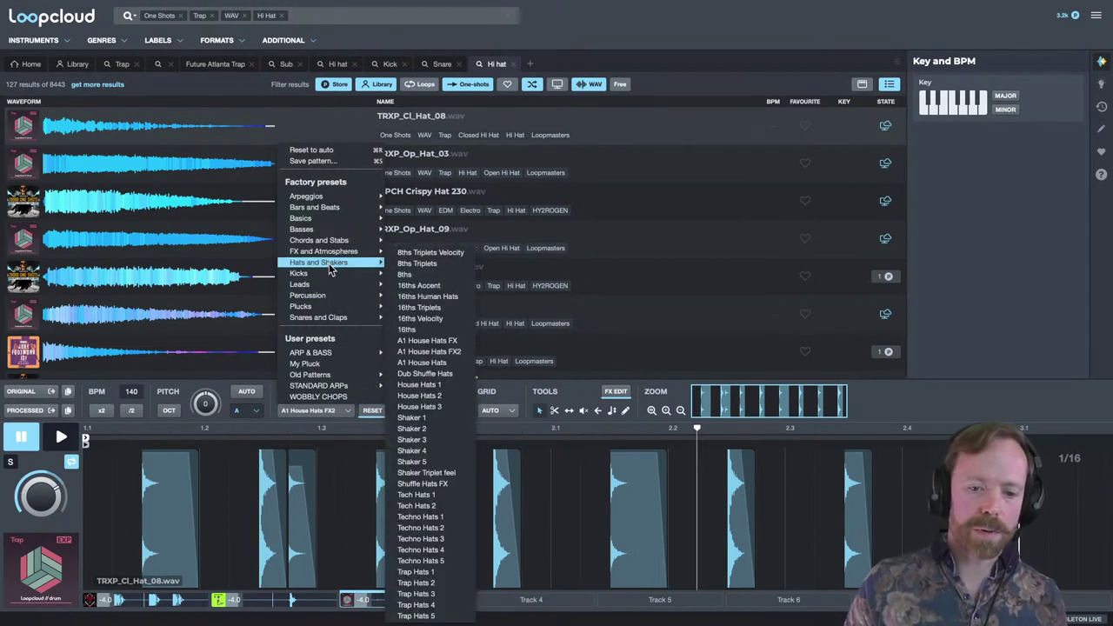
pyautogui.click(420, 561)
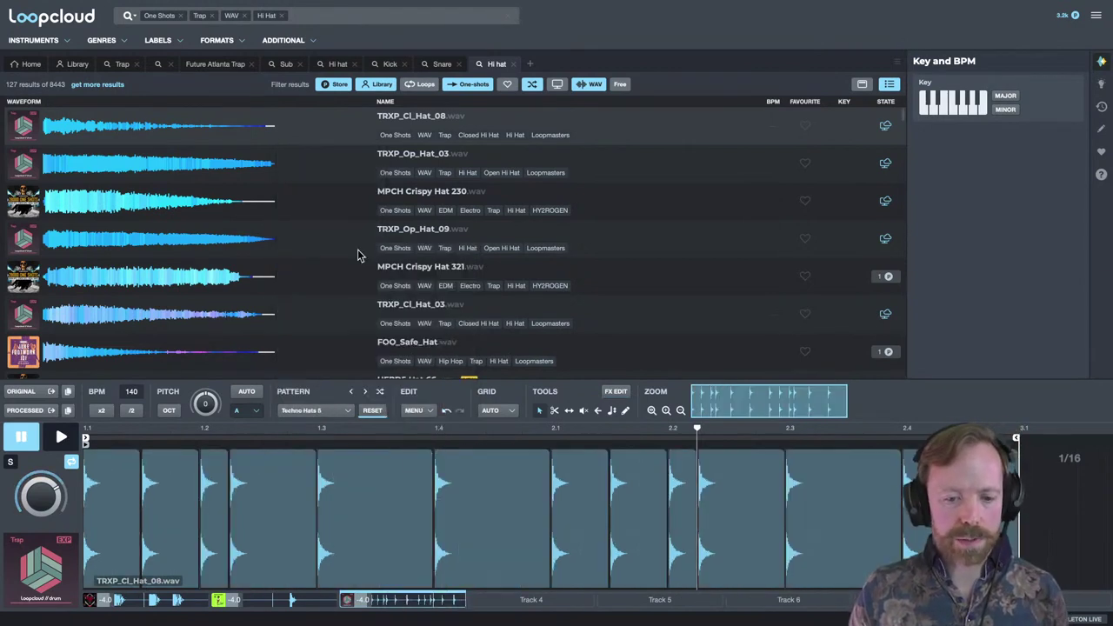
pyautogui.click(365, 393)
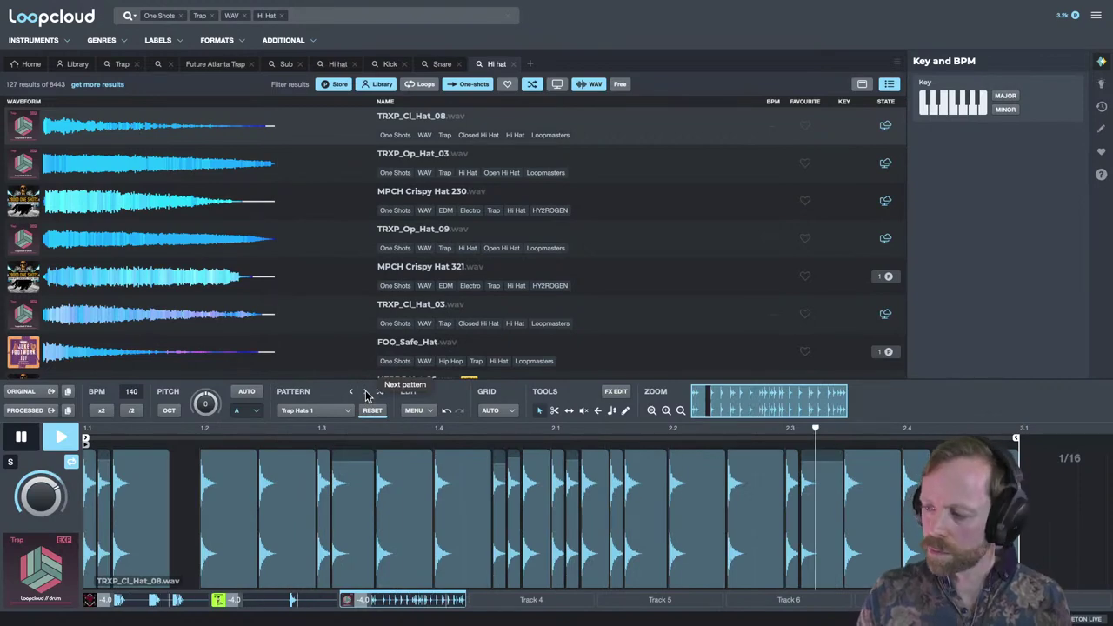
pyautogui.click(365, 393)
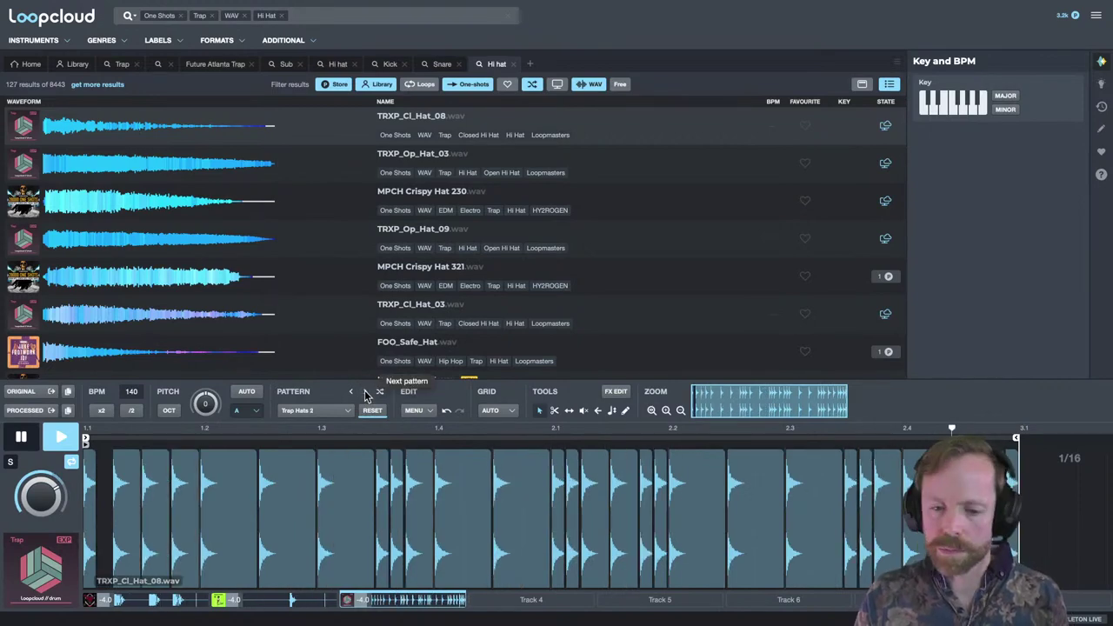
# Audition other hi-hat one-shots in the Trap Hats 2 pattern and load HFPD5 Hat 66 onto Track 3.
pyautogui.click(424, 165)
pyautogui.click(423, 237)
pyautogui.click(419, 267)
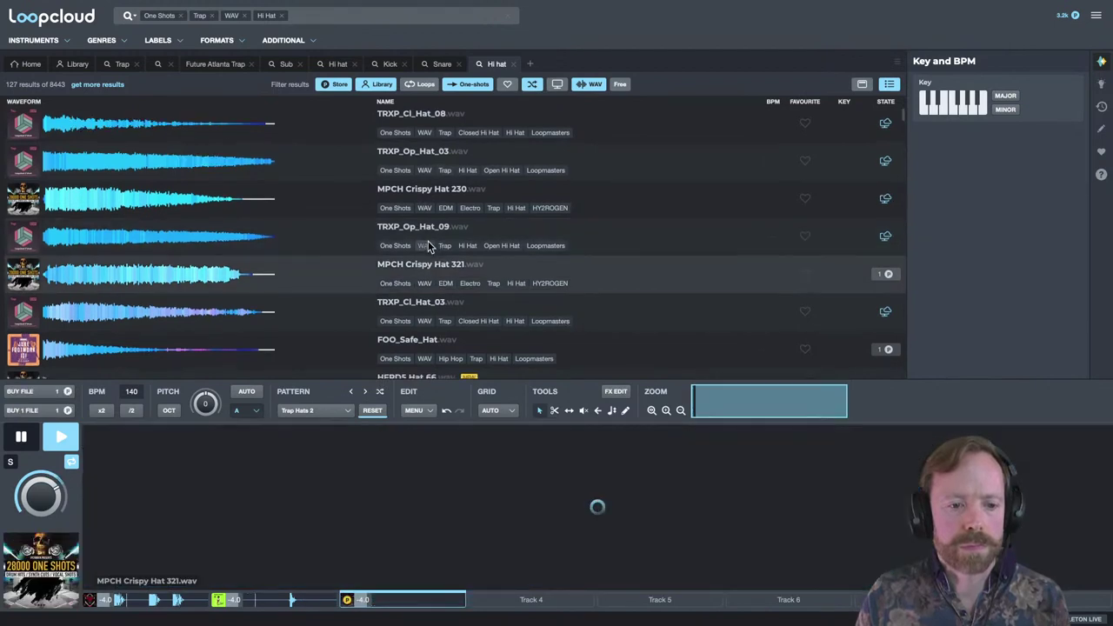
pyautogui.scroll(-2, 418, 234)
pyautogui.click(409, 228)
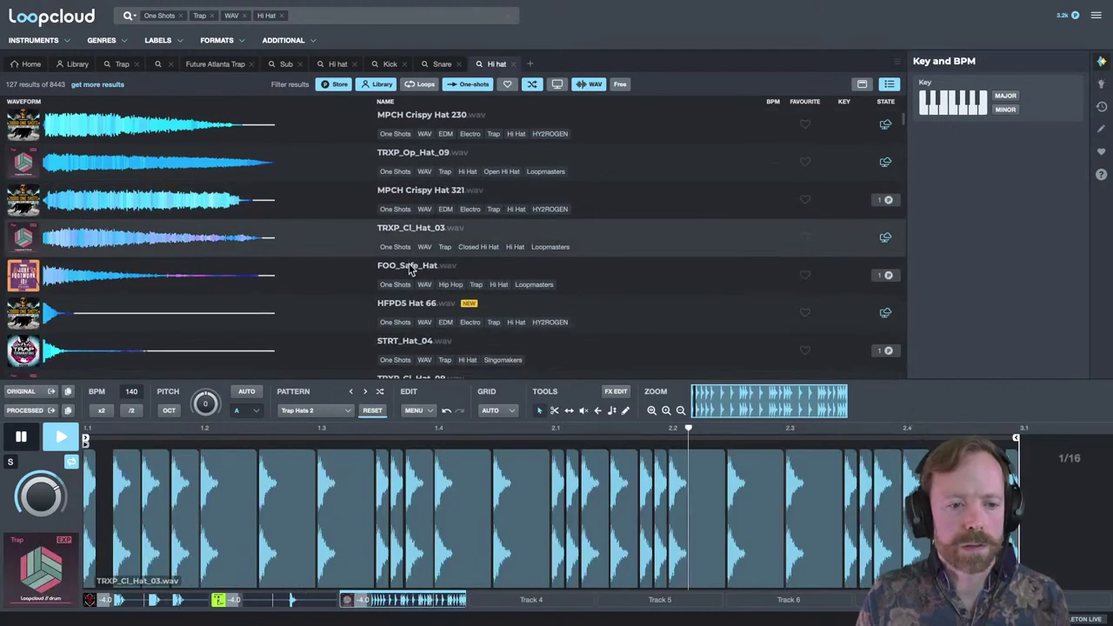
pyautogui.click(409, 264)
pyautogui.scroll(-1, 404, 270)
pyautogui.click(404, 268)
pyautogui.scroll(-1, 405, 269)
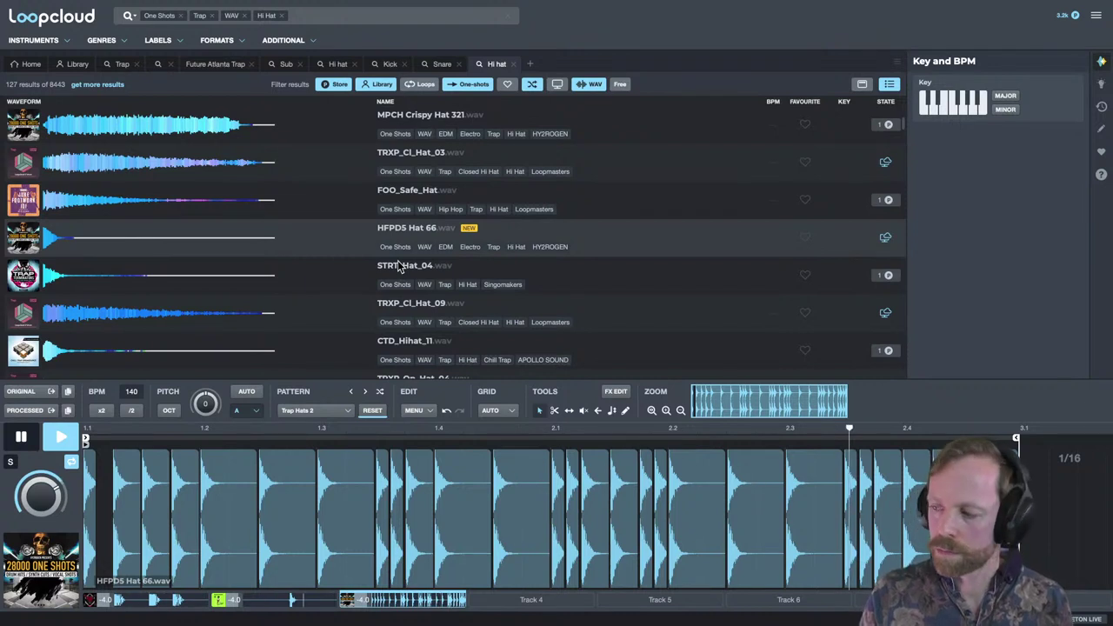
# Lower the Track 3 hi-hat level to -9.0 dB and play back the beat.
pyautogui.press('space')
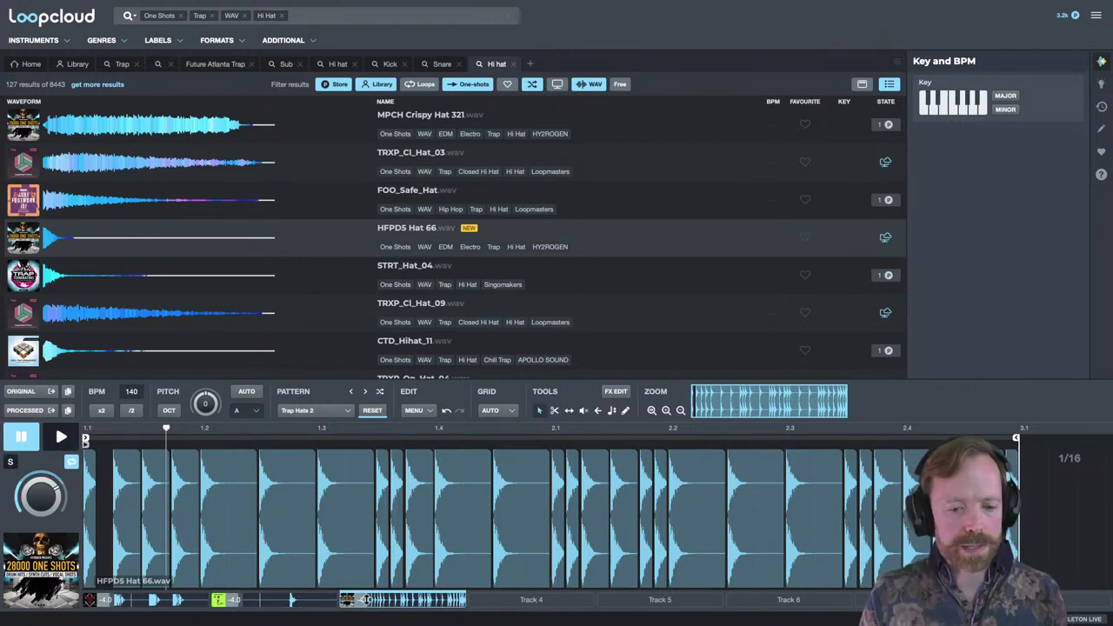
pyautogui.press('space')
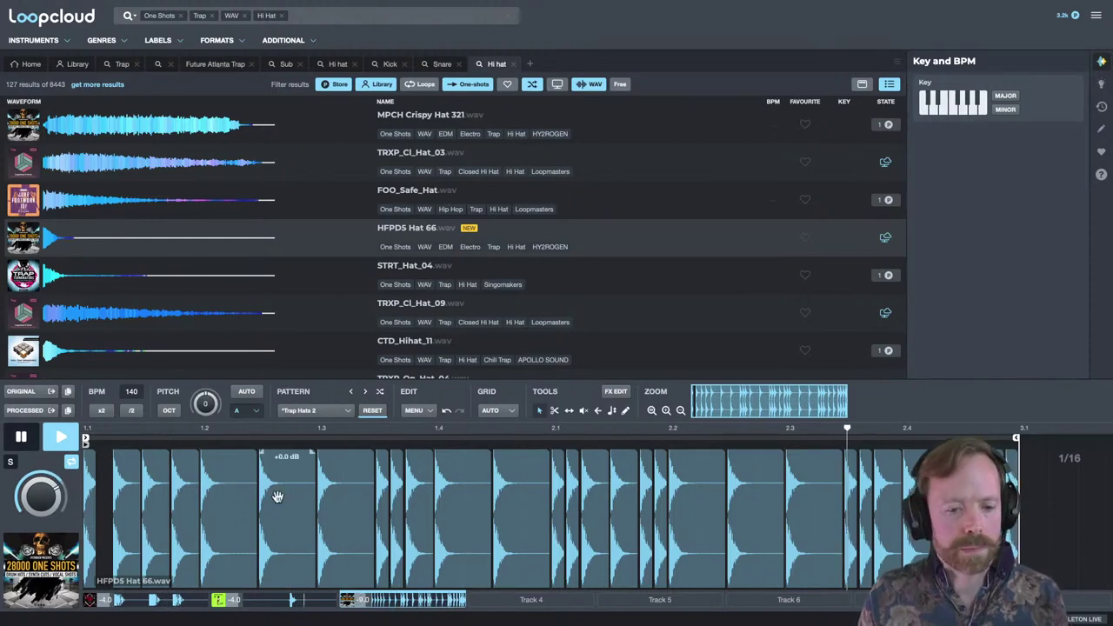
pyautogui.moveTo(268, 429); pyautogui.dragTo(269, 400)
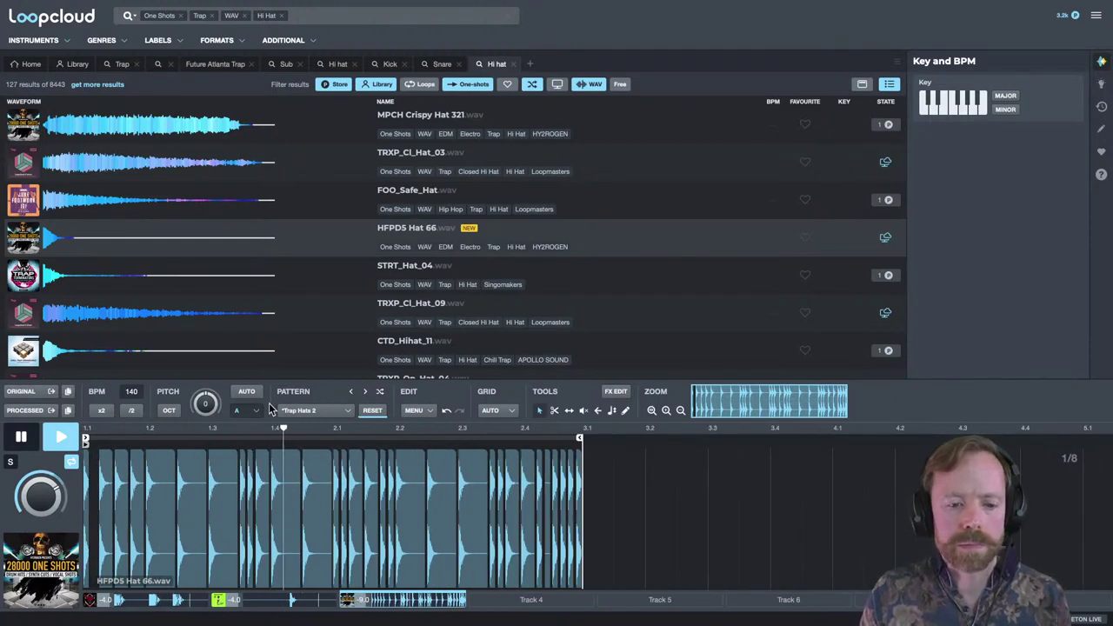
pyautogui.press('space')
pyautogui.scroll(2, 244, 456)
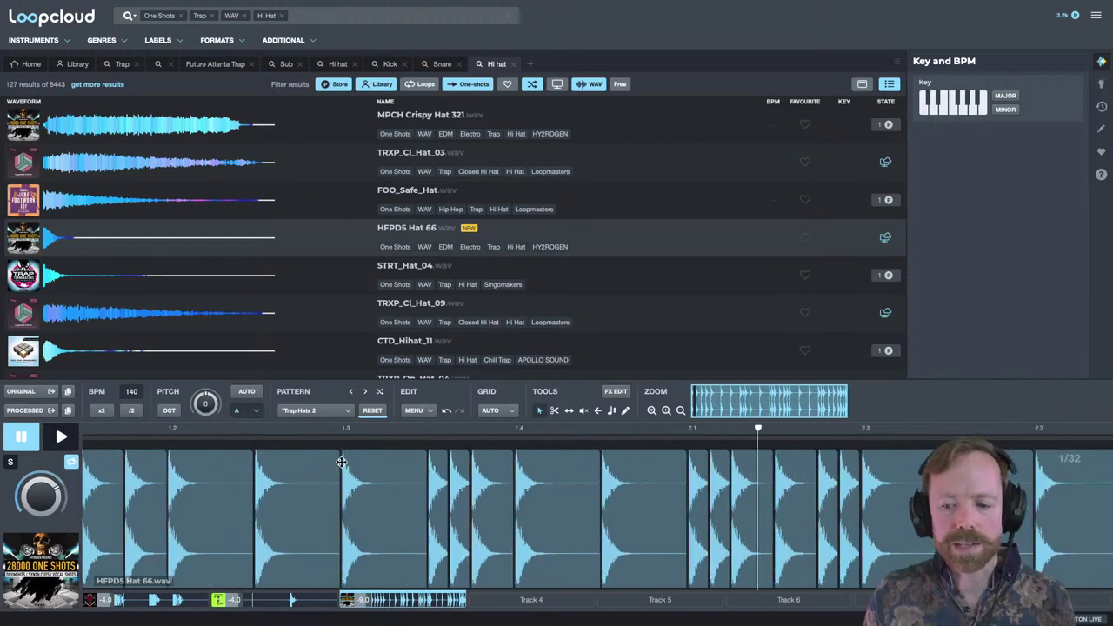
pyautogui.scroll(-2, 343, 458)
pyautogui.scroll(1, 347, 457)
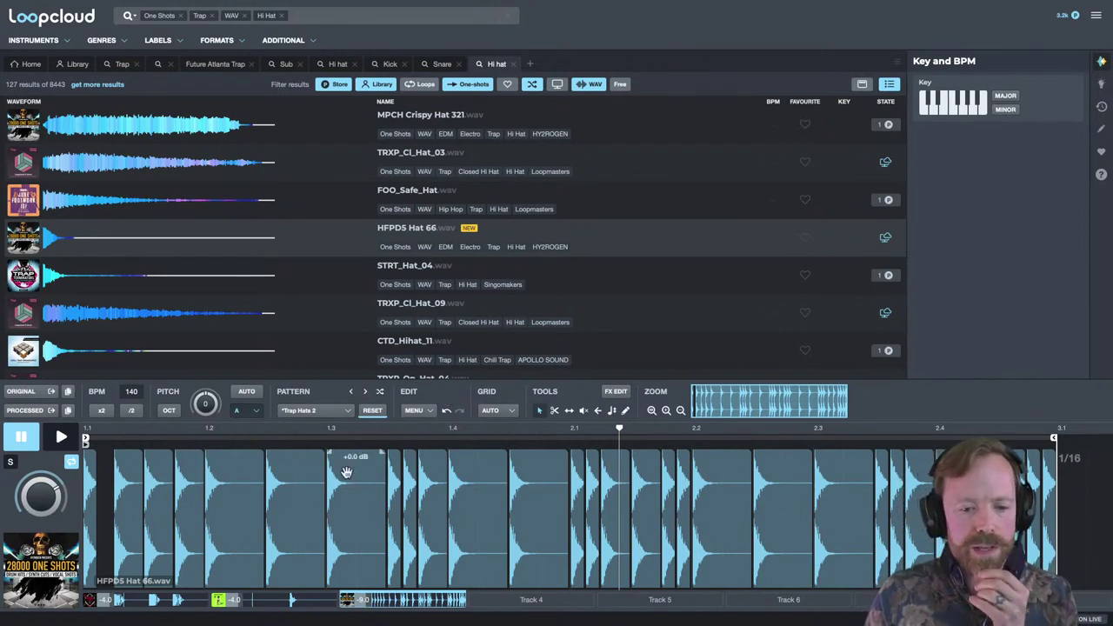
pyautogui.click(374, 411)
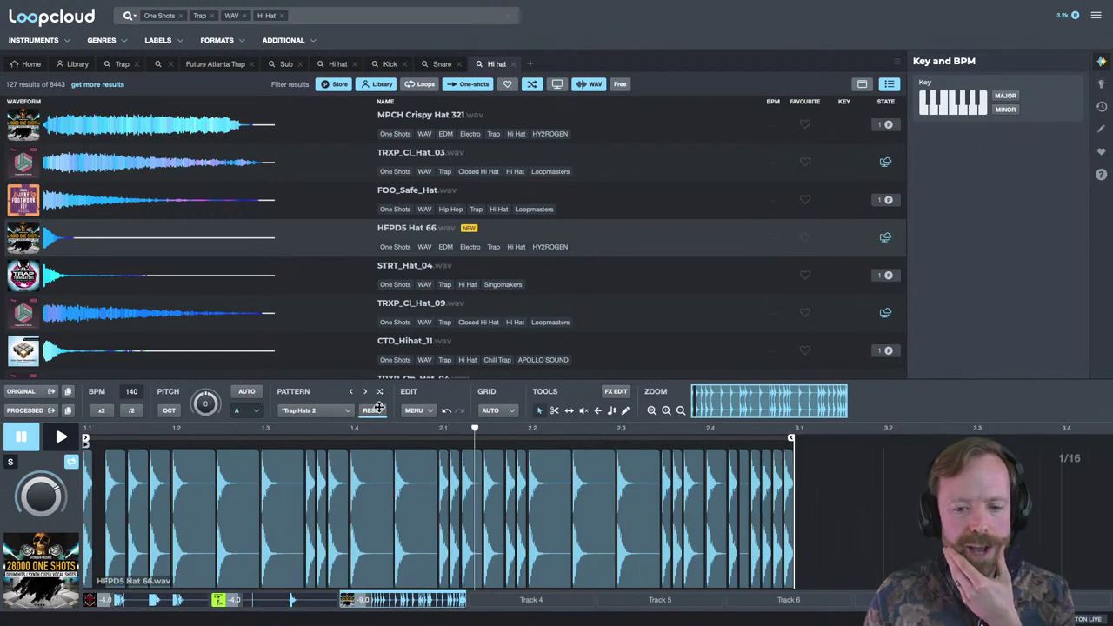
# Reset the Trap Hats 2 pattern on the Track 3 hi-hat and set the editing grid to 1/16.
pyautogui.click(385, 413)
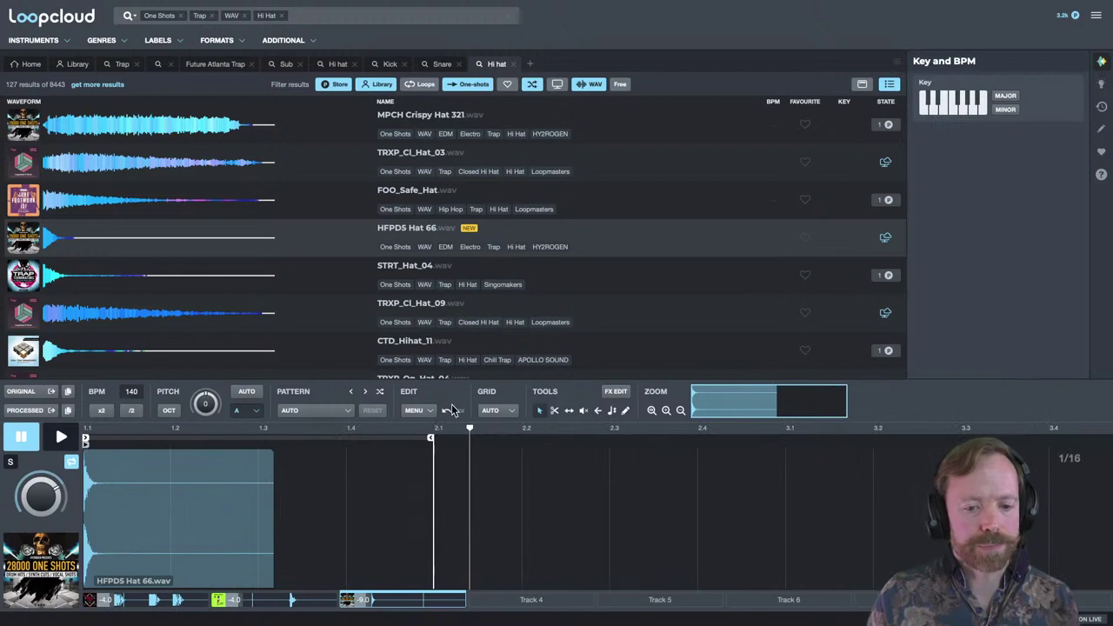
pyautogui.click(509, 413)
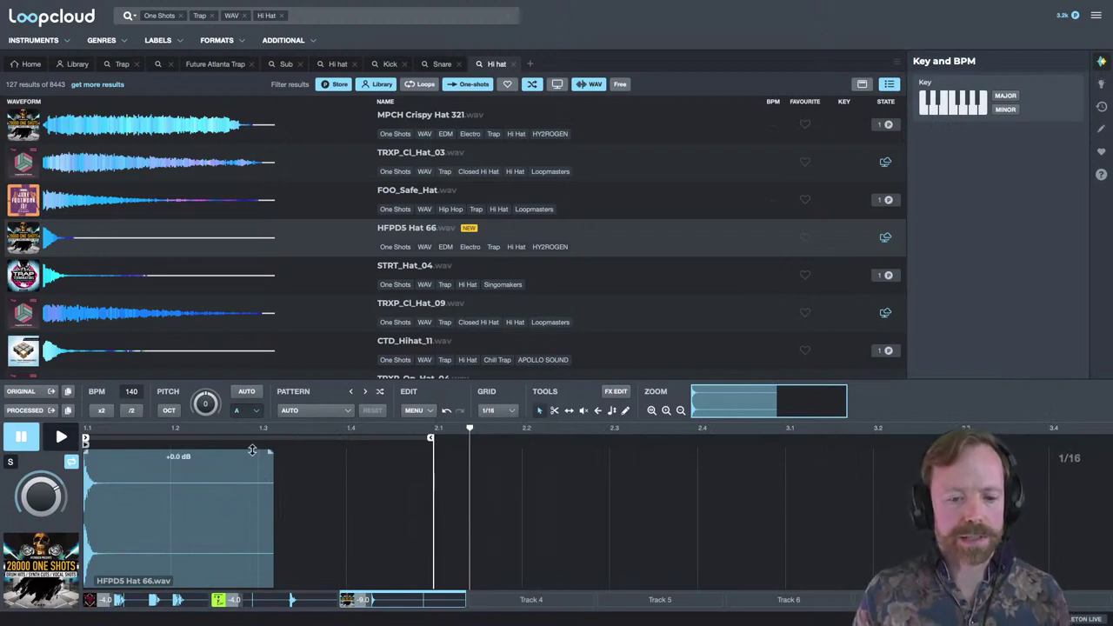
pyautogui.click(511, 503)
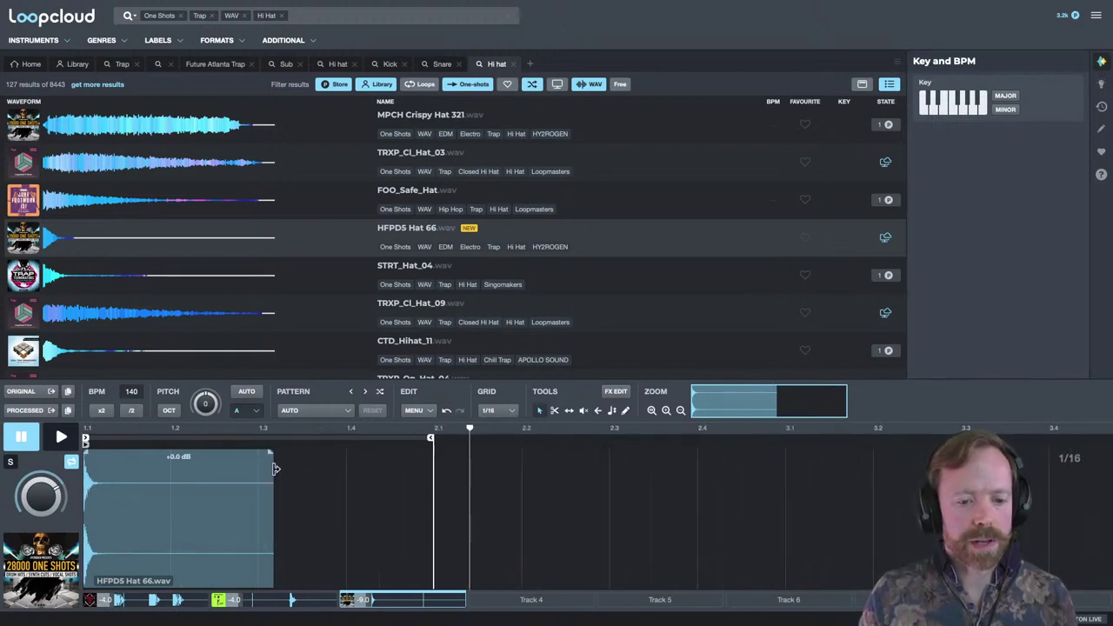
# Trim the HFPD5 Hat 66 clip to a short hit at the start of the bar, fade out its tail and play it.
pyautogui.moveTo(274, 468); pyautogui.dragTo(110, 472)
pyautogui.moveTo(95, 428); pyautogui.dragTo(229, 467)
pyautogui.moveTo(143, 453); pyautogui.dragTo(98, 455)
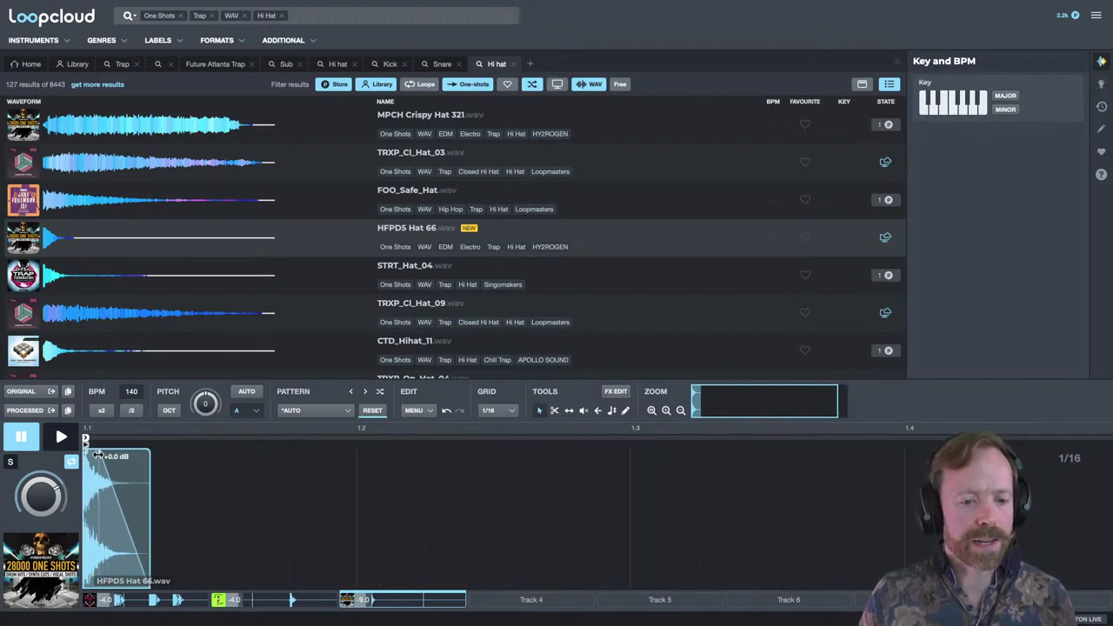
pyautogui.press('space')
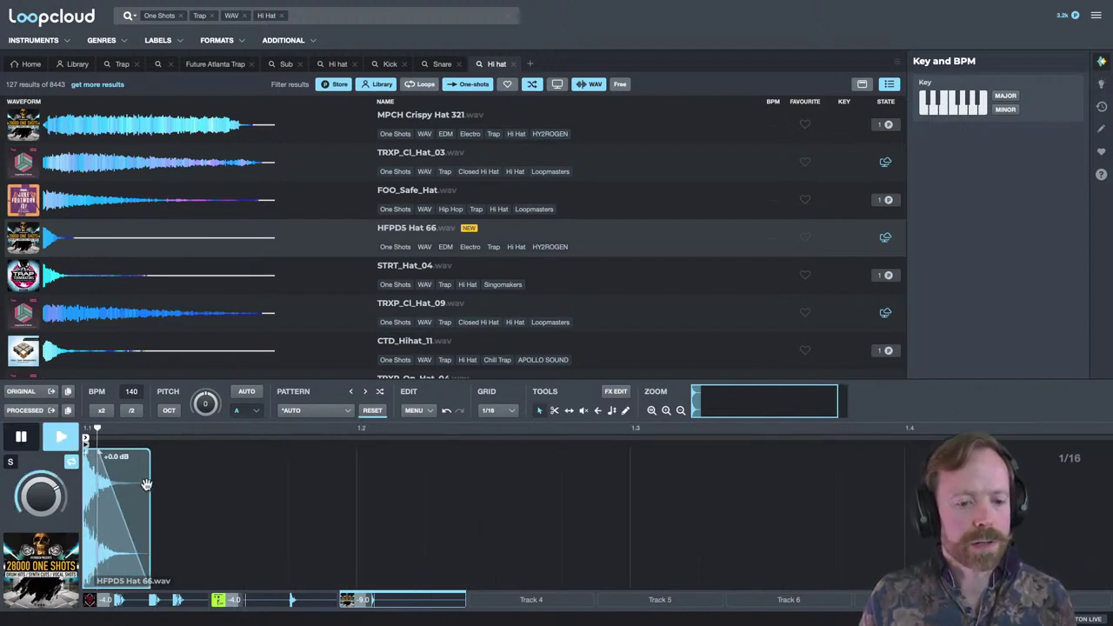
pyautogui.press('space')
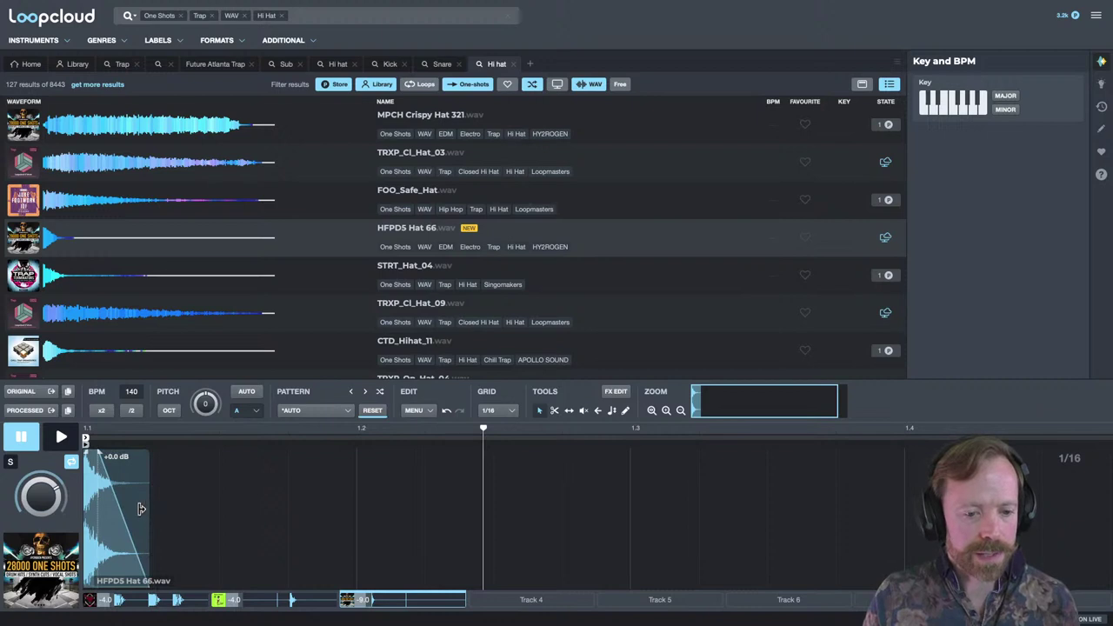
# Shorten the hi-hat hit to less than a sixteenth and adjust its fade-out, keeping it at the start of the bar.
pyautogui.moveTo(150, 509); pyautogui.dragTo(131, 510)
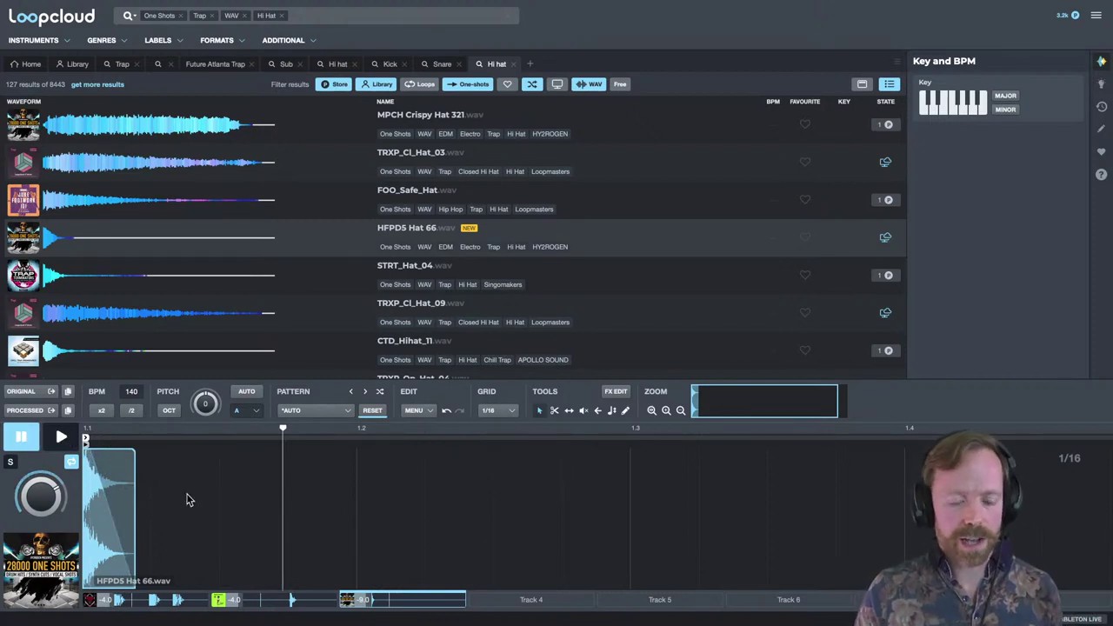
pyautogui.click(110, 410)
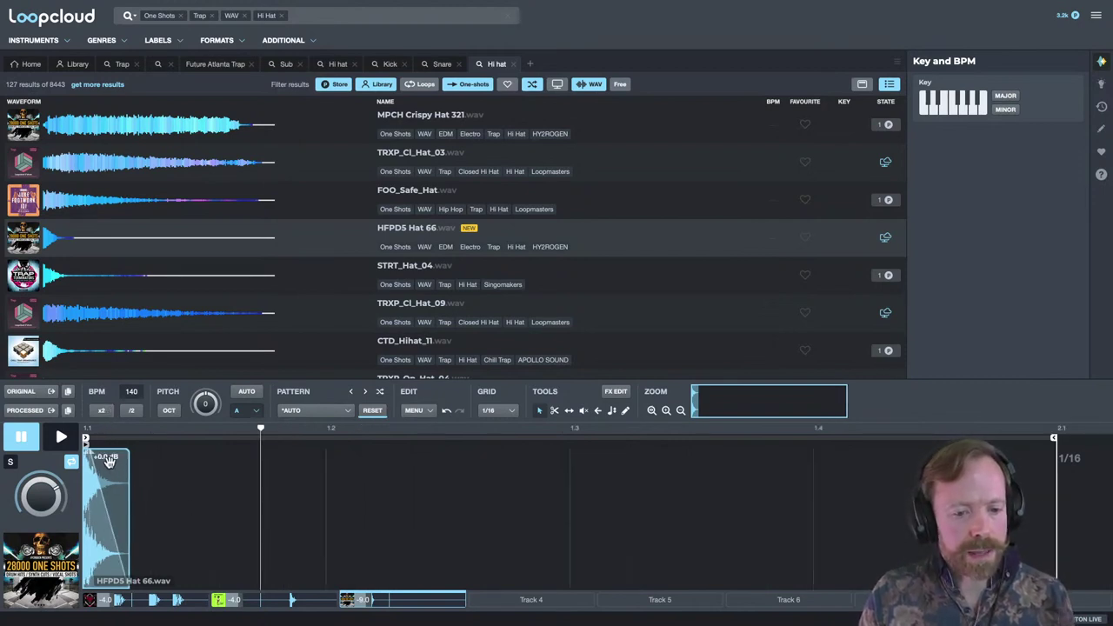
pyautogui.moveTo(107, 461); pyautogui.dragTo(174, 468)
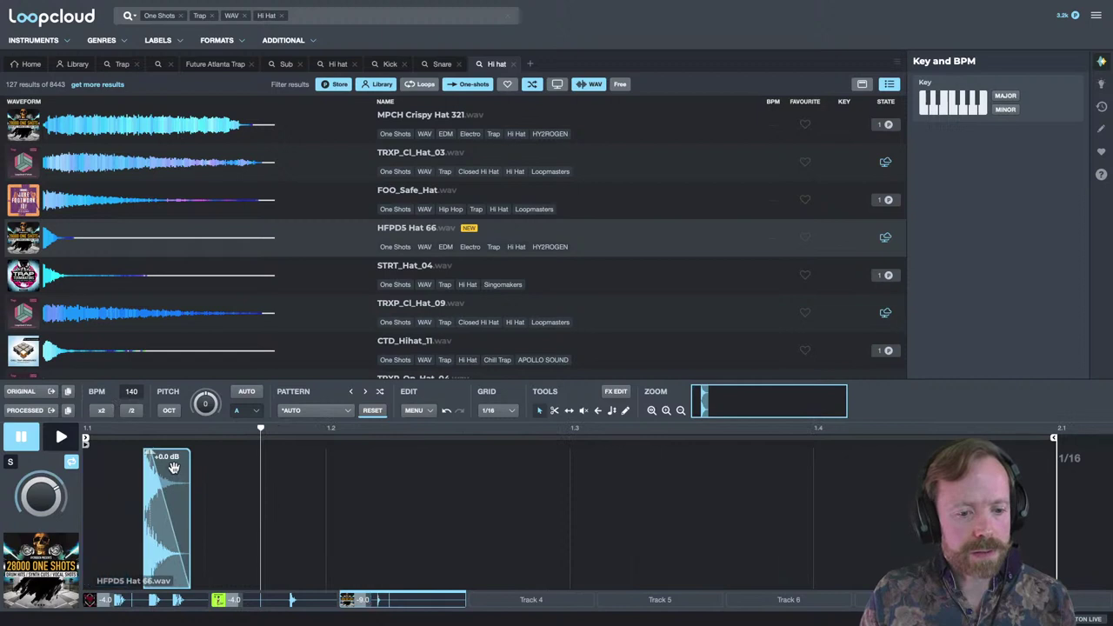
pyautogui.press('super+z')
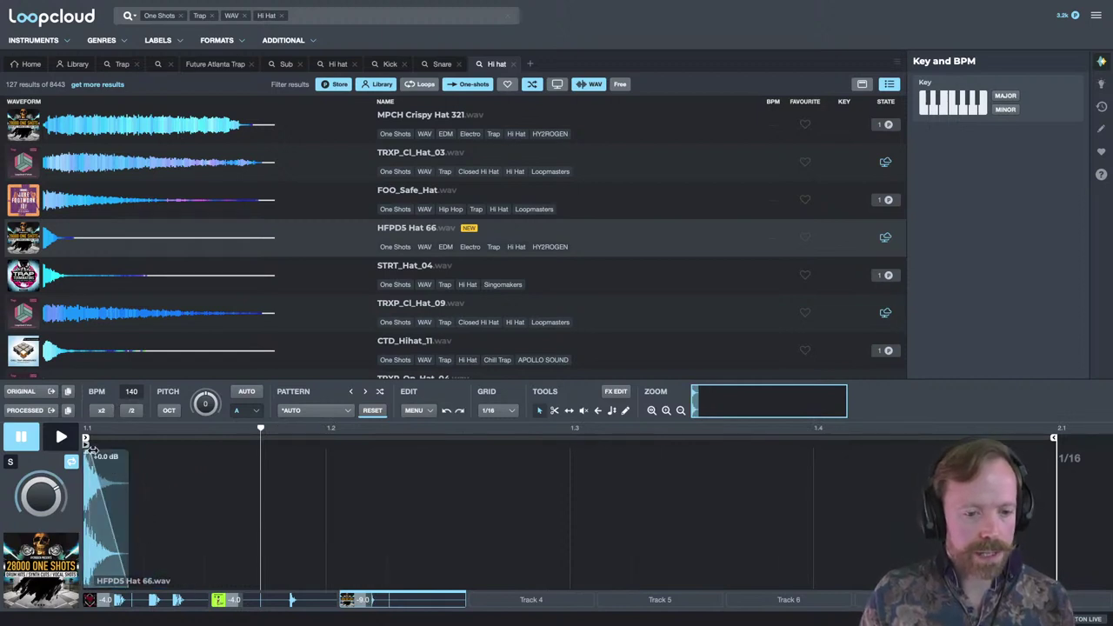
pyautogui.click(92, 449)
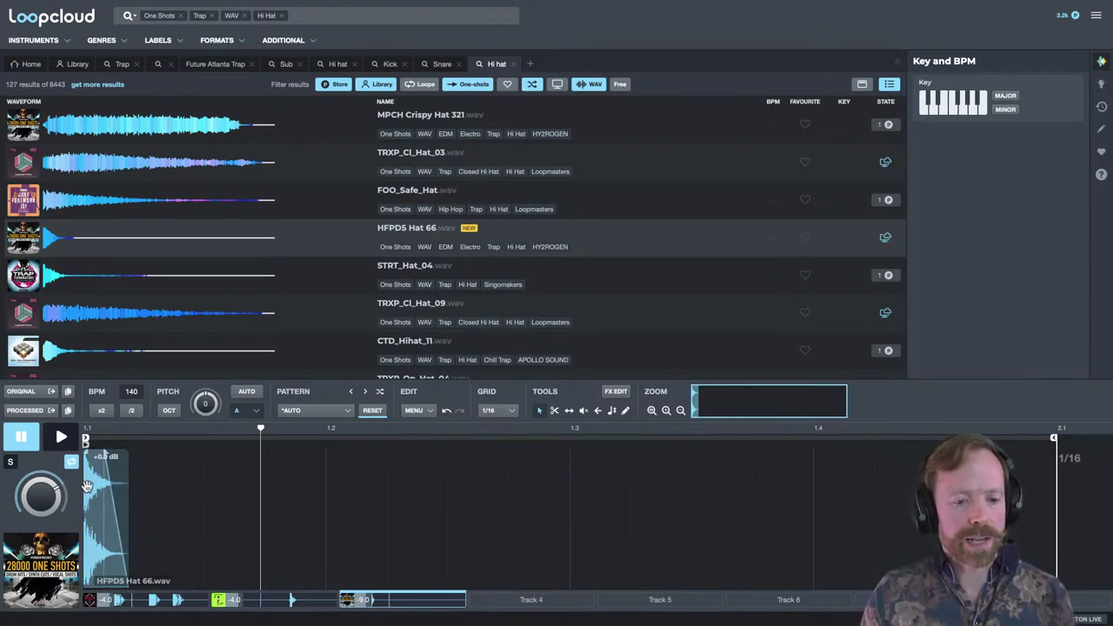
# Duplicate the first sixteenth with the hi-hat hit until it fills the bar up to 2.1, and play it back.
pyautogui.press('super+d')
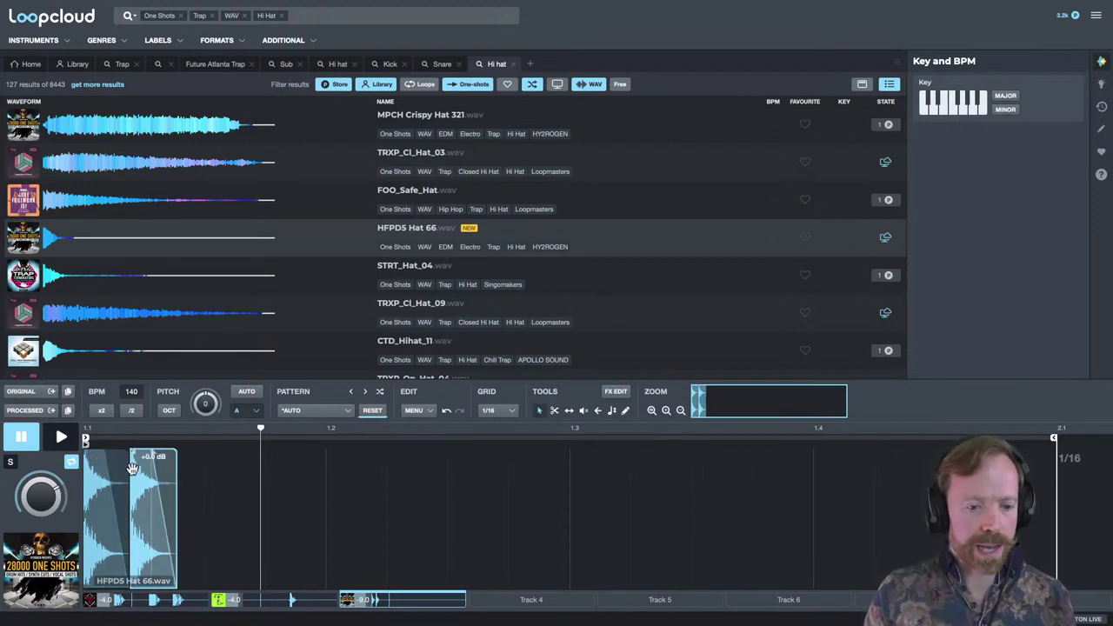
pyautogui.hotkey('ctrl', 'z')
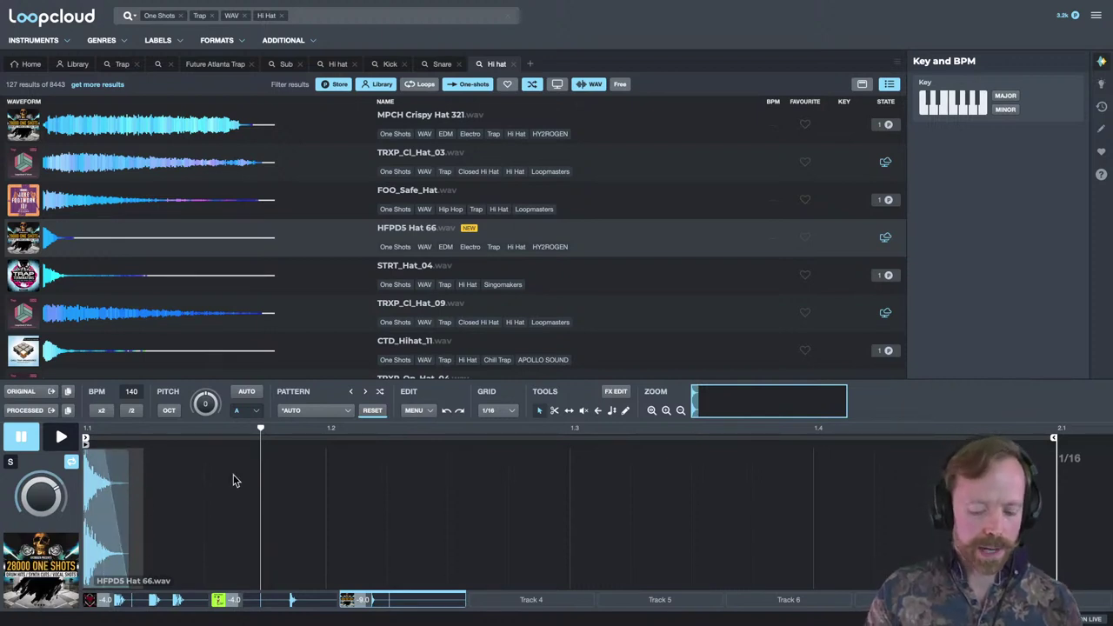
pyautogui.hotkey('ctrl', 'd')
pyautogui.hotkey('ctrl', 'd')
pyautogui.hotkey('ctrl', 'd')
pyautogui.hotkey('ctrl', 'd')
pyautogui.hotkey('ctrl', 'd')
pyautogui.hotkey('ctrl', 'd')
pyautogui.hotkey('ctrl', 'd')
pyautogui.hotkey('ctrl', 'd')
pyautogui.hotkey('ctrl', 'd')
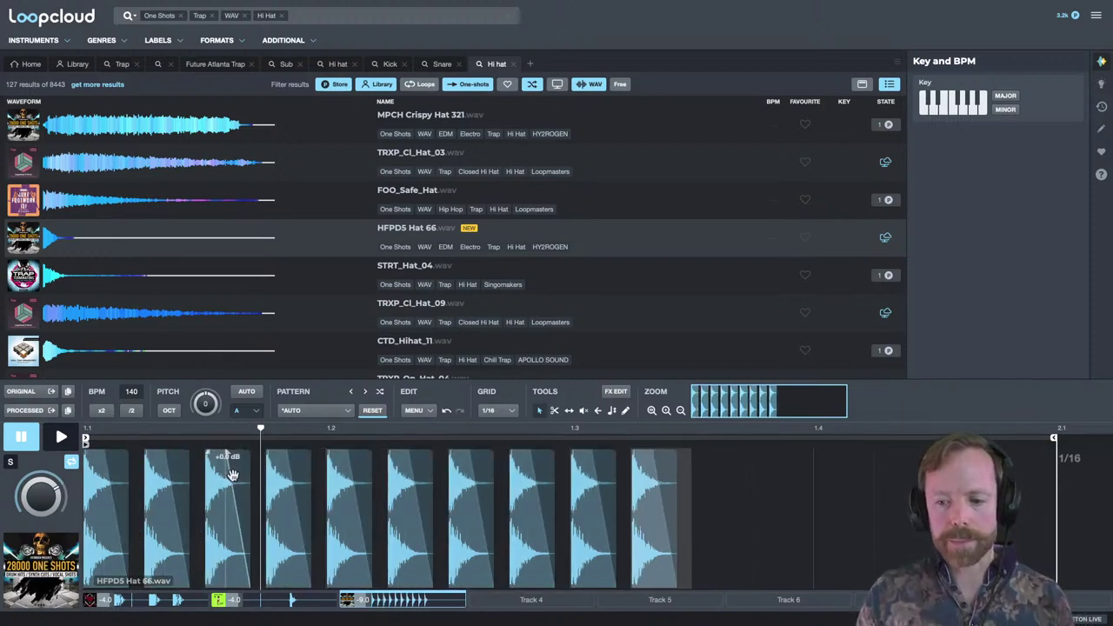
pyautogui.hotkey('ctrl', 'd')
pyautogui.hotkey('ctrl', 'd')
pyautogui.hotkey('ctrl', 'd')
pyautogui.hotkey('ctrl', 'd')
pyautogui.hotkey('ctrl', 'd')
pyautogui.hotkey('ctrl', 'd')
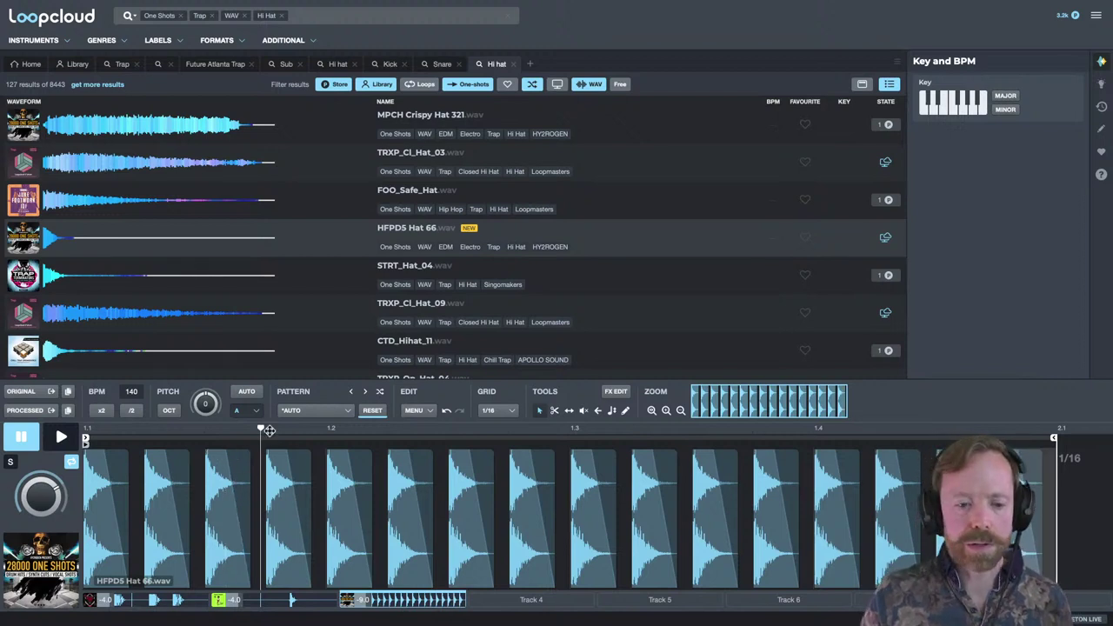
pyautogui.press('space')
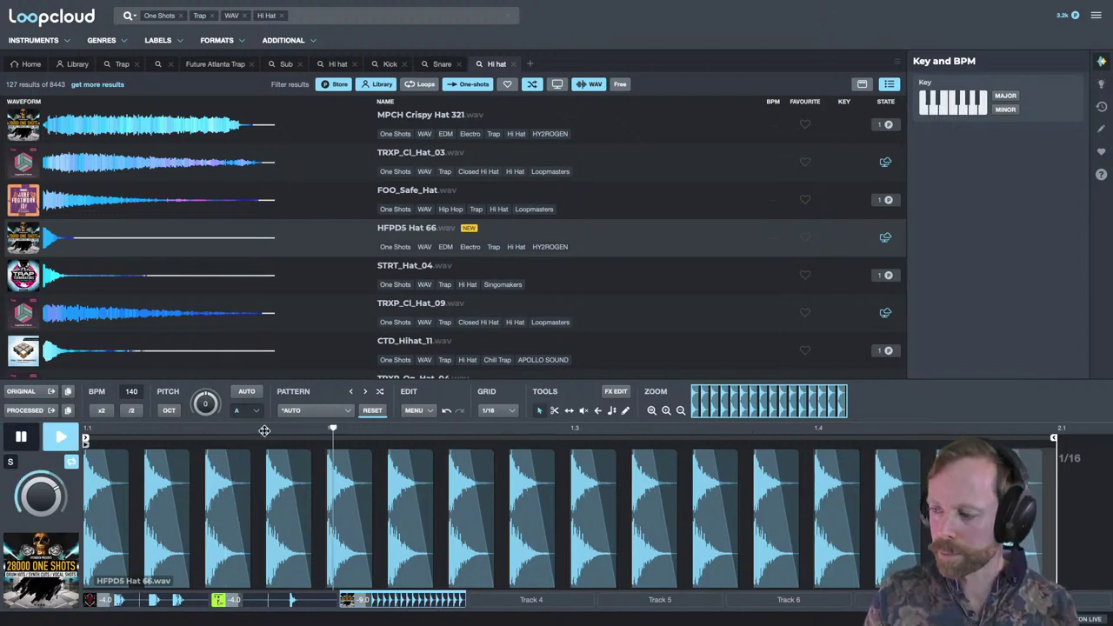
pyautogui.press('space')
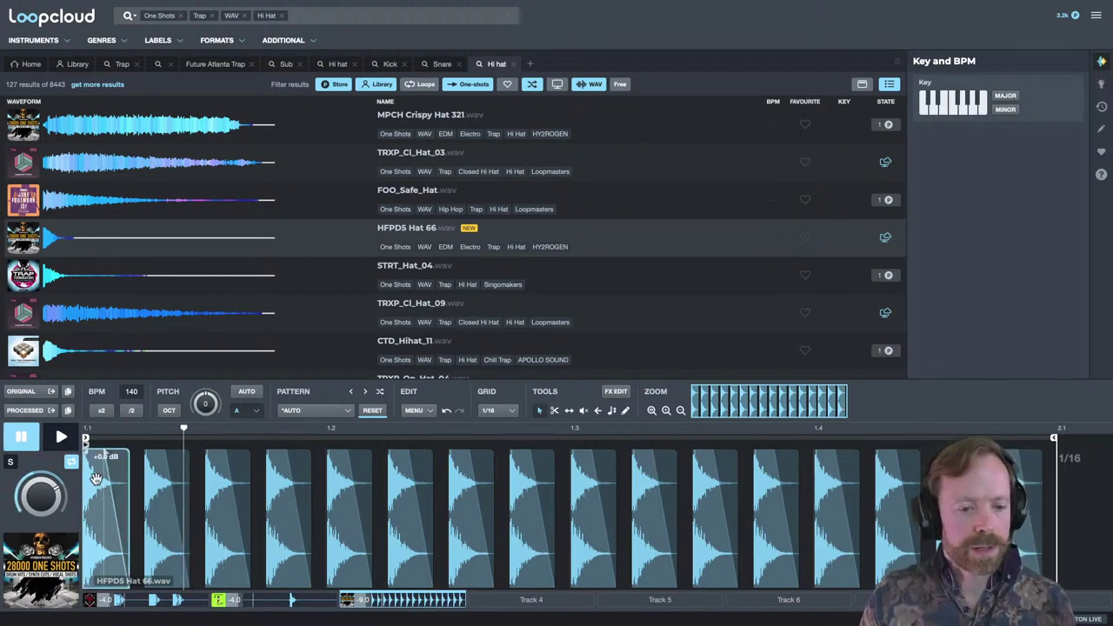
# Remove the hi-hat hits on the first, seventh, ninth and eleventh sixteenths and play back the pattern.
pyautogui.moveTo(96, 479); pyautogui.dragTo(226, 479)
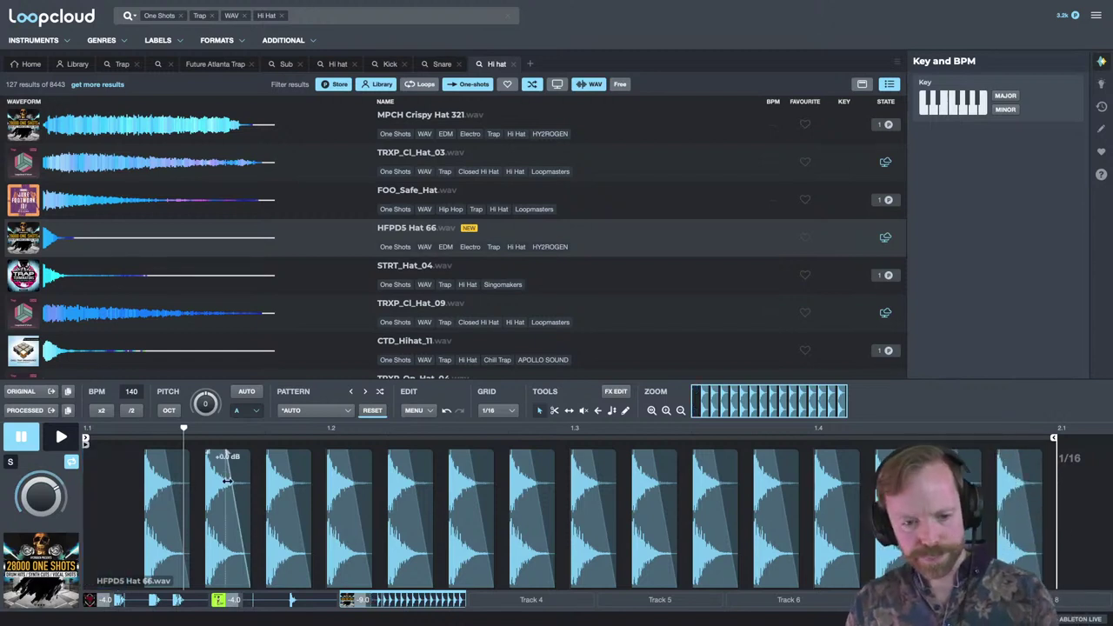
pyautogui.click(581, 483)
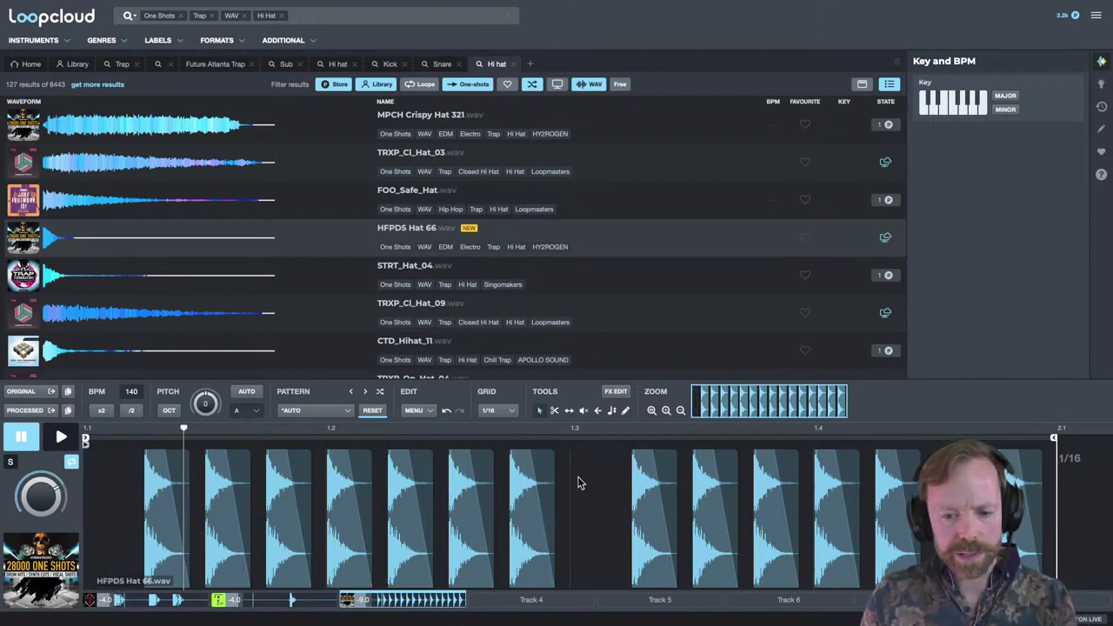
pyautogui.click(460, 484)
pyautogui.press('space')
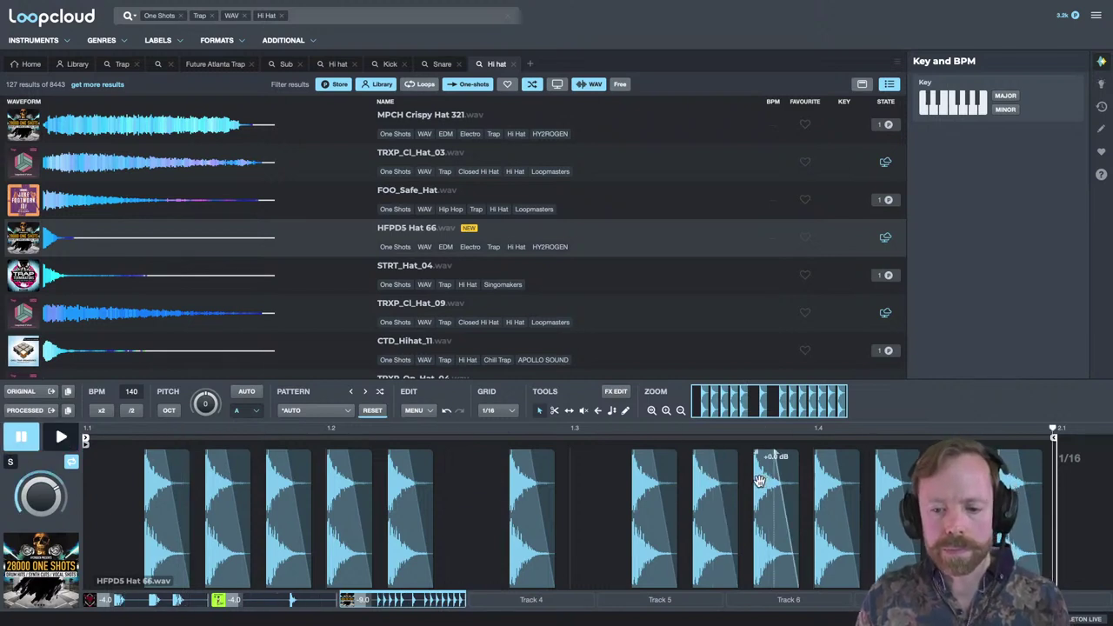
pyautogui.click(701, 483)
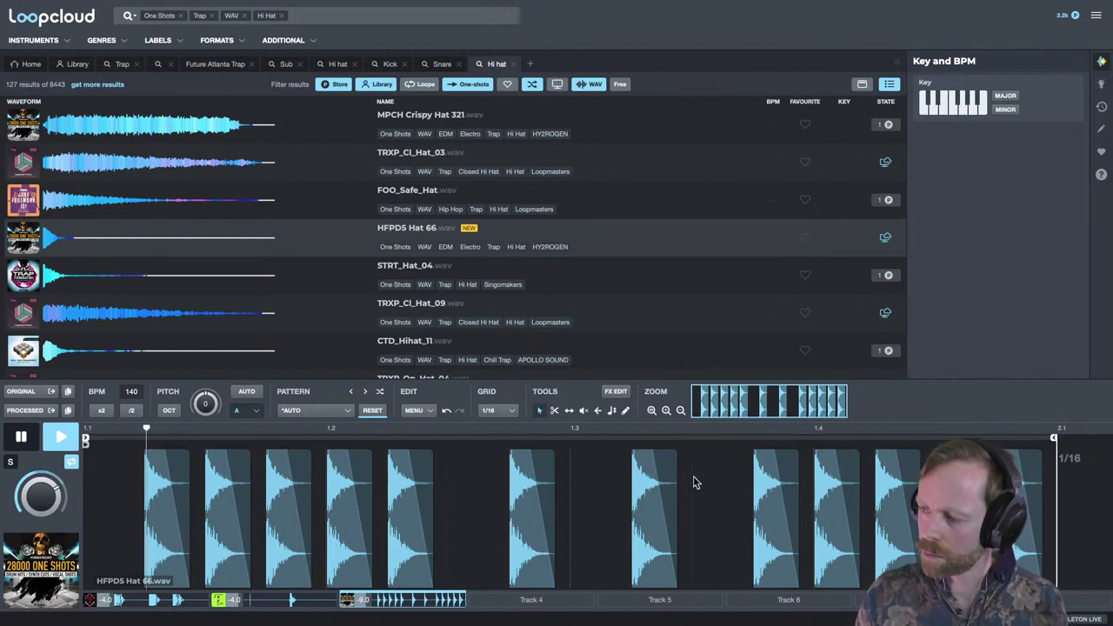
pyautogui.press('space')
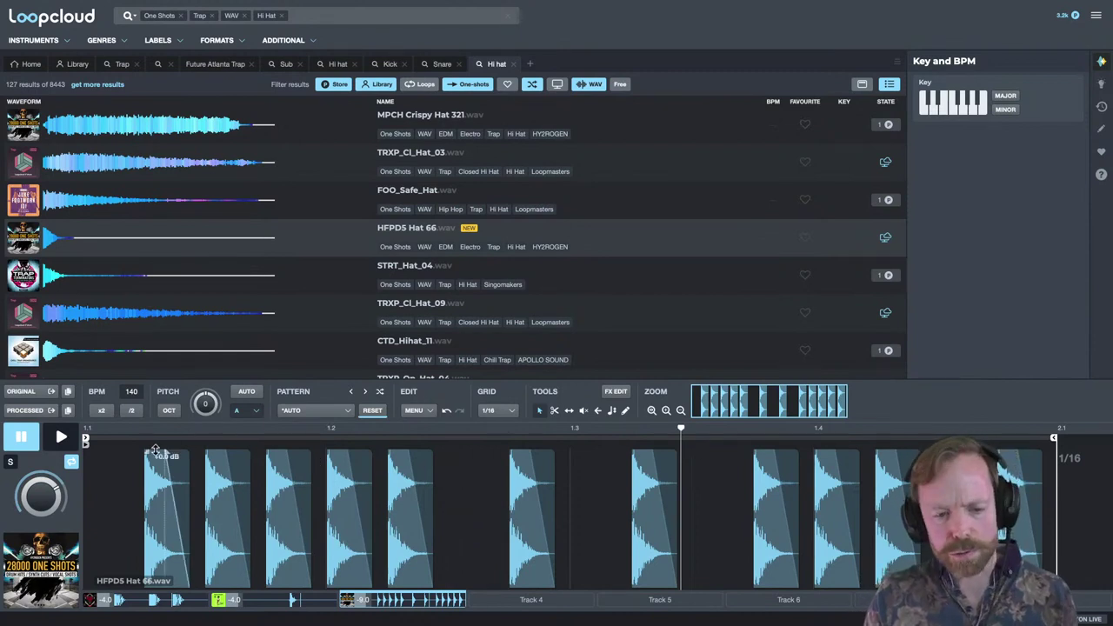
# Lower the gain of the hi-hat hits on the second, fourth, fifth and sixth sixteenths, the fifth to about -8 dB.
pyautogui.moveTo(154, 450); pyautogui.dragTo(153, 470)
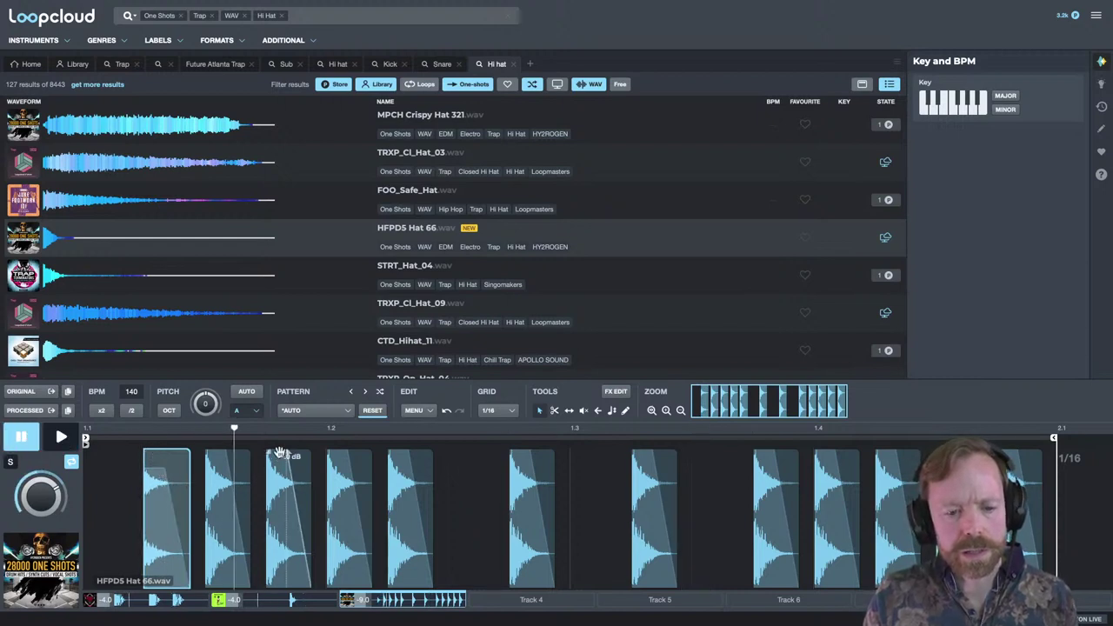
pyautogui.moveTo(279, 451); pyautogui.dragTo(278, 472)
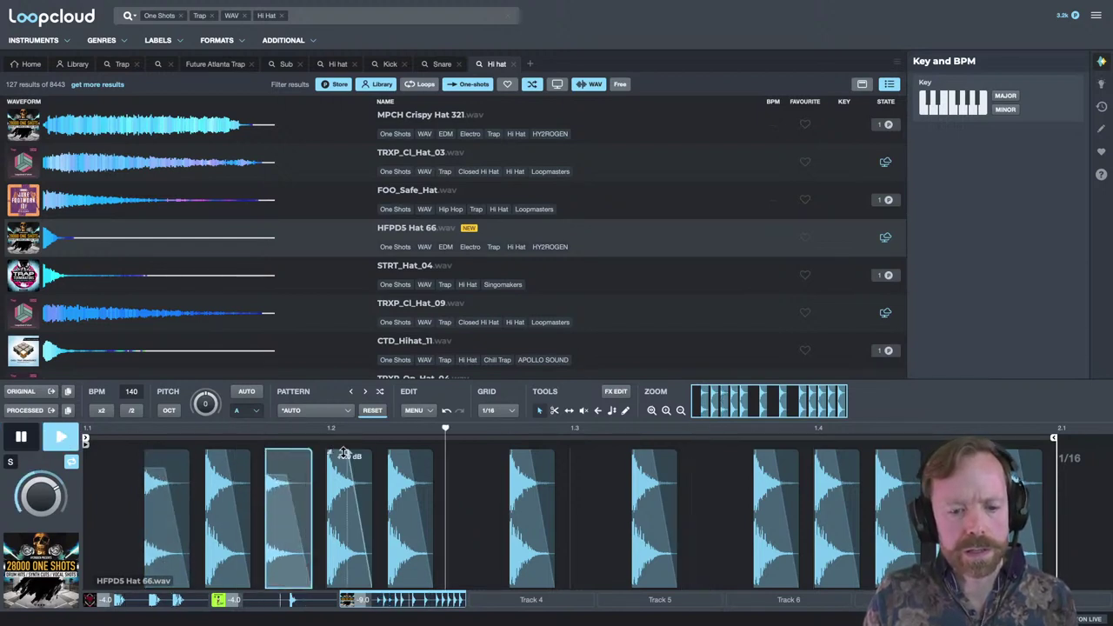
pyautogui.moveTo(337, 448); pyautogui.dragTo(338, 466)
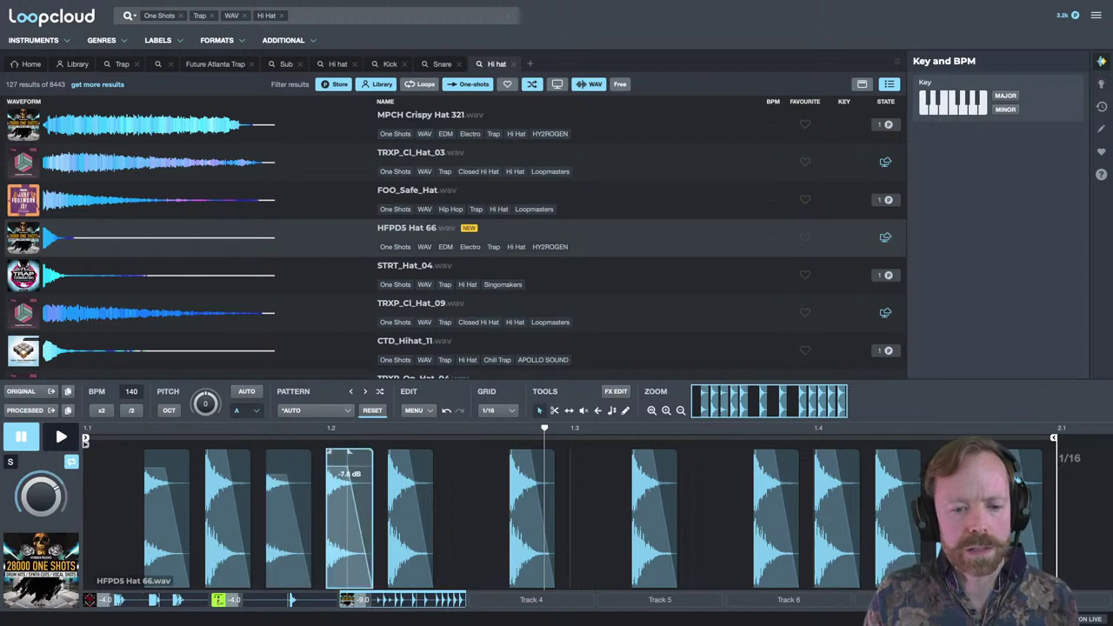
pyautogui.press('space')
pyautogui.moveTo(397, 448); pyautogui.dragTo(397, 454)
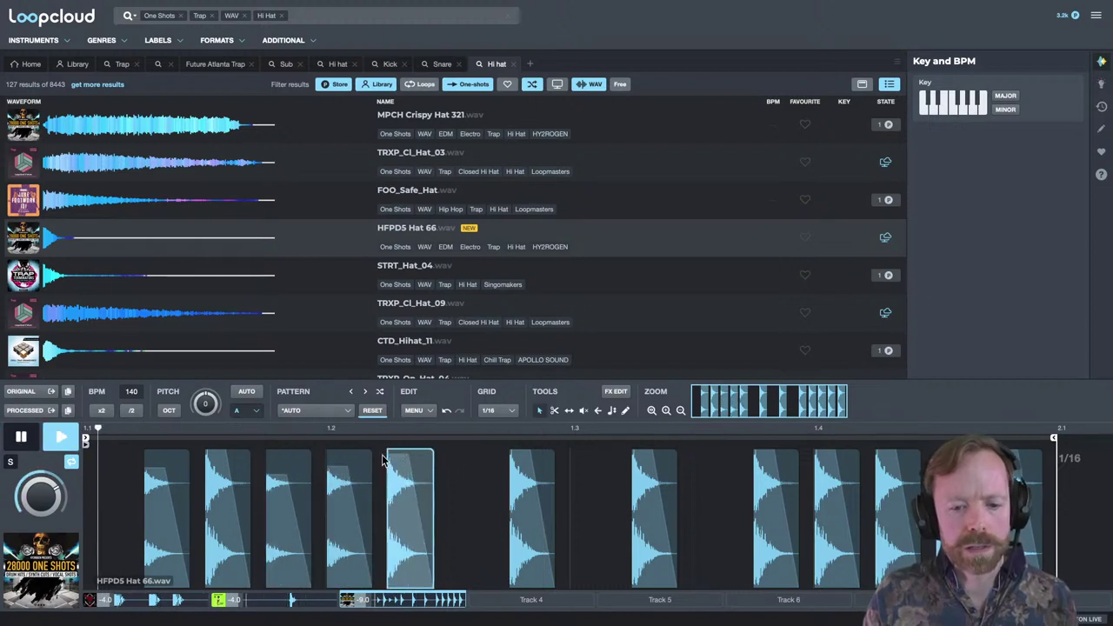
# Vary the gain of the hi-hat hits from the eighth to the fifteenth sixteenth, lowering the thirteenth to about -10.5 dB.
pyautogui.click(522, 449)
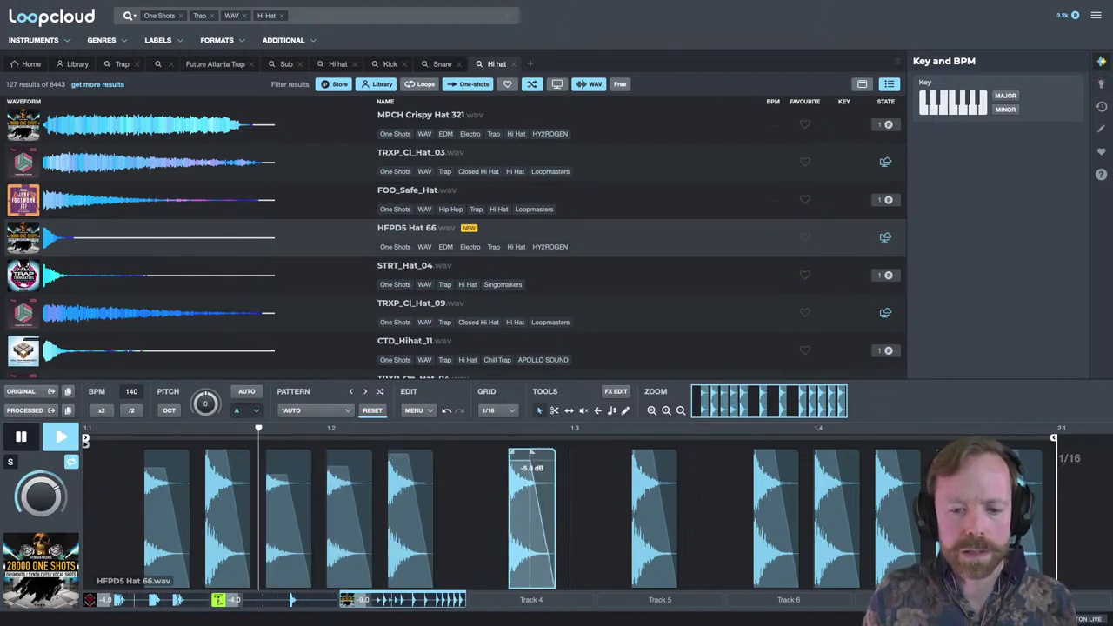
pyautogui.click(766, 450)
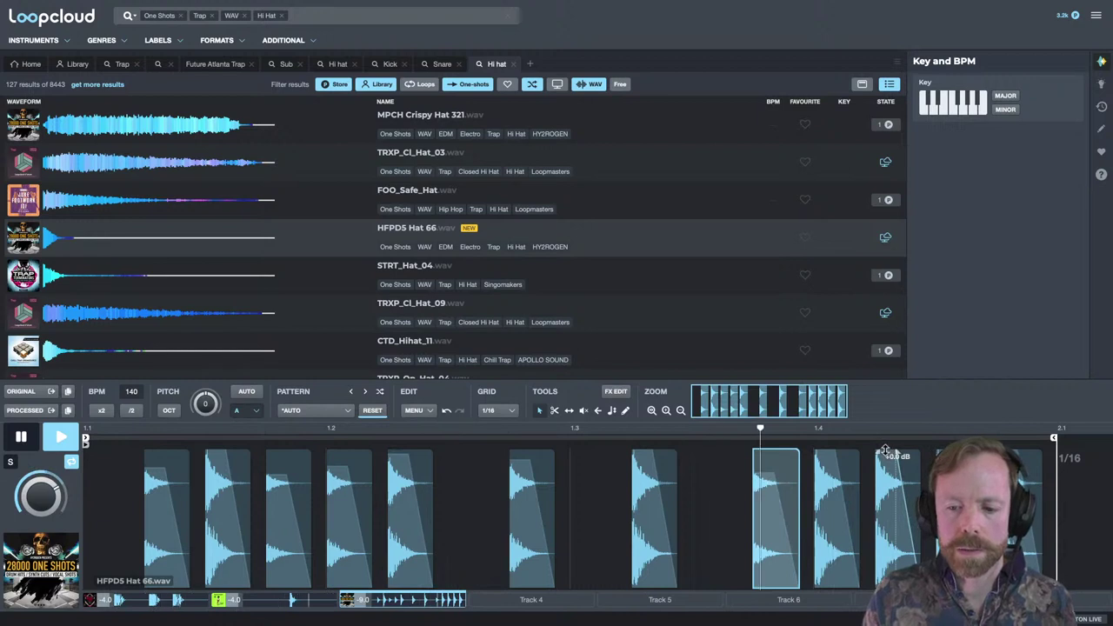
pyautogui.moveTo(884, 450); pyautogui.dragTo(884, 477)
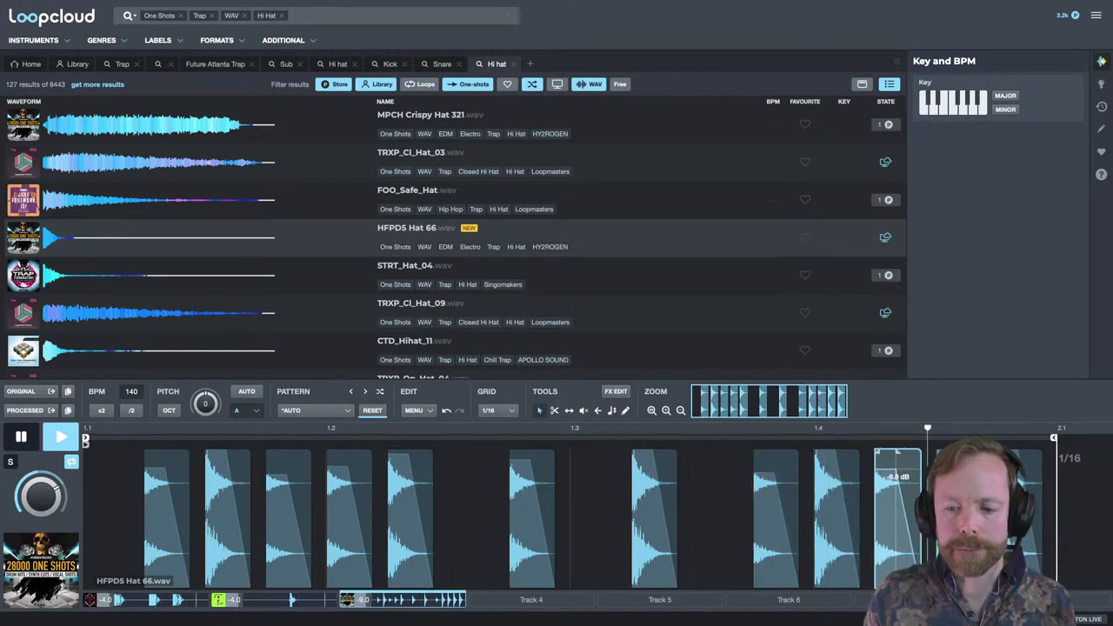
pyautogui.click(835, 460)
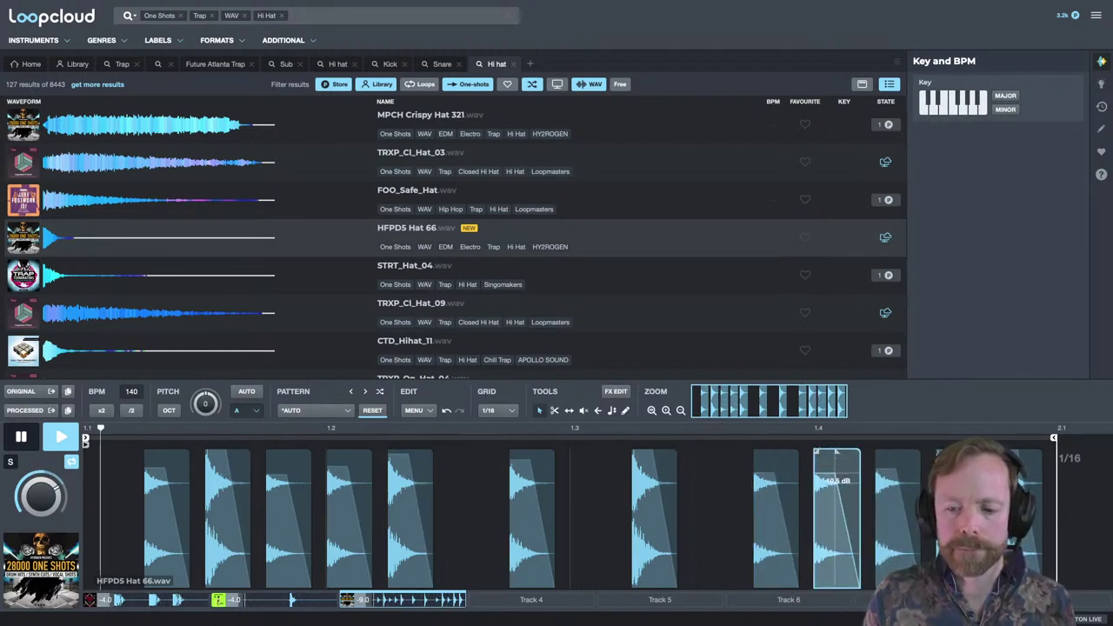
pyautogui.moveTo(881, 461); pyautogui.dragTo(881, 442)
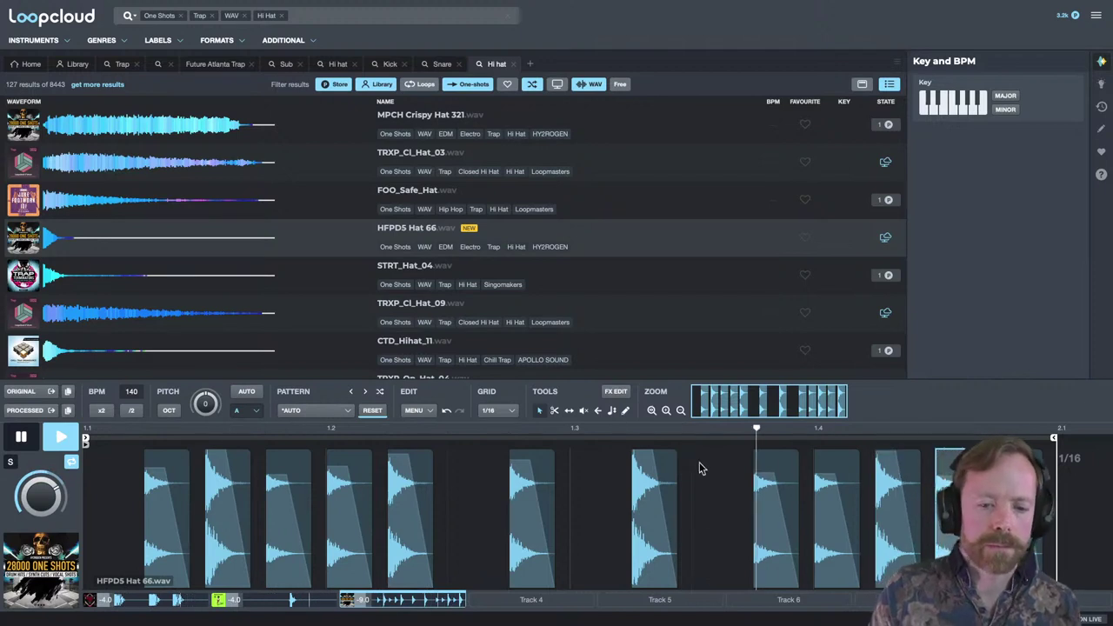
# Audition STRT_Hat_04, TRXP_Cl_Hat_03 and MPCH Crispy Hat 321 in the custom hi-hat pattern, then stop playback.
pyautogui.click(393, 279)
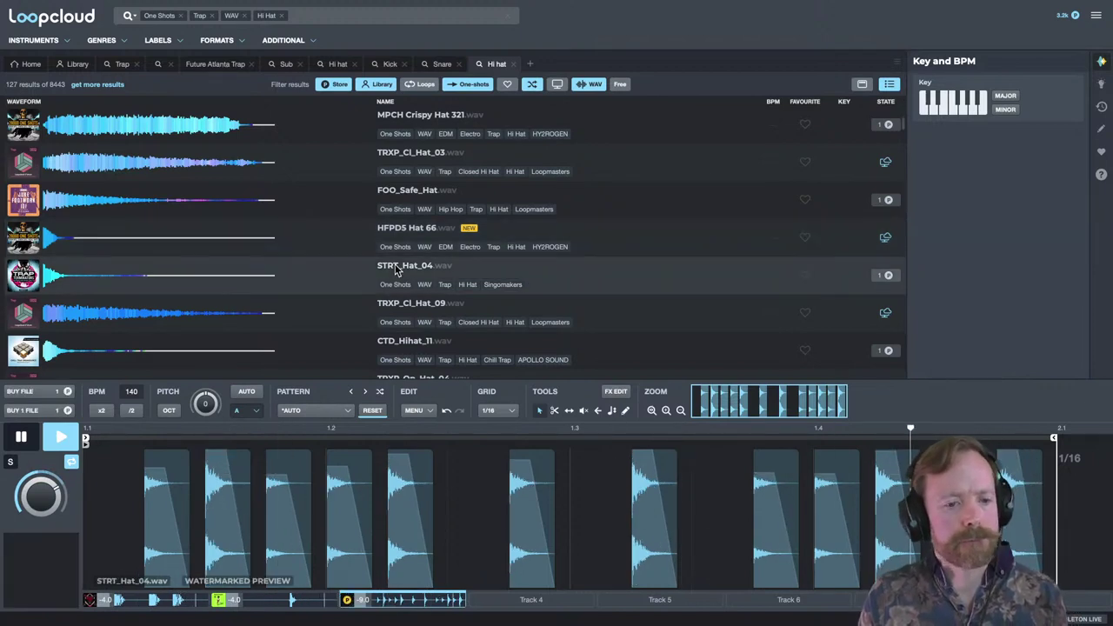
pyautogui.click(410, 155)
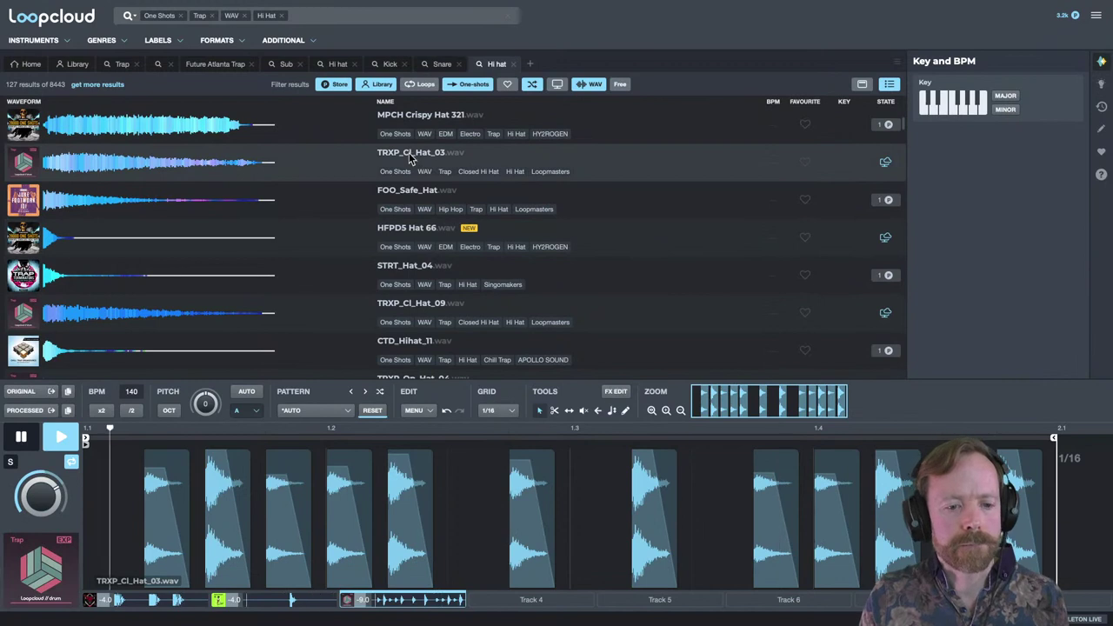
pyautogui.click(400, 111)
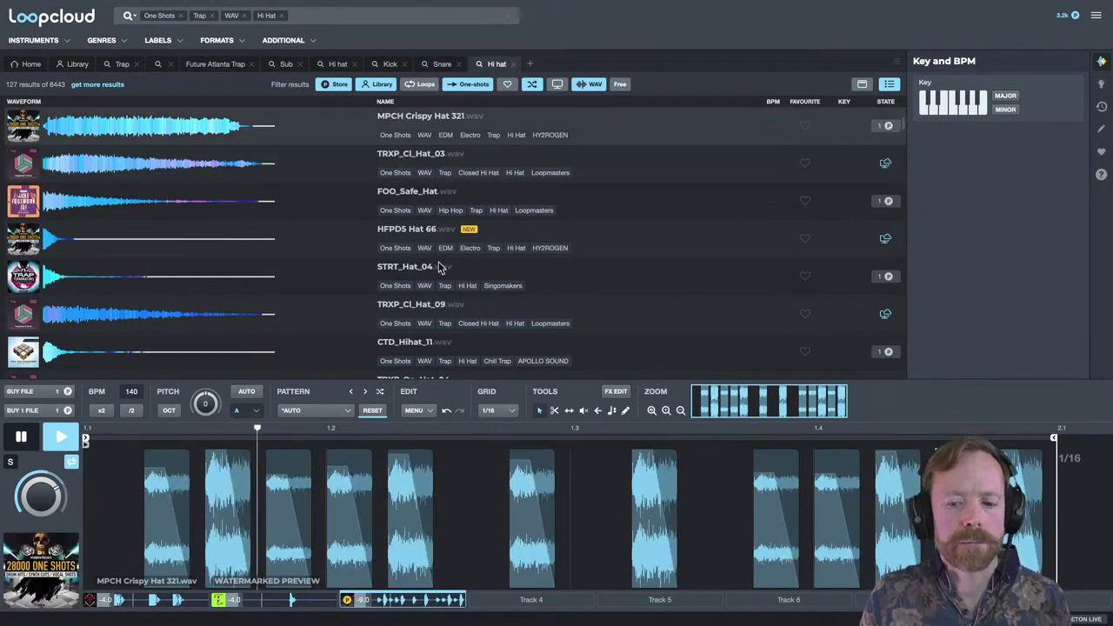
pyautogui.press('space')
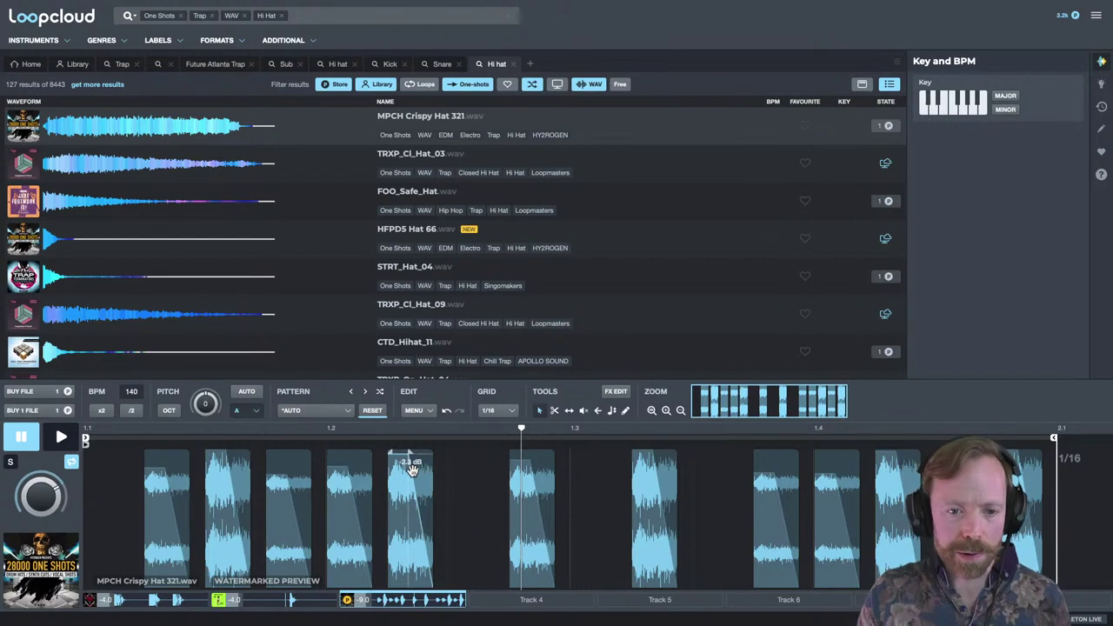
# Audition TRXP_Cl_Hat_03 and HFPD5 Hat 66 in the custom hi-hat pattern, keep HFPD5 Hat 66 and stop playback.
pyautogui.click(392, 165)
pyautogui.click(408, 232)
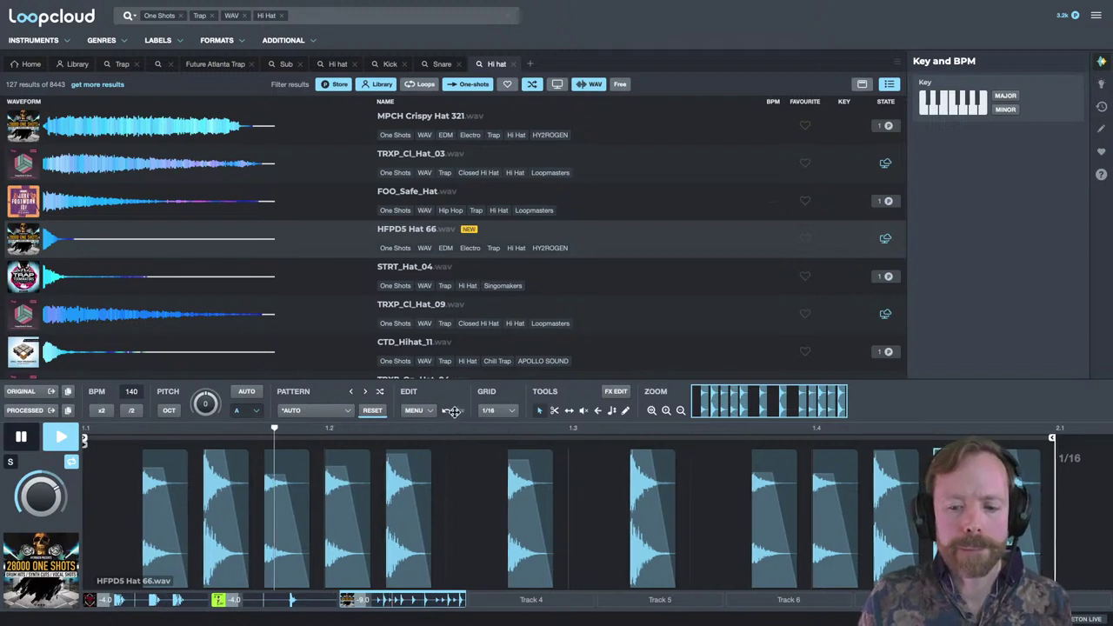
pyautogui.moveTo(454, 412); pyautogui.dragTo(740, 450)
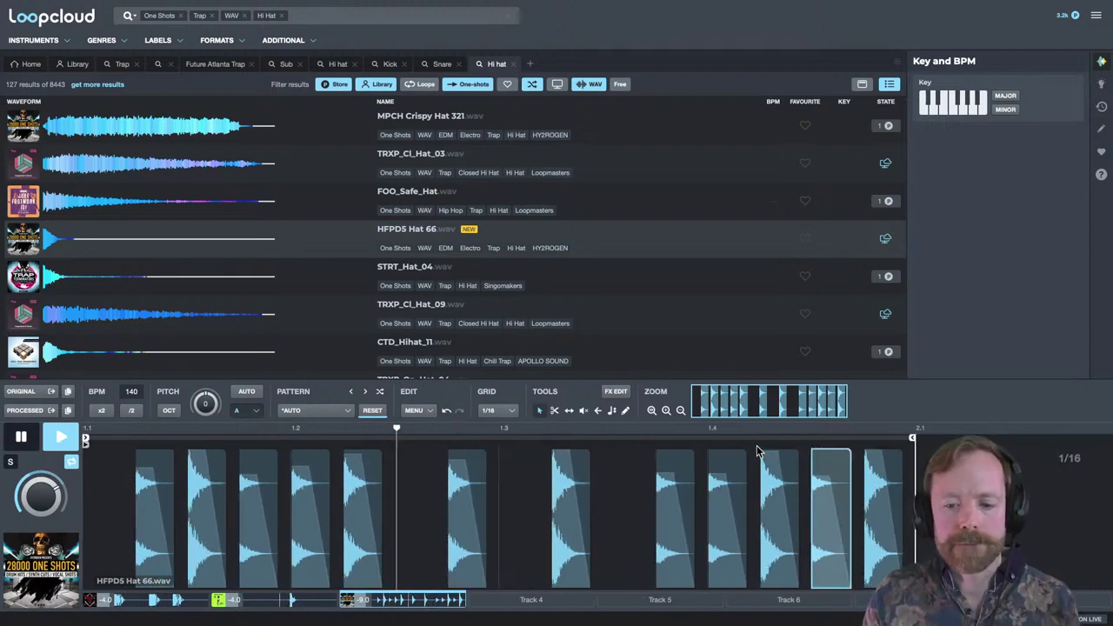
pyautogui.press('space')
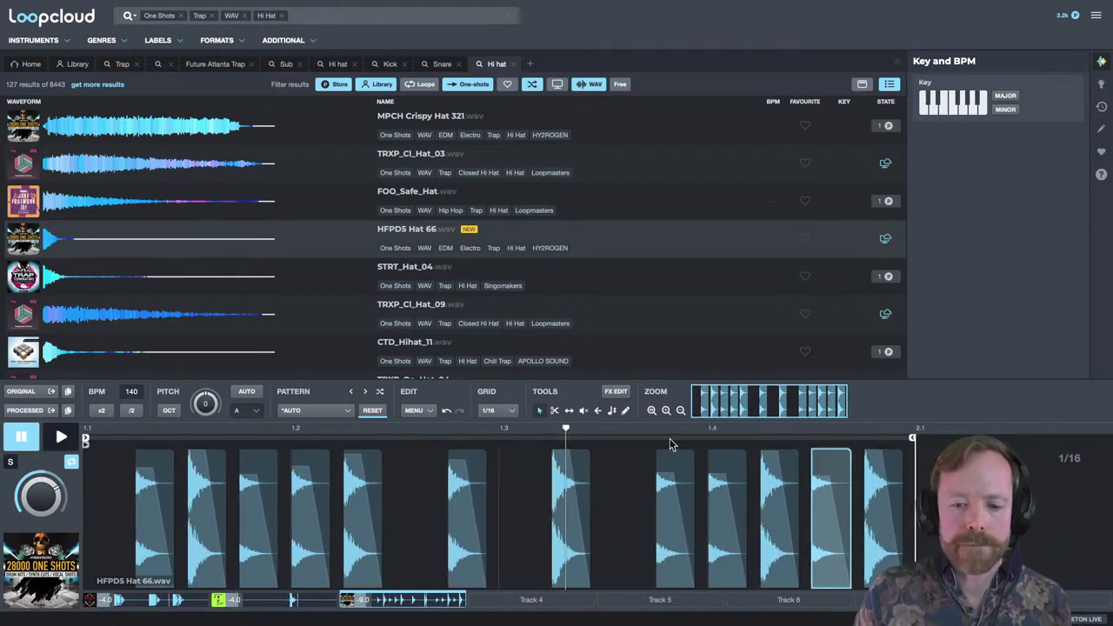
# Add a Delay effect with the Default preset to the hi-hat track and play back the beat.
pyautogui.click(617, 394)
pyautogui.click(1102, 353)
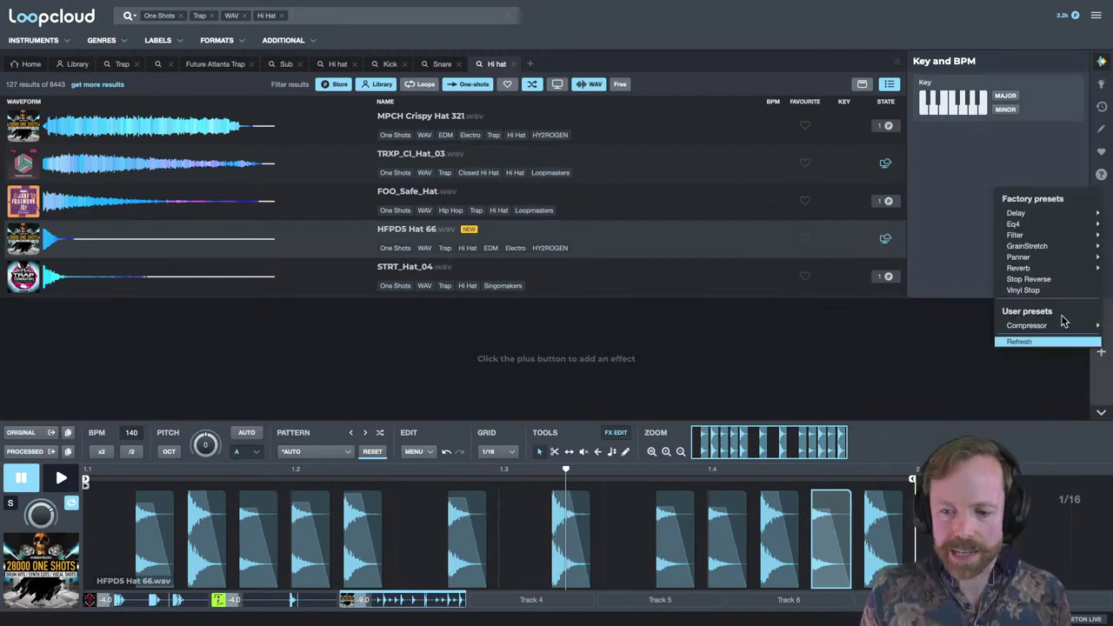
pyautogui.moveTo(1019, 218)
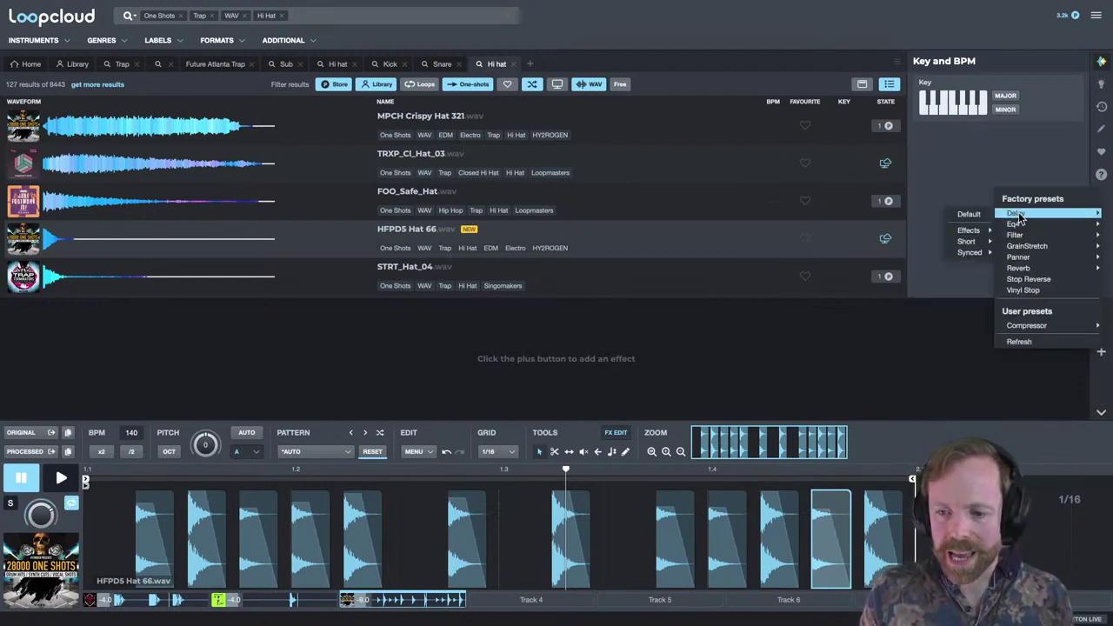
pyautogui.click(978, 216)
pyautogui.press('space')
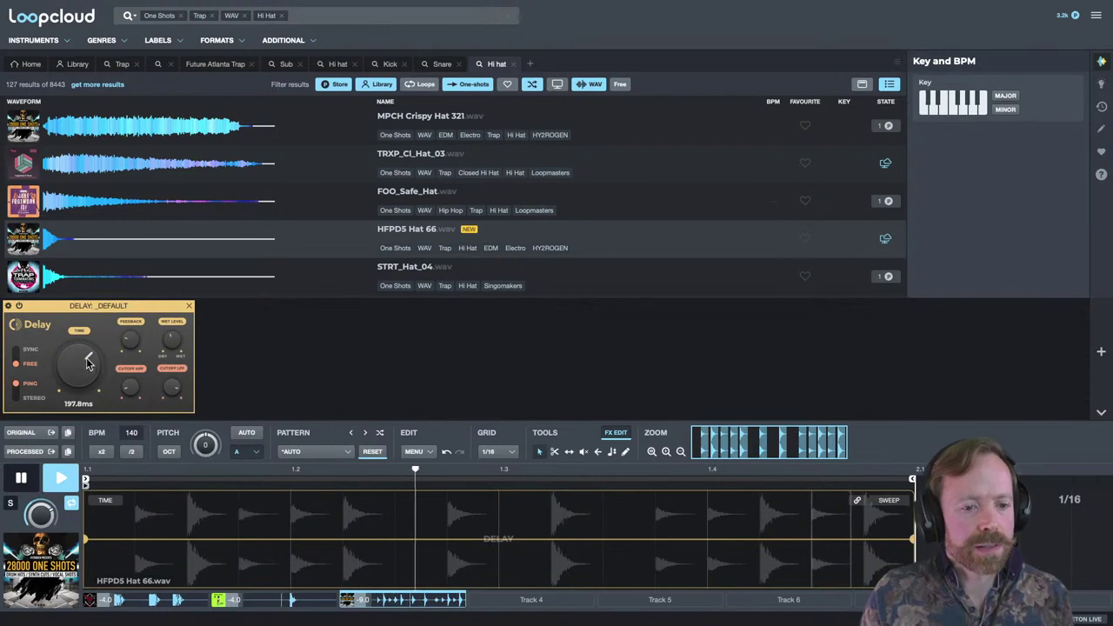
# Try the hi-hat delay in Sync mode with its time at 1/16 during playback.
pyautogui.click(15, 355)
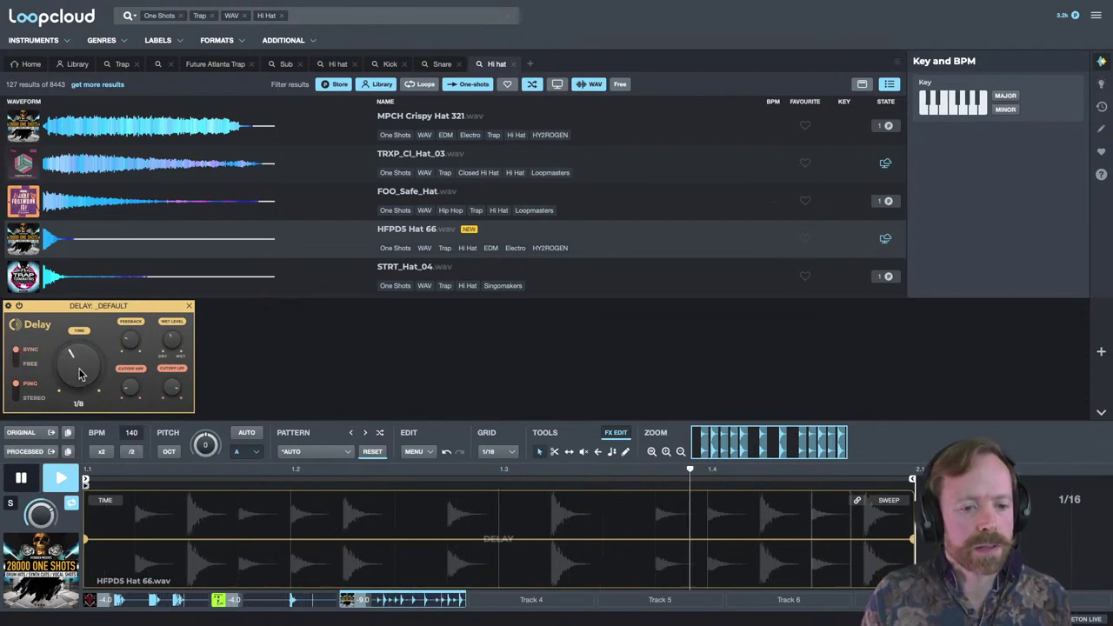
pyautogui.moveTo(81, 375); pyautogui.dragTo(75, 361)
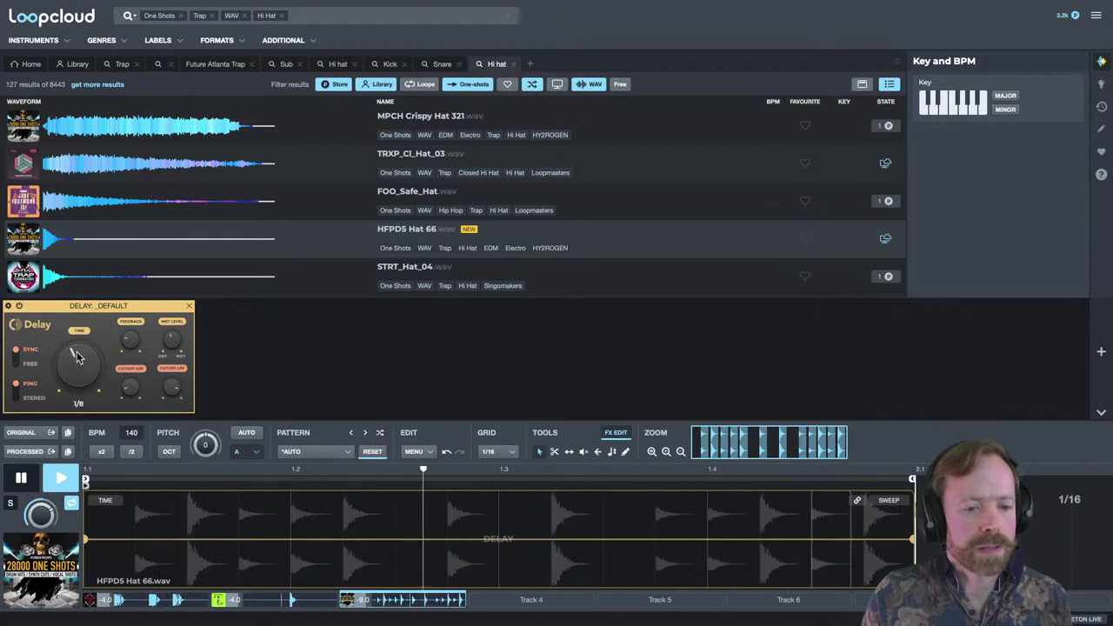
pyautogui.moveTo(75, 364); pyautogui.dragTo(78, 372)
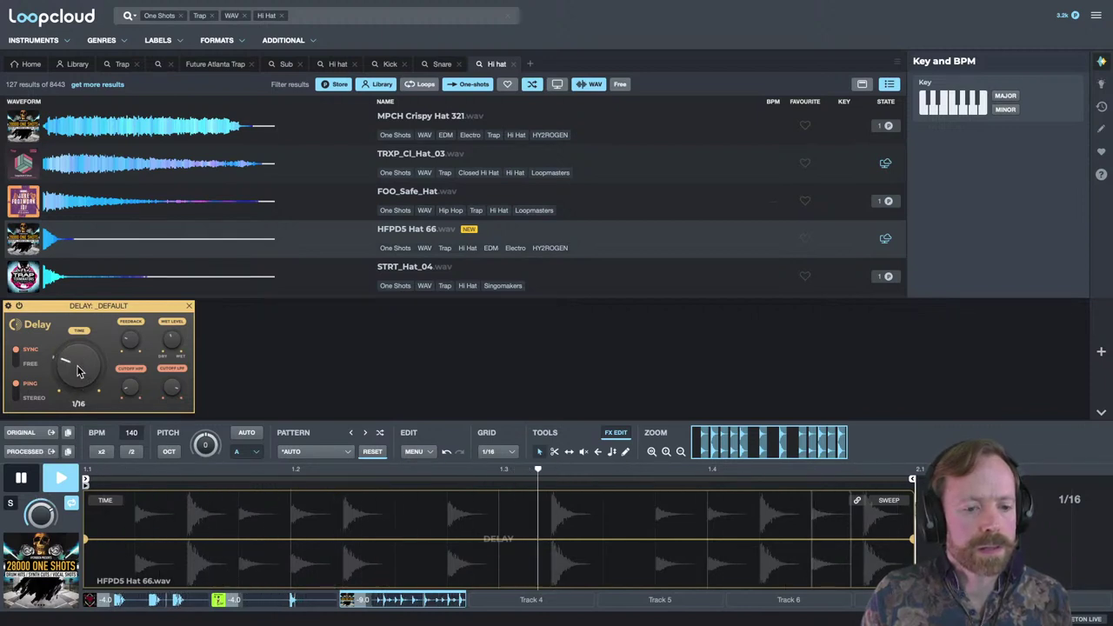
pyautogui.press('space')
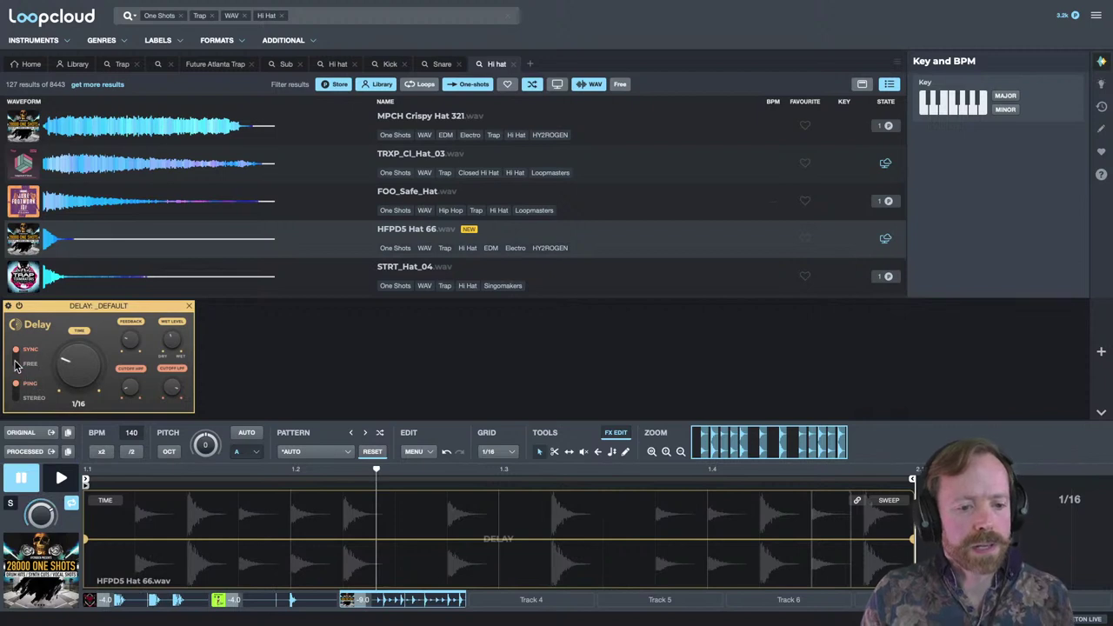
# Set the hi-hat delay to Free mode at 20.9 ms, raise its feedback and play back the result.
pyautogui.click(16, 364)
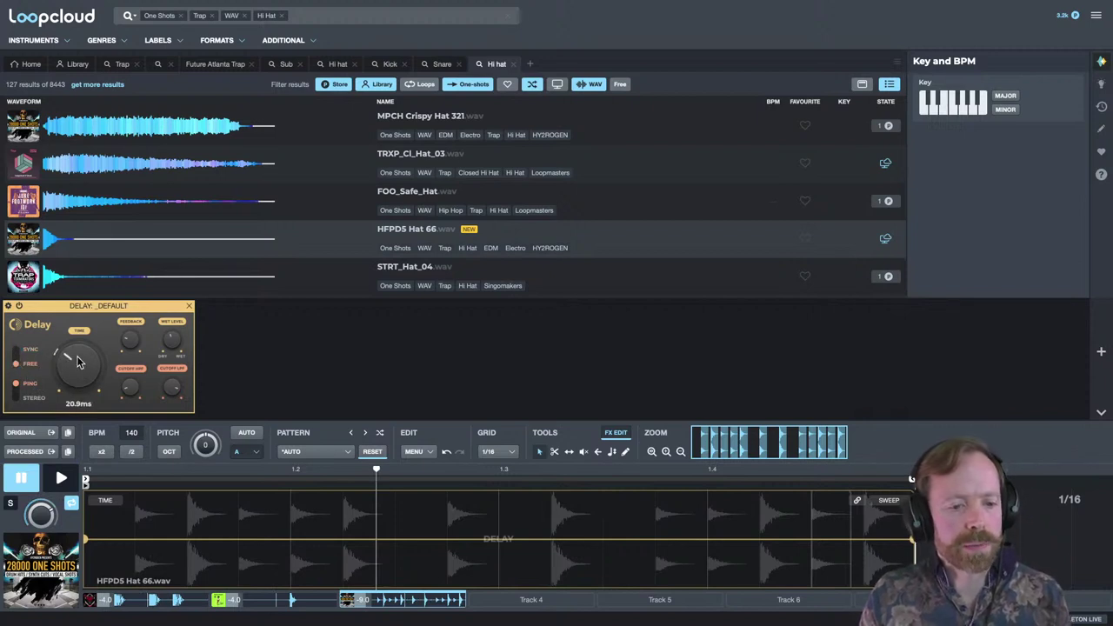
pyautogui.press('space')
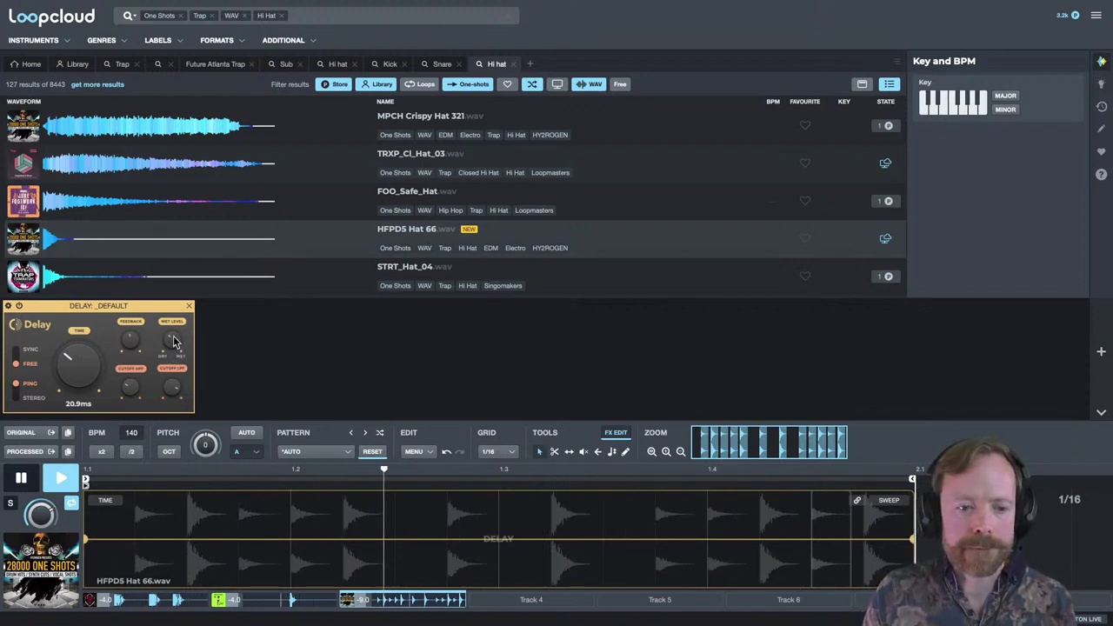
pyautogui.press('space')
# Try the Percussion Enhancer reverb on the IQ_Baile_Snare_39 track and replace it with the Snare Med Room reverb preset.
pyautogui.click(281, 599)
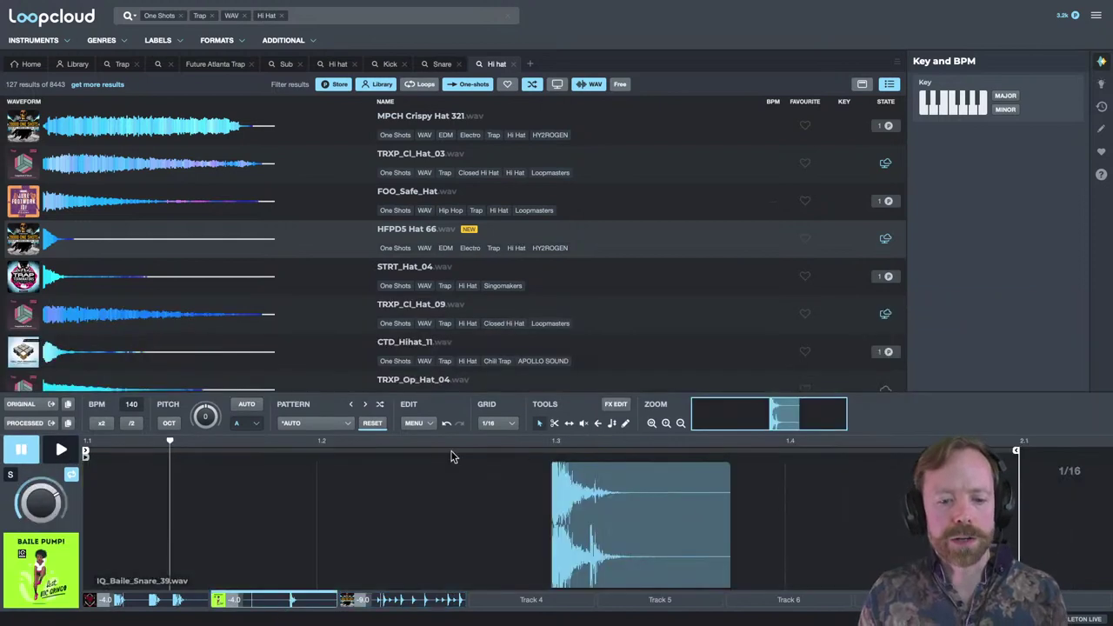
pyautogui.click(616, 403)
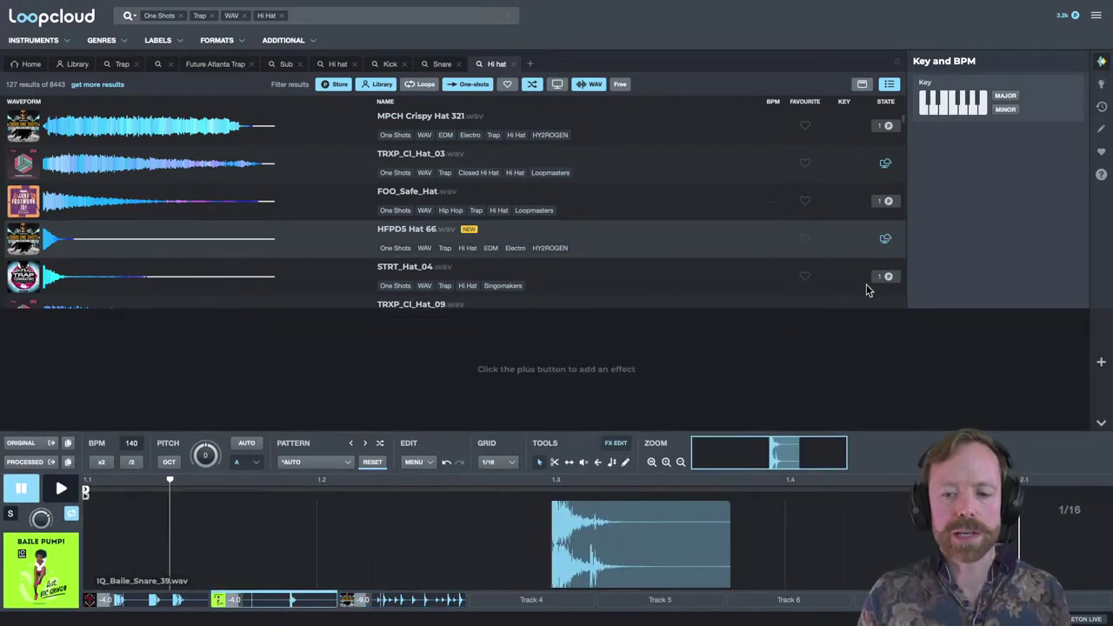
pyautogui.click(1102, 362)
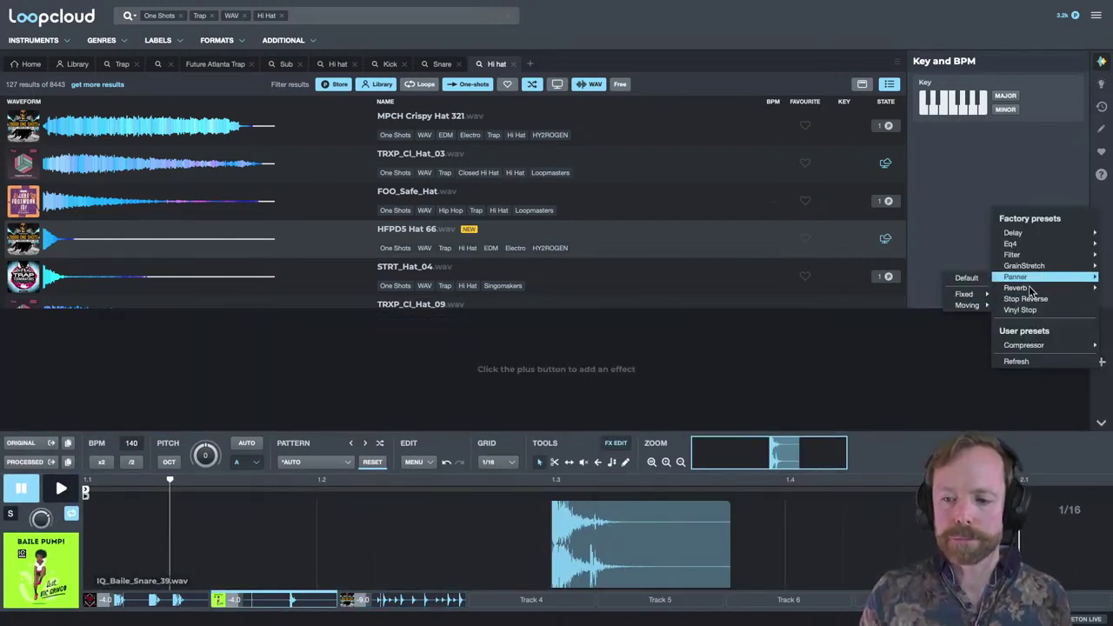
pyautogui.moveTo(1024, 291)
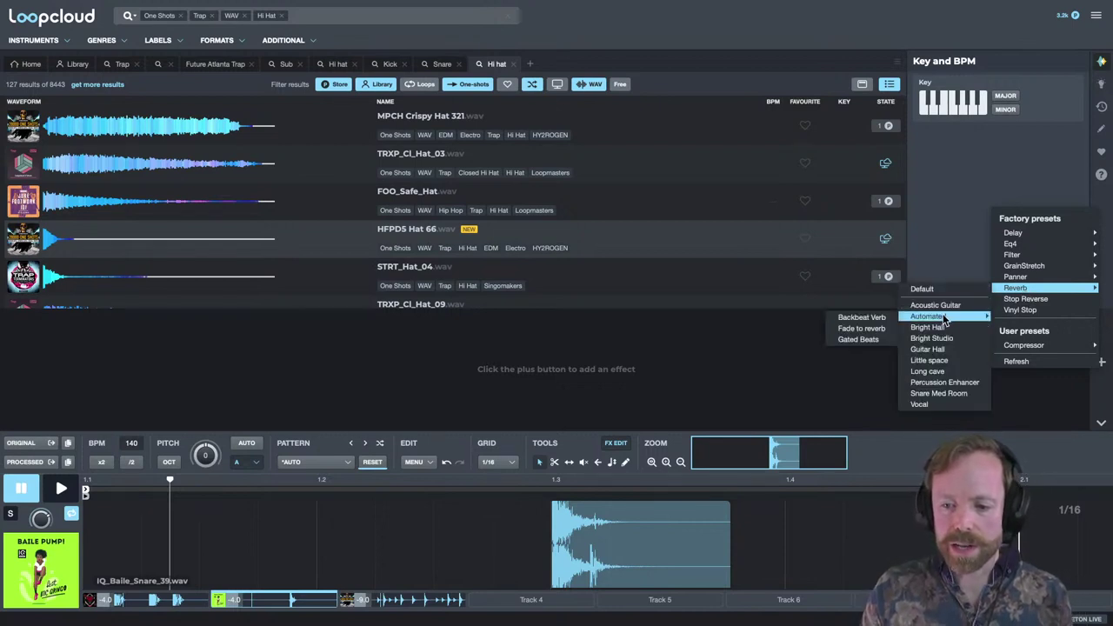
pyautogui.click(939, 386)
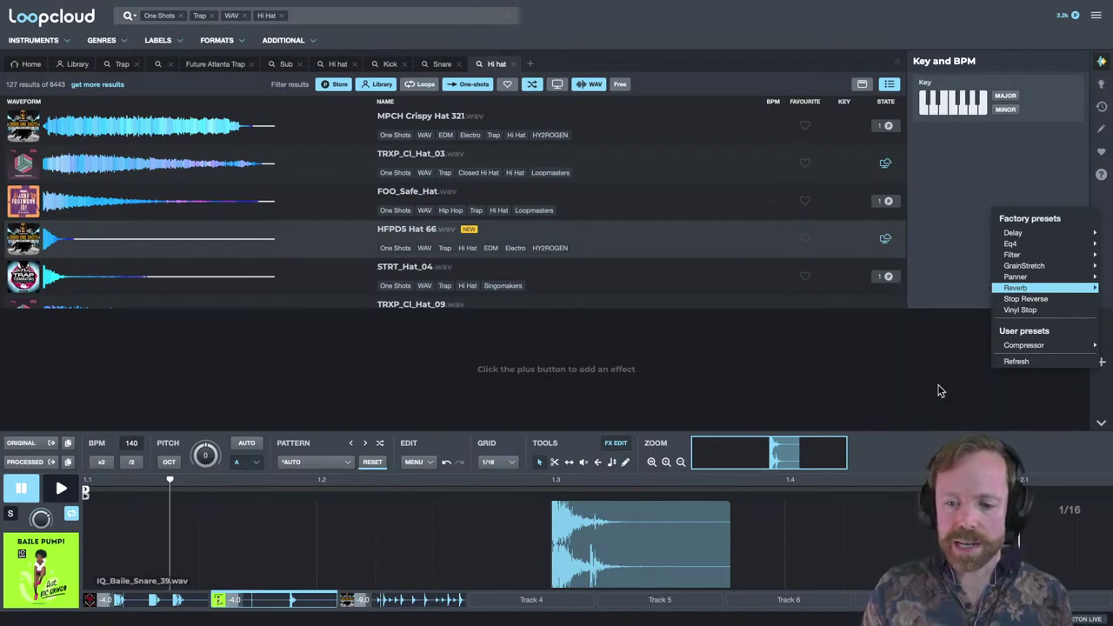
pyautogui.click(156, 317)
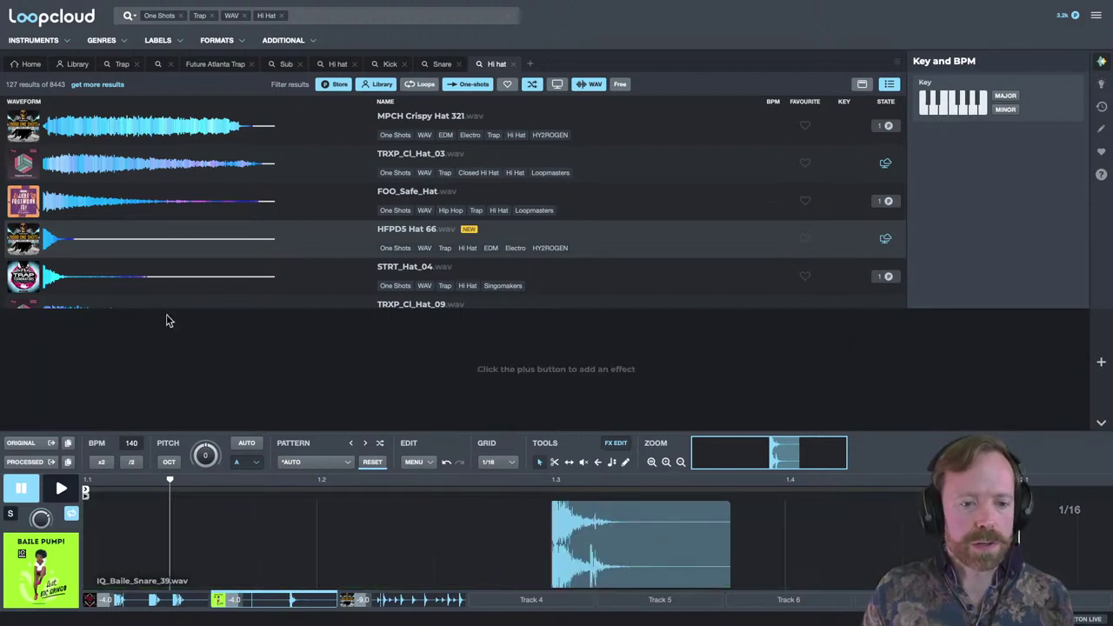
pyautogui.click(1101, 362)
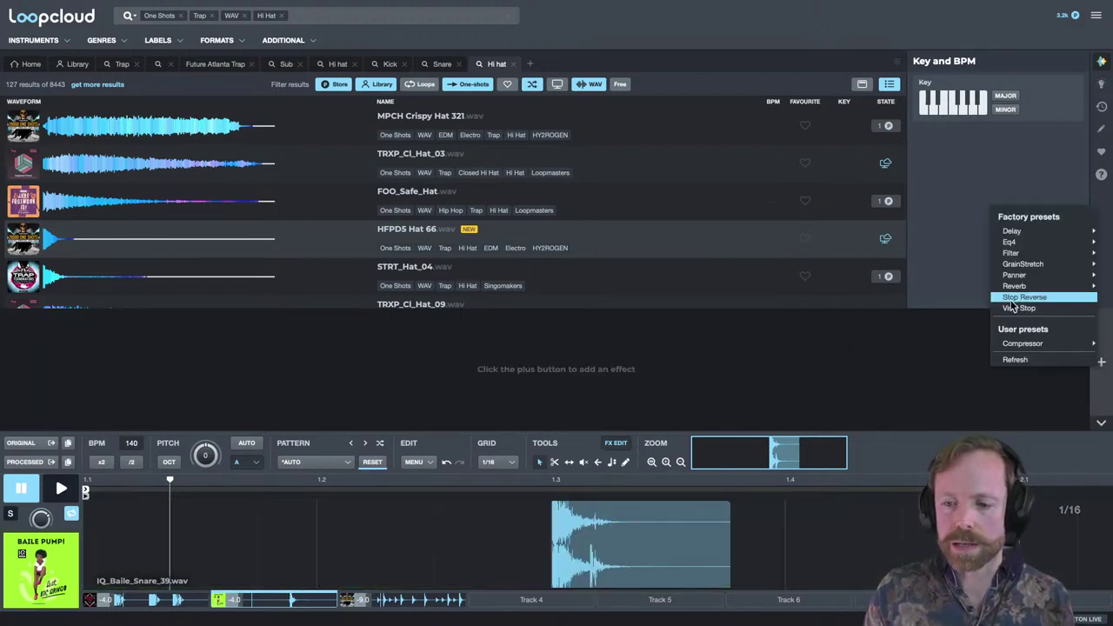
pyautogui.moveTo(1014, 293)
pyautogui.click(948, 392)
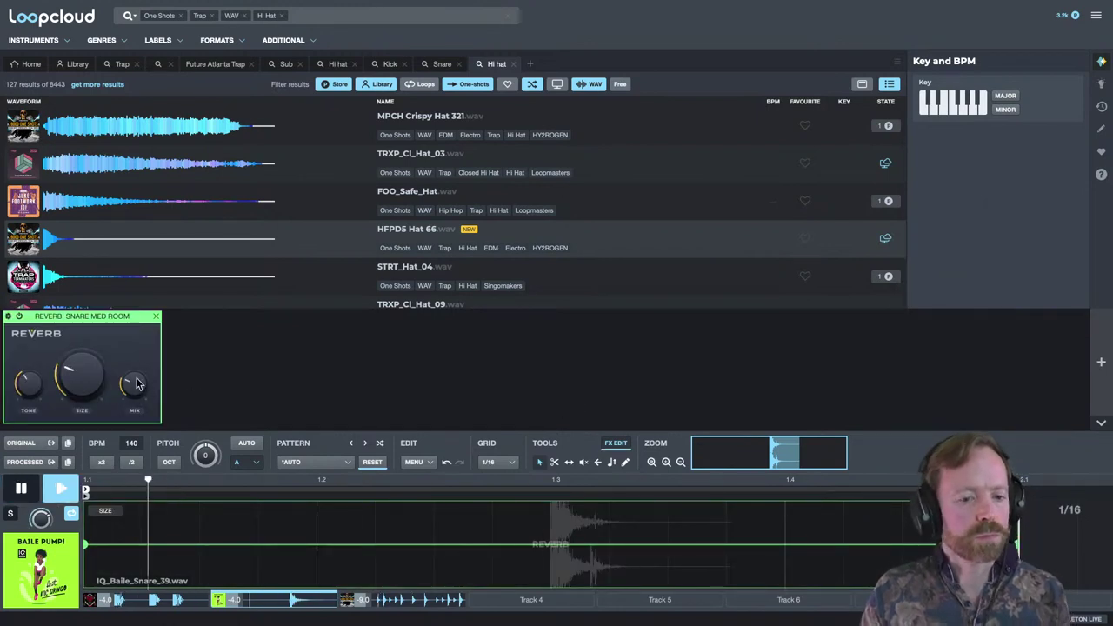
# Reduce the snare reverb's size slightly and lower the snare track's level to -10 dB, stopping playback.
pyautogui.moveTo(78, 366); pyautogui.dragTo(79, 371)
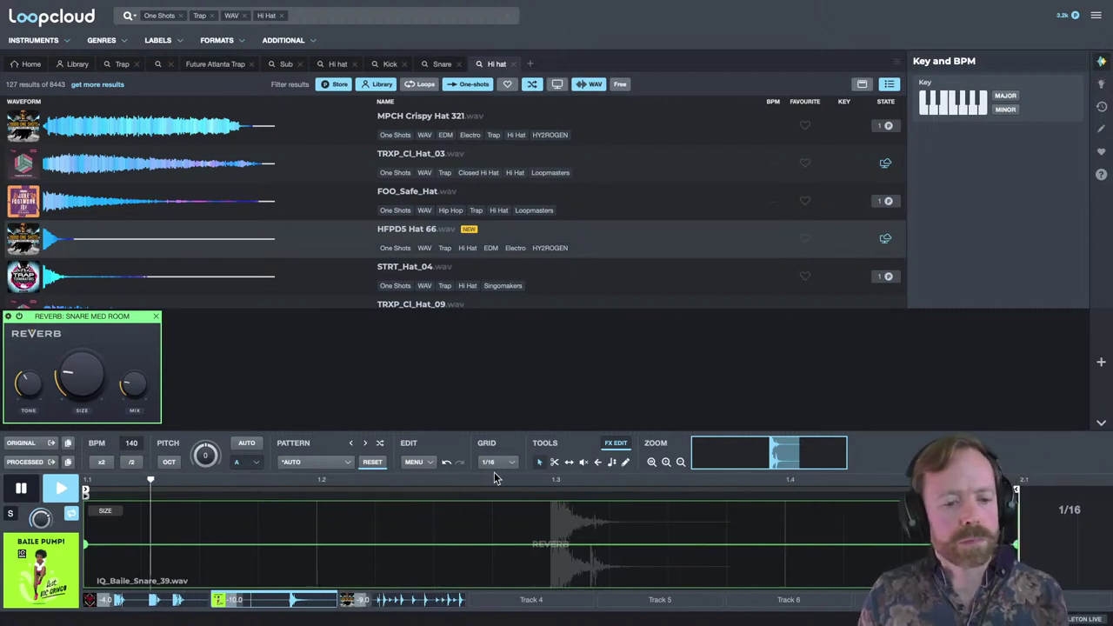
pyautogui.press('space')
# Select the empty Track 4 and search in a new tab for sounds with the Top and Trap tags.
pyautogui.click(532, 600)
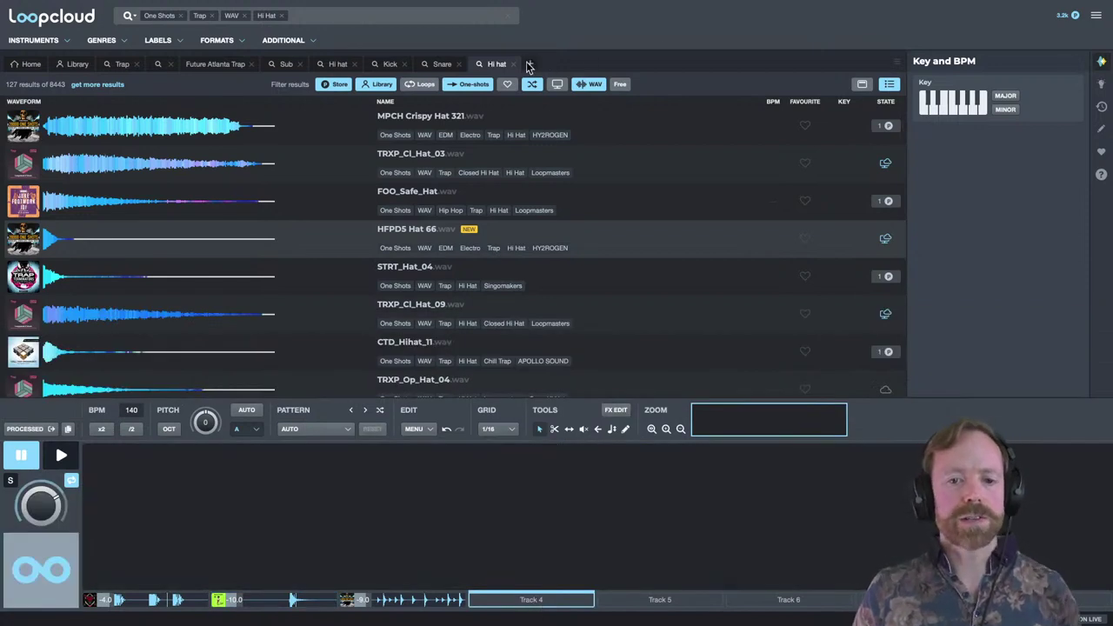
pyautogui.click(530, 63)
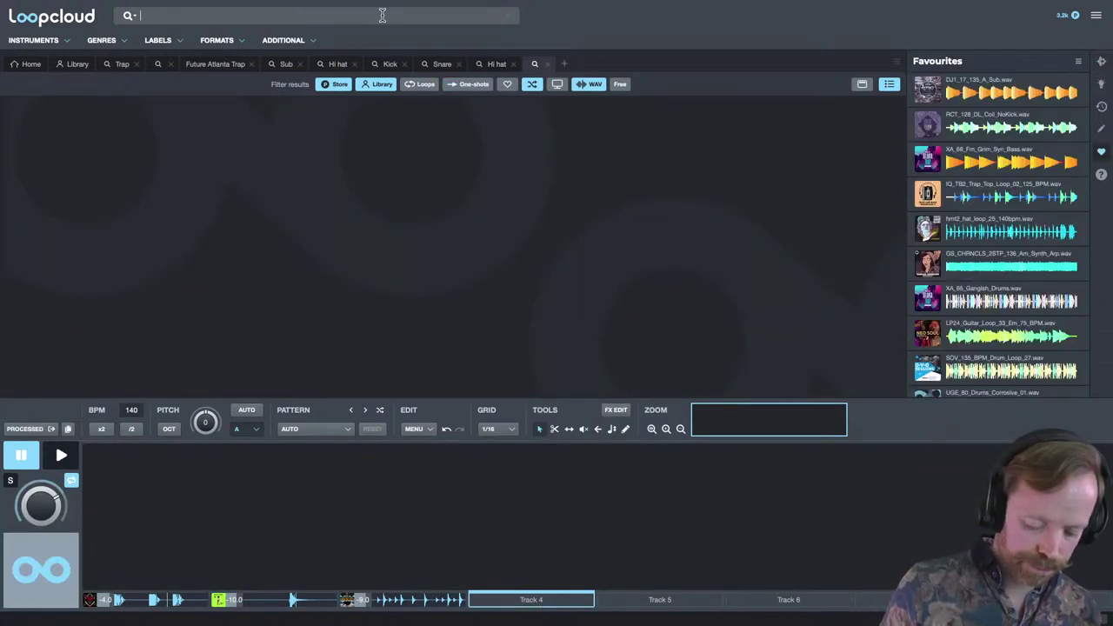
pyautogui.write('top')
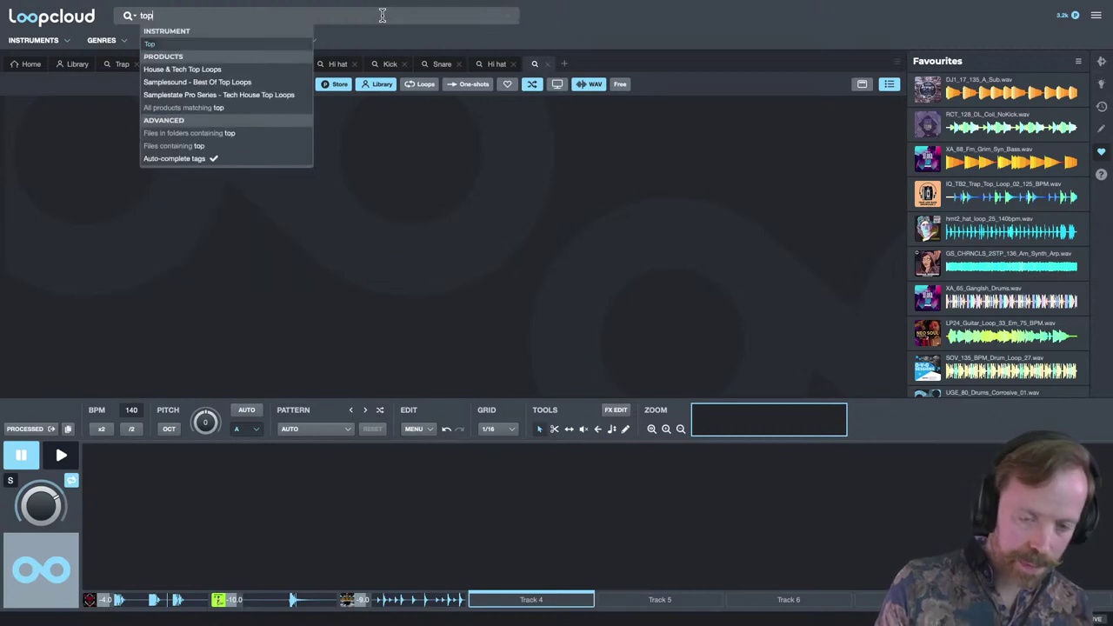
pyautogui.click(154, 44)
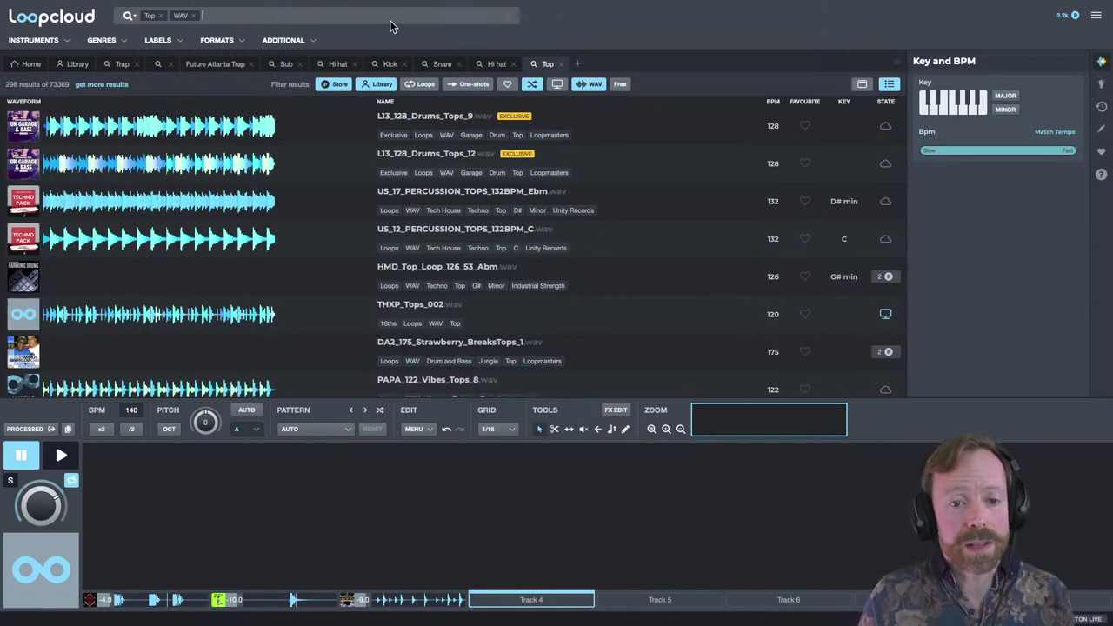
pyautogui.write('trap')
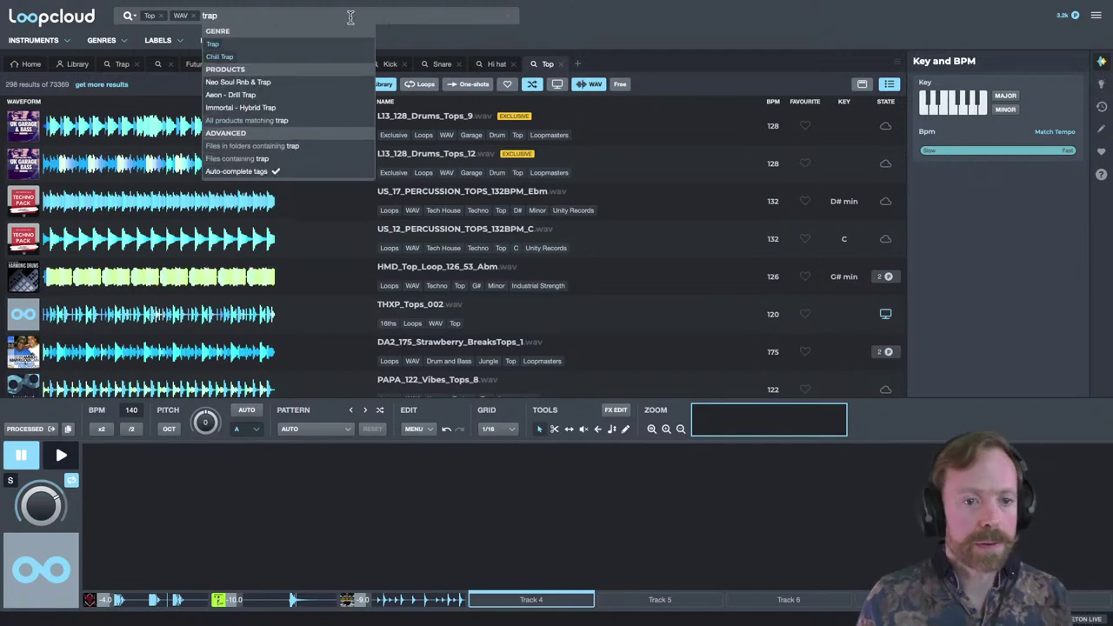
pyautogui.click(213, 43)
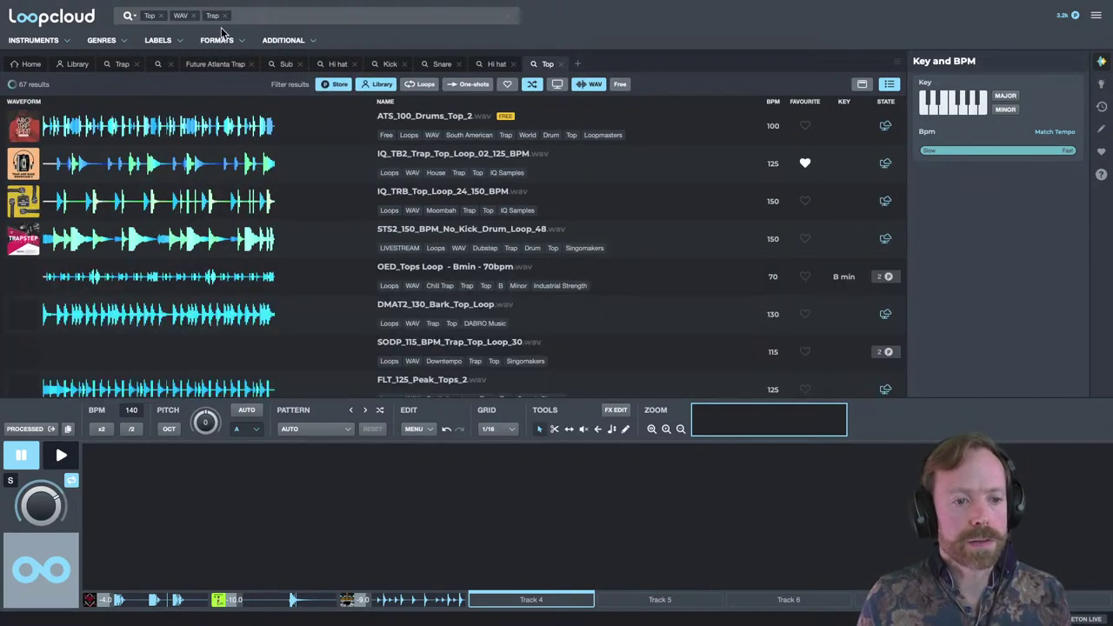
# Audition ATS_100_Drums_Top_2, IQ_TB2_Trap_Top_Loop_02_125_BPM, IQ_TRB_Top_Loop_24_150_BPM, STS2_150_BPM_No_Kick_Drum_Loop_48 and OED_Tops Loop on Track 4.
pyautogui.click(439, 124)
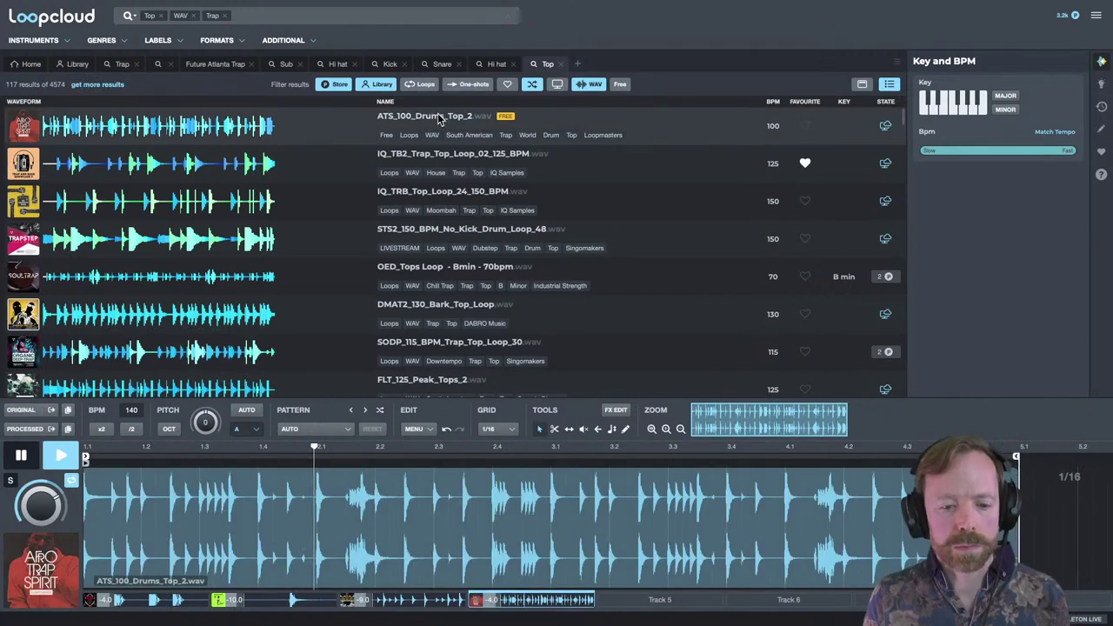
pyautogui.press('Down')
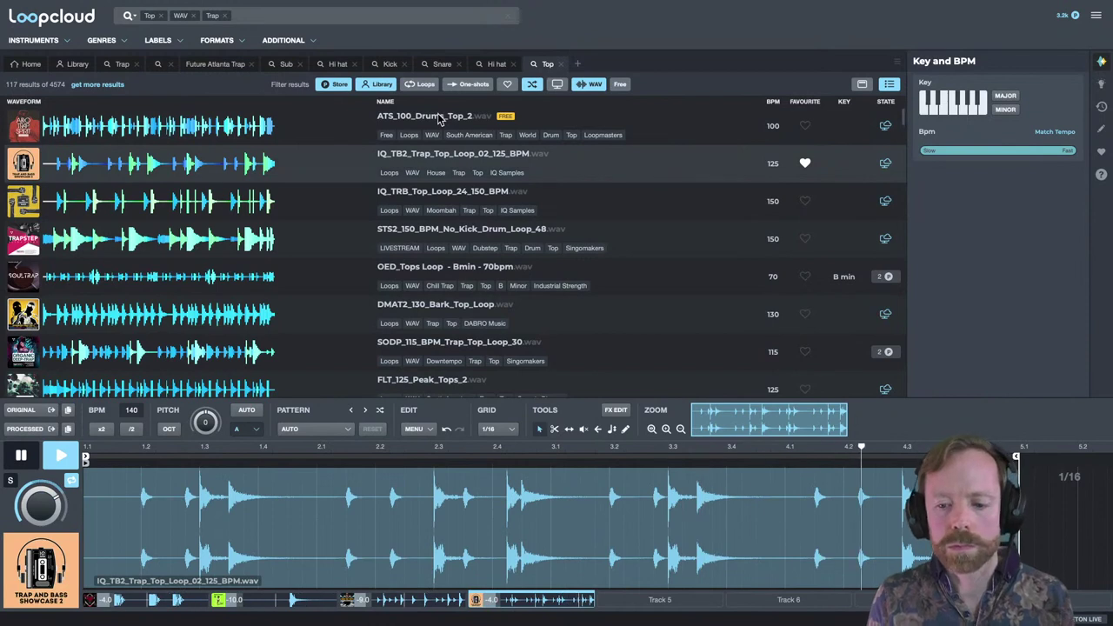
pyautogui.press('Down')
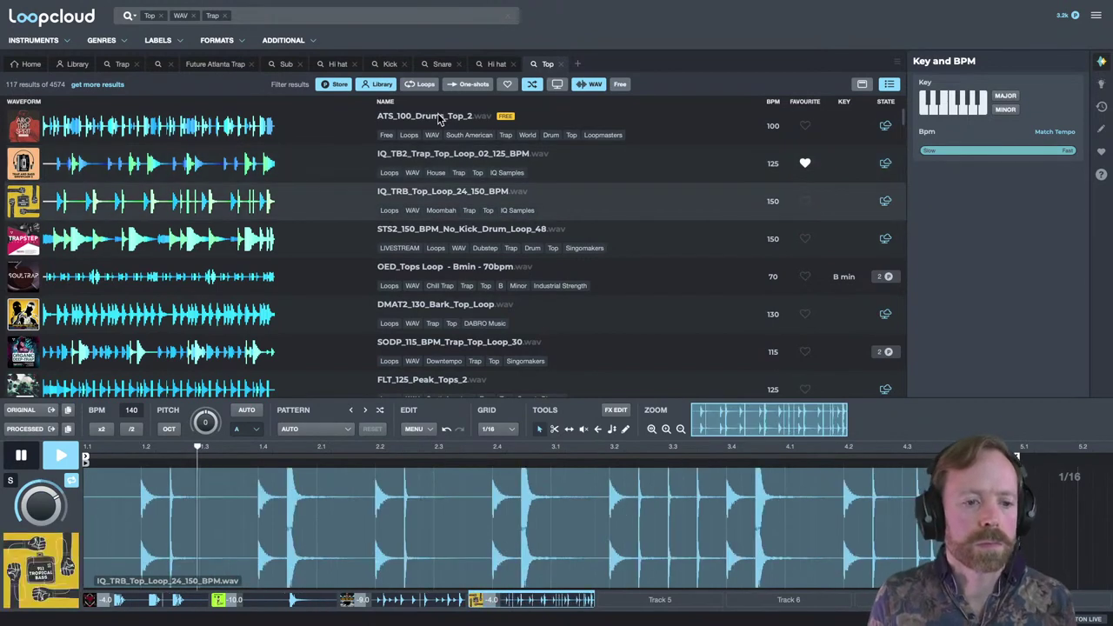
pyautogui.press('Down')
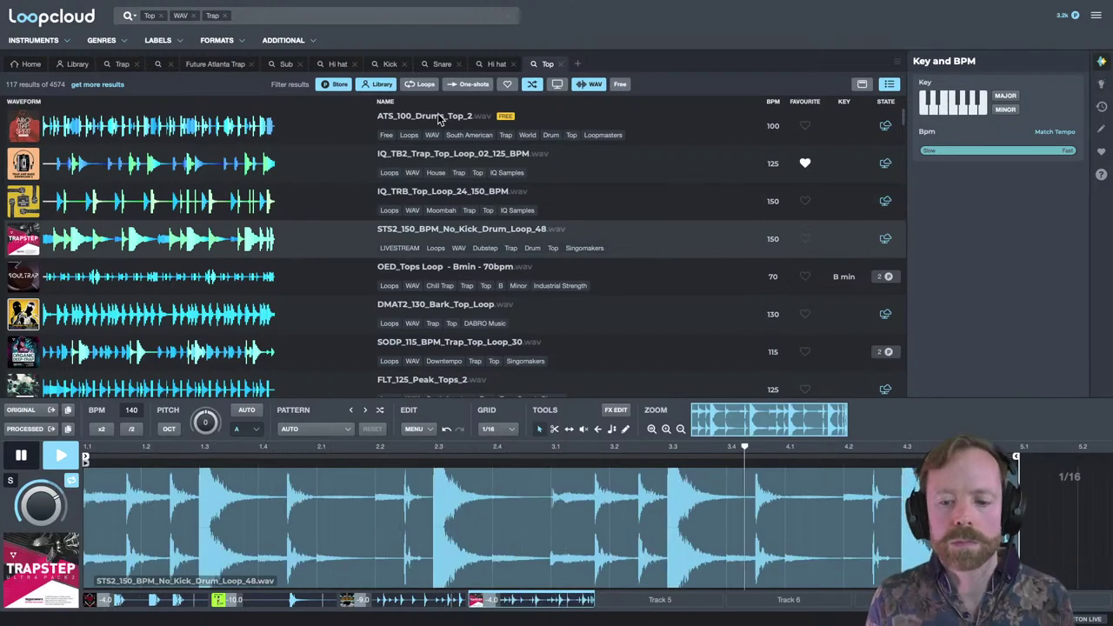
pyautogui.press('Down')
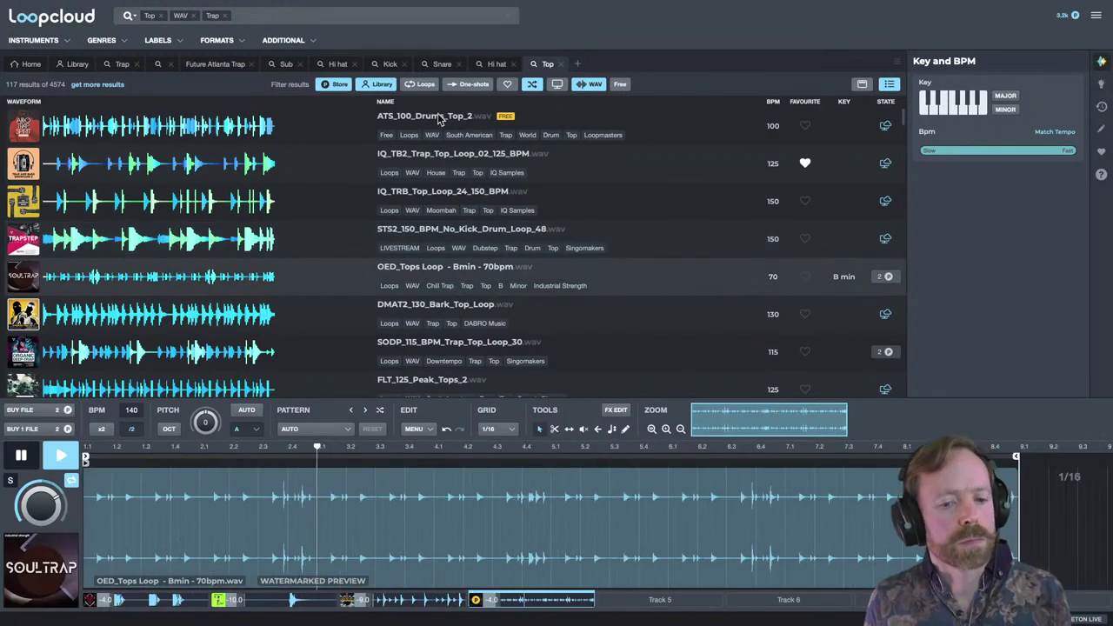
# Mute the custom hi-hat track and load IQ_TRB_Top_Loop_24_150_BPM on Track 4 with playback running.
pyautogui.press('space')
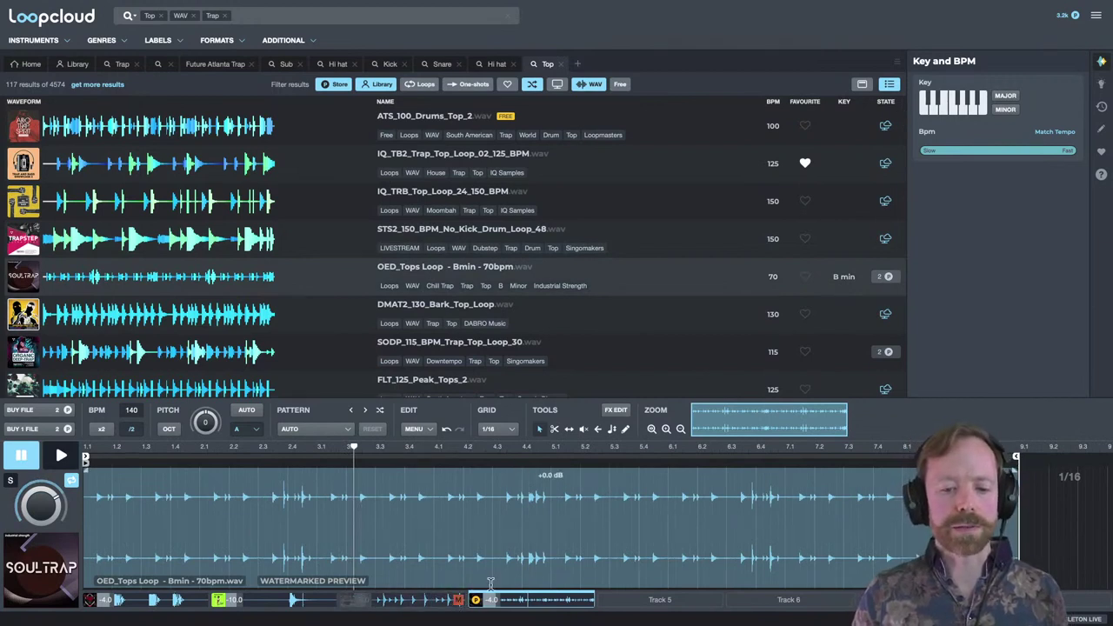
pyautogui.press('space')
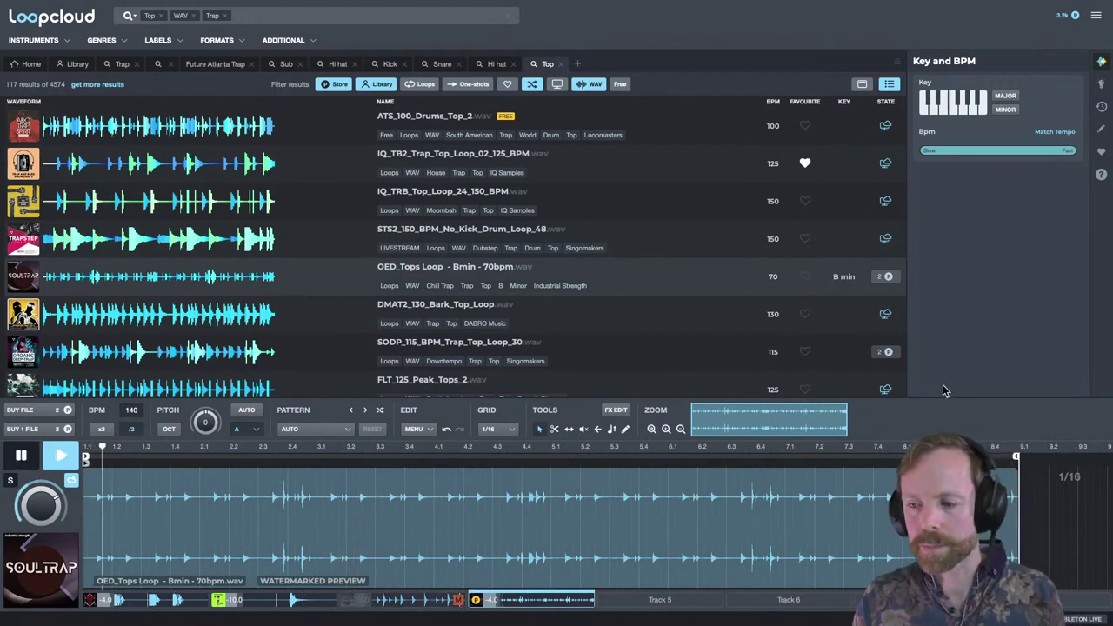
pyautogui.click(430, 198)
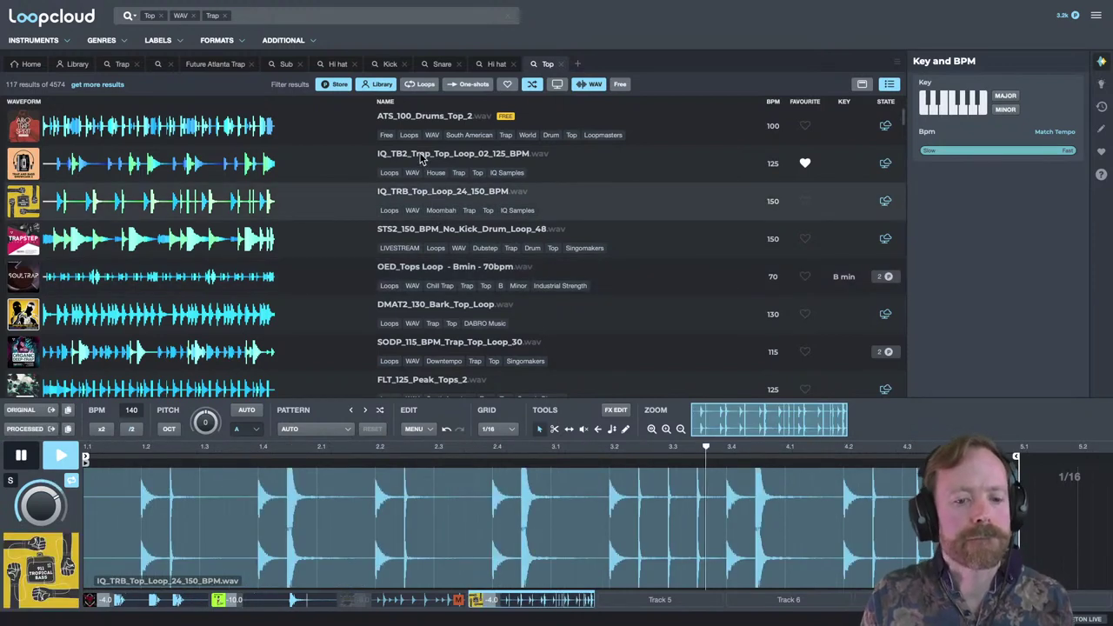
# Replace Track 4's loop with IQ_TB2_Trap_Top_Loop_02_125_BPM and audition it with the beat, stopping playback.
pyautogui.click(421, 158)
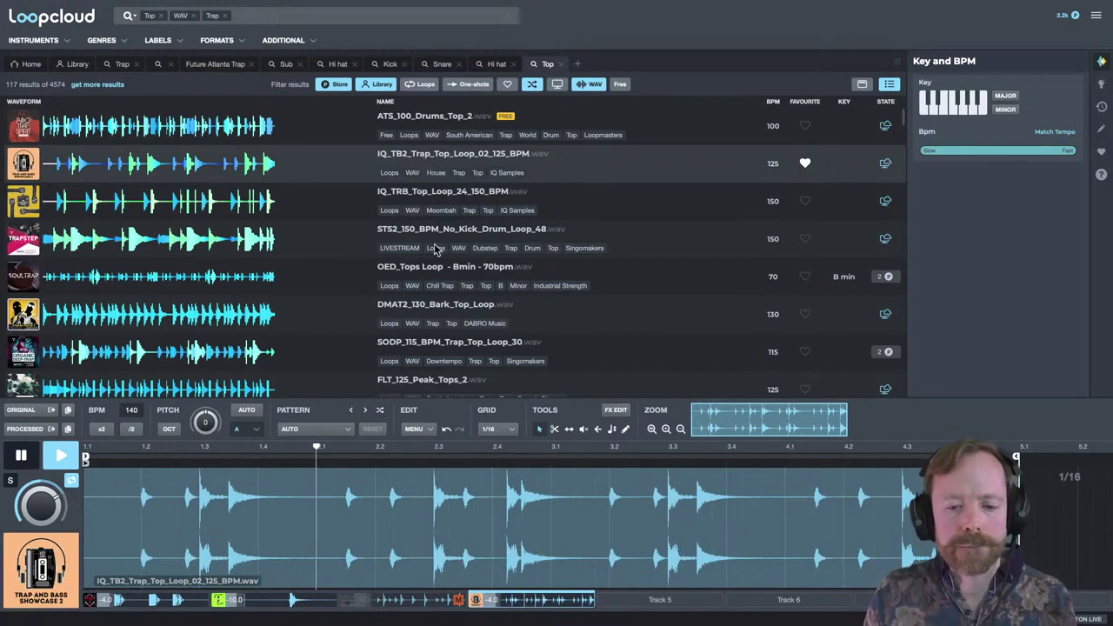
pyautogui.press('space')
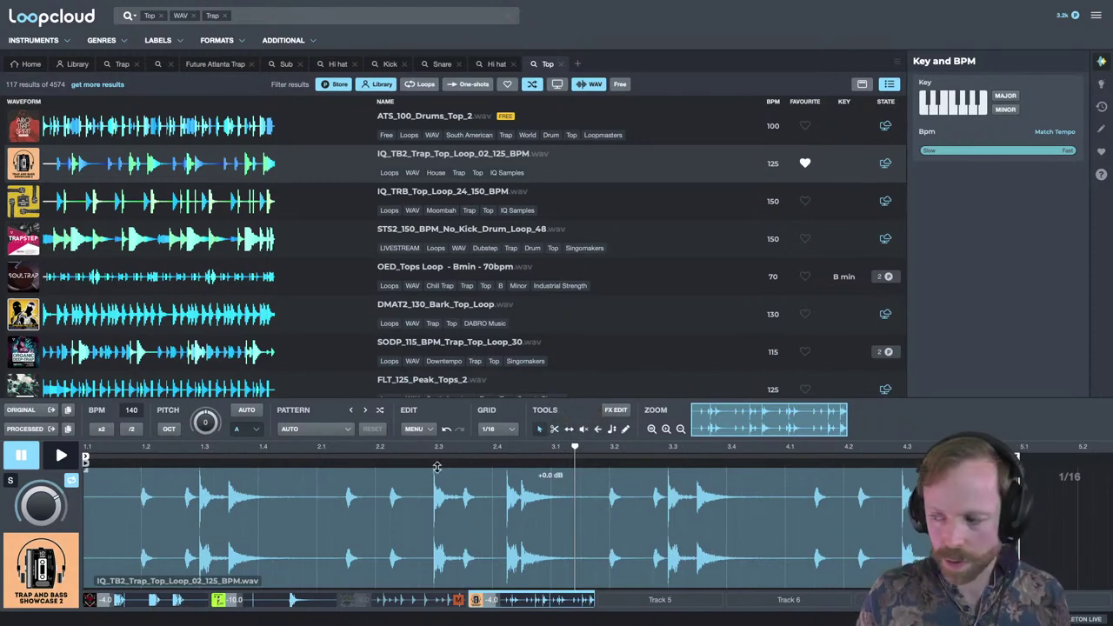
pyautogui.click(319, 445)
pyautogui.hotkey('alt', 'space')
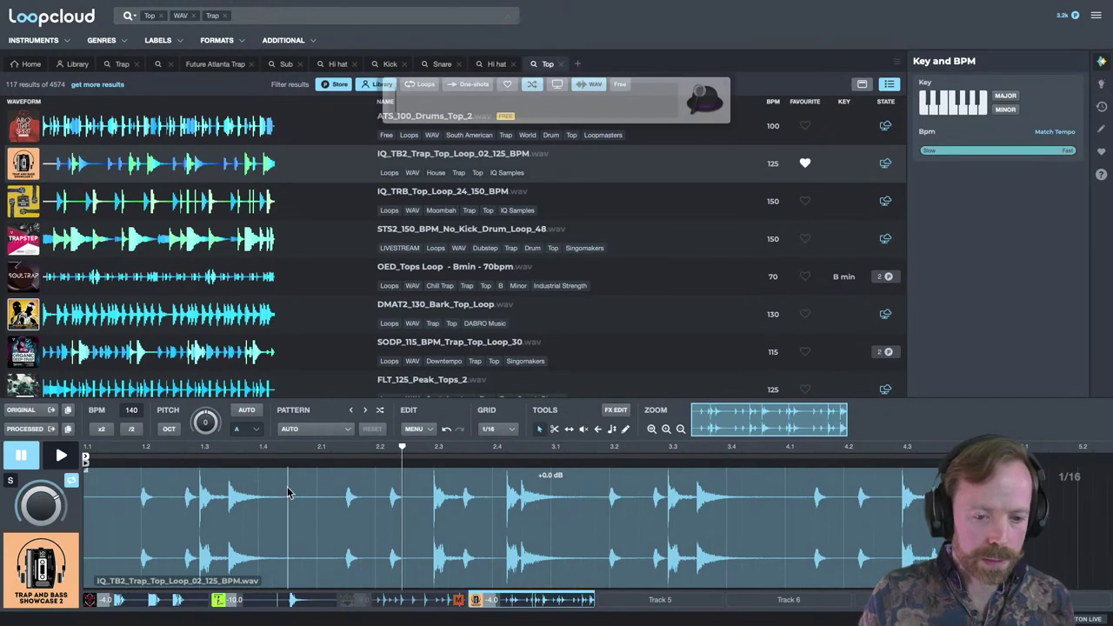
pyautogui.press('Escape')
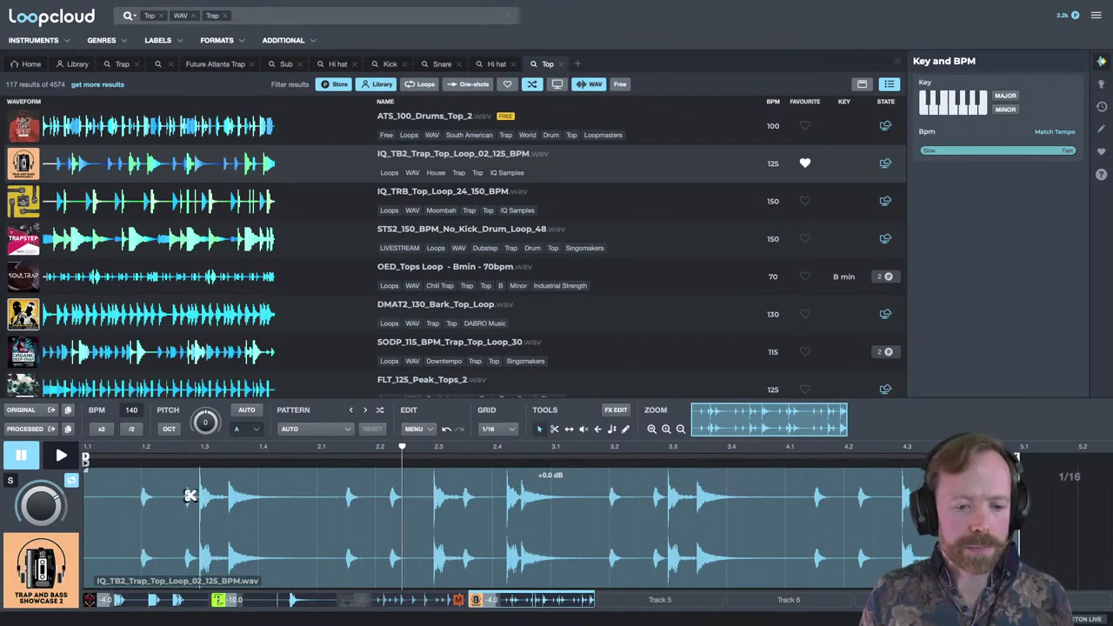
# Cut out and delete the 1/16 slice at beat 1.3 of the top loop and check it in playback.
pyautogui.click(224, 498)
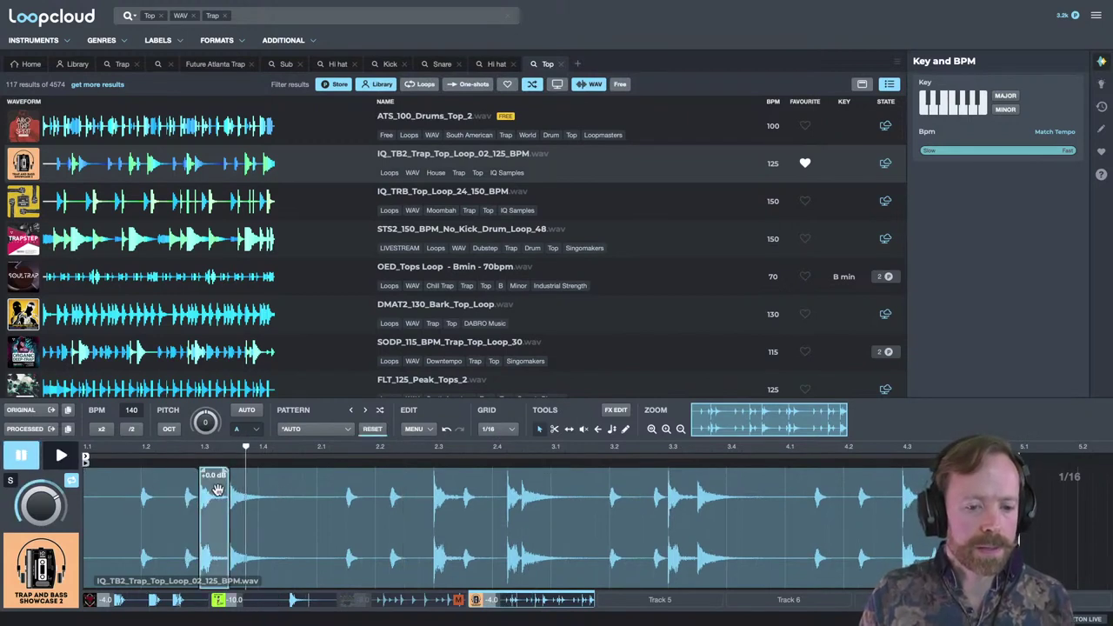
pyautogui.press('BackSpace')
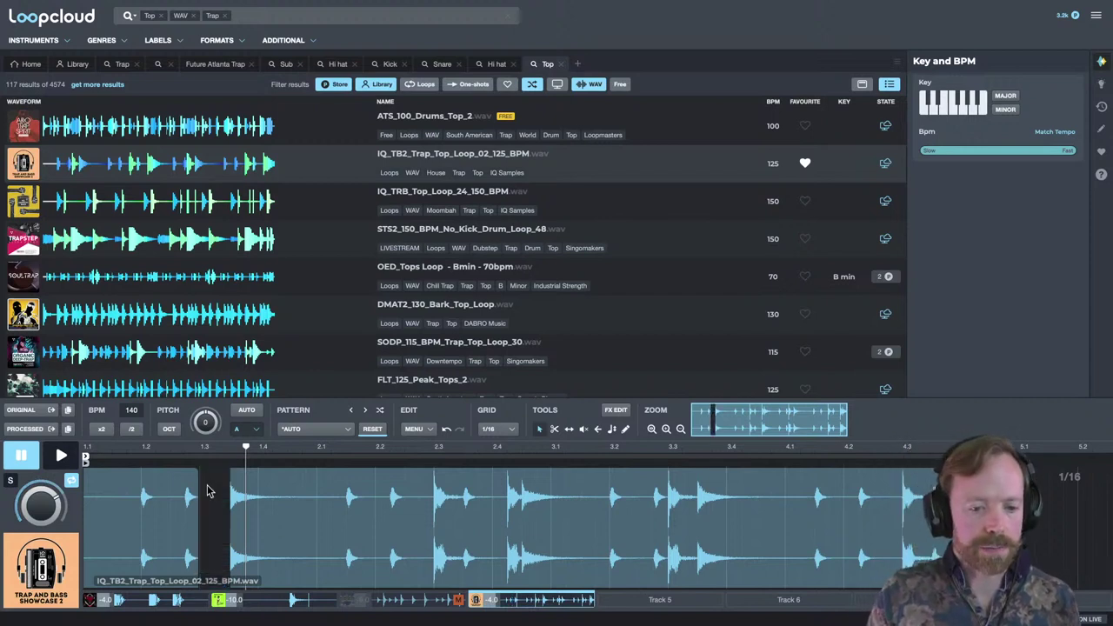
pyautogui.press('space')
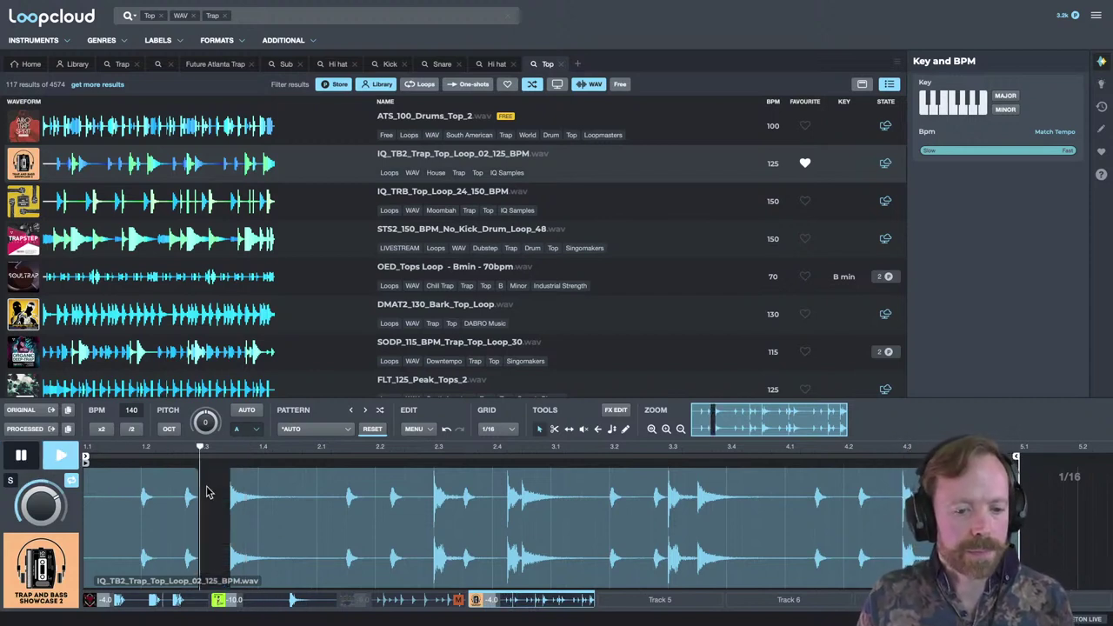
pyautogui.press('space')
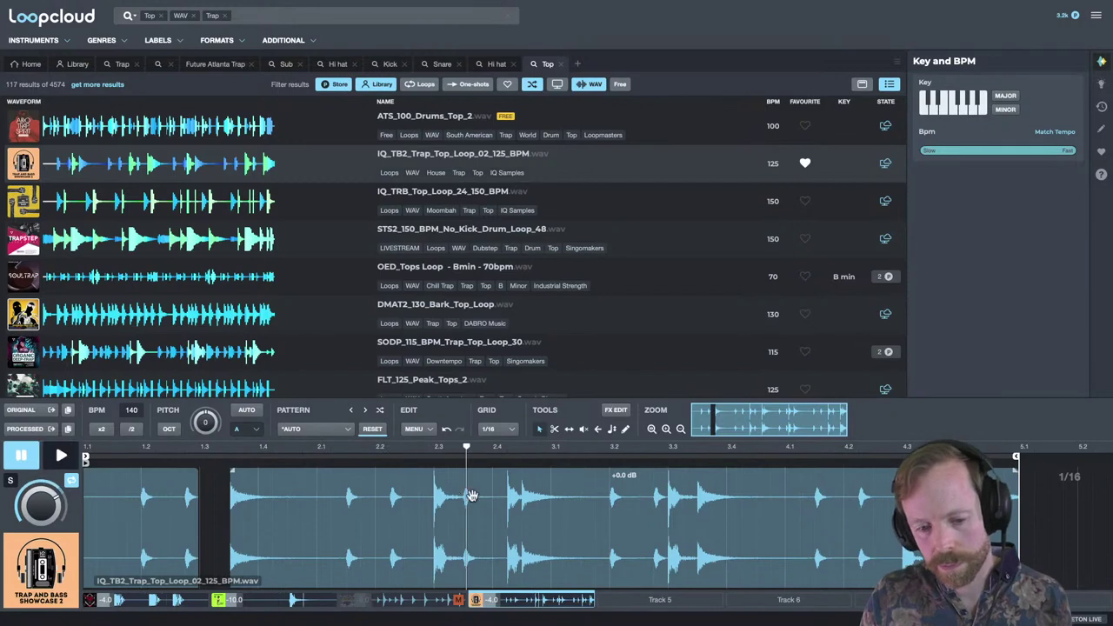
# Cut out and delete the matching 1/16 slices at beats 2.3, 3.3 and 4.3 of the top loop and listen back.
pyautogui.click(430, 498)
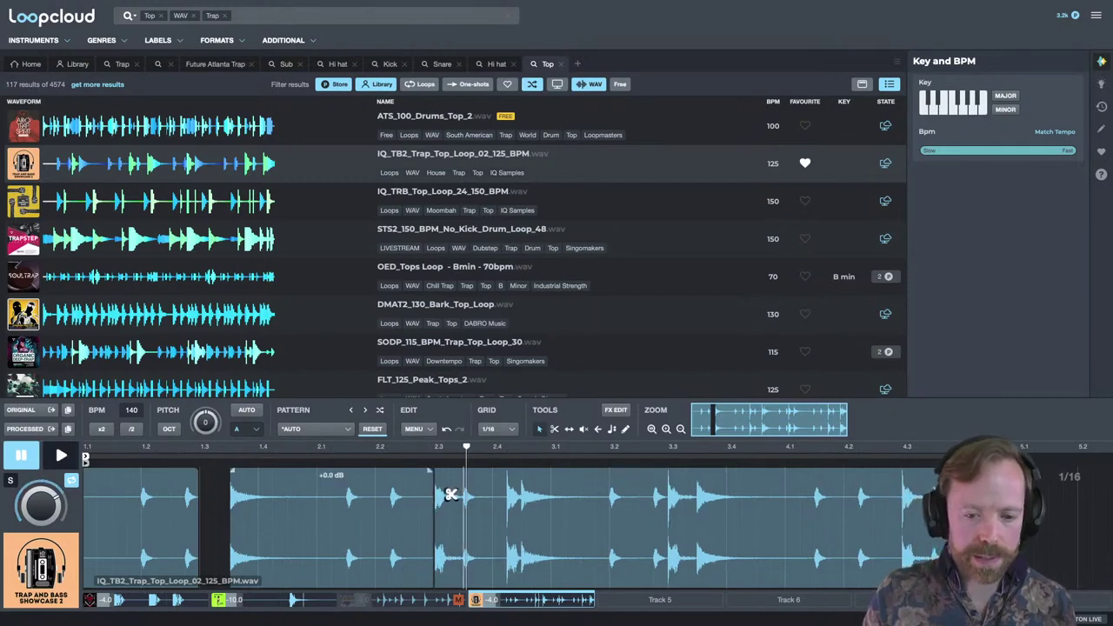
pyautogui.click(663, 491)
pyautogui.click(693, 488)
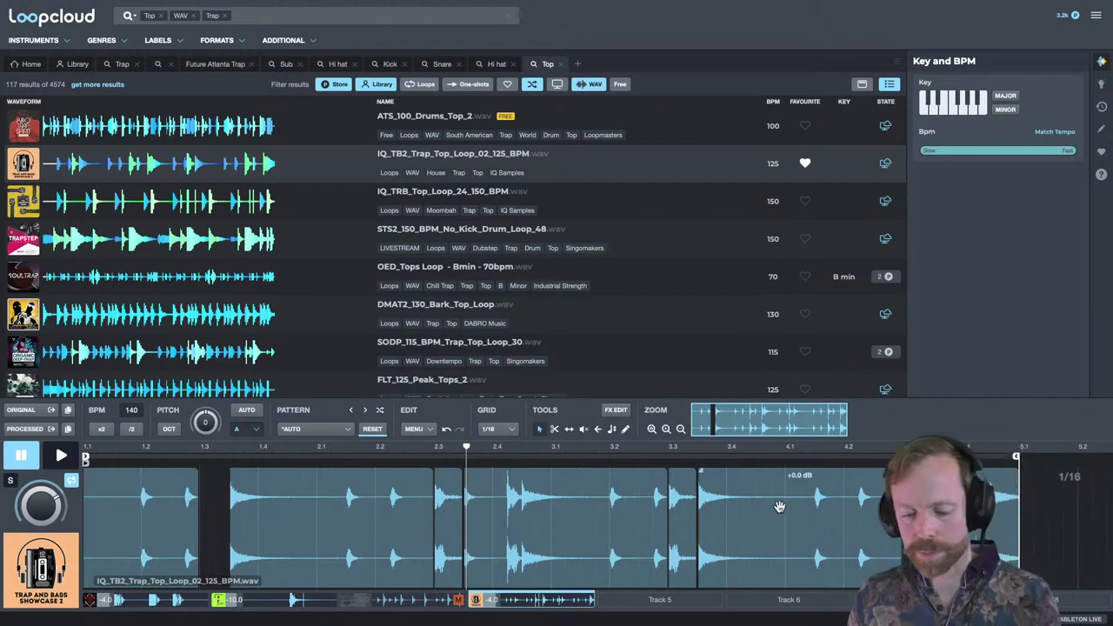
pyautogui.click(454, 513)
pyautogui.press('Delete')
pyautogui.click(683, 520)
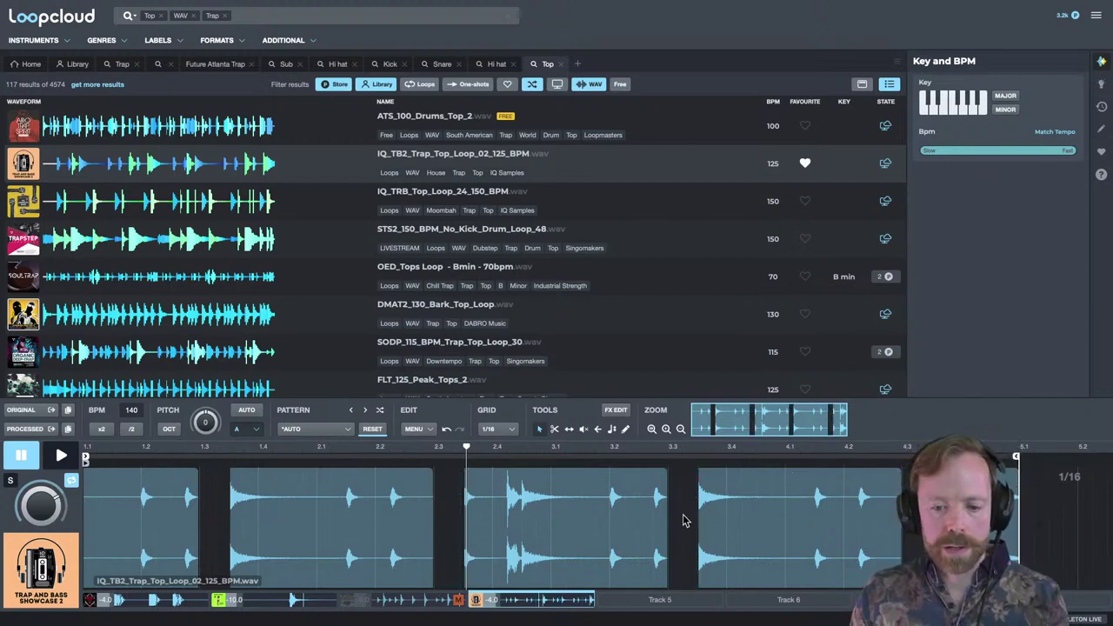
pyautogui.press('Delete')
pyautogui.press('space')
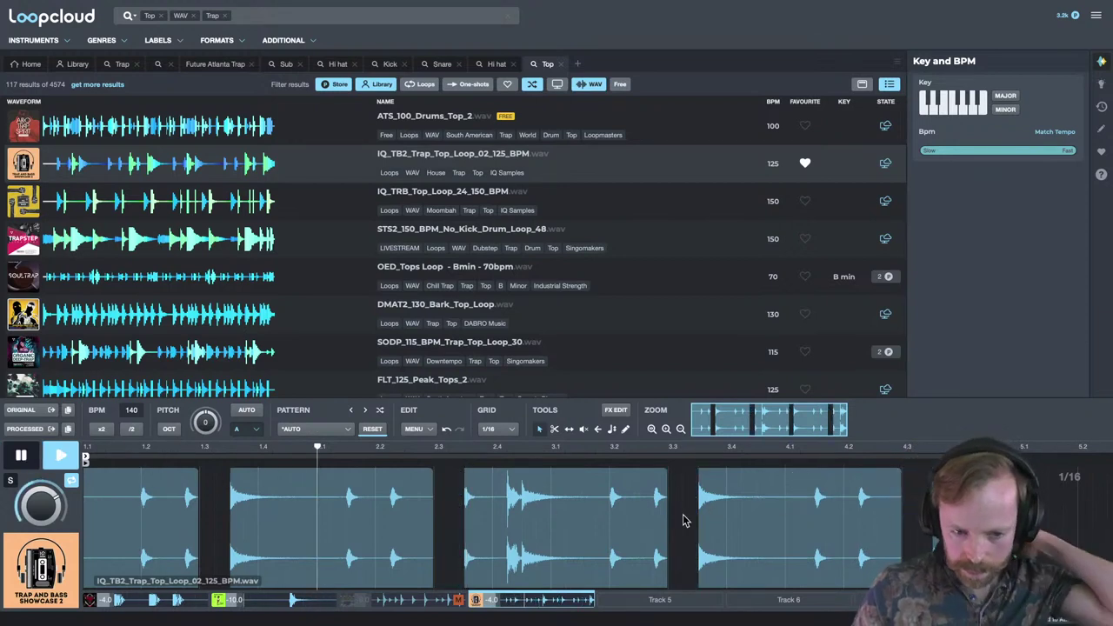
pyautogui.press('space')
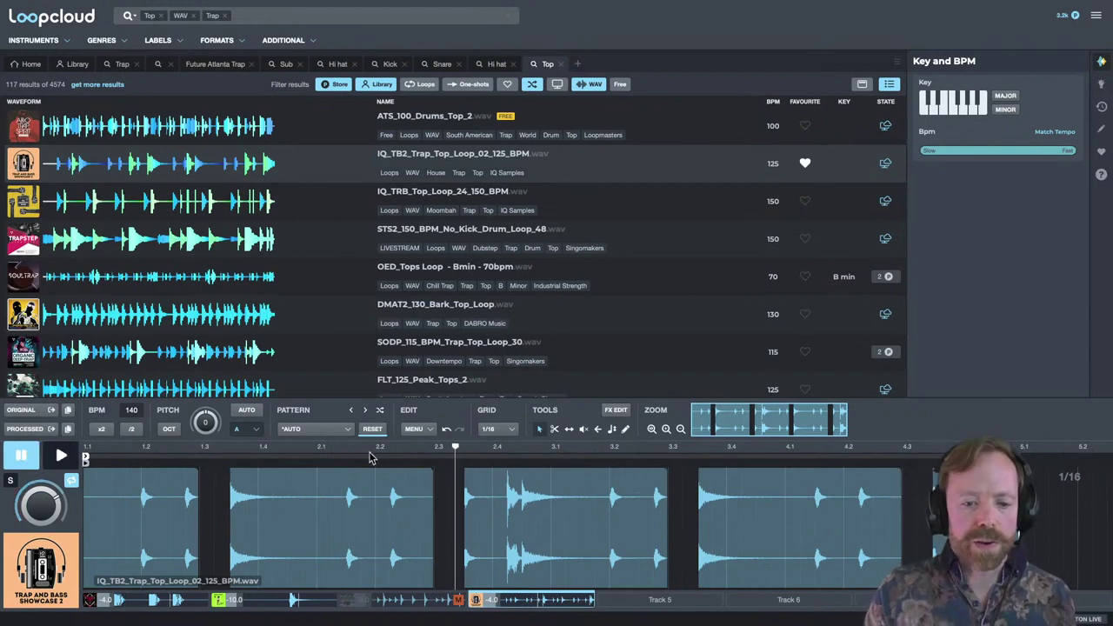
# Isolate the last 1/16 slice before beat 2.1, slip its audio onto another hit of the loop and play it back.
pyautogui.keyDown('alt'); pyautogui.click(287, 489); pyautogui.keyUp('alt')
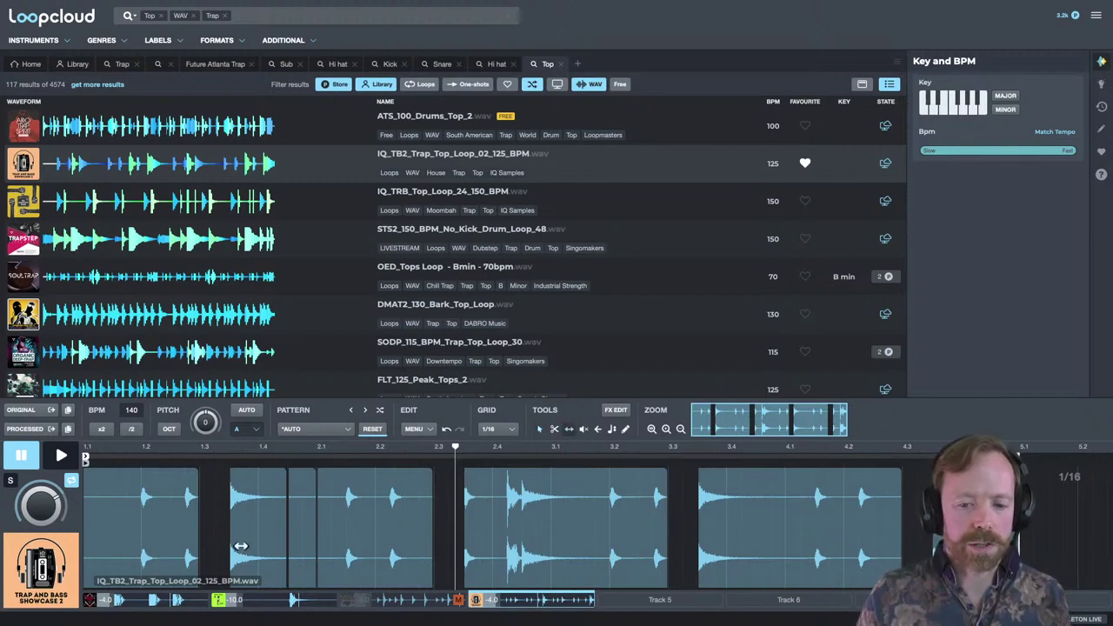
pyautogui.moveTo(300, 518); pyautogui.dragTo(268, 518)
pyautogui.moveTo(385, 528); pyautogui.dragTo(301, 518)
pyautogui.press('space')
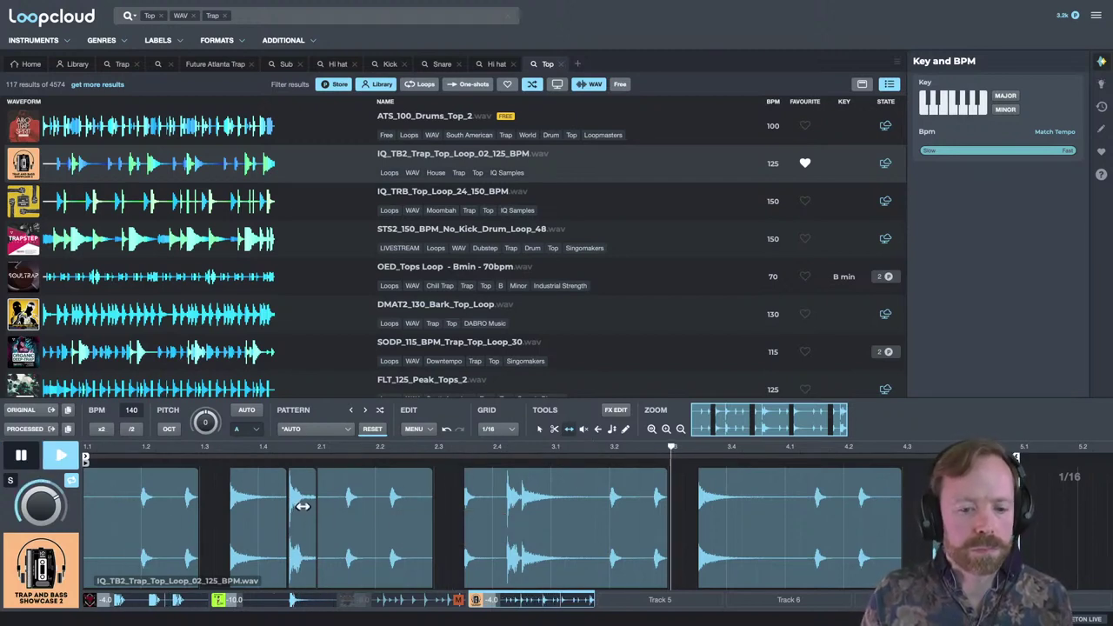
pyautogui.press('space')
# Slip the audio inside the isolated slice before beat 2.1 onto a smaller hit, checking the alternatives in playback.
pyautogui.moveTo(301, 503); pyautogui.dragTo(398, 526)
pyautogui.press('space')
pyautogui.press('space')
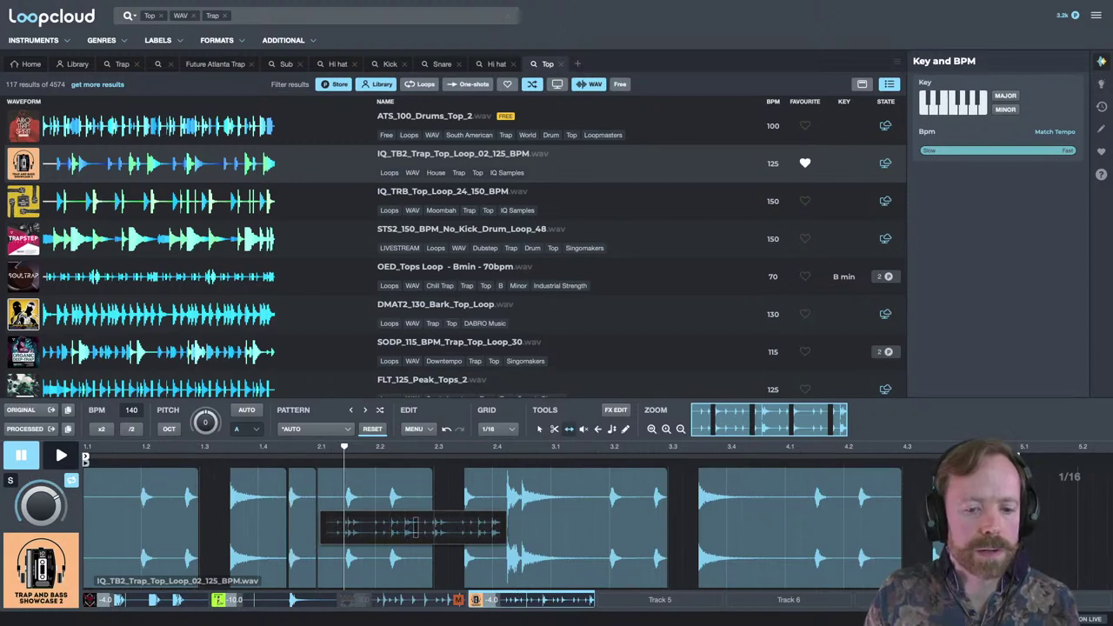
pyautogui.moveTo(414, 526); pyautogui.dragTo(300, 503)
pyautogui.press('space')
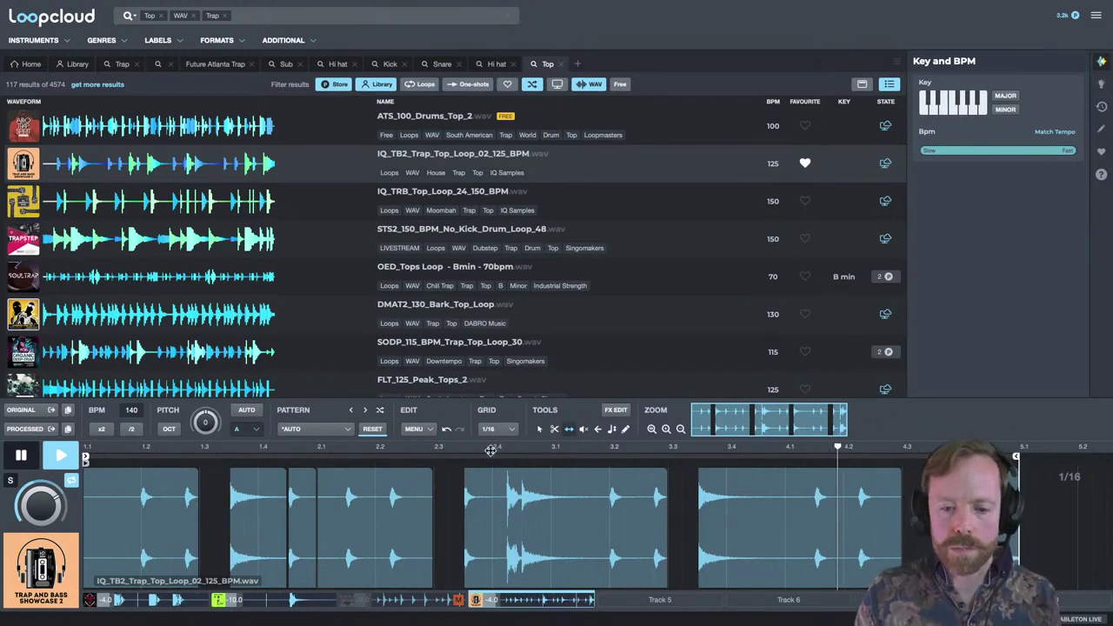
pyautogui.press('space')
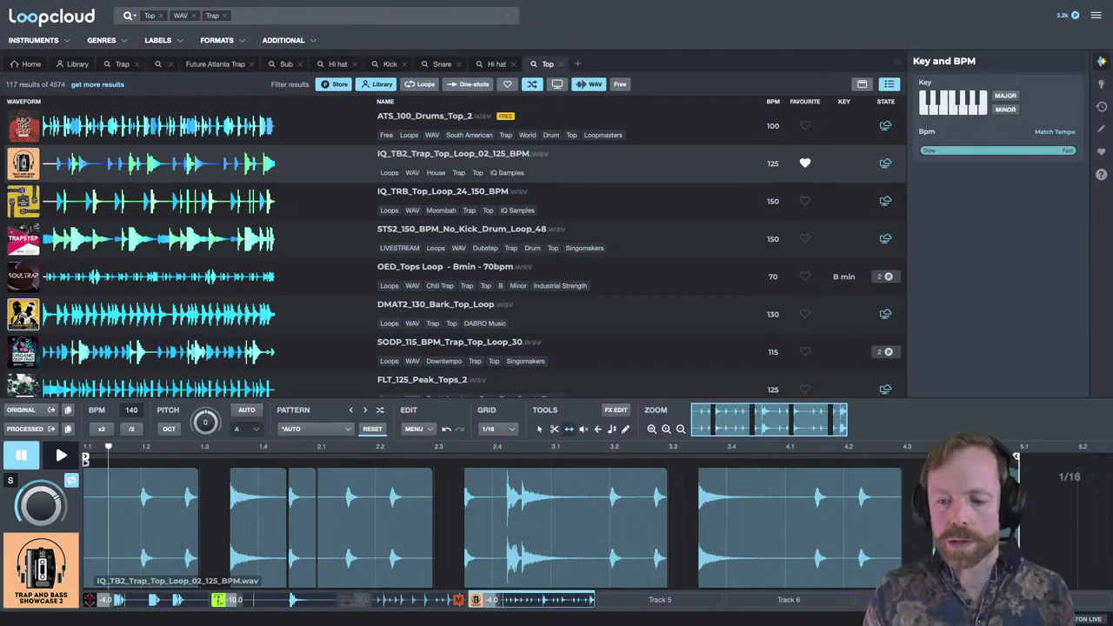
# Activate the Reverse tool for the top loop's slices and restart playback.
pyautogui.click(612, 430)
pyautogui.click(557, 431)
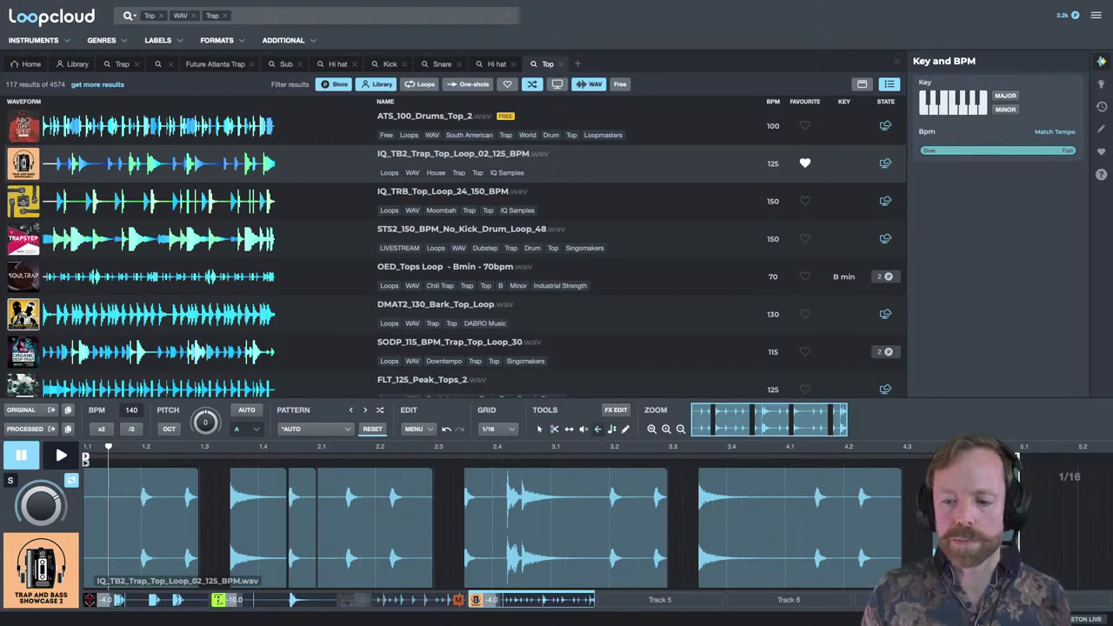
pyautogui.press('space')
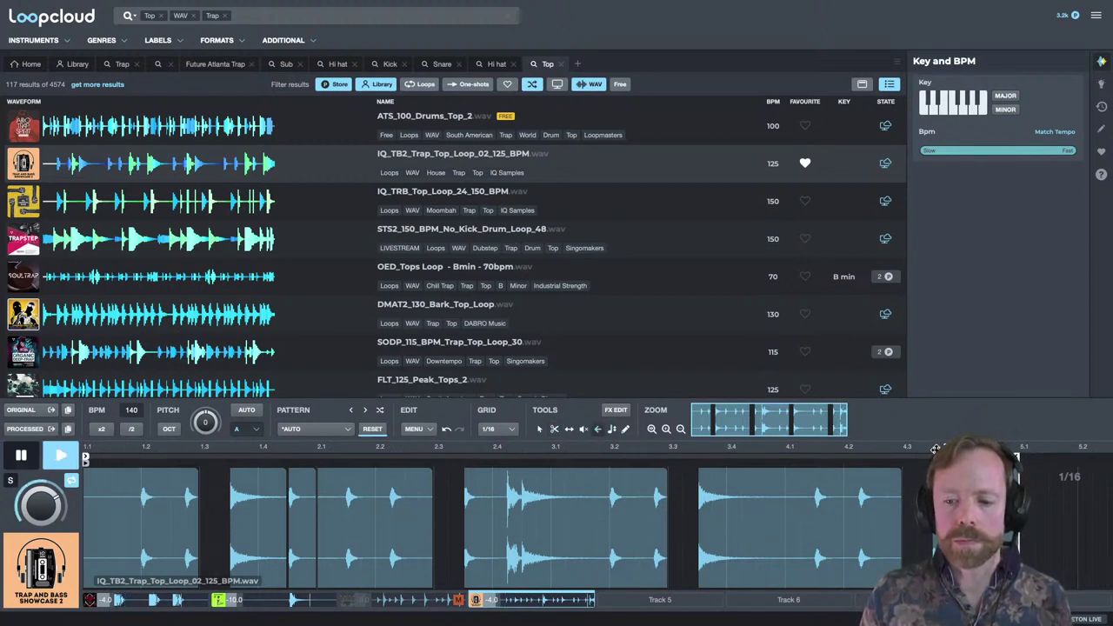
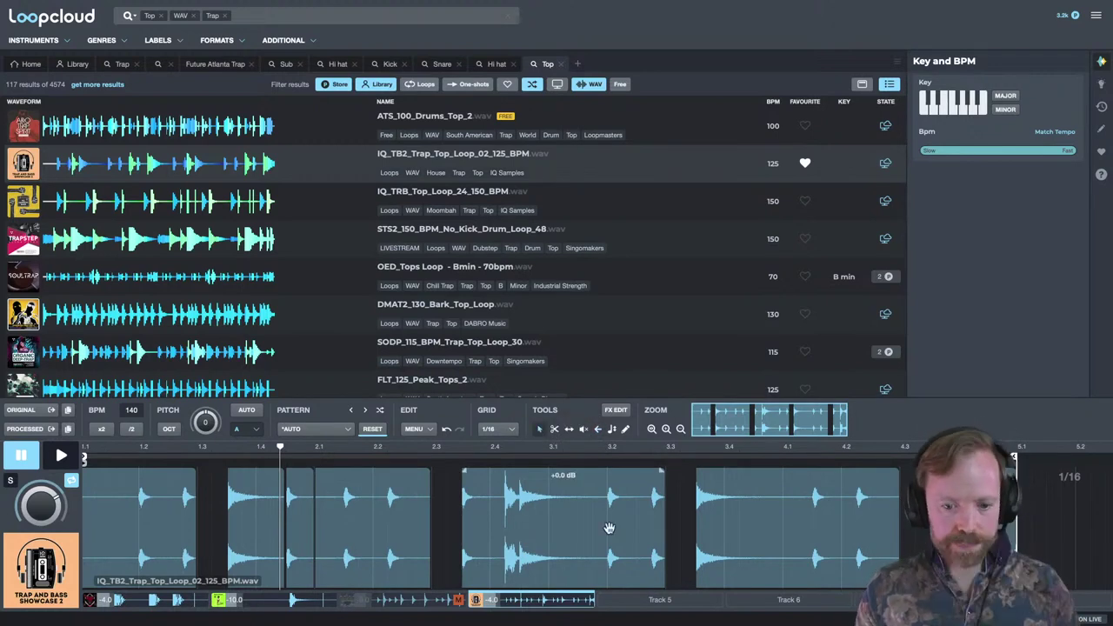
# Load the favourited XA_68_Fm_Grim_Syn_Bass loop onto Track 5 and play it with the beat.
pyautogui.click(639, 607)
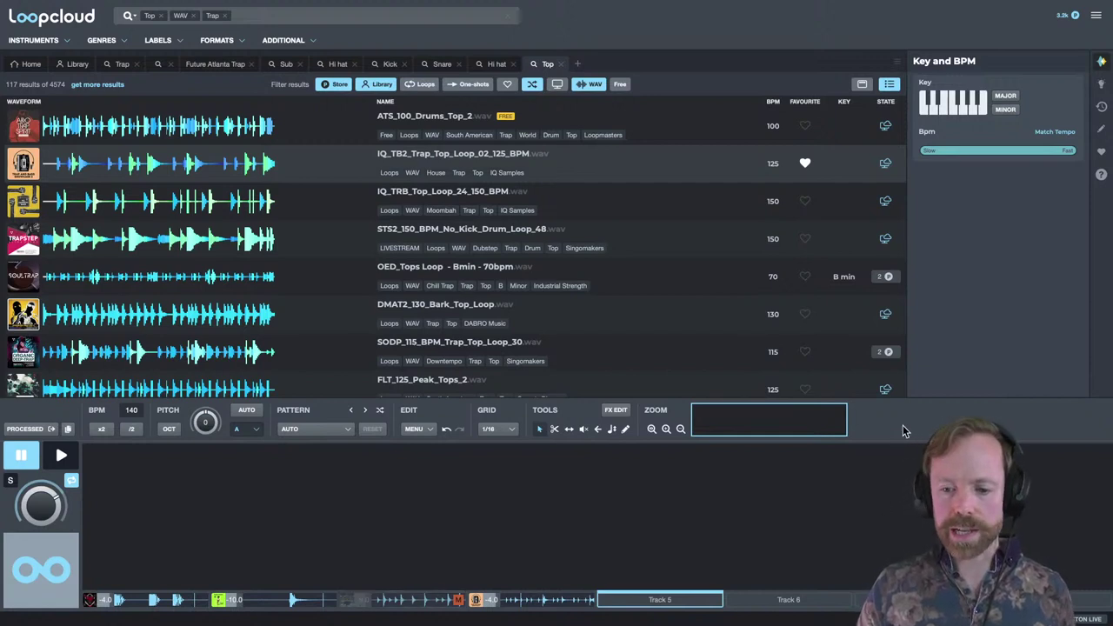
pyautogui.click(579, 65)
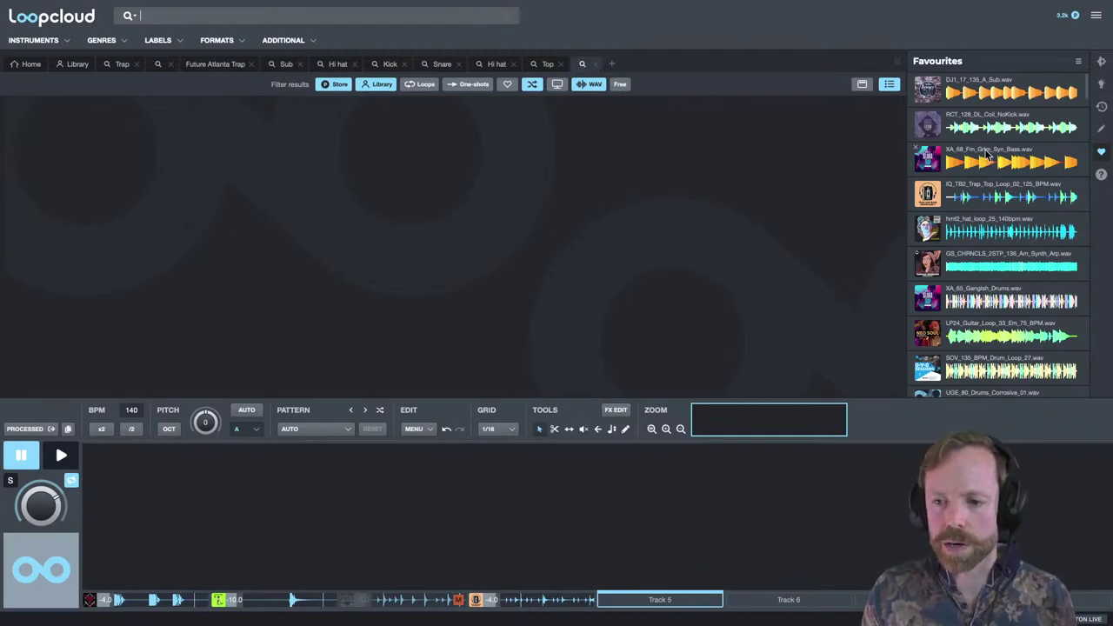
pyautogui.click(987, 156)
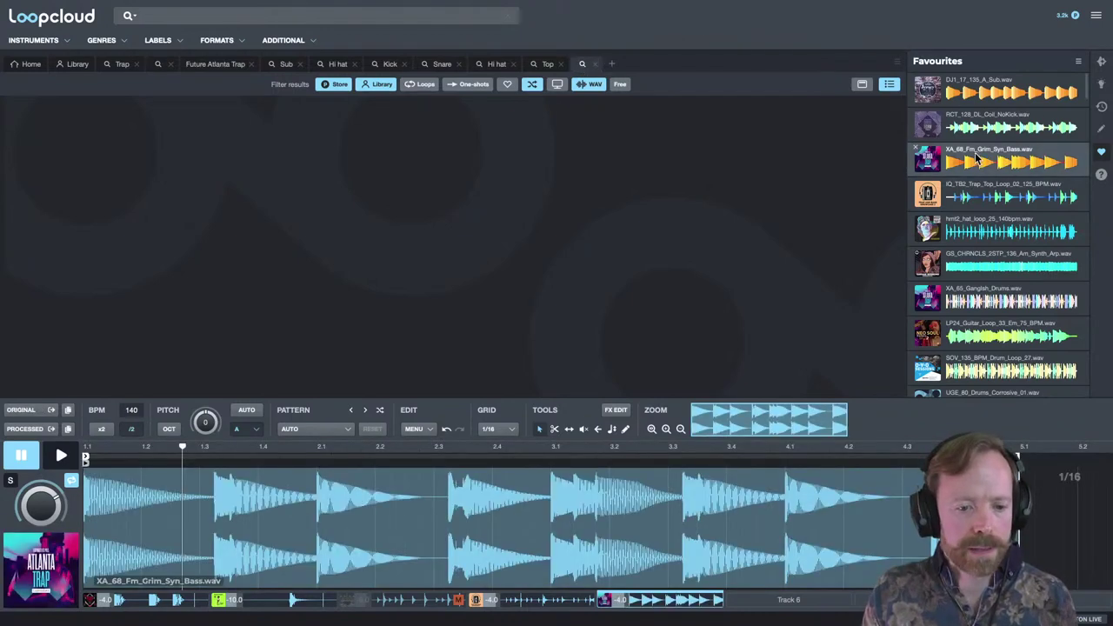
pyautogui.moveTo(28, 557)
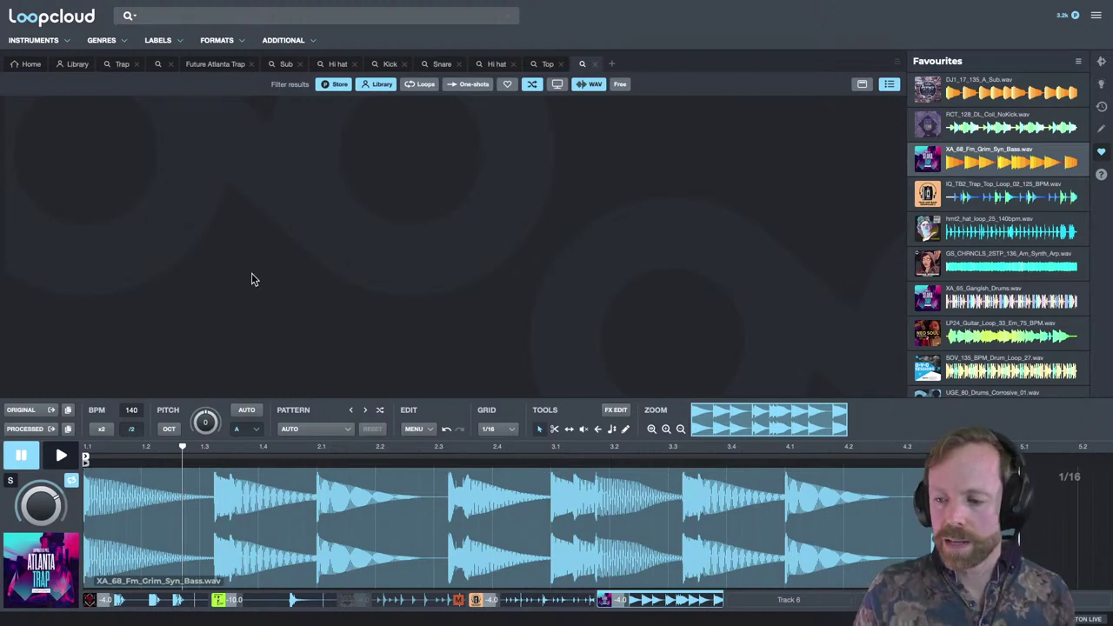
pyautogui.press('space')
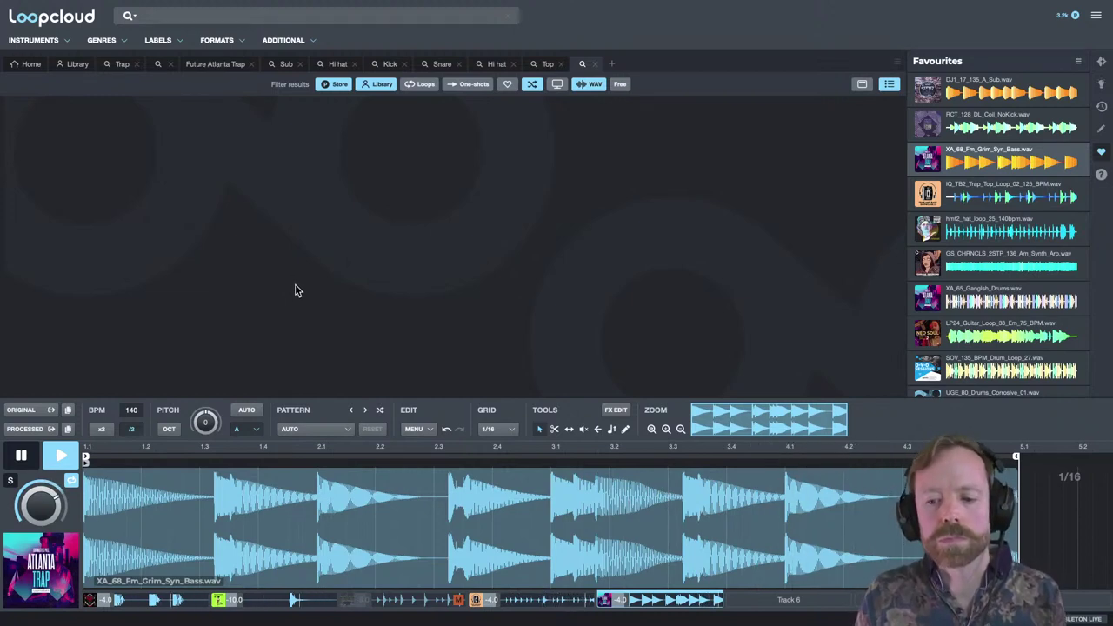
pyautogui.press('space')
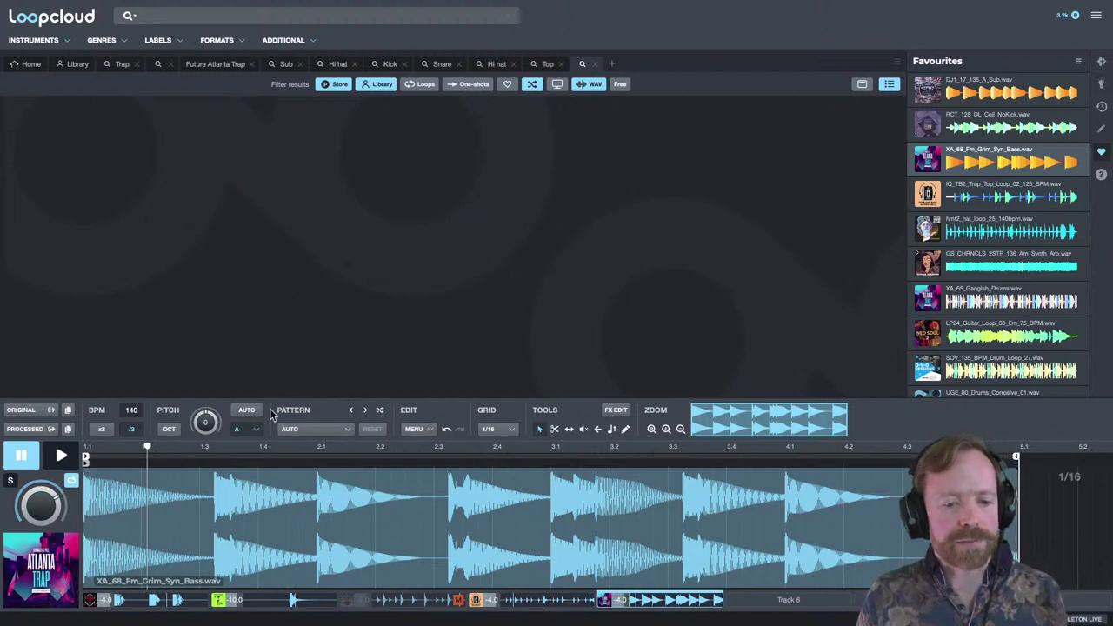
# Auto-transpose the synth bass loop to the key of A and listen back.
pyautogui.click(251, 413)
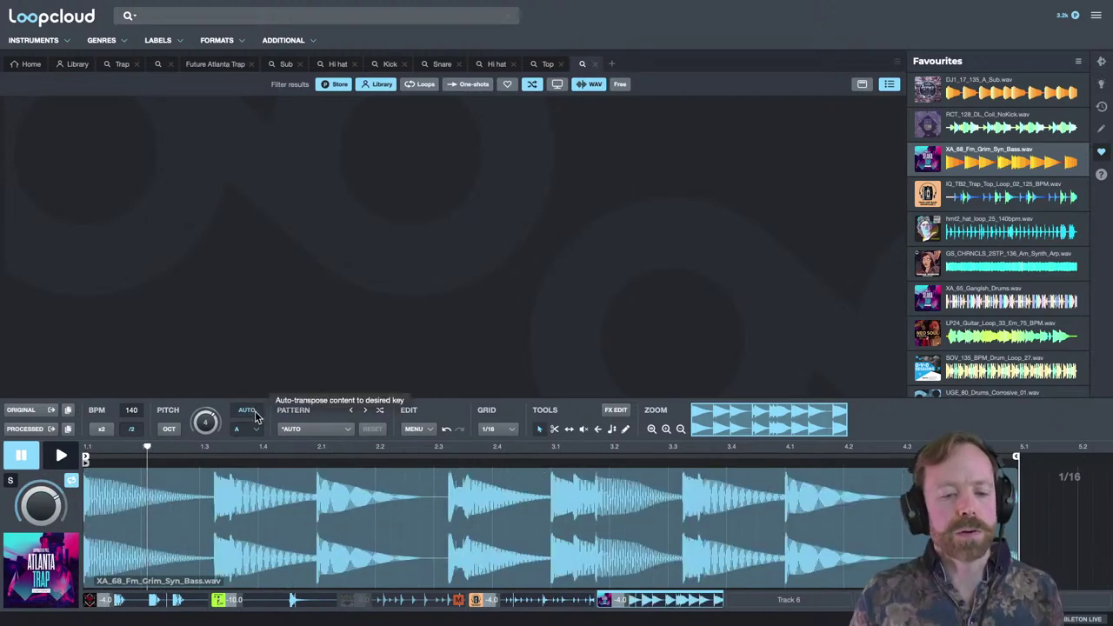
pyautogui.press('space')
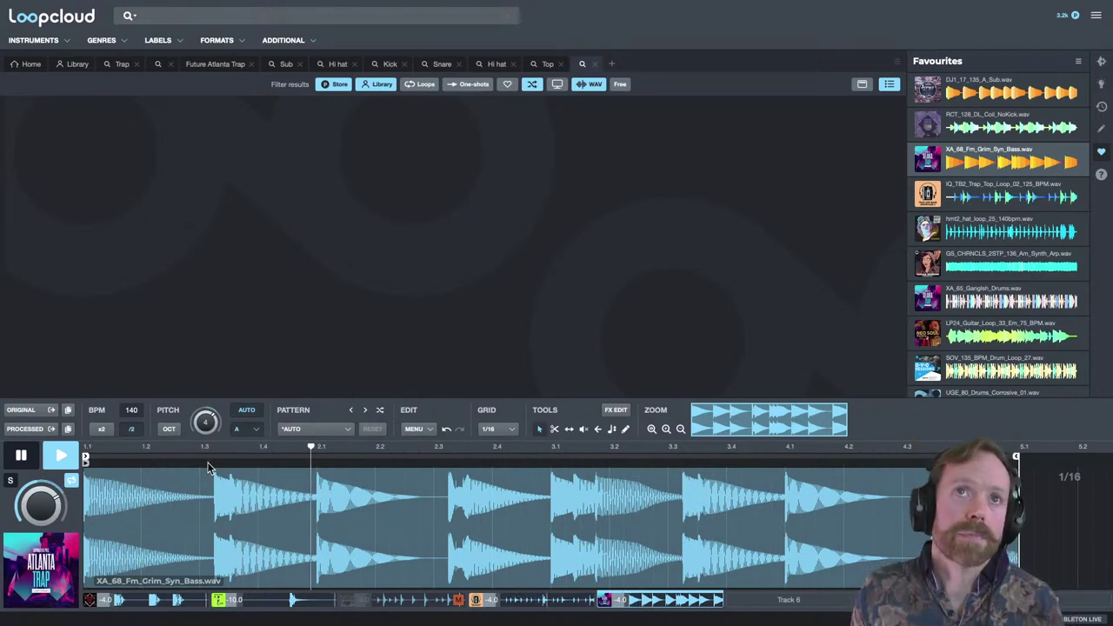
pyautogui.press('space')
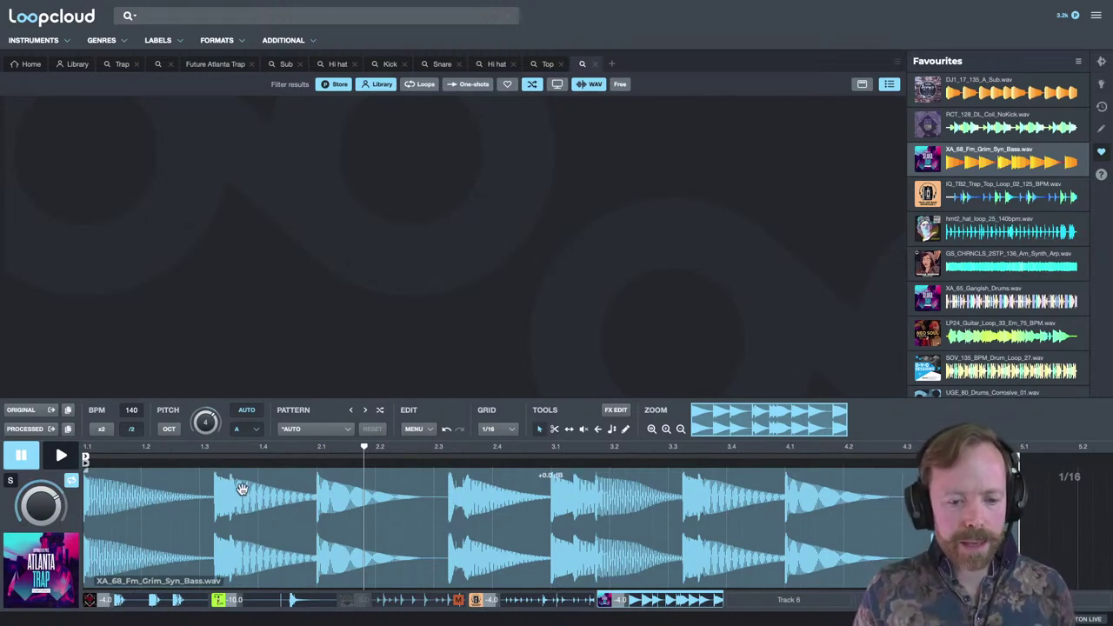
# With Track 6 as the target, search for Sub one-shots in WAV format and the key of A.
pyautogui.click(787, 612)
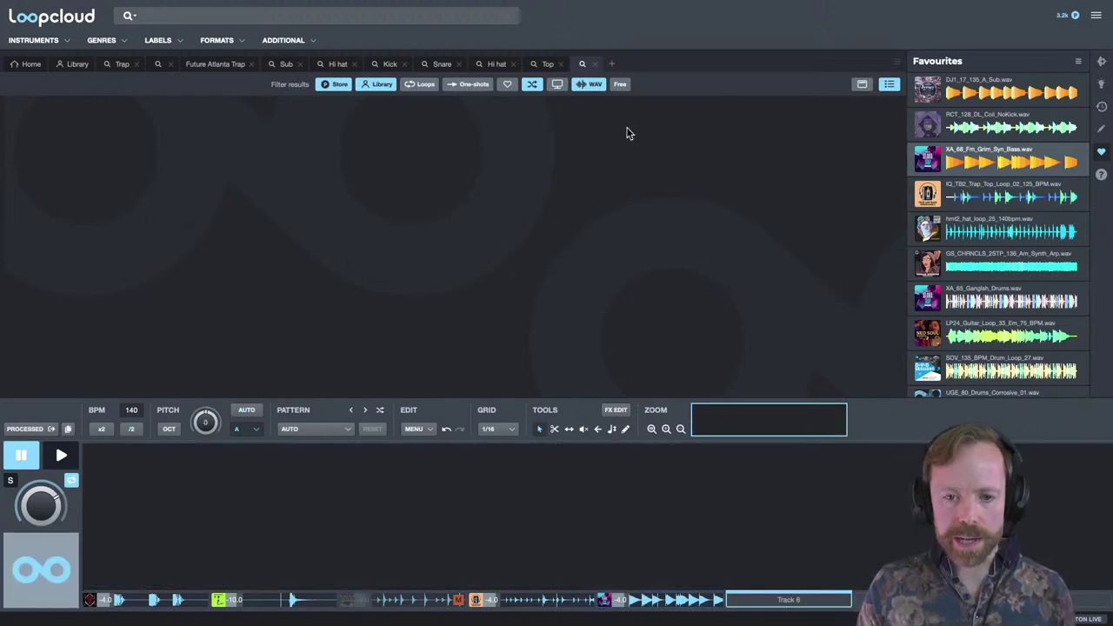
pyautogui.click(321, 15)
pyautogui.write('sub')
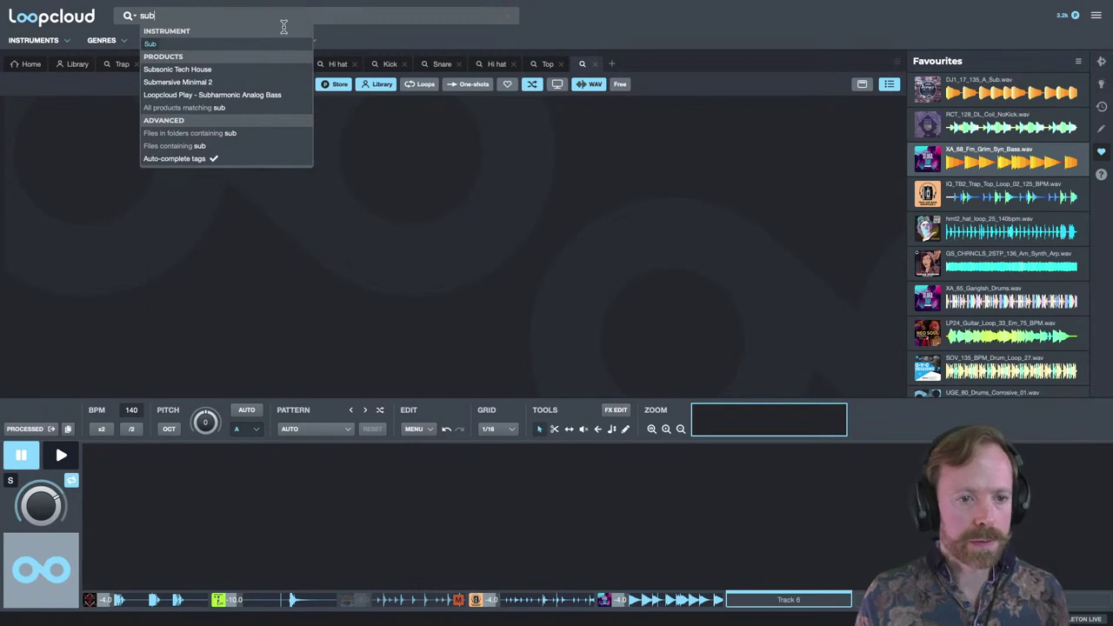
pyautogui.click(160, 44)
pyautogui.click(472, 83)
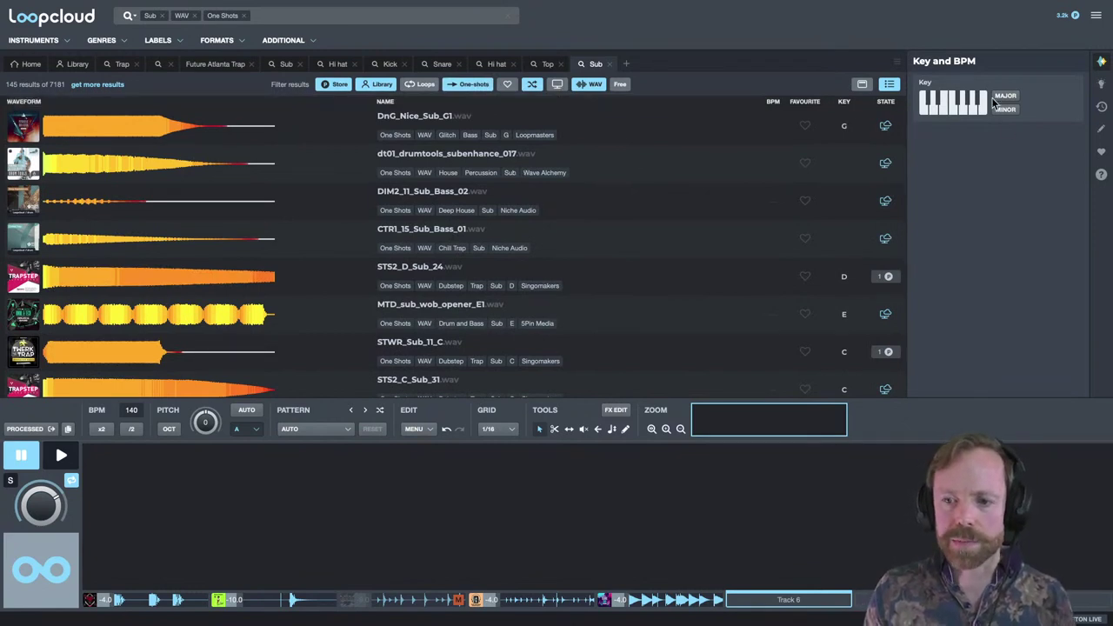
pyautogui.click(972, 109)
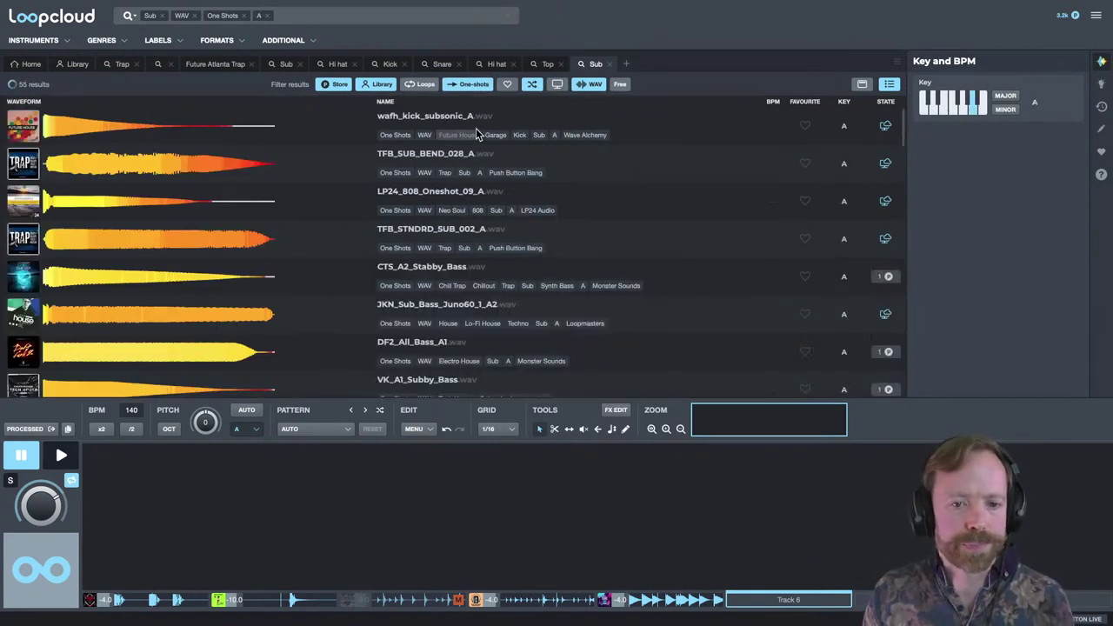
# Audition wafh_kick_subsonic_A, load LP24_808_Oneshot_09_A onto Track 6 instead and trim its end to beat 2.1.
pyautogui.click(444, 124)
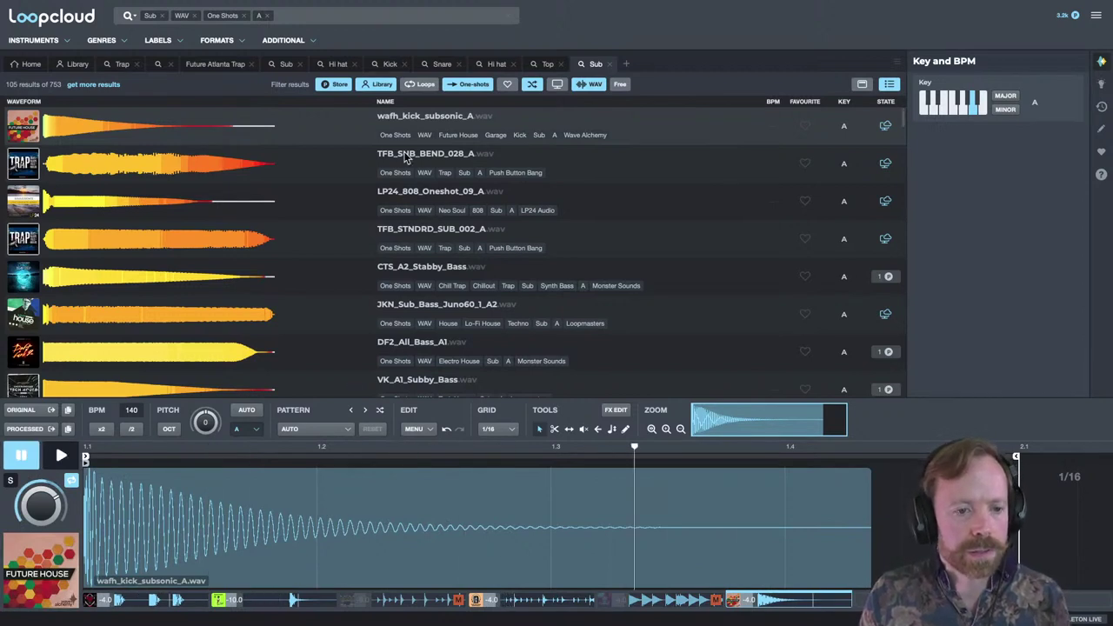
pyautogui.click(467, 201)
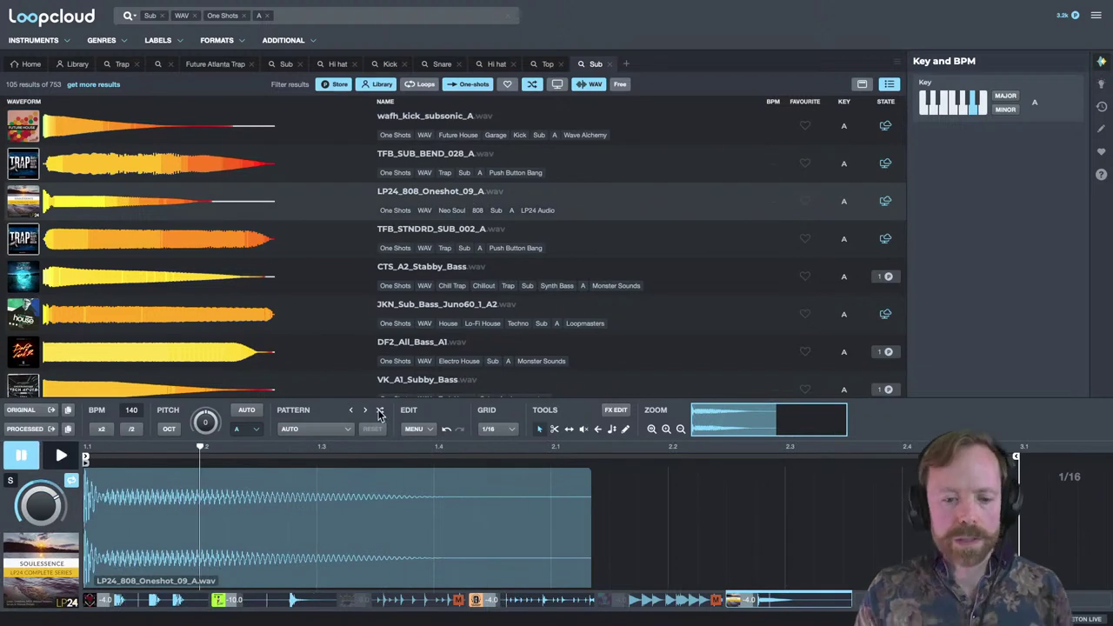
pyautogui.moveTo(375, 447); pyautogui.dragTo(374, 416)
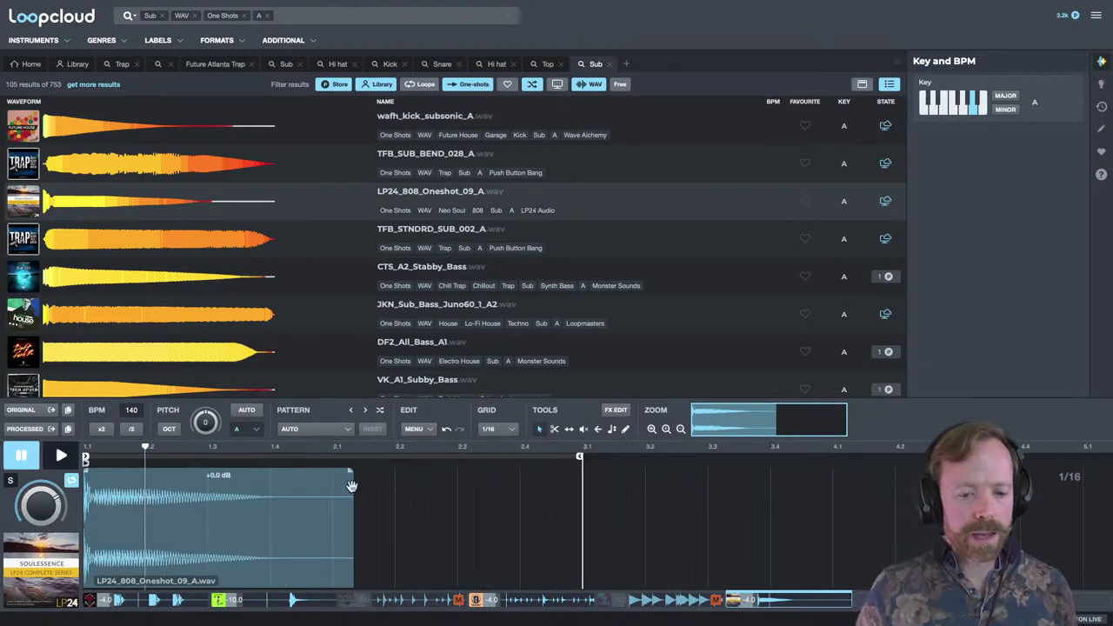
pyautogui.moveTo(355, 482); pyautogui.dragTo(331, 484)
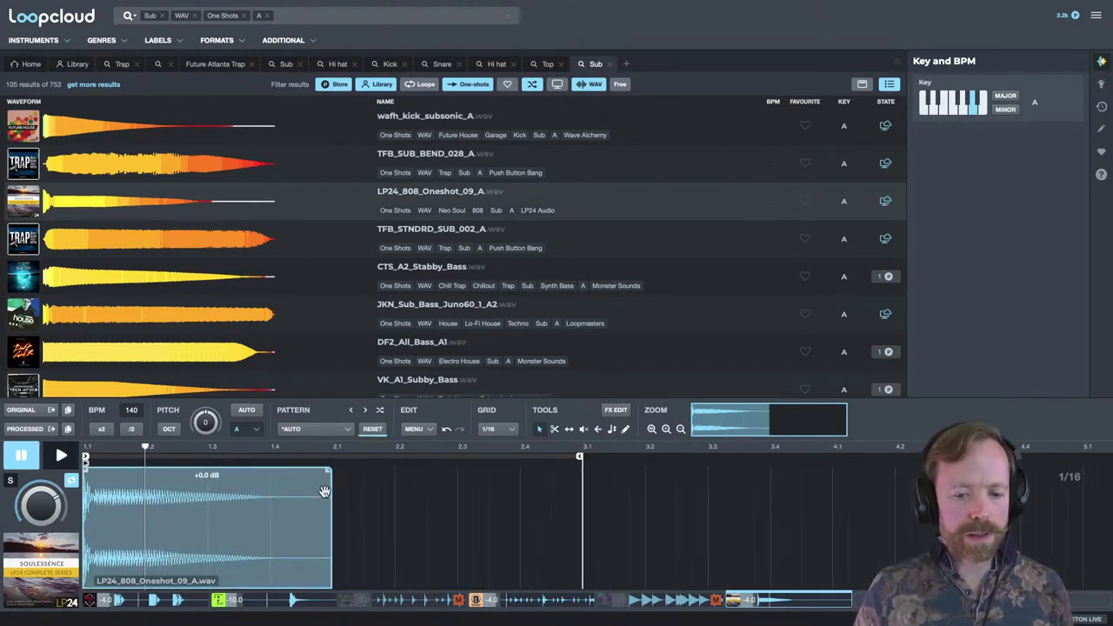
# Check the note timing of the synth bass loop on Track 5 and audition the trimmed 808 with the beat.
pyautogui.click(658, 603)
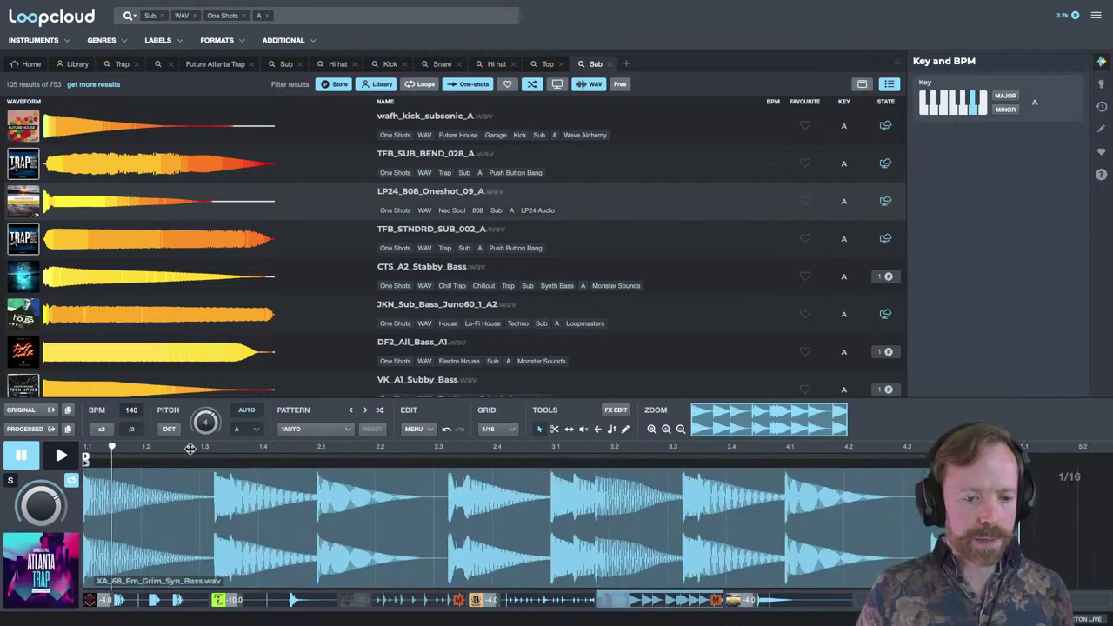
pyautogui.scroll(3, 191, 475)
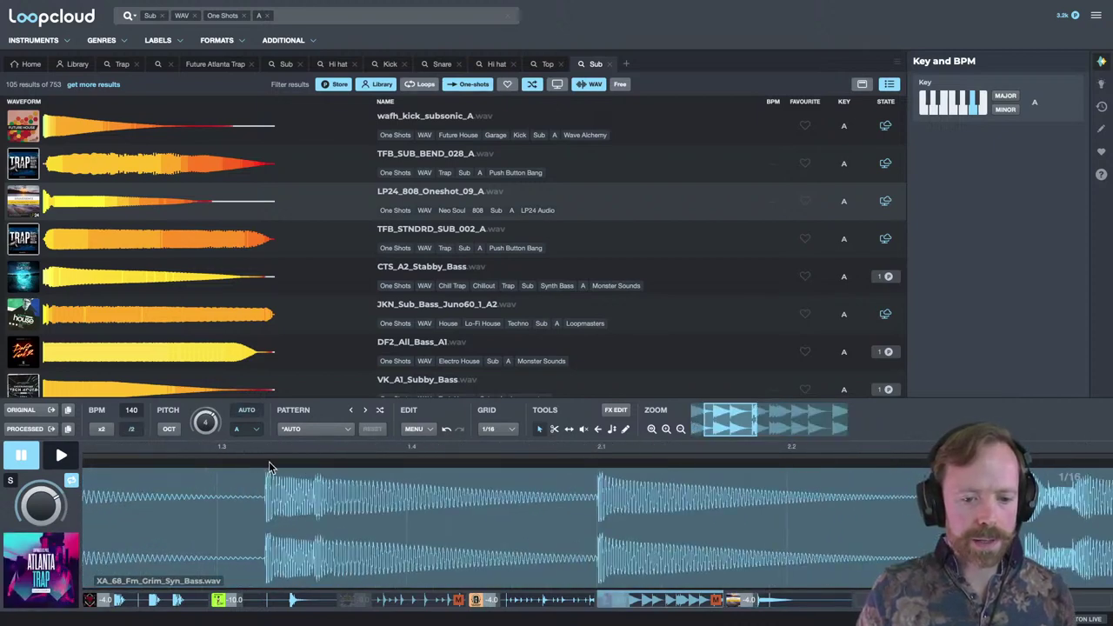
pyautogui.moveTo(316, 458); pyautogui.dragTo(296, 411)
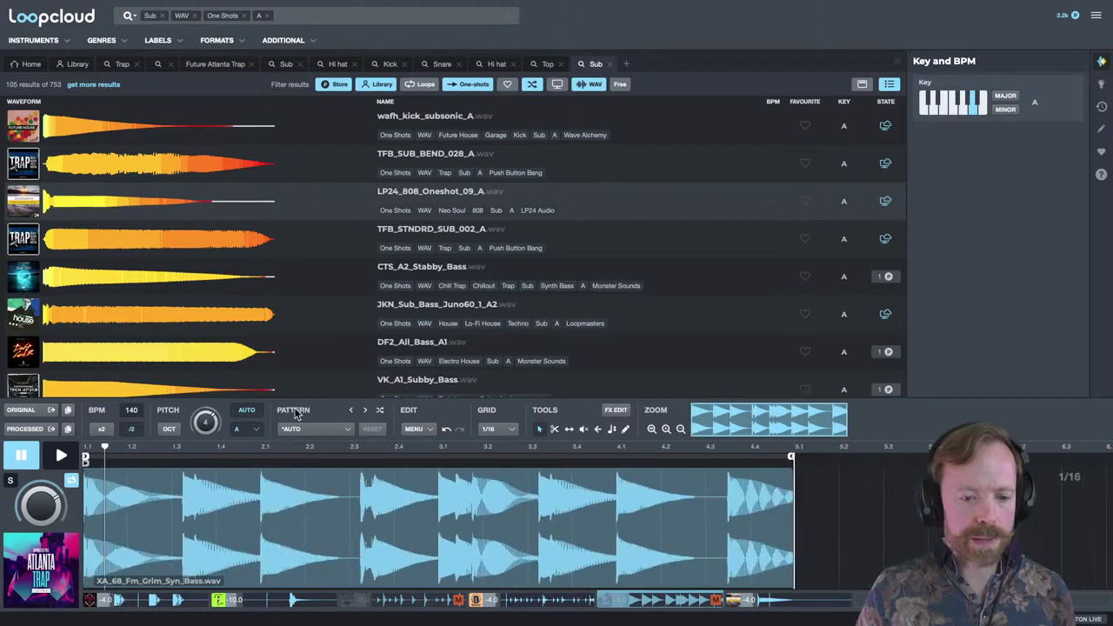
pyautogui.press('space')
pyautogui.press('space')
pyautogui.click(794, 601)
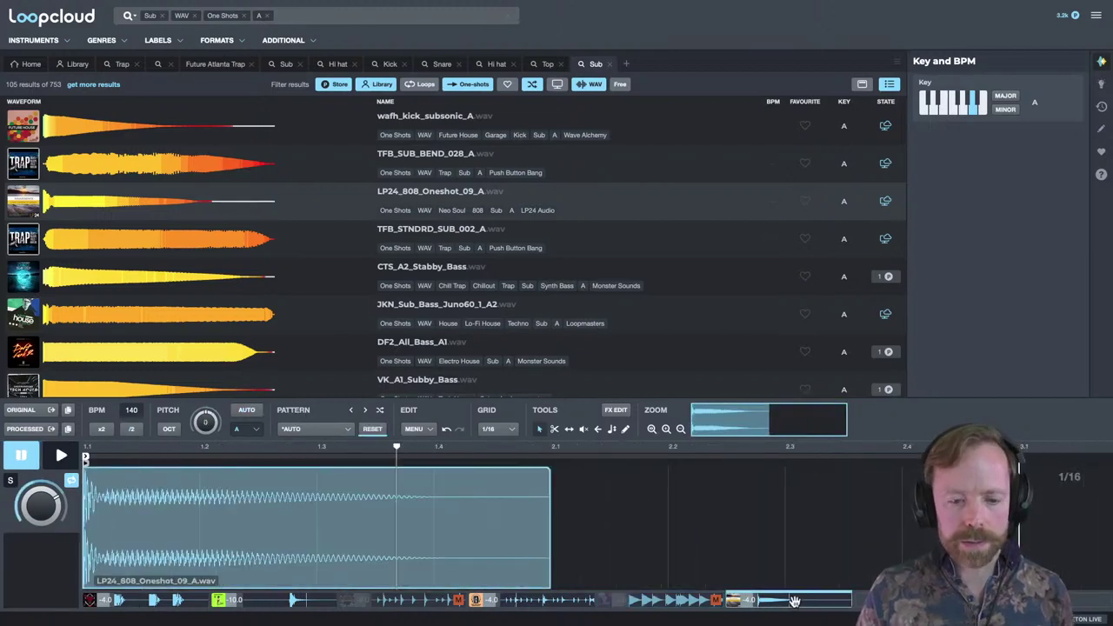
pyautogui.press('space')
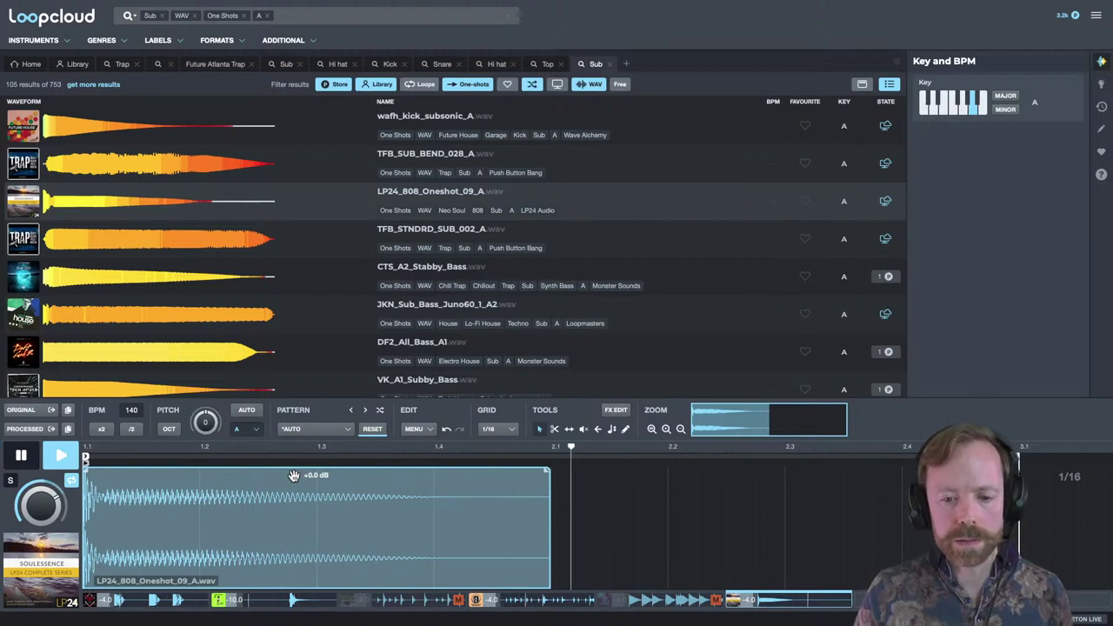
pyautogui.press('space')
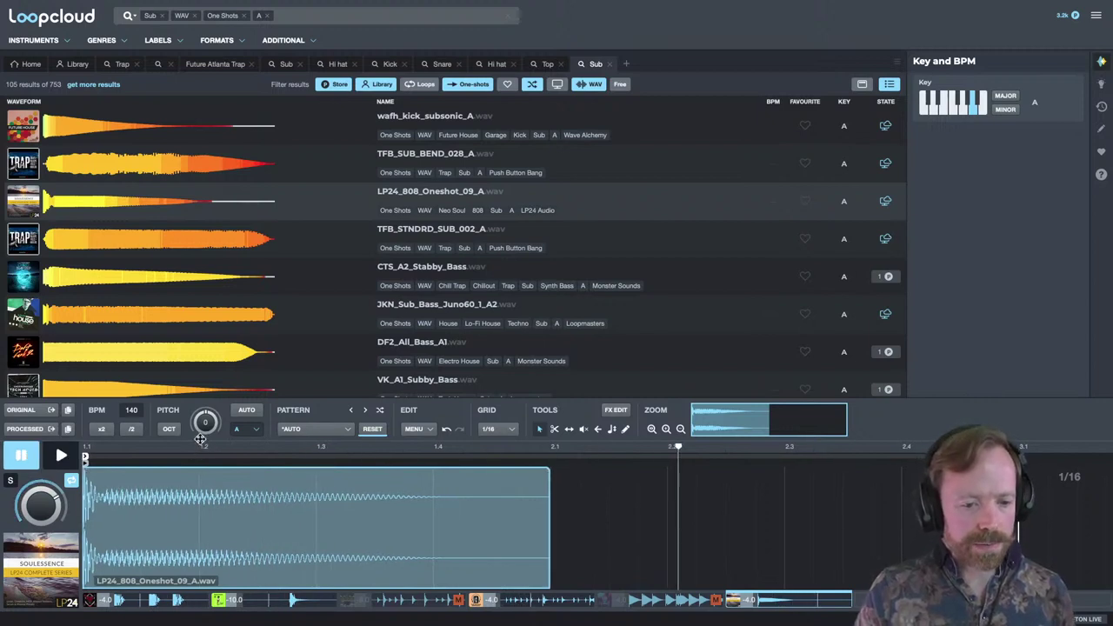
pyautogui.press('space')
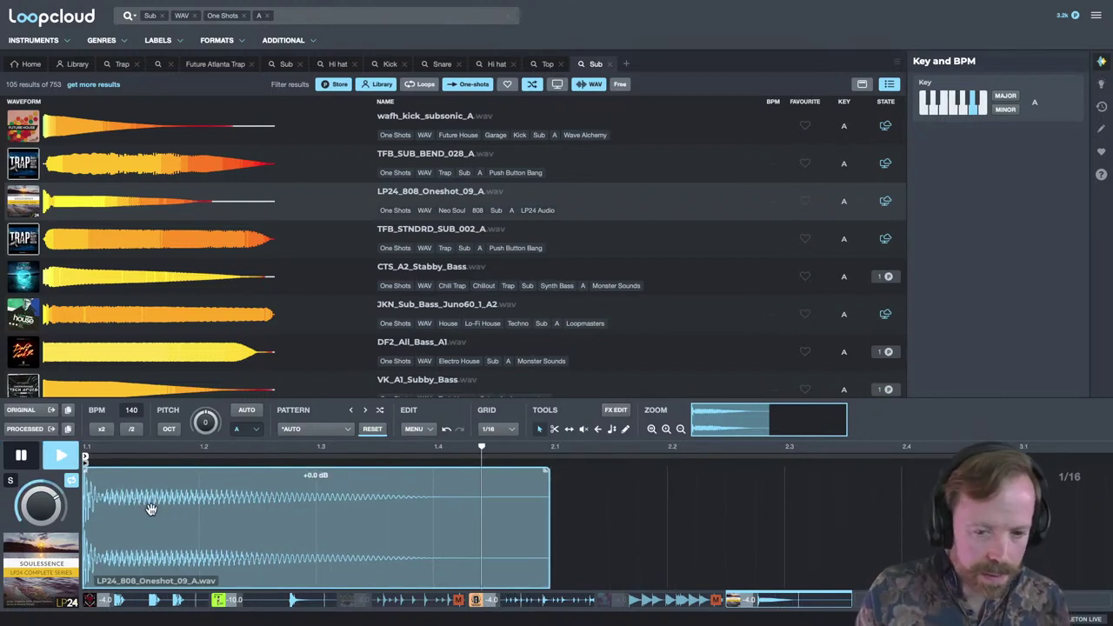
pyautogui.press('space')
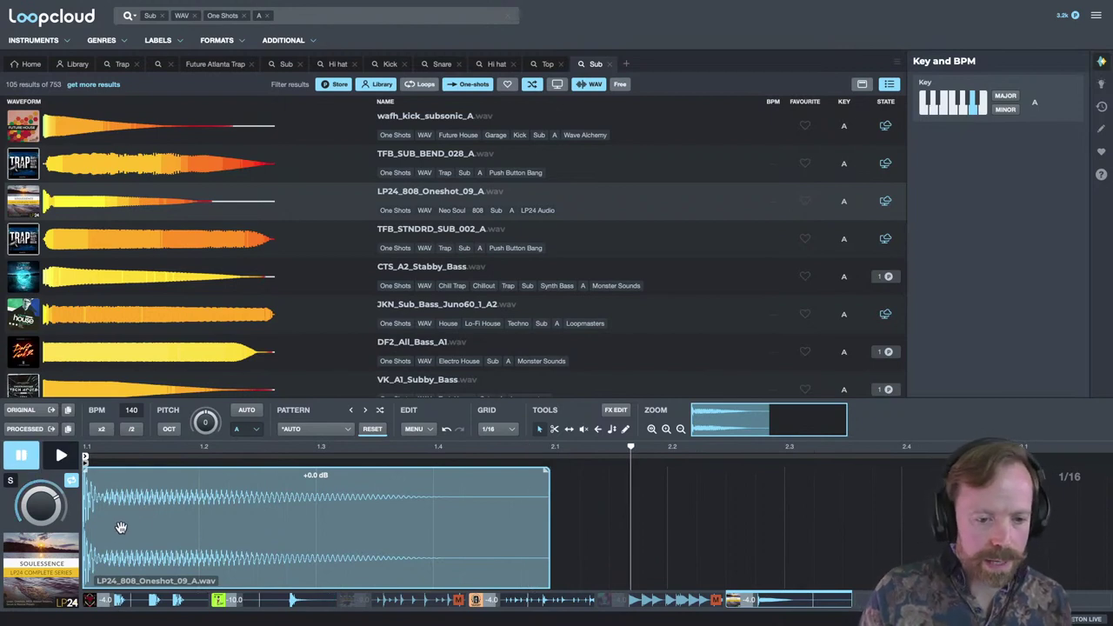
# Duplicate the 808 hit so the copy starts halfway between beats 2.1 and 2.2, and play it back.
pyautogui.moveTo(121, 527); pyautogui.dragTo(646, 531)
pyautogui.press('space')
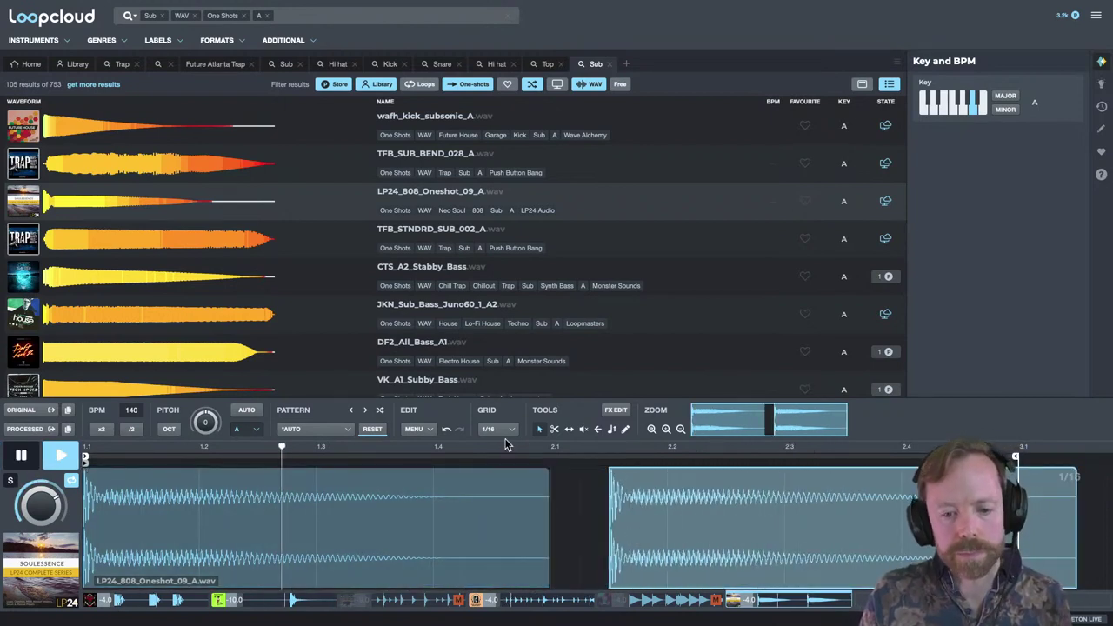
pyautogui.moveTo(508, 446); pyautogui.dragTo(504, 427)
pyautogui.press('space')
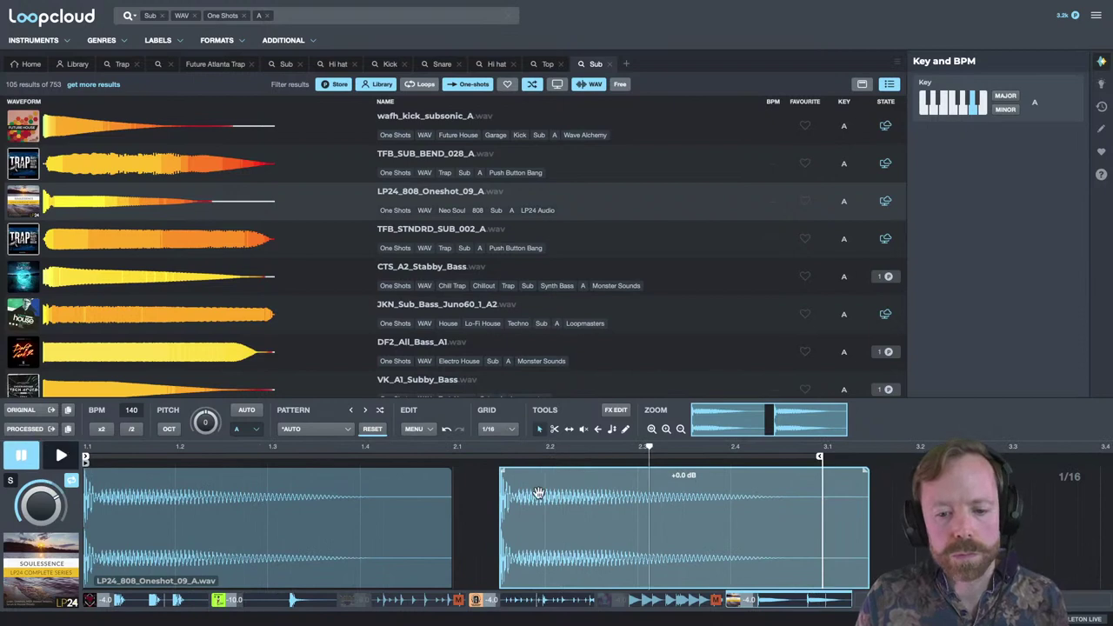
# Add another 808 copy at beat 2.2, trim its end to beat 3.1 and listen back.
pyautogui.moveTo(531, 498); pyautogui.dragTo(570, 504)
pyautogui.press('space')
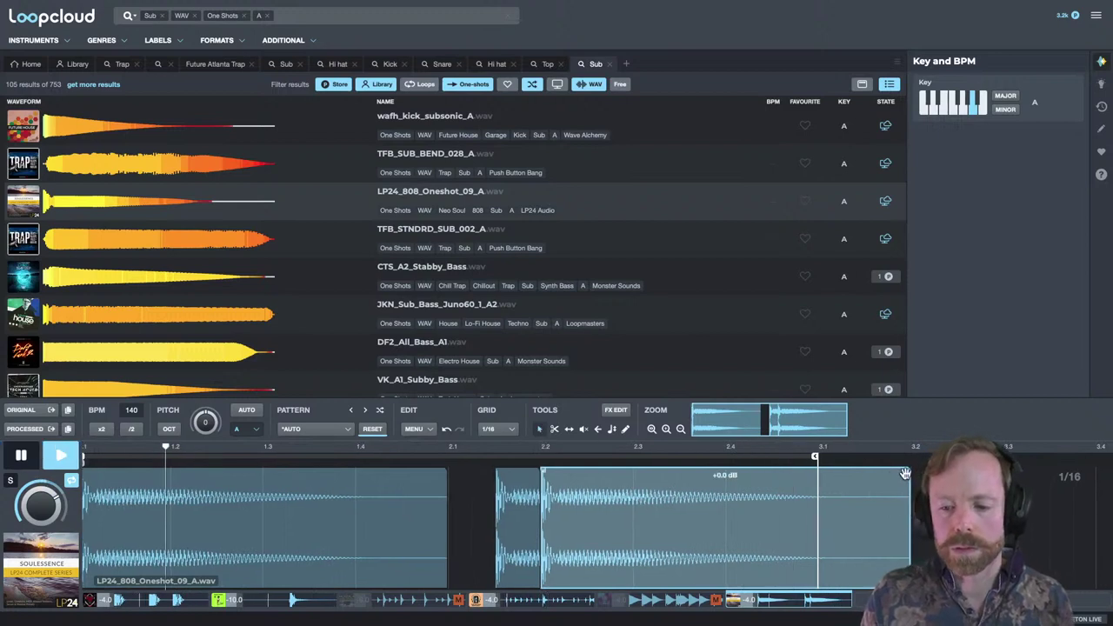
pyautogui.moveTo(907, 475); pyautogui.dragTo(815, 475)
pyautogui.moveTo(744, 448); pyautogui.dragTo(732, 426)
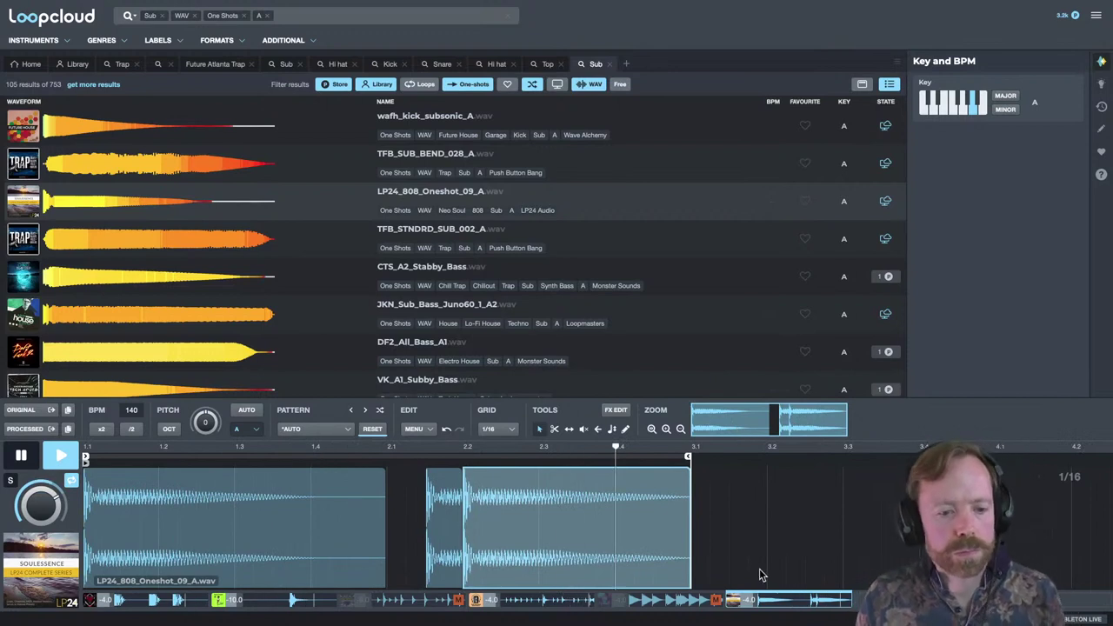
# Unmute the synth bass loop on Track 5 and play it together with the 808 hits.
pyautogui.click(693, 609)
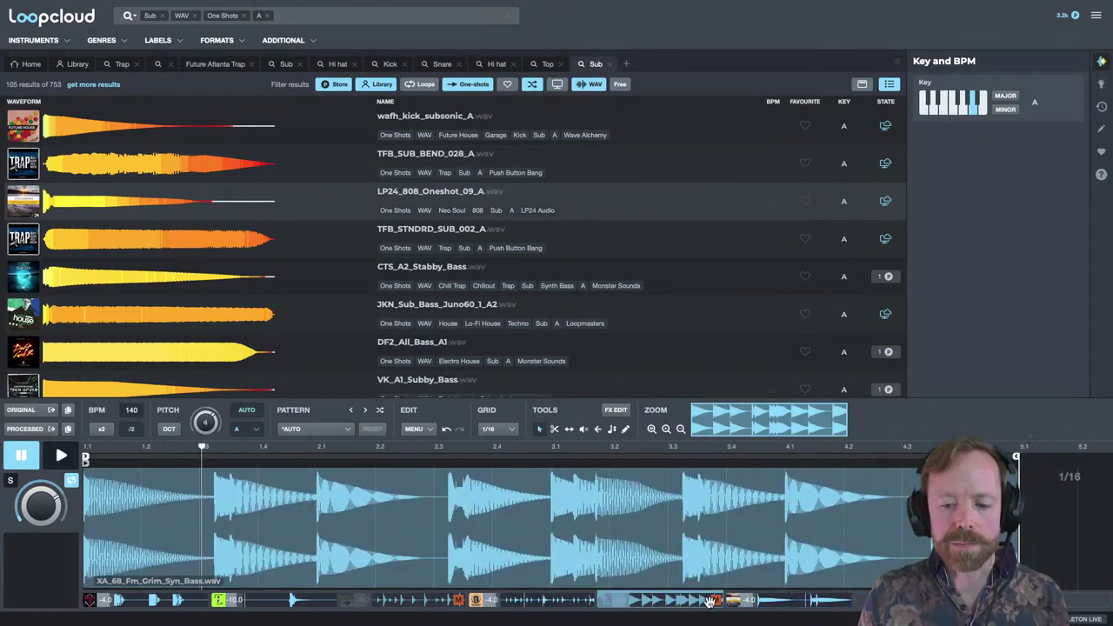
pyautogui.click(11, 482)
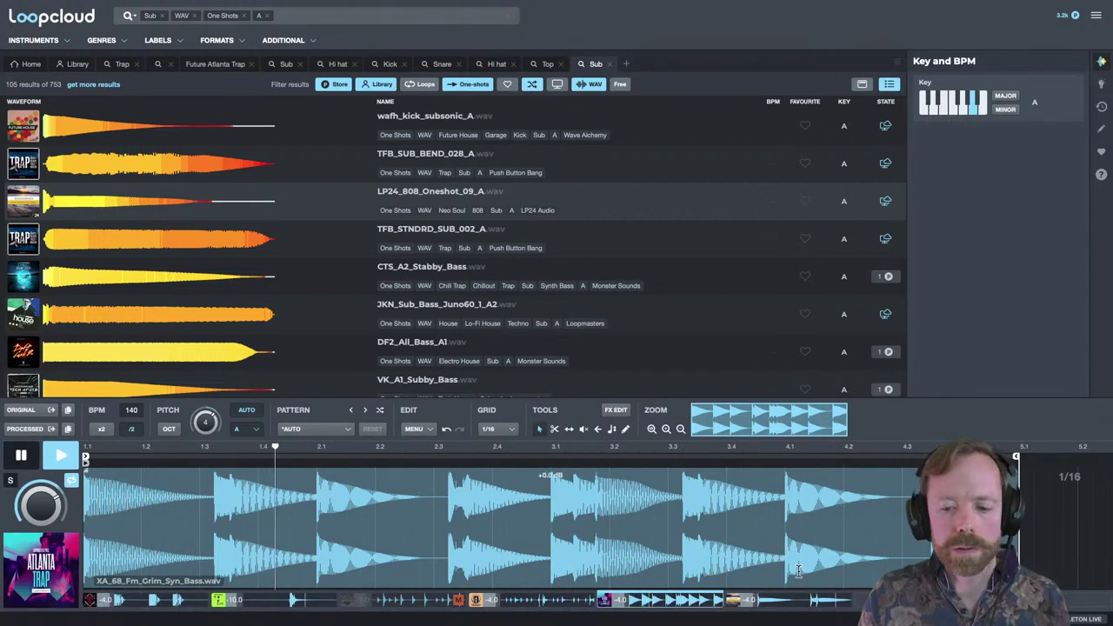
pyautogui.press('space')
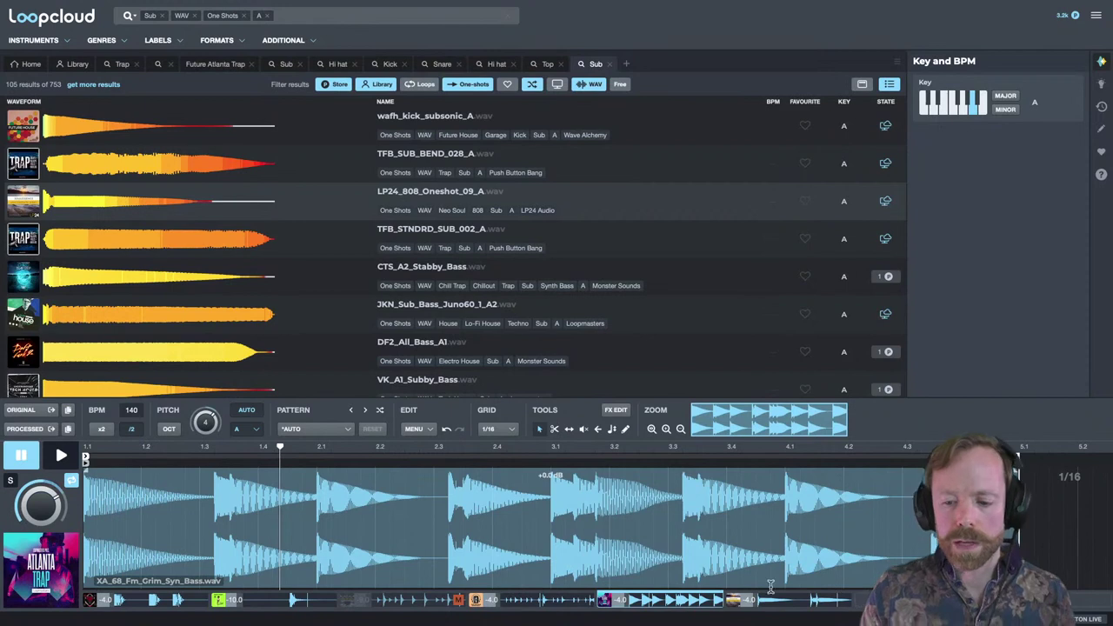
# Cut short stabs just after beats 1.3, 2.3 and 3.3 in the synth bass loop and mute all remaining slices.
pyautogui.keyDown('alt'); pyautogui.click(215, 487); pyautogui.keyUp('alt')
pyautogui.keyDown('alt'); pyautogui.click(229, 488); pyautogui.keyUp('alt')
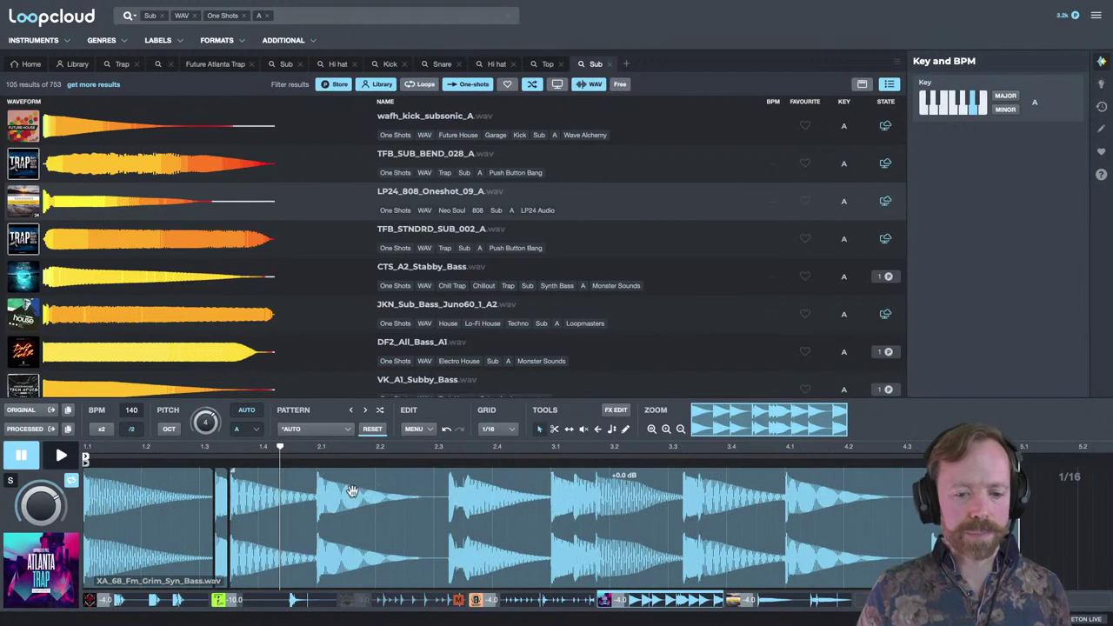
pyautogui.moveTo(441, 494); pyautogui.dragTo(458, 494)
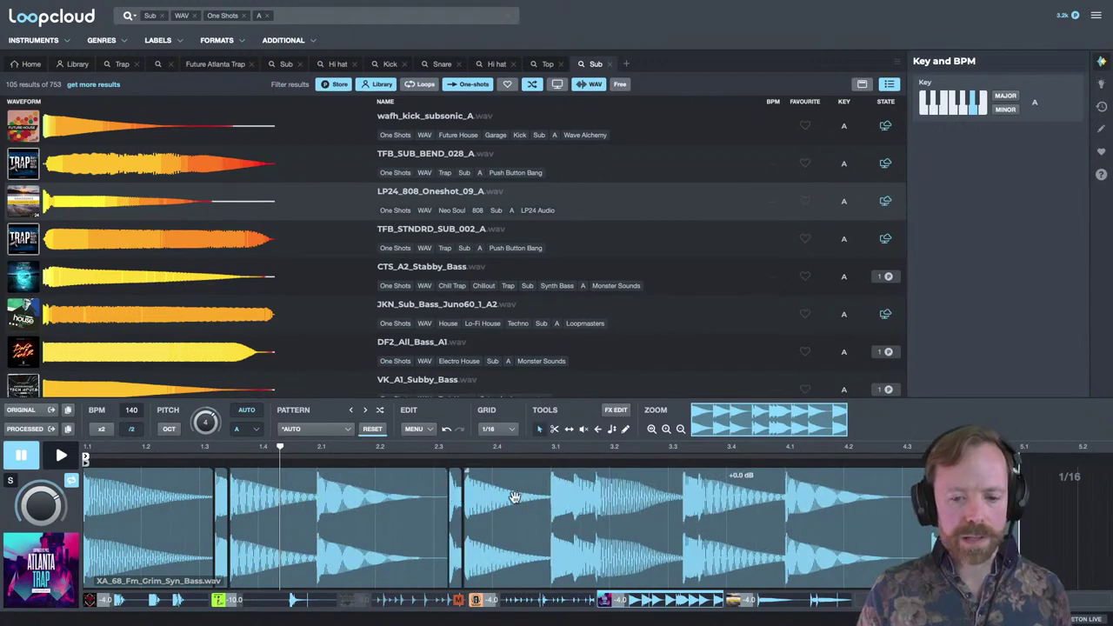
pyautogui.moveTo(685, 498); pyautogui.dragTo(696, 498)
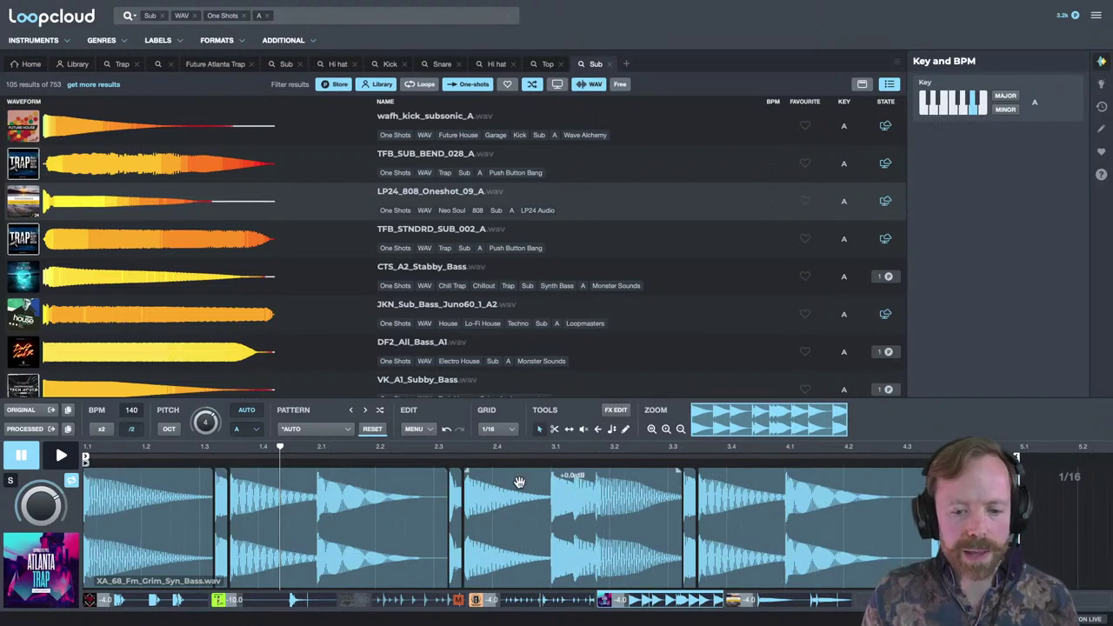
pyautogui.click(137, 506)
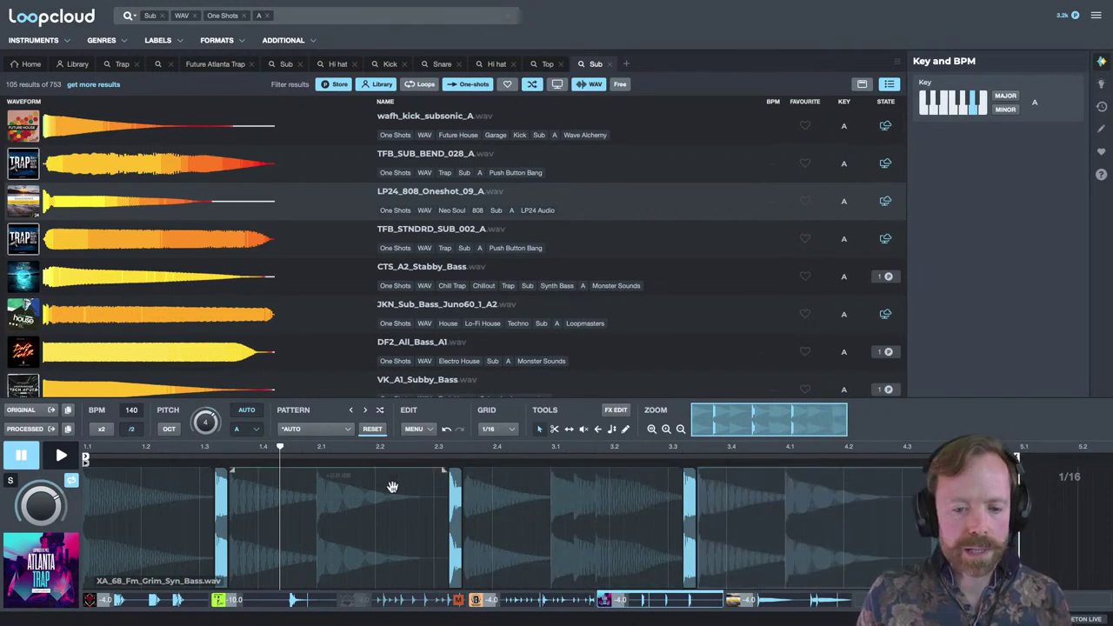
# Mute the short middle hit on the 808 track, extend the first hit's end up to it, and play the result.
pyautogui.click(807, 602)
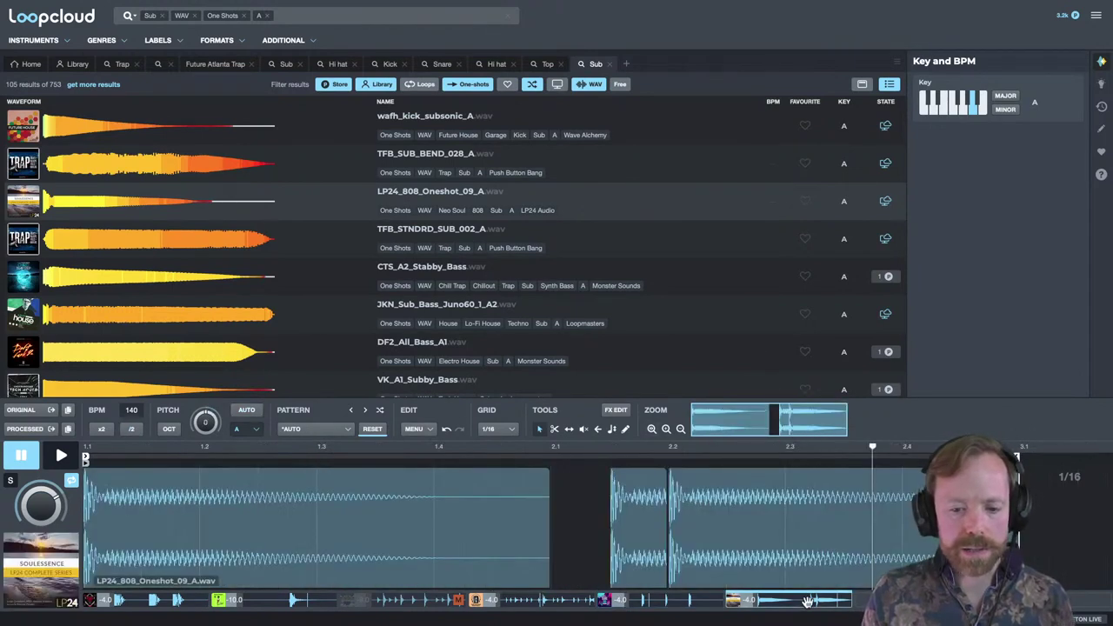
pyautogui.click(636, 495)
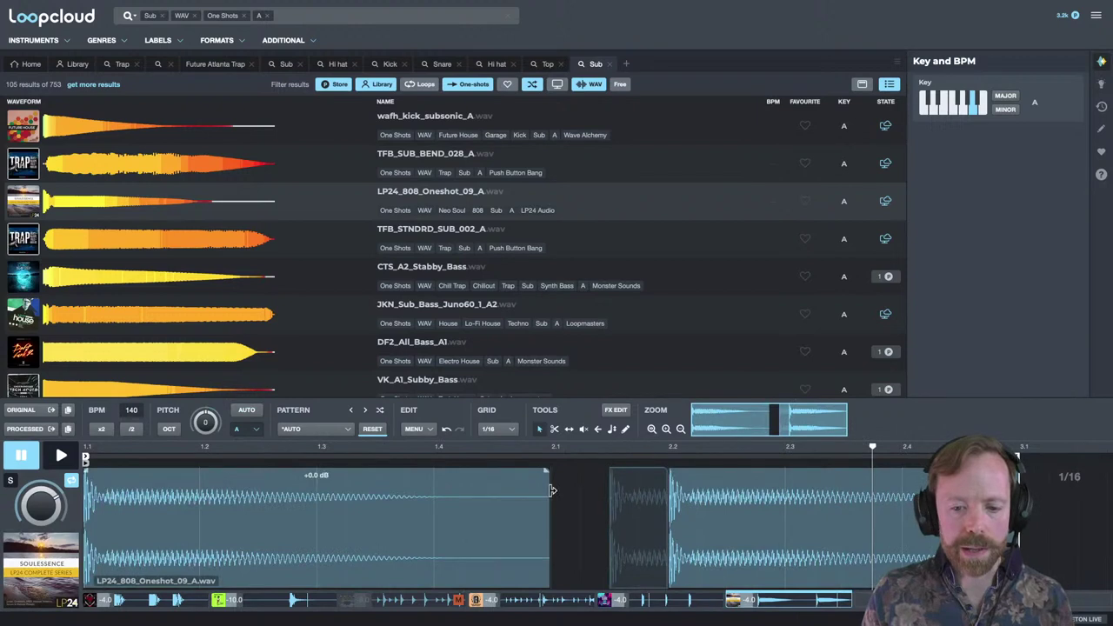
pyautogui.moveTo(550, 492); pyautogui.dragTo(599, 494)
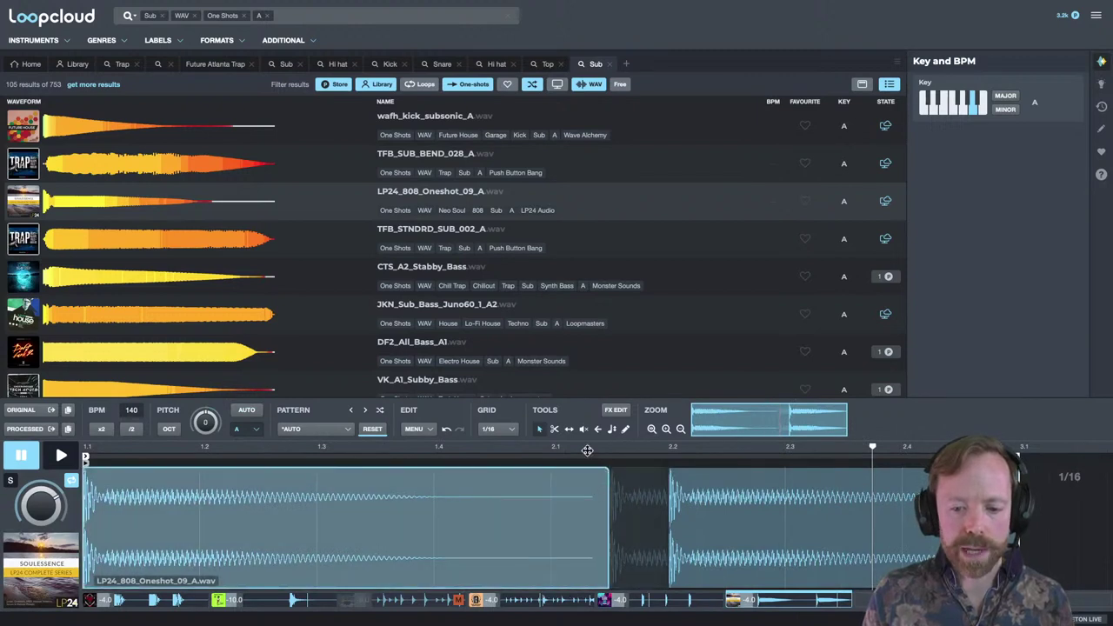
pyautogui.moveTo(587, 450); pyautogui.dragTo(574, 414)
pyautogui.press('space')
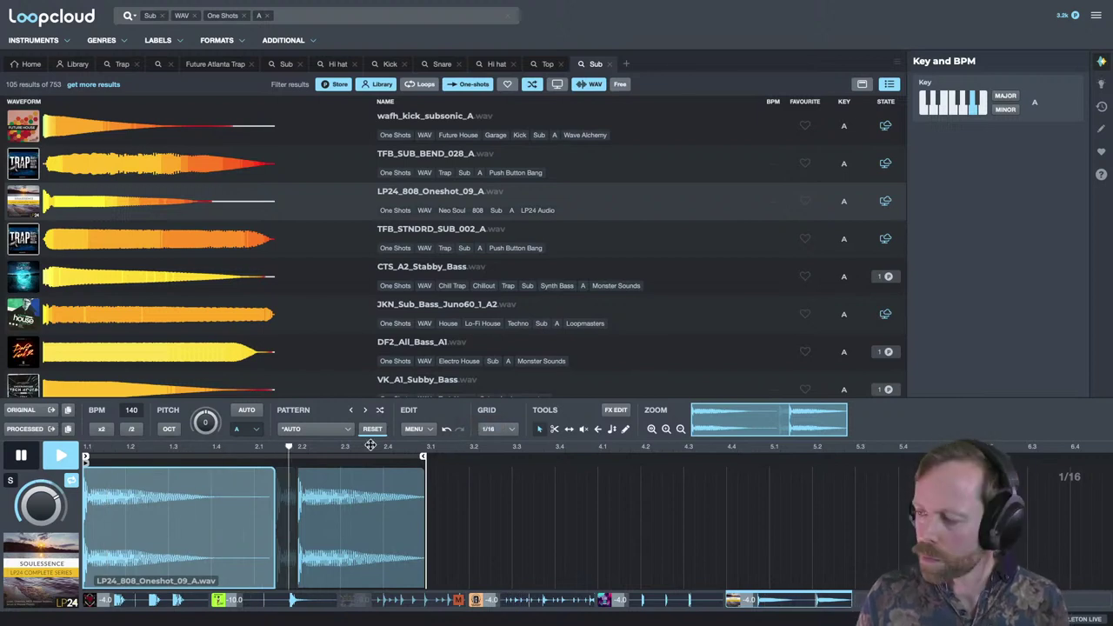
pyautogui.press('space')
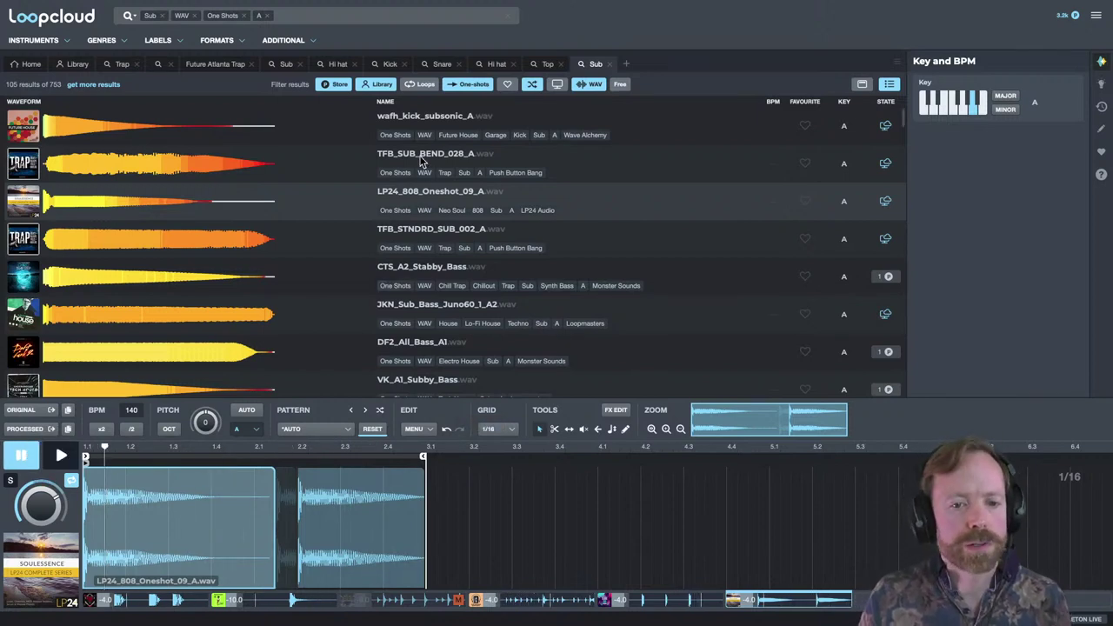
# Audition other sub one-shots in place of the 808, including CTS_A2_Stabby_Bass, wafh_kick_subsonic_A, DF2_All_Bass_A1 and VK_A1_Subby_Bass.
pyautogui.click(426, 233)
pyautogui.click(426, 271)
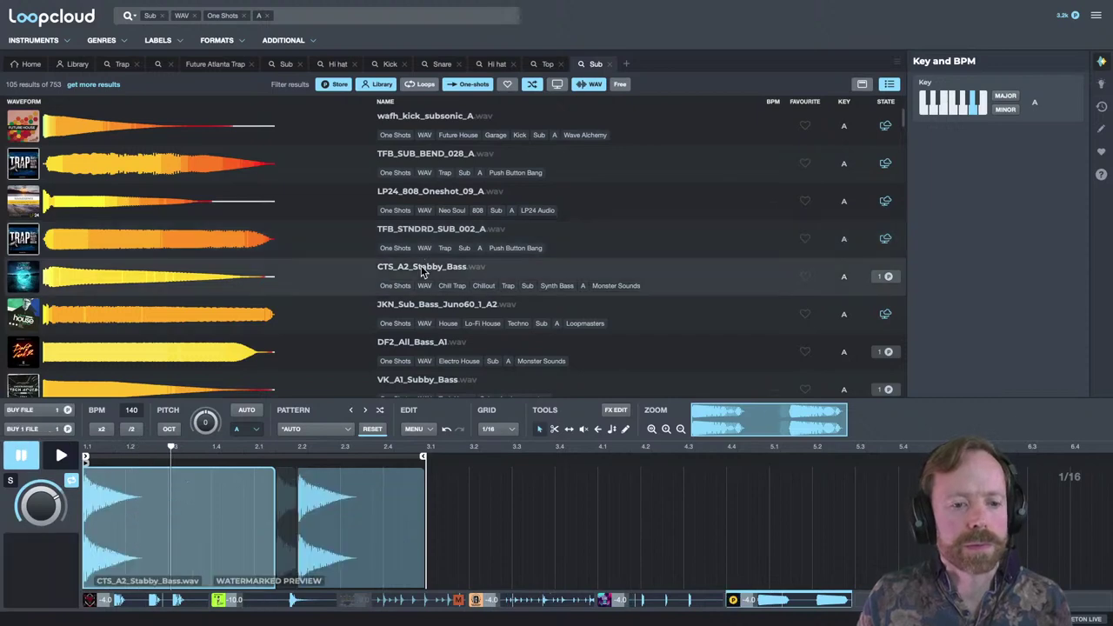
pyautogui.click(424, 306)
pyautogui.click(399, 116)
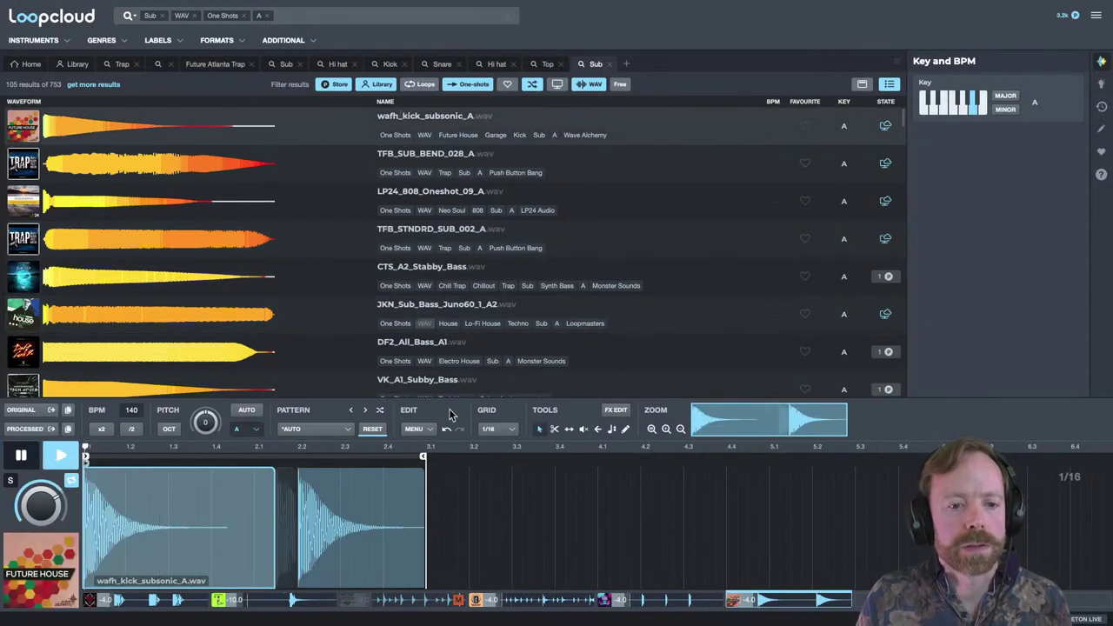
pyautogui.click(460, 348)
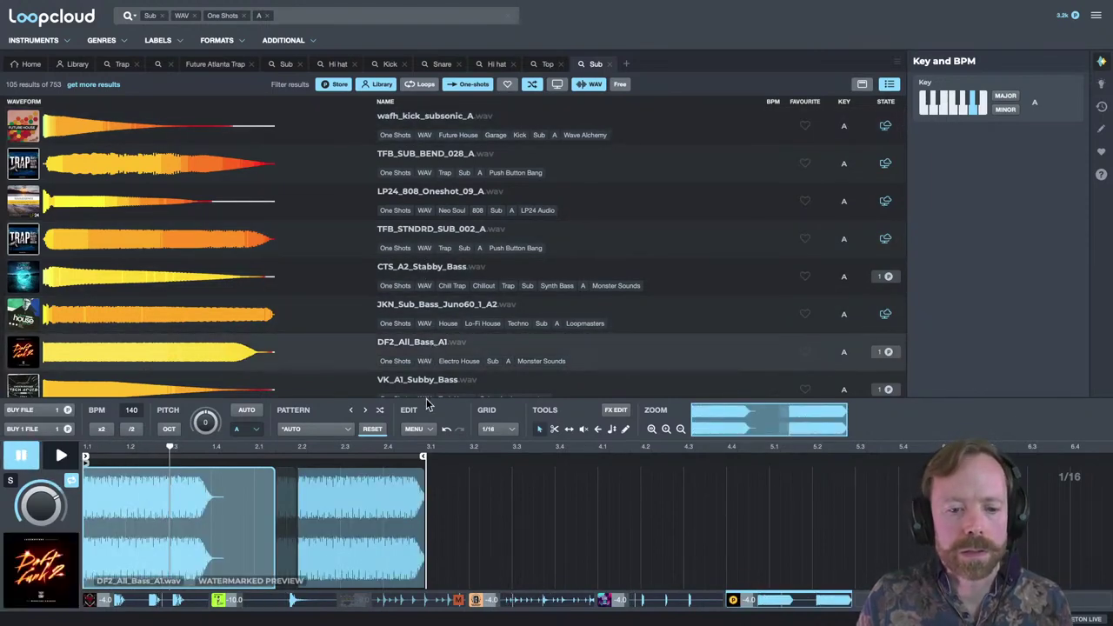
pyautogui.click(427, 380)
pyautogui.scroll(-1, 452, 304)
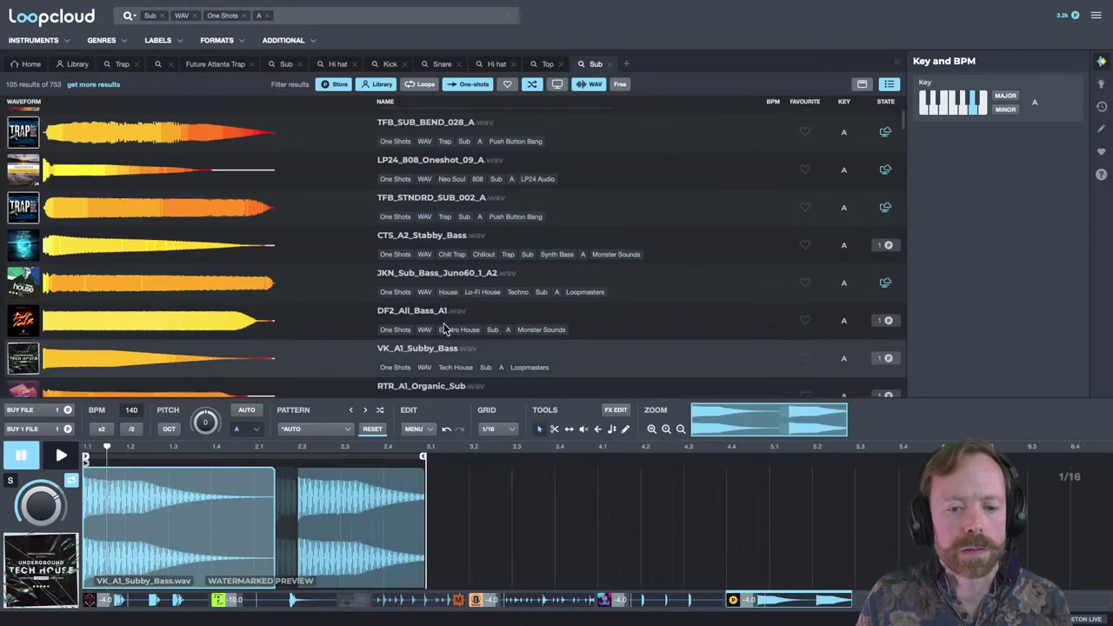
pyautogui.click(428, 386)
pyautogui.scroll(-5, 469, 302)
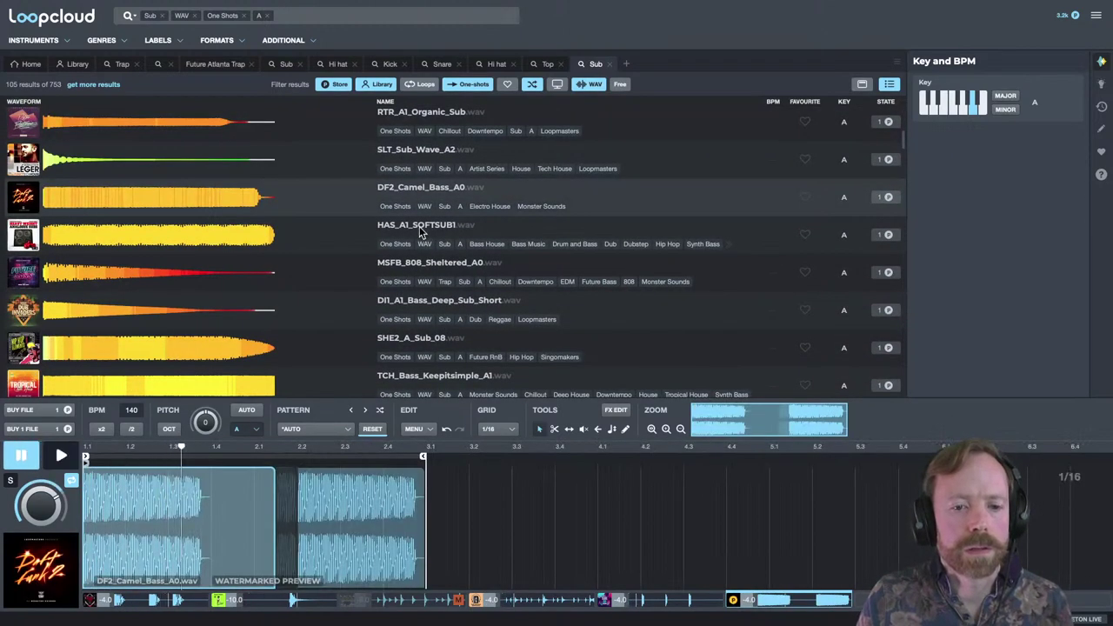
# Continue auditioning subs with DF2_Camel_Bass_A0, MSFB_808_Sheltered_A0, SHE2_A_Sub_08 and TCH_Bass_Keepitsimple_A1, then stop playback.
pyautogui.click(419, 226)
pyautogui.click(414, 190)
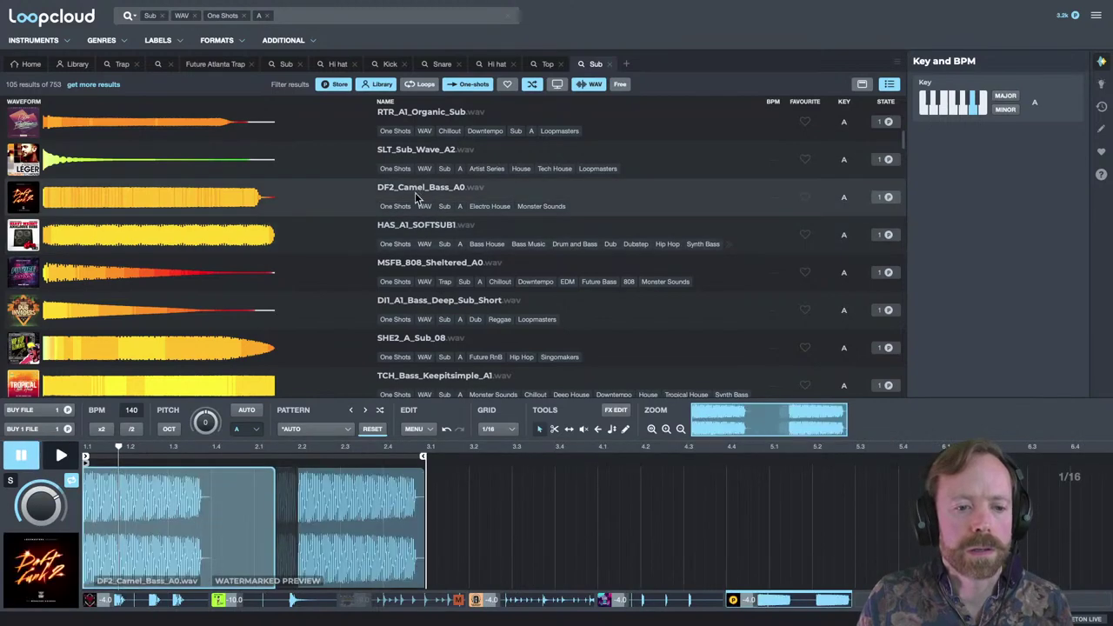
pyautogui.click(415, 261)
pyautogui.click(424, 340)
pyautogui.scroll(-1, 439, 253)
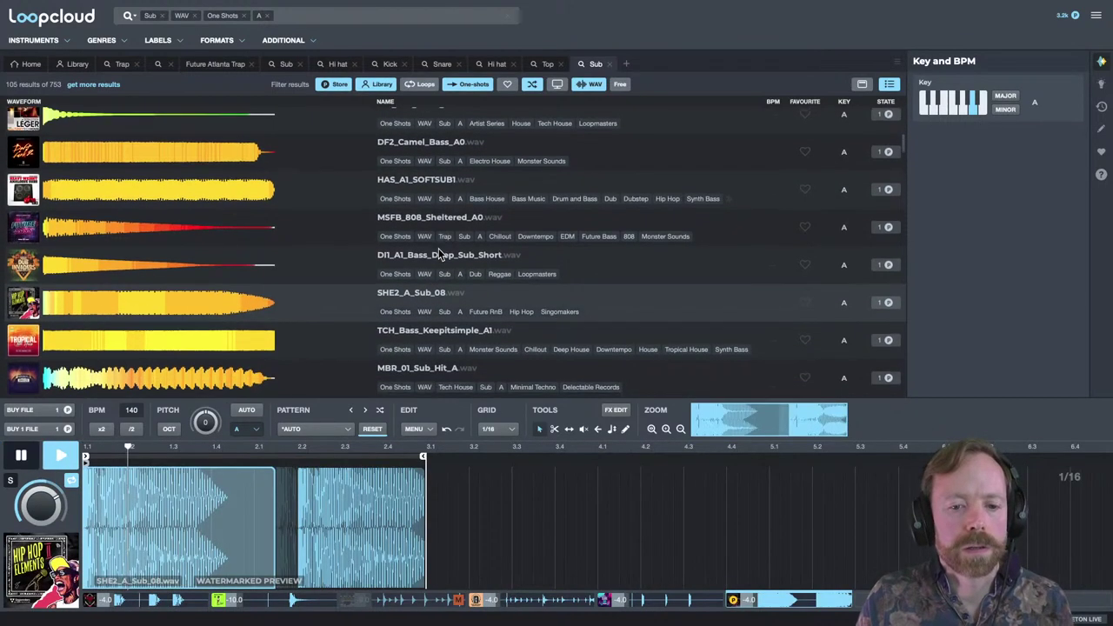
pyautogui.scroll(-1, 439, 287)
pyautogui.click(426, 278)
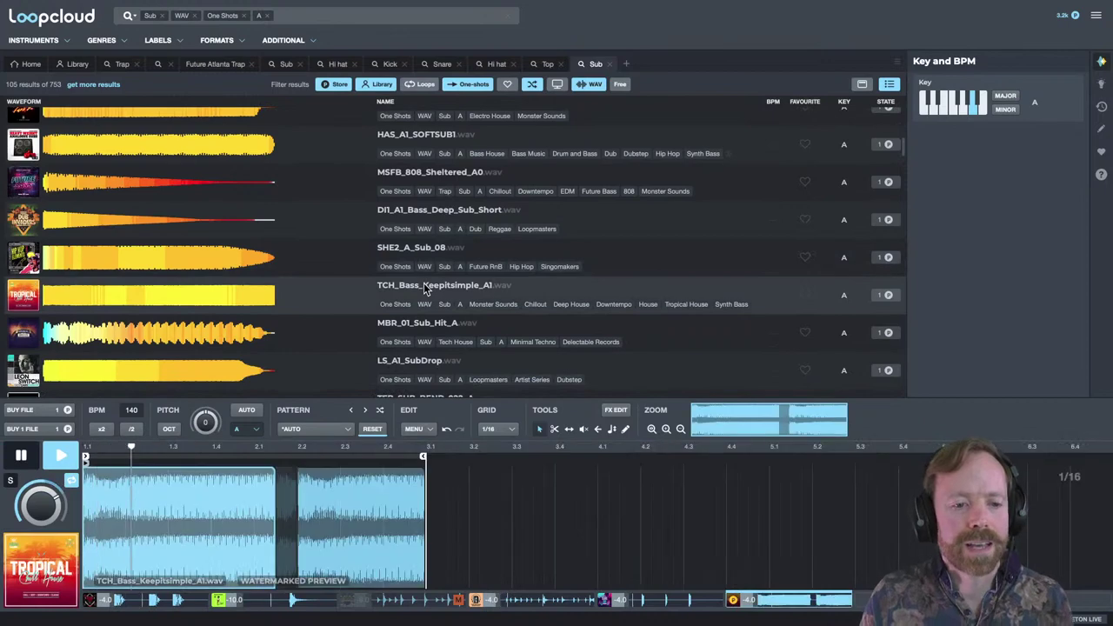
pyautogui.press('space')
pyautogui.scroll(8, 426, 274)
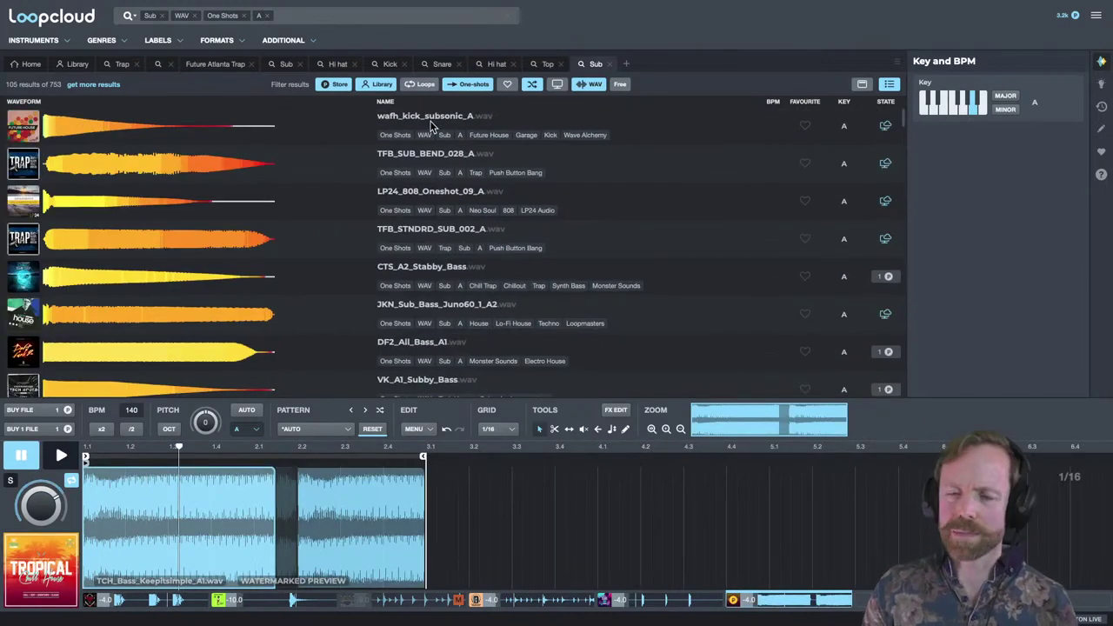
# Load LP24_808_Oneshot_09_A back onto the sub track and play it with the beat.
pyautogui.click(431, 127)
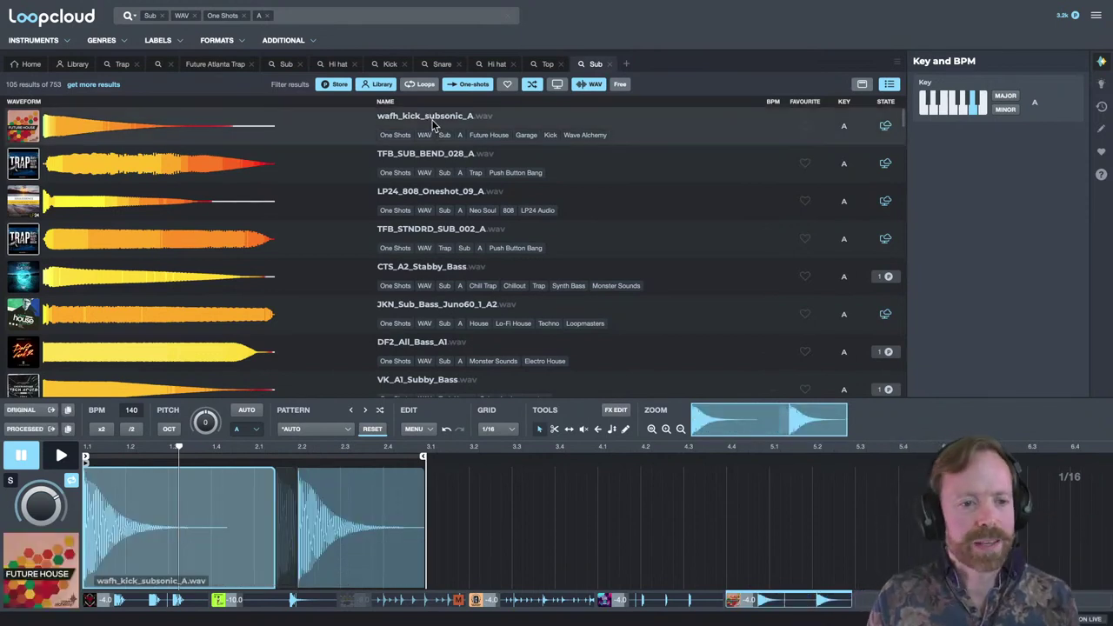
pyautogui.click(424, 195)
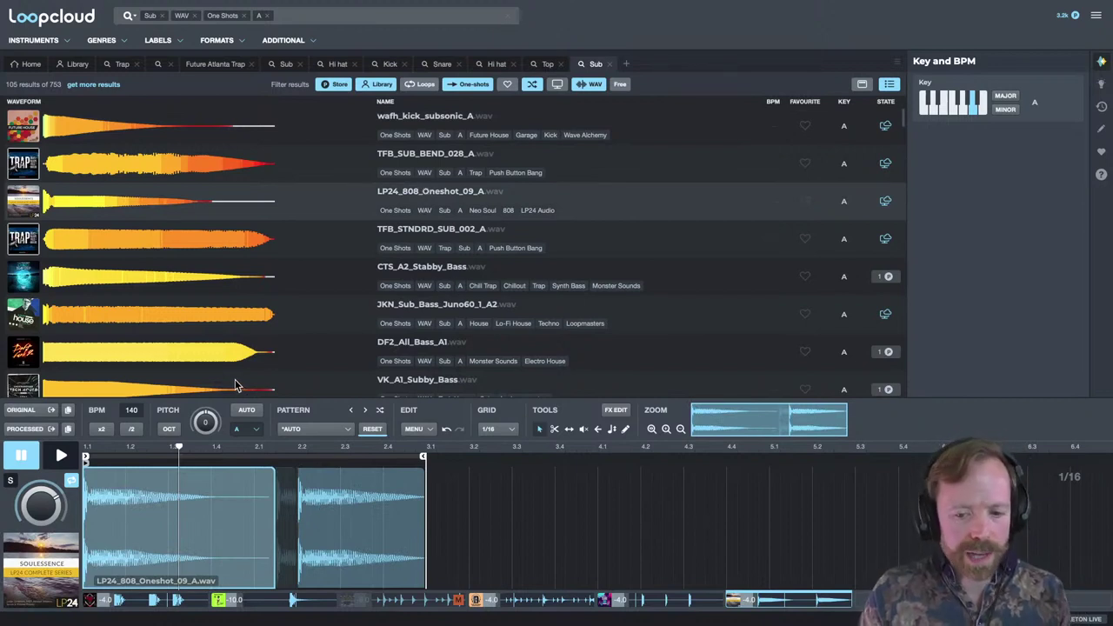
pyautogui.press('space')
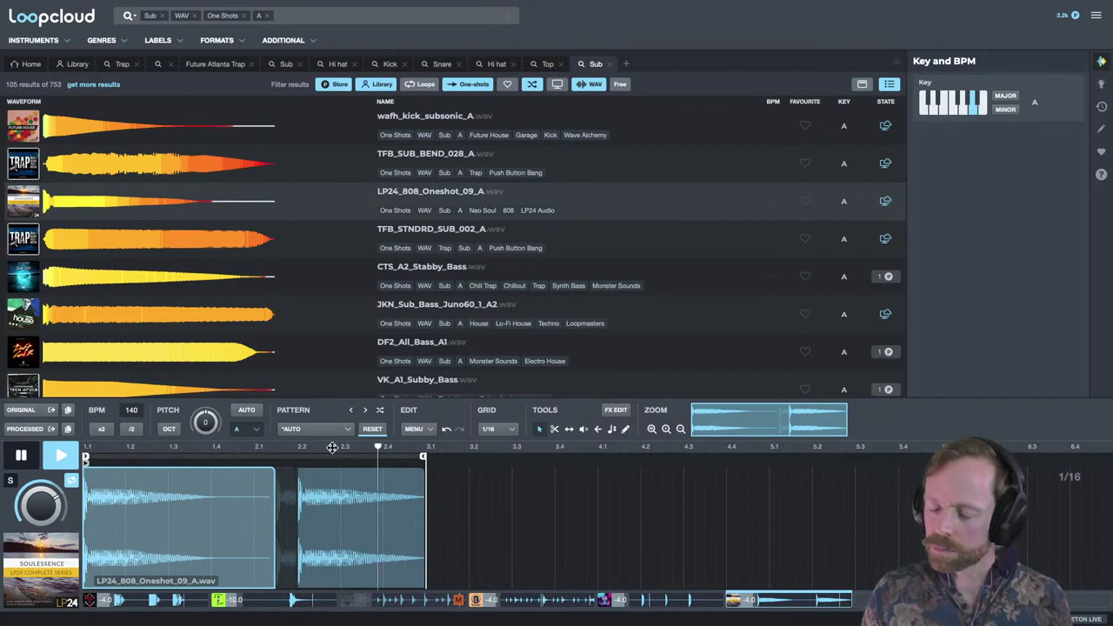
pyautogui.press('space')
# Select the whole two-bar 808 pattern and duplicate it repeatedly until it fills eight bars up to 9.1.
pyautogui.click(428, 562)
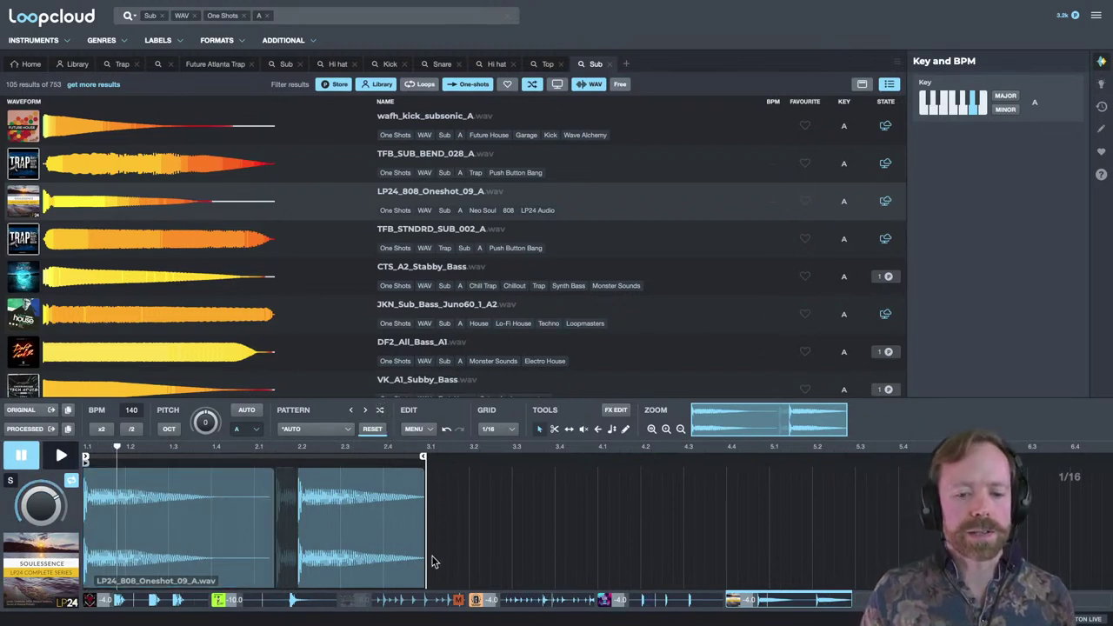
pyautogui.moveTo(428, 583); pyautogui.dragTo(84, 503)
pyautogui.hotkey('ctrl', 'd')
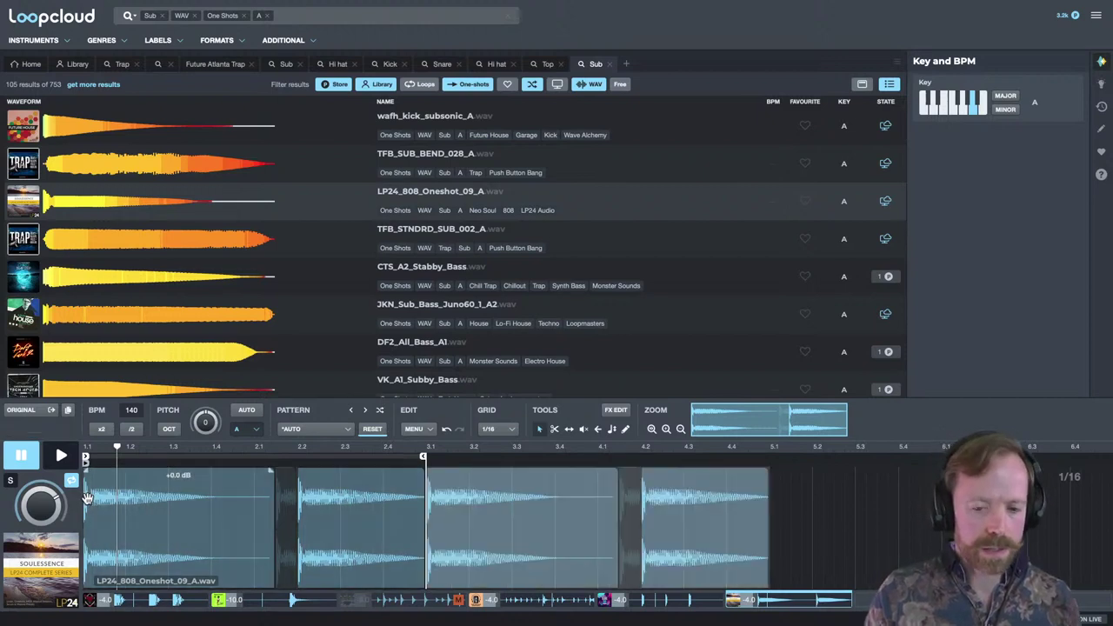
pyautogui.hotkey('ctrl', 'd')
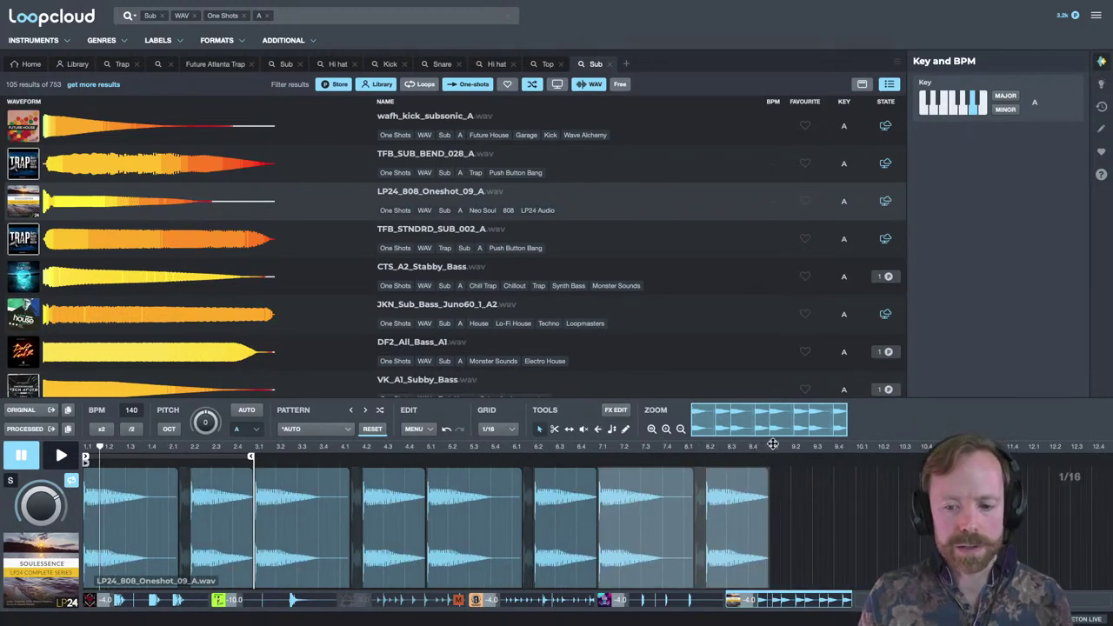
pyautogui.moveTo(773, 443)
pyautogui.mouseDown()
pyautogui.moveTo(778, 519)
pyautogui.moveTo(773, 450)
pyautogui.mouseUp()
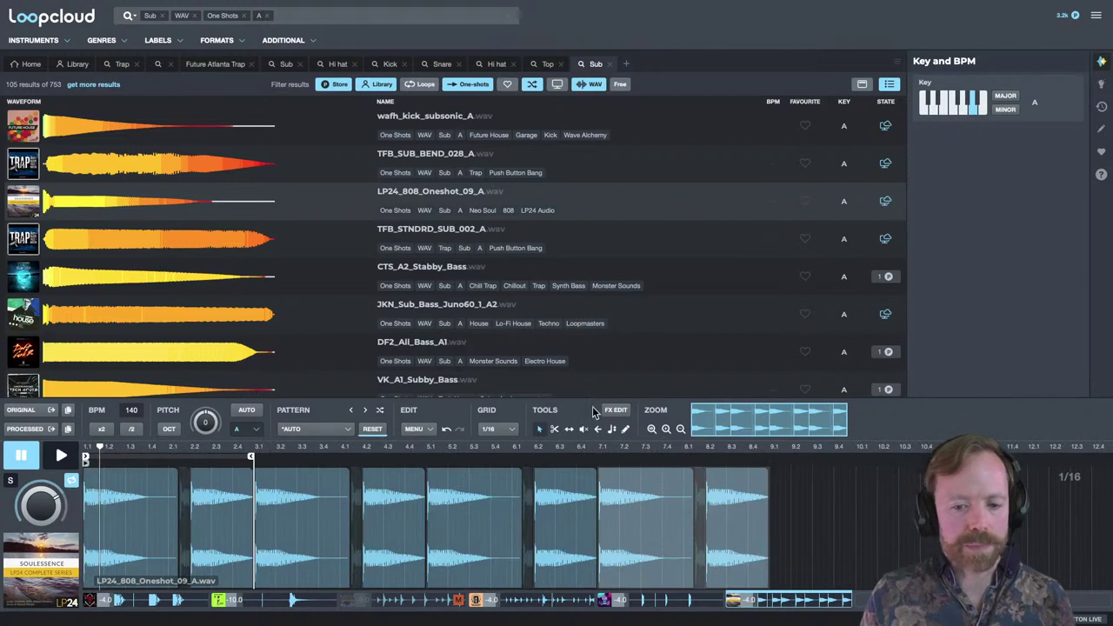
# Set the grid to Auto, extend the 808 track's loop end to 9.1 and play the eight-bar pattern.
pyautogui.click(490, 430)
pyautogui.click(504, 268)
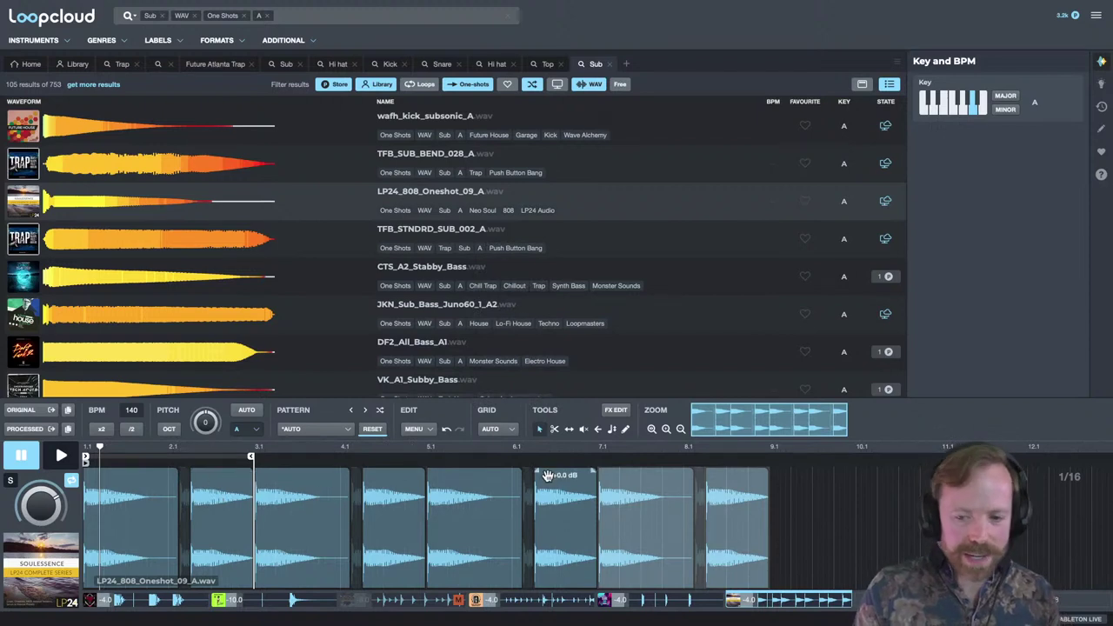
pyautogui.moveTo(251, 459); pyautogui.dragTo(766, 457)
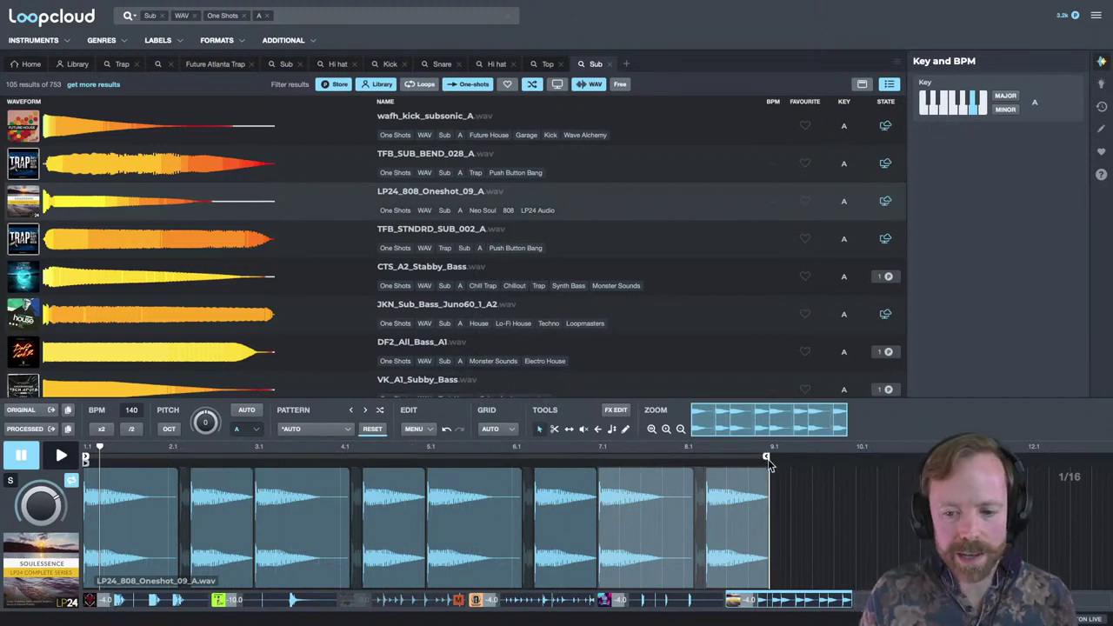
pyautogui.click(61, 455)
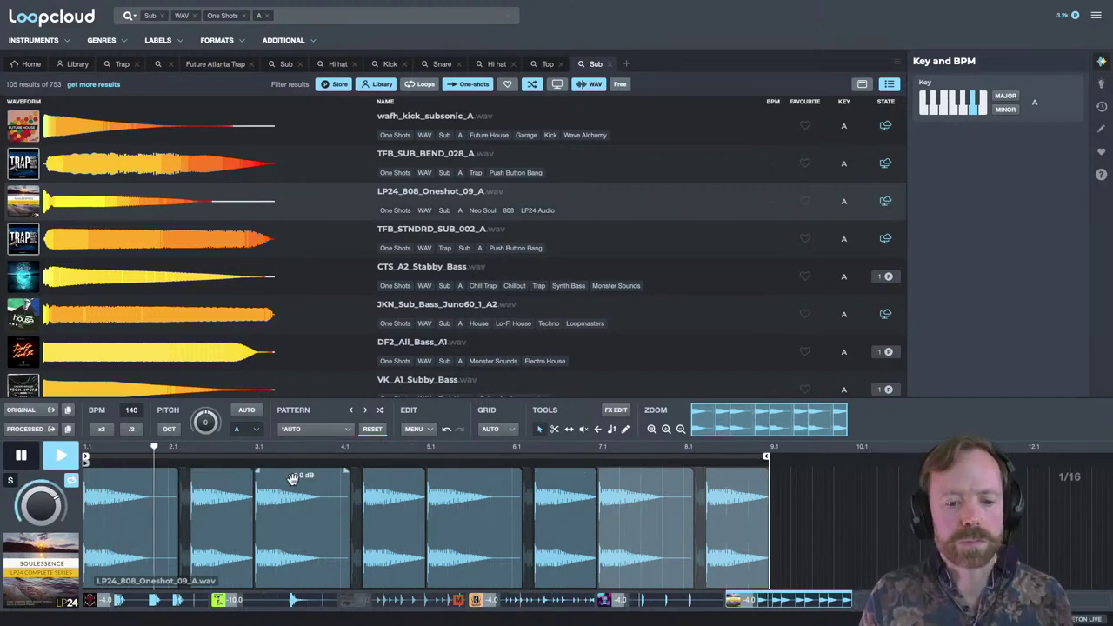
pyautogui.press('space')
# Use the pitch tool to raise the second audible 808 hit by 3 semitones and play the pattern.
pyautogui.click(613, 428)
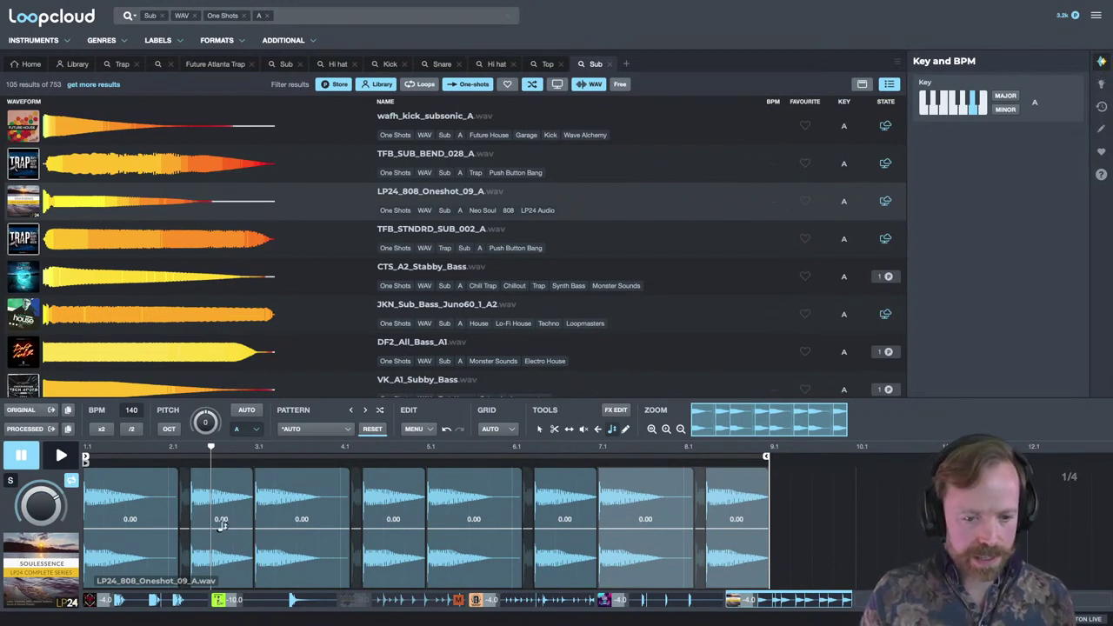
pyautogui.moveTo(221, 527); pyautogui.dragTo(222, 519)
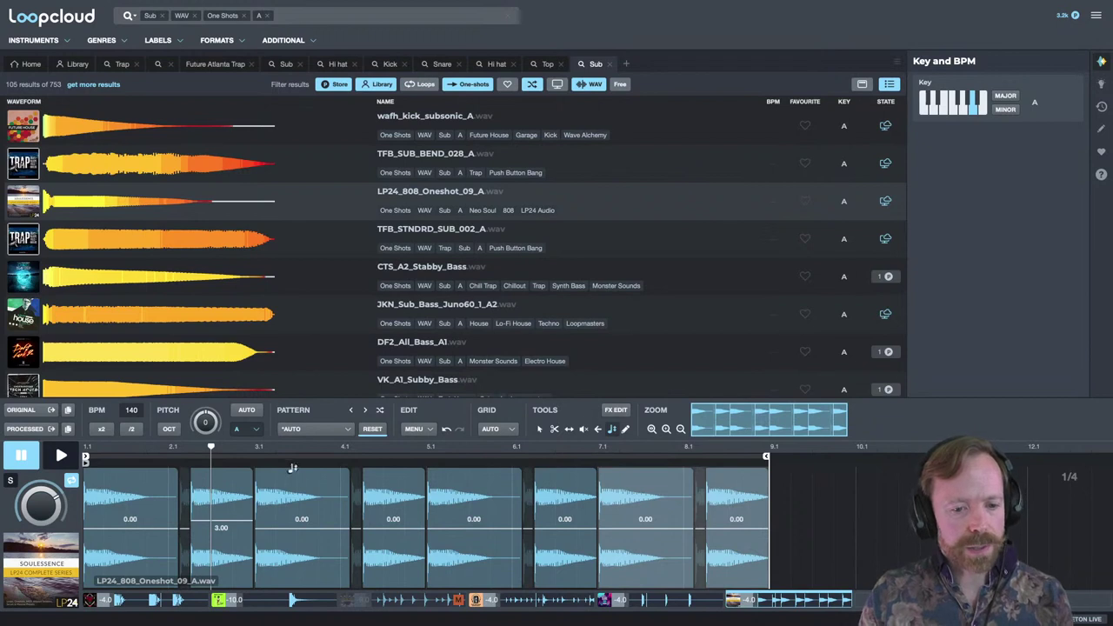
pyautogui.press('space')
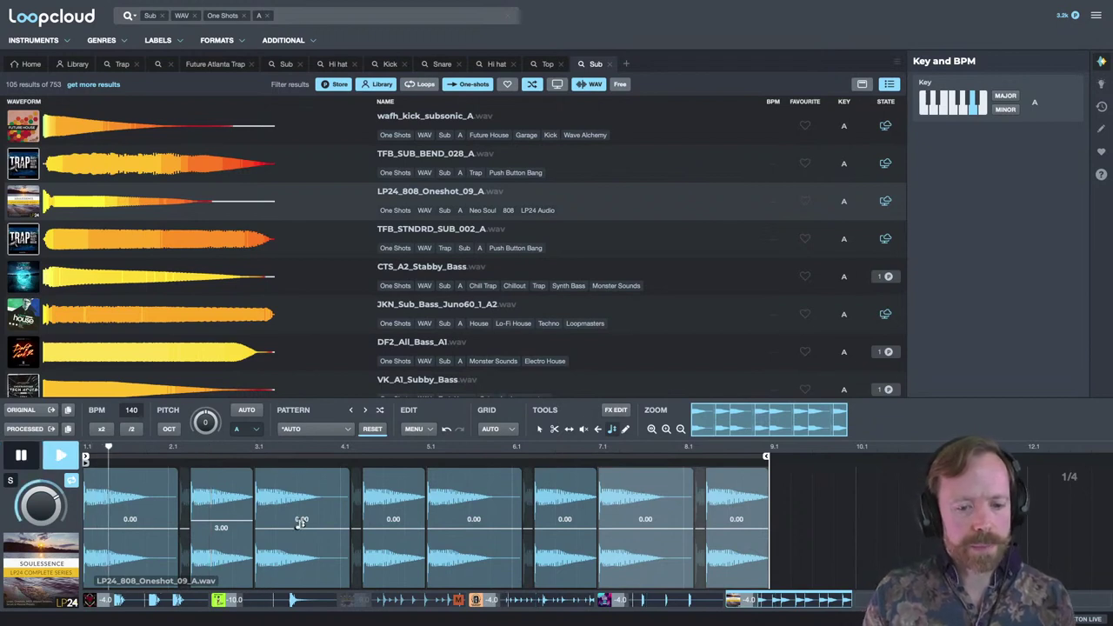
# Pitch the third audible 808 hit to -7 and the fourth to -5 semitones, listening back to the pattern.
pyautogui.moveTo(300, 526); pyautogui.dragTo(300, 546)
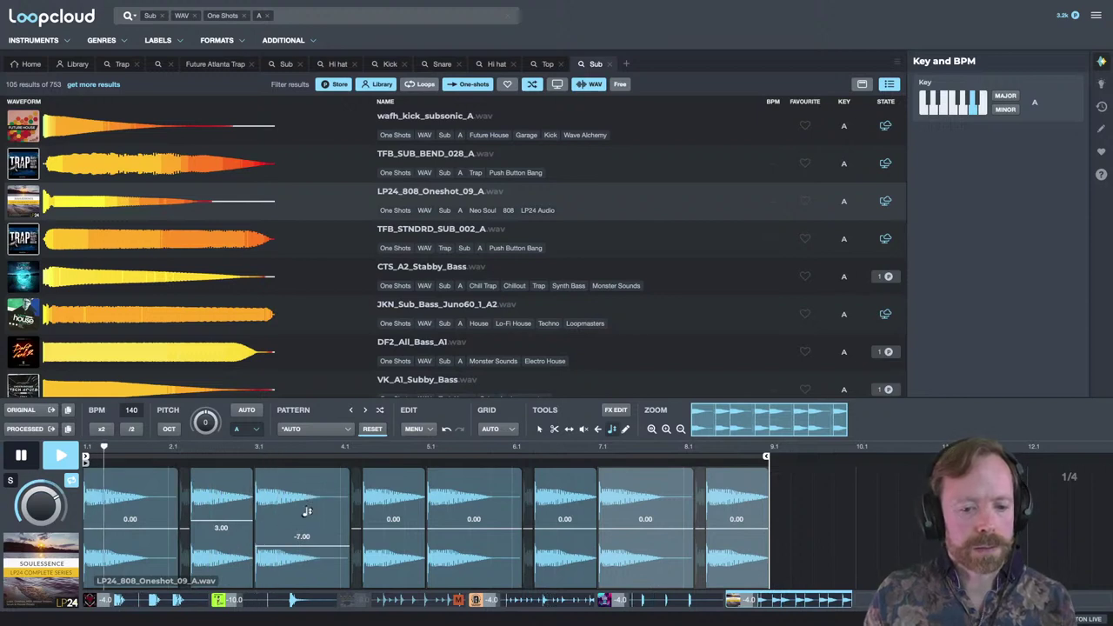
pyautogui.press('space')
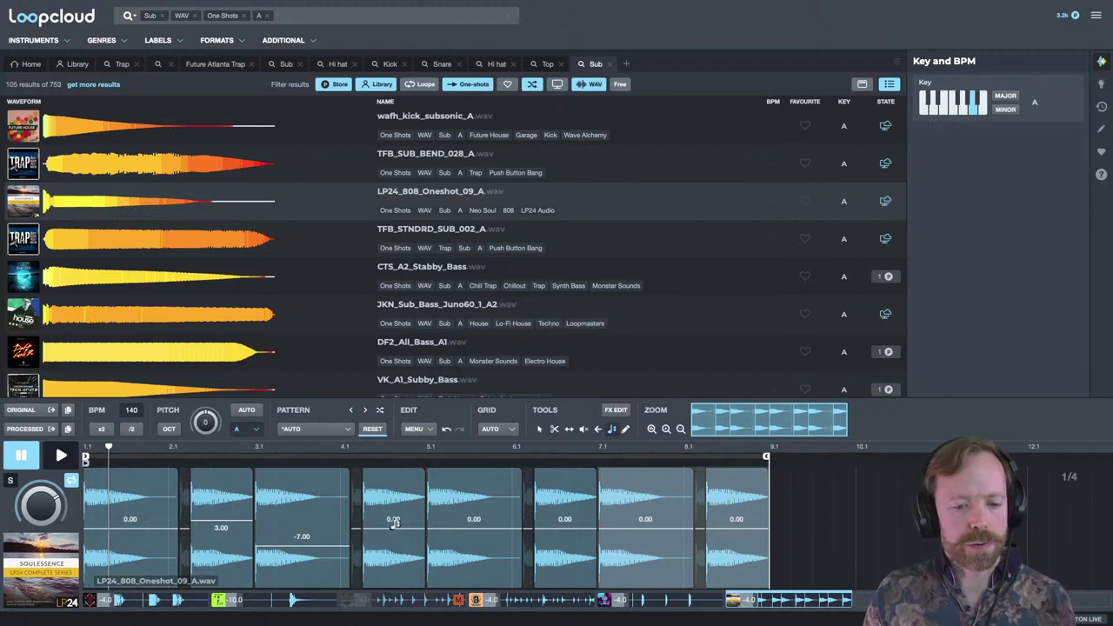
pyautogui.moveTo(394, 523); pyautogui.dragTo(394, 539)
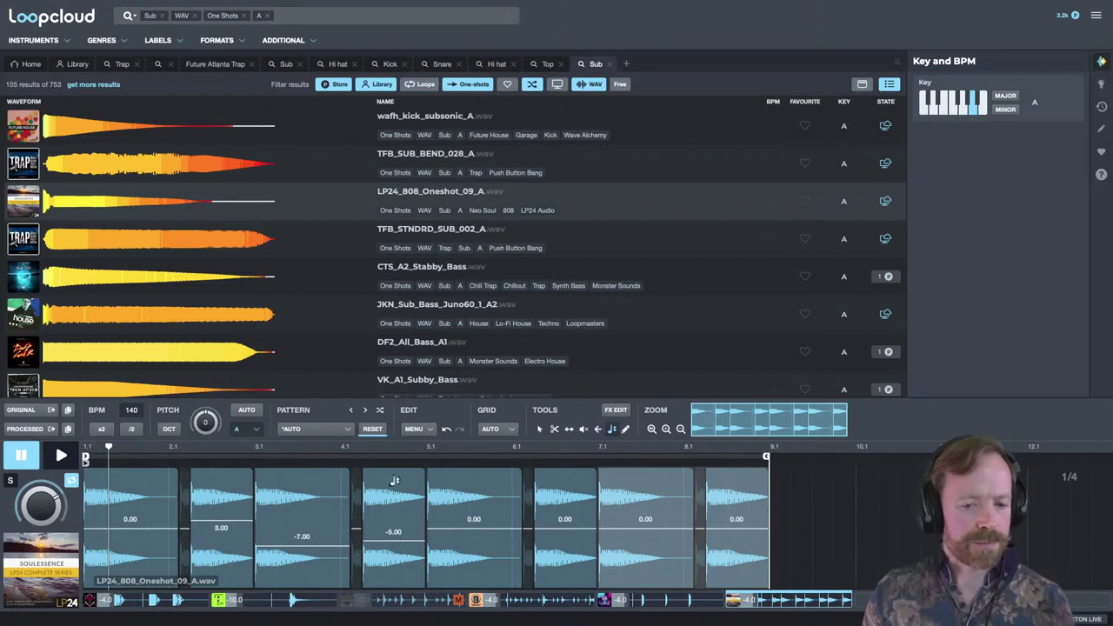
pyautogui.press('space')
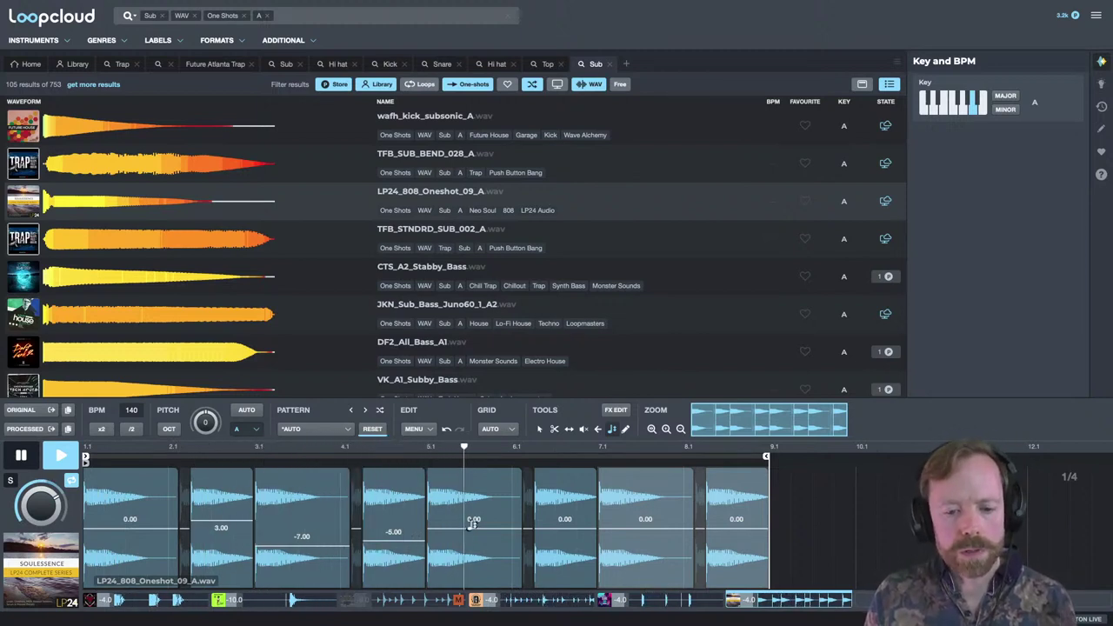
# Raise the sixth audible 808 hit, at 6.2, by 3 semitones and play the pattern.
pyautogui.press('space')
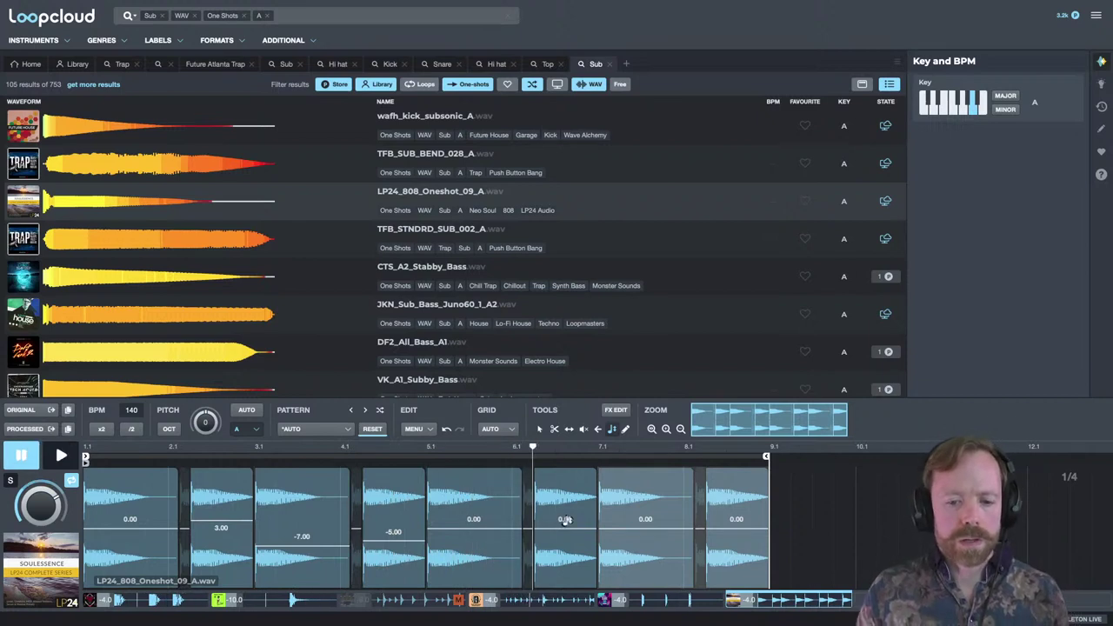
pyautogui.moveTo(565, 519); pyautogui.dragTo(566, 506)
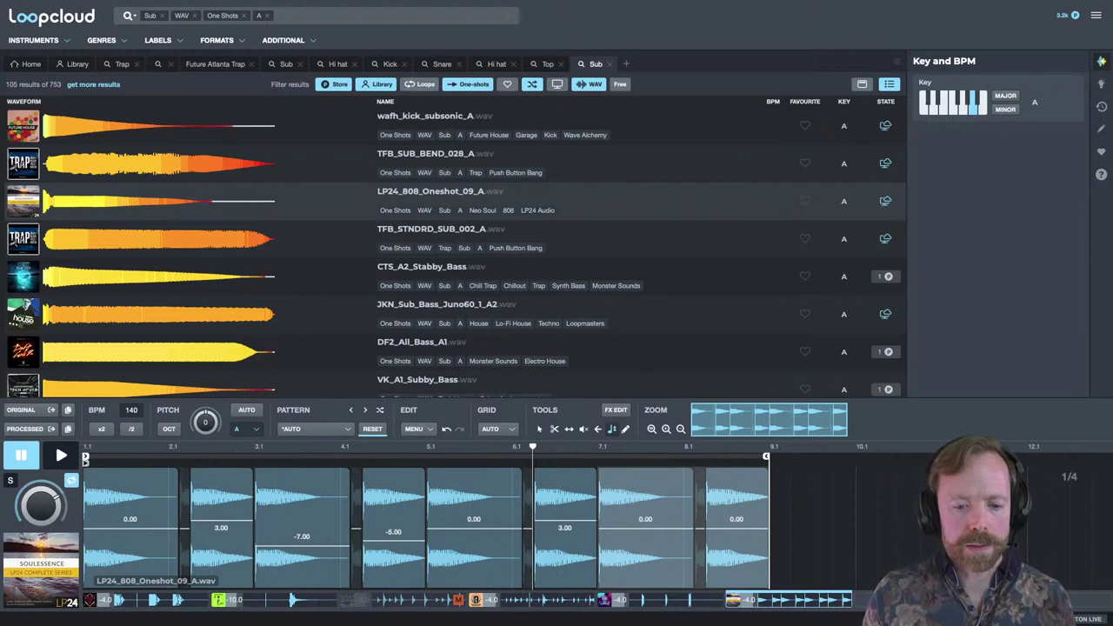
pyautogui.press('space')
pyautogui.scroll(3, 621, 483)
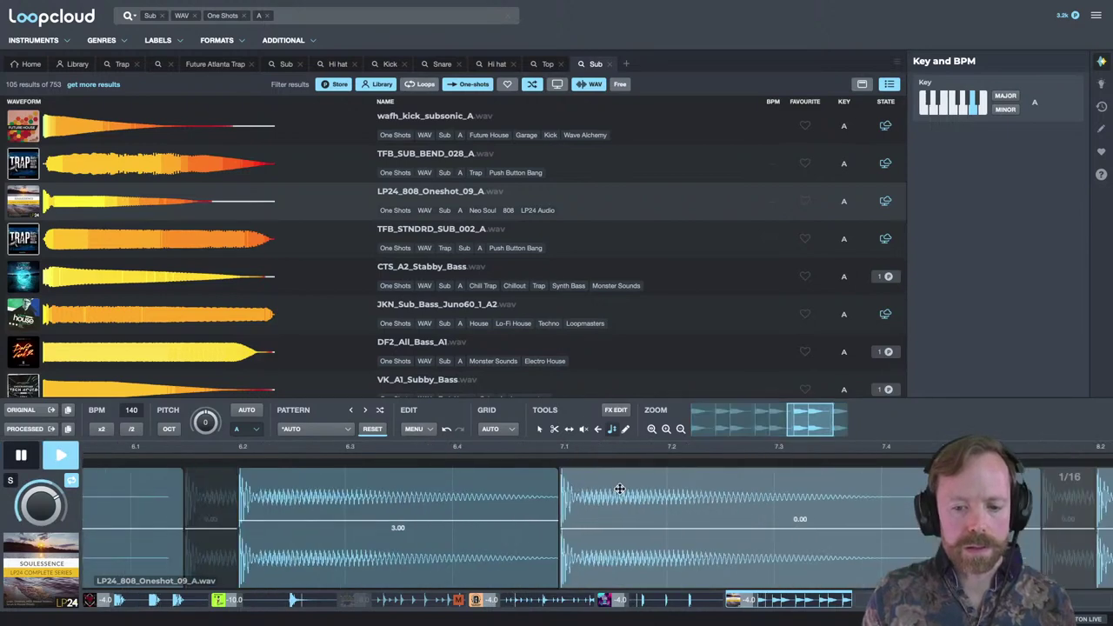
pyautogui.scroll(-4, 608, 447)
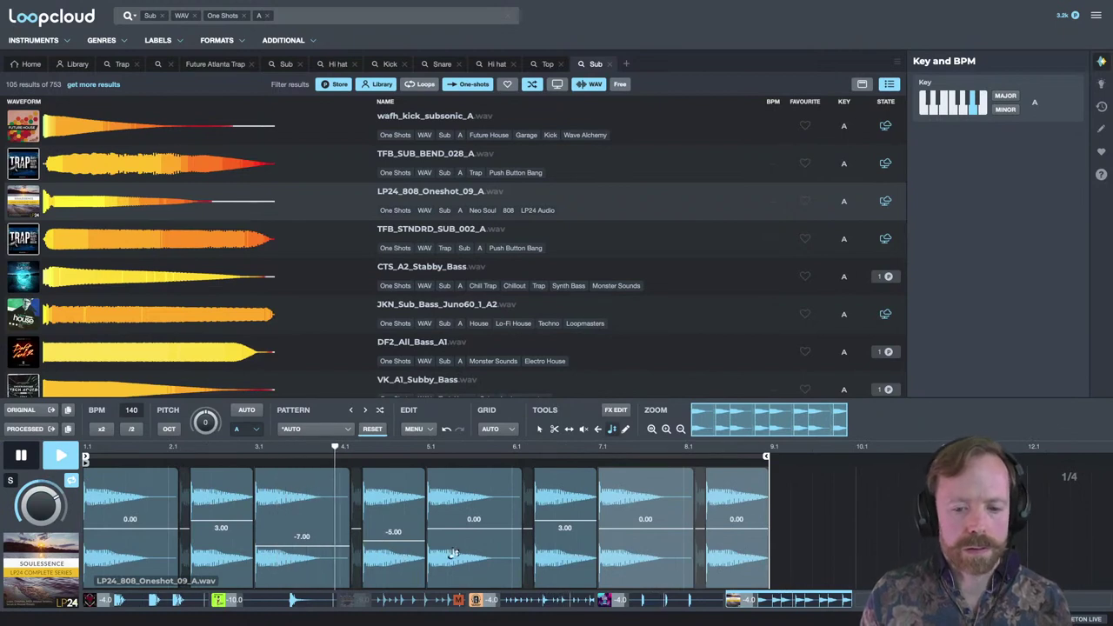
# Pitch the 808 hit at 7.1 to -7 semitones and the last hit to -5 semitones, then stop playback.
pyautogui.moveTo(645, 520); pyautogui.dragTo(645, 546)
pyautogui.moveTo(736, 527)
pyautogui.mouseDown()
pyautogui.moveTo(726, 520)
pyautogui.moveTo(726, 534)
pyautogui.mouseUp()
pyautogui.press('space')
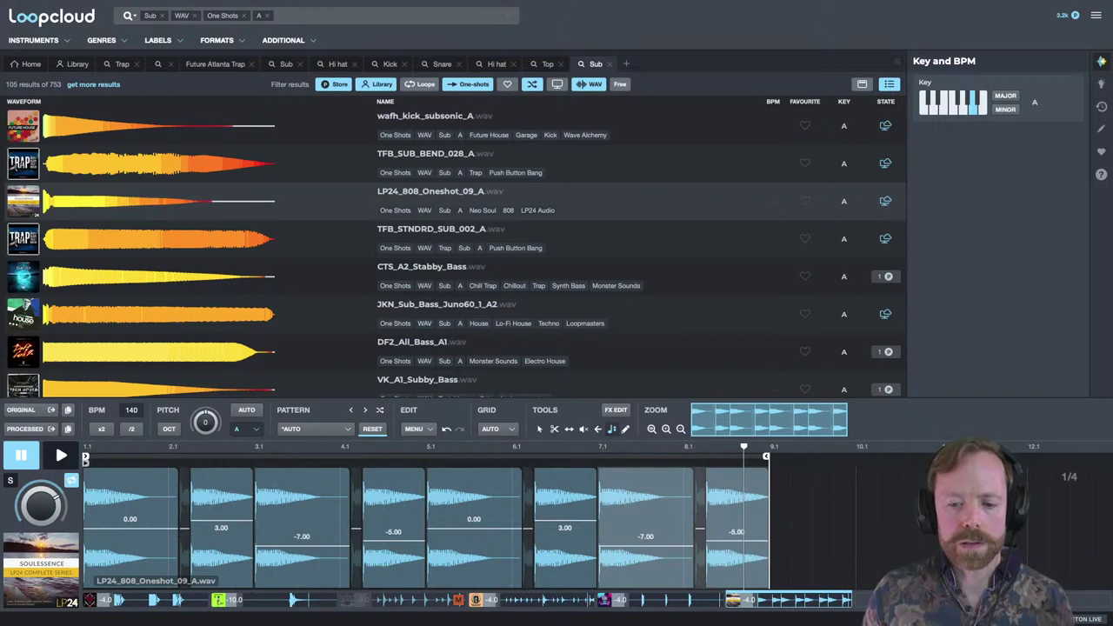
# Shorten the 808 hit starting at 5.1 to about half a beat.
pyautogui.click(399, 446)
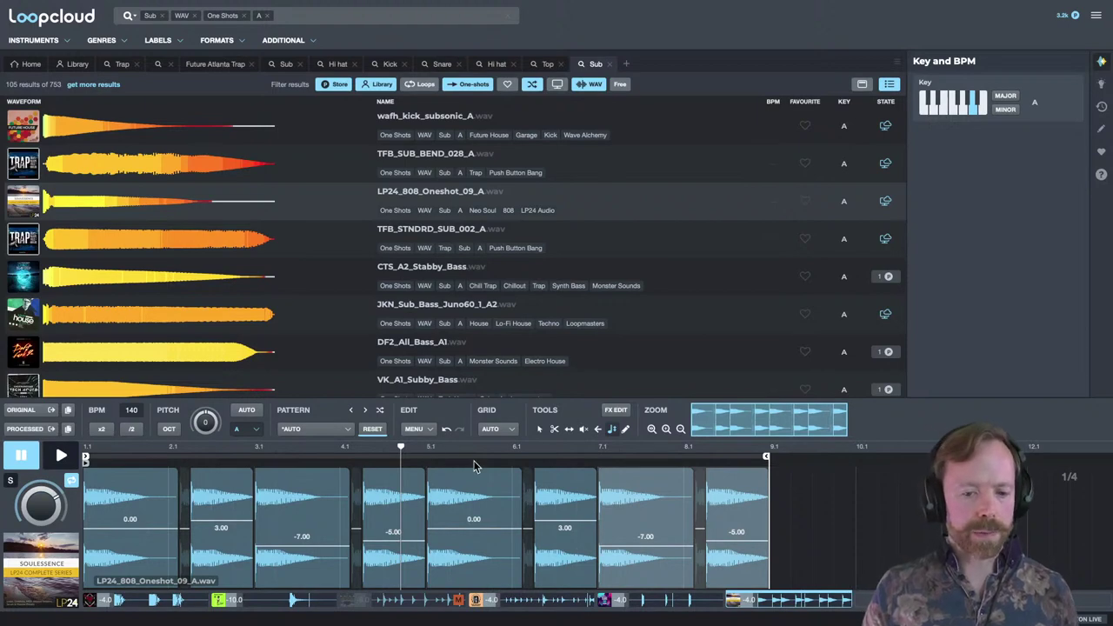
pyautogui.moveTo(443, 445); pyautogui.dragTo(431, 467)
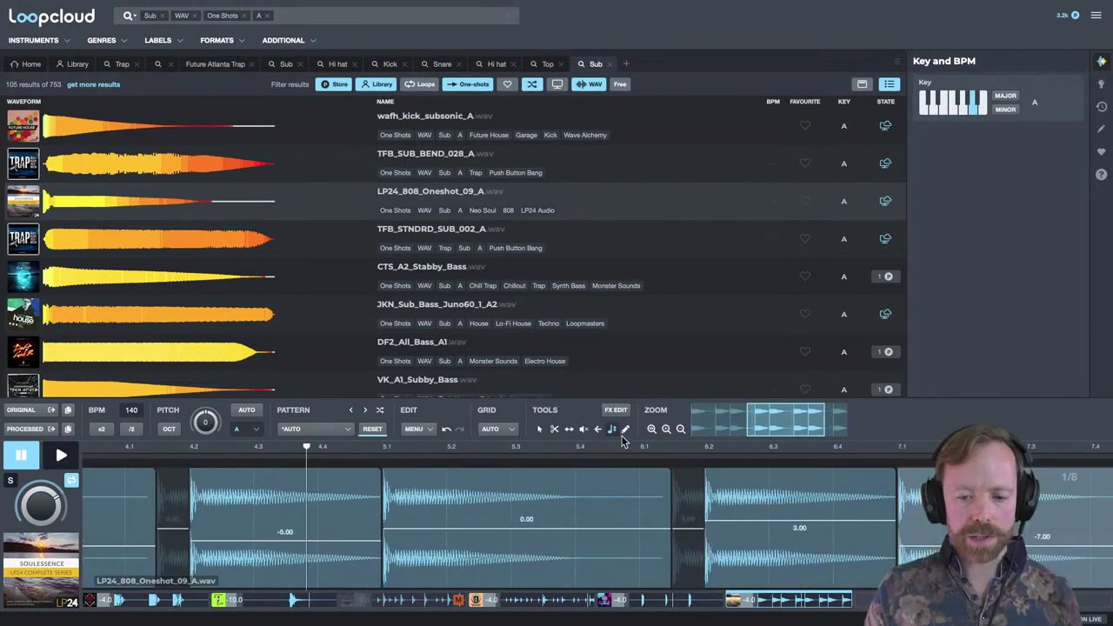
pyautogui.click(540, 430)
pyautogui.click(669, 501)
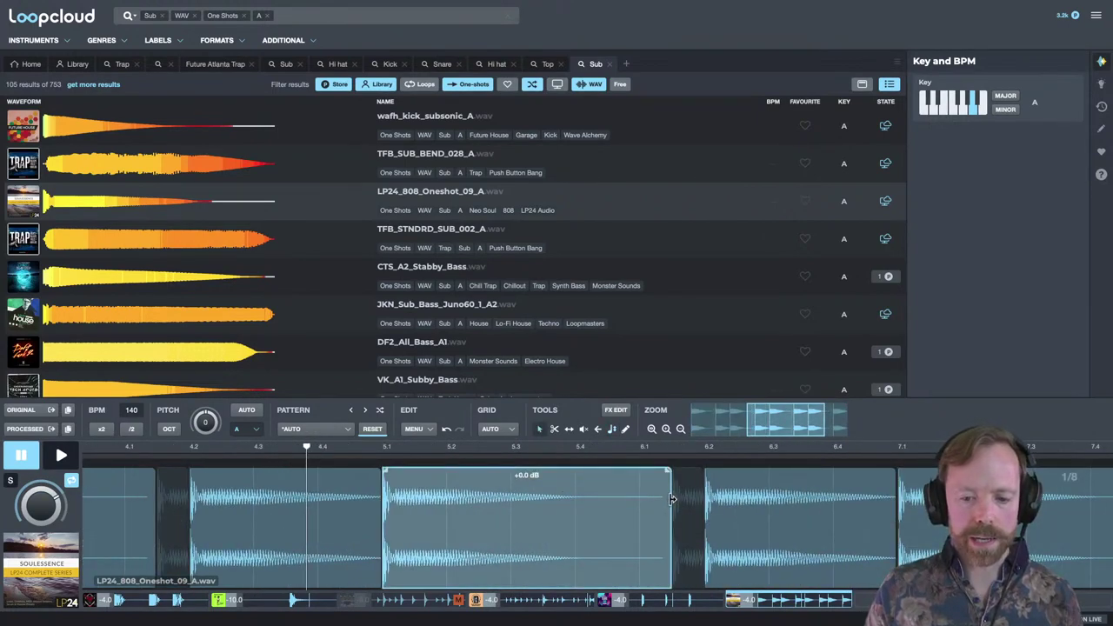
pyautogui.moveTo(416, 458); pyautogui.dragTo(392, 487)
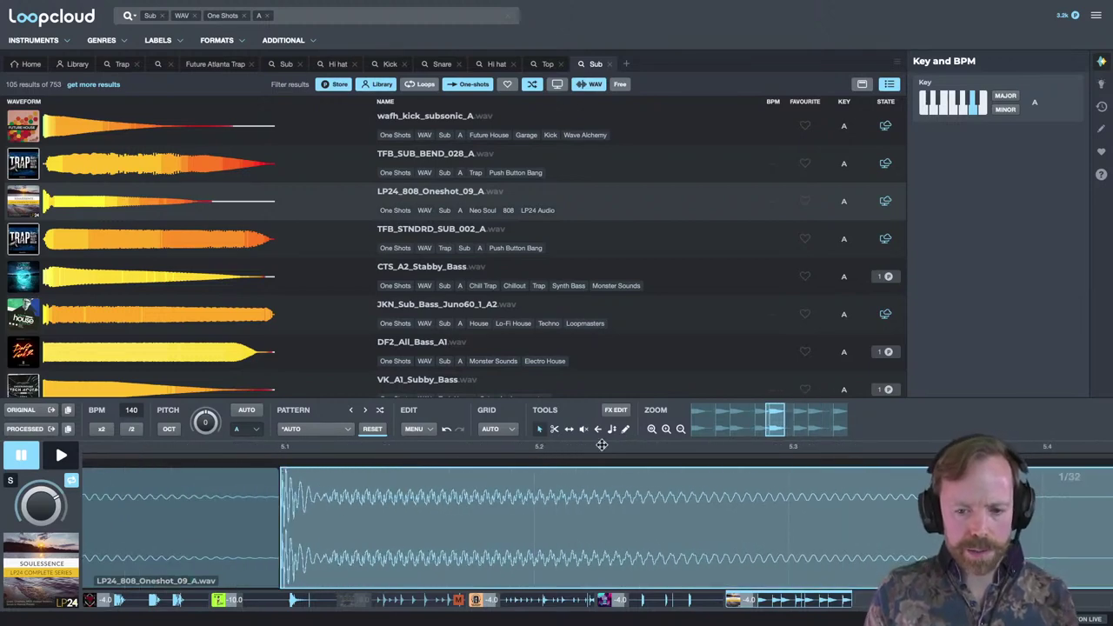
pyautogui.moveTo(601, 447); pyautogui.dragTo(554, 415)
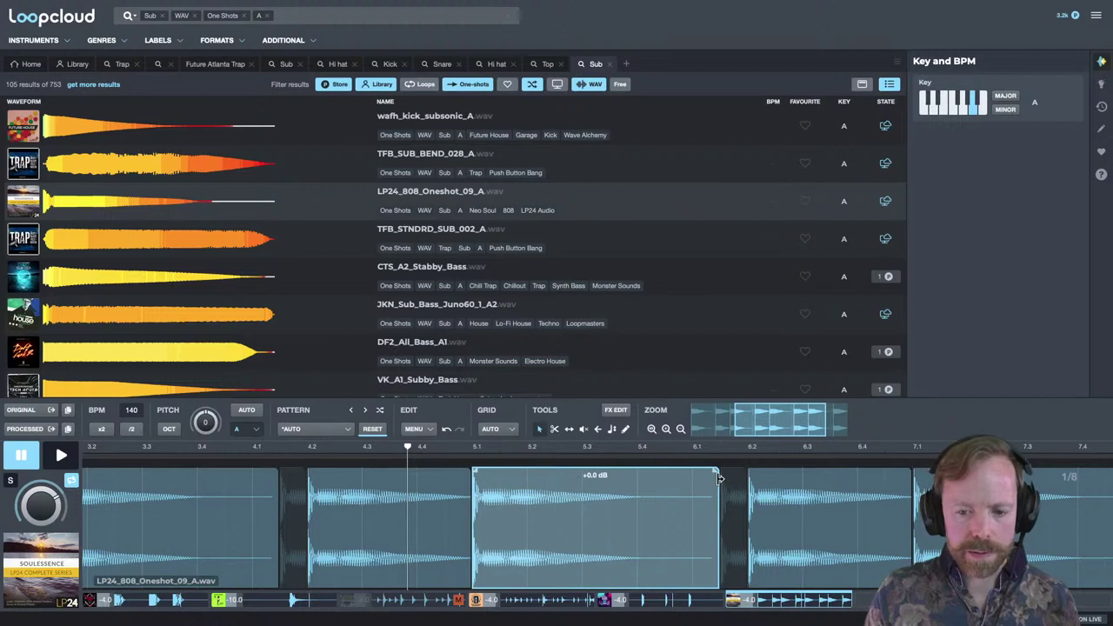
pyautogui.moveTo(719, 477); pyautogui.dragTo(501, 494)
pyautogui.press('space')
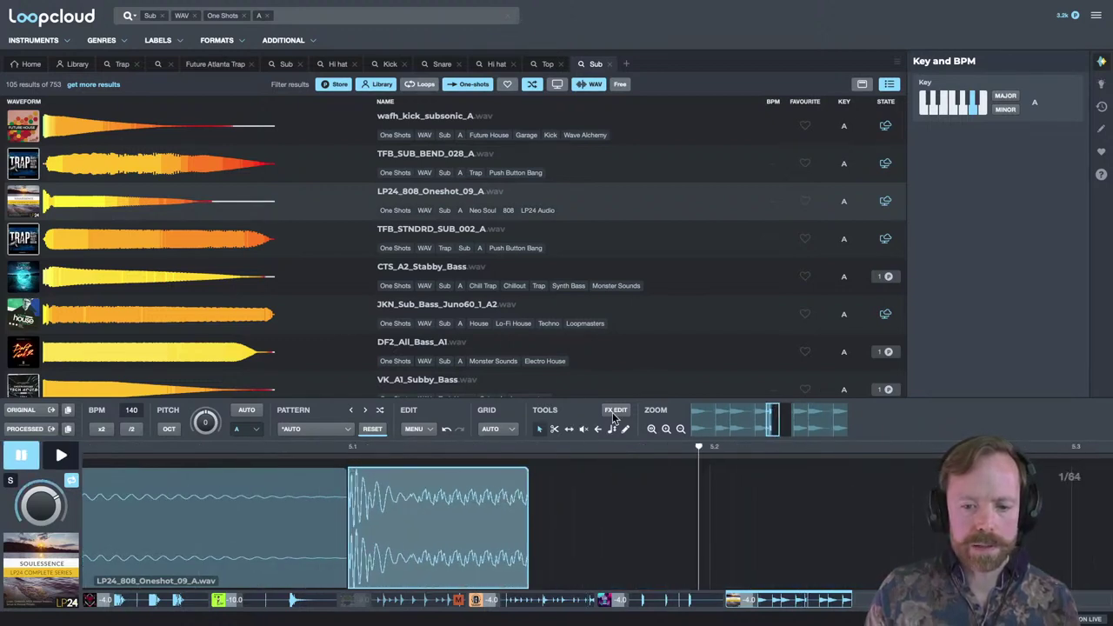
# With the grid at 1/16, lengthen the 808 hit at 5.1 to three sixteenths and duplicate it twice.
pyautogui.click(501, 430)
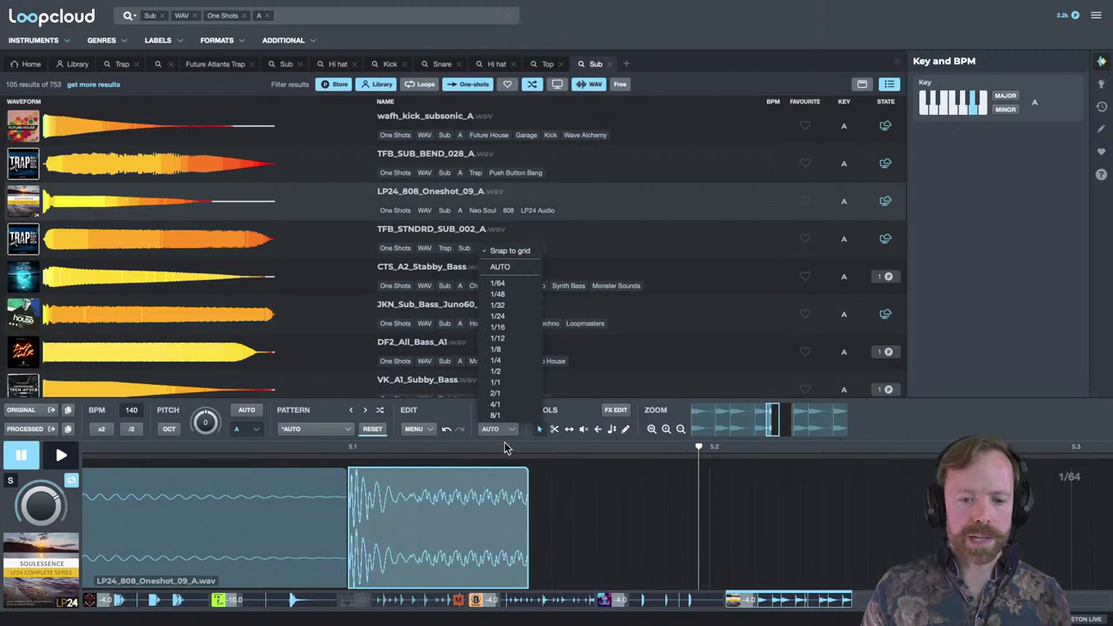
pyautogui.click(501, 330)
pyautogui.moveTo(527, 477); pyautogui.dragTo(585, 478)
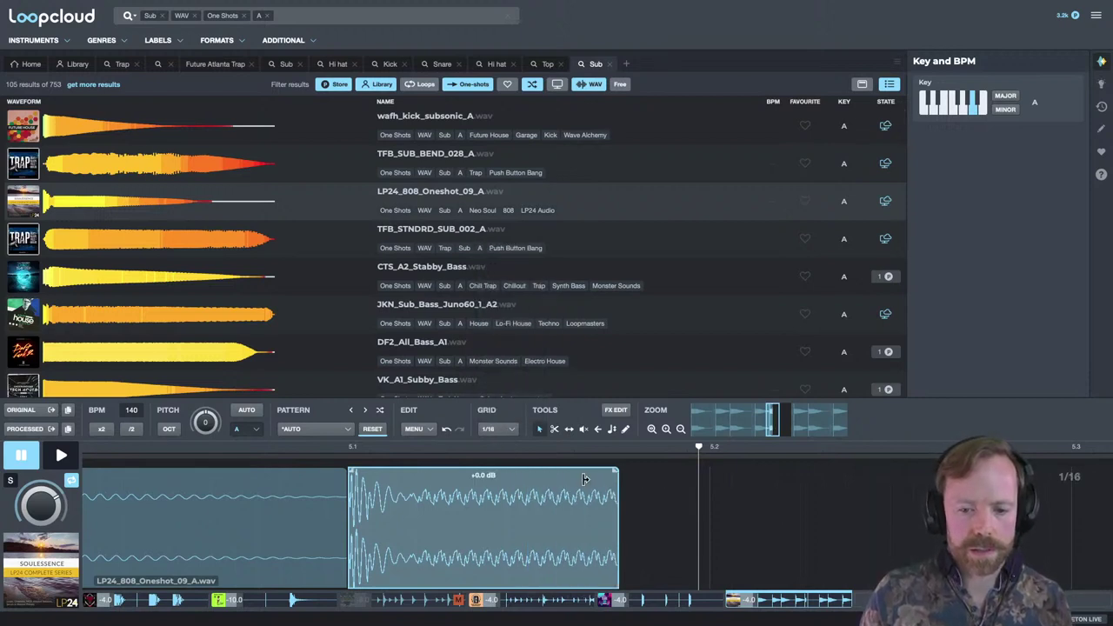
pyautogui.press('super+d')
pyautogui.press('super+d')
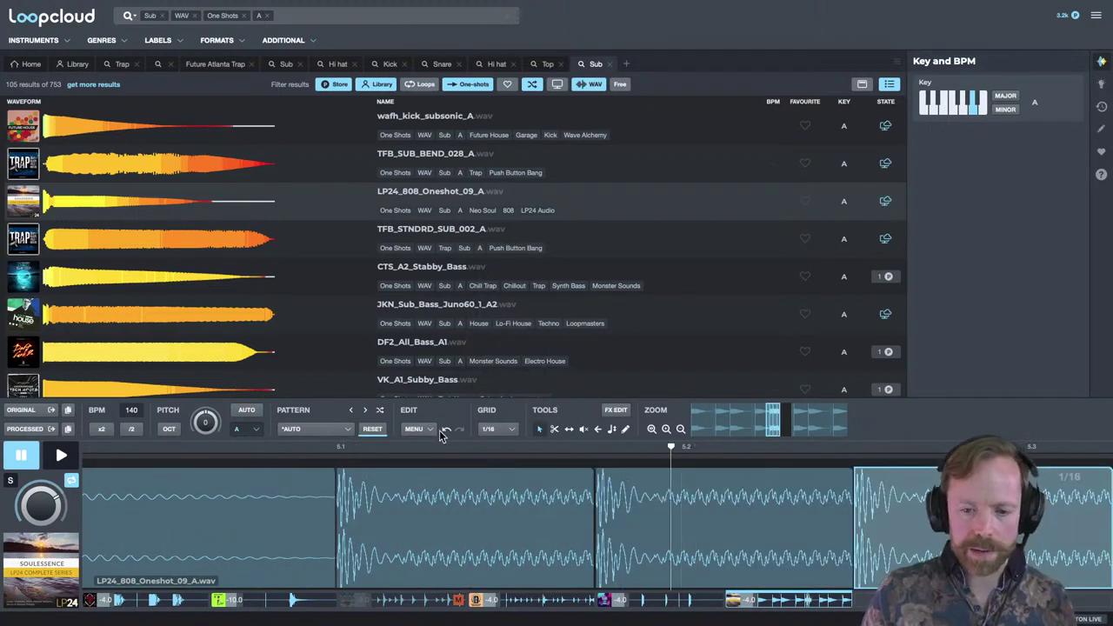
pyautogui.moveTo(447, 442); pyautogui.dragTo(449, 416)
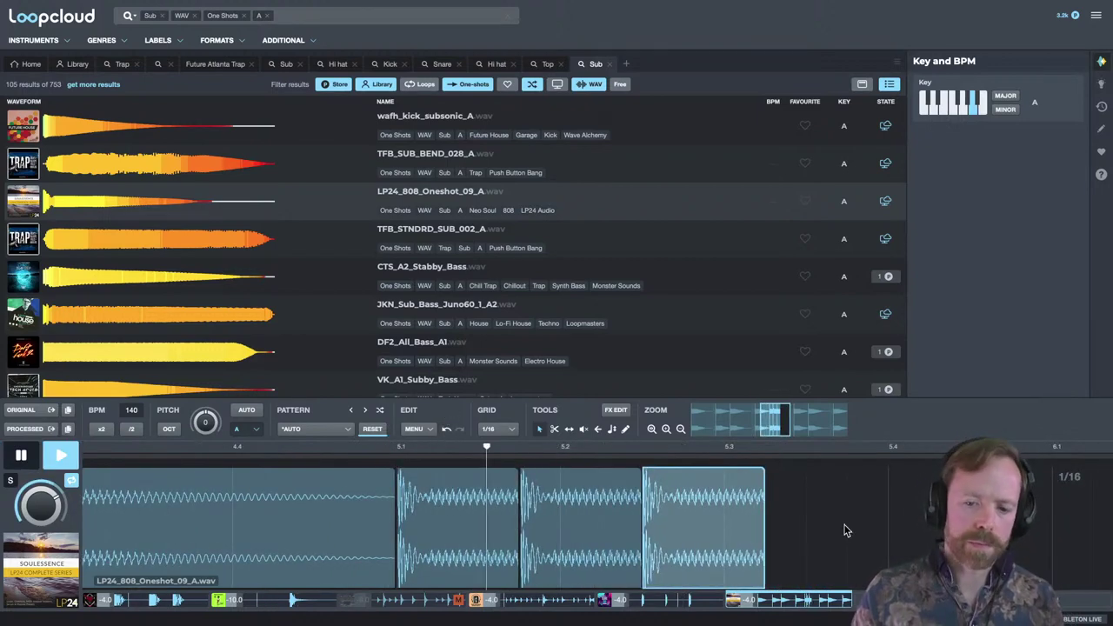
pyautogui.moveTo(751, 450); pyautogui.dragTo(748, 426)
# Extend the last duplicated 808 hit to the muted slice just after 6.1 and play the pattern through.
pyautogui.press('space')
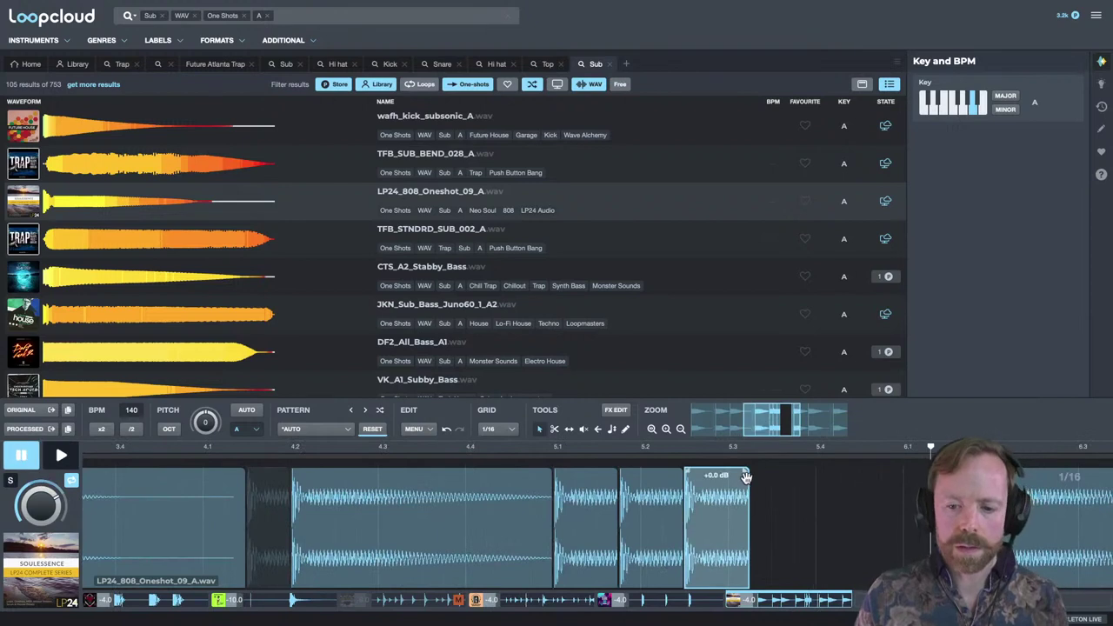
pyautogui.moveTo(750, 487); pyautogui.dragTo(927, 489)
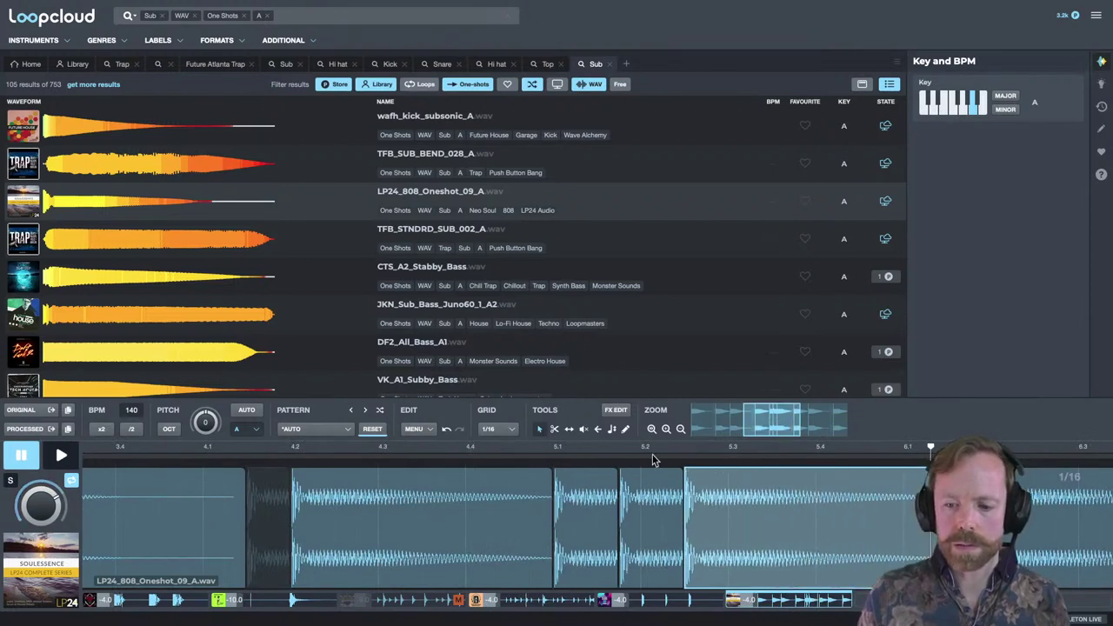
pyautogui.press('space')
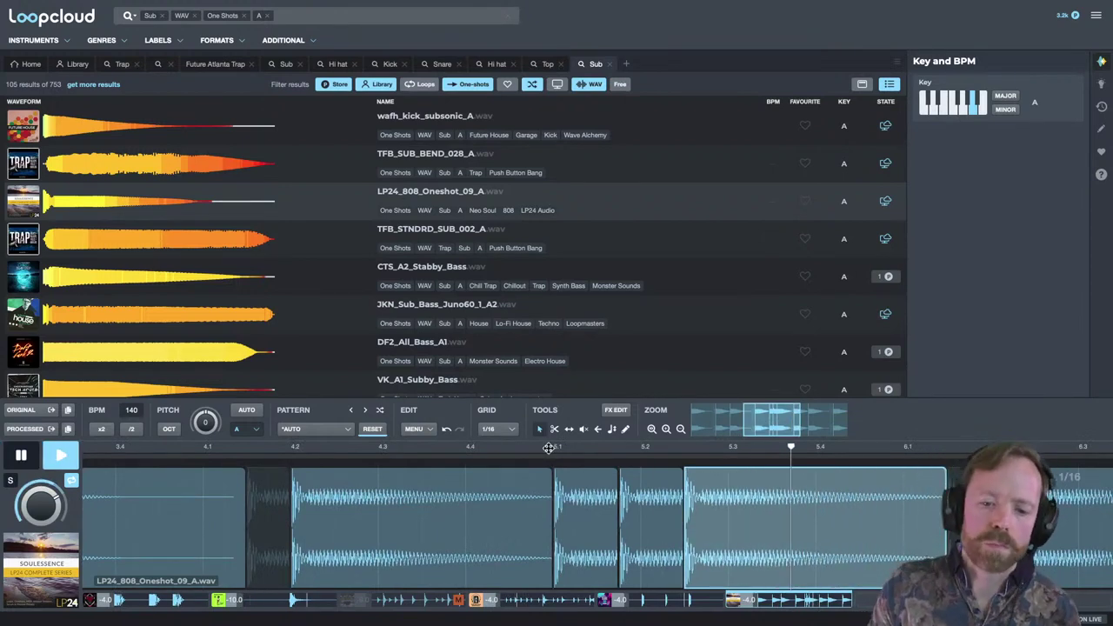
pyautogui.moveTo(534, 446); pyautogui.dragTo(524, 407)
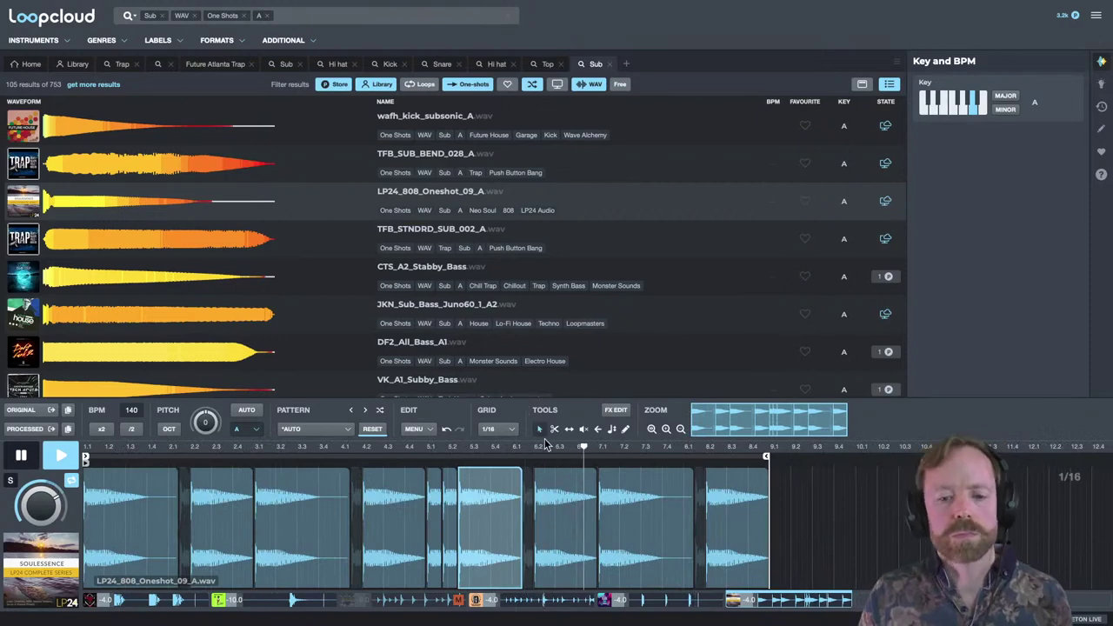
pyautogui.moveTo(527, 458); pyautogui.dragTo(624, 463)
pyautogui.press('space')
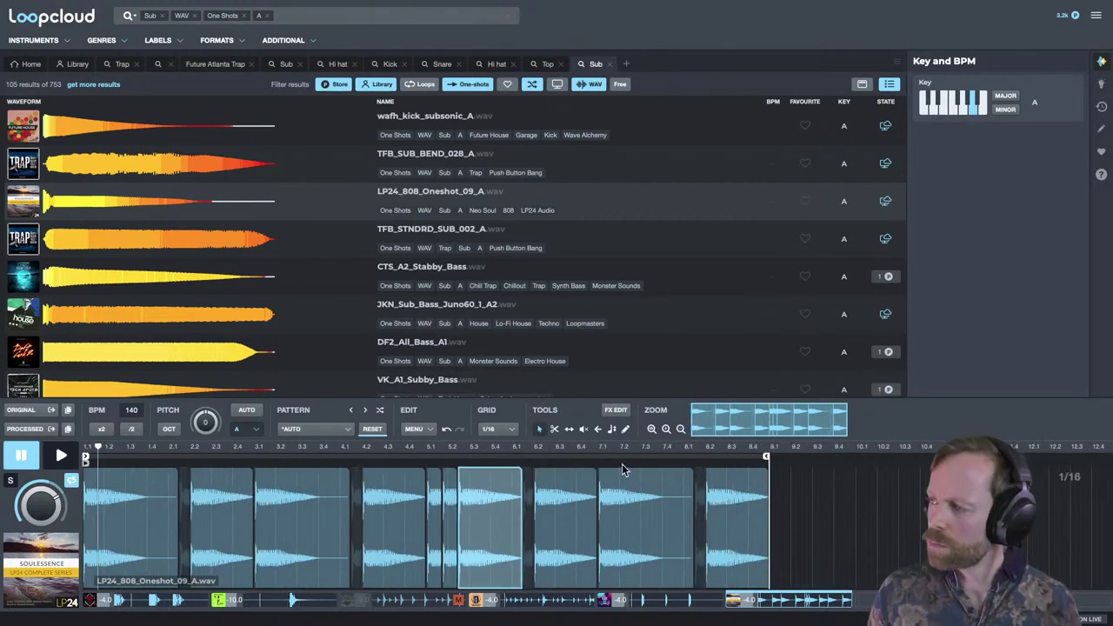
pyautogui.moveTo(370, 447); pyautogui.dragTo(459, 468)
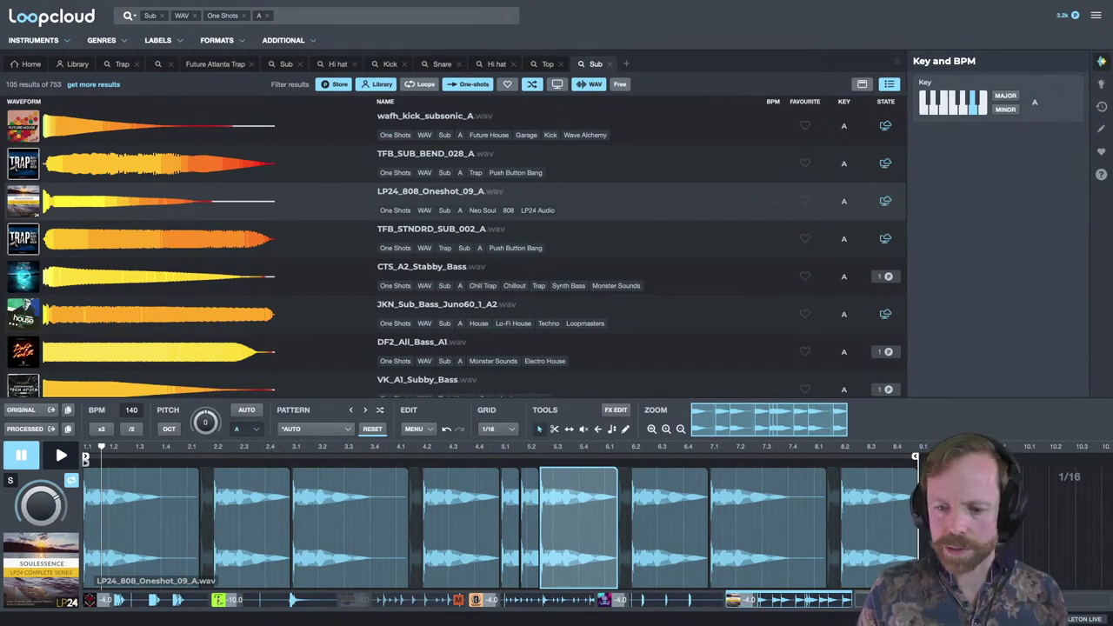
# On the IQ_TB2_Trap_Top_Loop_02_125_BPM track, split the slice at 3.1, trim the second part's start to 3.2 and play it.
pyautogui.click(541, 602)
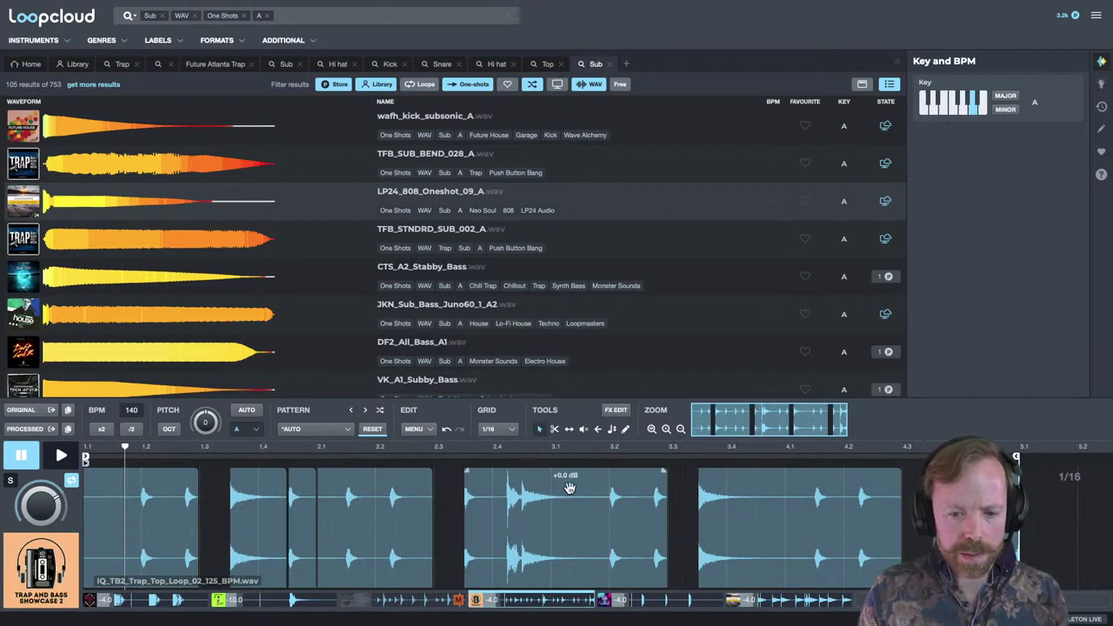
pyautogui.click(511, 447)
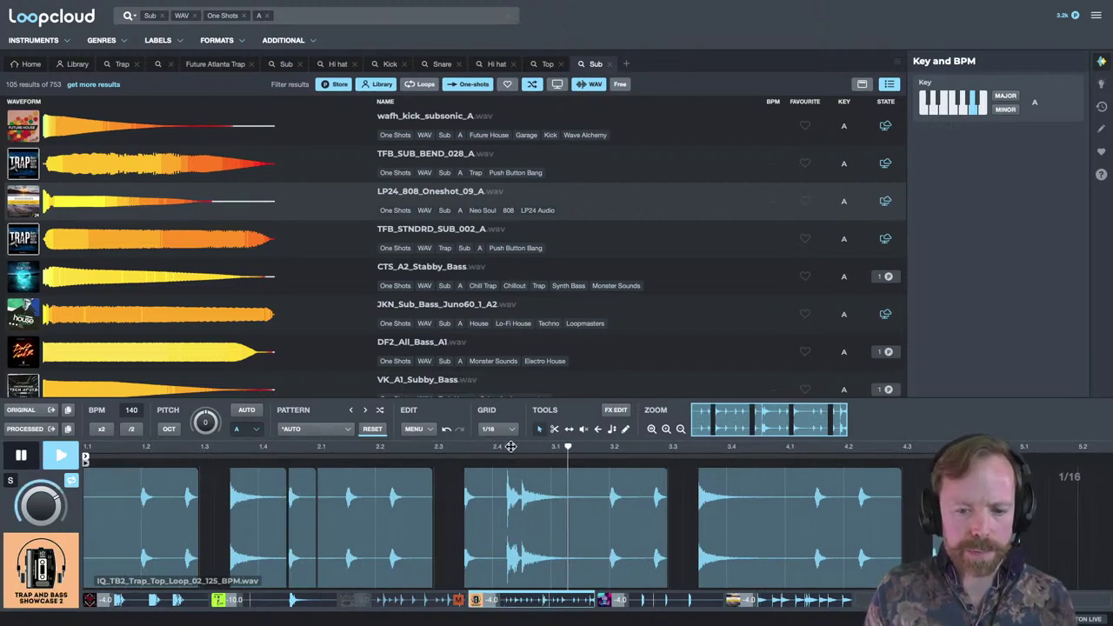
pyautogui.press('space')
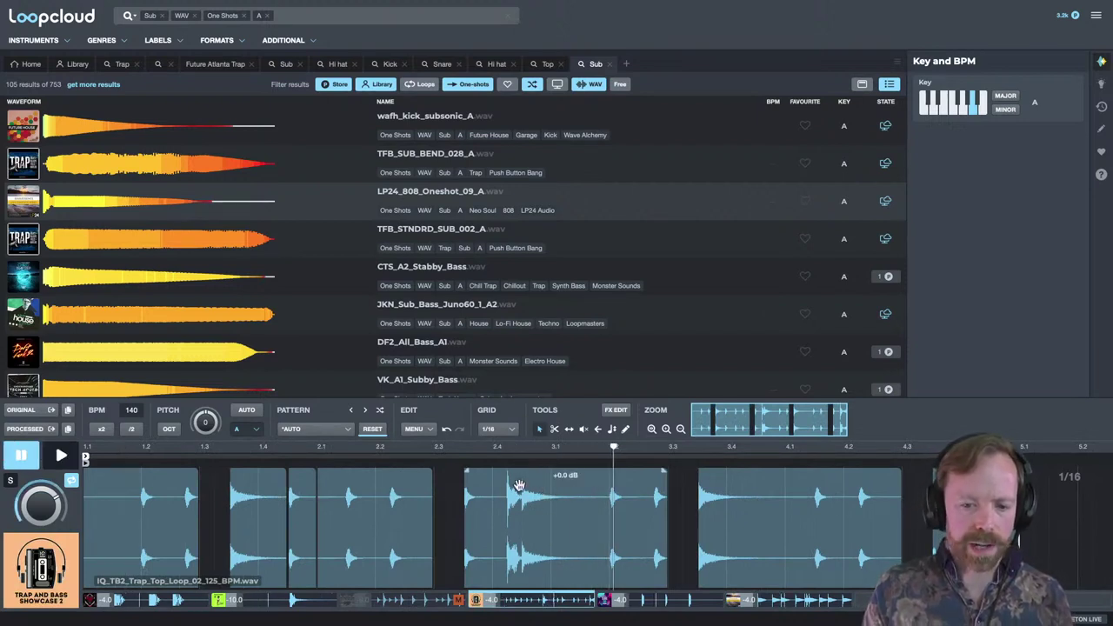
pyautogui.click(504, 447)
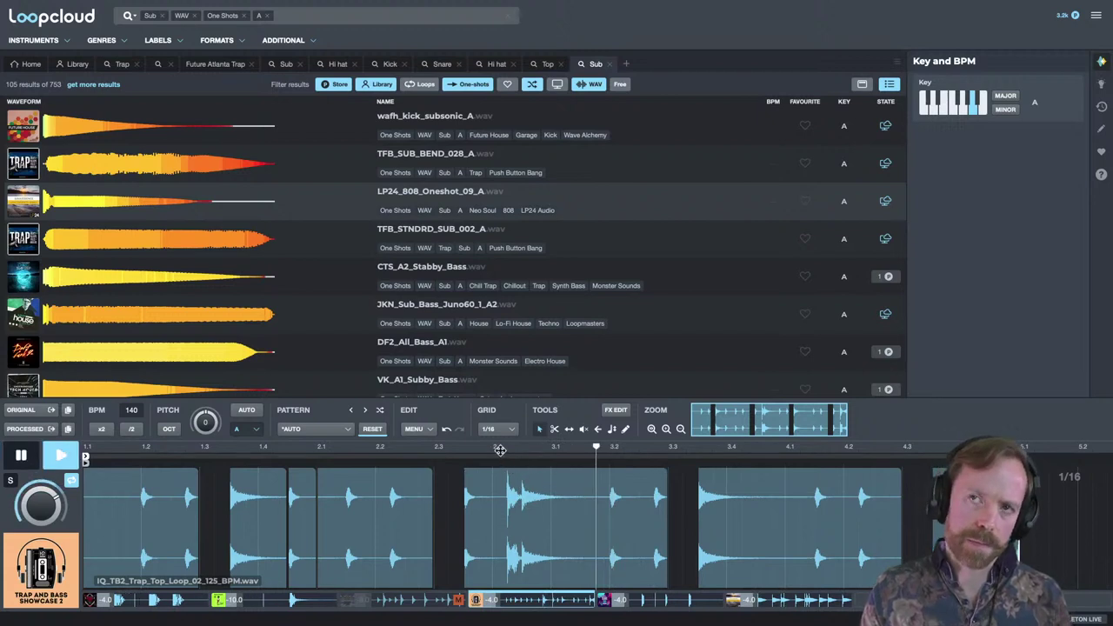
pyautogui.press('space')
pyautogui.click(553, 509)
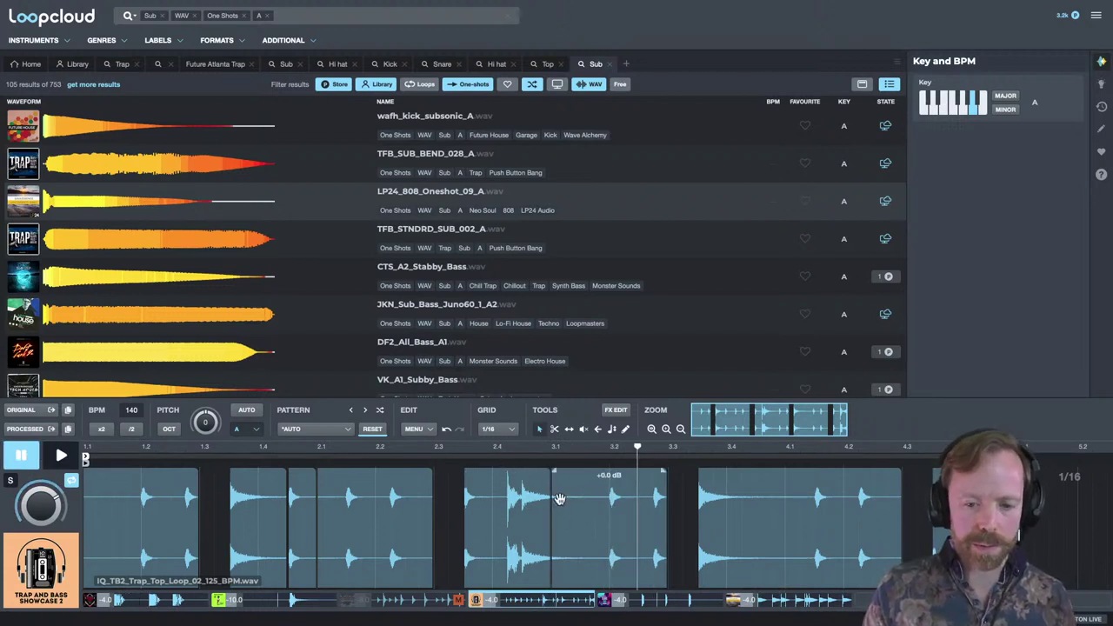
pyautogui.moveTo(552, 500); pyautogui.dragTo(610, 500)
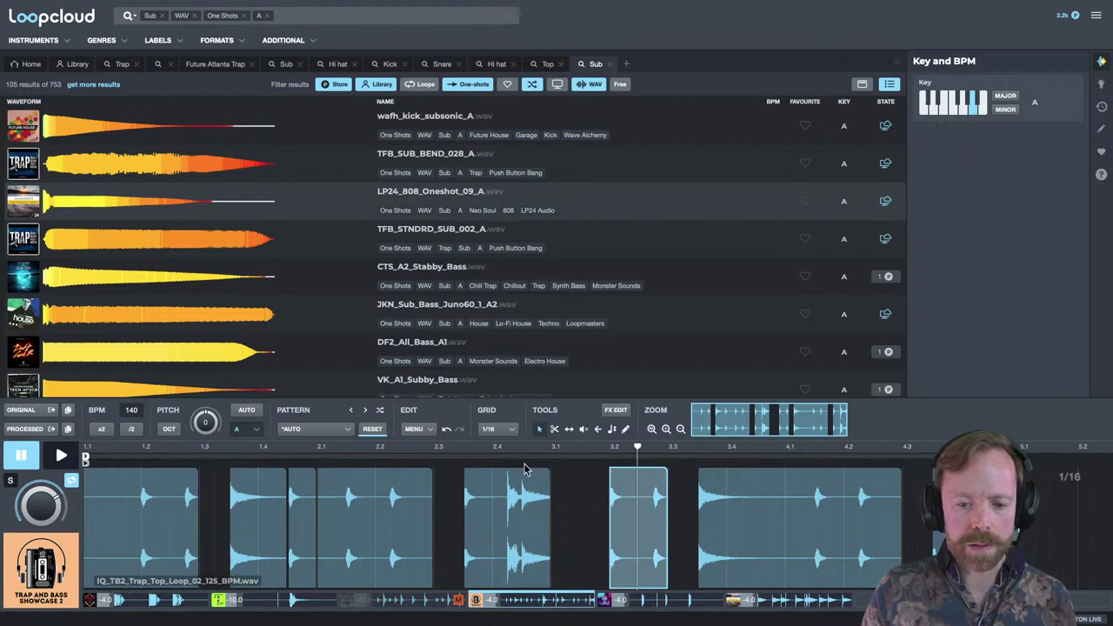
pyautogui.press('space')
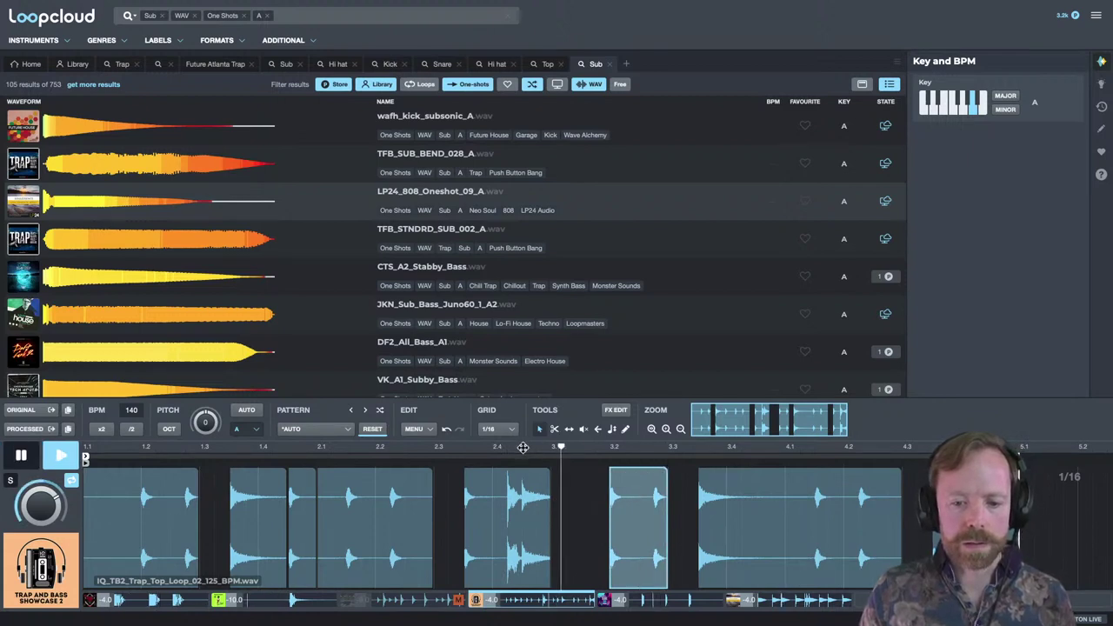
pyautogui.press('space')
# Add a short fade-out before the gap at 3.1 and a short fade-in at 3.2, then play the top loop.
pyautogui.scroll(5, 611, 474)
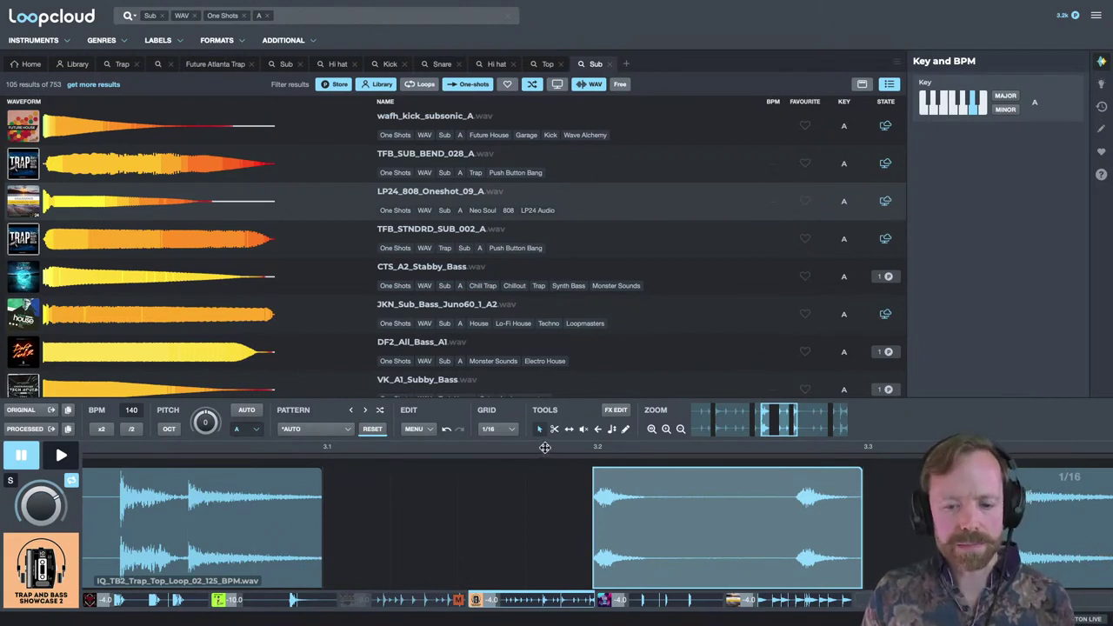
pyautogui.moveTo(545, 448); pyautogui.dragTo(543, 414)
pyautogui.scroll(3, 474, 448)
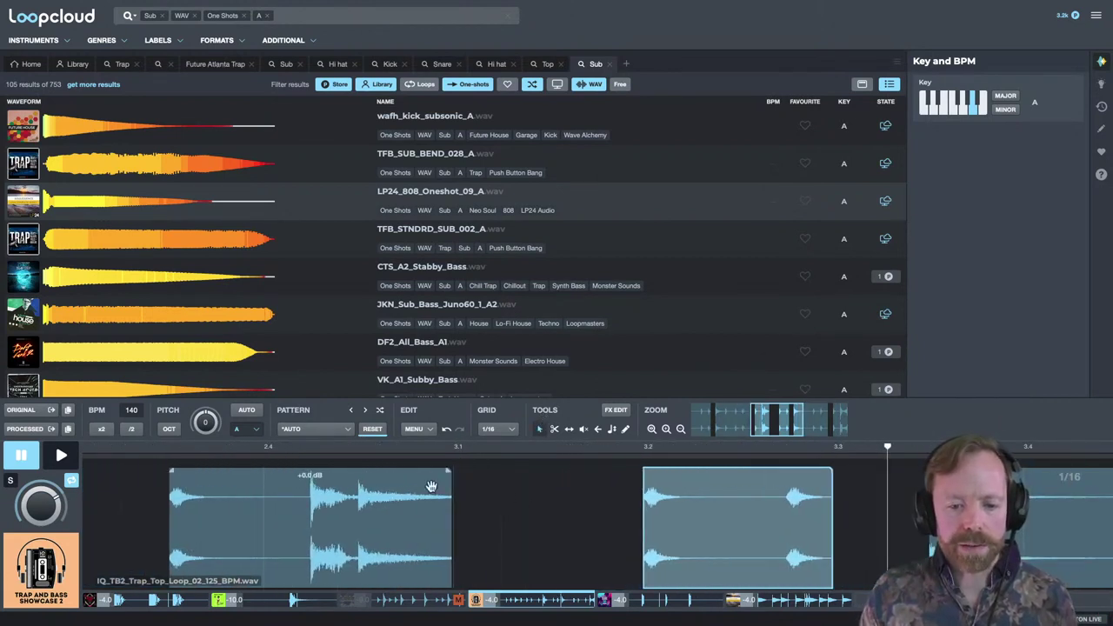
pyautogui.scroll(1, 547, 468)
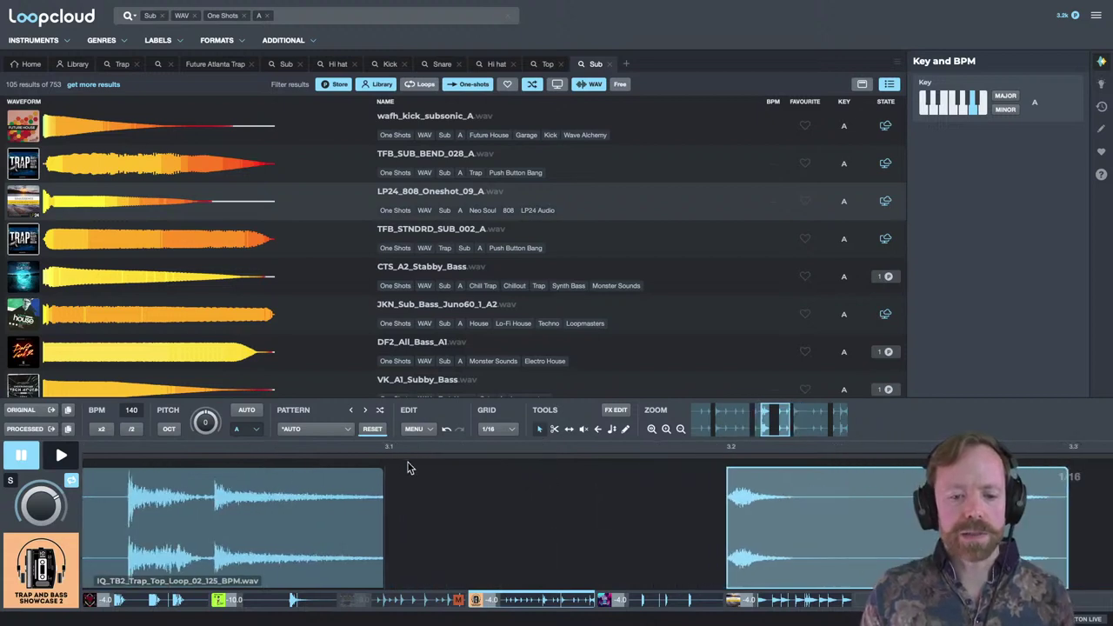
pyautogui.click(375, 476)
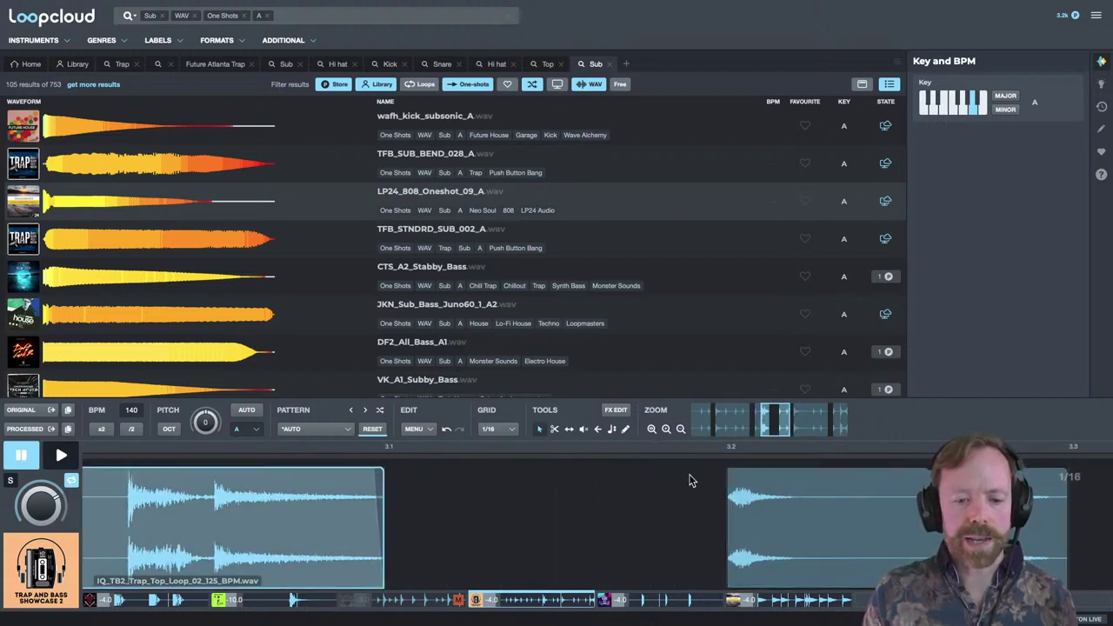
pyautogui.click(733, 472)
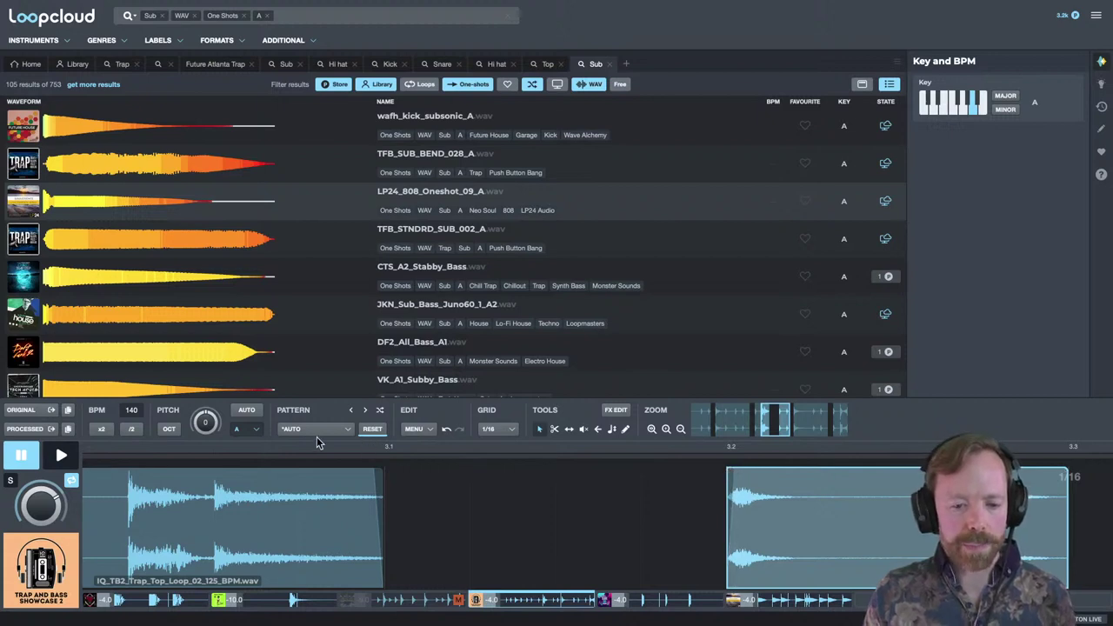
pyautogui.press('space')
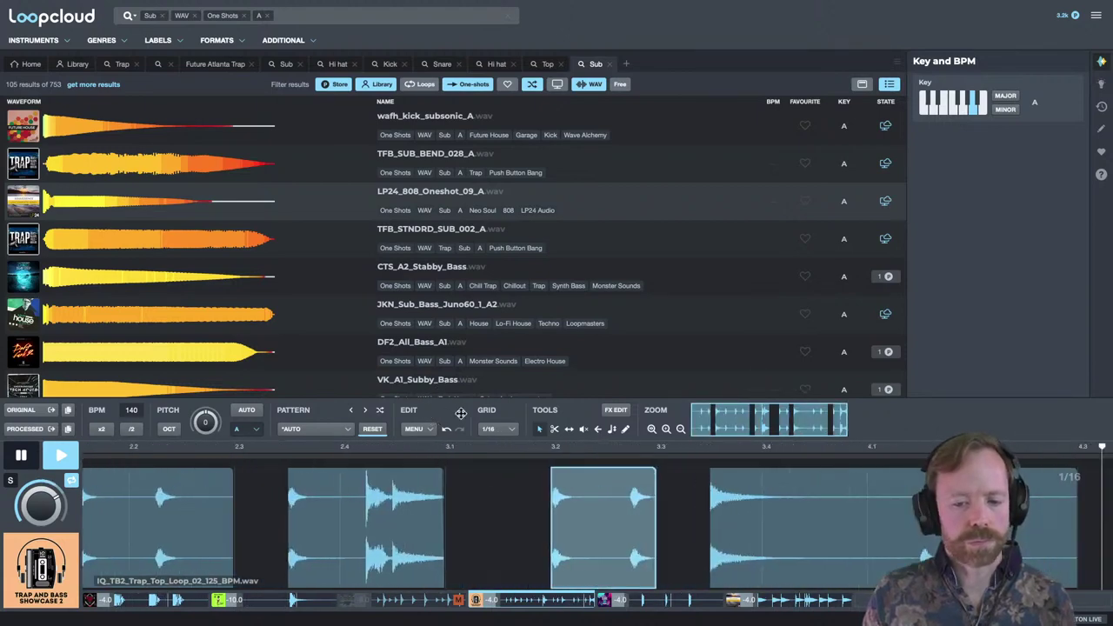
pyautogui.press('space')
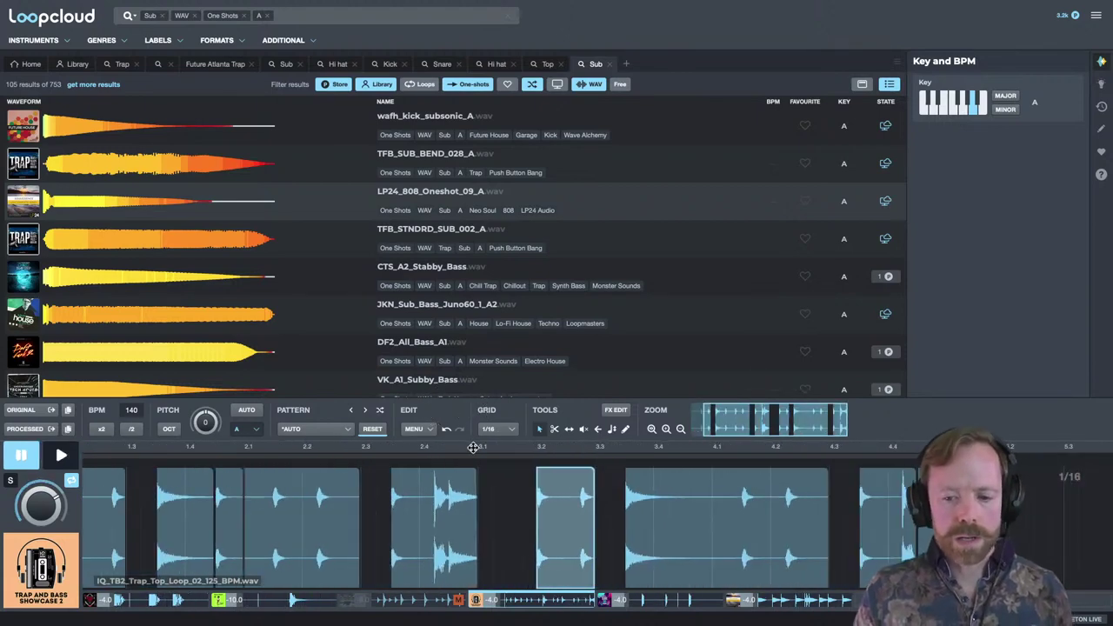
# Set the HFPD5 Hat 66 track's level to -14.0 and play the loop to check the balance.
pyautogui.moveTo(472, 447); pyautogui.dragTo(518, 428)
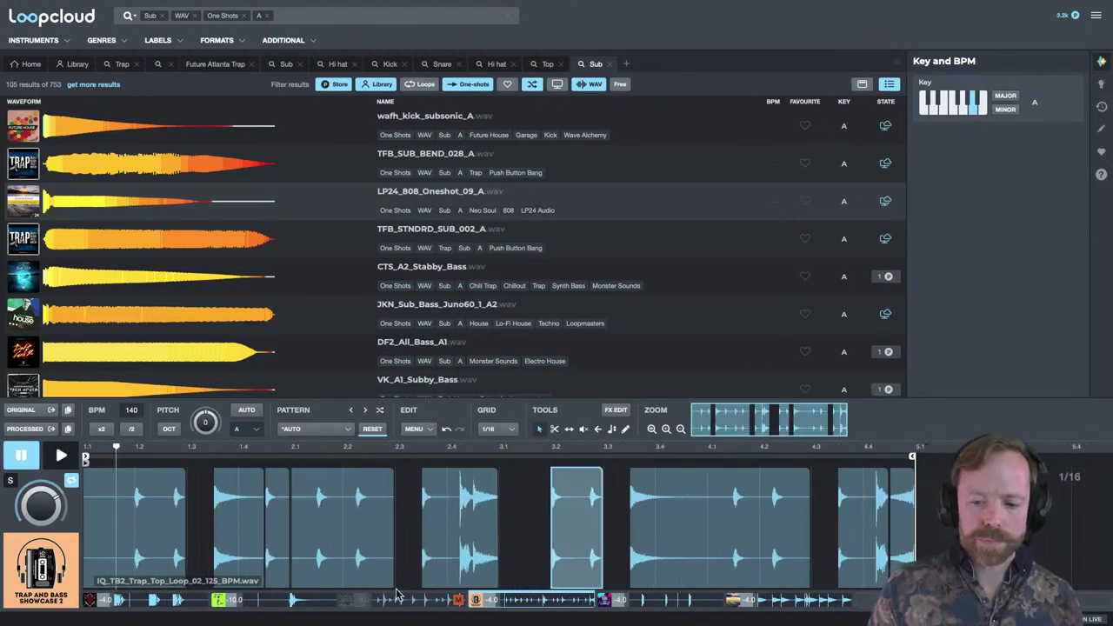
pyautogui.click(180, 599)
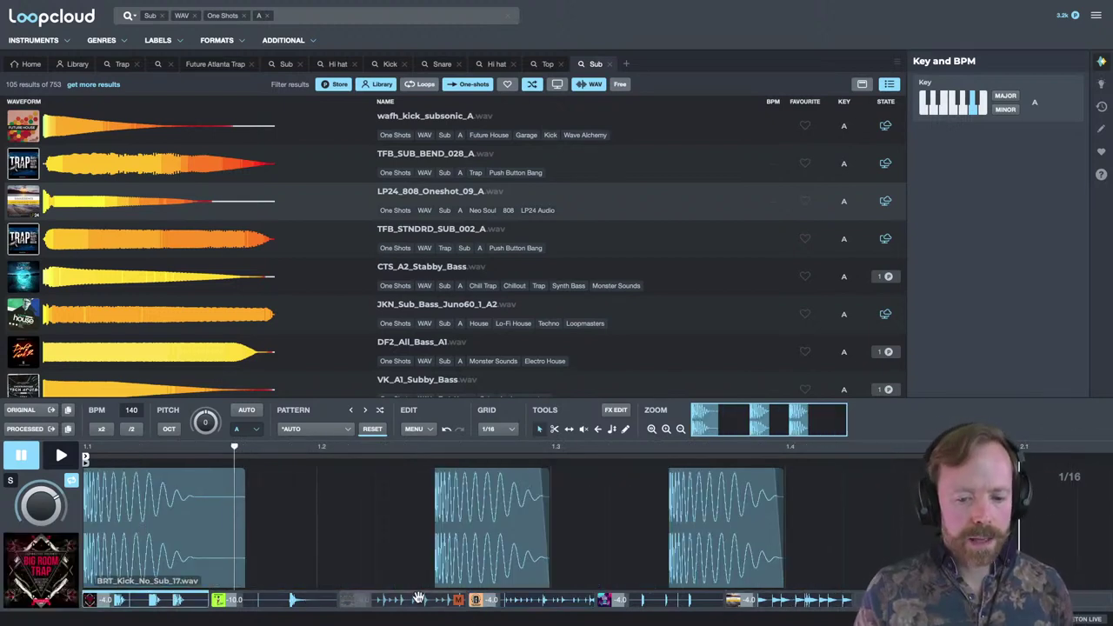
pyautogui.click(455, 600)
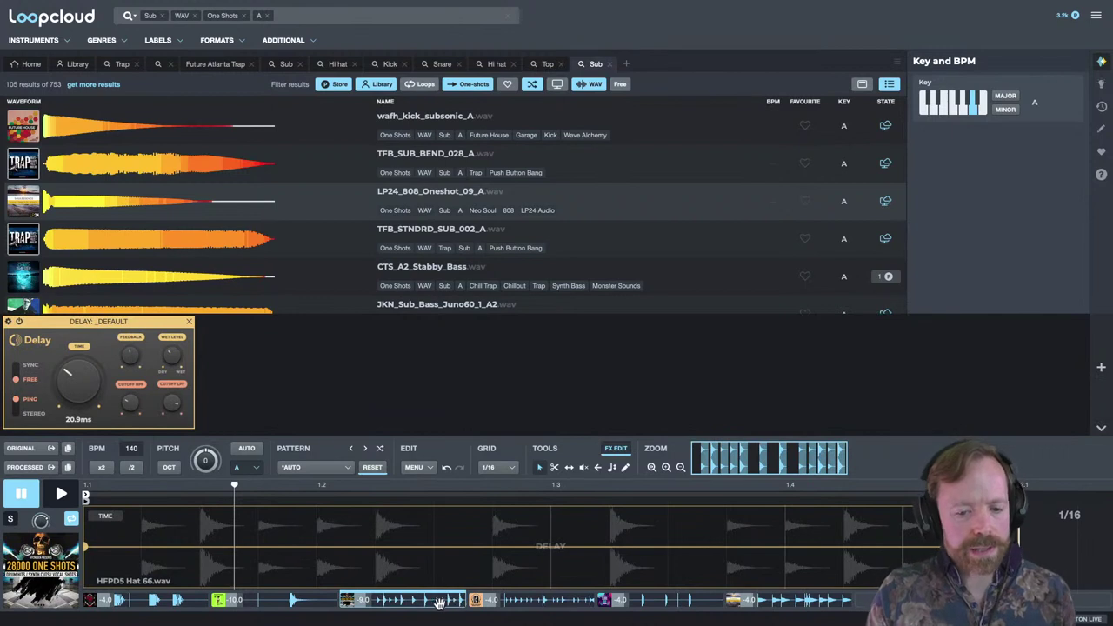
pyautogui.press('space')
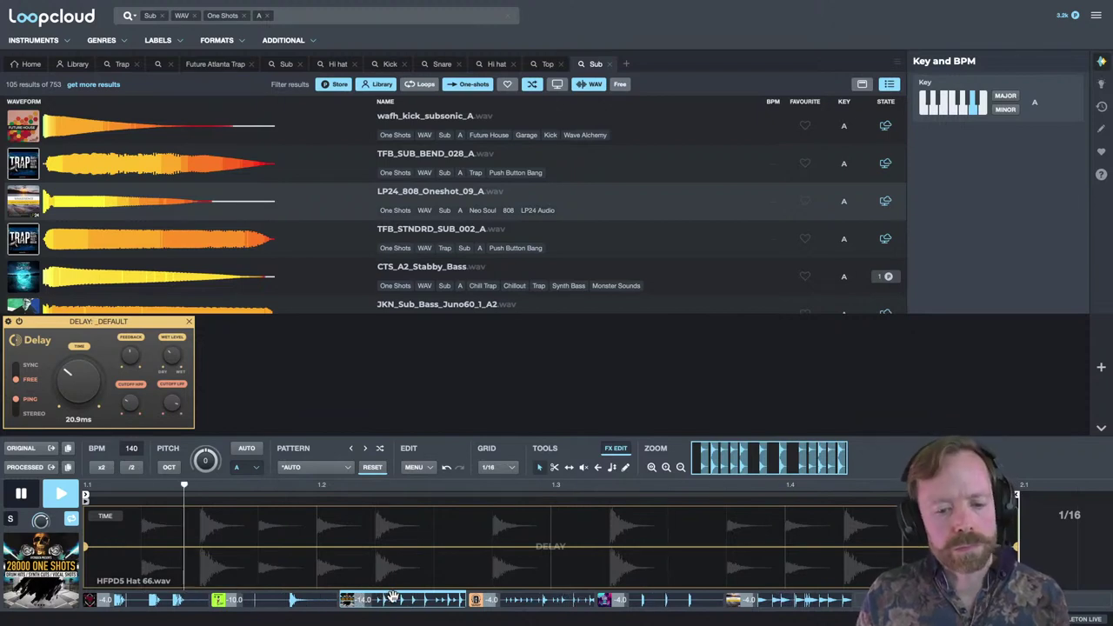
pyautogui.press('space')
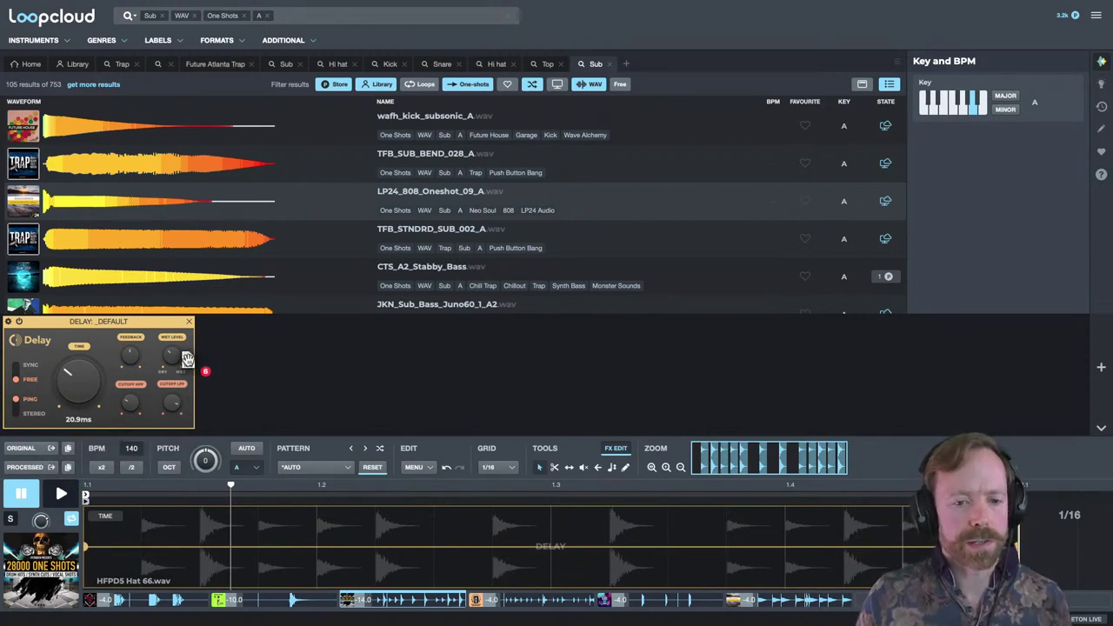
# Transfer all six Loopcloud tracks into Ableton Live, placing them at bar 169 on separate audio tracks.
pyautogui.press('super+Tab')
pyautogui.press('super+Tab')
pyautogui.press('super+Tab')
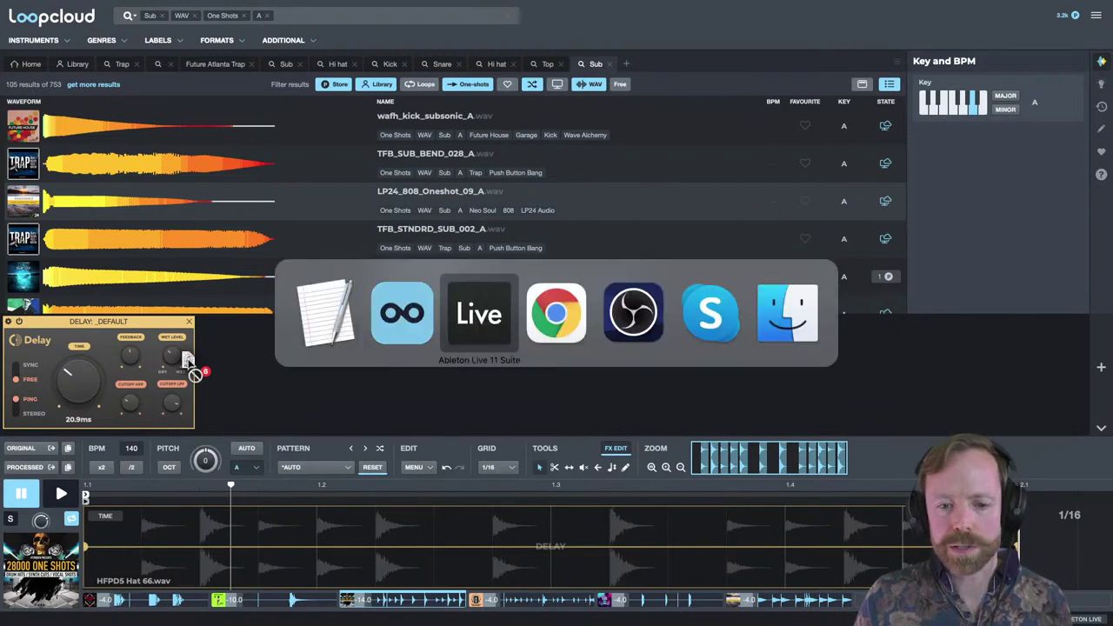
pyautogui.moveTo(187, 361); pyautogui.dragTo(143, 307)
pyautogui.press('super')
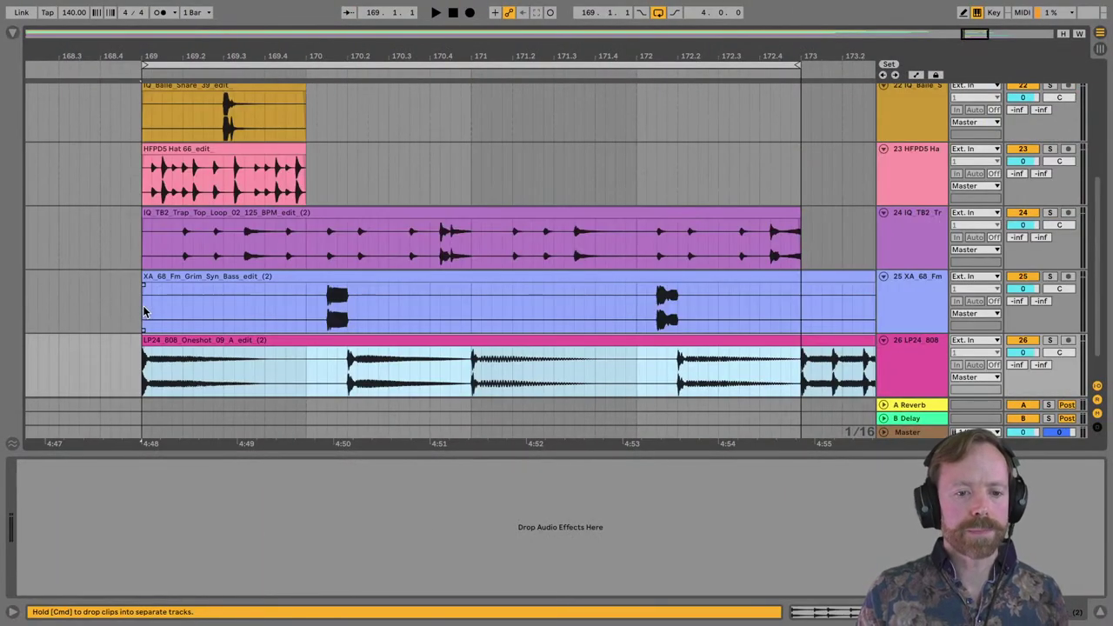
# Duplicate the one-bar BRT_Kick_No_Sub_17 clip three times so it fills bars 169 to 172.
pyautogui.scroll(5, 217, 177)
pyautogui.click(218, 176)
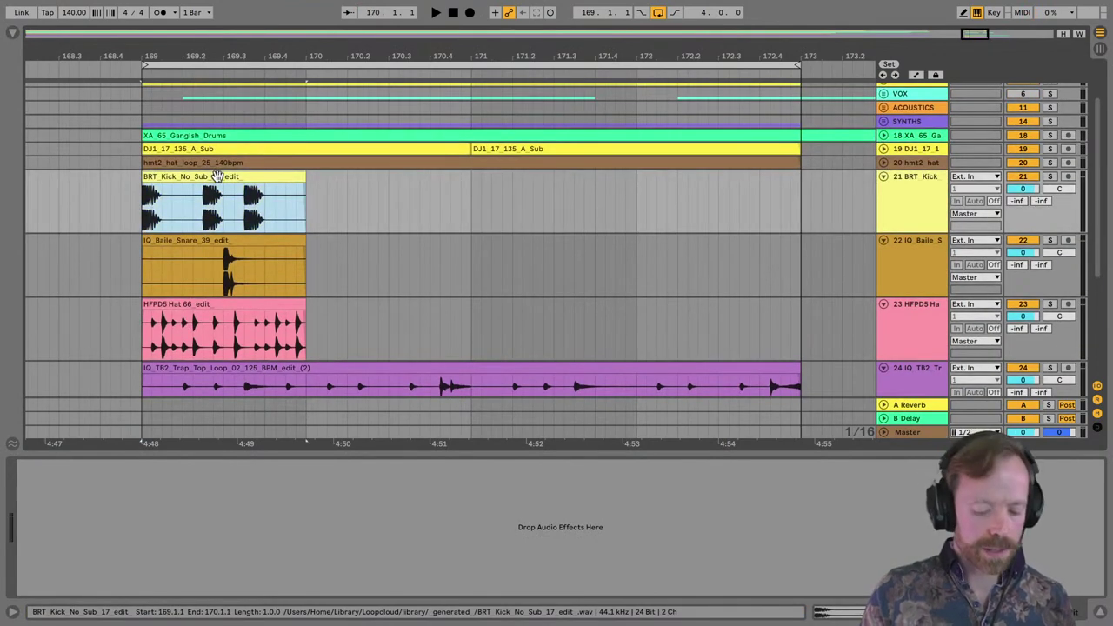
pyautogui.press('super+d')
pyautogui.press('super+d')
pyautogui.press('super+d')
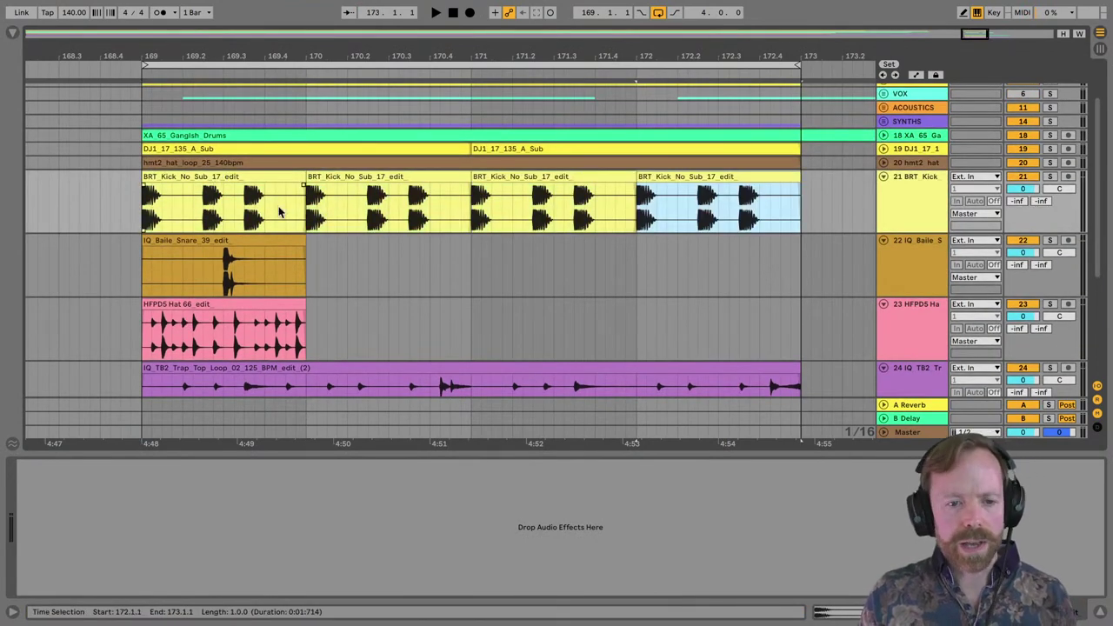
# Duplicate the one-bar IQ_Baile_Snare_39 clip three times so it fills bars 169 to 172.
pyautogui.click(233, 250)
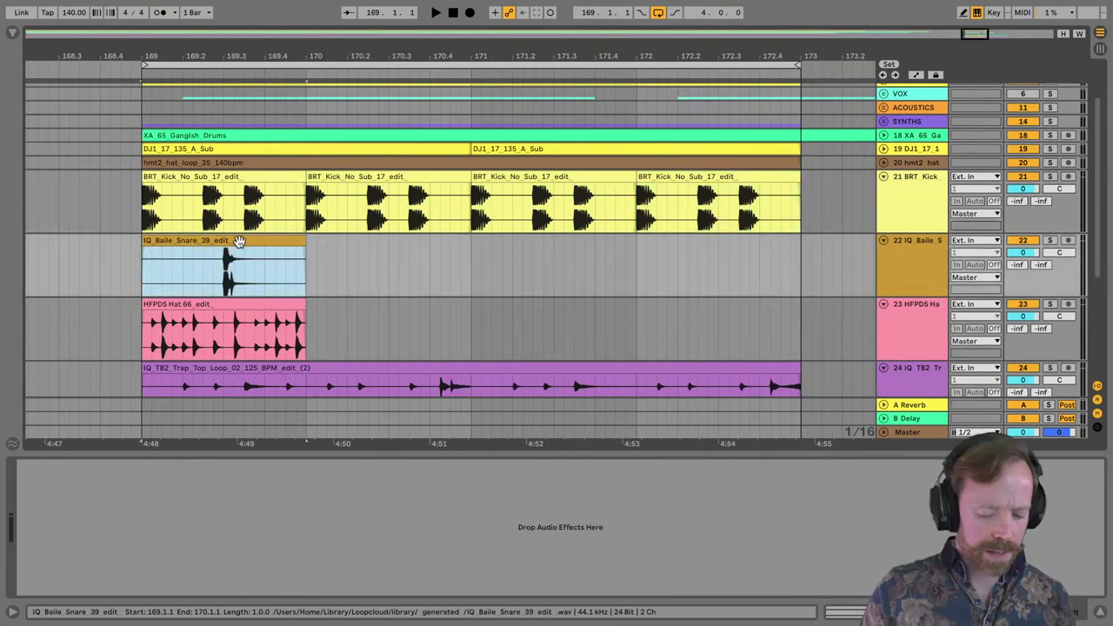
pyautogui.press('super+d')
pyautogui.press('super+d')
pyautogui.press('super+d')
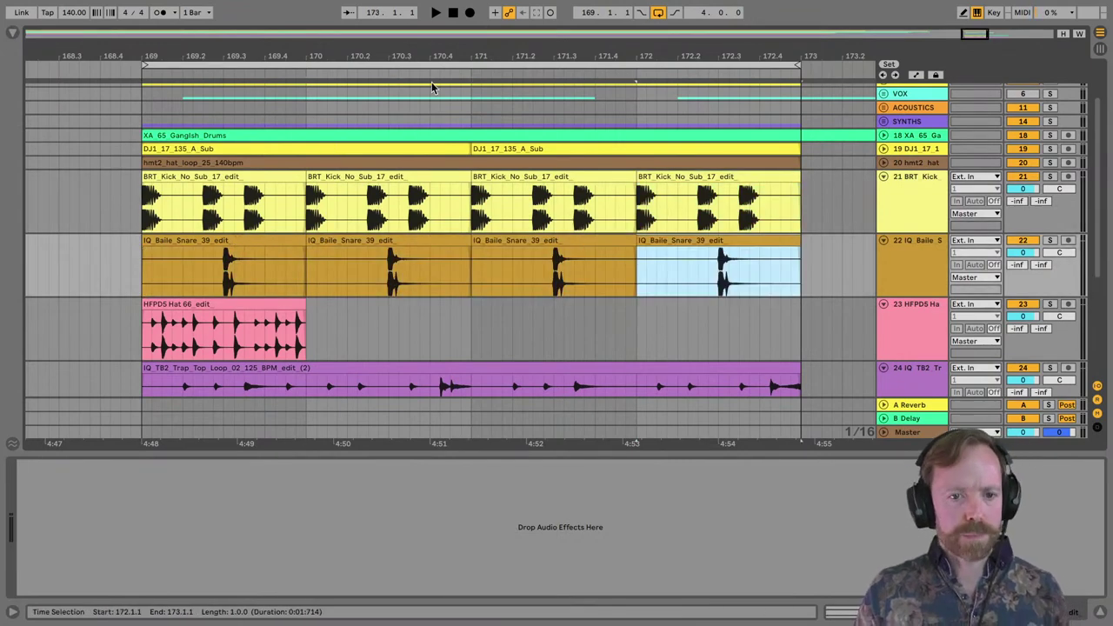
# Split the second kick clip around the hit at 170.3.3, copy that hit to 170.4.4 as a pickup into bar 171, and play it.
pyautogui.moveTo(431, 54); pyautogui.dragTo(432, 104)
pyautogui.moveTo(391, 59); pyautogui.dragTo(397, 44)
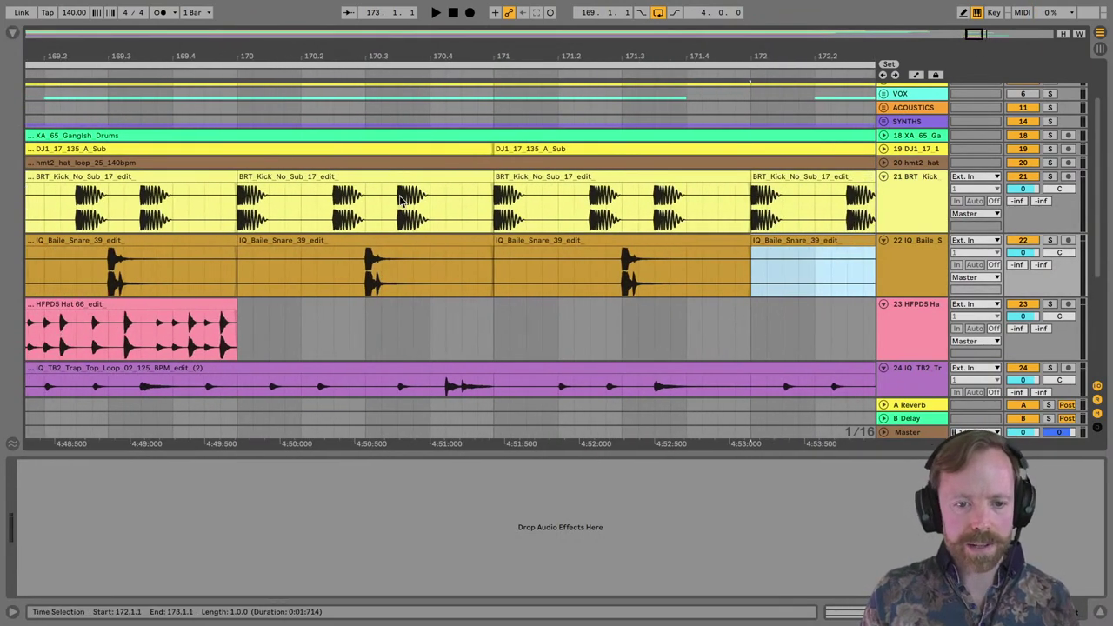
pyautogui.click(399, 200)
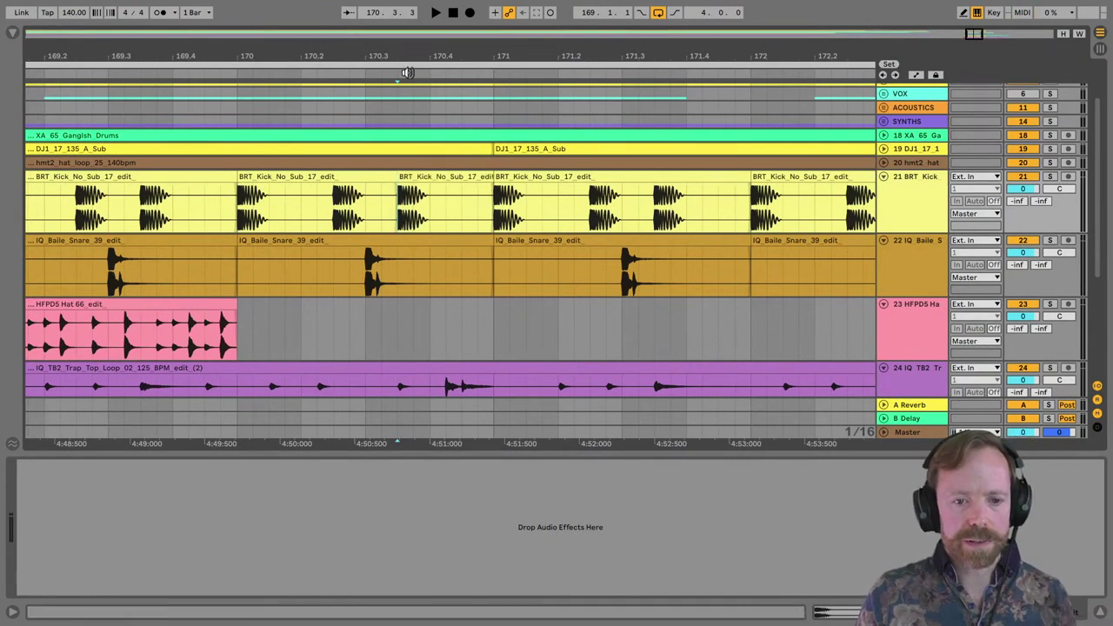
pyautogui.press('+')
pyautogui.press('+')
pyautogui.press('super+e')
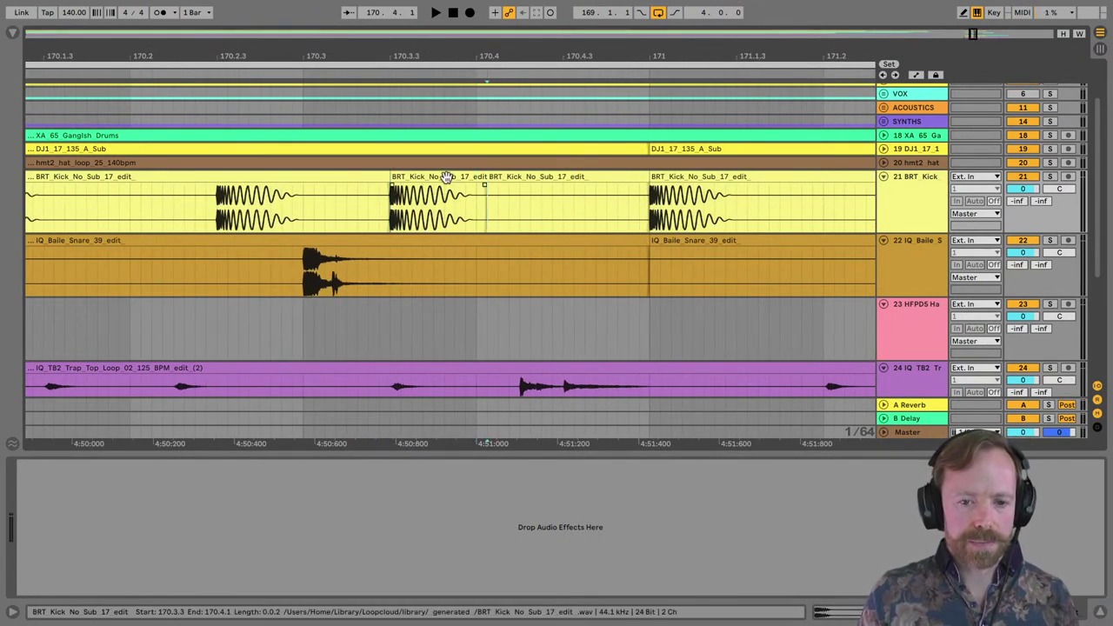
pyautogui.click(442, 178)
pyautogui.moveTo(435, 178); pyautogui.dragTo(650, 179)
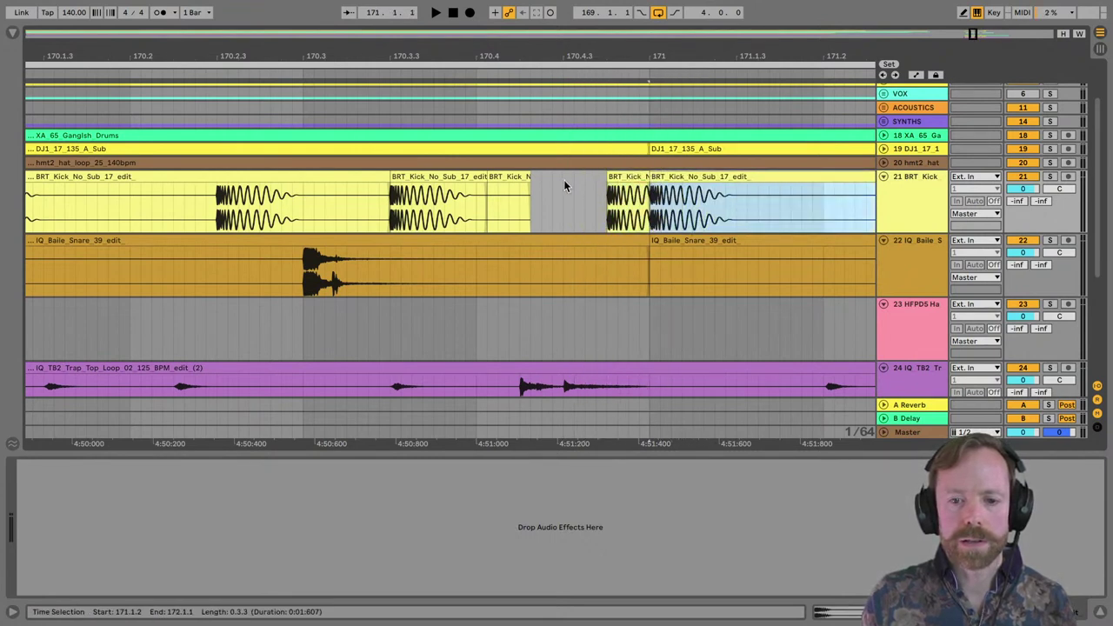
pyautogui.click(565, 181)
pyautogui.press('space')
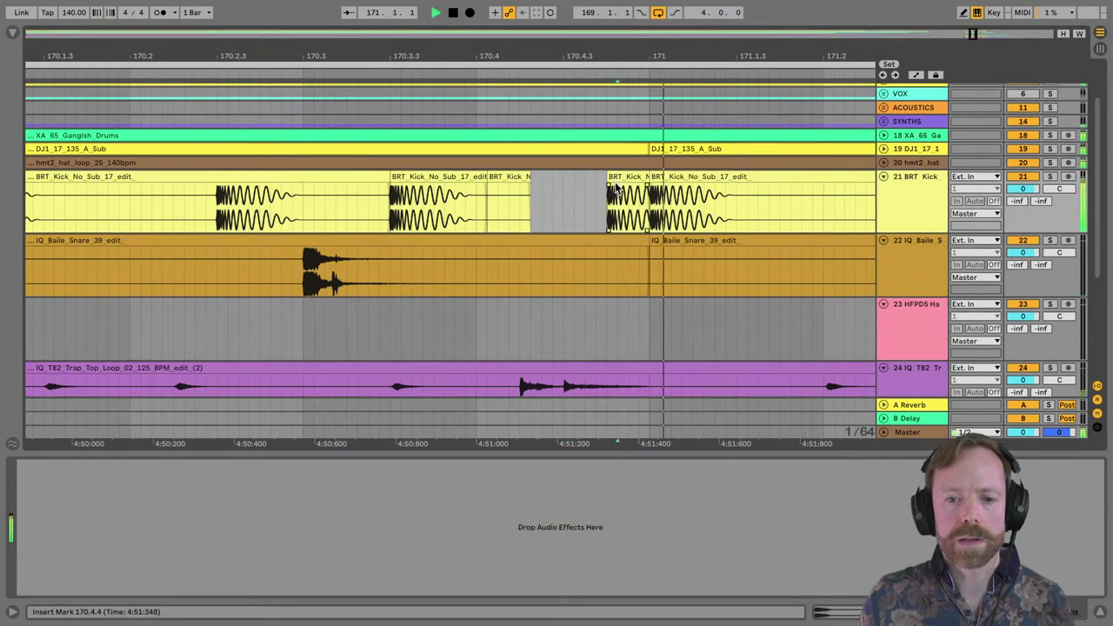
pyautogui.press('space')
pyautogui.press('space')
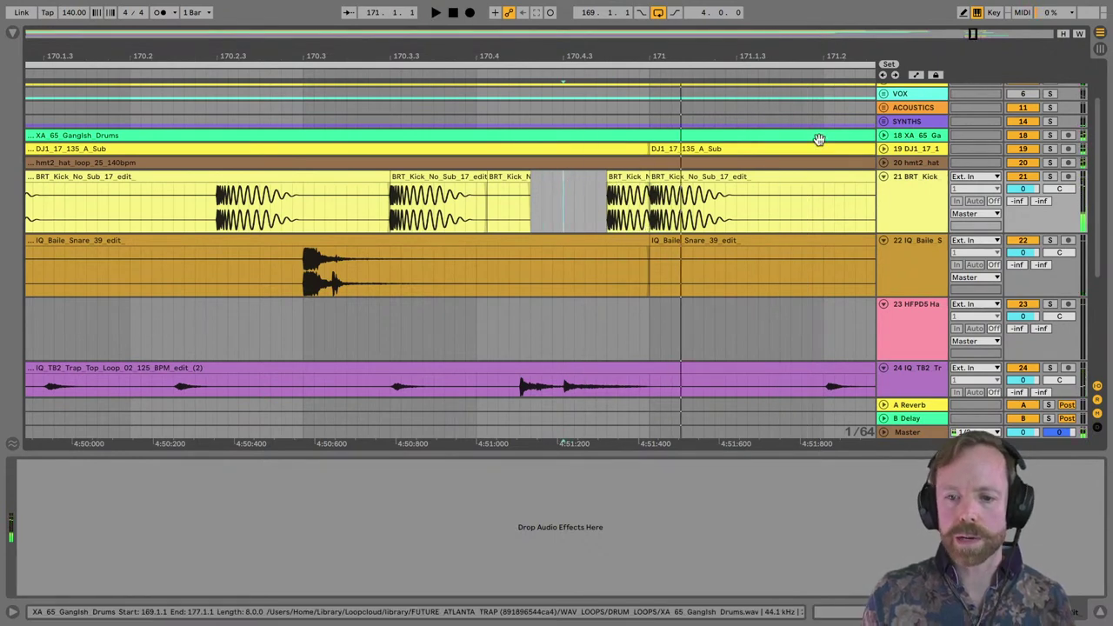
# Deactivate the XA_65_Gangish_Drums, DJ1_17_135_A_Sub and hmt2_hat_loop_25_140bpm clips, and play the new drums from bar 169.
pyautogui.moveTo(718, 52); pyautogui.dragTo(718, 31)
pyautogui.click(582, 134)
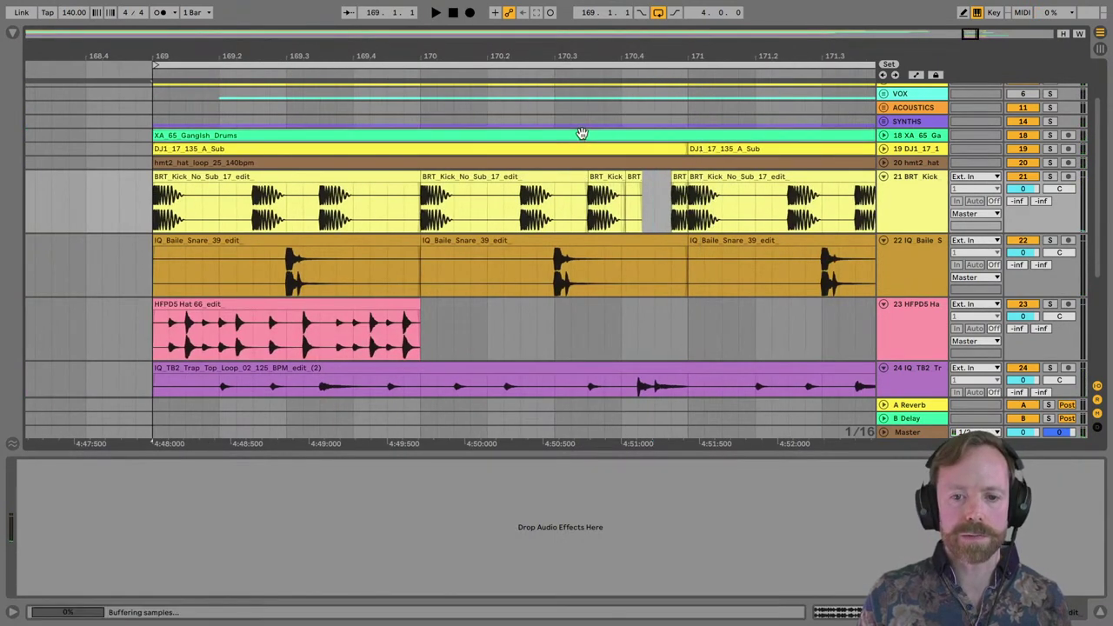
pyautogui.moveTo(588, 54); pyautogui.dragTo(587, 28)
pyautogui.keyDown('shift'); pyautogui.click(751, 166); pyautogui.keyUp('shift')
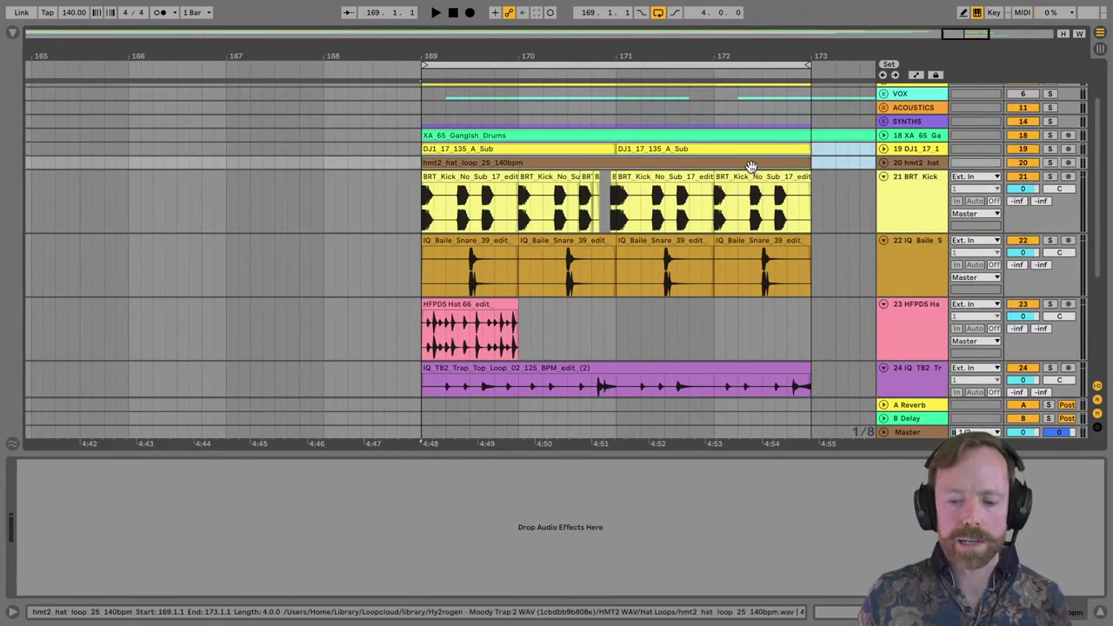
pyautogui.press('0')
pyautogui.click(489, 178)
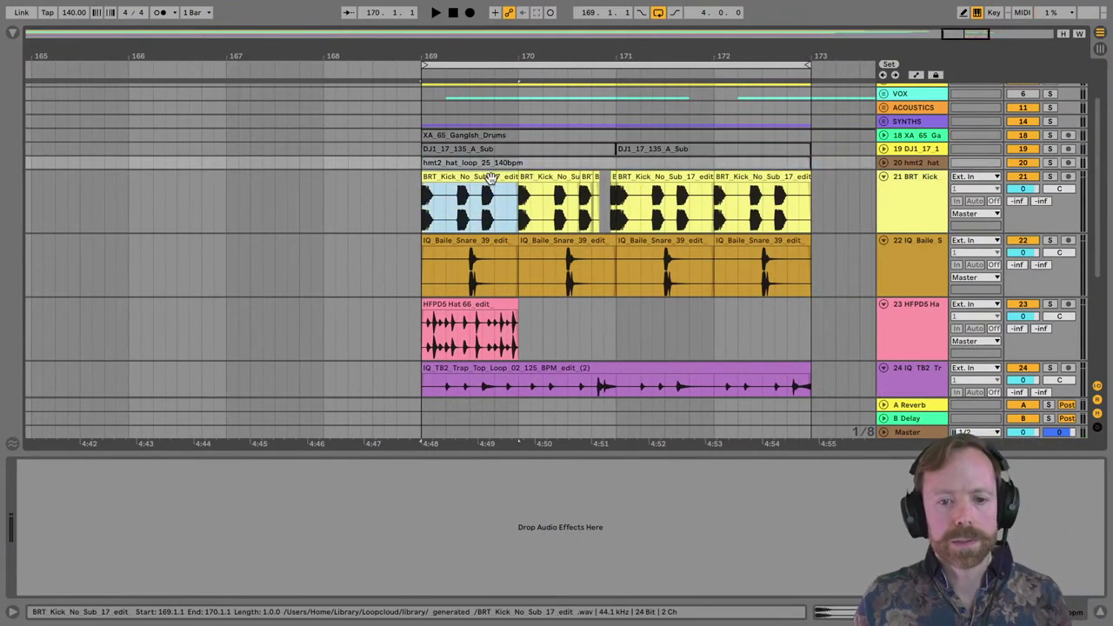
pyautogui.press('space')
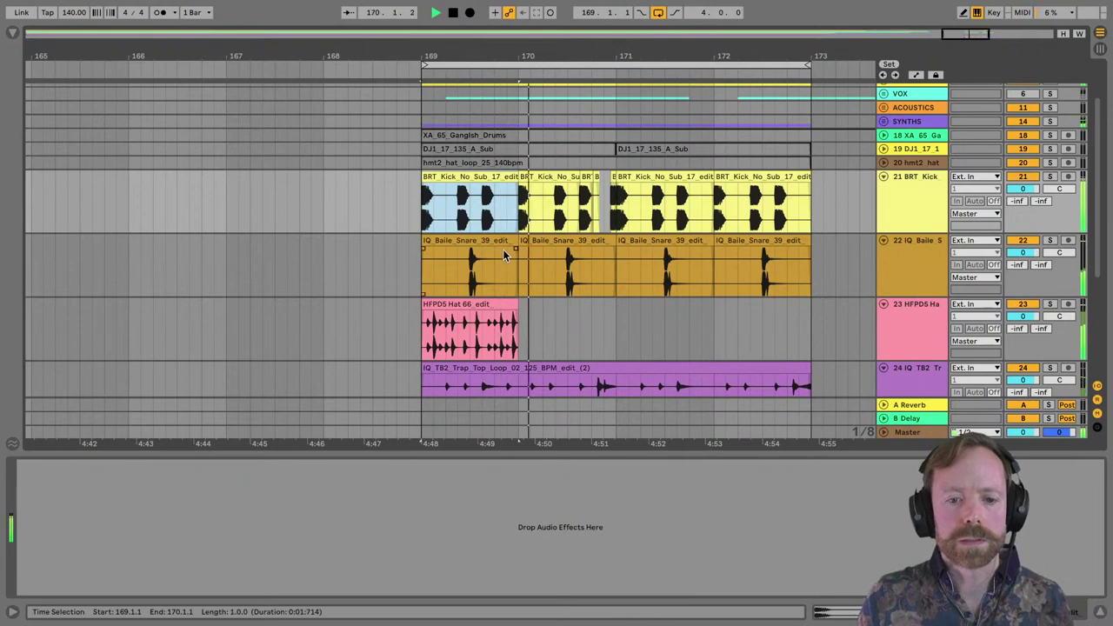
# Duplicate the one-bar HFPD5 Hat 66 clip three times so it fills bars 169 to 172.
pyautogui.click(477, 306)
pyautogui.press('super+d')
pyautogui.press('super+d')
pyautogui.press('super+d')
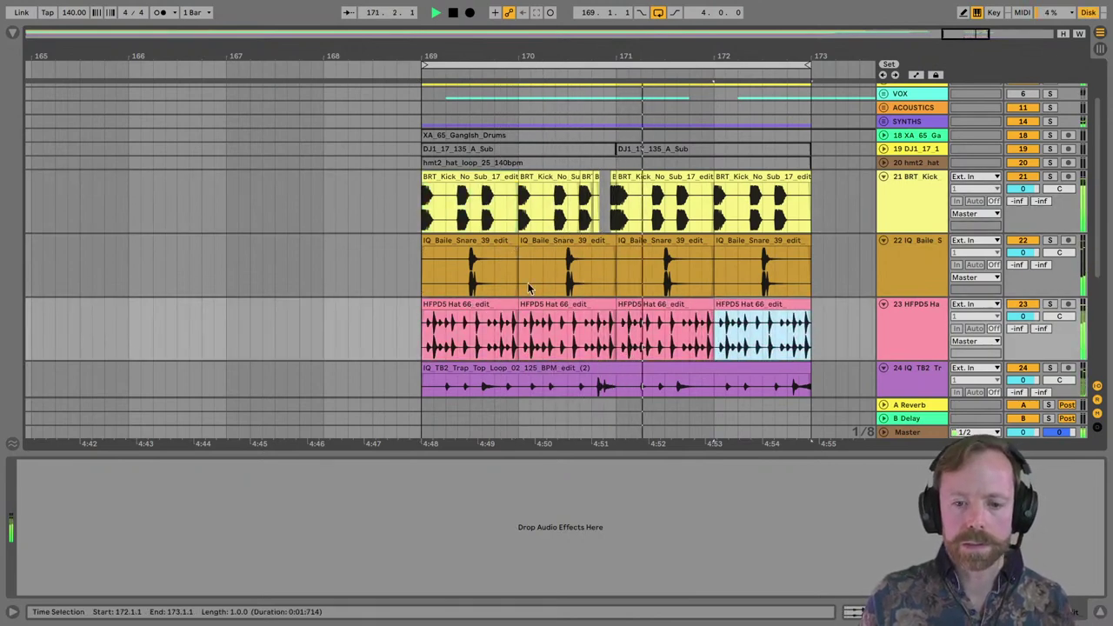
# Listen to the looped bars 169 to 172 while checking the track and master levels in the mixer.
pyautogui.scroll(-3, 526, 290)
pyautogui.scroll(-3, 526, 289)
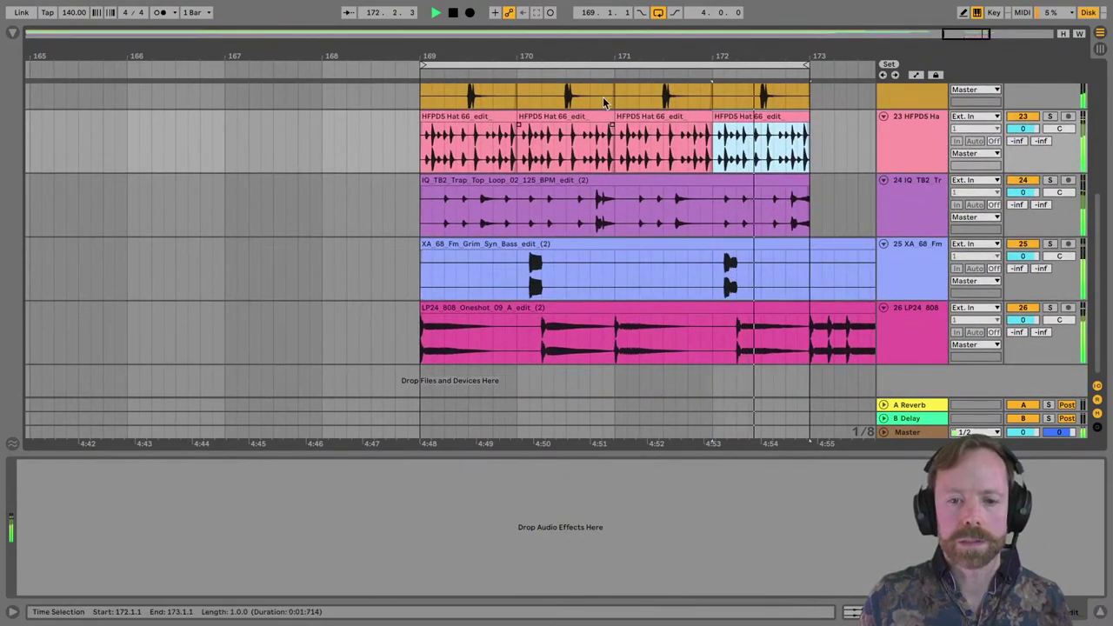
pyautogui.moveTo(597, 55); pyautogui.dragTo(482, 55)
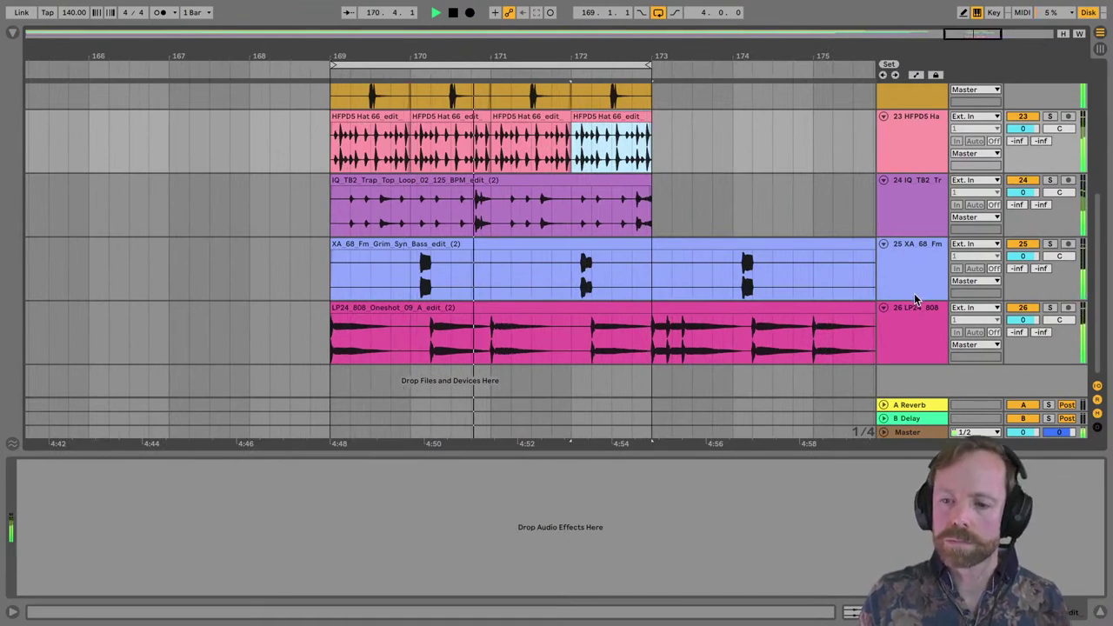
pyautogui.press('Tab')
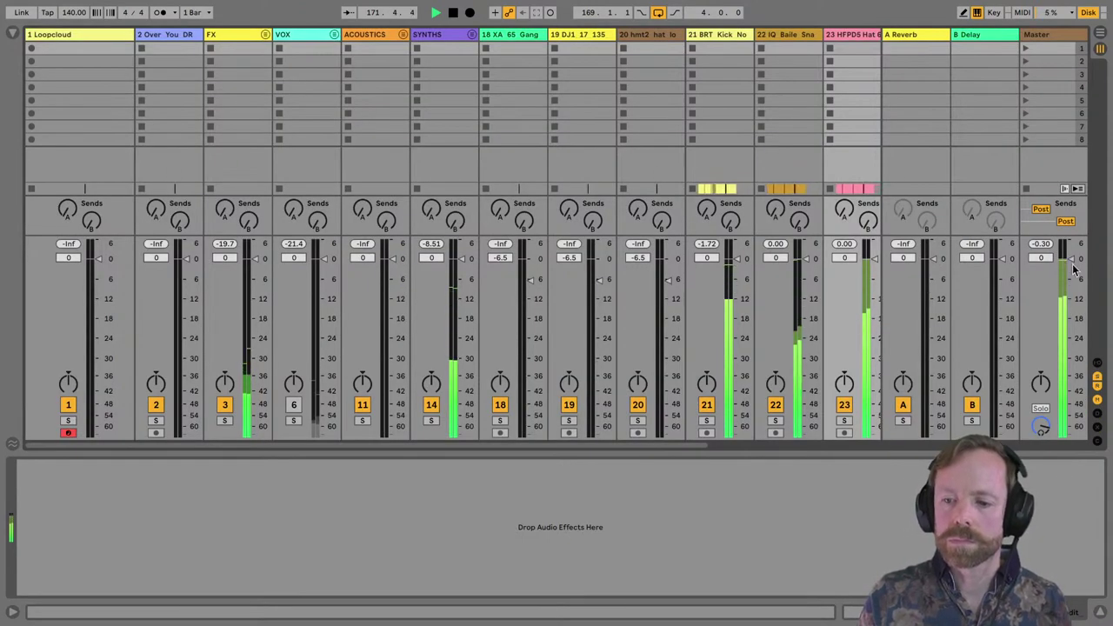
pyautogui.press('Tab')
pyautogui.moveTo(533, 44); pyautogui.dragTo(540, 109)
pyautogui.scroll(3, 614, 248)
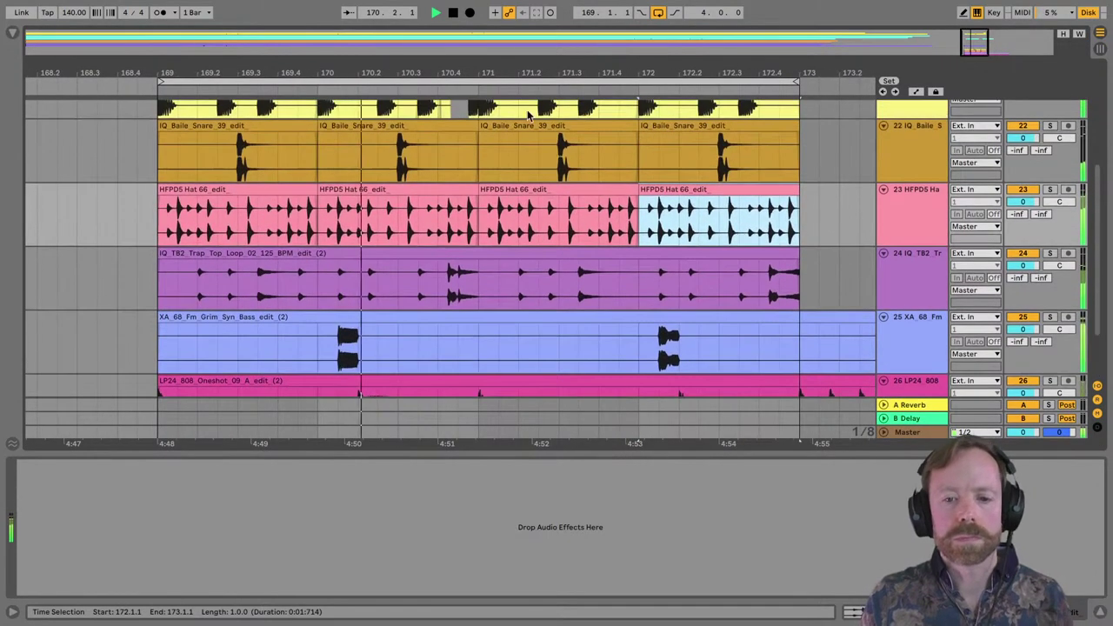
pyautogui.press('space')
# Duplicate the four bars of kick clips, including the edited pickup, into bars 173 to 176.
pyautogui.moveTo(512, 71); pyautogui.dragTo(512, 39)
pyautogui.scroll(3, 527, 148)
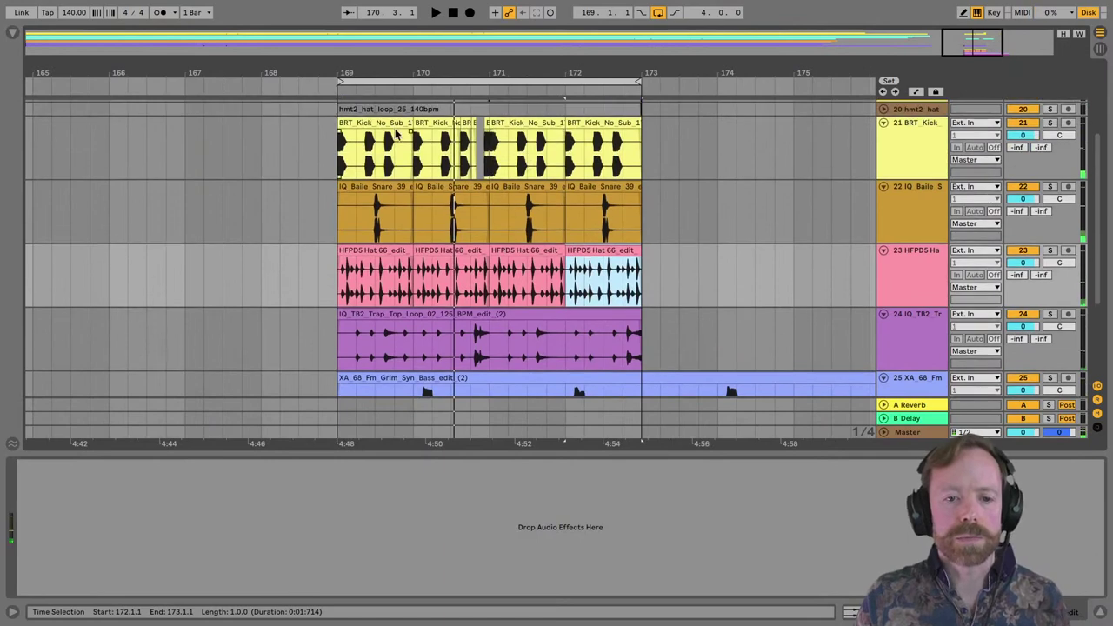
pyautogui.click(585, 125)
pyautogui.keyDown('shift'); pyautogui.click(584, 125); pyautogui.keyUp('shift')
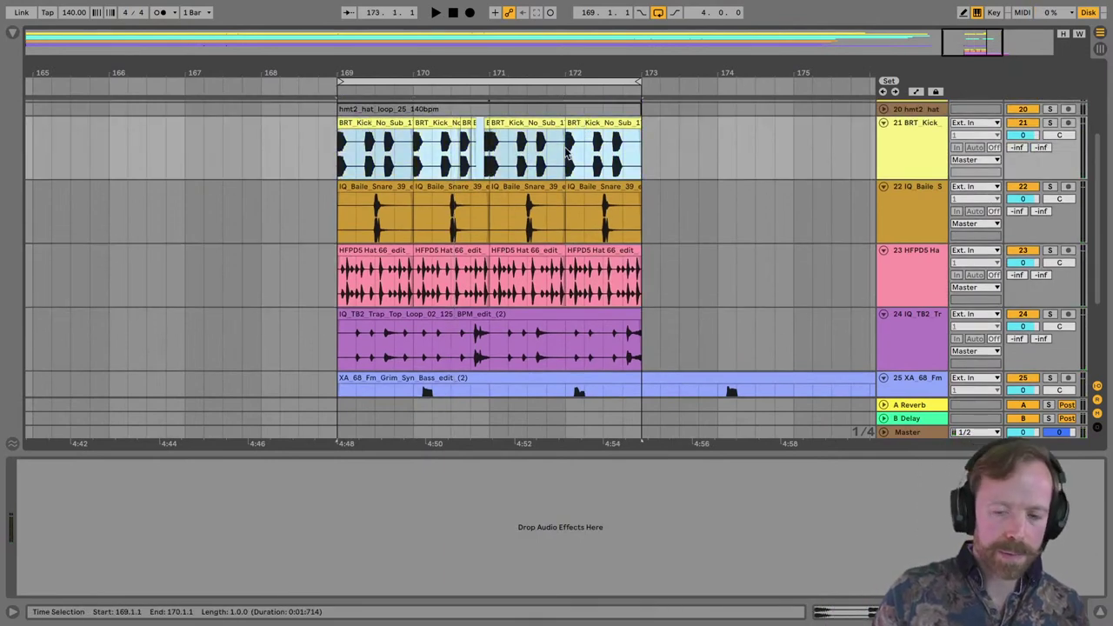
pyautogui.hotkey('ctrl', 'd')
# Duplicate the four bars of snare, hat and top loop clips into bars 173 to 176.
pyautogui.click(152, 182)
pyautogui.scroll(-3, 340, 209)
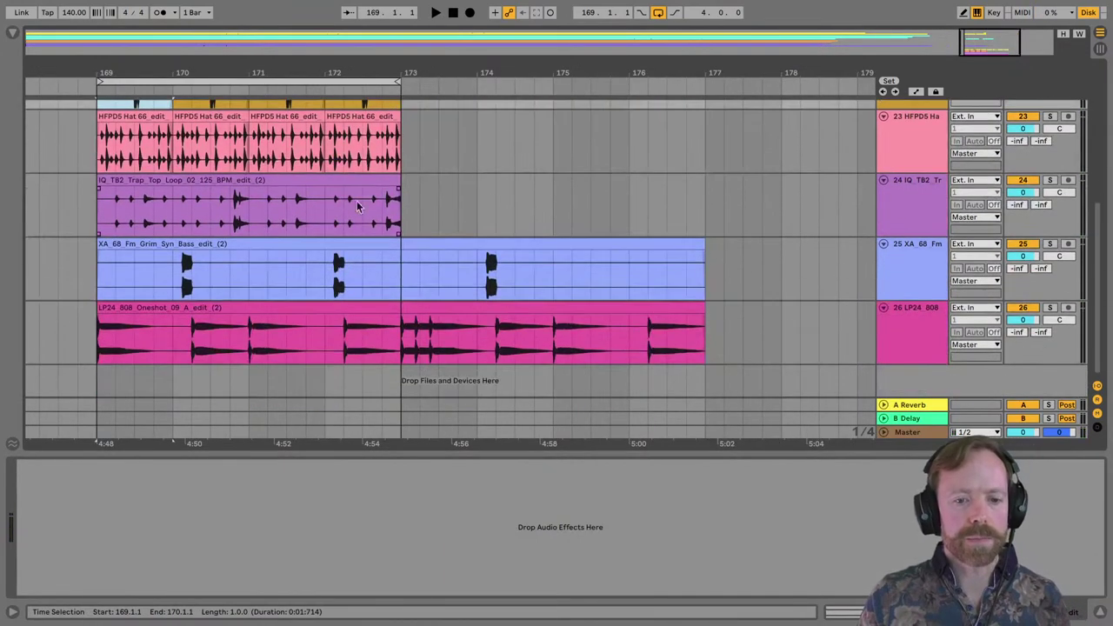
pyautogui.keyDown('shift'); pyautogui.click(374, 180); pyautogui.keyUp('shift')
pyautogui.hotkey('ctrl', 'd')
pyautogui.scroll(3, 470, 130)
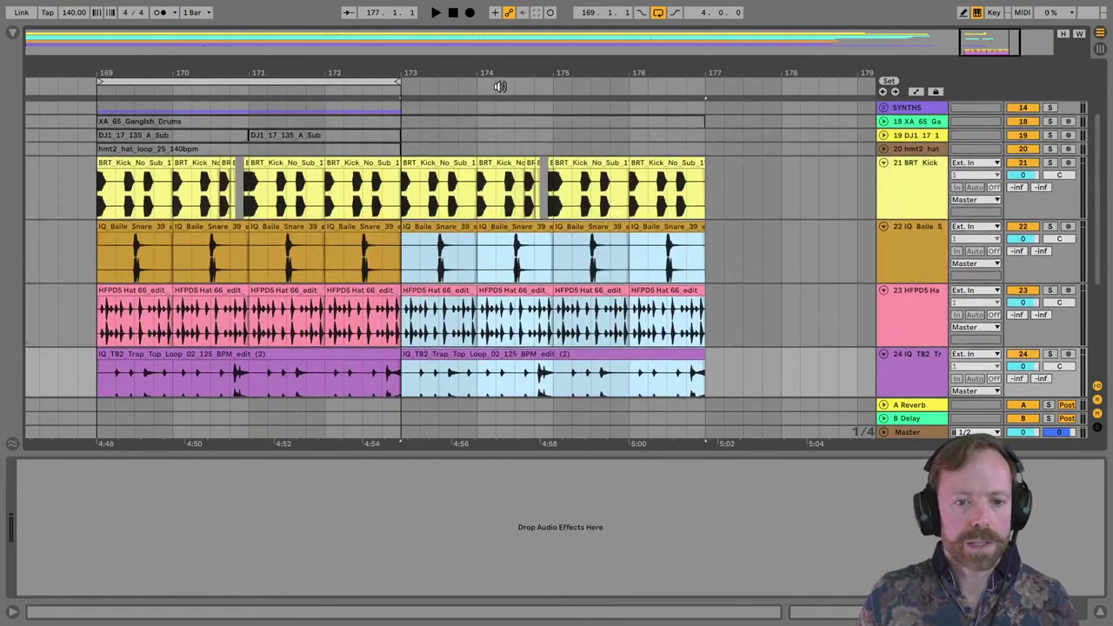
# Review the eight-bar drum and bass section and unfold the SYNTHS group to show its Over_You tracks.
pyautogui.moveTo(416, 72); pyautogui.dragTo(417, 44)
pyautogui.scroll(3, 387, 146)
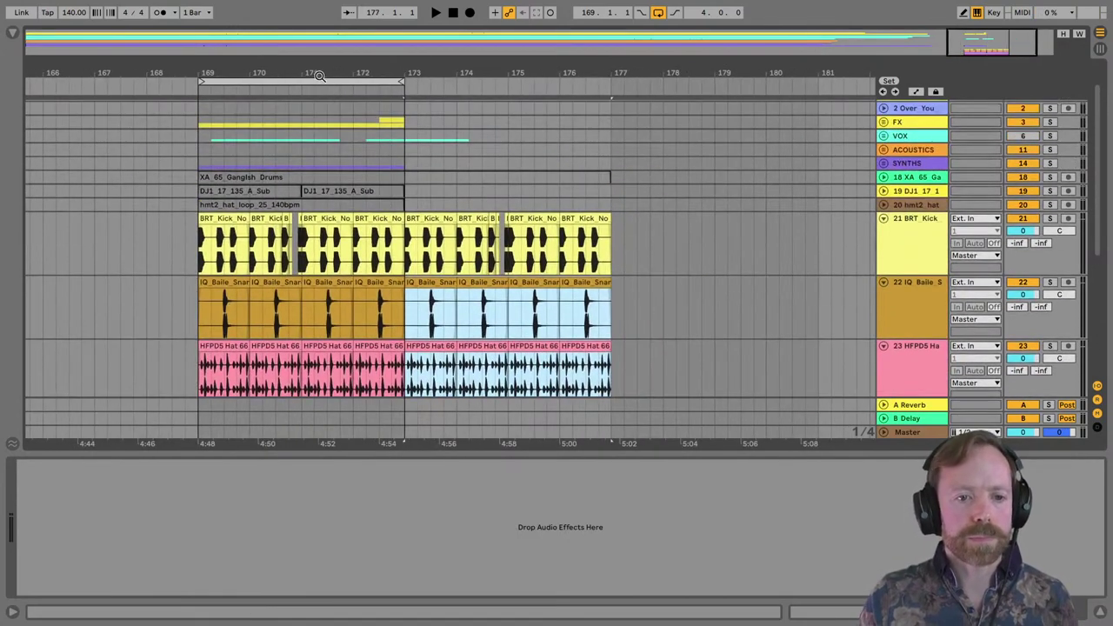
pyautogui.moveTo(320, 76); pyautogui.dragTo(421, 73)
pyautogui.scroll(-6, 420, 242)
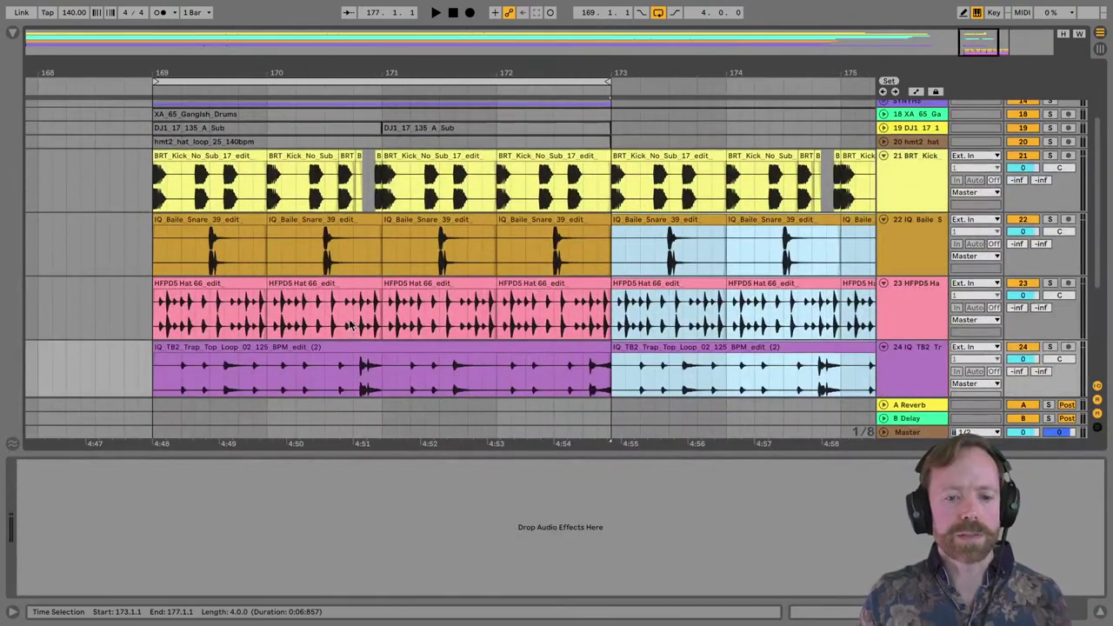
pyautogui.scroll(1, 339, 342)
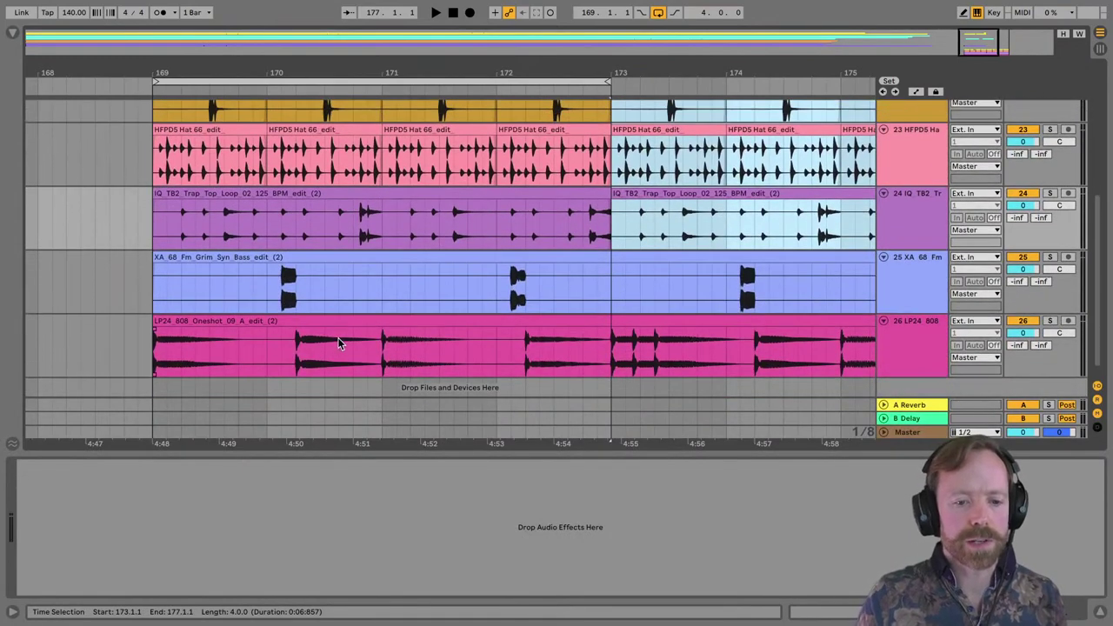
pyautogui.scroll(5, 320, 338)
pyautogui.moveTo(233, 79); pyautogui.dragTo(233, 92)
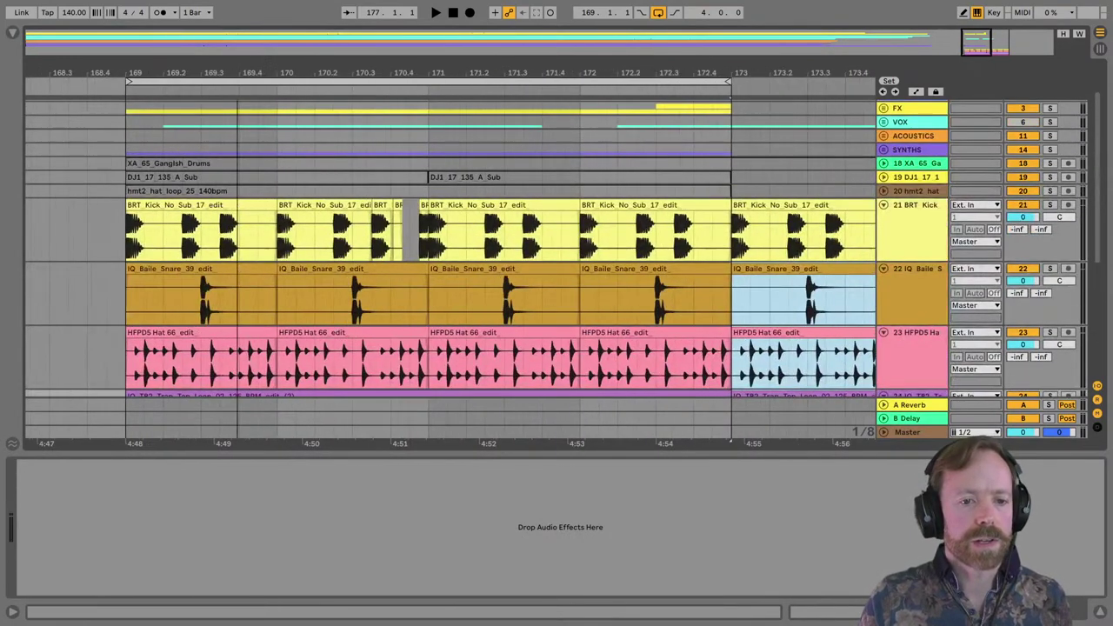
pyautogui.click(885, 149)
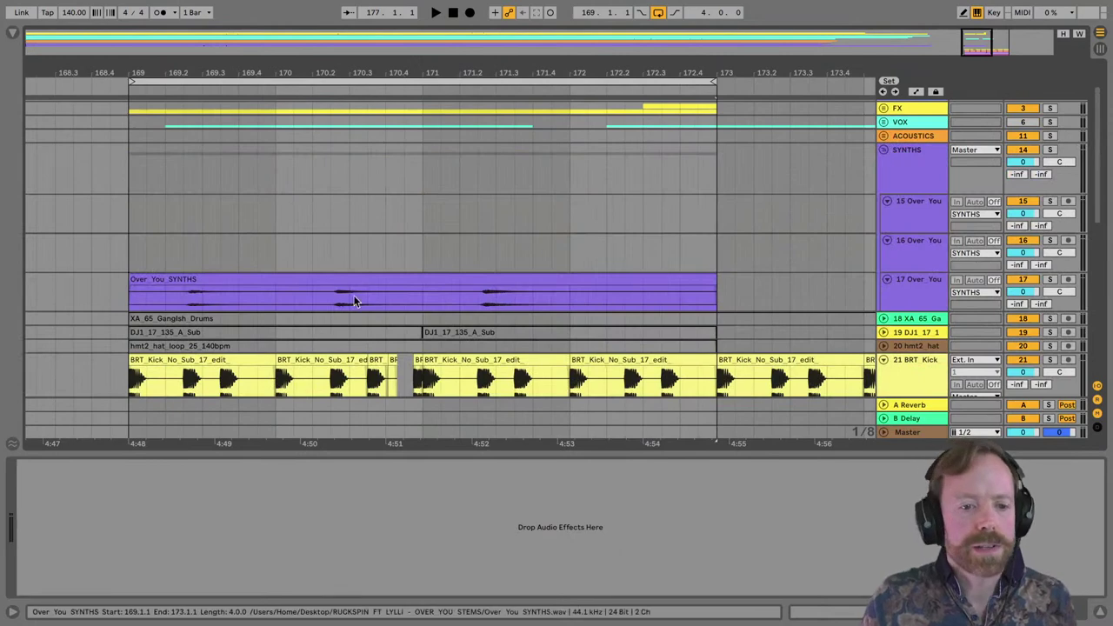
# Audition the Over_You_SYNTHS clip, split it at bars 170 and 171, and open the isolated bar 170 clip's settings.
pyautogui.click(191, 284)
pyautogui.scroll(-3, 199, 281)
pyautogui.press('space')
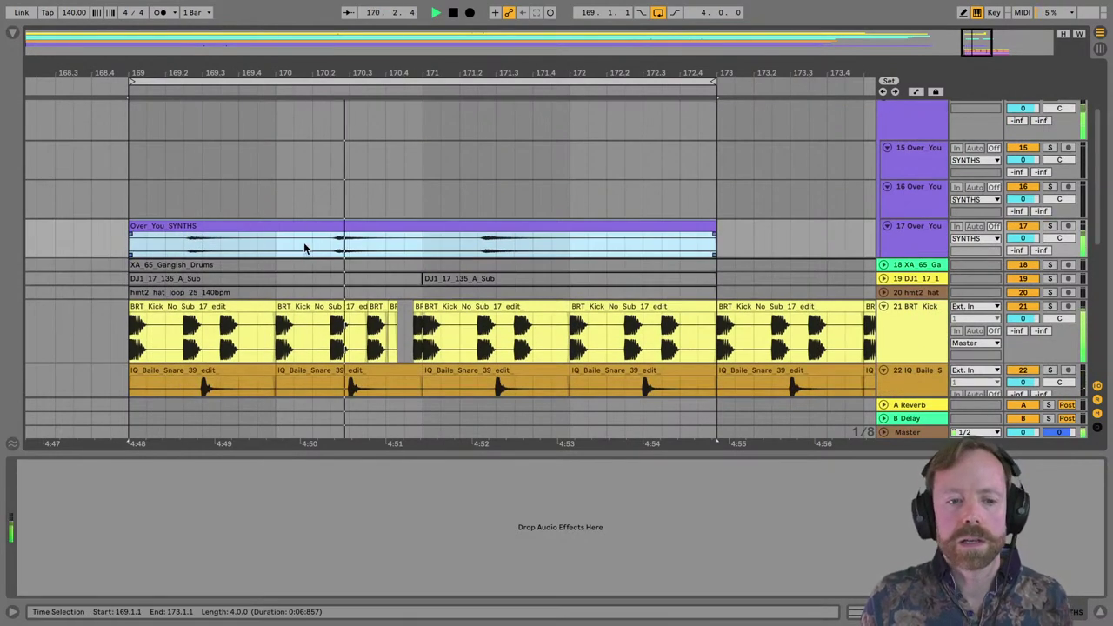
pyautogui.press('space')
pyautogui.moveTo(276, 237); pyautogui.dragTo(423, 233)
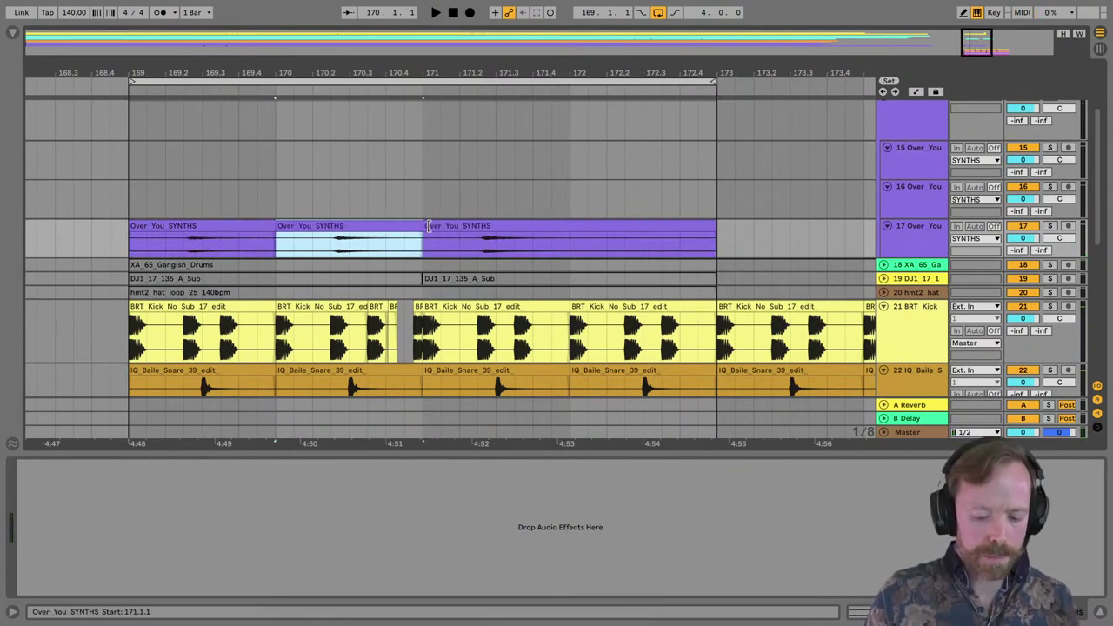
pyautogui.press('super+e')
pyautogui.doubleClick(367, 227)
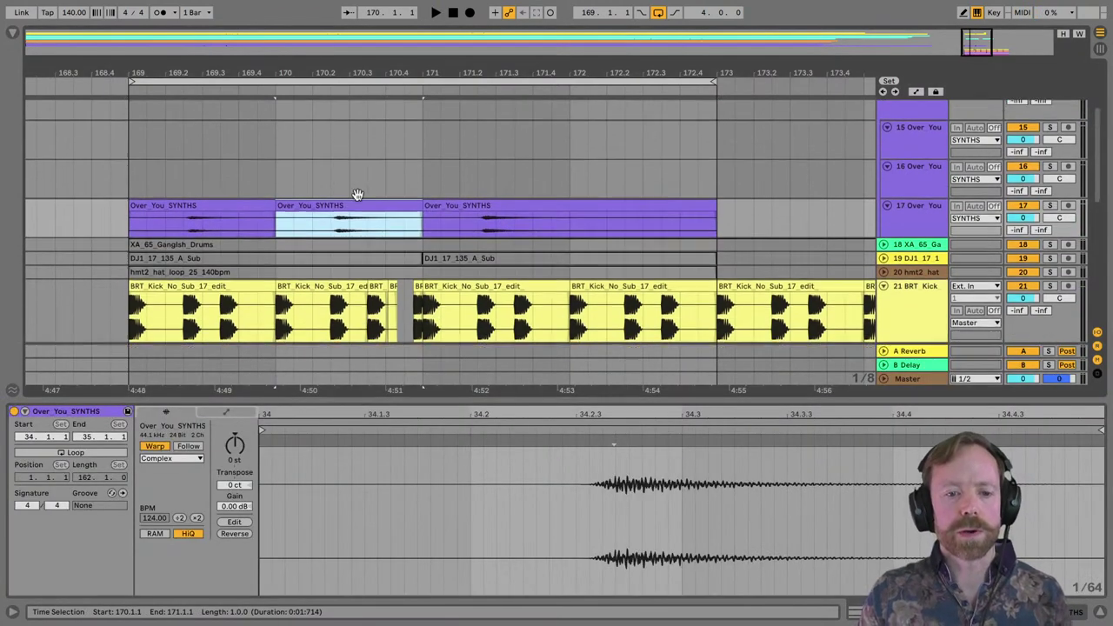
pyautogui.scroll(-3, 364, 202)
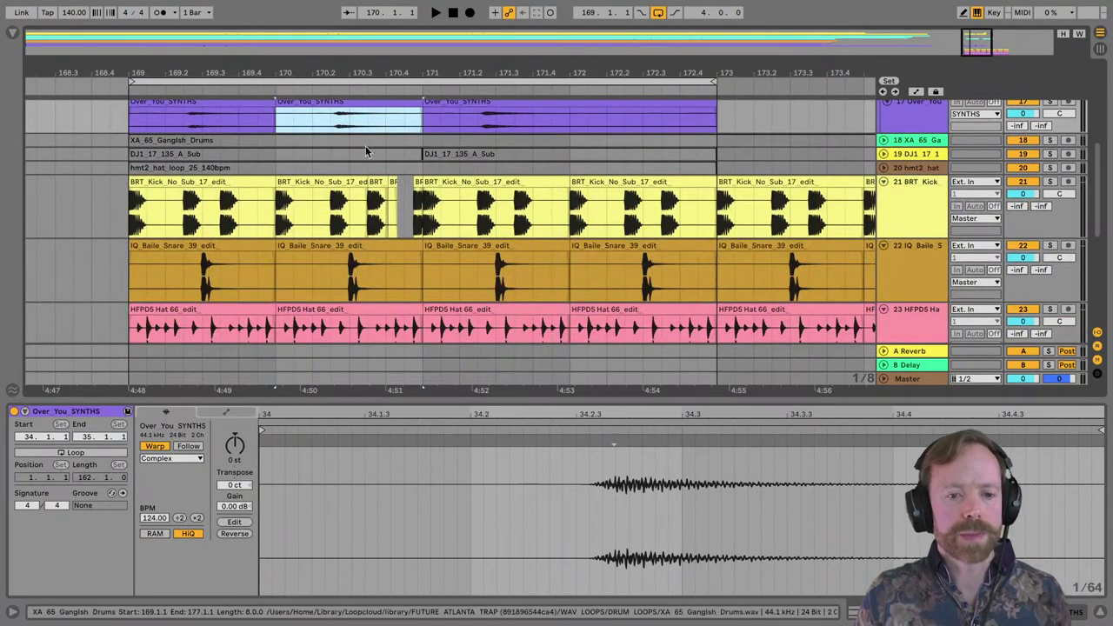
pyautogui.scroll(2, 366, 148)
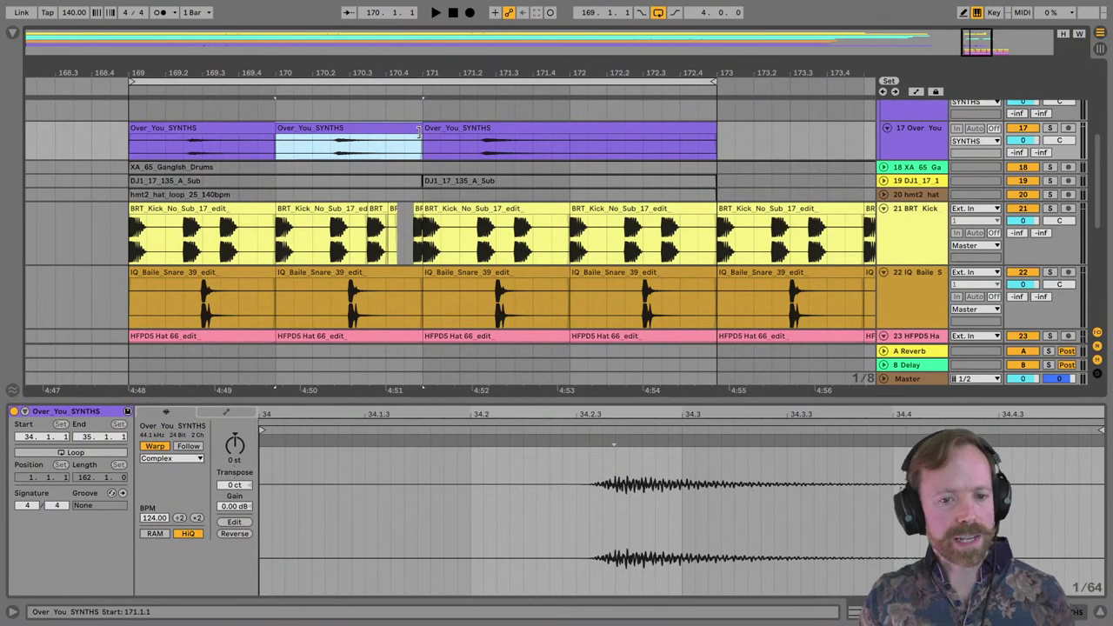
# Transpose the bar 170 synth clip up 5 semitones while auditioning its pitch.
pyautogui.click(235, 485)
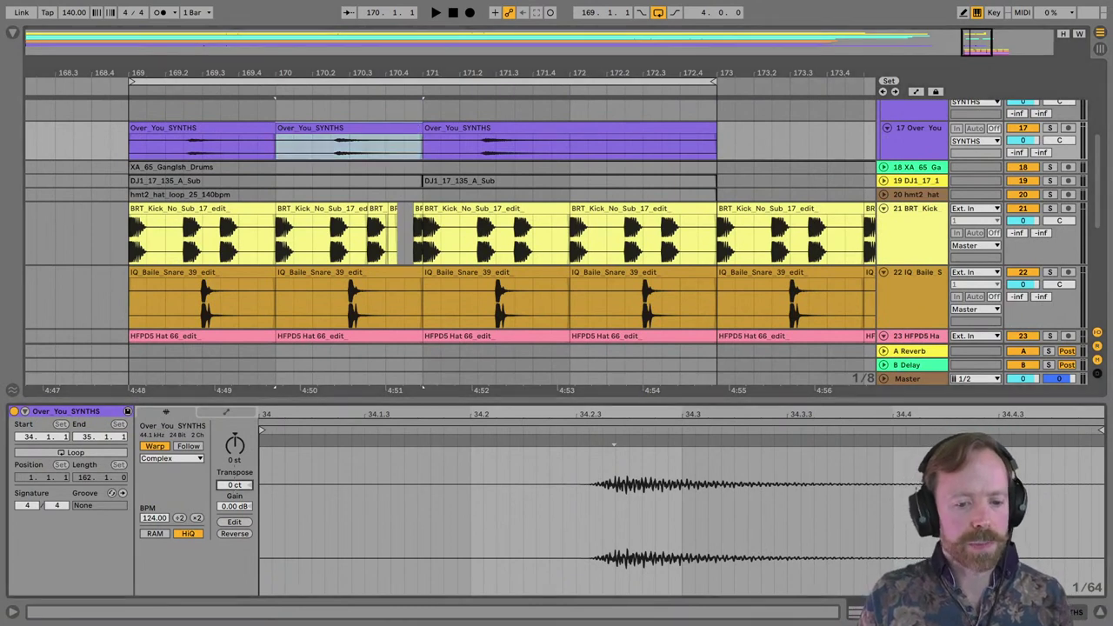
pyautogui.press('space')
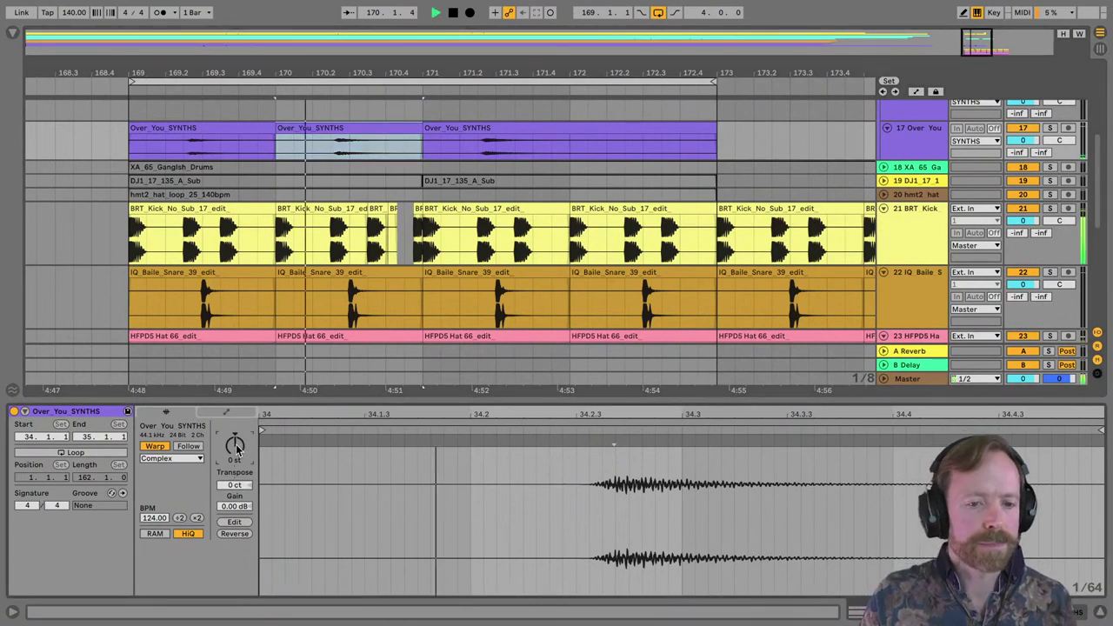
pyautogui.press('space')
pyautogui.press('space')
pyautogui.moveTo(239, 445); pyautogui.dragTo(239, 428)
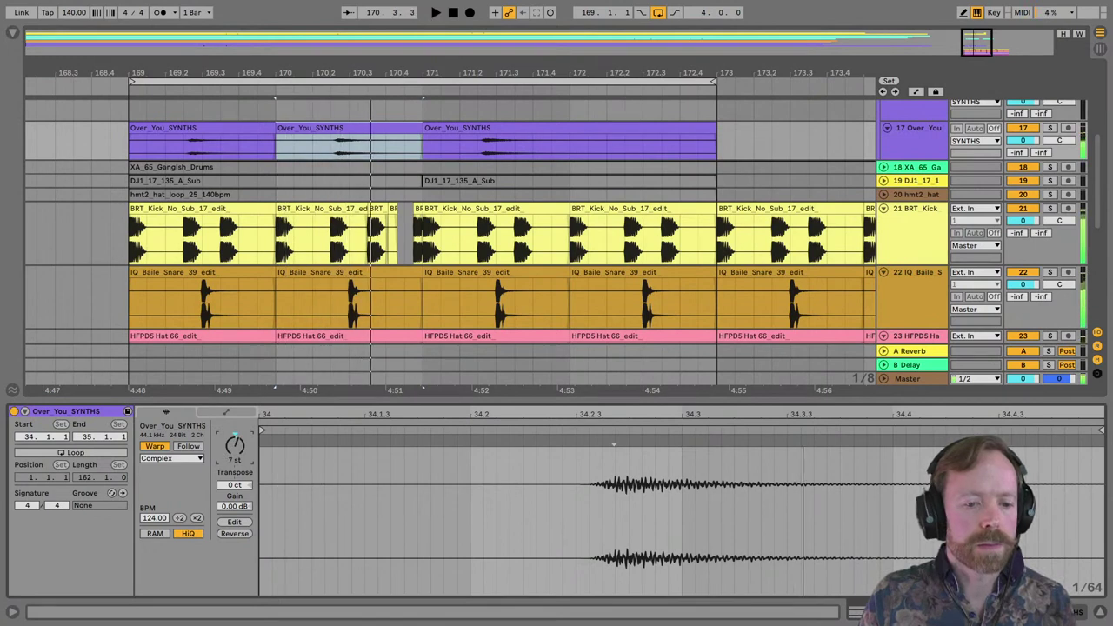
pyautogui.press('space')
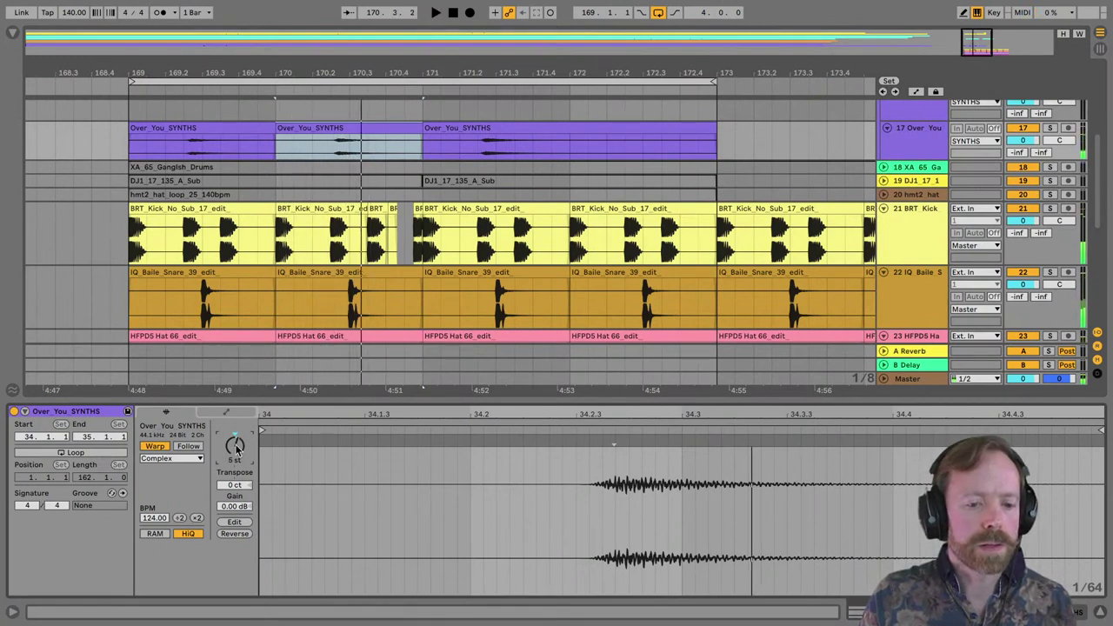
pyautogui.press('space')
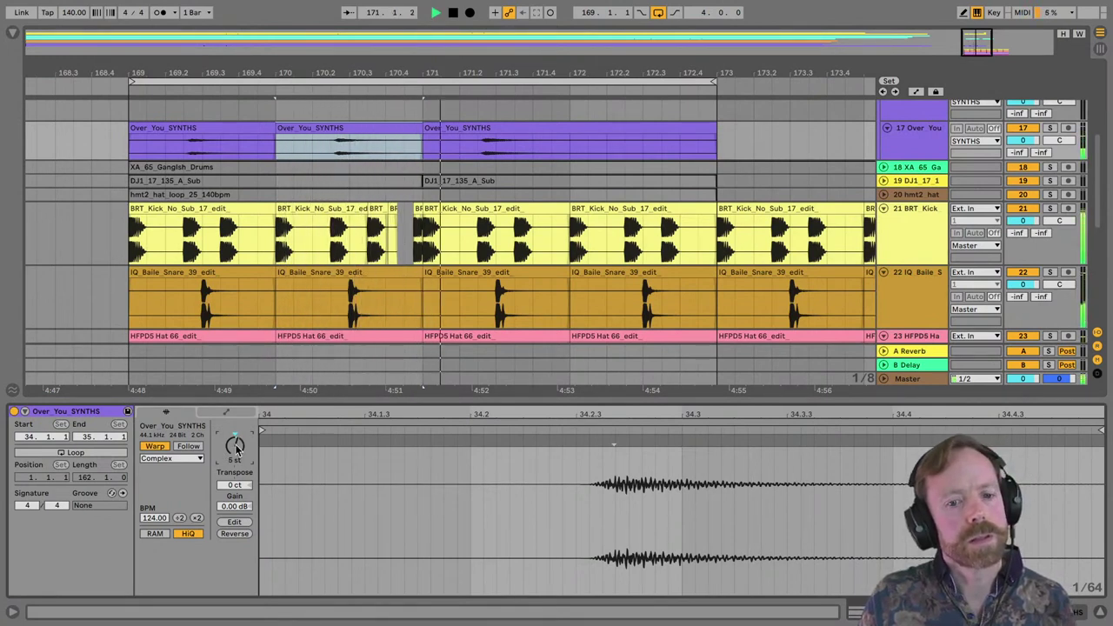
# Enlarge the third Over_You synth track and solo it to audition the transposed bar 170 clip, then unsolo it.
pyautogui.click(345, 139)
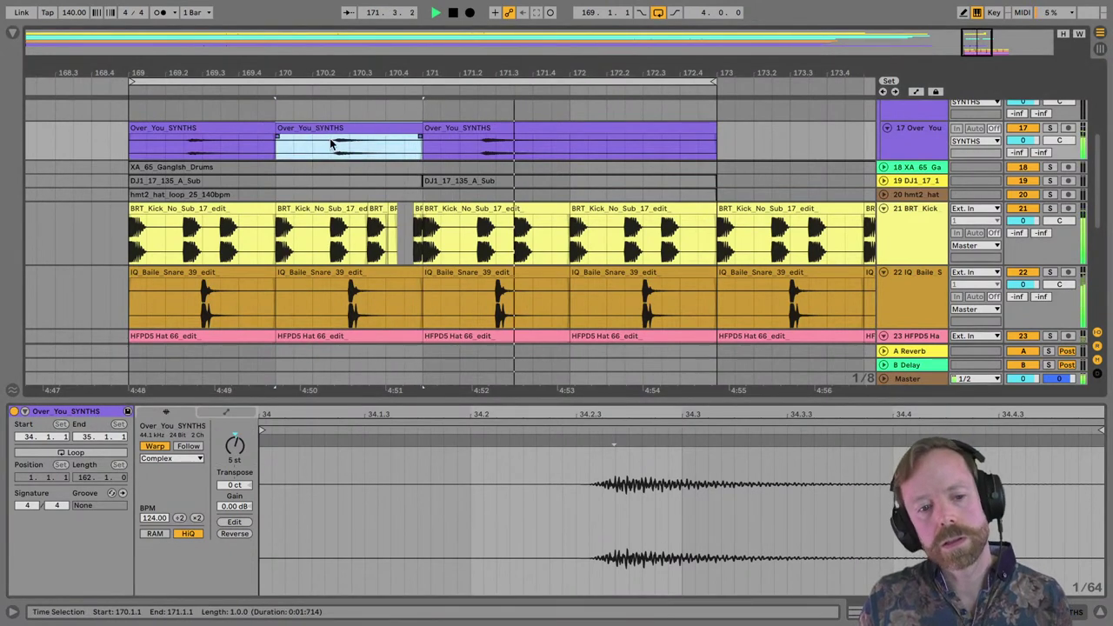
pyautogui.press('space')
pyautogui.click(1049, 128)
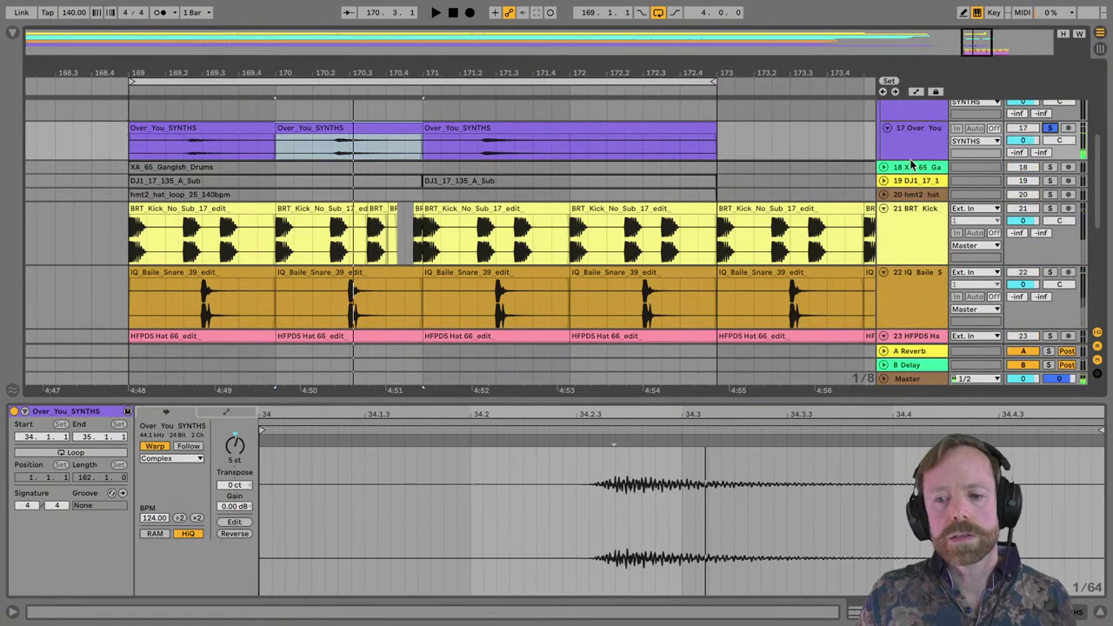
pyautogui.moveTo(911, 161); pyautogui.dragTo(909, 272)
pyautogui.press('space')
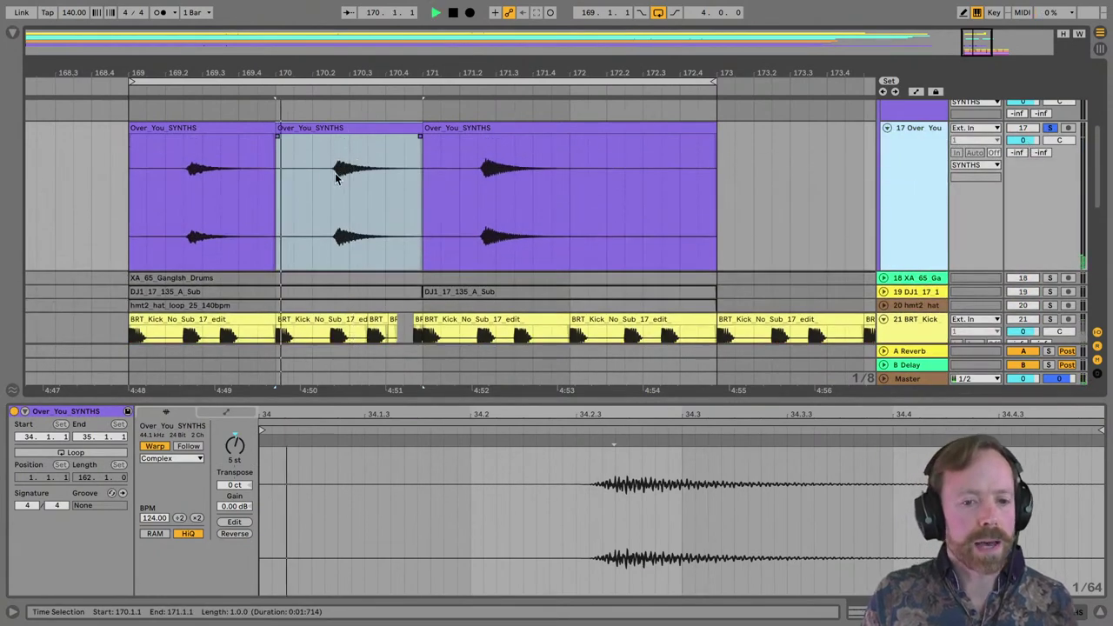
pyautogui.press('space')
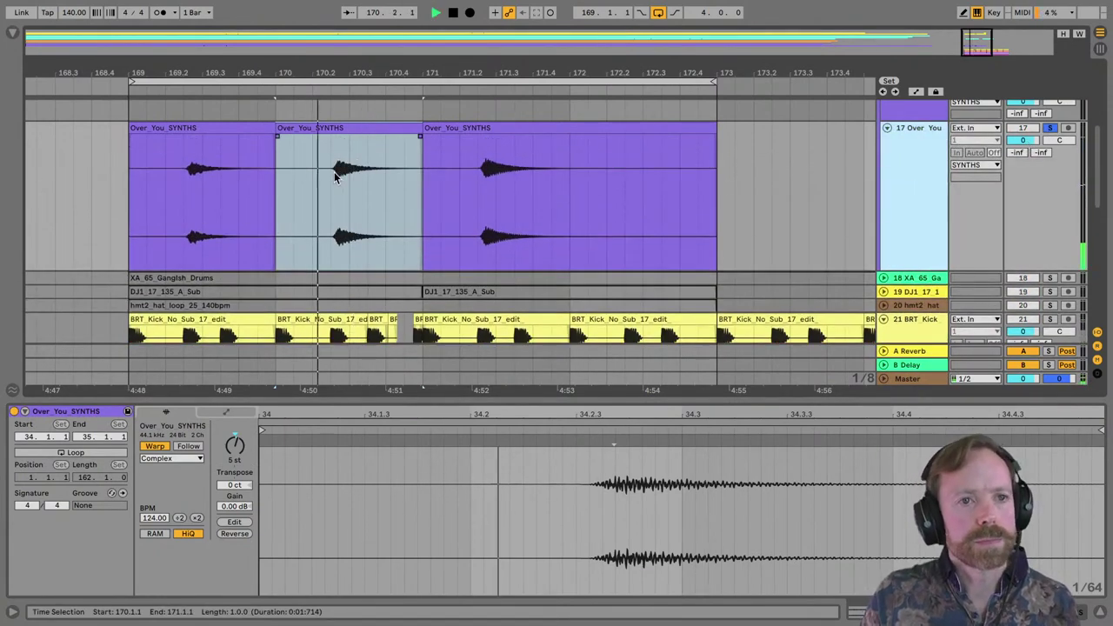
pyautogui.press('space')
pyautogui.press('space')
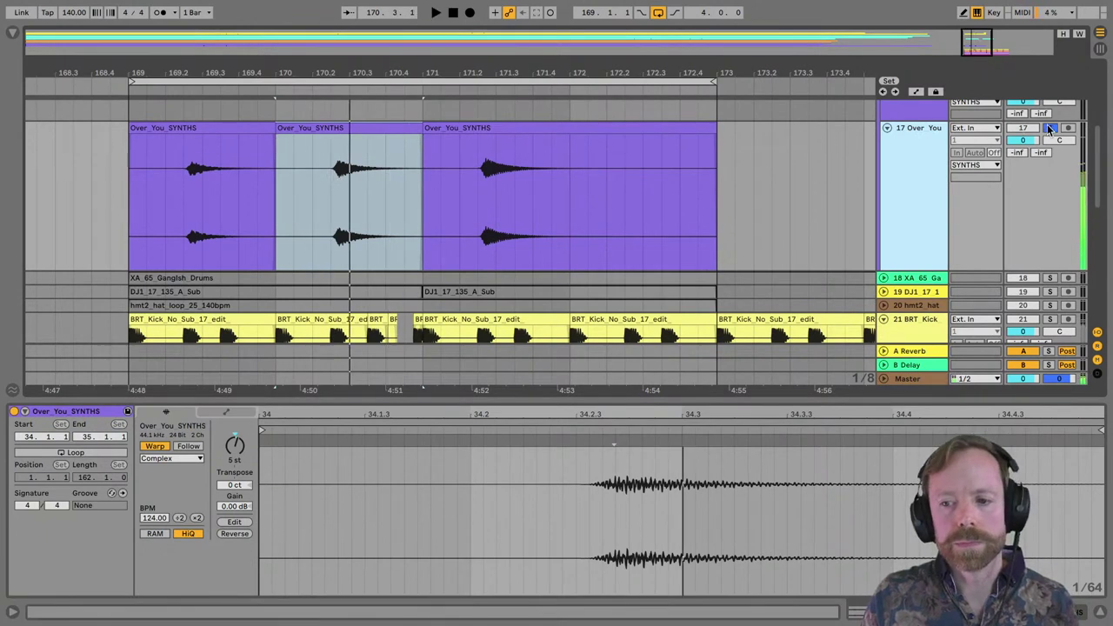
pyautogui.press('space')
pyautogui.press('space')
# Play the looped bars in the full mix to compare the bar 169 and bar 170 synth clips.
pyautogui.press('space')
pyautogui.moveTo(442, 75); pyautogui.dragTo(439, 71)
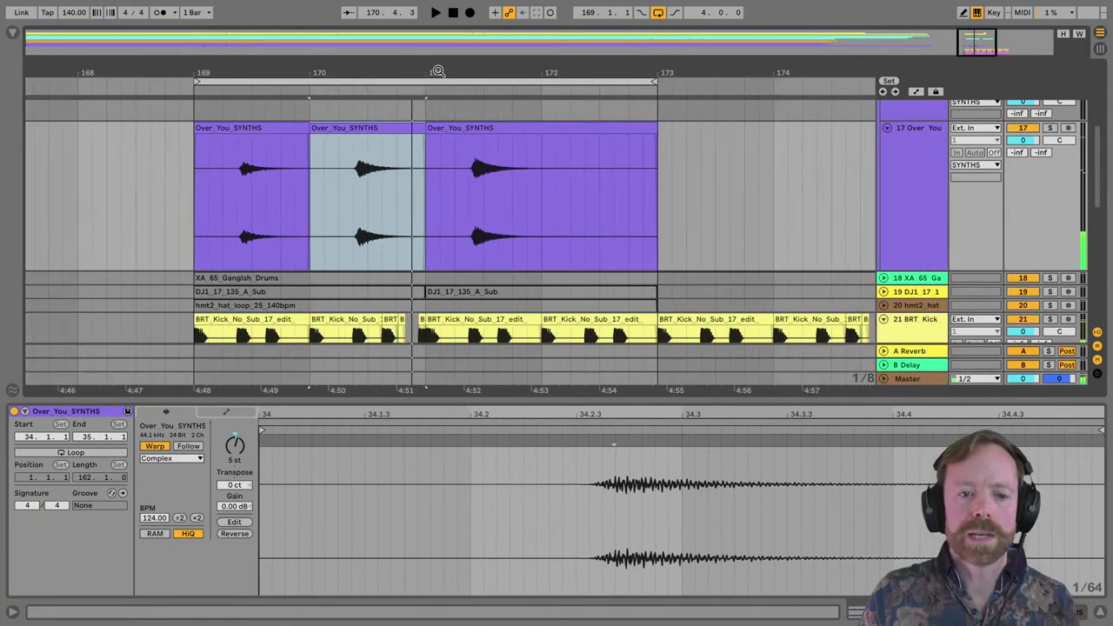
pyautogui.press('space')
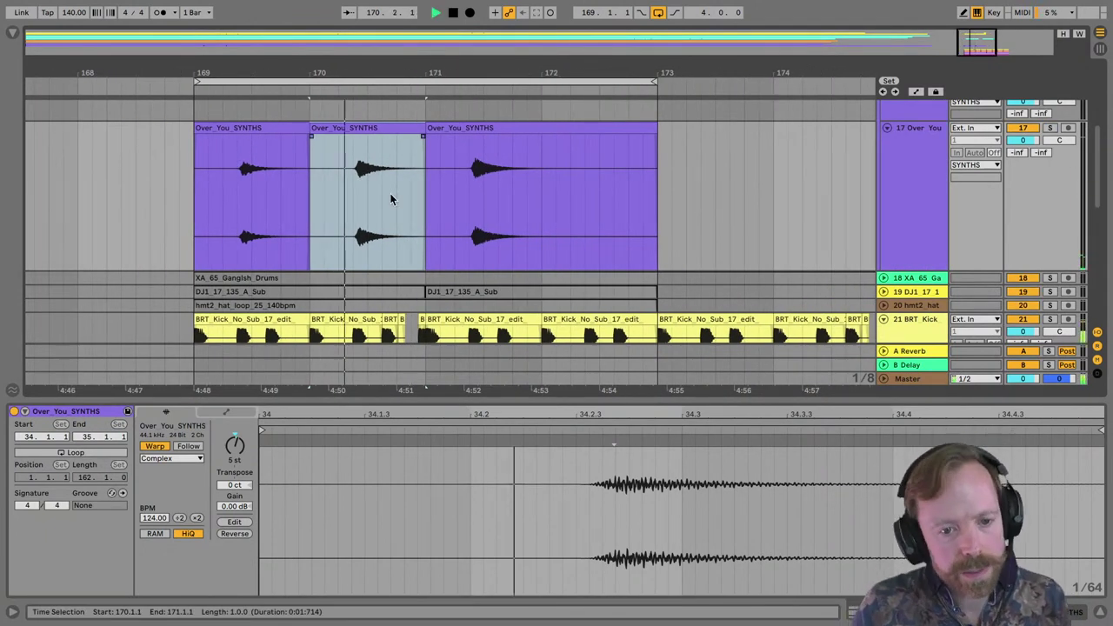
pyautogui.press('space')
pyautogui.moveTo(399, 70); pyautogui.dragTo(399, 62)
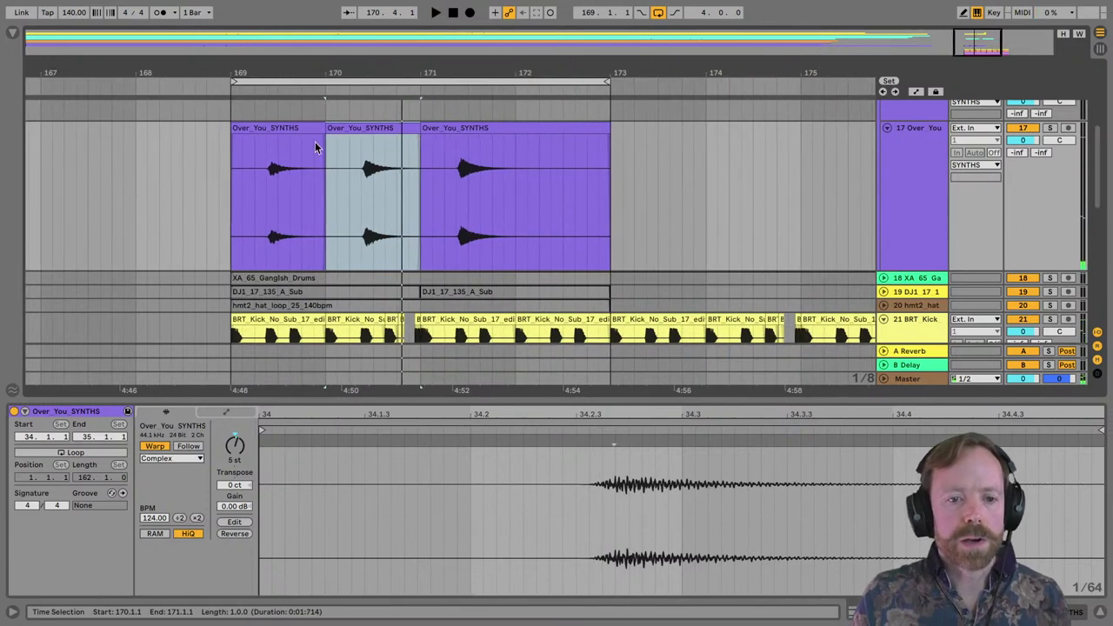
pyautogui.click(261, 127)
pyautogui.moveTo(334, 75); pyautogui.dragTo(334, 68)
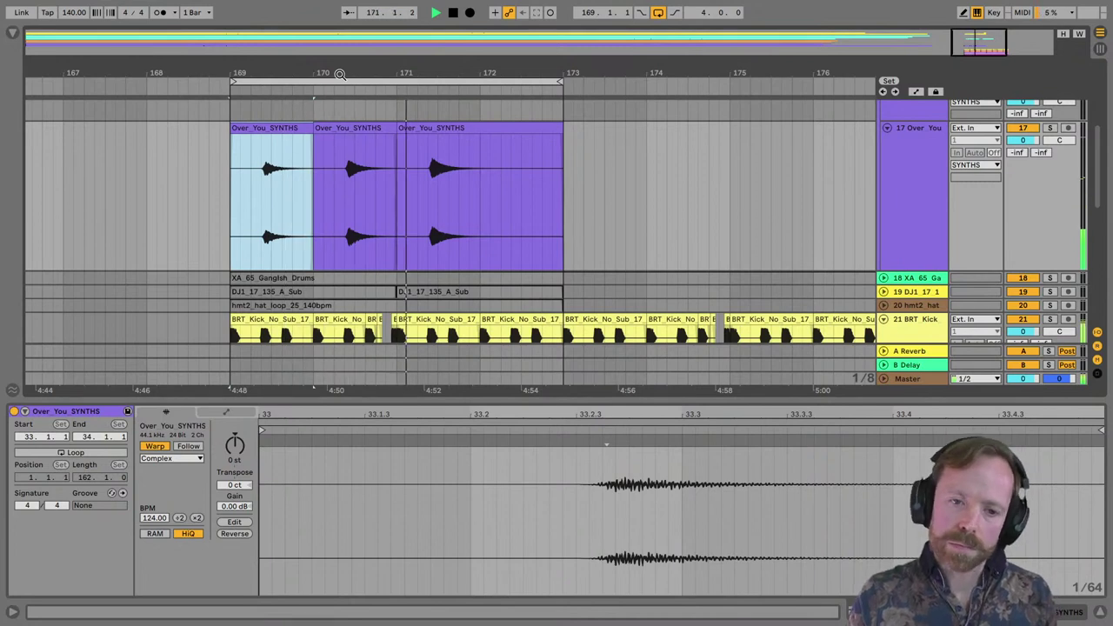
pyautogui.moveTo(372, 75); pyautogui.dragTo(372, 66)
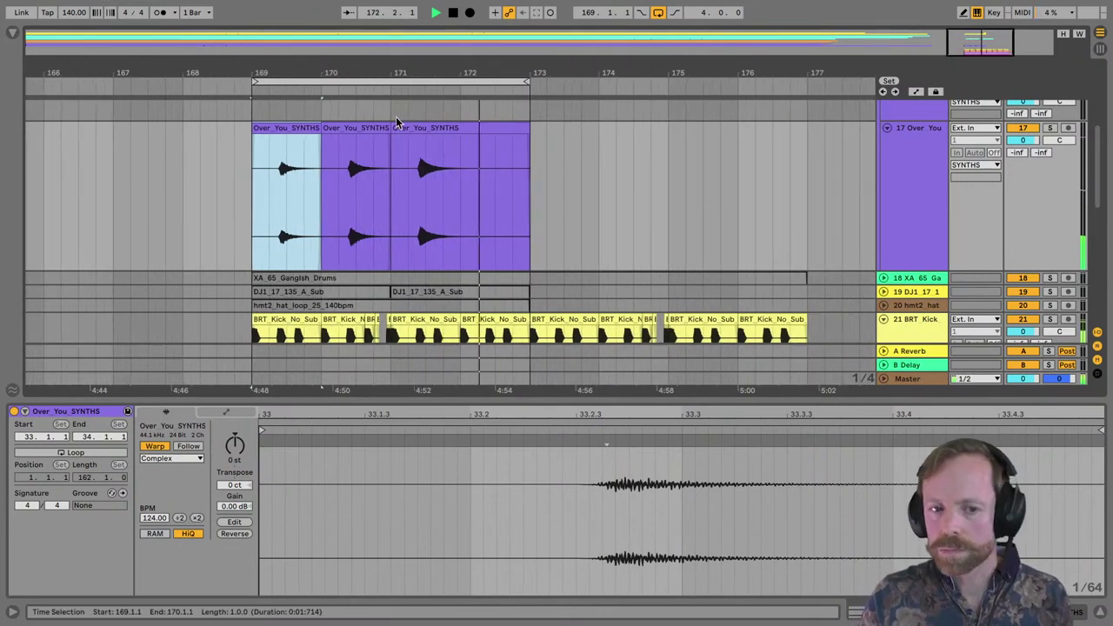
# Split off the bar 171 synth clip, duplicate it into bar 172 and transpose the copy up 2 semitones.
pyautogui.click(461, 157)
pyautogui.press('space')
pyautogui.press('super+e')
pyautogui.click(429, 130)
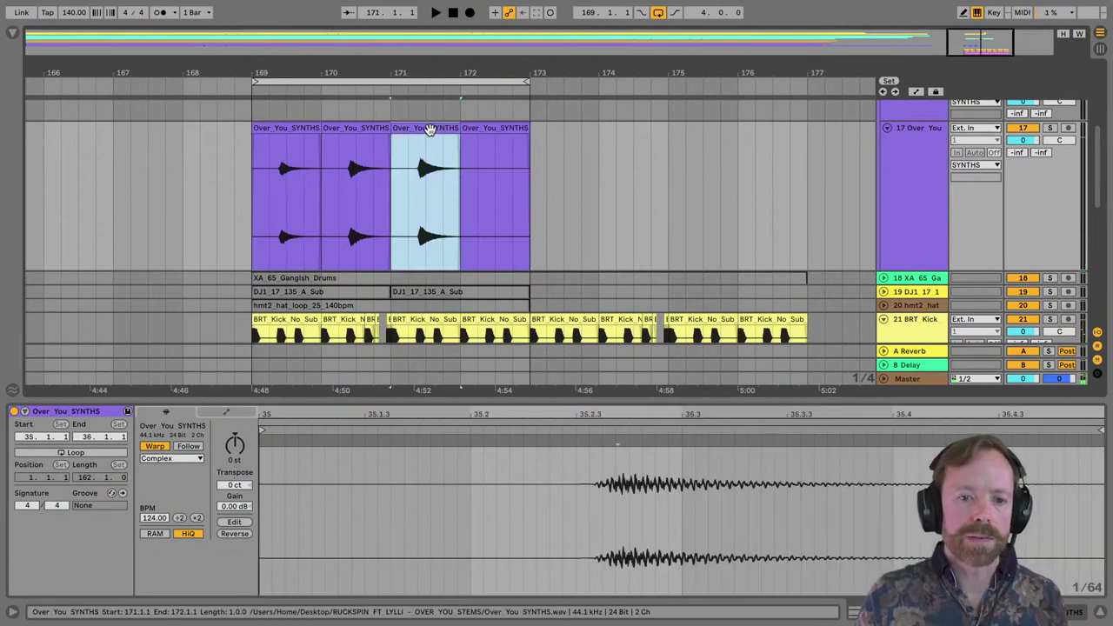
pyautogui.press('Right')
pyautogui.doubleClick(479, 130)
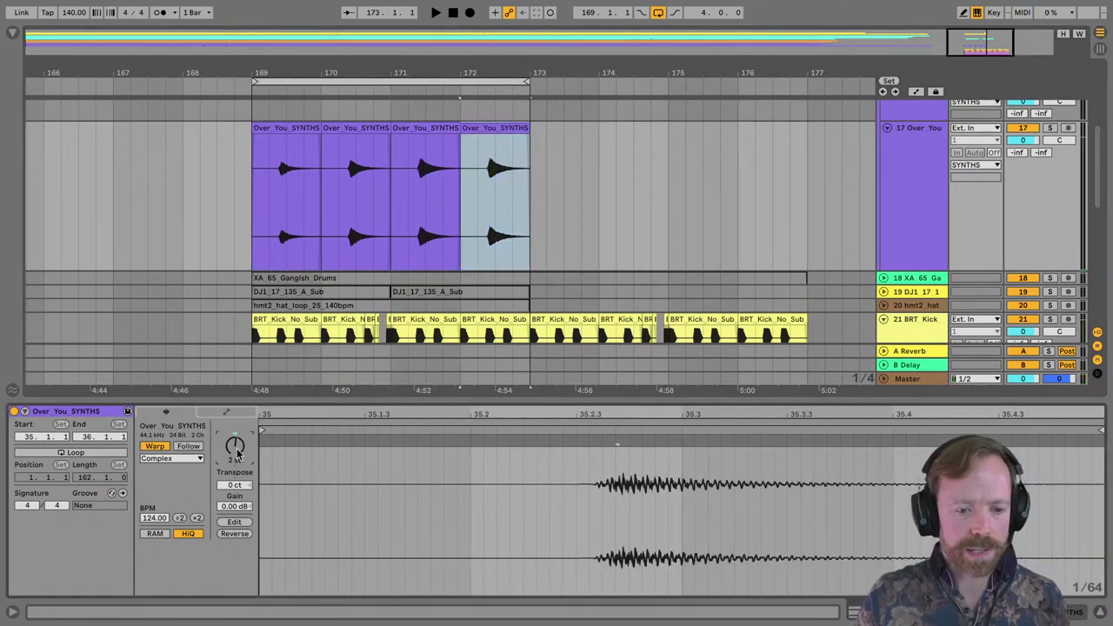
# Listen to the four synth clips in the loop and duplicate them into bars 173 to 176.
pyautogui.click(286, 129)
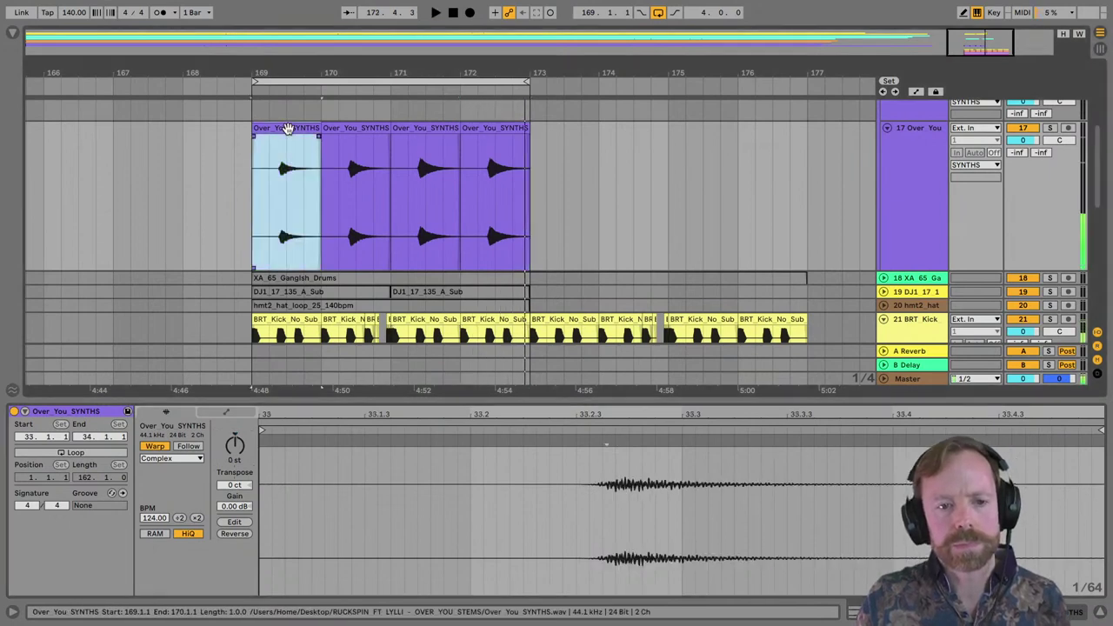
pyautogui.moveTo(400, 67); pyautogui.dragTo(439, 67)
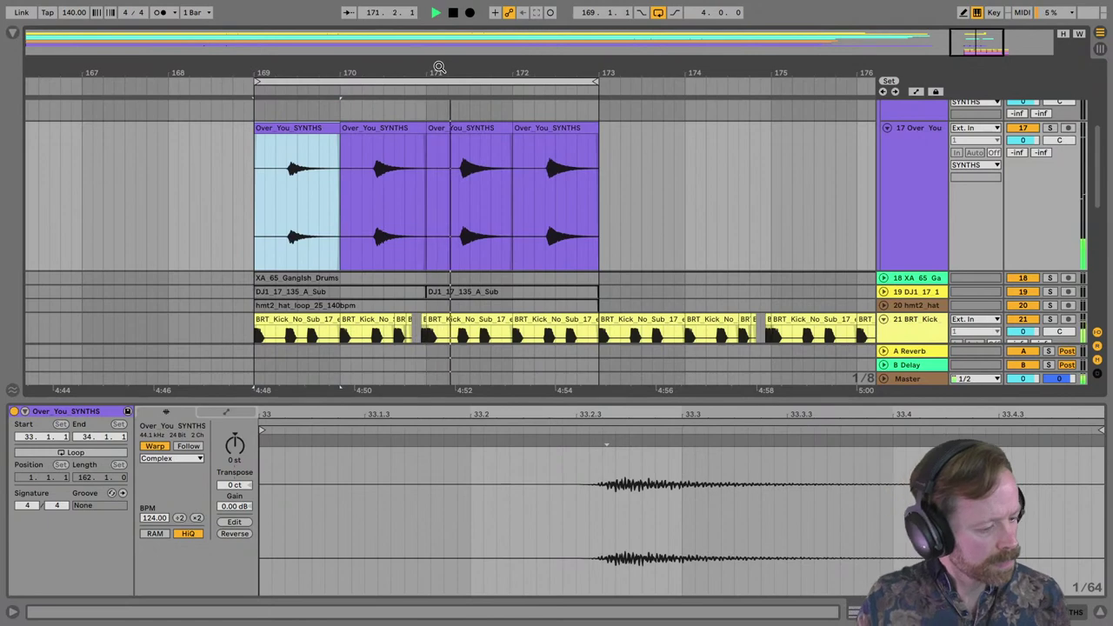
pyautogui.keyDown('shift'); pyautogui.click(521, 128); pyautogui.keyUp('shift')
pyautogui.hotkey('ctrl', 'd')
pyautogui.press('-')
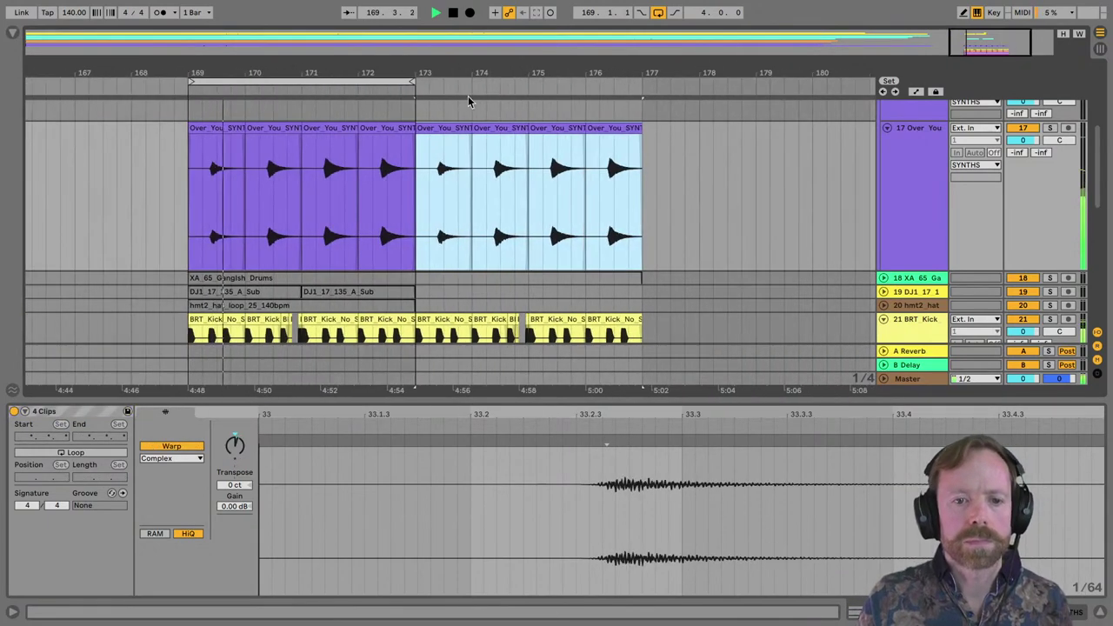
# Extend the arrangement loop to eight bars and deactivate the synth clip in bar 176.
pyautogui.moveTo(412, 82); pyautogui.dragTo(641, 82)
pyautogui.click(598, 127)
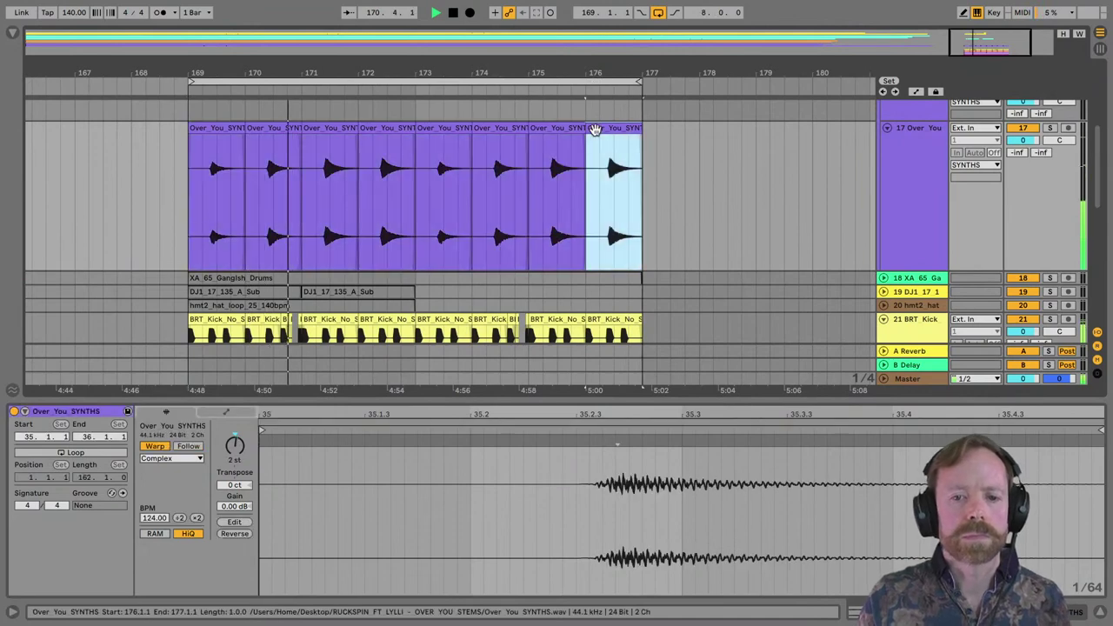
pyautogui.press('0')
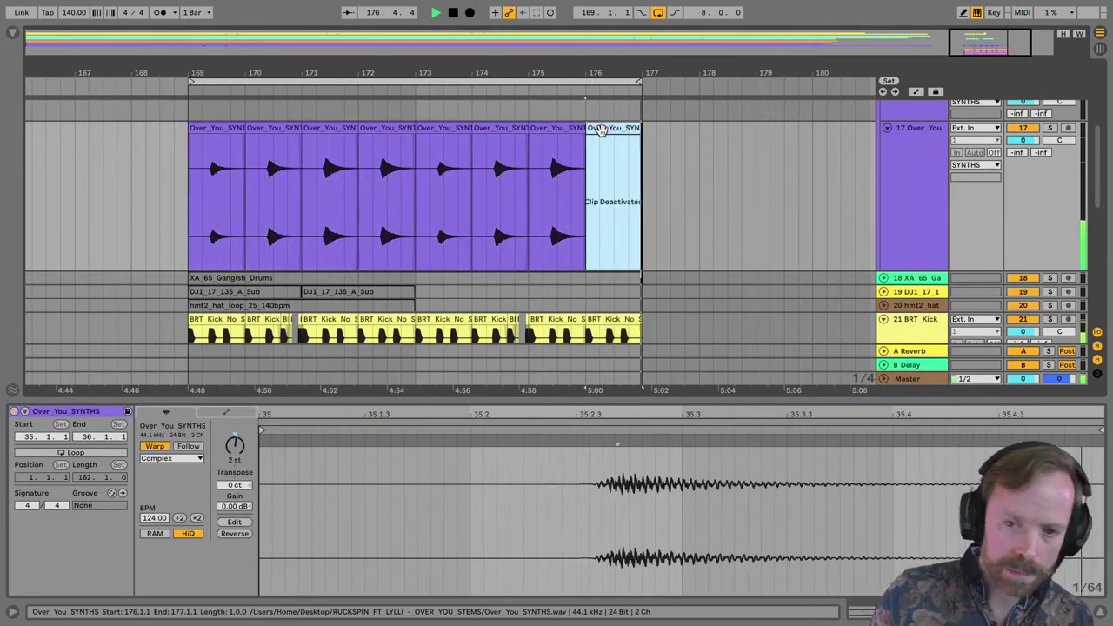
# Duplicate the FX group's four bars from bars 169 to 172 into bars 173 to 176.
pyautogui.scroll(1, 622, 145)
pyautogui.scroll(5, 622, 143)
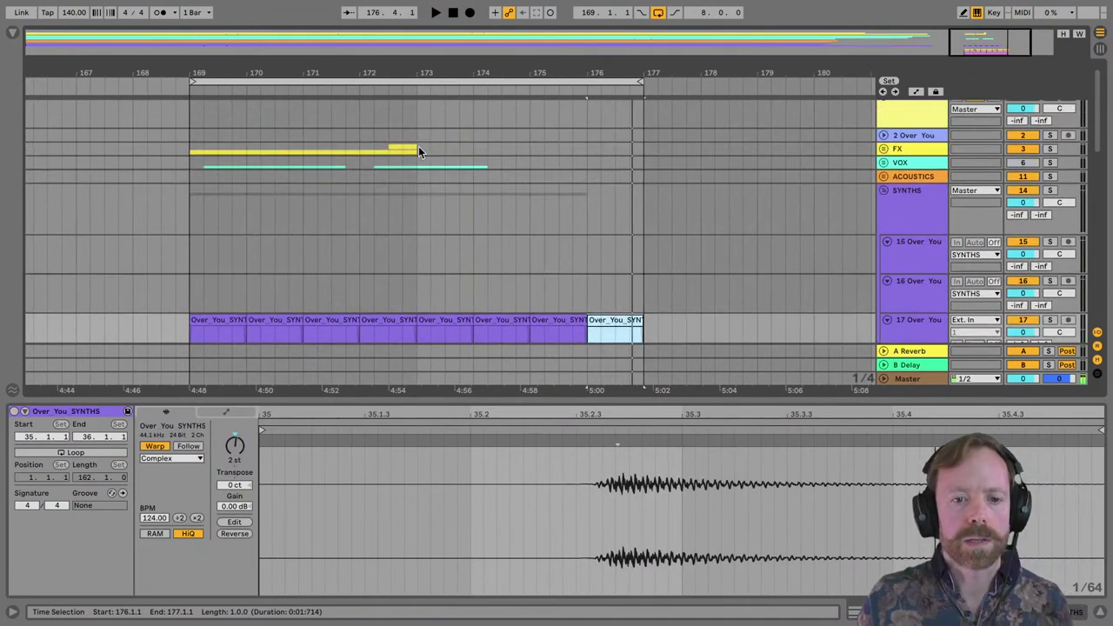
pyautogui.press('space')
pyautogui.moveTo(418, 148); pyautogui.dragTo(192, 145)
pyautogui.press('super+d')
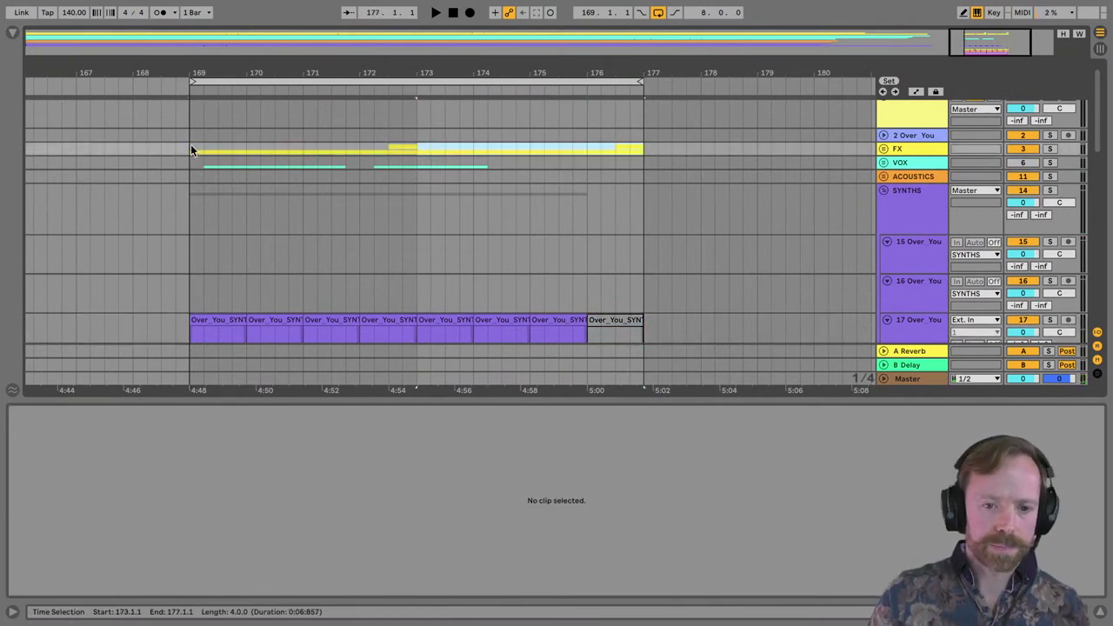
# Unfold the VOX group and reactivate it so the vocal samples play from bar 169.
pyautogui.click(883, 163)
pyautogui.scroll(-3, 550, 159)
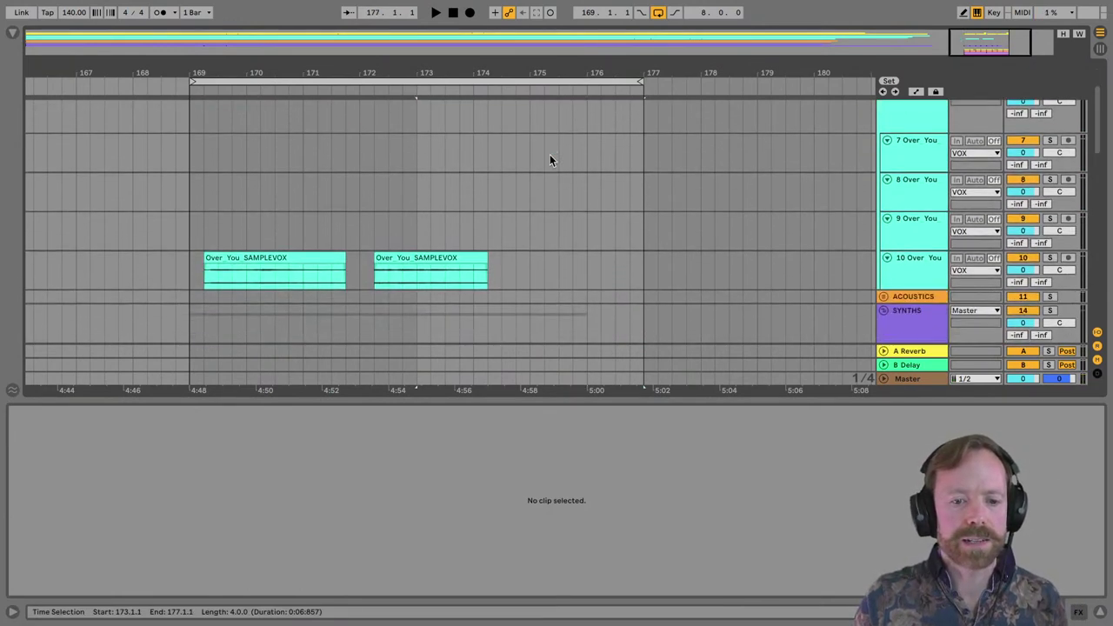
pyautogui.click(184, 258)
pyautogui.scroll(2, 1051, 122)
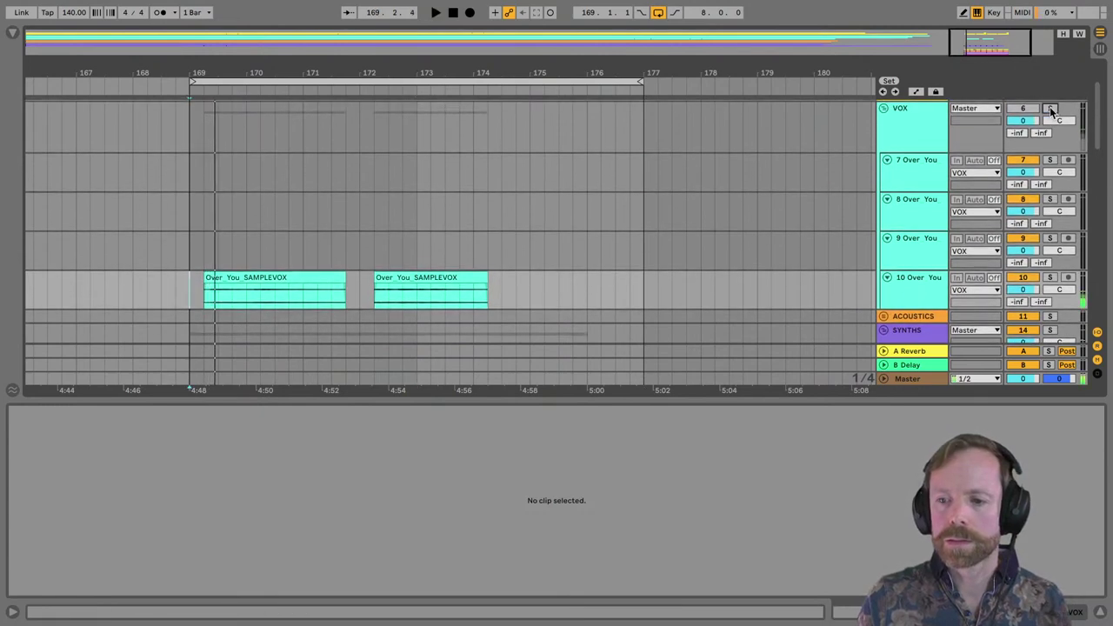
pyautogui.click(1050, 108)
pyautogui.press('space')
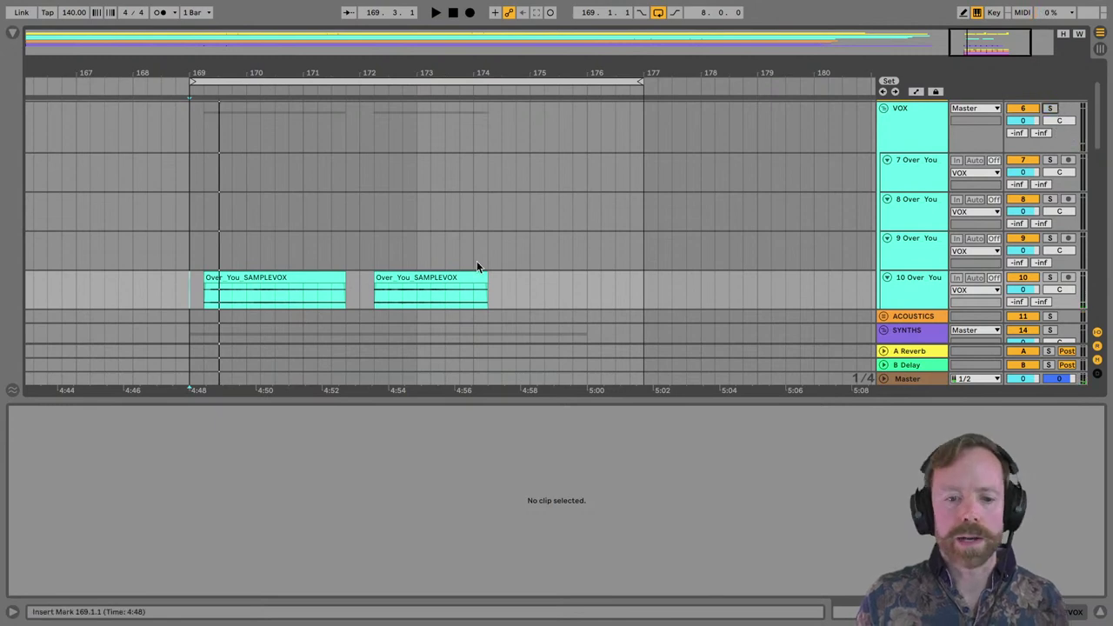
# Move the second Over_You_SAMPLEVOX clip one and a half bars later to start at 173.4.
pyautogui.moveTo(424, 277); pyautogui.dragTo(510, 282)
pyautogui.scroll(-3, 491, 233)
pyautogui.press('space')
# Play from bar 169 and move the first Over_You_SAMPLEVOX clip one bar later to start at 170.2.1.
pyautogui.press('space')
pyautogui.click(189, 169)
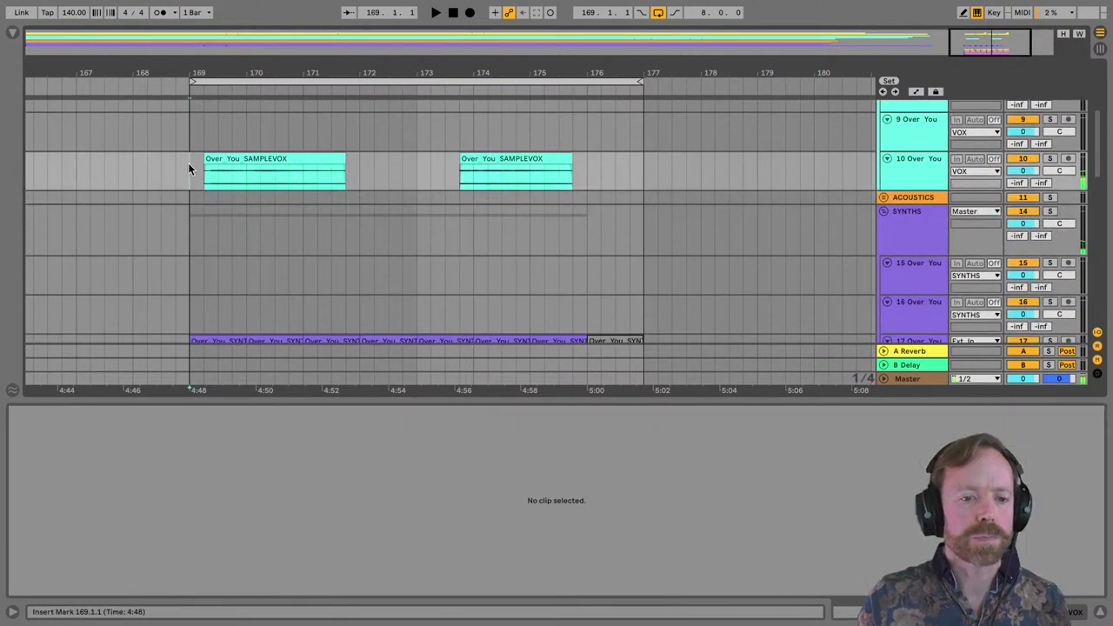
pyautogui.press('space')
pyautogui.moveTo(246, 161); pyautogui.dragTo(301, 164)
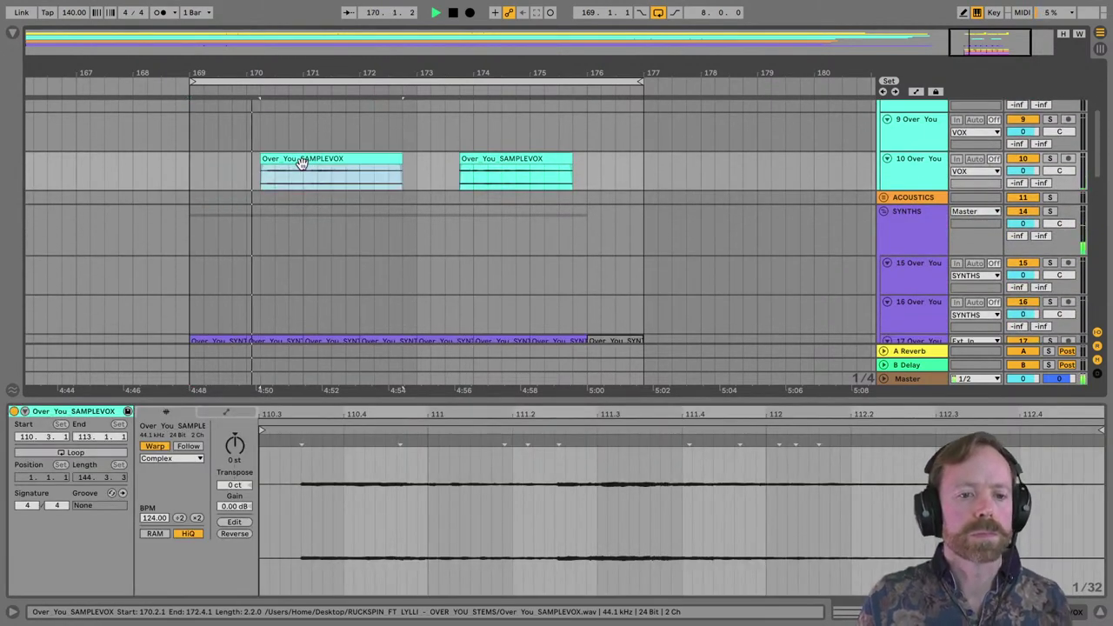
pyautogui.press('+')
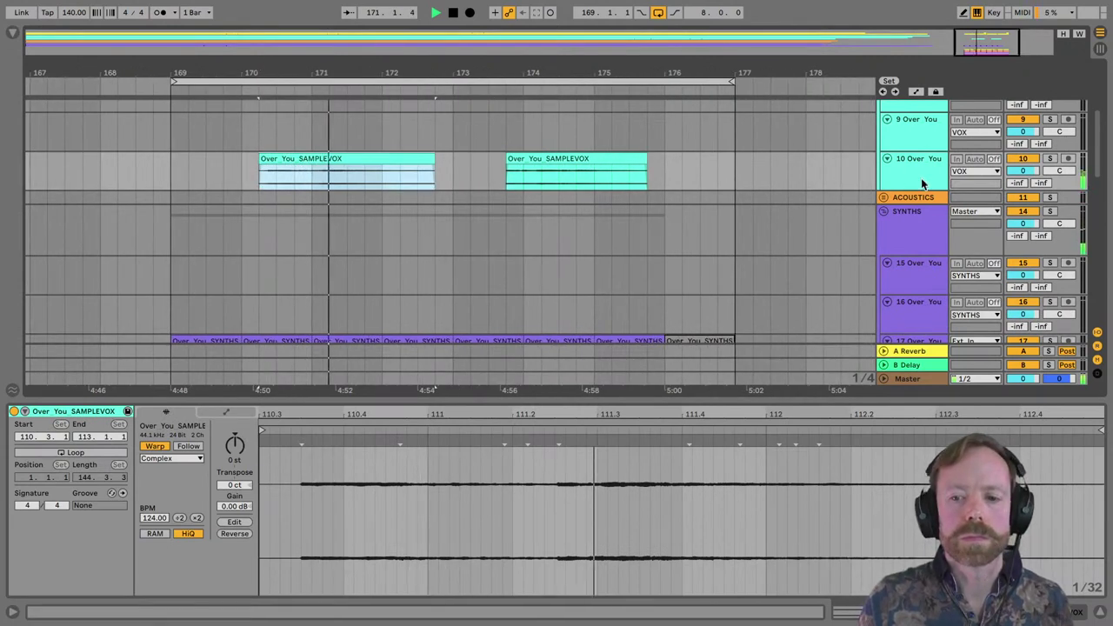
# Enlarge track 10, extend the first Over_You_SAMPLEVOX clip's start back to 169.4.1, and move the clip to start at 170.1.1.
pyautogui.moveTo(918, 190); pyautogui.dragTo(914, 301)
pyautogui.press('space')
pyautogui.press('space')
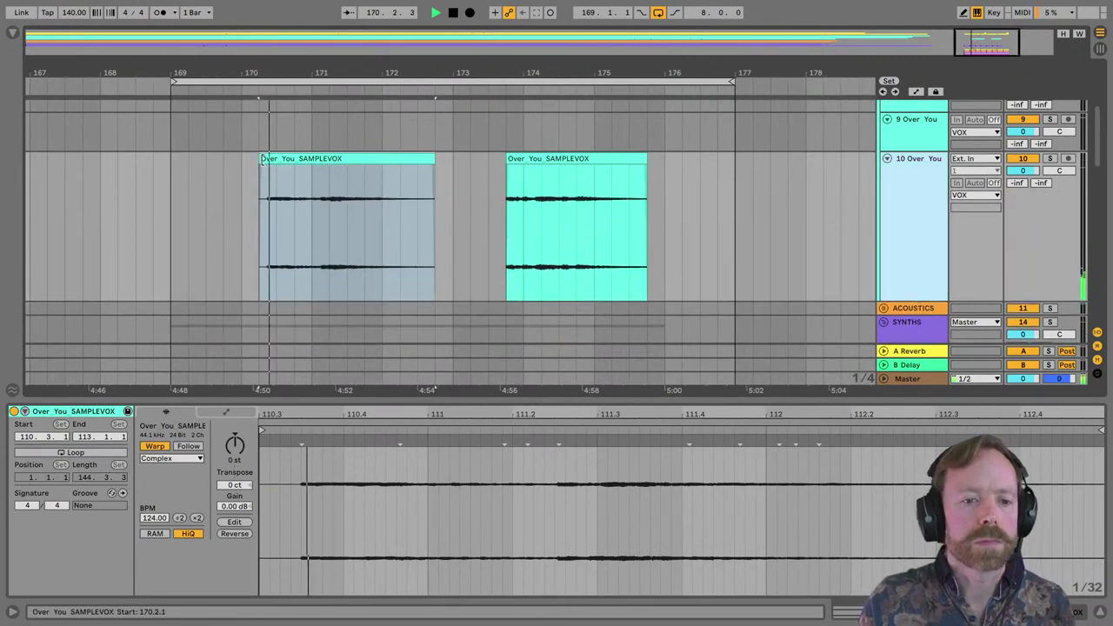
pyautogui.moveTo(261, 160); pyautogui.dragTo(225, 160)
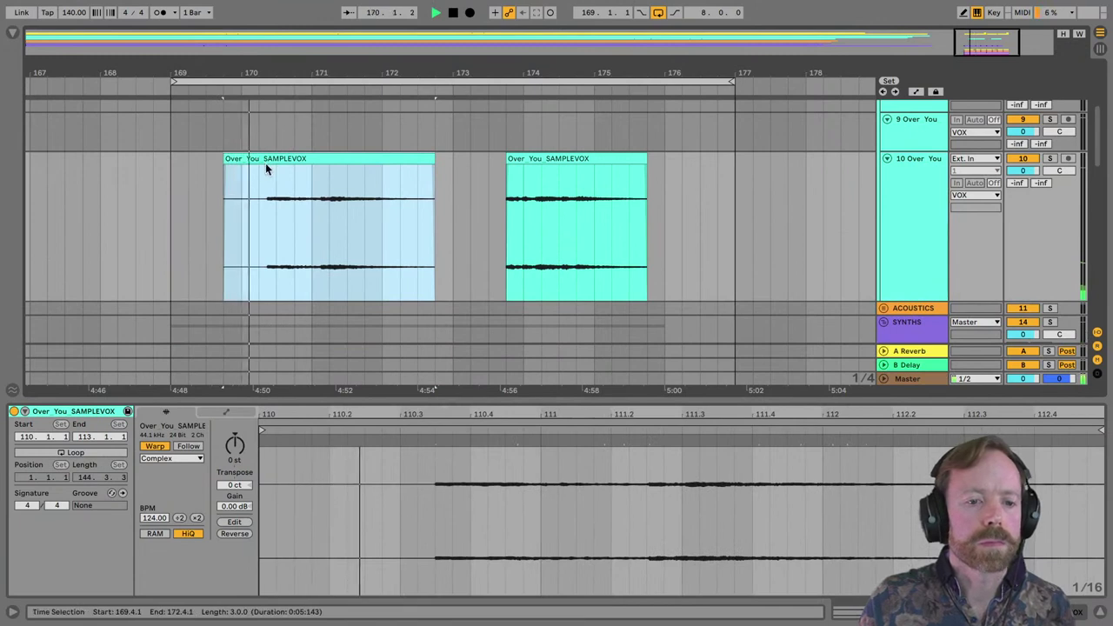
pyautogui.moveTo(293, 165)
pyautogui.mouseDown()
pyautogui.moveTo(273, 173)
pyautogui.moveTo(310, 164)
pyautogui.mouseUp()
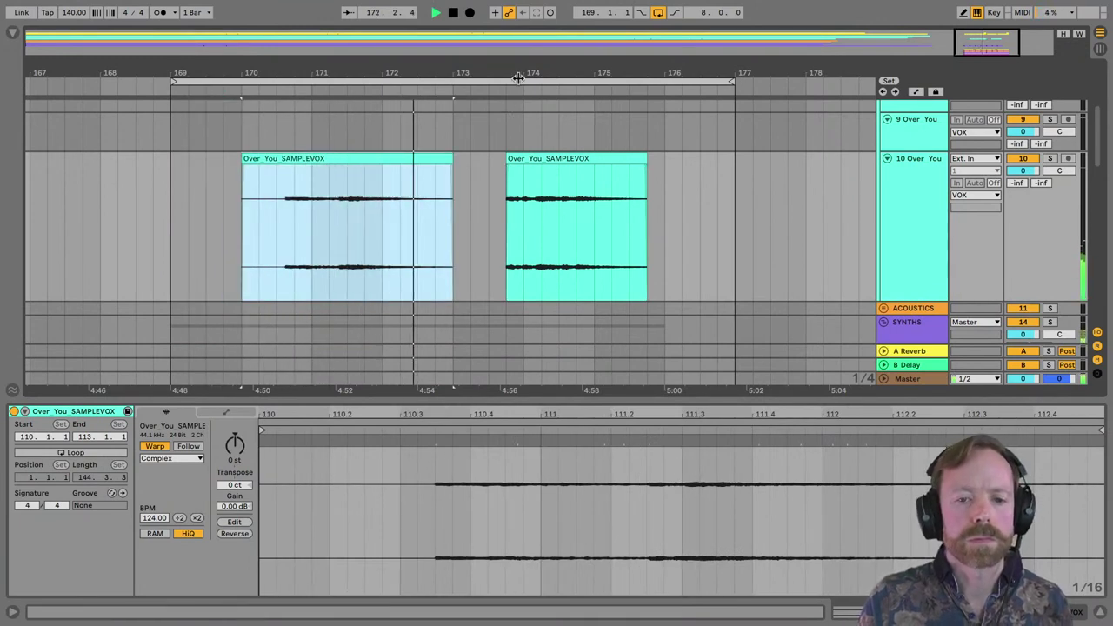
# Move the second Over_You_SAMPLEVOX clip to start at 174.2.1 and extend its end to 177.1.1.
pyautogui.moveTo(518, 78); pyautogui.dragTo(472, 95)
pyautogui.moveTo(490, 160); pyautogui.dragTo(533, 158)
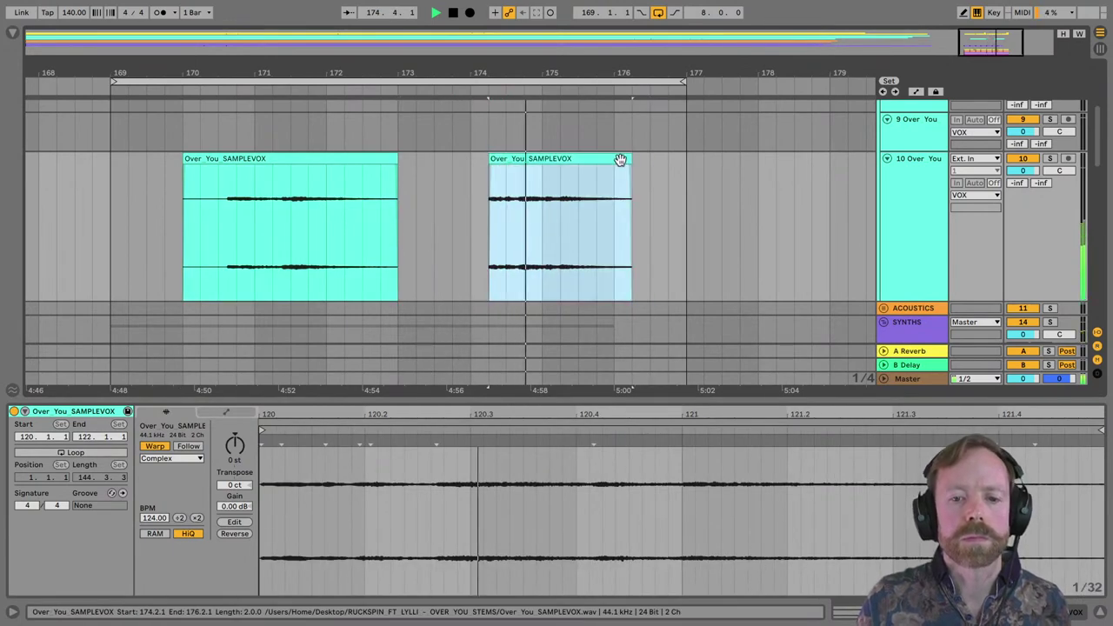
pyautogui.moveTo(627, 158); pyautogui.dragTo(686, 158)
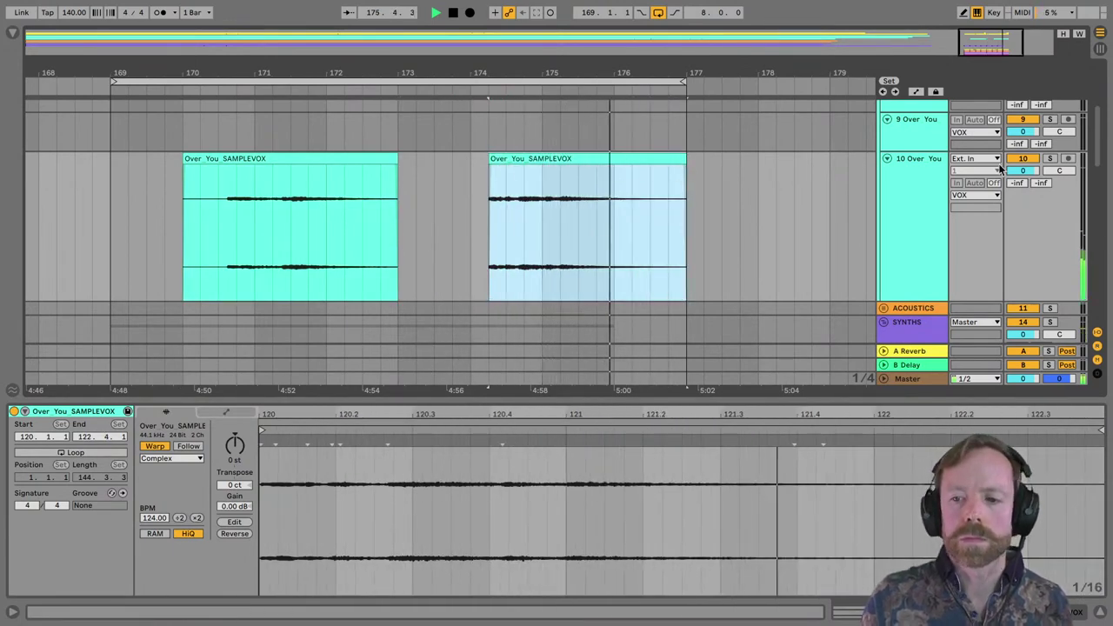
# Raise the gain of both Over_You_SAMPLEVOX clips to 10.9 dB and resume playback.
pyautogui.scroll(4, 992, 174)
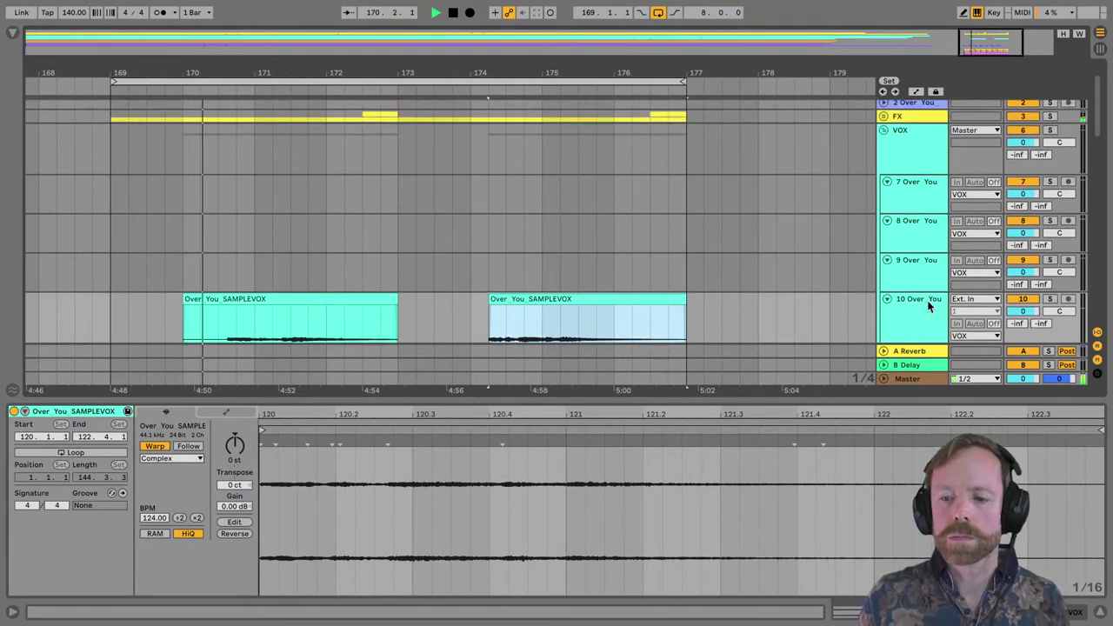
pyautogui.click(353, 298)
pyautogui.press('space')
pyautogui.keyDown('shift'); pyautogui.click(534, 300); pyautogui.keyUp('shift')
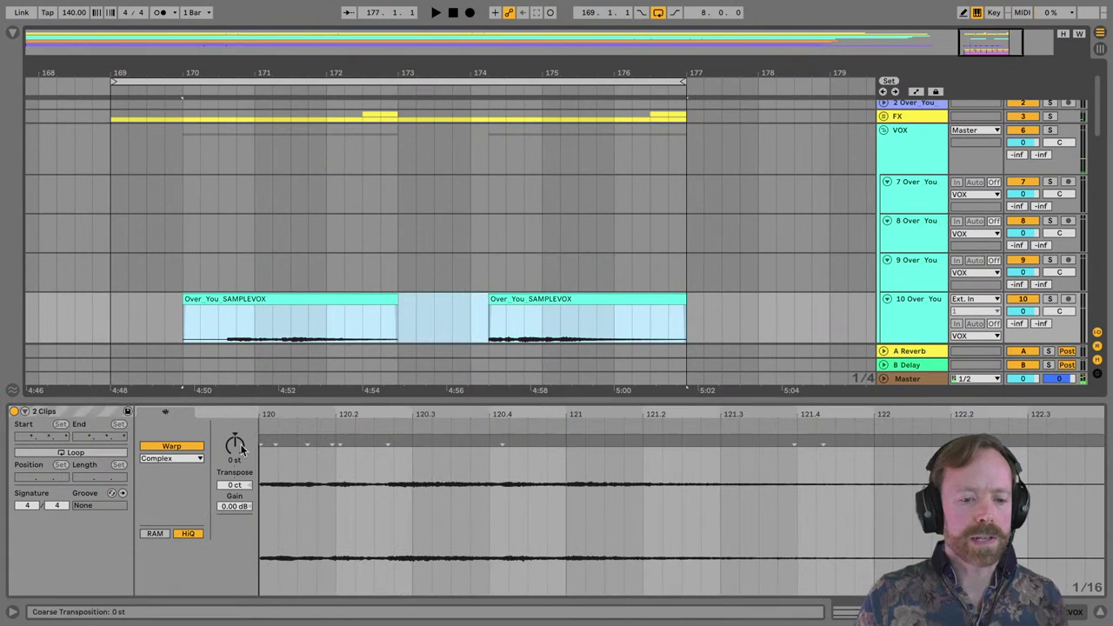
pyautogui.moveTo(234, 506); pyautogui.dragTo(234, 452)
pyautogui.press('space')
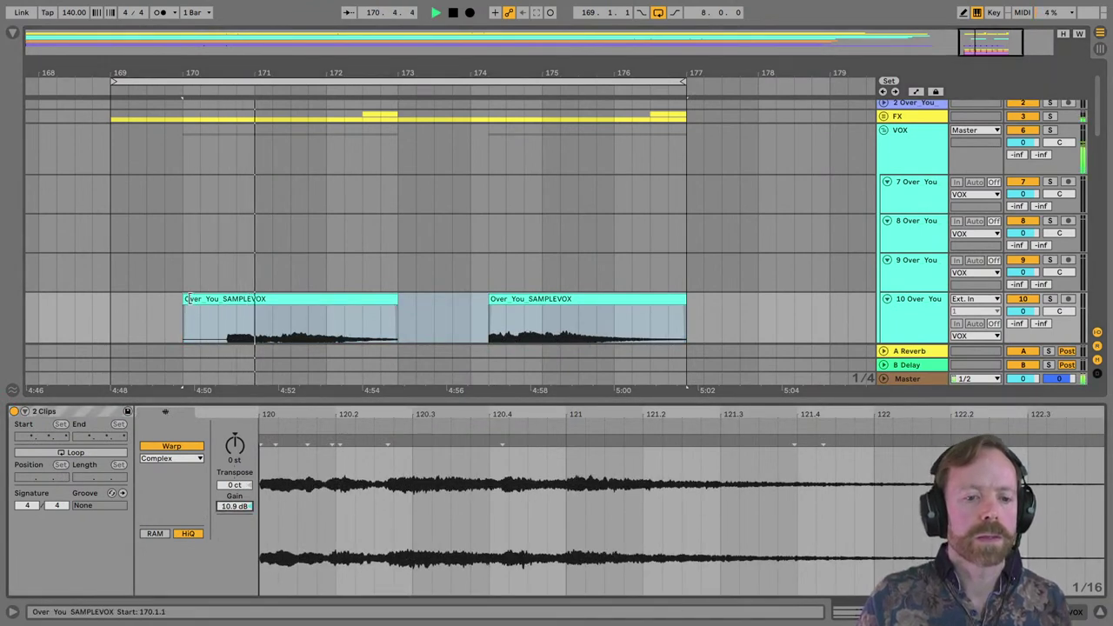
# Split the first Over_You_SAMPLEVOX clip at 170.3.3, move its second part to start at 170.3.1, and listen to the result.
pyautogui.click(219, 311)
pyautogui.press('z')
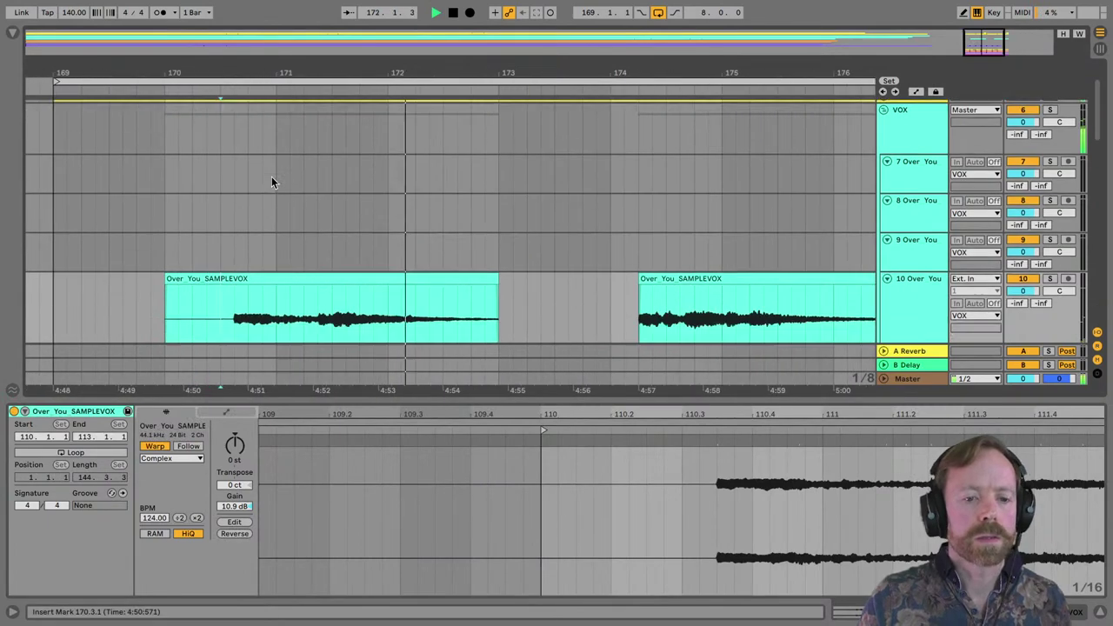
pyautogui.click(232, 207)
pyautogui.press('super+e')
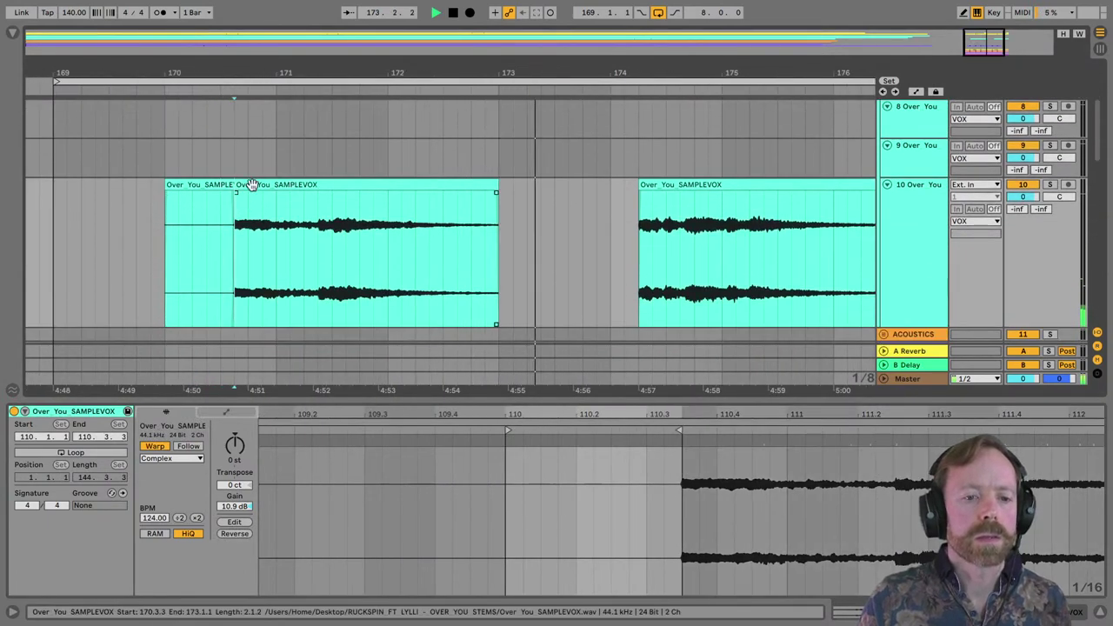
pyautogui.moveTo(242, 185); pyautogui.dragTo(228, 185)
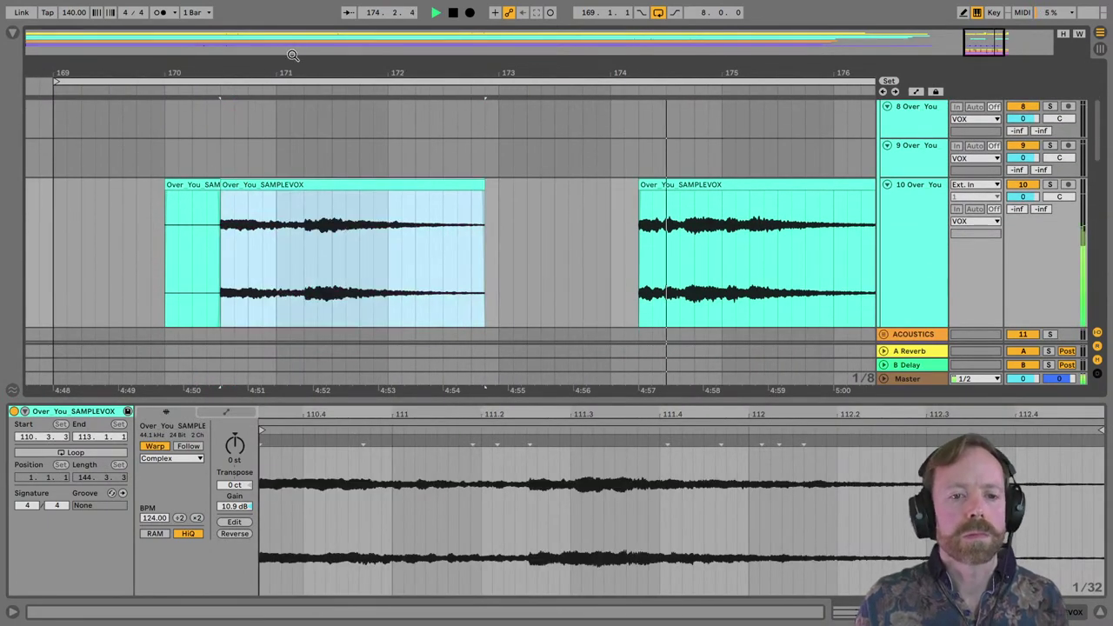
pyautogui.press('x')
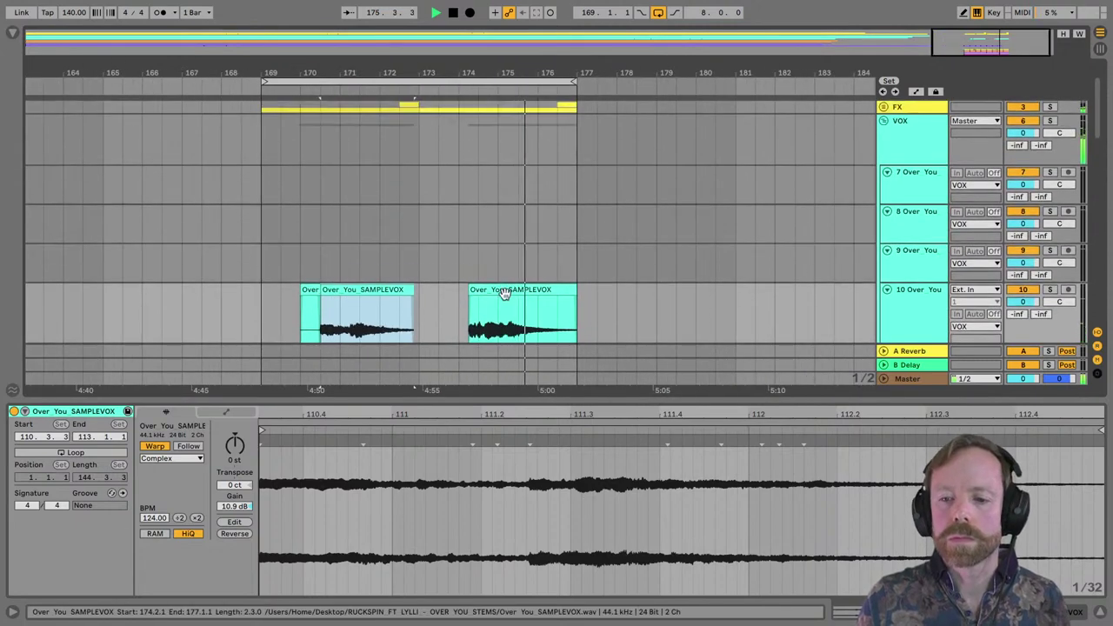
pyautogui.scroll(-2, 417, 261)
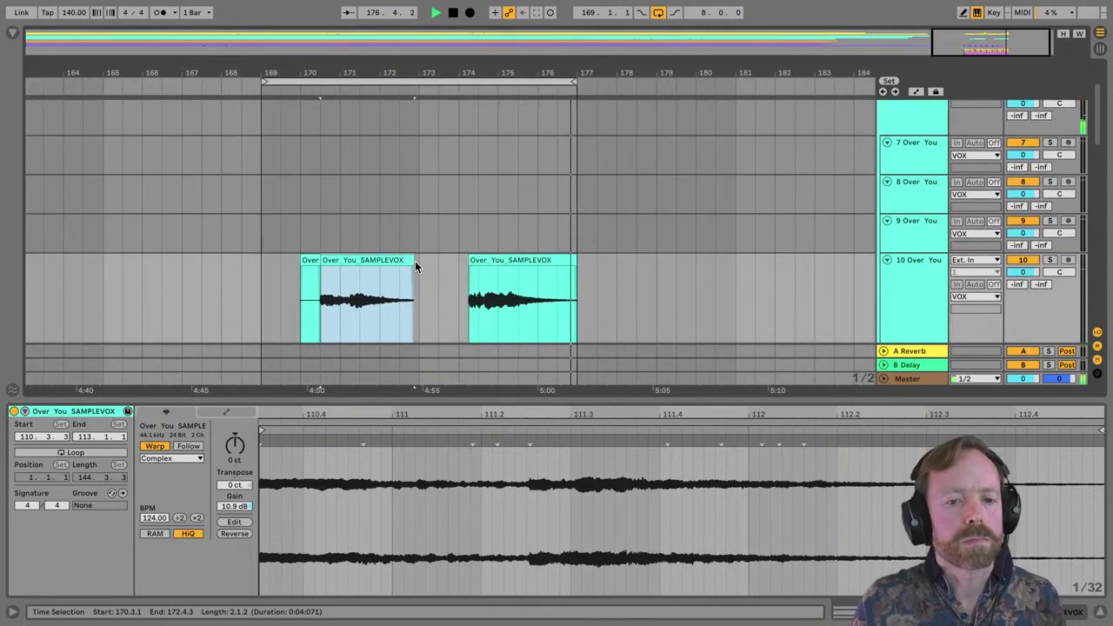
pyautogui.press('space')
# Fold vocal tracks 7 to 10 and collapse the VOX group.
pyautogui.moveTo(401, 71)
pyautogui.mouseDown()
pyautogui.moveTo(401, 122)
pyautogui.moveTo(405, 72)
pyautogui.mouseUp()
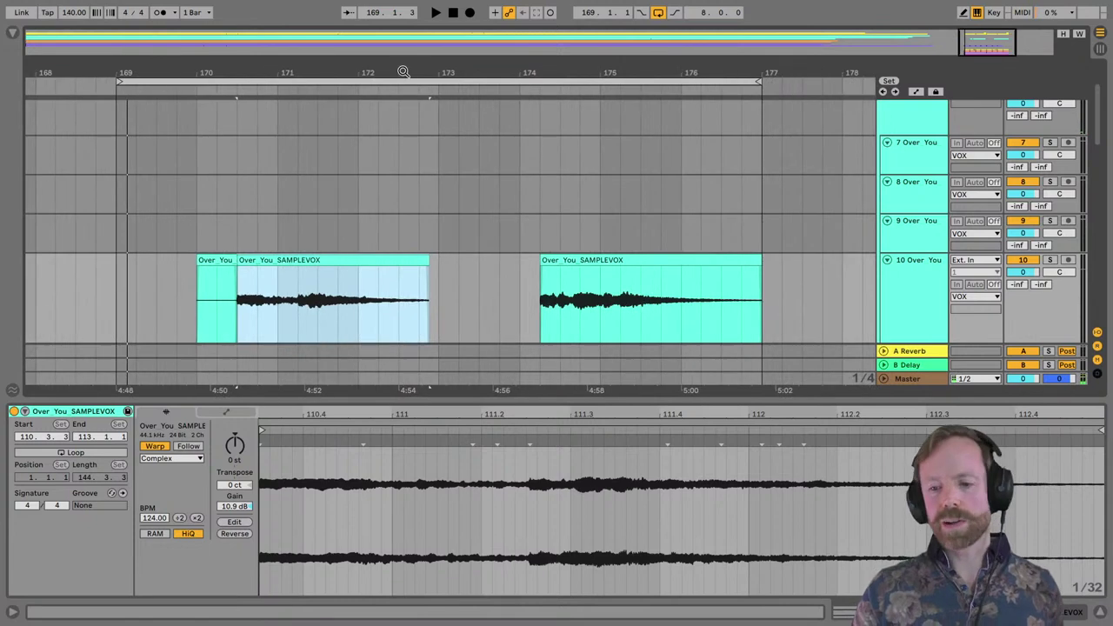
pyautogui.click(887, 261)
pyautogui.click(887, 260)
pyautogui.click(887, 221)
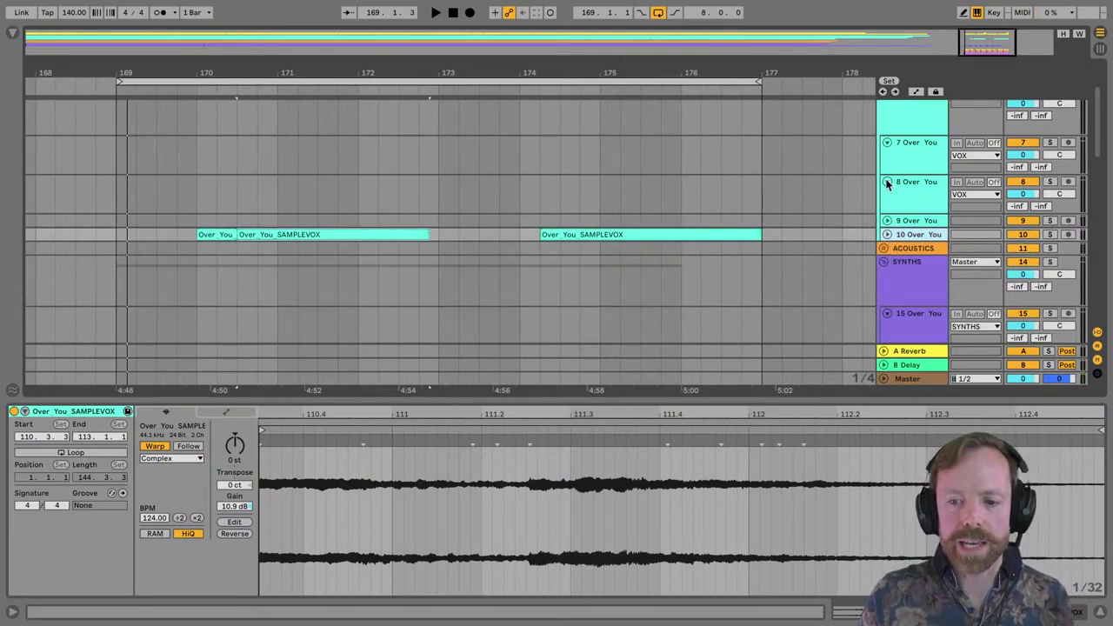
pyautogui.click(886, 180)
pyautogui.click(887, 141)
pyautogui.click(883, 140)
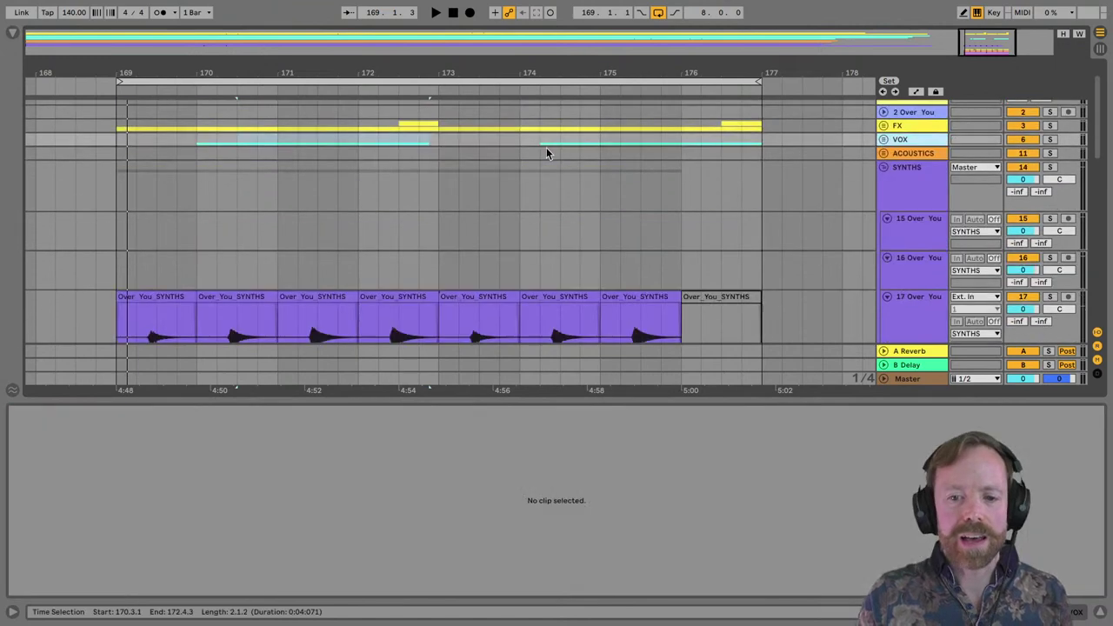
# Fold synth tracks 15 to 17 and collapse the SYNTHS group.
pyautogui.moveTo(450, 76); pyautogui.dragTo(464, 70)
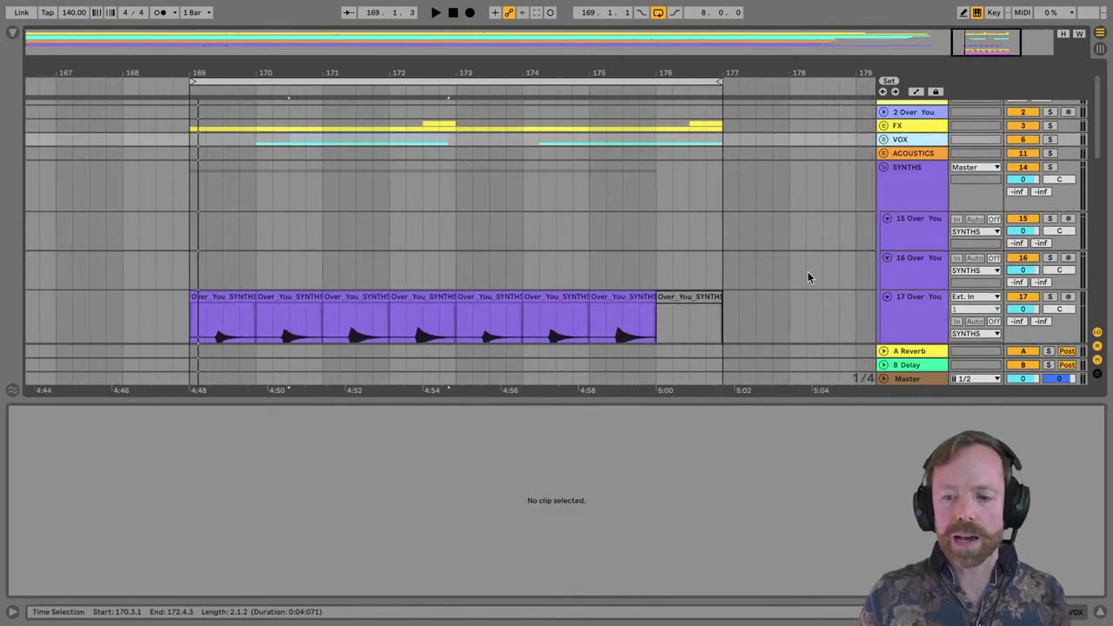
pyautogui.click(887, 297)
pyautogui.click(887, 256)
pyautogui.click(887, 219)
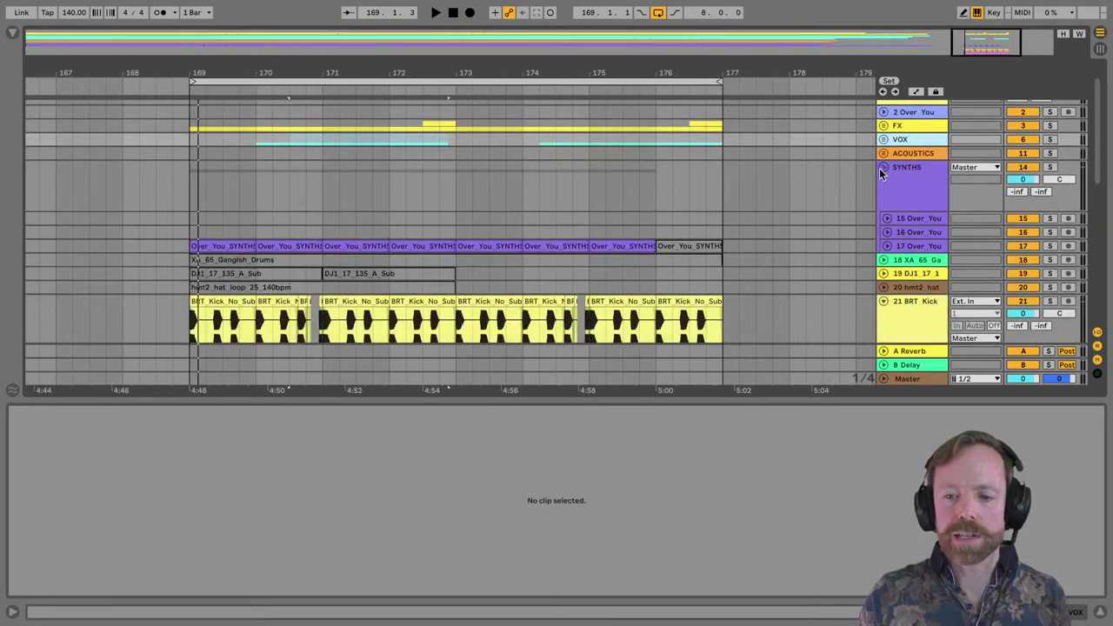
pyautogui.click(884, 167)
# Fold the drum and bass tracks from 21 BRT Kick to 26 LP24 808.
pyautogui.click(883, 223)
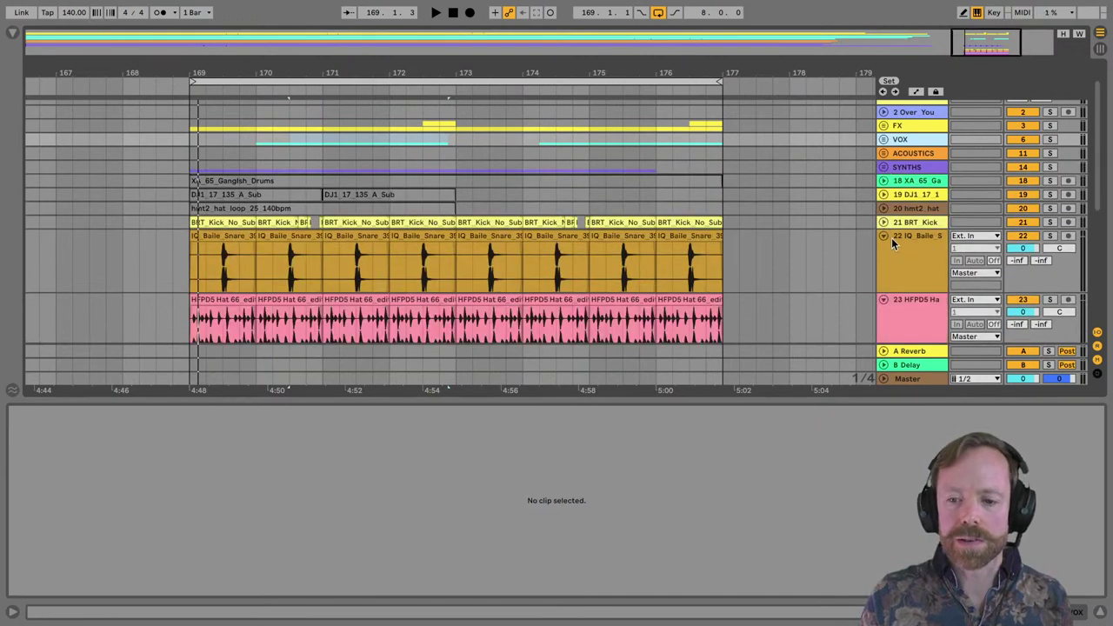
pyautogui.click(883, 237)
pyautogui.click(883, 249)
pyautogui.click(884, 264)
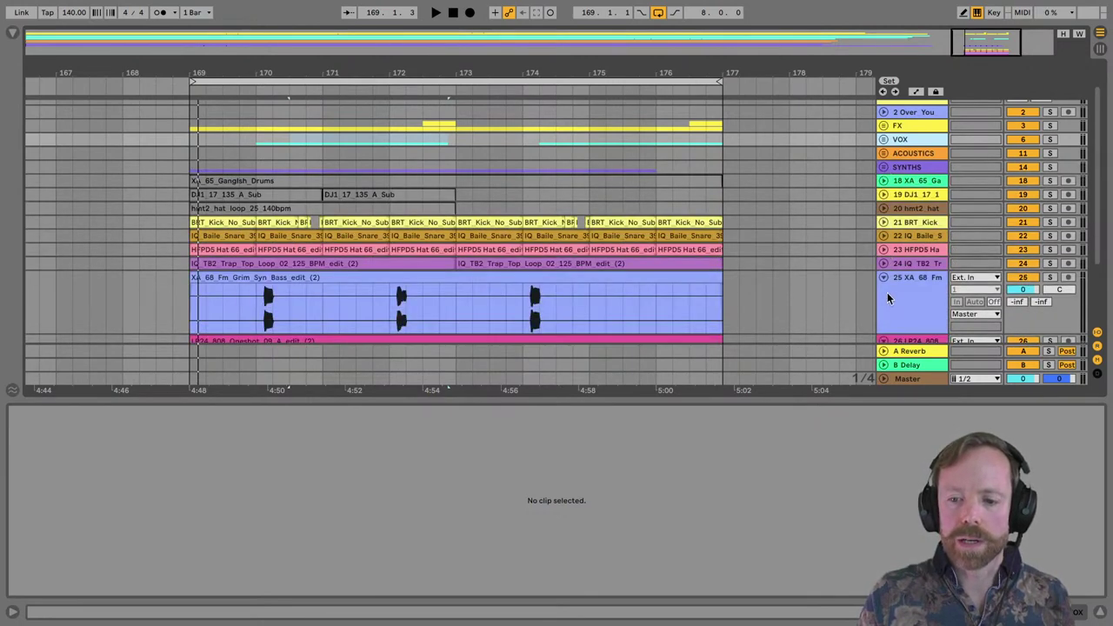
pyautogui.click(886, 278)
pyautogui.click(883, 290)
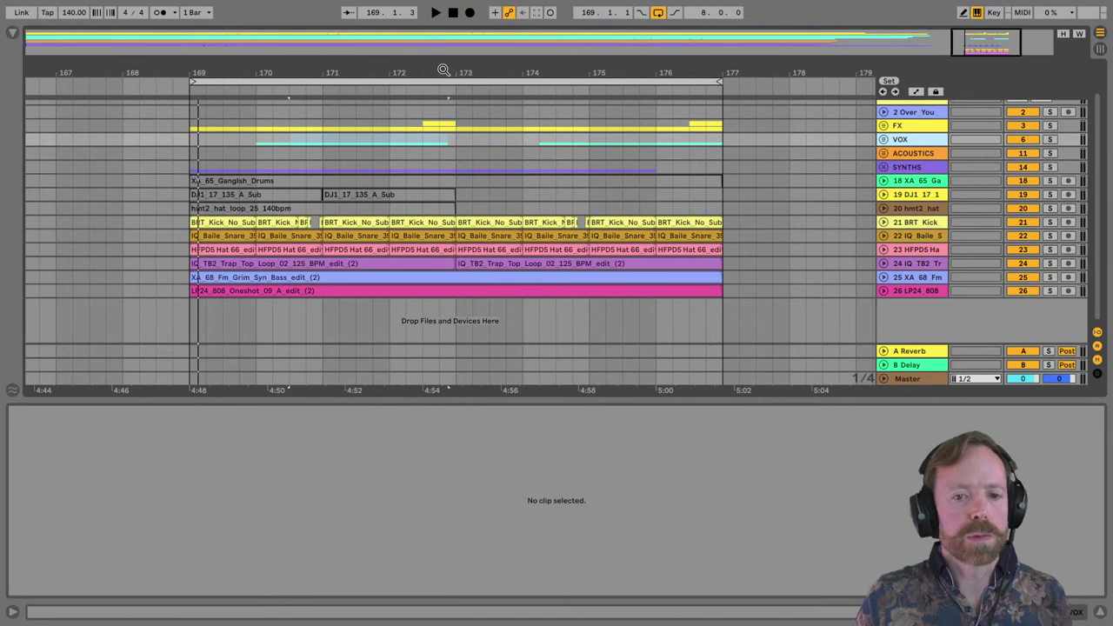
pyautogui.scroll(-1, 441, 68)
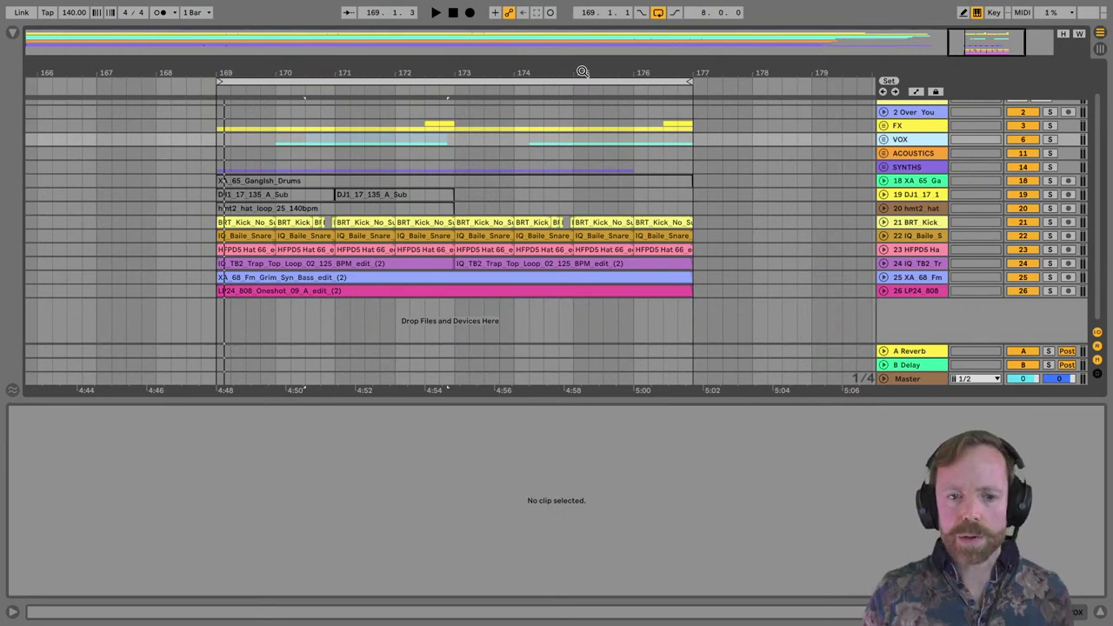
pyautogui.moveTo(566, 68); pyautogui.dragTo(527, 70)
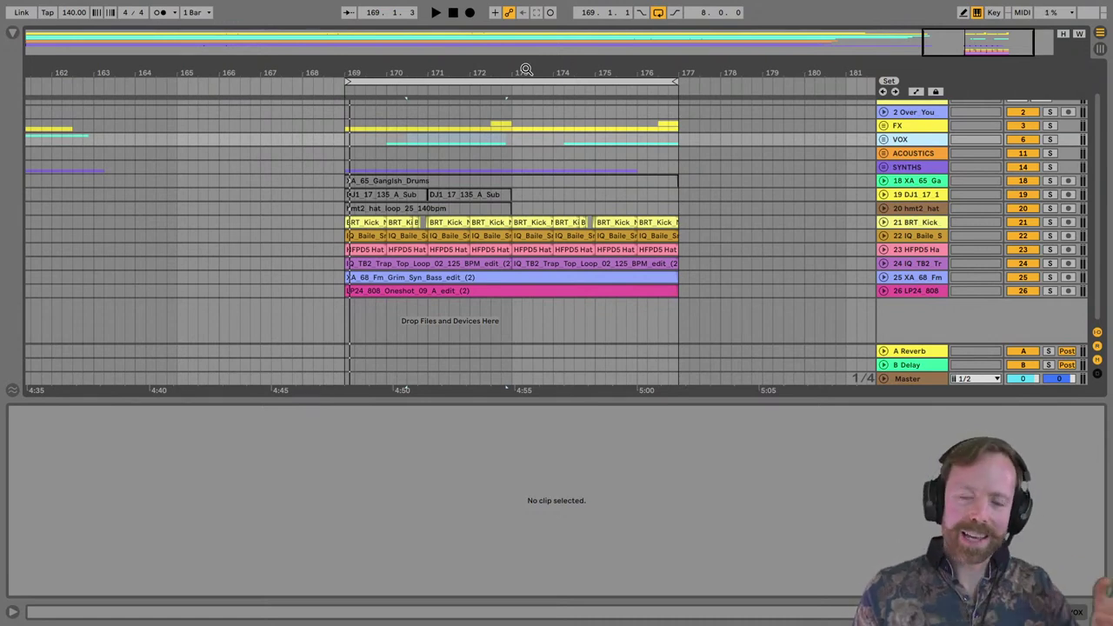
pyautogui.moveTo(525, 69); pyautogui.dragTo(457, 70)
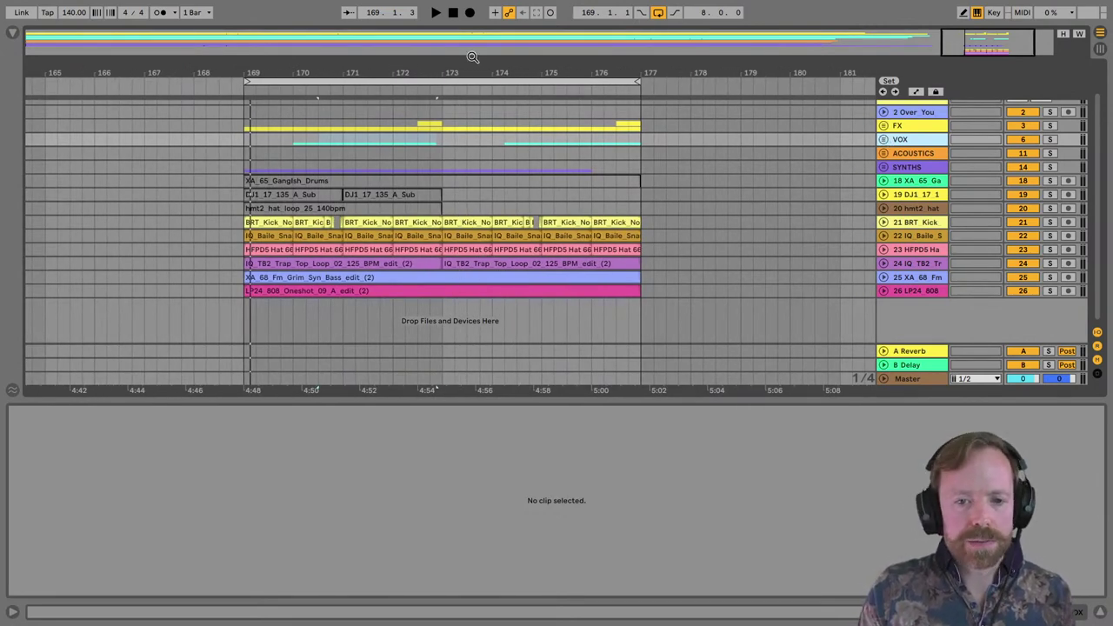
# Unfold the ACOUSTICS group and split off and copy the first four bars of the Over_You_KEYS clip.
pyautogui.moveTo(472, 69); pyautogui.dragTo(720, 26)
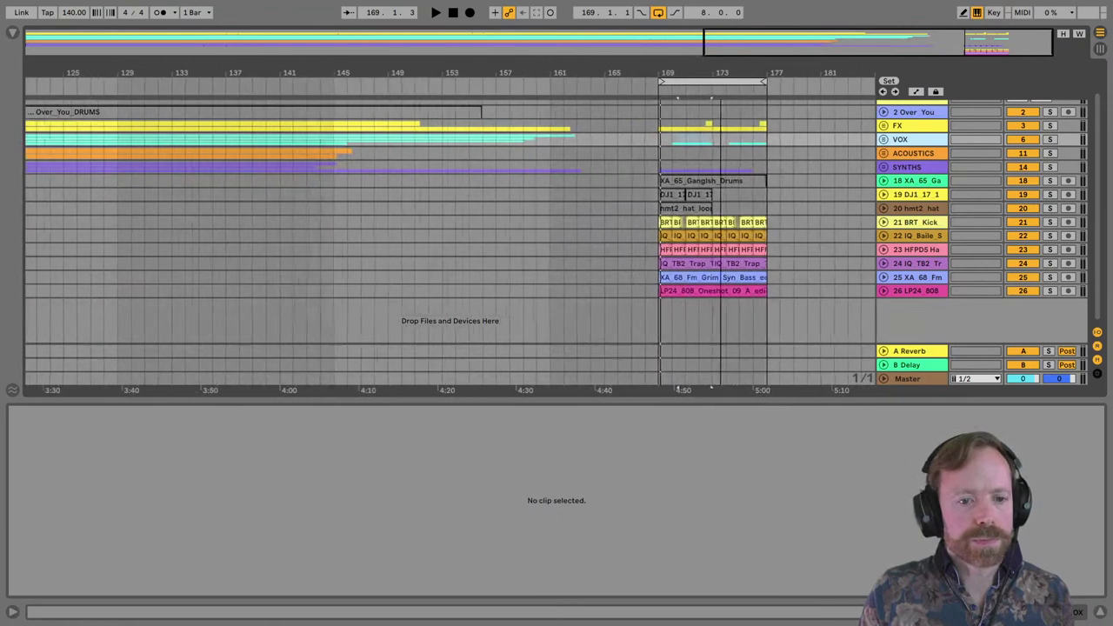
pyautogui.click(885, 153)
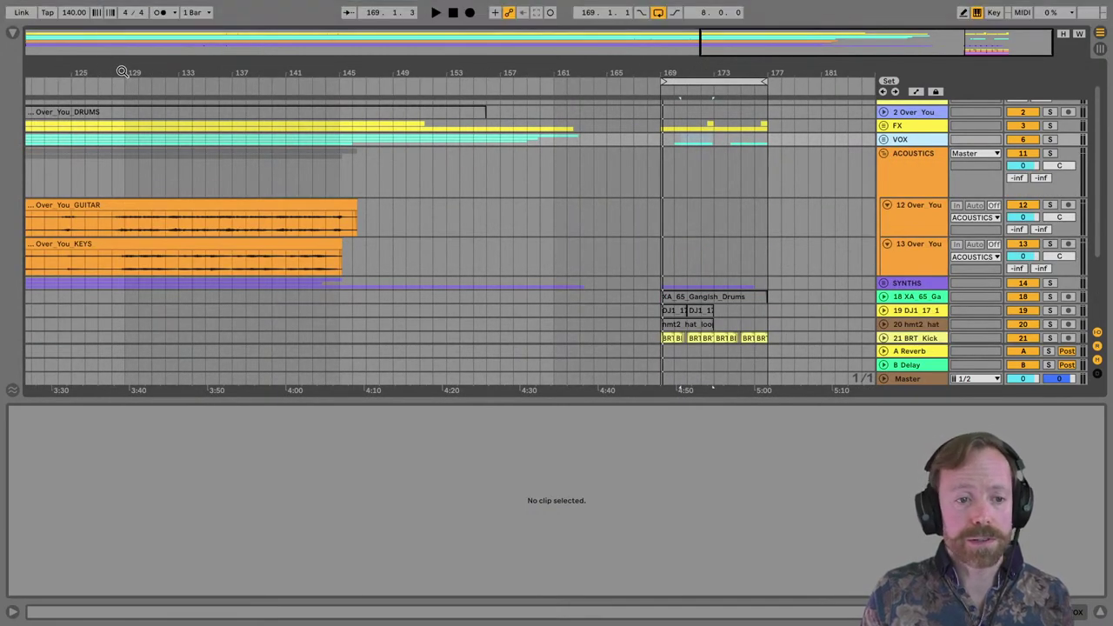
pyautogui.moveTo(104, 67); pyautogui.dragTo(611, 71)
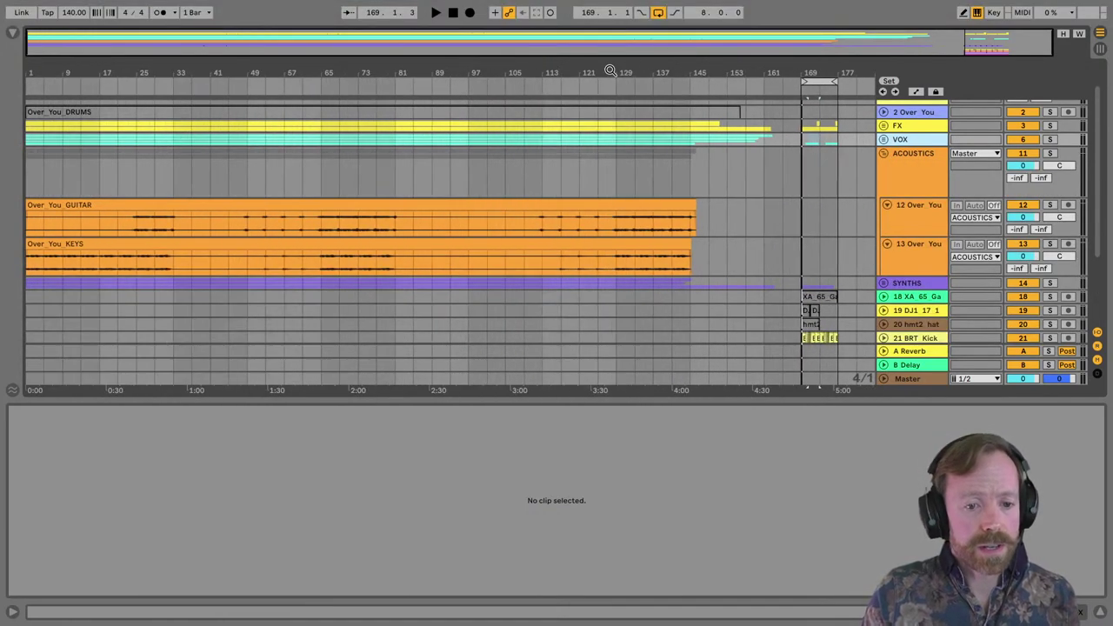
pyautogui.click(40, 254)
pyautogui.click(34, 247)
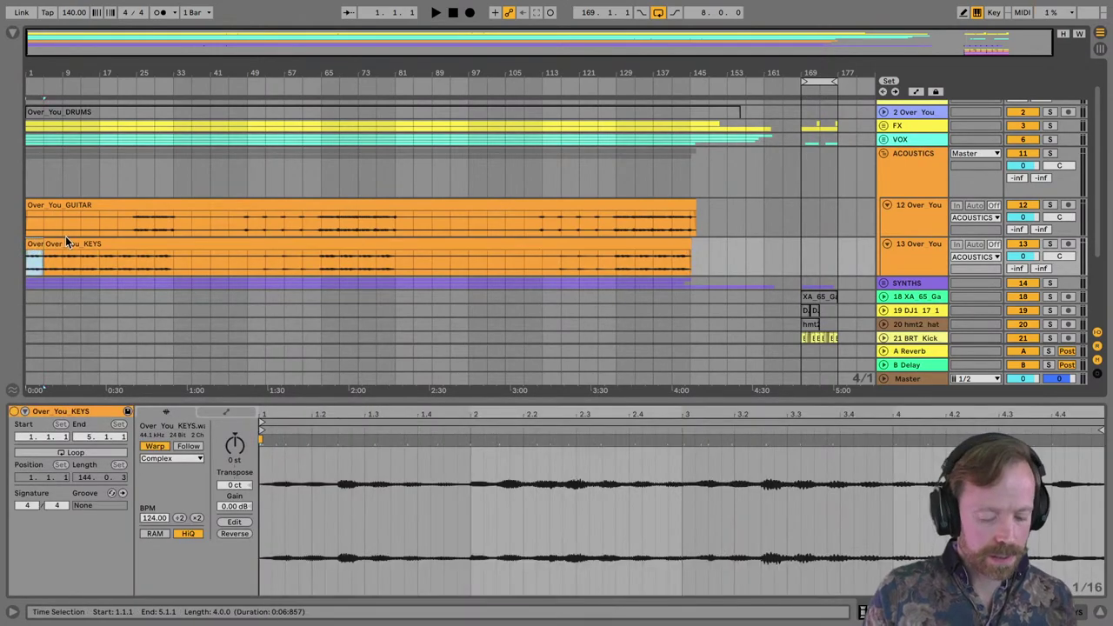
# Paste the four-bar Over_You_KEYS section at 169.1.1 on track 13.
pyautogui.moveTo(814, 72); pyautogui.dragTo(576, 161)
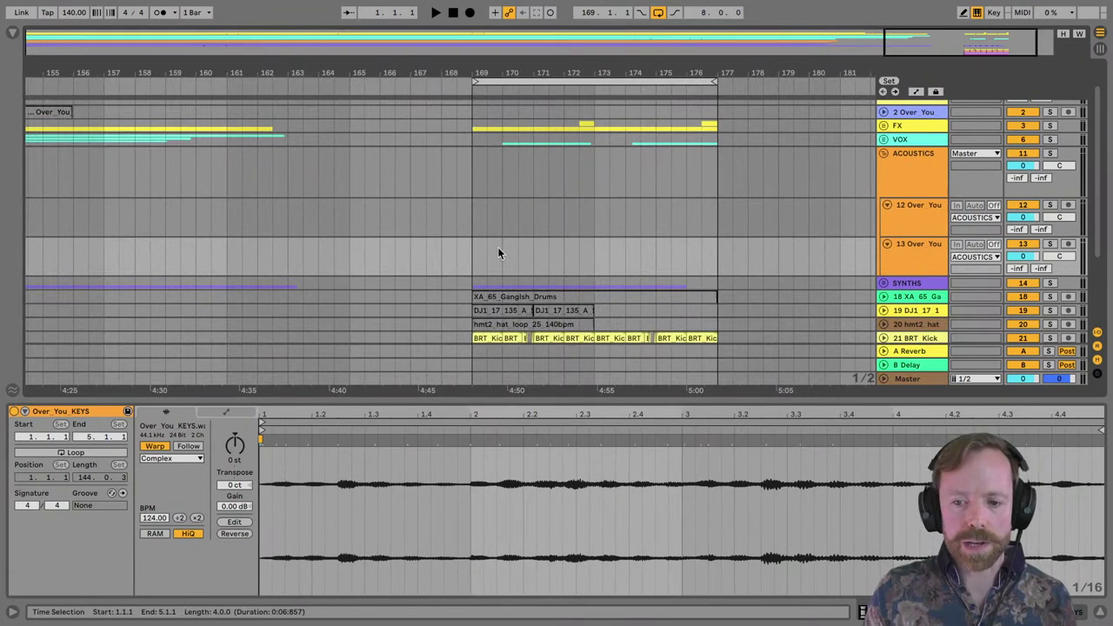
pyautogui.click(472, 244)
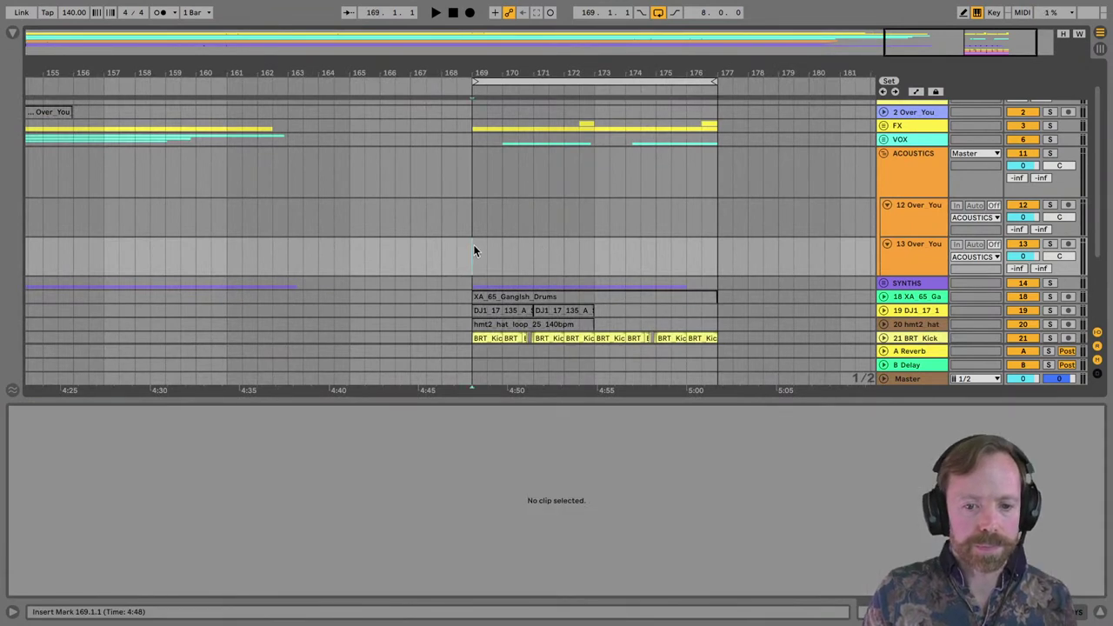
pyautogui.hotkey('ctrl', 'v')
# Play the keys track soloed, stop playback, and move the pasted Over_You_KEYS clip to start at bar 177.
pyautogui.press('space')
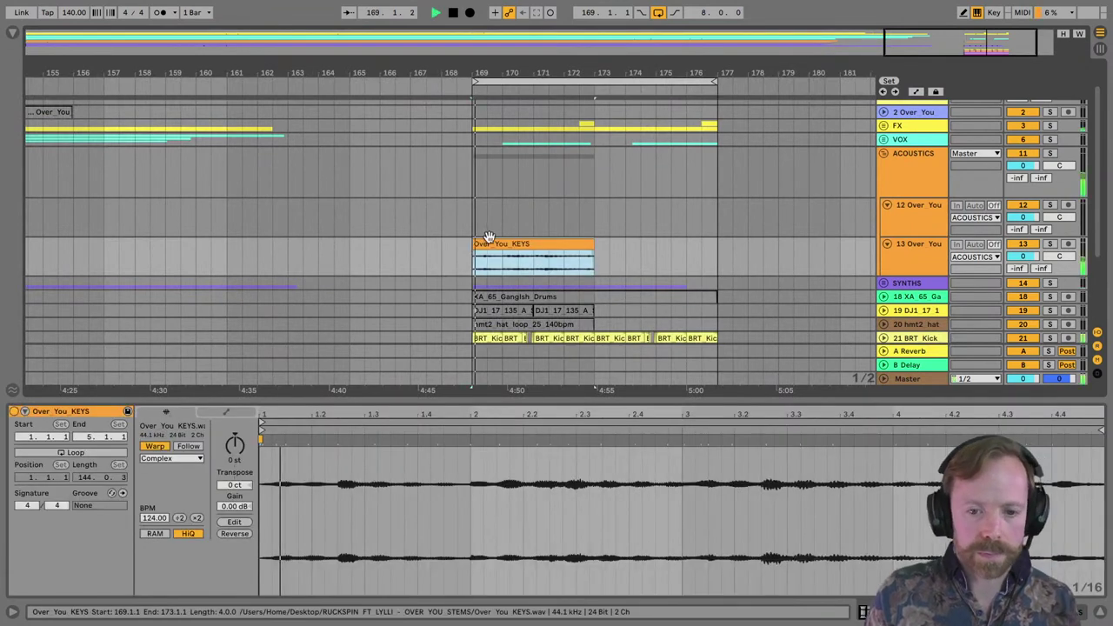
pyautogui.click(1050, 244)
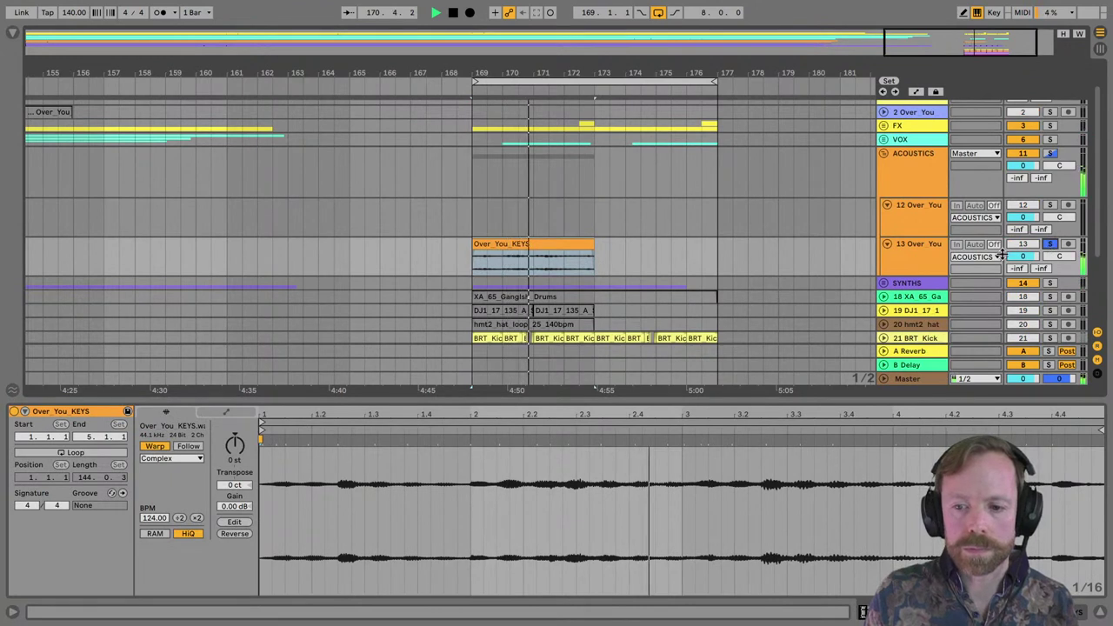
pyautogui.press('space')
pyautogui.moveTo(517, 242); pyautogui.dragTo(764, 245)
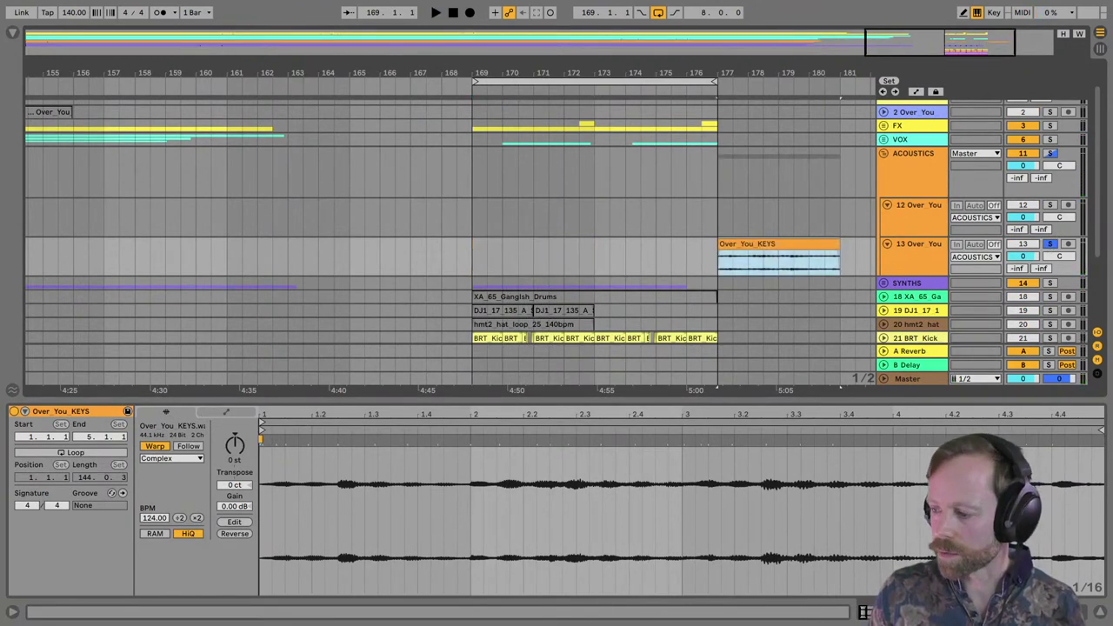
pyautogui.press('super+Tab')
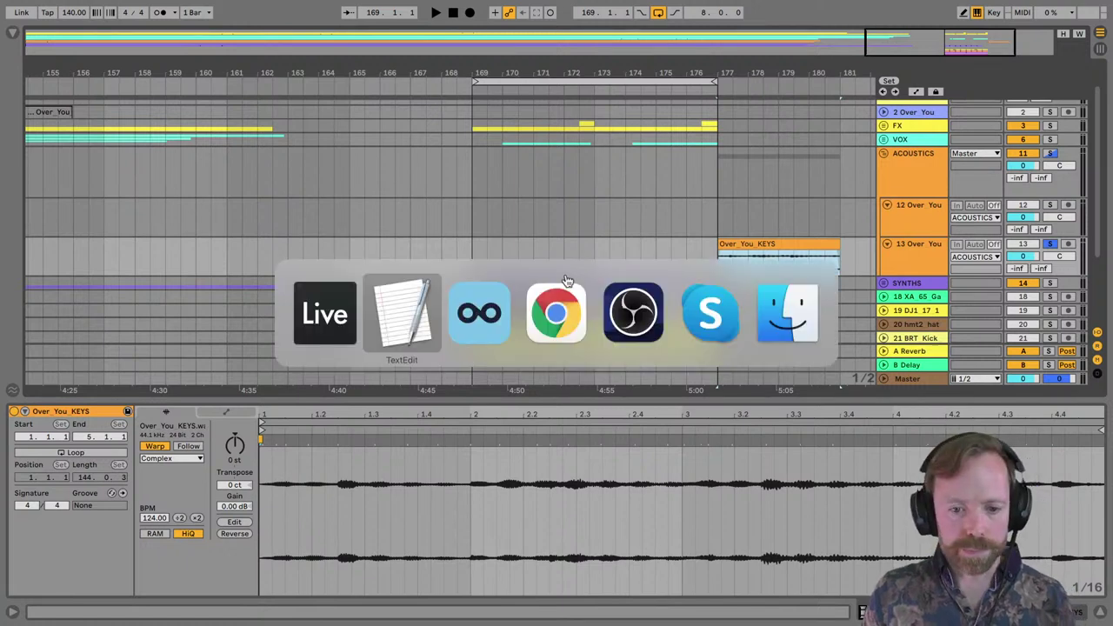
pyautogui.press('super+Tab')
pyautogui.press('super+Tab')
pyautogui.press('super+Tab')
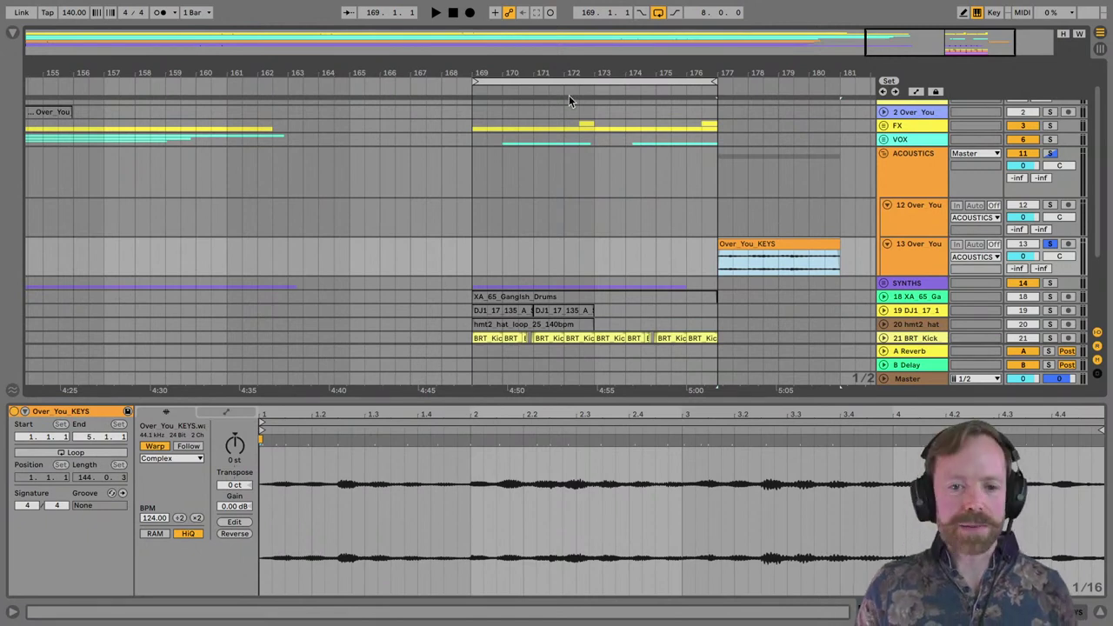
# Enlarge track 13's lane to show the Over_You_KEYS clip at bar 177 in more detail.
pyautogui.moveTo(610, 53); pyautogui.dragTo(395, 144)
pyautogui.moveTo(670, 75); pyautogui.dragTo(569, 38)
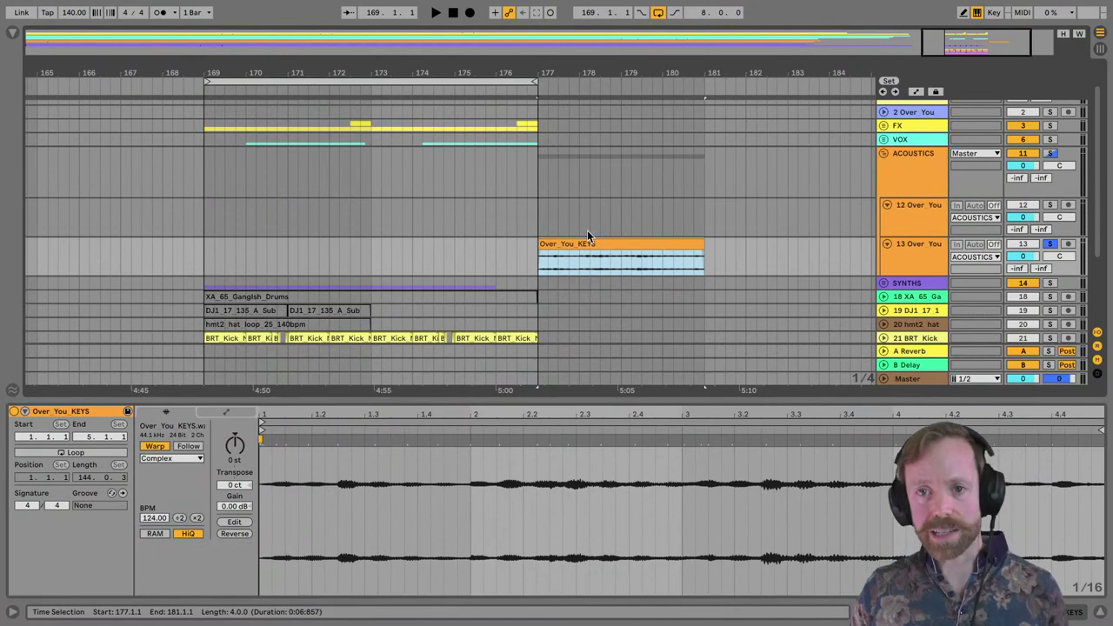
pyautogui.moveTo(916, 274); pyautogui.dragTo(915, 324)
pyautogui.moveTo(632, 79); pyautogui.dragTo(578, 113)
pyautogui.scroll(-2, 570, 140)
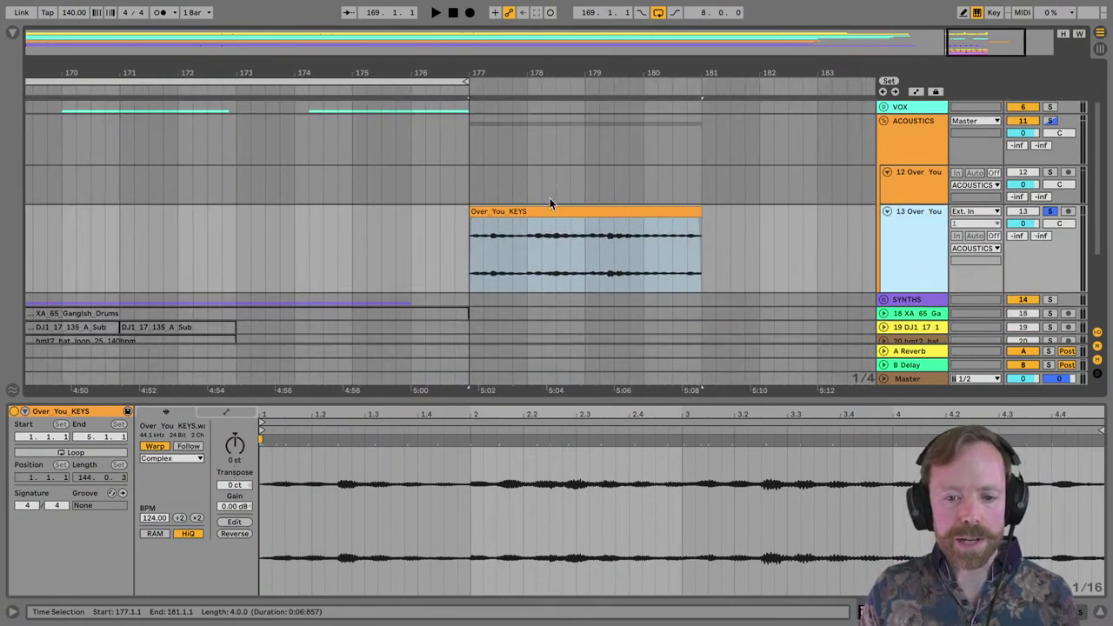
# Play the Over_You_KEYS clip from bar 177, raise its gain to 7.81 dB, and stop playback.
pyautogui.click(545, 209)
pyautogui.press('space')
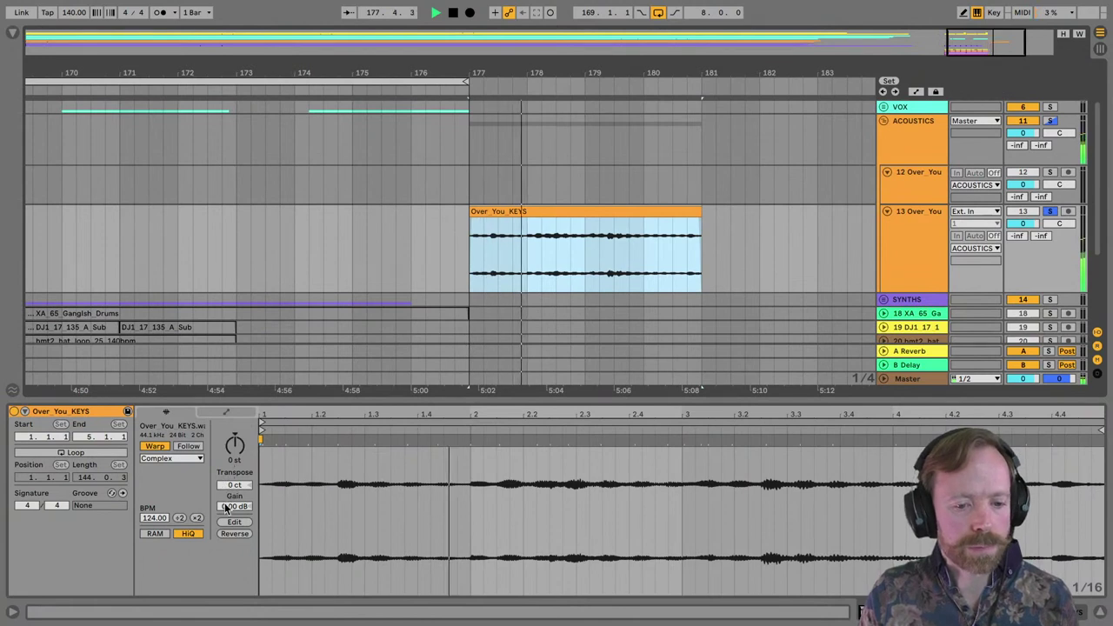
pyautogui.moveTo(233, 506); pyautogui.dragTo(233, 467)
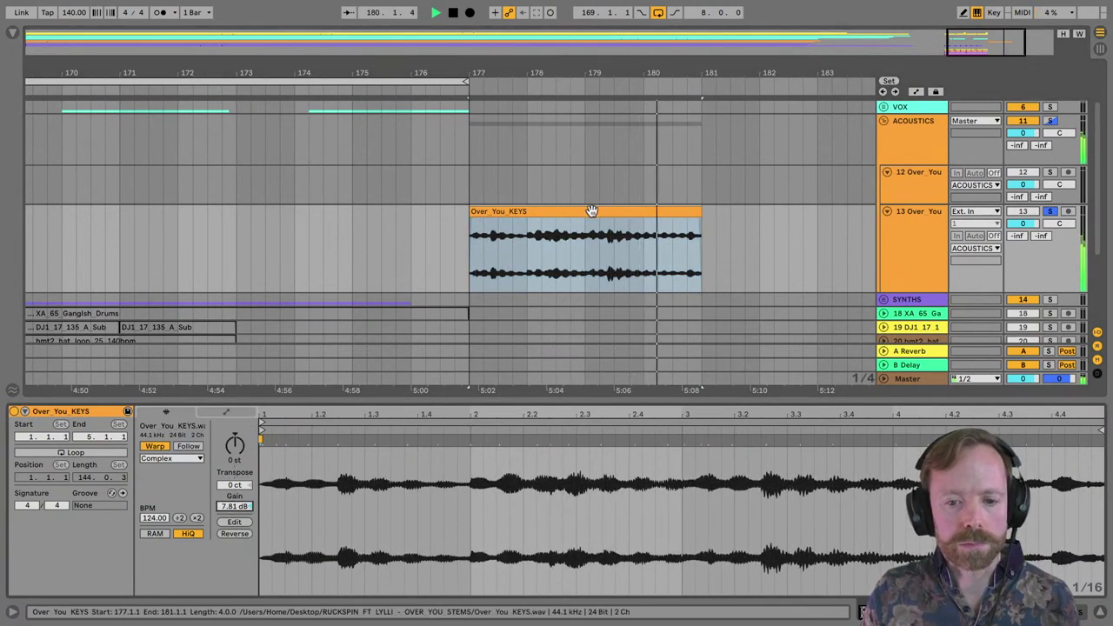
pyautogui.press('space')
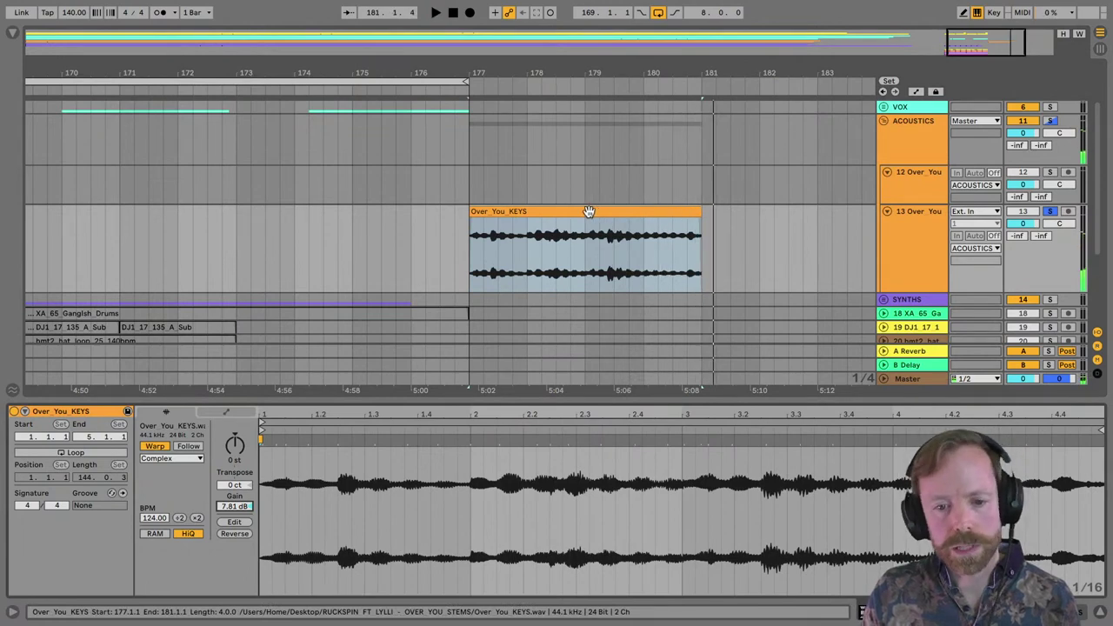
pyautogui.click(589, 211)
pyautogui.scroll(-2, 580, 201)
pyautogui.press('+')
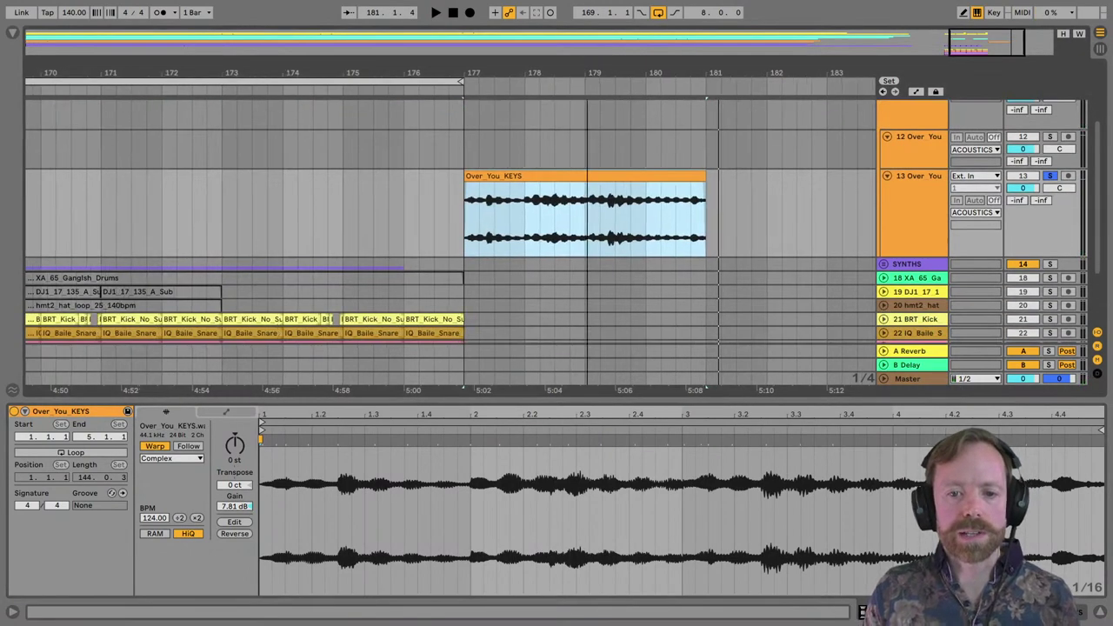
pyautogui.rightClick(485, 175)
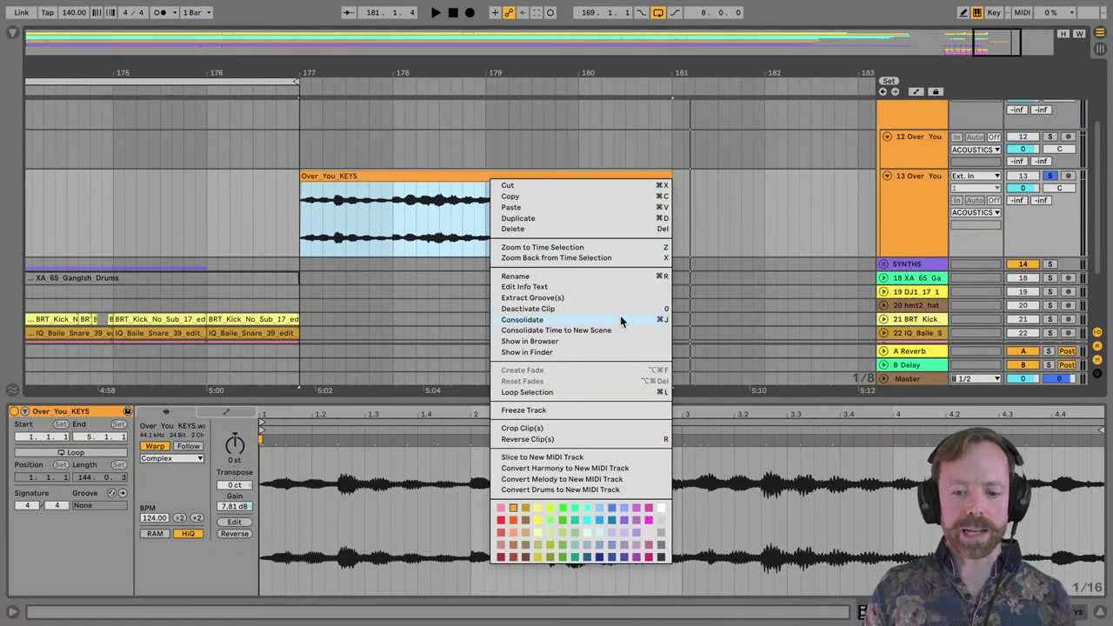
pyautogui.click(747, 215)
pyautogui.moveTo(554, 73); pyautogui.dragTo(554, 66)
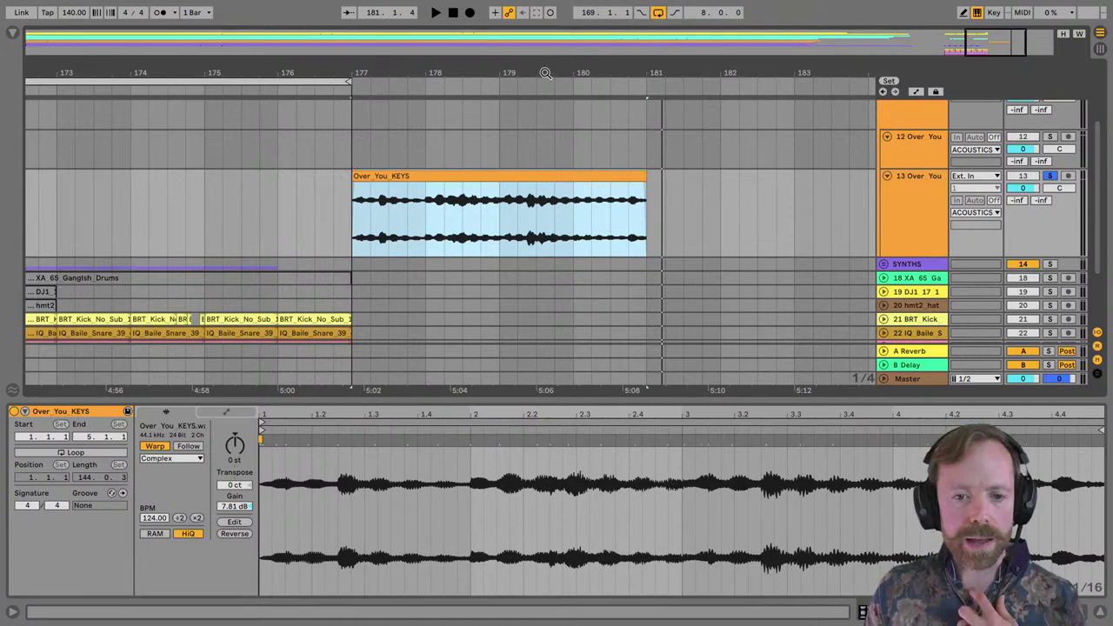
# Show the browser, search the plug-ins for "scaler", and expand Plugin Boutique under Audio Units.
pyautogui.click(12, 33)
pyautogui.click(107, 80)
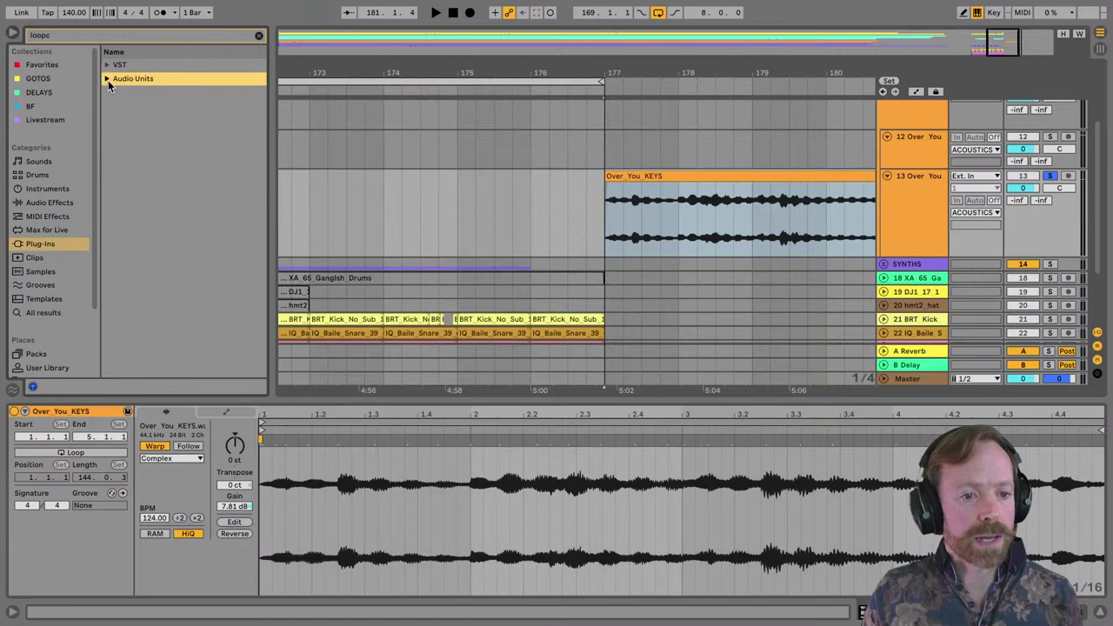
pyautogui.click(258, 36)
pyautogui.write('scaler')
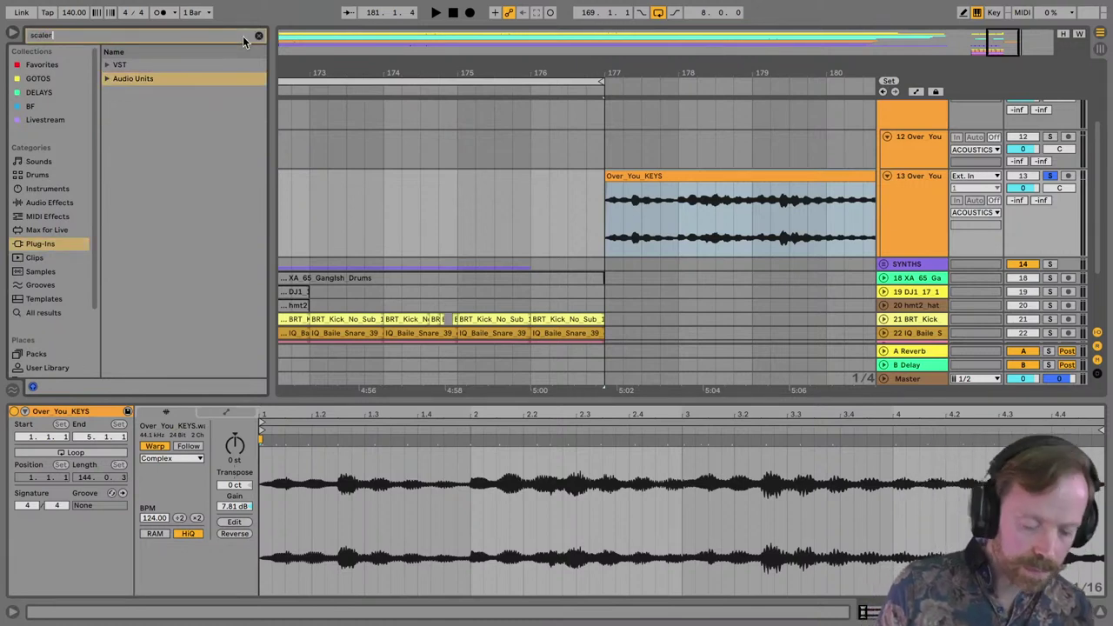
pyautogui.click(107, 79)
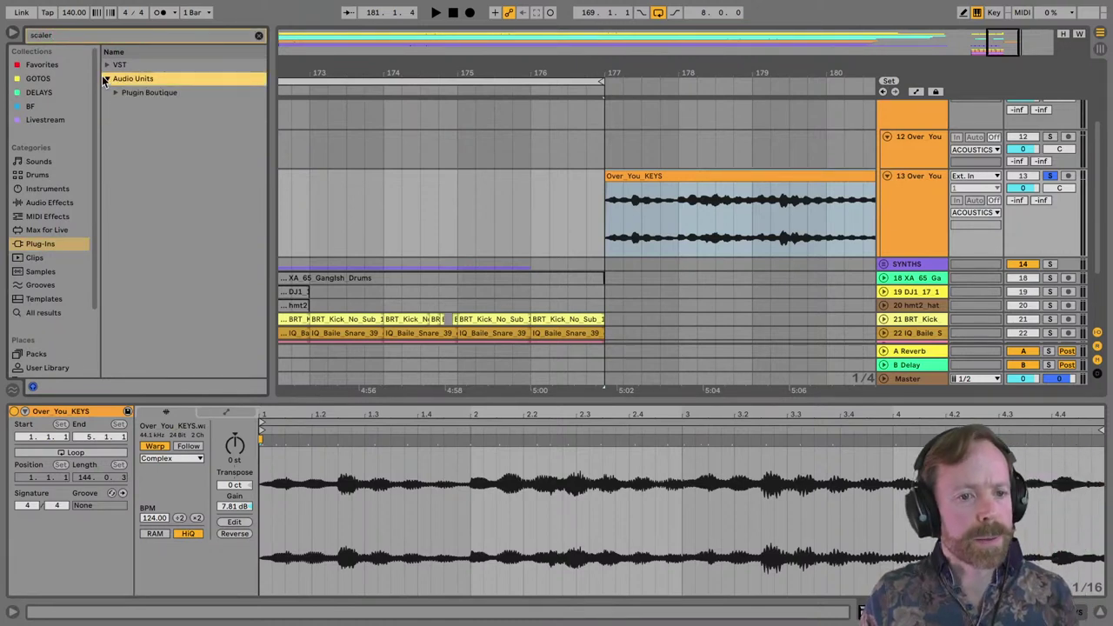
pyautogui.click(117, 92)
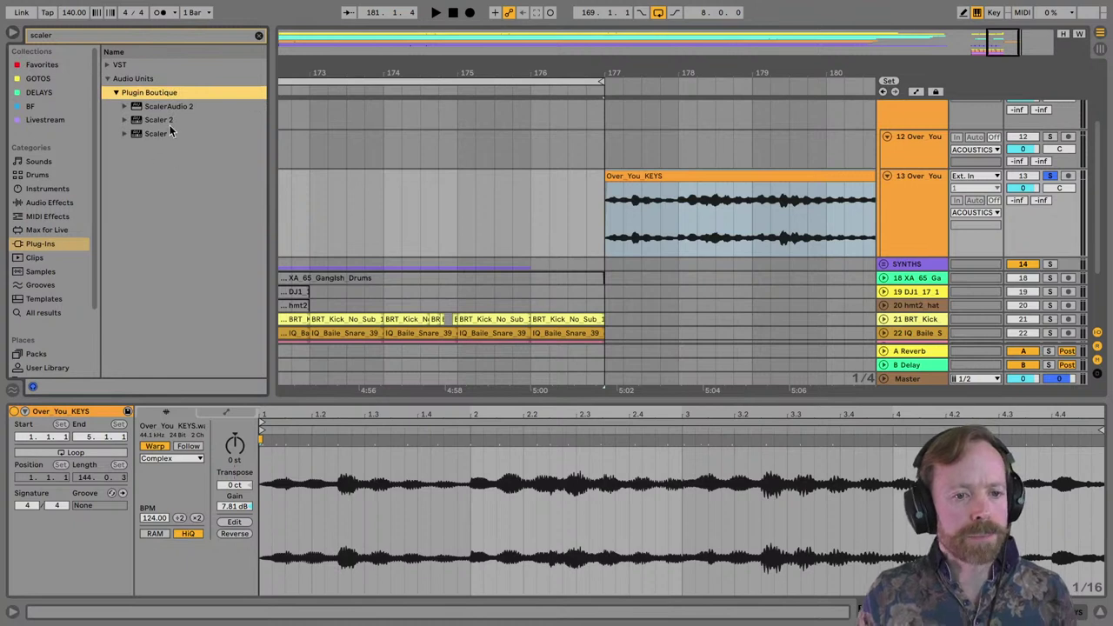
# Load ScalerAudio 2 onto track 13 Over_You_KEYS and move its window clear of the device chain.
pyautogui.click(923, 184)
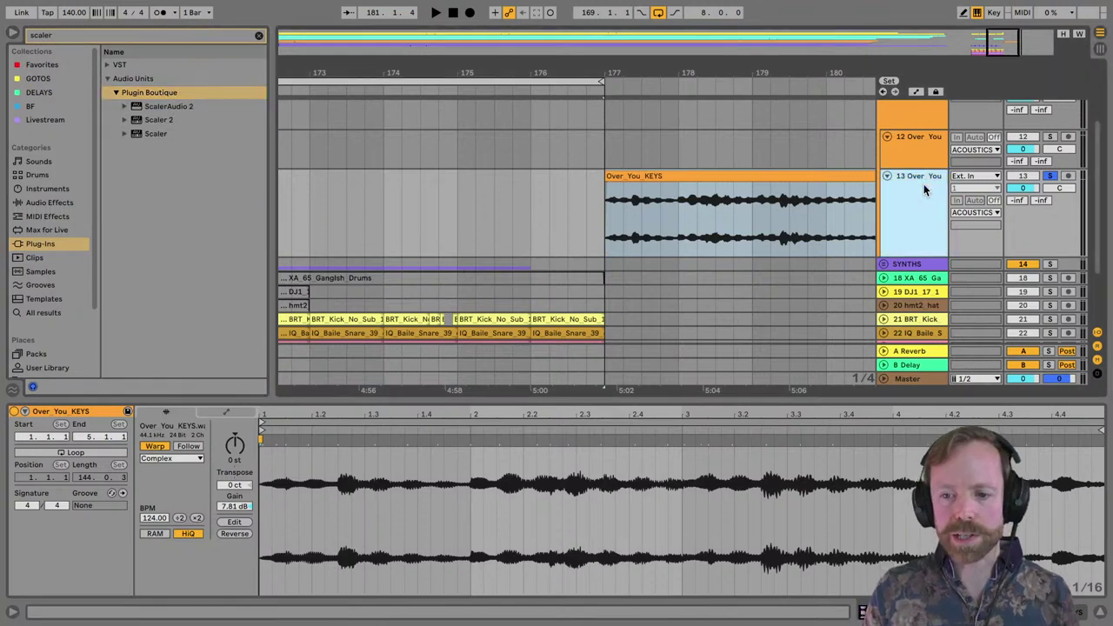
pyautogui.click(170, 106)
pyautogui.doubleClick(170, 106)
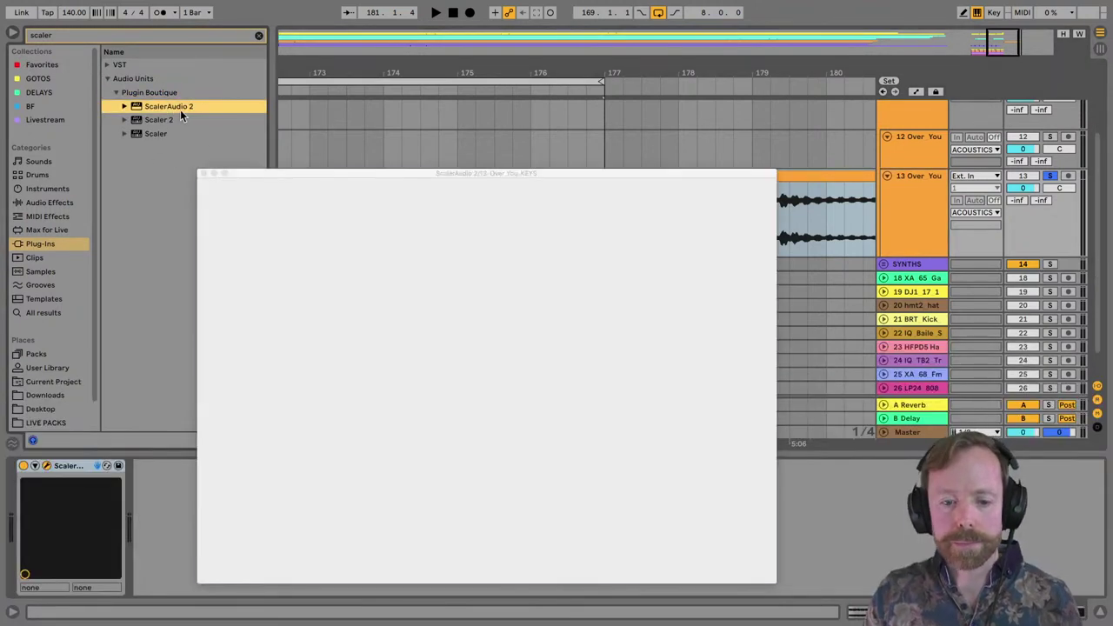
pyautogui.moveTo(328, 179); pyautogui.dragTo(313, 117)
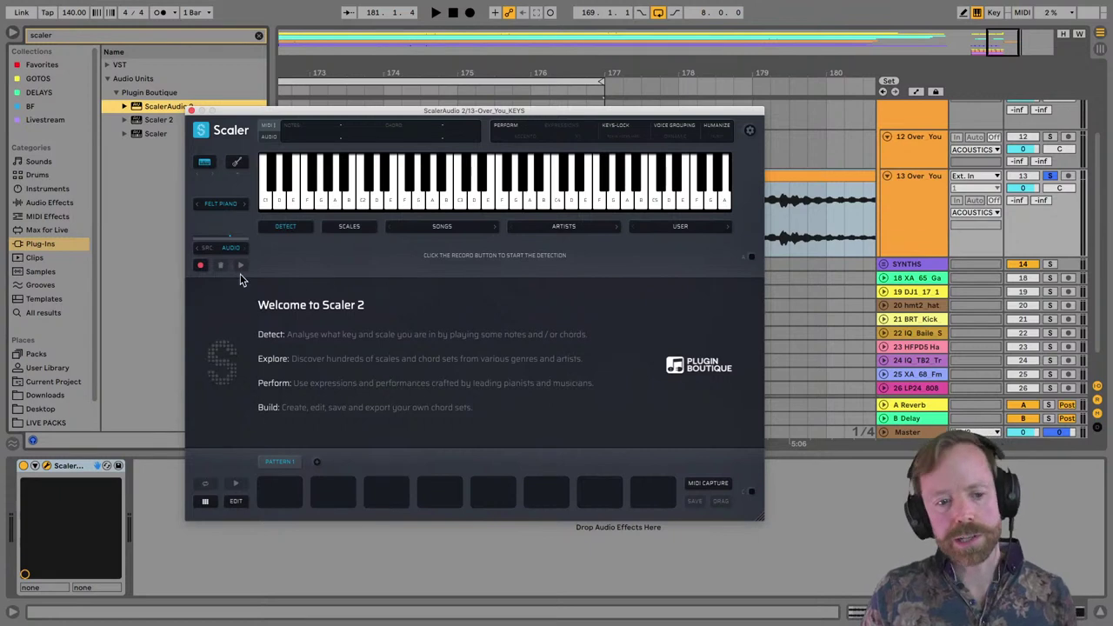
# Play the keys clip to check Scaler's input level and lower the audio detection threshold below the signal.
pyautogui.press('space')
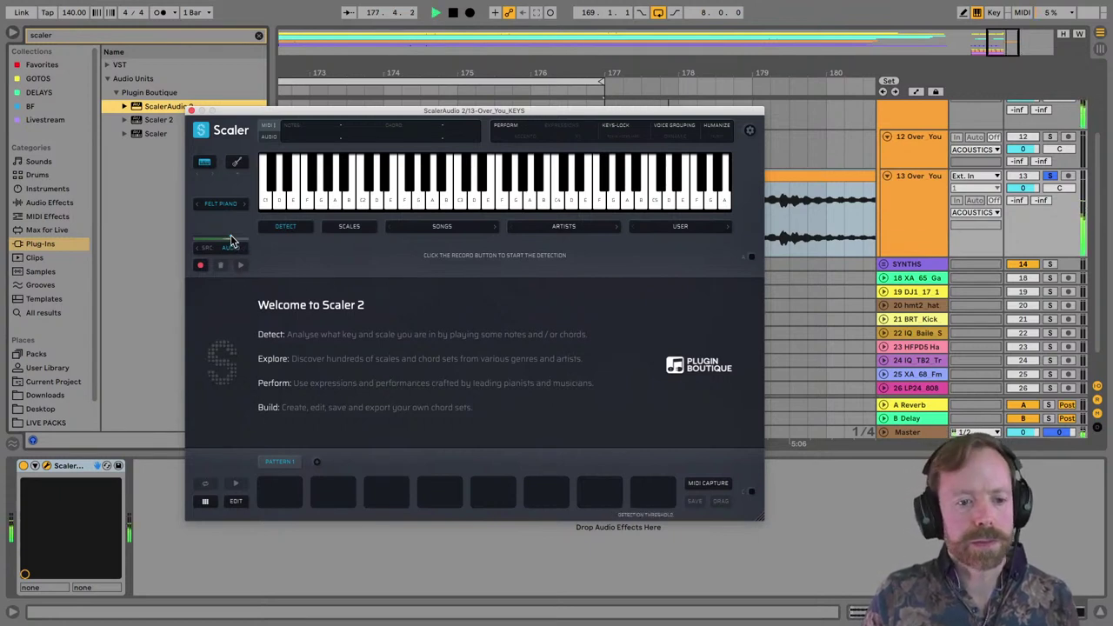
pyautogui.click(804, 191)
pyautogui.press('space')
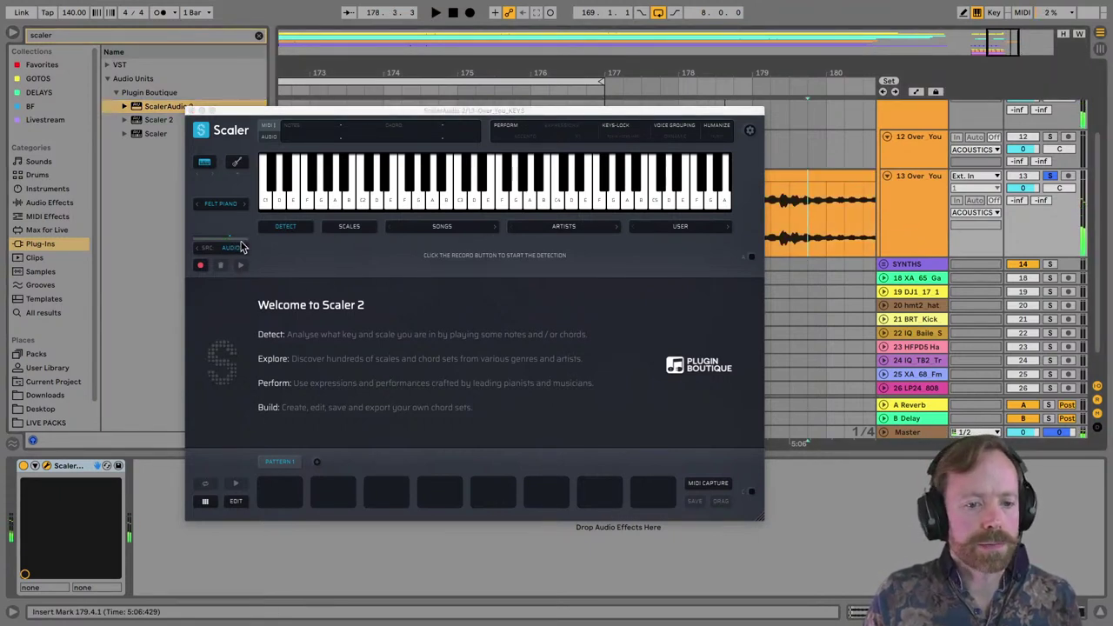
pyautogui.click(230, 243)
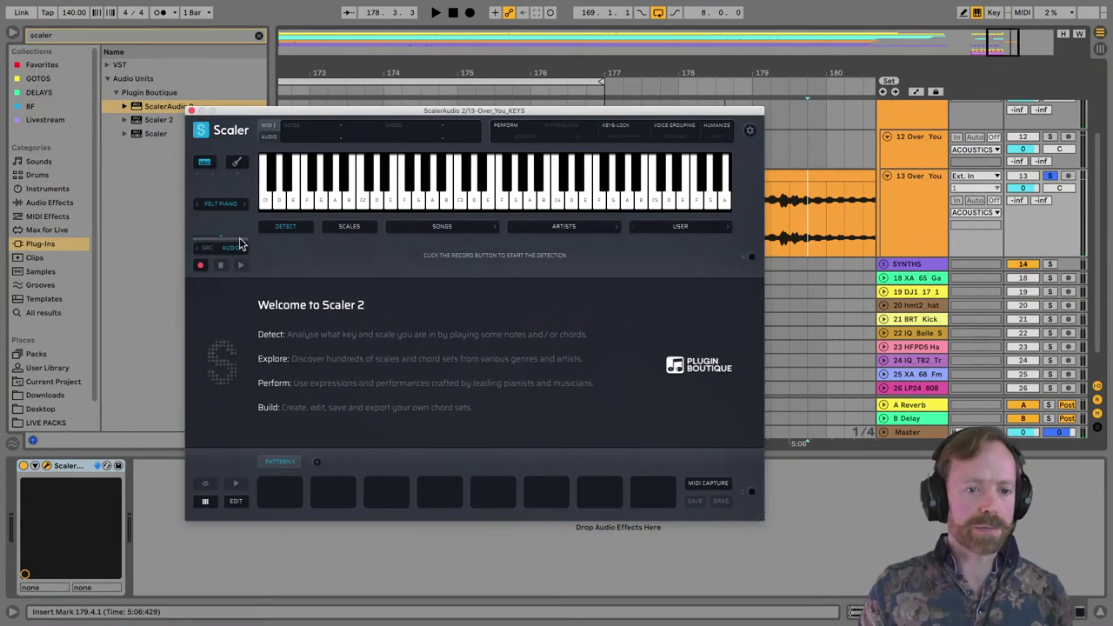
pyautogui.press('space')
pyautogui.press('space')
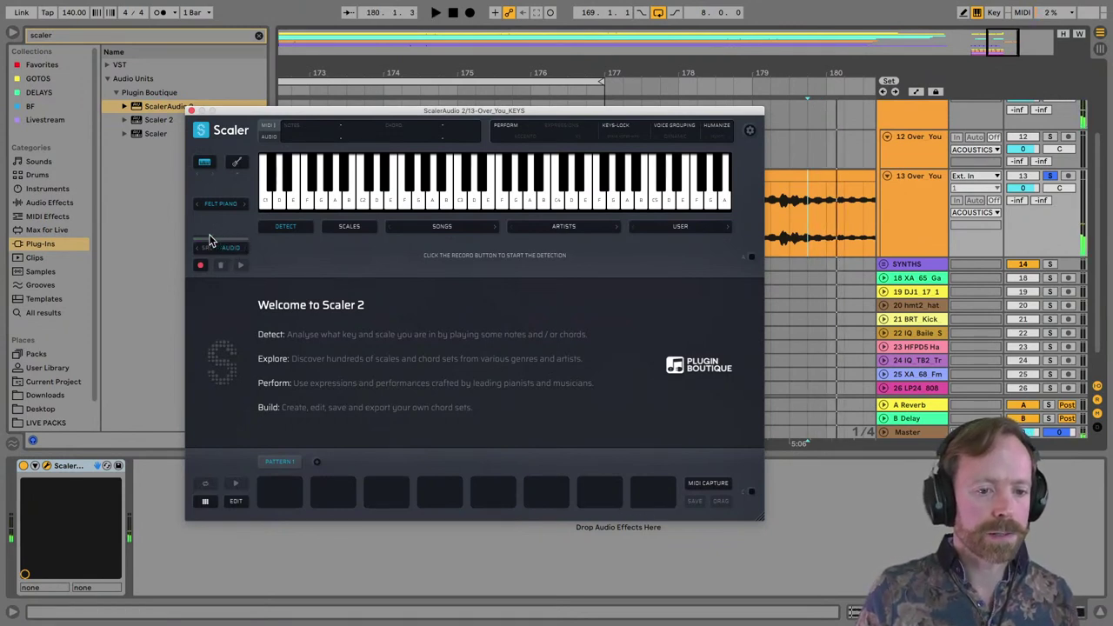
# Start Scaler's audio chord detection, play the Over_You_KEYS clip from bar 177 through it, and stop playback.
pyautogui.click(726, 172)
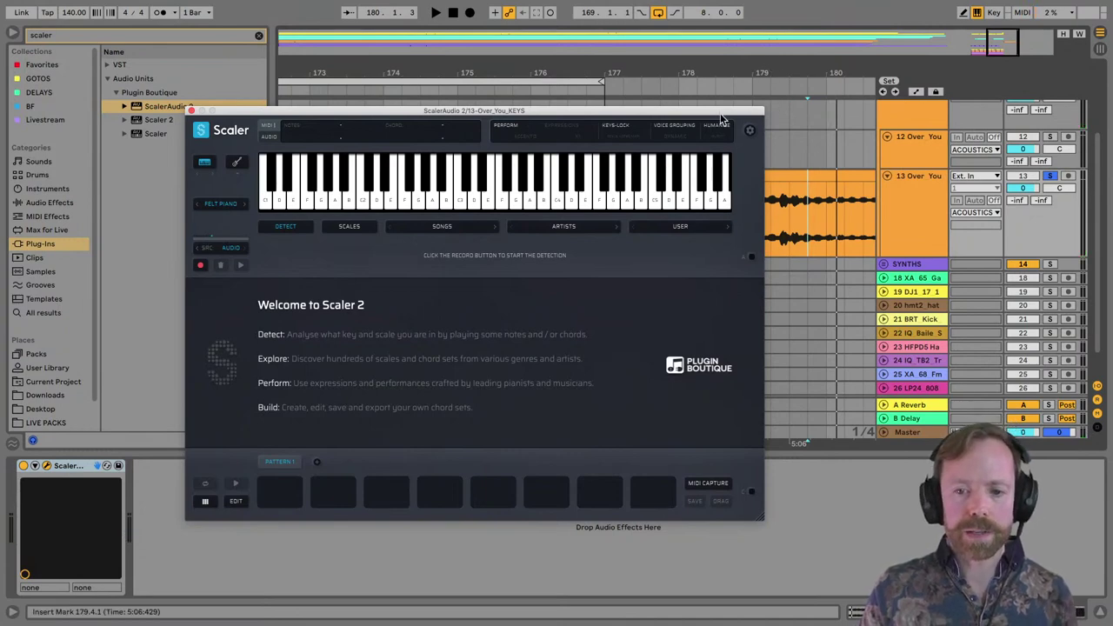
pyautogui.moveTo(723, 112); pyautogui.dragTo(628, 123)
pyautogui.click(104, 277)
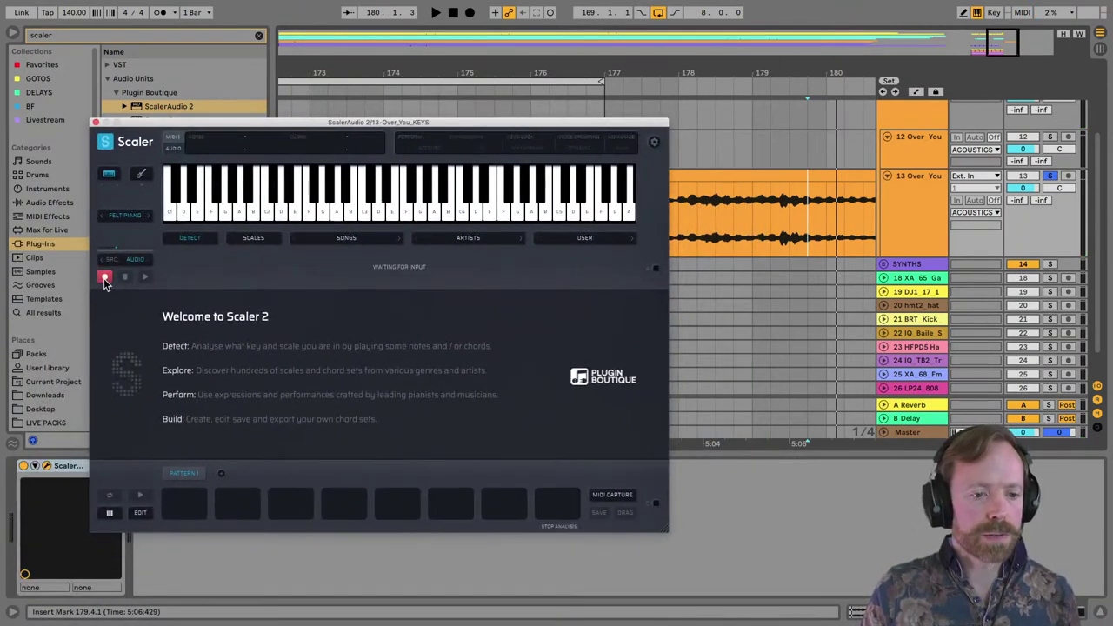
pyautogui.click(766, 177)
pyautogui.press('space')
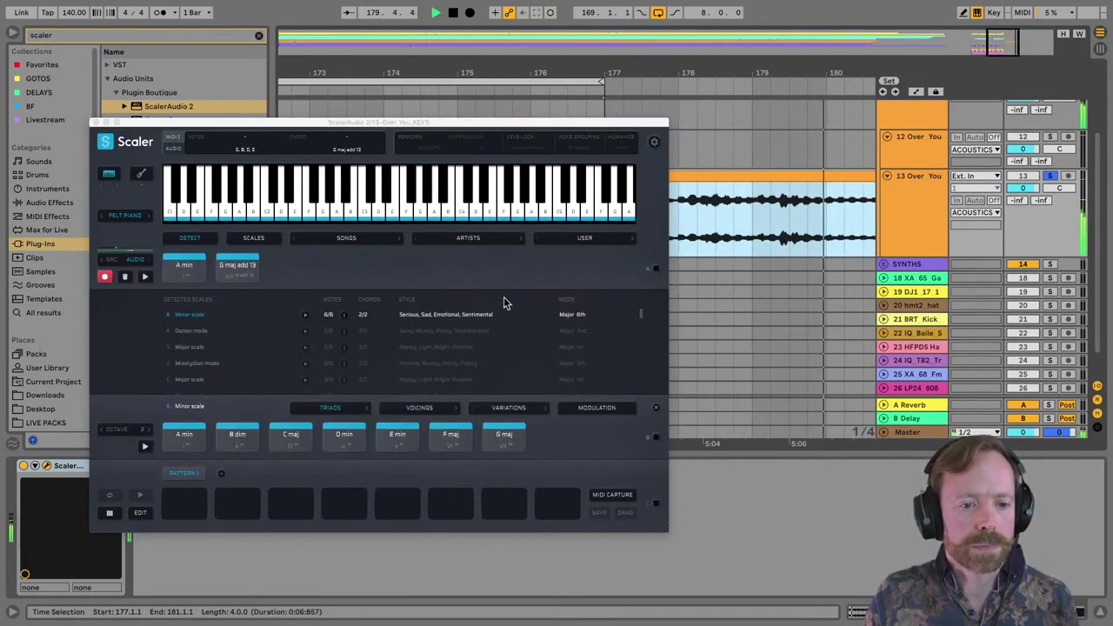
pyautogui.press('space')
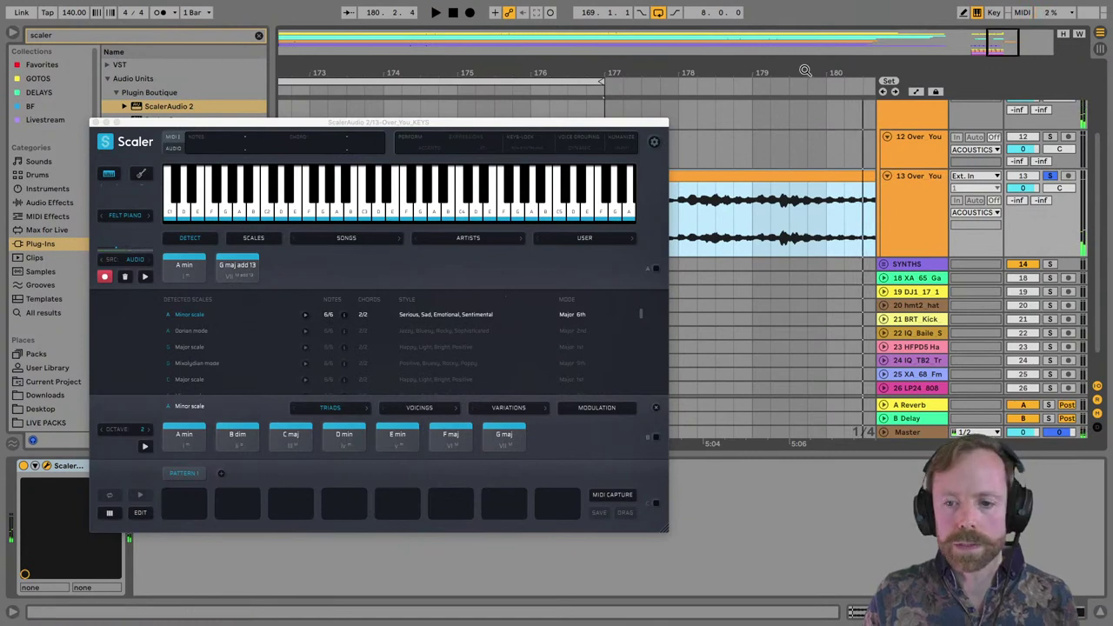
# Lower Scaler's detection threshold further and replay the keys from 179.1.1 to capture the missing chord.
pyautogui.moveTo(805, 70)
pyautogui.mouseDown()
pyautogui.moveTo(780, 70)
pyautogui.moveTo(826, 76)
pyautogui.mouseUp()
pyautogui.click(788, 194)
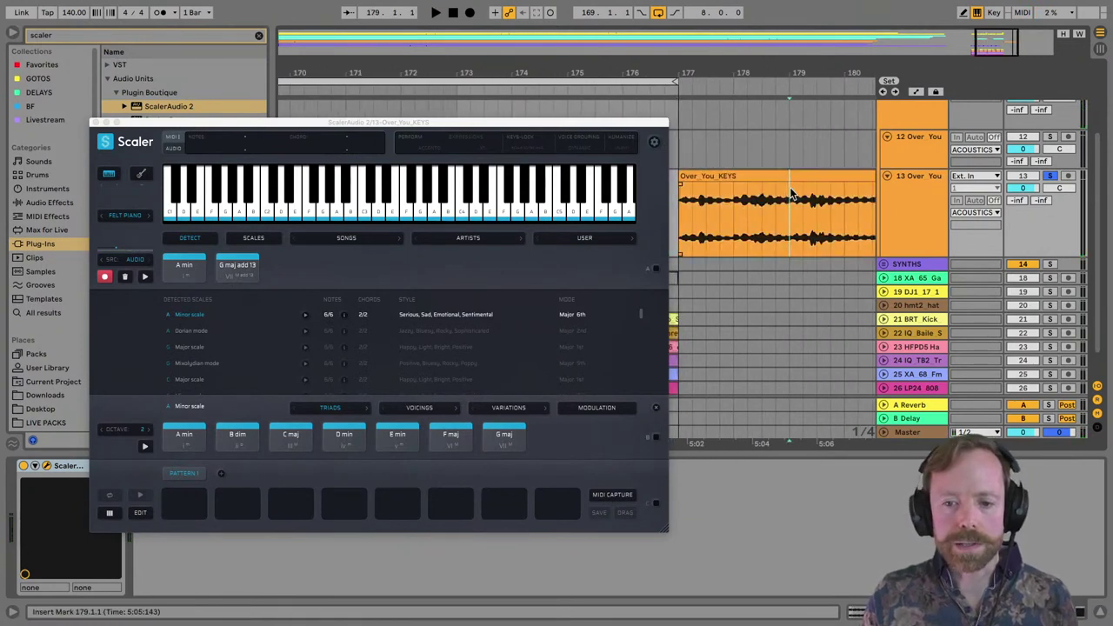
pyautogui.press('space')
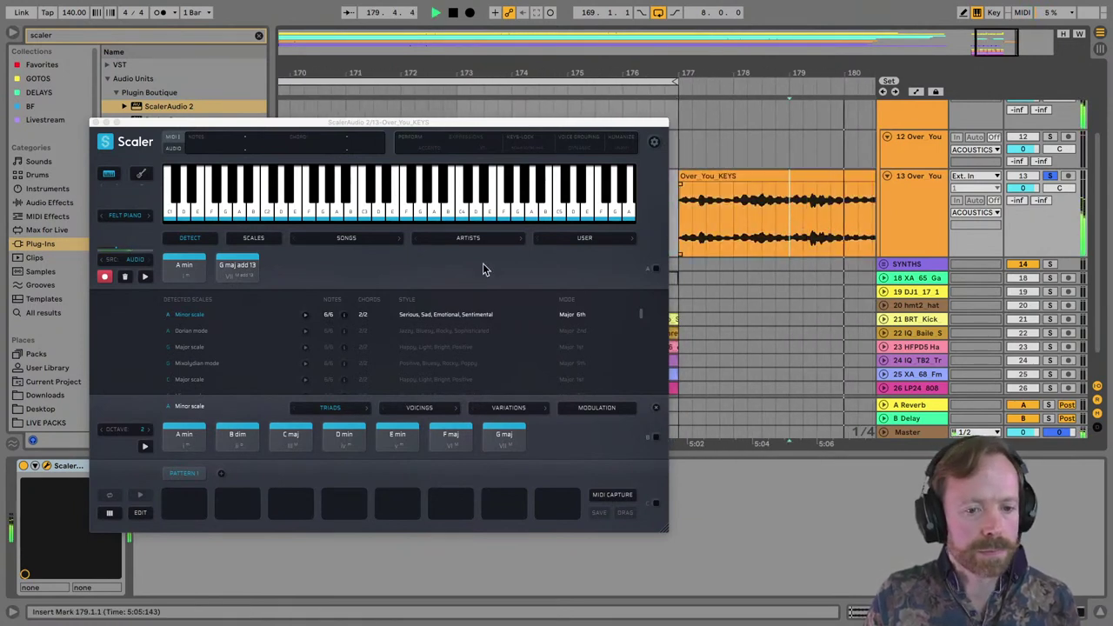
pyautogui.press('space')
pyautogui.moveTo(117, 248); pyautogui.dragTo(108, 248)
pyautogui.press('space')
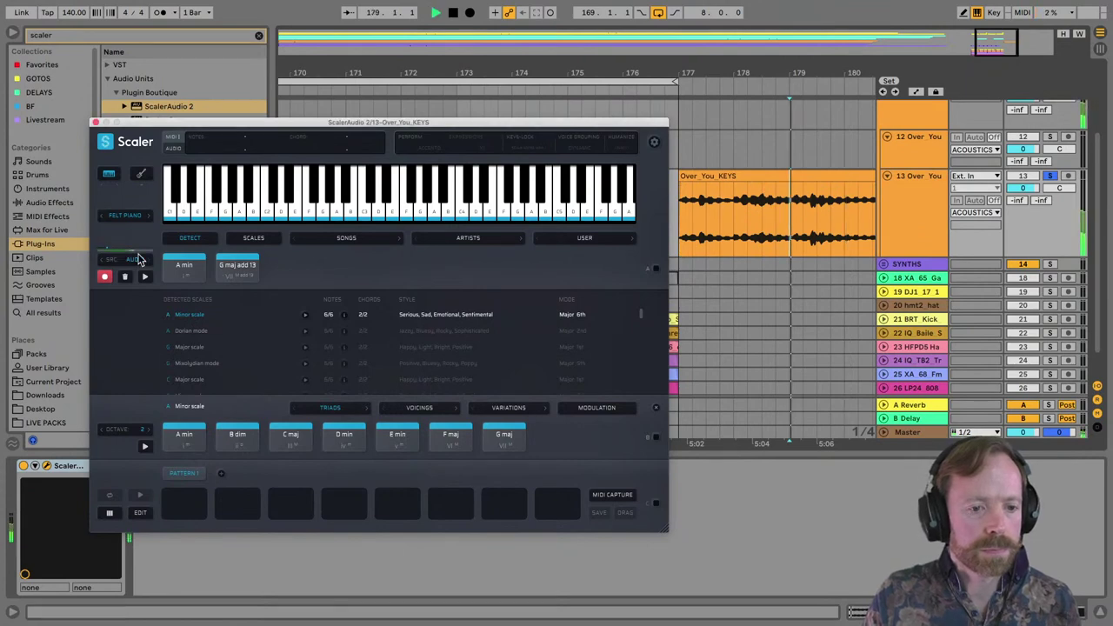
pyautogui.press('space')
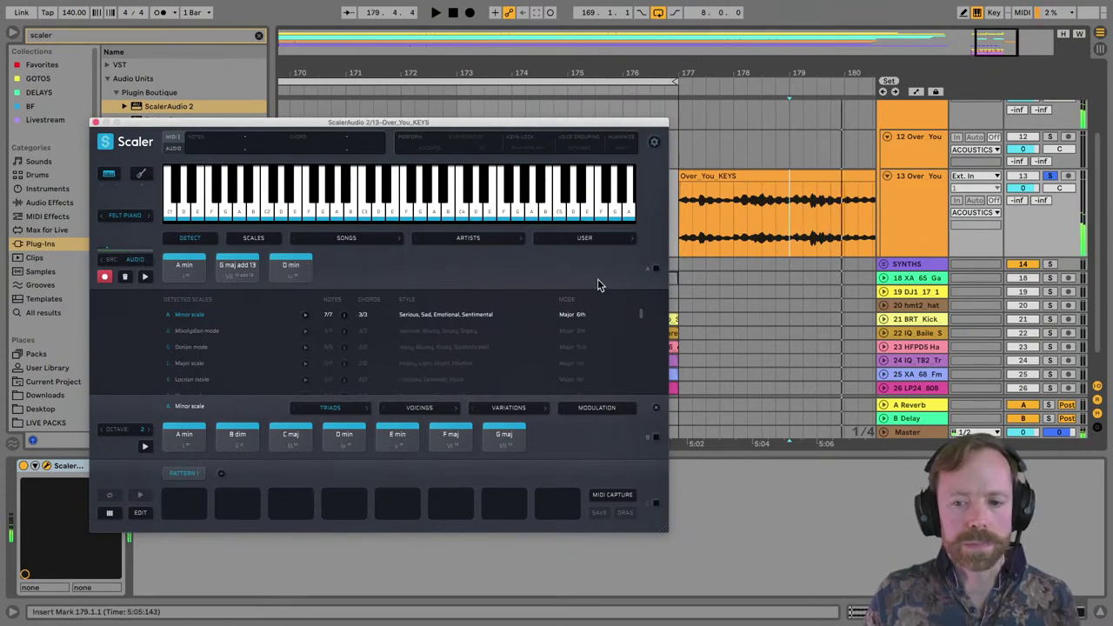
# Reposition the Scaler window and audition the detected chords A min, G maj add 13 and D min.
pyautogui.moveTo(270, 123); pyautogui.dragTo(285, 281)
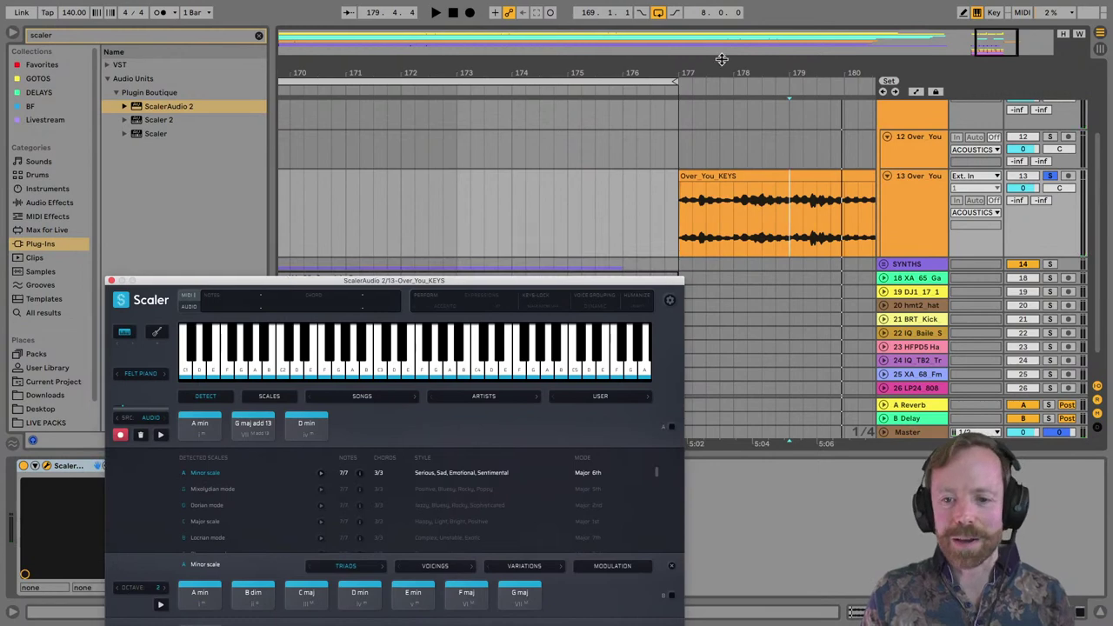
pyautogui.moveTo(721, 73); pyautogui.dragTo(686, 47)
pyautogui.moveTo(403, 290); pyautogui.dragTo(489, 83)
pyautogui.click(285, 219)
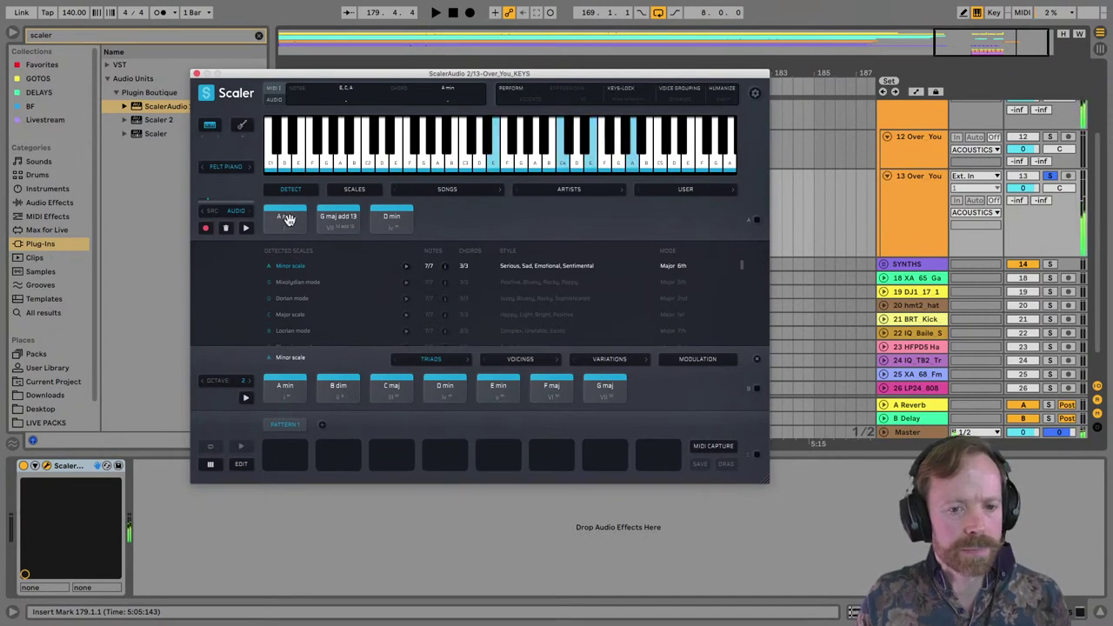
pyautogui.click(331, 220)
pyautogui.click(392, 218)
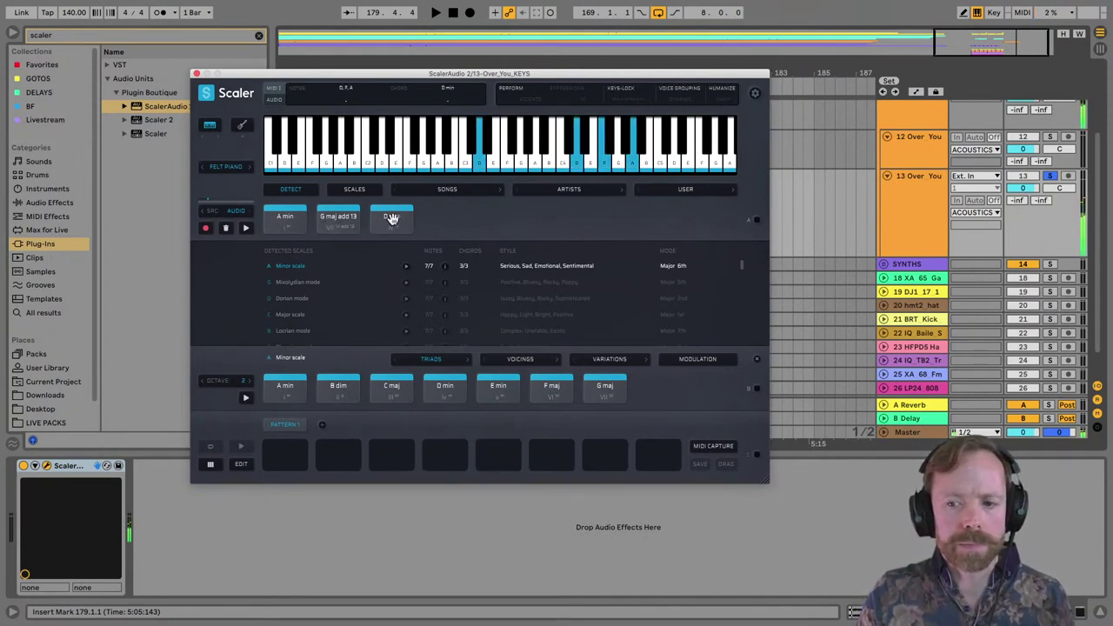
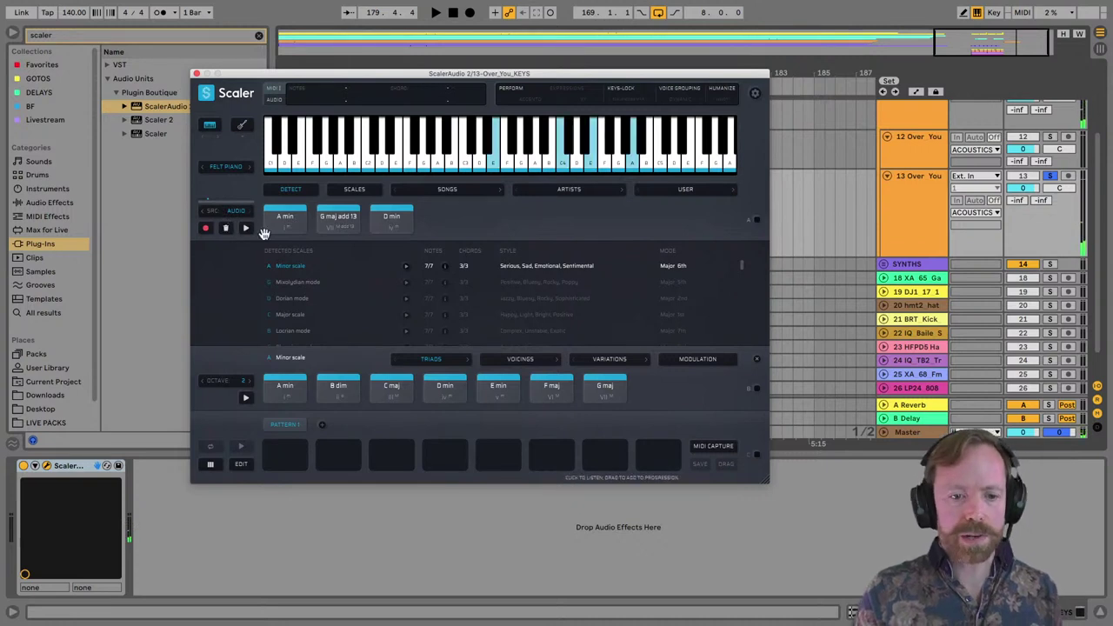
# Add the detected chords A min, G maj add 13 and D min, in that order, to Pattern 1.
pyautogui.moveTo(362, 77); pyautogui.dragTo(350, 64)
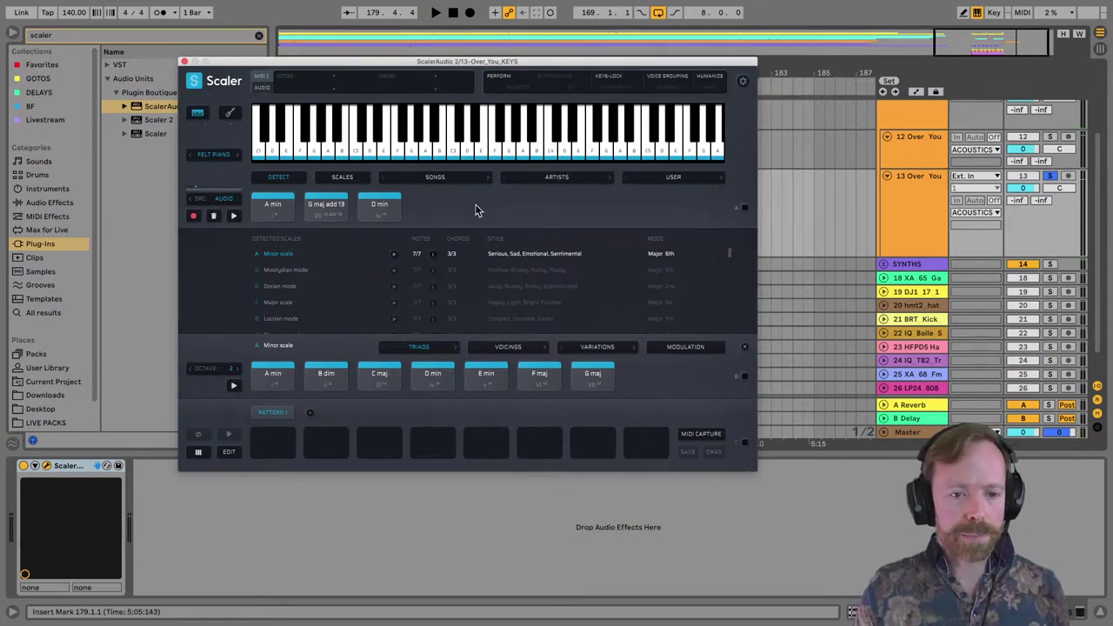
pyautogui.moveTo(272, 209); pyautogui.dragTo(278, 435)
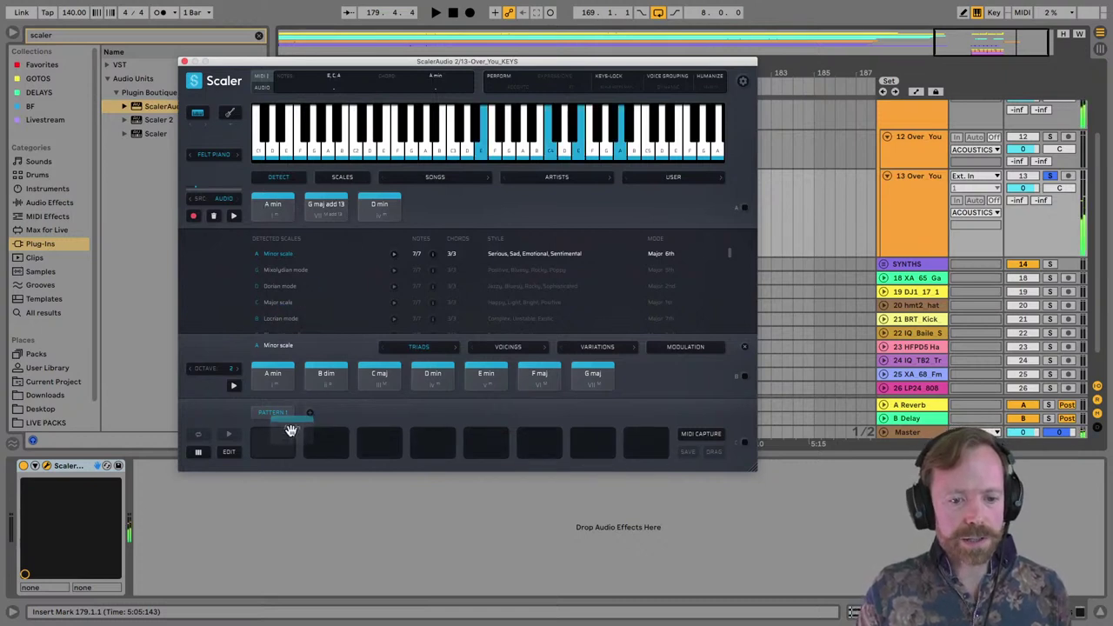
pyautogui.moveTo(327, 208); pyautogui.dragTo(326, 440)
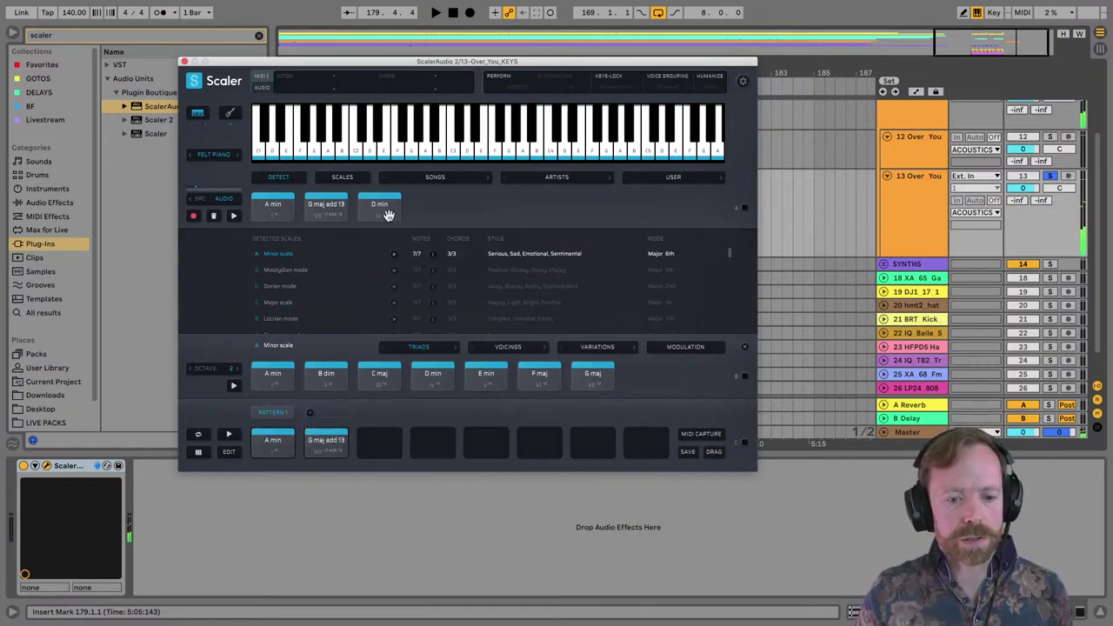
pyautogui.moveTo(386, 214); pyautogui.dragTo(383, 437)
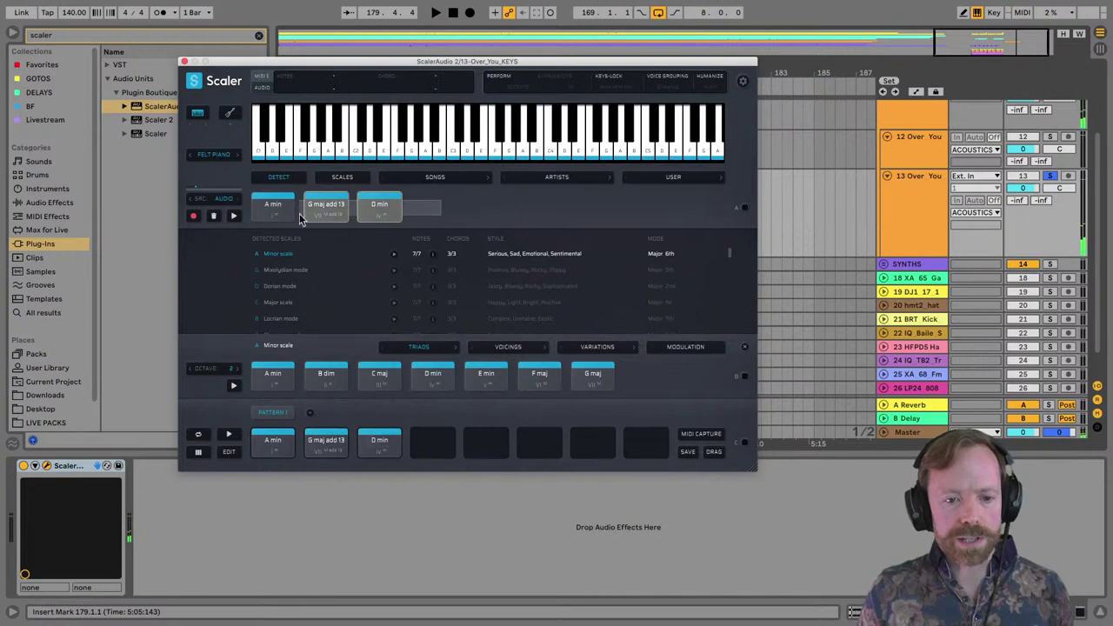
pyautogui.click(427, 387)
pyautogui.click(385, 207)
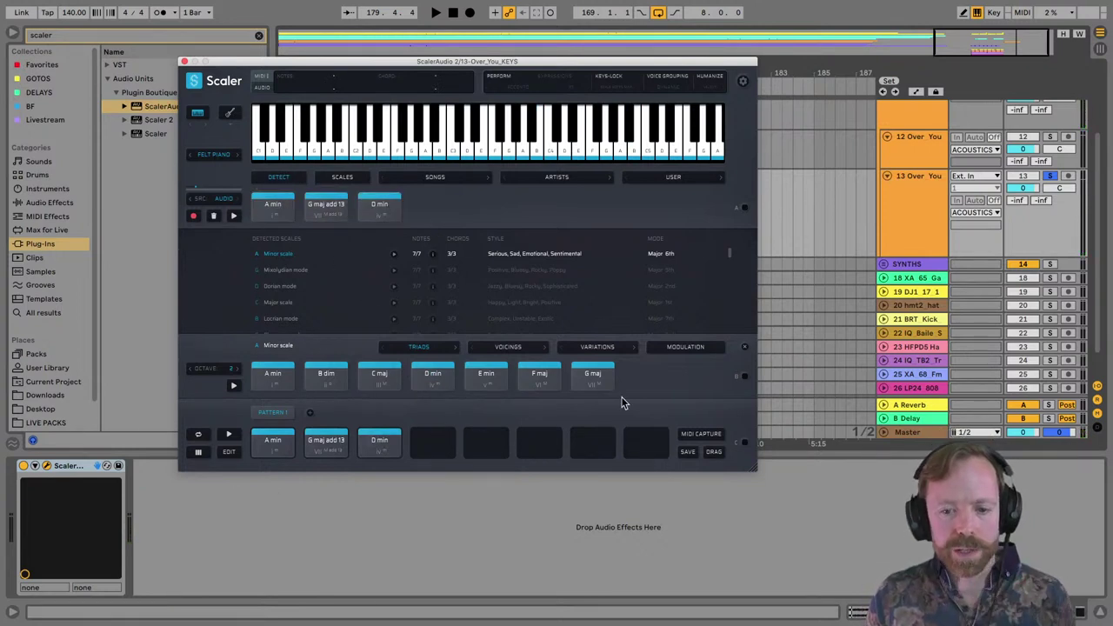
# Try dynamic voice grouping while auditioning the Pattern 1 chords and the C maj triad.
pyautogui.click(341, 430)
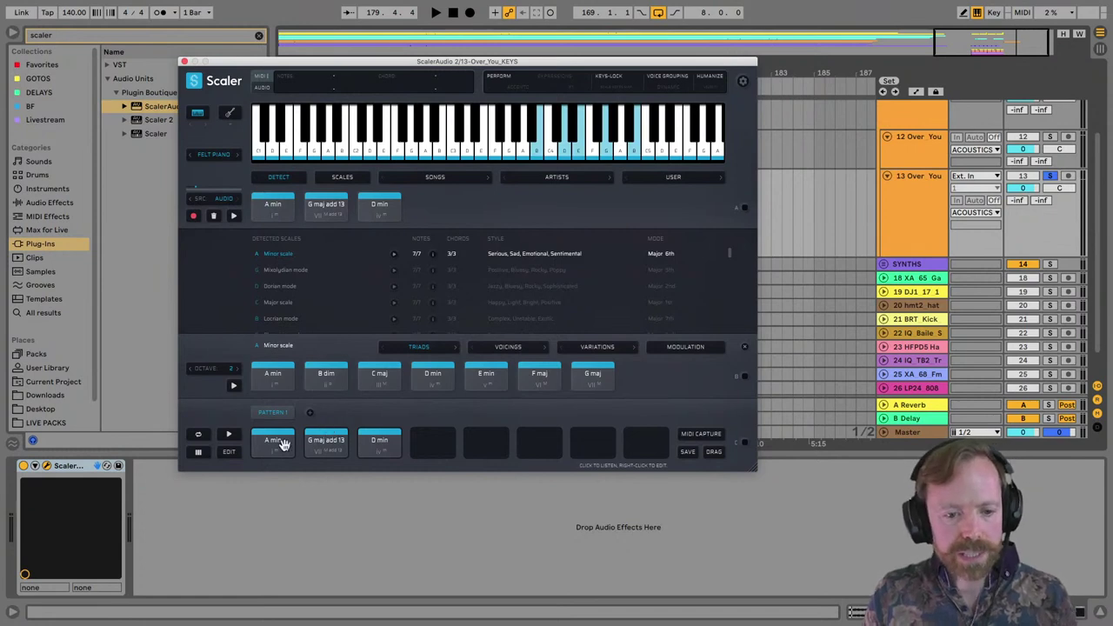
pyautogui.click(672, 83)
pyautogui.click(273, 442)
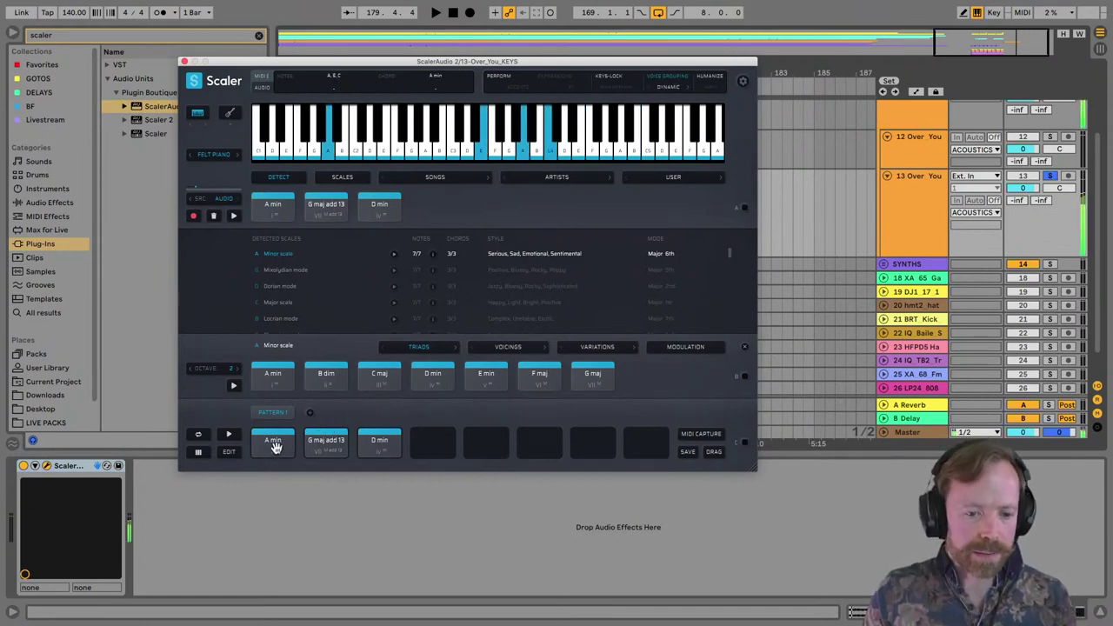
pyautogui.click(330, 448)
pyautogui.click(371, 448)
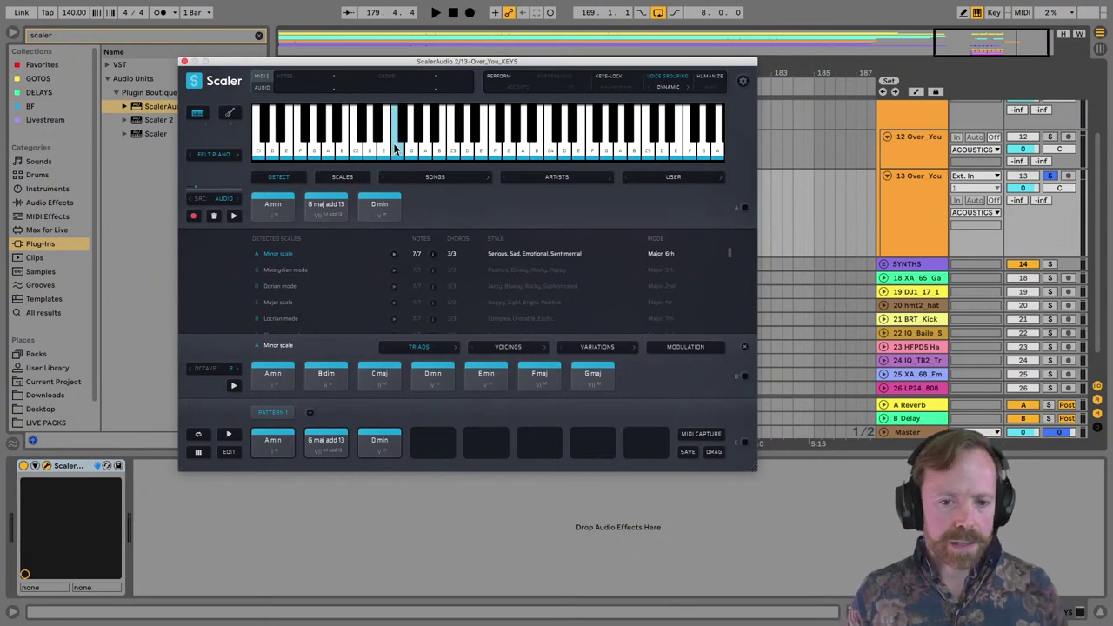
pyautogui.click(323, 445)
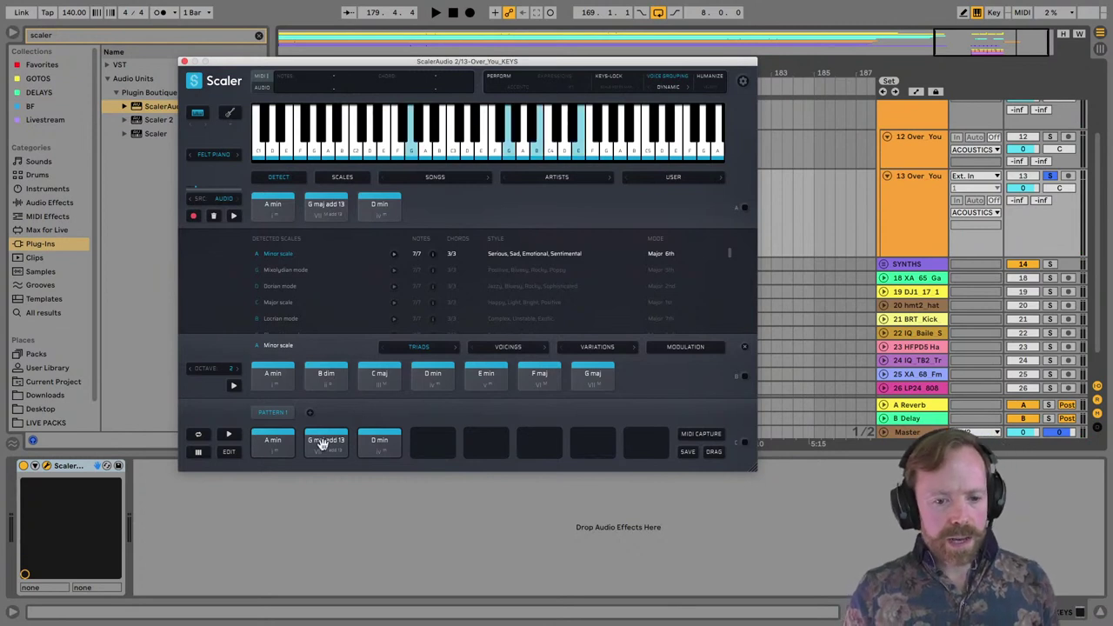
pyautogui.click(375, 387)
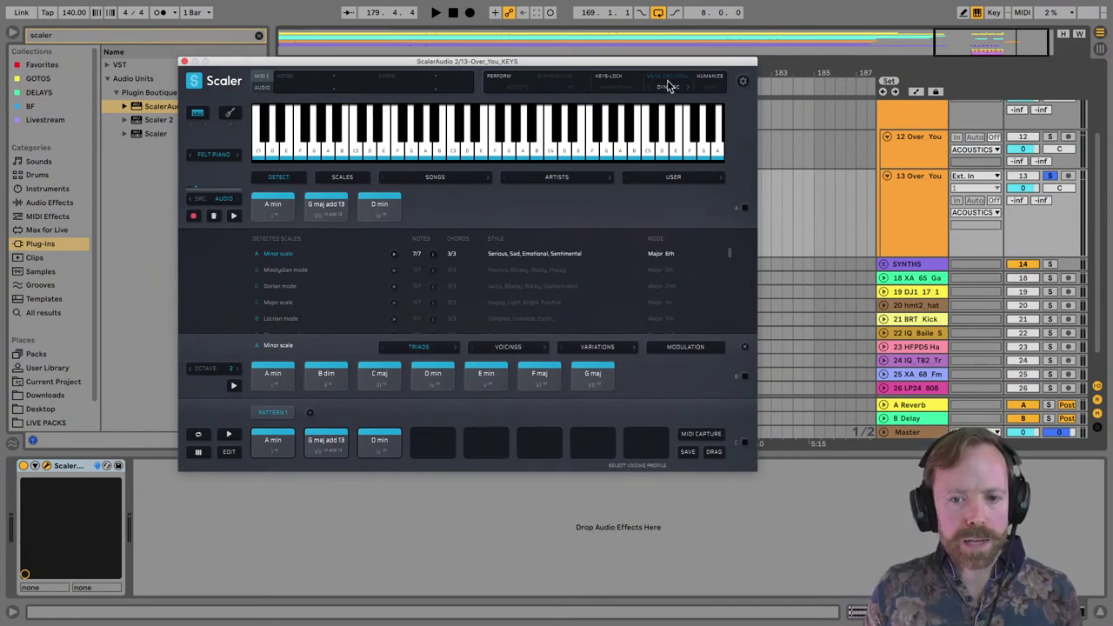
pyautogui.click(388, 383)
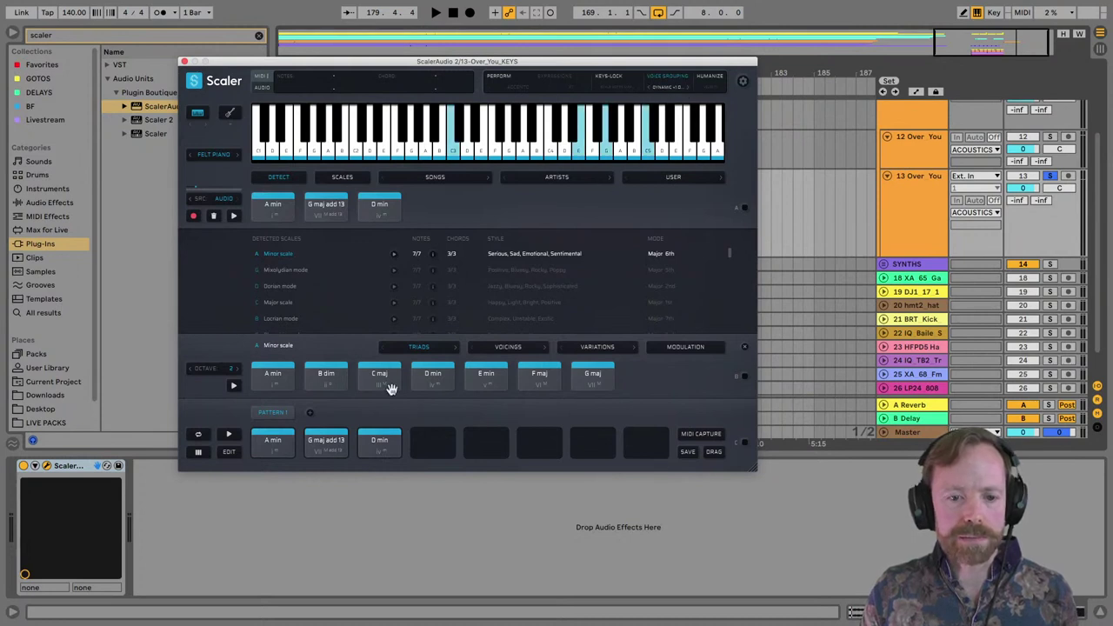
pyautogui.click(274, 441)
pyautogui.click(343, 442)
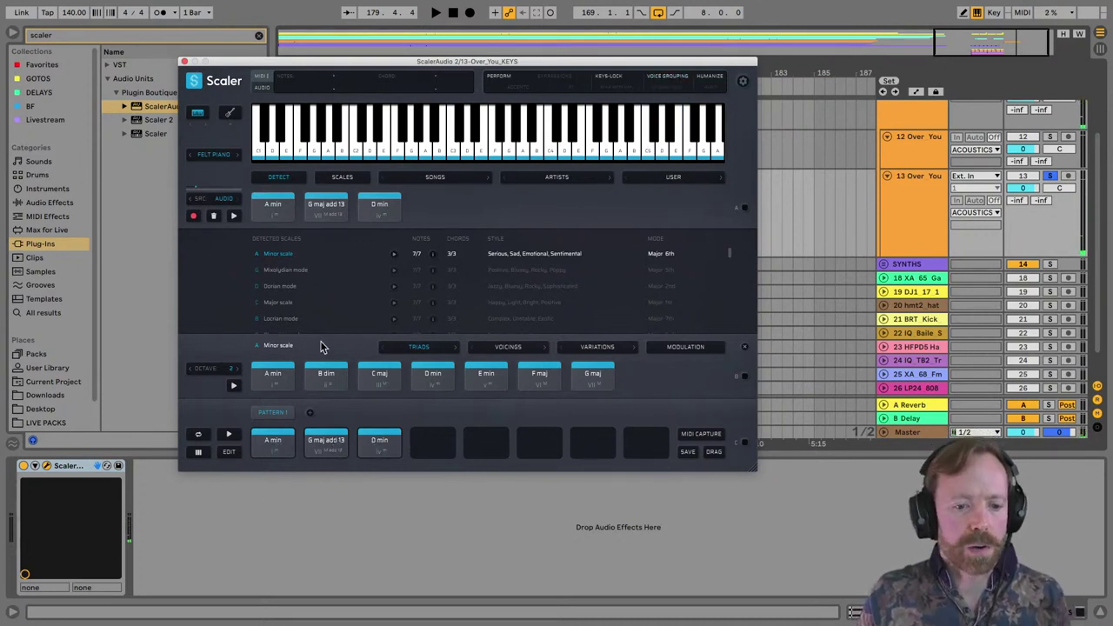
# Open the chord voicings editor for Pattern 1 and compare A min at octave 2 and octave 3.
pyautogui.click(229, 451)
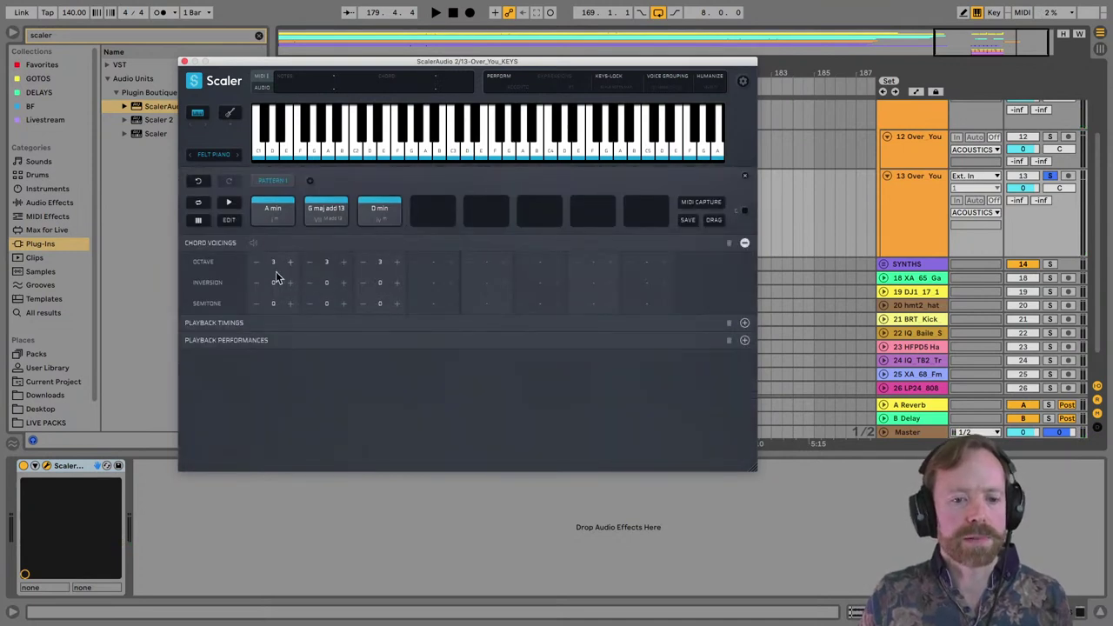
pyautogui.click(273, 211)
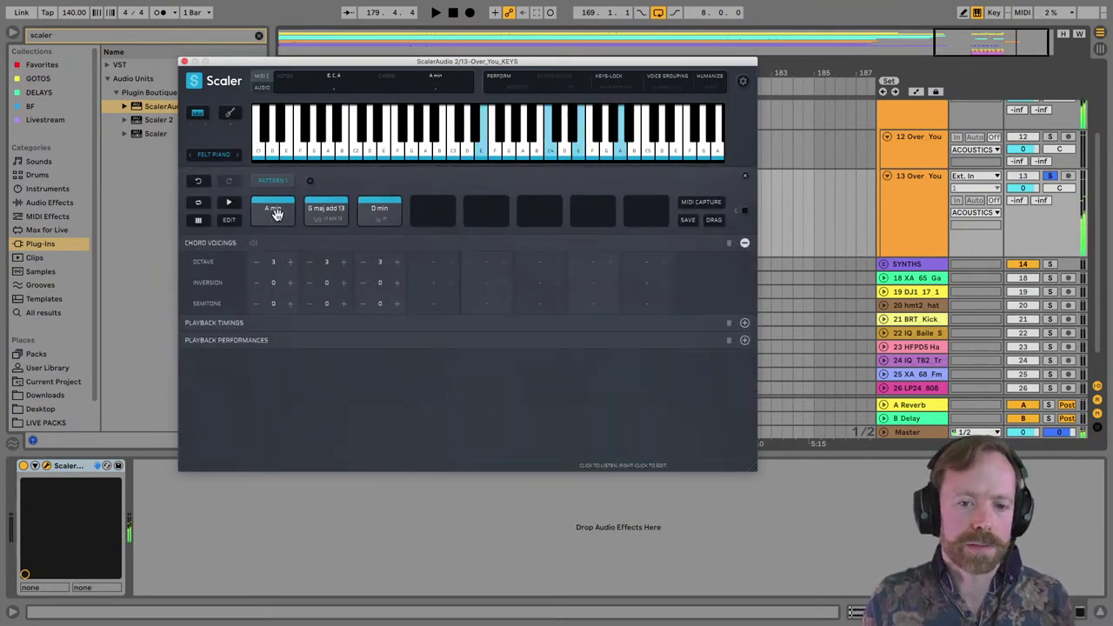
pyautogui.click(256, 261)
pyautogui.click(273, 212)
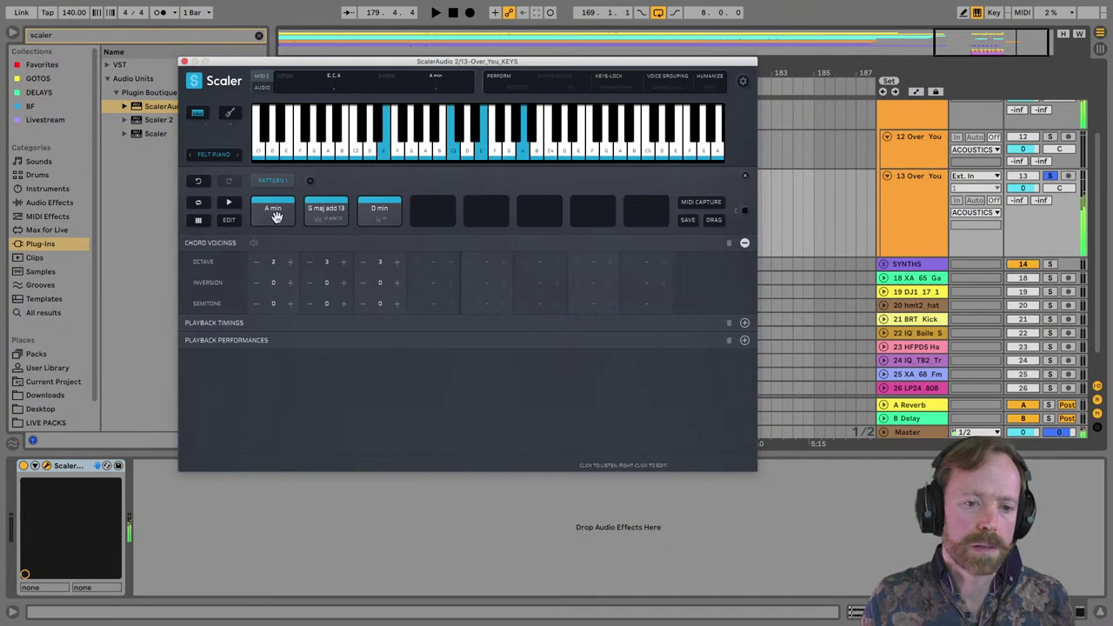
pyautogui.click(290, 261)
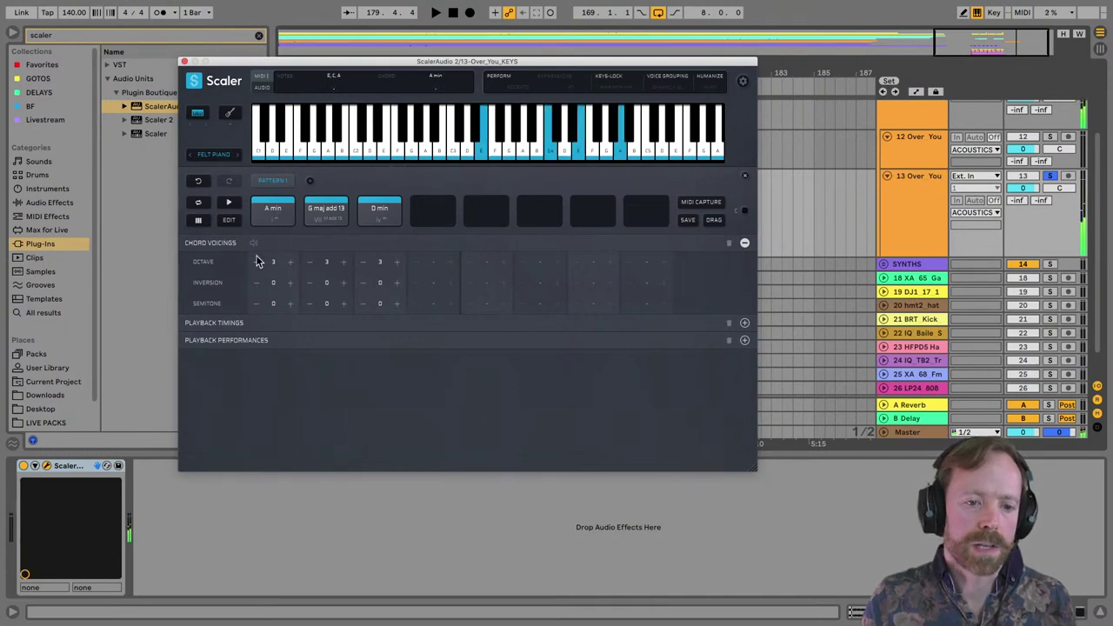
# Set G maj add 13 to octave 2 and inversion 2, and audition it alternately with A min.
pyautogui.click(323, 213)
pyautogui.click(309, 261)
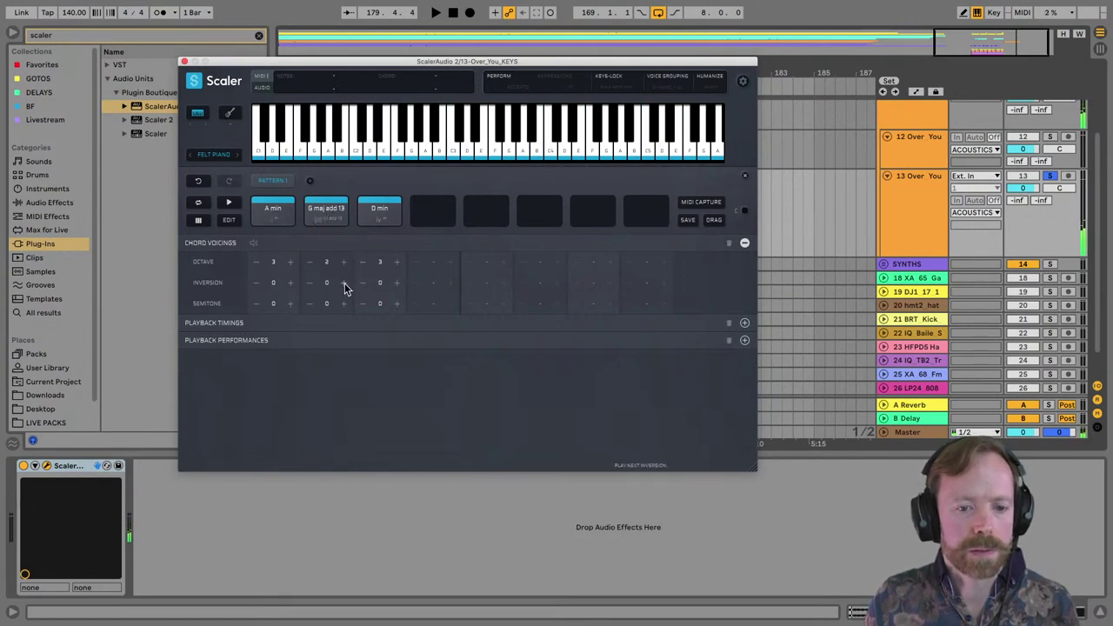
pyautogui.click(336, 208)
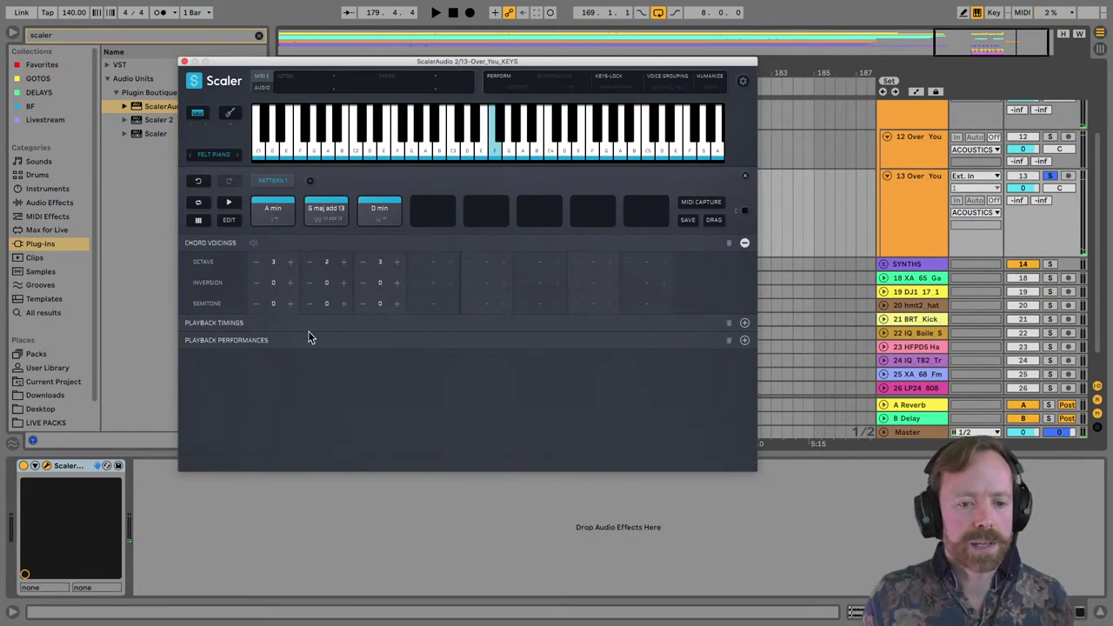
pyautogui.click(344, 283)
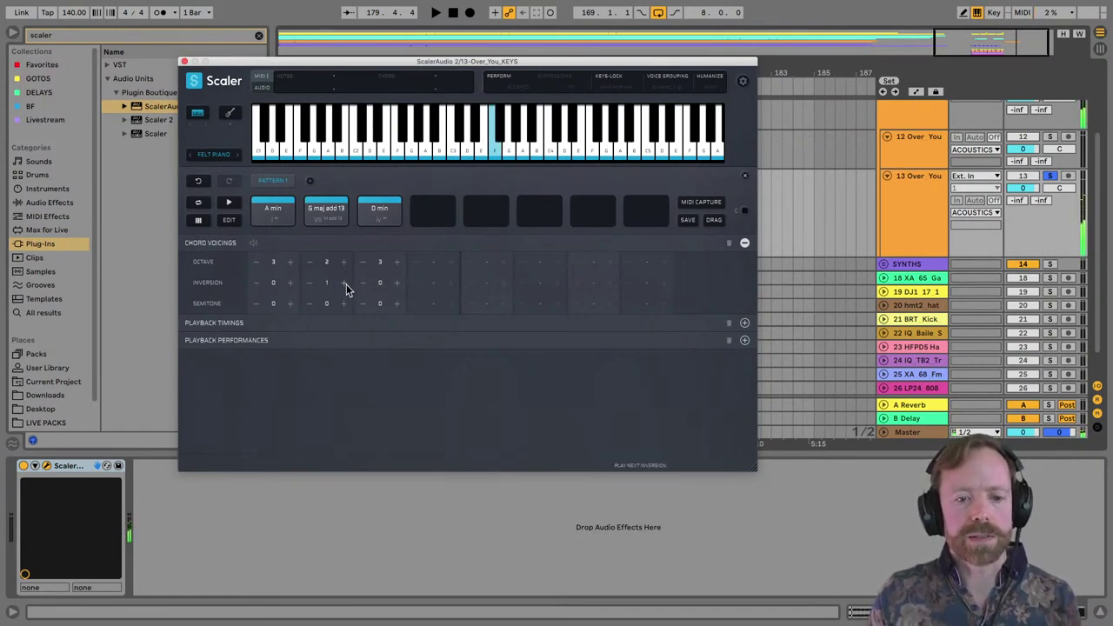
pyautogui.click(345, 285)
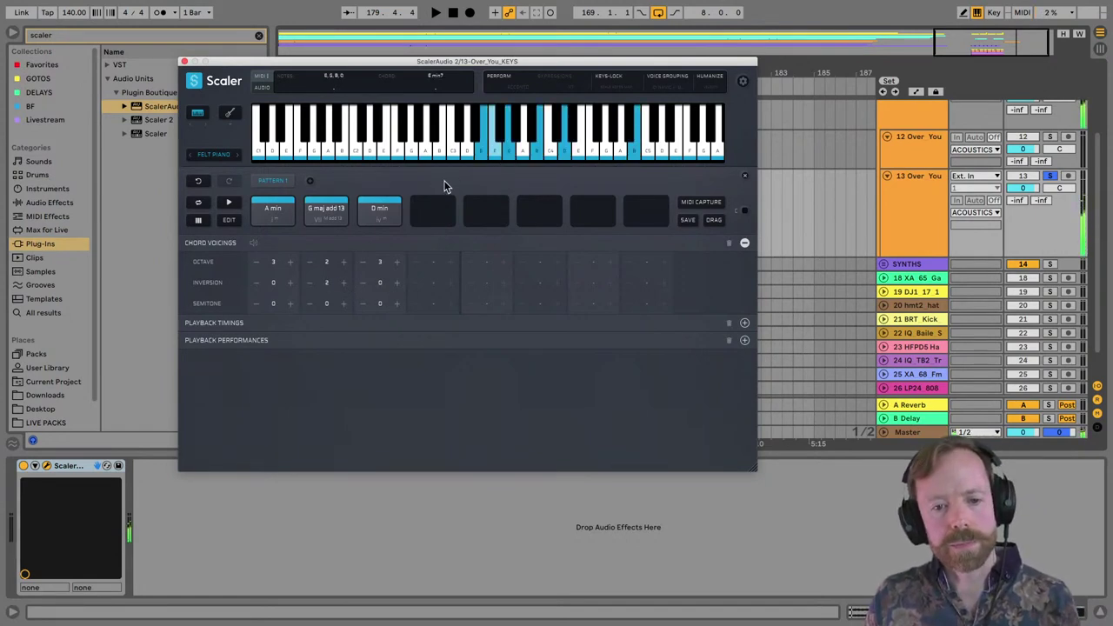
pyautogui.click(276, 218)
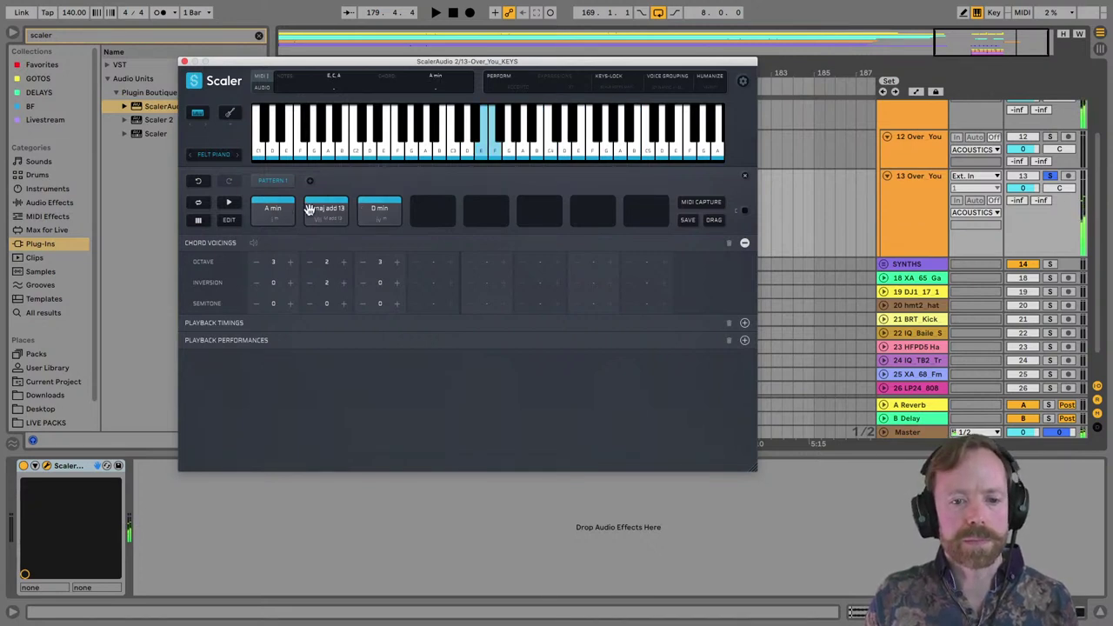
pyautogui.click(313, 210)
pyautogui.click(284, 213)
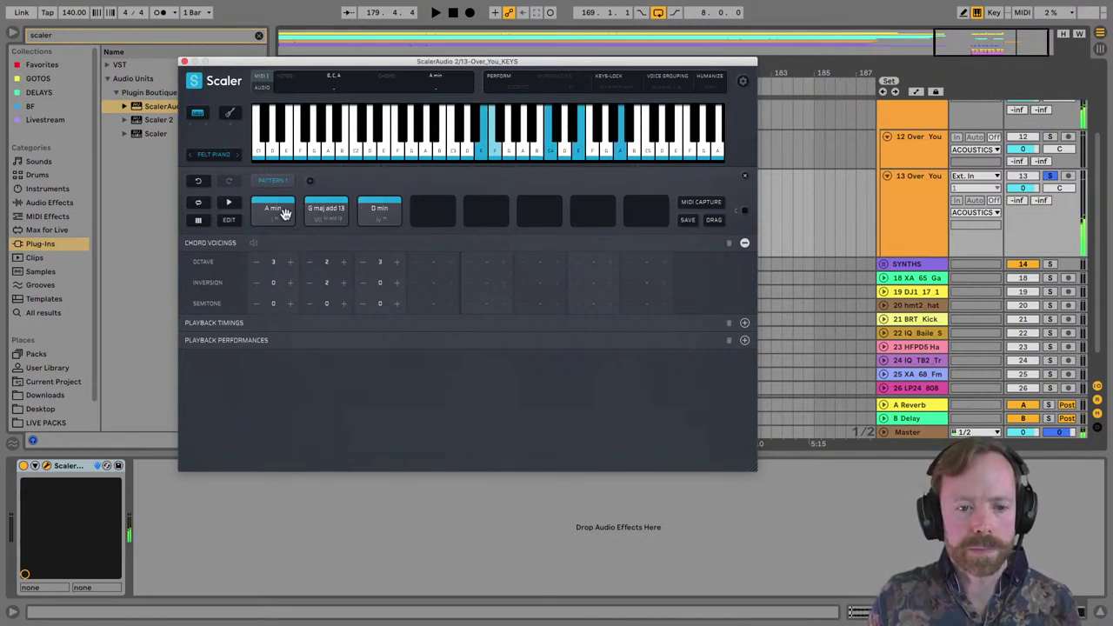
pyautogui.click(315, 212)
# Set D min to octave 2 and inversion 1, and audition it against G maj add 13.
pyautogui.click(371, 211)
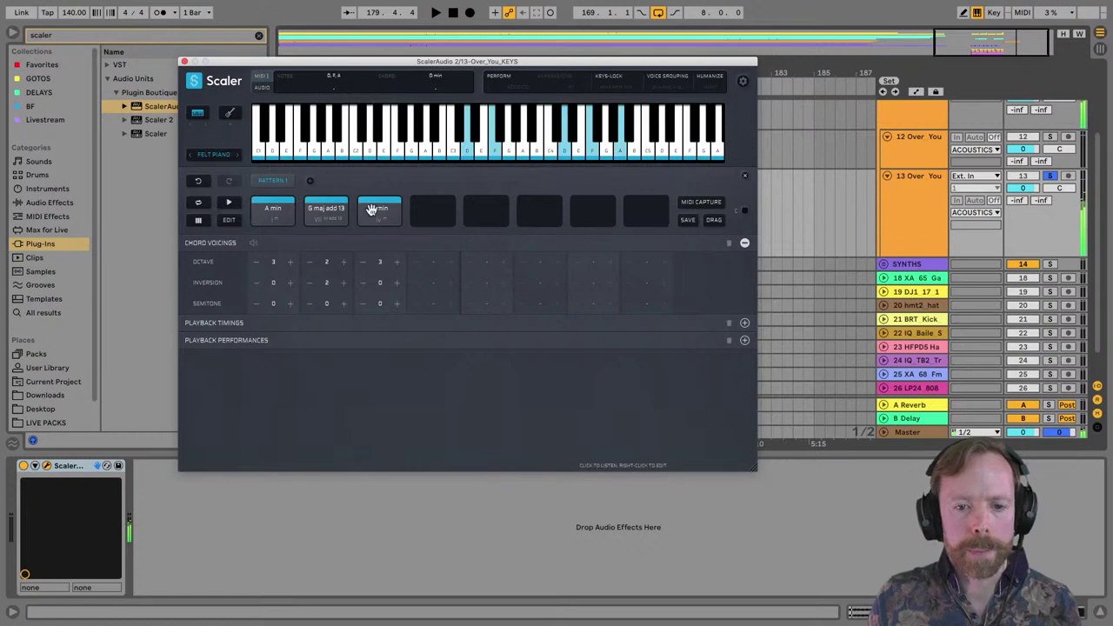
pyautogui.click(371, 210)
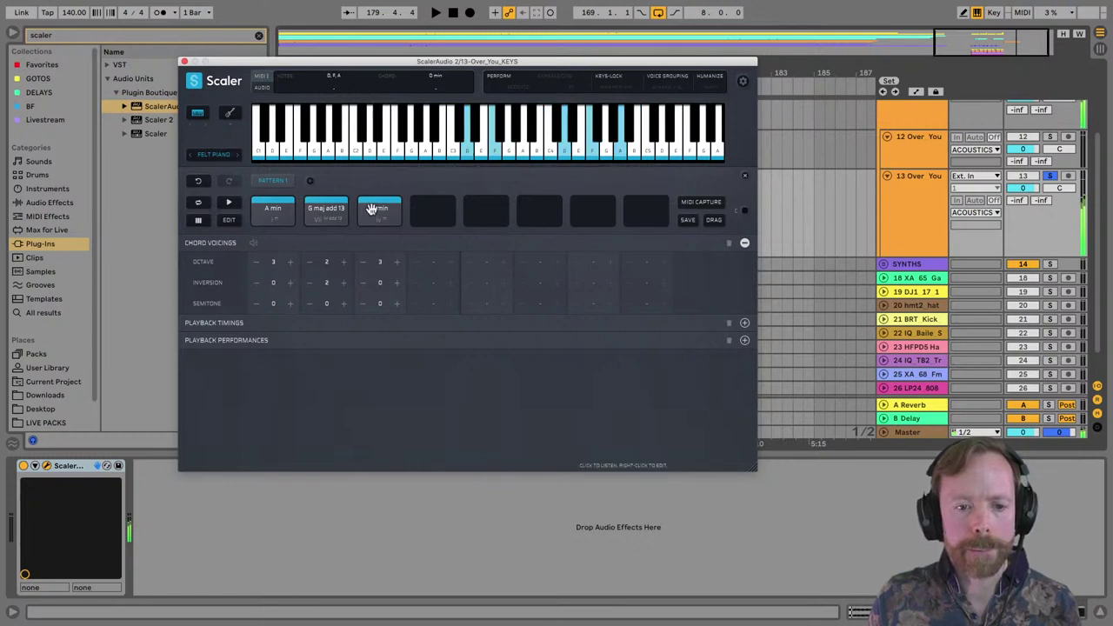
pyautogui.click(363, 262)
pyautogui.click(372, 214)
pyautogui.click(374, 214)
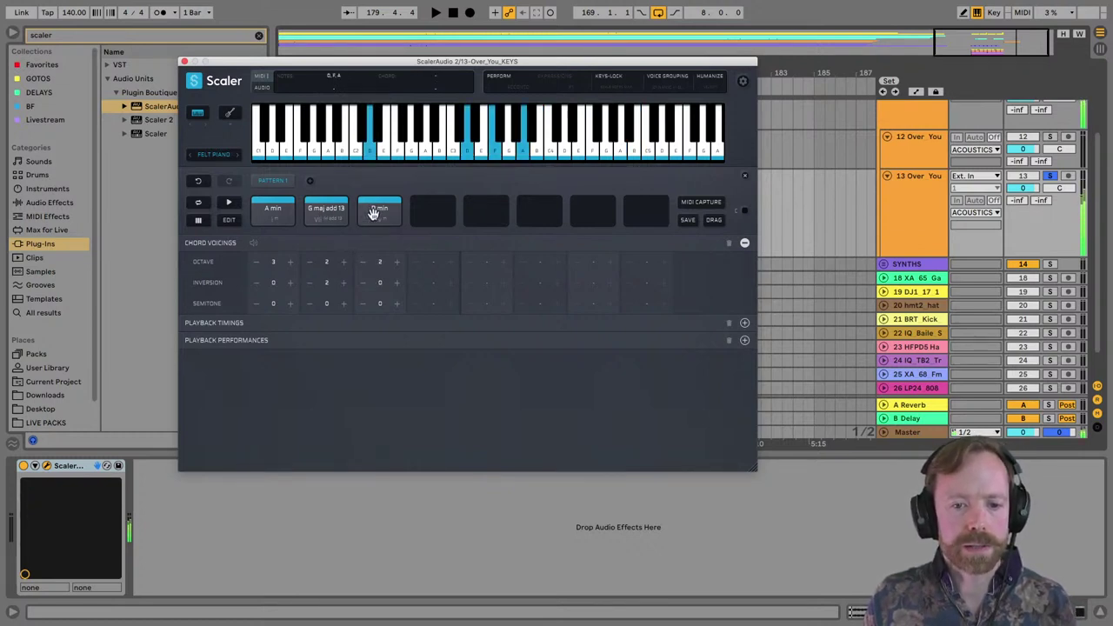
pyautogui.click(396, 282)
pyautogui.click(380, 212)
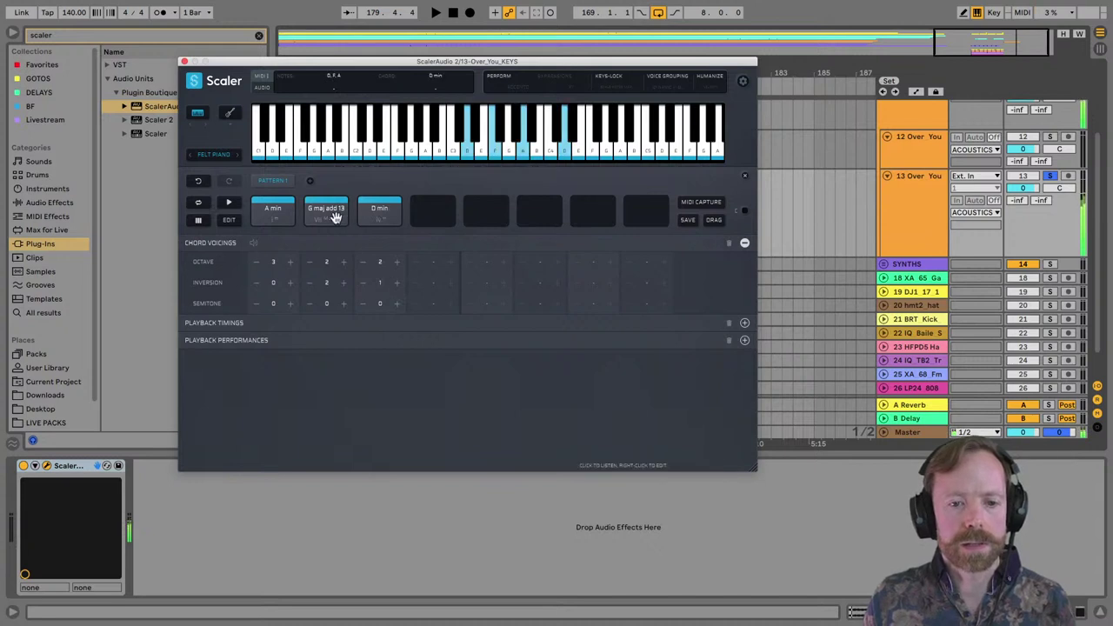
pyautogui.click(326, 212)
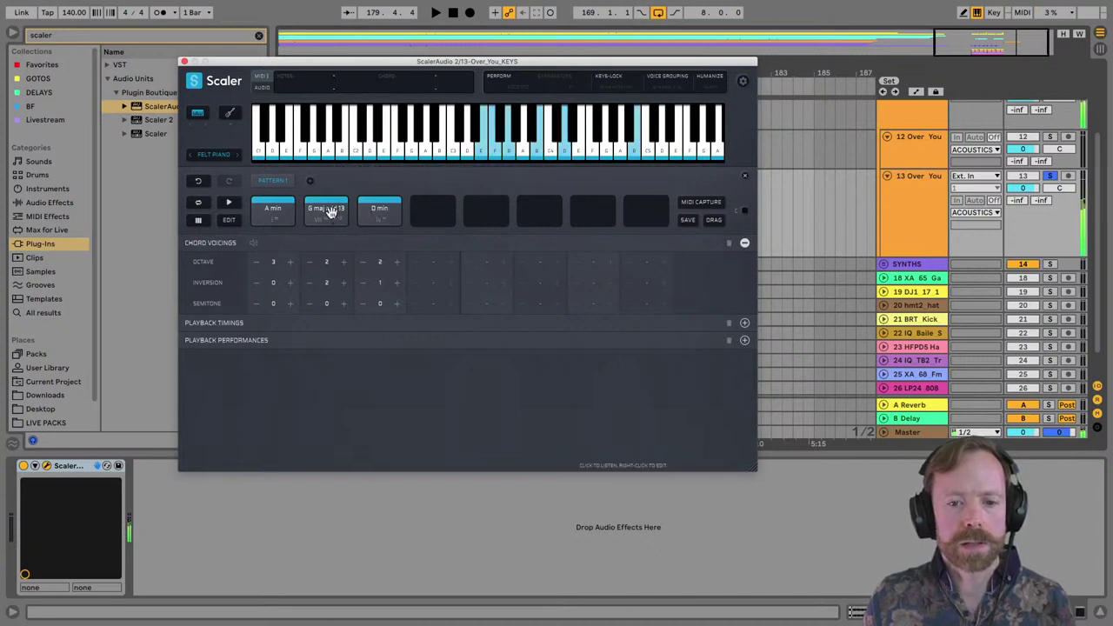
# Compare lower inversions of A min and set its inversion to -1.
pyautogui.click(273, 212)
pyautogui.click(272, 214)
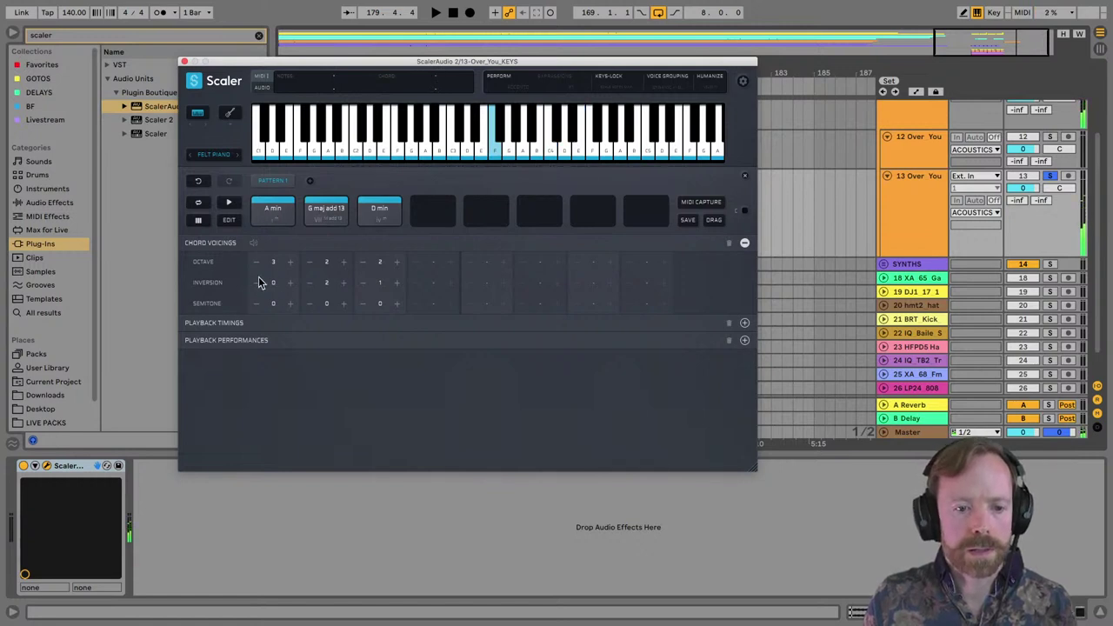
pyautogui.click(257, 282)
pyautogui.click(271, 216)
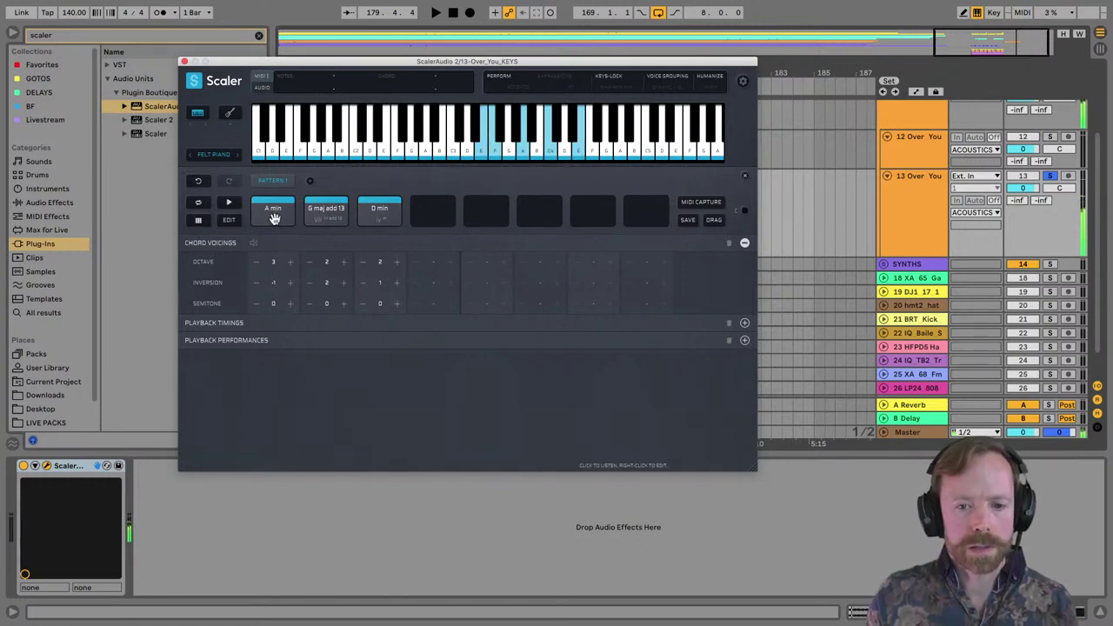
pyautogui.click(256, 282)
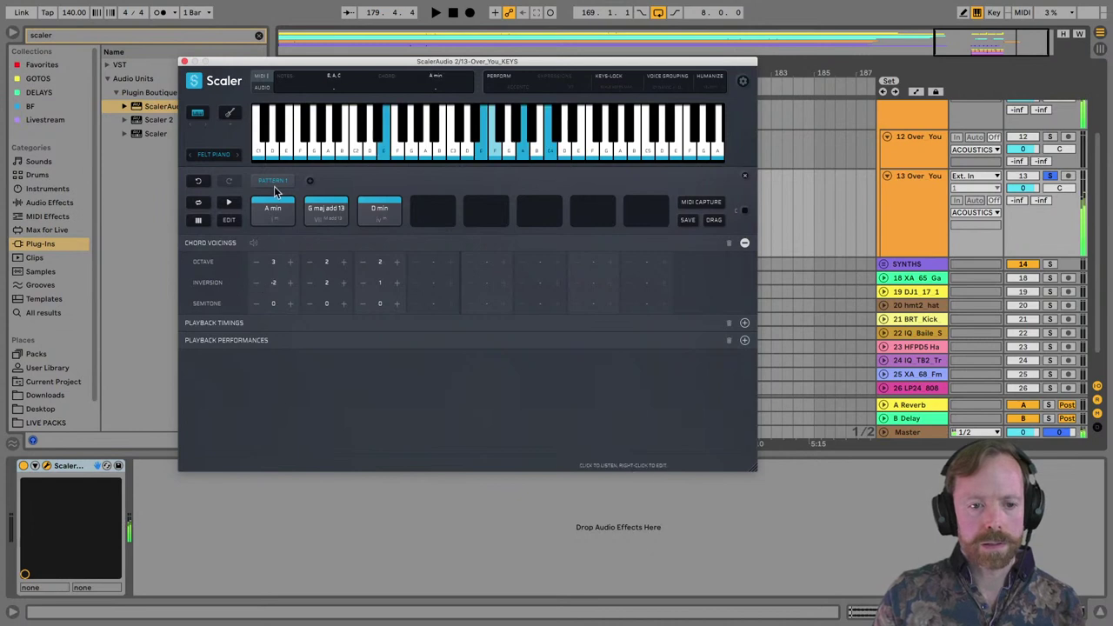
pyautogui.click(274, 205)
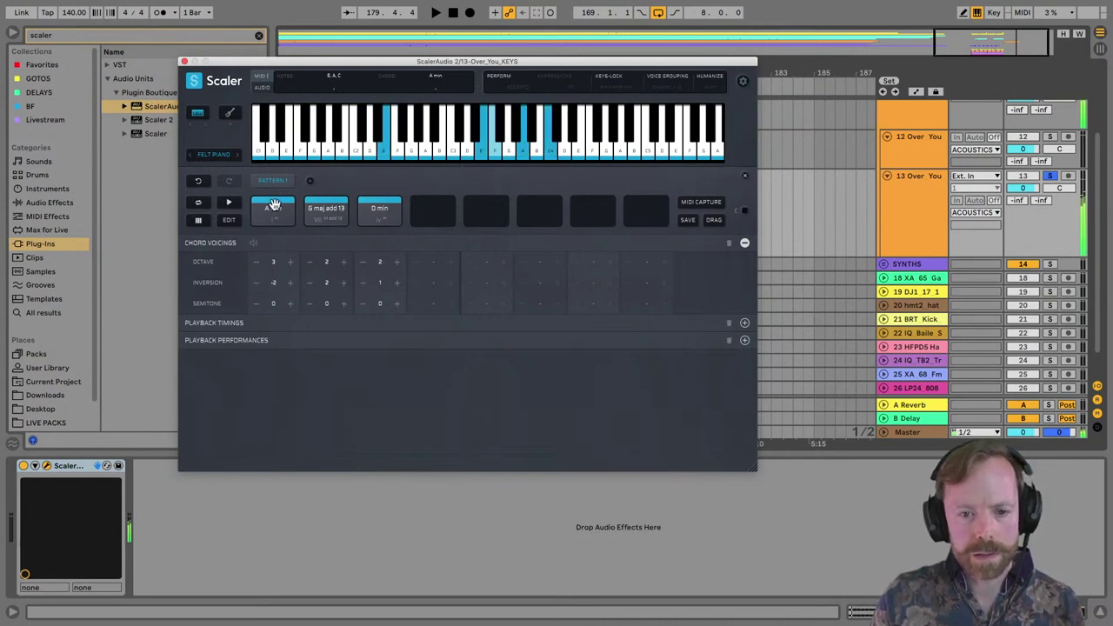
pyautogui.click(290, 283)
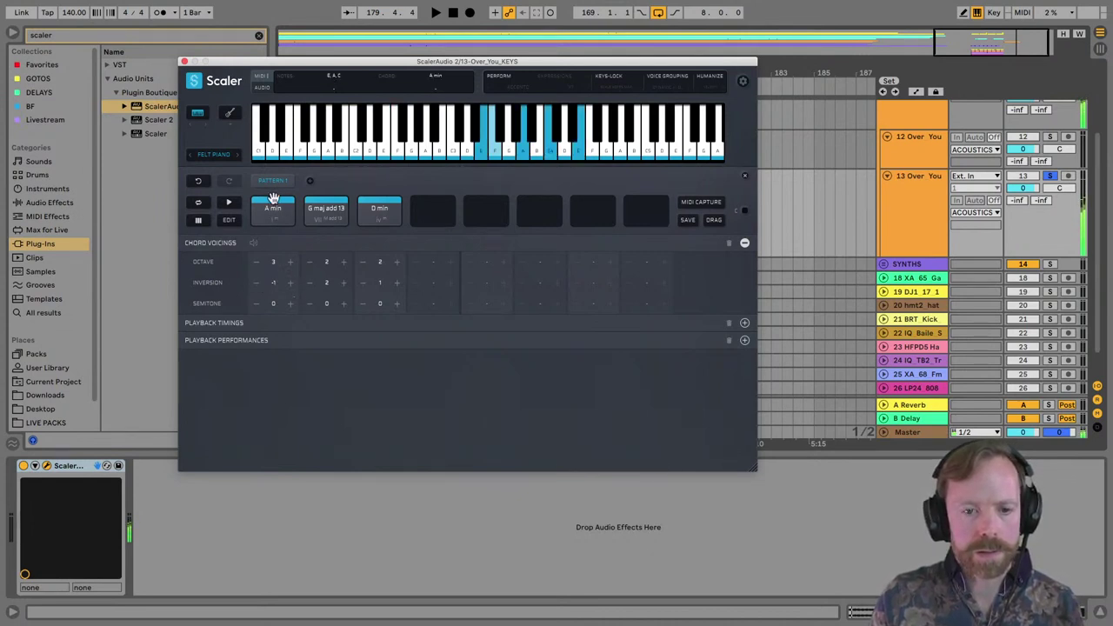
# Audition the revoiced progression A min, G maj add 13 and D min in Pattern 1.
pyautogui.click(326, 209)
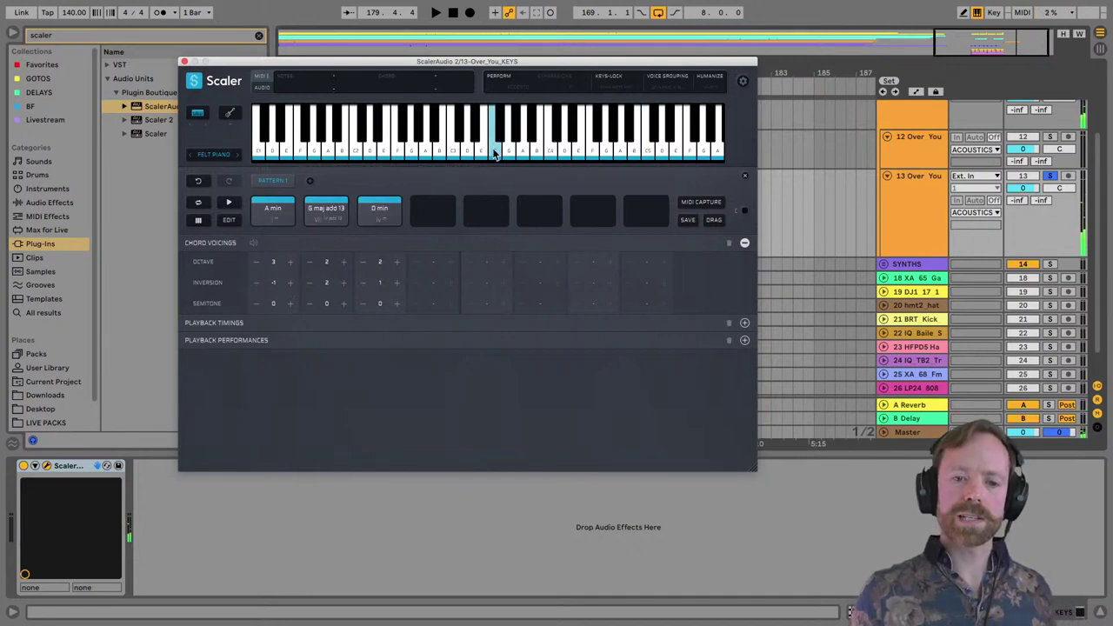
pyautogui.click(265, 210)
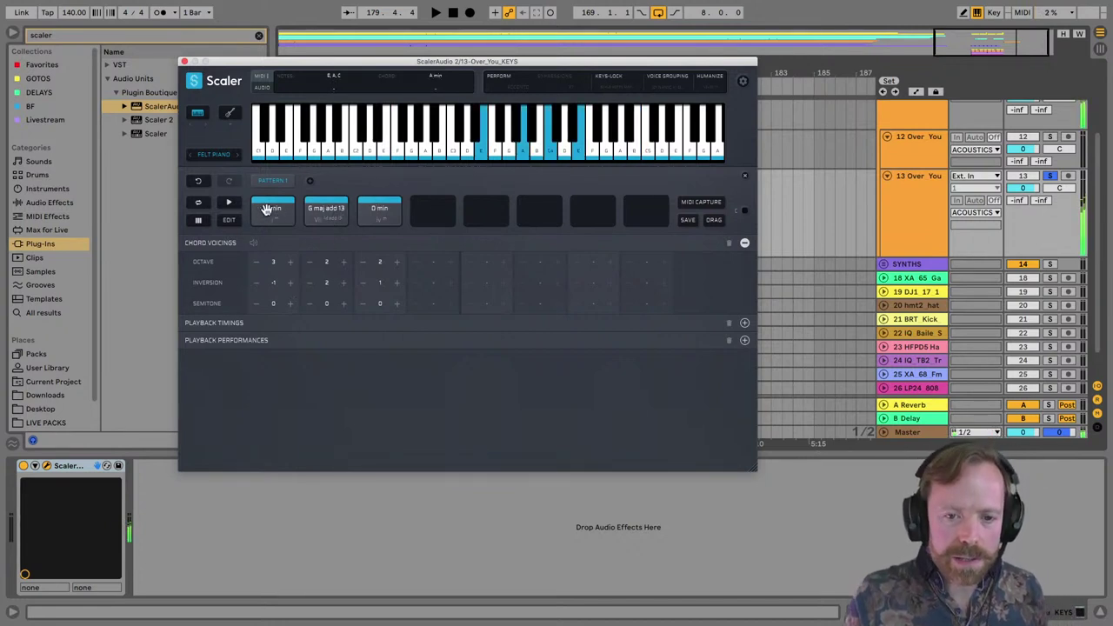
pyautogui.click(311, 210)
pyautogui.click(378, 209)
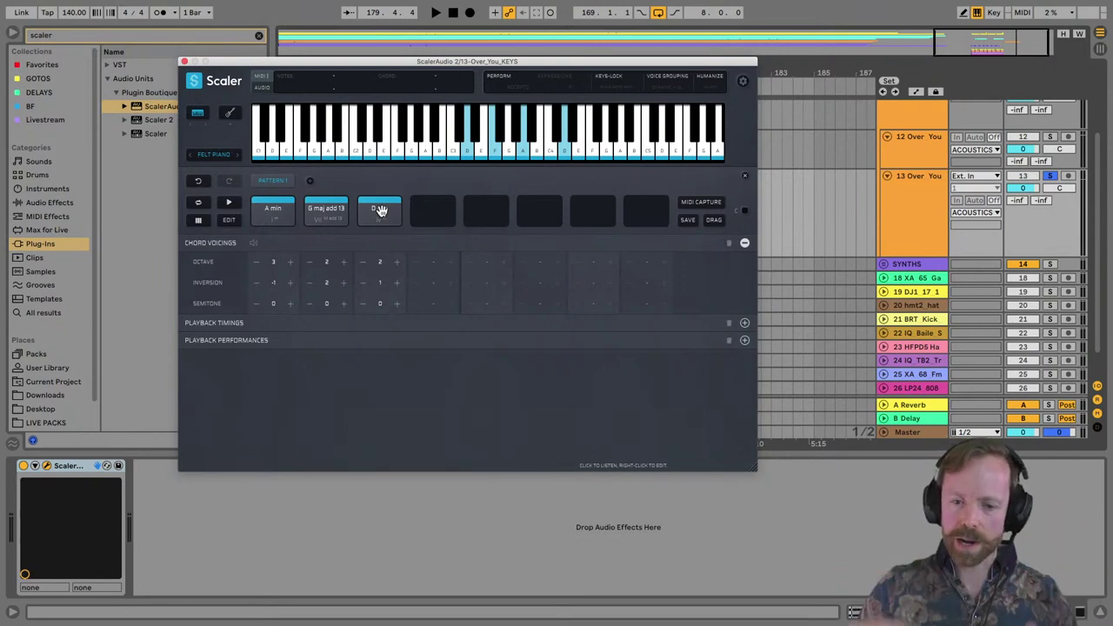
# Edit the G maj add 13 chord in Pattern 1 by removing its highest B note and apply the change.
pyautogui.click(330, 209)
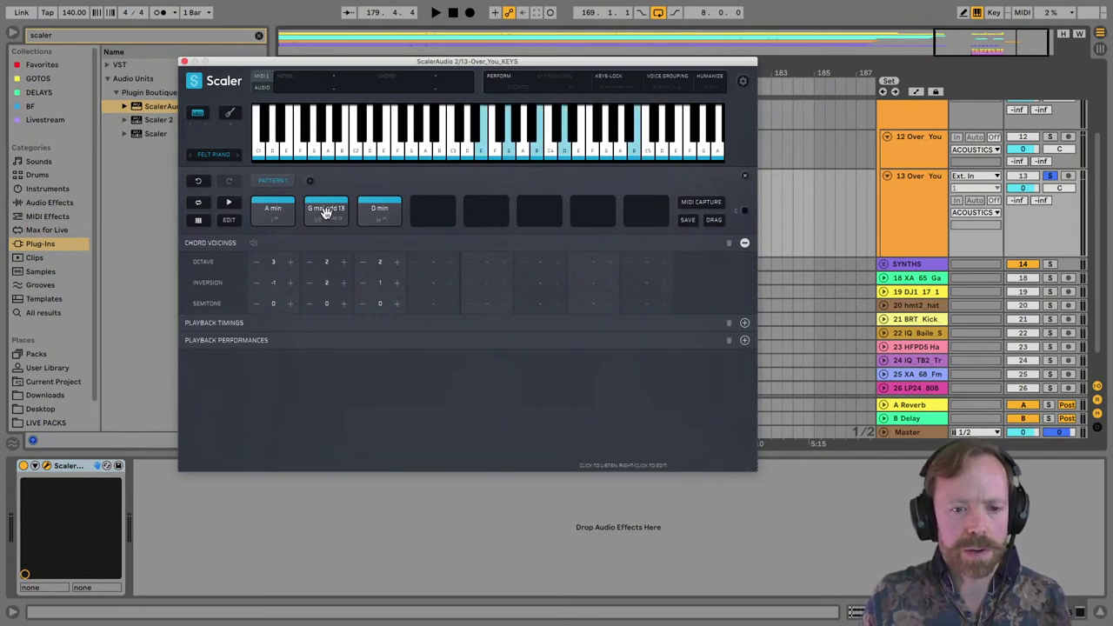
pyautogui.rightClick(326, 220)
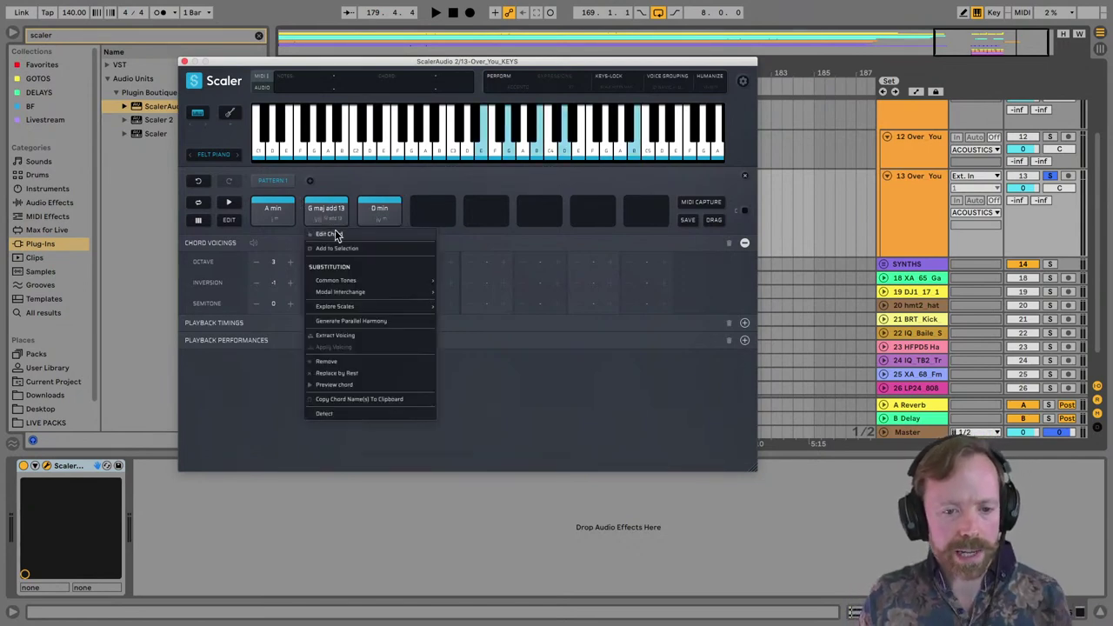
pyautogui.click(338, 233)
pyautogui.click(621, 146)
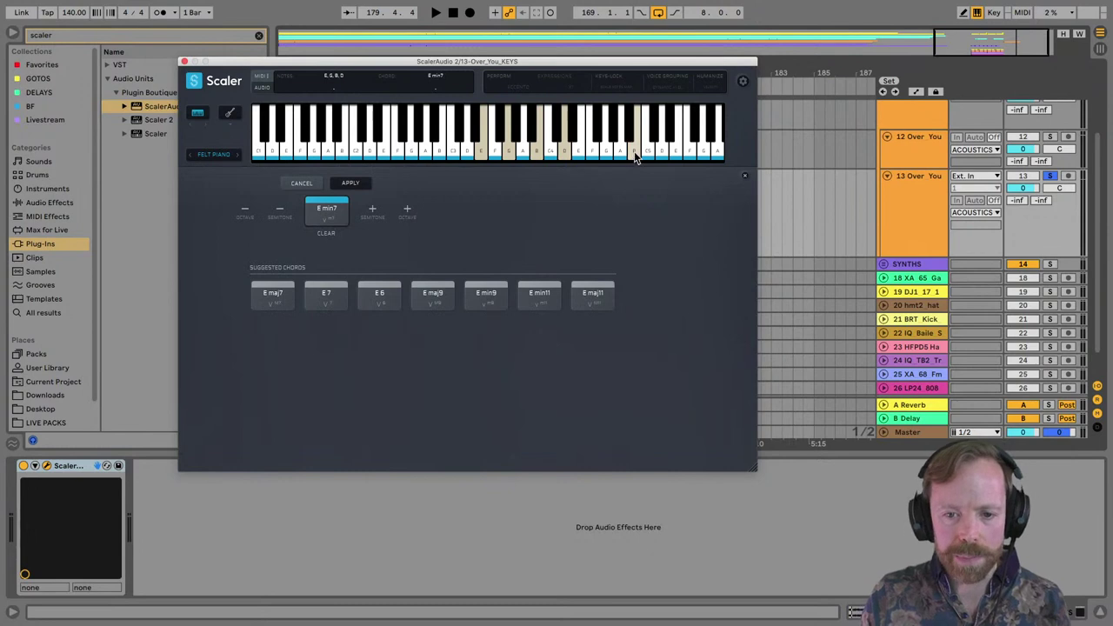
pyautogui.click(634, 143)
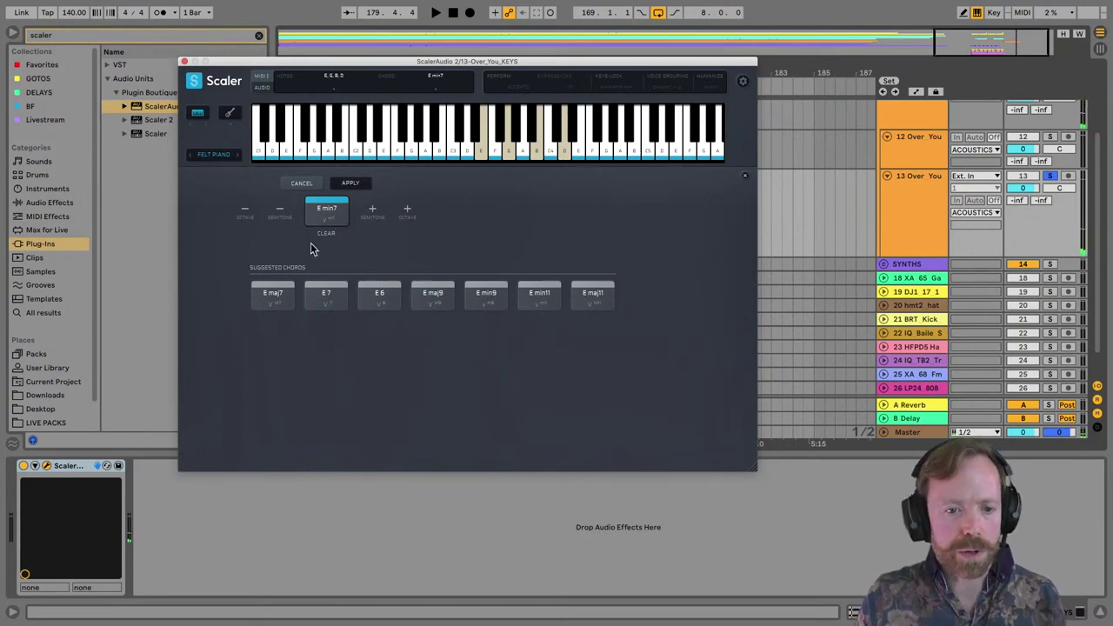
pyautogui.click(354, 185)
# Audition the edited progression A min, E min7 and D min in Pattern 1.
pyautogui.click(277, 210)
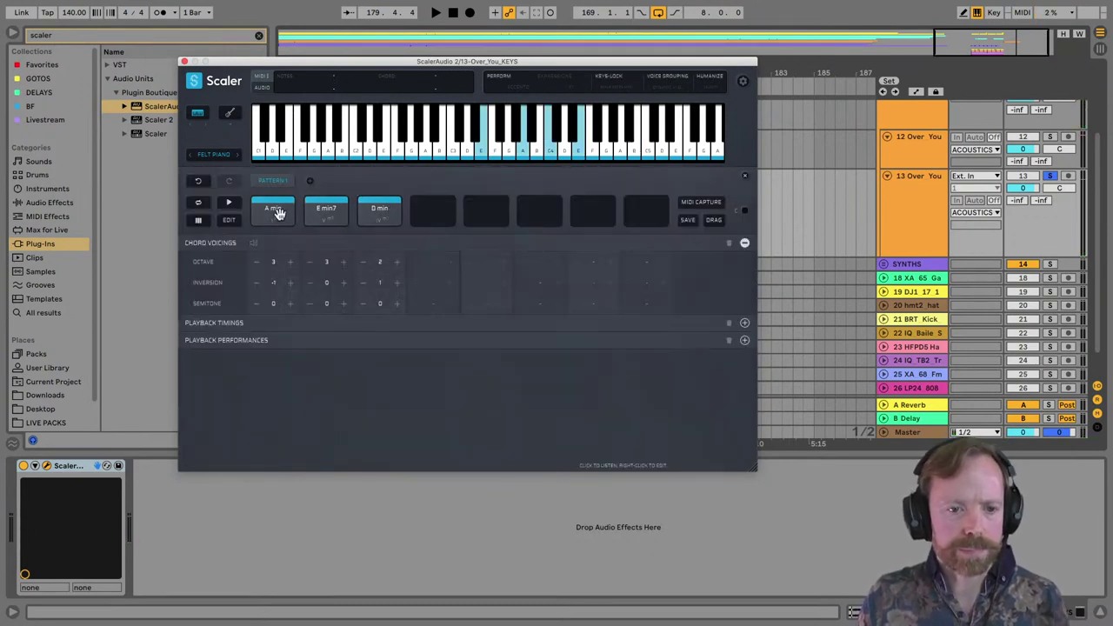
pyautogui.click(325, 213)
pyautogui.click(370, 215)
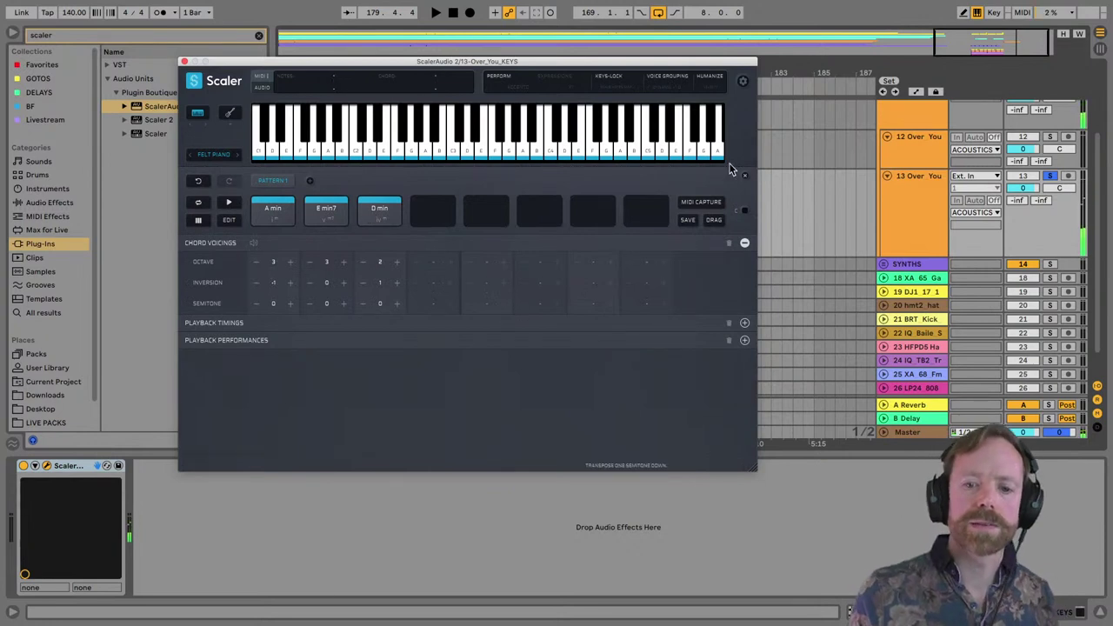
# Add a MIDI track below the LP24 808 track and export Scaler's Pattern 1 chords onto it, declining the tempo and time signature import.
pyautogui.scroll(-2, 905, 228)
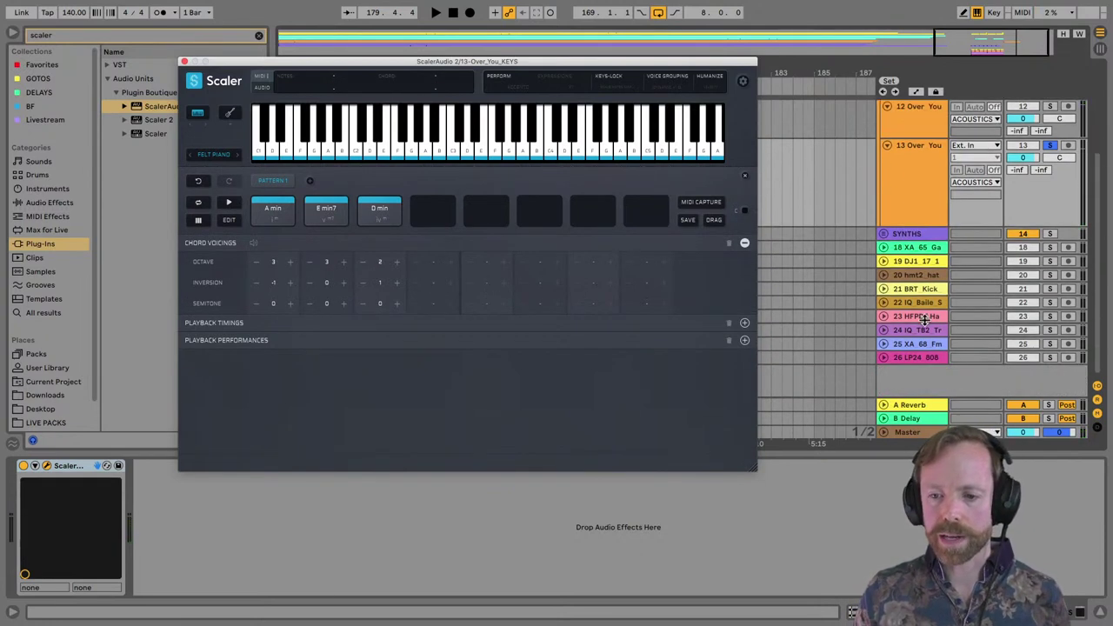
pyautogui.click(926, 359)
pyautogui.press('super+shift+t')
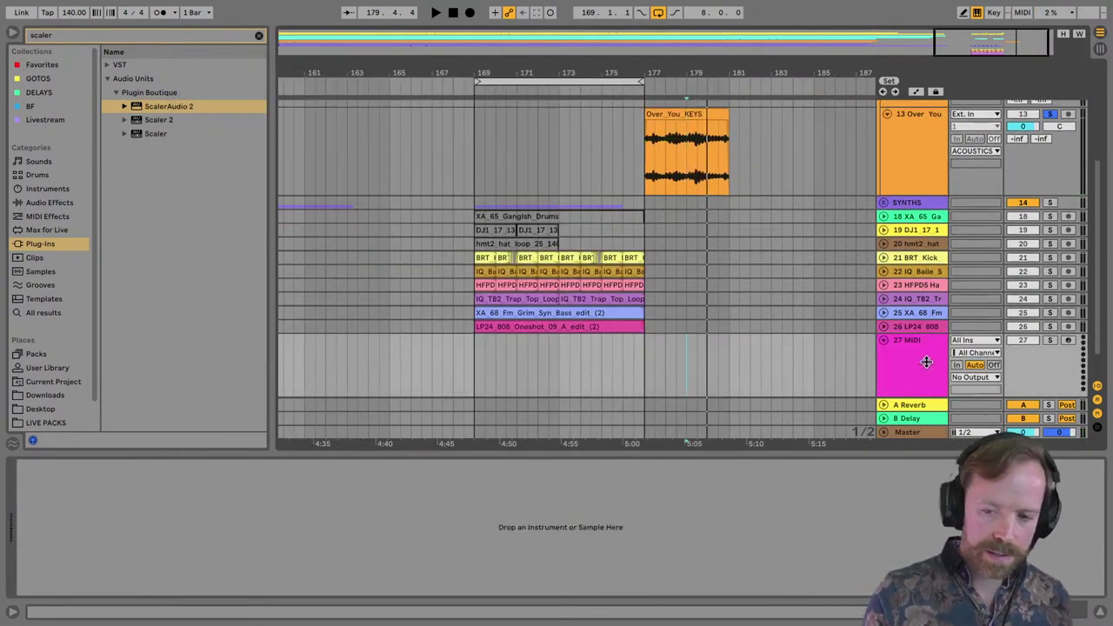
pyautogui.click(915, 125)
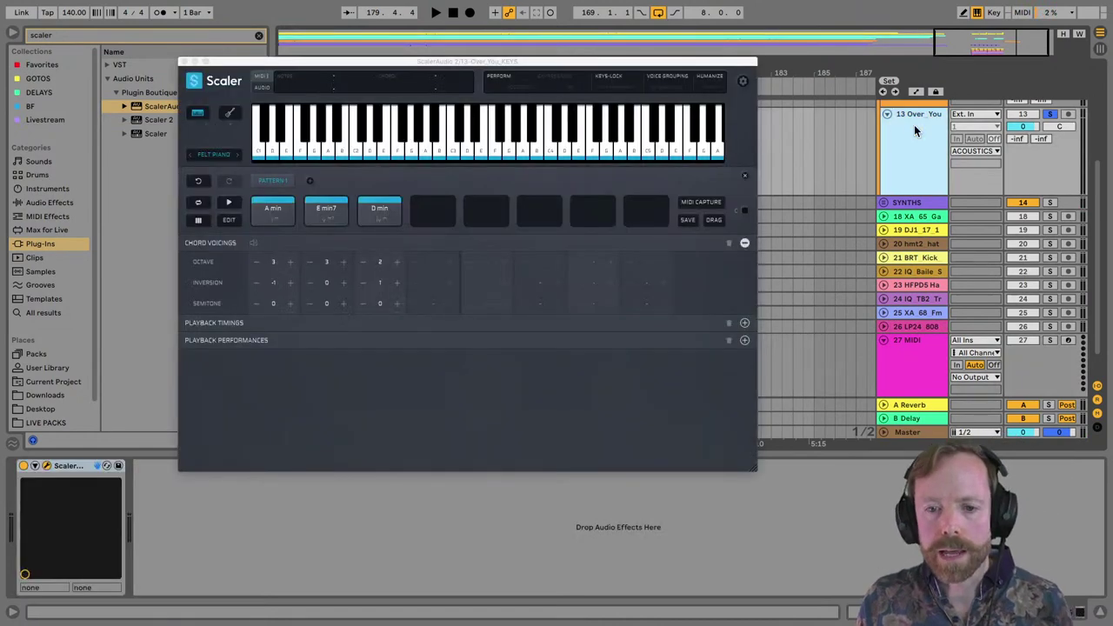
pyautogui.moveTo(713, 218); pyautogui.dragTo(785, 348)
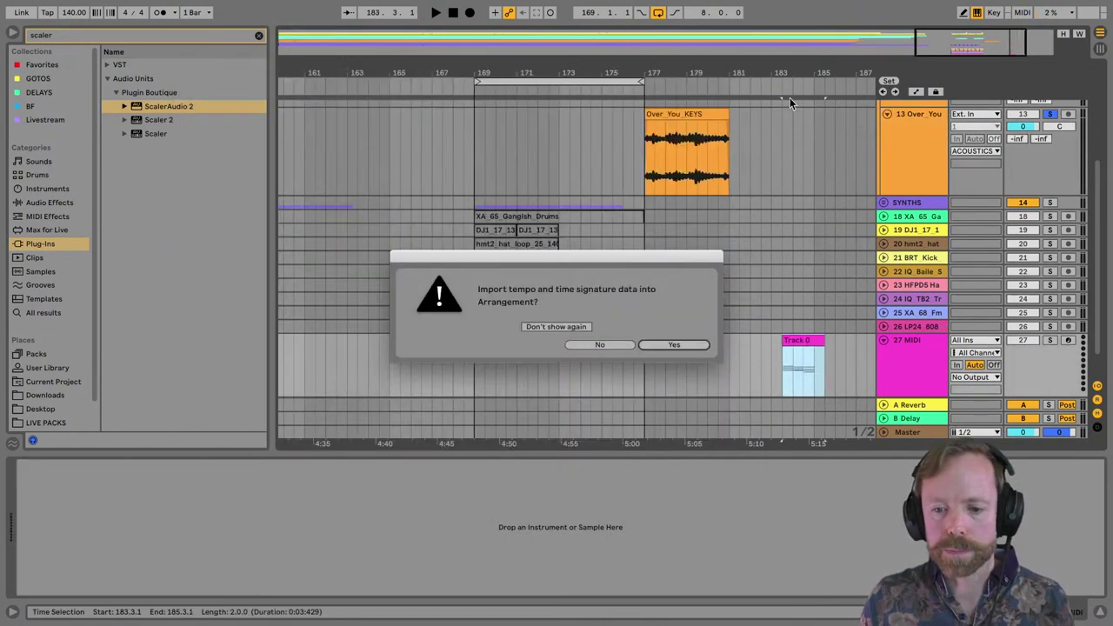
pyautogui.click(600, 346)
# Move the chord clip to start at bar 177 and extend it to bar 181, matching the Over_You_KEYS clip.
pyautogui.scroll(5, 780, 129)
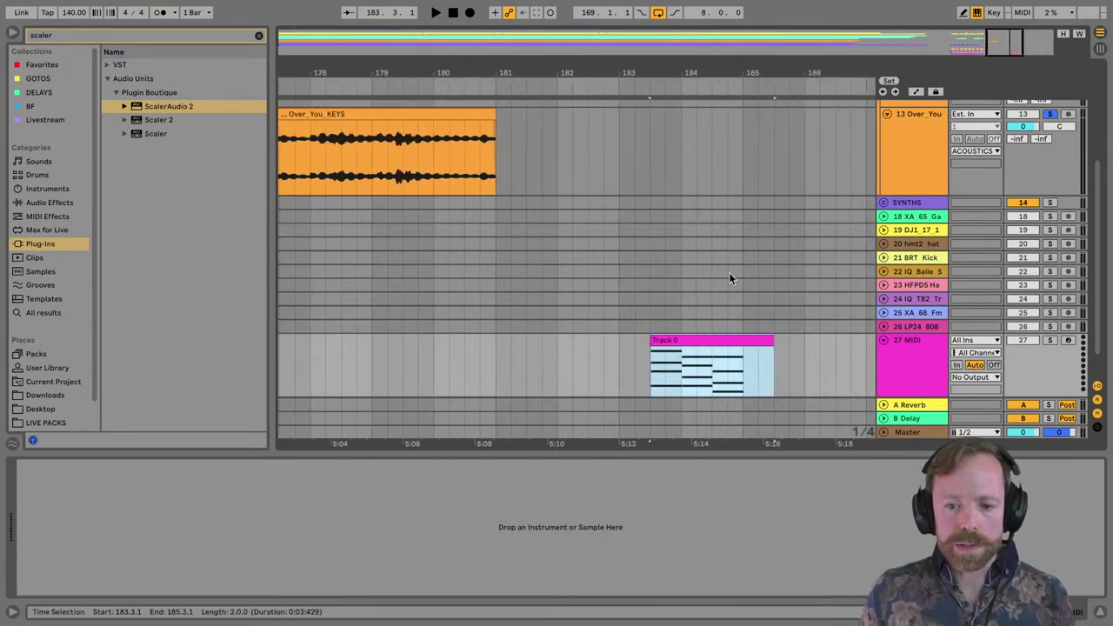
pyautogui.moveTo(713, 340); pyautogui.dragTo(559, 363)
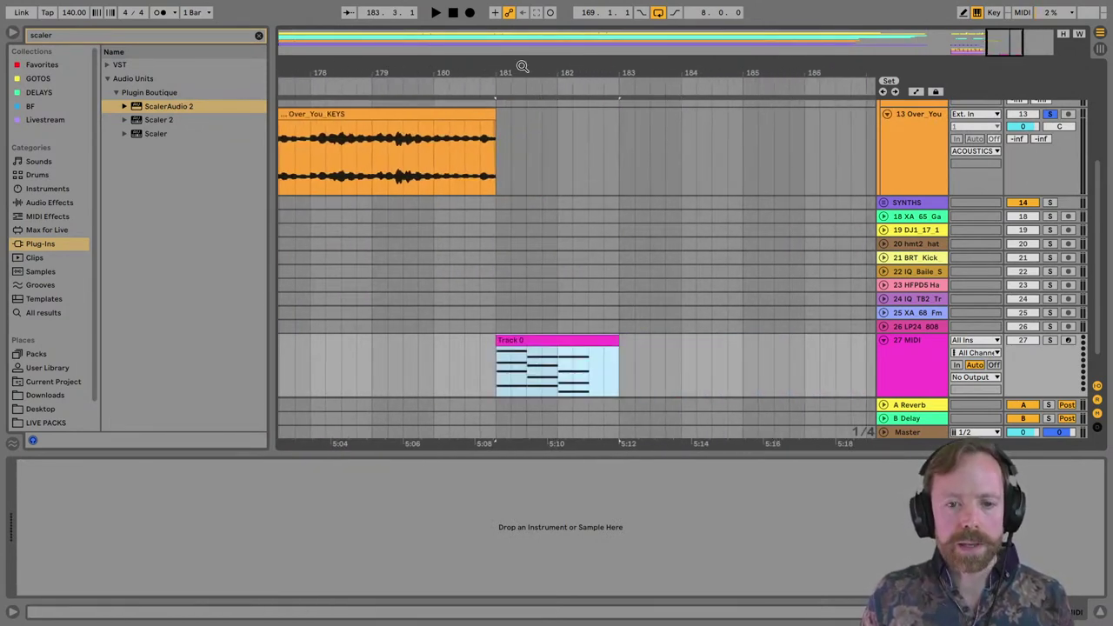
pyautogui.moveTo(522, 66); pyautogui.dragTo(658, 68)
pyautogui.keyDown('alt'); pyautogui.moveTo(678, 338); pyautogui.dragTo(491, 370); pyautogui.keyUp('alt')
pyautogui.moveTo(539, 340); pyautogui.dragTo(638, 340)
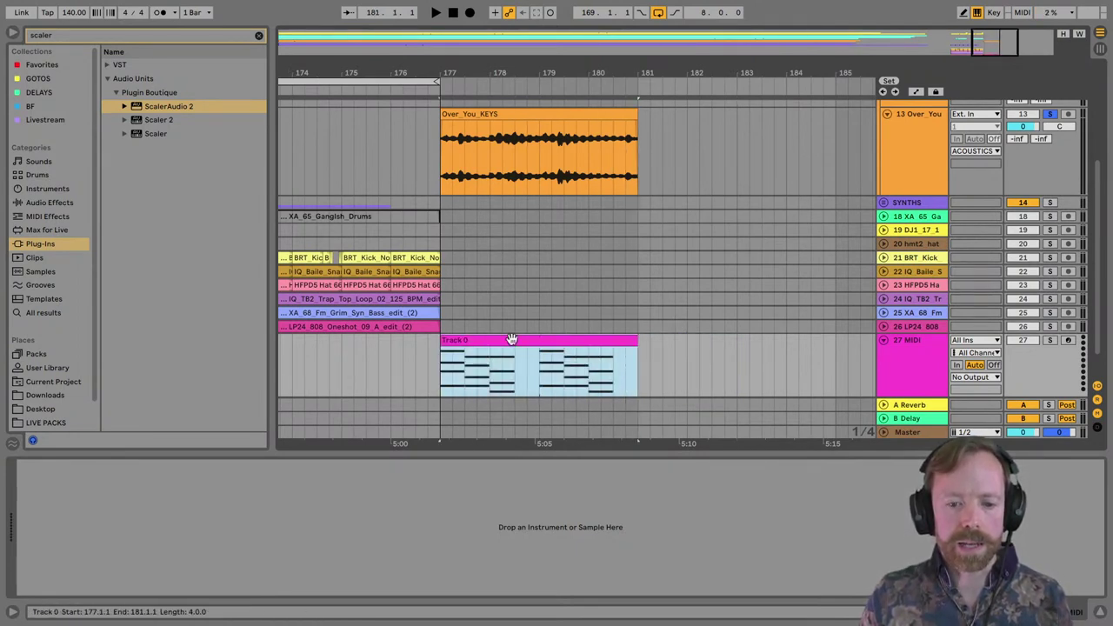
# Stretch the clip's chord notes so each chord lasts one bar, and lengthen the clip's loop to four bars.
pyautogui.click(459, 117)
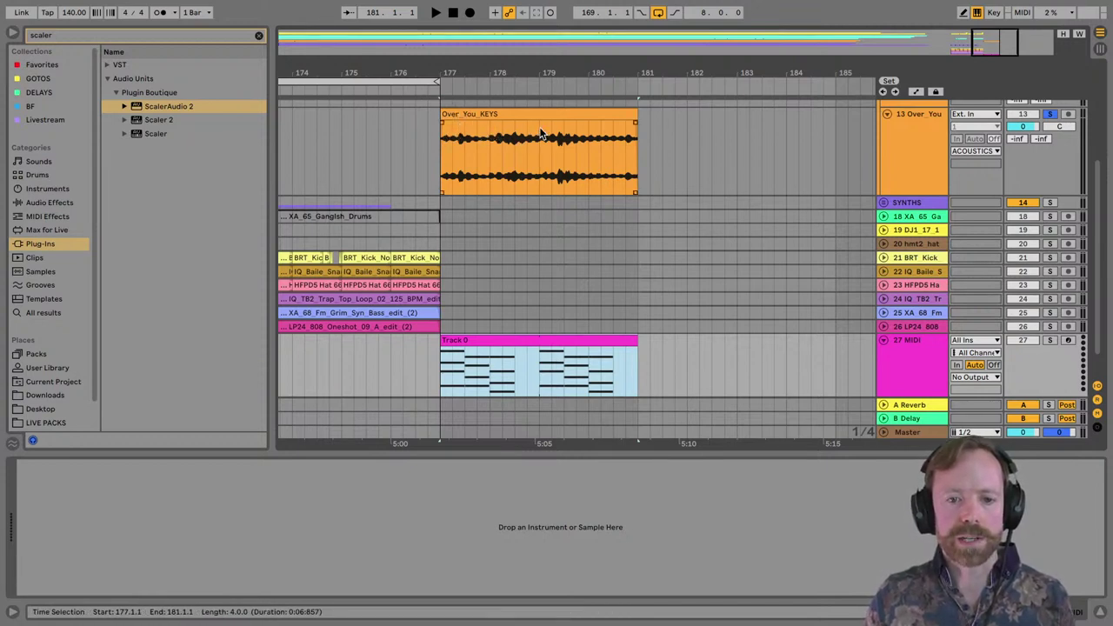
pyautogui.doubleClick(512, 338)
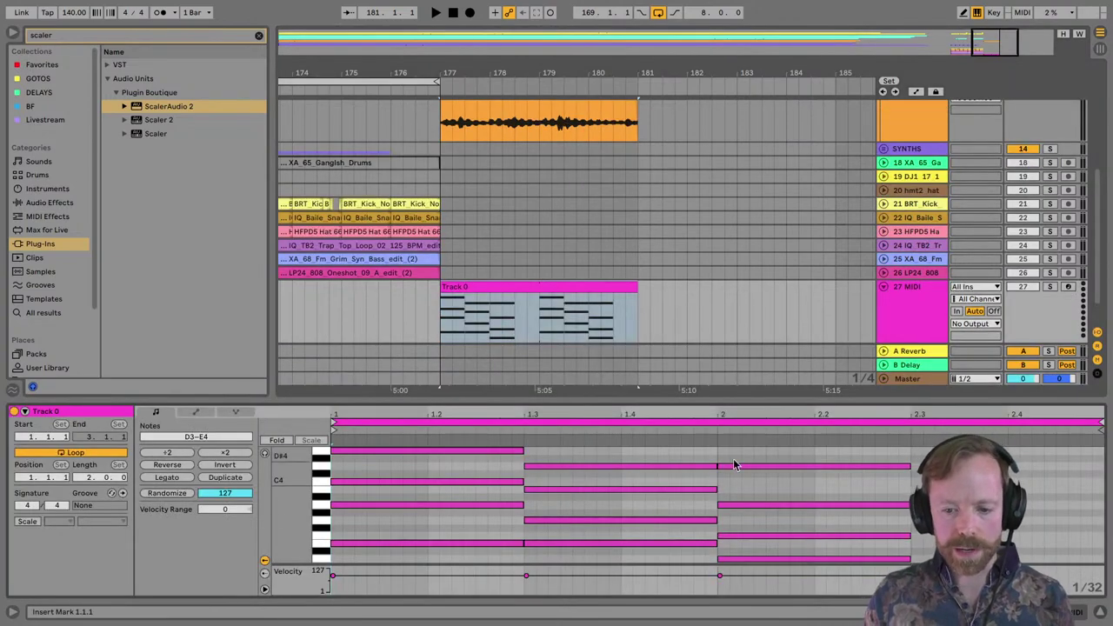
pyautogui.moveTo(787, 400); pyautogui.dragTo(765, 236)
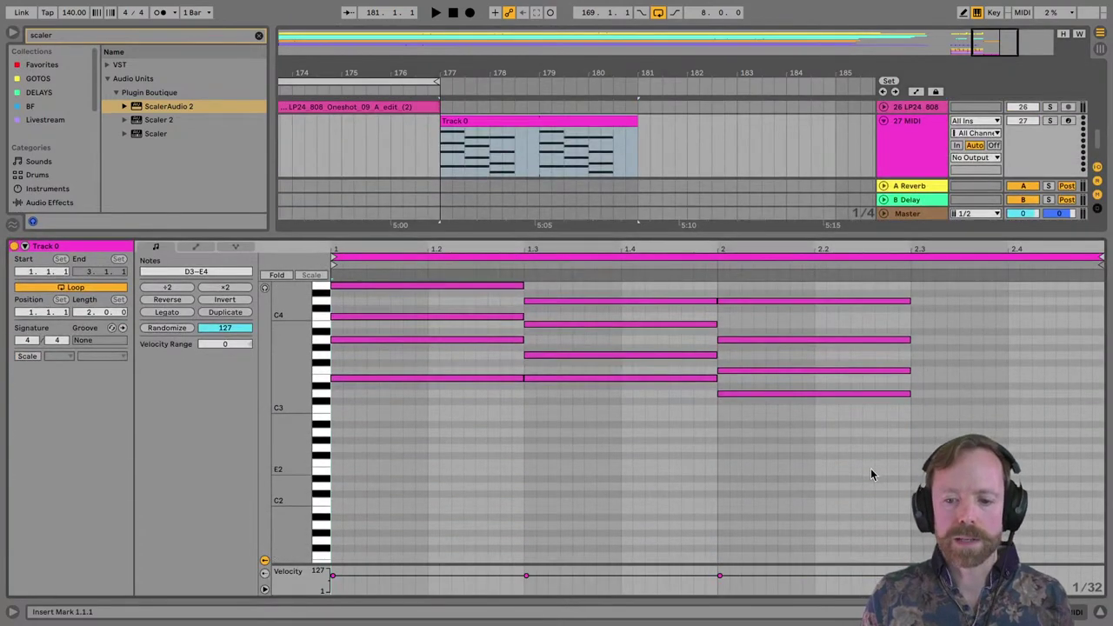
pyautogui.moveTo(869, 473); pyautogui.dragTo(389, 275)
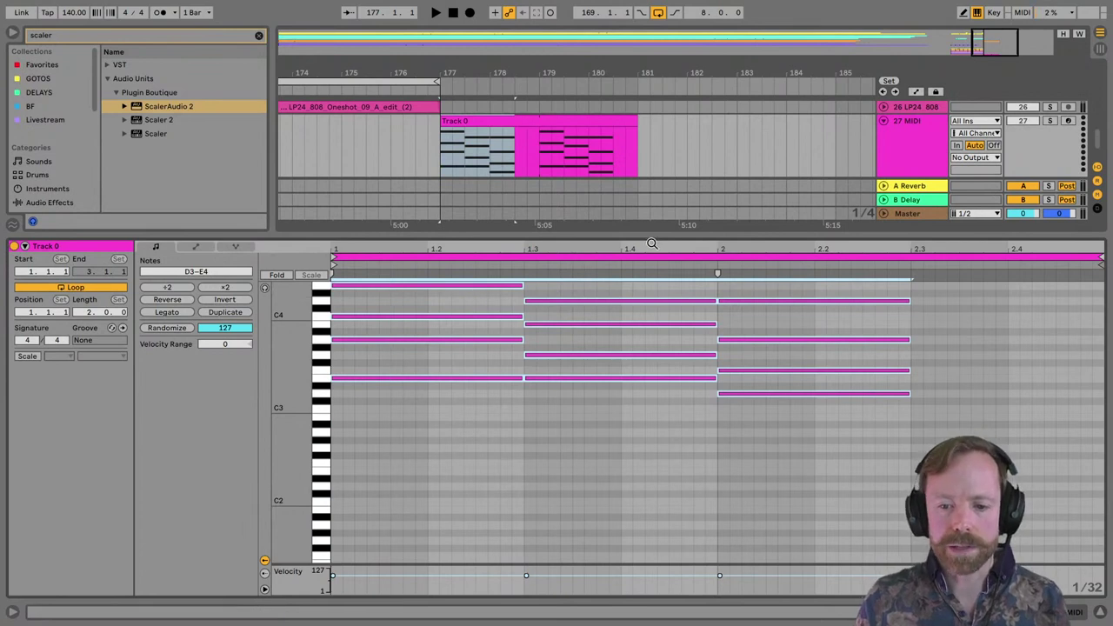
pyautogui.moveTo(715, 275)
pyautogui.mouseDown()
pyautogui.moveTo(1103, 277)
pyautogui.moveTo(1009, 280)
pyautogui.mouseUp()
pyautogui.moveTo(938, 249)
pyautogui.mouseDown()
pyautogui.moveTo(794, 249)
pyautogui.moveTo(1103, 258)
pyautogui.moveTo(1029, 260)
pyautogui.mouseUp()
pyautogui.click(774, 454)
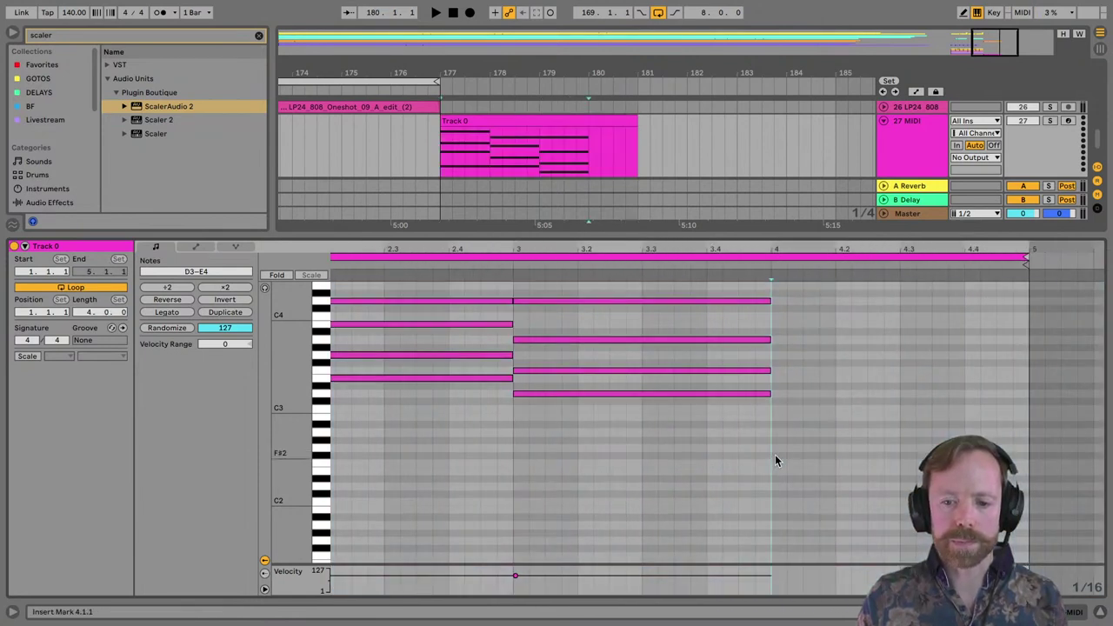
# Extend the notes of the last chord to two bars, filling the clip up to 5.1.1.
pyautogui.moveTo(702, 449); pyautogui.dragTo(1027, 301)
pyautogui.moveTo(650, 247); pyautogui.dragTo(737, 235)
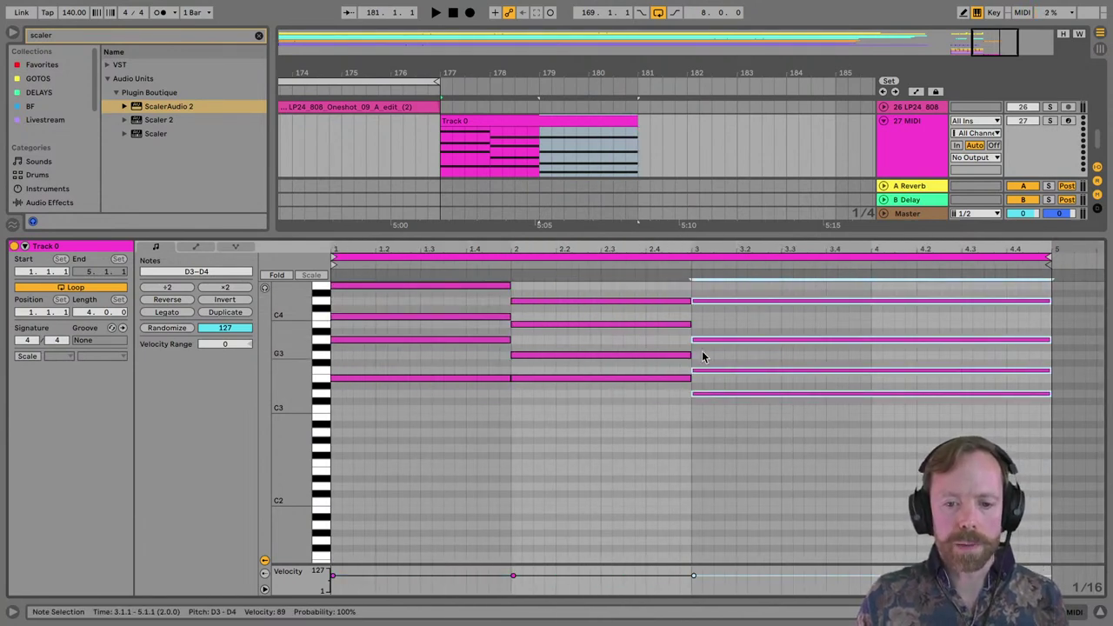
pyautogui.moveTo(668, 239); pyautogui.dragTo(673, 421)
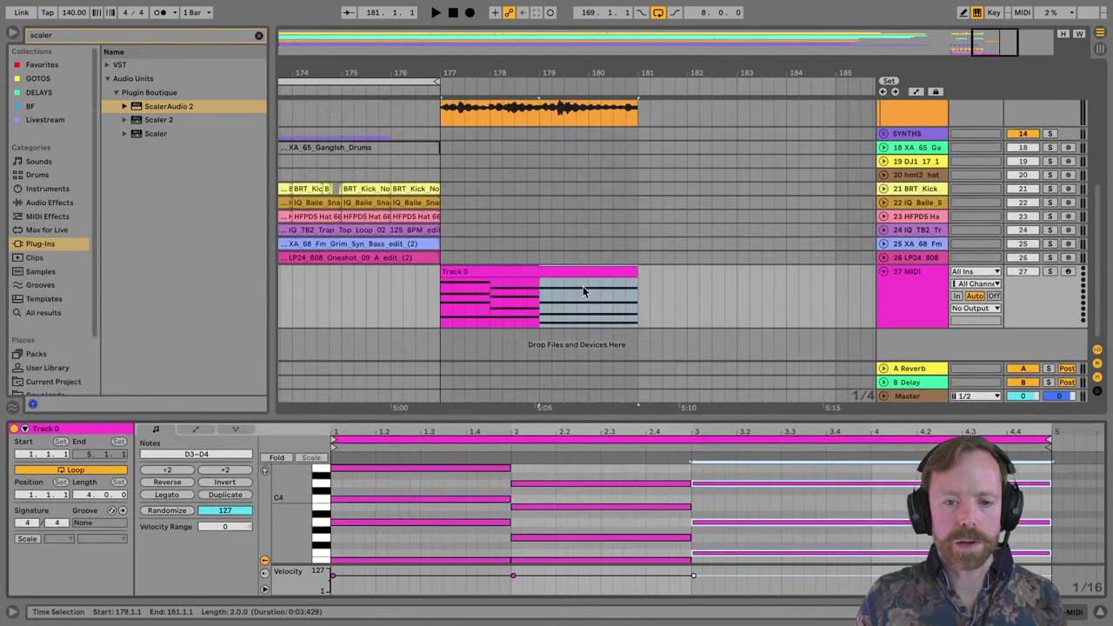
# Search the plug-ins for "simple" and load Beatskillz Simple Concept onto the new MIDI track.
pyautogui.click(519, 273)
pyautogui.click(917, 278)
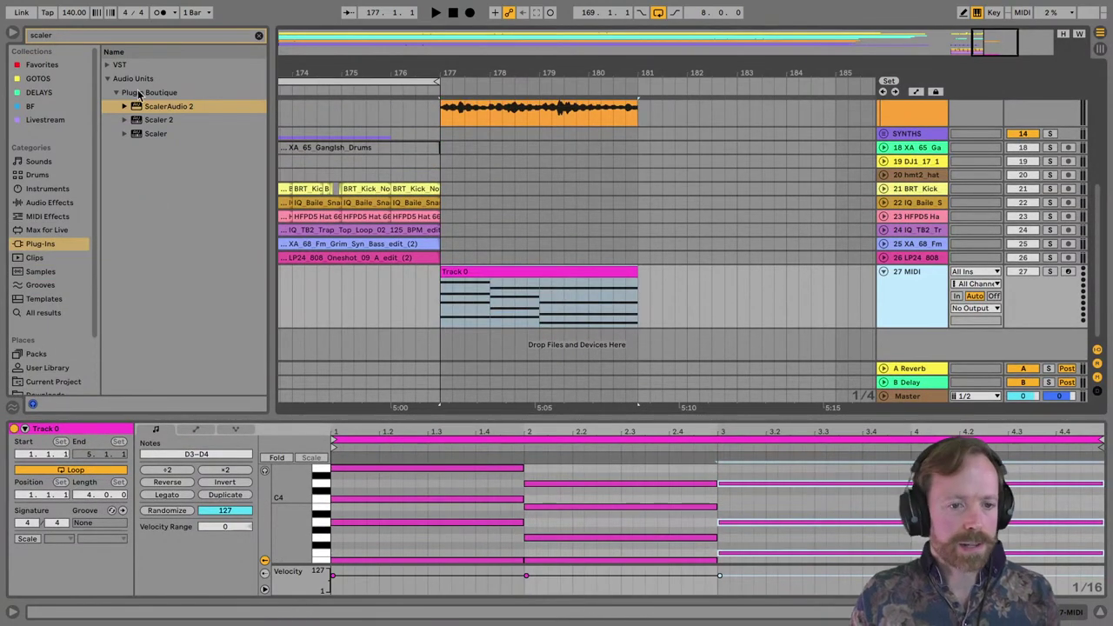
pyautogui.click(258, 39)
pyautogui.write('simple')
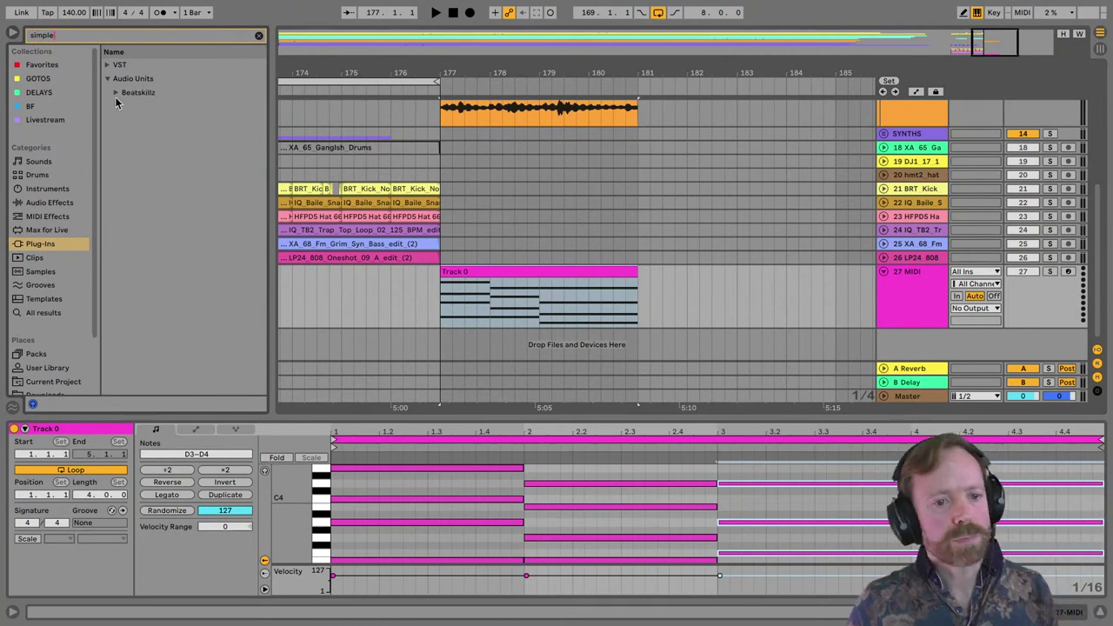
pyautogui.click(115, 93)
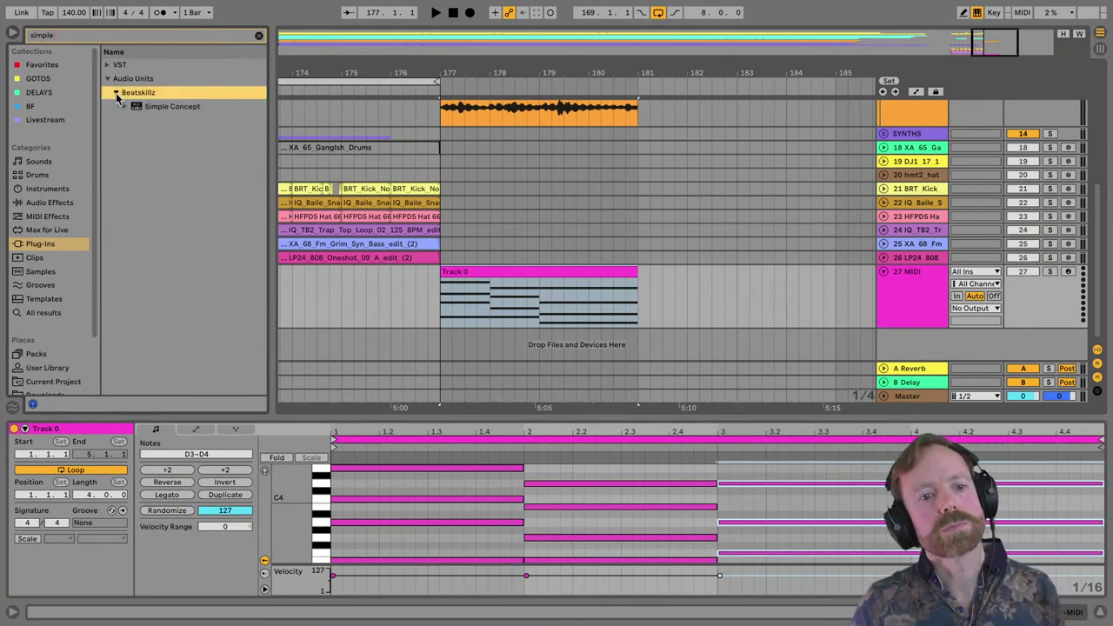
pyautogui.click(159, 107)
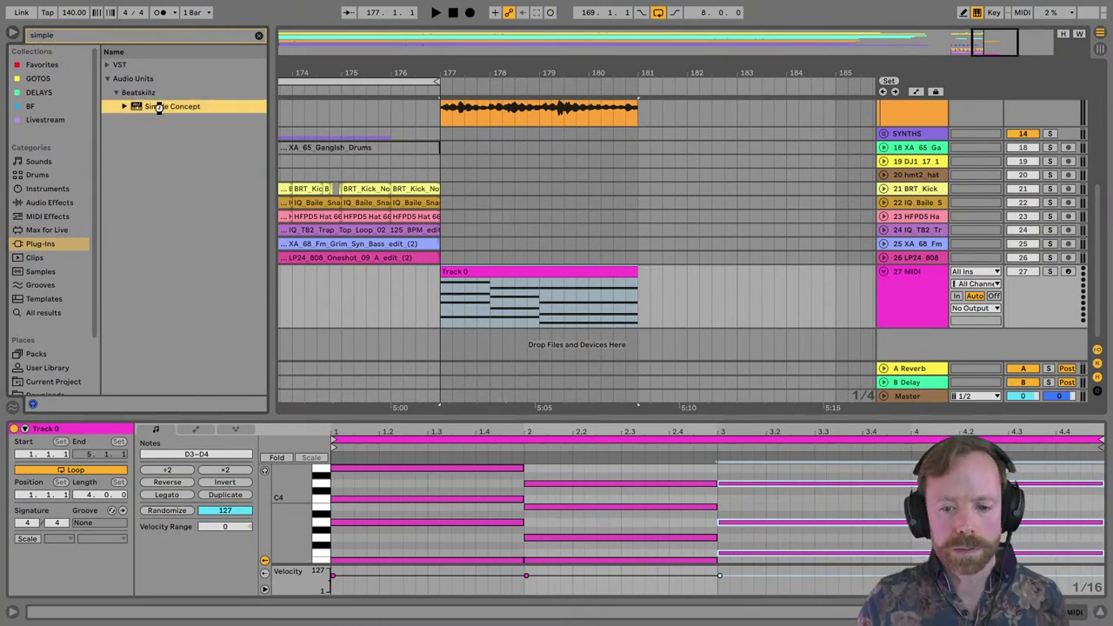
pyautogui.doubleClick(159, 107)
pyautogui.moveTo(222, 69); pyautogui.dragTo(236, 165)
# Load the ANASLOGY factory preset from the 04_PAD category in Simple Concept.
pyautogui.click(319, 179)
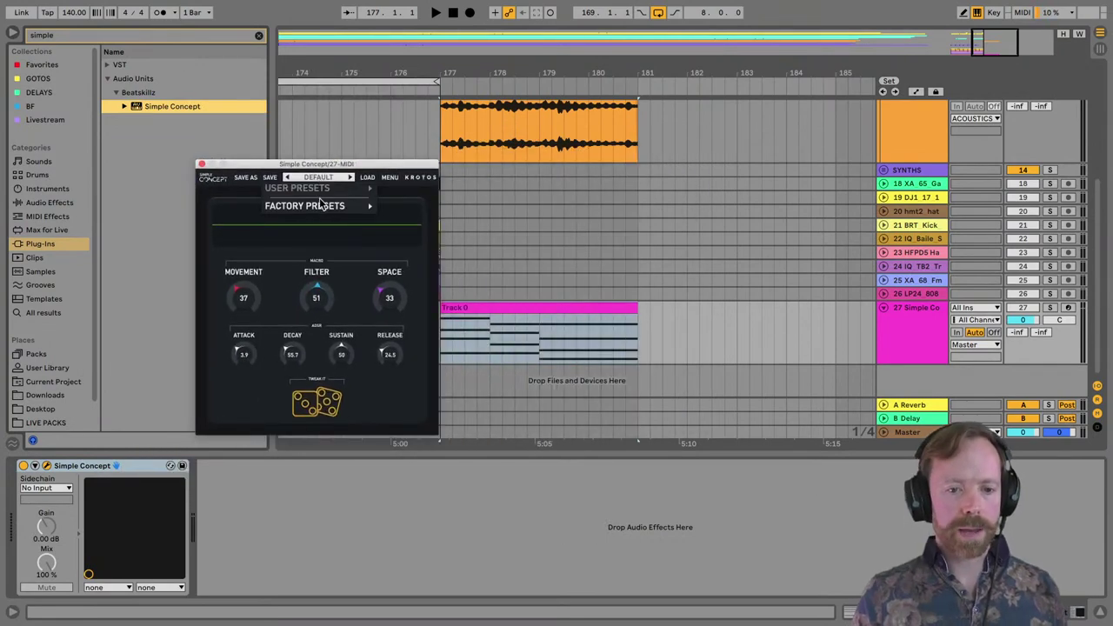
pyautogui.moveTo(317, 208)
pyautogui.moveTo(414, 245)
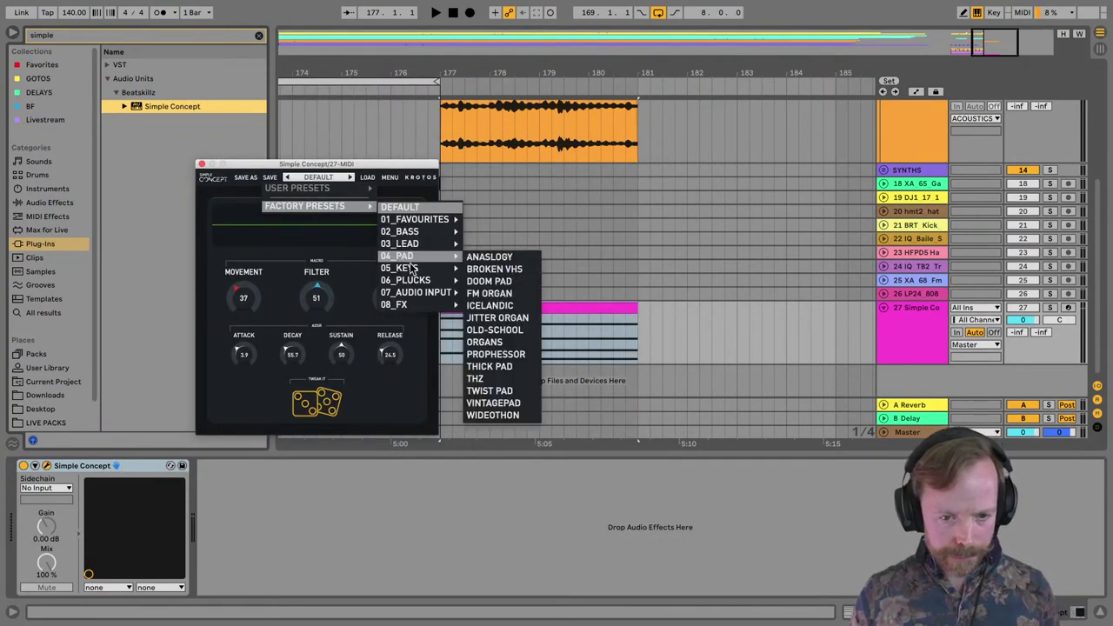
pyautogui.click(489, 253)
# Solo the Simple Concept track and set its volume to -6.8 dB while playing back the chords.
pyautogui.moveTo(1025, 321); pyautogui.dragTo(1029, 320)
pyautogui.press('space')
pyautogui.press('space')
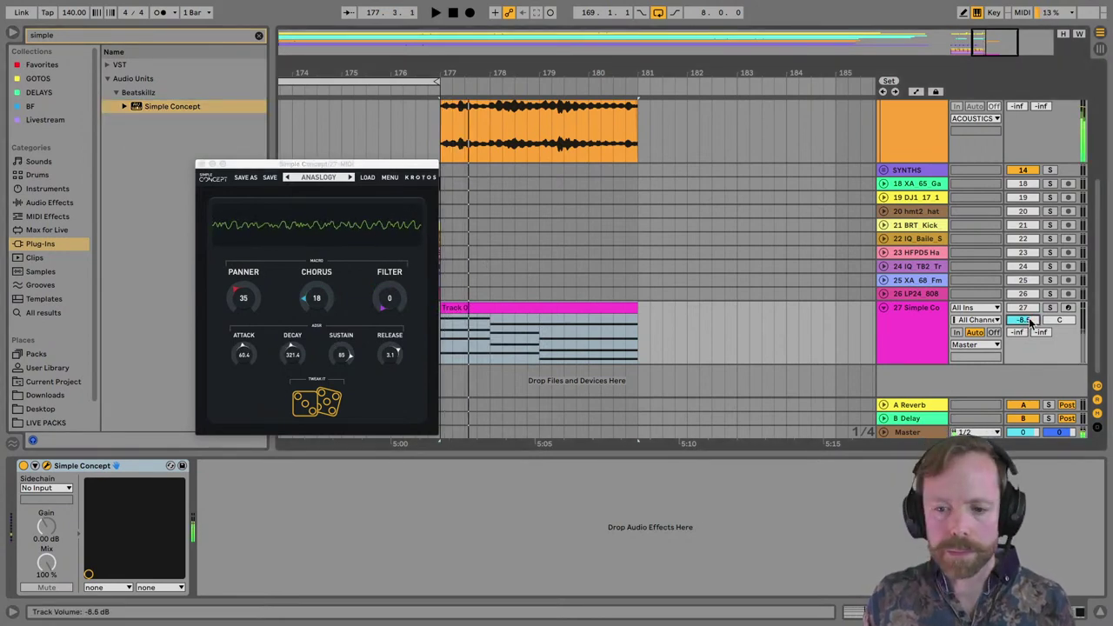
pyautogui.click(1050, 308)
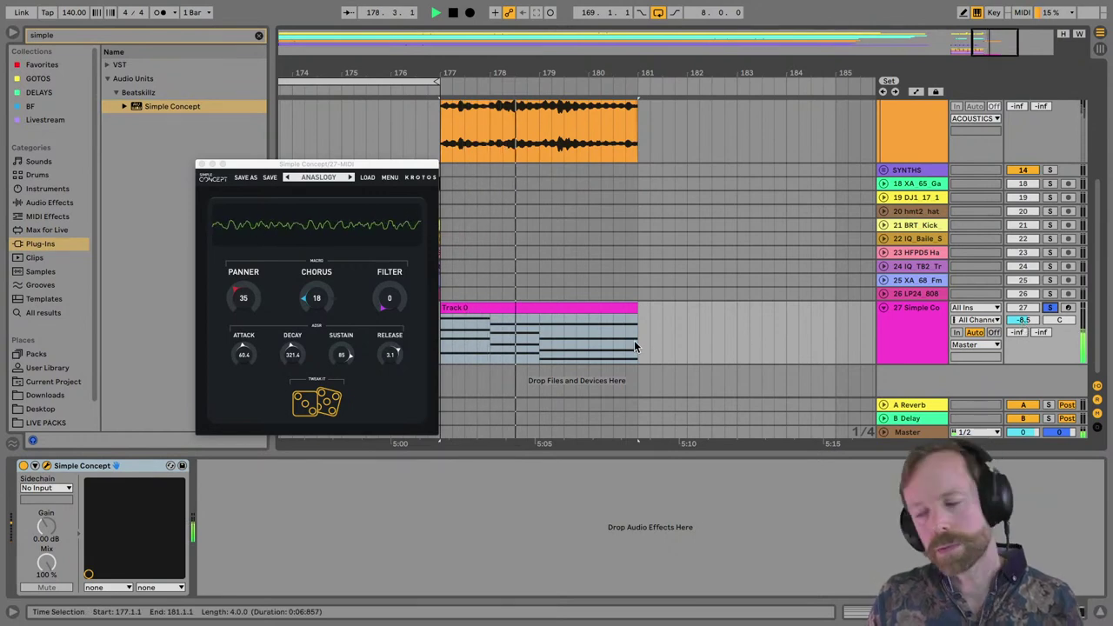
pyautogui.moveTo(1024, 319); pyautogui.dragTo(1024, 306)
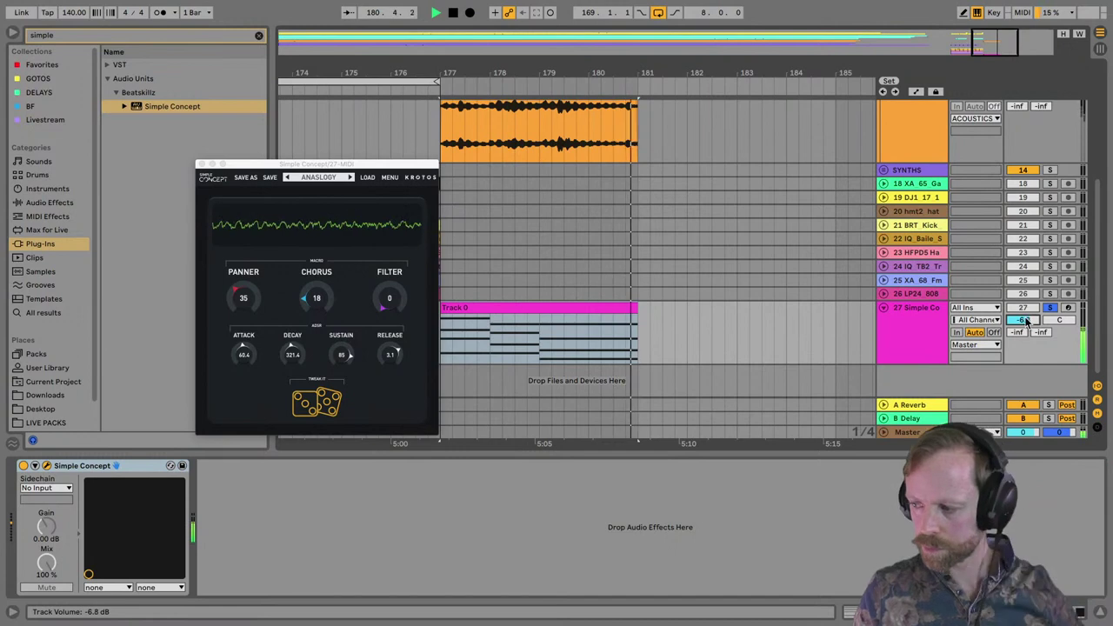
# Hide the browser and loop the four-bar chord clip from bar 177 to 181, keeping the synth window at hand.
pyautogui.moveTo(351, 166); pyautogui.dragTo(641, 174)
pyautogui.press('super+alt+b')
pyautogui.click(326, 311)
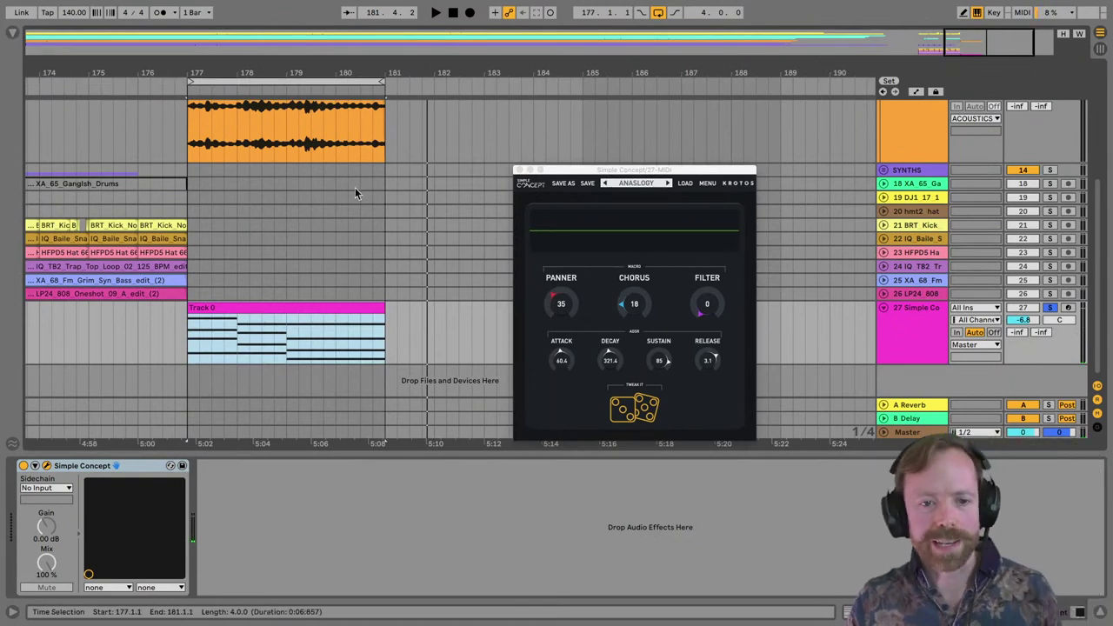
pyautogui.moveTo(293, 75)
pyautogui.mouseDown()
pyautogui.moveTo(338, 130)
pyautogui.moveTo(381, 131)
pyautogui.mouseUp()
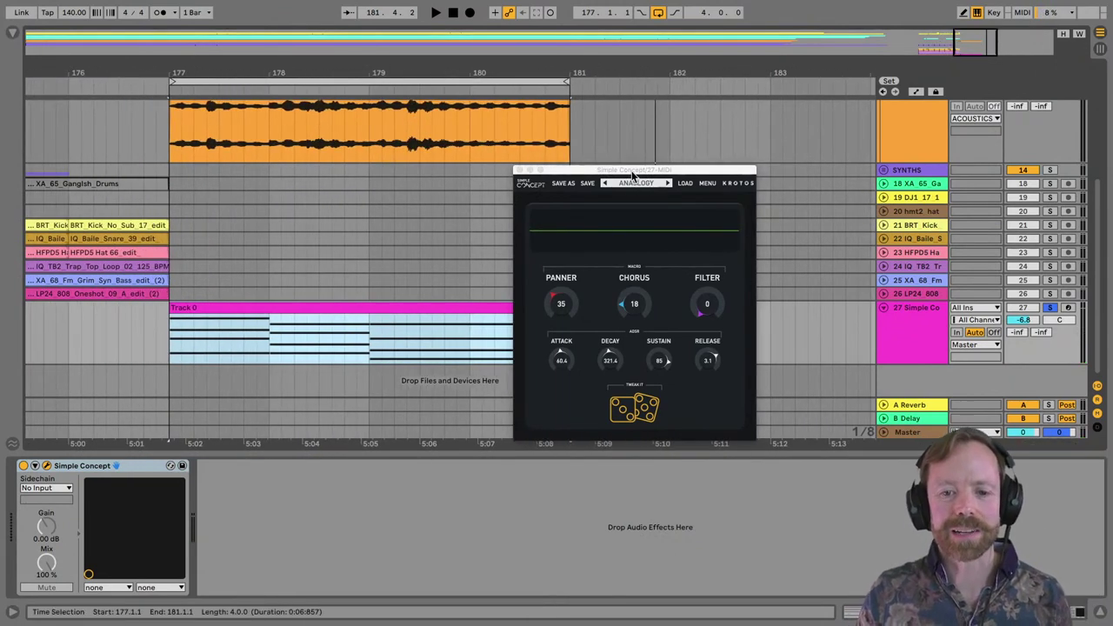
pyautogui.moveTo(632, 176); pyautogui.dragTo(494, 158)
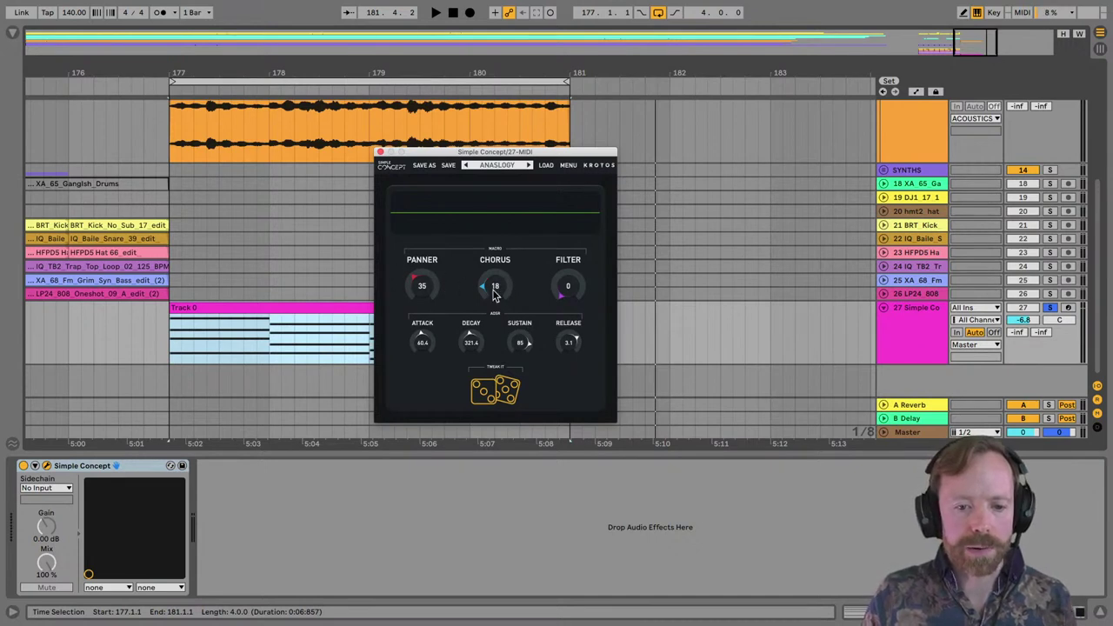
# Play the loop and set Simple Concept's Panner to 76, Chorus to 70 and Filter to 13.
pyautogui.press('space')
pyautogui.moveTo(422, 287); pyautogui.dragTo(422, 190)
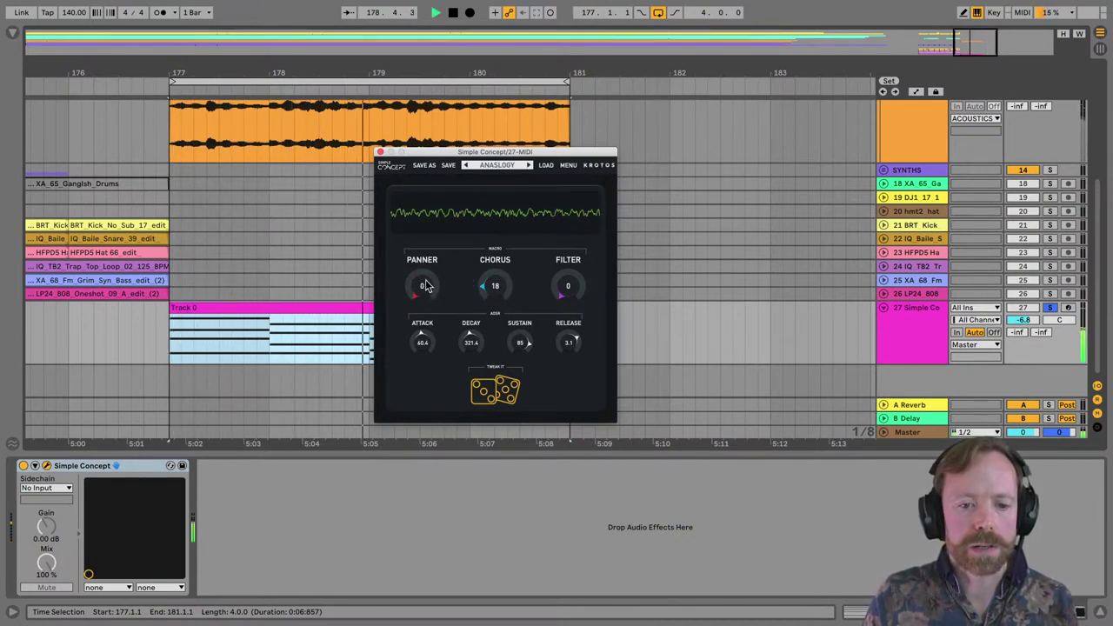
pyautogui.moveTo(424, 288); pyautogui.dragTo(421, 178)
pyautogui.moveTo(495, 285); pyautogui.dragTo(495, 194)
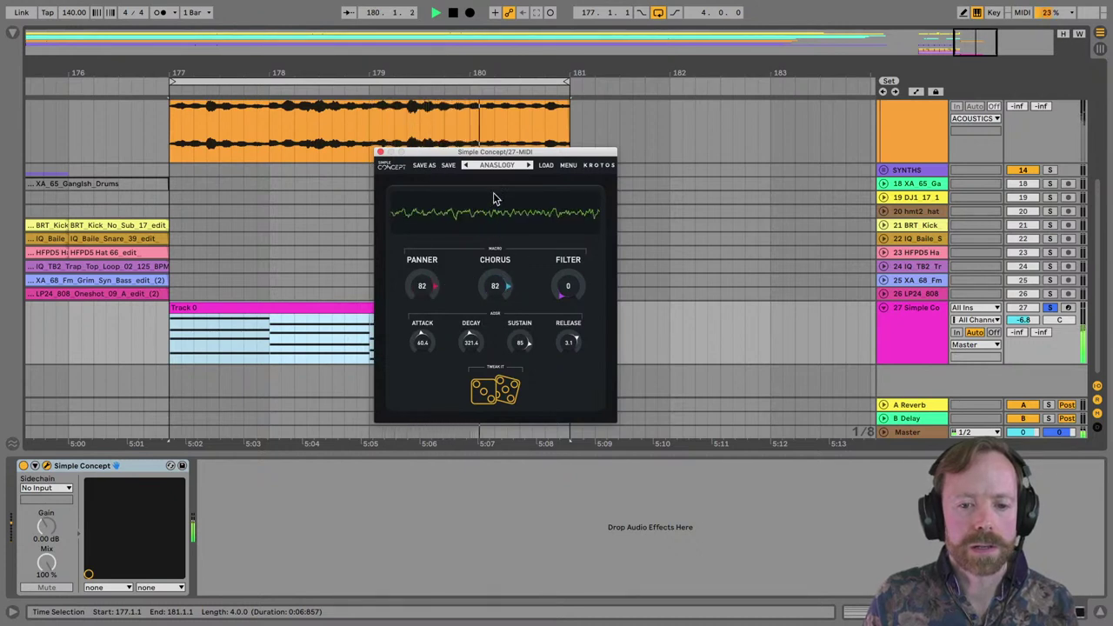
pyautogui.moveTo(420, 287); pyautogui.dragTo(422, 294)
pyautogui.moveTo(497, 274); pyautogui.dragTo(501, 290)
pyautogui.moveTo(571, 288)
pyautogui.mouseDown()
pyautogui.moveTo(565, 199)
pyautogui.moveTo(589, 310)
pyautogui.moveTo(571, 281)
pyautogui.mouseUp()
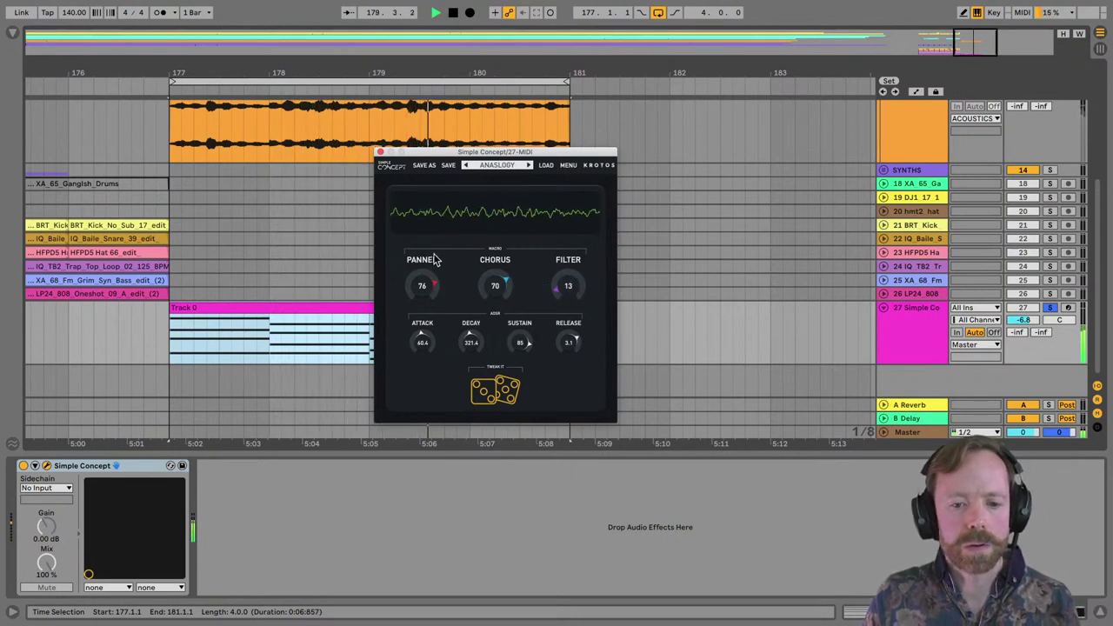
# Set Simple Concept's Panner to 31, Chorus to 45 and Release to 77.4.
pyautogui.moveTo(426, 289); pyautogui.dragTo(428, 339)
pyautogui.moveTo(501, 292)
pyautogui.mouseDown()
pyautogui.moveTo(504, 316)
pyautogui.moveTo(499, 278)
pyautogui.mouseUp()
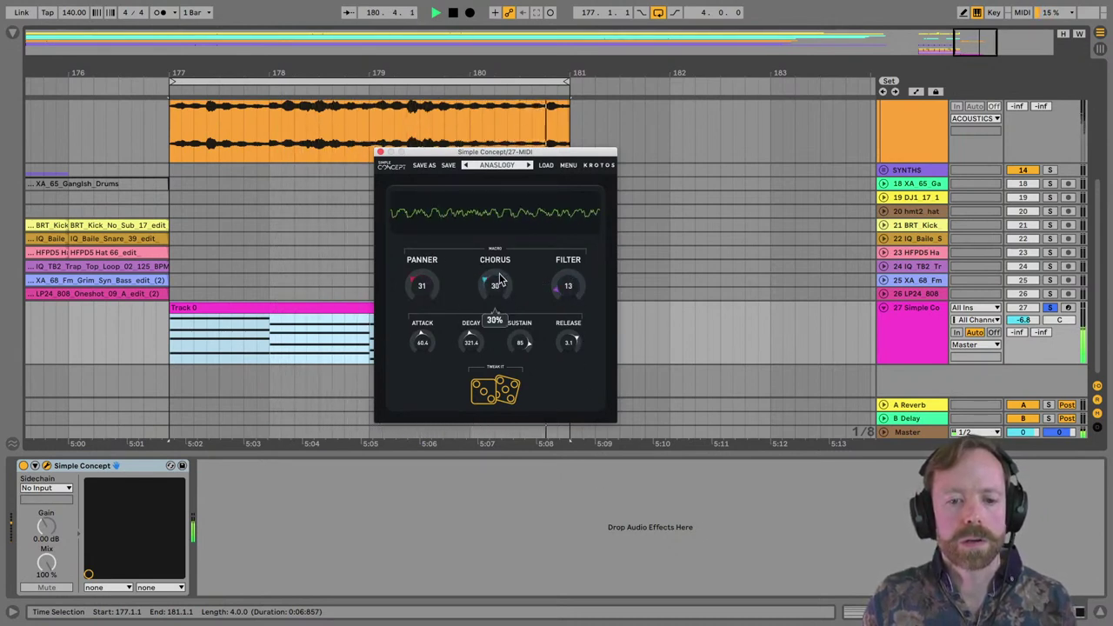
pyautogui.press('space')
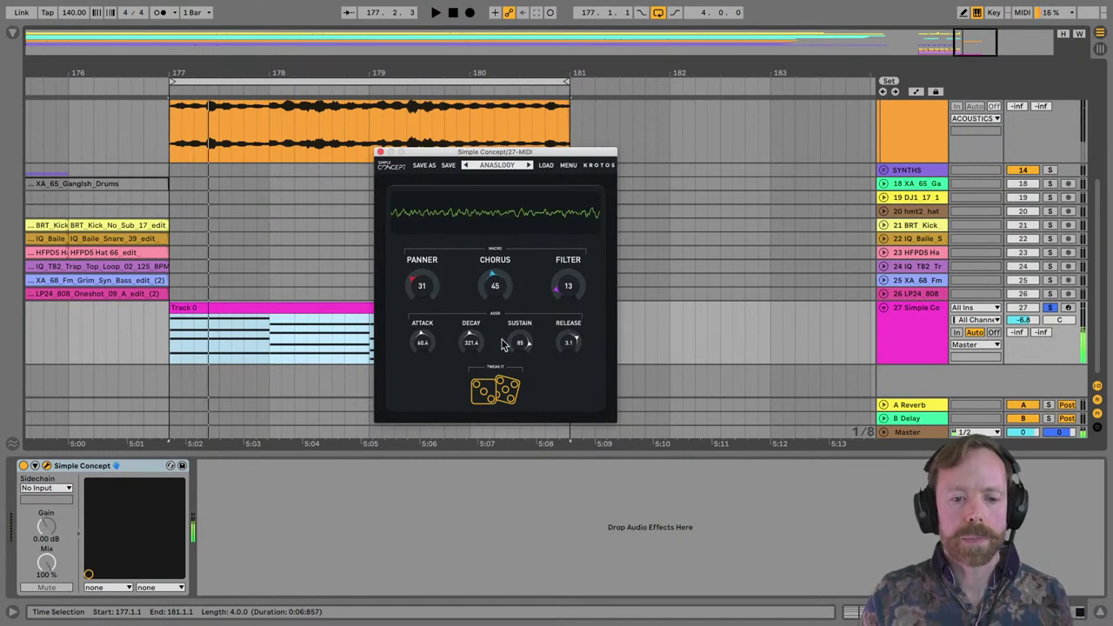
pyautogui.click(670, 334)
pyautogui.moveTo(568, 342); pyautogui.dragTo(571, 394)
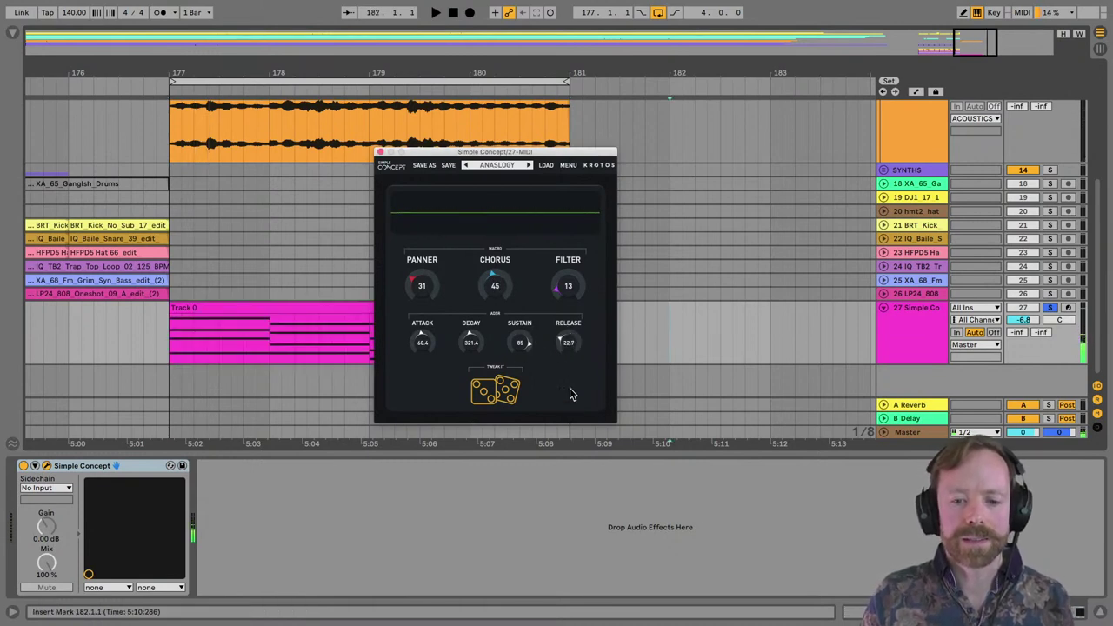
pyautogui.moveTo(570, 346); pyautogui.dragTo(566, 447)
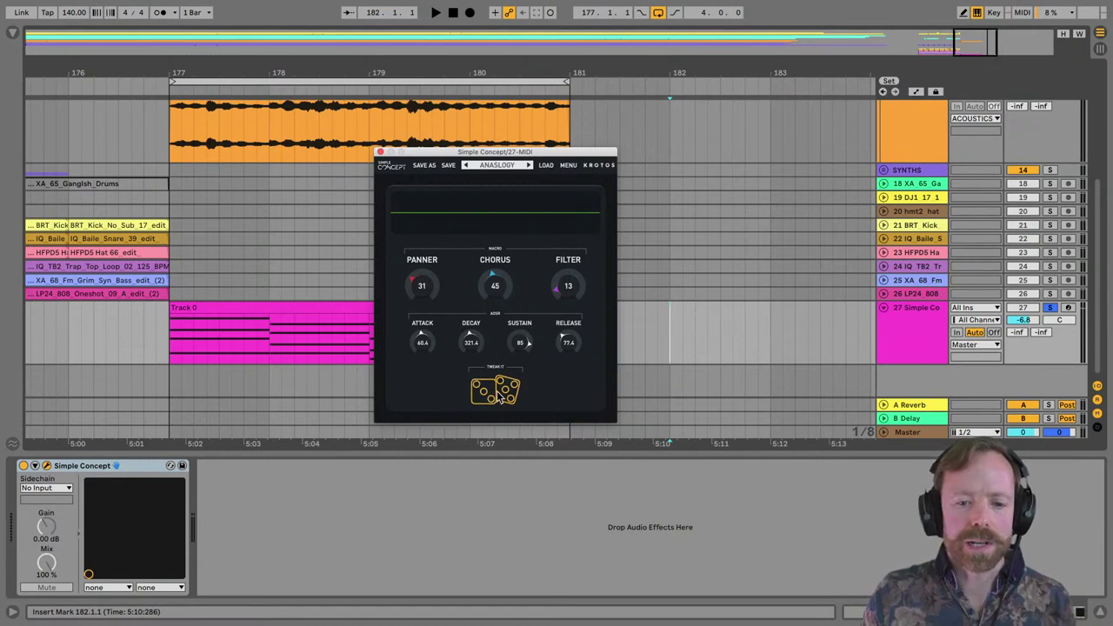
# Play the chord loop from bar 177 and try the Tweak It randomiser on the ANASLOGY preset.
pyautogui.press('space')
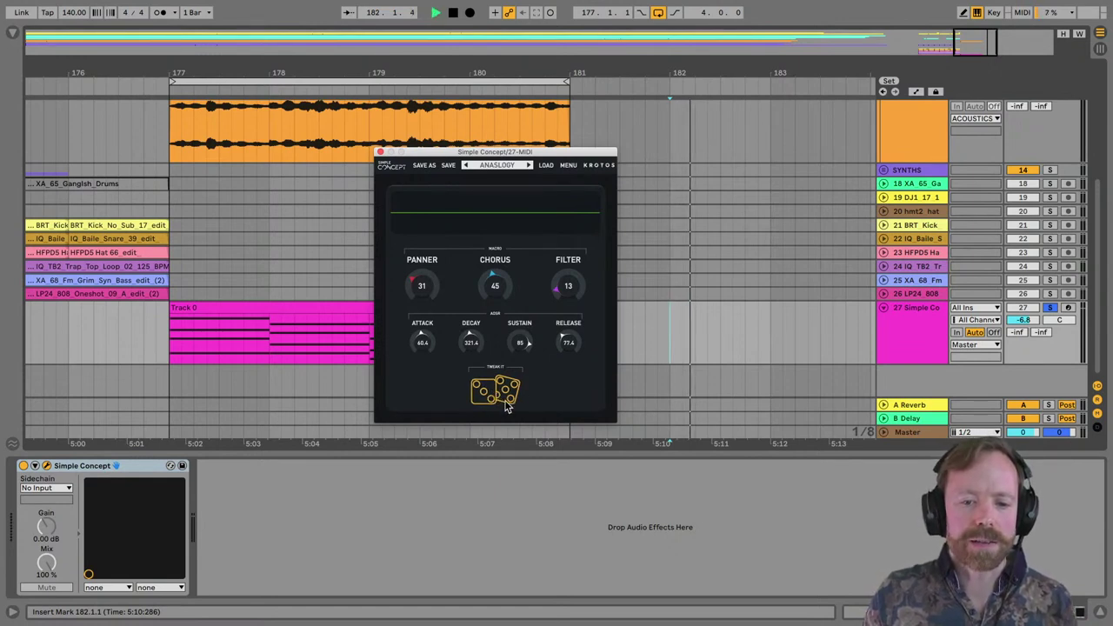
pyautogui.press('space')
pyautogui.click(398, 81)
pyautogui.press('space')
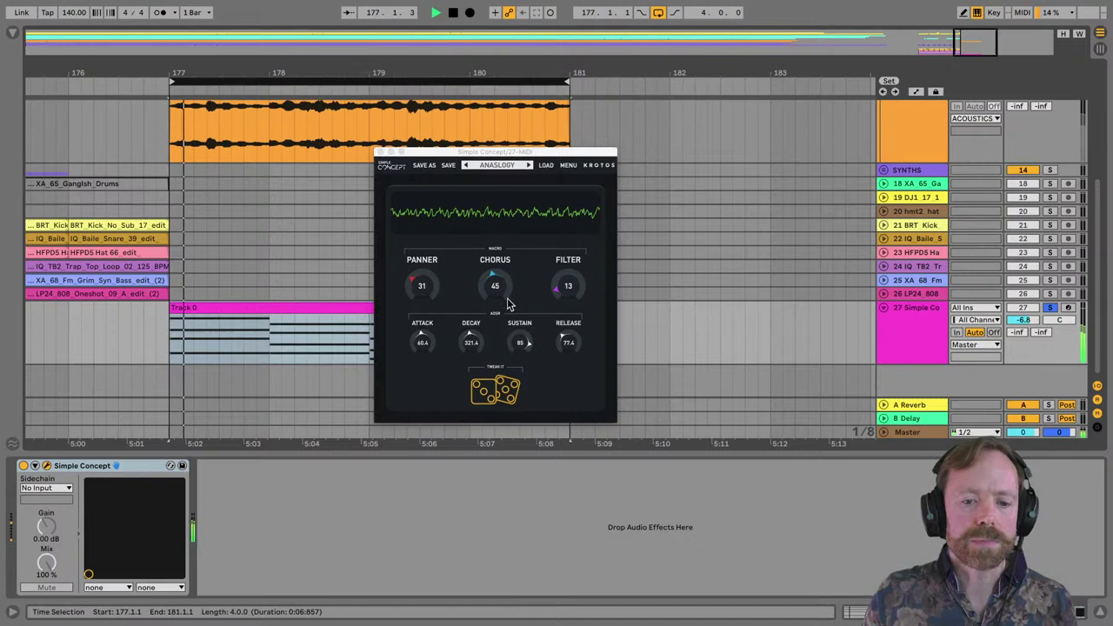
pyautogui.click(500, 392)
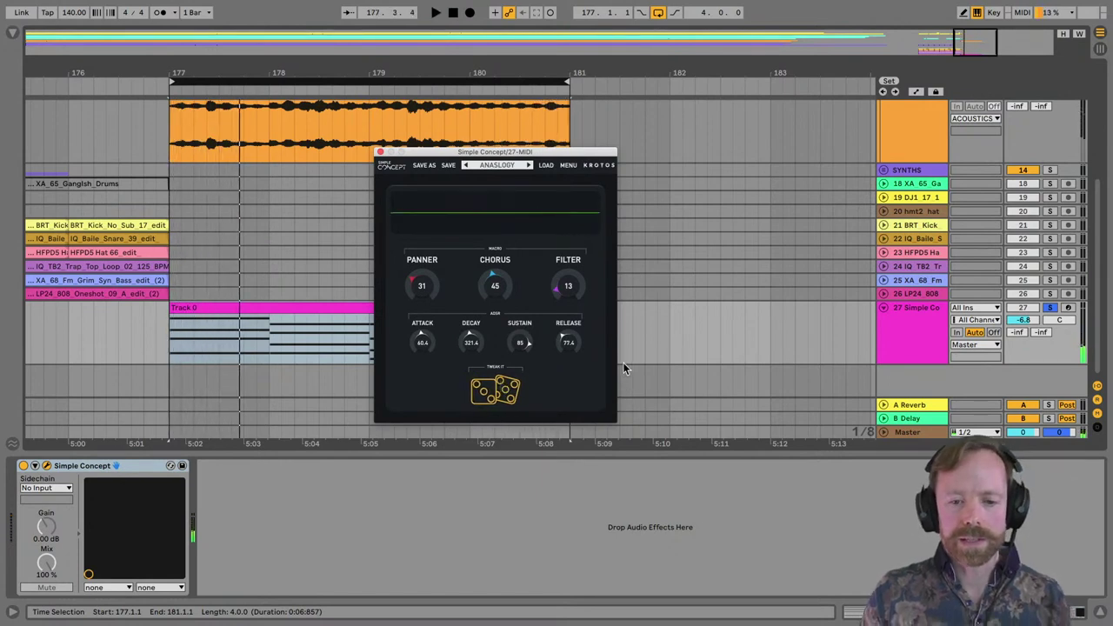
# Load the CODE 31 factory preset from the 07_AUDIO INPUT category and move the synth window aside.
pyautogui.click(493, 166)
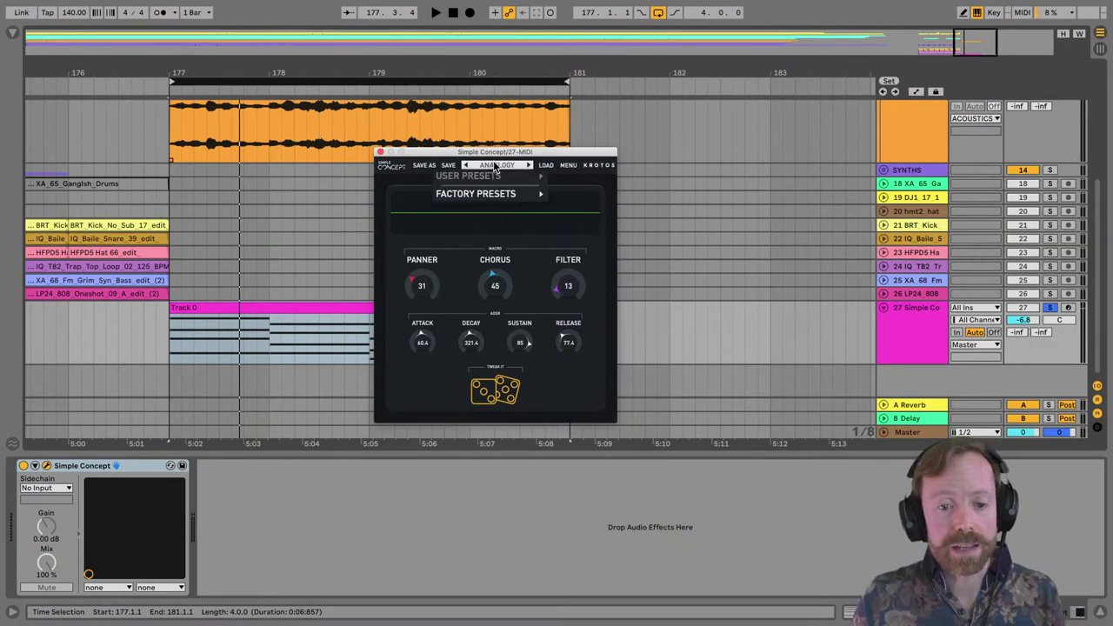
pyautogui.moveTo(486, 194)
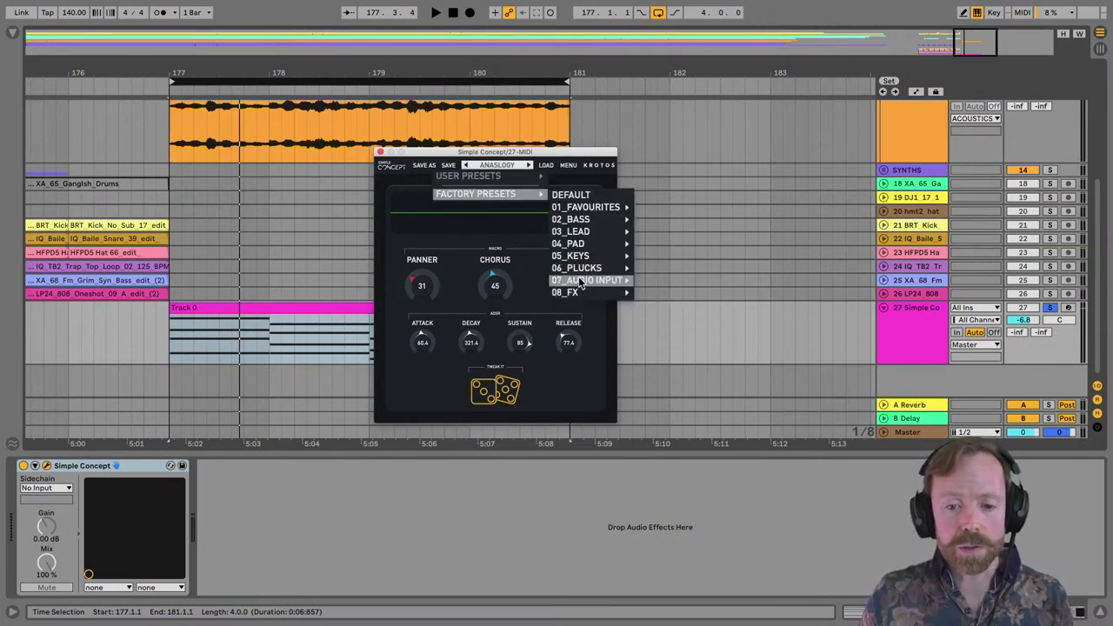
pyautogui.moveTo(579, 283)
pyautogui.click(644, 281)
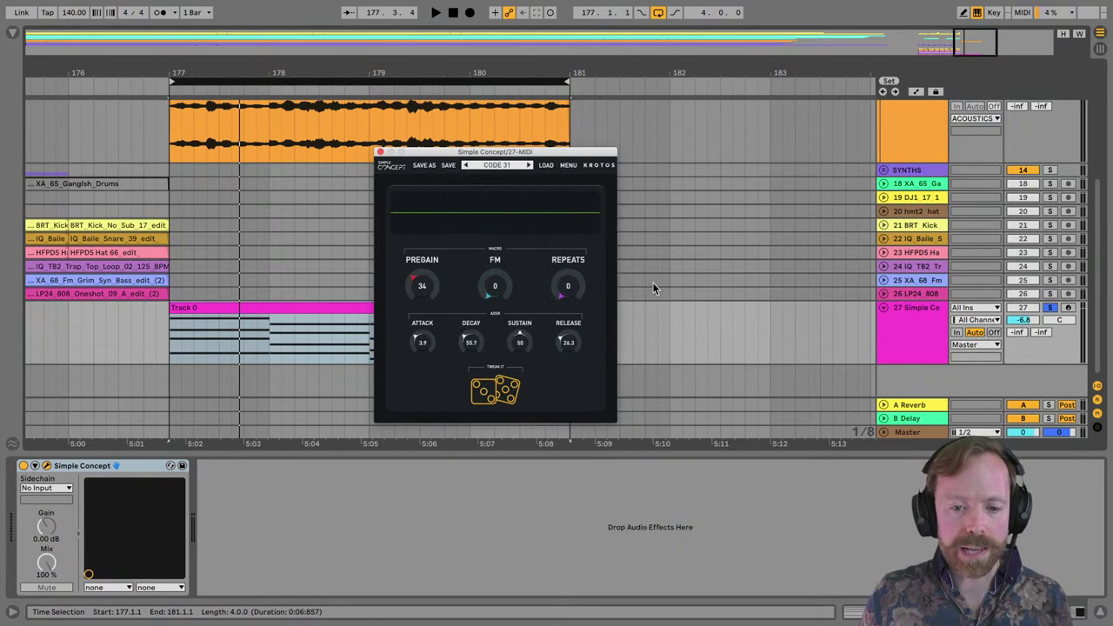
pyautogui.moveTo(428, 152); pyautogui.dragTo(536, 141)
# Audition the four-bar chord loop with the CODE 31 preset.
pyautogui.press('space')
pyautogui.press('-')
pyautogui.press('-')
pyautogui.press('-')
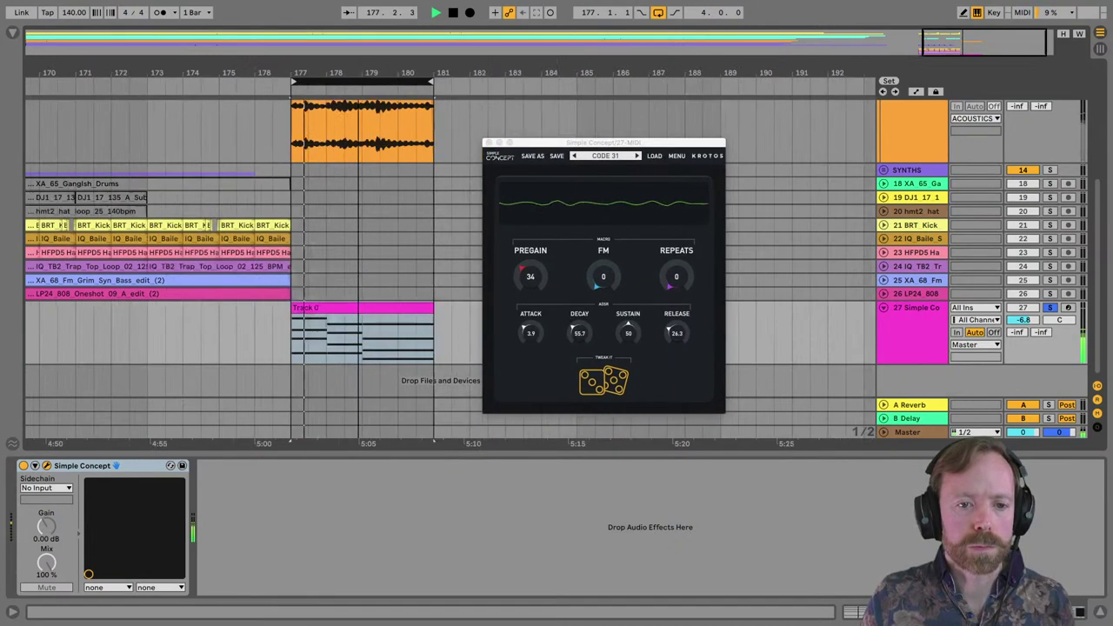
pyautogui.moveTo(423, 78); pyautogui.dragTo(394, 268)
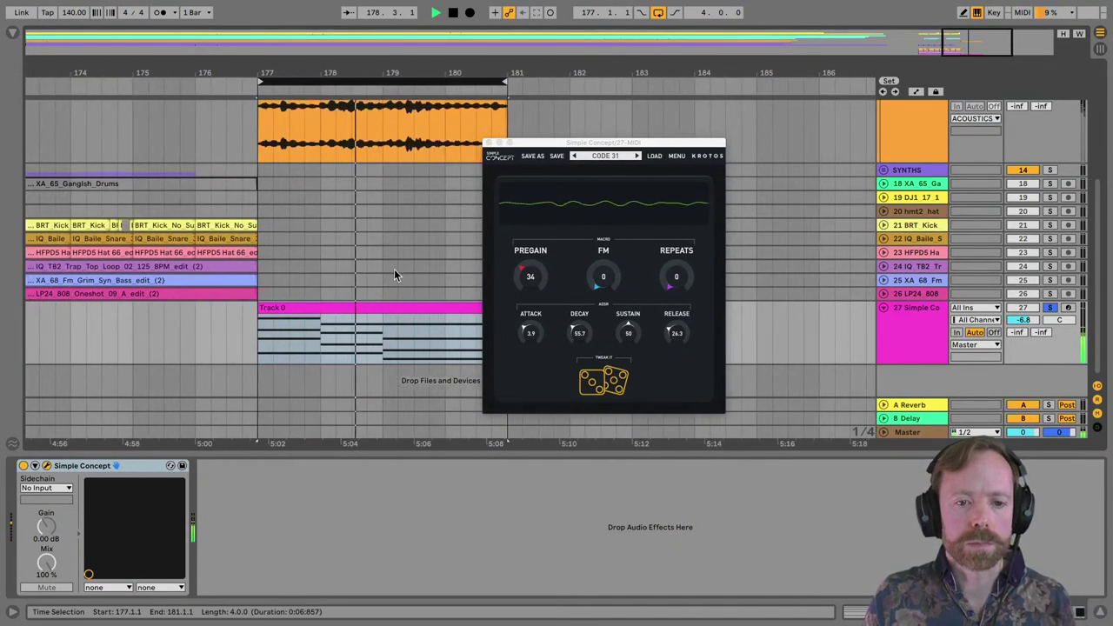
pyautogui.press('space')
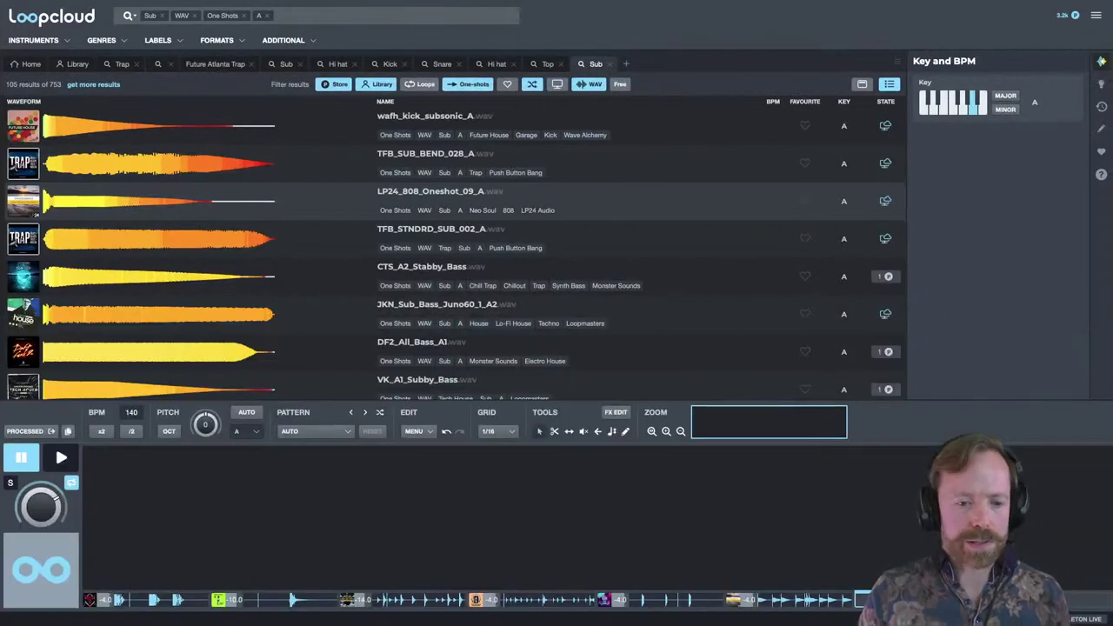
# Solo the preview channel in Loopcloud and search for Drum samples in a new search tab, filtered to loops.
pyautogui.click(12, 483)
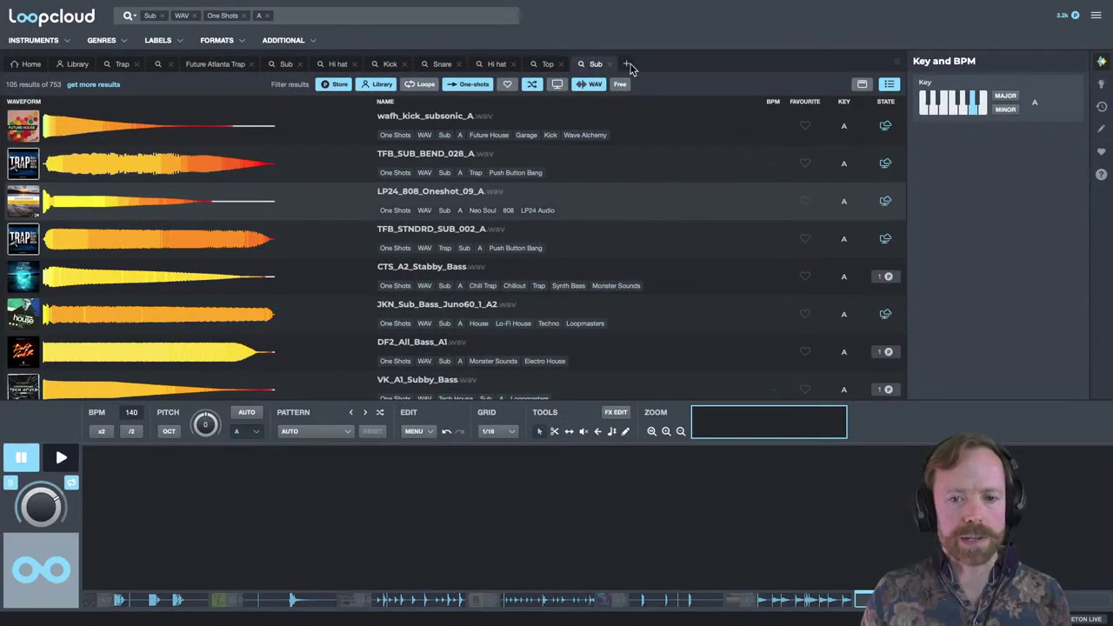
pyautogui.click(628, 65)
pyautogui.write('drum')
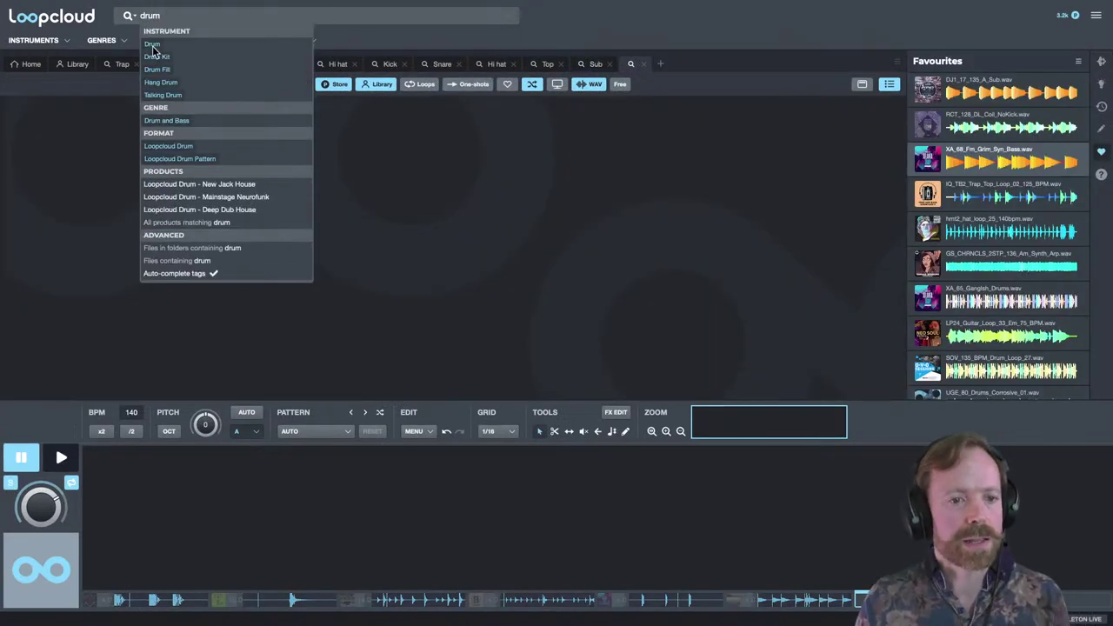
pyautogui.press('Return')
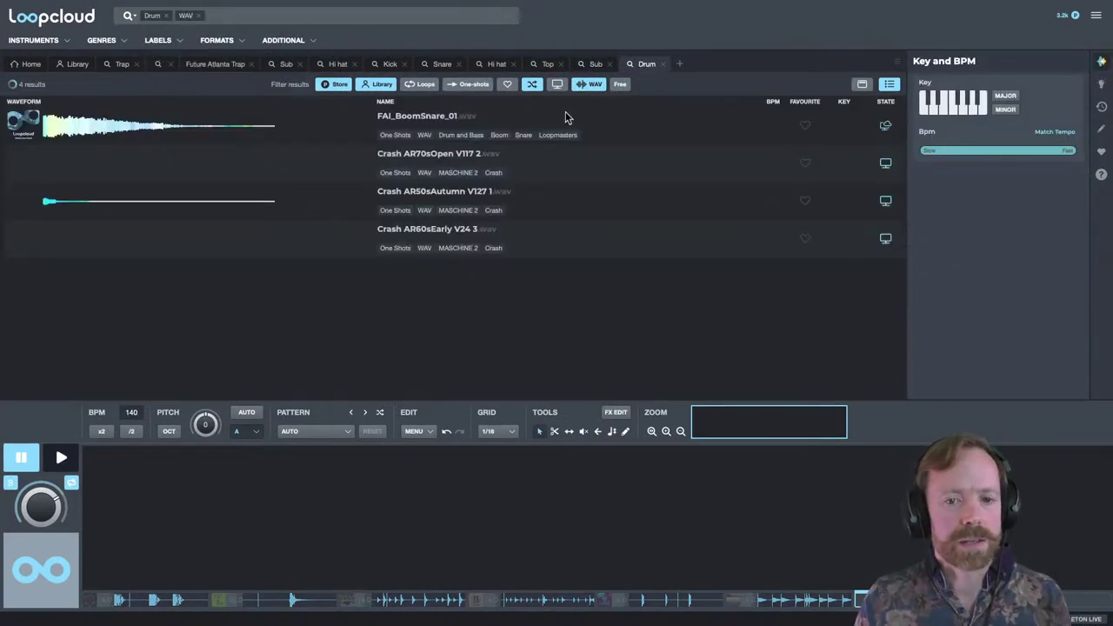
pyautogui.click(423, 85)
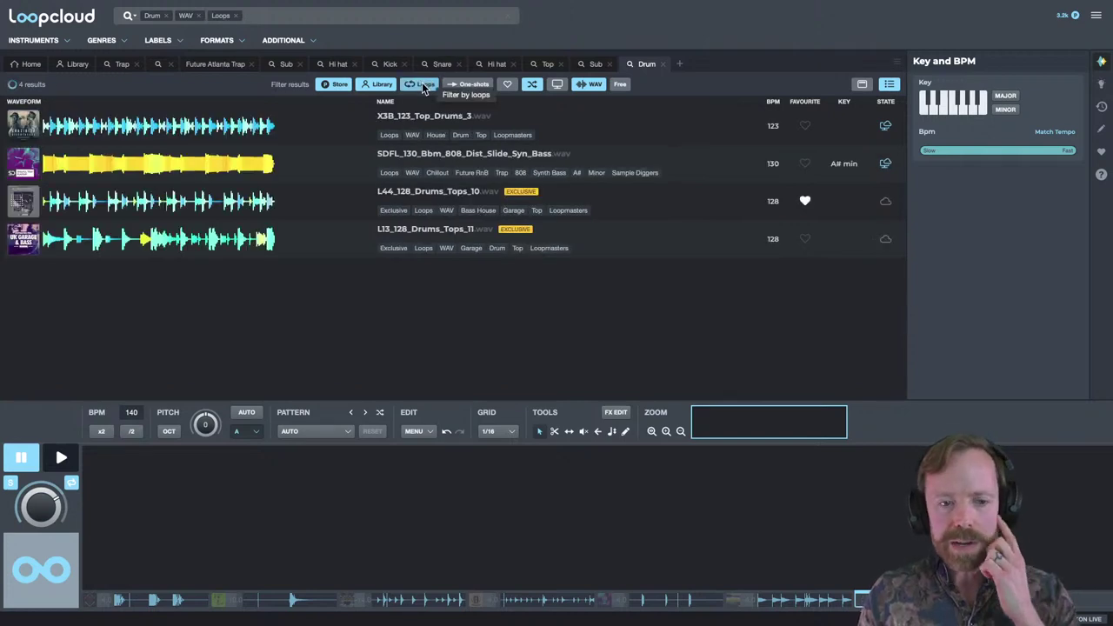
# Audition two top drum loops and place L44_128_Drums_Tops_10 on a new Ableton Live track at bar 177, below the chords.
pyautogui.click(439, 120)
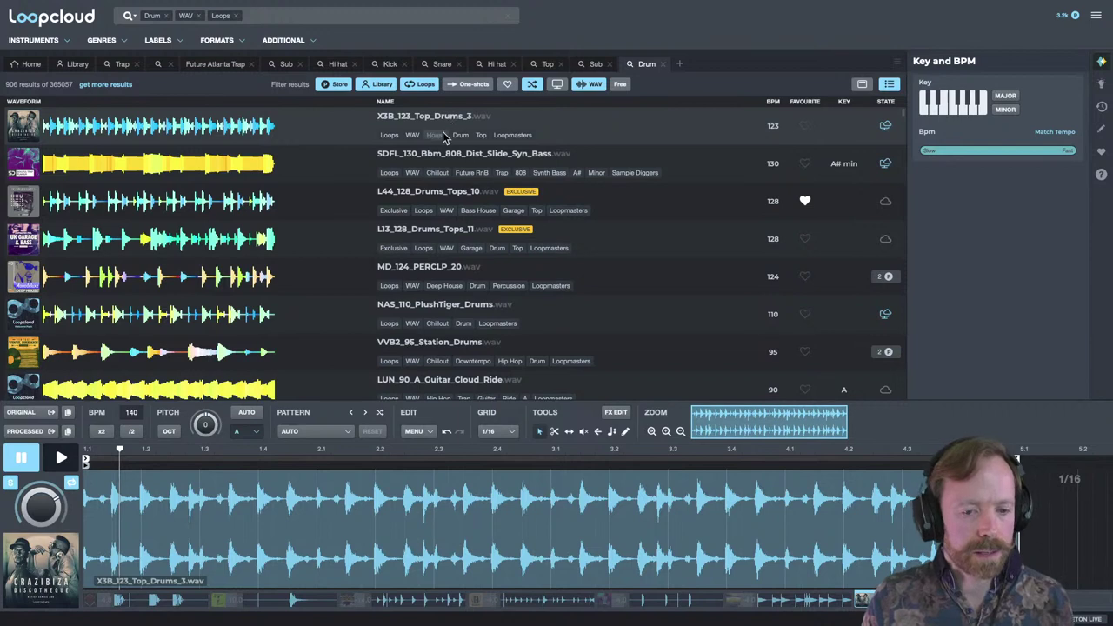
pyautogui.click(418, 200)
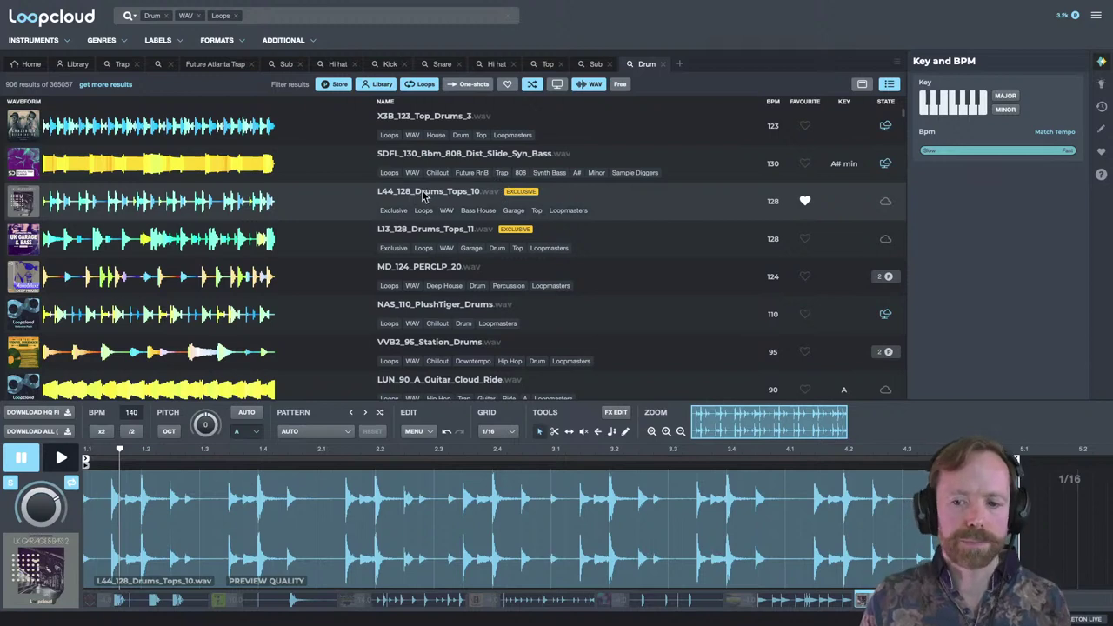
pyautogui.moveTo(424, 198); pyautogui.dragTo(473, 158)
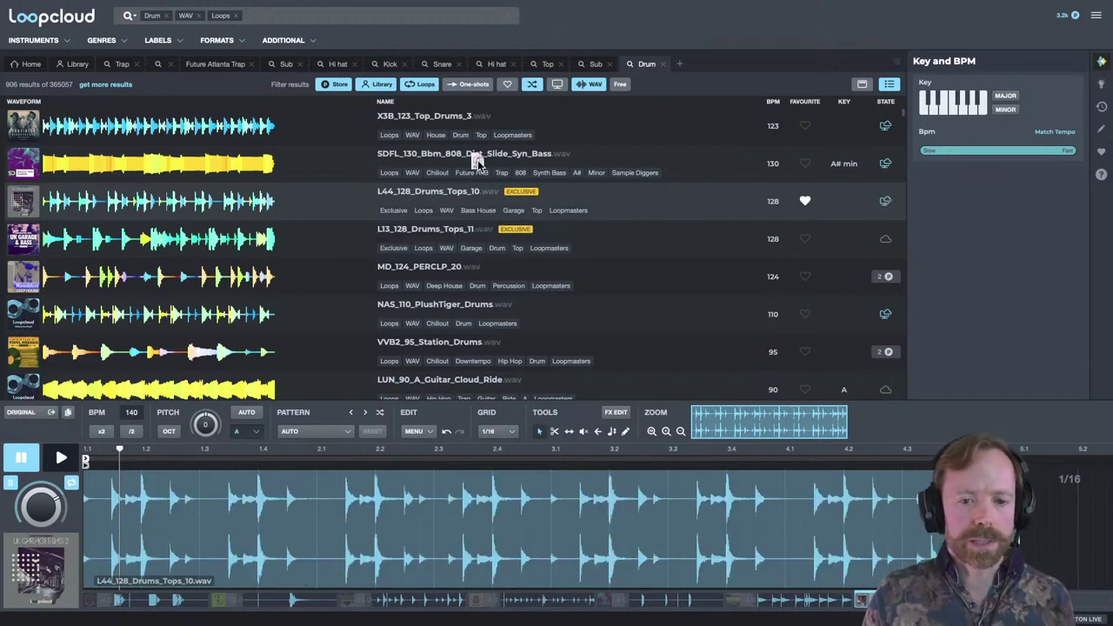
pyautogui.moveTo(398, 196); pyautogui.dragTo(261, 386)
pyautogui.press('super+Tab')
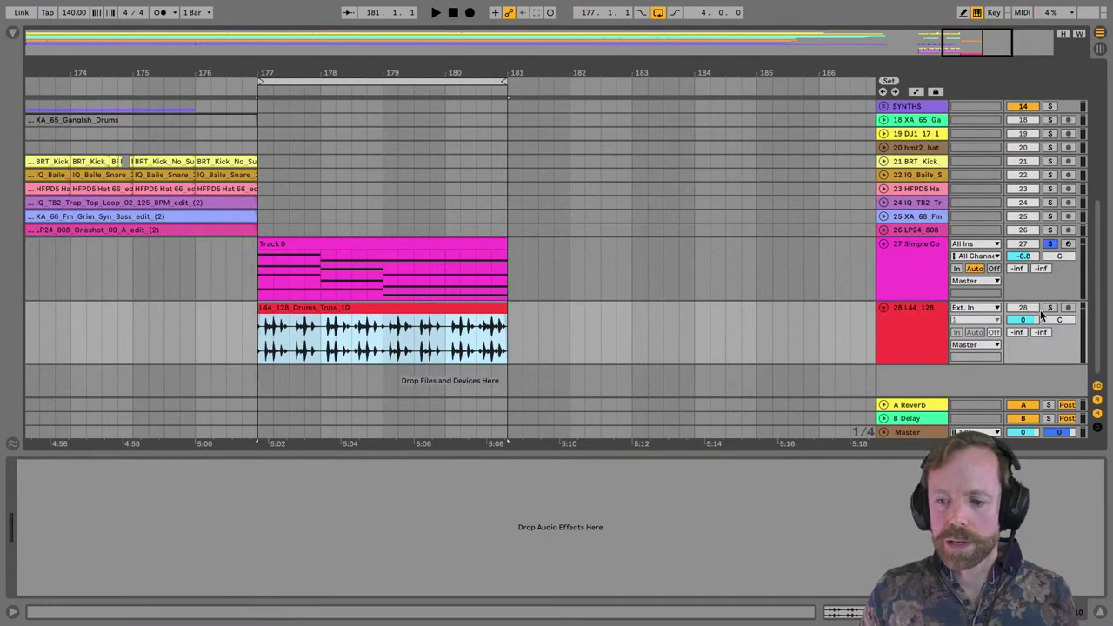
# Unsolo the Simple Concept track, mute the L44 drum track and set the synth's sidechain input to 28-L44 128 Drums Tops 10.
pyautogui.click(923, 324)
pyautogui.click(1051, 245)
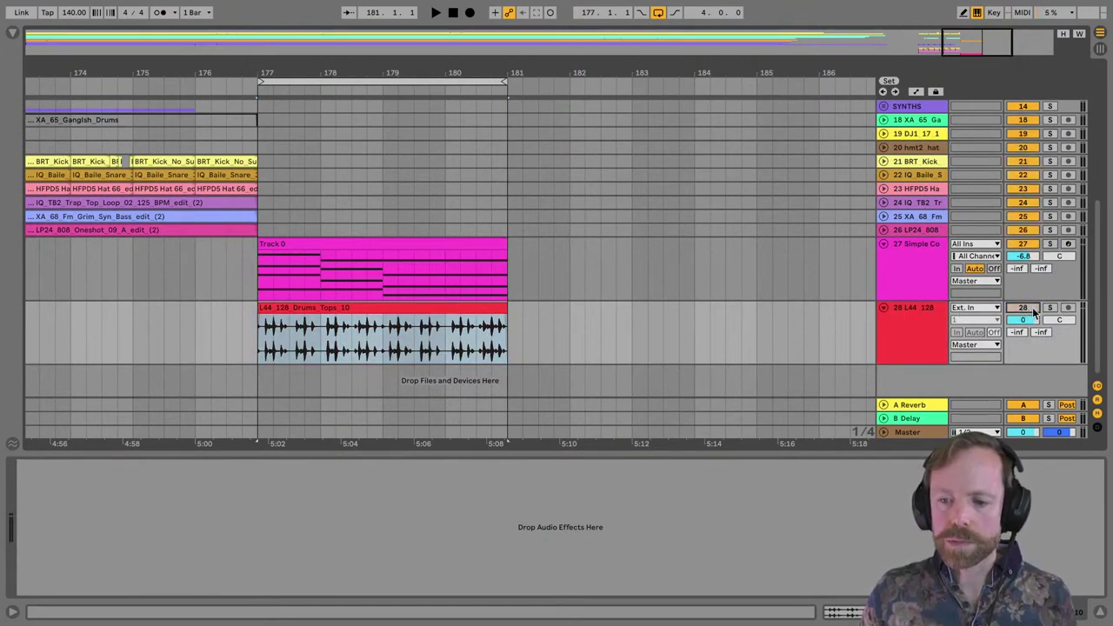
pyautogui.click(921, 249)
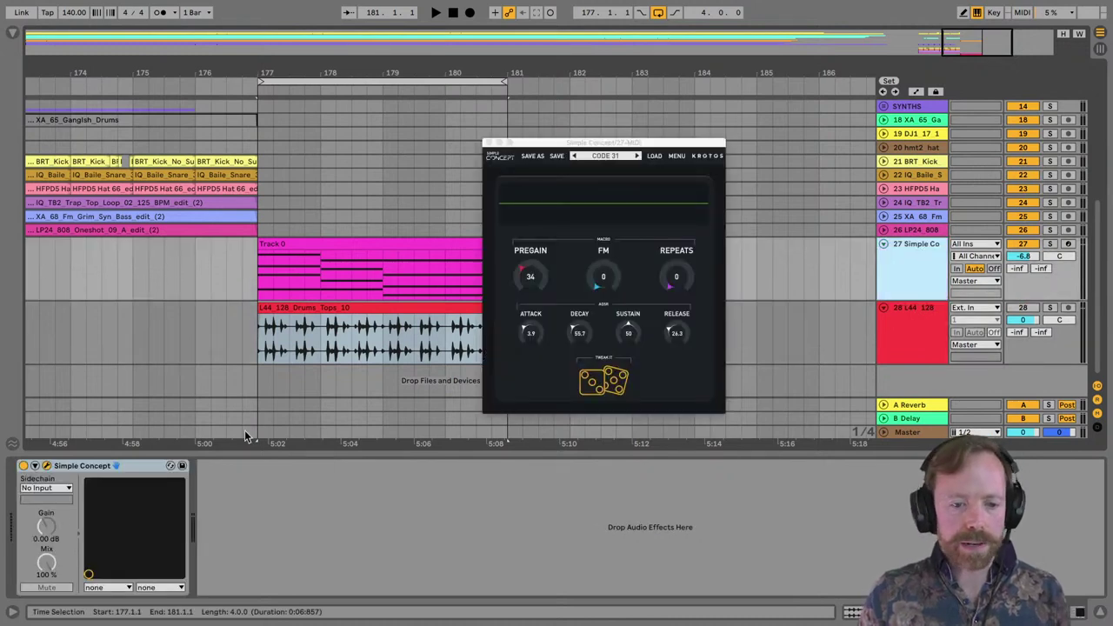
pyautogui.click(43, 488)
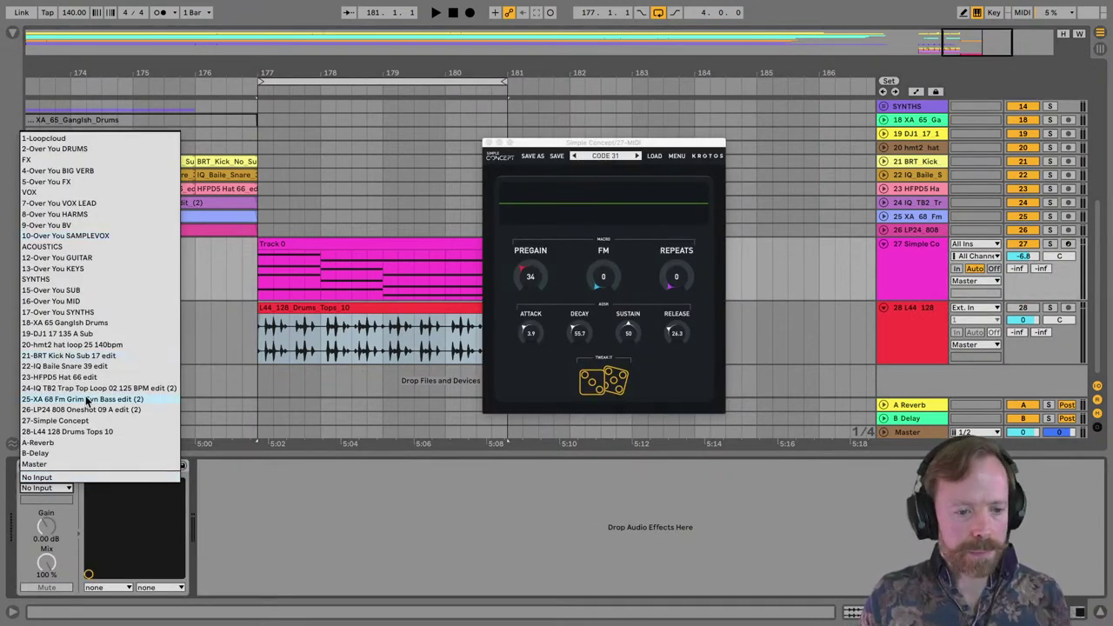
pyautogui.click(66, 431)
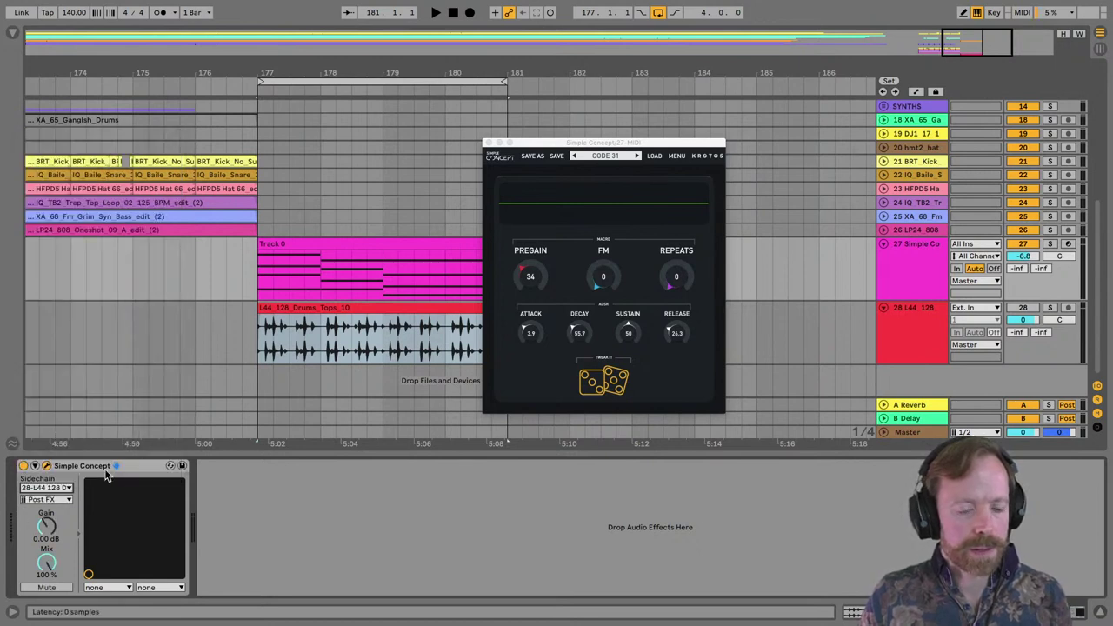
# Play the four-bar loop to hear the sidechained drums through the synth, keeping its window clear of the clip starts.
pyautogui.click(348, 311)
pyautogui.press('space')
pyautogui.click(350, 243)
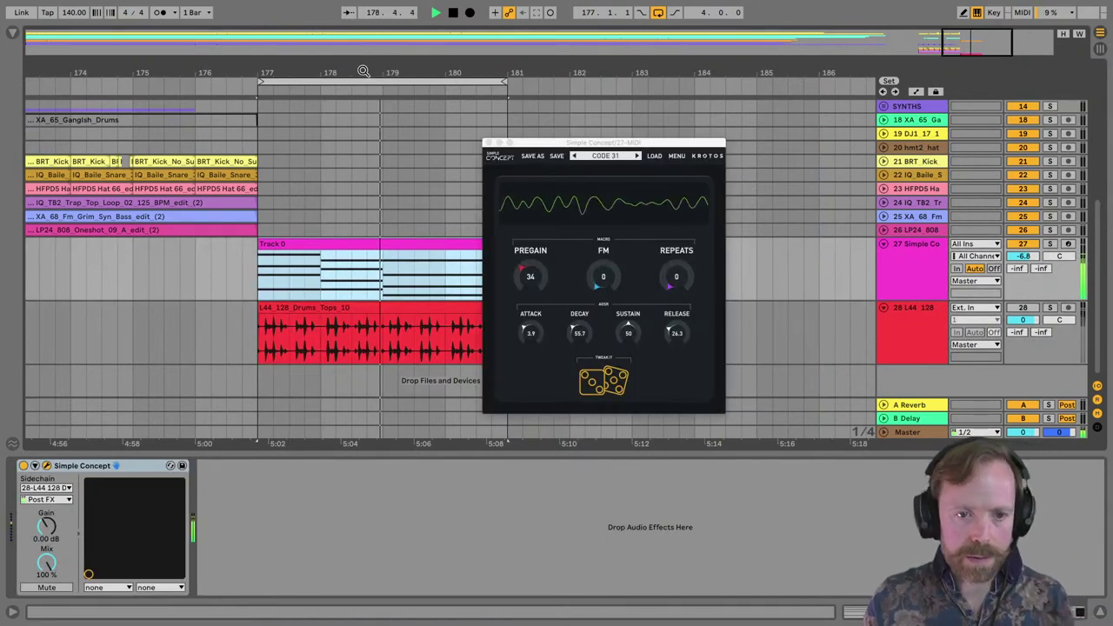
pyautogui.moveTo(336, 72); pyautogui.dragTo(339, 122)
pyautogui.moveTo(539, 144); pyautogui.dragTo(604, 364)
pyautogui.moveTo(358, 74); pyautogui.dragTo(358, 113)
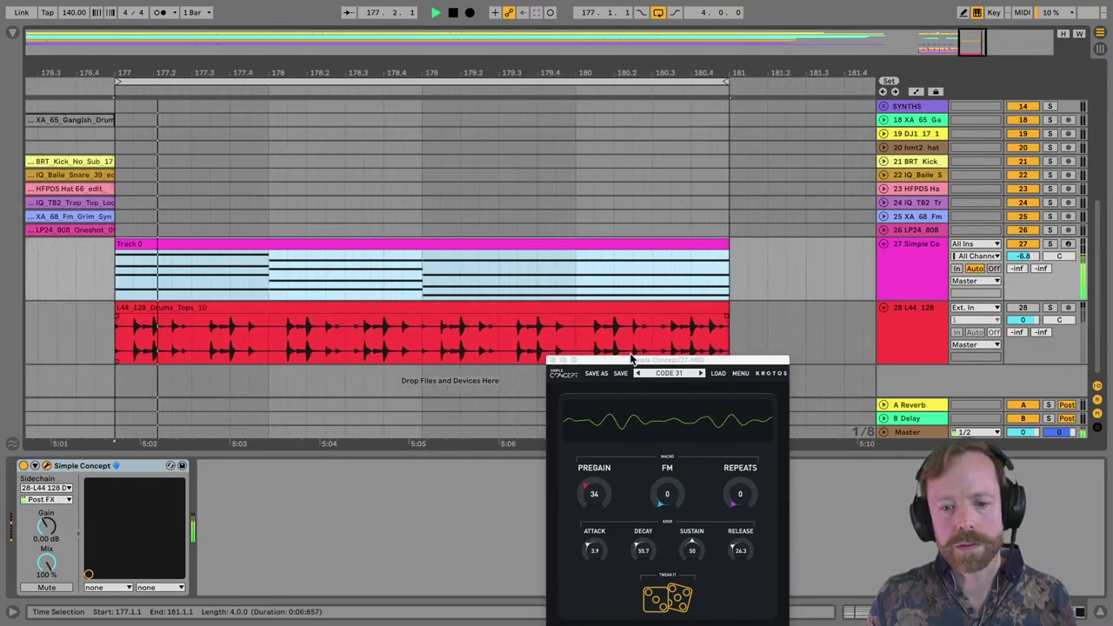
pyautogui.moveTo(632, 360); pyautogui.dragTo(636, 157)
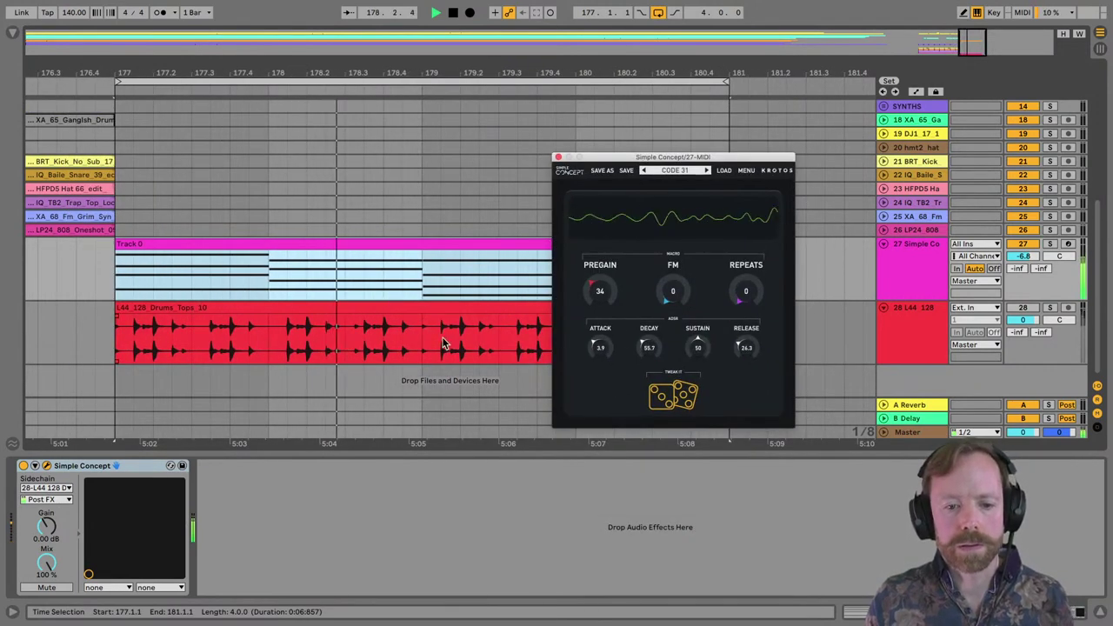
pyautogui.press('space')
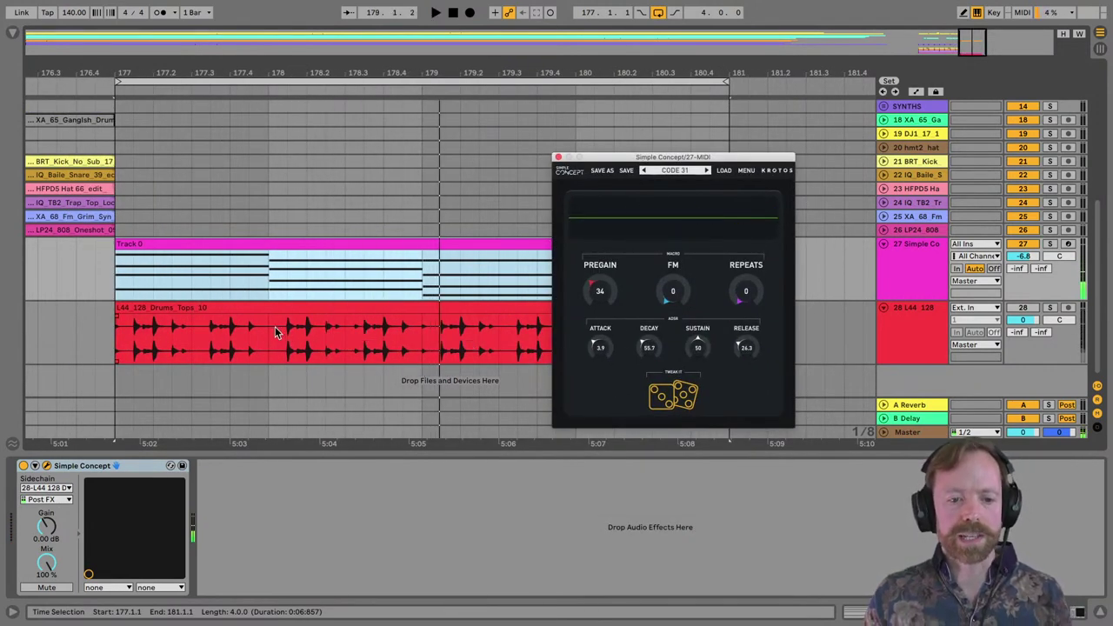
# Play the loop with the chord clip selected and set Simple Concept's Pregain to 85.
pyautogui.click(320, 317)
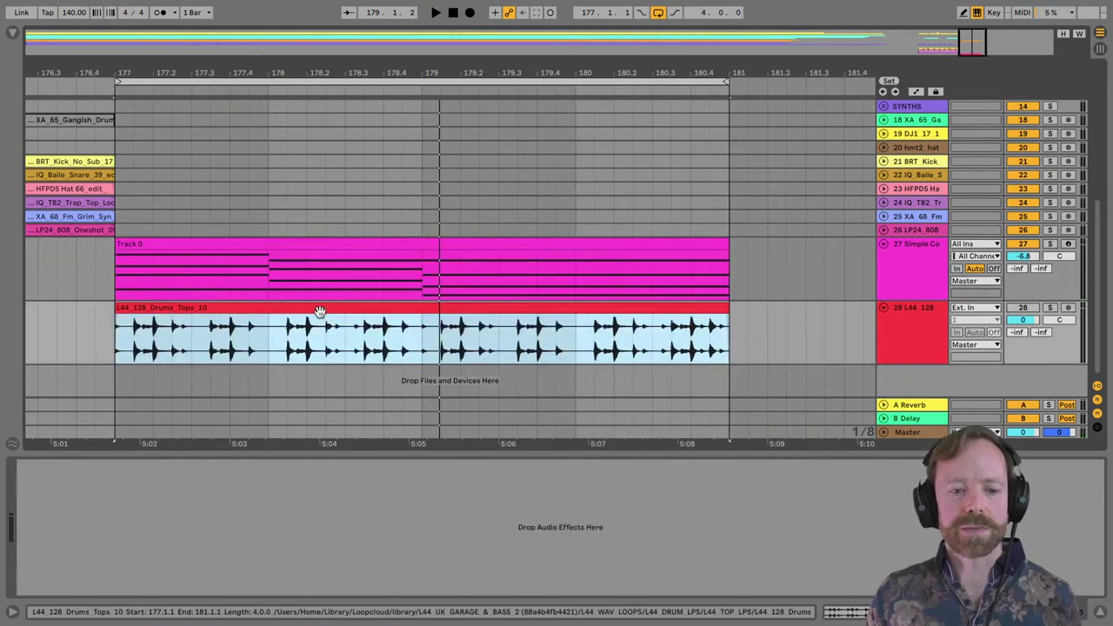
pyautogui.click(281, 261)
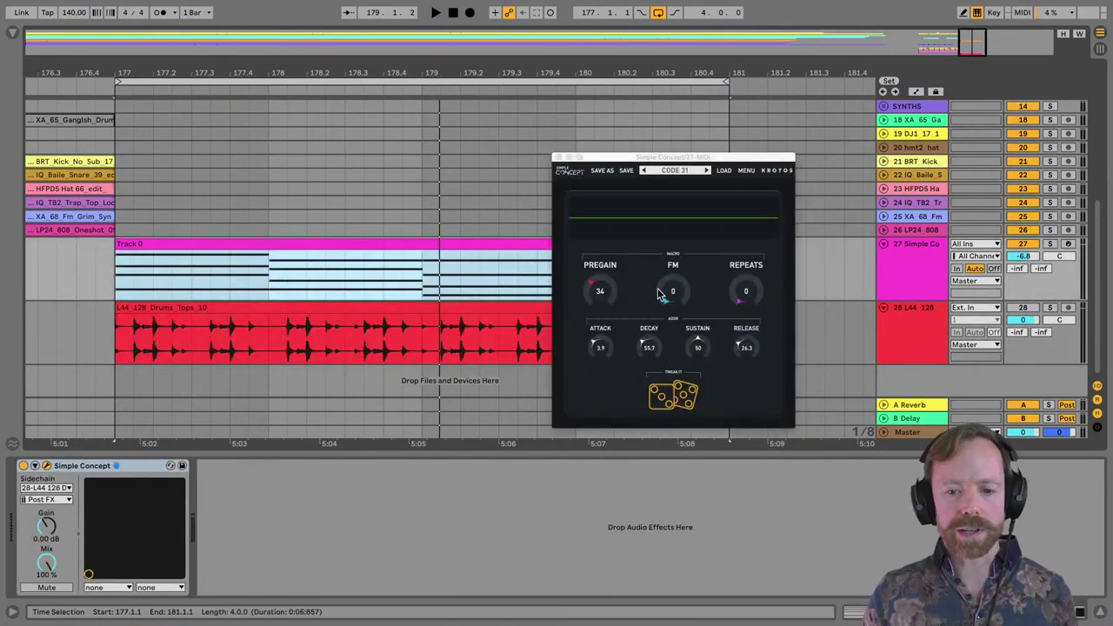
pyautogui.press('space')
pyautogui.moveTo(601, 296)
pyautogui.mouseDown()
pyautogui.moveTo(600, 285)
pyautogui.moveTo(602, 296)
pyautogui.mouseUp()
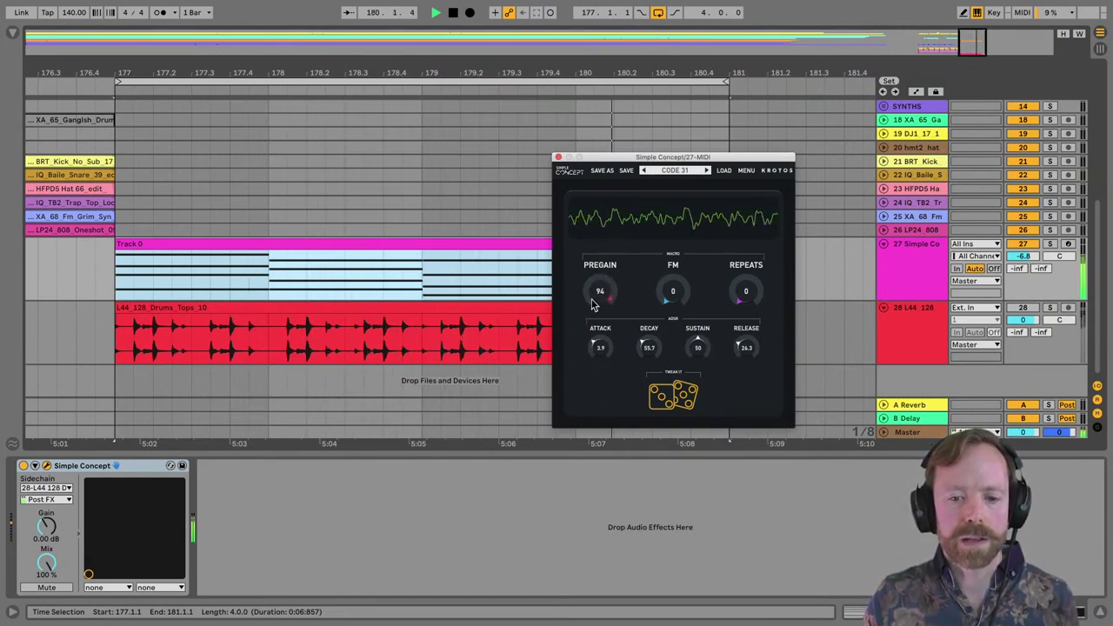
pyautogui.click(199, 342)
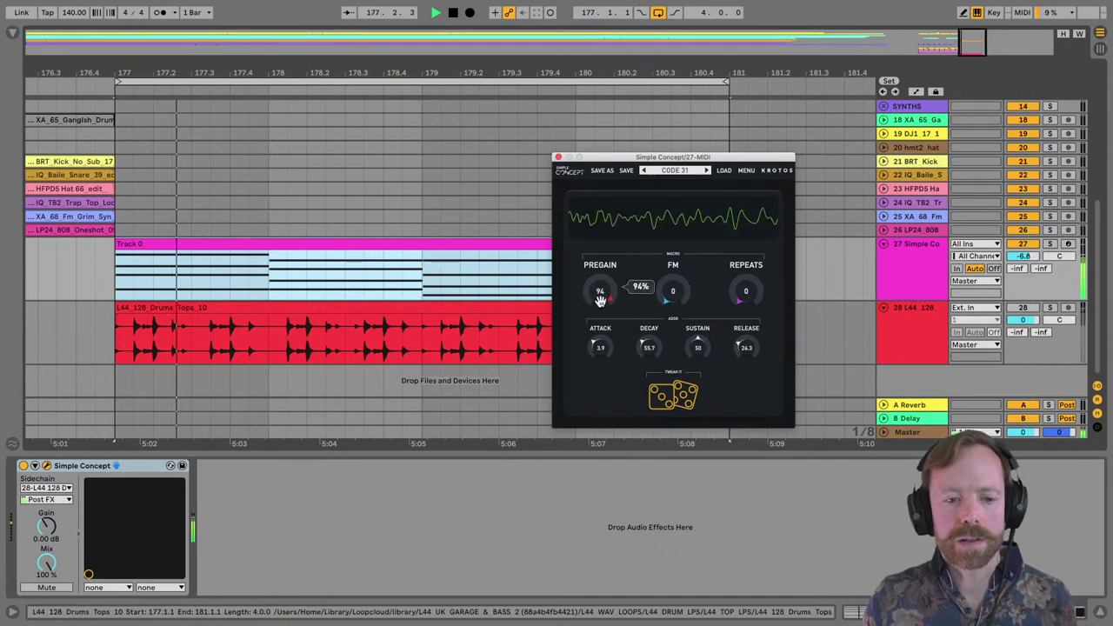
pyautogui.moveTo(600, 300); pyautogui.dragTo(603, 296)
pyautogui.press('space')
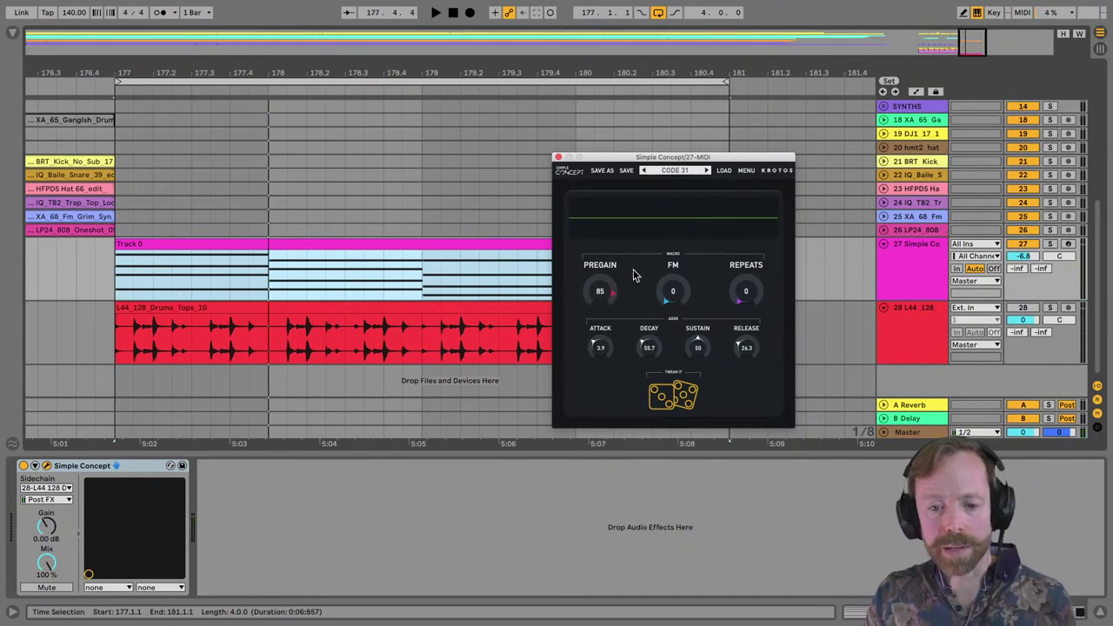
# Set Simple Concept's FM to 100 and Repeats to 54 while the loop plays.
pyautogui.press('space')
pyautogui.moveTo(671, 304)
pyautogui.mouseDown()
pyautogui.moveTo(681, 295)
pyautogui.moveTo(669, 290)
pyautogui.moveTo(676, 257)
pyautogui.moveTo(673, 295)
pyautogui.mouseUp()
pyautogui.moveTo(742, 293); pyautogui.dragTo(747, 256)
pyautogui.moveTo(675, 304); pyautogui.dragTo(678, 295)
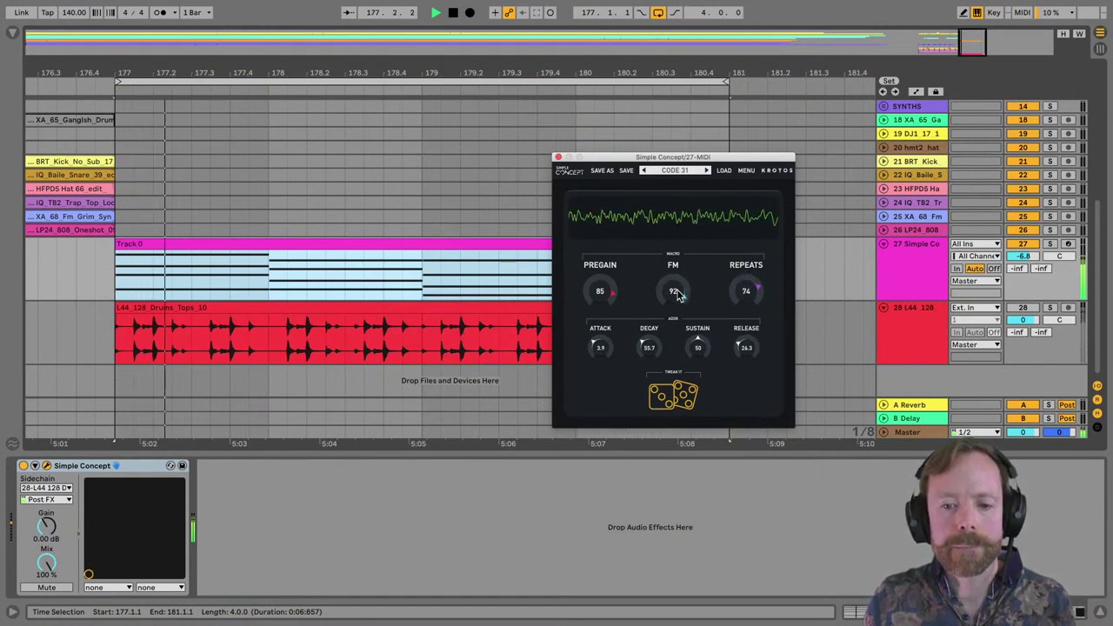
# Try the FEED DRUMS preset, reload CODE 31 with Pregain 81, FM 57 and Repeats 41, and stop playback.
pyautogui.click(706, 171)
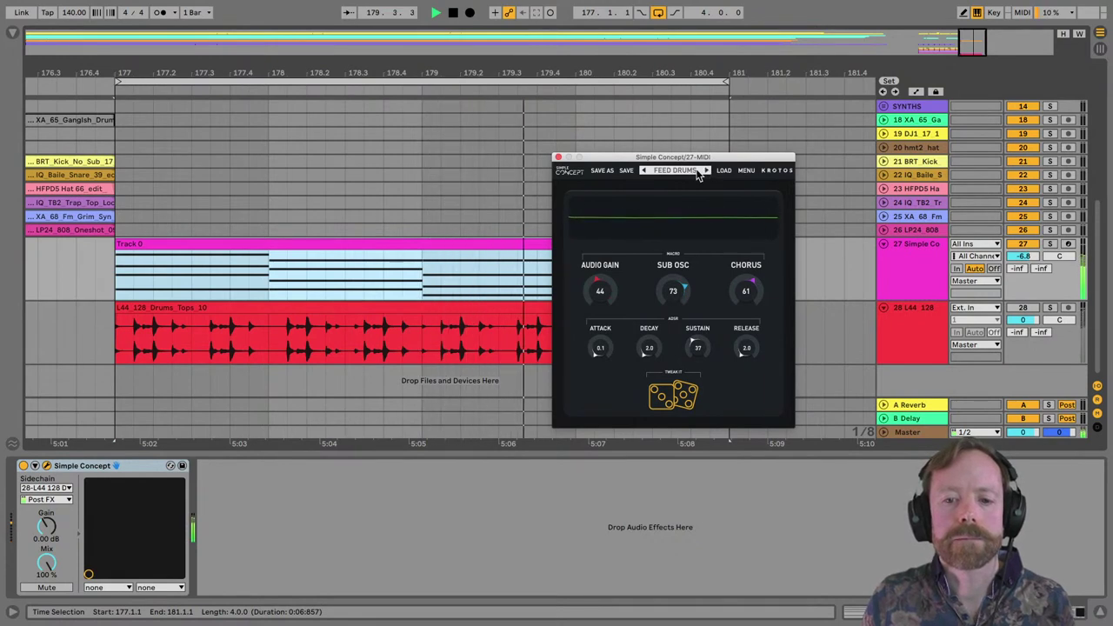
pyautogui.click(644, 170)
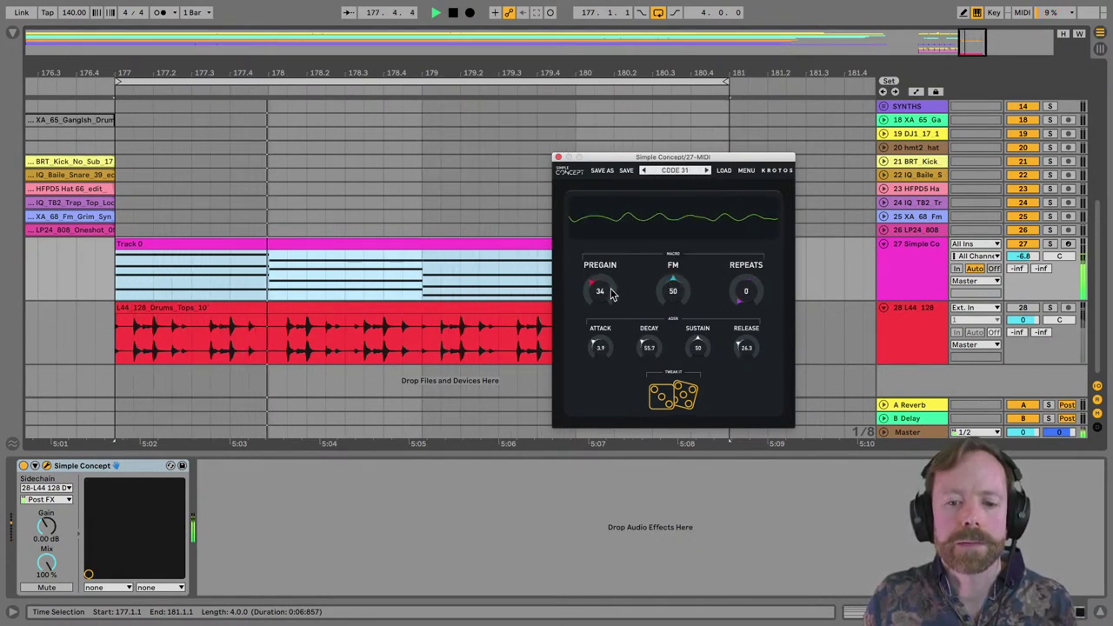
pyautogui.moveTo(750, 285); pyautogui.dragTo(746, 205)
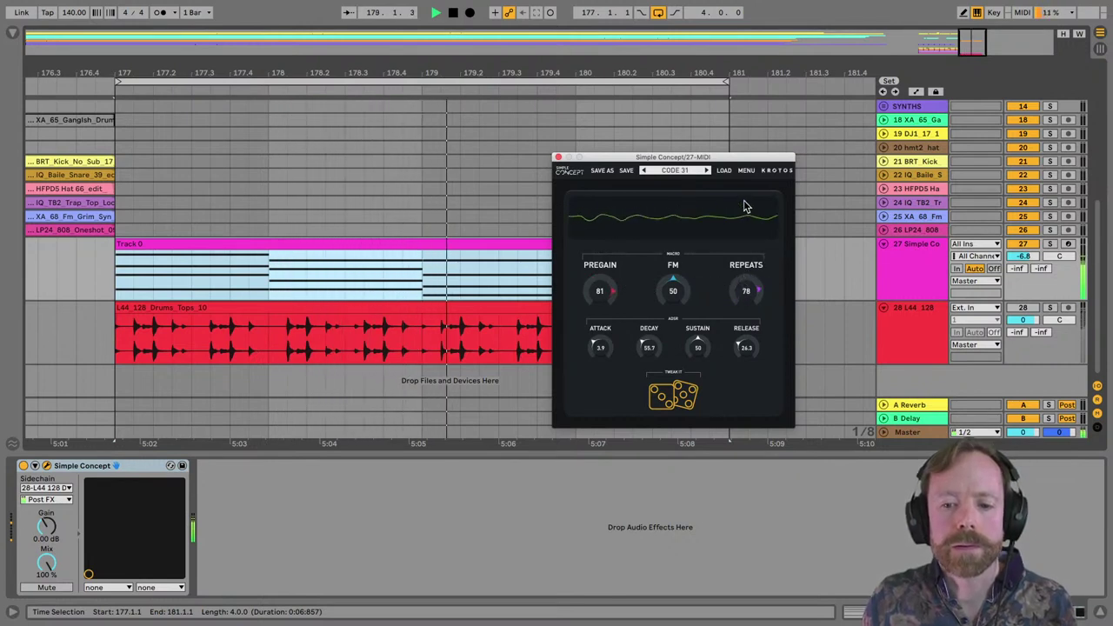
pyautogui.moveTo(755, 300); pyautogui.dragTo(749, 306)
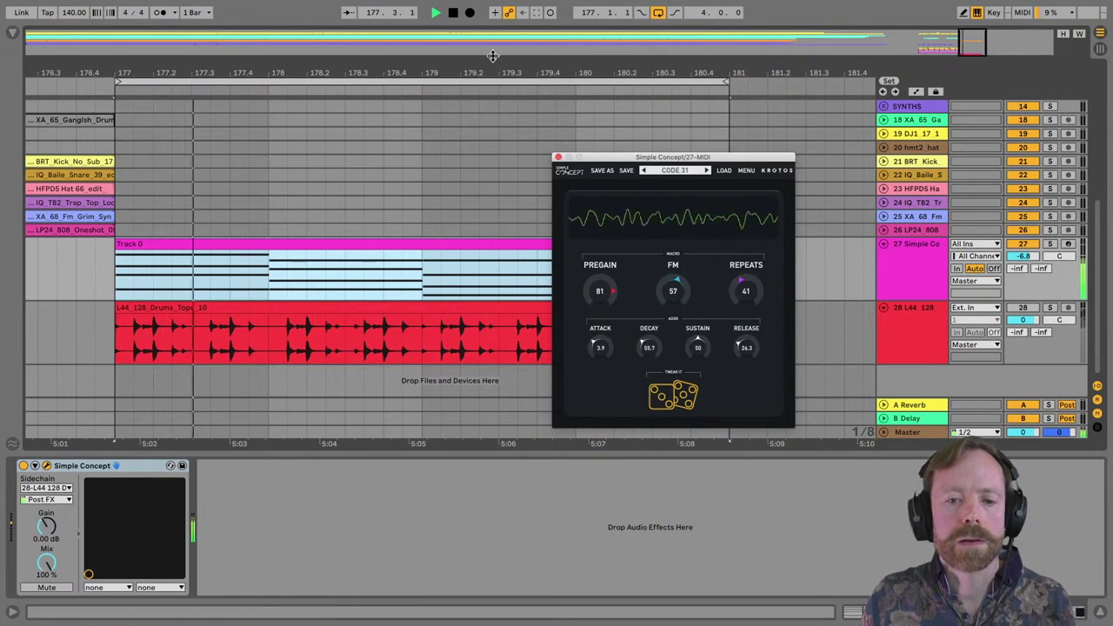
pyautogui.moveTo(494, 73); pyautogui.dragTo(494, 55)
pyautogui.press('space')
# Add the Arpeggiator MIDI effect ahead of Simple Concept on the chord track.
pyautogui.moveTo(600, 161); pyautogui.dragTo(735, 291)
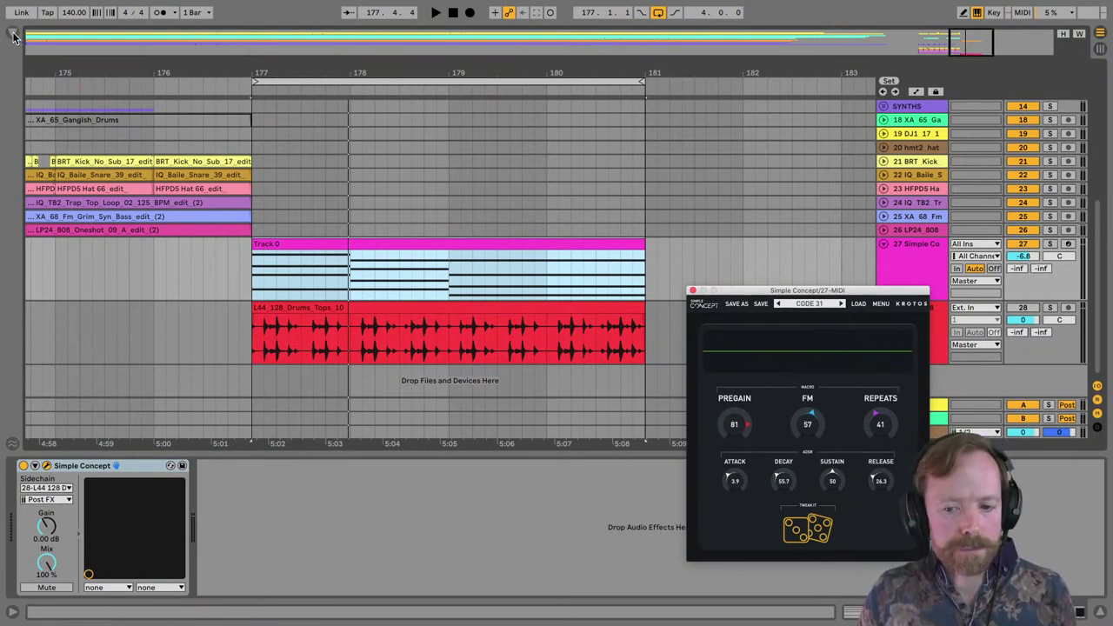
pyautogui.moveTo(766, 293); pyautogui.dragTo(648, 165)
pyautogui.click(18, 34)
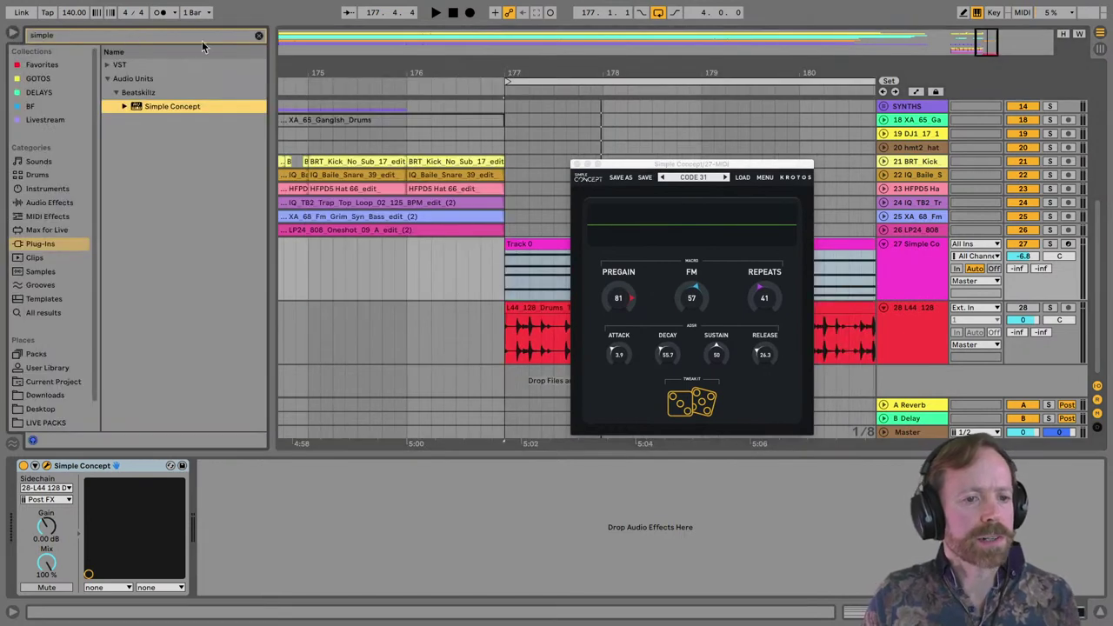
pyautogui.click(259, 36)
pyautogui.click(48, 216)
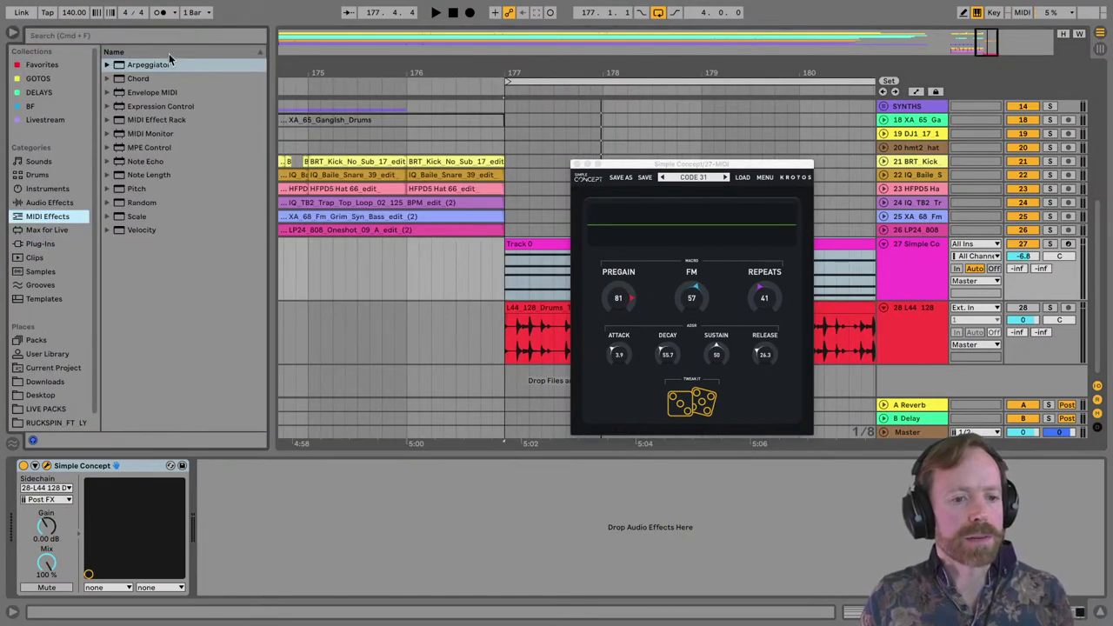
pyautogui.doubleClick(147, 66)
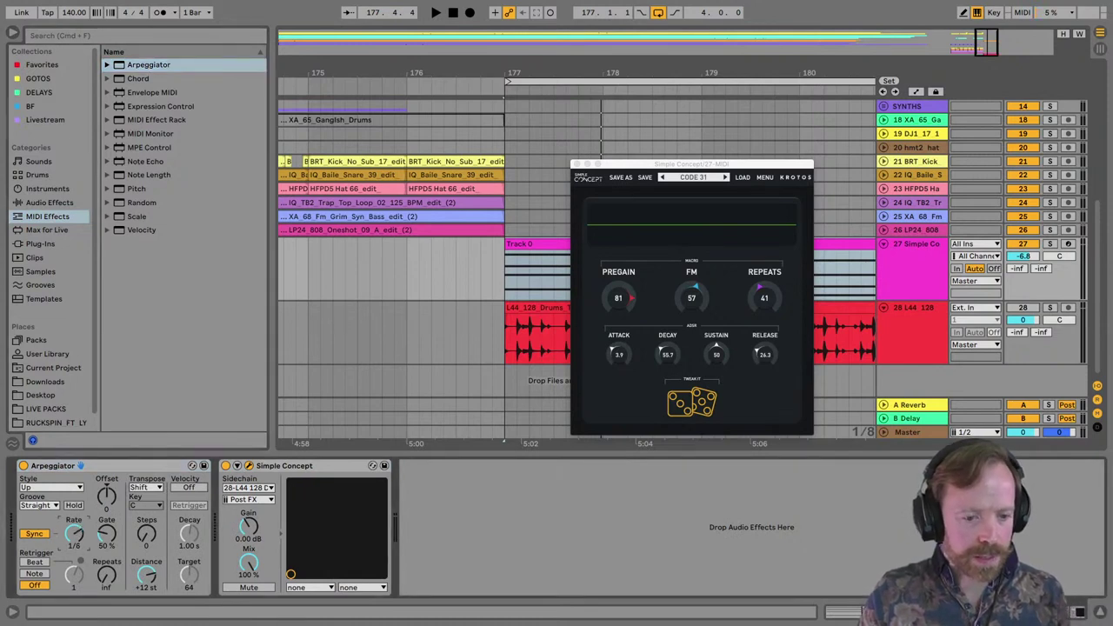
# Play the loop with the Arpeggiator's rate at 1/16, keeping the synth window clear of the clips.
pyautogui.press('space')
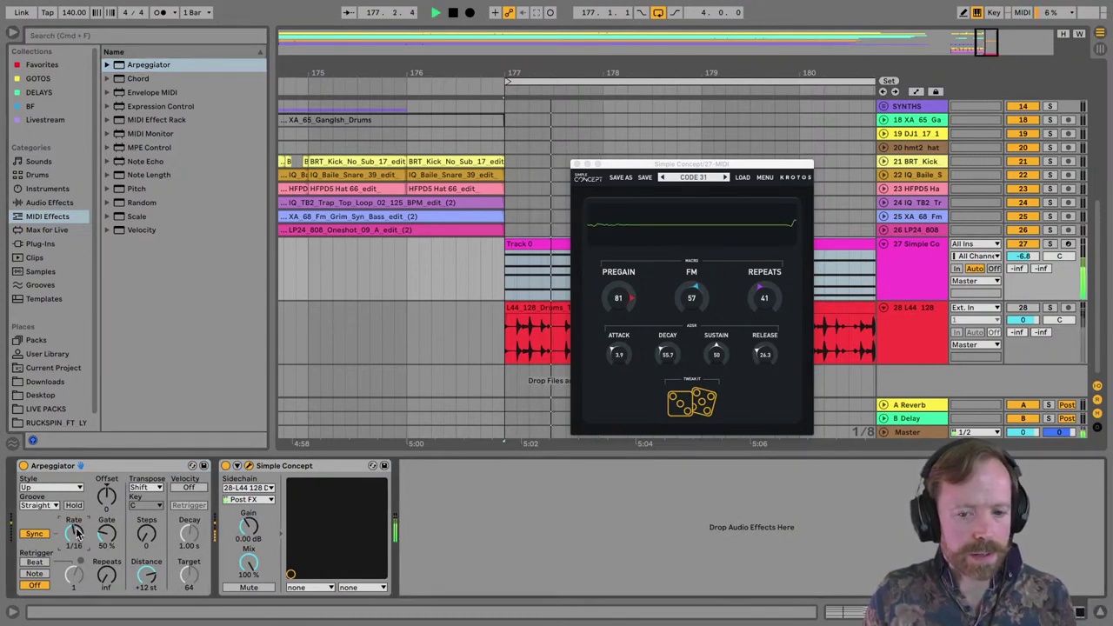
pyautogui.moveTo(631, 167); pyautogui.dragTo(545, 436)
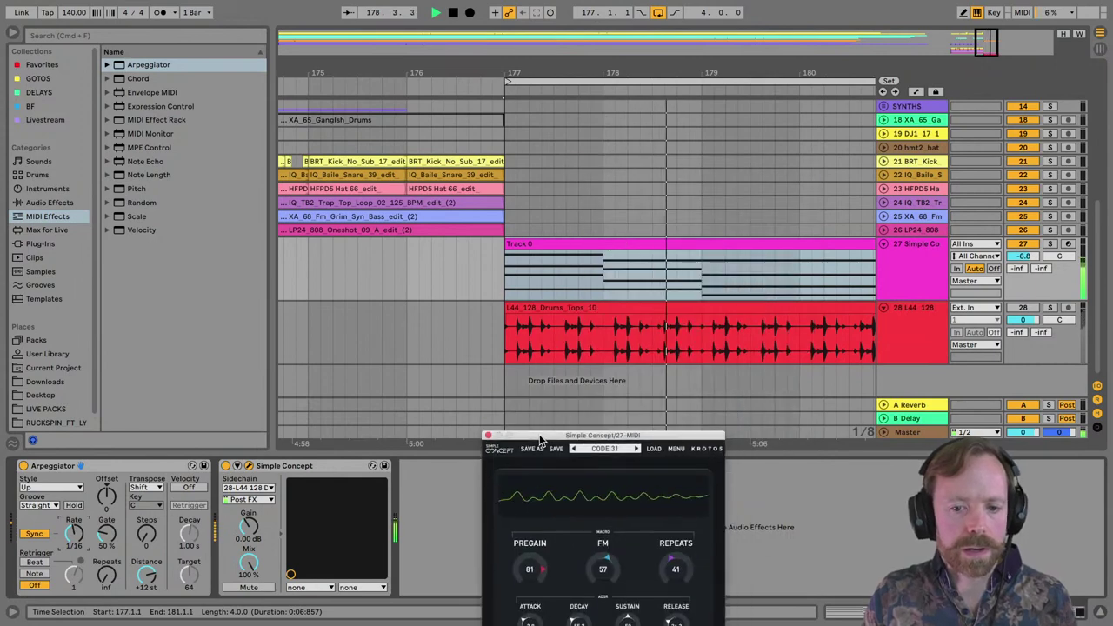
pyautogui.moveTo(581, 87); pyautogui.dragTo(581, 139)
pyautogui.moveTo(609, 437); pyautogui.dragTo(832, 149)
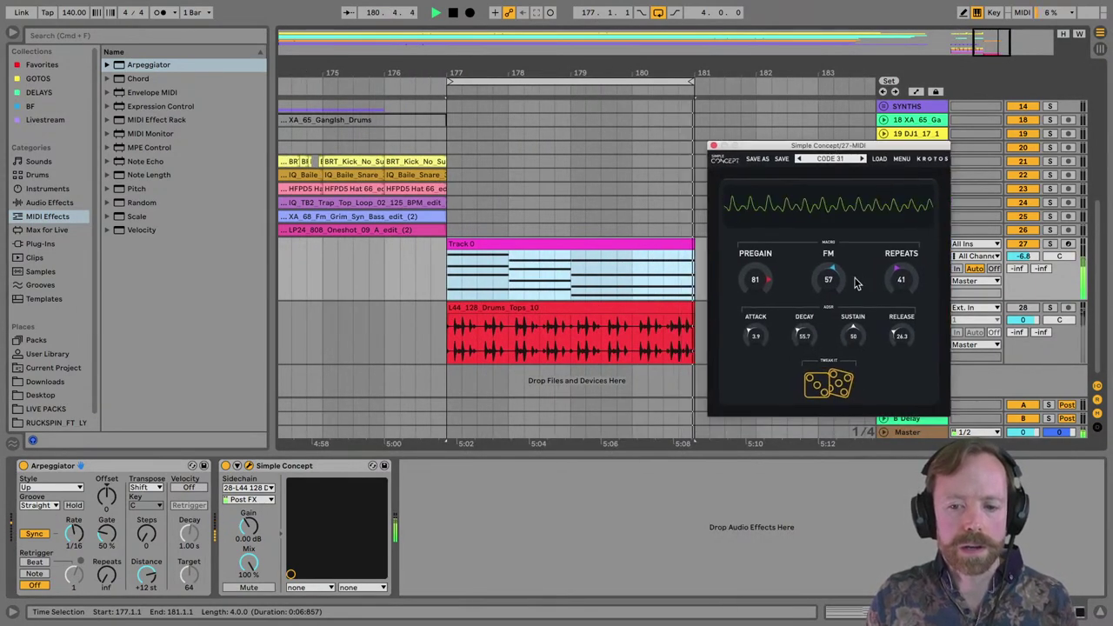
# Load the factory preset FLOW in Simple Concept and compare it with FM PLUCK while the loop plays.
pyautogui.click(831, 158)
pyautogui.moveTo(815, 190)
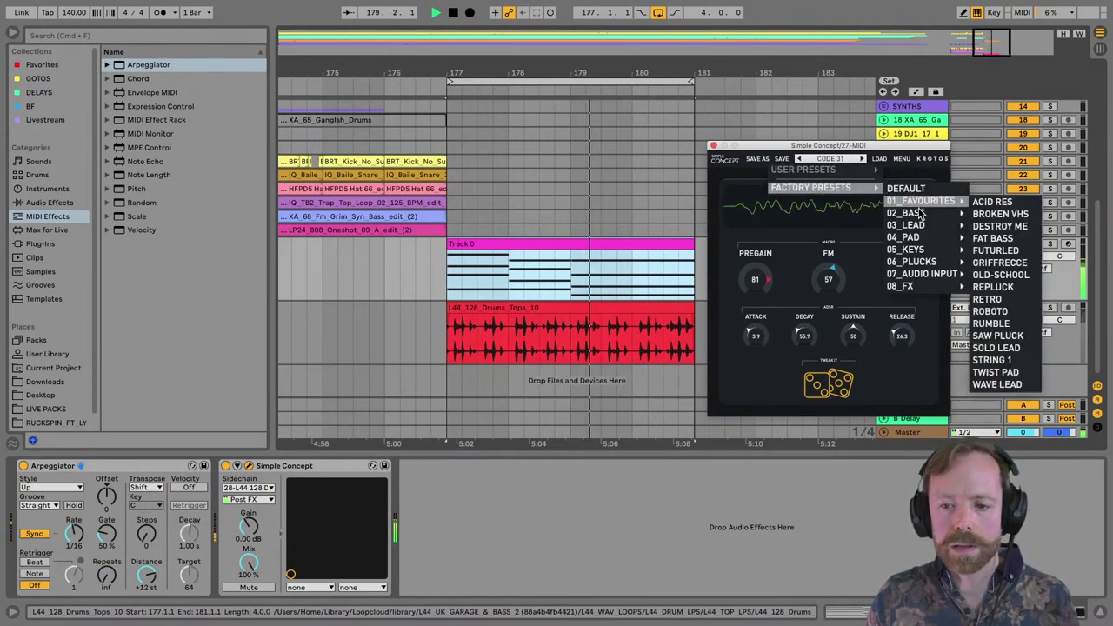
pyautogui.moveTo(914, 265)
pyautogui.click(985, 262)
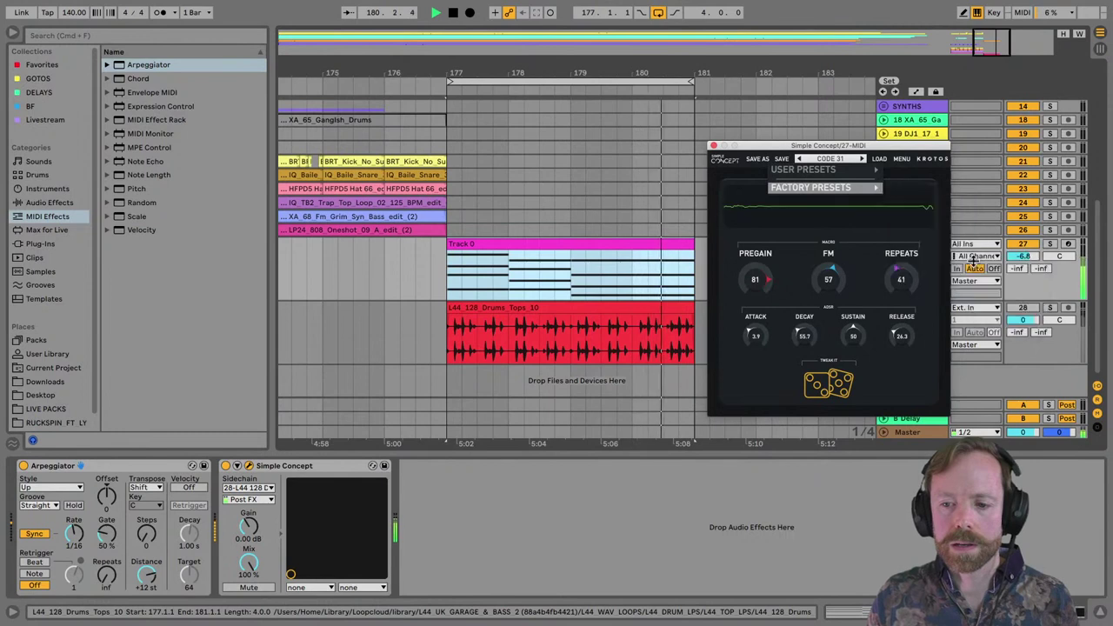
pyautogui.click(861, 159)
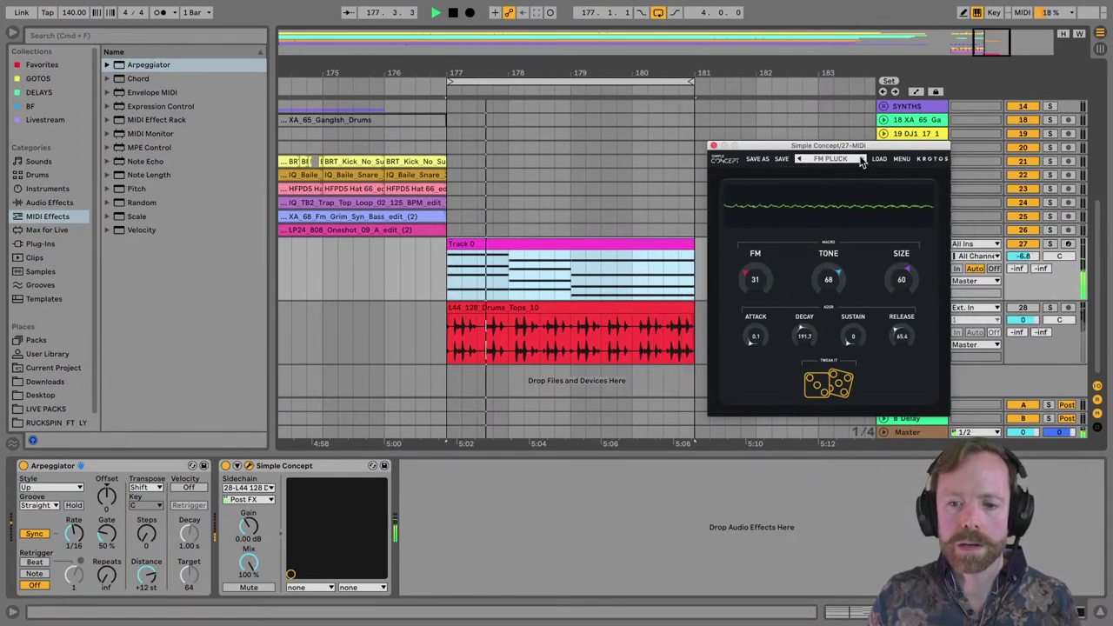
pyautogui.click(799, 160)
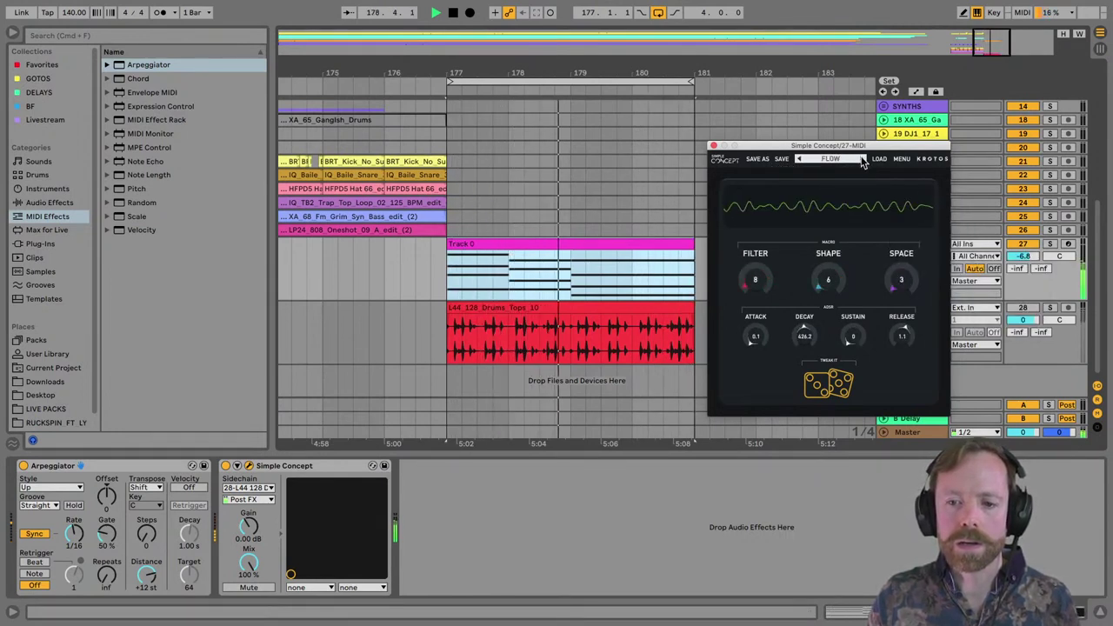
pyautogui.click(862, 159)
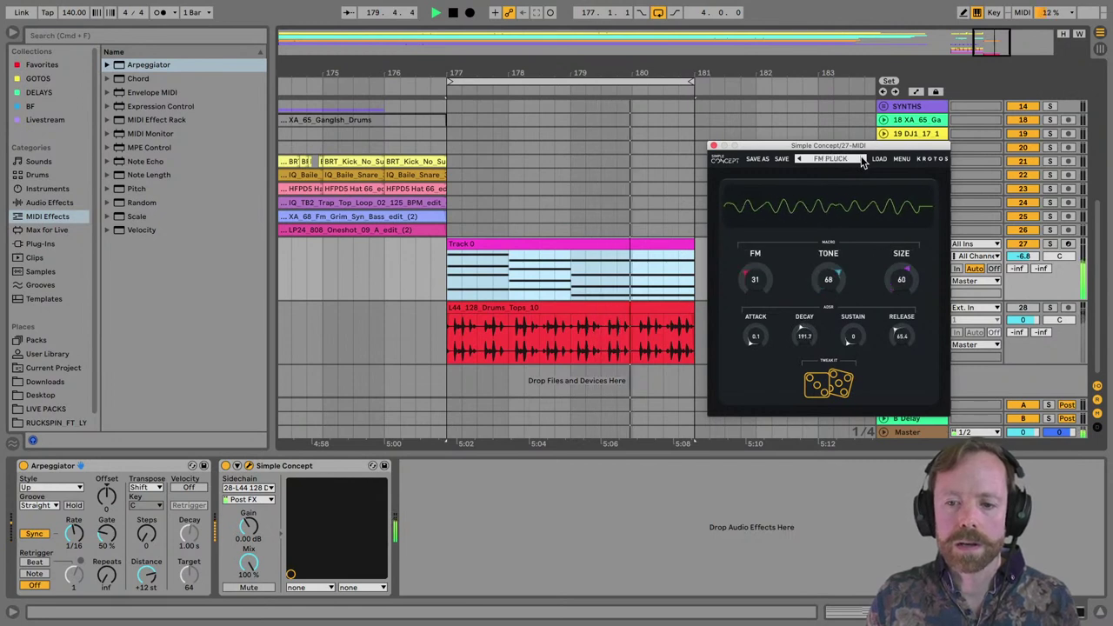
# Audition the pluck presets up to RETRO PLUCK, return to FM PLUCK and set its Decay to 49.6.
pyautogui.click(863, 160)
pyautogui.click(862, 160)
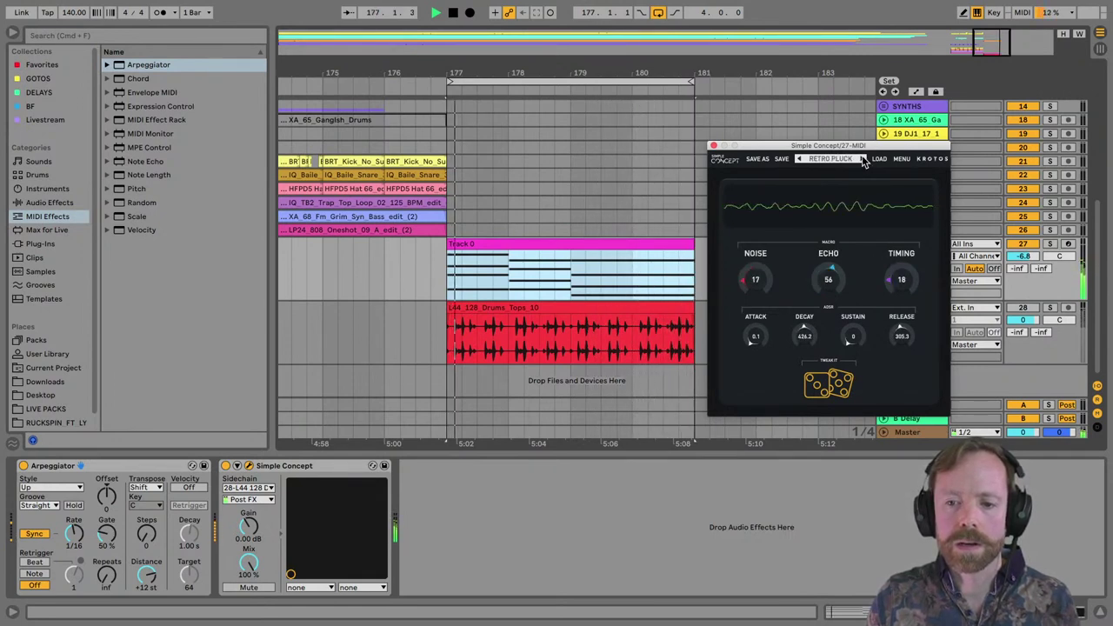
pyautogui.click(800, 160)
pyautogui.click(799, 161)
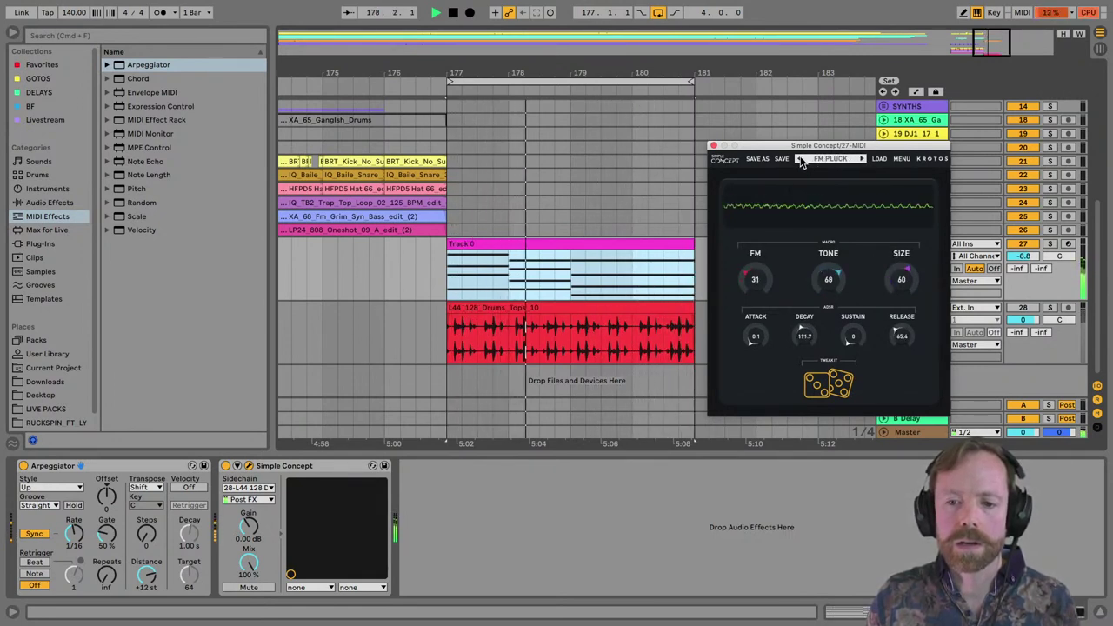
pyautogui.moveTo(805, 346)
pyautogui.moveTo(805, 347); pyautogui.dragTo(811, 294)
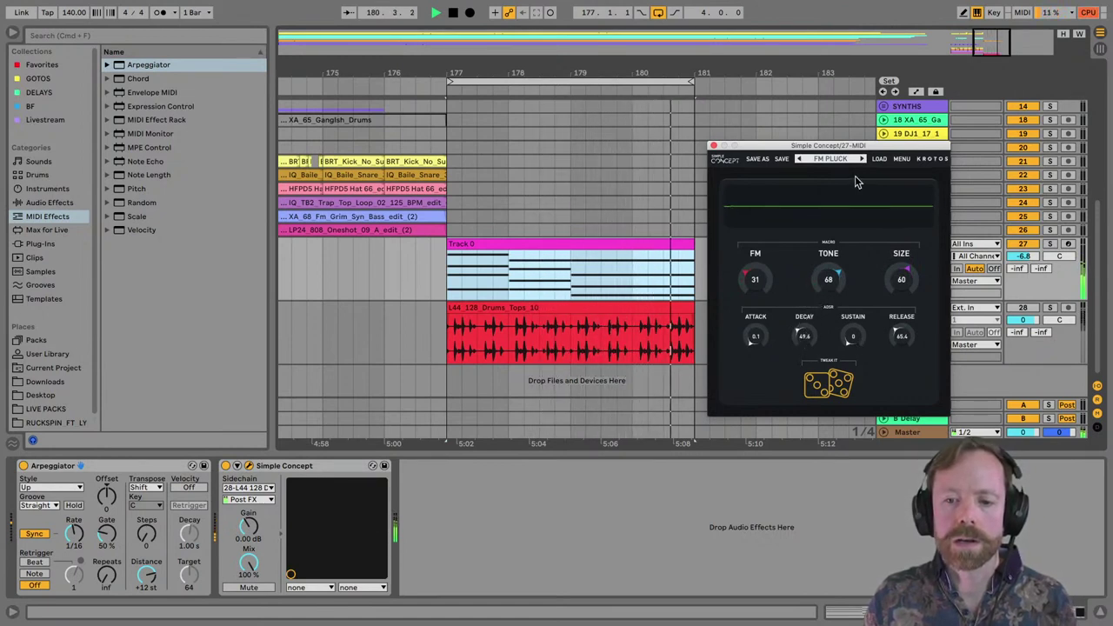
# Load the CODE 31 factory preset from the audio input category and move the synth window away from the clips.
pyautogui.click(817, 160)
pyautogui.moveTo(857, 187)
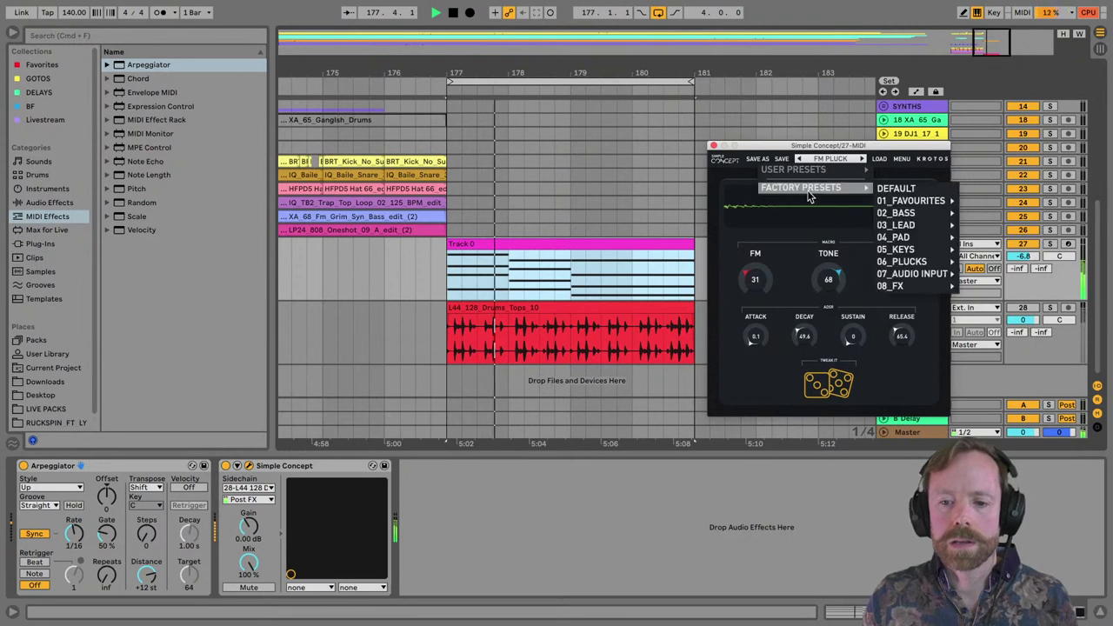
pyautogui.moveTo(903, 263)
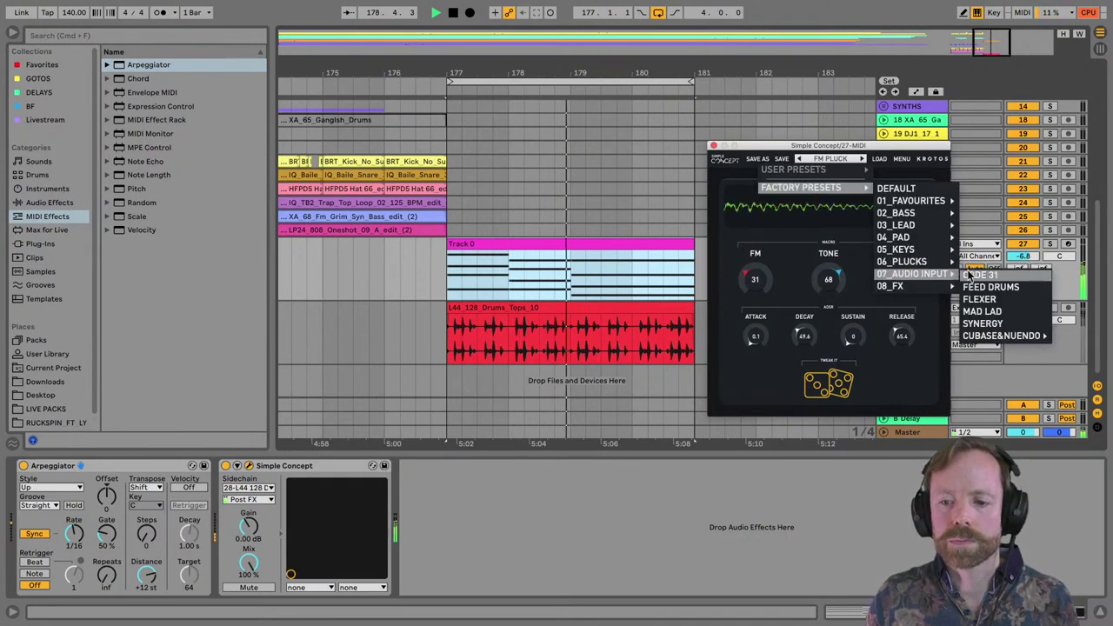
pyautogui.click(970, 275)
pyautogui.moveTo(772, 141); pyautogui.dragTo(799, 116)
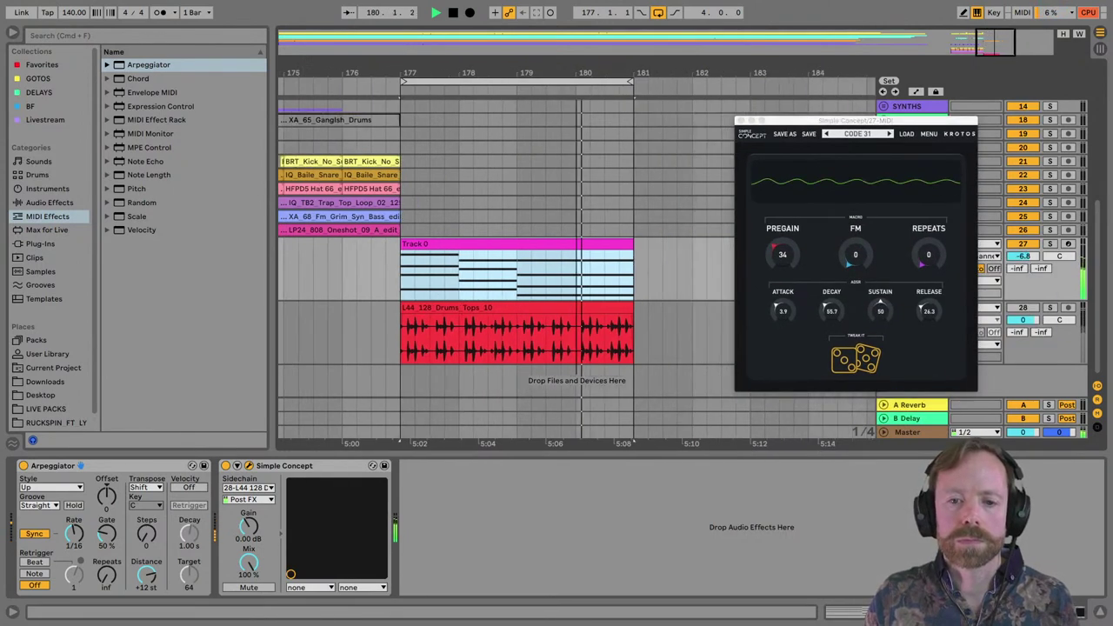
# Set Simple Concept's Pregain to 77, FM to 51 and Repeats to 60 while the loop plays.
pyautogui.moveTo(786, 240); pyautogui.dragTo(792, 193)
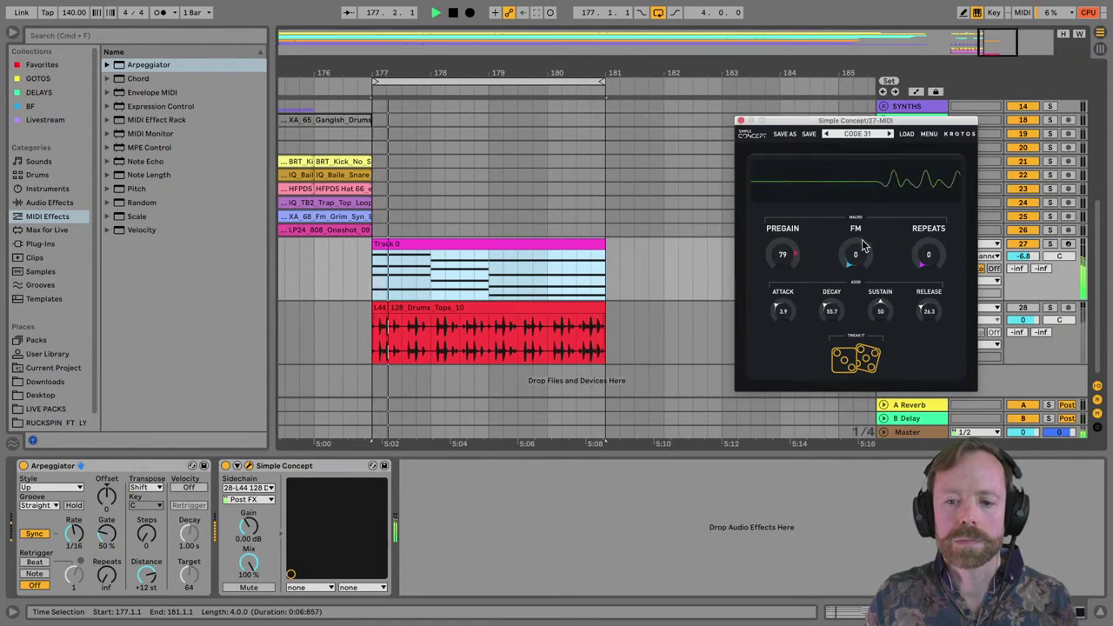
pyautogui.moveTo(862, 244); pyautogui.dragTo(856, 221)
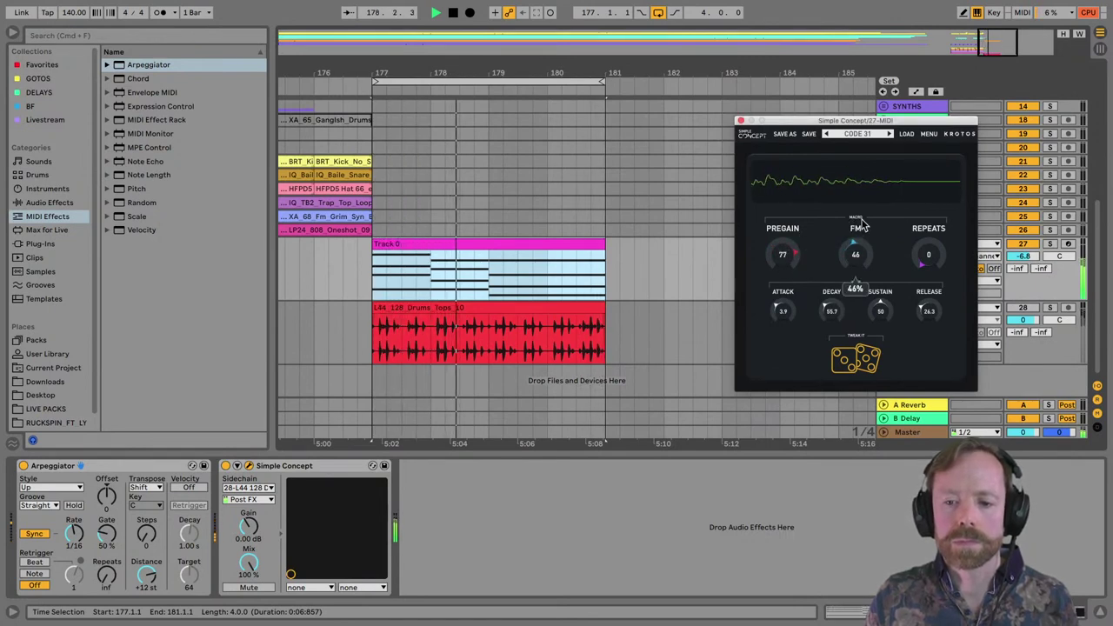
pyautogui.moveTo(922, 256)
pyautogui.mouseDown()
pyautogui.moveTo(925, 219)
pyautogui.moveTo(933, 250)
pyautogui.moveTo(921, 278)
pyautogui.moveTo(928, 247)
pyautogui.mouseUp()
pyautogui.scroll(2, 860, 254)
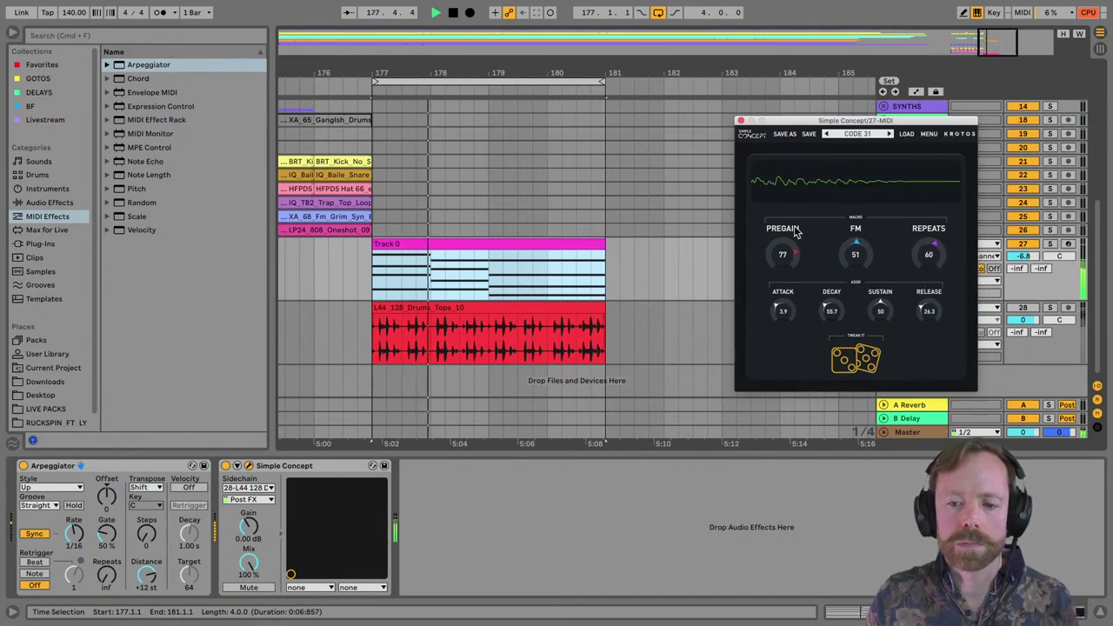
# Raise the Simple Concept track's volume to -1.4 dB and stop playback.
pyautogui.moveTo(577, 63); pyautogui.dragTo(576, 44)
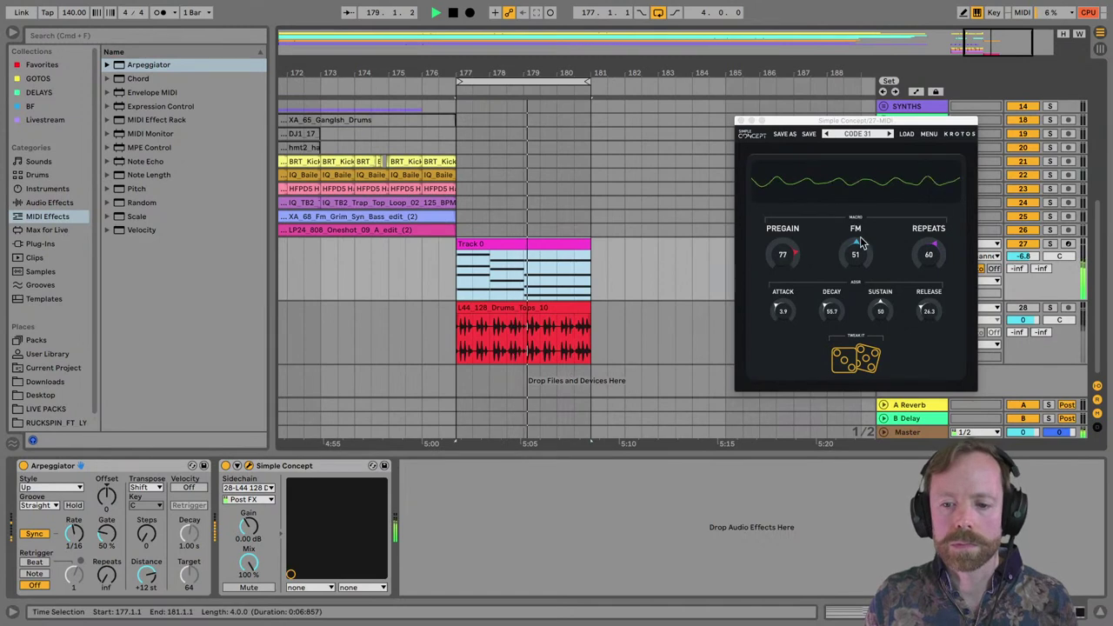
pyautogui.moveTo(1024, 258)
pyautogui.mouseDown()
pyautogui.moveTo(1025, 241)
pyautogui.moveTo(1027, 267)
pyautogui.mouseUp()
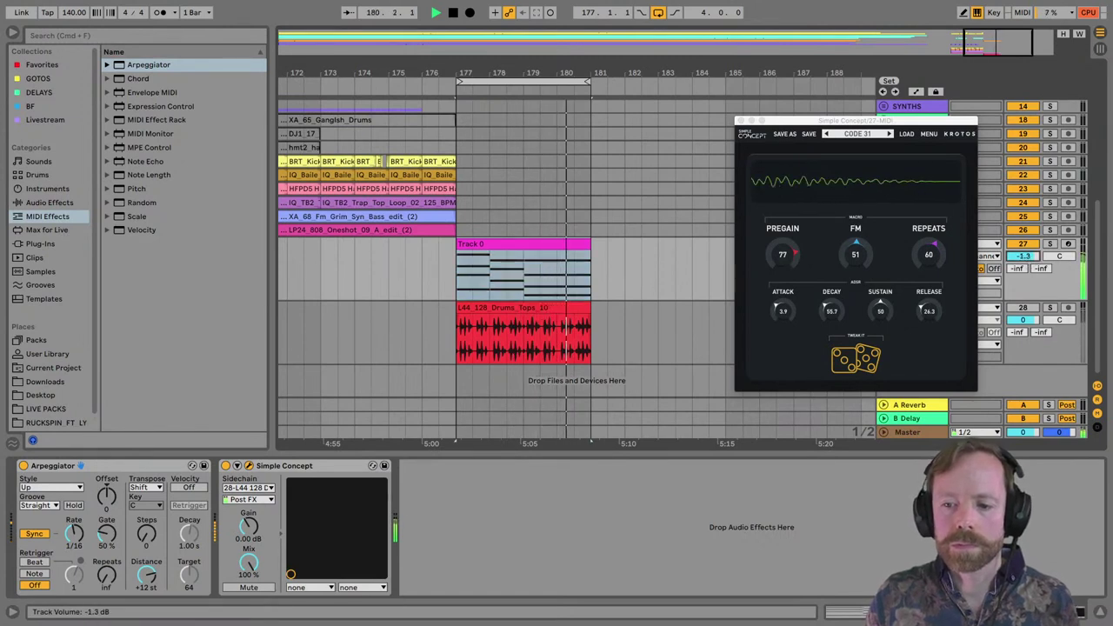
pyautogui.moveTo(625, 71); pyautogui.dragTo(652, 51)
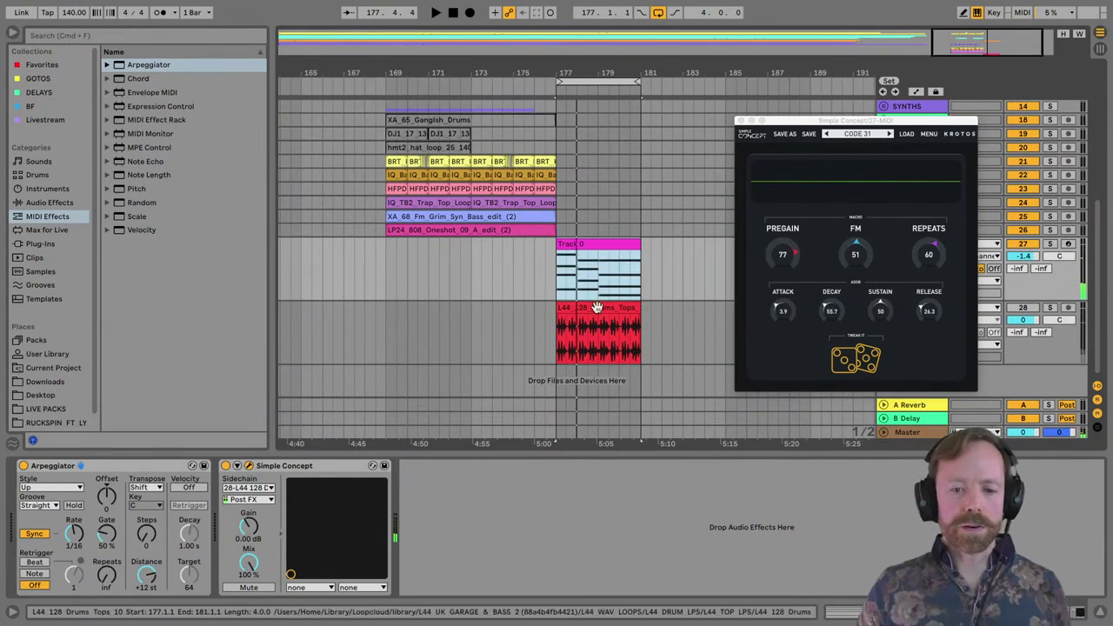
# Move the chord and L44 drum clips together to start at bar 169 and solo the Simple Concept track.
pyautogui.moveTo(590, 242); pyautogui.dragTo(439, 242)
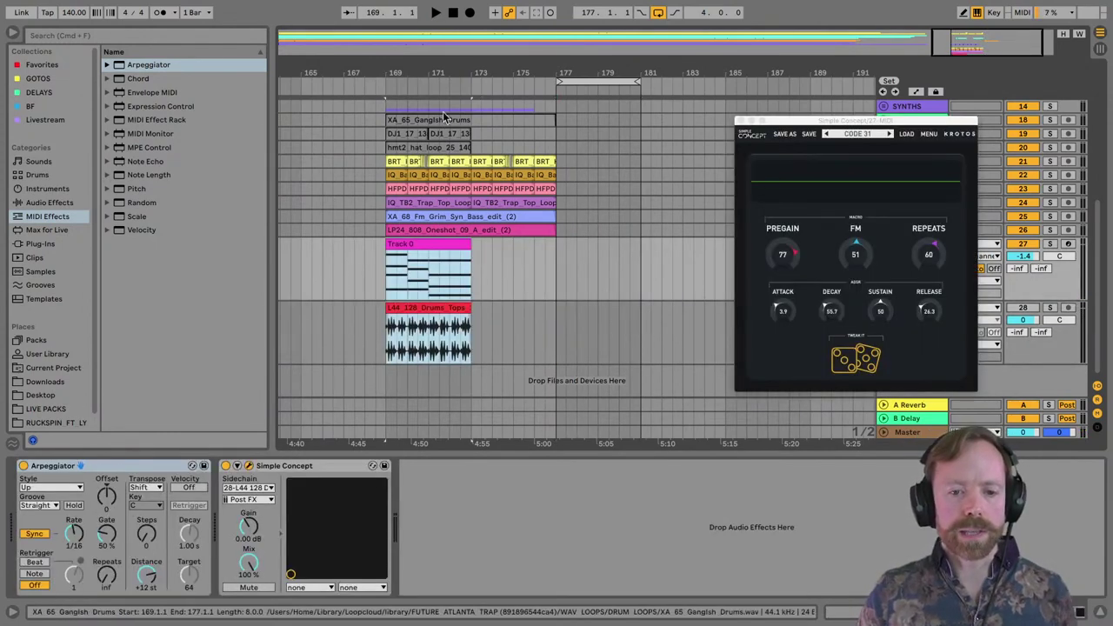
pyautogui.moveTo(429, 66); pyautogui.dragTo(430, 103)
pyautogui.click(1049, 244)
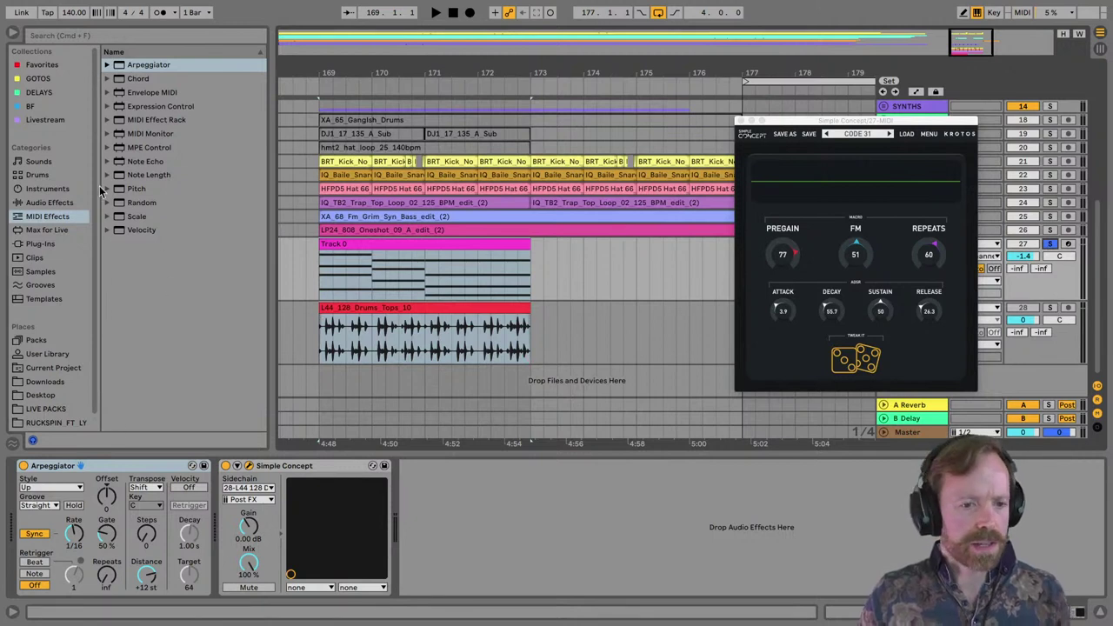
# Close the Simple Concept synth window and insert the DJ Swivel Spread plug-in on the Simple Concept track.
pyautogui.click(119, 36)
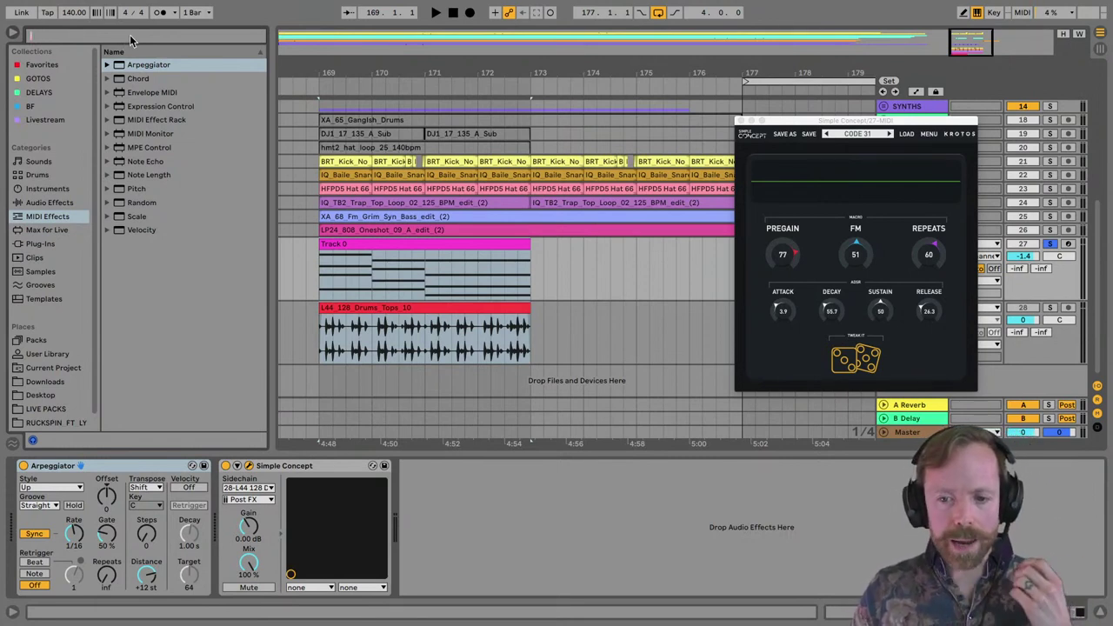
pyautogui.click(832, 124)
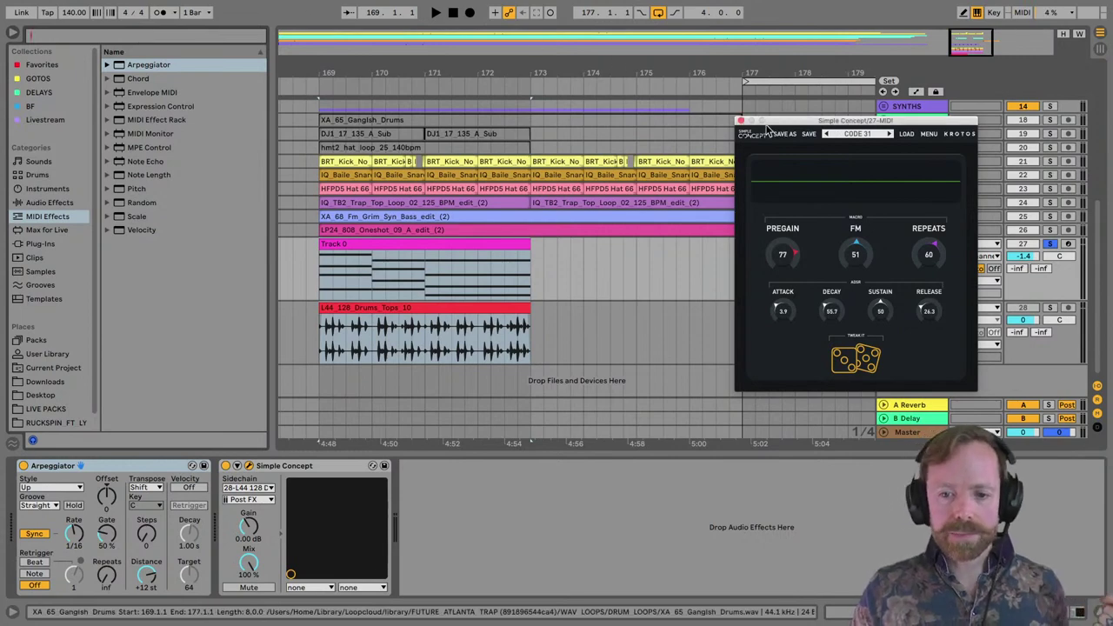
pyautogui.click(741, 121)
pyautogui.moveTo(411, 70); pyautogui.dragTo(511, 92)
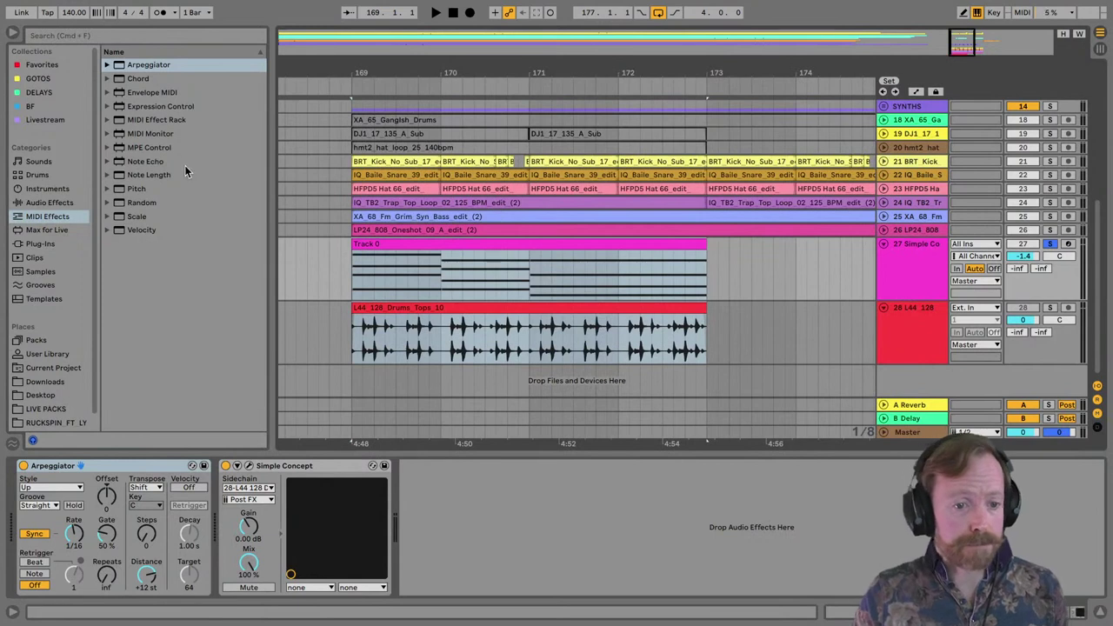
pyautogui.click(116, 37)
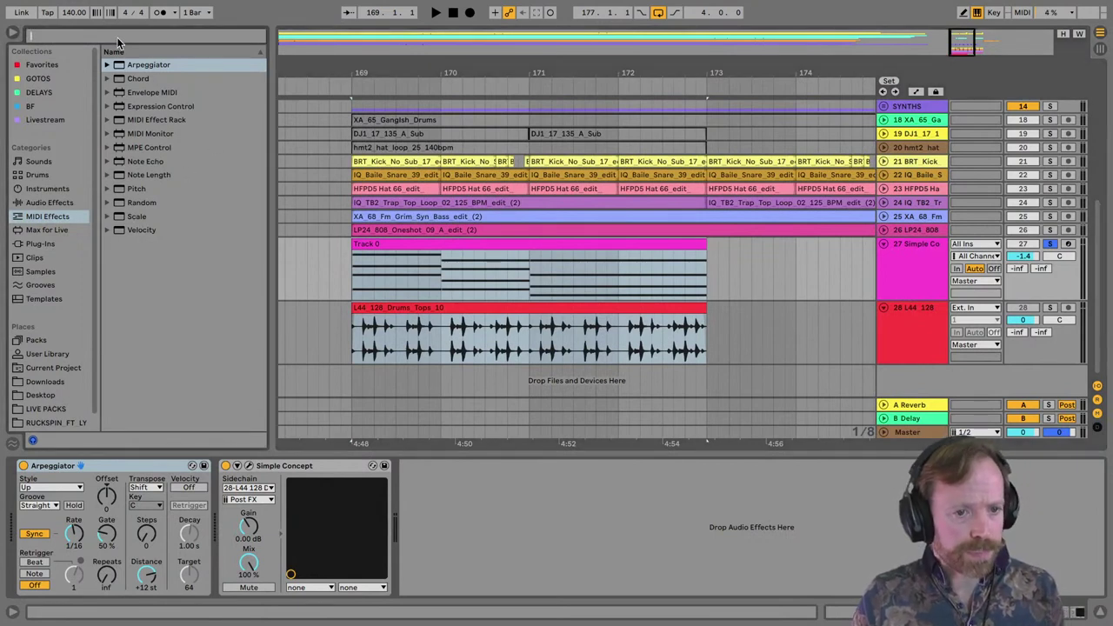
pyautogui.write('spread')
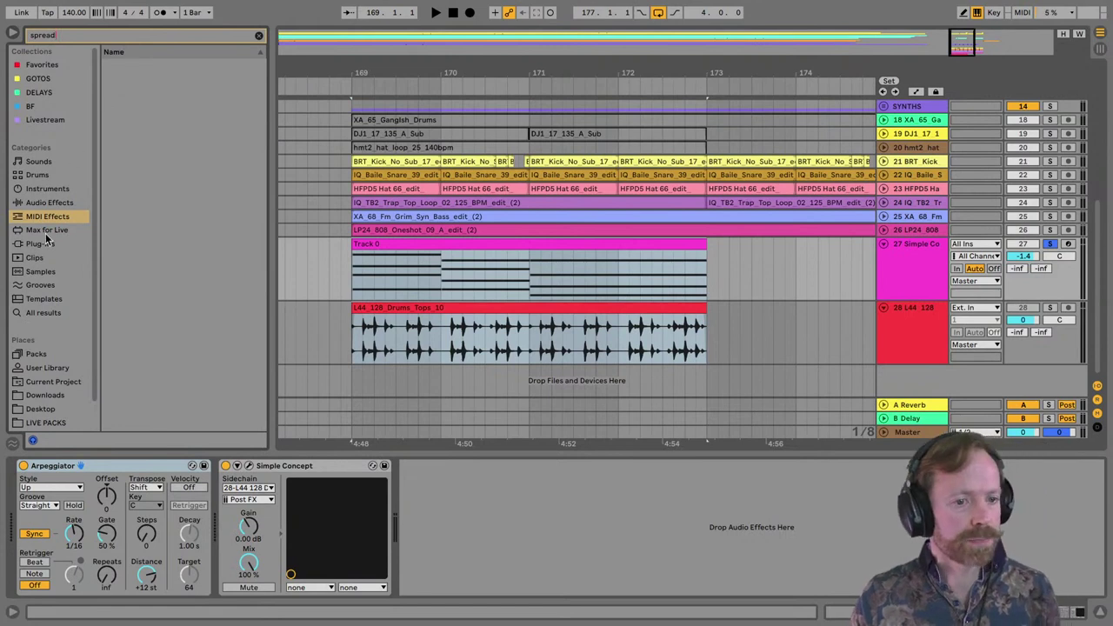
pyautogui.click(118, 79)
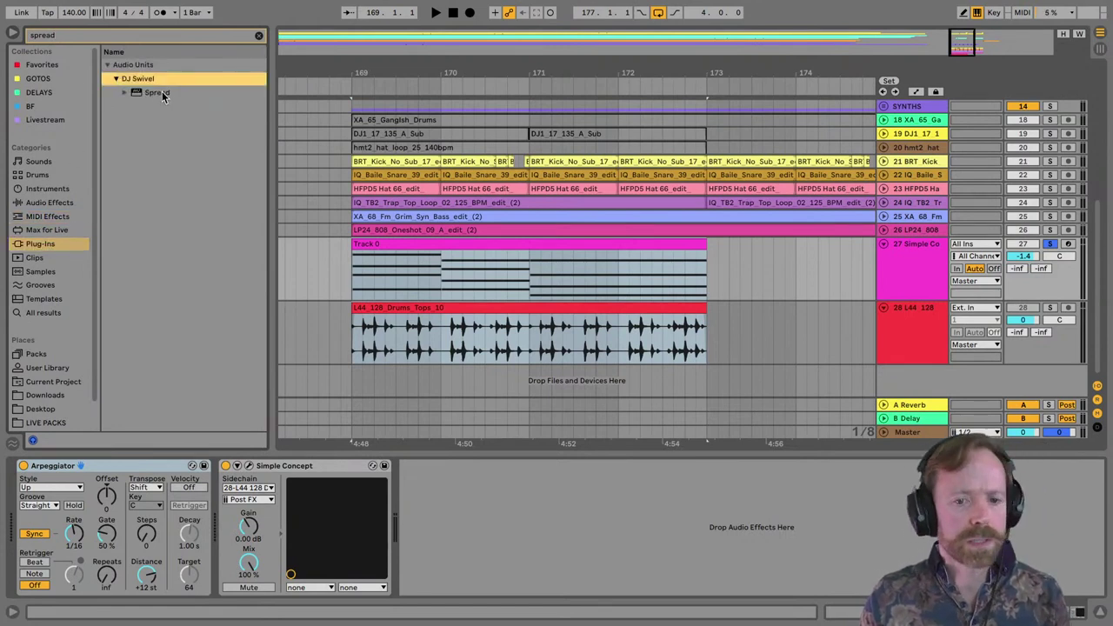
pyautogui.click(904, 269)
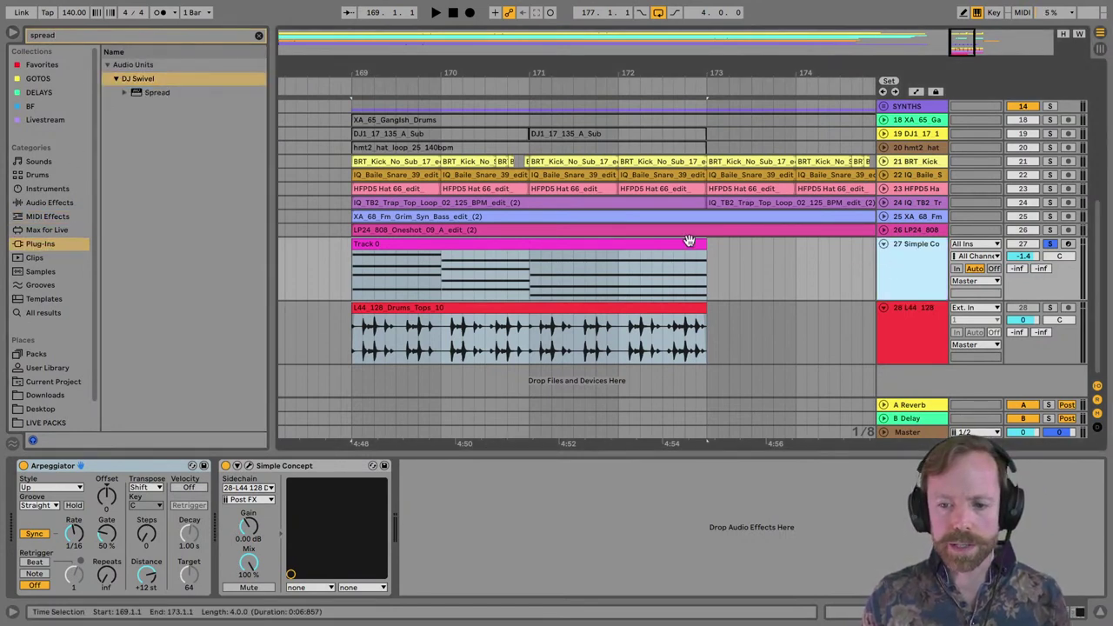
pyautogui.click(153, 93)
pyautogui.doubleClick(142, 93)
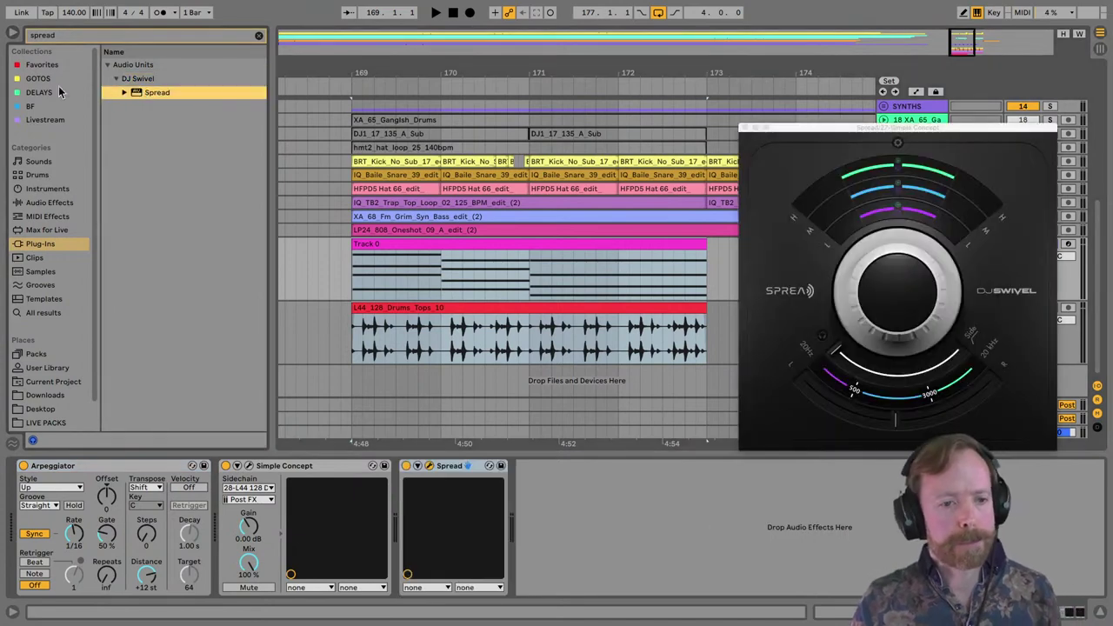
# Hide the browser, move the Spread window off the clips and loop the Track 0 chord clip over bars 169 to 173.
pyautogui.click(13, 35)
pyautogui.moveTo(915, 130); pyautogui.dragTo(457, 159)
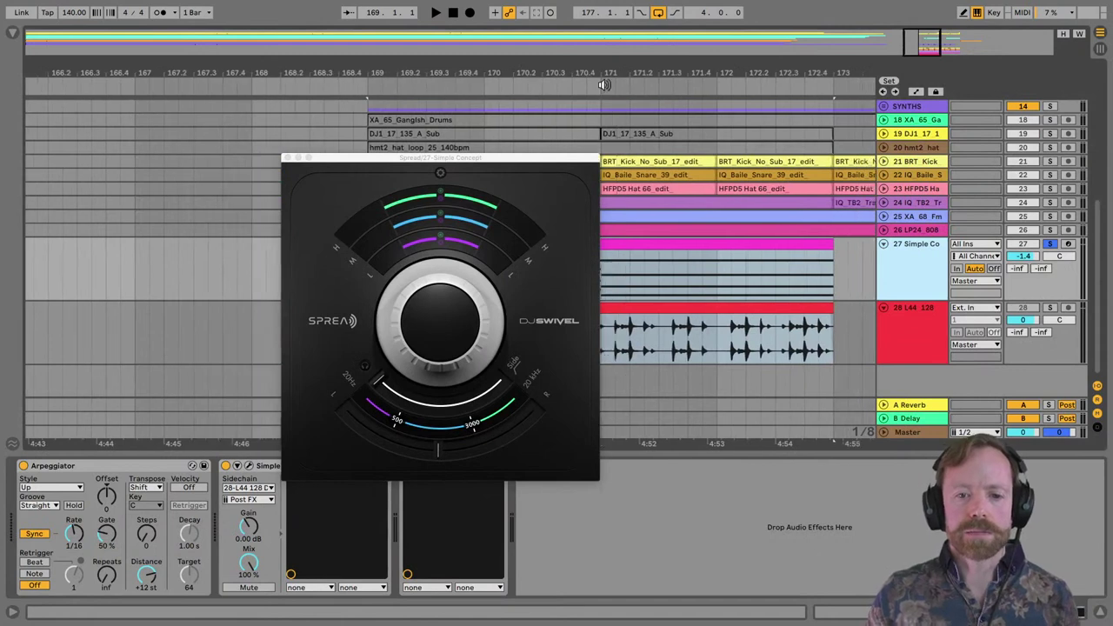
pyautogui.moveTo(534, 159); pyautogui.dragTo(297, 302)
pyautogui.click(468, 247)
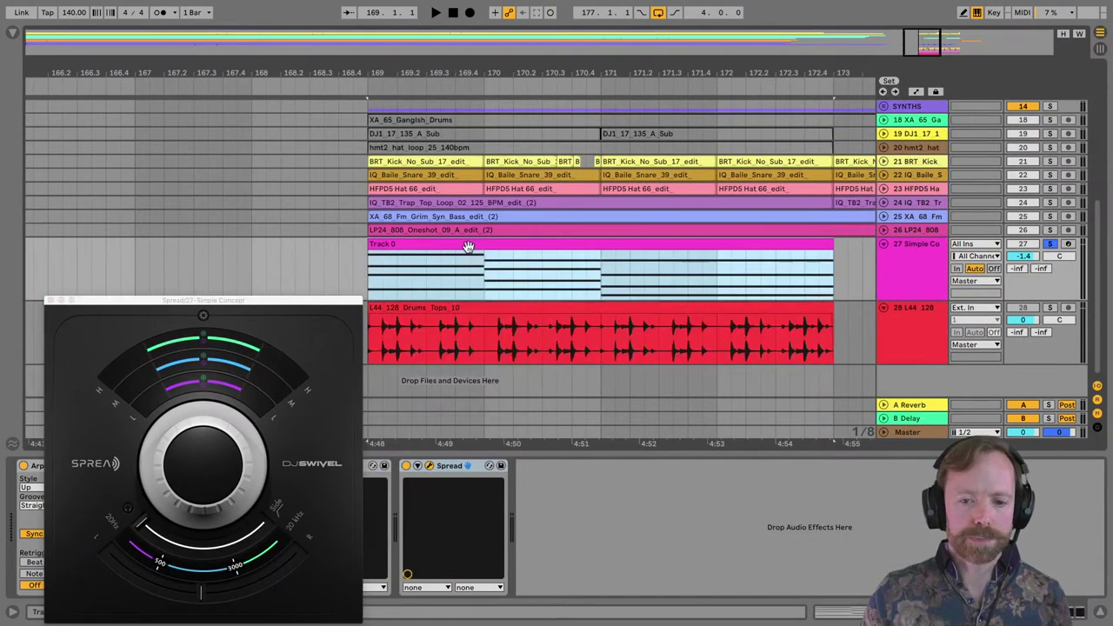
pyautogui.press('super+l')
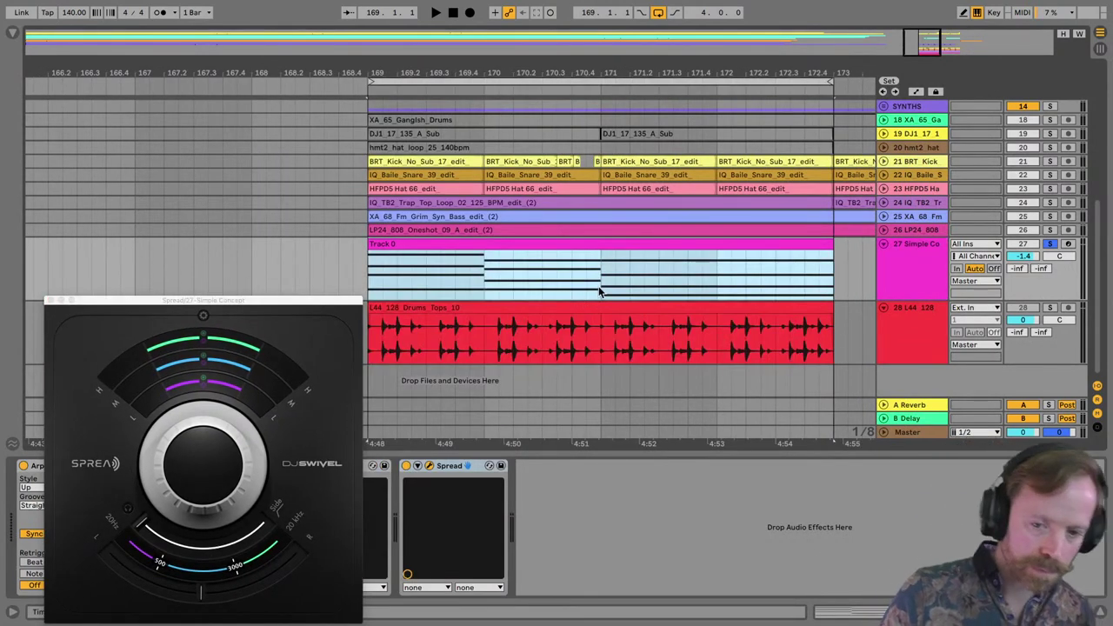
# Move the Spread window above the device chain and adjust its overall width until the low band is at 6%.
pyautogui.moveTo(220, 304); pyautogui.dragTo(525, 102)
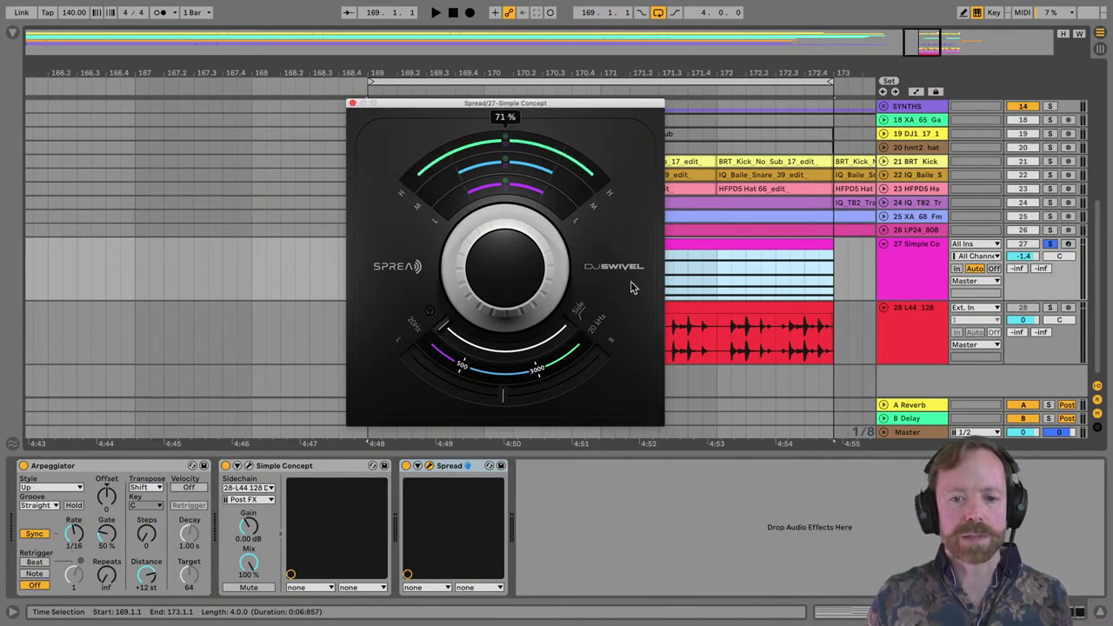
pyautogui.moveTo(549, 177)
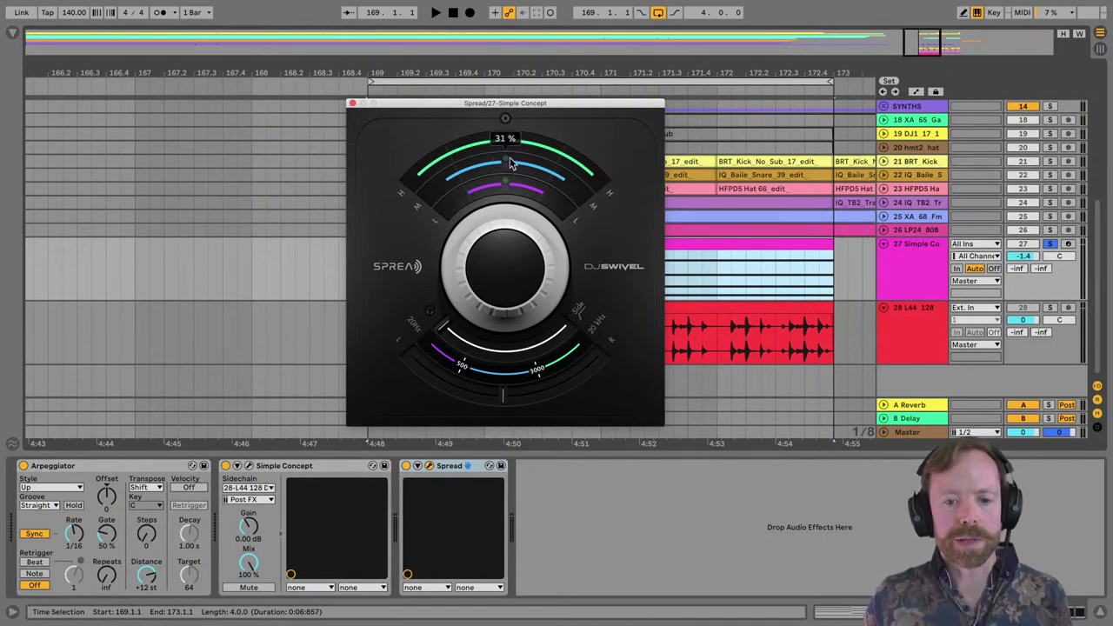
pyautogui.moveTo(517, 290)
pyautogui.mouseDown()
pyautogui.moveTo(507, 293)
pyautogui.moveTo(507, 243)
pyautogui.moveTo(506, 278)
pyautogui.mouseUp()
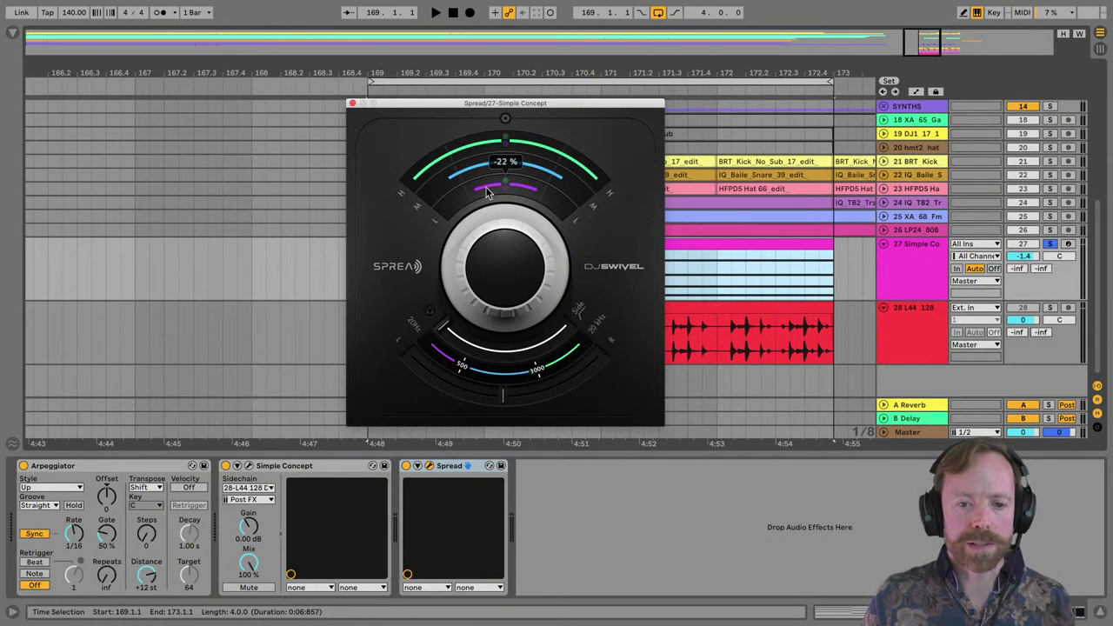
pyautogui.moveTo(499, 277); pyautogui.dragTo(502, 281)
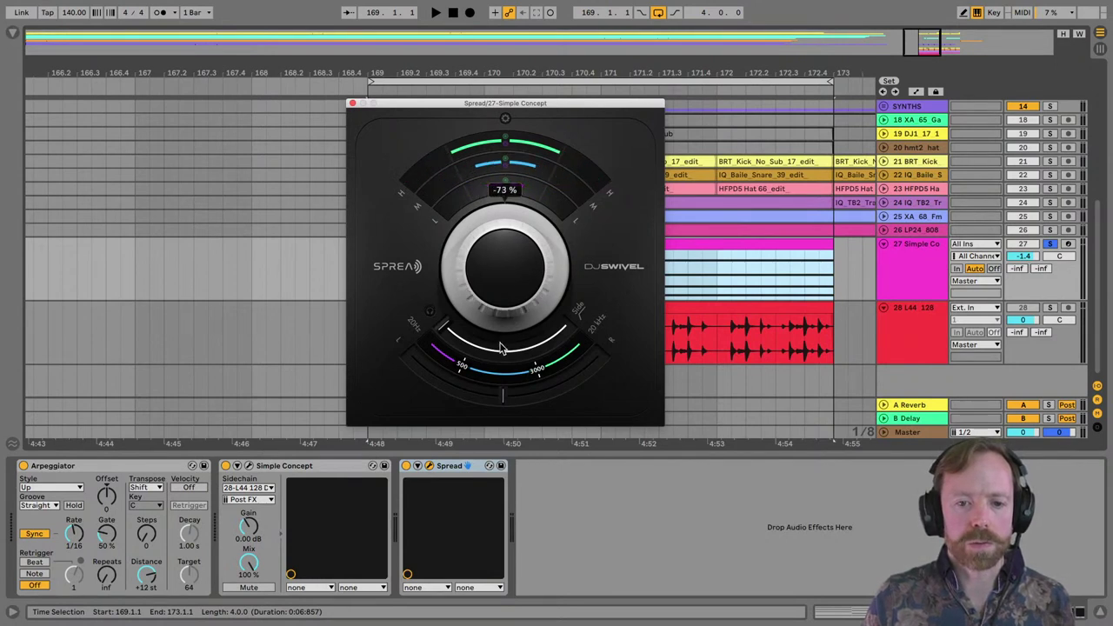
pyautogui.moveTo(501, 348); pyautogui.dragTo(492, 270)
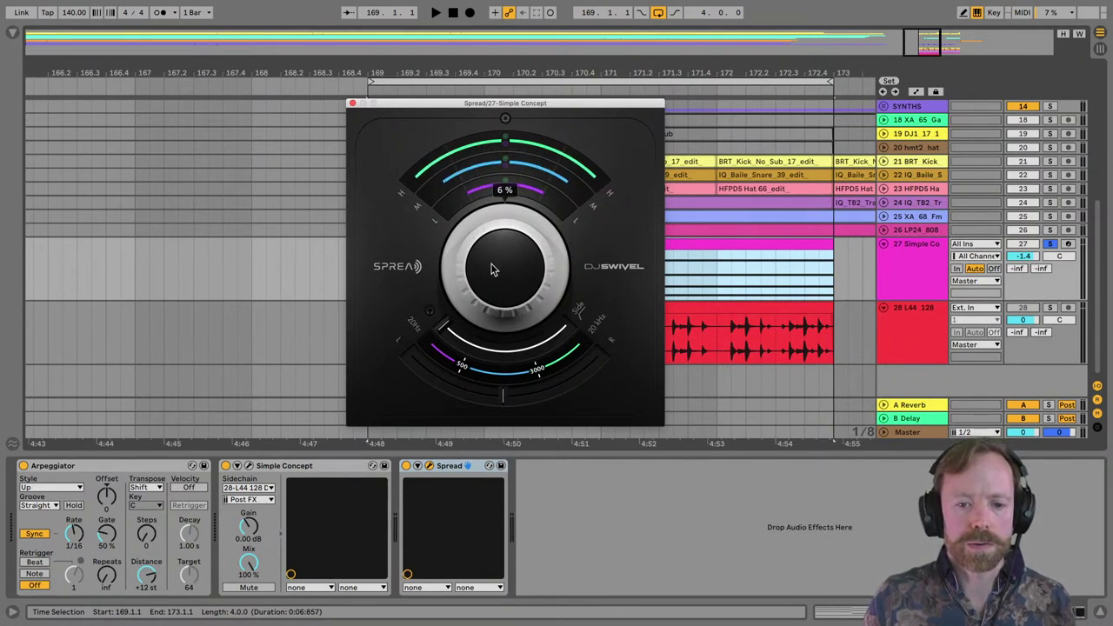
# Increase Spread's overall stereo width while the loop plays and compare the sound with Spread switched off and on.
pyautogui.press('space')
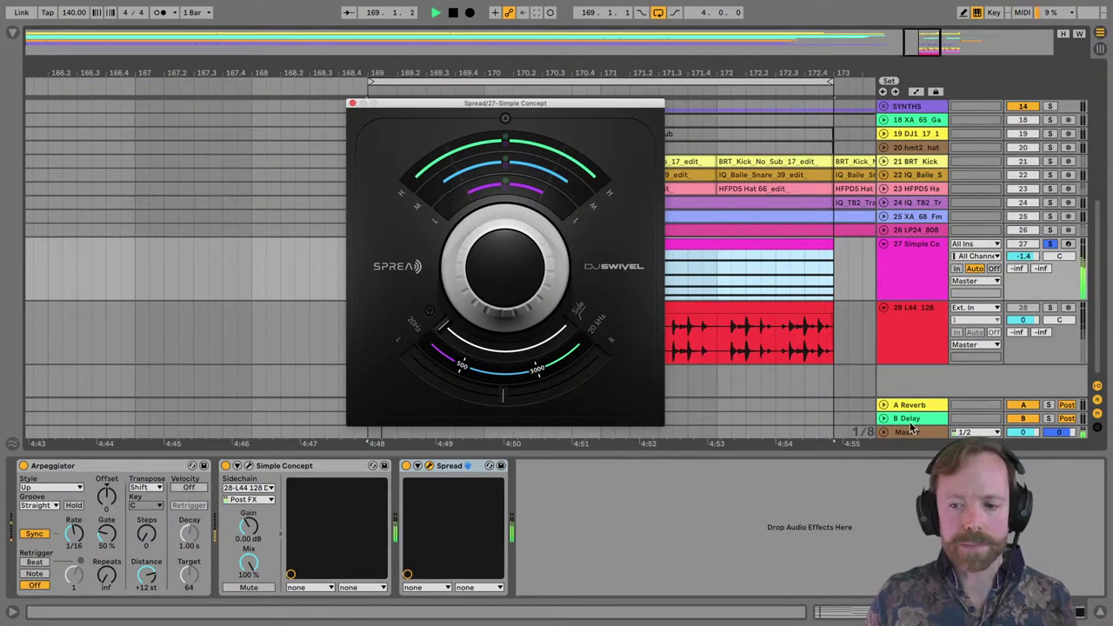
pyautogui.moveTo(515, 282); pyautogui.dragTo(514, 261)
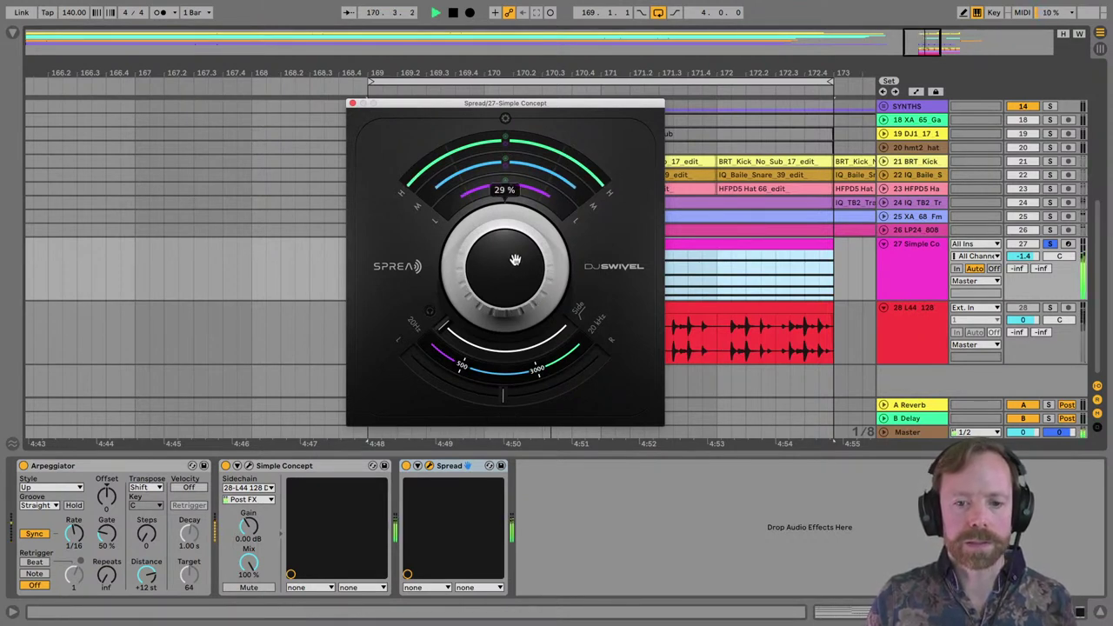
pyautogui.click(406, 466)
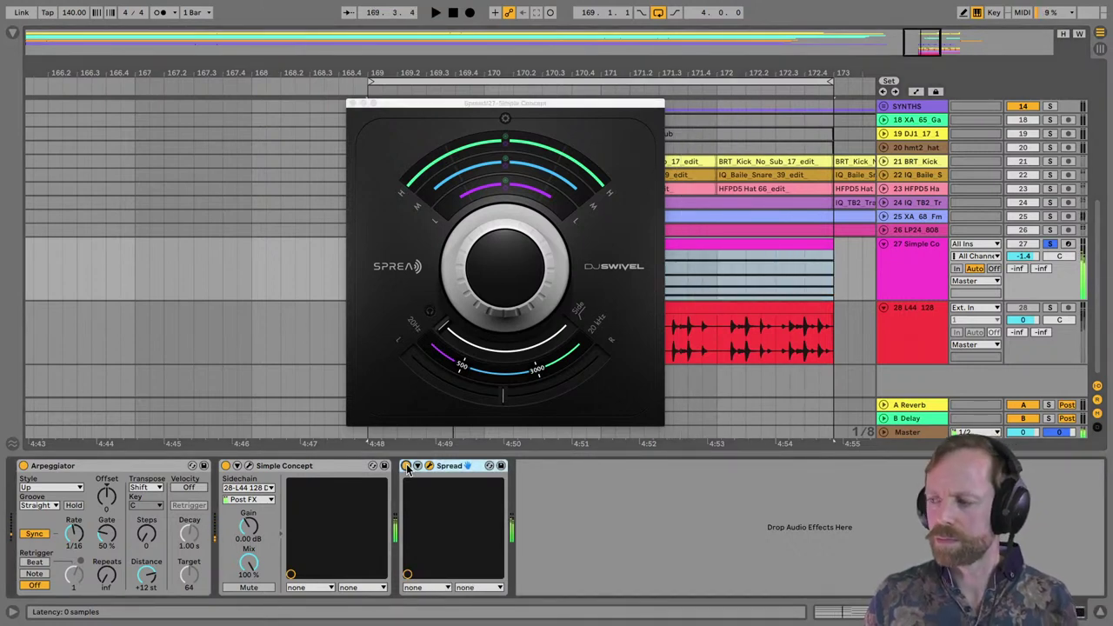
pyautogui.click(600, 520)
# Search the plug-ins for ozone and insert Ozone 8 Imager after Spread on the Simple Concept track.
pyautogui.click(14, 35)
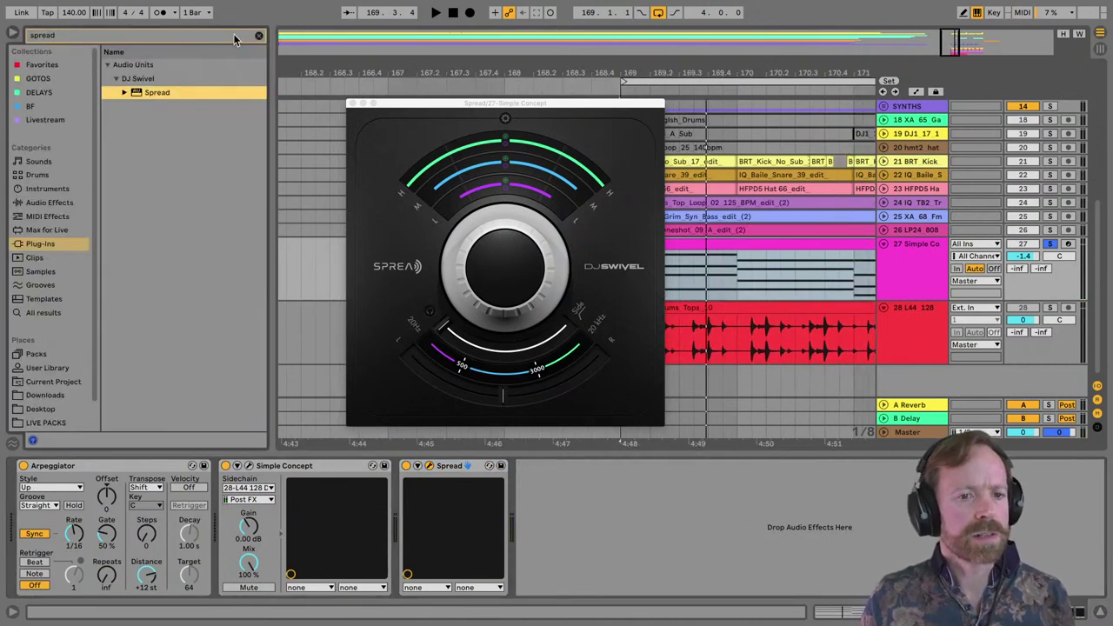
pyautogui.click(258, 36)
pyautogui.write('ozone')
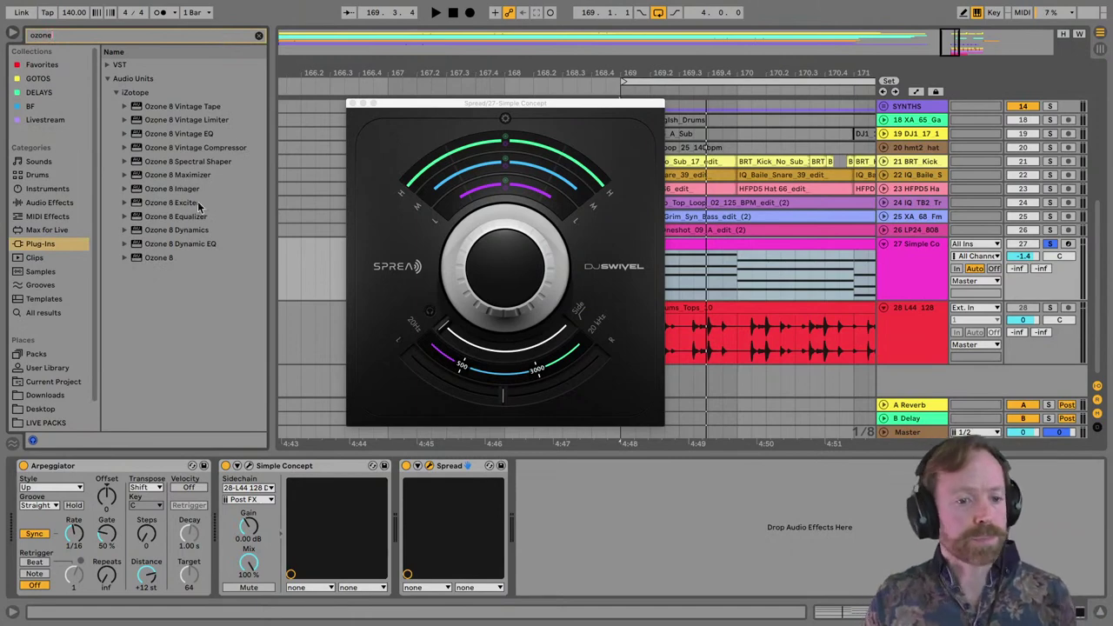
pyautogui.click(174, 189)
pyautogui.doubleClick(174, 190)
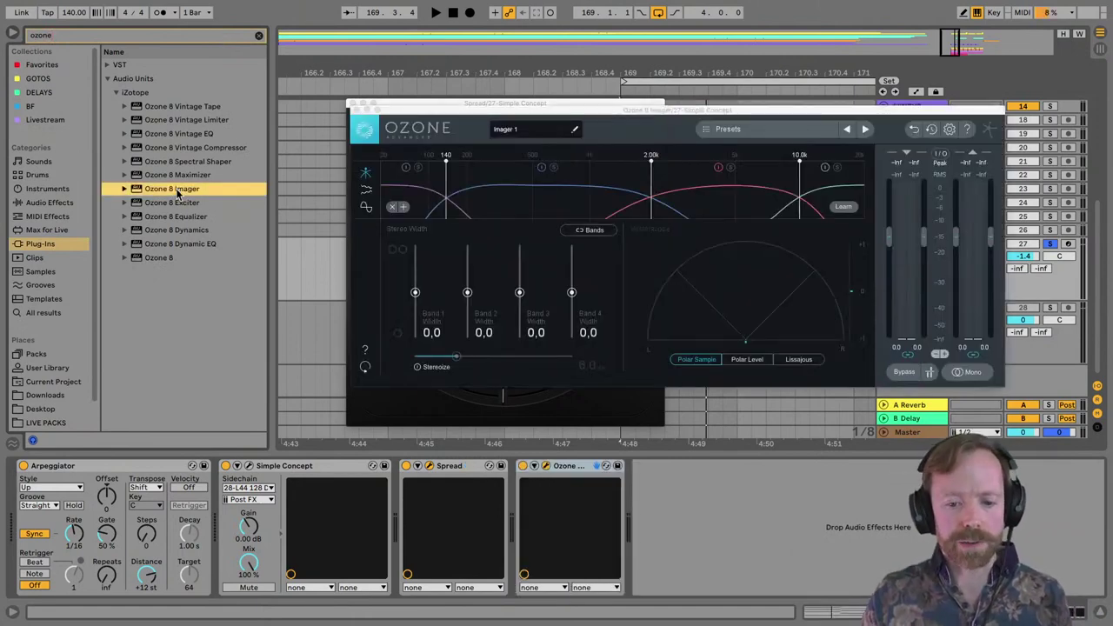
# Move the Spread and Ozone 8 Imager windows apart and fit bars 169 to 173 in the arrangement view.
pyautogui.moveTo(544, 110); pyautogui.dragTo(519, 171)
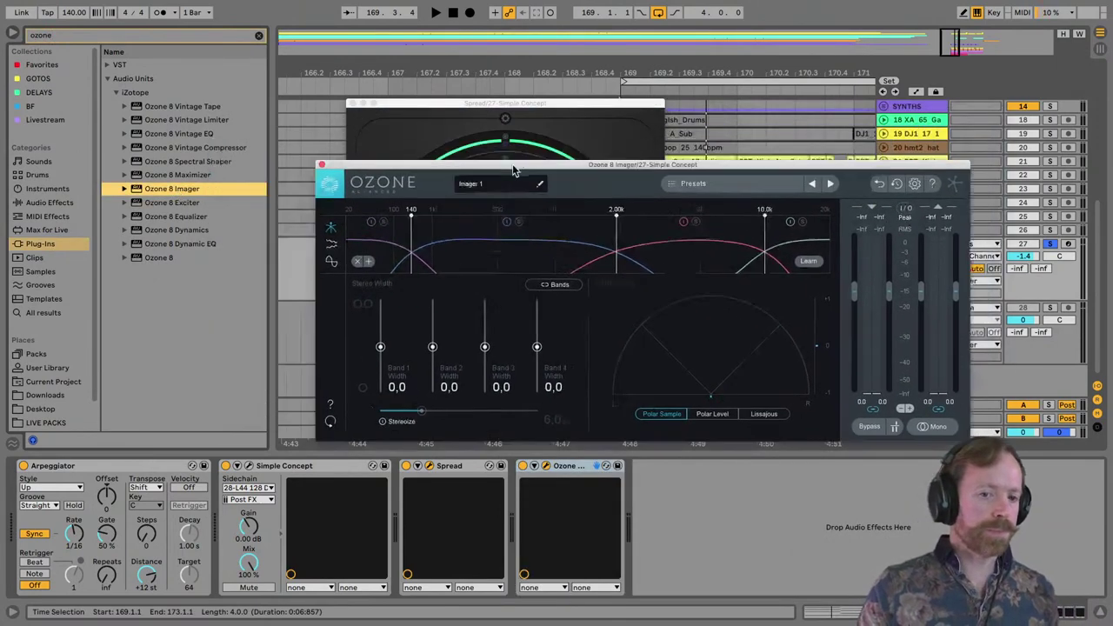
pyautogui.moveTo(494, 103); pyautogui.dragTo(236, 78)
pyautogui.moveTo(528, 167); pyautogui.dragTo(563, 161)
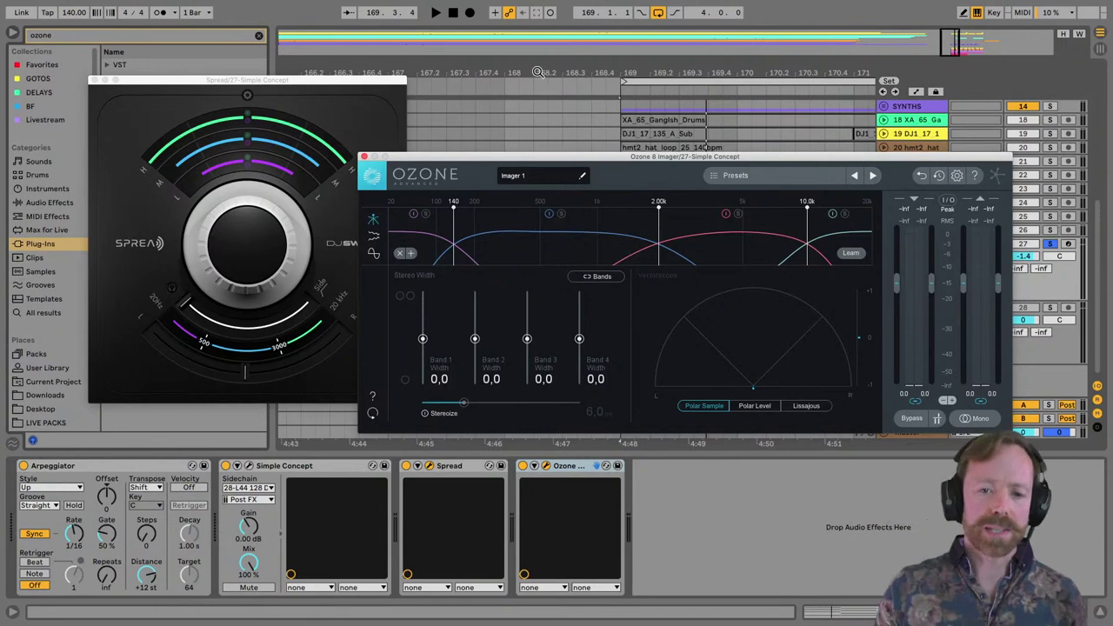
pyautogui.moveTo(535, 77); pyautogui.dragTo(520, 69)
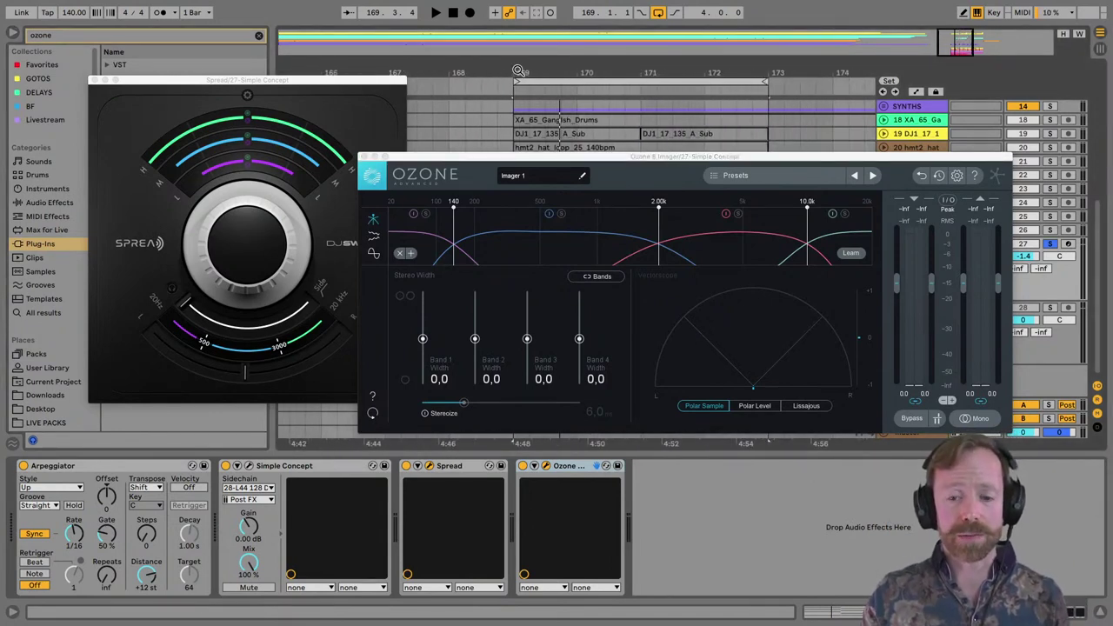
pyautogui.moveTo(591, 68); pyautogui.dragTo(591, 73)
pyautogui.click(605, 159)
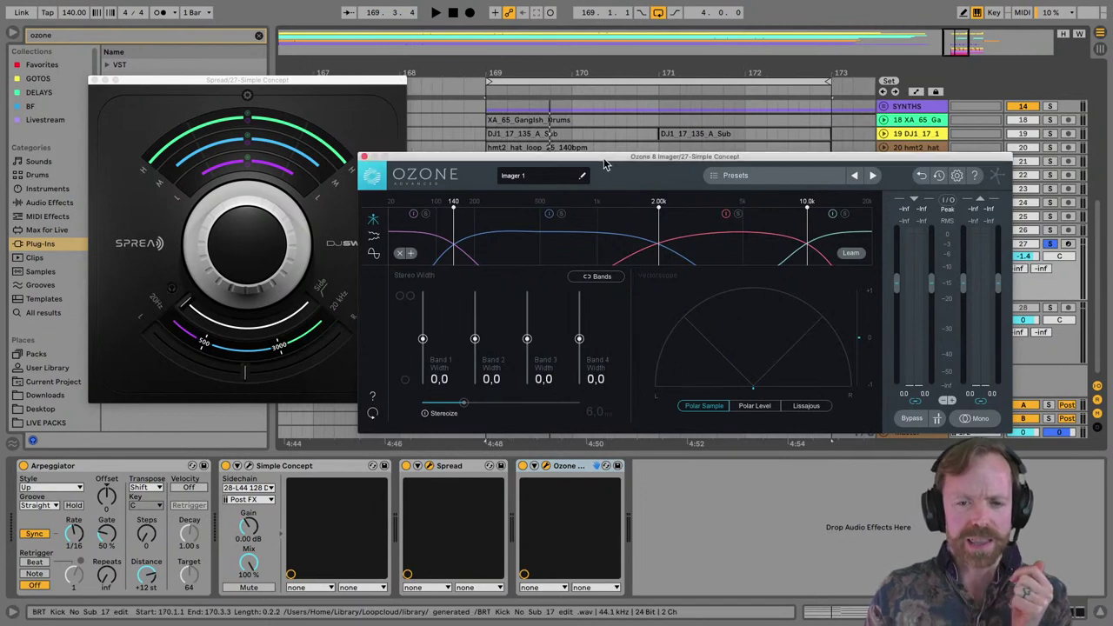
pyautogui.moveTo(606, 164); pyautogui.dragTo(606, 153)
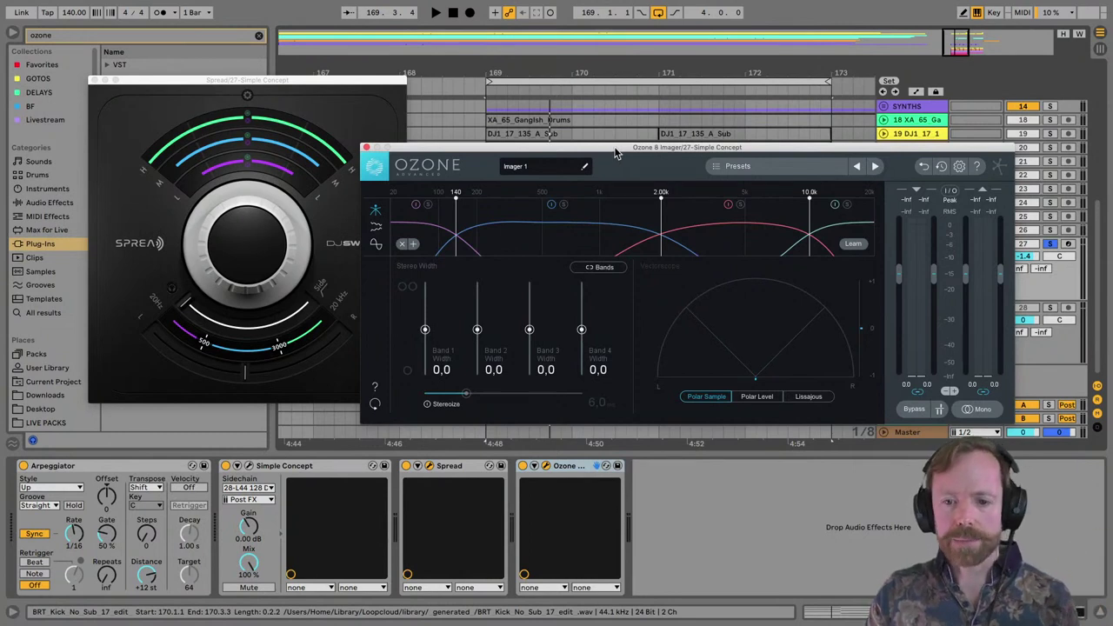
pyautogui.moveTo(605, 149); pyautogui.dragTo(593, 118)
# Dismiss the Imager's preset list without loading a preset and place the Imager and Spread windows side by side without overlap.
pyautogui.click(701, 136)
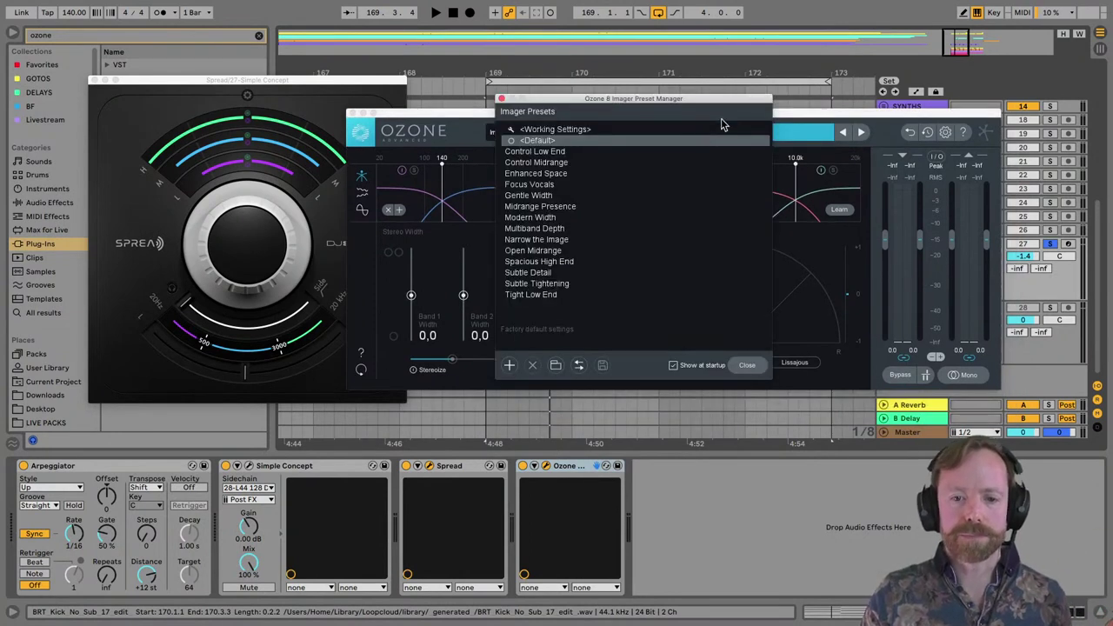
pyautogui.click(501, 100)
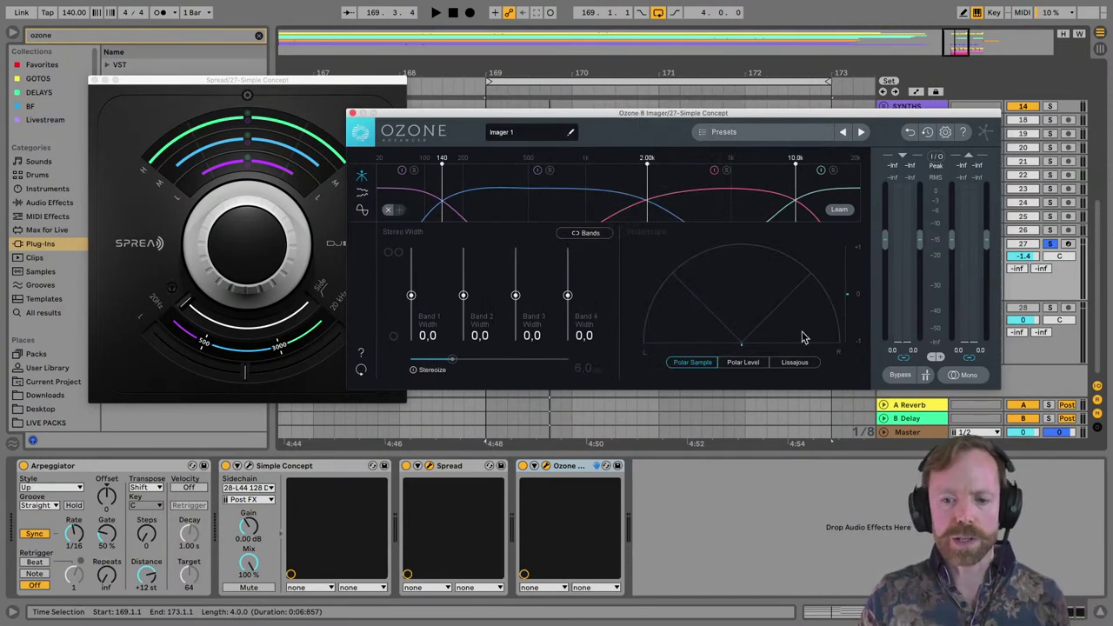
pyautogui.moveTo(667, 116); pyautogui.dragTo(692, 122)
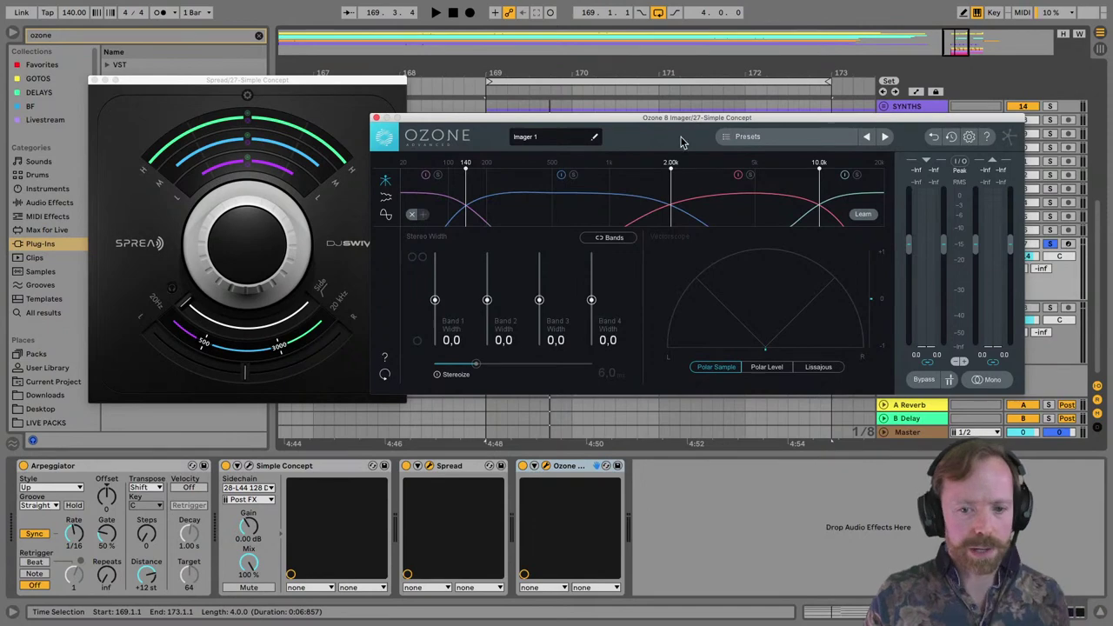
pyautogui.moveTo(596, 118)
pyautogui.mouseDown()
pyautogui.moveTo(631, 128)
pyautogui.moveTo(602, 113)
pyautogui.mouseUp()
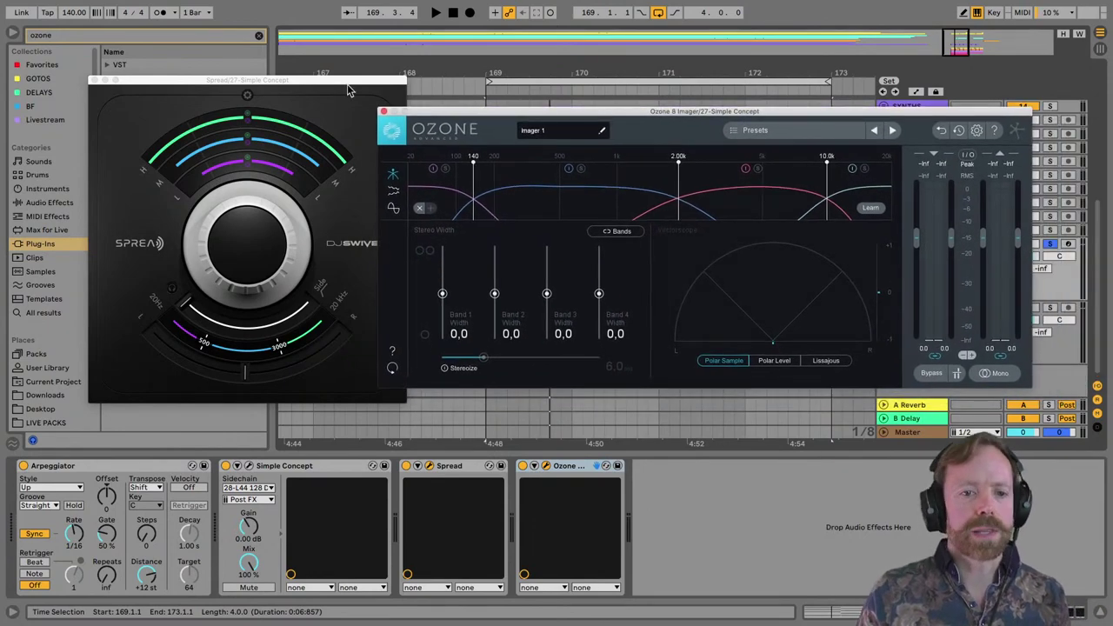
pyautogui.moveTo(348, 90); pyautogui.dragTo(318, 87)
pyautogui.moveTo(565, 113); pyautogui.dragTo(565, 119)
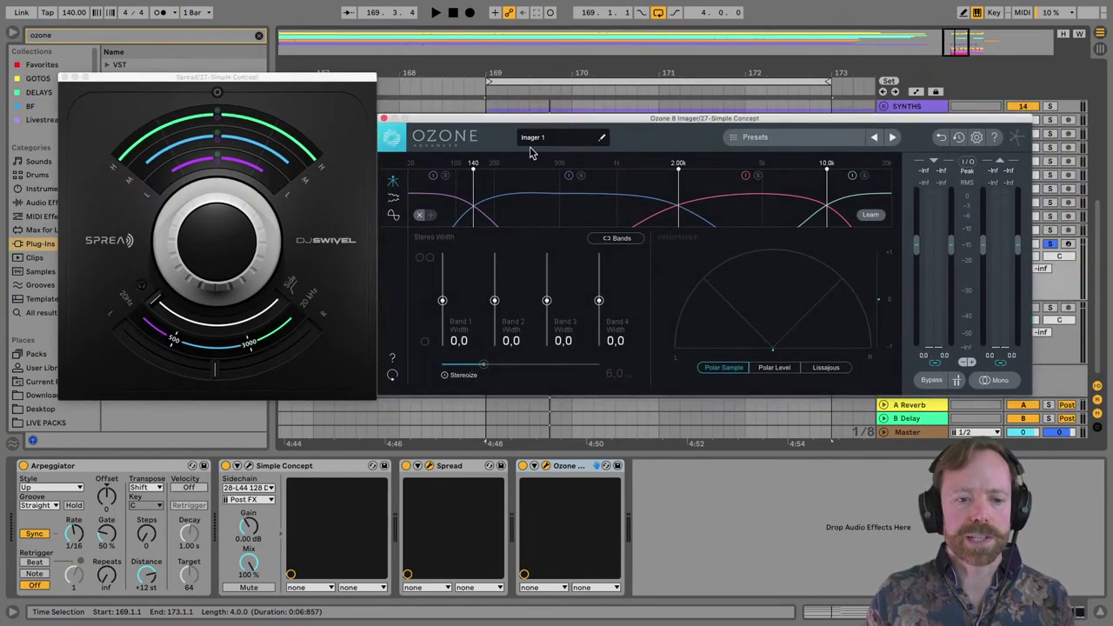
# Play the loop and switch Spread off to compare the stereo image in the Imager's vectorscope, ending with playback stopped.
pyautogui.press('space')
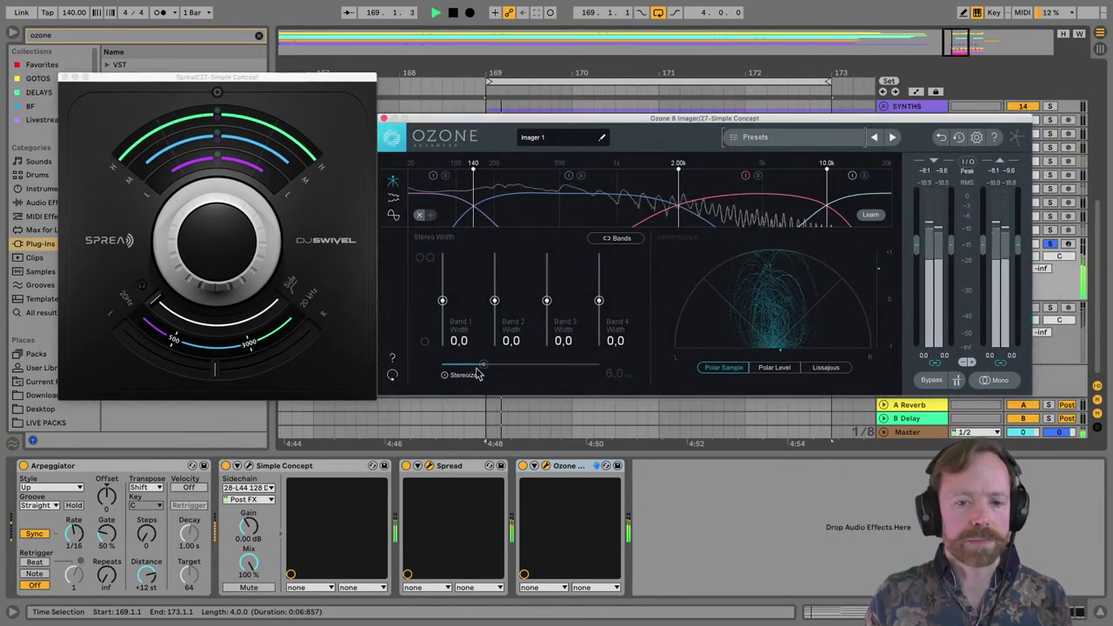
pyautogui.click(405, 466)
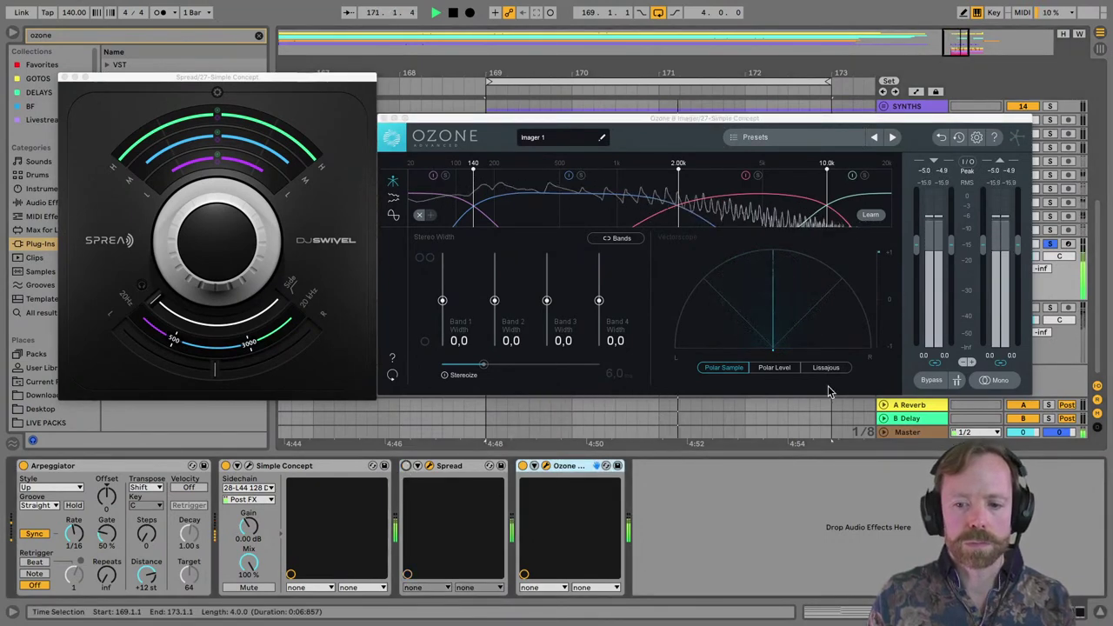
pyautogui.press('space')
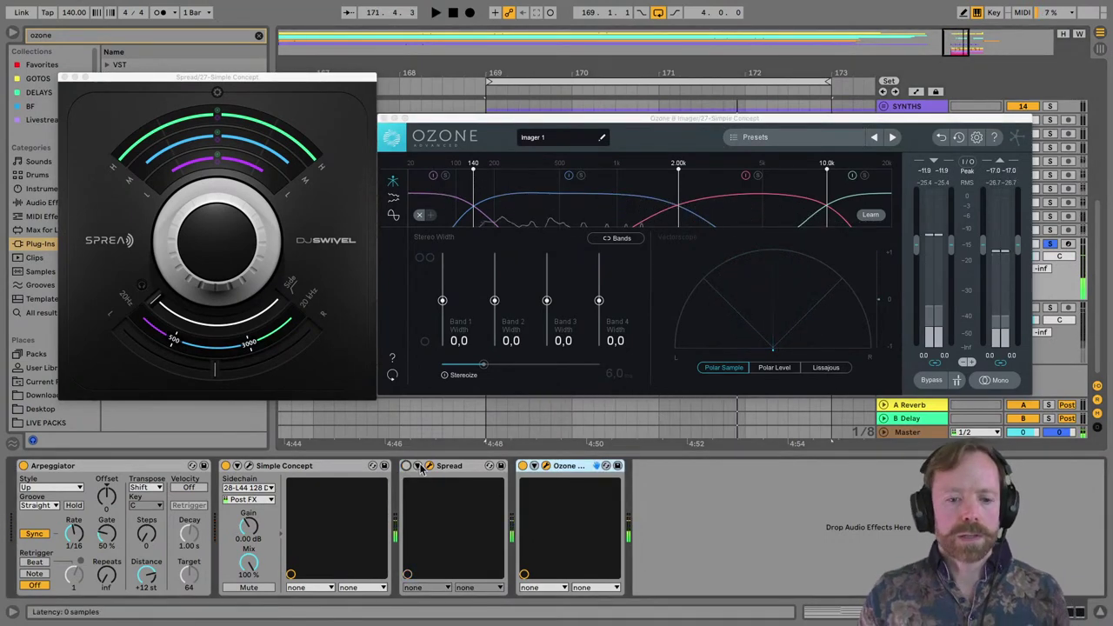
# Play the loop and switch Spread back on to compare the stereo image, ending with playback stopped.
pyautogui.press('space')
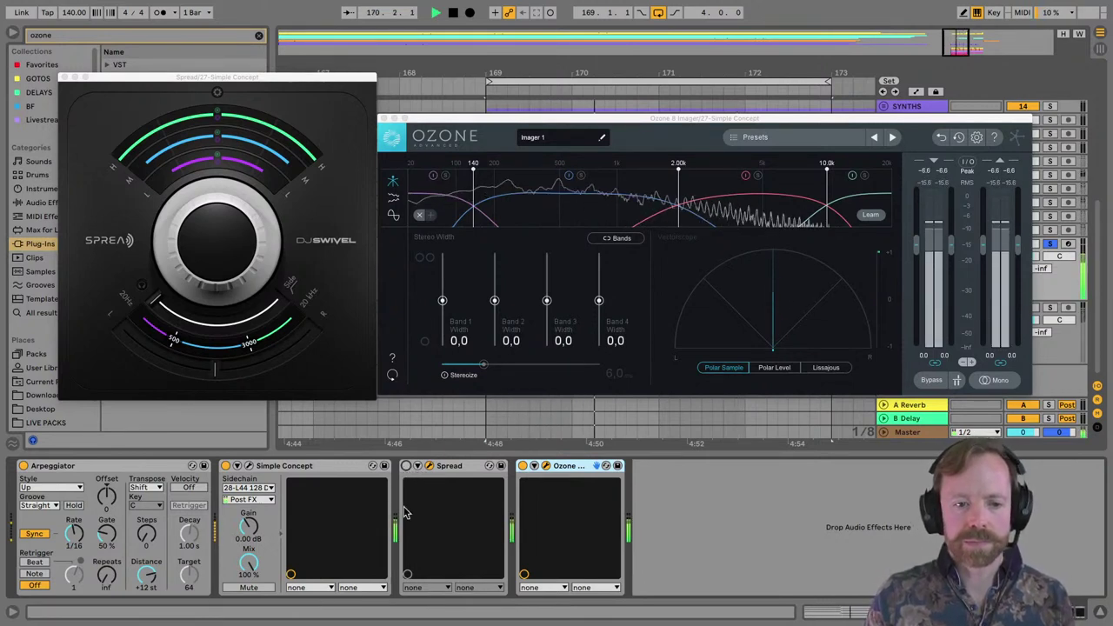
pyautogui.click(406, 466)
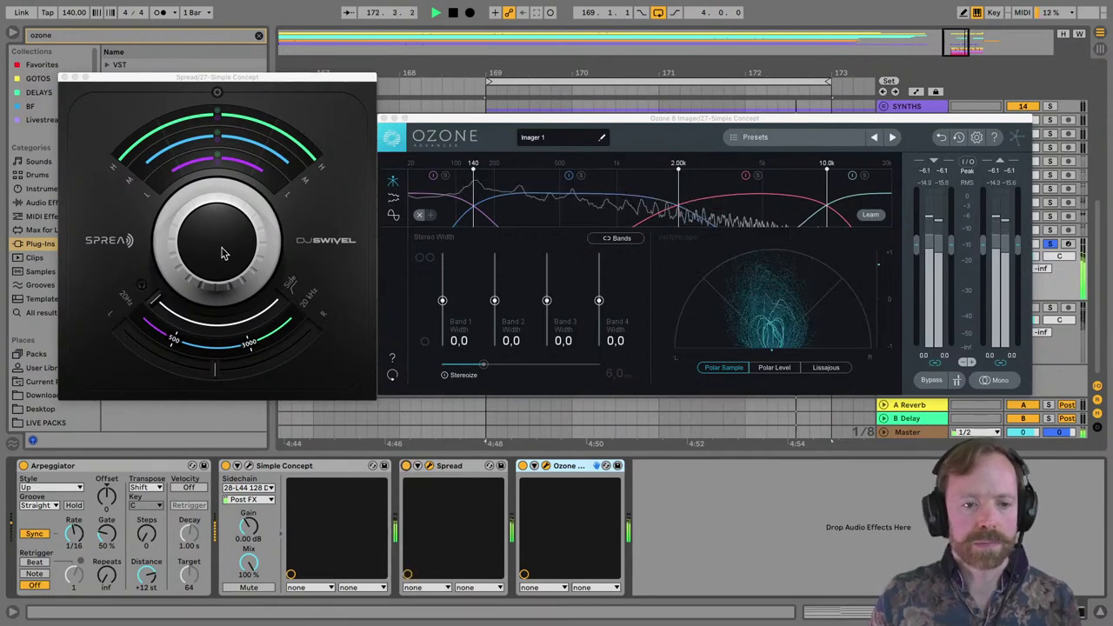
pyautogui.press('space')
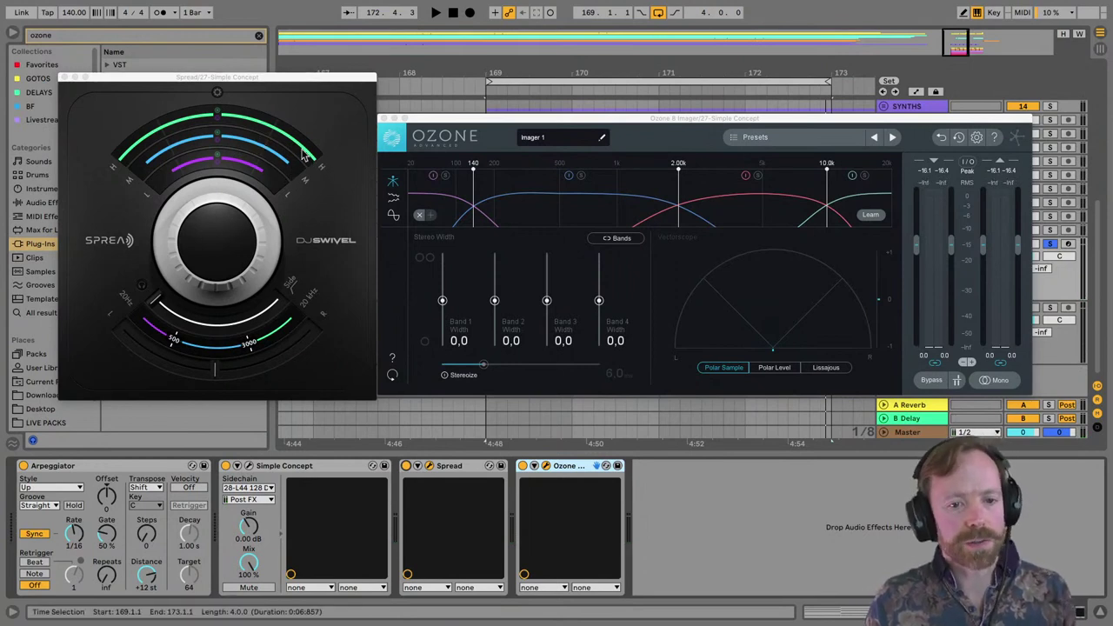
# Narrow the high, mid and low width bands in Spread, fine-tuning them while the loop plays.
pyautogui.click(275, 166)
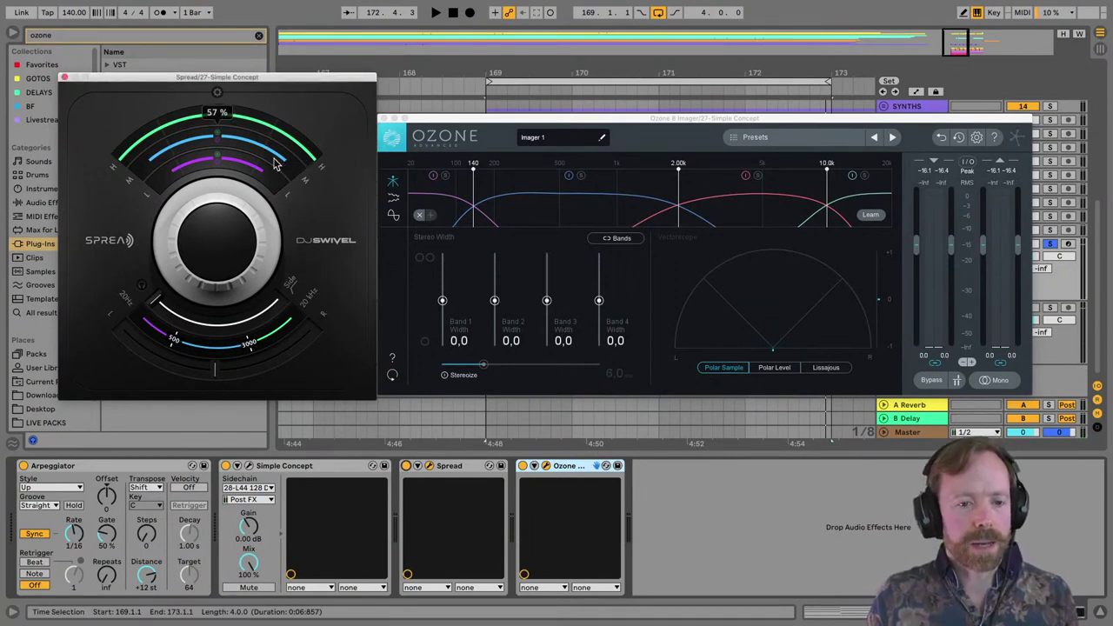
pyautogui.moveTo(200, 148); pyautogui.dragTo(270, 185)
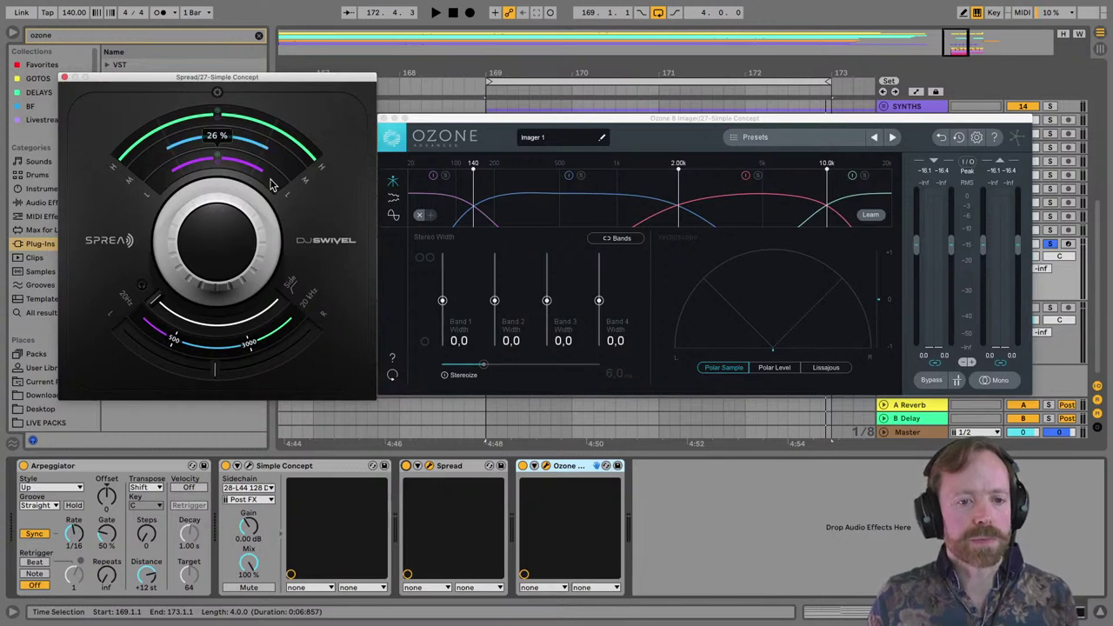
pyautogui.press('space')
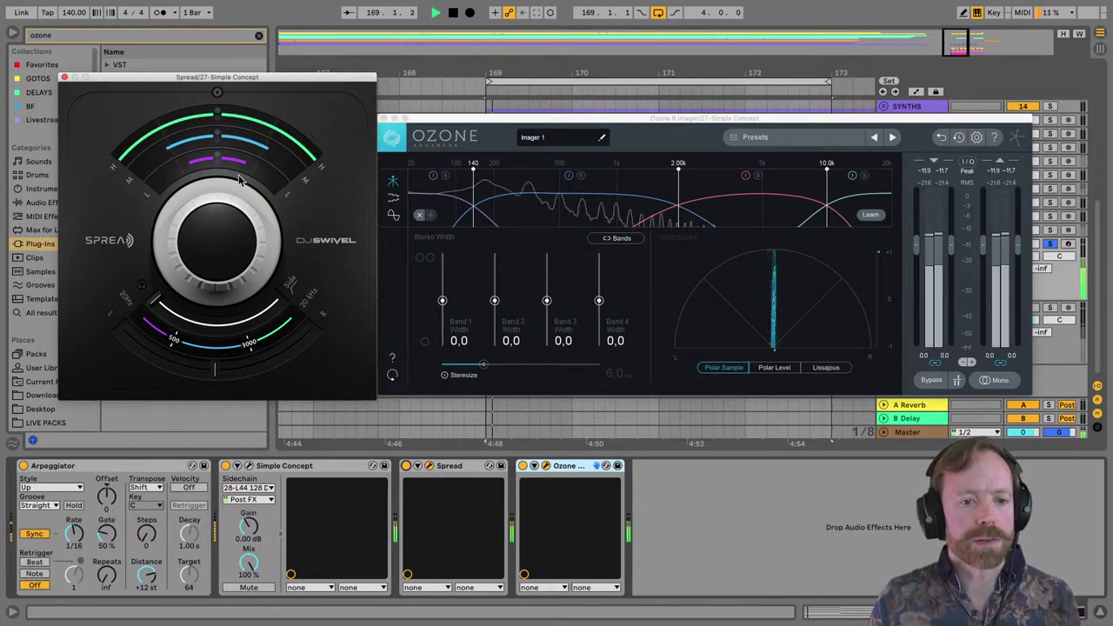
pyautogui.moveTo(230, 229); pyautogui.dragTo(221, 266)
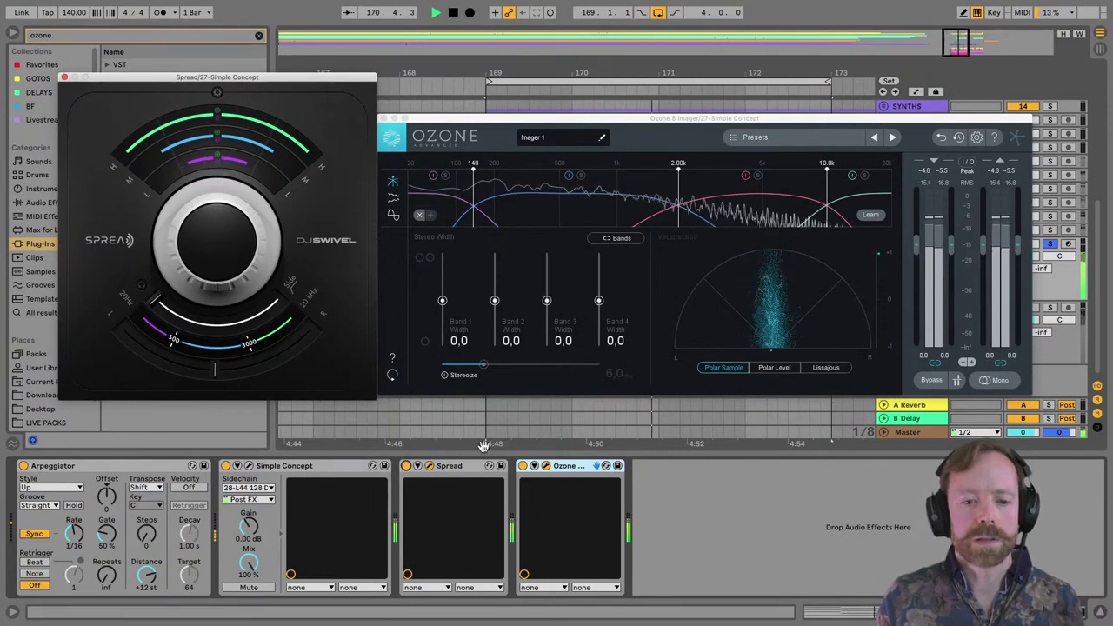
# Bypass and re-enable Spread during playback to compare its reduced widening in the Imager's vectorscope, ending with playback stopped.
pyautogui.click(406, 466)
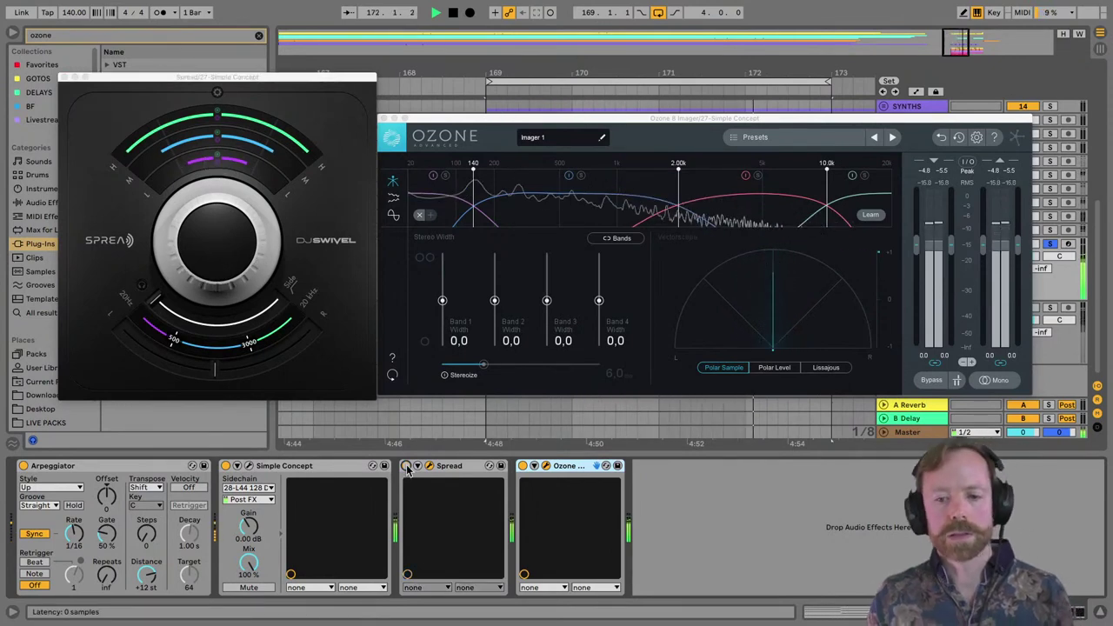
pyautogui.click(406, 466)
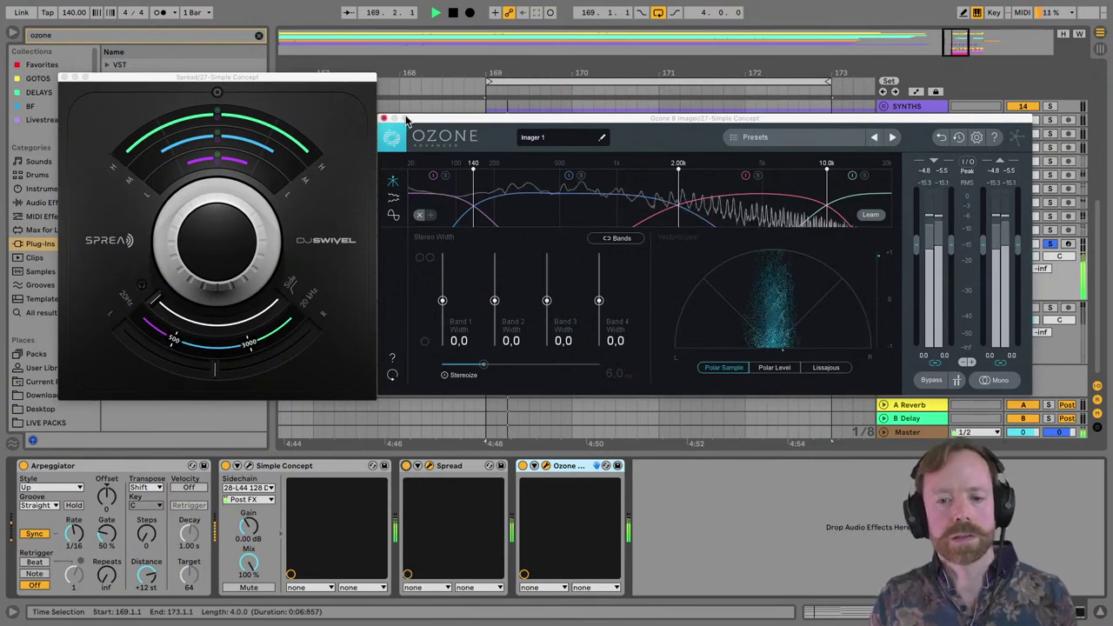
pyautogui.press('space')
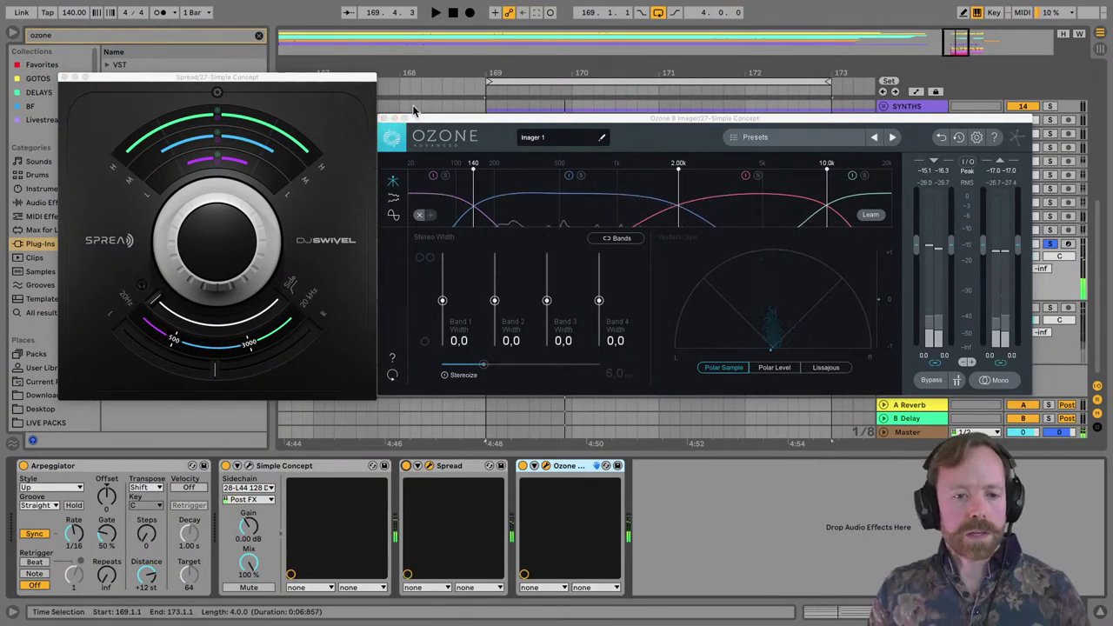
# Close the Ozone 8 Imager and Spread windows and take the Simple Concept track out of solo.
pyautogui.moveTo(445, 117); pyautogui.dragTo(477, 121)
pyautogui.click(417, 122)
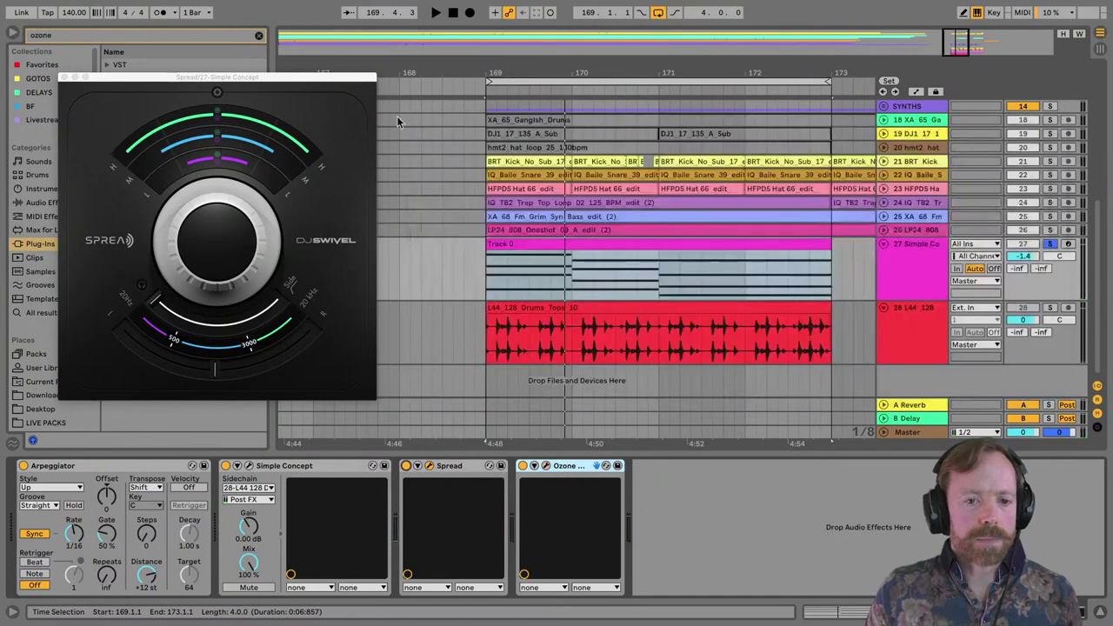
pyautogui.click(66, 76)
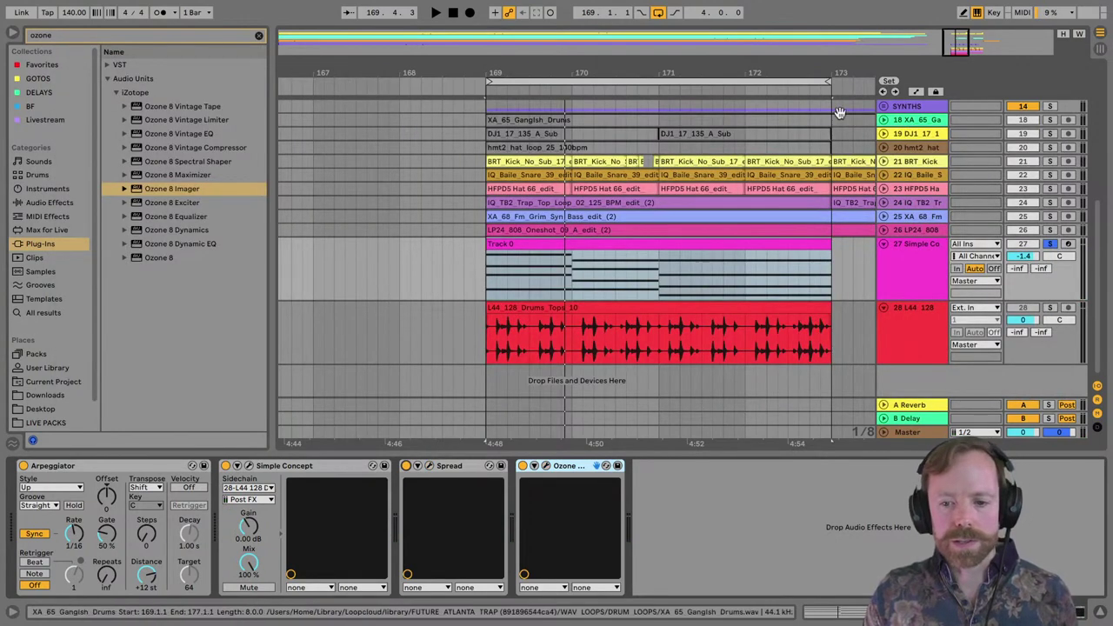
pyautogui.hscroll(3, 653, 352)
pyautogui.hscroll(-2, 577, 261)
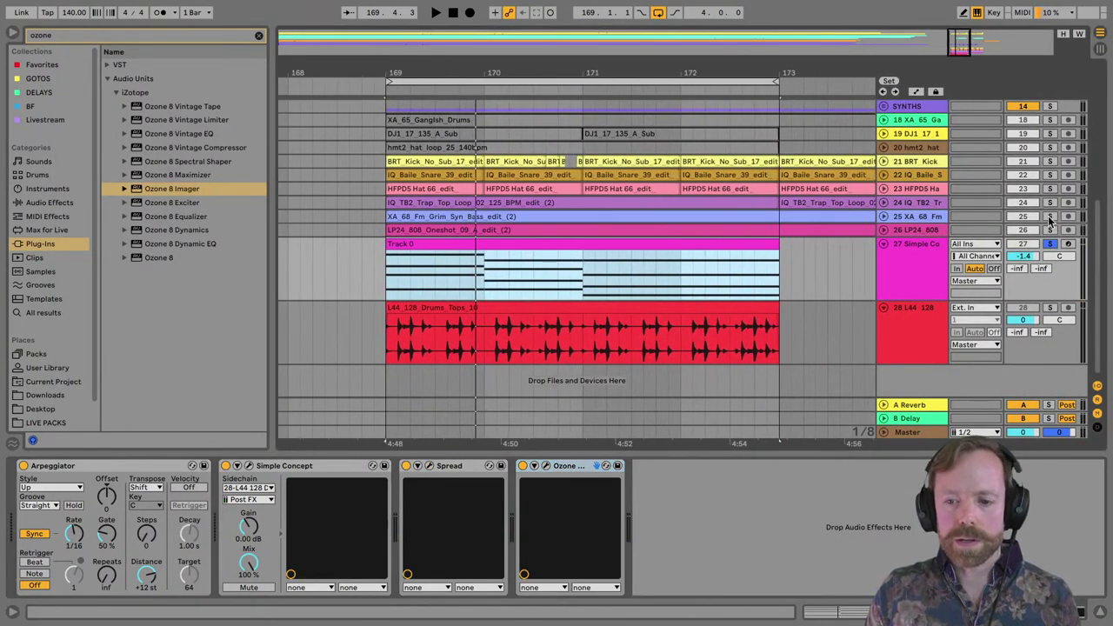
pyautogui.click(1048, 245)
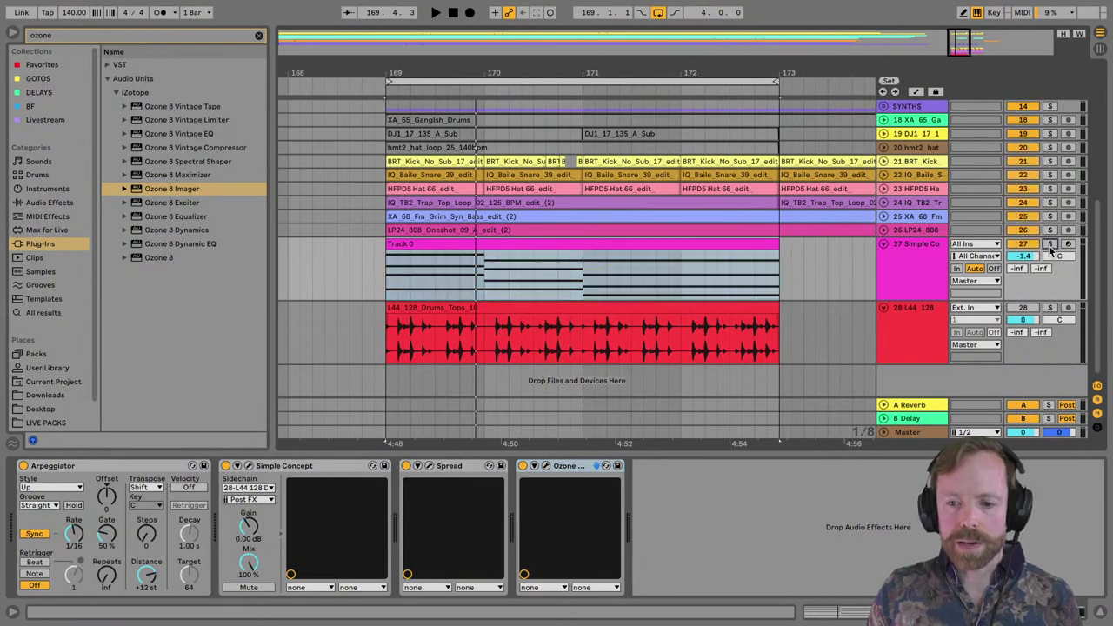
# Unfold tracks 21 BRT Kick through 26 LP24_808 together in the arrangement, leaving only track 24 selected.
pyautogui.click(907, 198)
pyautogui.click(910, 167)
pyautogui.keyDown('shift'); pyautogui.click(916, 234); pyautogui.keyUp('shift')
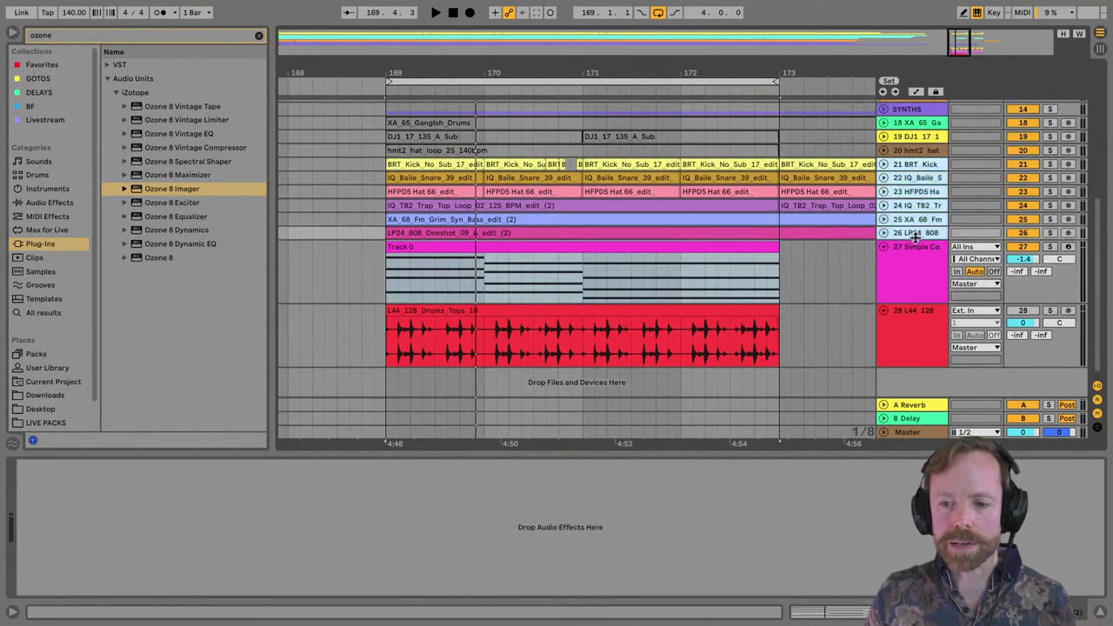
pyautogui.press('Right')
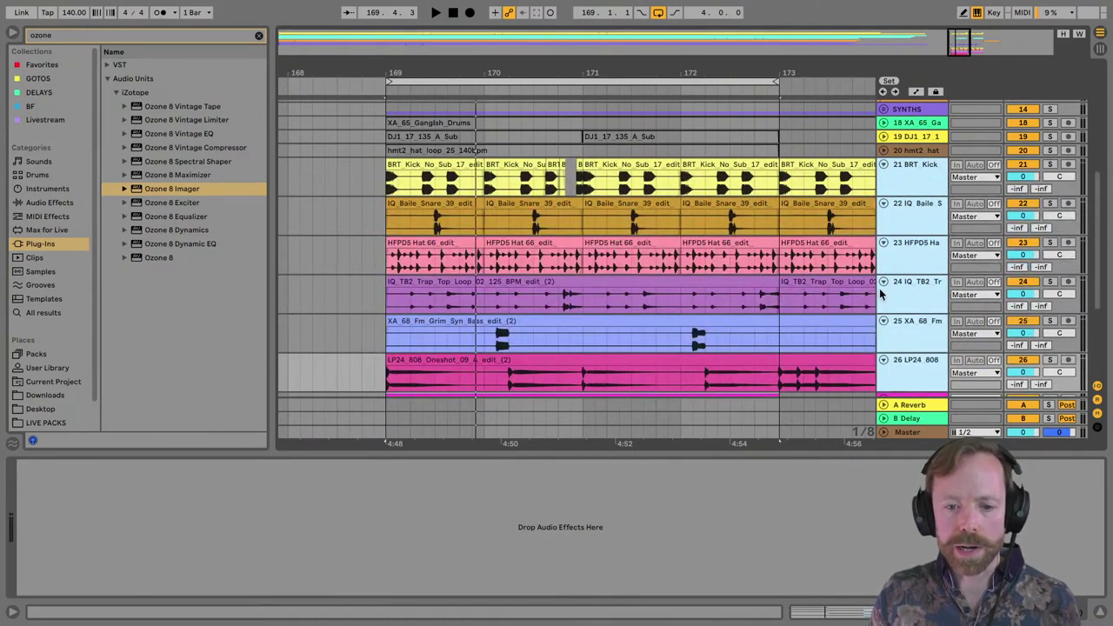
pyautogui.click(911, 291)
# Play the bar 169 to 173 loop with all tracks and review the drum, bass and chord layers, ending with playback stopped.
pyautogui.press('space')
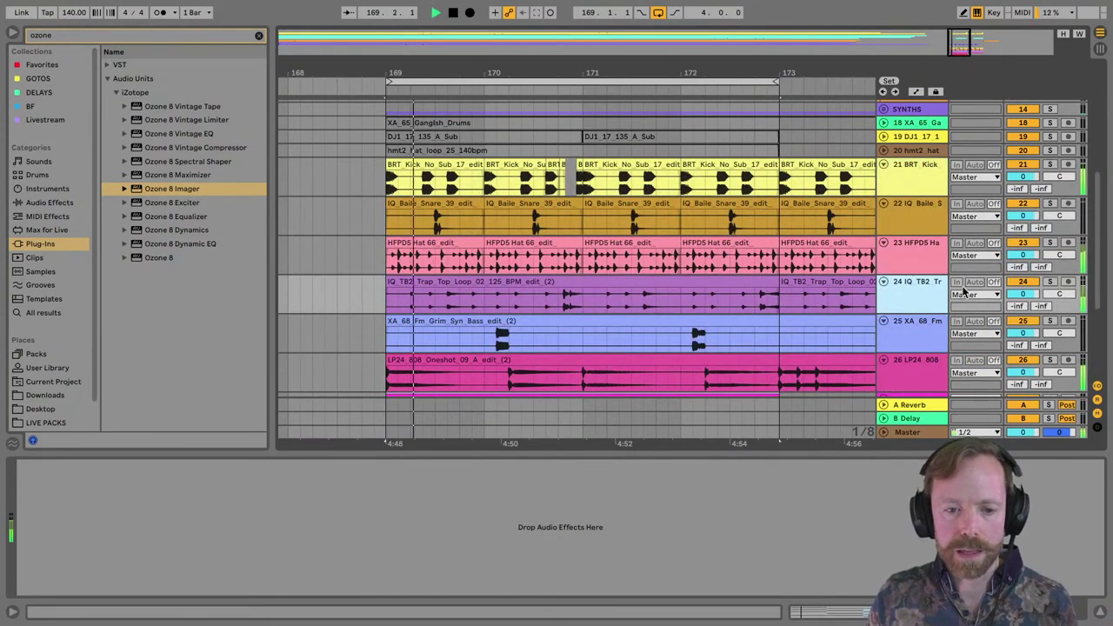
pyautogui.moveTo(553, 80); pyautogui.dragTo(553, 61)
pyautogui.scroll(-1, 562, 257)
pyautogui.scroll(-3, 563, 257)
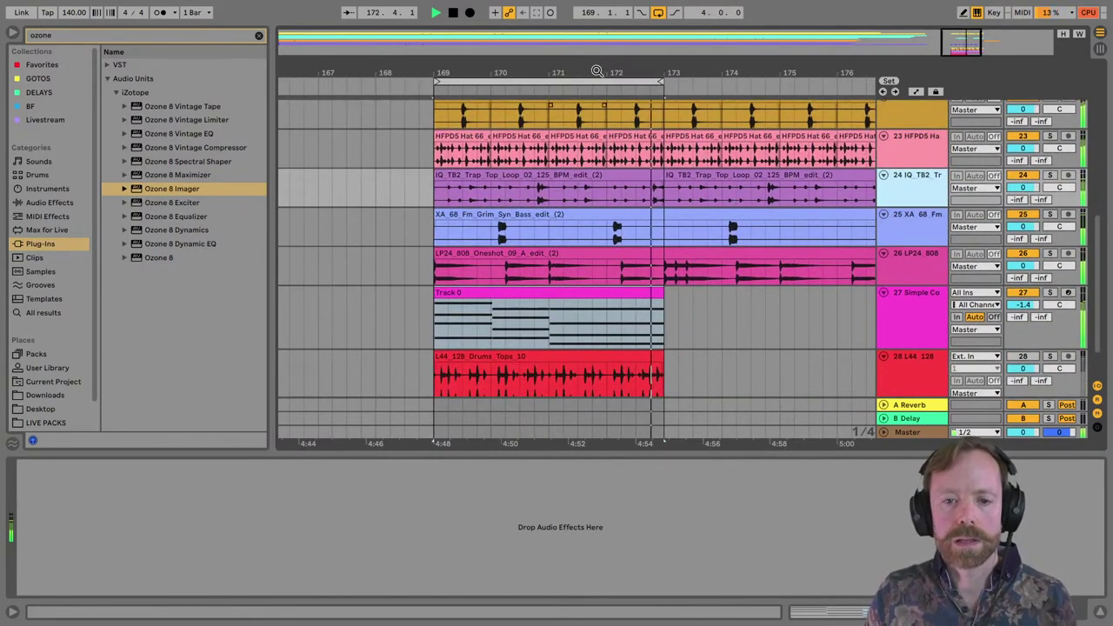
pyautogui.moveTo(596, 70); pyautogui.dragTo(617, 67)
pyautogui.press('space')
pyautogui.scroll(5, 780, 248)
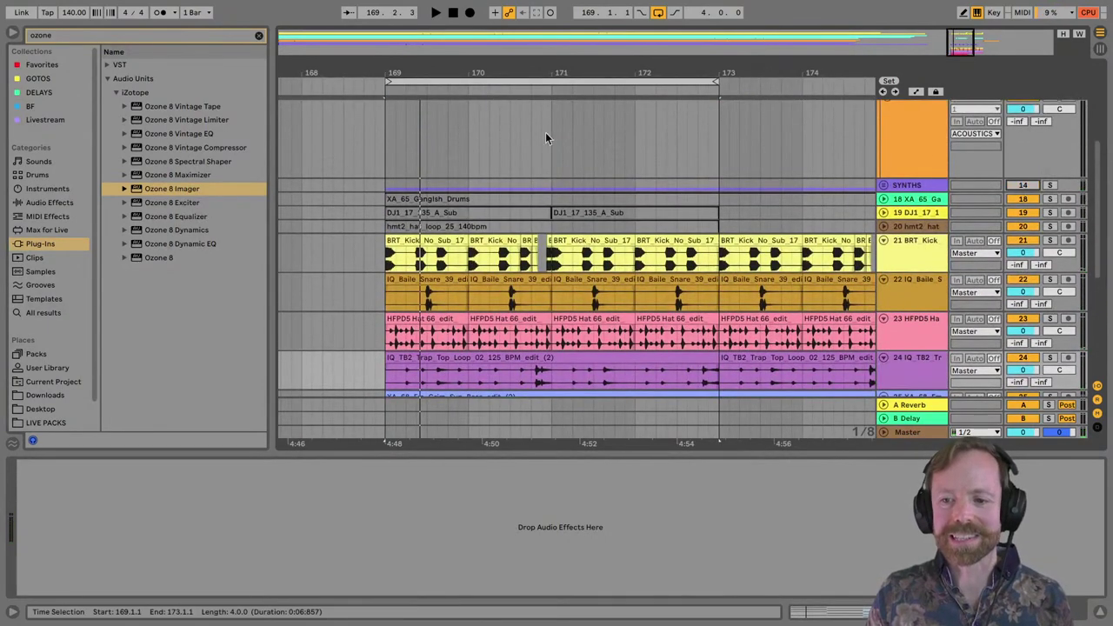
pyautogui.scroll(-4, 545, 133)
pyautogui.scroll(-3, 571, 161)
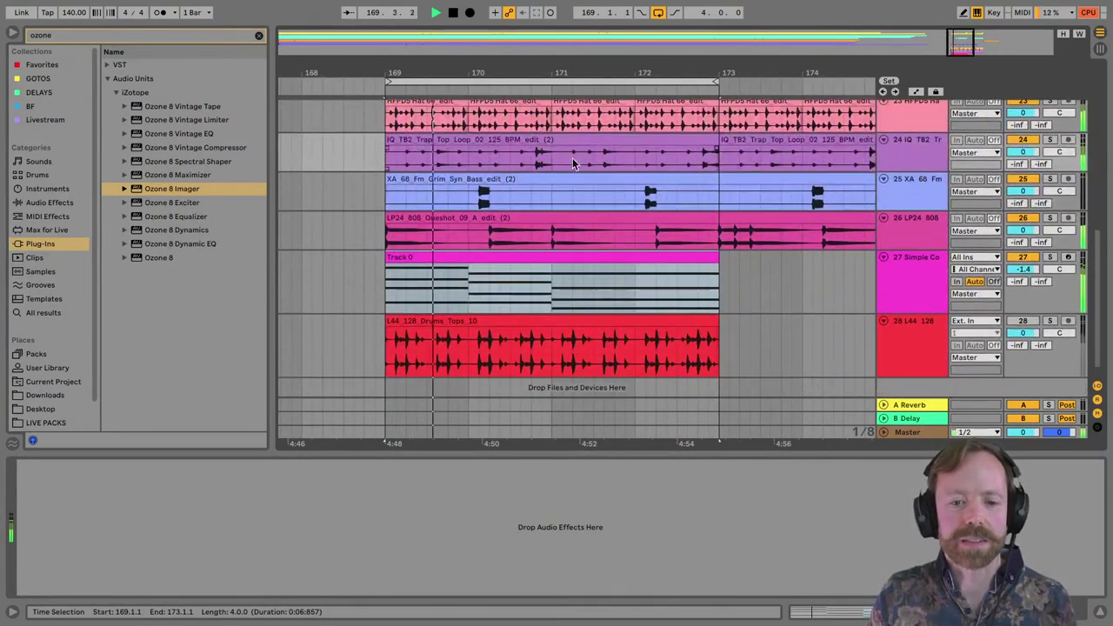
pyautogui.scroll(1, 522, 174)
pyautogui.click(503, 278)
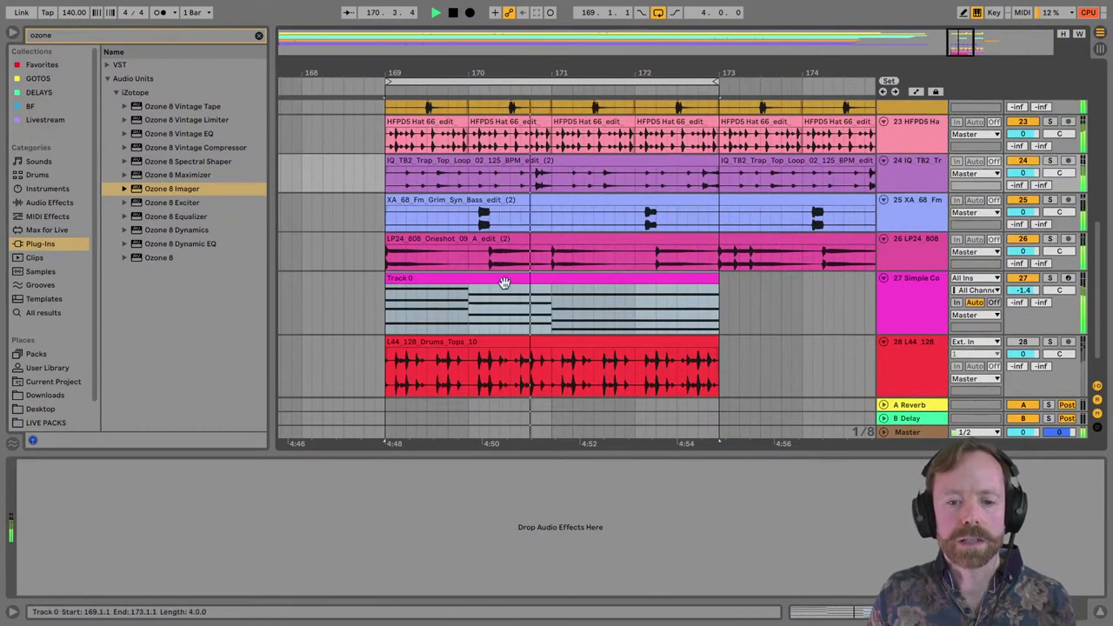
pyautogui.scroll(-2, 504, 281)
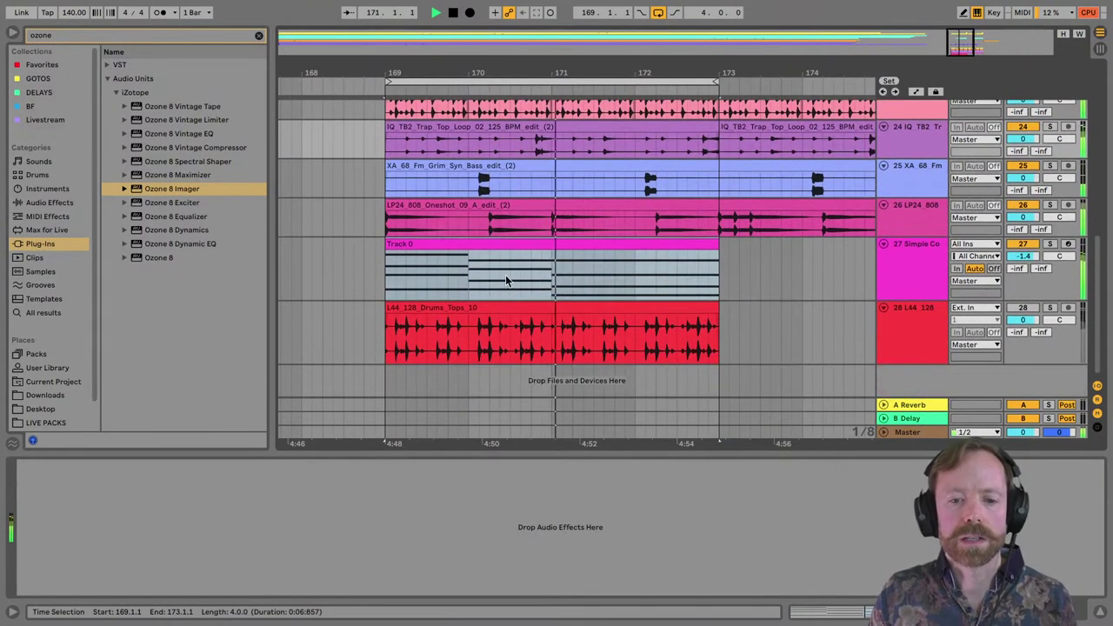
pyautogui.click(636, 273)
pyautogui.press('space')
# Copy the Simple Concept chord clip and the L44_128_Drums_Tops_10 clip from bar 169 to bar 177.
pyautogui.click(462, 241)
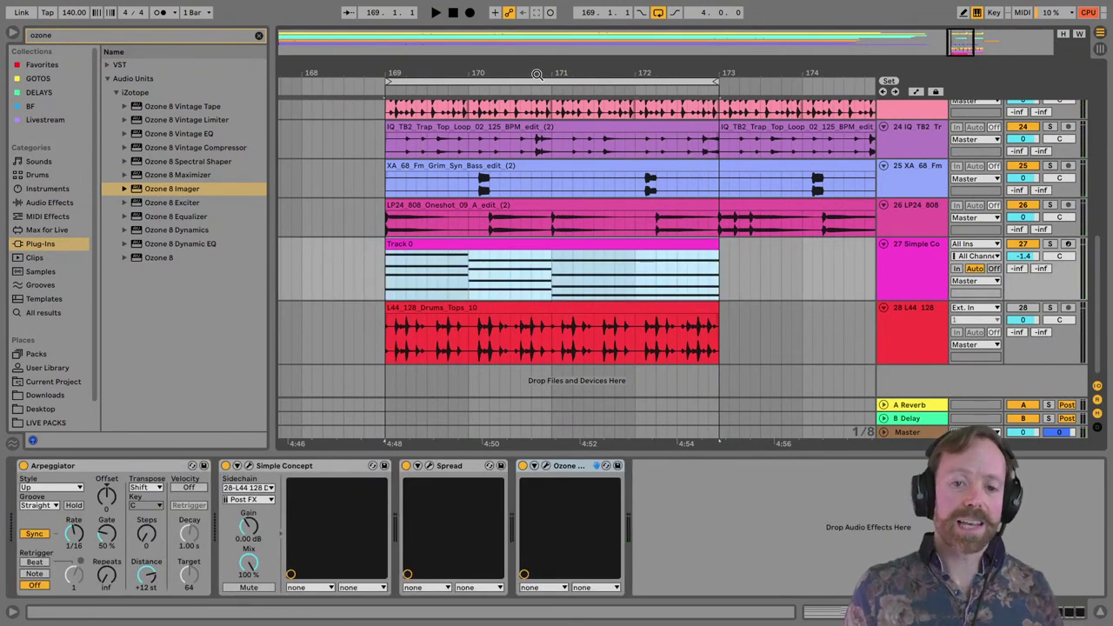
pyautogui.press('z')
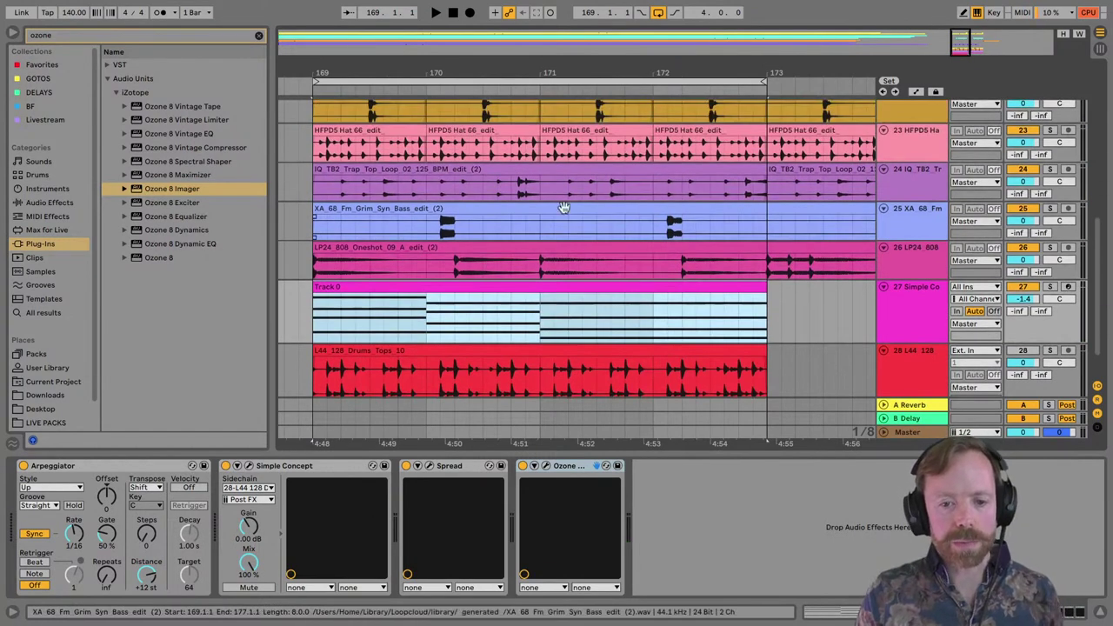
pyautogui.moveTo(558, 70); pyautogui.dragTo(534, 70)
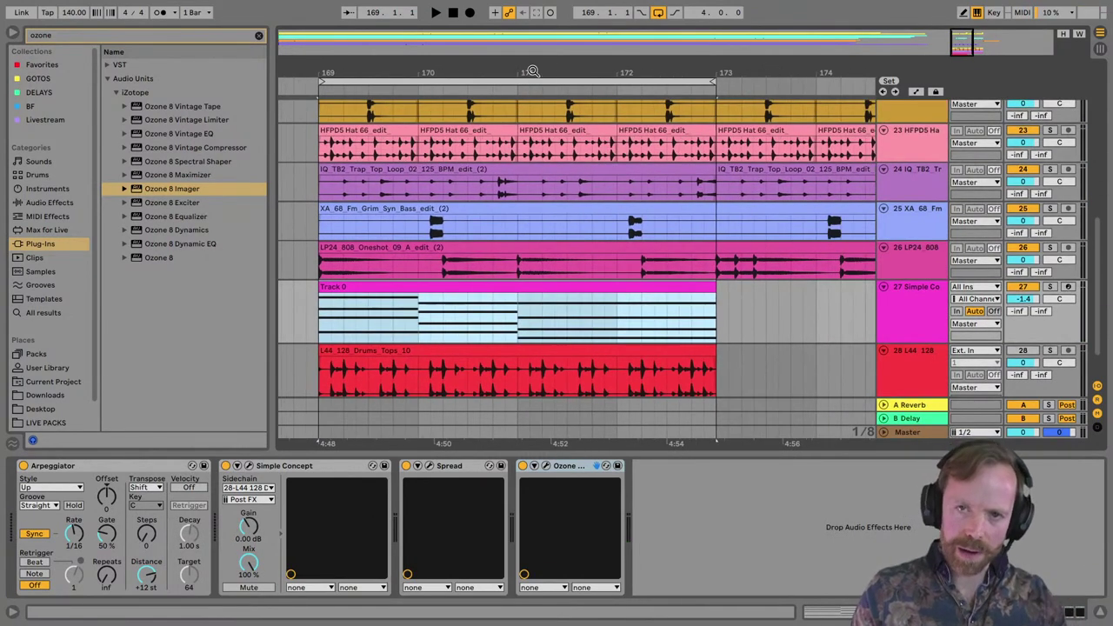
pyautogui.moveTo(526, 70); pyautogui.dragTo(404, 50)
pyautogui.keyDown('shift'); pyautogui.click(516, 352); pyautogui.keyUp('shift')
pyautogui.moveTo(417, 288); pyautogui.dragTo(761, 298)
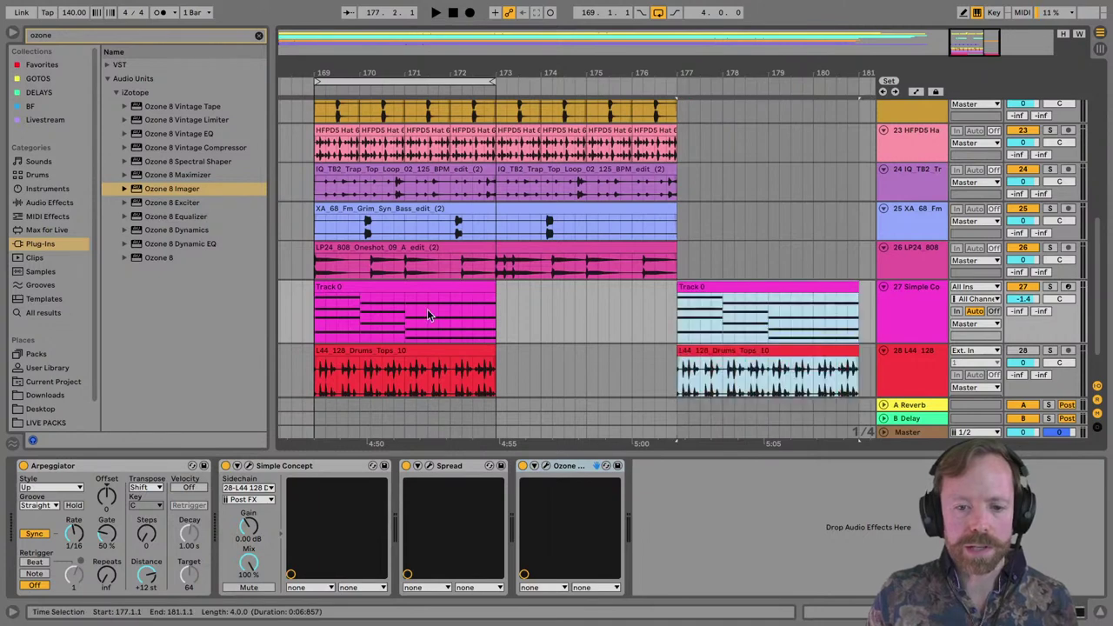
# Delete the original Simple Concept chord clip and L44_128_Drums_Tops_10 clip between bars 169 and 173.
pyautogui.click(427, 288)
pyautogui.keyDown('shift'); pyautogui.click(435, 355); pyautogui.keyUp('shift')
pyautogui.moveTo(438, 70); pyautogui.dragTo(440, 103)
pyautogui.scroll(-2, 508, 226)
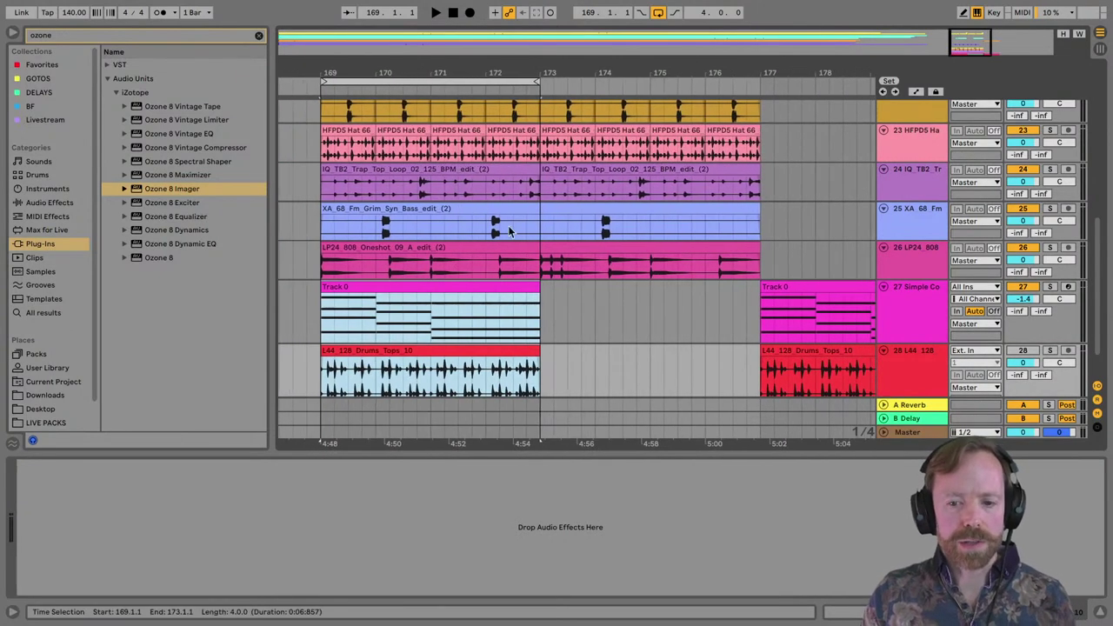
pyautogui.click(412, 288)
pyautogui.press('Delete')
pyautogui.click(430, 350)
pyautogui.press('Delete')
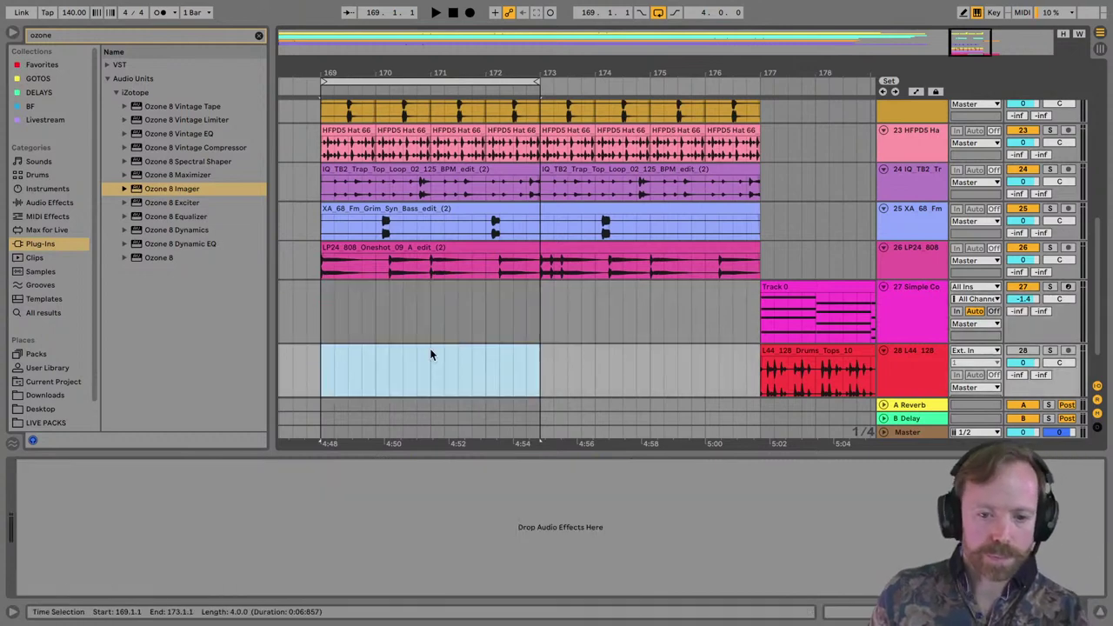
# Insert the Ozone 8 plug-in before the Limiter on the Master track.
pyautogui.scroll(4, 781, 301)
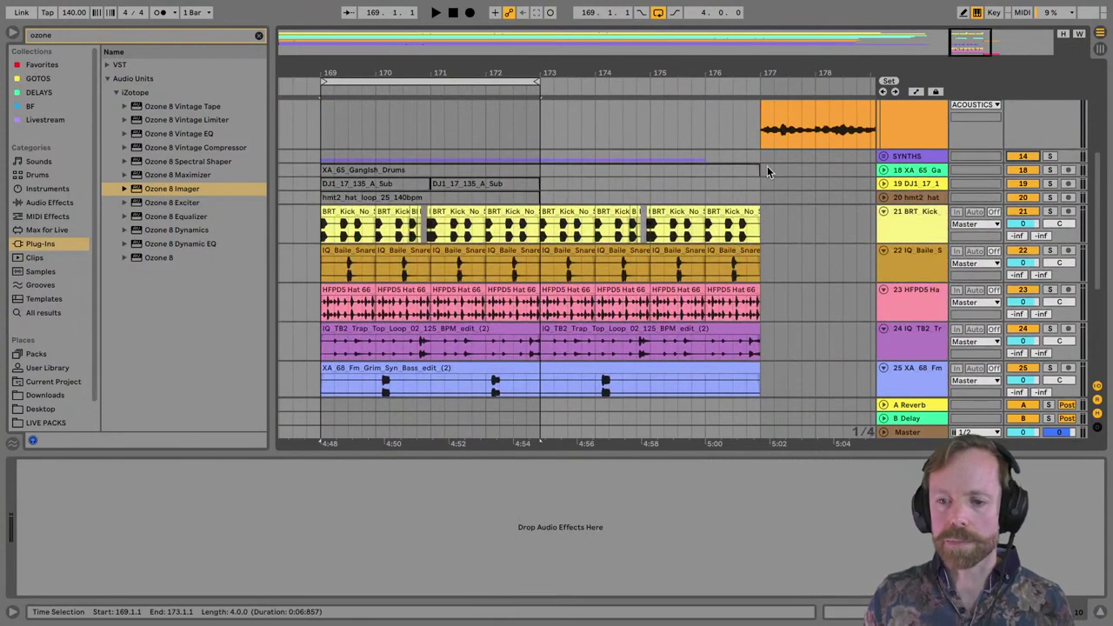
pyautogui.scroll(2, 696, 132)
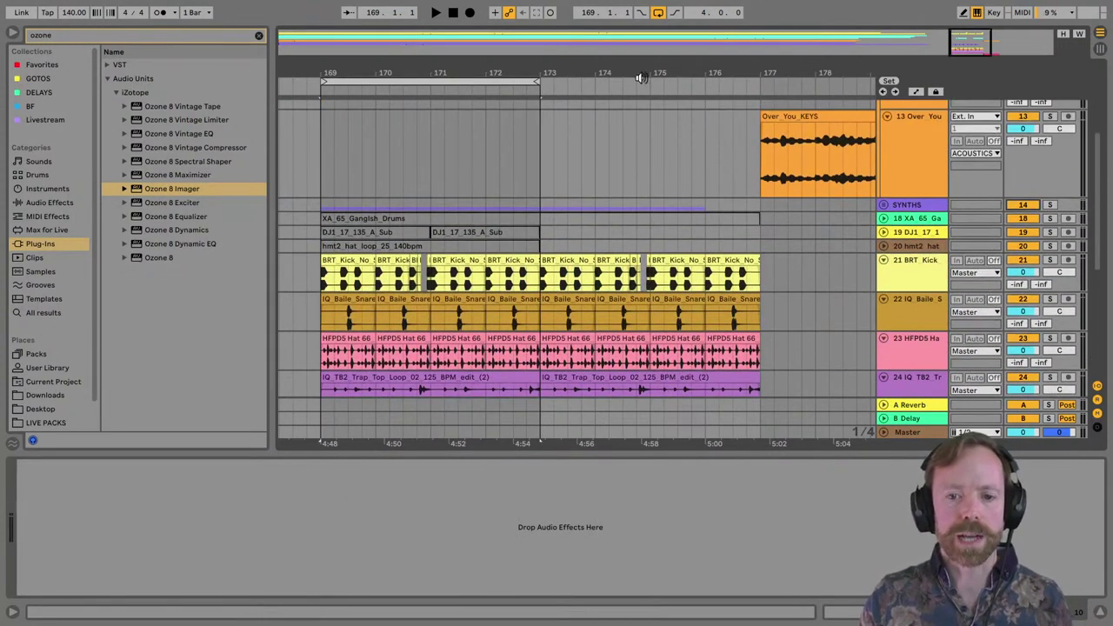
pyautogui.click(880, 431)
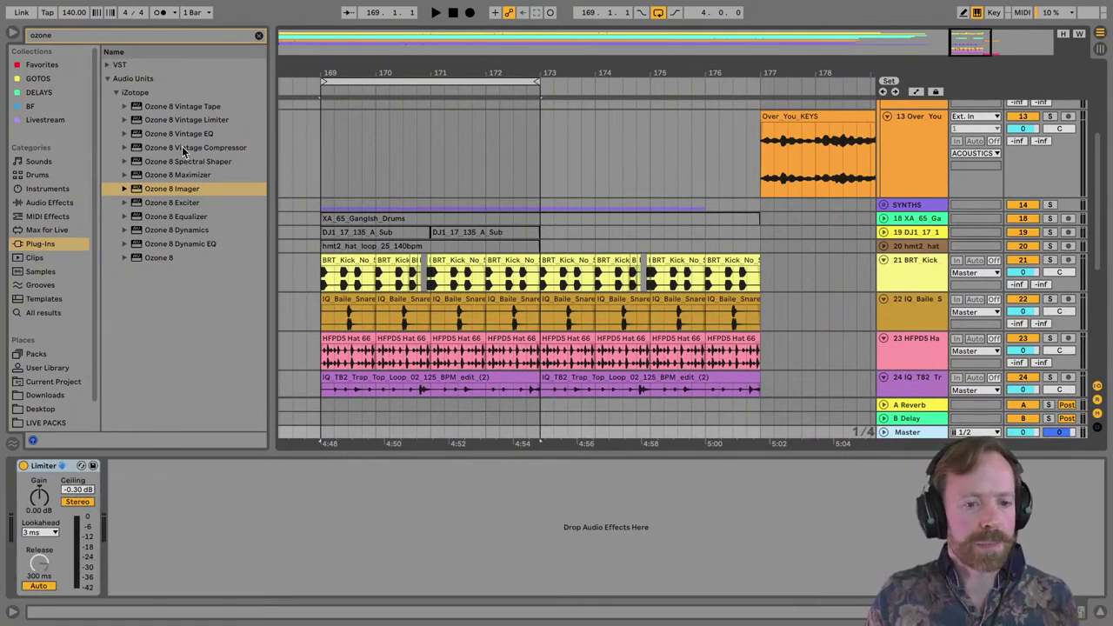
pyautogui.moveTo(80, 347); pyautogui.dragTo(13, 468)
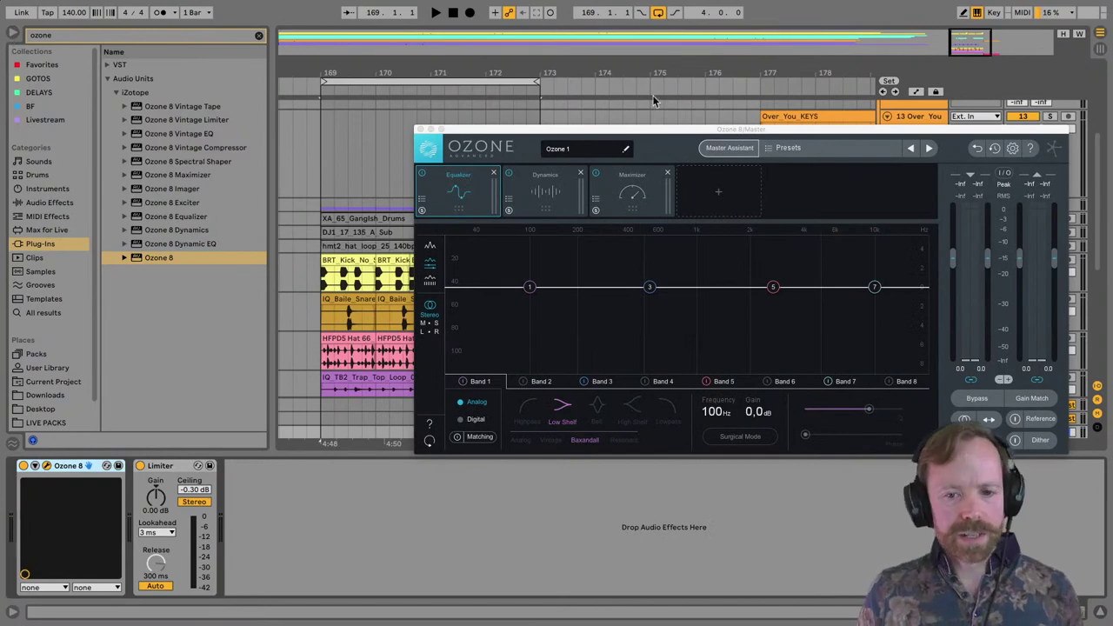
# Hide the browser to make room beside the Ozone 8 window and play the loop through the master chain from bar 169.
pyautogui.moveTo(592, 129)
pyautogui.mouseDown()
pyautogui.moveTo(458, 165)
pyautogui.moveTo(450, 156)
pyautogui.moveTo(571, 136)
pyautogui.mouseUp()
pyautogui.click(13, 33)
pyautogui.moveTo(197, 69); pyautogui.dragTo(240, 68)
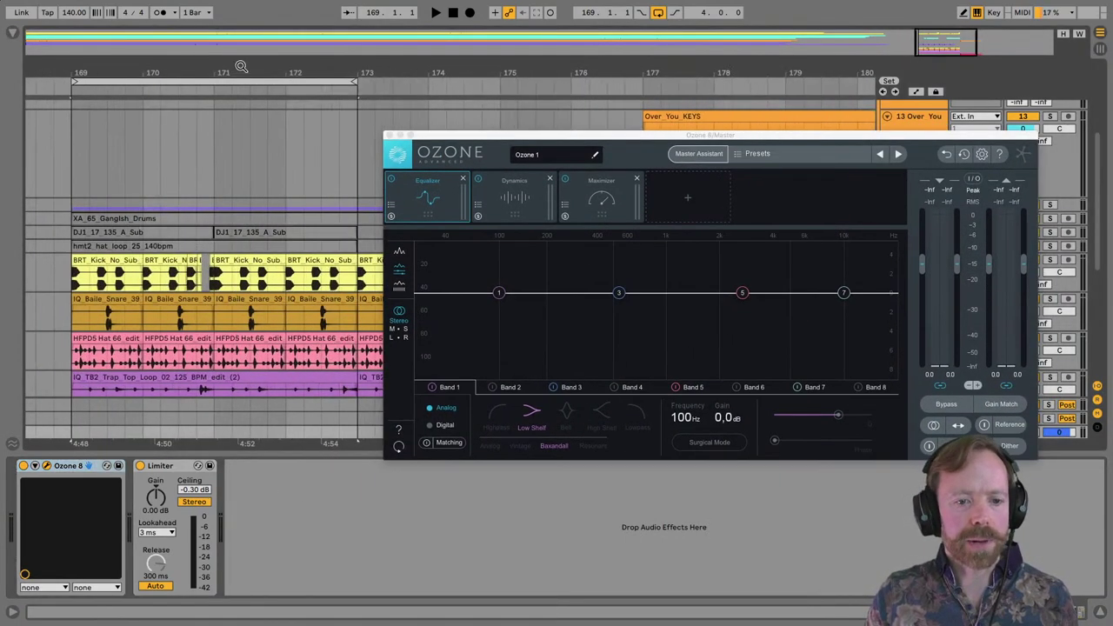
pyautogui.press('space')
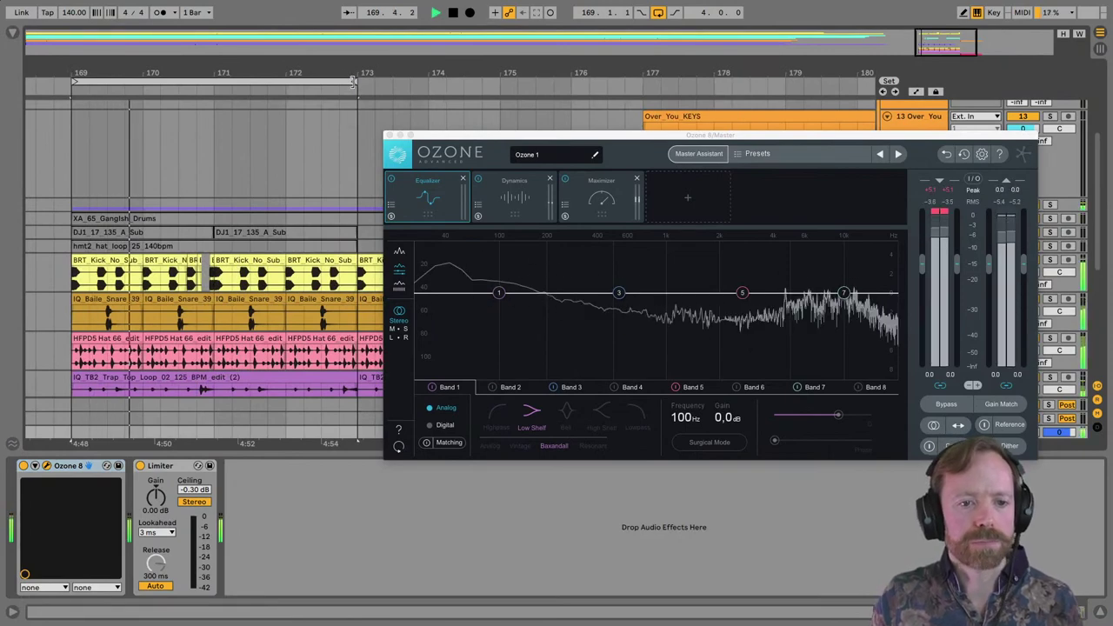
pyautogui.moveTo(342, 73); pyautogui.dragTo(422, 100)
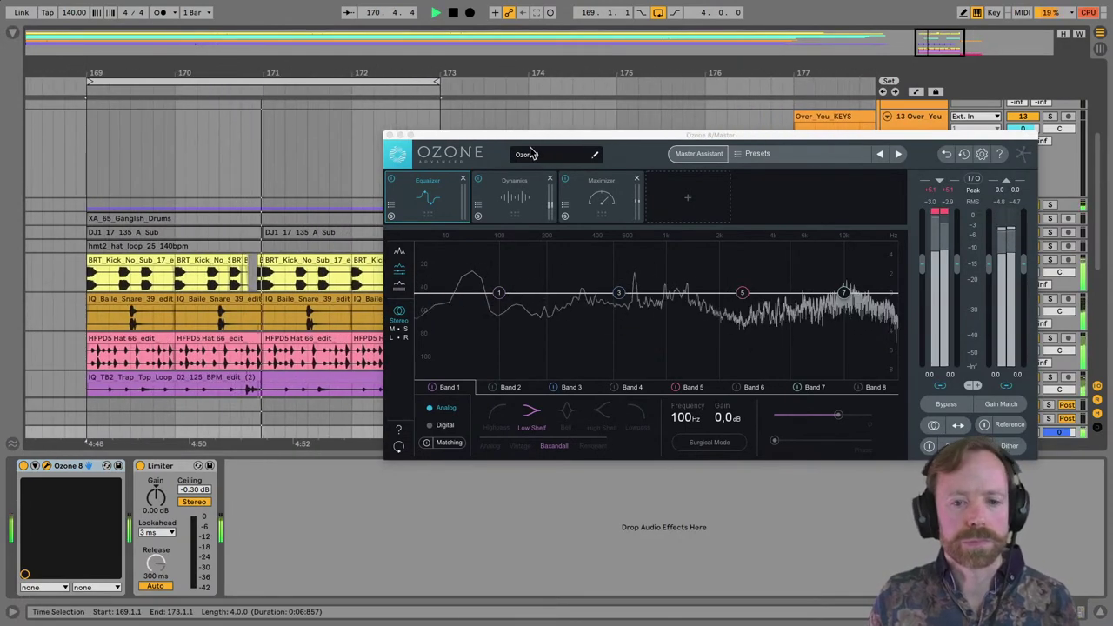
# Run the Ozone 8 Master Assistant with the Streaming target and play the loop from bar 169 for it to analyze.
pyautogui.moveTo(519, 136); pyautogui.dragTo(576, 134)
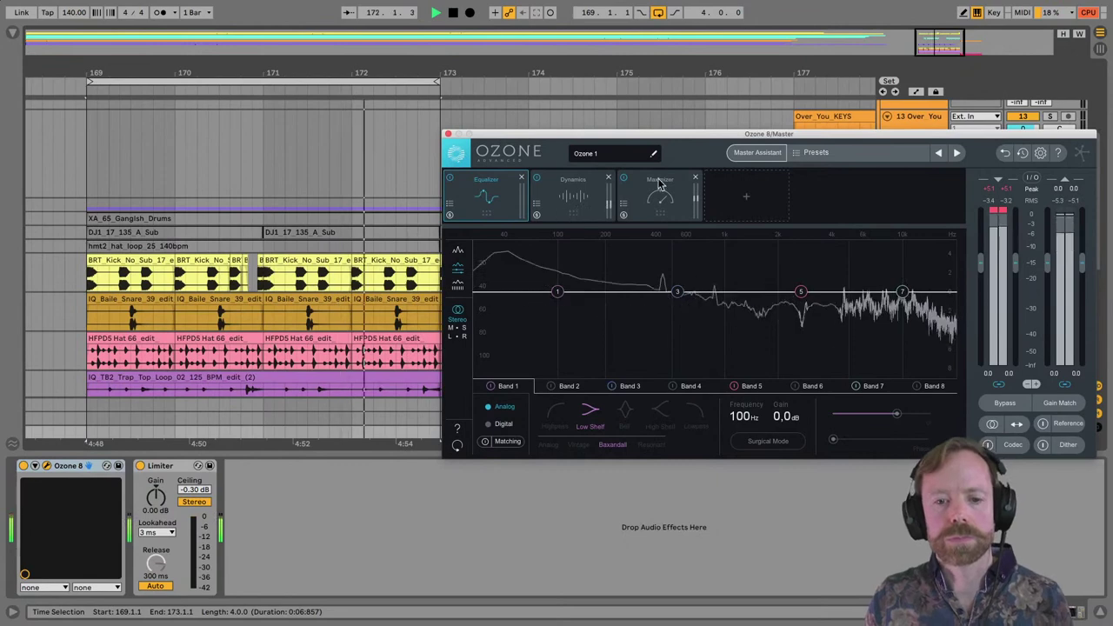
pyautogui.press('space')
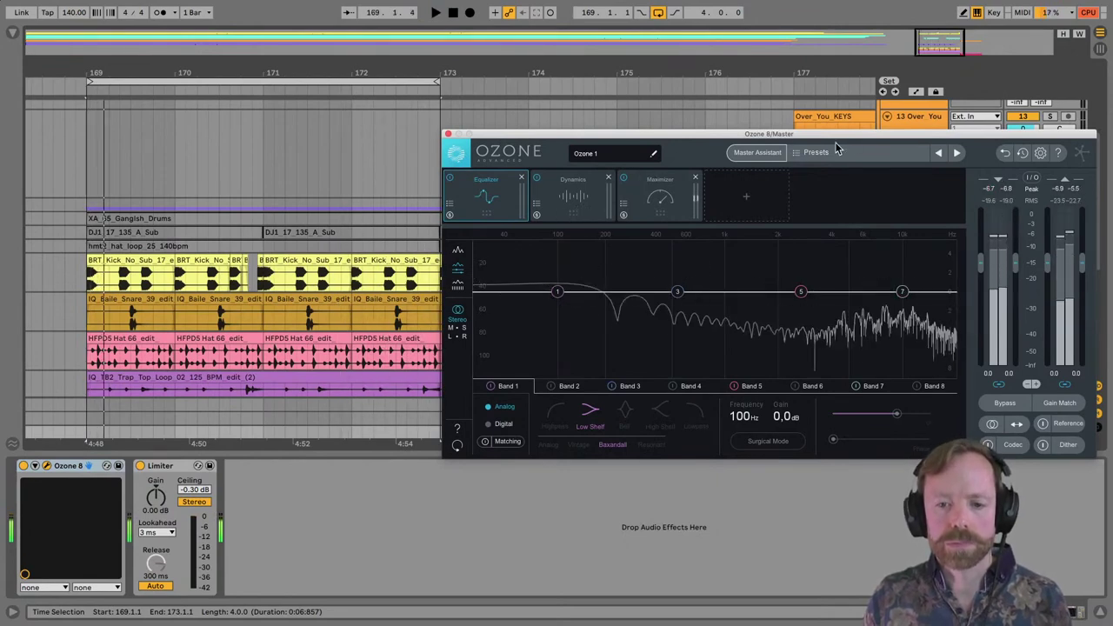
pyautogui.moveTo(754, 135); pyautogui.dragTo(714, 109)
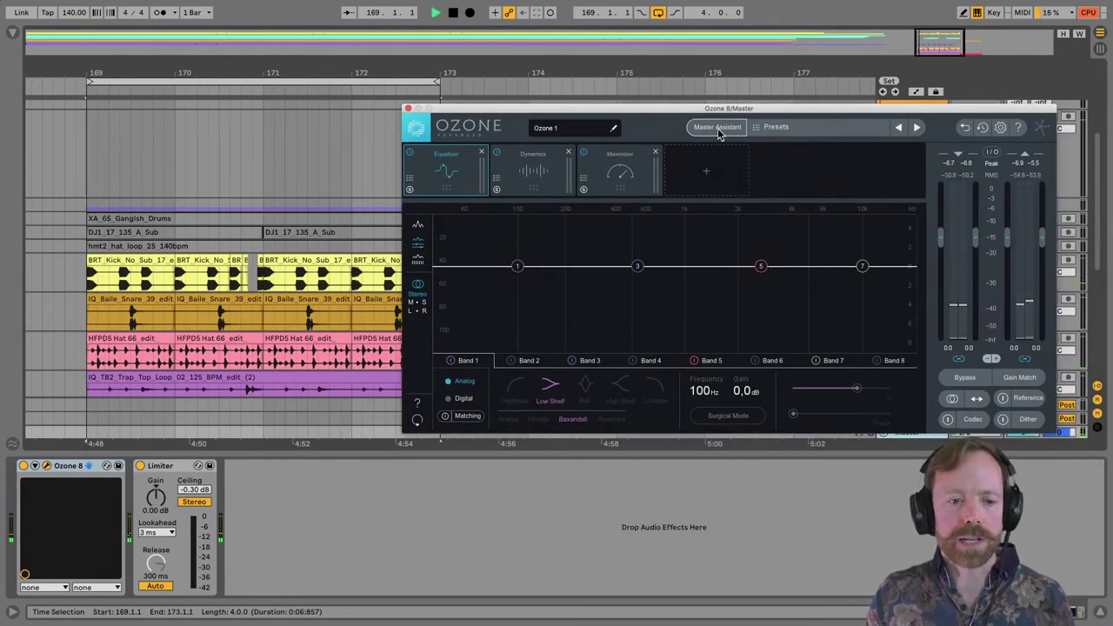
pyautogui.press('space')
pyautogui.click(718, 128)
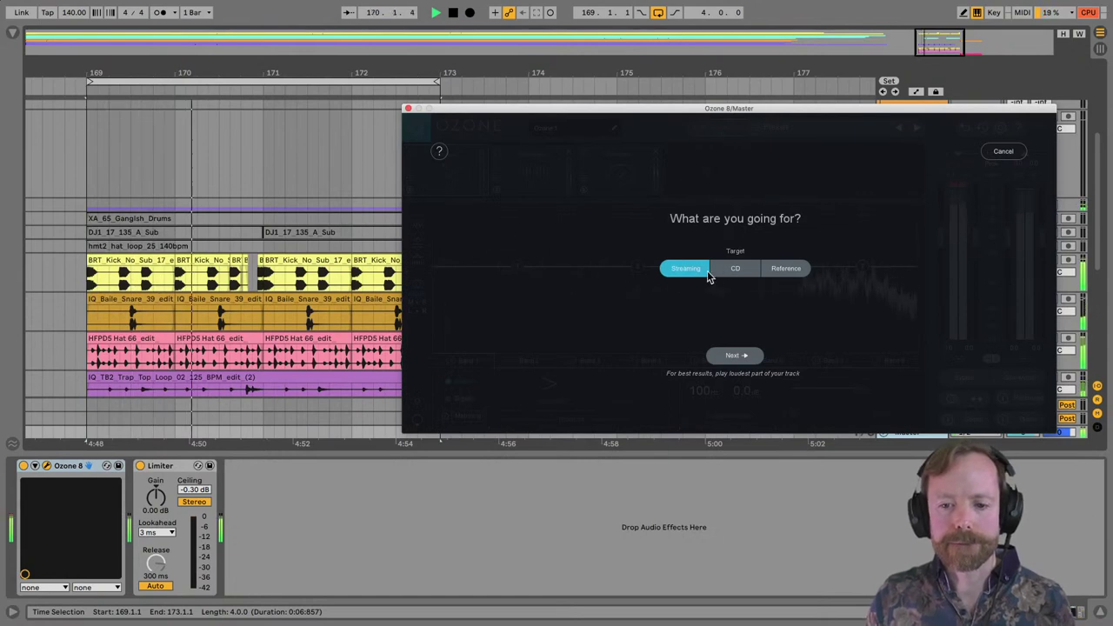
pyautogui.press('space')
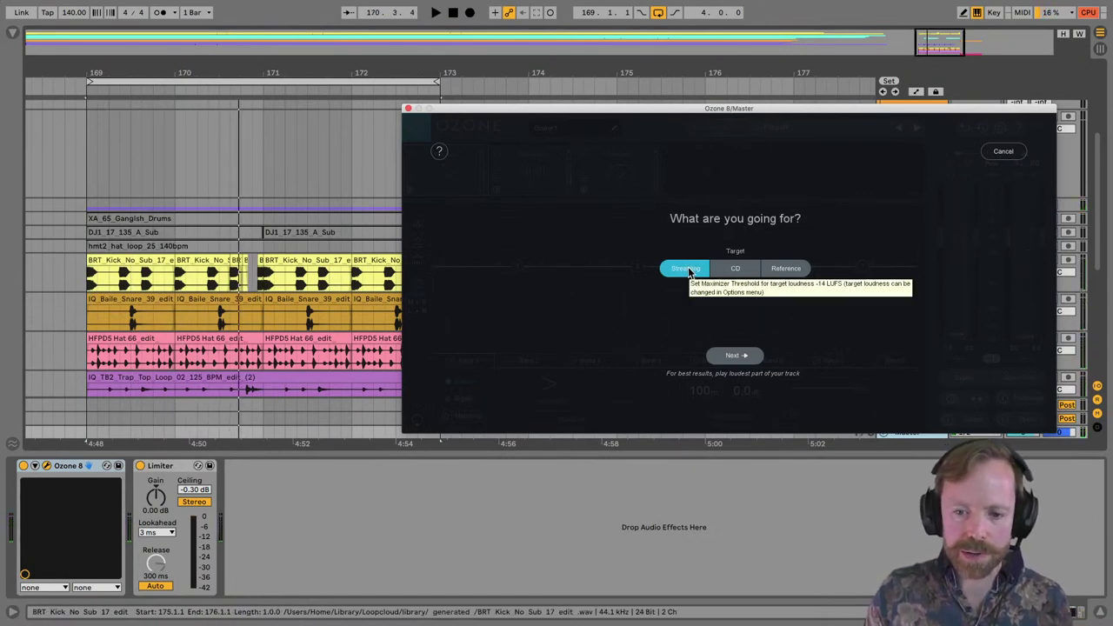
pyautogui.click(746, 359)
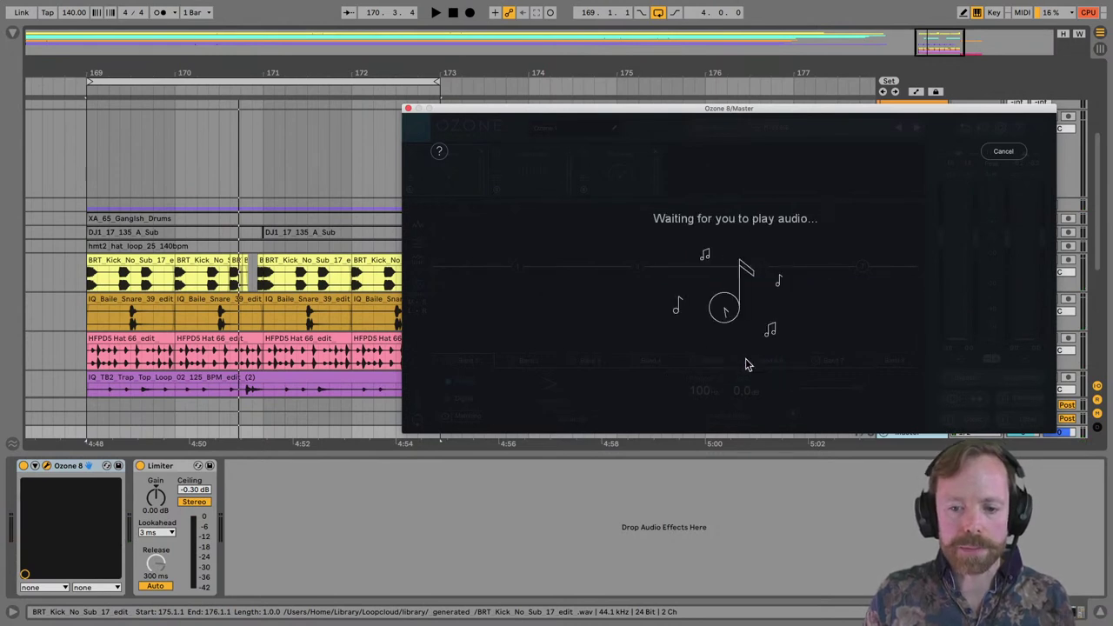
pyautogui.press('space')
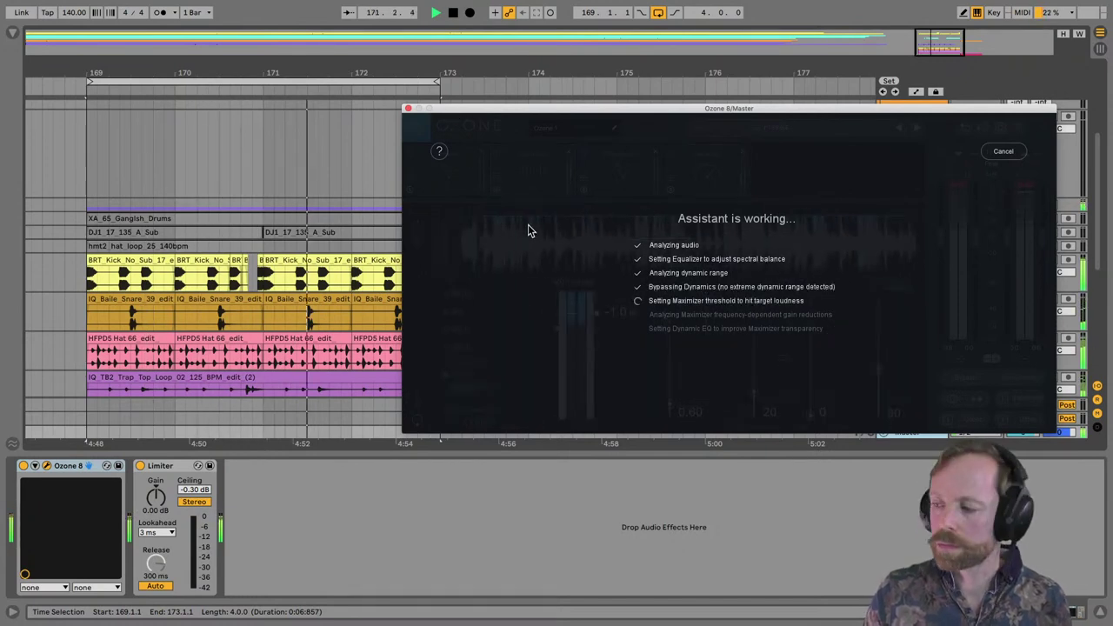
# Let the Master Assistant finish its analysis and accept its suggested mastering settings.
pyautogui.moveTo(545, 113); pyautogui.dragTo(413, 23)
pyautogui.moveTo(1028, 439); pyautogui.dragTo(1031, 438)
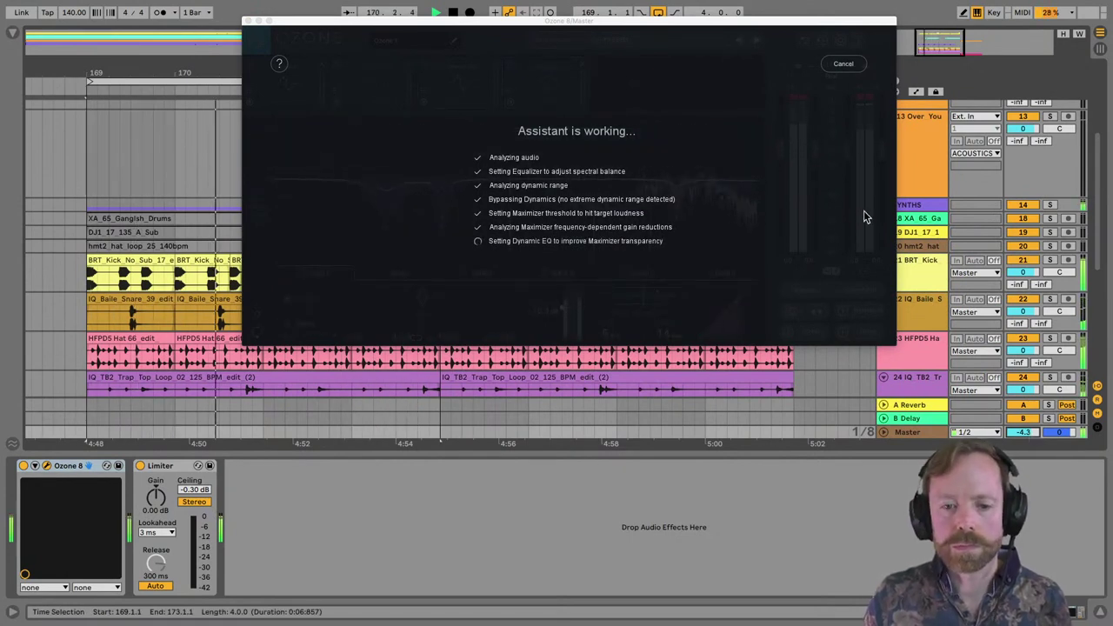
pyautogui.hotkey('ctrl', 'Up')
pyautogui.click(588, 44)
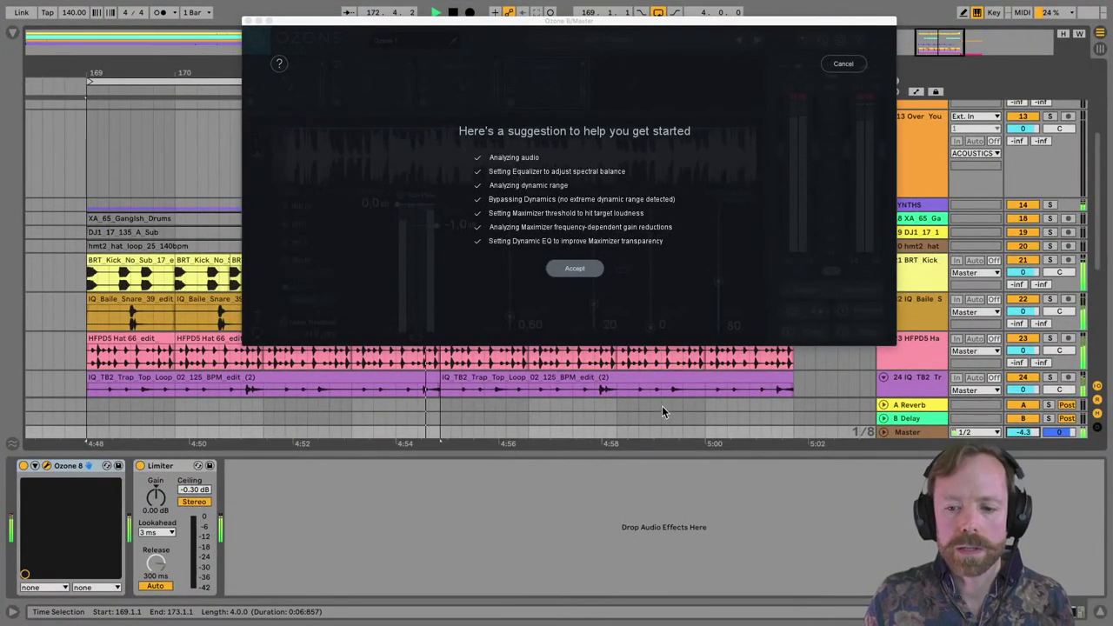
pyautogui.click(579, 271)
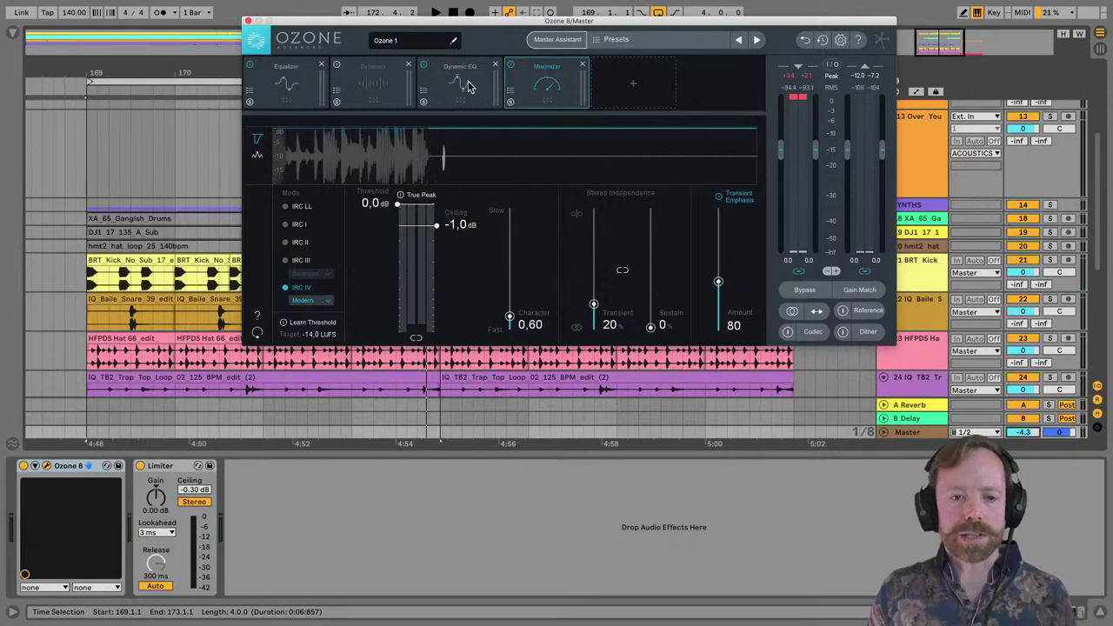
# Inspect the assistant's Equalizer and Dynamic EQ curves and play the loop to watch the Dynamic EQ respond.
pyautogui.moveTo(443, 20); pyautogui.dragTo(419, 126)
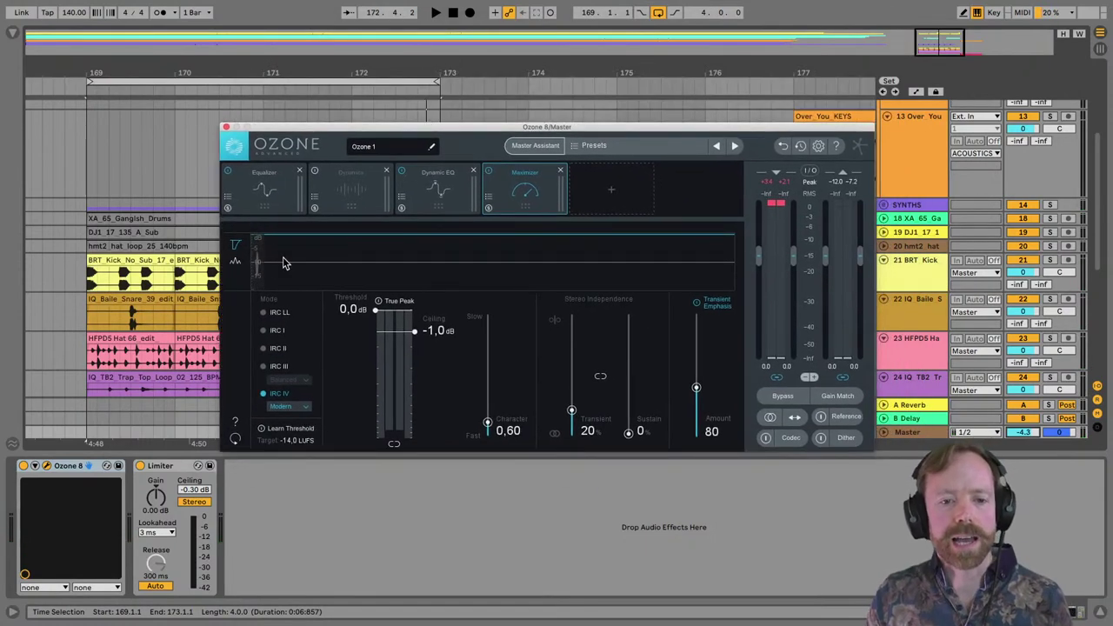
pyautogui.click(252, 180)
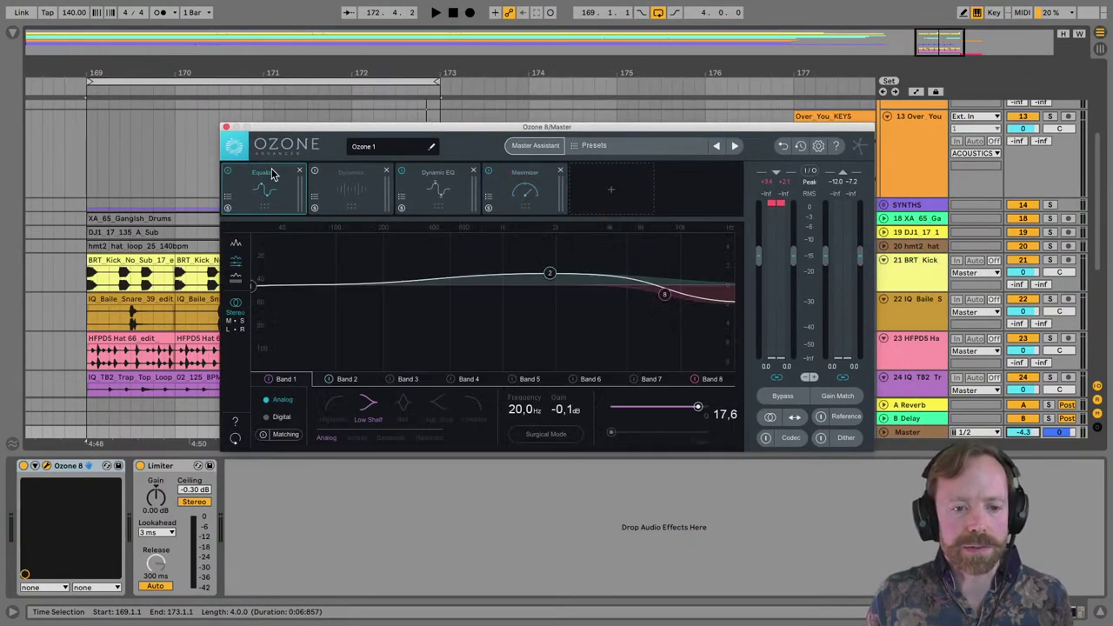
pyautogui.click(447, 187)
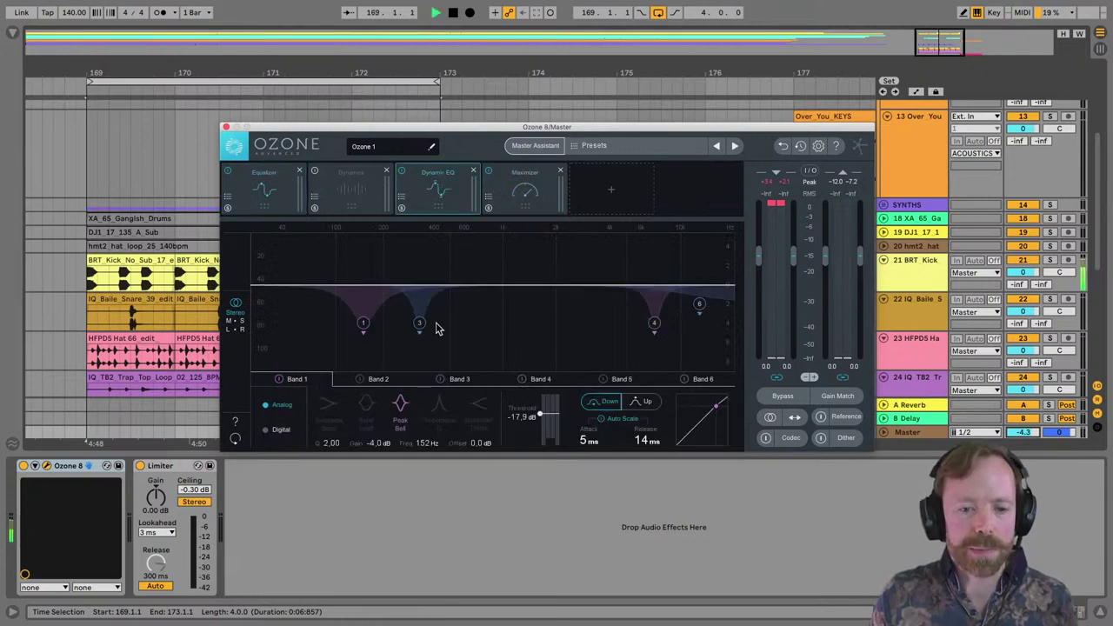
pyautogui.press('space')
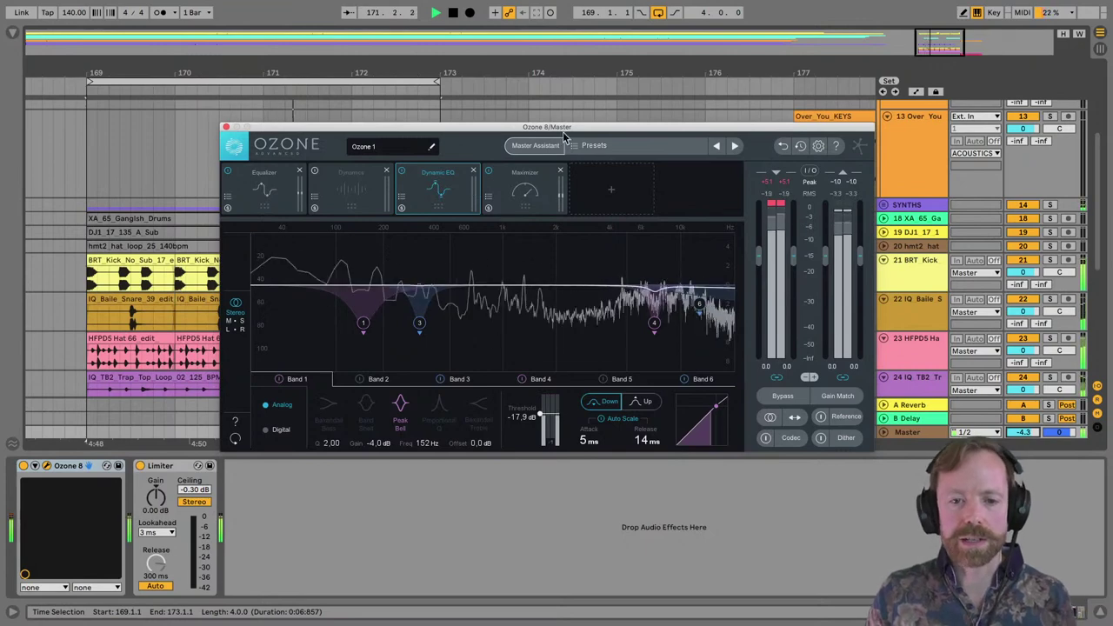
pyautogui.click(587, 526)
pyautogui.press('space')
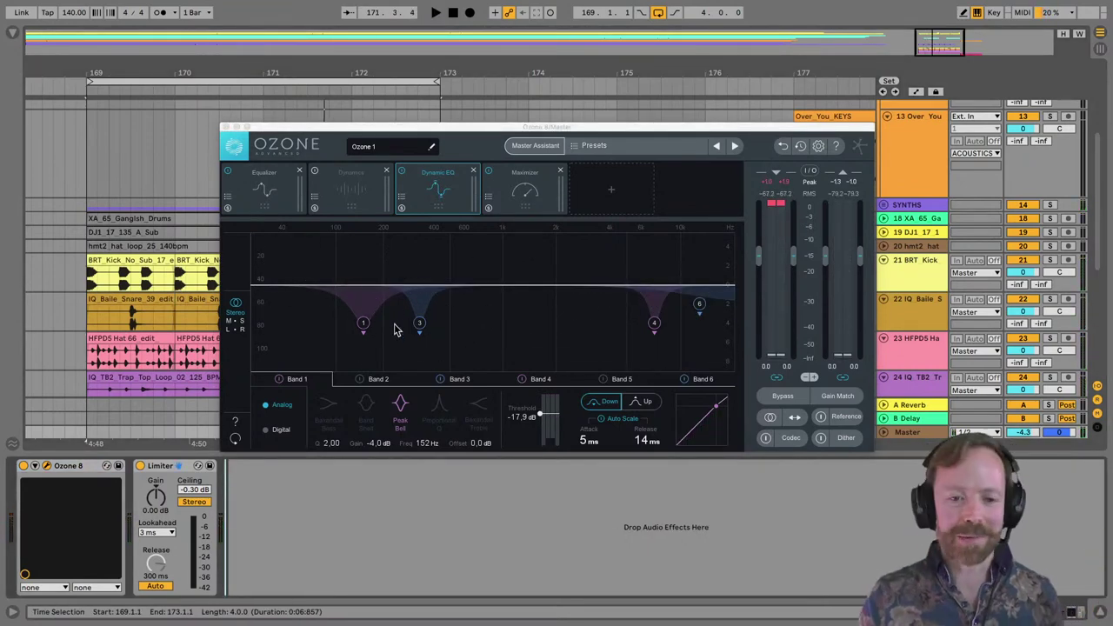
# Review the settings of the Equalizer, Dynamics, Dynamic EQ and Maximizer modules in the Ozone 8 chain.
pyautogui.moveTo(430, 129)
pyautogui.mouseDown()
pyautogui.moveTo(417, 112)
pyautogui.moveTo(442, 105)
pyautogui.moveTo(415, 118)
pyautogui.mouseUp()
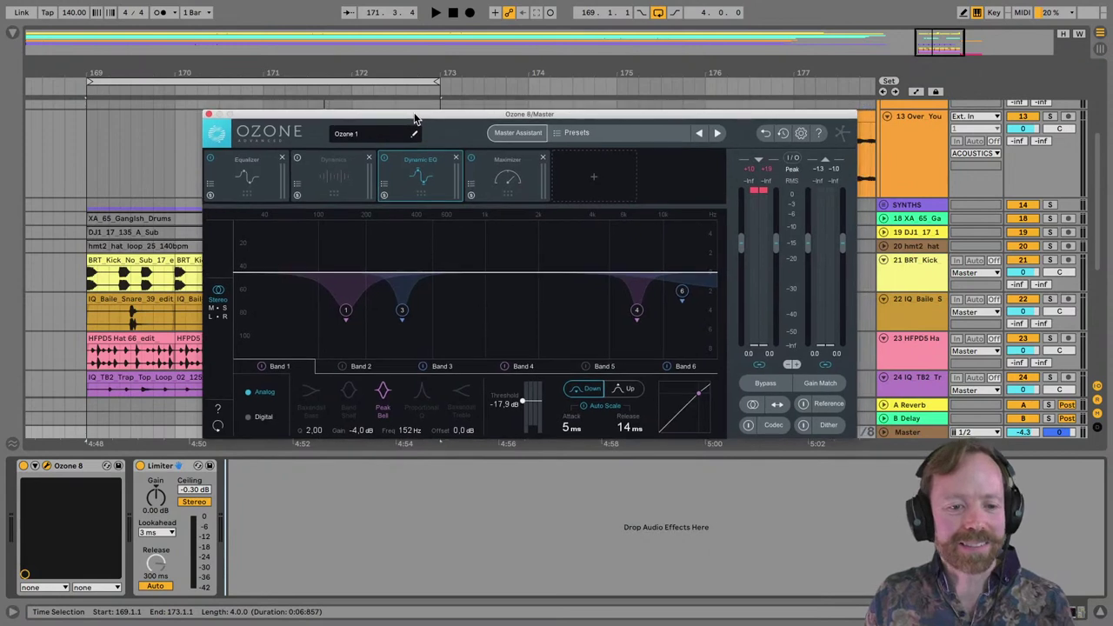
pyautogui.moveTo(423, 80); pyautogui.dragTo(421, 72)
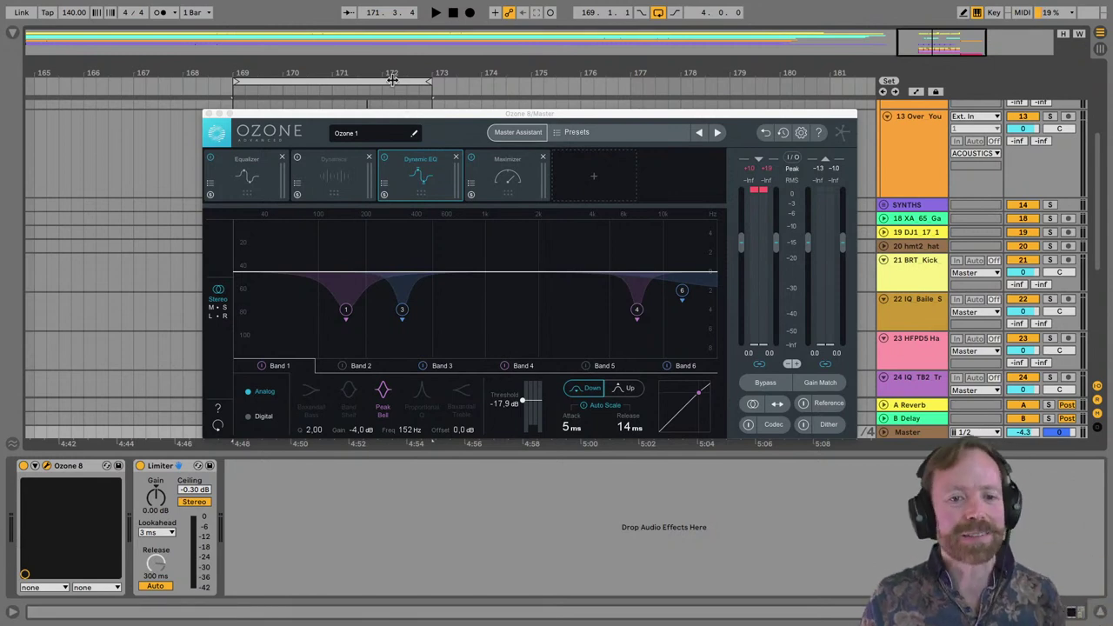
pyautogui.moveTo(396, 116); pyautogui.dragTo(419, 123)
pyautogui.moveTo(414, 70); pyautogui.dragTo(414, 91)
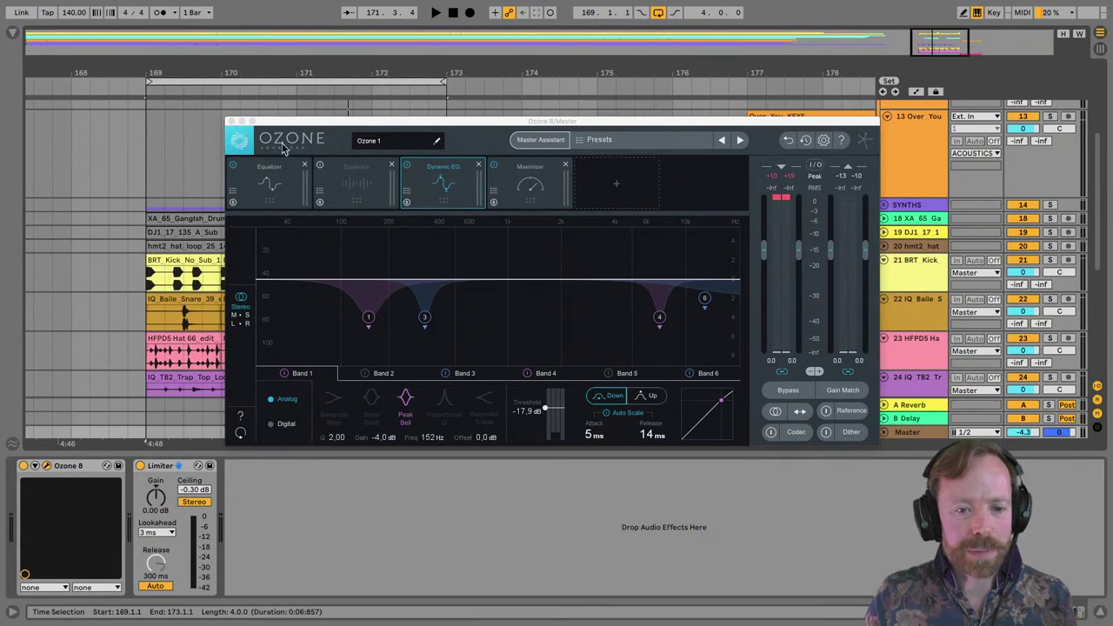
pyautogui.click(263, 176)
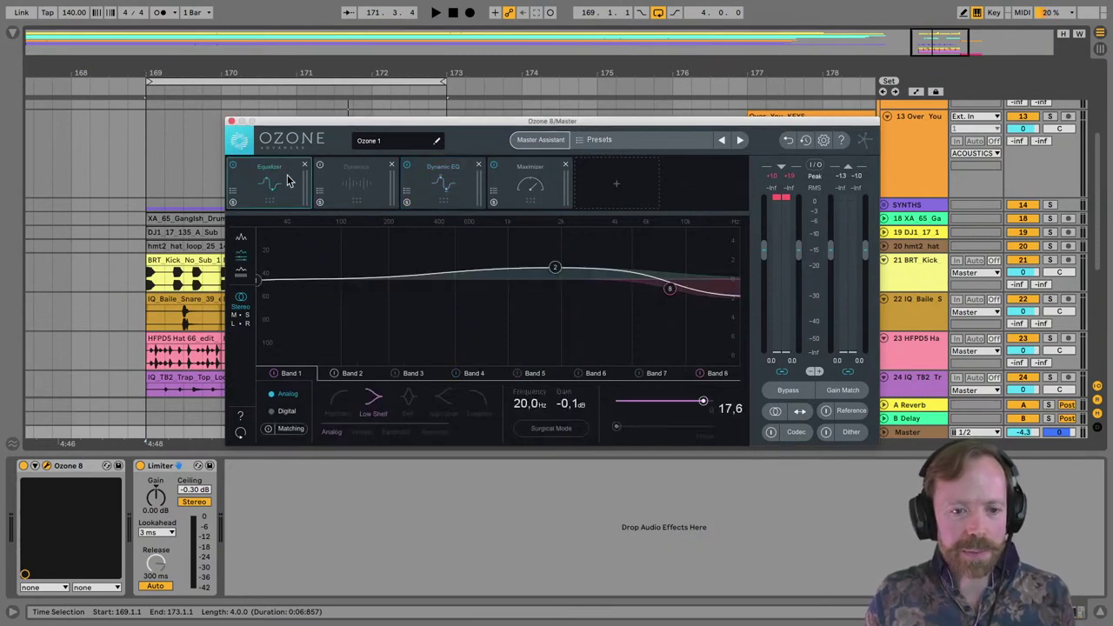
pyautogui.click(372, 176)
pyautogui.click(450, 180)
pyautogui.click(511, 177)
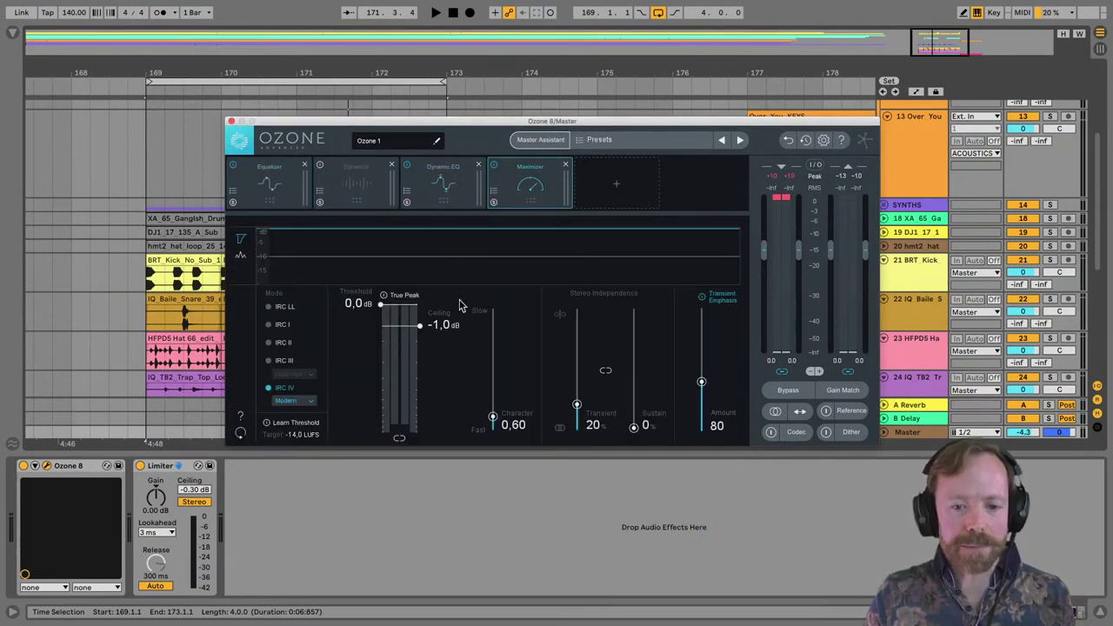
pyautogui.click(444, 180)
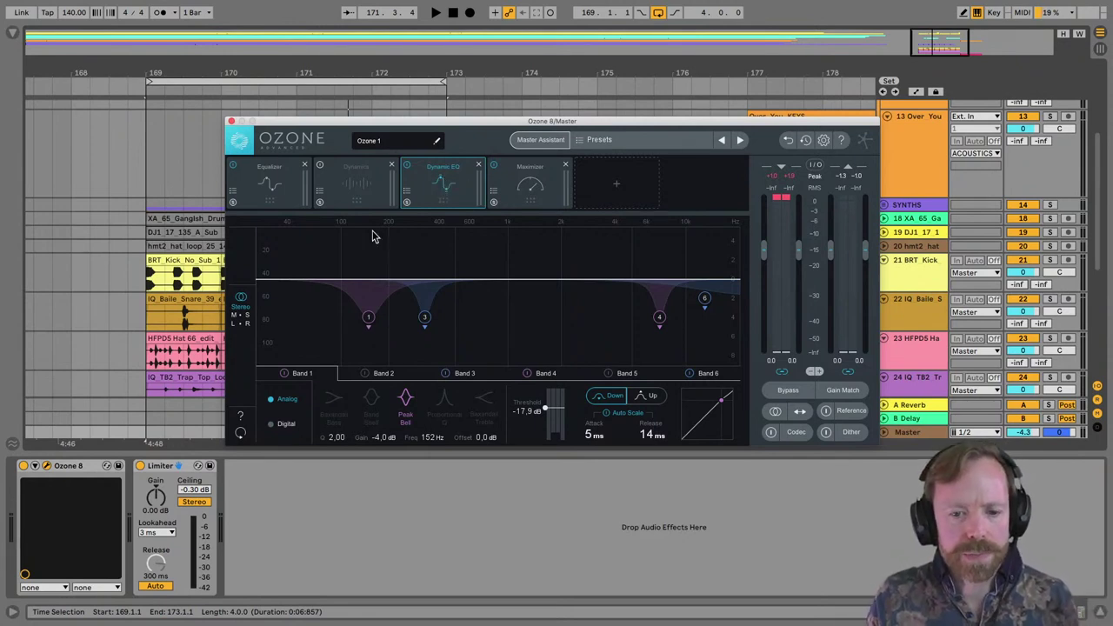
# Close the Ozone 8 window on the Master track to uncover the arrangement.
pyautogui.moveTo(491, 130); pyautogui.dragTo(471, 142)
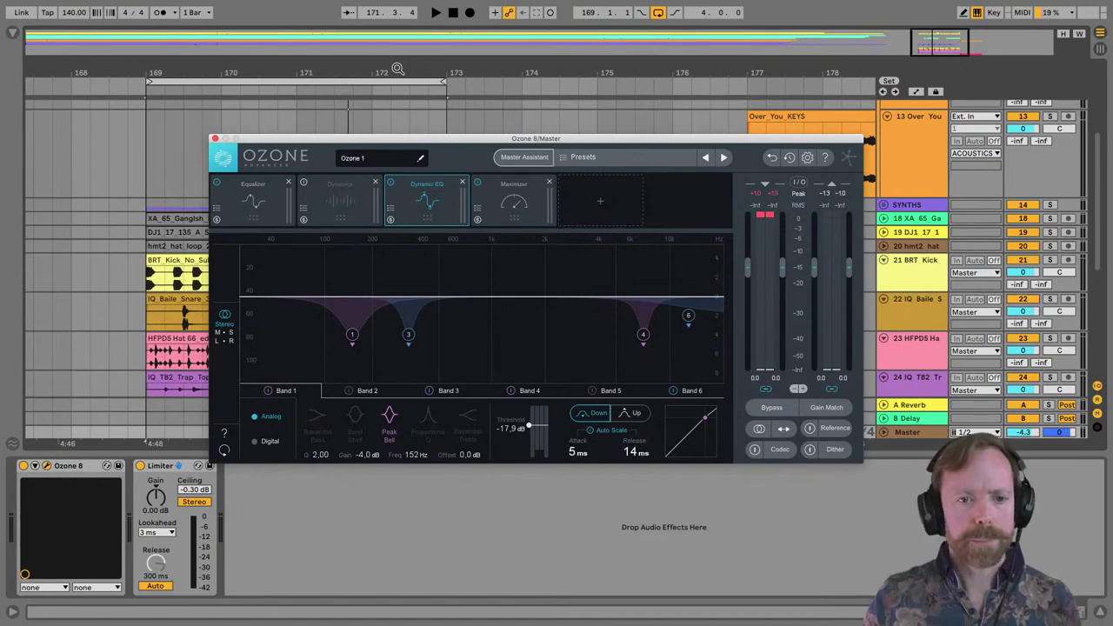
pyautogui.moveTo(396, 68); pyautogui.dragTo(388, 78)
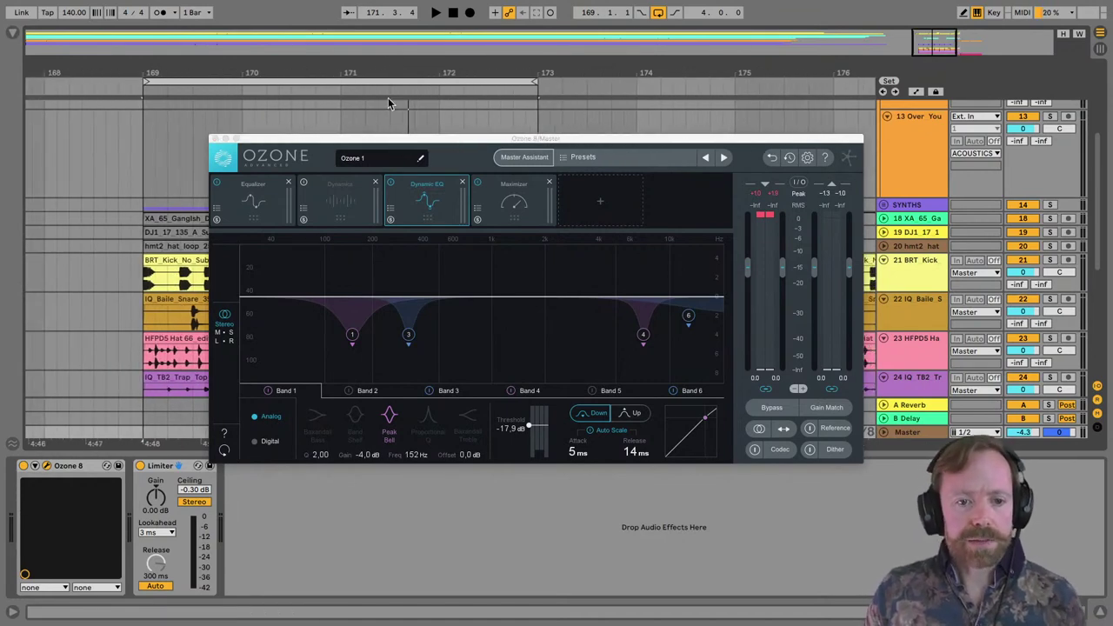
pyautogui.moveTo(397, 141); pyautogui.dragTo(505, 155)
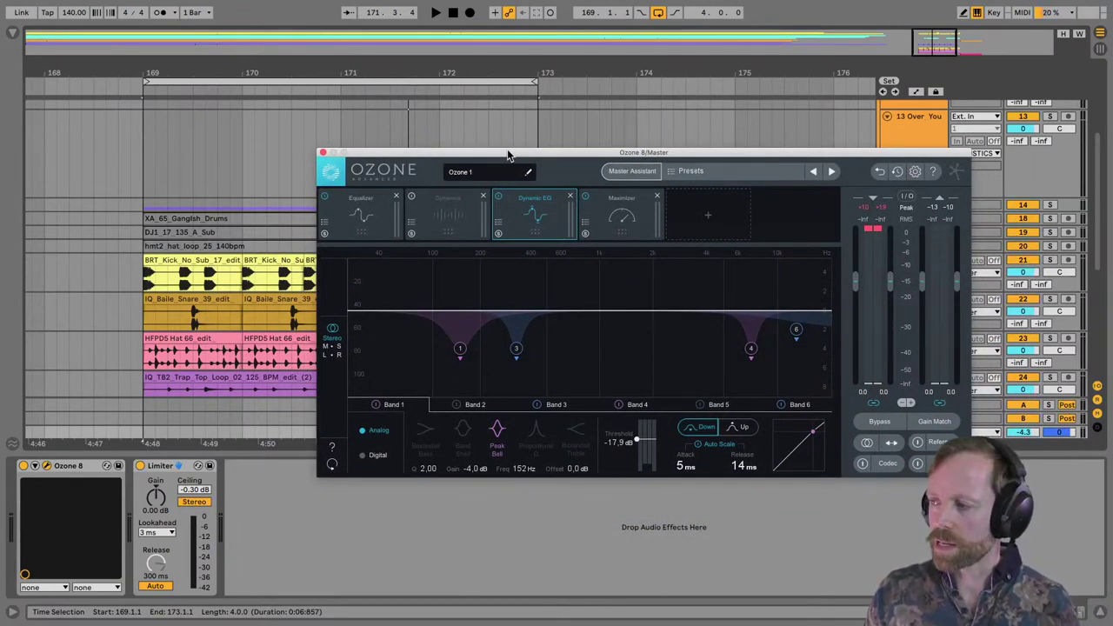
pyautogui.click(323, 153)
pyautogui.scroll(-5, 802, 206)
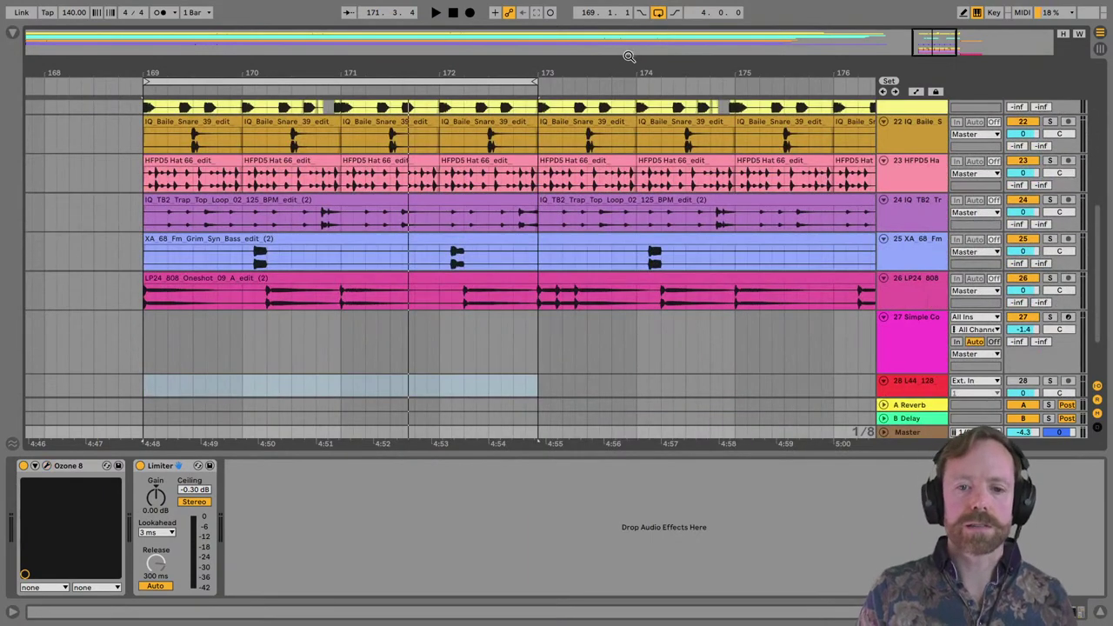
pyautogui.moveTo(571, 71); pyautogui.dragTo(554, 57)
pyautogui.press('+')
pyautogui.press('+')
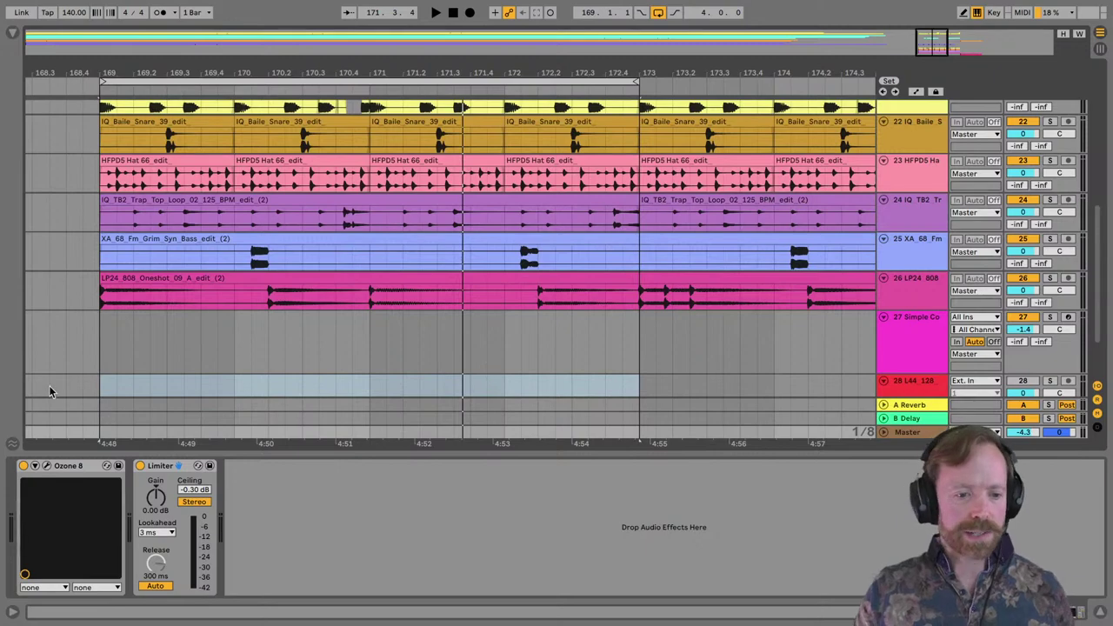
pyautogui.scroll(4, 917, 278)
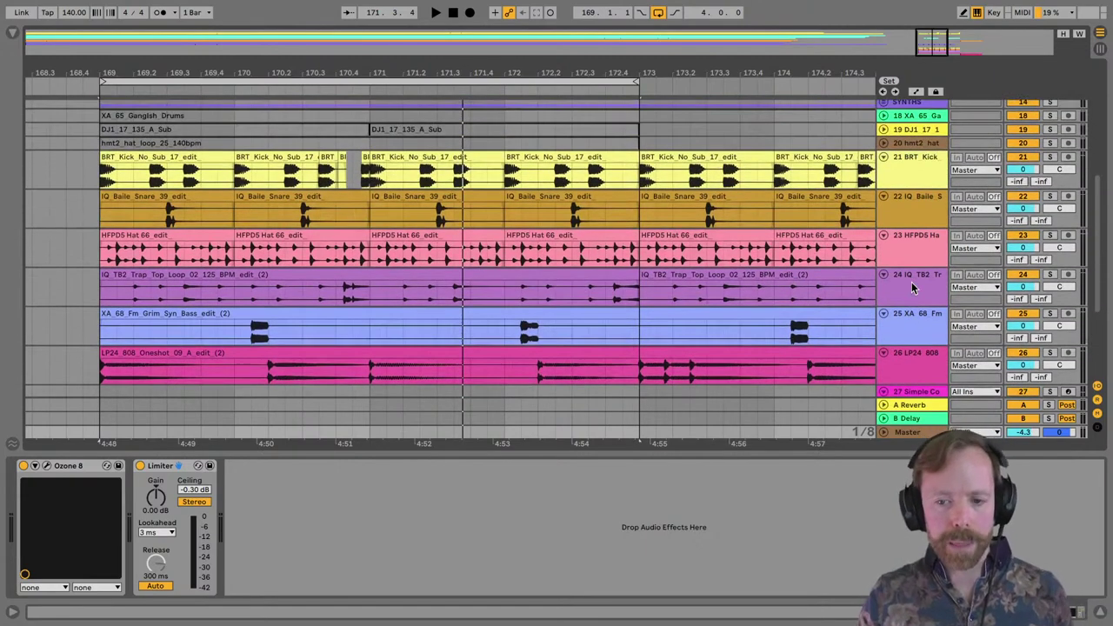
pyautogui.scroll(-6, 913, 287)
pyautogui.scroll(7, 739, 180)
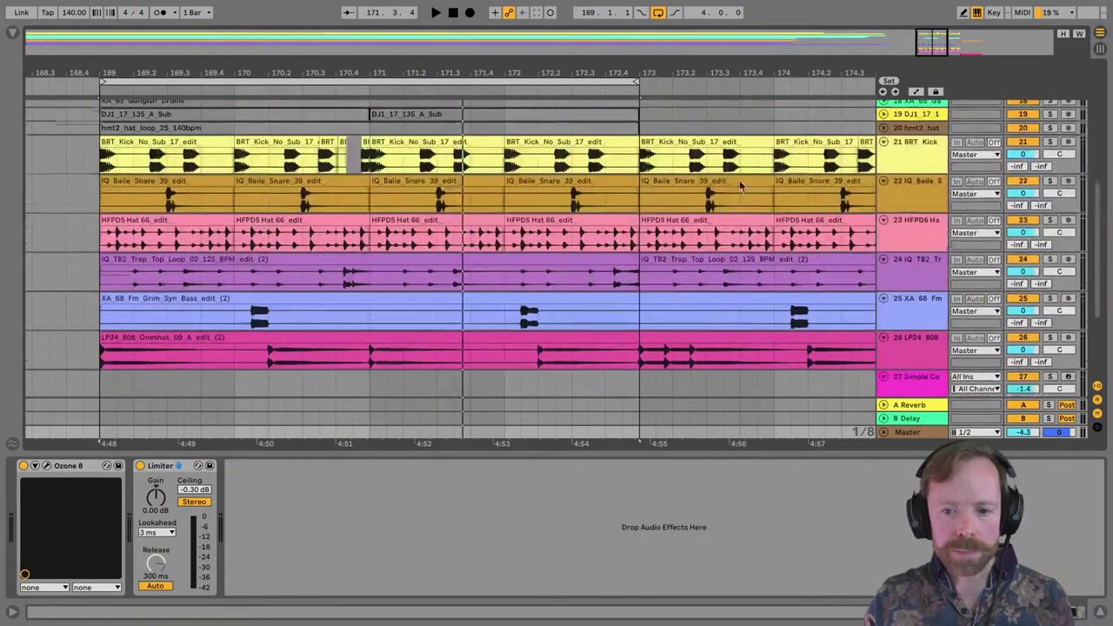
# Select the Simple Concept chord clip at bar 177, open the synth's window and place it clear of the clip.
pyautogui.moveTo(716, 74); pyautogui.dragTo(366, 34)
pyautogui.scroll(-5, 518, 237)
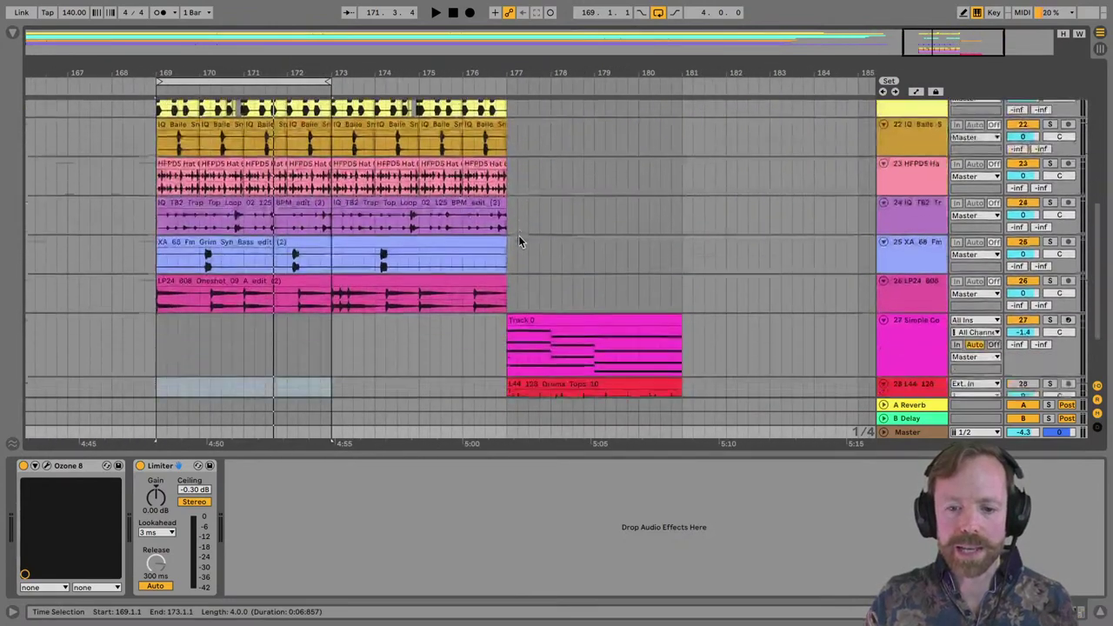
pyautogui.click(598, 272)
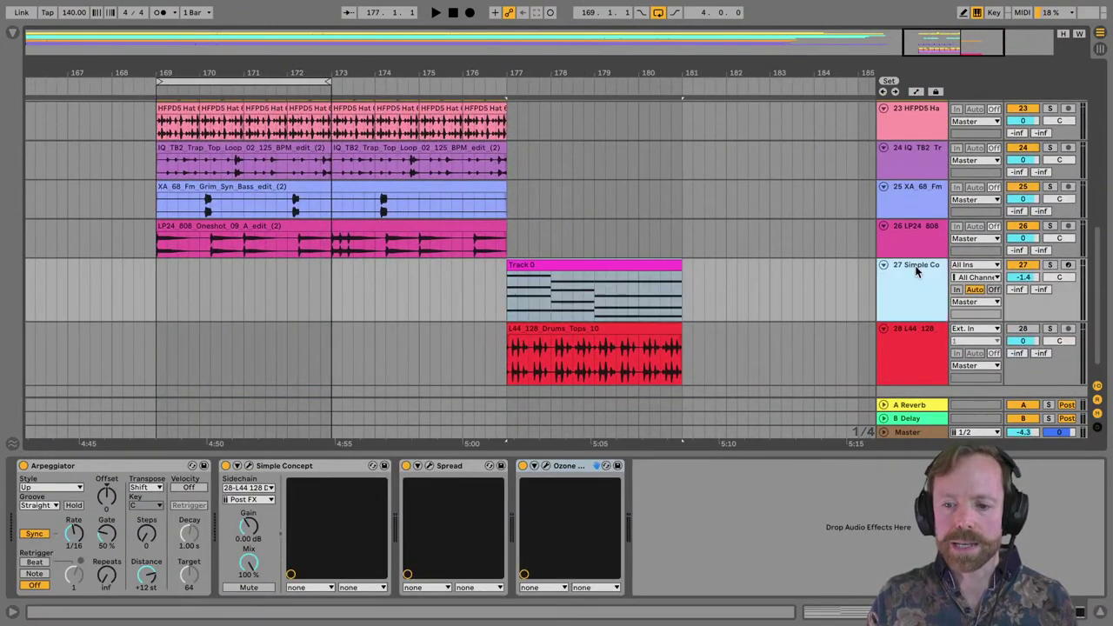
pyautogui.click(249, 465)
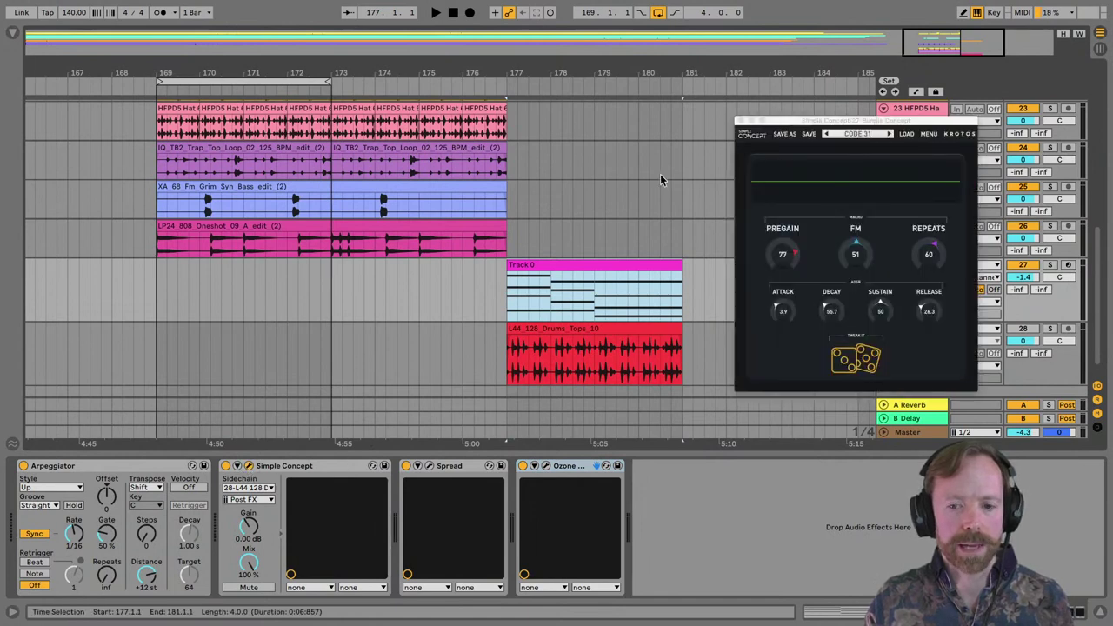
pyautogui.moveTo(822, 120); pyautogui.dragTo(326, 118)
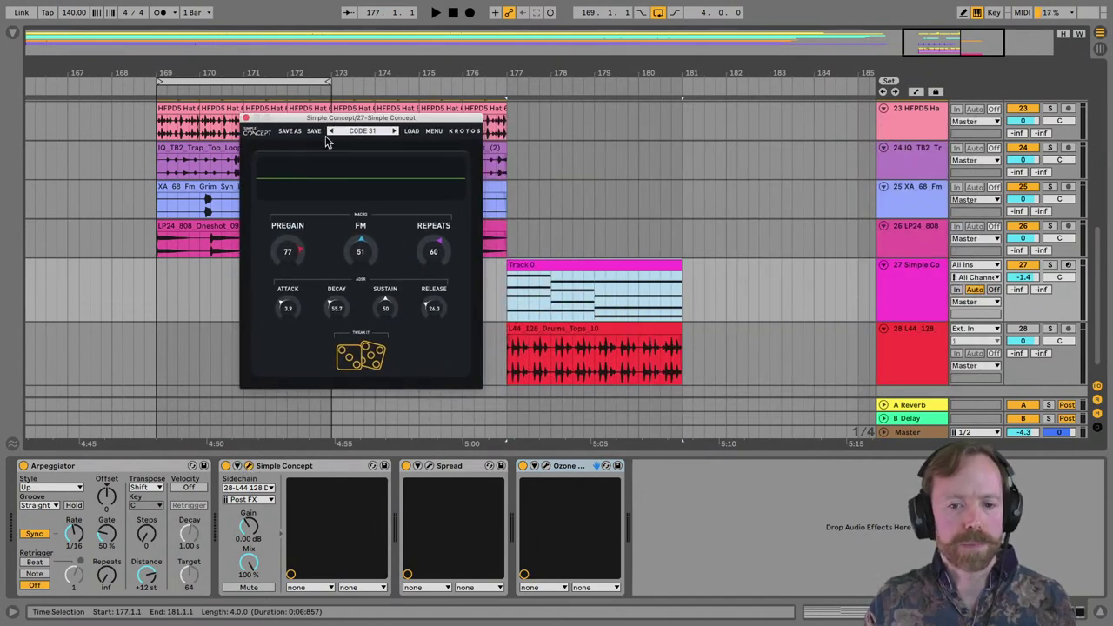
# Deactivate the L44_128_Drums_Tops_10 clip at bar 177 and return to the Simple Concept track's devices.
pyautogui.click(574, 268)
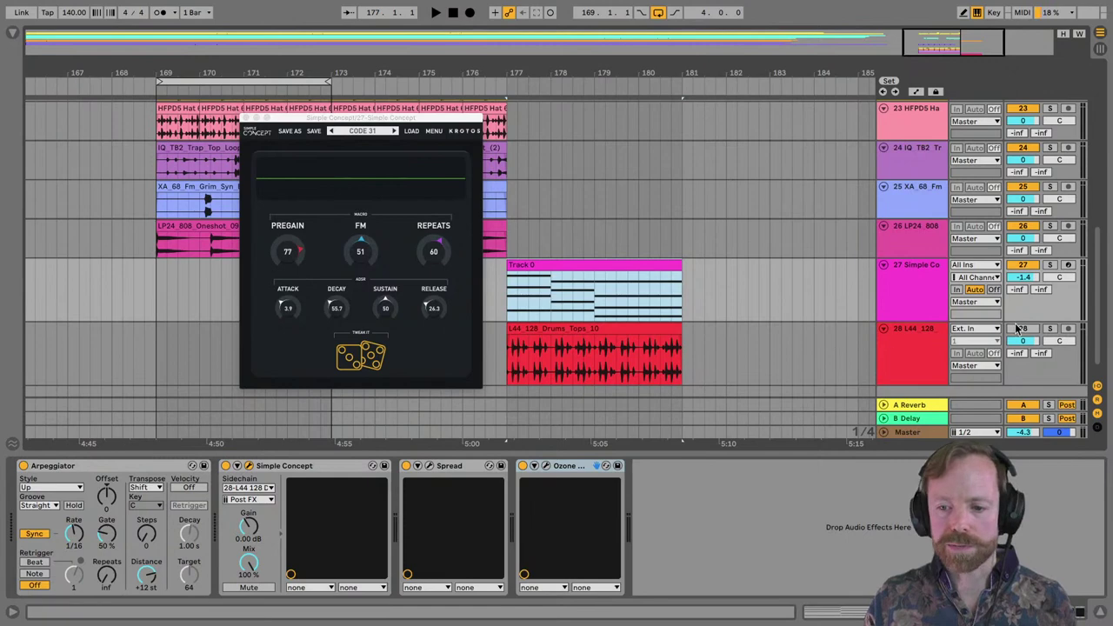
pyautogui.click(623, 331)
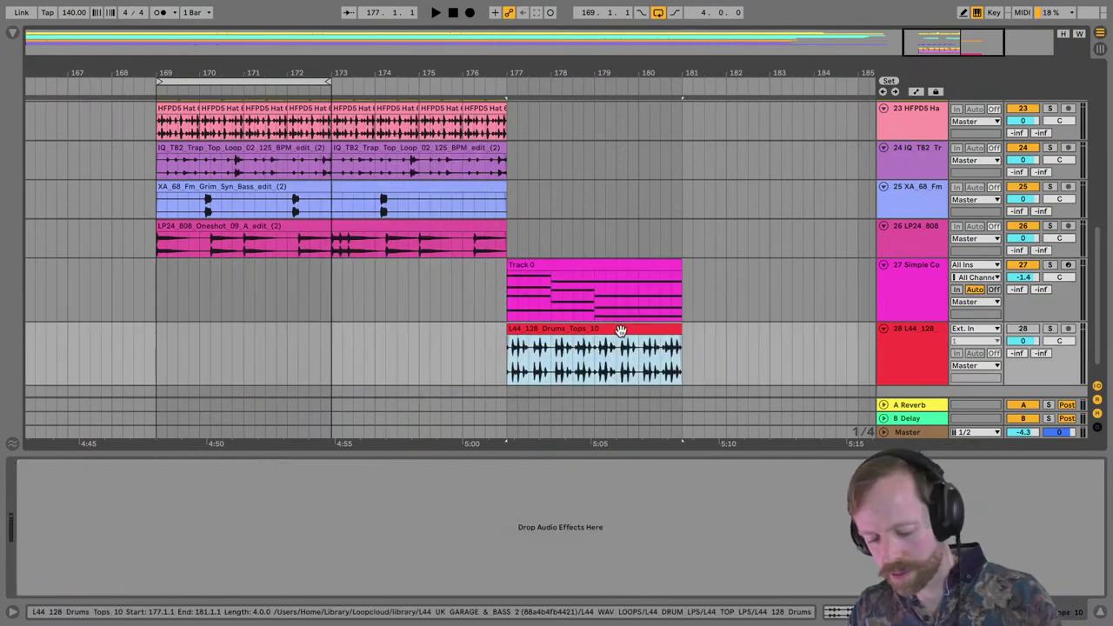
pyautogui.press('0')
pyautogui.click(594, 264)
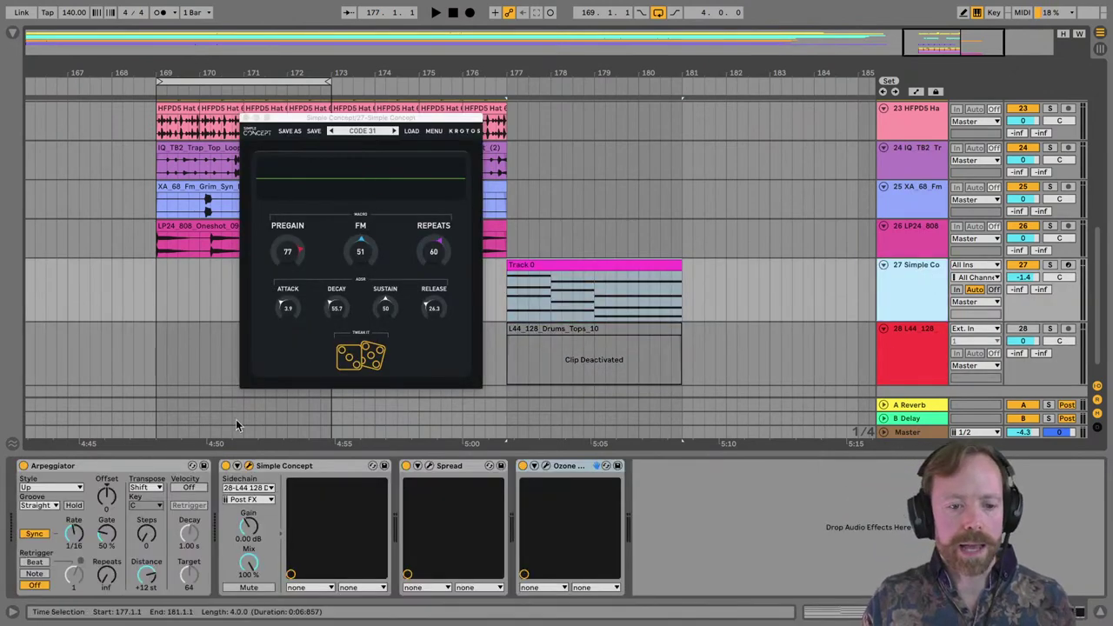
# Load the FLOW preset from the Plucks category of Simple Concept's factory presets.
pyautogui.click(364, 130)
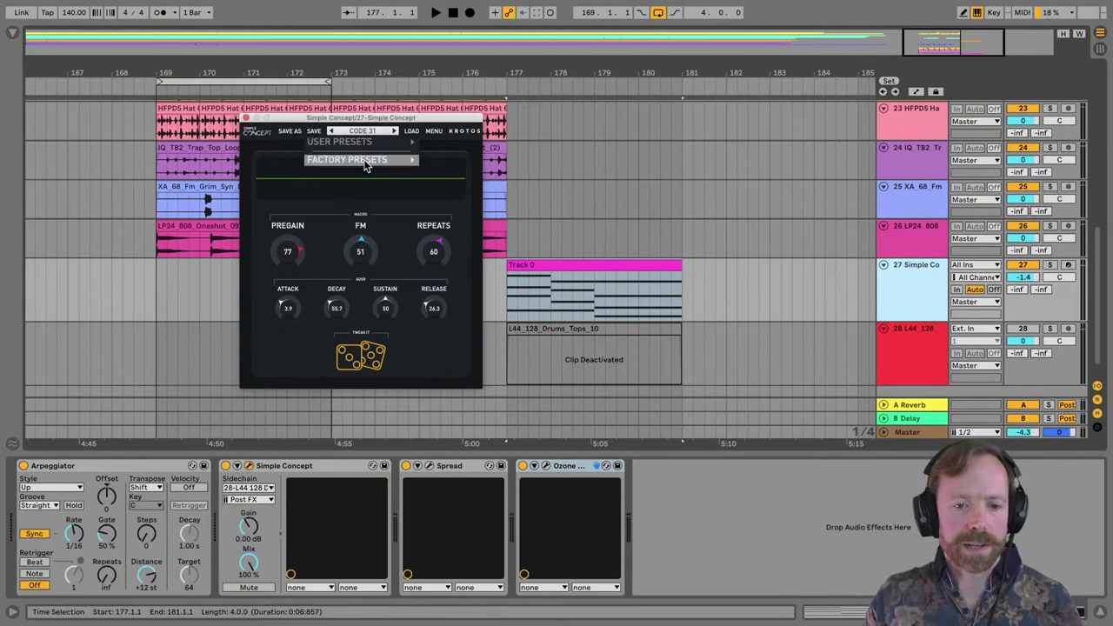
pyautogui.moveTo(421, 161)
pyautogui.moveTo(448, 233)
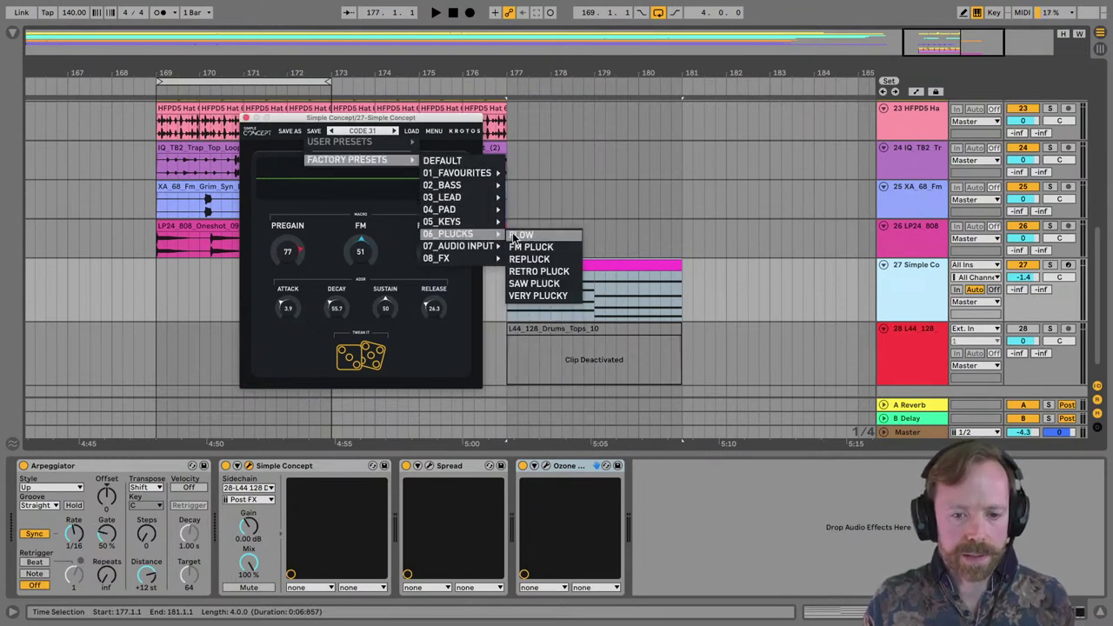
pyautogui.click(518, 233)
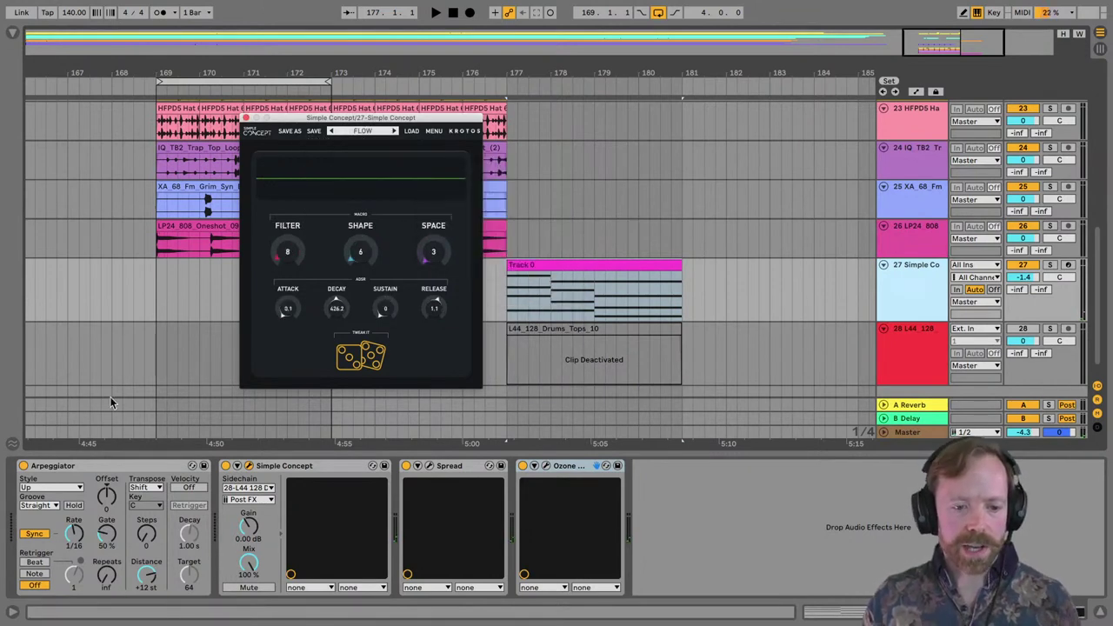
# Bypass the Arpeggiator, solo the Simple Concept track and audition its chords from bar 177.
pyautogui.click(25, 469)
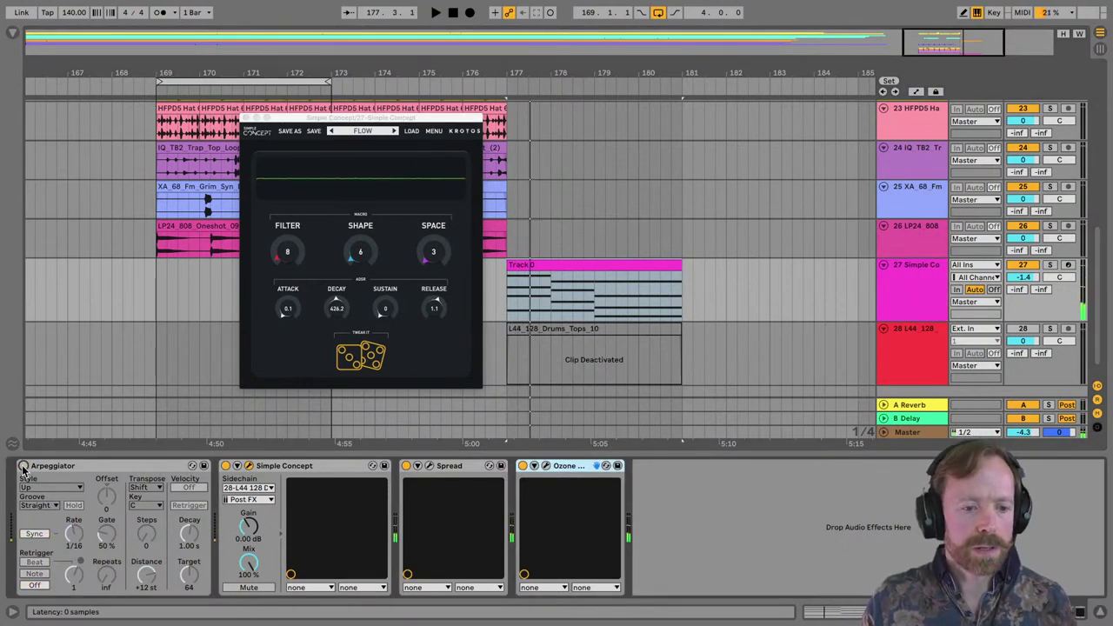
pyautogui.click(1051, 265)
pyautogui.press('space')
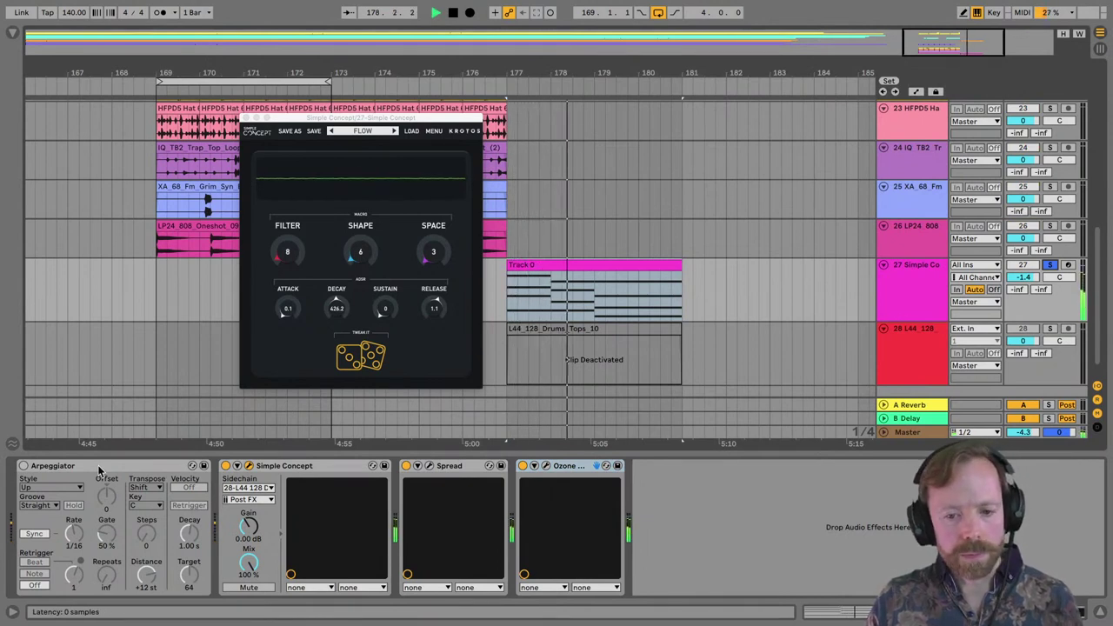
pyautogui.press('space')
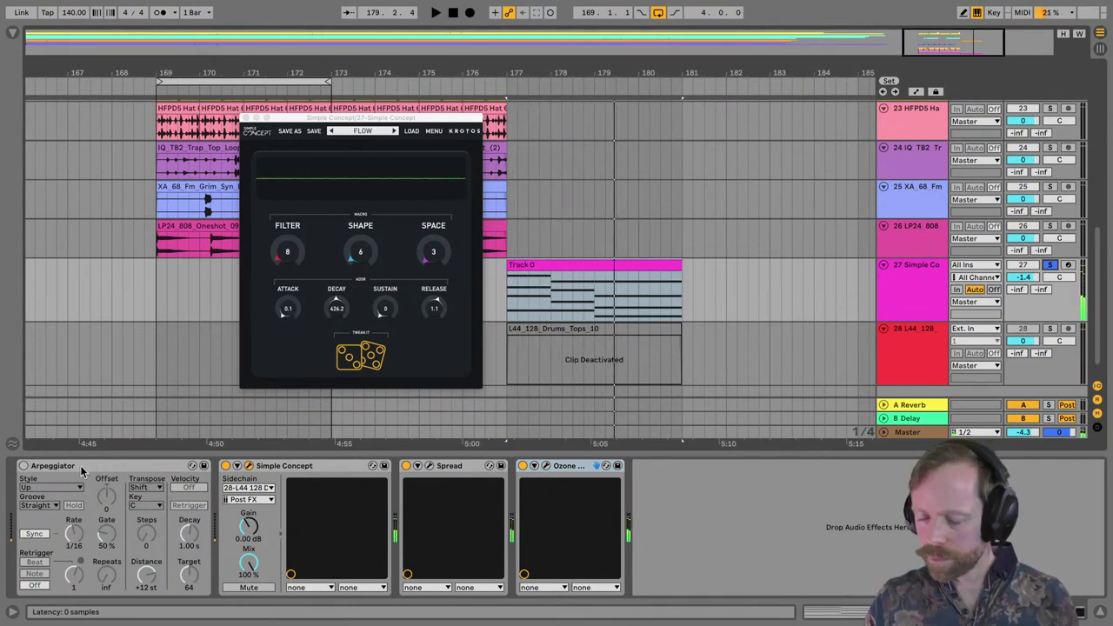
# Re-enable the Arpeggiator and set the synth's Decay to 7.5 and Sustain to 15 during playback.
pyautogui.click(24, 466)
pyautogui.press('space')
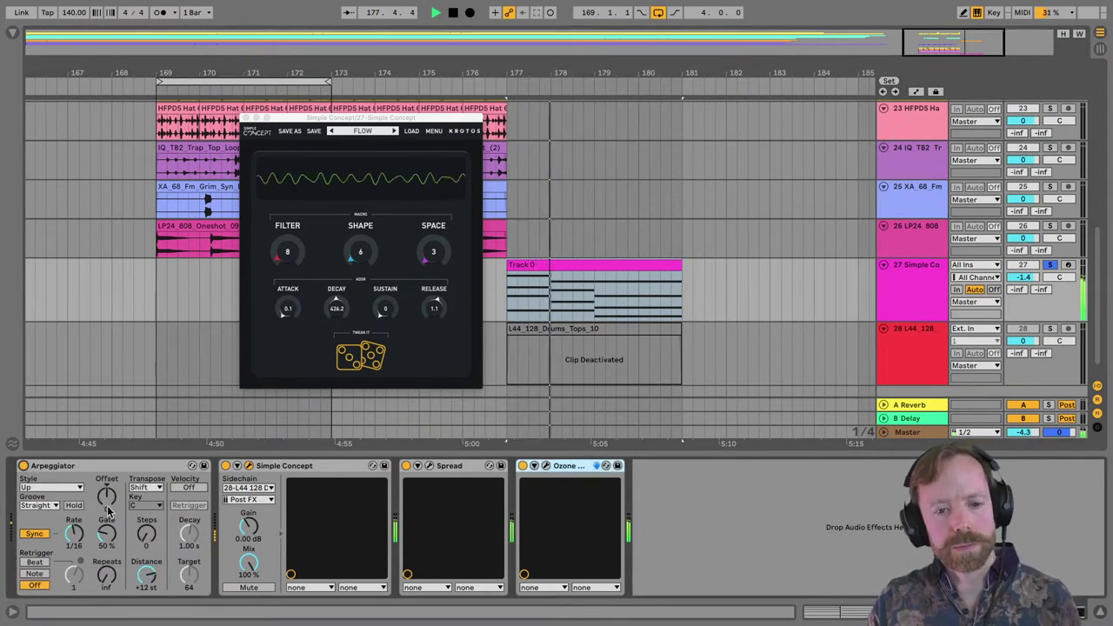
pyautogui.moveTo(338, 305); pyautogui.dragTo(335, 348)
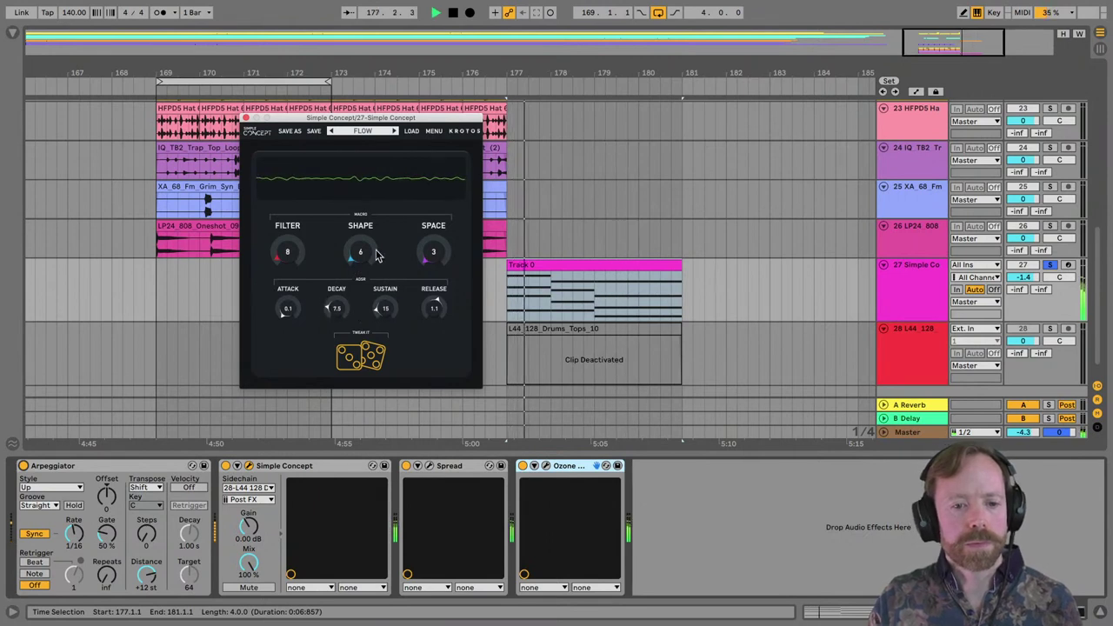
pyautogui.press('space')
# Switch the synth to the FM PLUCK preset, shorten its Decay and set Sustain to 9 while auditioning the chords.
pyautogui.click(389, 131)
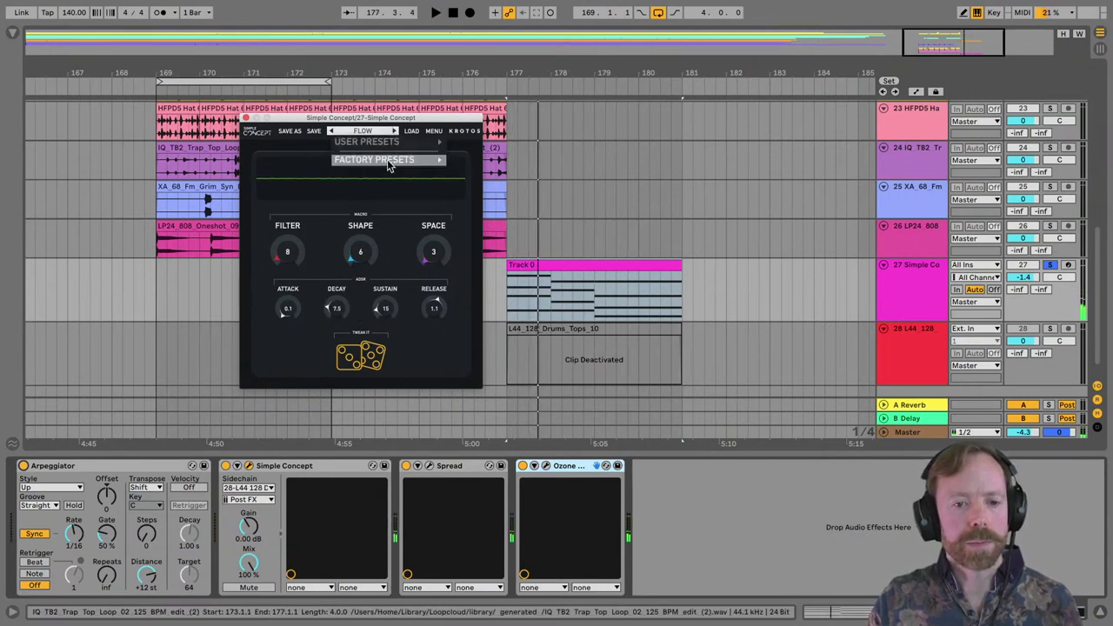
pyautogui.click(401, 127)
pyautogui.click(395, 131)
pyautogui.press('space')
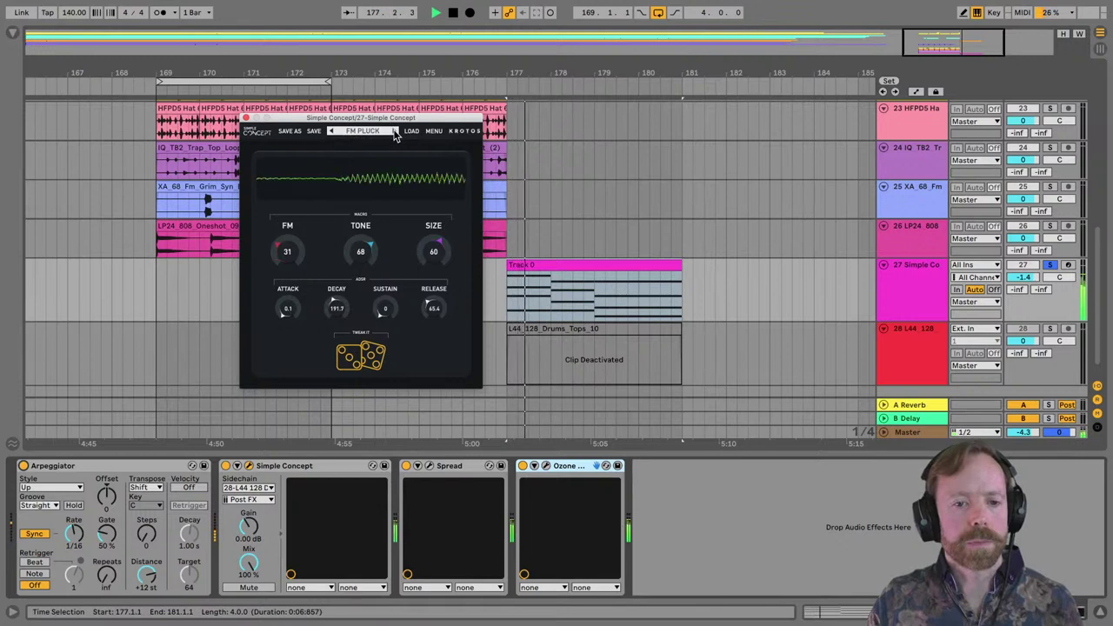
pyautogui.moveTo(345, 310); pyautogui.dragTo(331, 286)
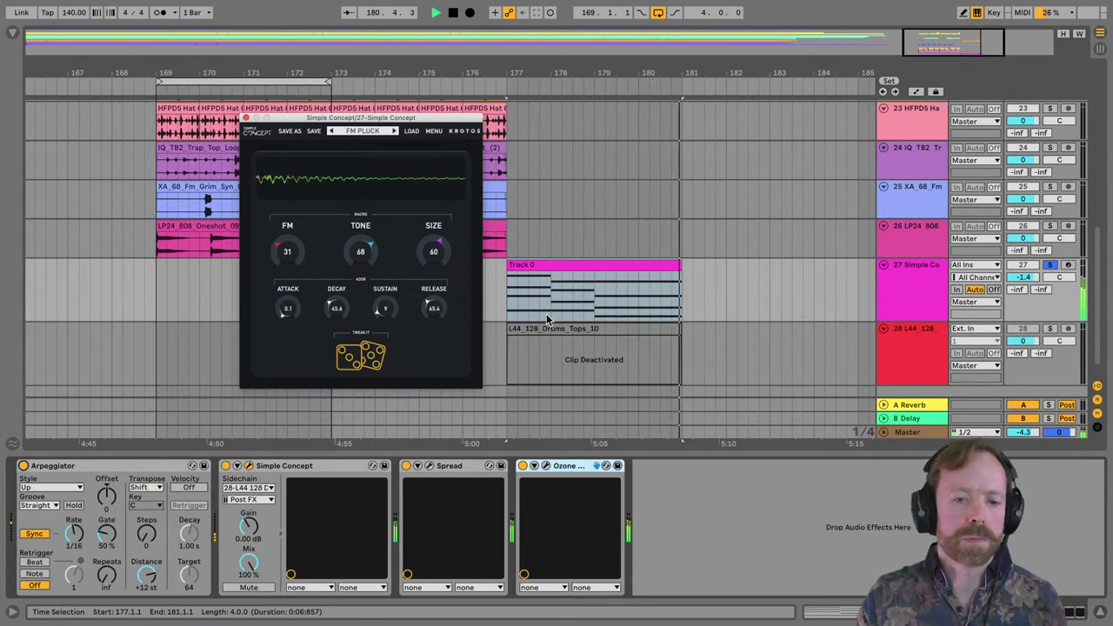
pyautogui.press('space')
# Load the CODE 31 preset from the Audio Input factory category and audition the chord clip.
pyautogui.click(558, 274)
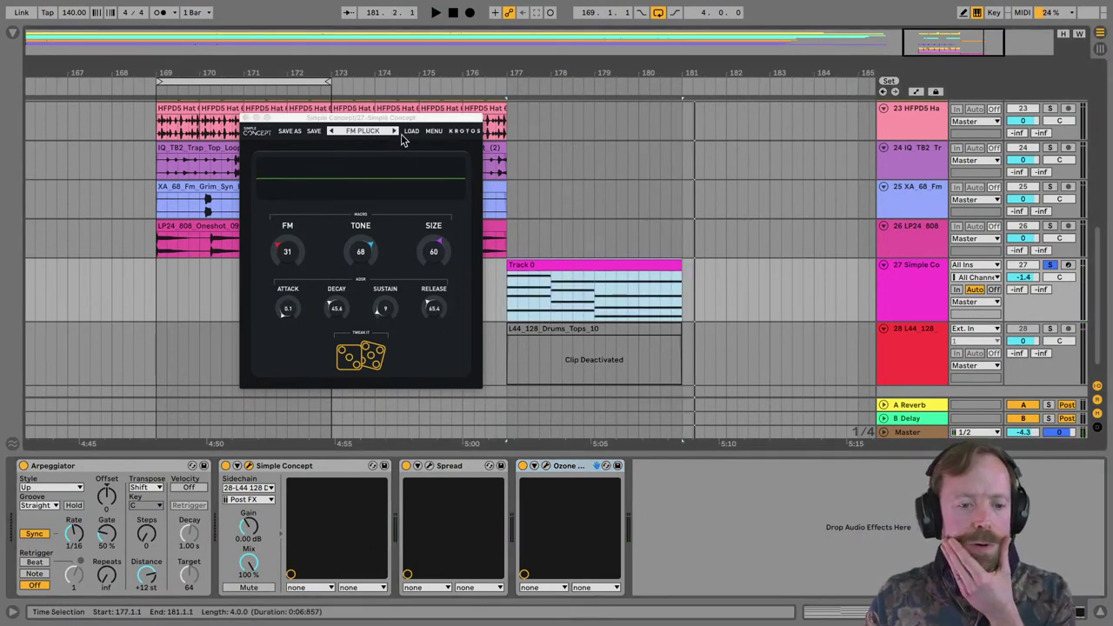
pyautogui.click(360, 131)
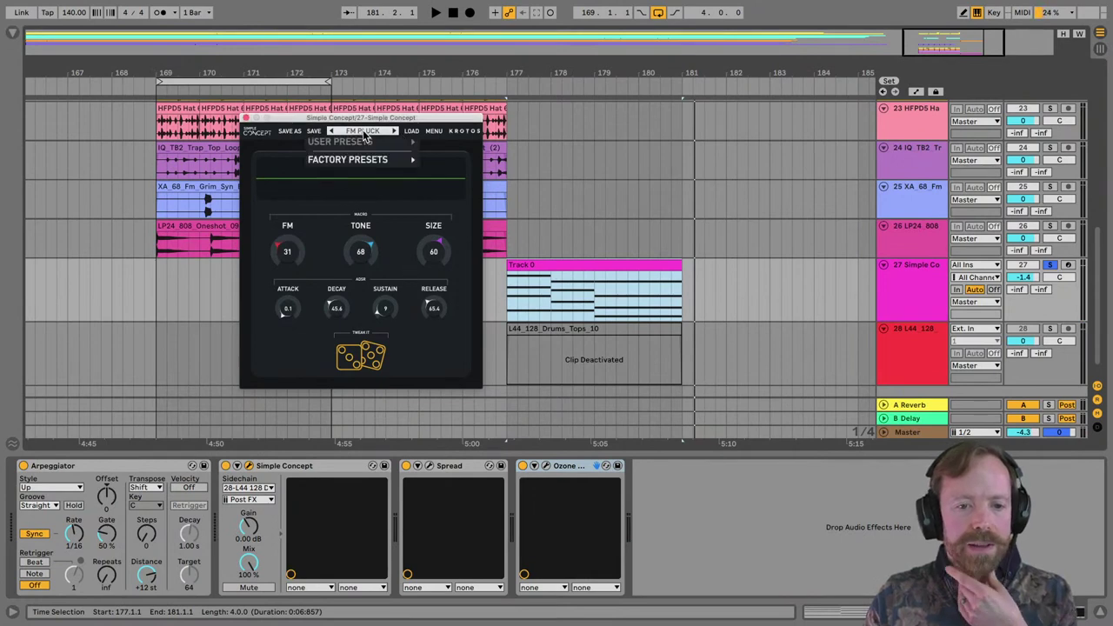
pyautogui.moveTo(358, 159)
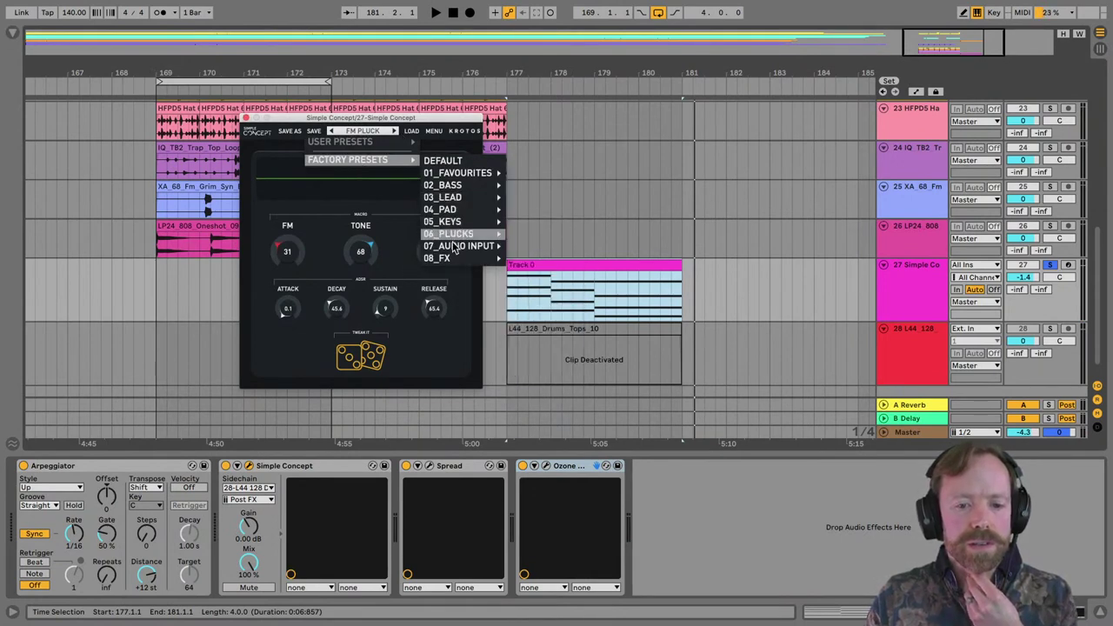
pyautogui.moveTo(456, 250)
pyautogui.click(517, 247)
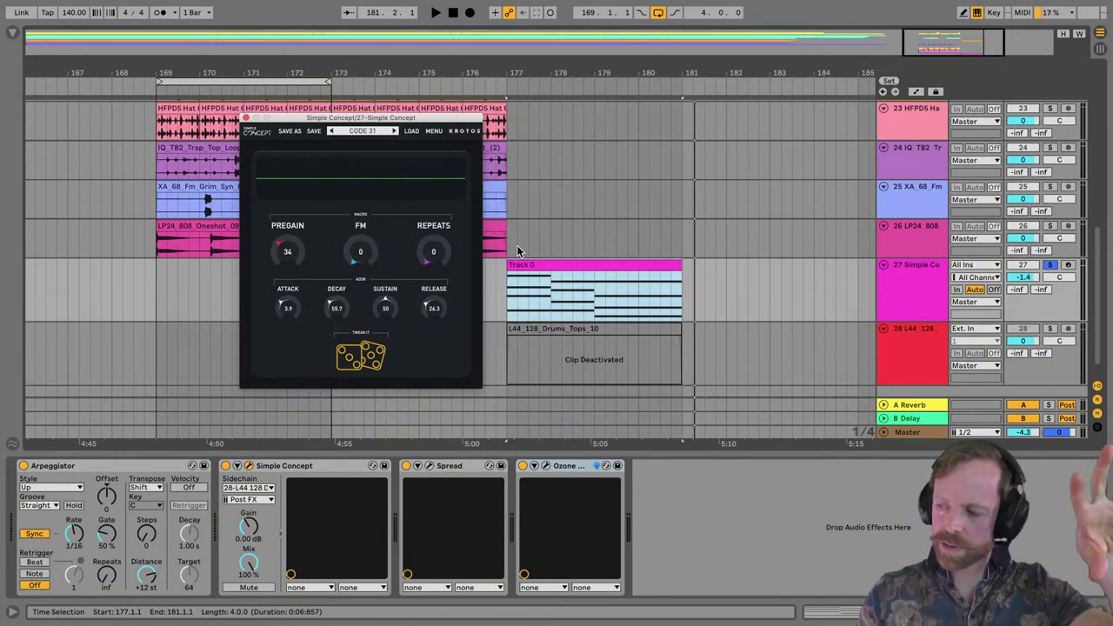
pyautogui.click(532, 264)
pyautogui.press('space')
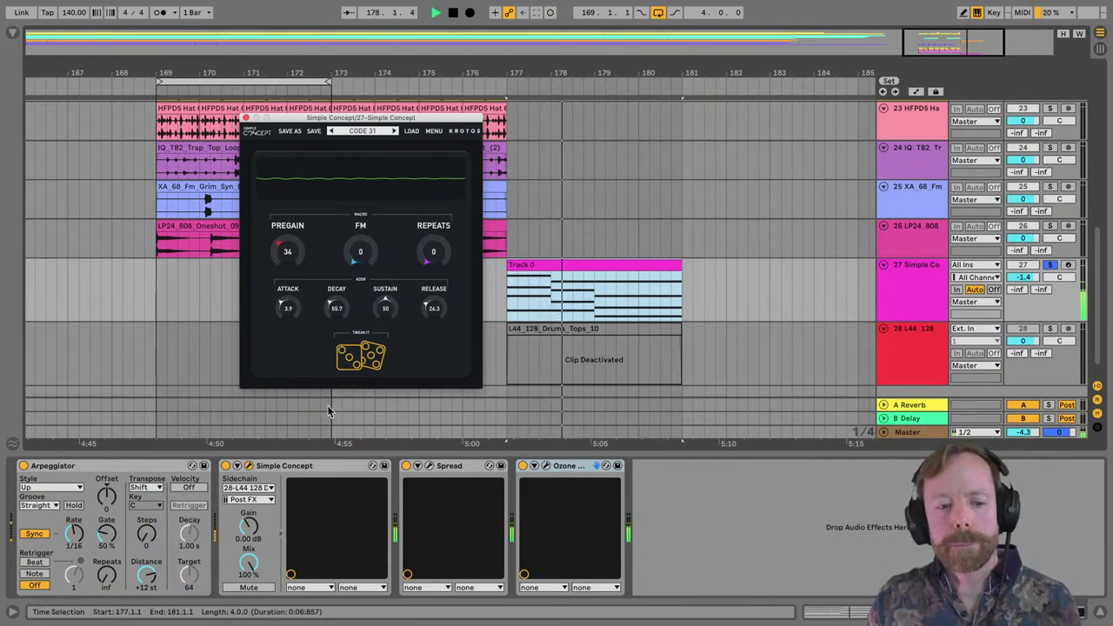
pyautogui.press('space')
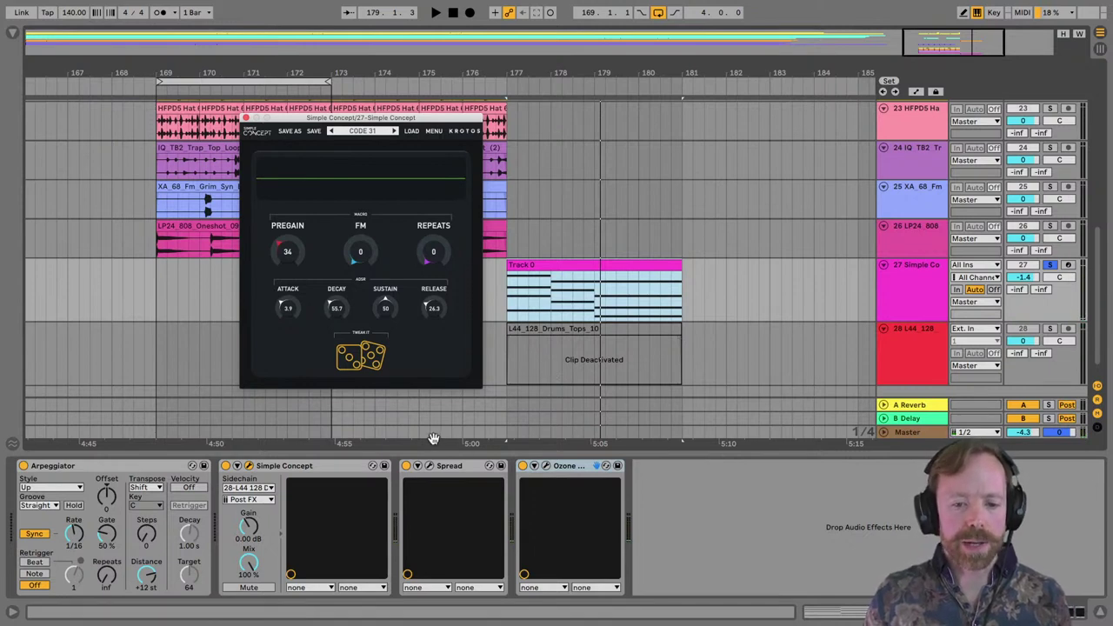
# Keep 28-L44 128 Drums Tops 10 as the synth's sidechain source and reactivate the drum clip at bar 177.
pyautogui.click(258, 488)
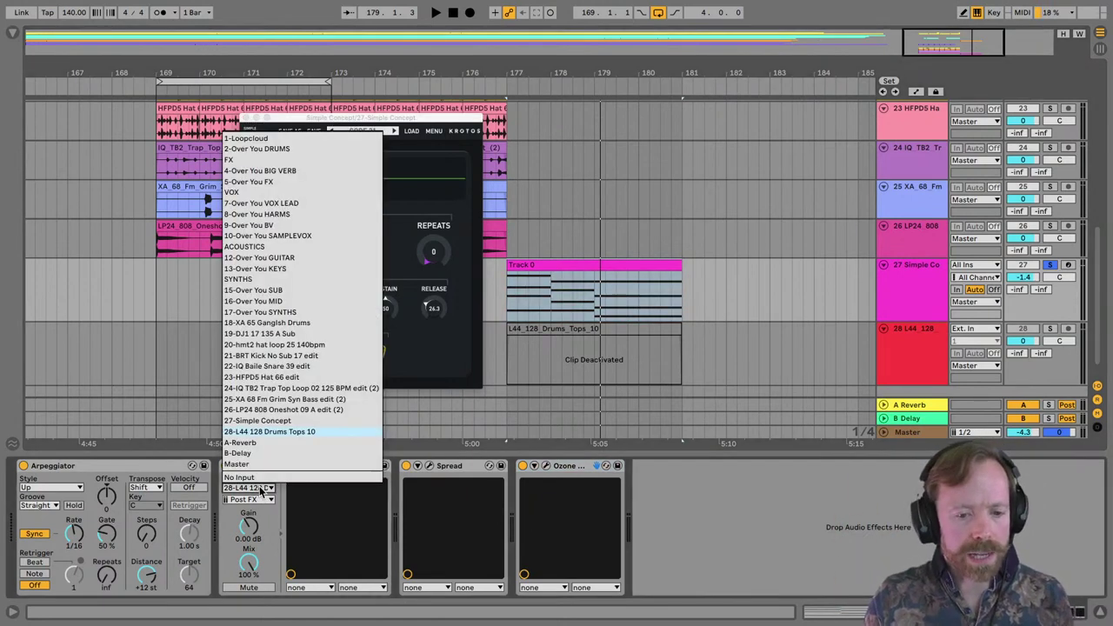
pyautogui.click(258, 432)
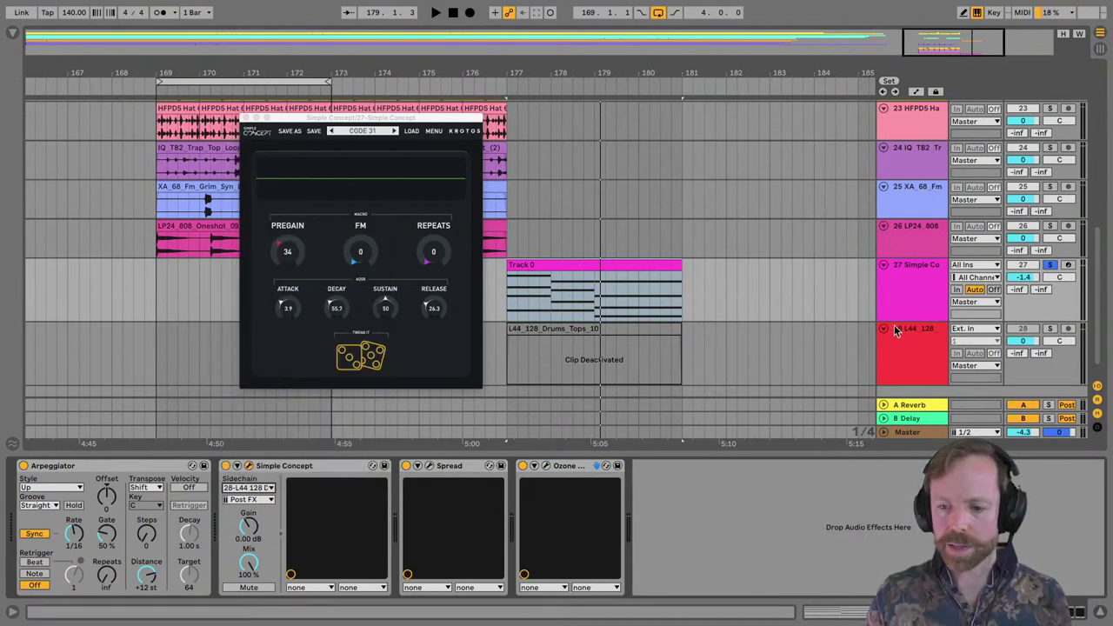
pyautogui.click(574, 329)
pyautogui.press('0')
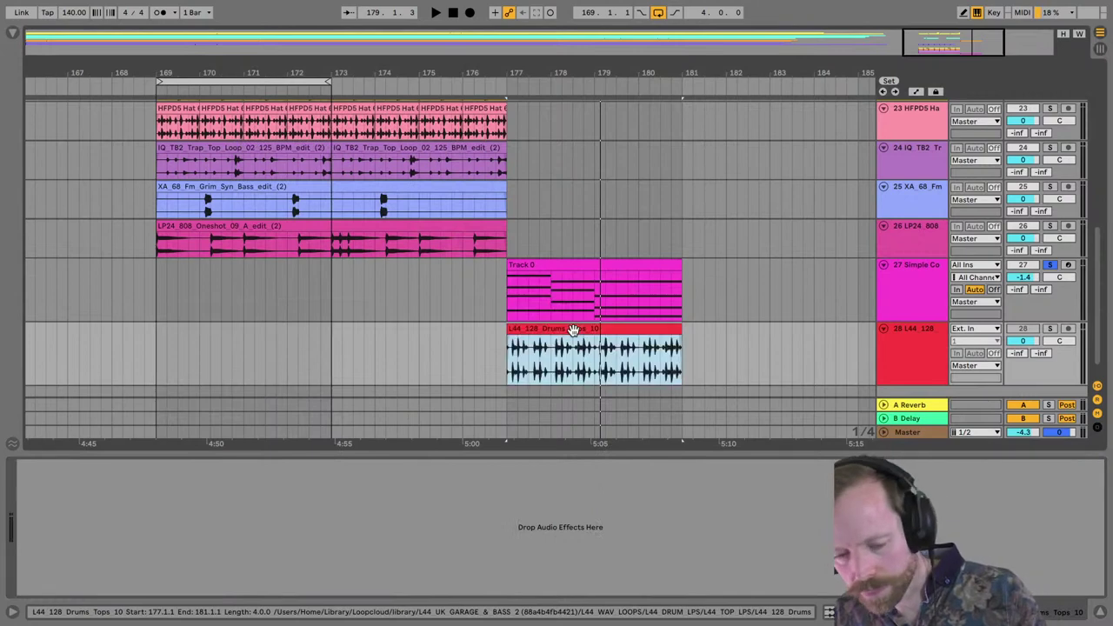
# Audition the chords with the active drum clip and set the arrangement loop to that clip, bars 177 to 181.
pyautogui.moveTo(582, 63); pyautogui.dragTo(549, 67)
pyautogui.press('space')
pyautogui.hscroll(1, 664, 117)
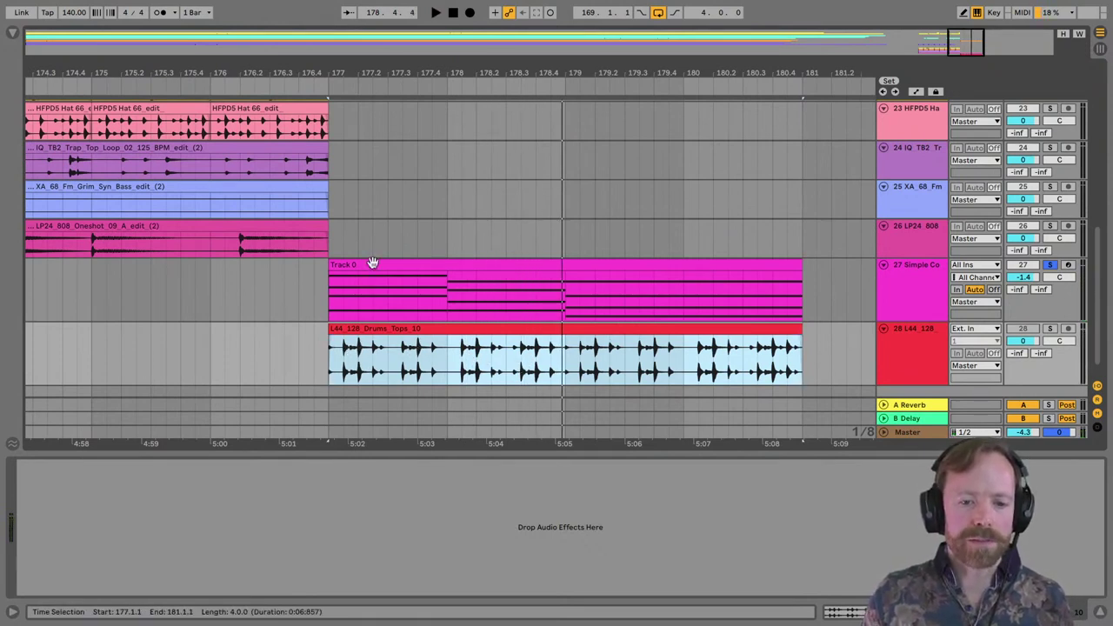
pyautogui.press('space')
pyautogui.press('space')
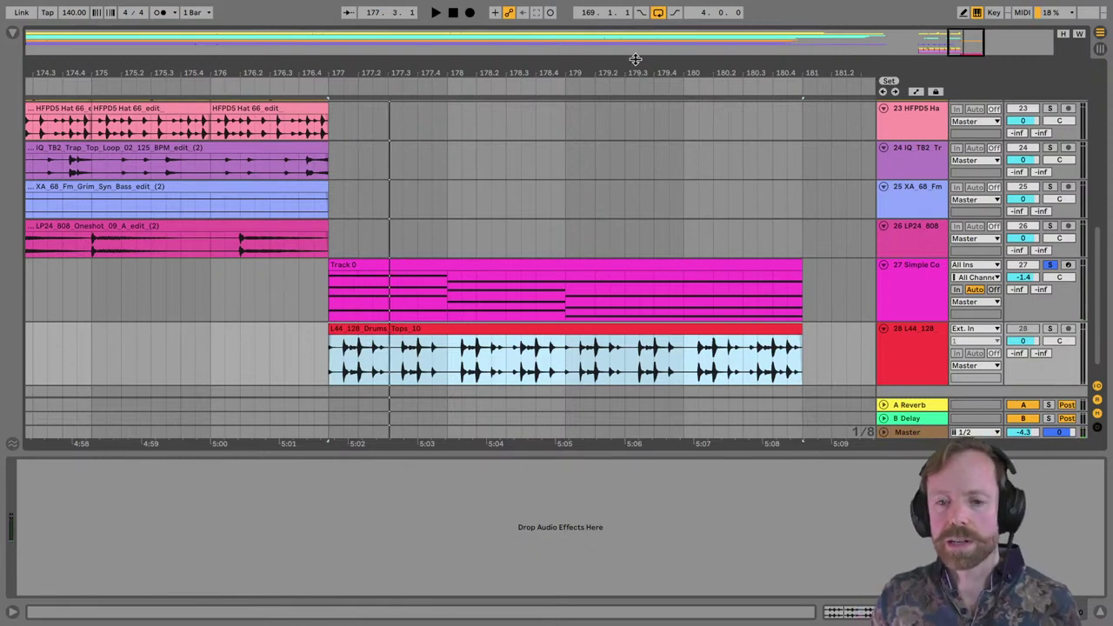
pyautogui.moveTo(636, 71); pyautogui.dragTo(642, 97)
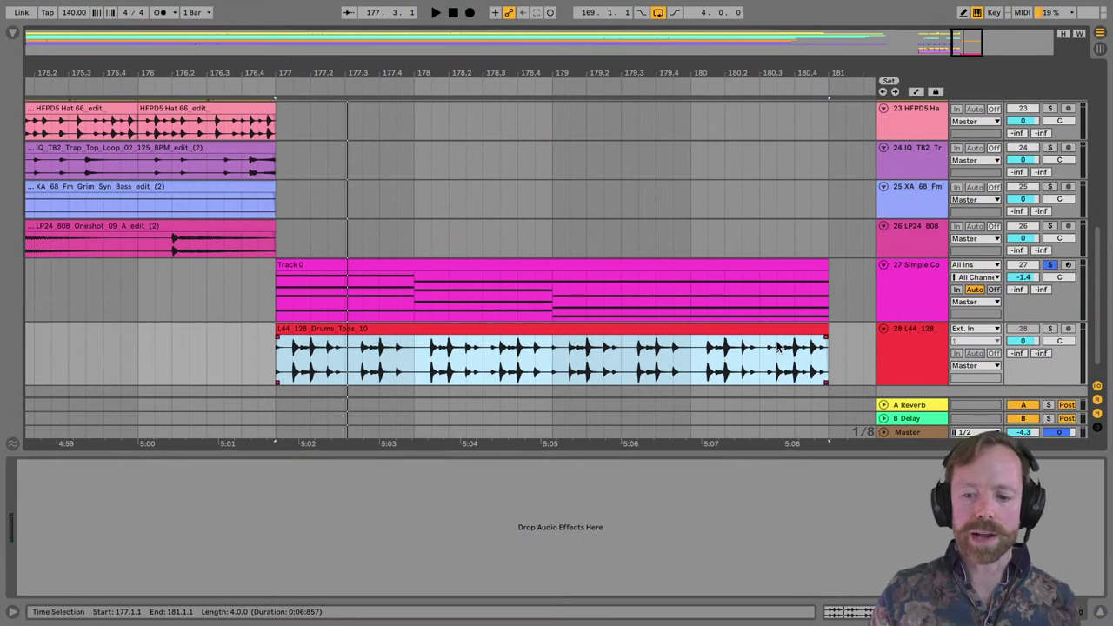
pyautogui.press('super+l')
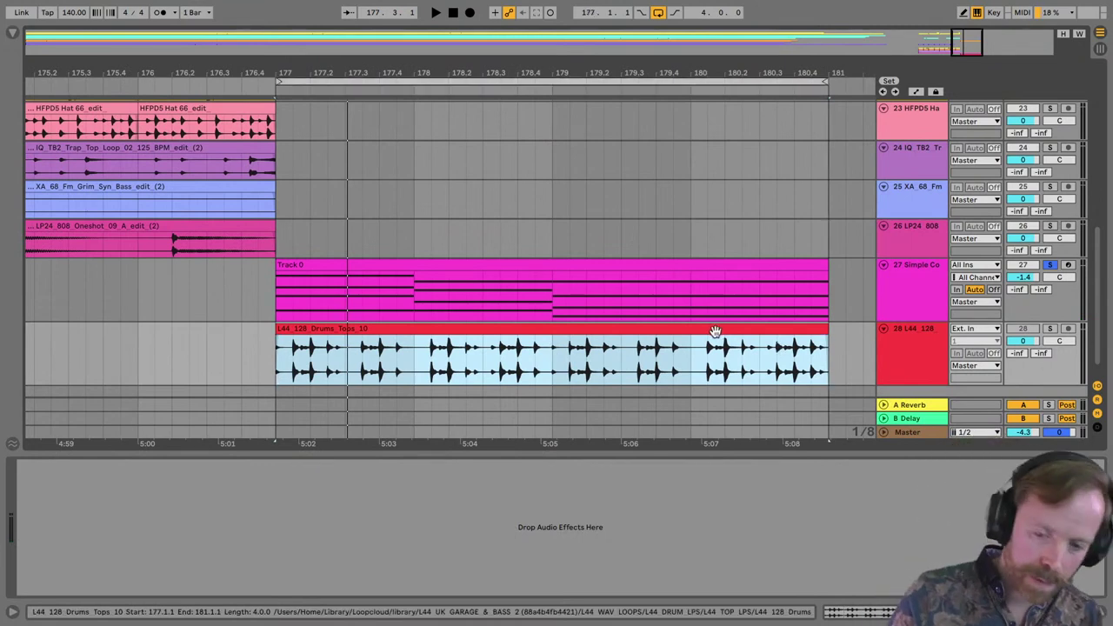
# Raise Simple Concept's Pregain to 82 while the looped section plays.
pyautogui.press('space')
pyautogui.click(914, 269)
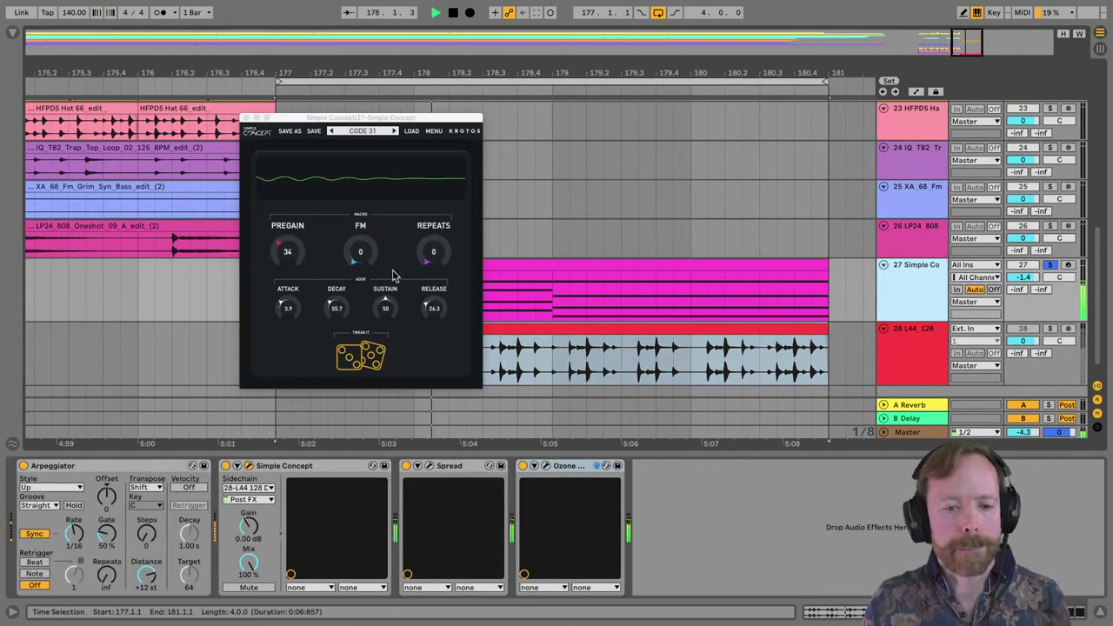
pyautogui.moveTo(302, 255); pyautogui.dragTo(286, 208)
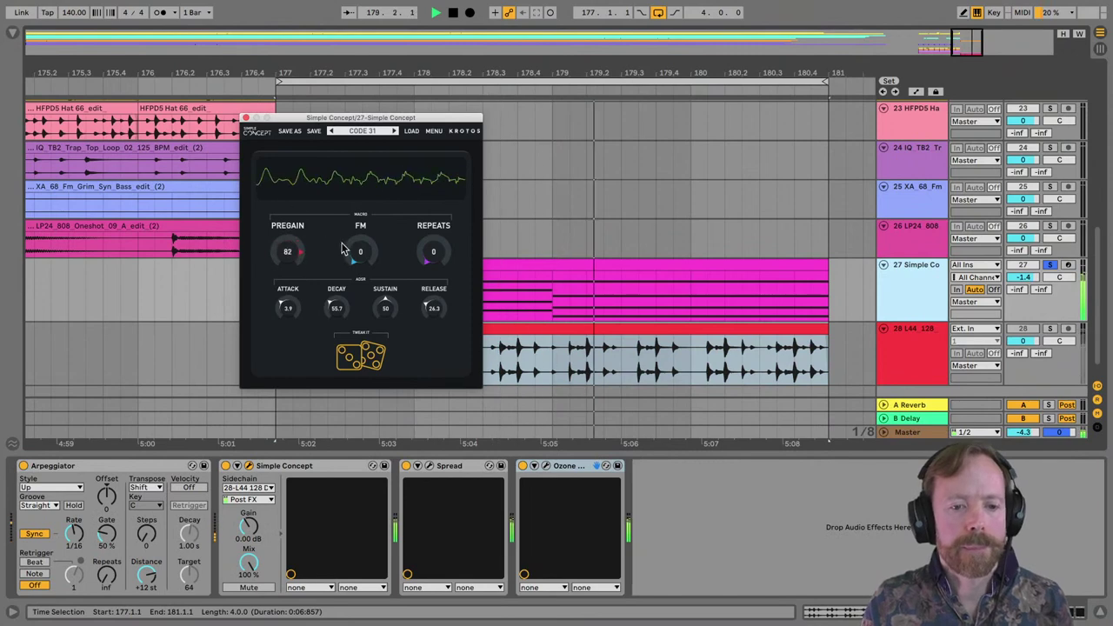
pyautogui.press('space')
# Open the L44_128_Drums_Tops_10 clip, shorten its loop to length 0.0.3 from position 1.1.4, and play it.
pyautogui.doubleClick(551, 331)
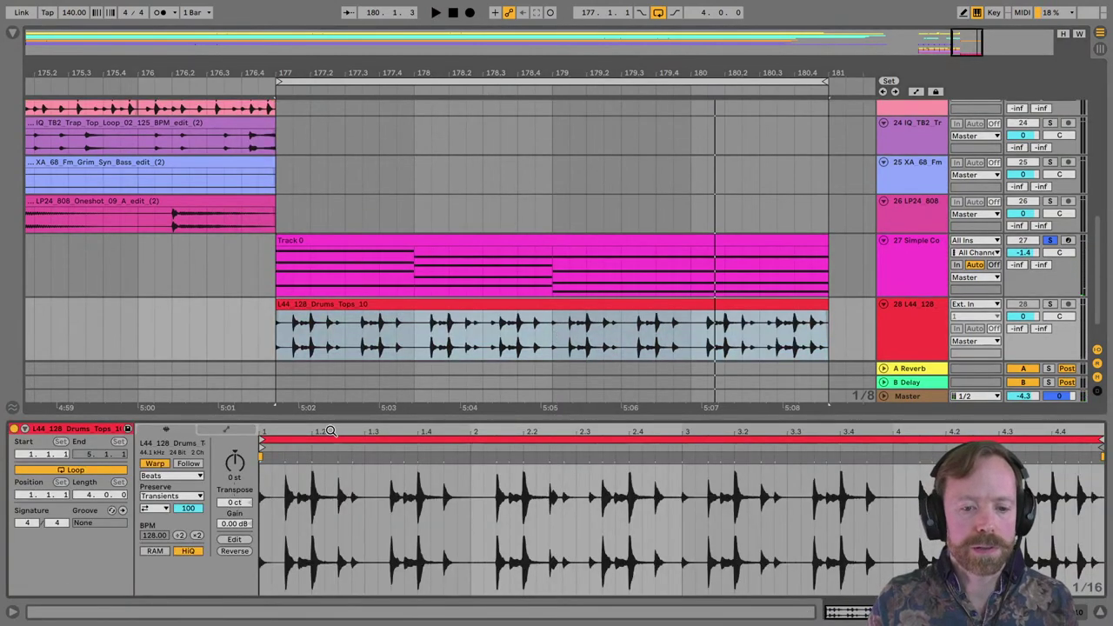
pyautogui.moveTo(262, 439)
pyautogui.mouseDown()
pyautogui.moveTo(405, 444)
pyautogui.moveTo(294, 453)
pyautogui.mouseUp()
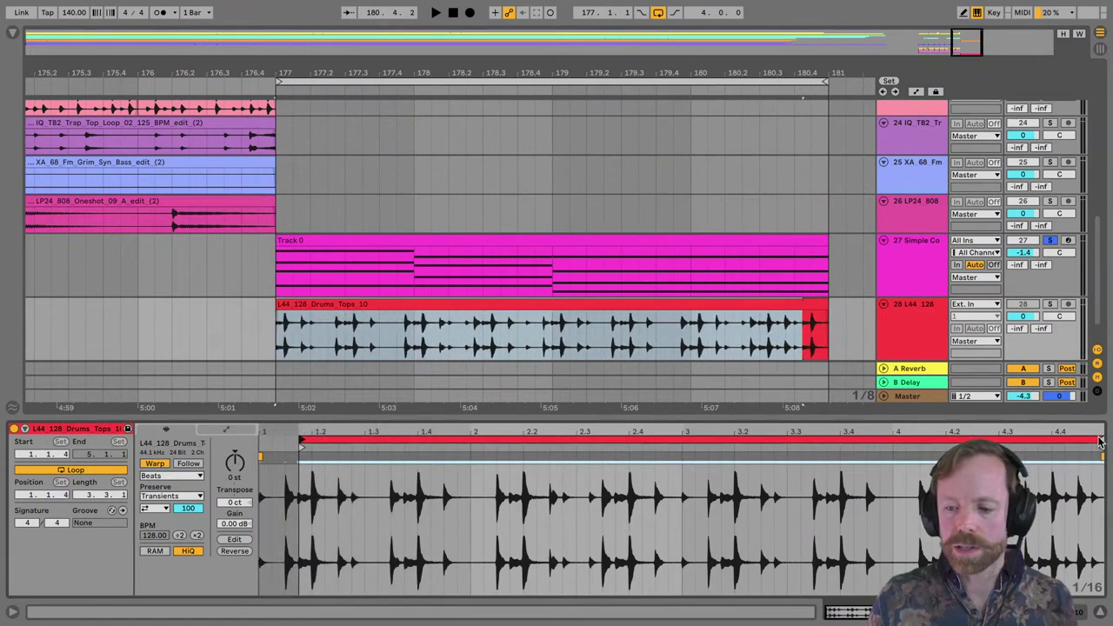
pyautogui.moveTo(1100, 439)
pyautogui.mouseDown()
pyautogui.moveTo(326, 451)
pyautogui.moveTo(333, 442)
pyautogui.mouseUp()
pyautogui.press('space')
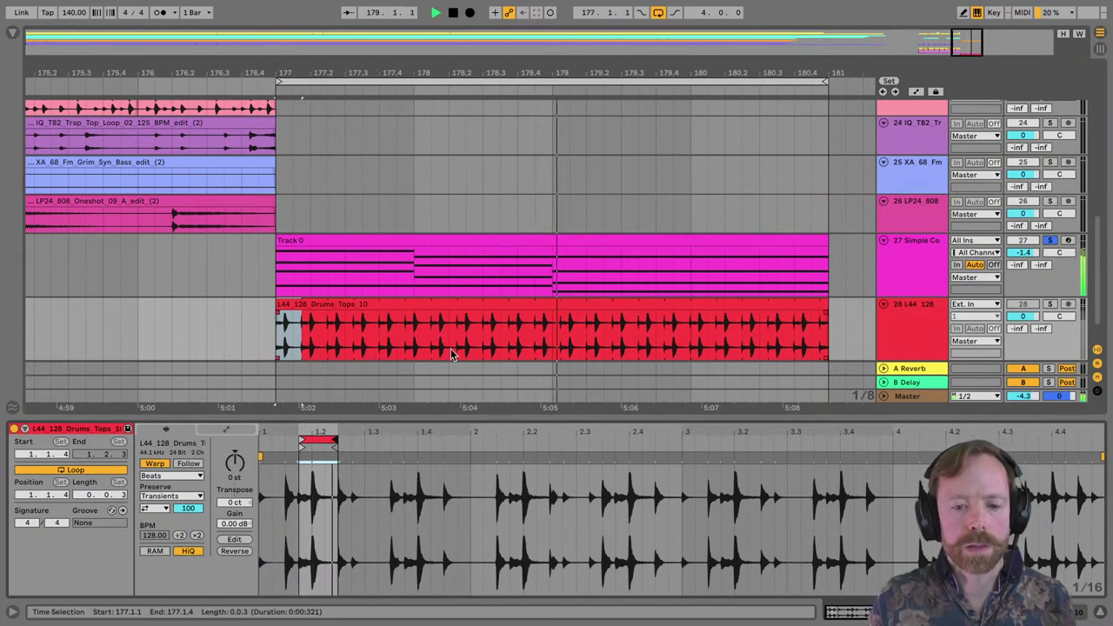
# Set the drum clip's start to 1.2.1, rework its loop to position 1.1.4 with length 0.0.3, and audition it.
pyautogui.moveTo(304, 425); pyautogui.dragTo(406, 451)
pyautogui.press('space')
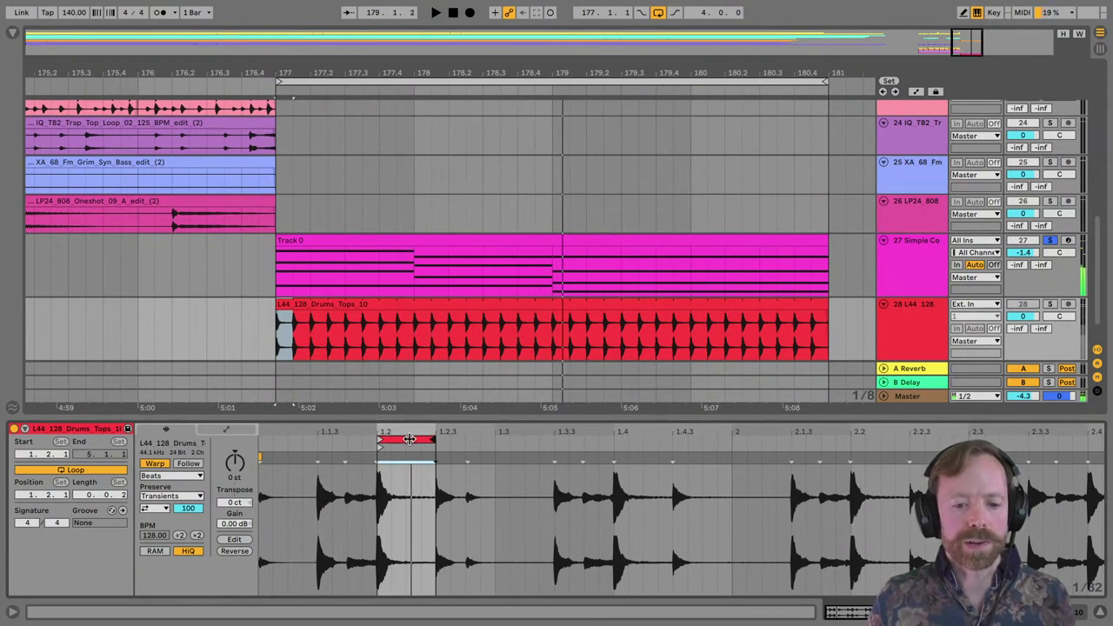
pyautogui.moveTo(409, 439); pyautogui.dragTo(433, 441)
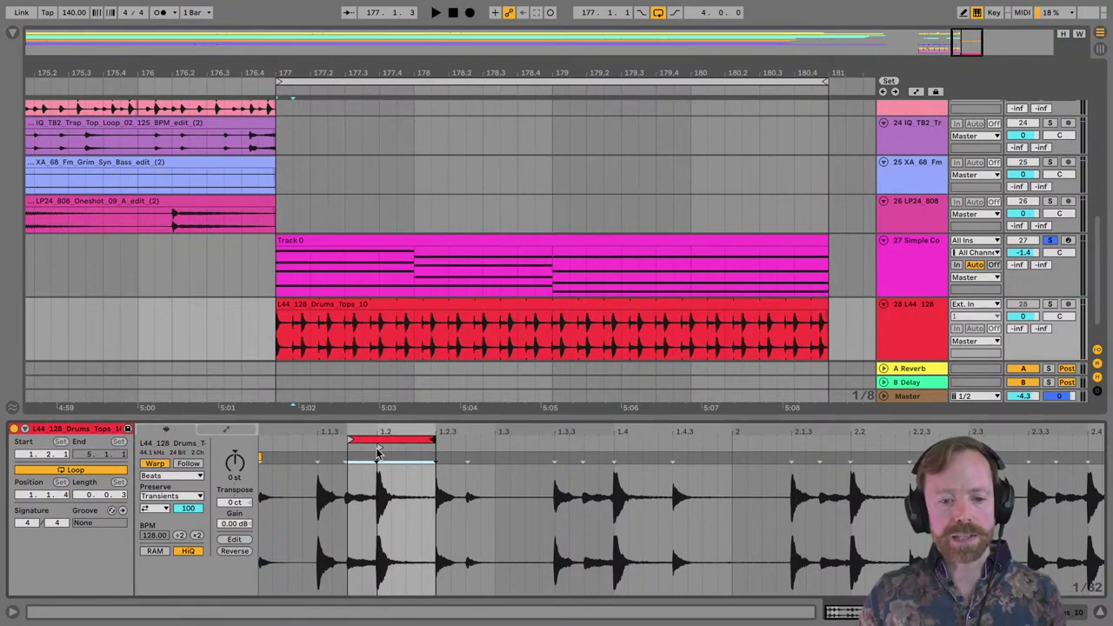
pyautogui.press('space')
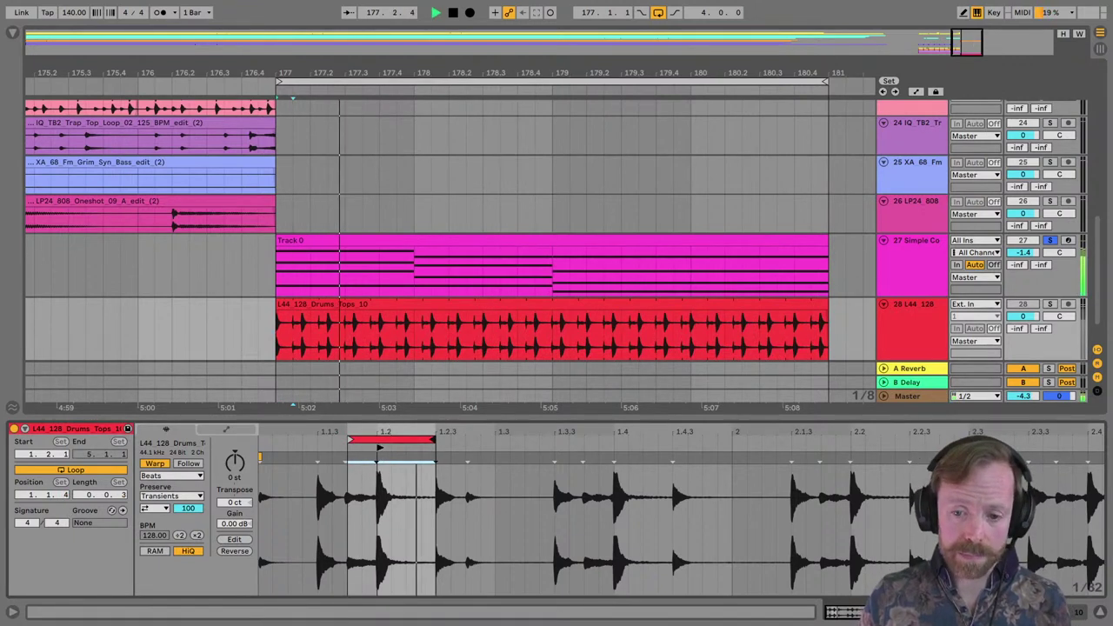
# Turn on the metronome, try a drum clip loop length of 0.1.0, and return the length to 0.0.3.
pyautogui.click(160, 13)
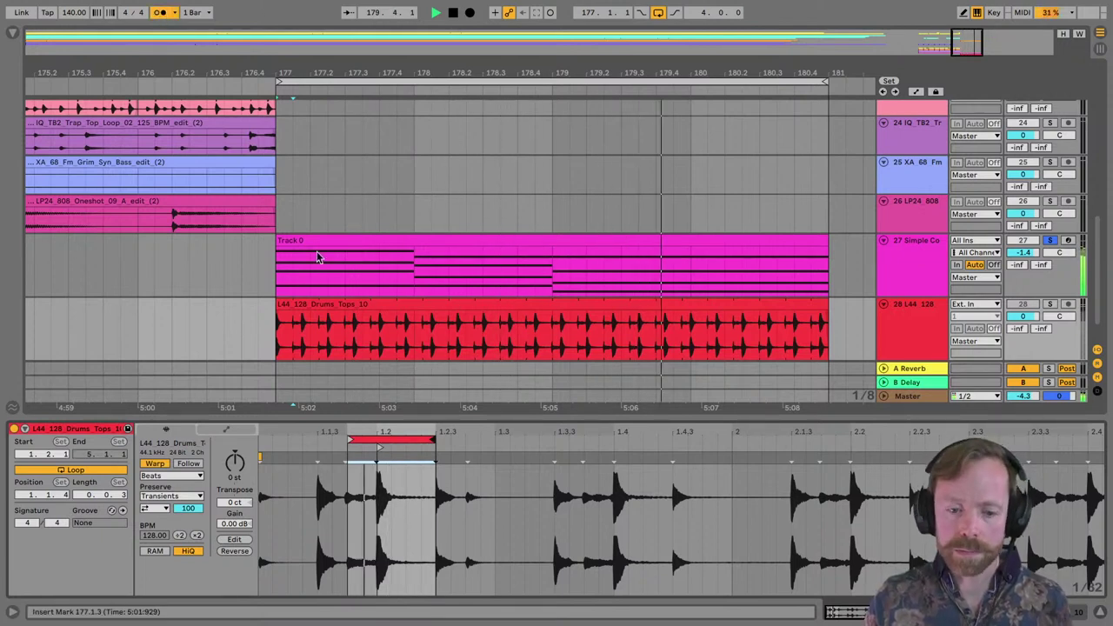
pyautogui.moveTo(439, 442); pyautogui.dragTo(463, 441)
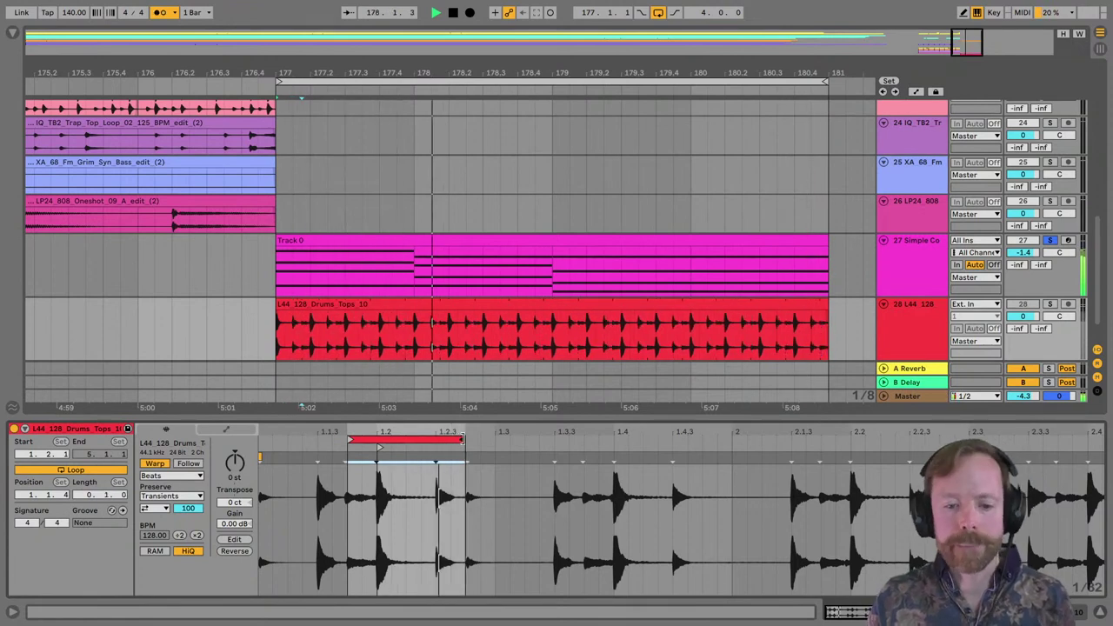
pyautogui.moveTo(462, 441); pyautogui.dragTo(435, 441)
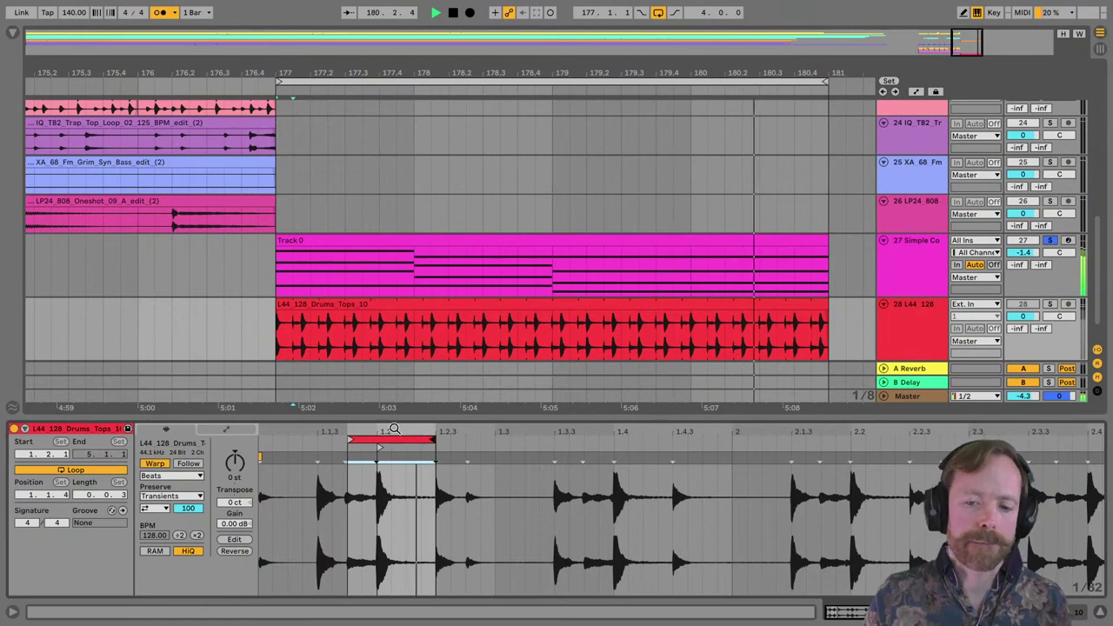
# Set Simple Concept's Pregain to 77, FM to 84 and Repeats to 35 while playing the loop, and turn off the metronome.
pyautogui.press('space')
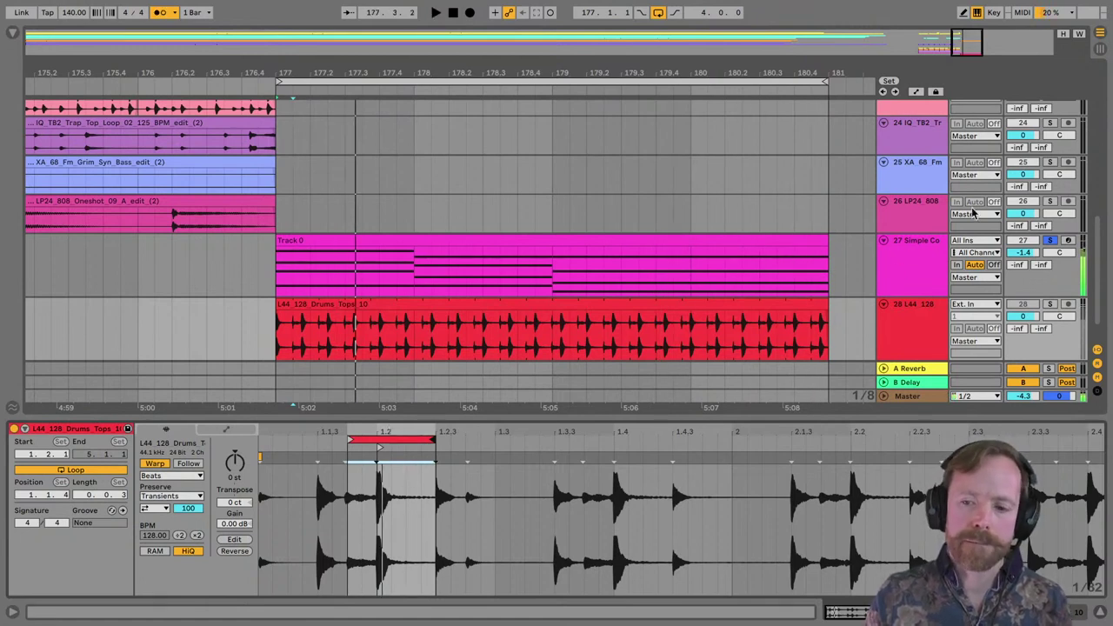
pyautogui.click(914, 256)
pyautogui.moveTo(361, 251); pyautogui.dragTo(339, 139)
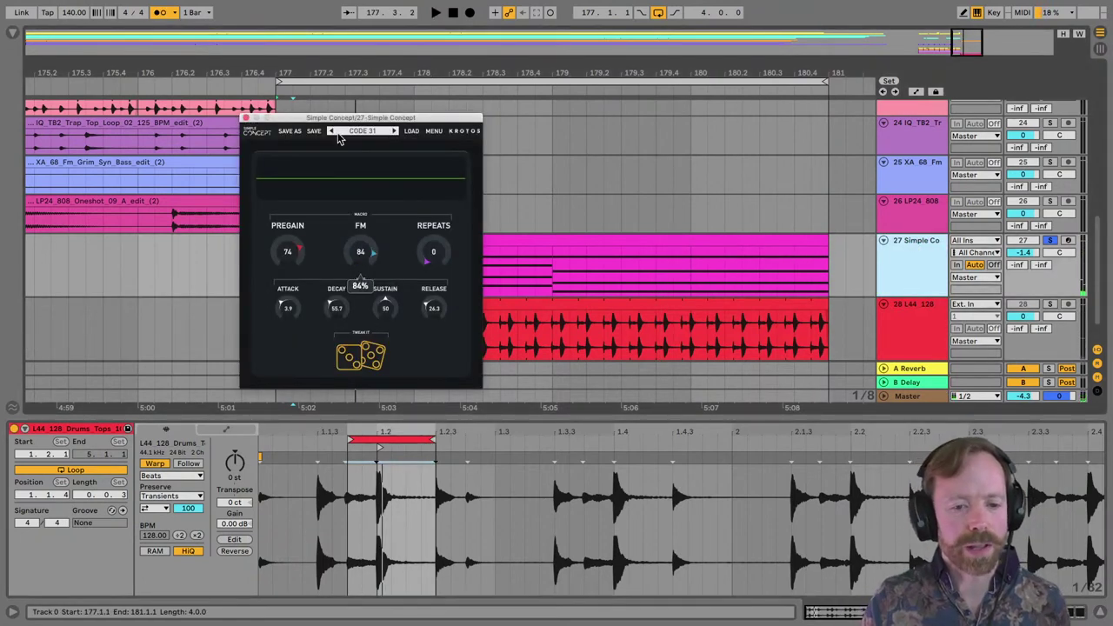
pyautogui.press('space')
pyautogui.moveTo(356, 251); pyautogui.dragTo(360, 226)
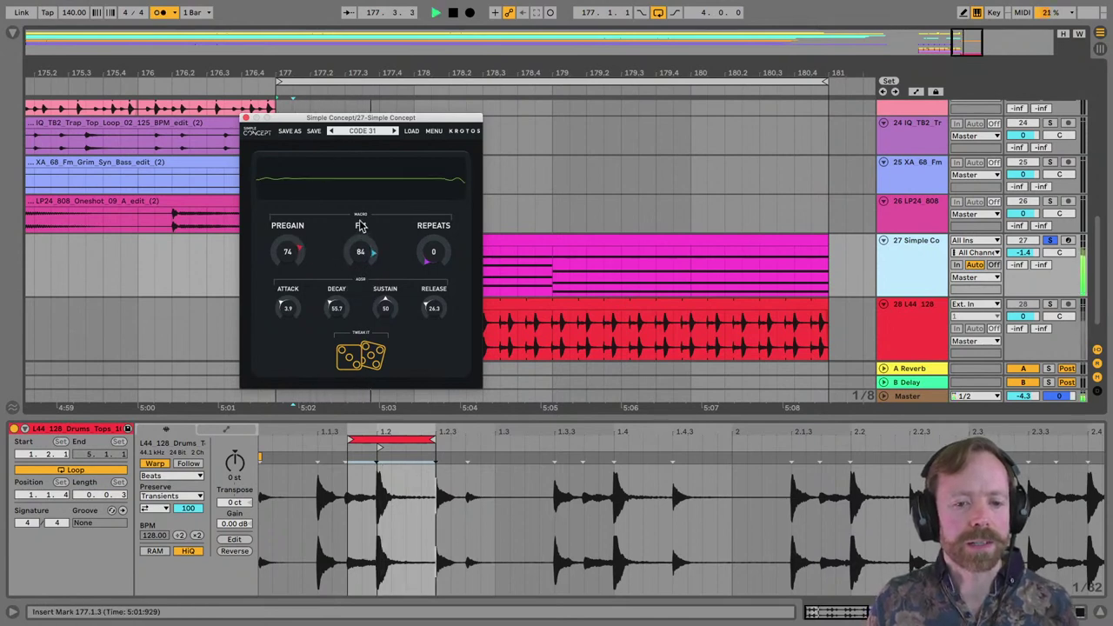
pyautogui.moveTo(287, 255); pyautogui.dragTo(290, 249)
pyautogui.moveTo(433, 253)
pyautogui.mouseDown()
pyautogui.moveTo(433, 191)
pyautogui.moveTo(431, 252)
pyautogui.mouseUp()
pyautogui.scroll(-3, 434, 254)
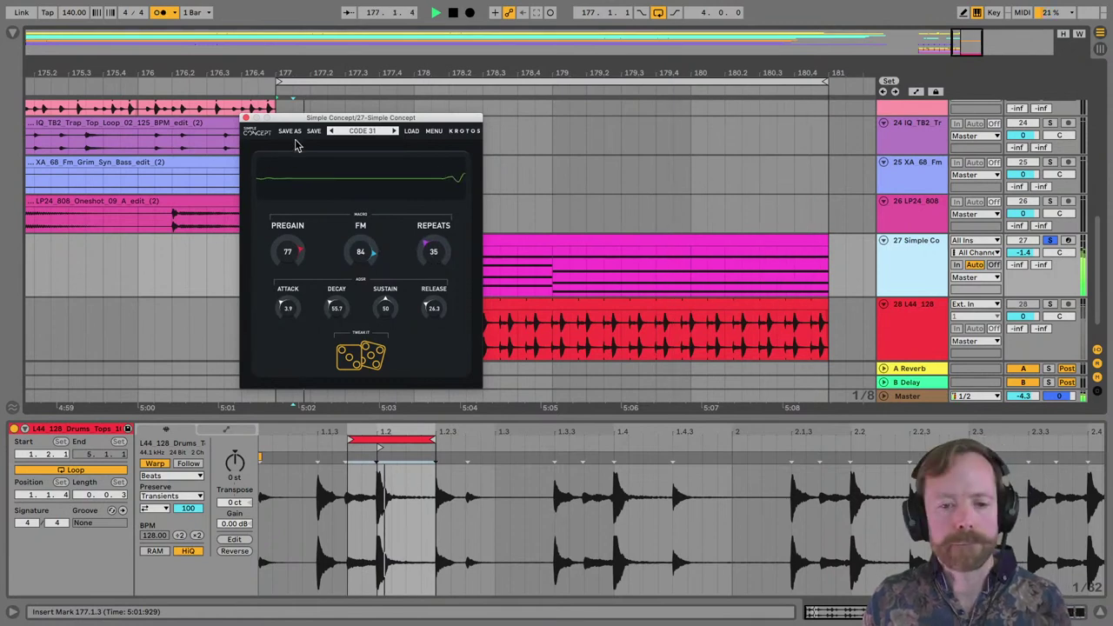
pyautogui.click(246, 118)
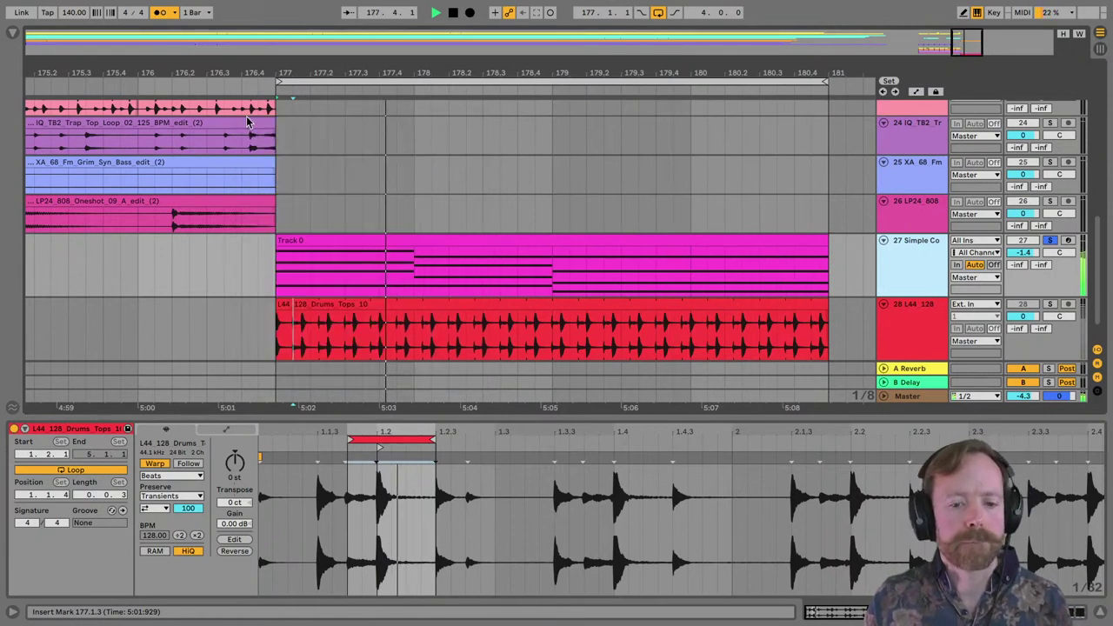
pyautogui.click(162, 12)
# Duplicate the eight bars of kick, snare and HFPD5 Hat clips to bar 177, and take the Simple Concept track out of solo.
pyautogui.scroll(-5, 402, 144)
pyautogui.scroll(3, 407, 144)
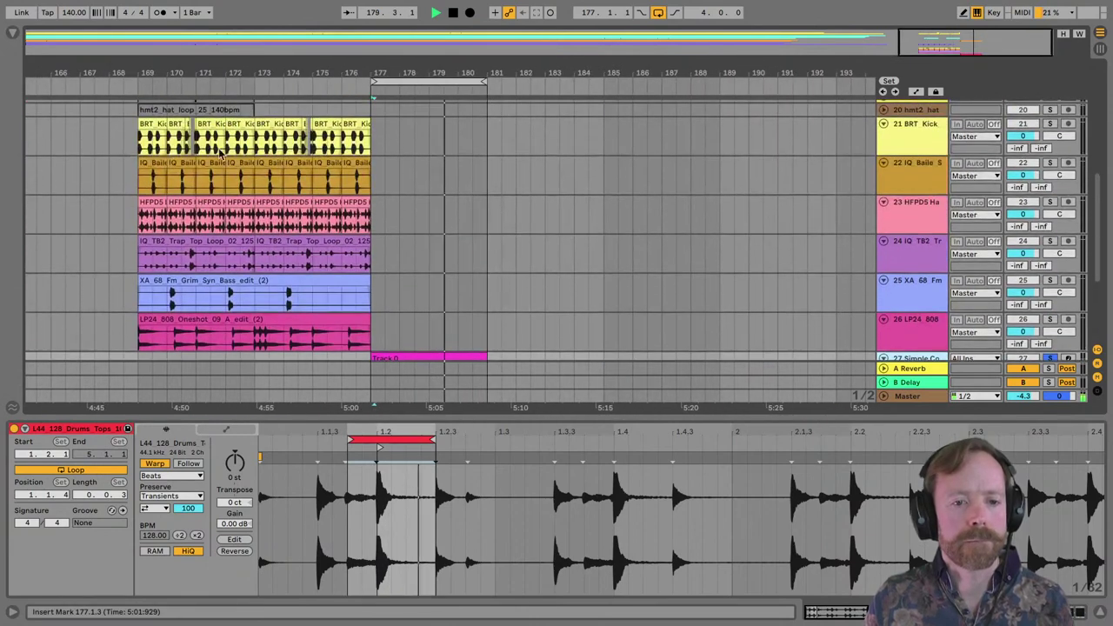
pyautogui.keyDown('shift'); pyautogui.click(356, 202); pyautogui.keyUp('shift')
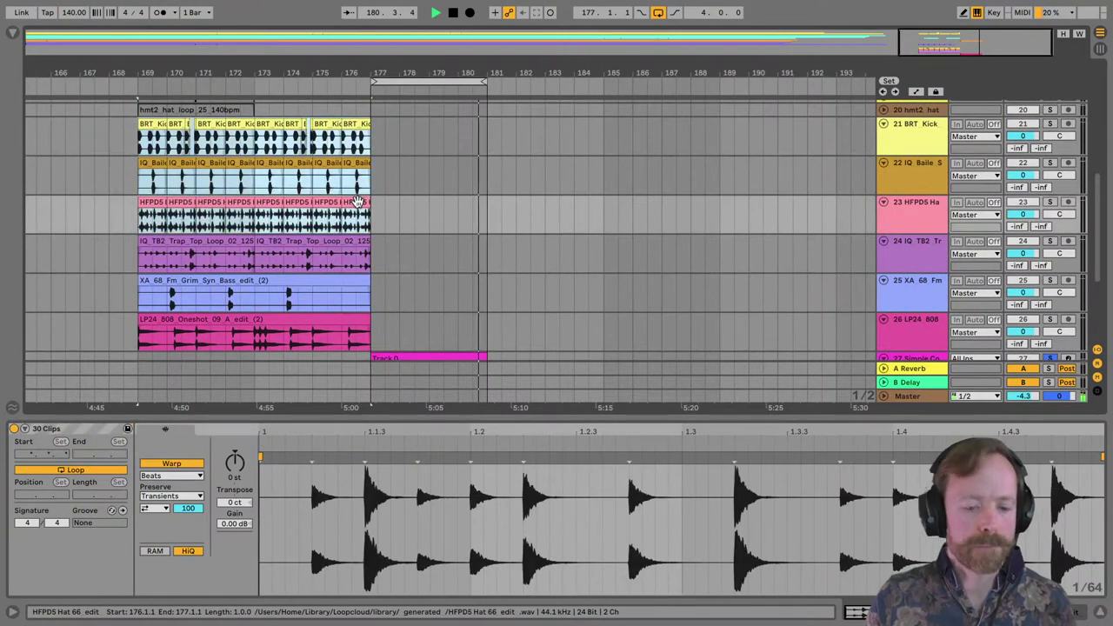
pyautogui.press('super+d')
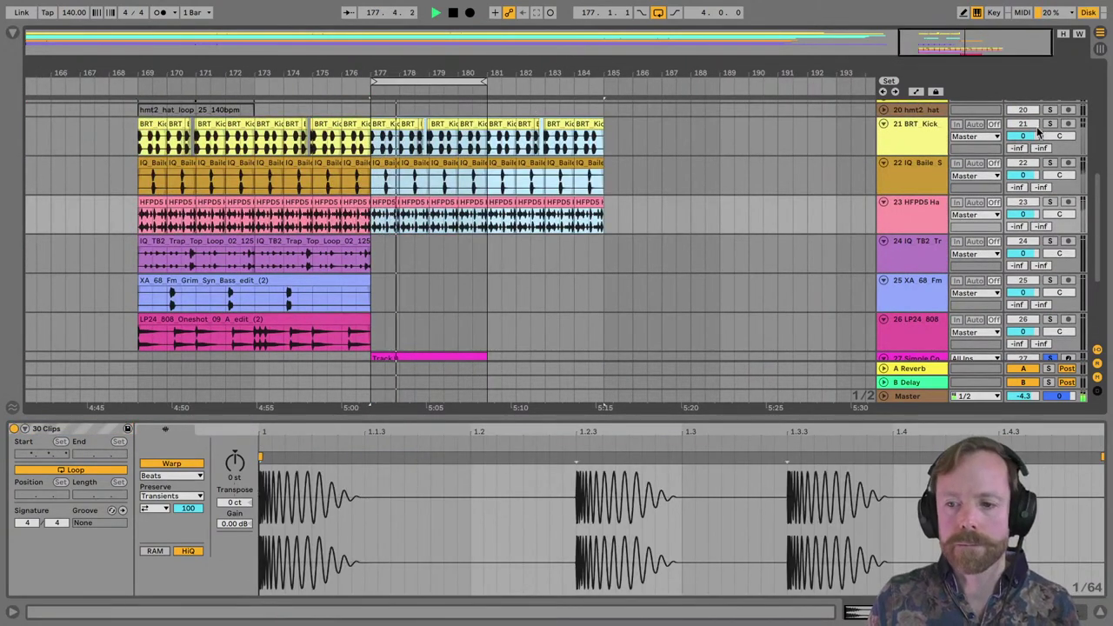
pyautogui.click(1050, 358)
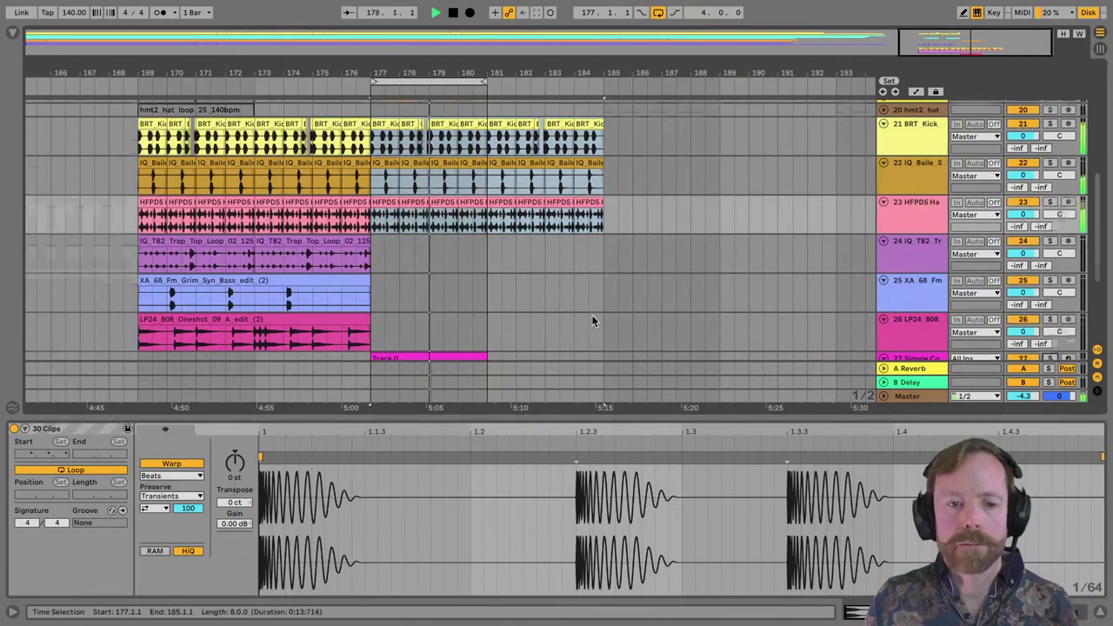
# Copy the hmt2_hat_loop_25_140bpm clip to bar 177, activate the copy, and set its track volume to -9.2 dB.
pyautogui.scroll(3, 594, 317)
pyautogui.scroll(3, 922, 144)
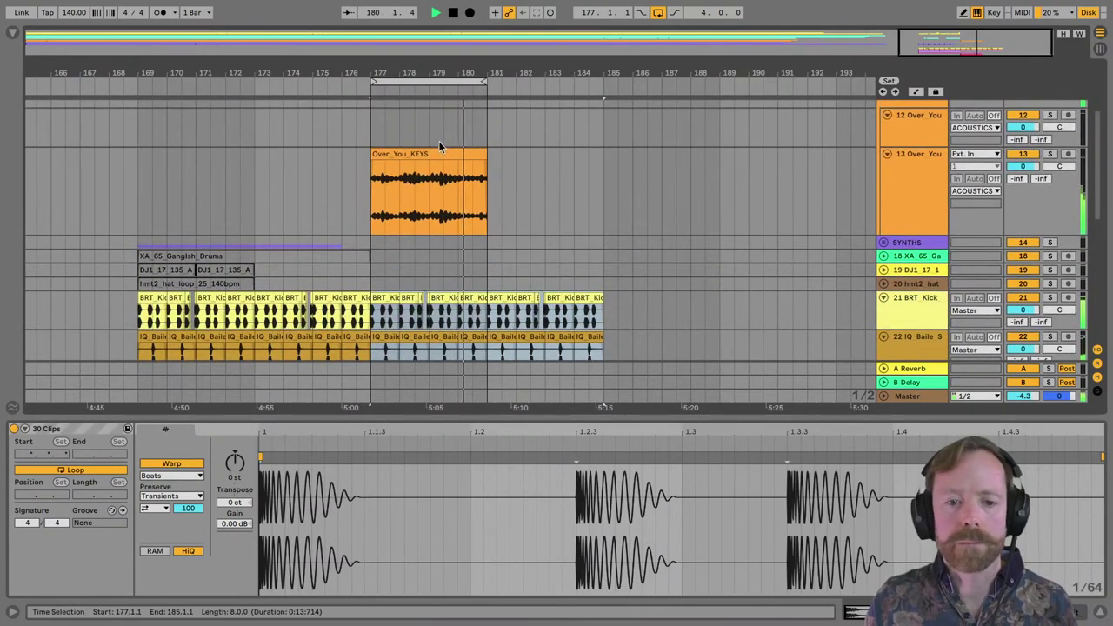
pyautogui.moveTo(424, 73); pyautogui.dragTo(457, 115)
pyautogui.scroll(-5, 465, 189)
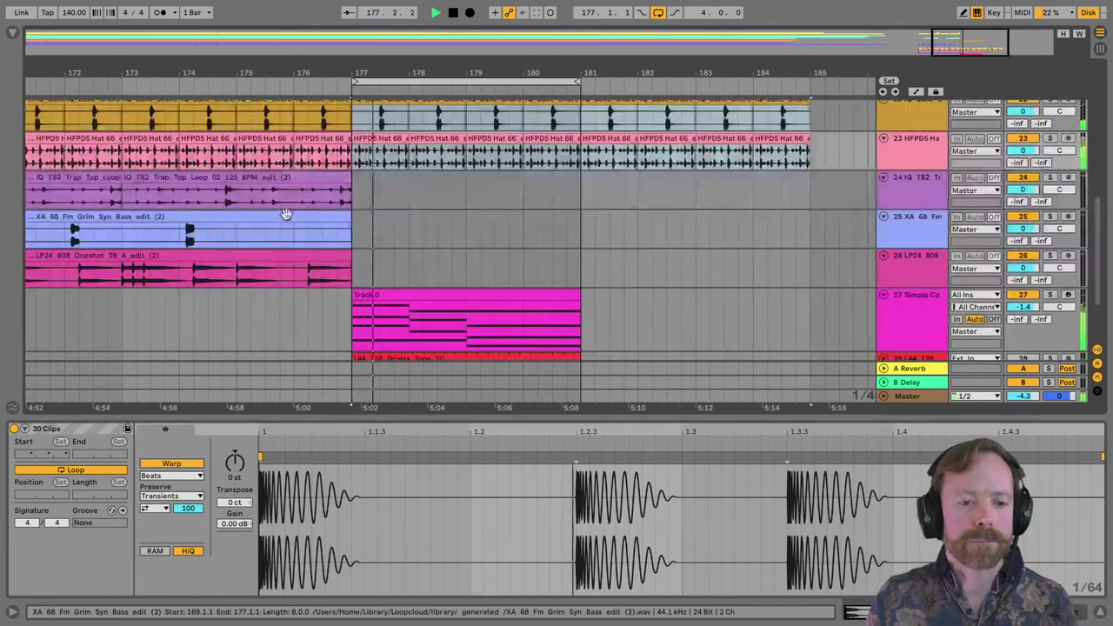
pyautogui.scroll(3, 292, 215)
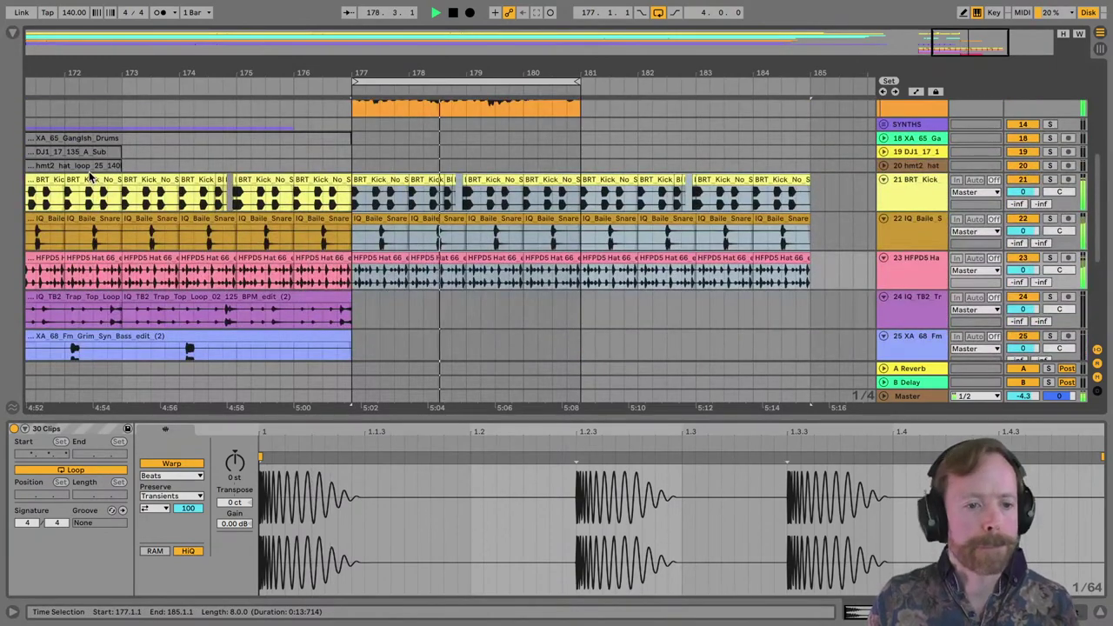
pyautogui.click(85, 165)
pyautogui.moveTo(84, 166); pyautogui.dragTo(544, 168)
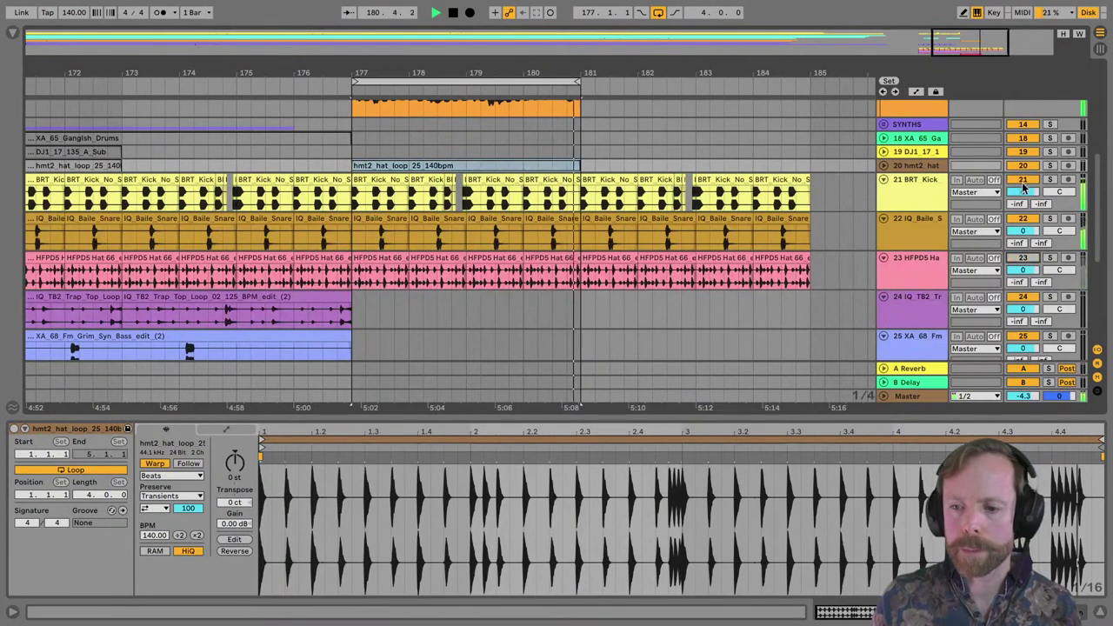
pyautogui.press('0')
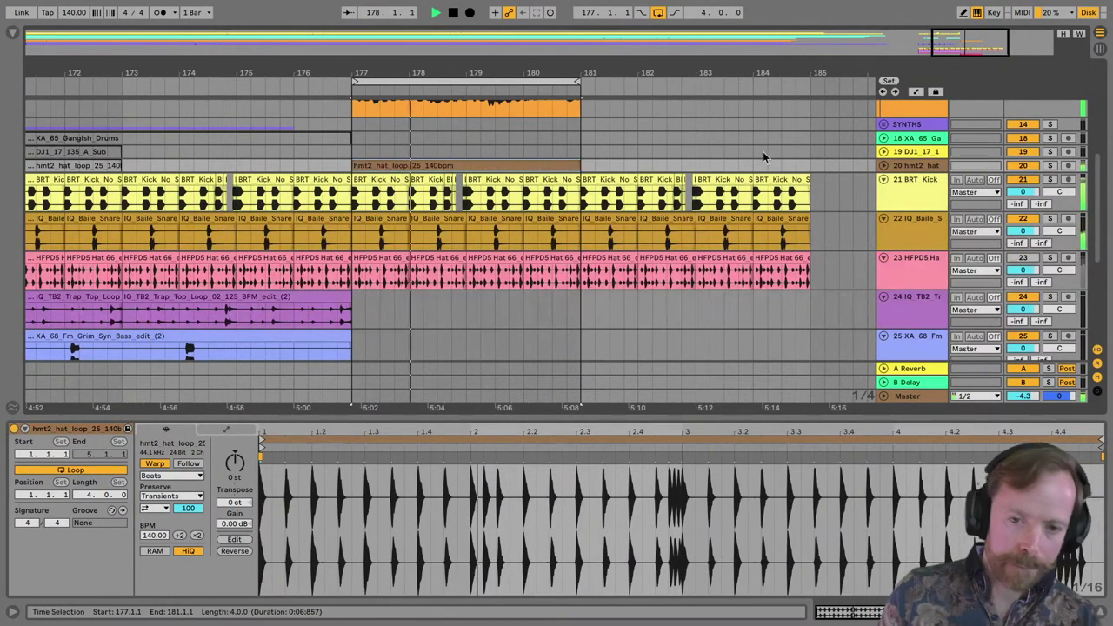
pyautogui.click(885, 166)
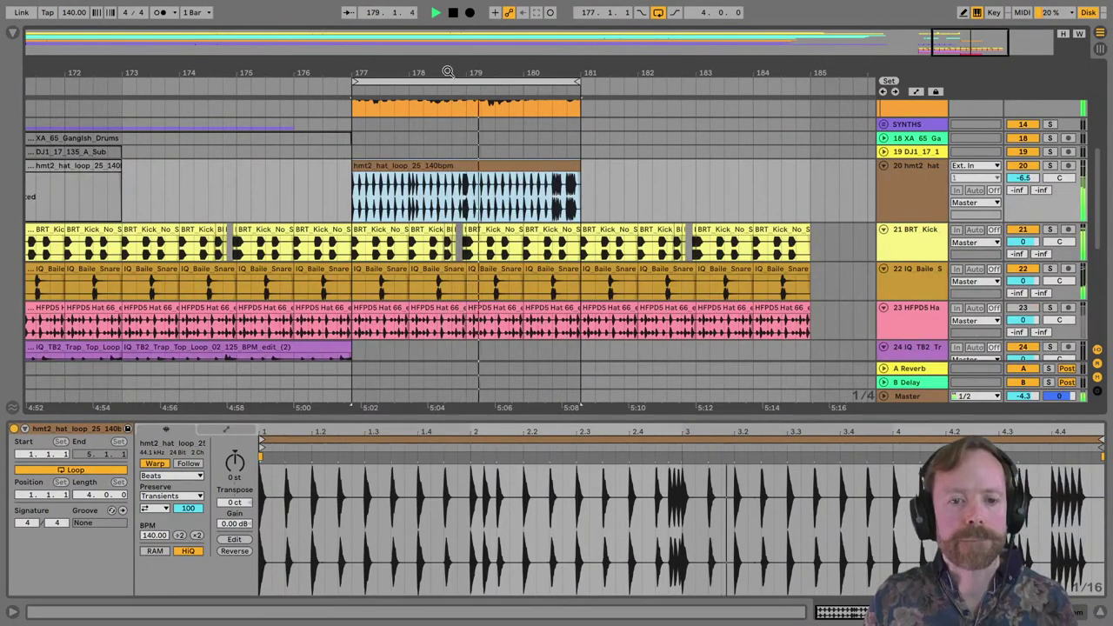
pyautogui.press('+')
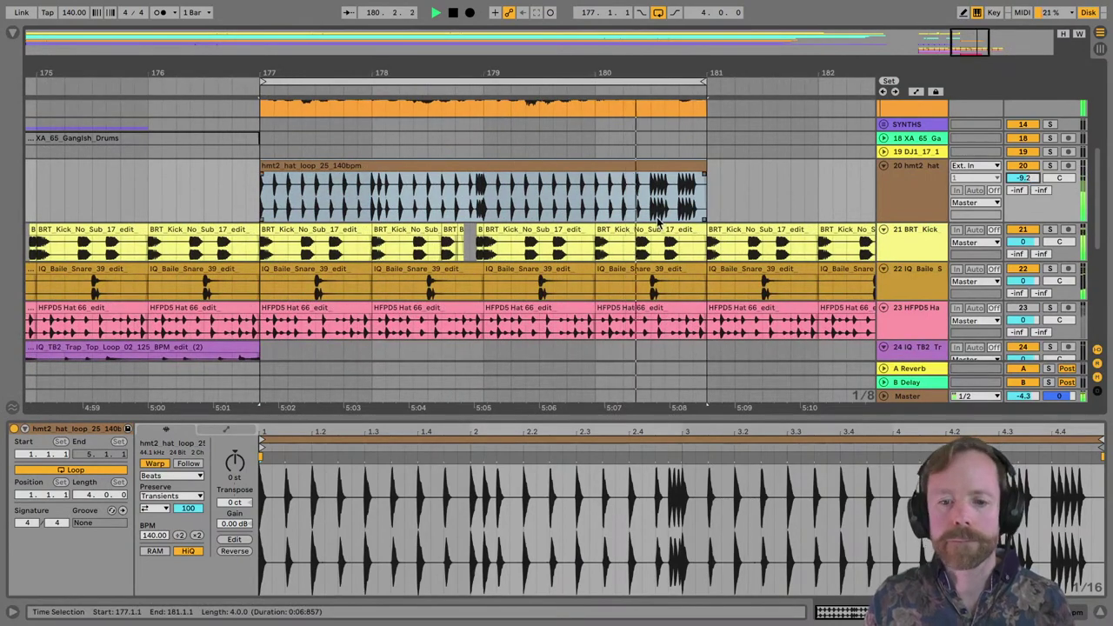
# Duplicate the four-bar IQ_TB2_Trap_Top_Loop_02 clip to bar 177 and make its track taller.
pyautogui.scroll(-5, 650, 224)
pyautogui.scroll(2, 440, 266)
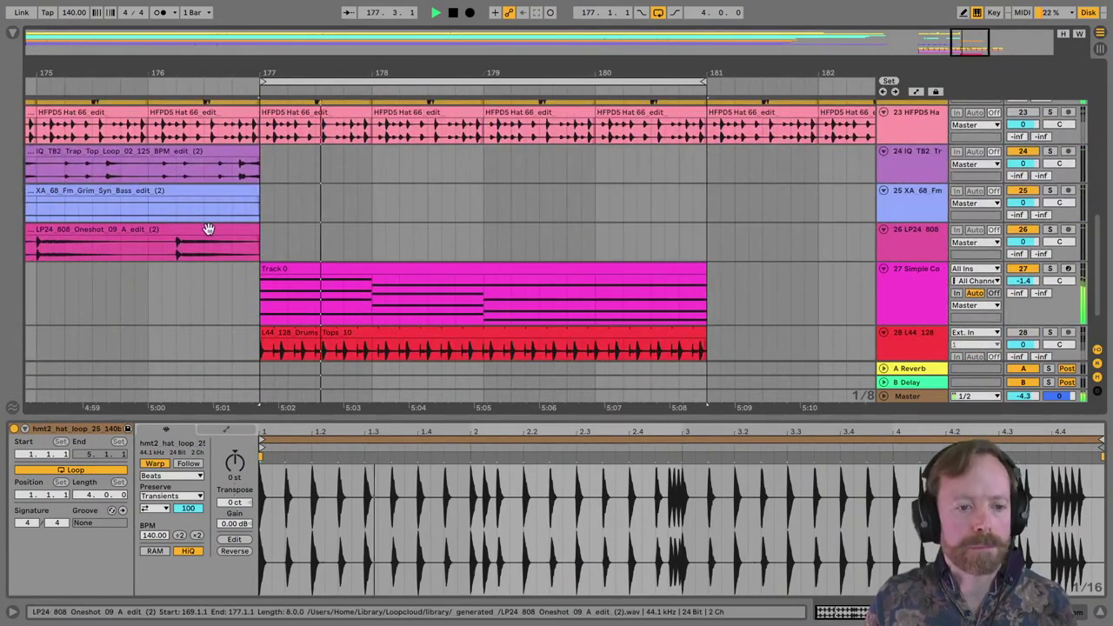
pyautogui.scroll(2, 209, 231)
pyautogui.click(170, 174)
pyautogui.press('super+d')
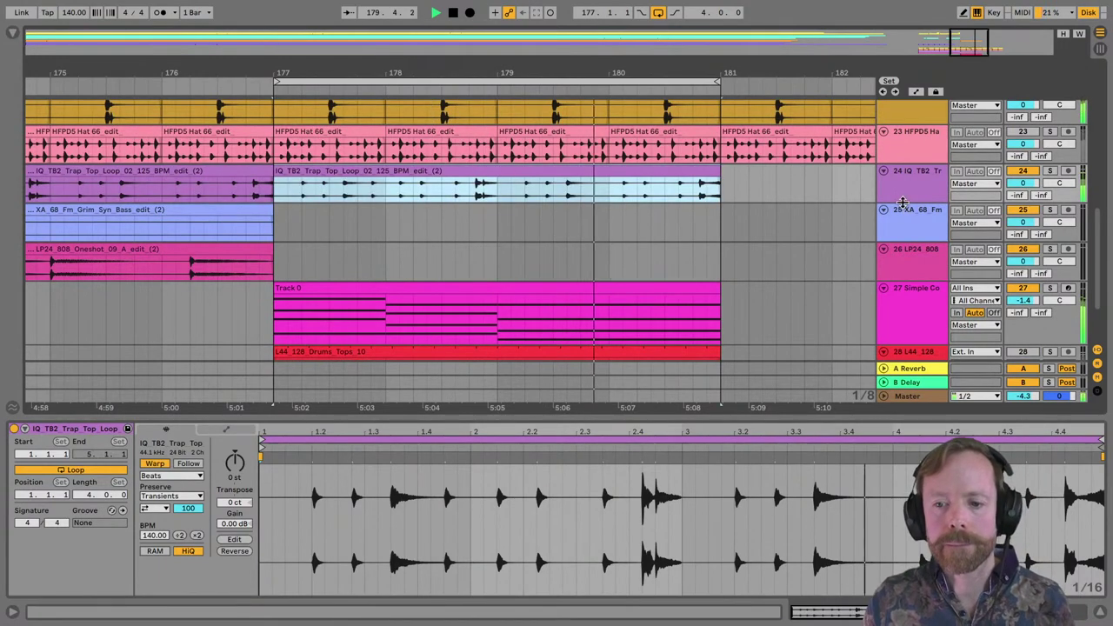
pyautogui.moveTo(902, 204); pyautogui.dragTo(902, 229)
# Listen to the looped section with the added drums, stop playback, and review the arrangement around bars 167 to 185.
pyautogui.moveTo(528, 69); pyautogui.dragTo(536, 53)
pyautogui.scroll(4, 557, 167)
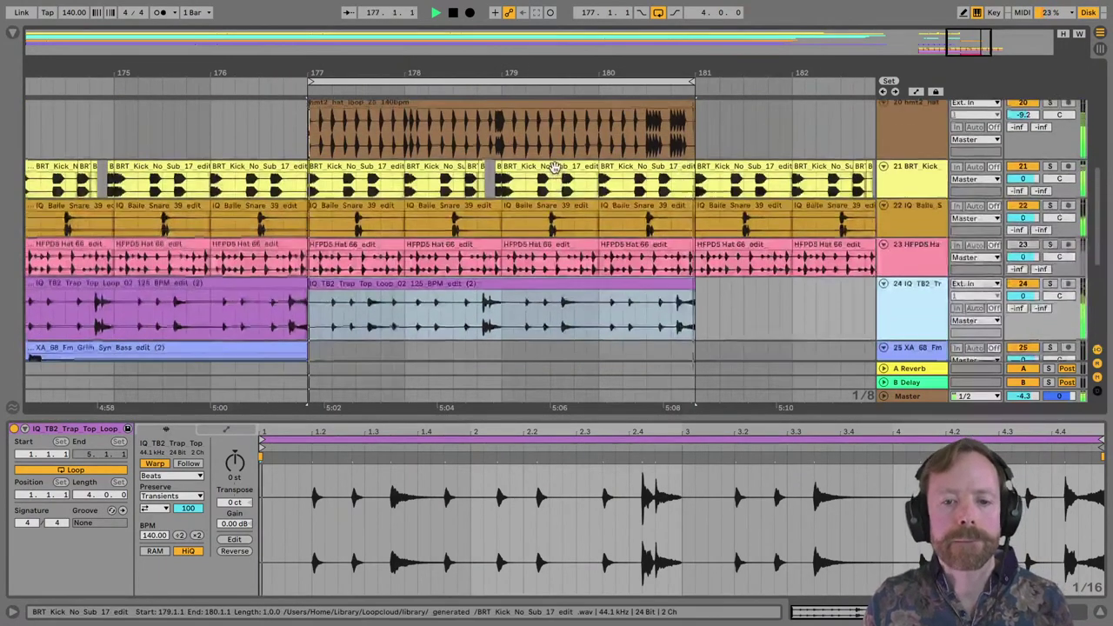
pyautogui.scroll(3, 553, 168)
pyautogui.scroll(-3, 553, 170)
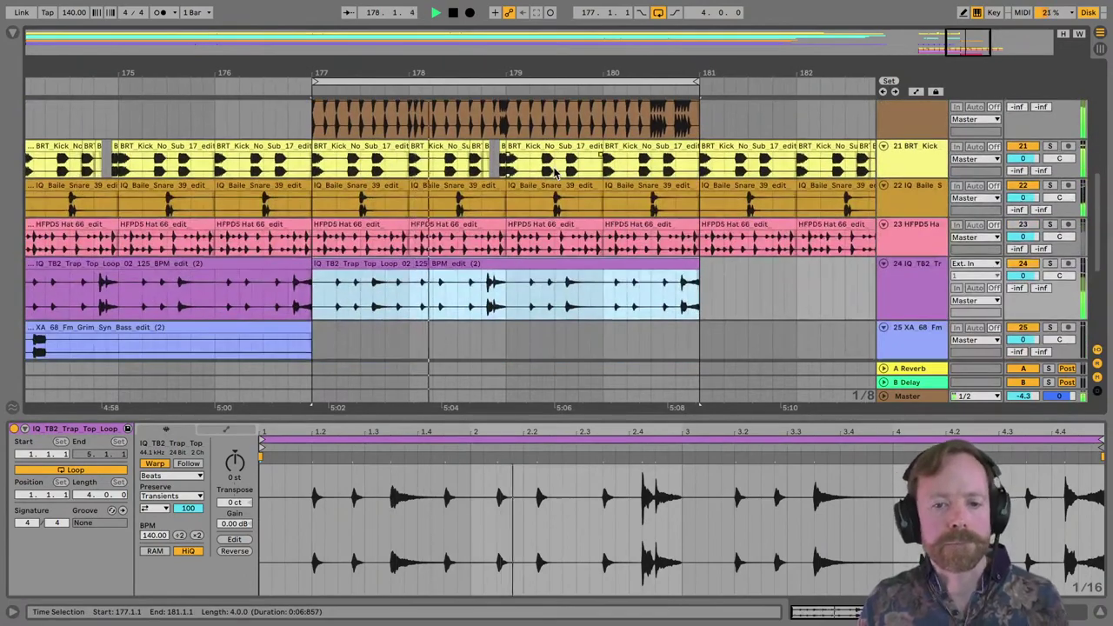
pyautogui.scroll(3, 553, 172)
pyautogui.click(494, 42)
pyautogui.press('space')
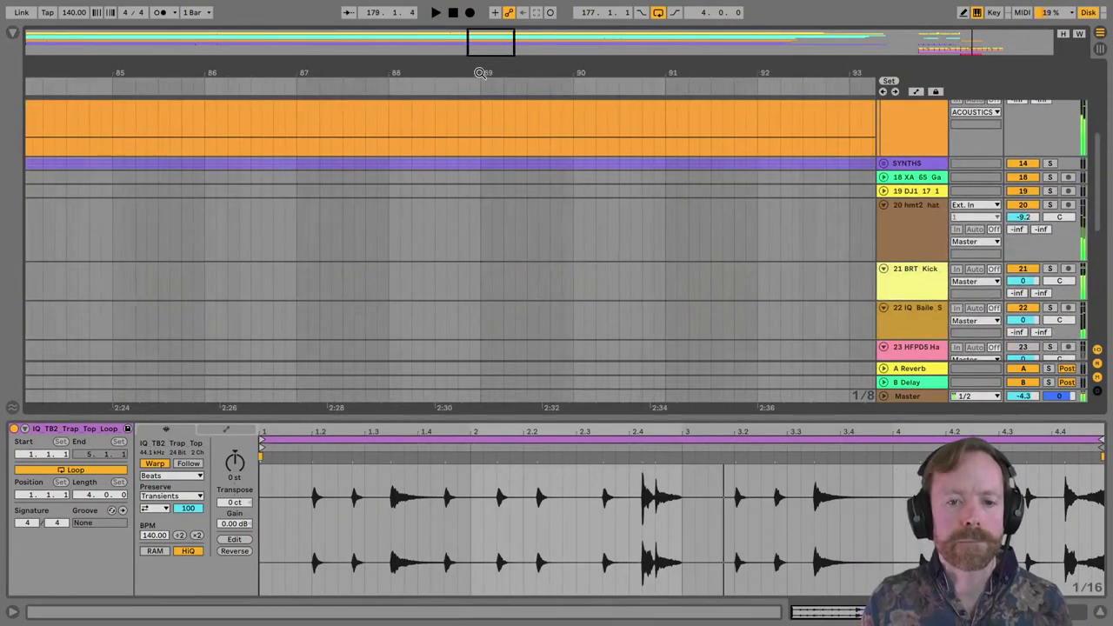
pyautogui.moveTo(482, 75); pyautogui.dragTo(418, 60)
pyautogui.moveTo(817, 74); pyautogui.dragTo(623, 72)
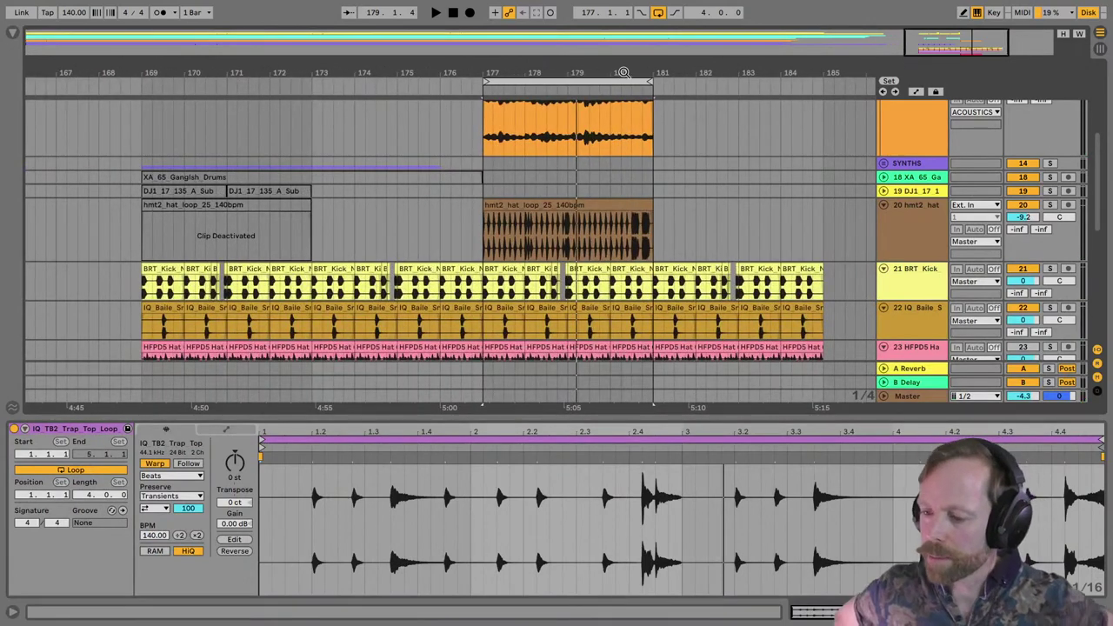